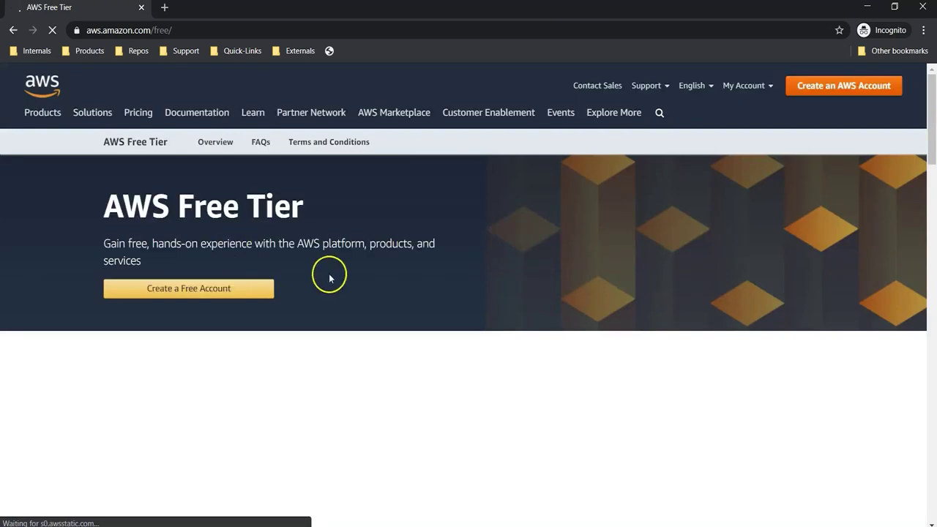
Step: Start a free account with an email address, password, and account name Valaxy Technologies
left_click(204, 290)
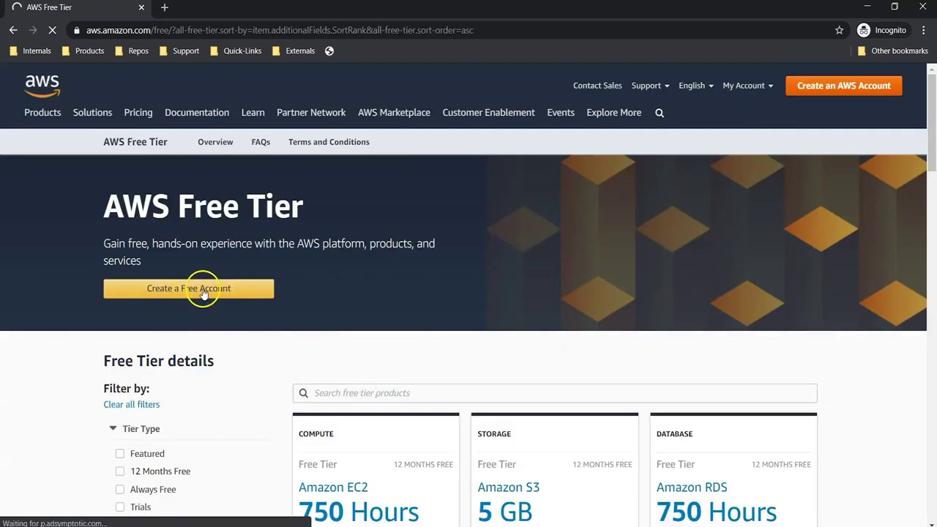
left_click(209, 291)
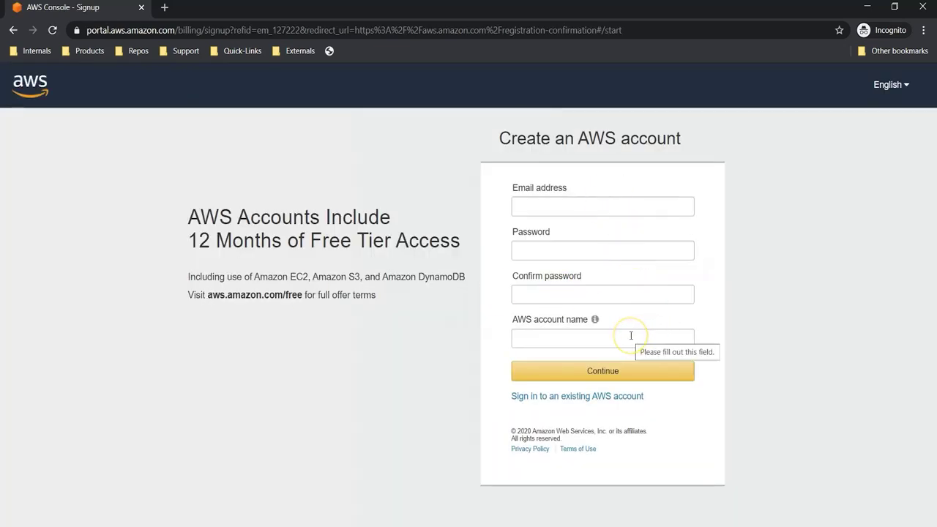
left_click(623, 208)
key("Tab")
type("***")
key("Tab")
type("**********")
key("Tab")
type("Valax")
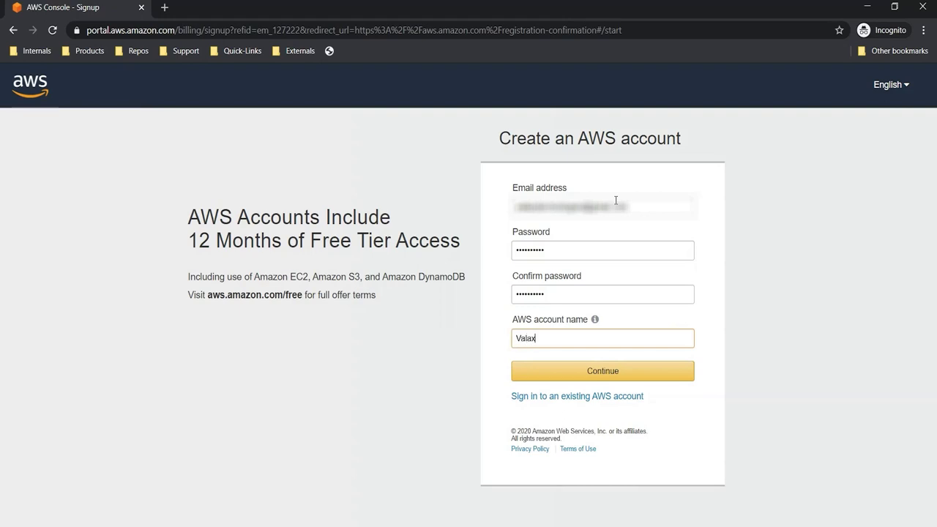
left_click(594, 377)
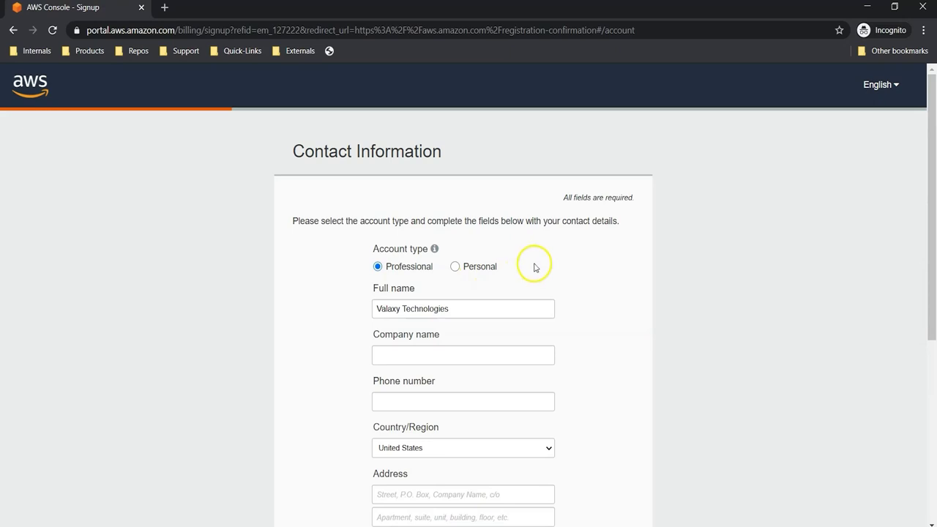
Step: Enter company name Valaxy Technologies, a contact phone number, and country India
scroll(496, 275, "down", 3)
left_click(451, 154)
type("Valaxy Technologies")
left_click(454, 202)
type("1234567890")
key("Tab")
type("India")
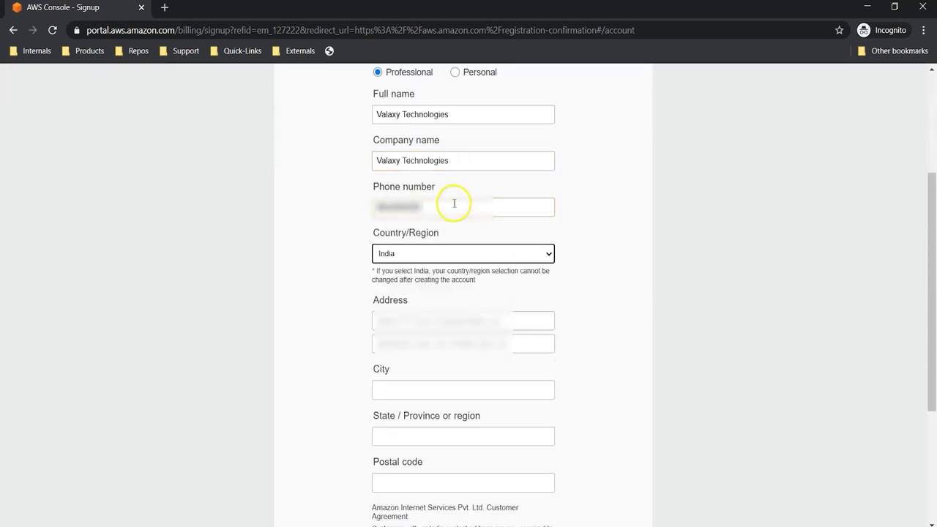
Step: Fill in the street address lines, city, state and postal code
left_click(430, 322)
key("Tab")
key("Tab")
key("Tab")
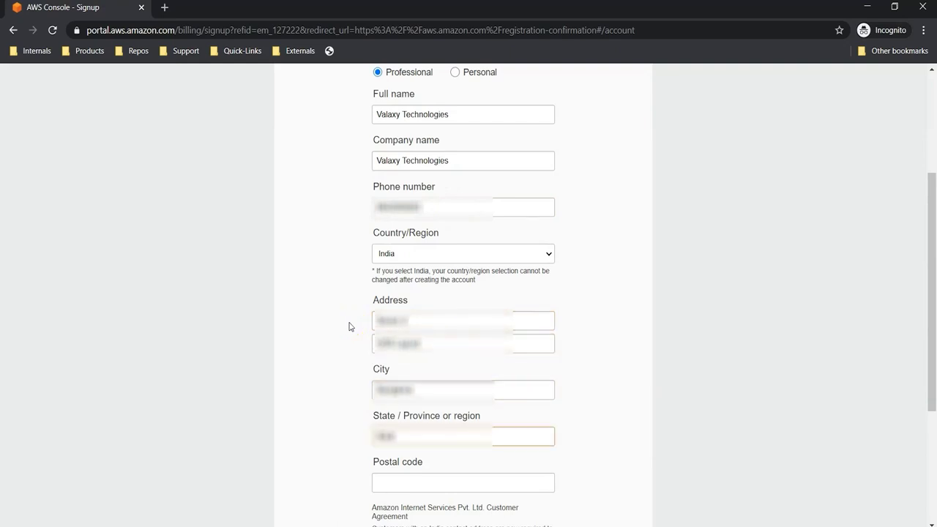
key("Tab")
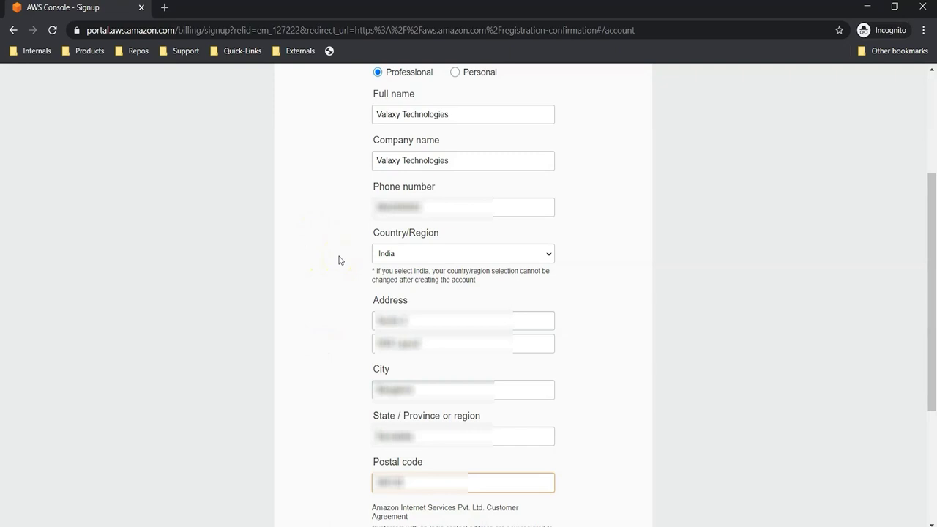
Step: Accept the AISPL Customer Agreement and create the account to reach payment
scroll(339, 260, "down", 2)
left_click(380, 452)
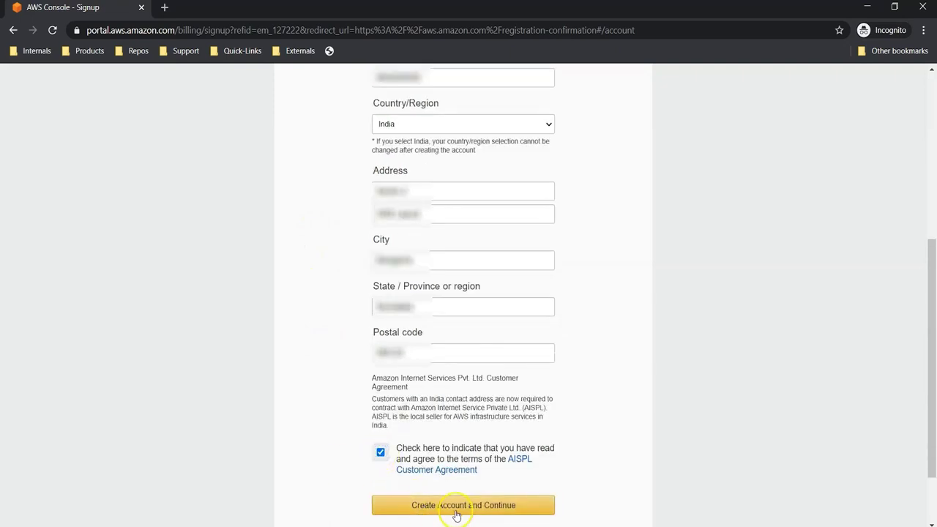
left_click(456, 511)
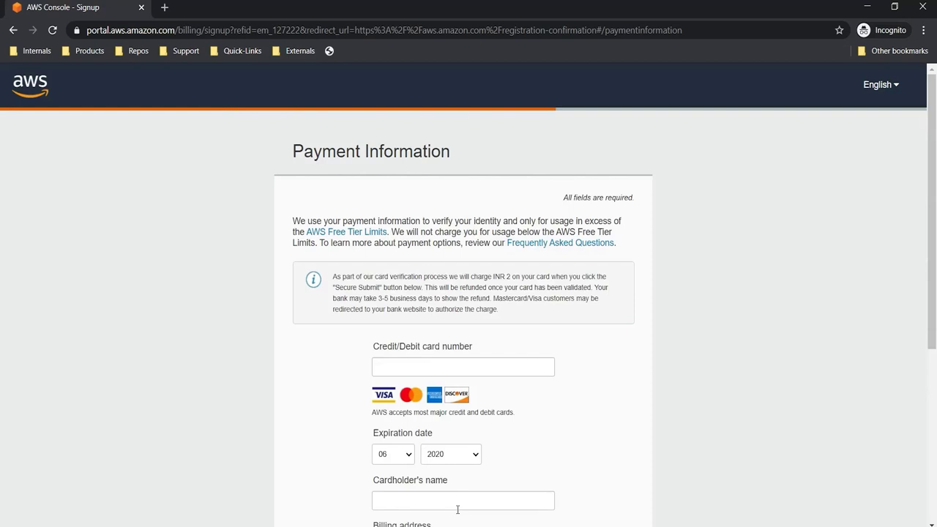
scroll(458, 510, "down", 1)
left_click(536, 379)
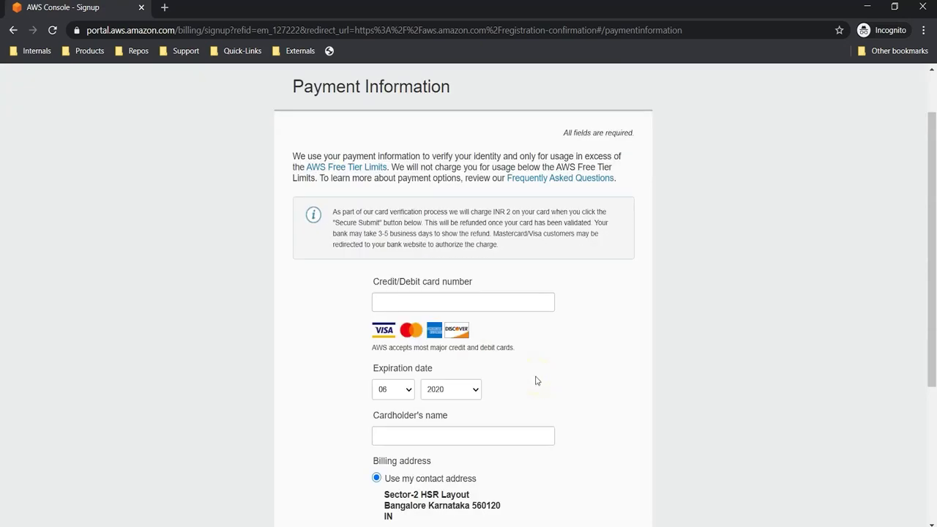
Step: Add the payment card and confirm it with the bank's one-time password
left_click(502, 297)
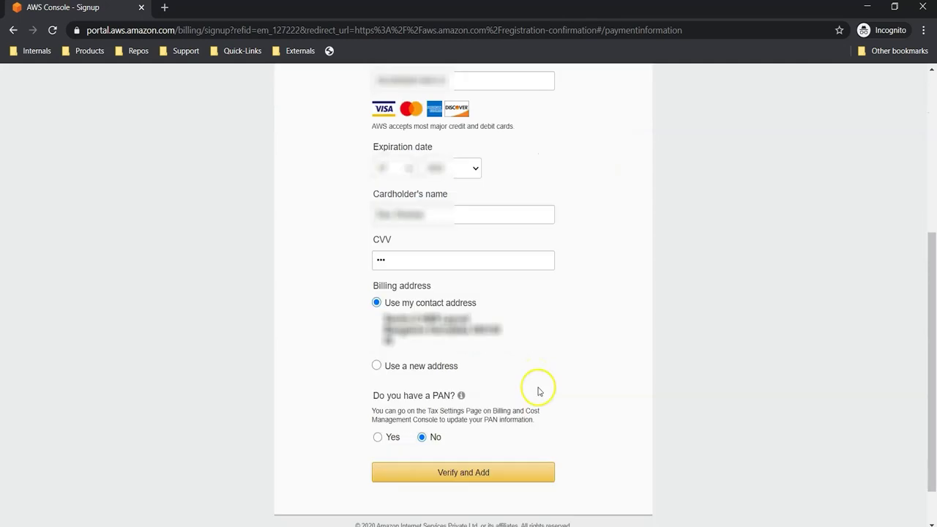
left_click(661, 306)
left_click(454, 476)
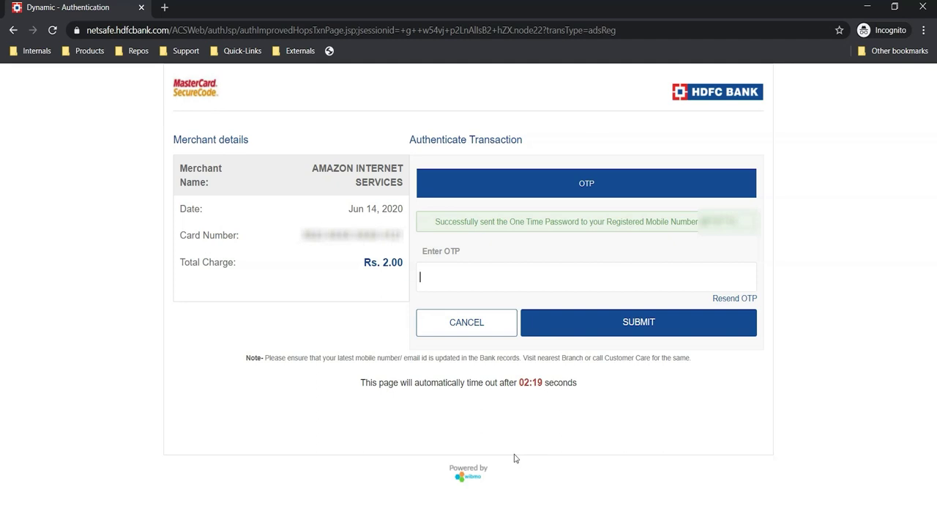
type("1")
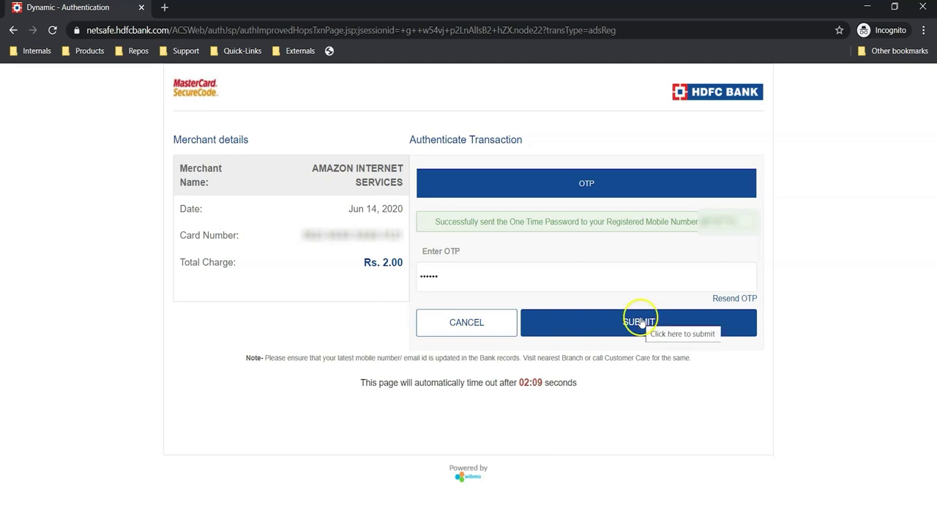
left_click(639, 322)
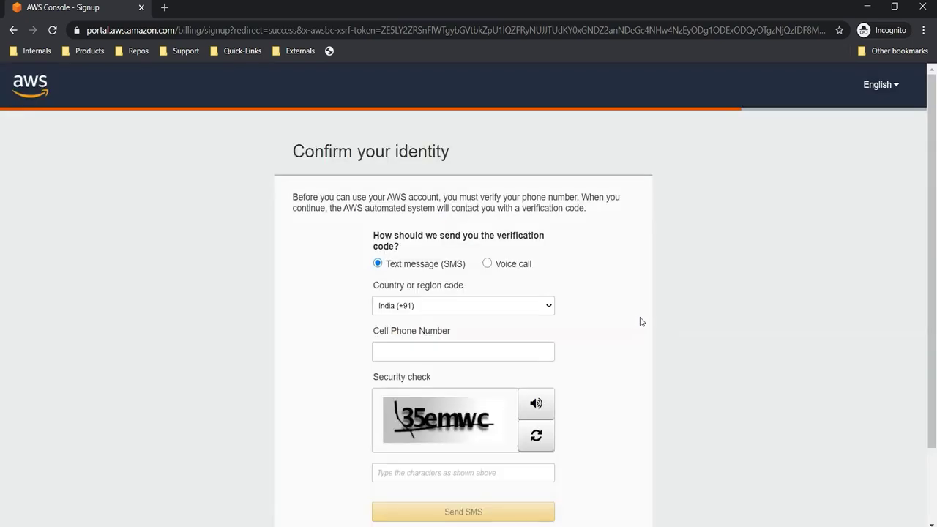
Step: Enter the mobile number and security check characters, and request an SMS code
scroll(376, 157, "down", 1)
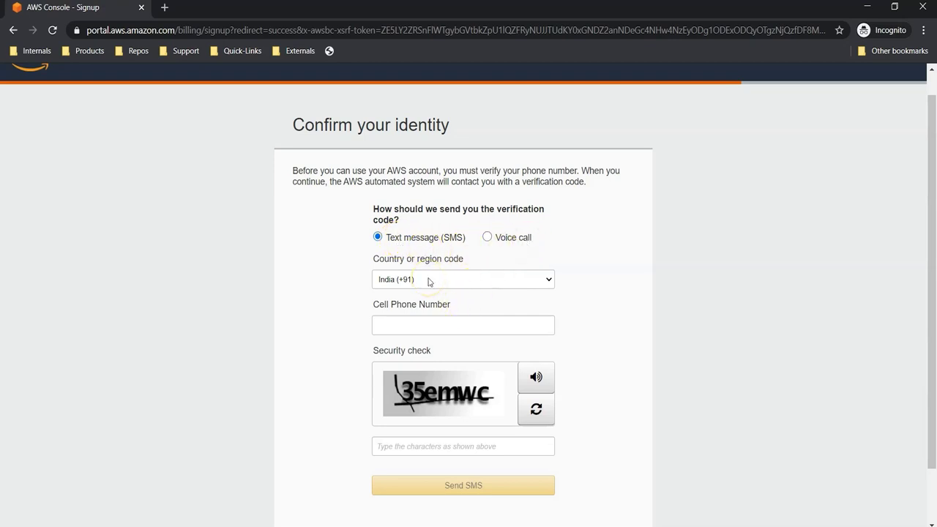
left_click(418, 323)
type("9999999999")
left_click(455, 444)
type("35emwc")
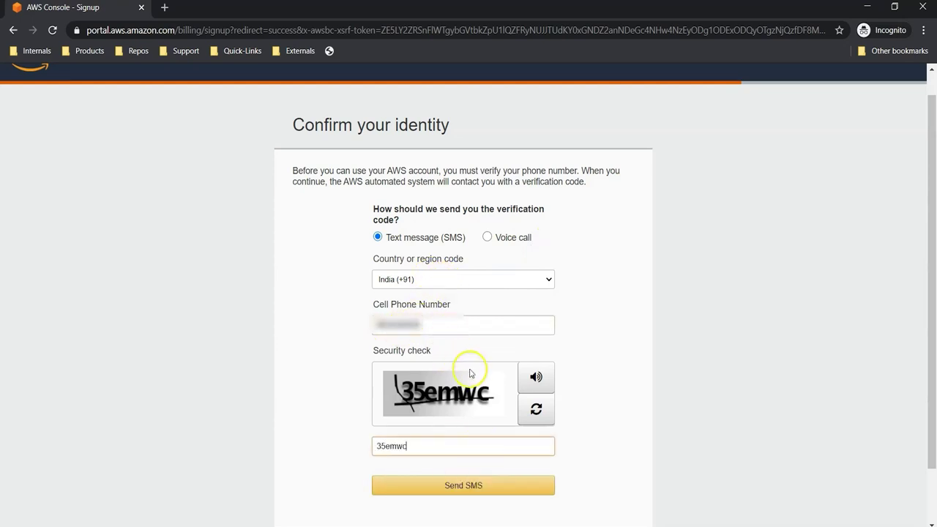
left_click(489, 487)
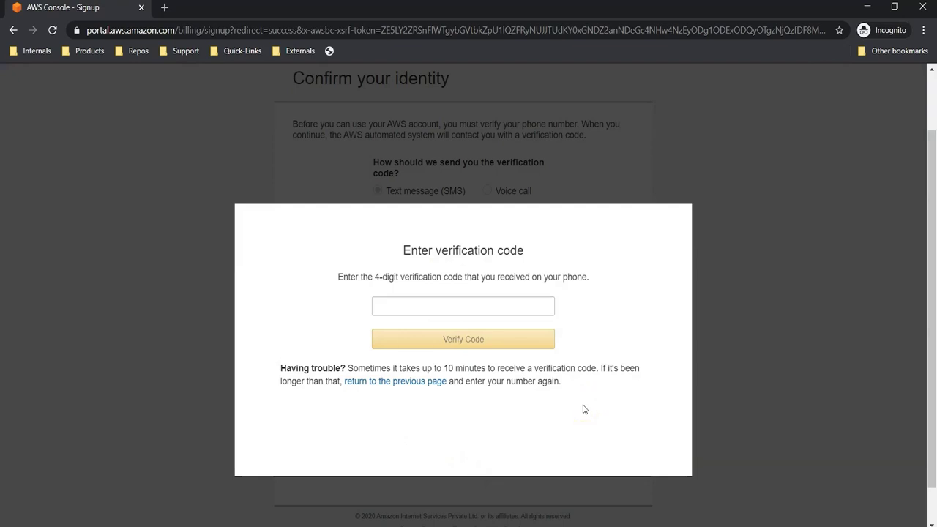
Step: Verify the phone with the 4-digit code received by text
left_click(464, 301)
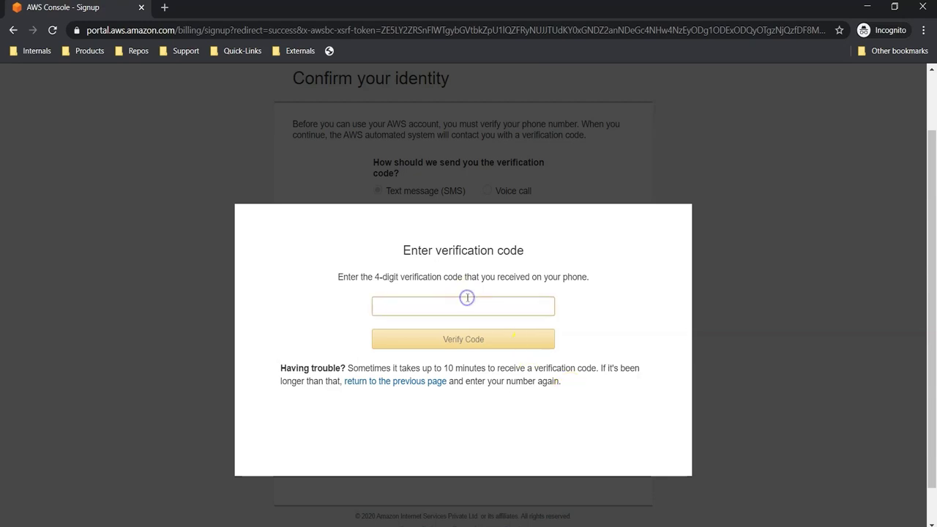
left_click(477, 345)
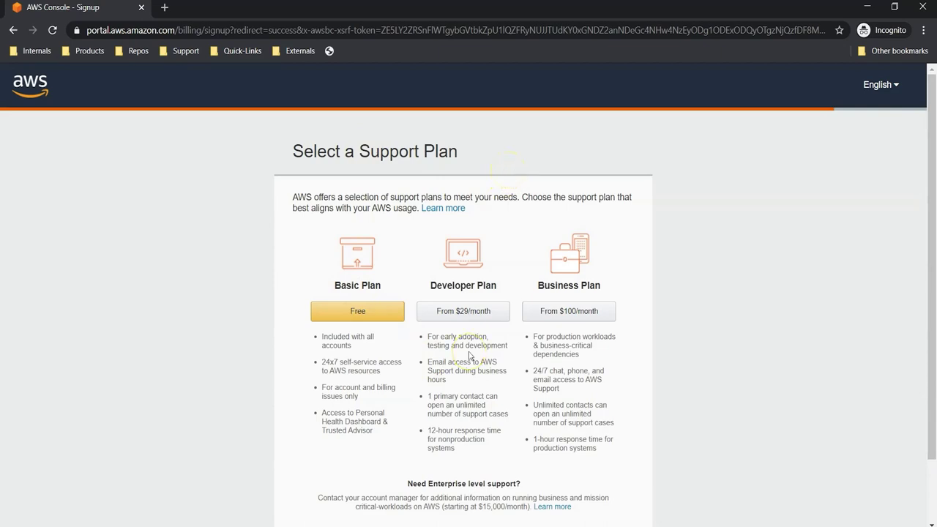
Step: Zoom the support plan page to about 150% and pick the free Basic Plan
key("ctrl+plus")
key("ctrl+plus")
key("ctrl+plus")
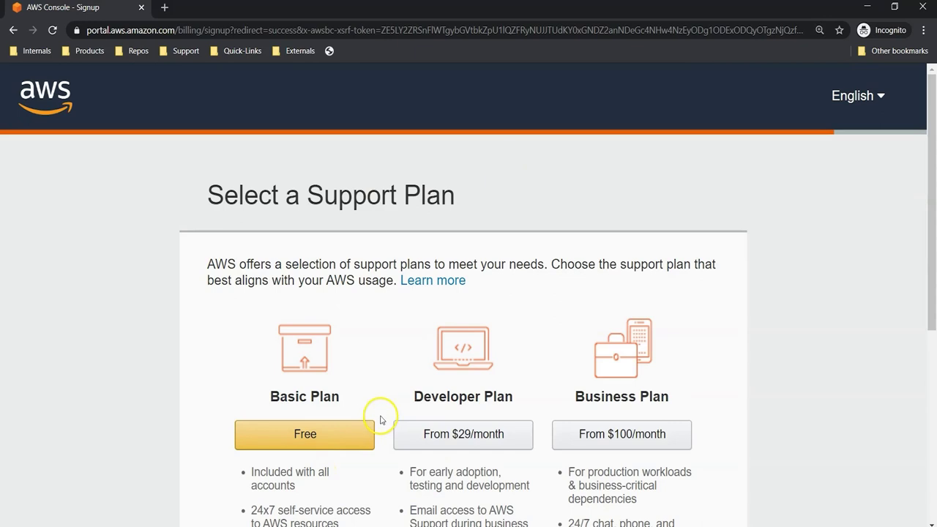
scroll(380, 419, "down", 1)
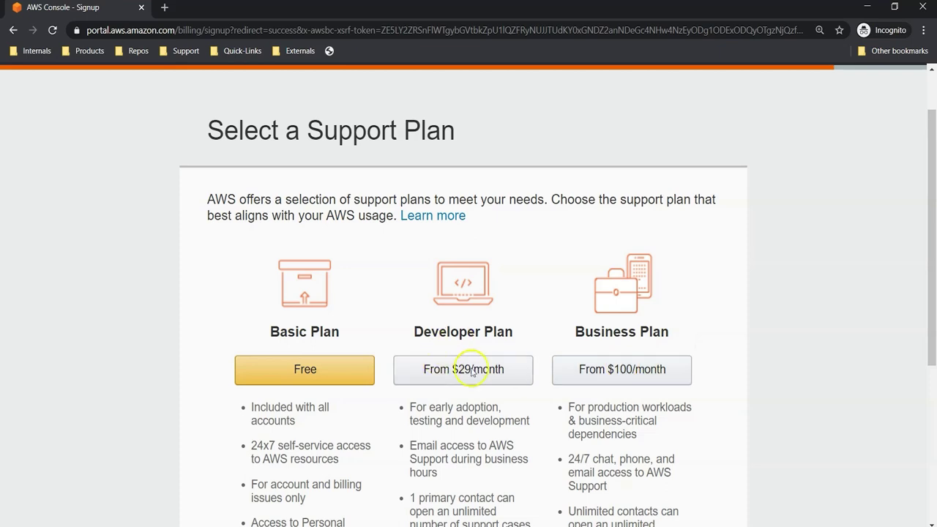
scroll(461, 351, "down", 3)
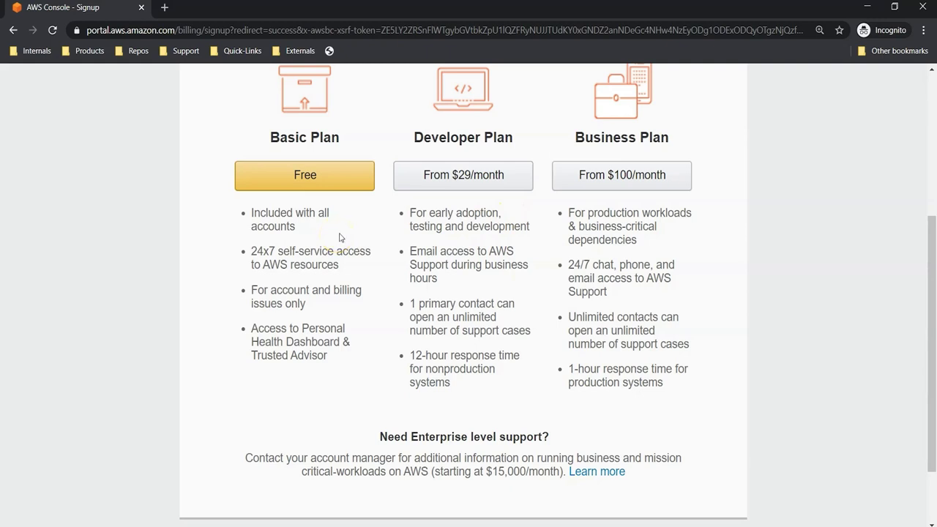
left_click(301, 179)
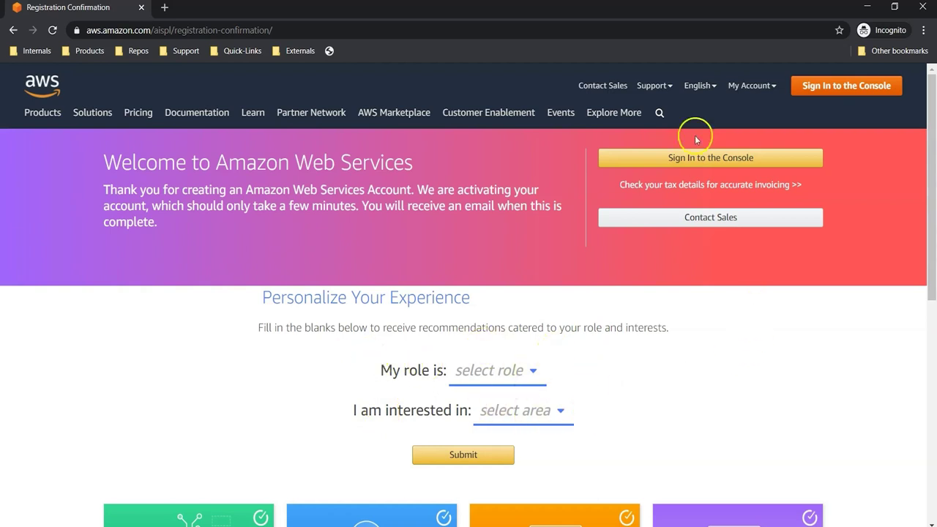
Step: Sign in to the AWS Management Console as root user with the new email and password
mouse_move(763, 88)
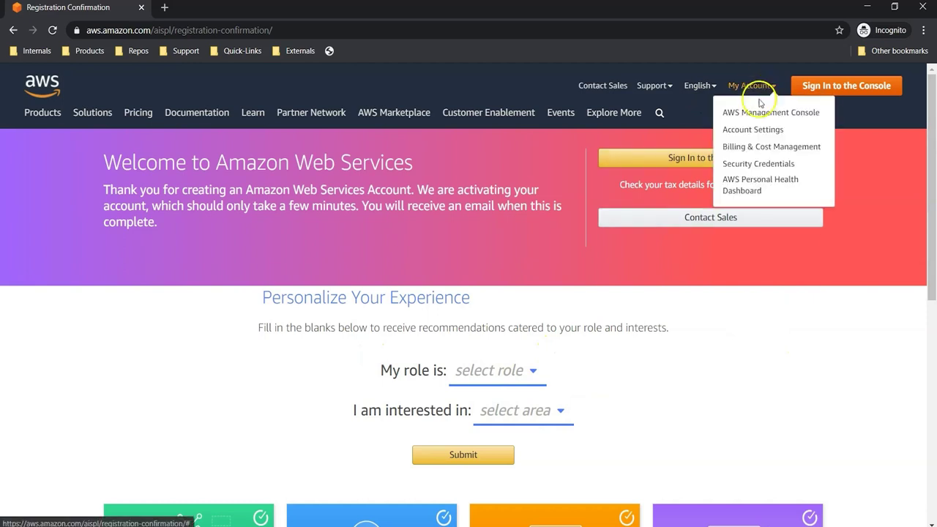
left_click(814, 115)
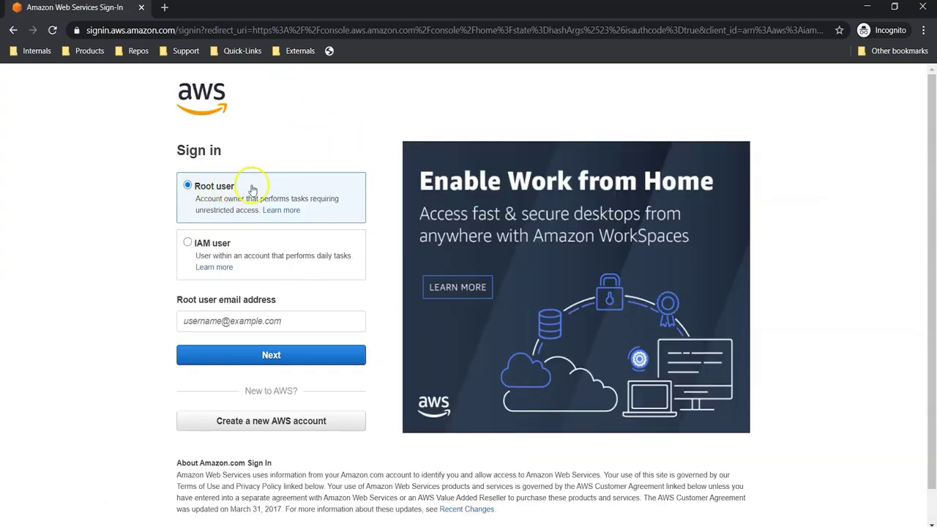
left_click(271, 300)
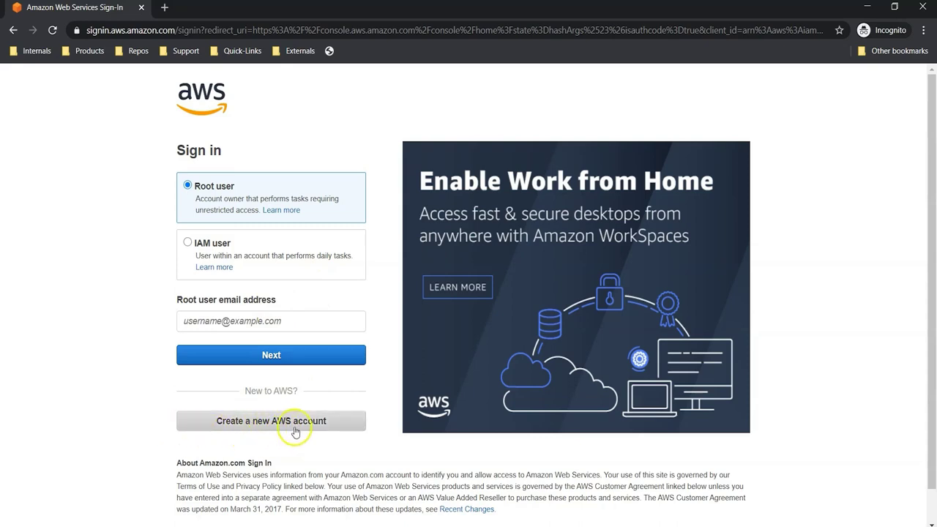
left_click(296, 321)
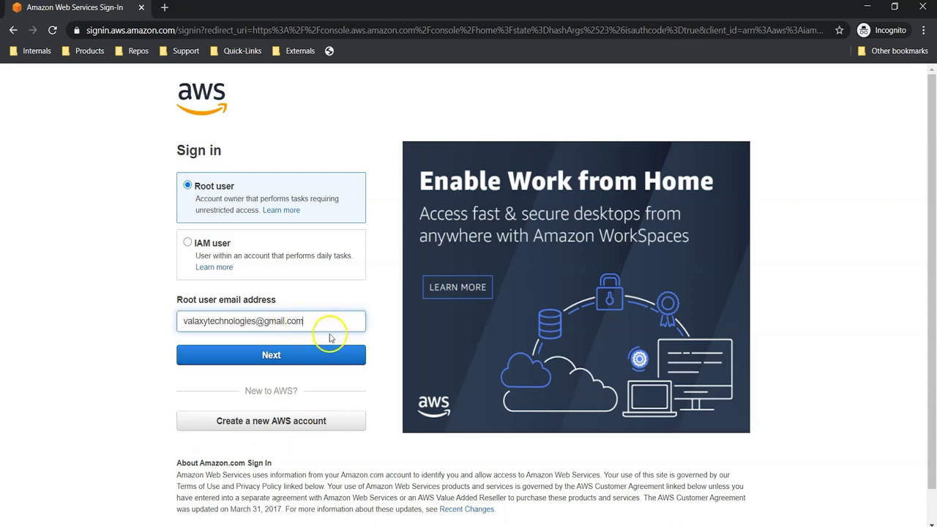
left_click(268, 359)
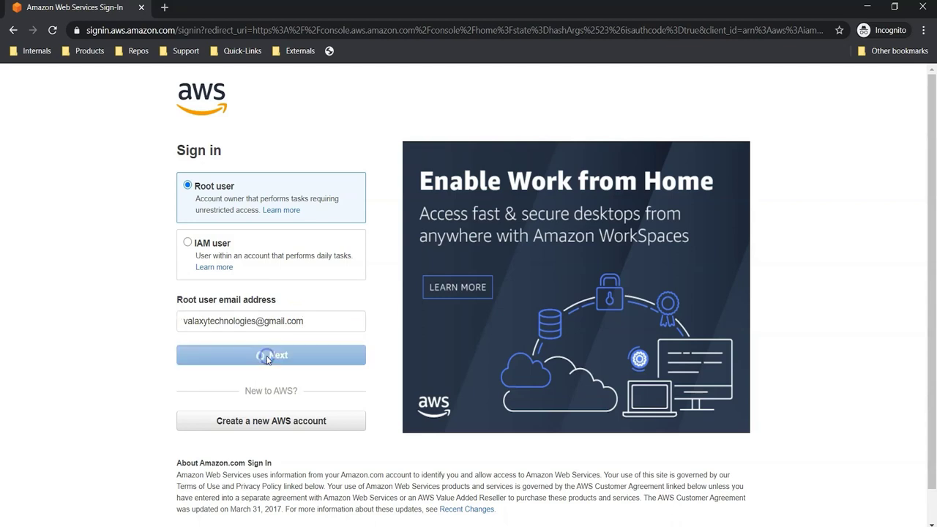
type("••••")
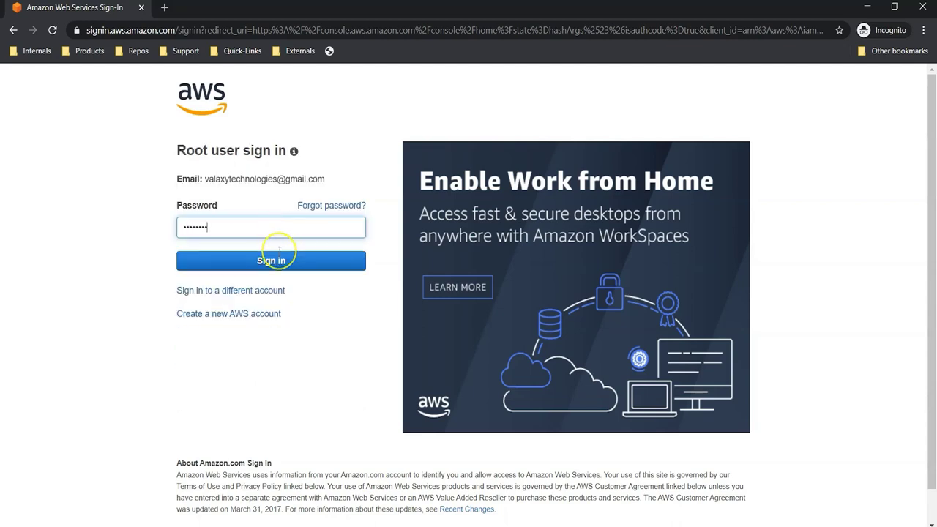
left_click(303, 263)
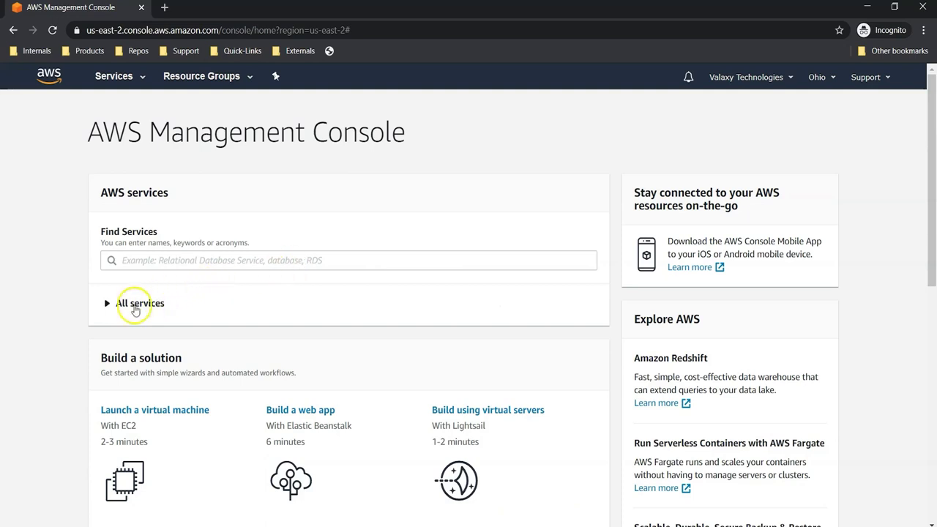
Step: Expand All services and choose EC2 under Compute
left_click(137, 305)
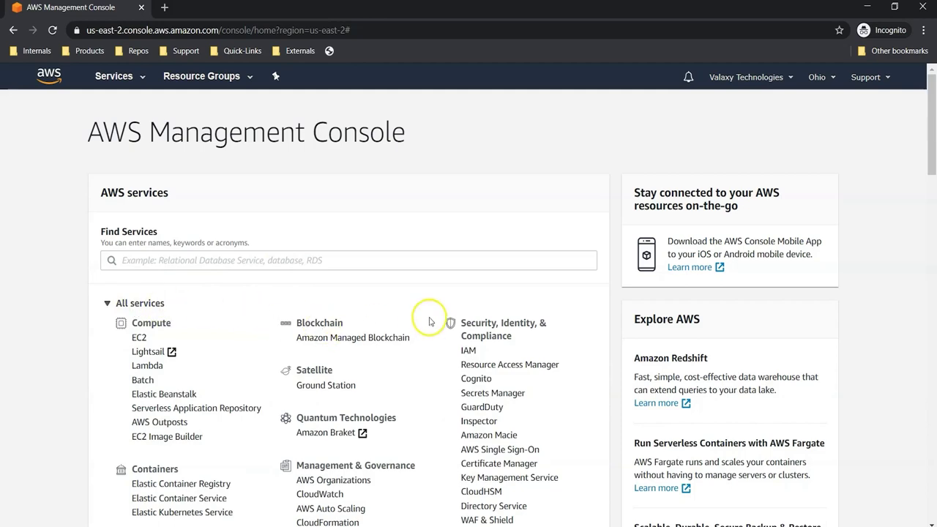
scroll(429, 320, "down", 3)
scroll(430, 321, "down", 5)
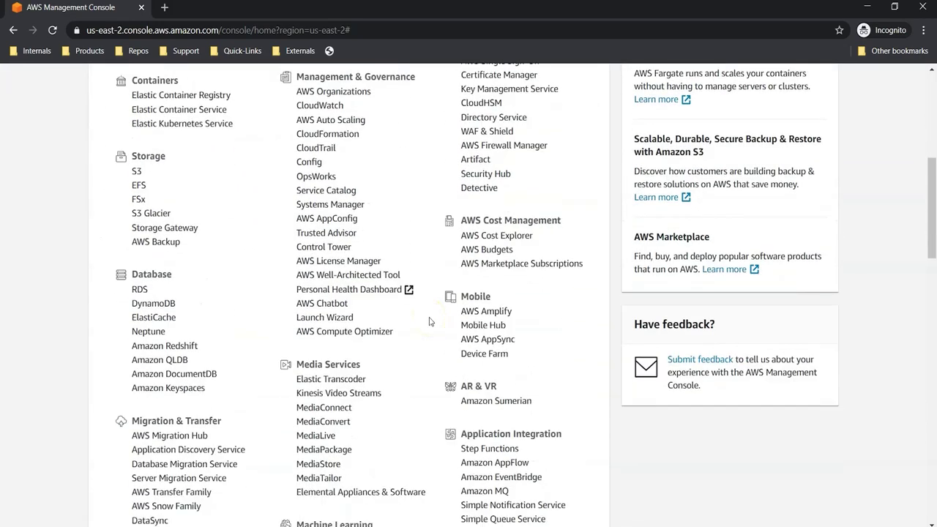
scroll(429, 321, "down", 4)
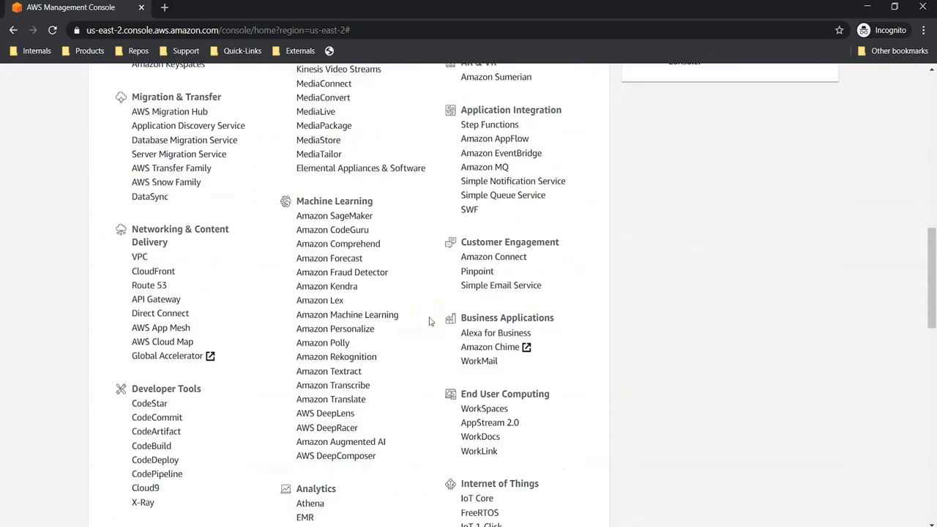
scroll(428, 321, "up", 8)
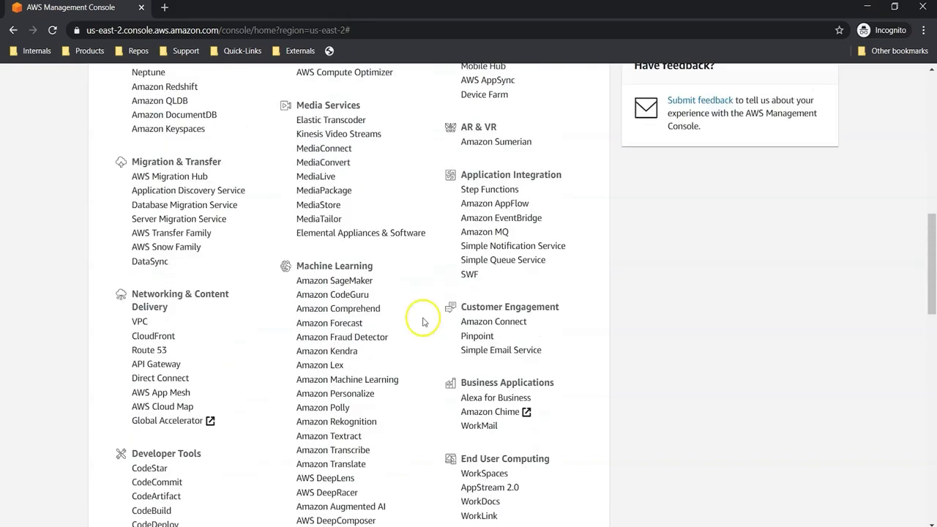
scroll(423, 321, "up", 2)
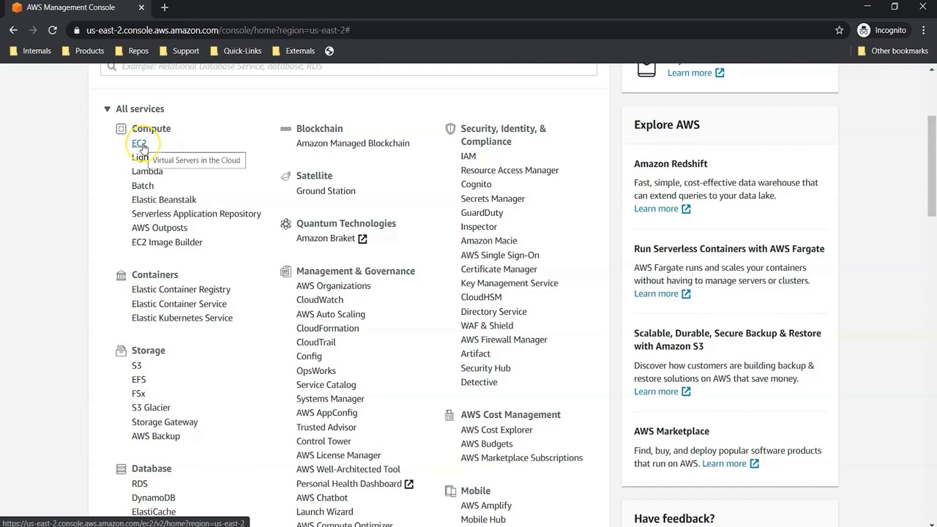
left_click(143, 147)
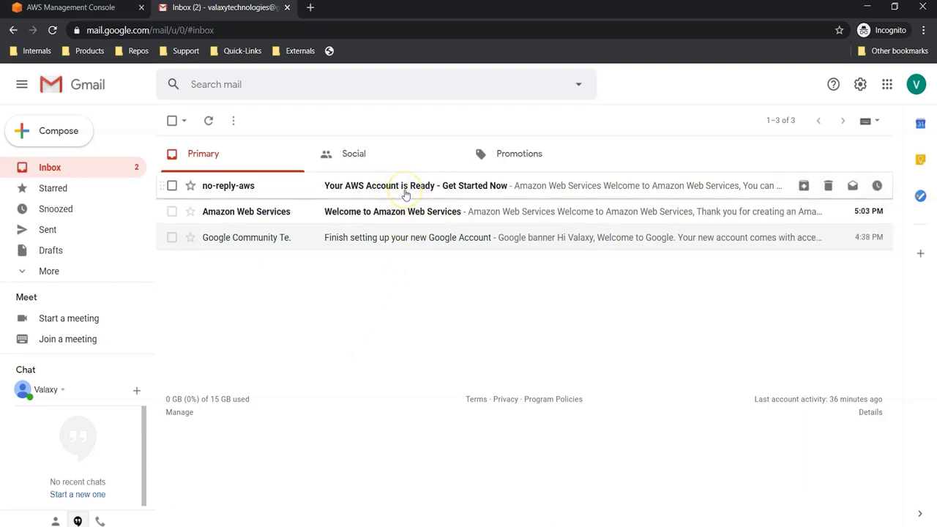
Step: Open the Welcome to Amazon Web Services email and follow its Access Account link
left_click(395, 214)
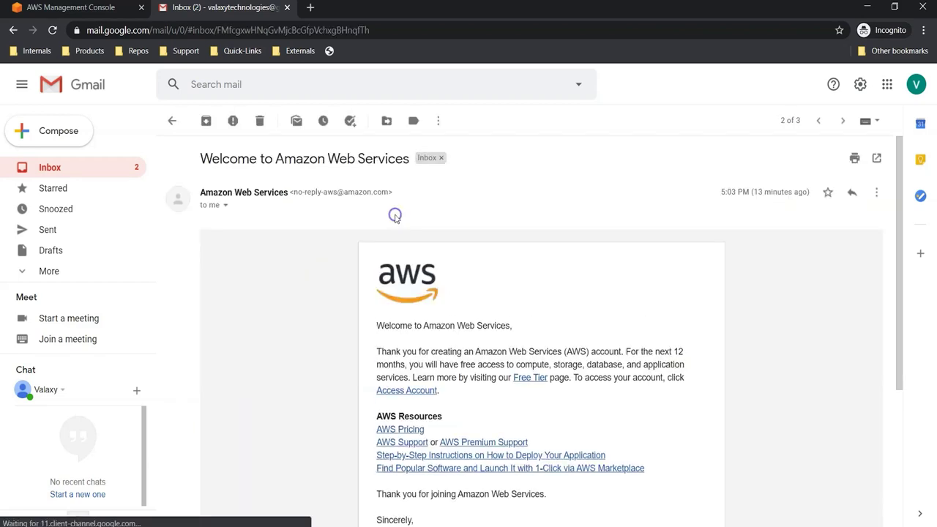
scroll(496, 389, "down", 3)
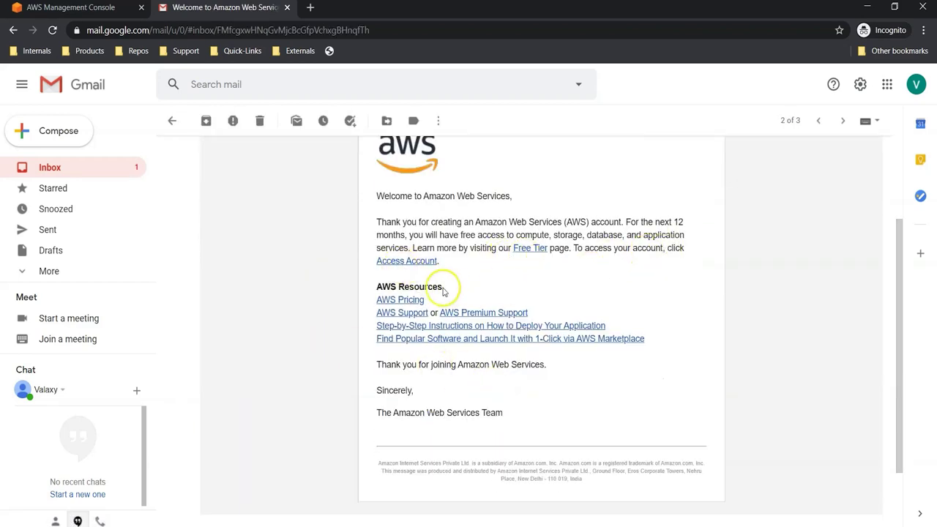
left_click(400, 264)
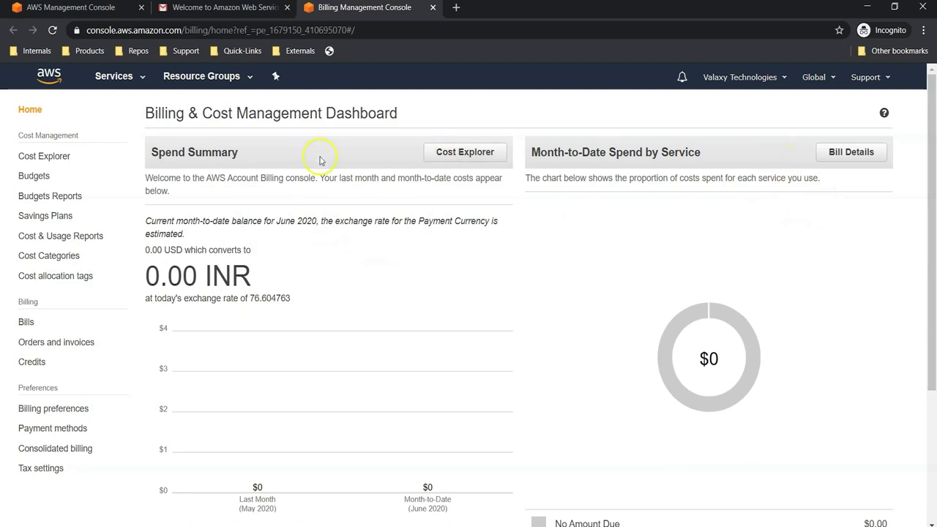
Step: Open EC2 from the Services menu and close the new-console welcome banner
left_click(121, 77)
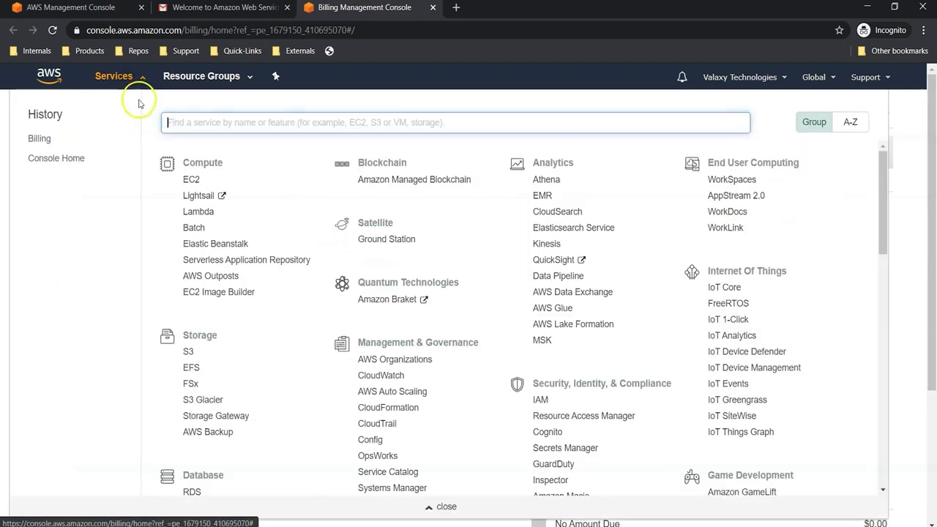
left_click(192, 180)
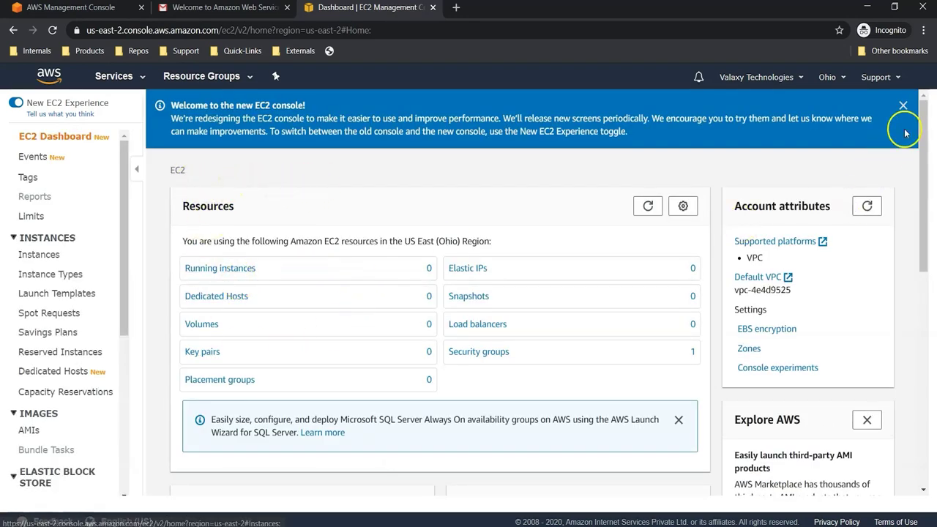
left_click(903, 106)
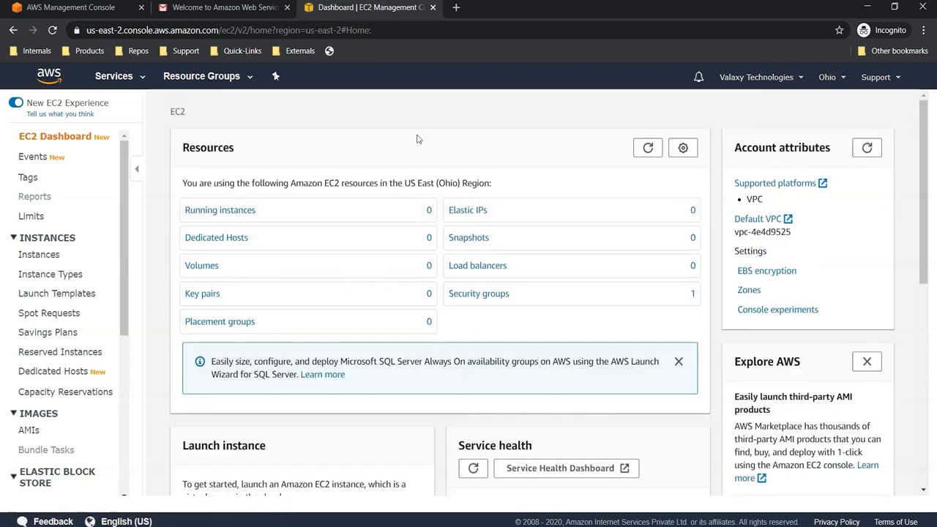
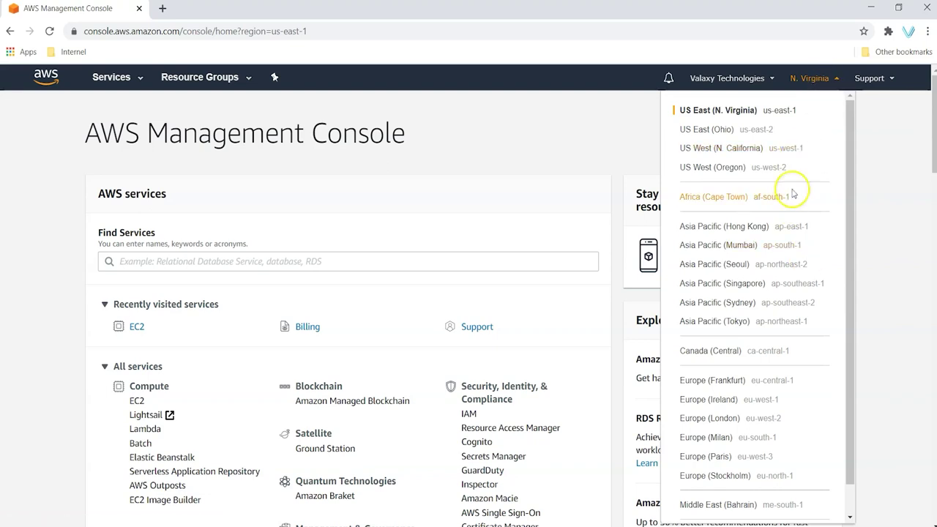
Step: Switch to the Asia Pacific (Mumbai) region, open EC2, and expand the Launch instance dropdown
left_click(760, 246)
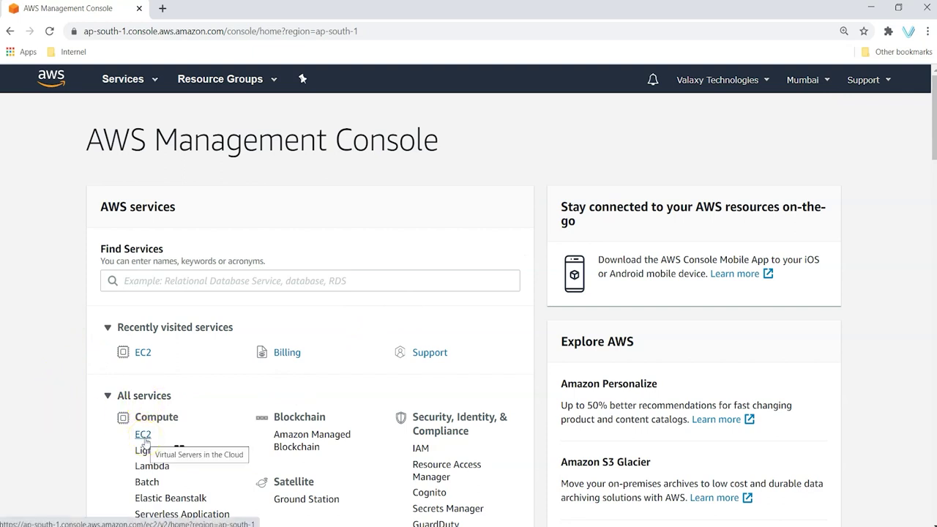
left_click(145, 440)
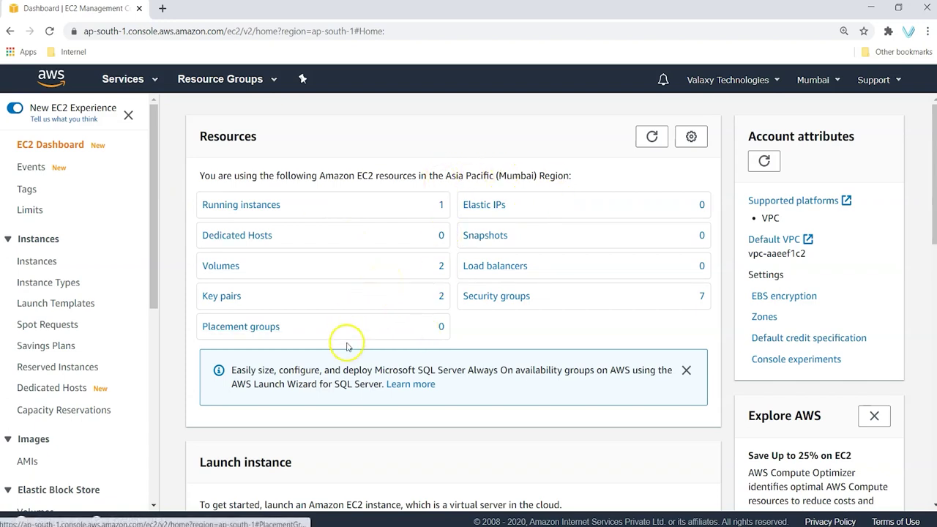
scroll(348, 346, "down", 3)
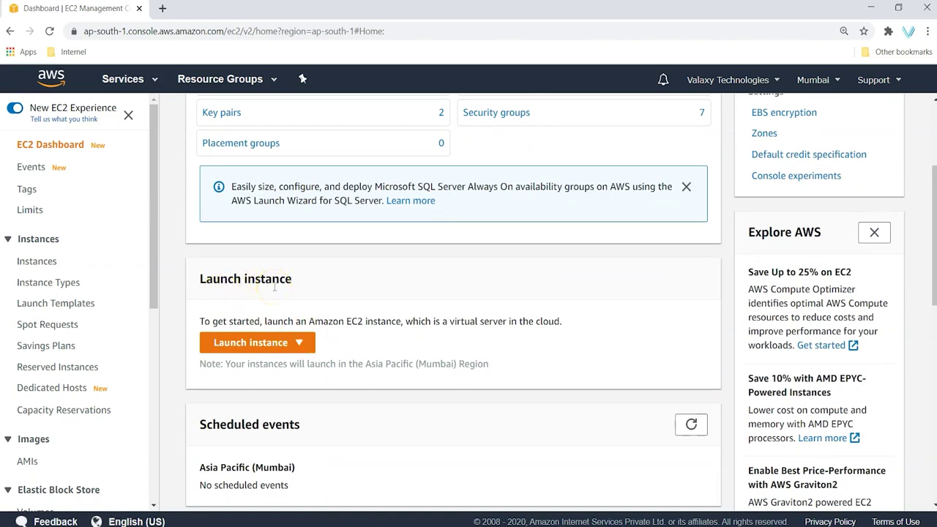
left_click(283, 344)
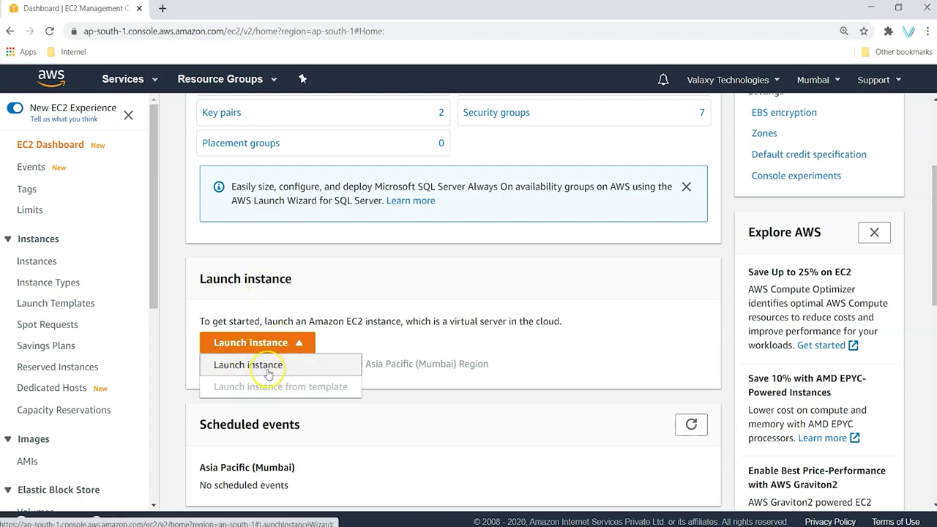
Step: Start the launch wizard and select the Amazon Linux 2 AMI from the Quick Start list
left_click(268, 374)
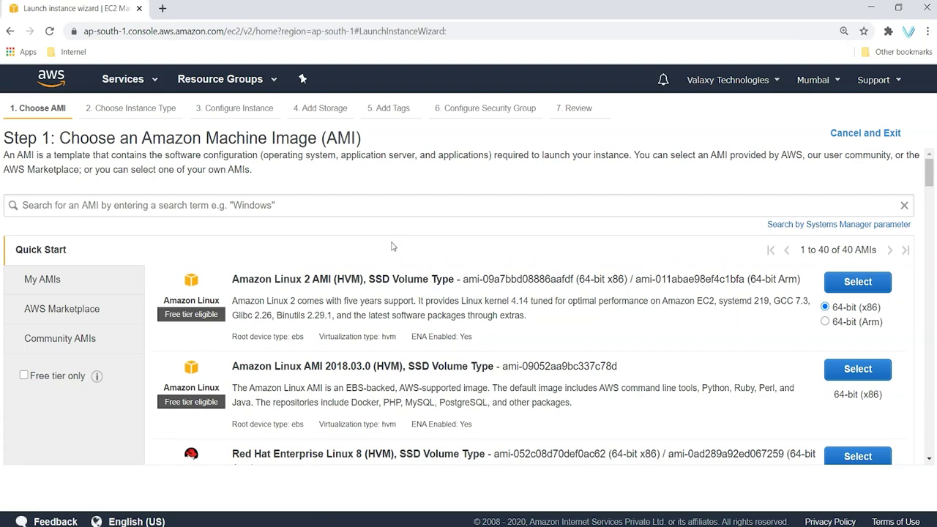
scroll(392, 247, "down", 3)
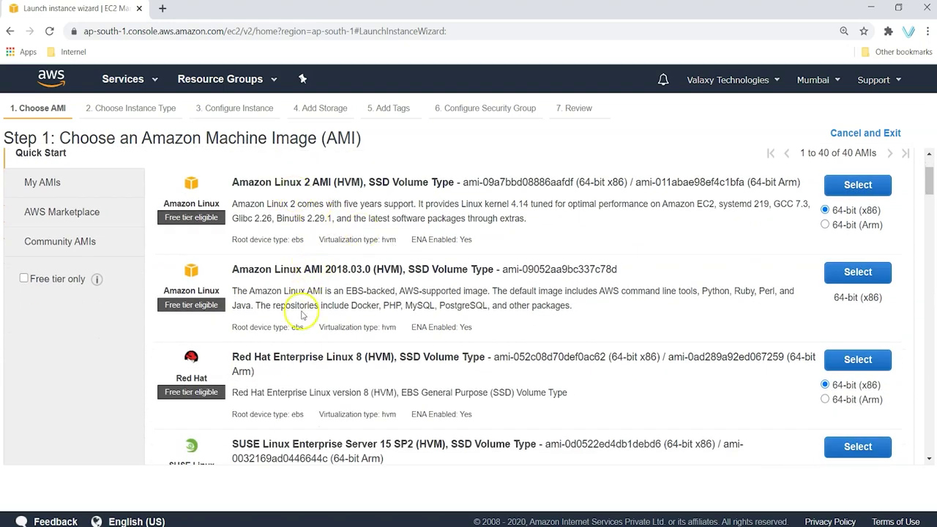
scroll(315, 276, "down", 3)
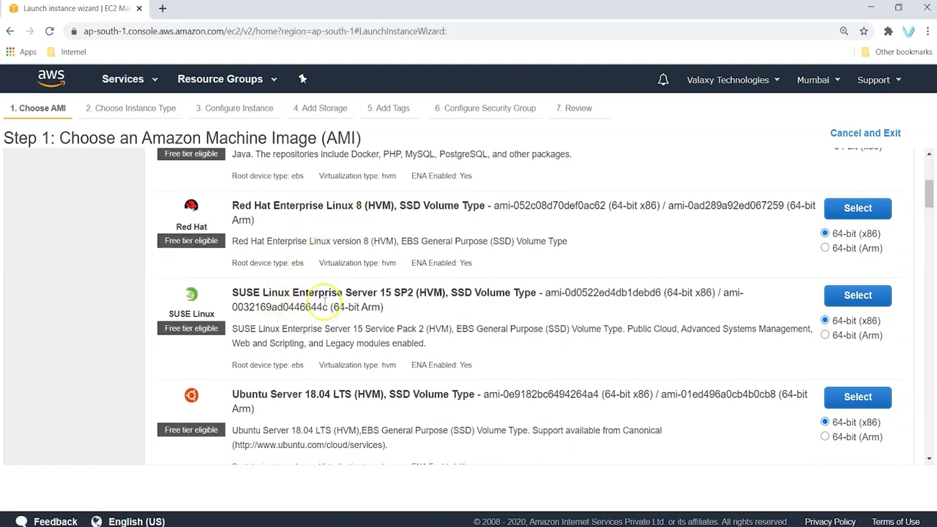
scroll(325, 300, "down", 6)
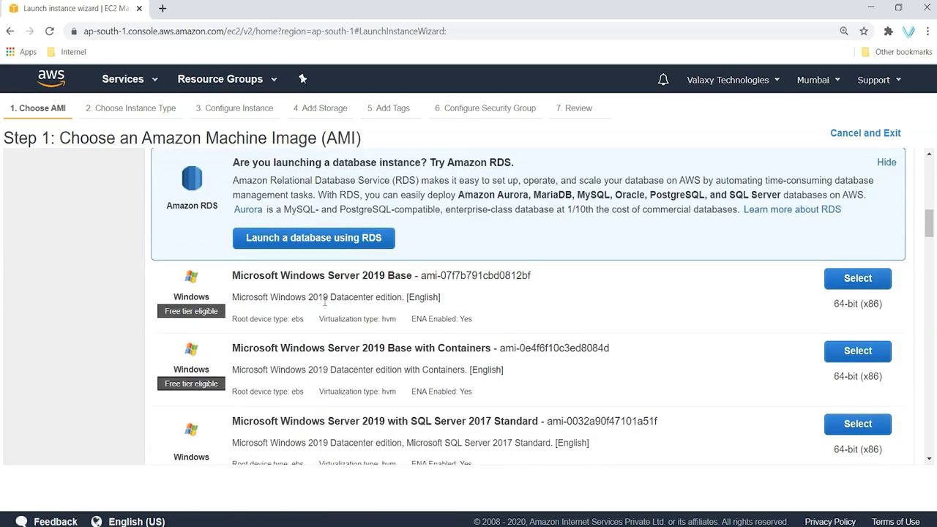
scroll(325, 303, "up", 10)
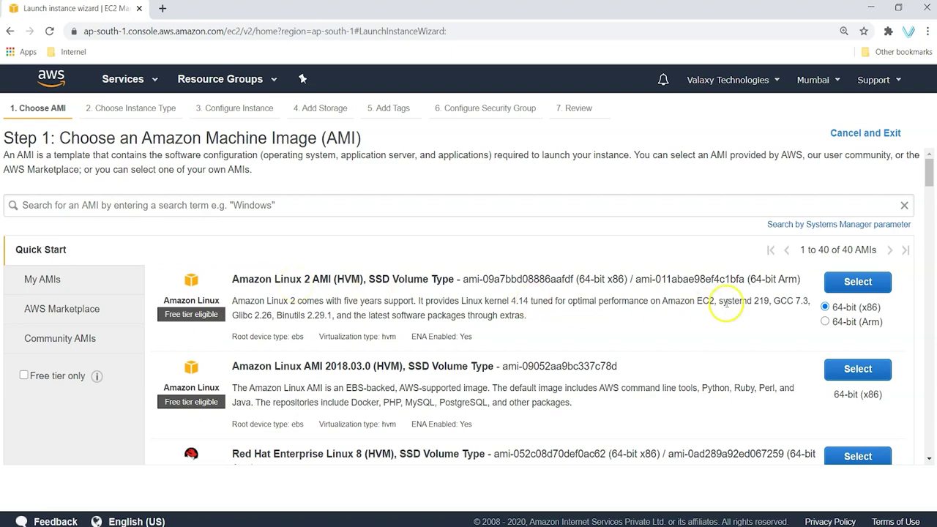
left_click(857, 283)
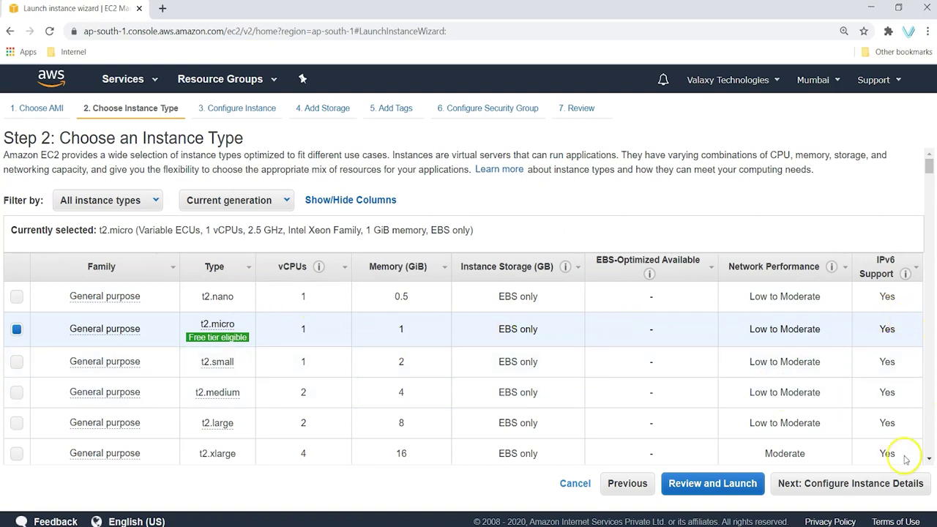
Step: Accept t2.micro, the default instance details and the 8 GiB root volume
left_click(867, 488)
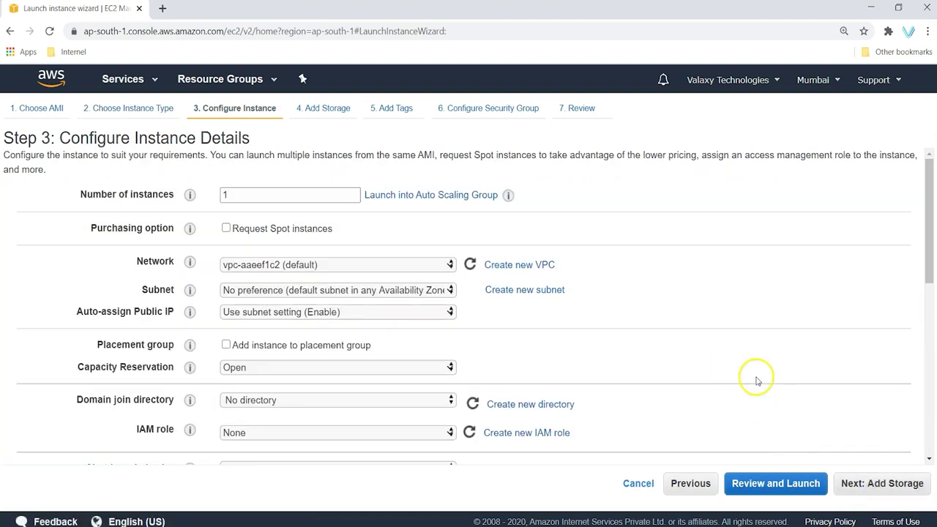
left_click(900, 489)
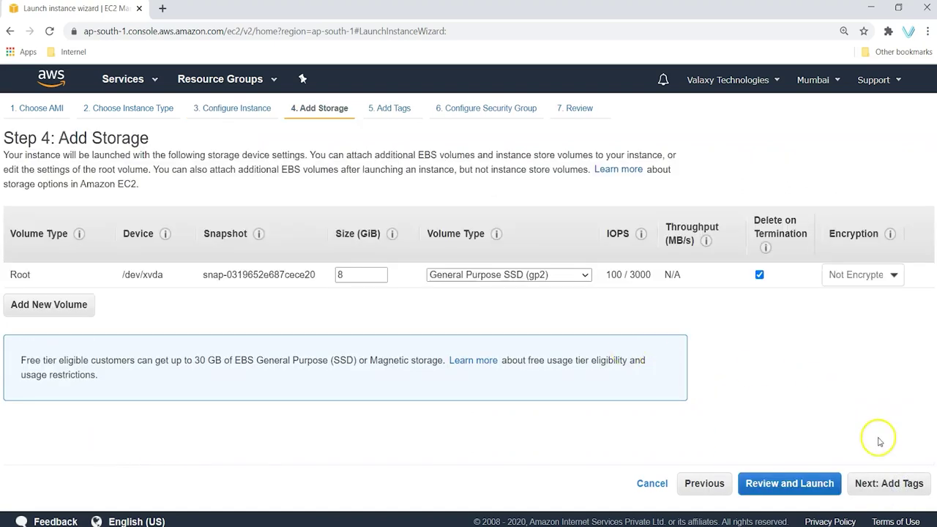
left_click(892, 488)
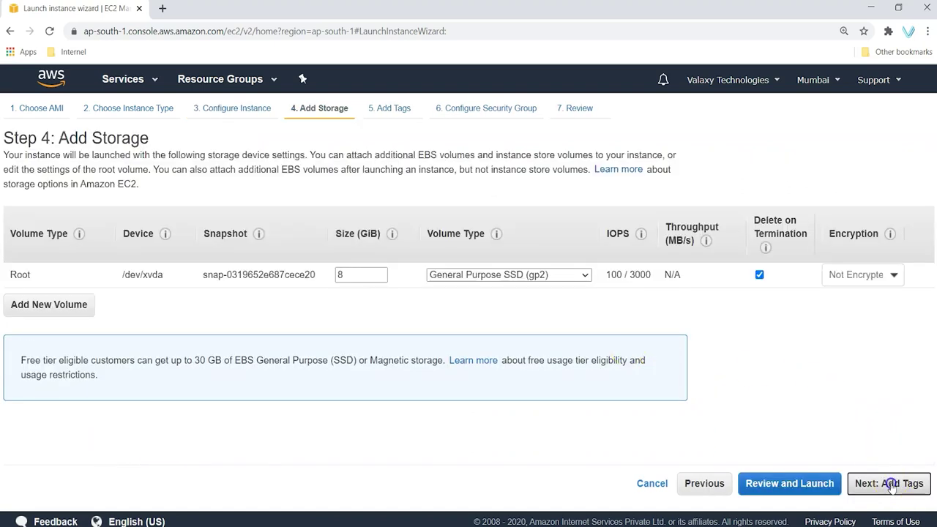
Step: Tag the instance with Name = Developer2_System
left_click(33, 334)
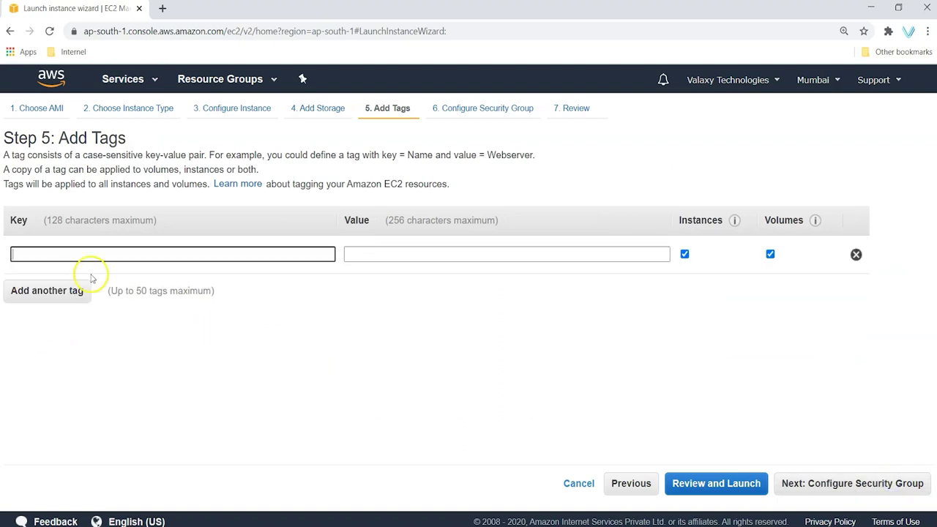
type("N")
key("Tab")
type("De")
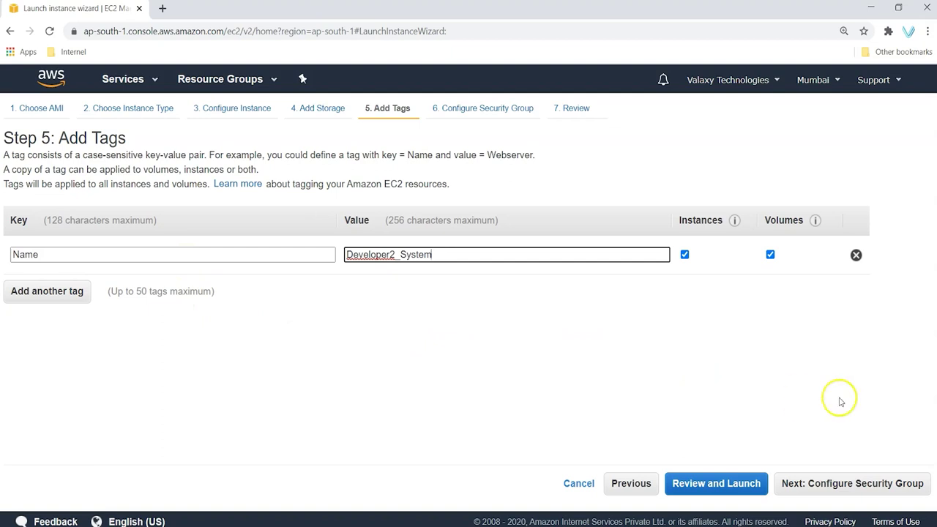
left_click(881, 487)
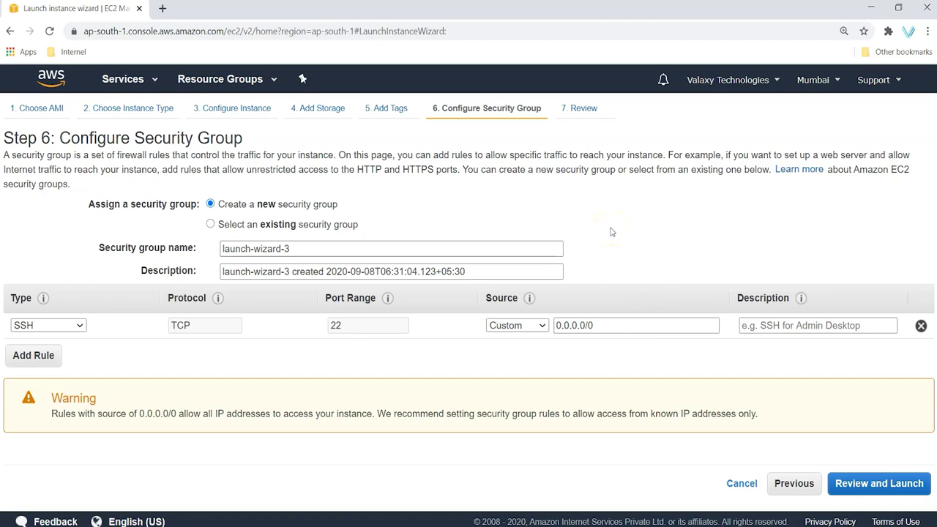
Step: Rename the security group from launch-wizard-3 to Git_SG, with description Git_SG
left_click(305, 248)
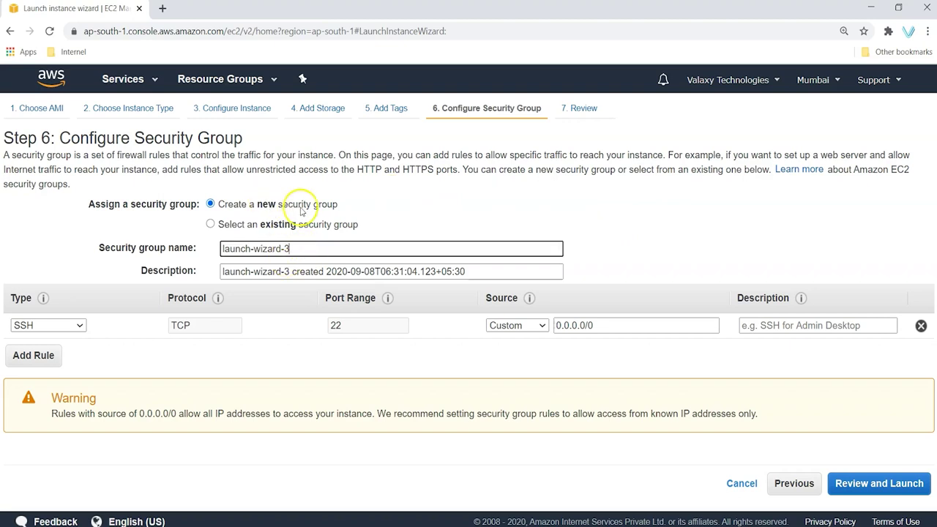
left_click_drag(304, 242, 200, 241)
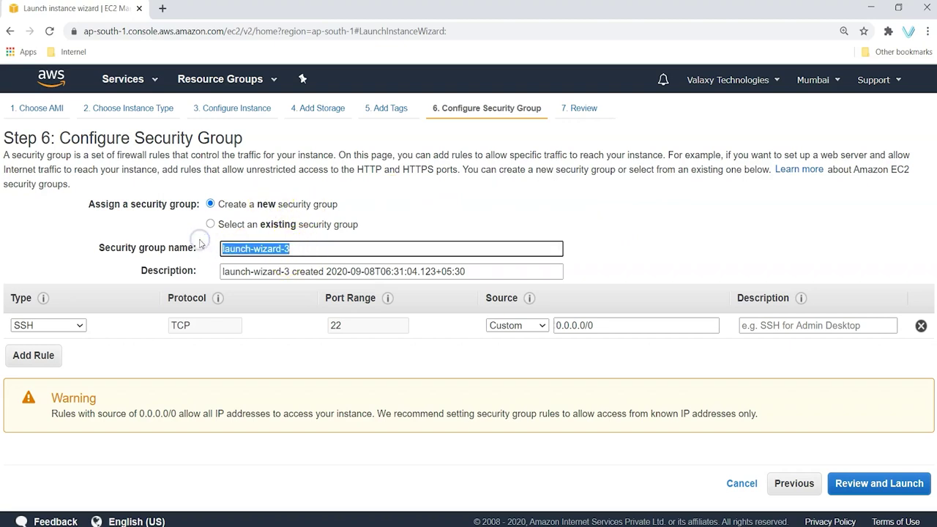
type("Gl")
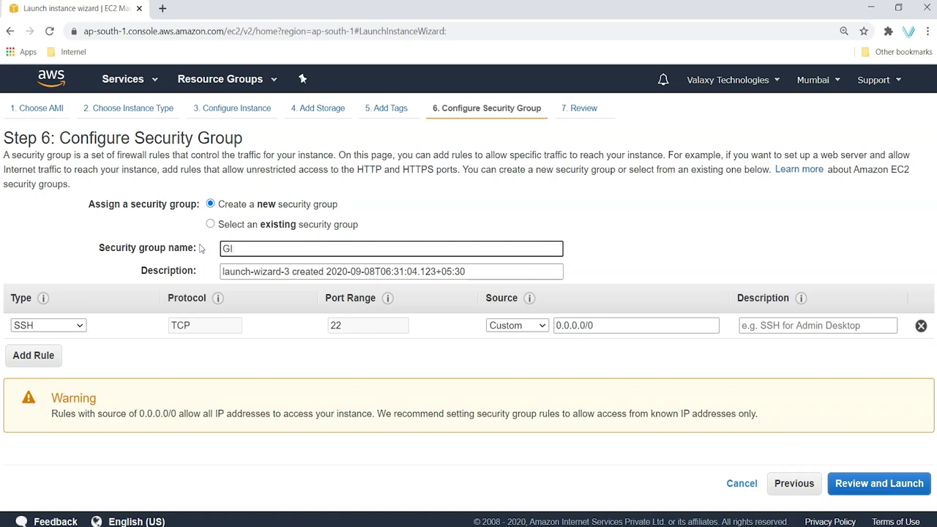
key("Tab")
type("Git")
type("_ST")
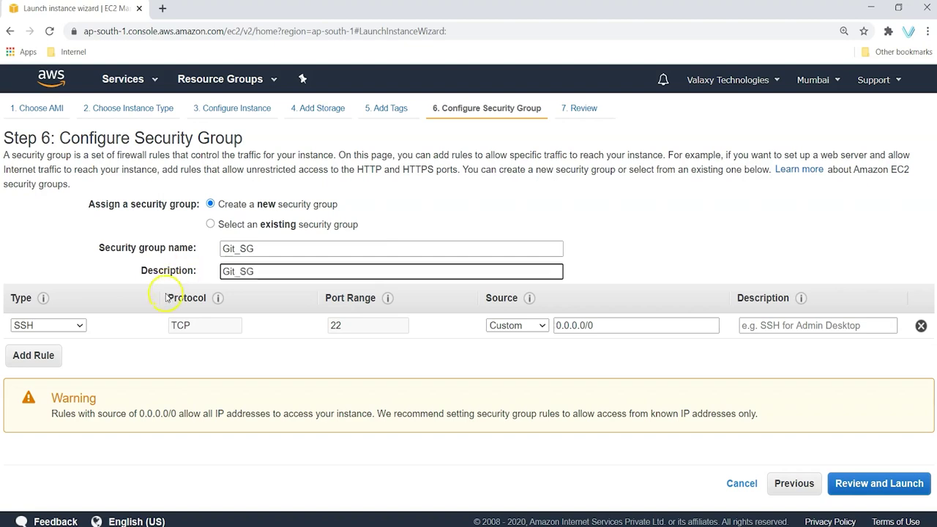
Step: Keep the SSH port 22 rule and proceed to the launch review page
double_click(335, 328)
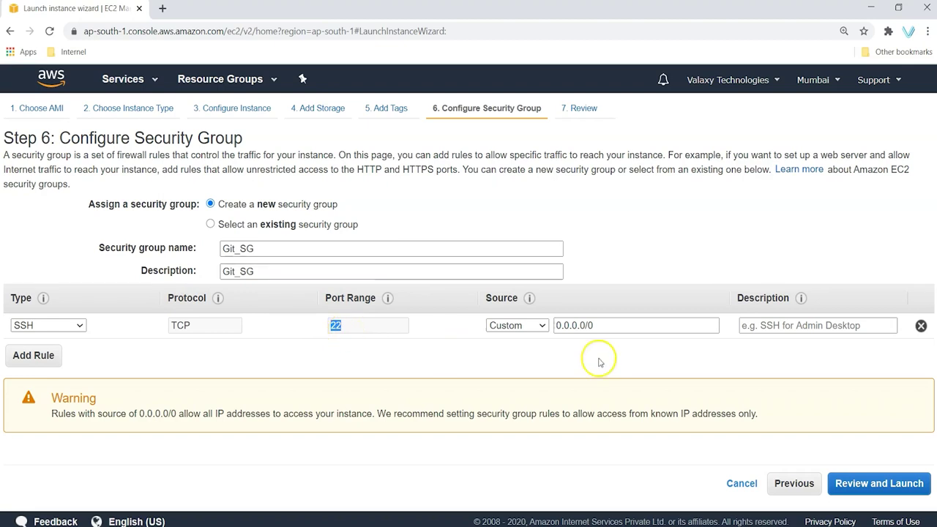
left_click(888, 354)
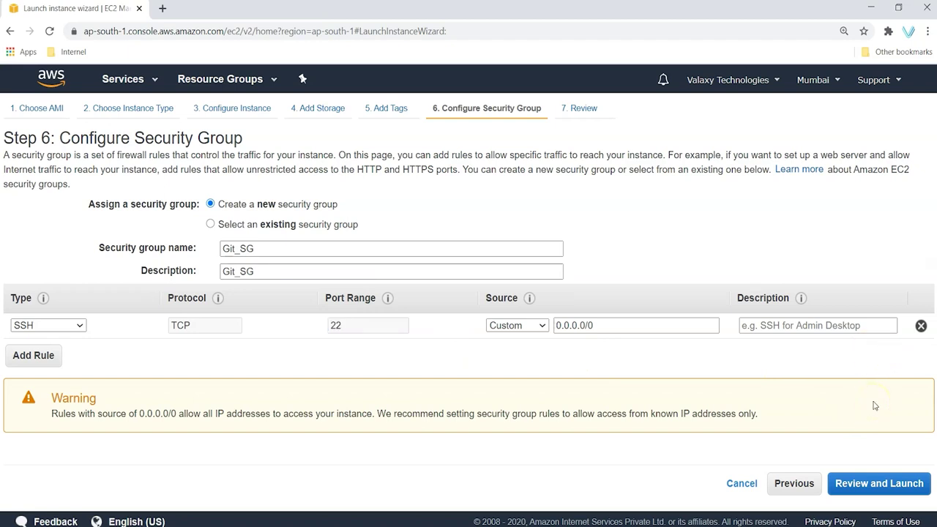
left_click(894, 489)
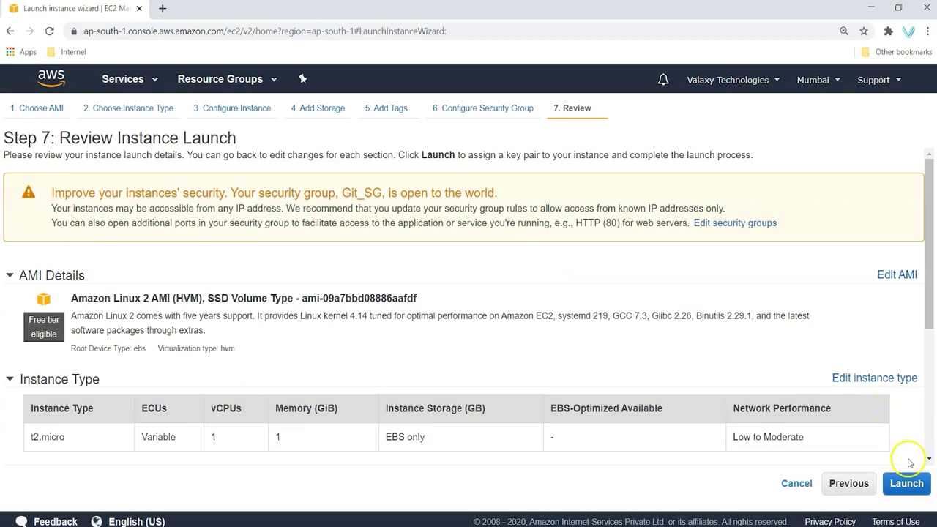
Step: Launch from the review page and choose to create a new key pair
left_click(907, 483)
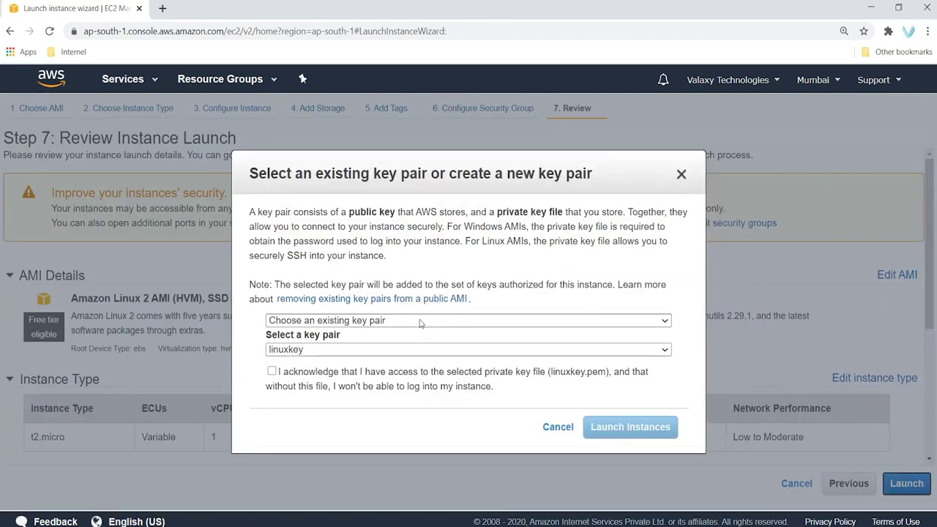
left_click(416, 323)
left_click(395, 320)
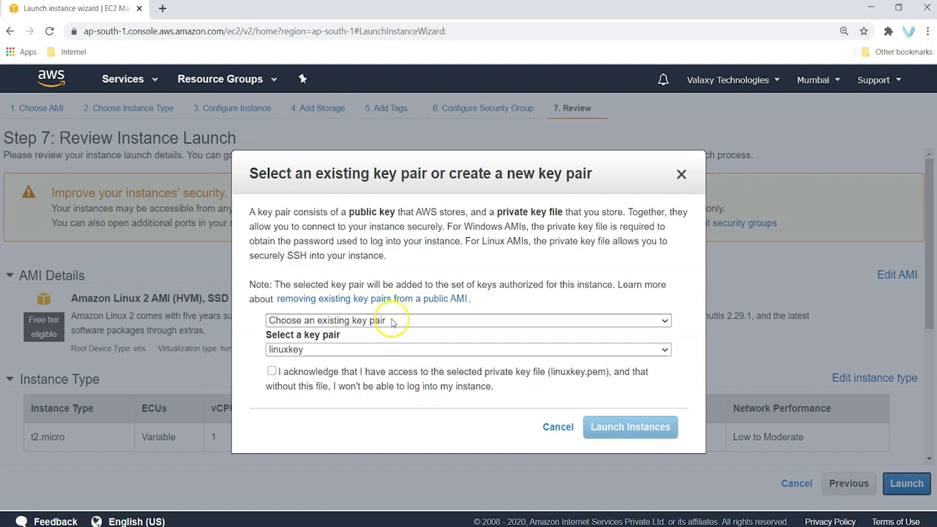
left_click(387, 328)
left_click(387, 327)
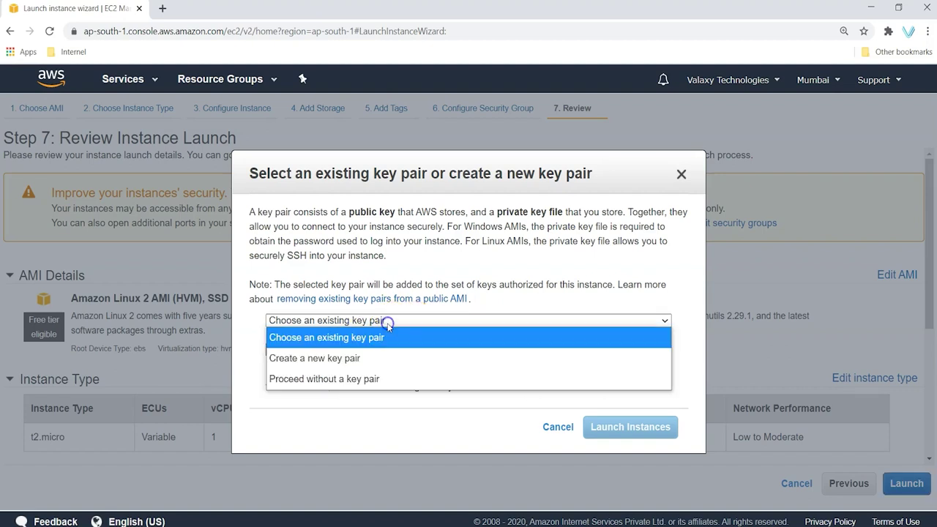
left_click(367, 359)
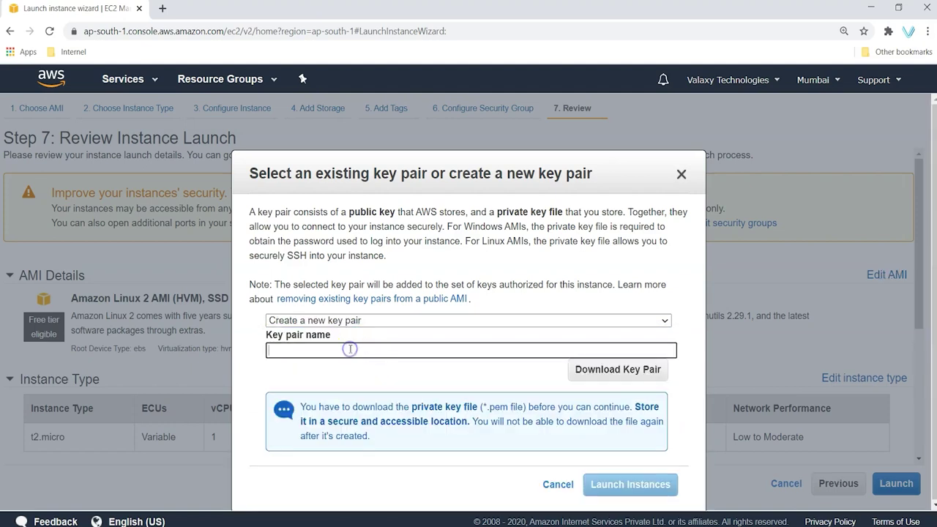
Step: Name the key pair git_key, download git_key.pem, and launch the instance
type("git_key")
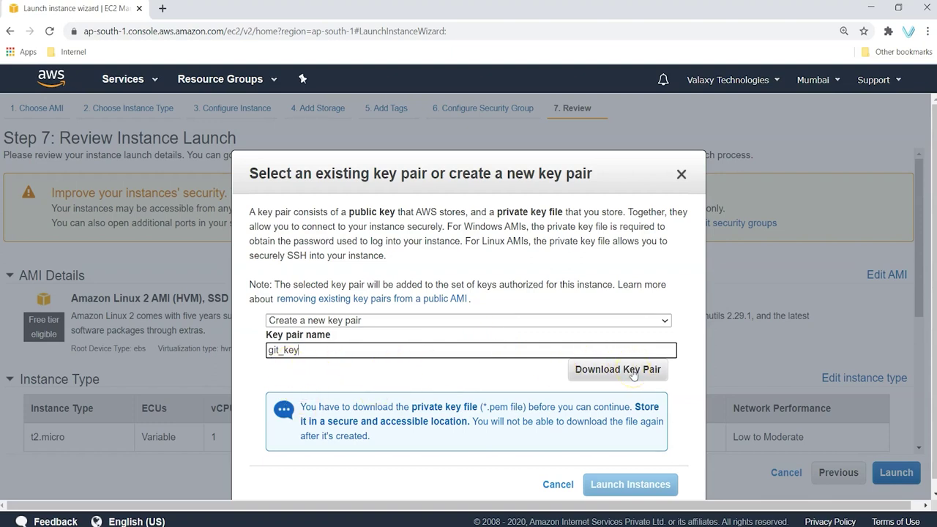
left_click(634, 374)
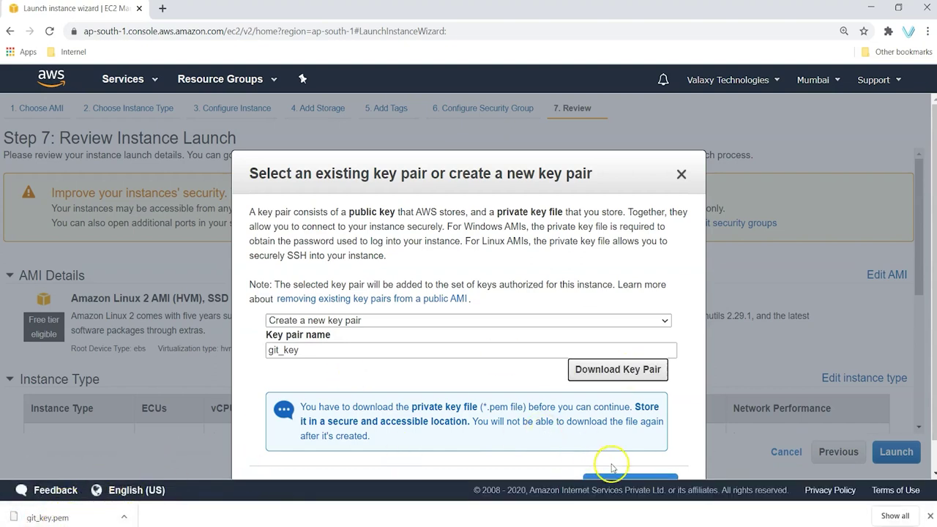
scroll(747, 323, "down", 1)
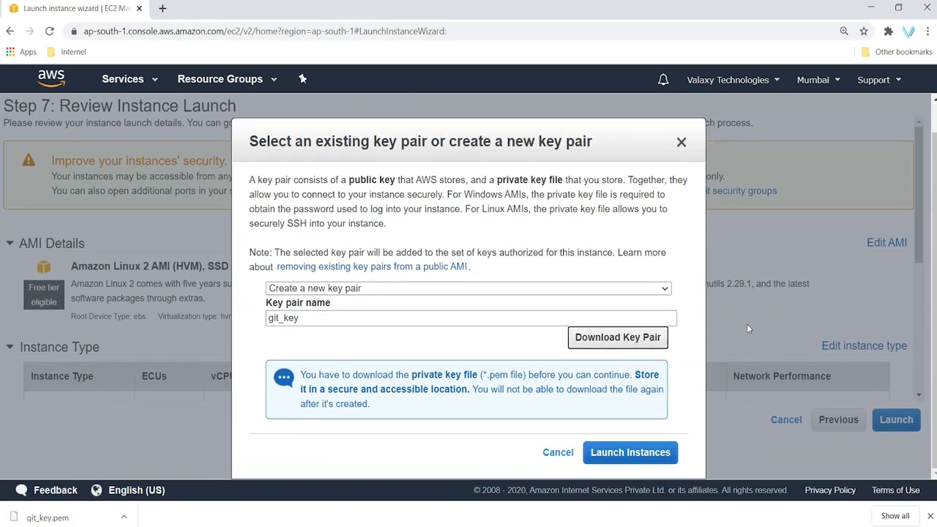
left_click(645, 453)
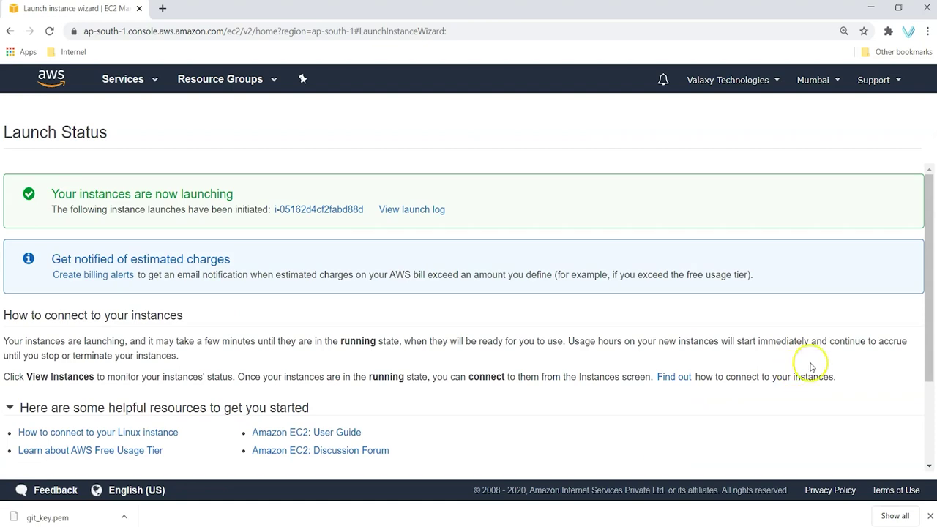
Step: Open the instances list and reveal the downloaded git_key.pem in the Valaxy keys folder
scroll(811, 366, "down", 3)
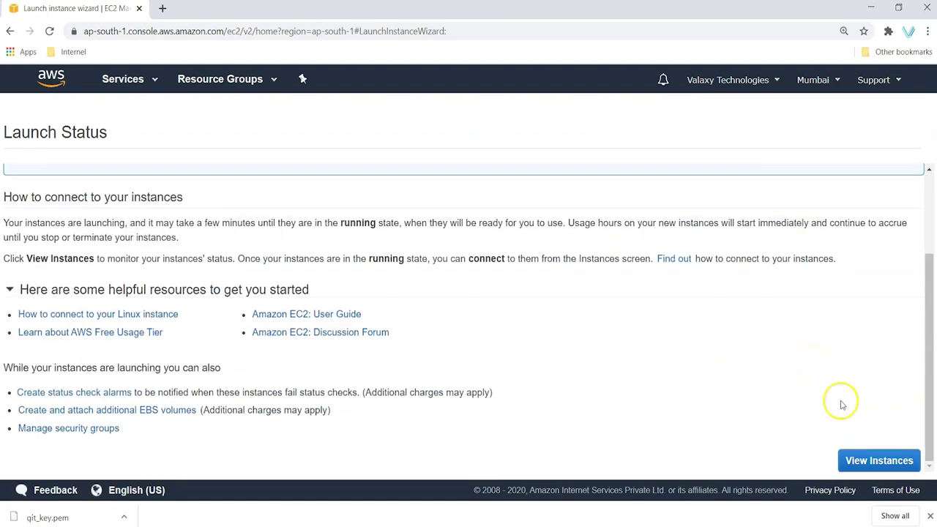
left_click(875, 457)
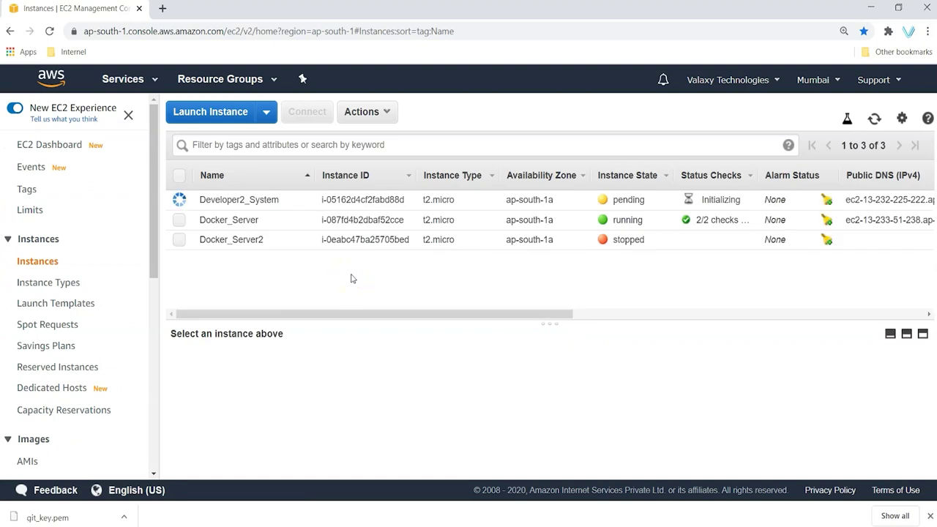
right_click(68, 515)
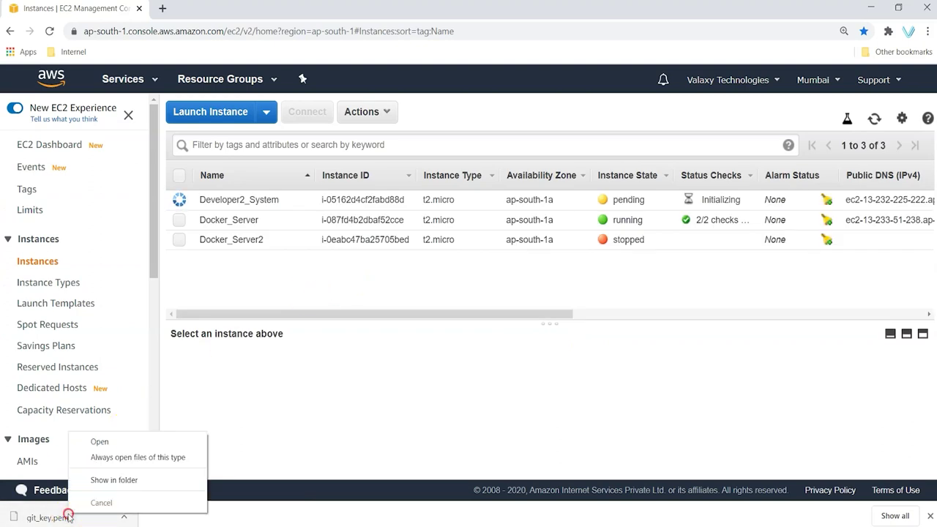
left_click(123, 480)
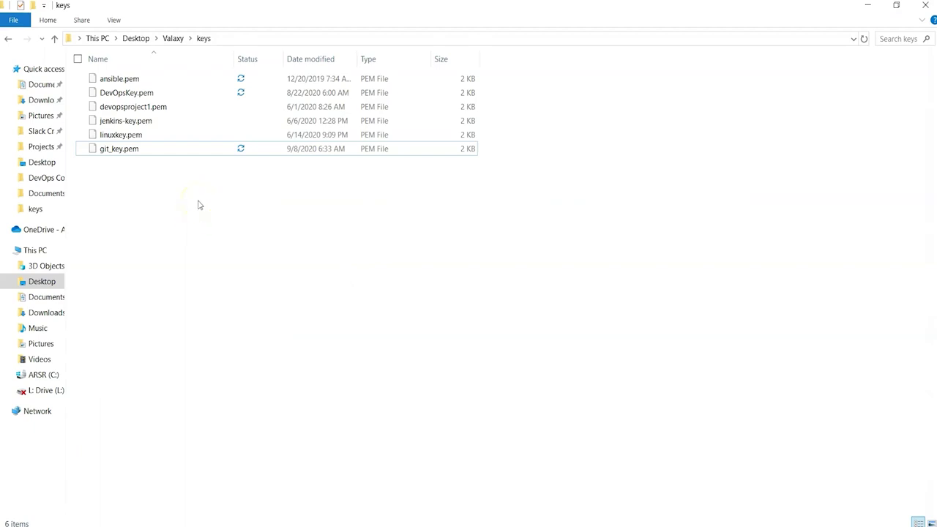
left_click(261, 251)
key("alt+Tab")
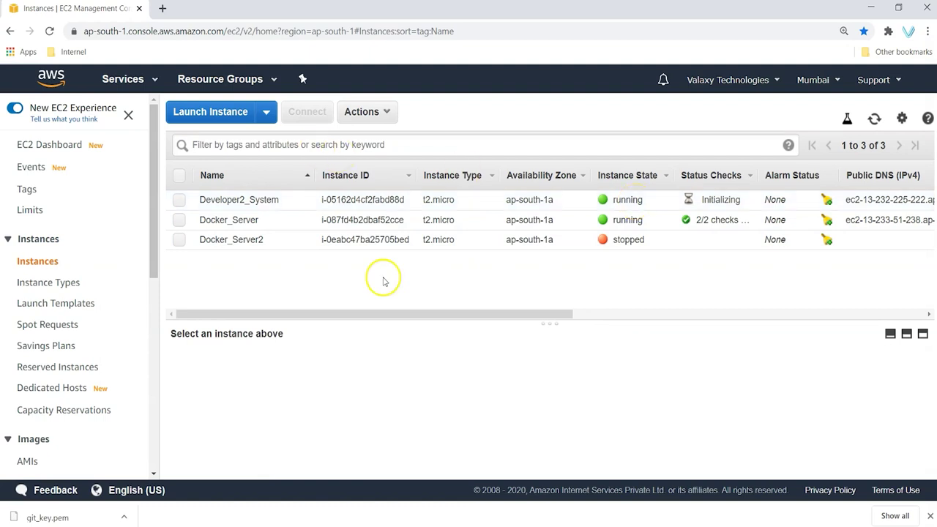
Step: Filter the instances list by Name tag to show only Developer2_System
left_click(324, 144)
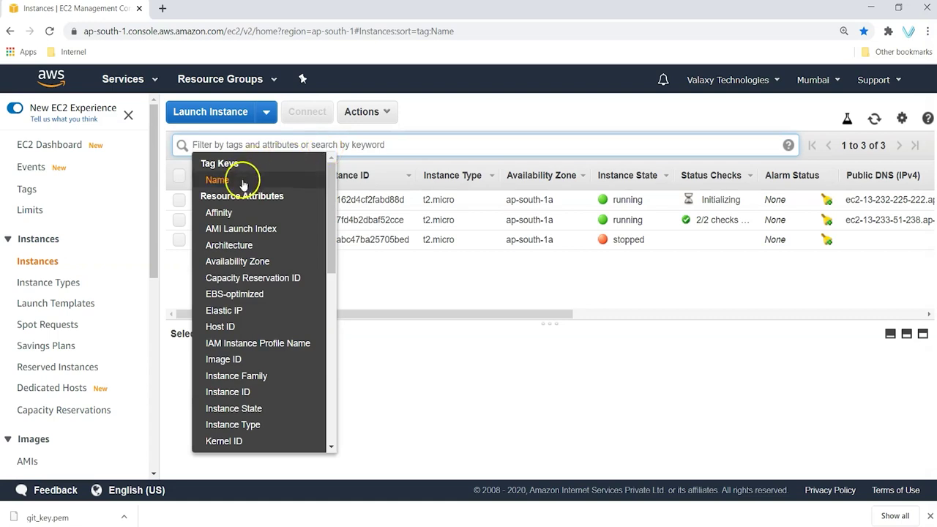
left_click(220, 182)
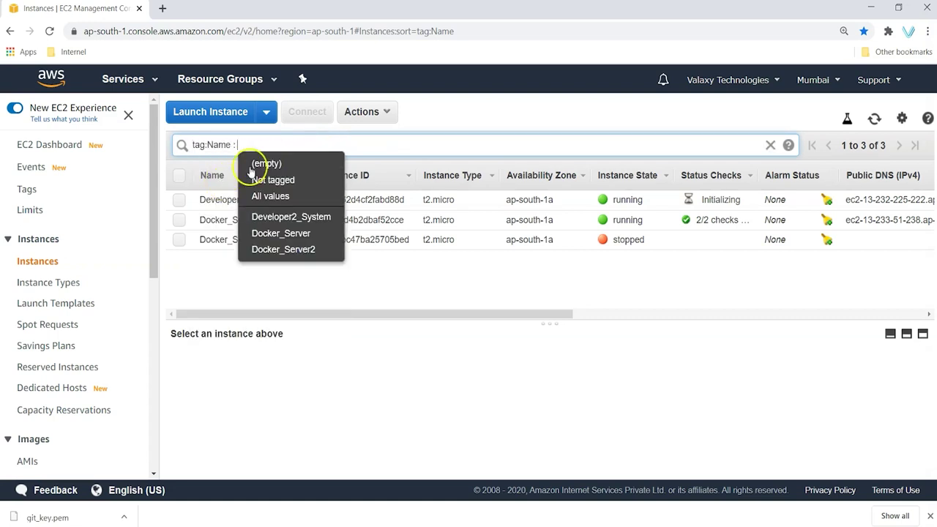
left_click(300, 219)
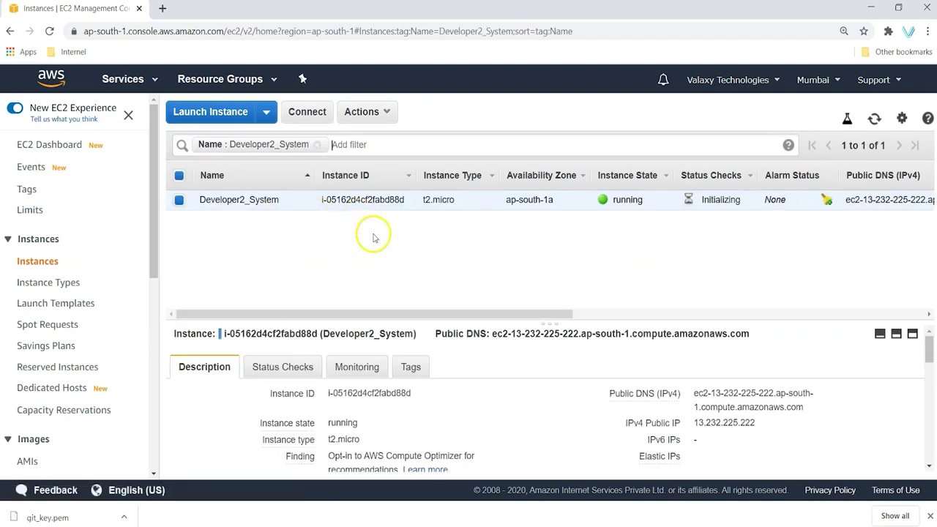
Step: Copy the instance's public IP address 13.232.225.222 from the details panel
double_click(724, 423)
left_click_drag(628, 318, 609, 244)
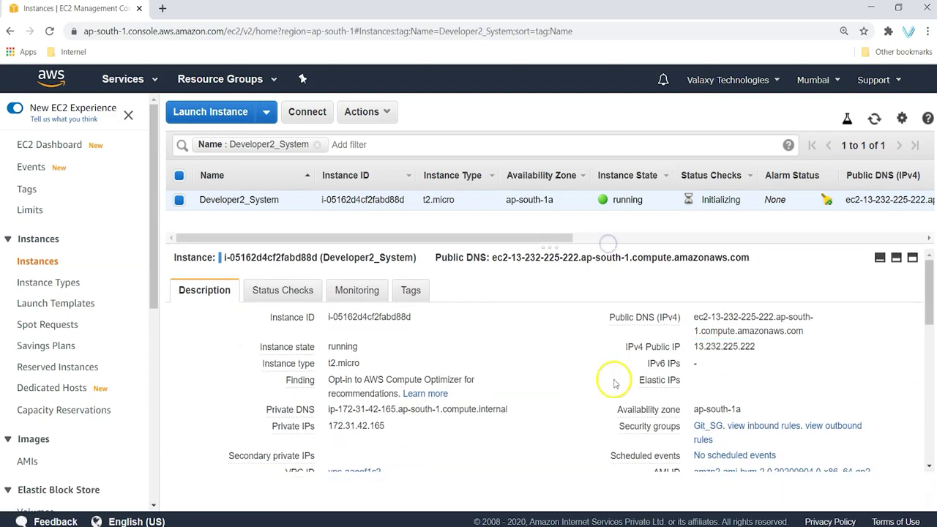
mouse_move(768, 350)
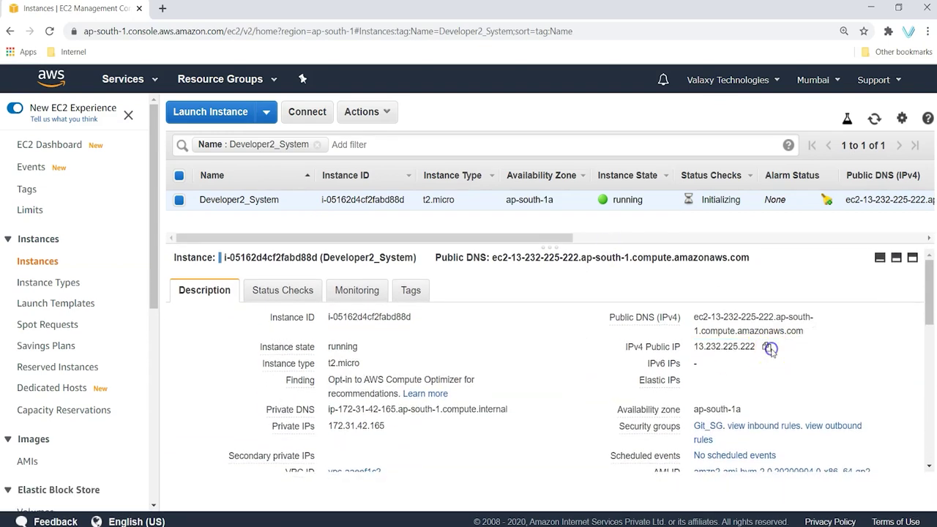
left_click(767, 349)
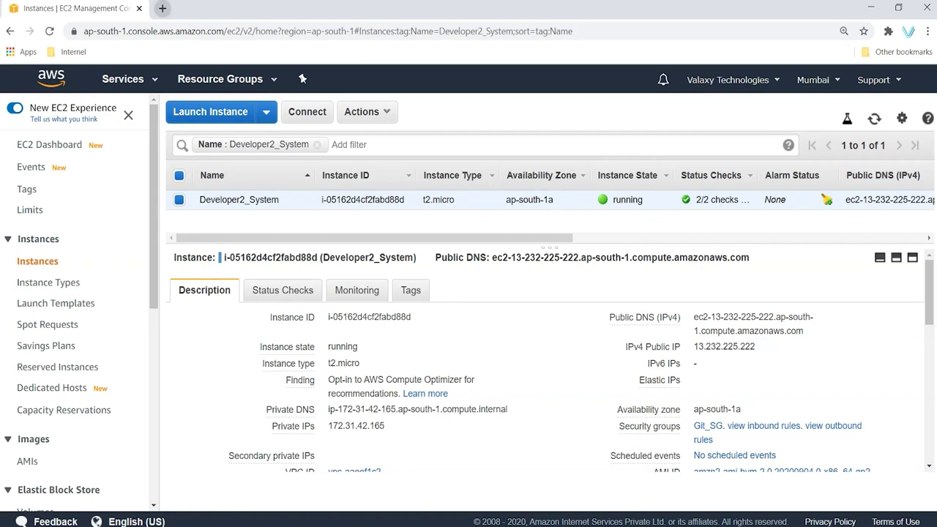
left_click(163, 8)
Step: Search Google for mobaxterm and open the official MobaXterm website
type("google")
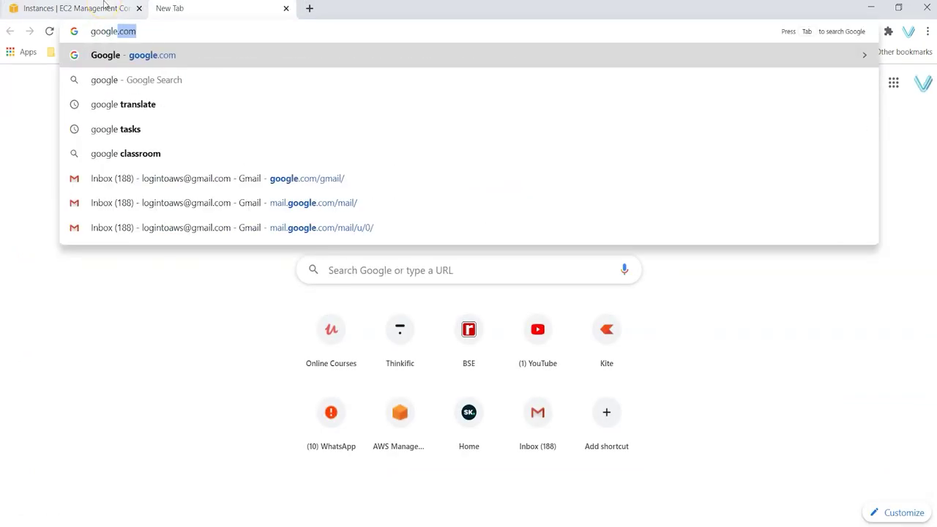
key("Return")
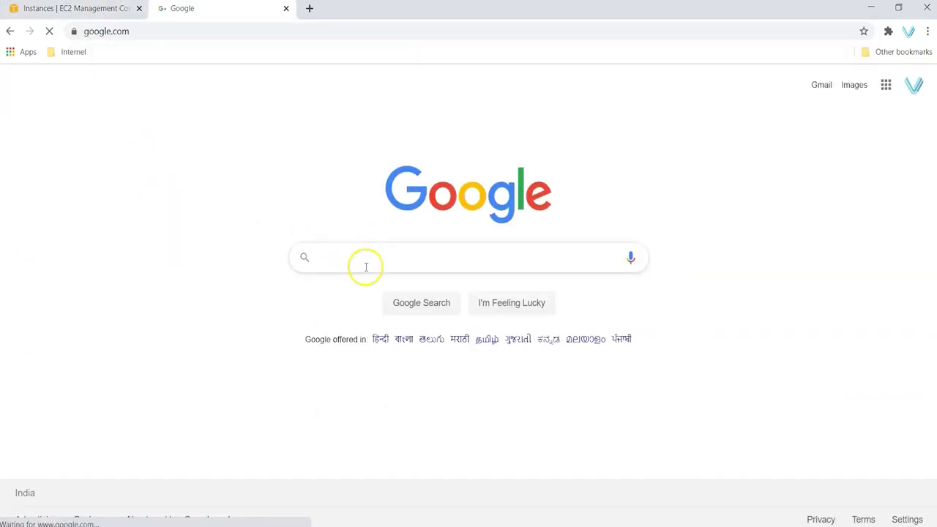
type("mobaxterm")
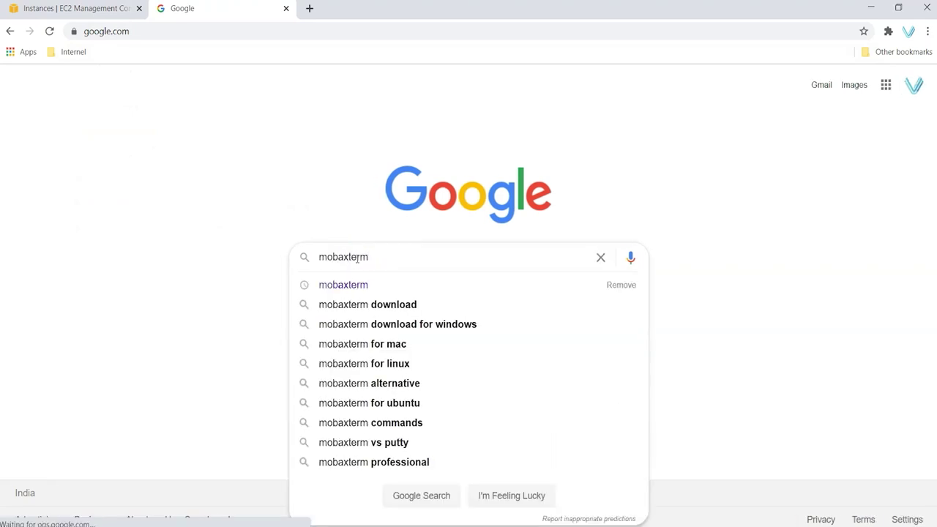
key("Return")
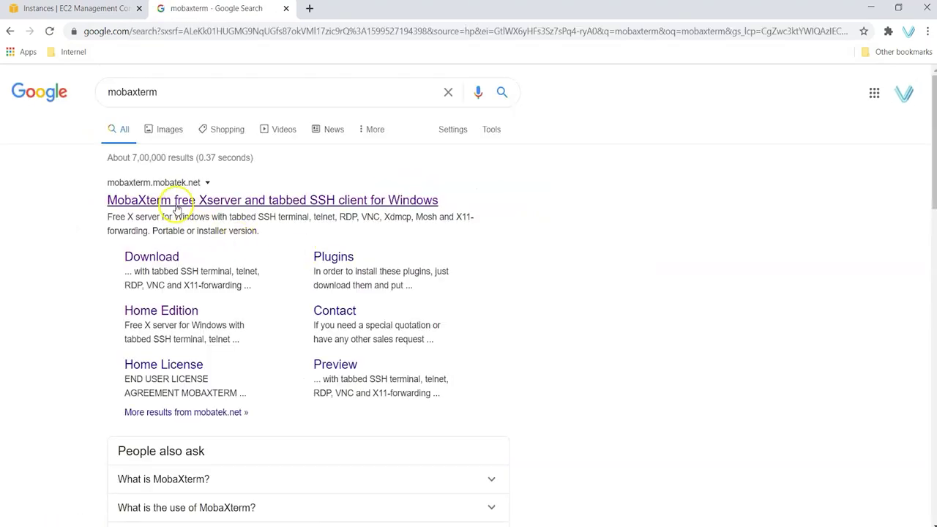
left_click(180, 203)
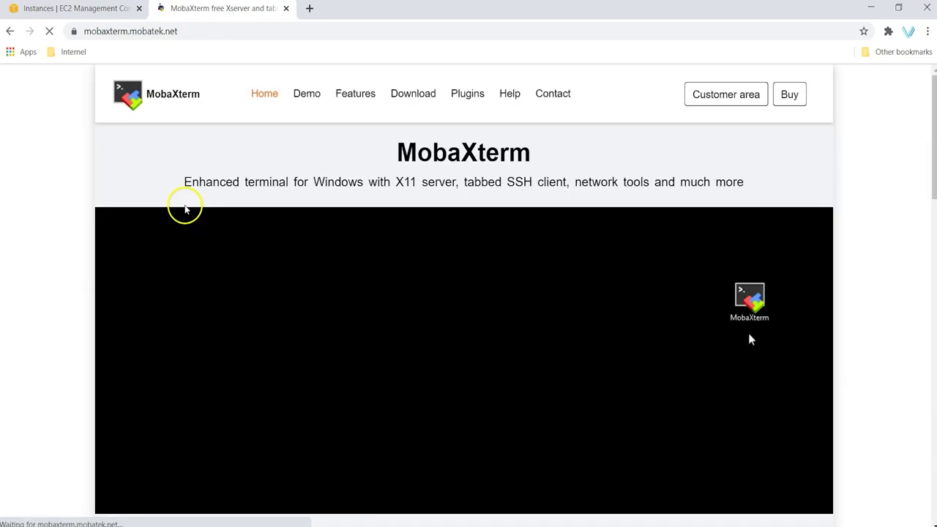
Step: Go to the MobaXterm download page and scroll to the Home Edition download
scroll(423, 139, "down", 1)
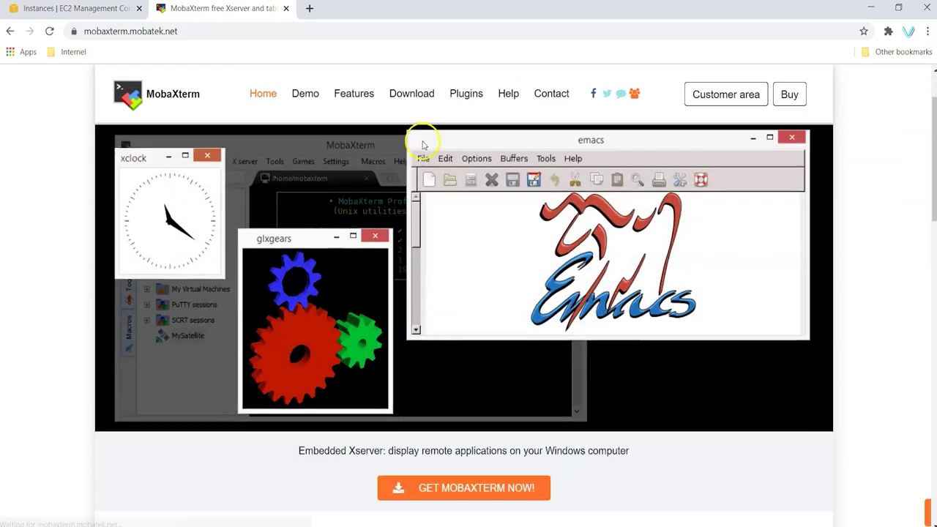
scroll(423, 144, "down", 3)
left_click(468, 249)
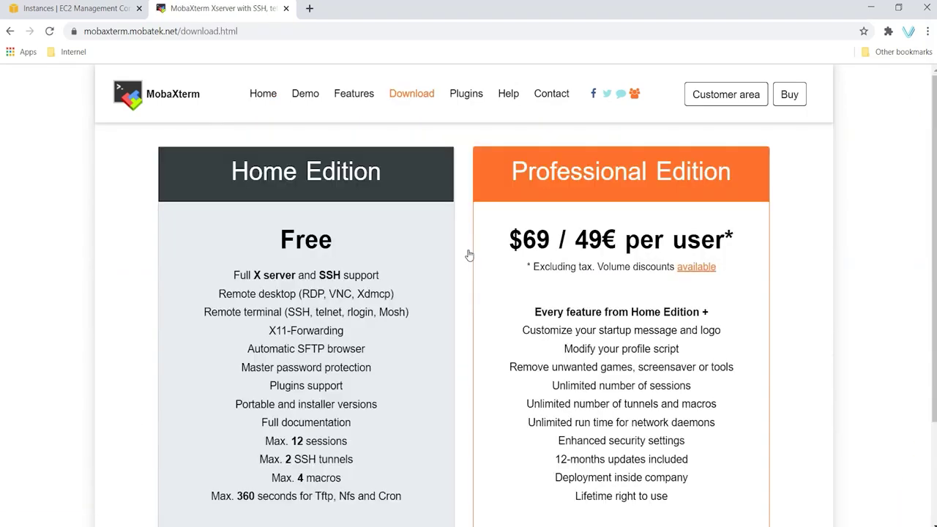
left_click(383, 241)
scroll(382, 242, "down", 2)
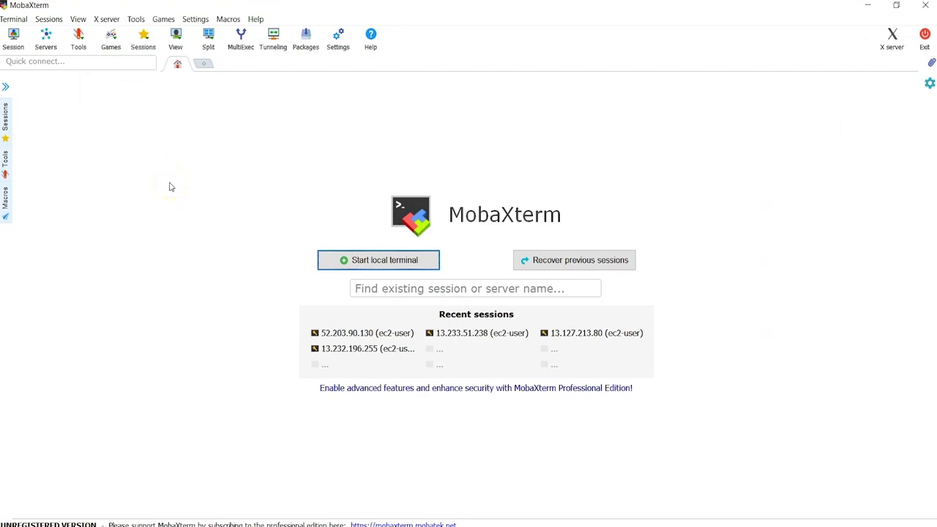
Step: Start a new SSH session with remote host 13.232.225.222
left_click(11, 40)
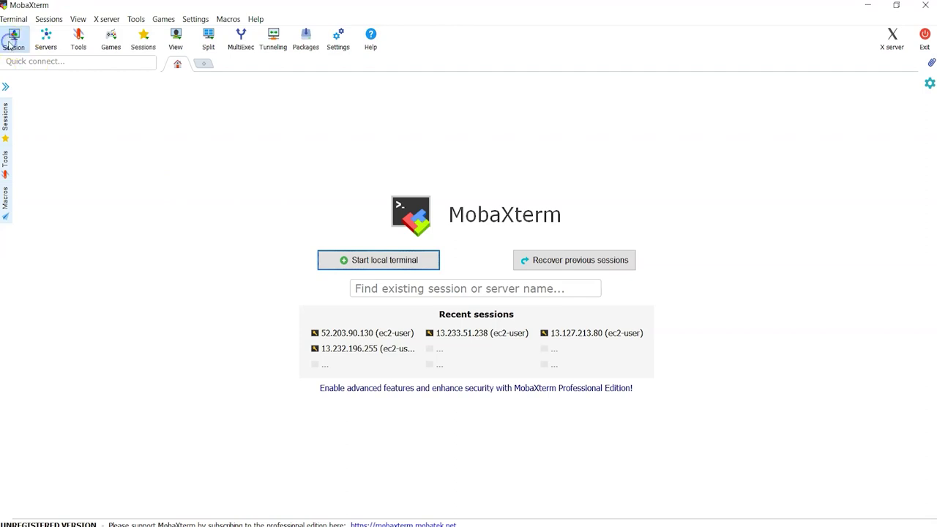
left_click(220, 126)
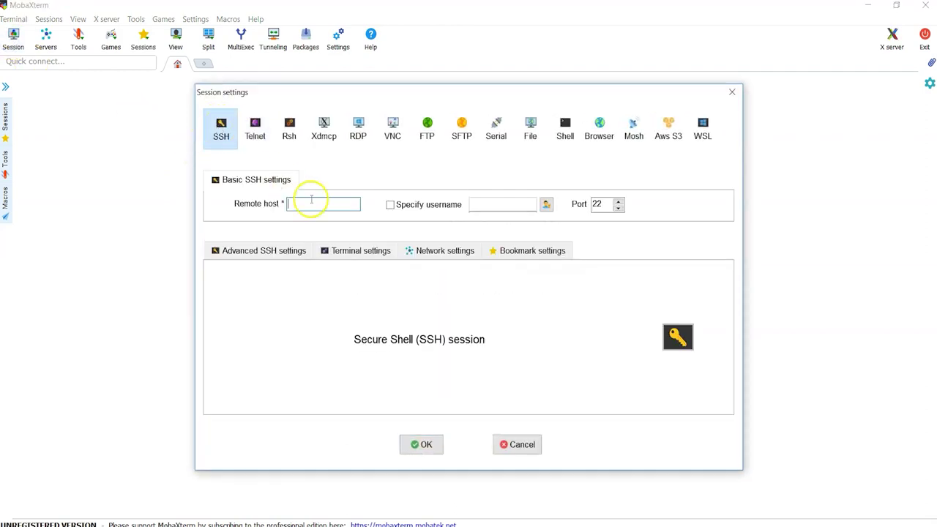
key("ctrl+v")
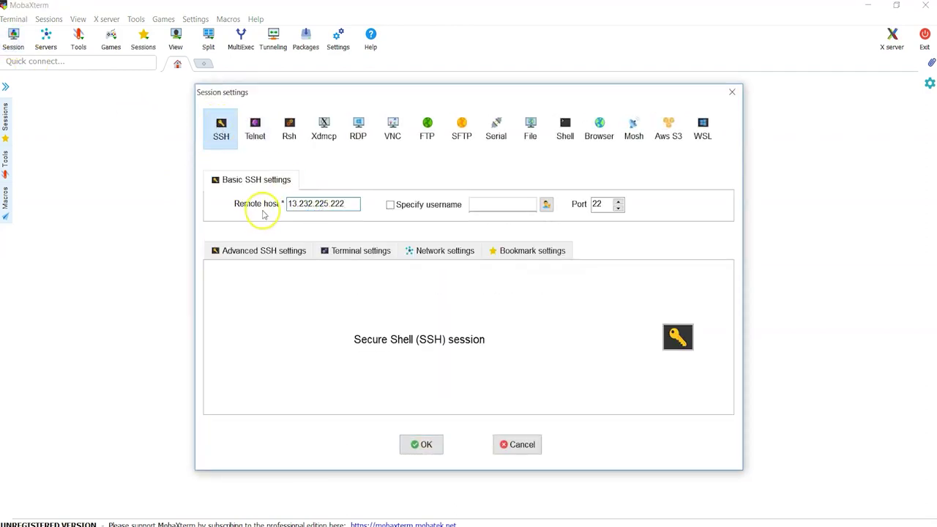
Step: Authenticate with private key git_key.pem as user ec2-user and connect
left_click(252, 251)
left_click(286, 367)
left_click(457, 365)
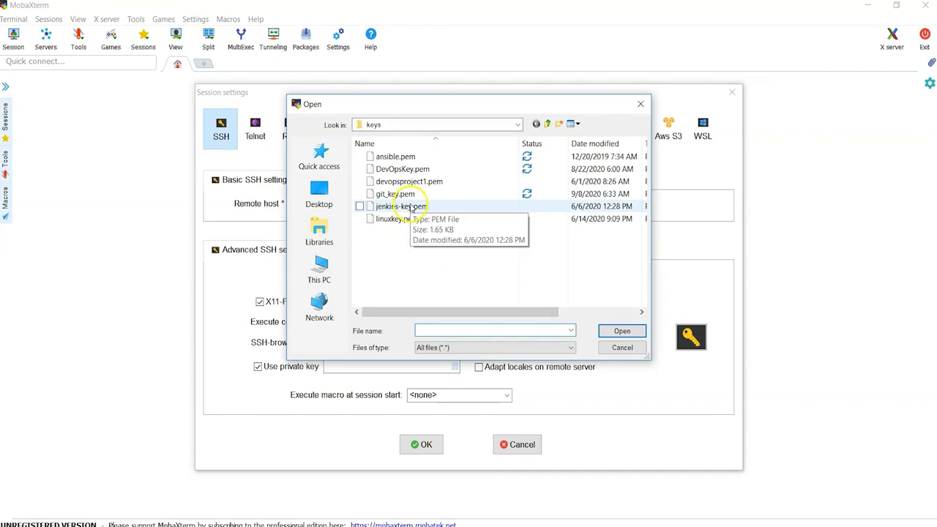
double_click(389, 194)
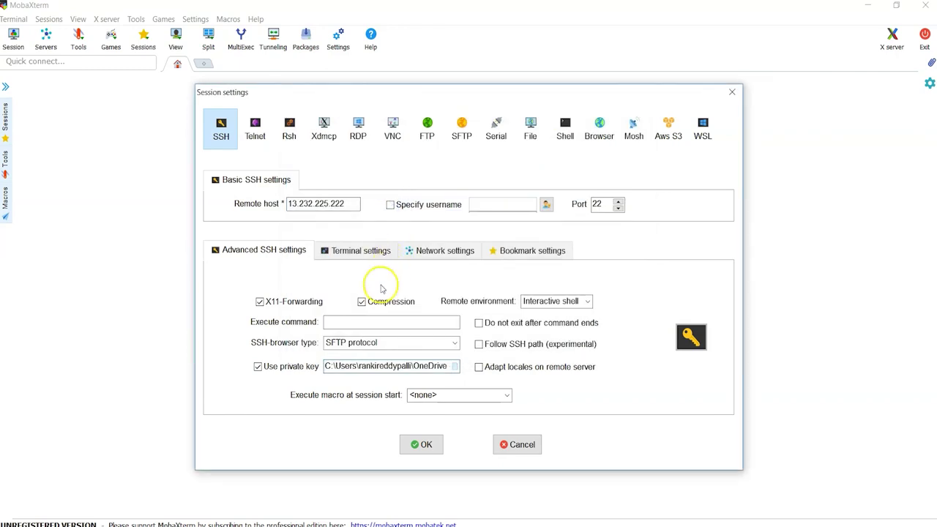
left_click(416, 208)
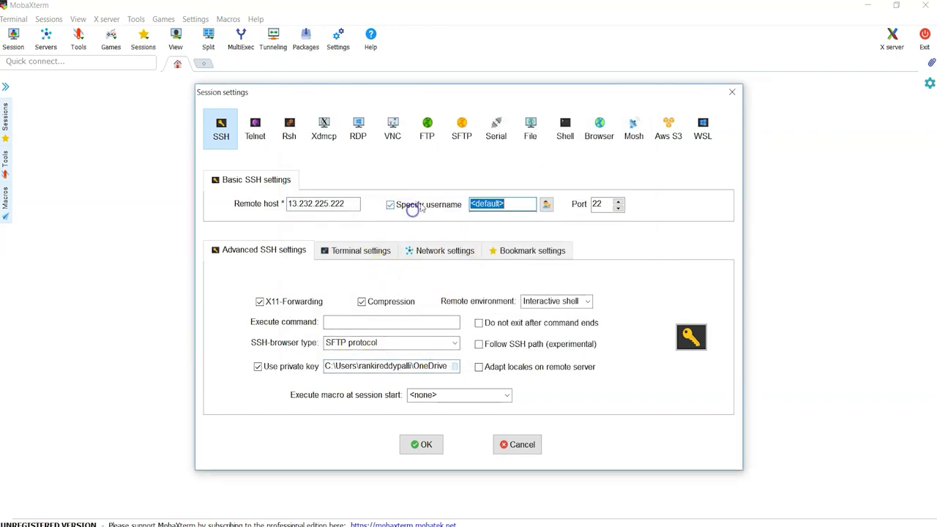
type("ec2-user")
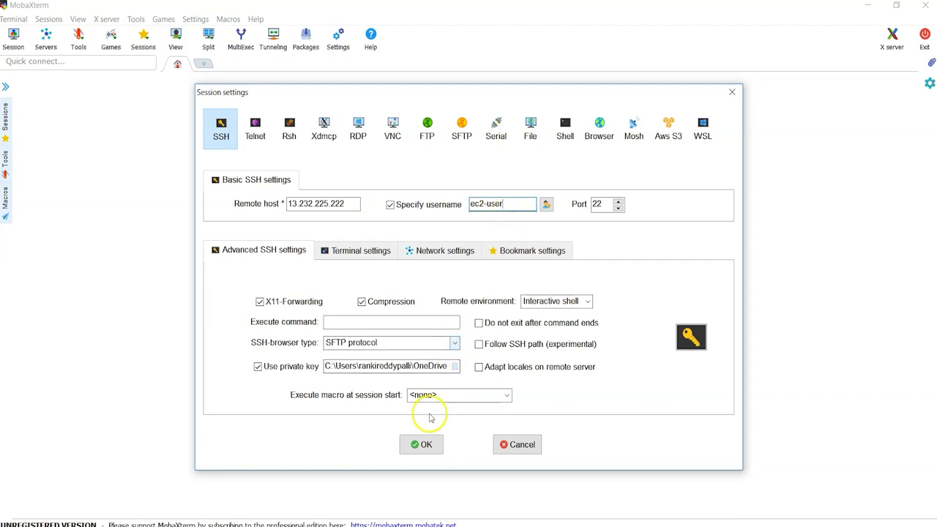
left_click(421, 444)
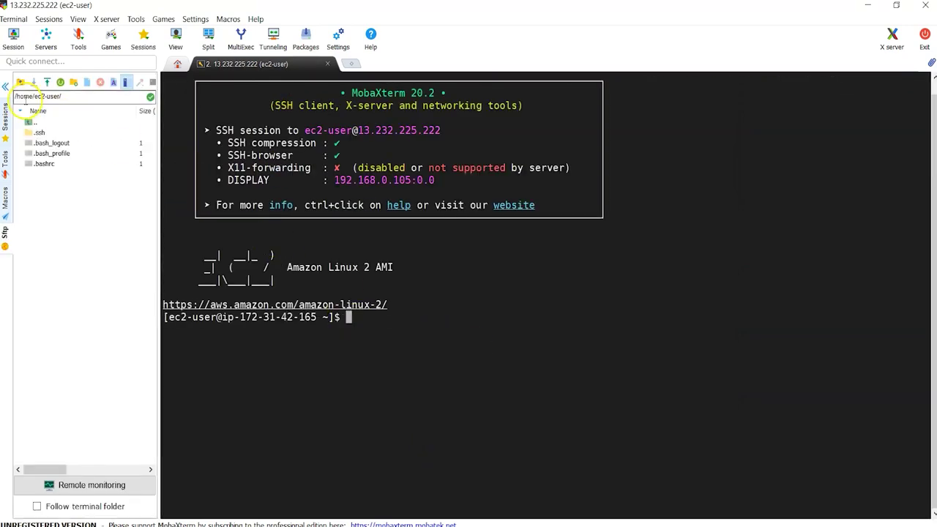
Step: Collapse the SFTP panel and switch to root with sudo su -
left_click(5, 86)
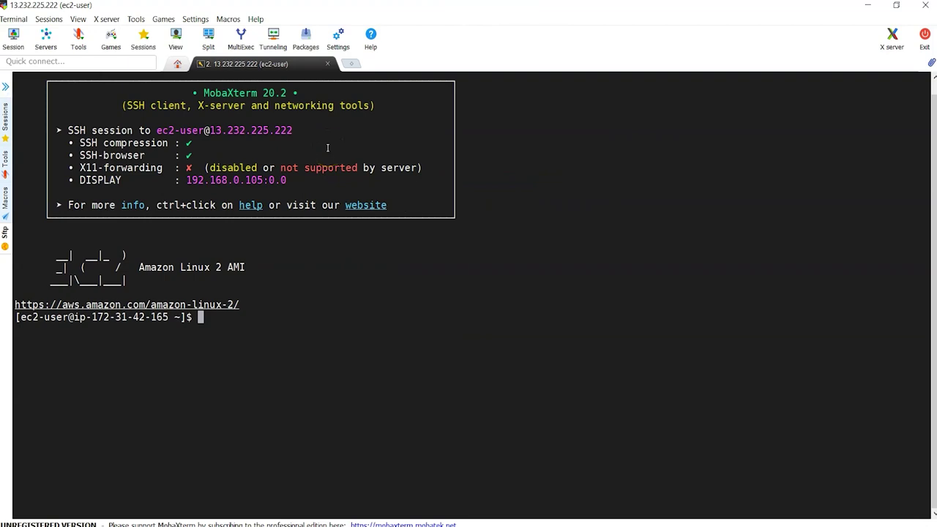
scroll(327, 148, "up", 3)
type("sudo su -")
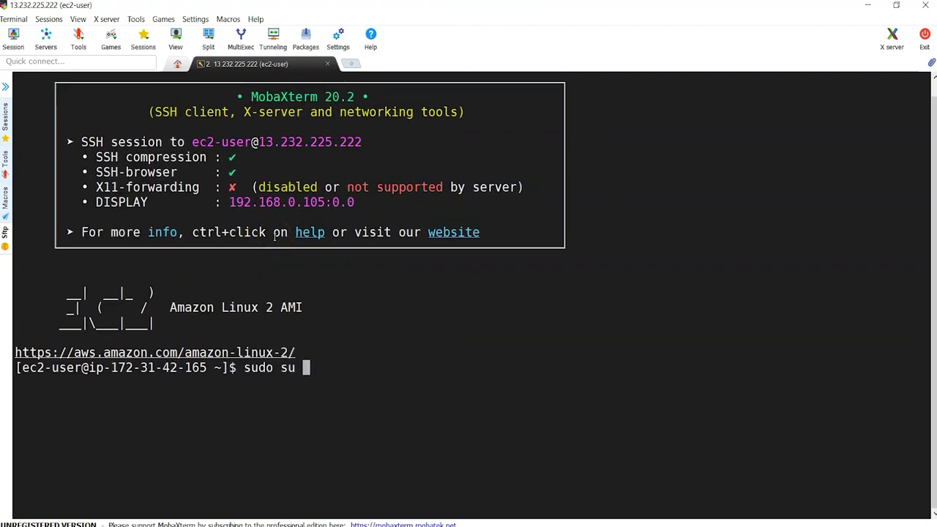
key("Return")
Step: Compare the ec2-user and root prompts, then run git to see 'command not found'
left_click_drag(244, 368, 309, 367)
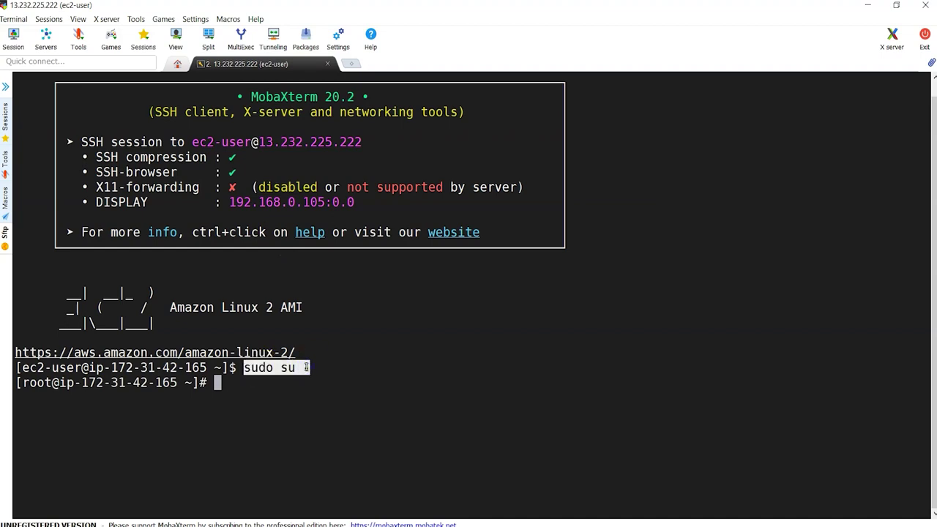
double_click(32, 368)
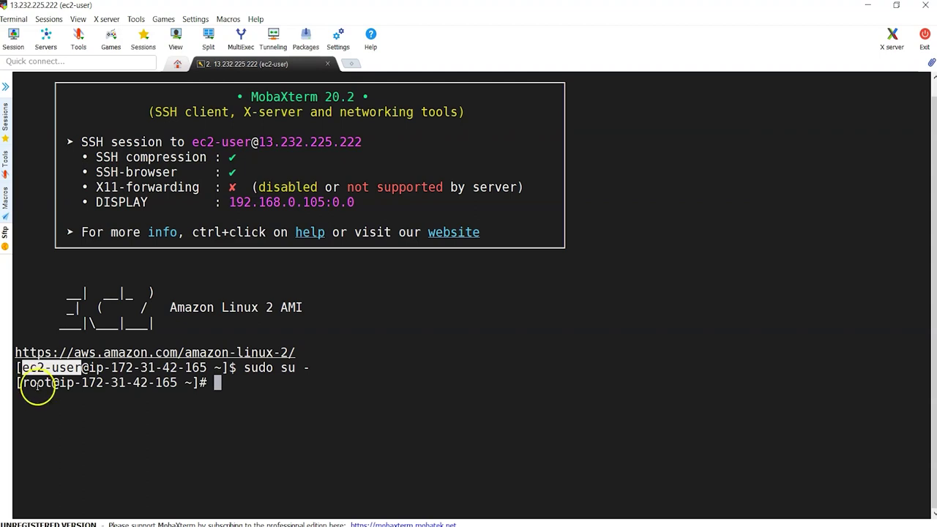
double_click(34, 382)
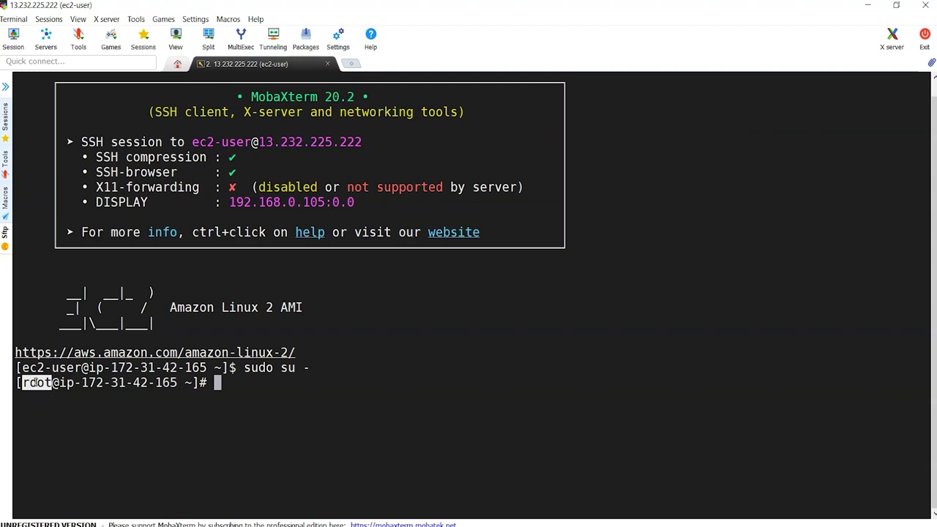
left_click(251, 397)
type("git")
key("Return")
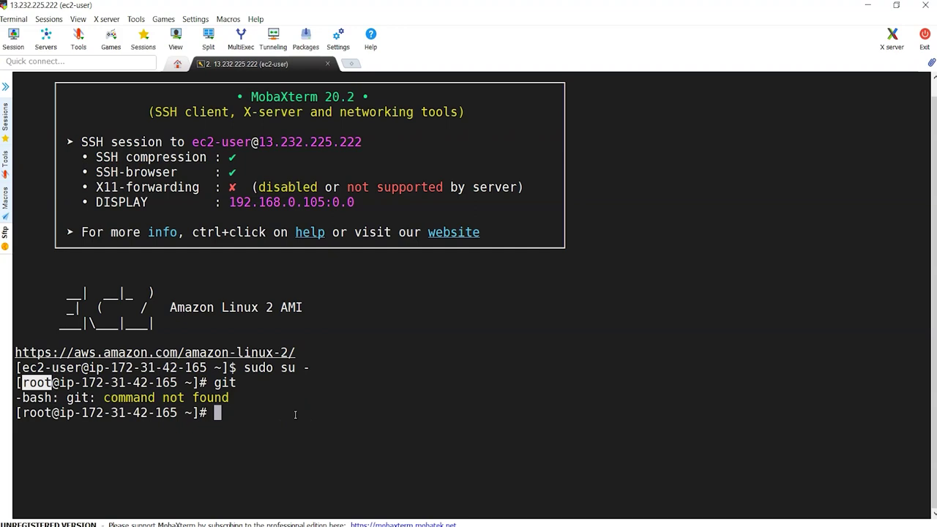
Step: Install git on the instance with 'yum install git', confirming the install with y
type("yum install git")
key("BackSpace")
key("Return")
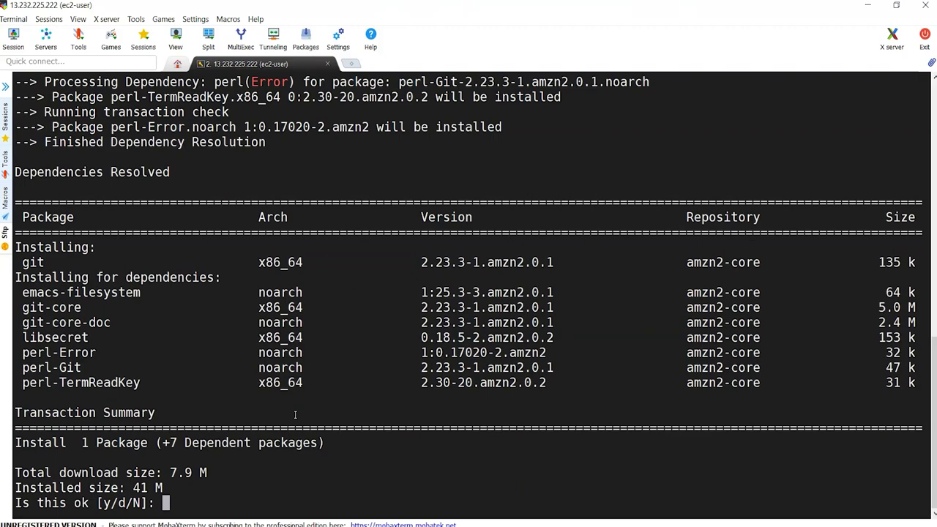
type("y")
key("Return")
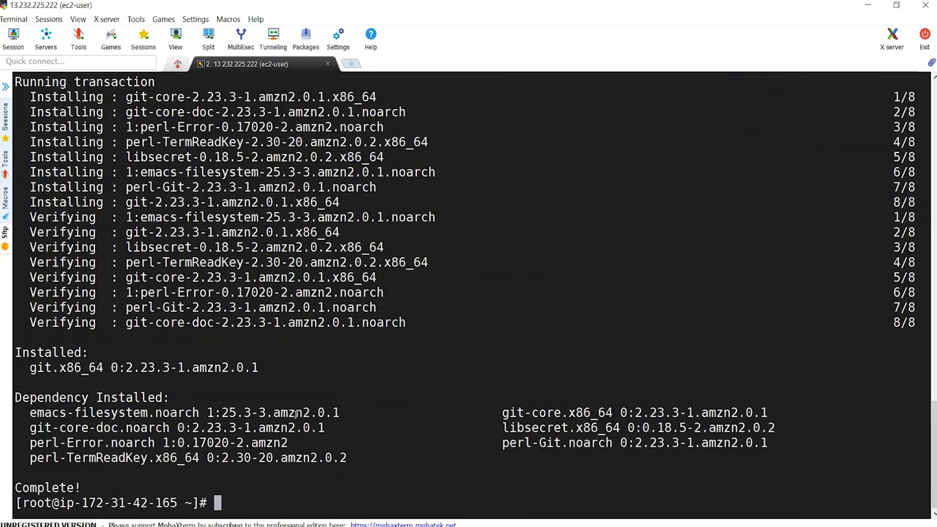
Step: Run git and 'git --version' to confirm git version 2.23.3 is installed
type("git")
key("Return")
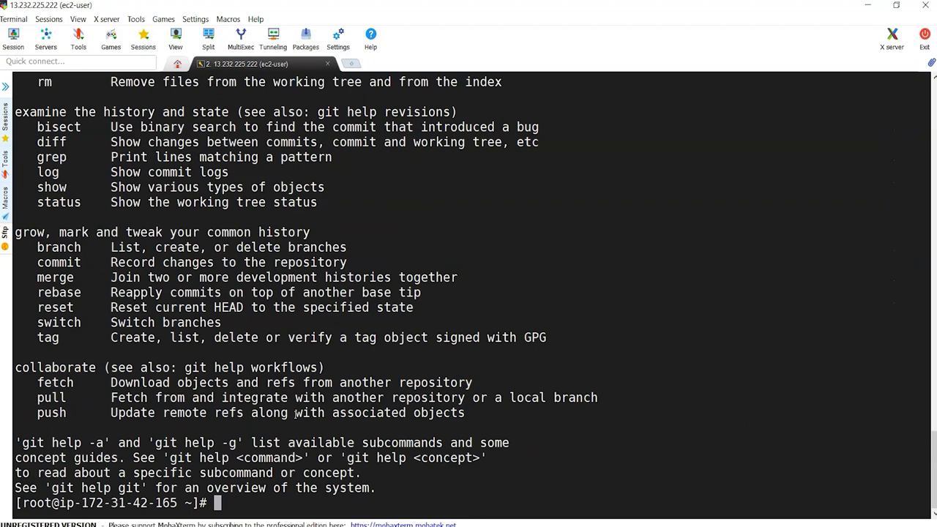
scroll(308, 425, "up", 2)
scroll(308, 425, "up", 1)
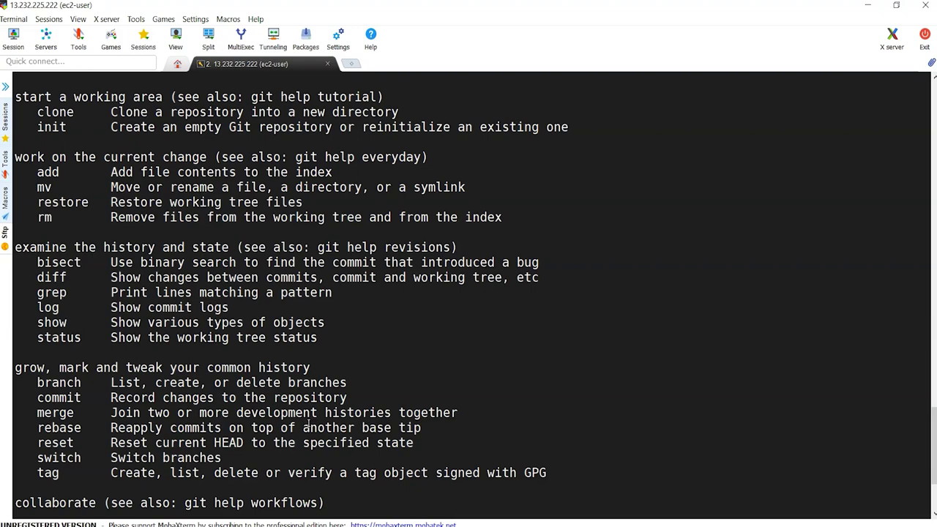
scroll(308, 425, "up", 1)
scroll(309, 425, "up", 3)
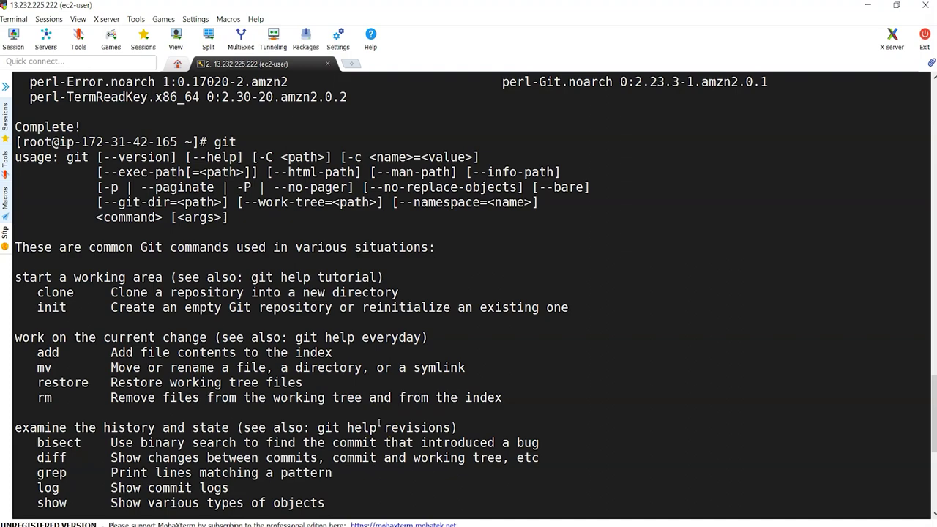
type("git --version")
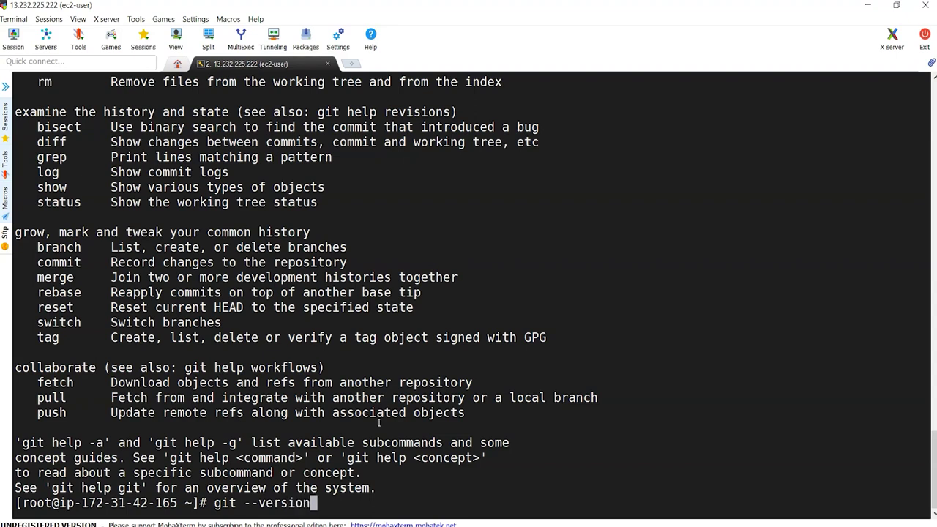
key("Return")
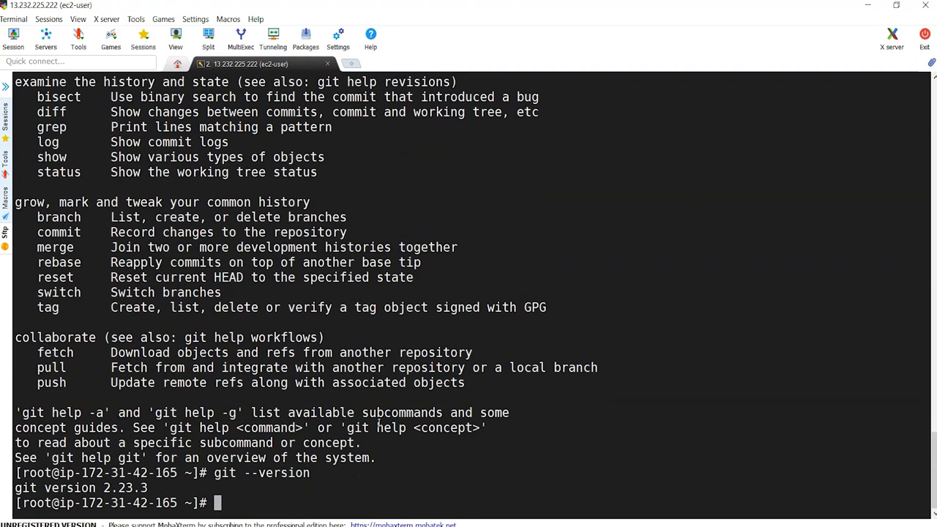
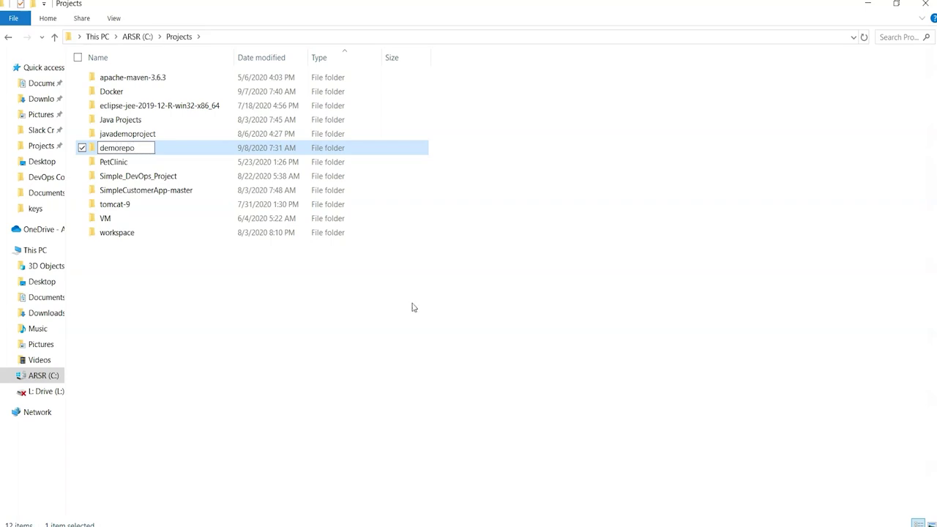
Step: Open the demorepo folder, check its full path, and launch Git Bash Here inside it
key("Return")
key("Return")
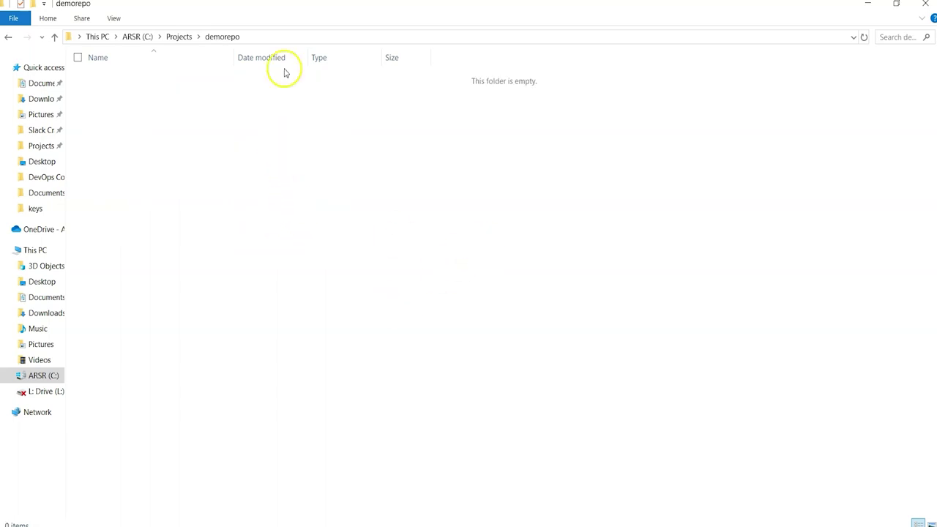
left_click(318, 37)
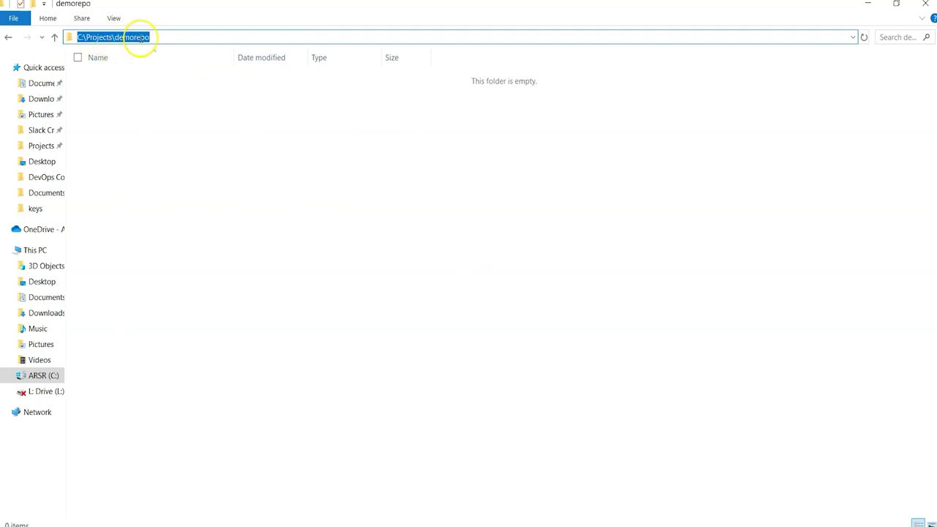
left_click(319, 173)
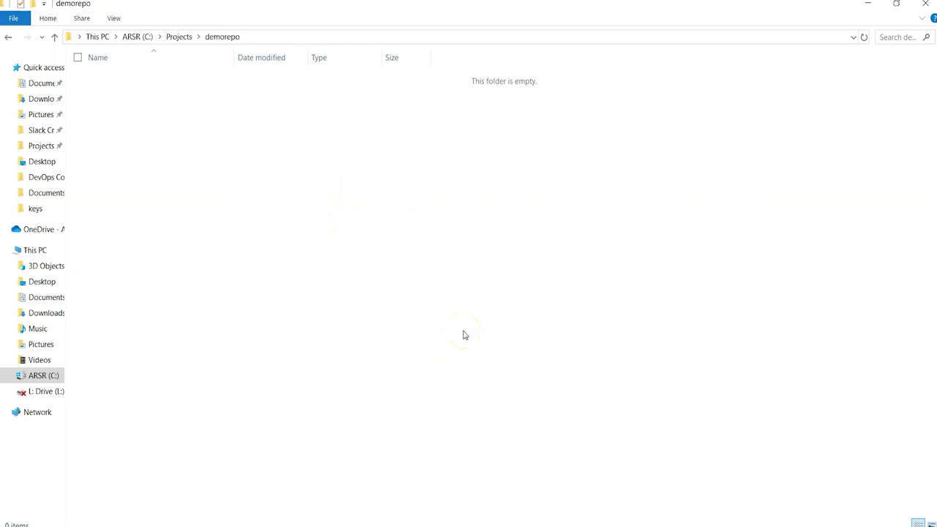
right_click(289, 159)
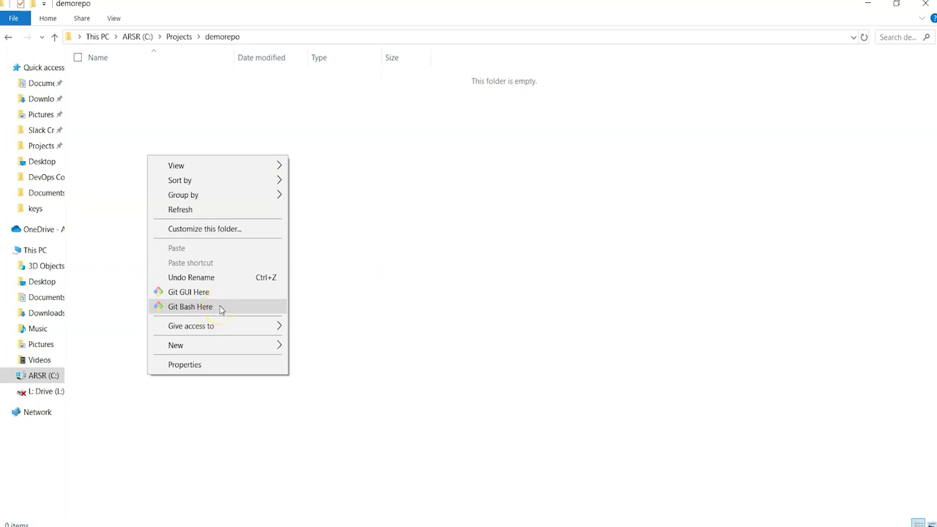
left_click(220, 309)
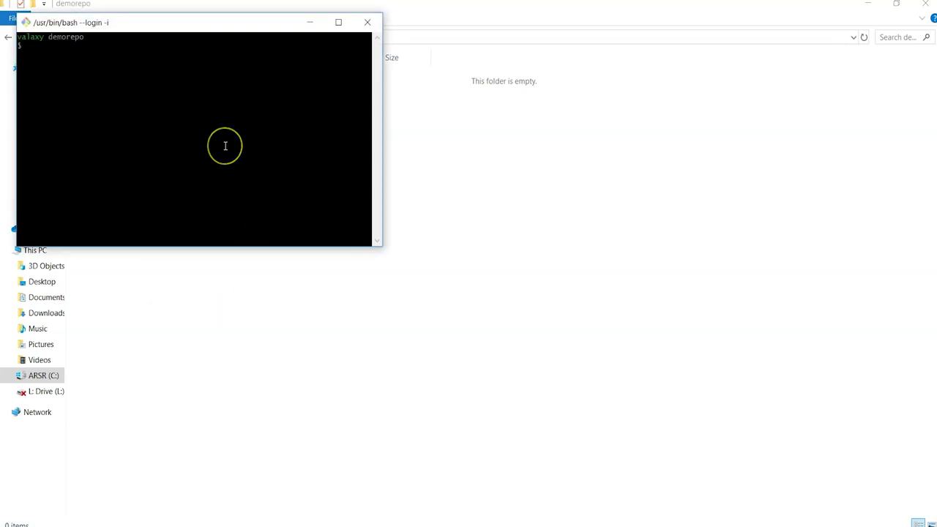
Step: Enlarge the terminal font and run pwd, which prints /c/Projects/demorepo
scroll(226, 146, "up", 5)
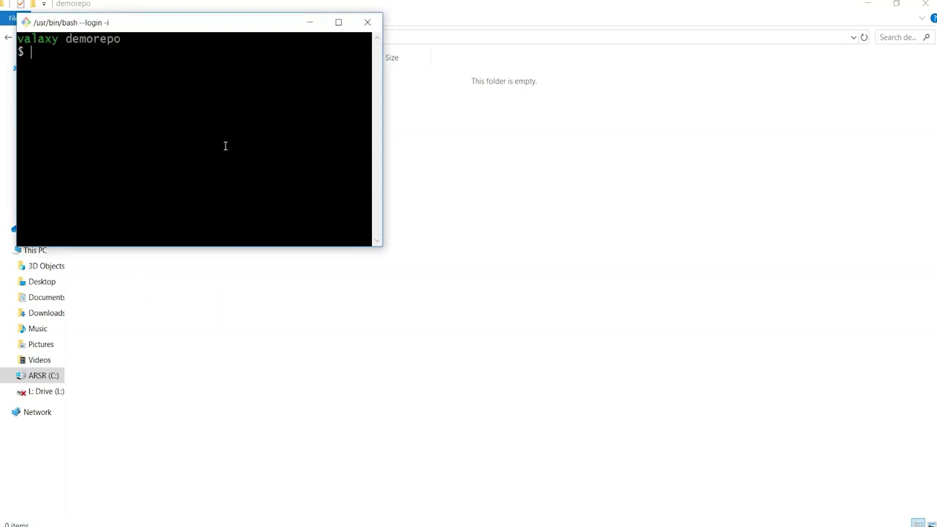
type("pwd")
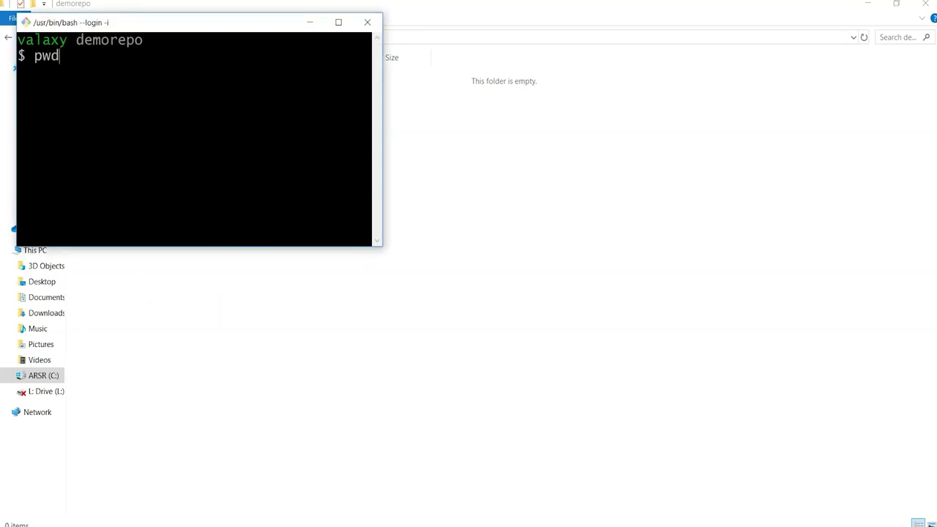
key("Return")
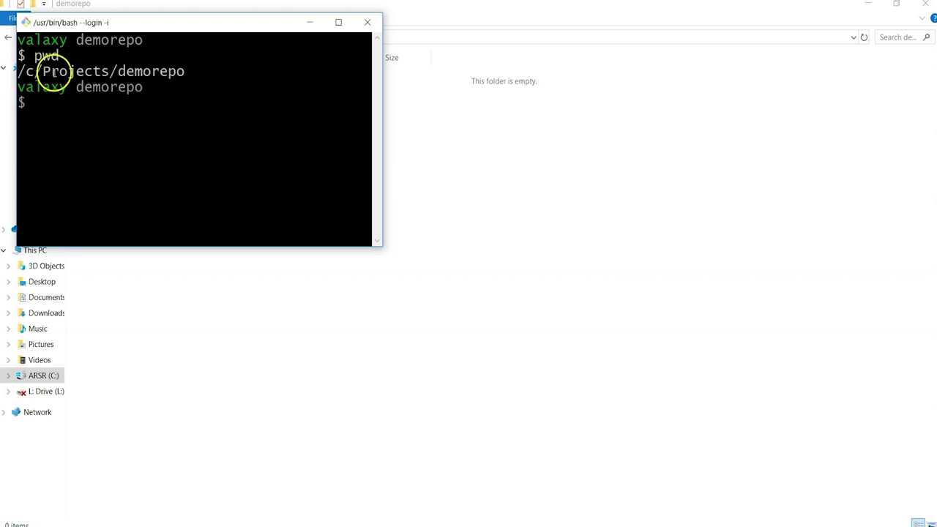
left_click_drag(27, 71, 203, 71)
Step: Compare it with the C:\Projects\demorepo path in File Explorer's address bar
left_click(500, 141)
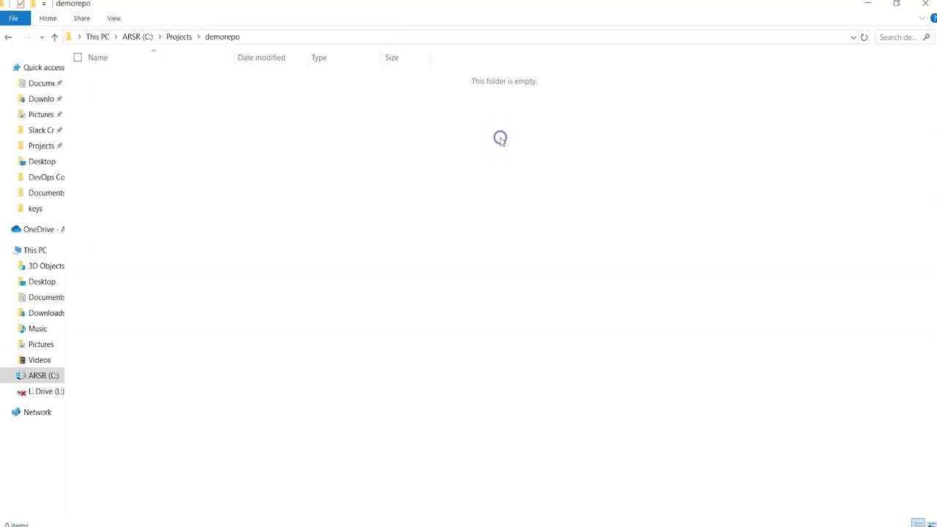
left_click(258, 33)
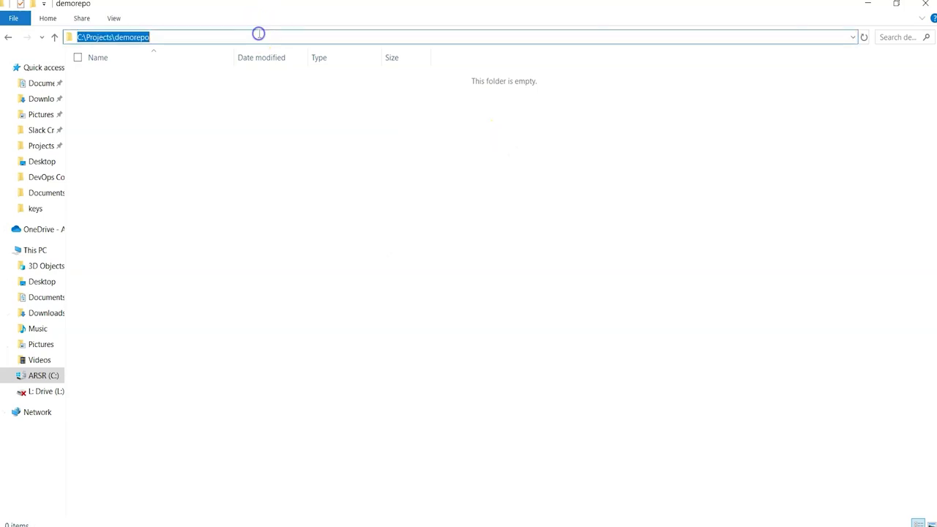
left_click(283, 183)
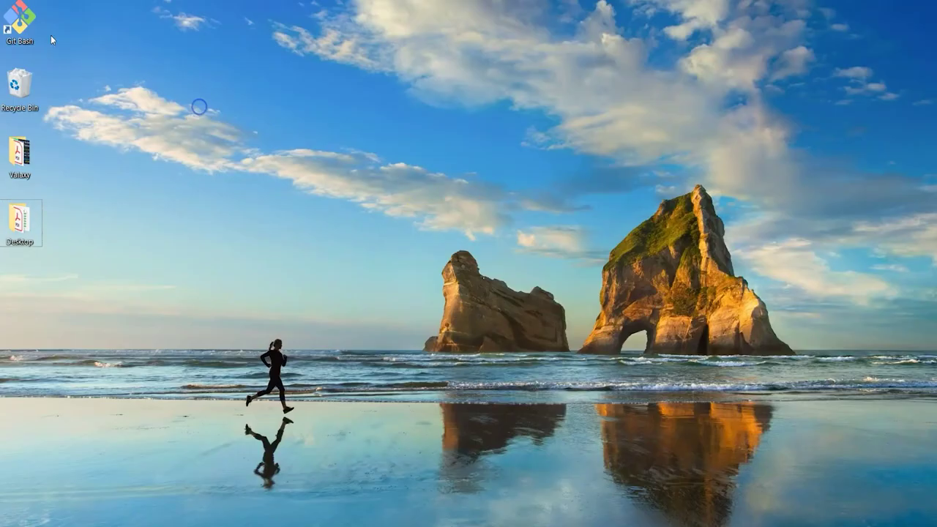
Step: Launch a new Git Bash from the desktop icon and change to the C drive
double_click(28, 25)
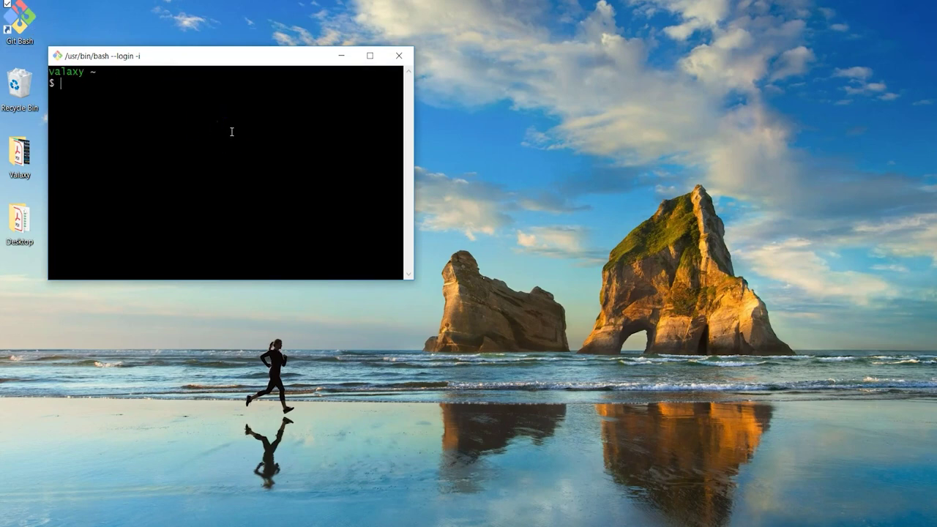
type("cd C")
key("Return")
type("cd ")
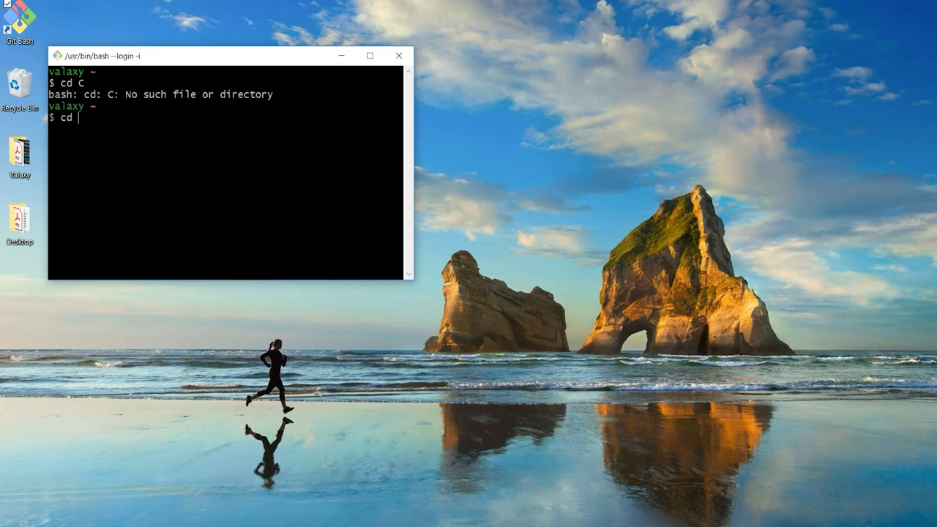
type("pwd")
key("Return")
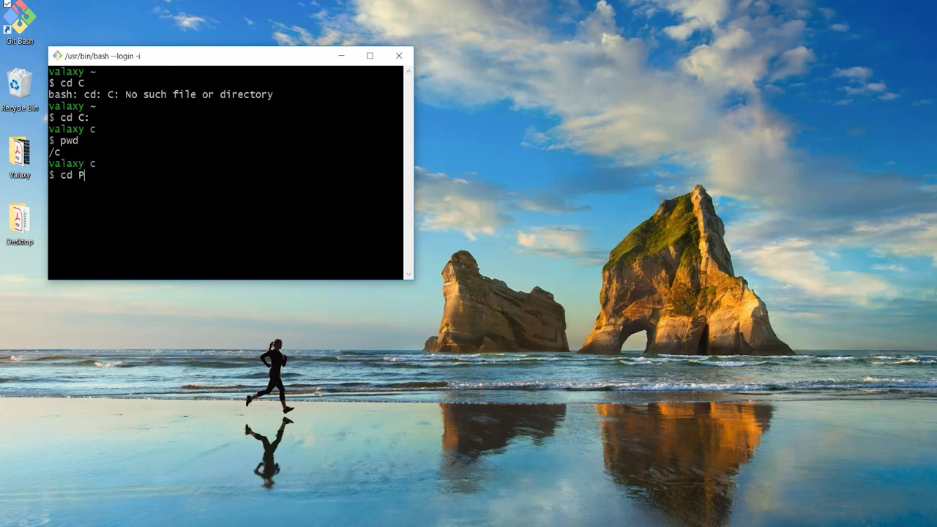
Step: Change into Projects/demorepo using Tab completion, confirm with pwd, and restore the folder window
type("cd Pro")
key("Tab")
type("gitr")
key("BackSpace")
key("BackSpace")
key("BackSpace")
key("BackSpace")
type("dem")
key("Tab")
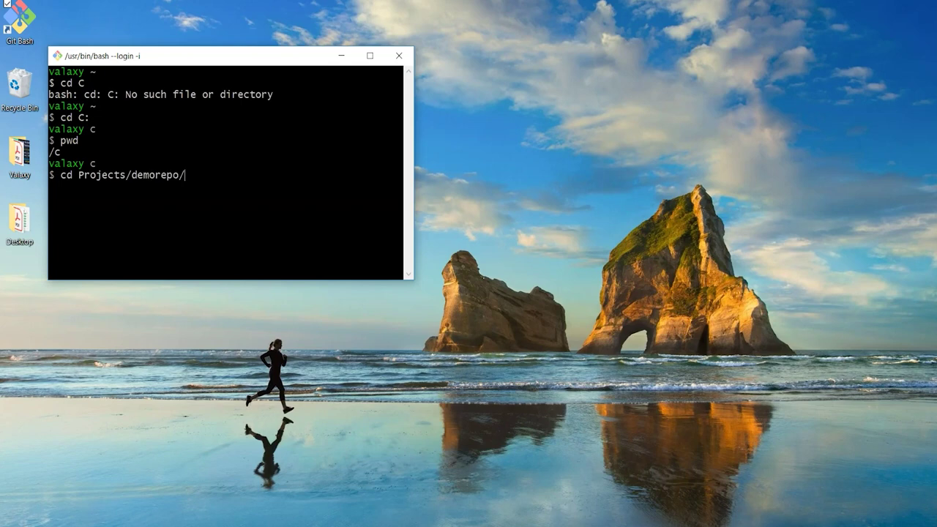
key("Return")
type("pwd")
key("Return")
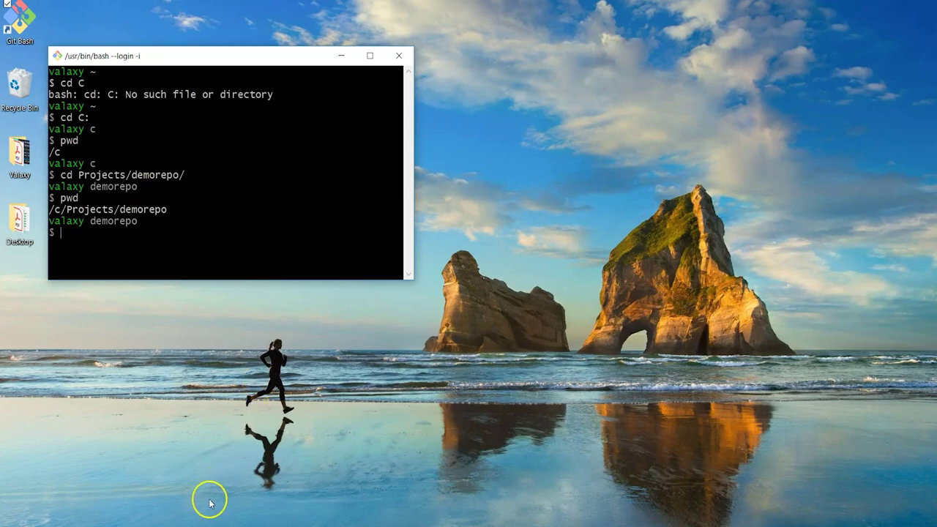
left_click(202, 521)
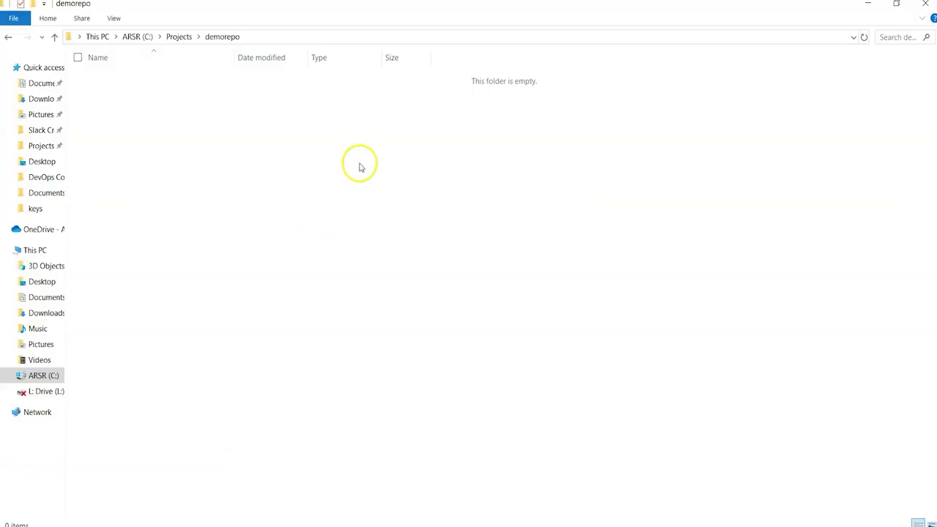
Step: Open Git Bash Here in demorepo, enlarge its text, and move it to the right
right_click(311, 158)
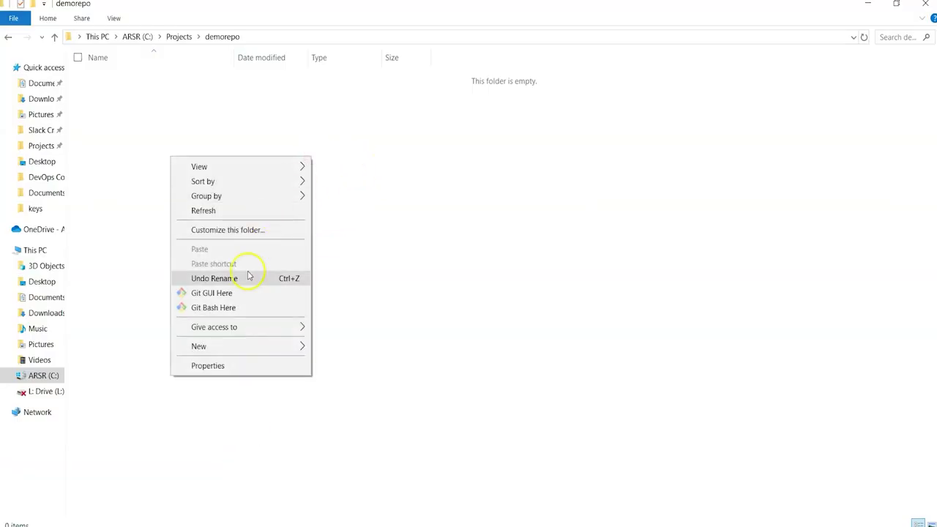
left_click(257, 308)
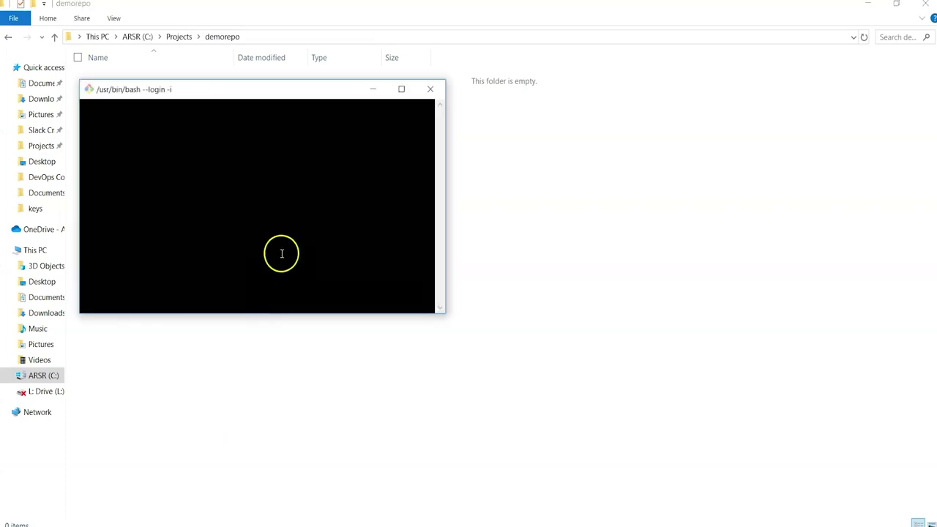
key("ctrl+equal")
key("ctrl+equal")
key("ctrl+equal")
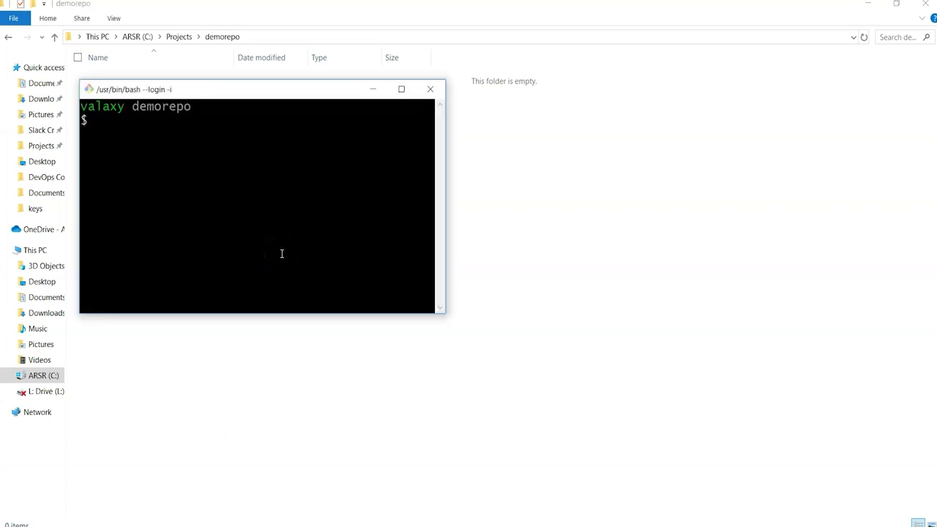
left_click_drag(336, 94, 661, 112)
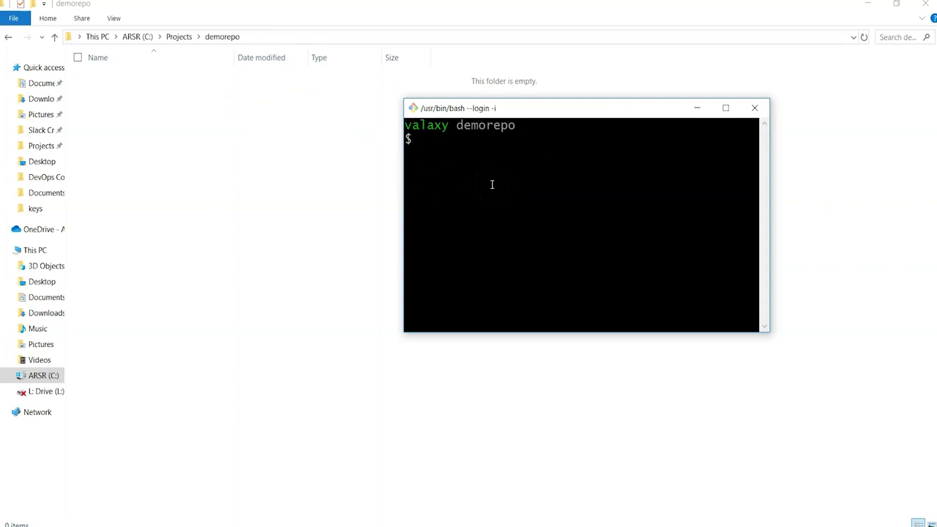
Step: Confirm the path with pwd, then enter git init . at the prompt
type("git init .")
left_click(433, 206)
key("BackSpace")
key("BackSpace")
key("BackSpace")
key("BackSpace")
key("BackSpace")
key("BackSpace")
key("BackSpace")
key("BackSpace")
key("BackSpace")
key("BackSpace")
key("BackSpace")
type("pwd")
key("Return")
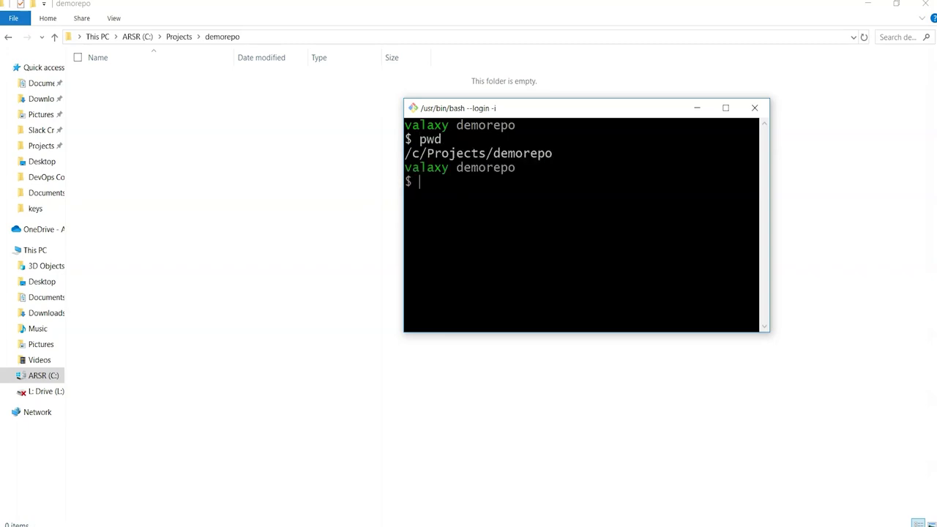
type("git init .")
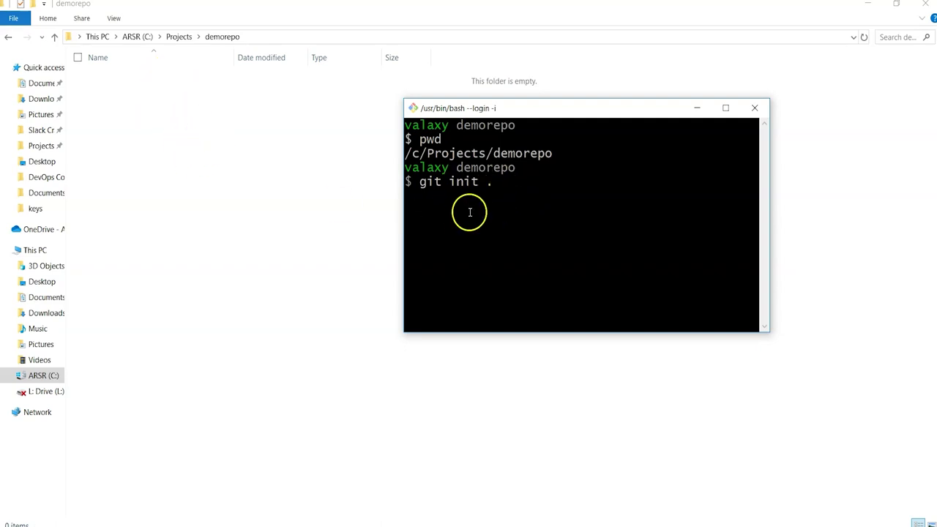
Step: Run git init . to create the empty repository, then go up to the Projects folder
key("Return")
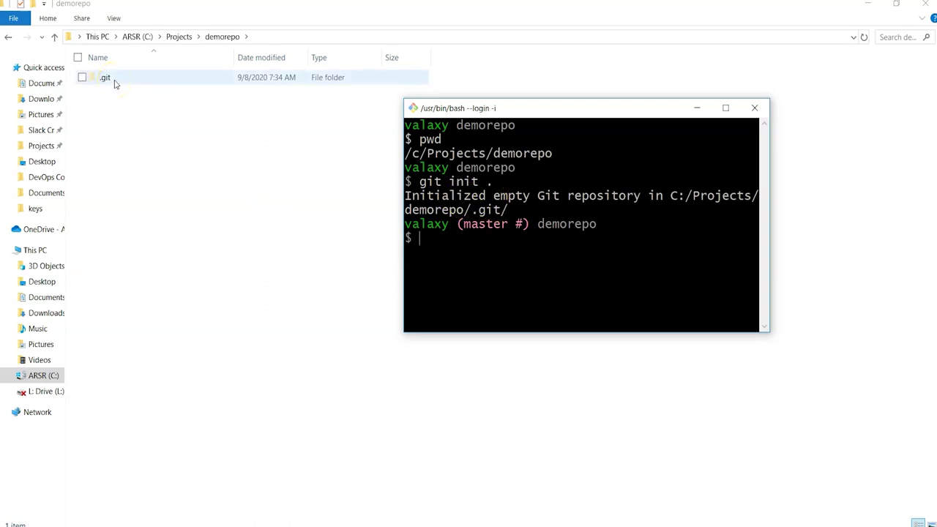
left_click(163, 90)
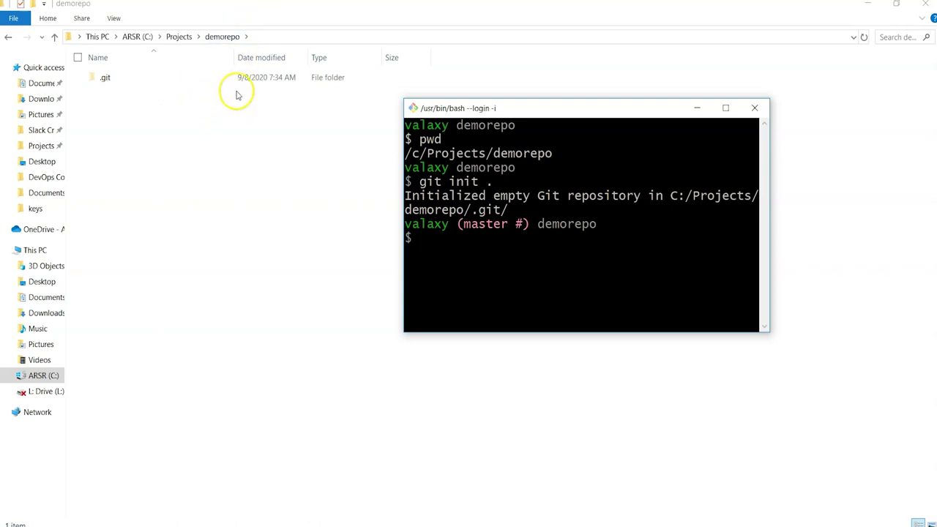
left_click(170, 40)
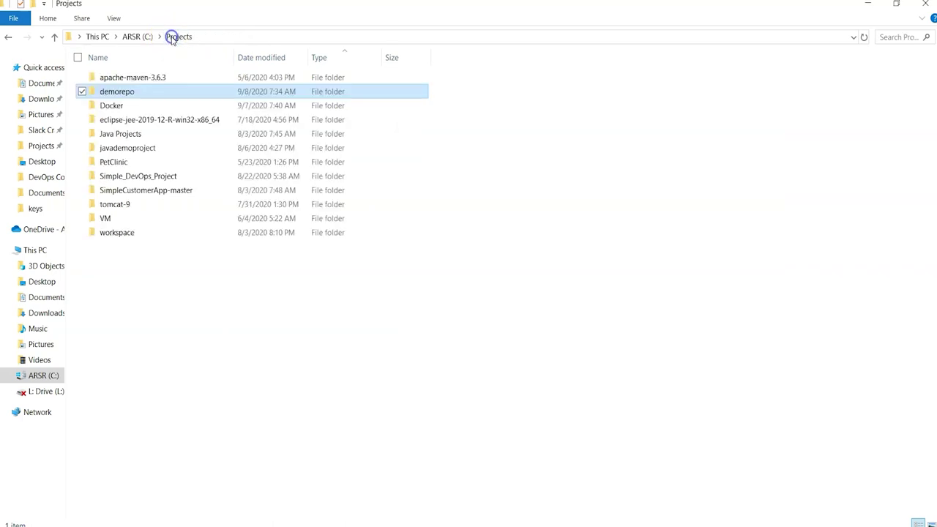
Step: Look into workspace, return to demorepo now showing .git, and switch back to Git Bash
double_click(129, 236)
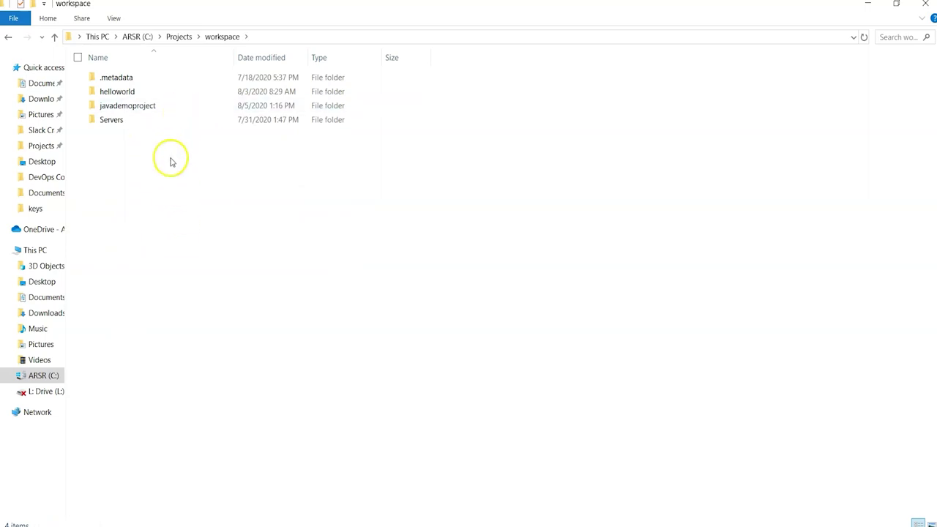
left_click(178, 36)
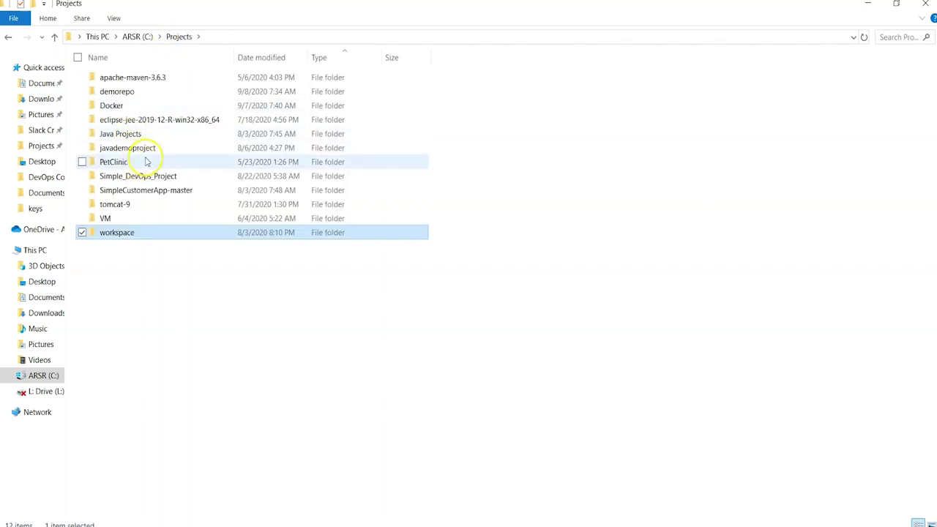
double_click(140, 92)
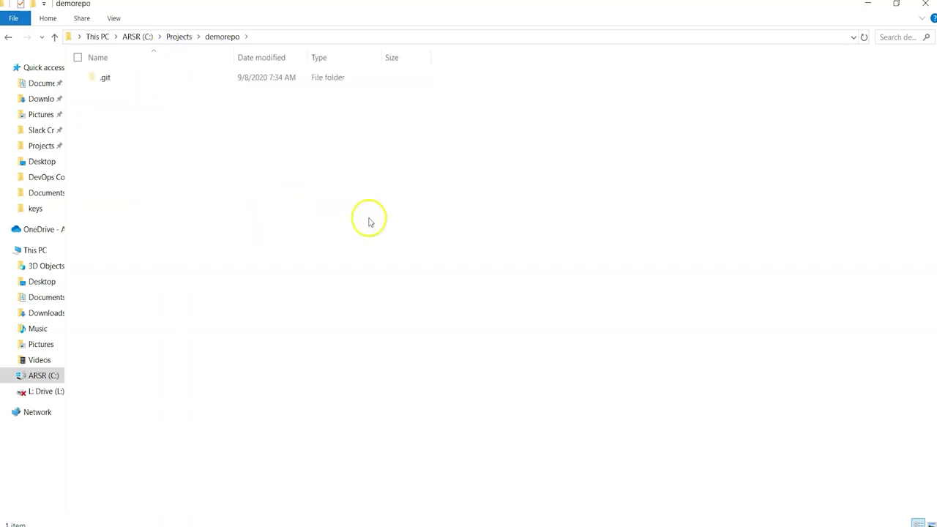
key("alt+Tab")
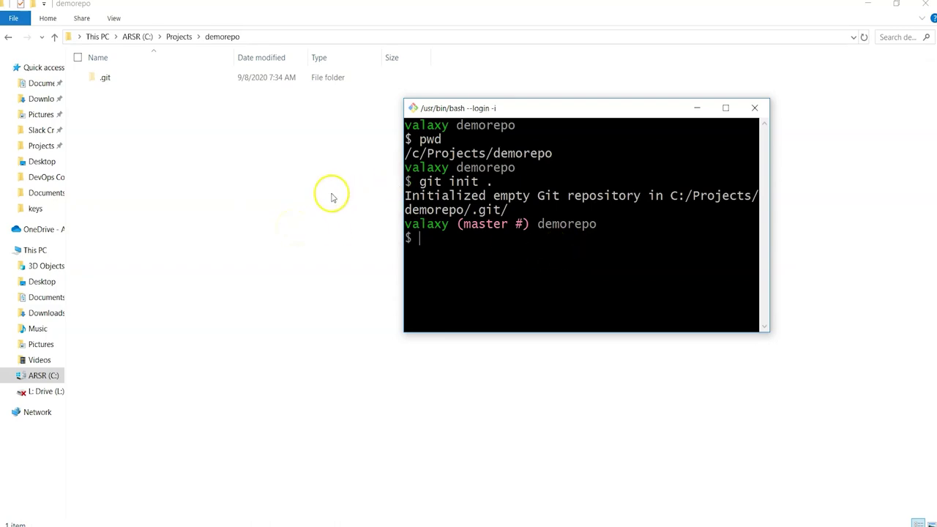
Step: Run ls, which lists nothing, then ls -a, revealing ./, ../ and the hidden .git/ folder
type("s")
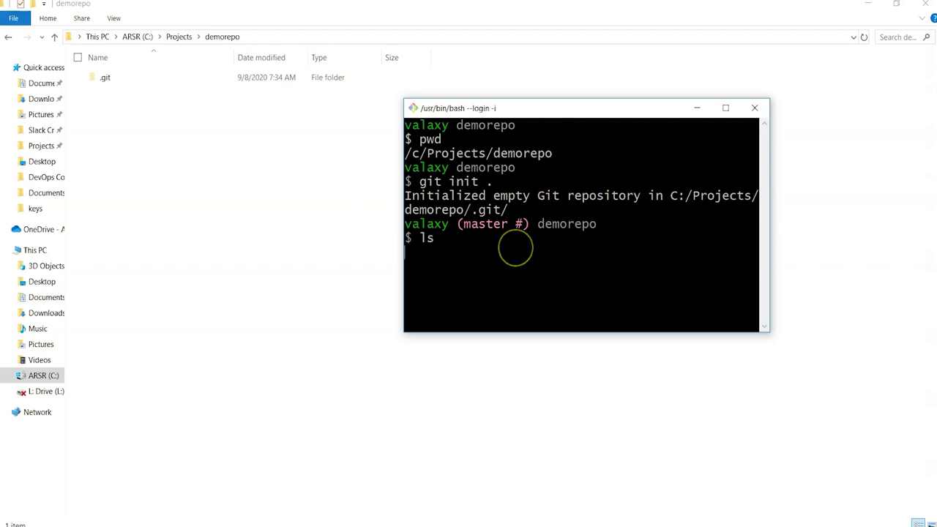
key("Return")
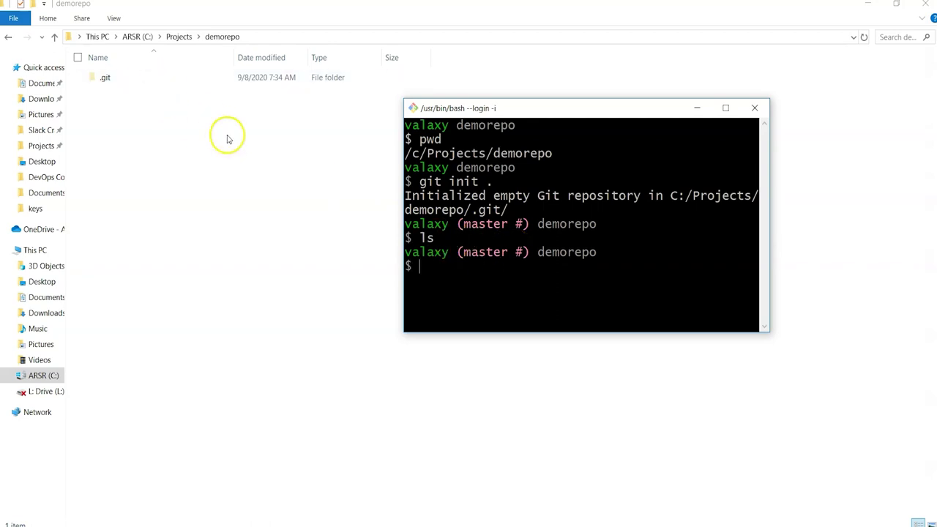
type("ls -a")
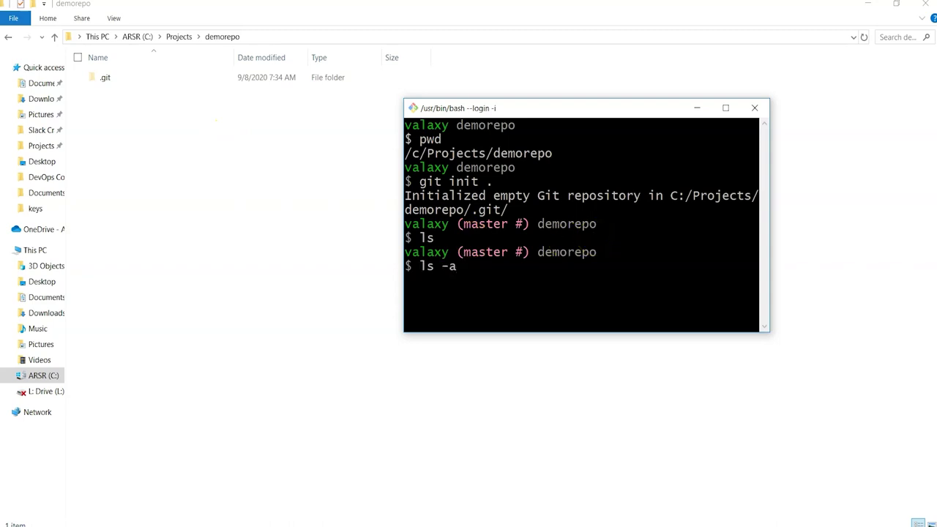
key("Return")
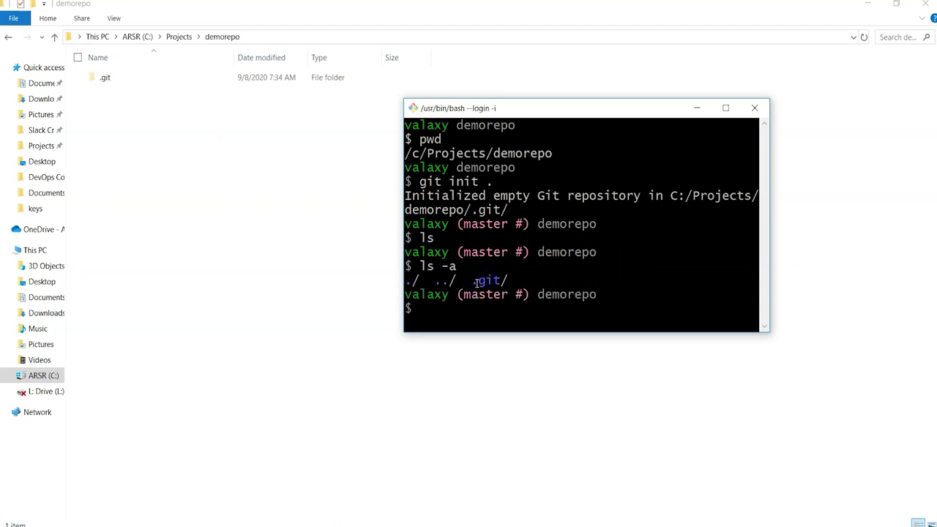
Step: Highlight the .git/, ../ and ./ entries in the listing output
left_click_drag(473, 282, 503, 281)
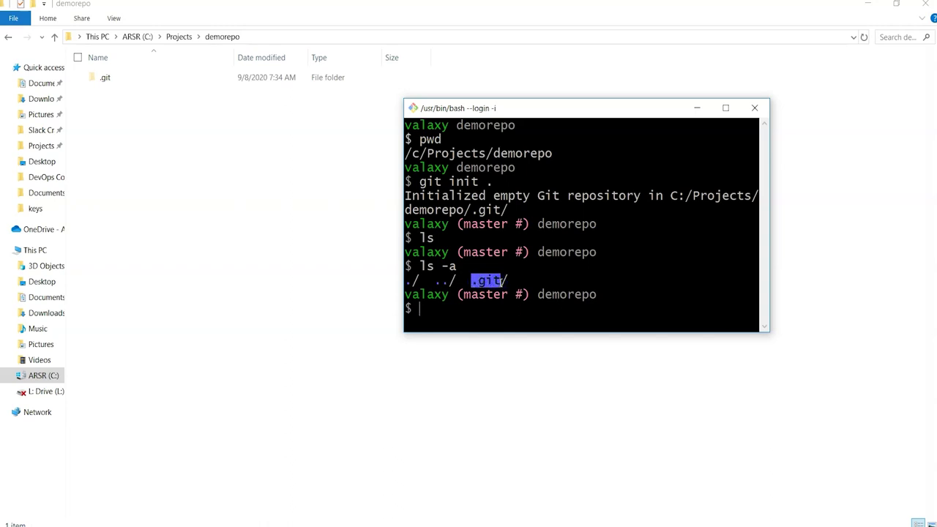
double_click(441, 281)
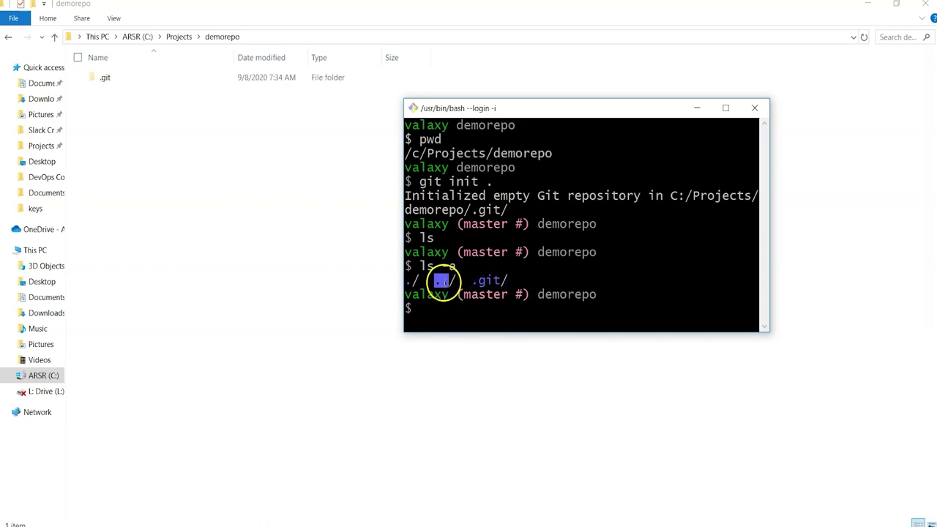
double_click(407, 281)
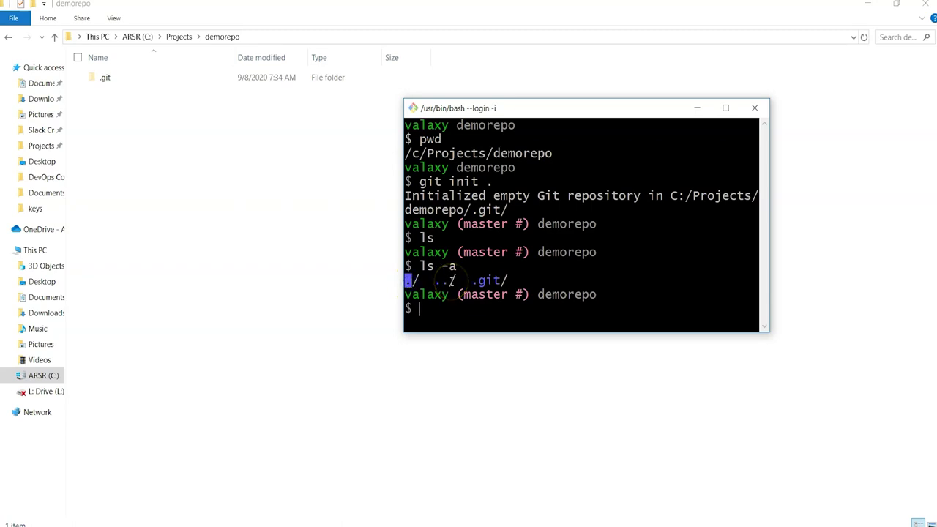
left_click(602, 229)
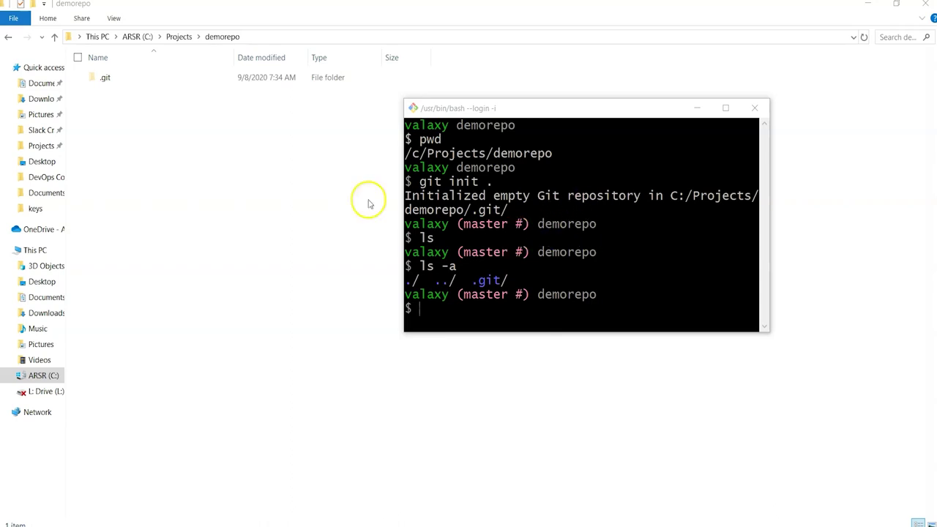
left_click(519, 251)
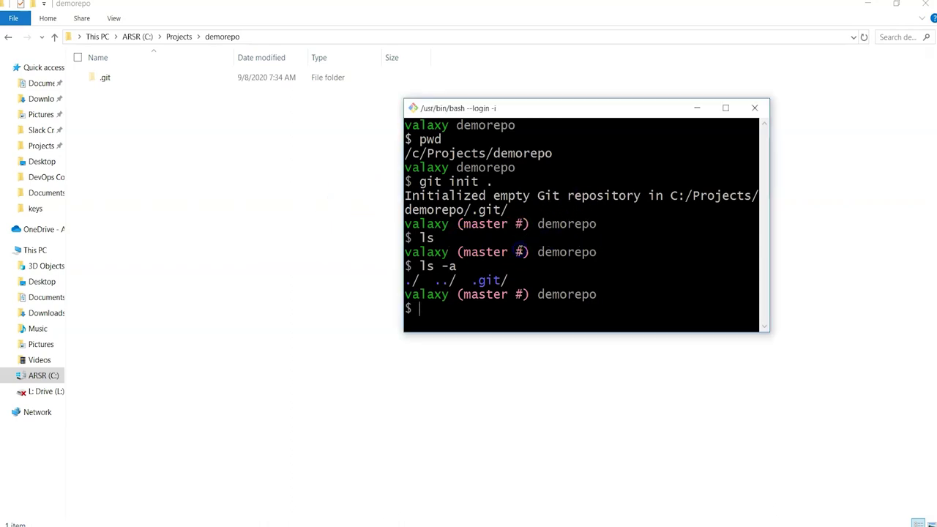
Step: Write 'this line 1' and 'this is line 2' into file1 via cat > file1, then verify with ls
type("cat > file1 ")
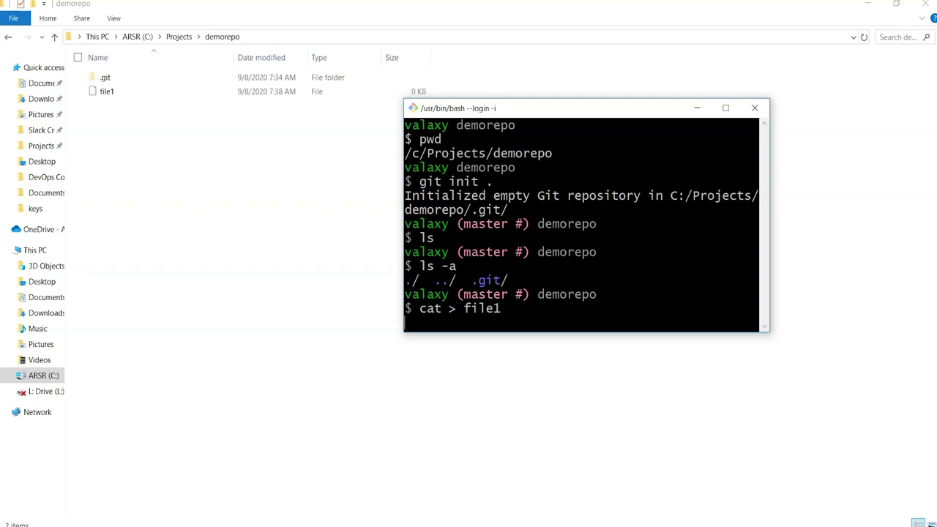
type("this line 1")
key("Return")
type("this is line 2")
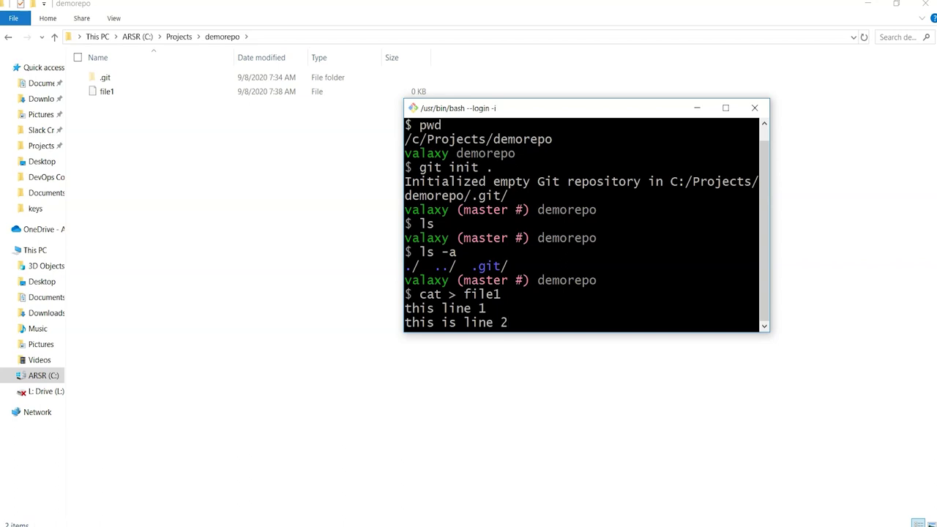
key("Return")
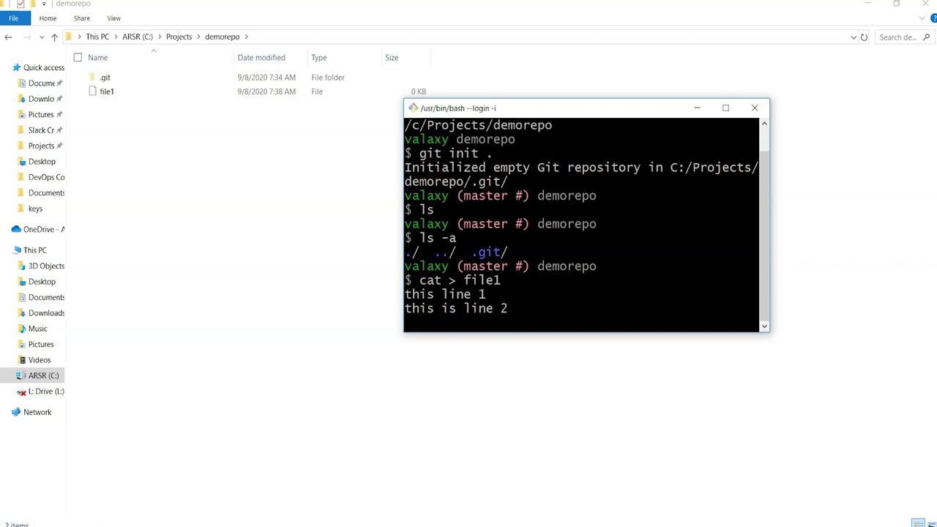
key("ctrl+d")
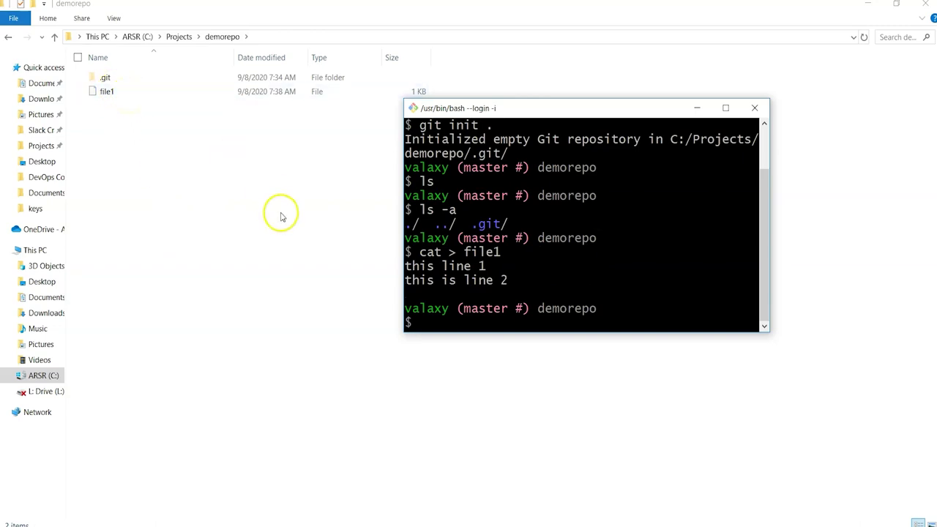
type("ls")
key("Return")
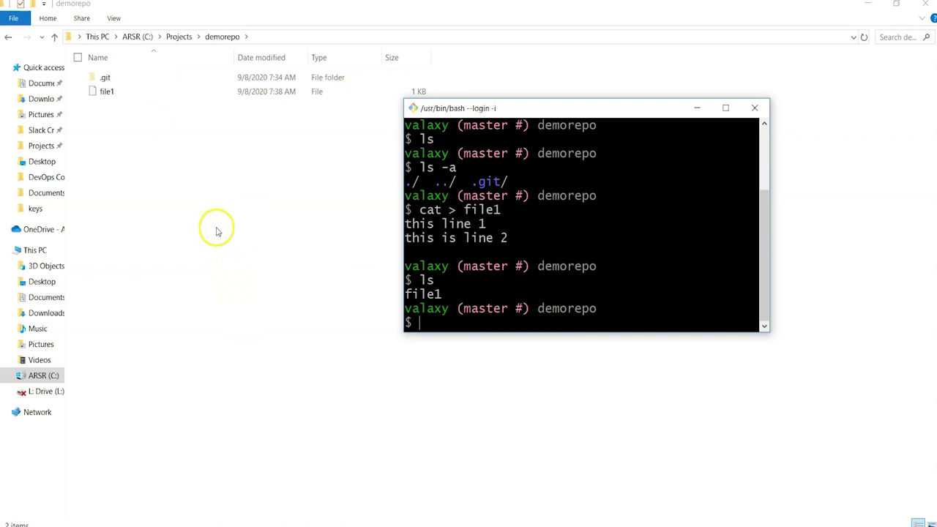
left_click(263, 176)
Step: Create a New > Text Document in demorepo named file2, then return to Git Bash
right_click(264, 175)
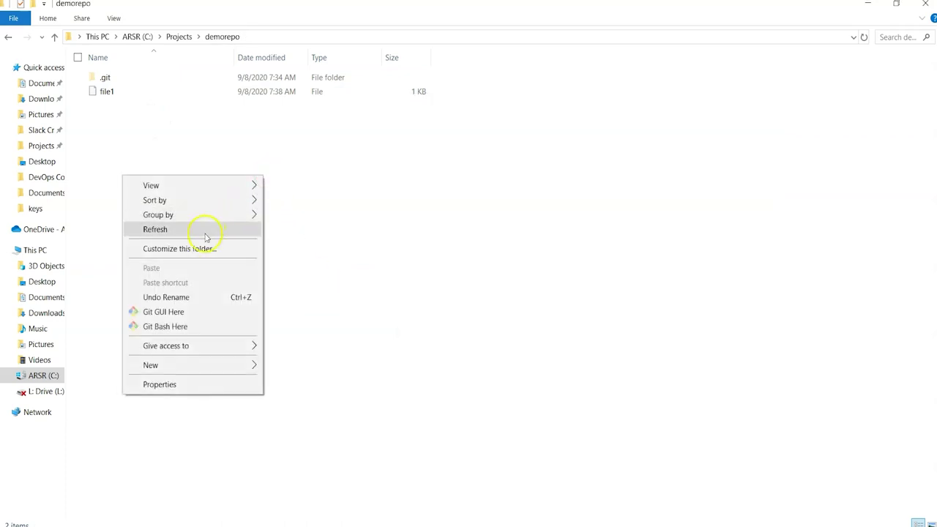
left_click(183, 365)
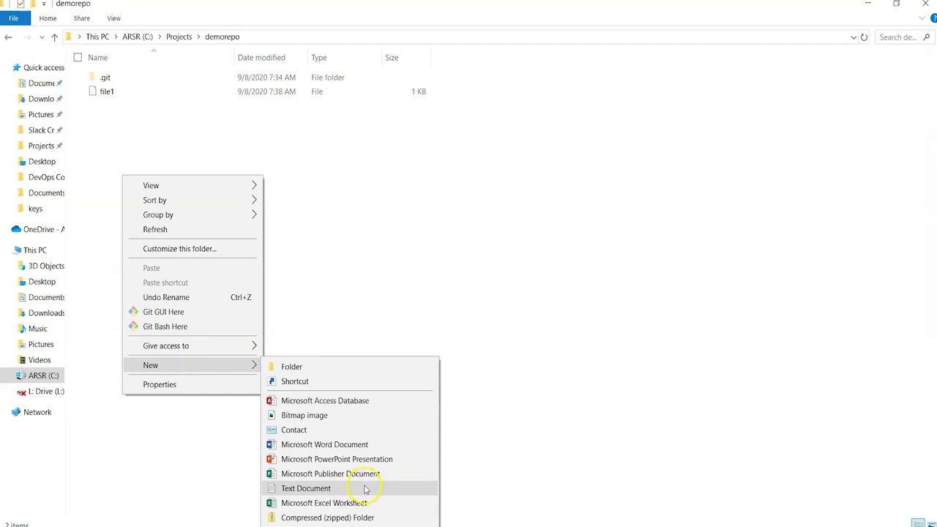
left_click(365, 487)
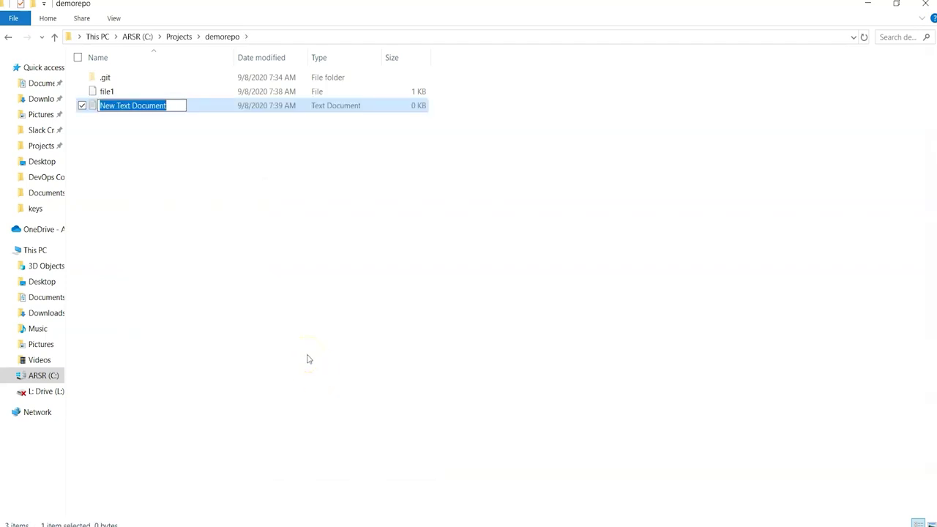
type("file2")
key("Return")
left_click(448, 281)
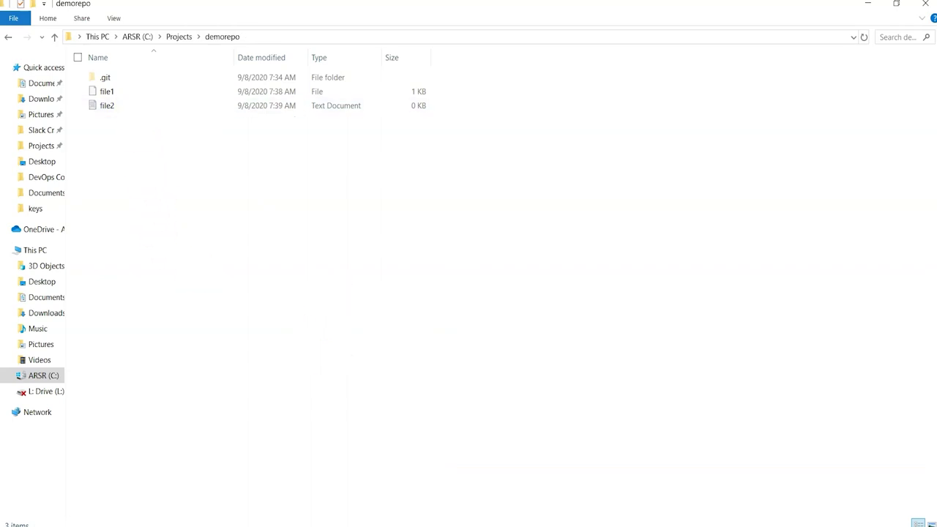
key("alt+Tab")
Step: Run ls showing file1 and file2.txt, then cat file2.txt (empty) and cat file1 (two lines)
type("ls")
key("Return")
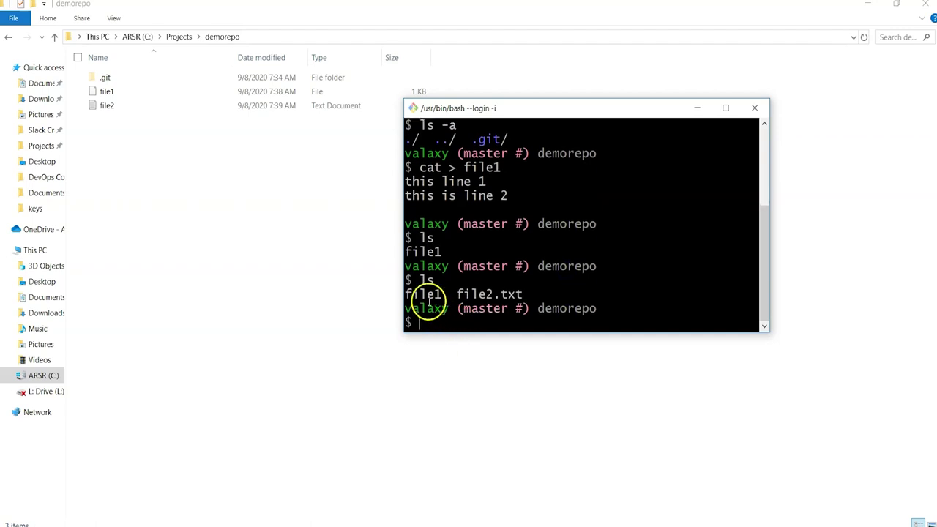
double_click(493, 294)
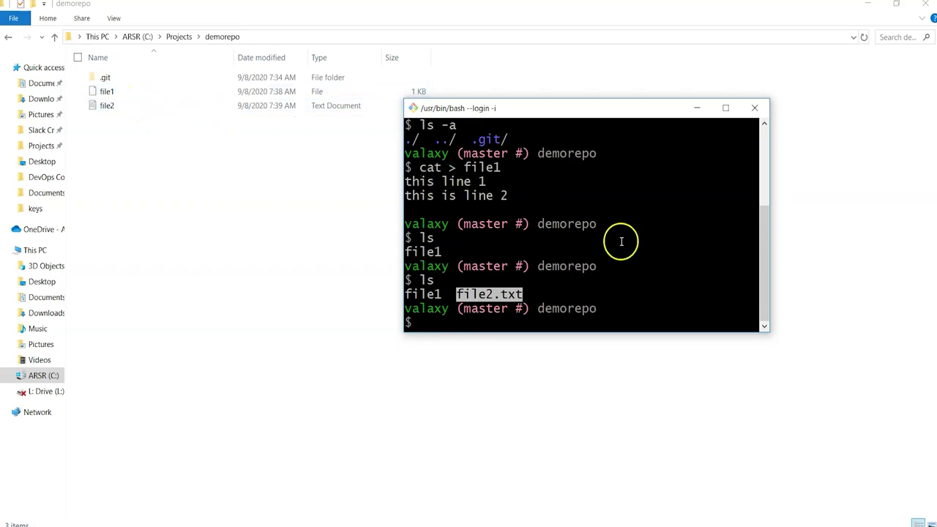
type("cat file")
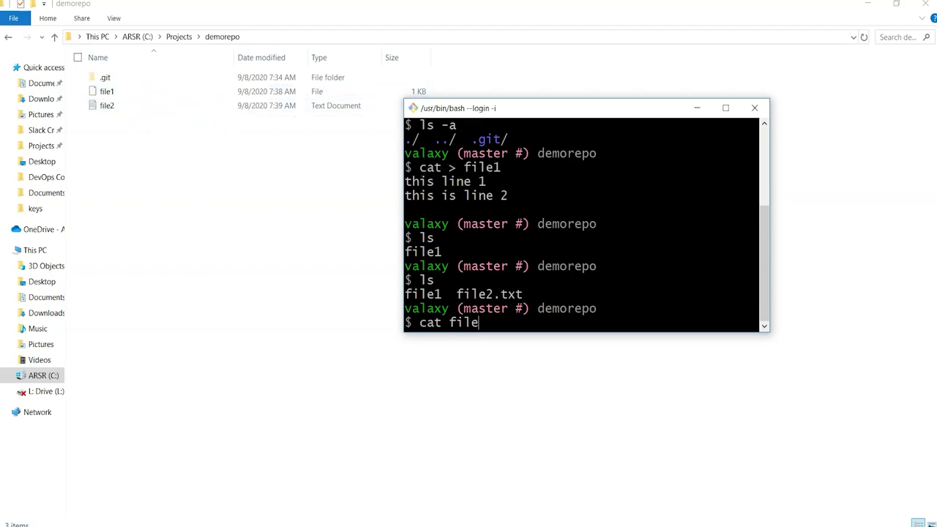
type("2.txt")
key("Return")
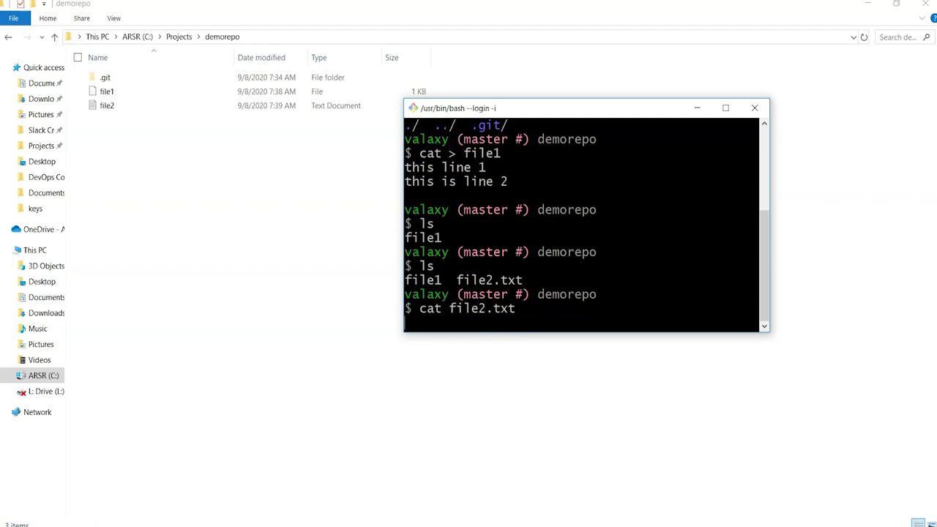
type("cat file")
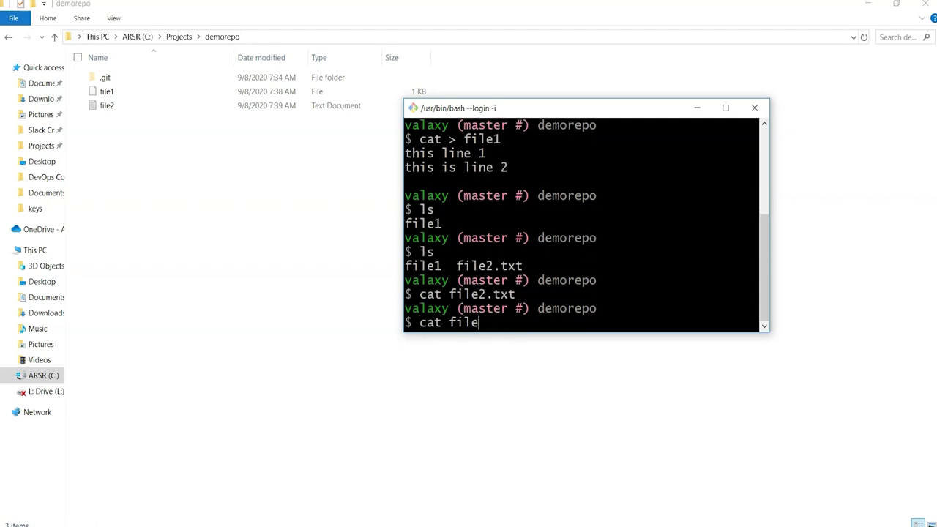
type("1")
key("Return")
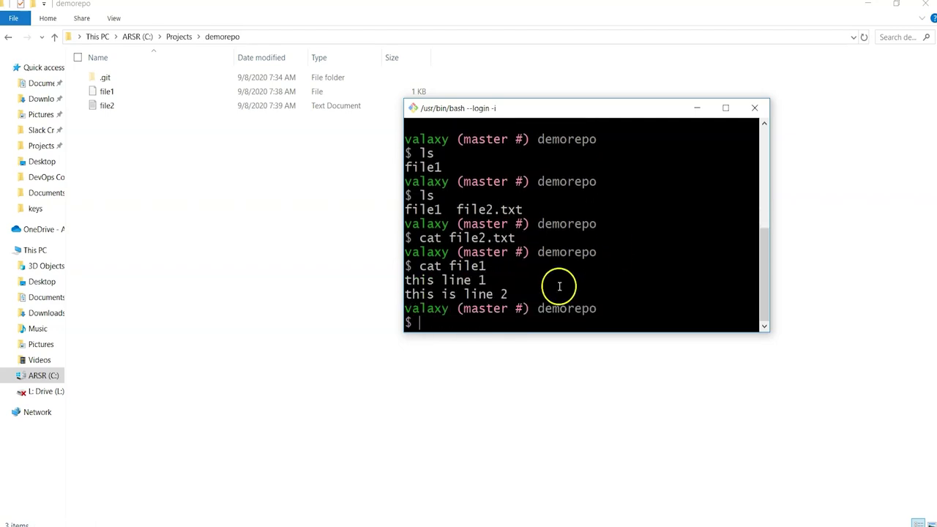
left_click(119, 110)
Step: Open file2 in Notepad, enter 'this is file2', save it and close Notepad
right_click(125, 109)
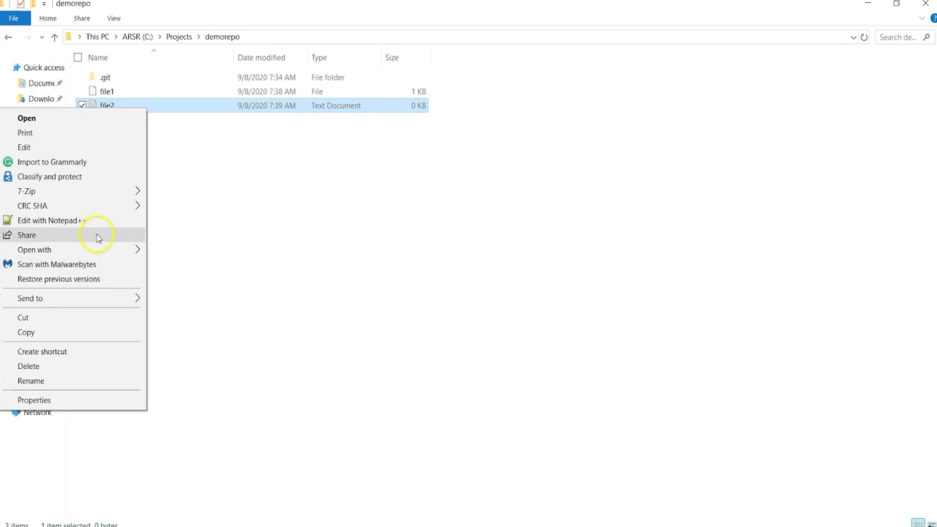
left_click(84, 118)
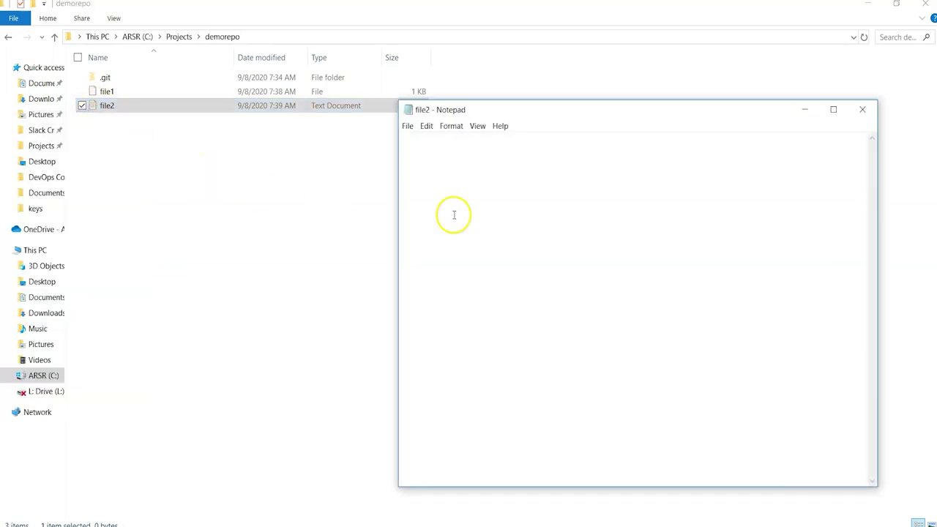
type("this is file")
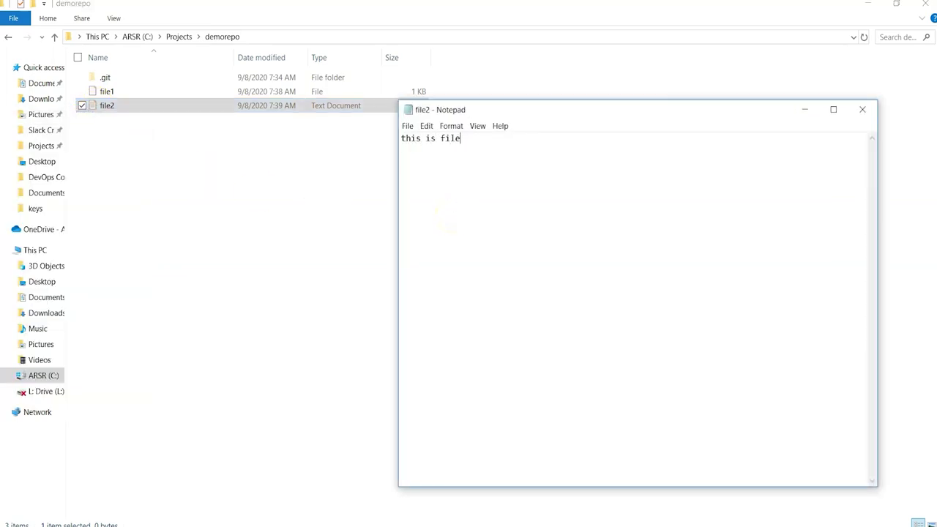
type("2")
key("ctrl+s")
left_click(862, 110)
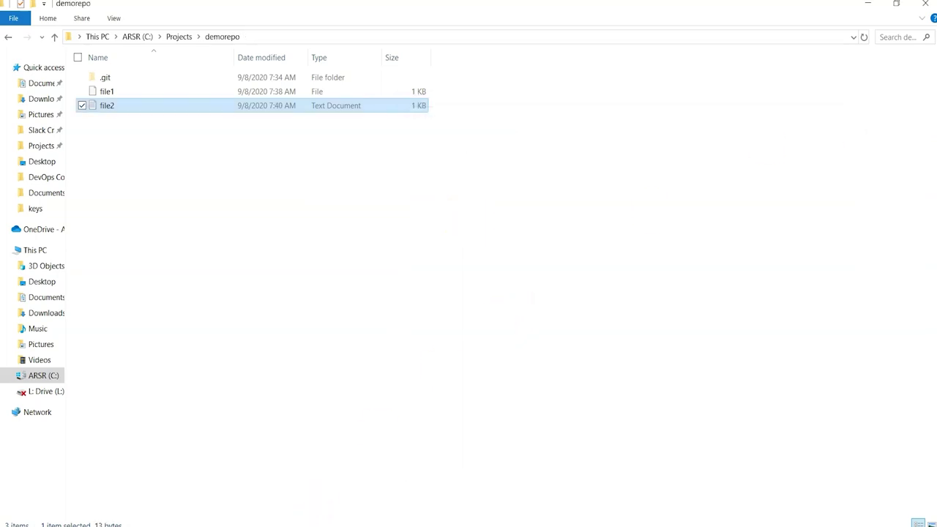
Step: Print file2.txt in Git Bash with cat to show 'this is file2'
key("alt+Tab")
type("cat file2")
key("Tab")
key("Return")
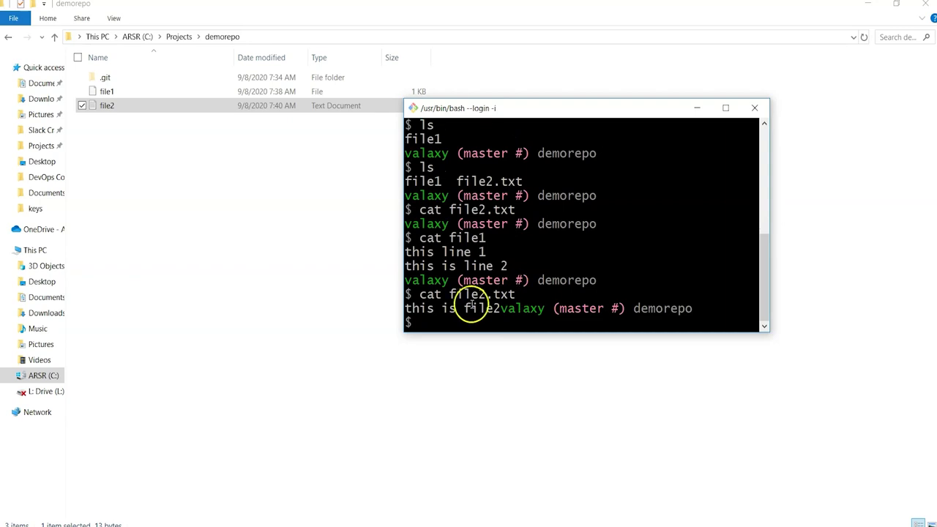
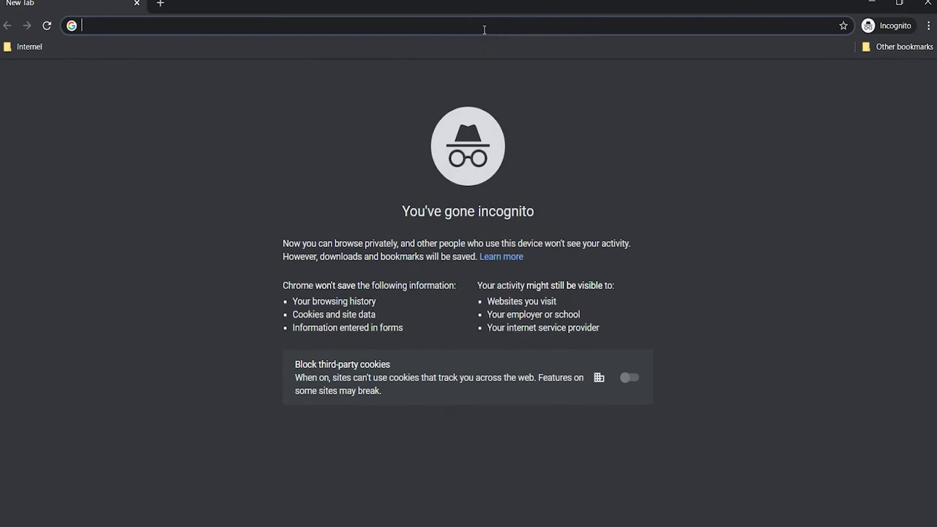
Step: Search Google for 'create github account' and open the Join GitHub sign-up result
key("Escape")
type("cre")
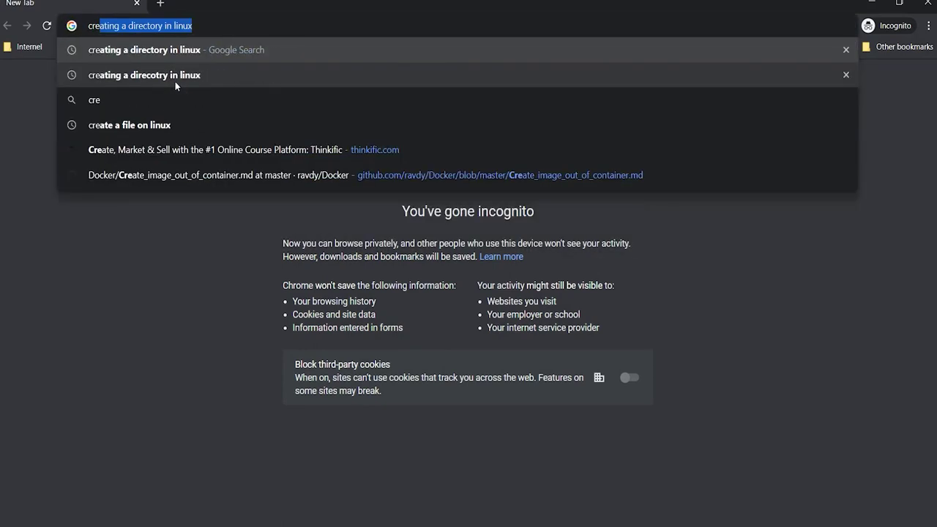
type("ate github account")
key("Return")
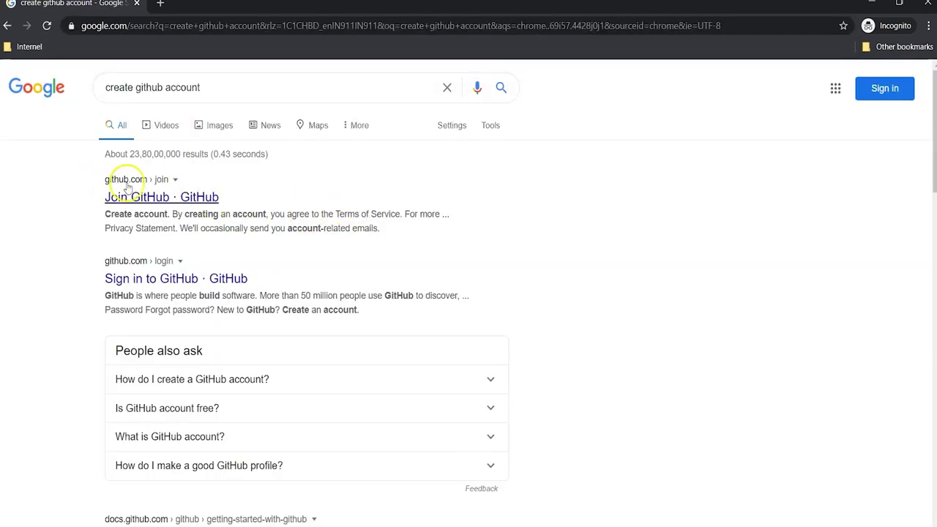
left_click(173, 204)
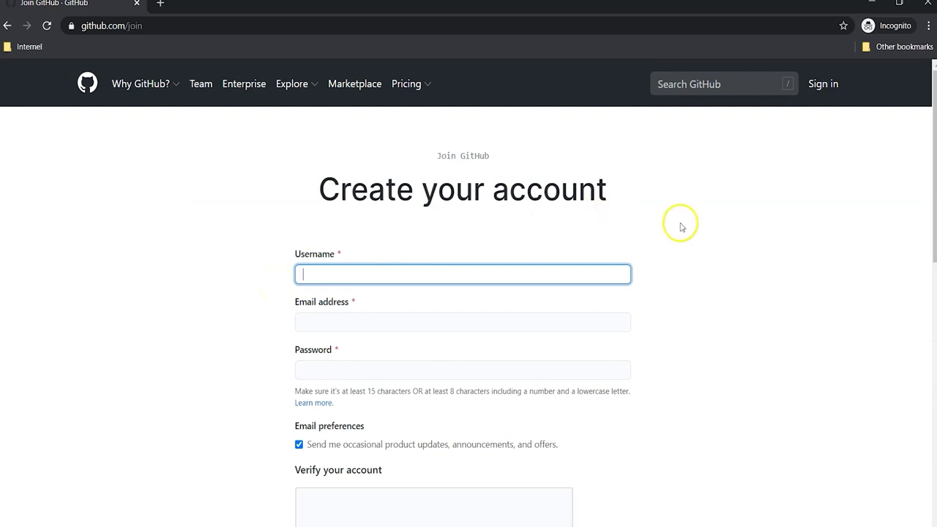
Step: Go to the GitHub home page and enter a username and e-mail address in the sign-up form
left_click(87, 83)
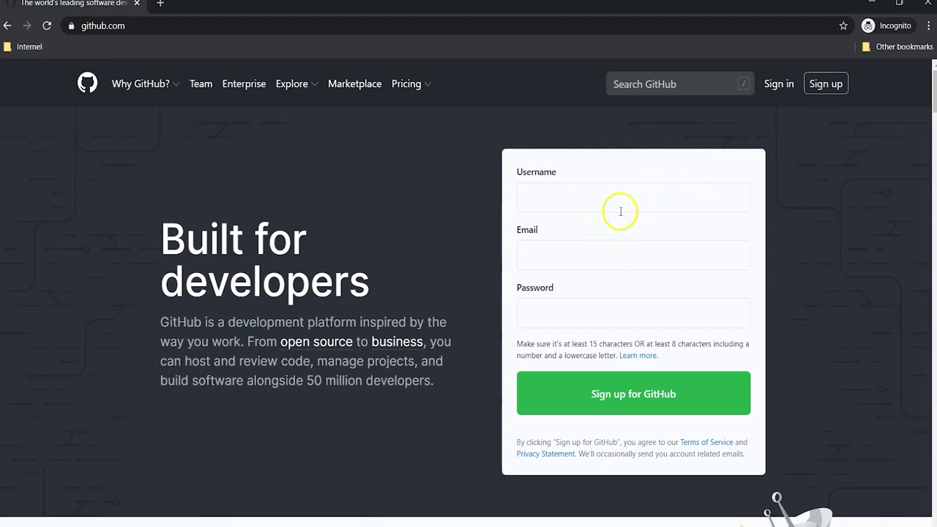
left_click(598, 202)
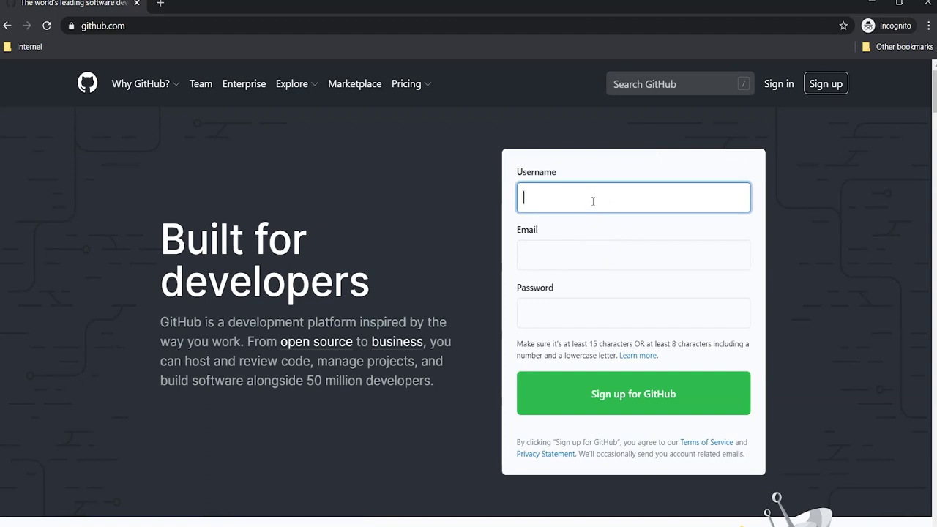
type("valaxydemoaccoun")
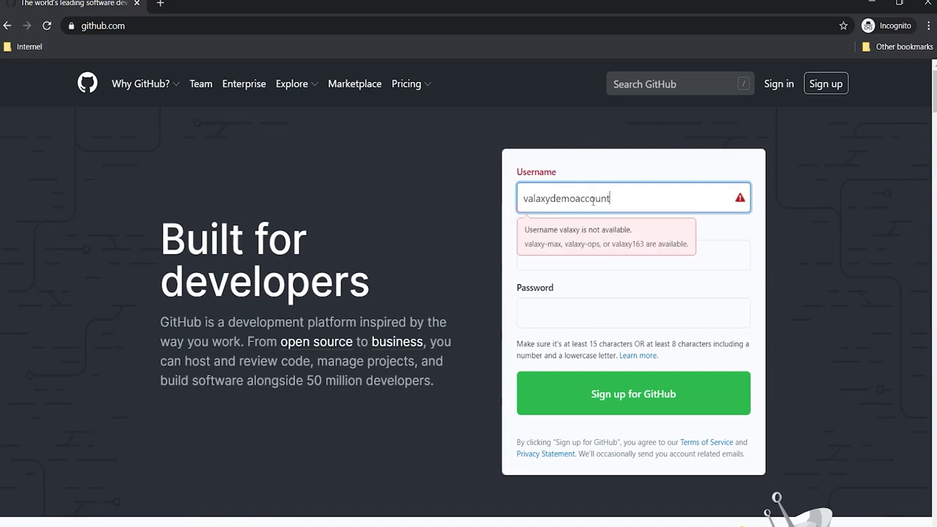
type("t")
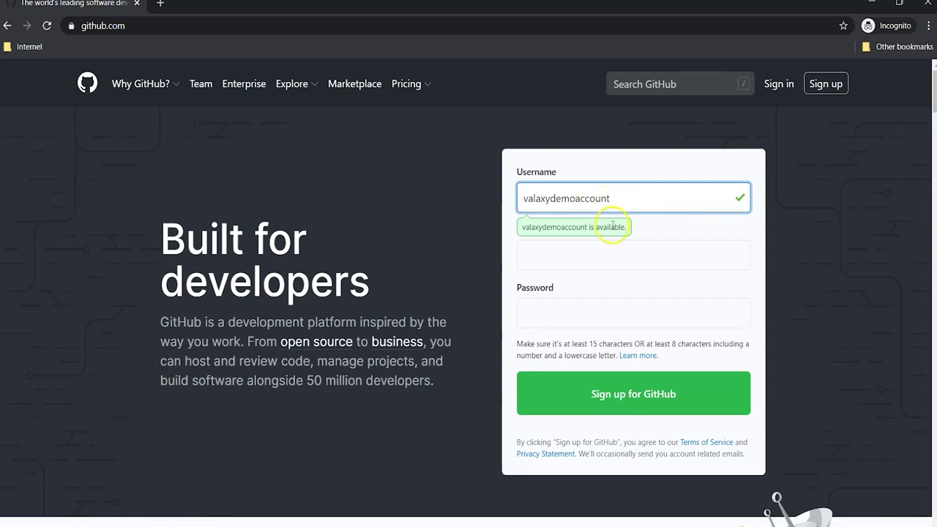
left_click(608, 253)
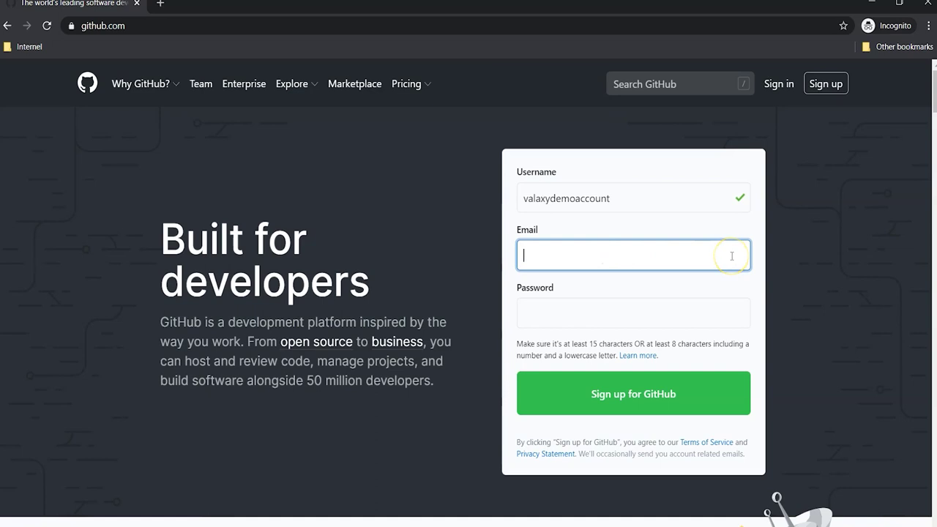
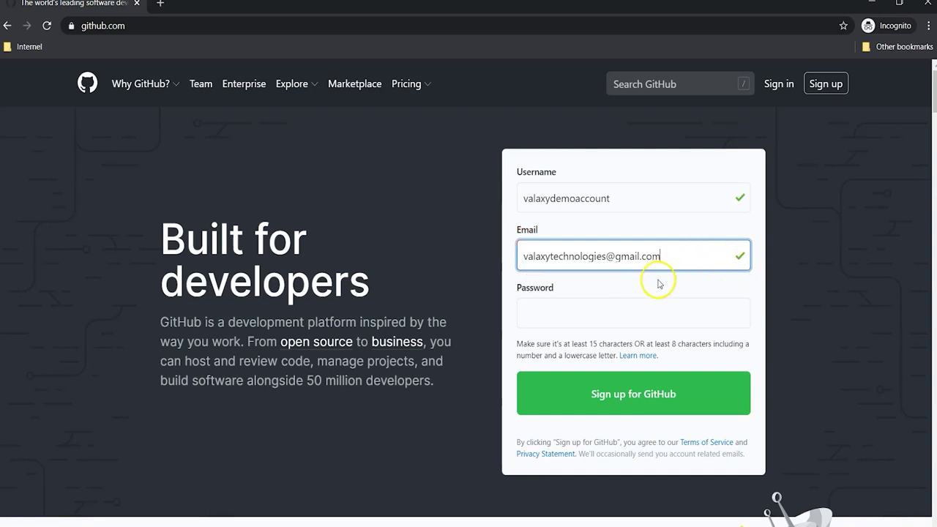
Step: Enter an accepted account password, replacing the rejected weak one
left_click(603, 317)
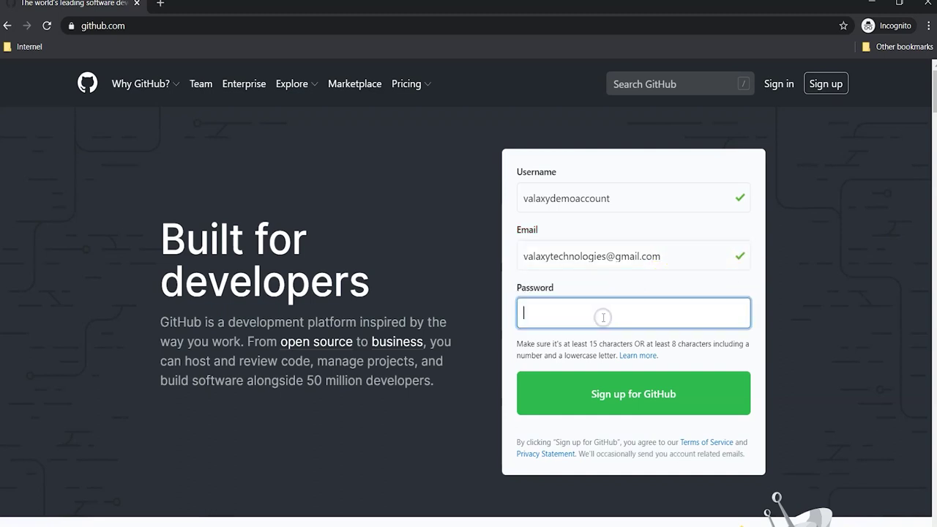
type("aaaaa")
key("BackSpace")
key("BackSpace")
key("BackSpace")
key("BackSpace")
type("•••••••••")
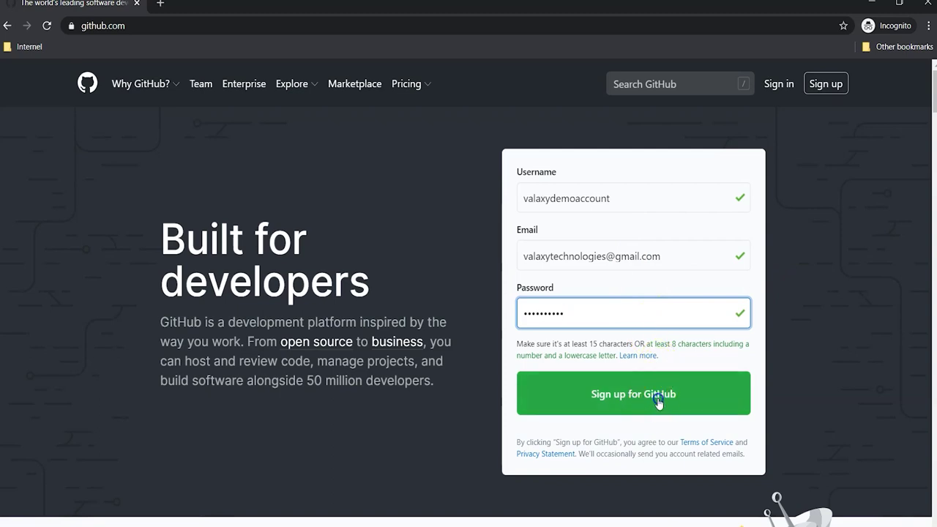
Step: Submit sign-up, solve the verification puzzle with the spiral galaxy tile, and join the free plan
left_click(658, 402)
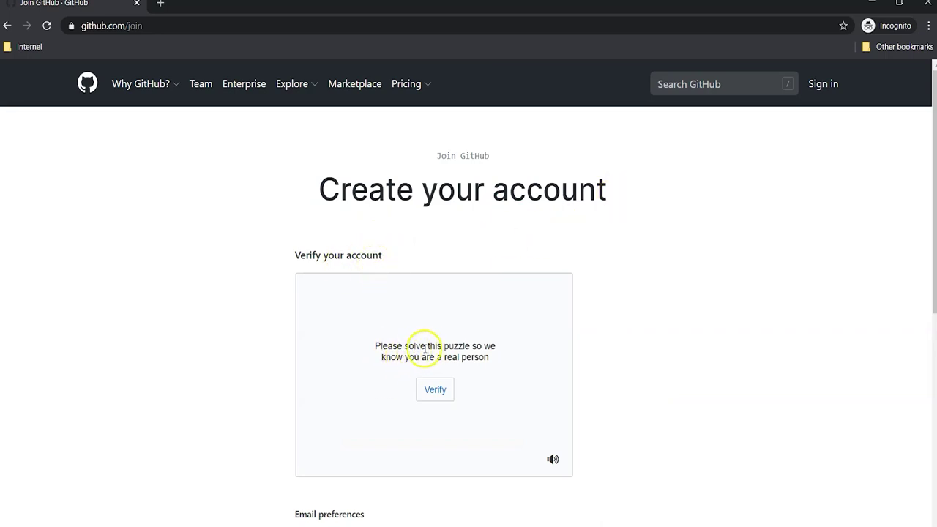
left_click(435, 389)
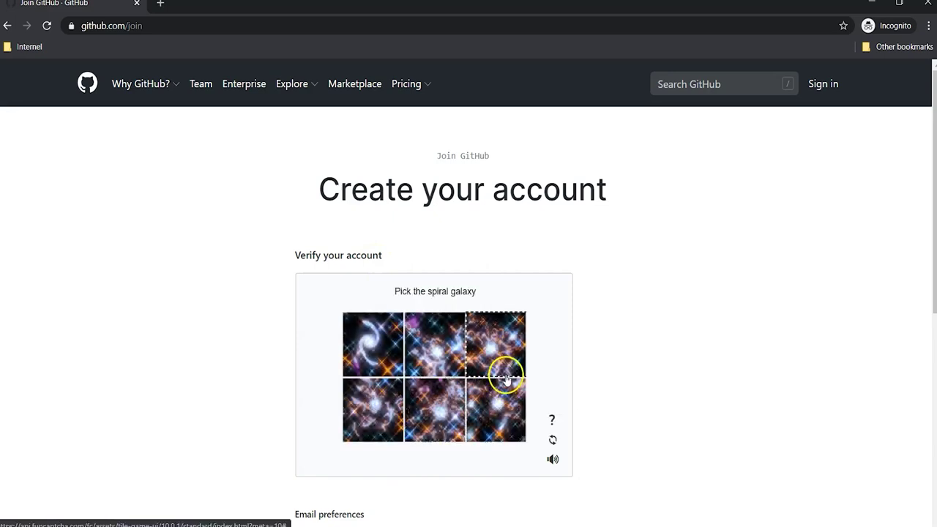
left_click(381, 347)
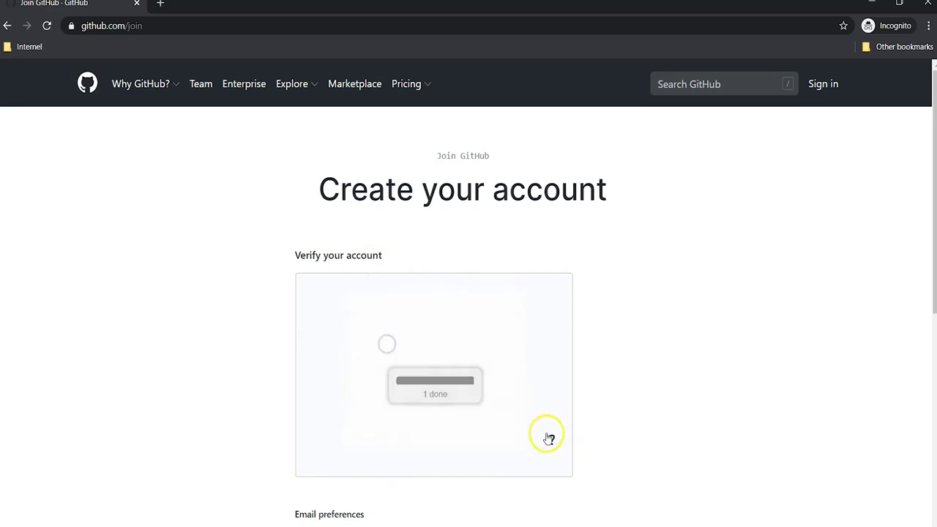
scroll(514, 396, "down", 3)
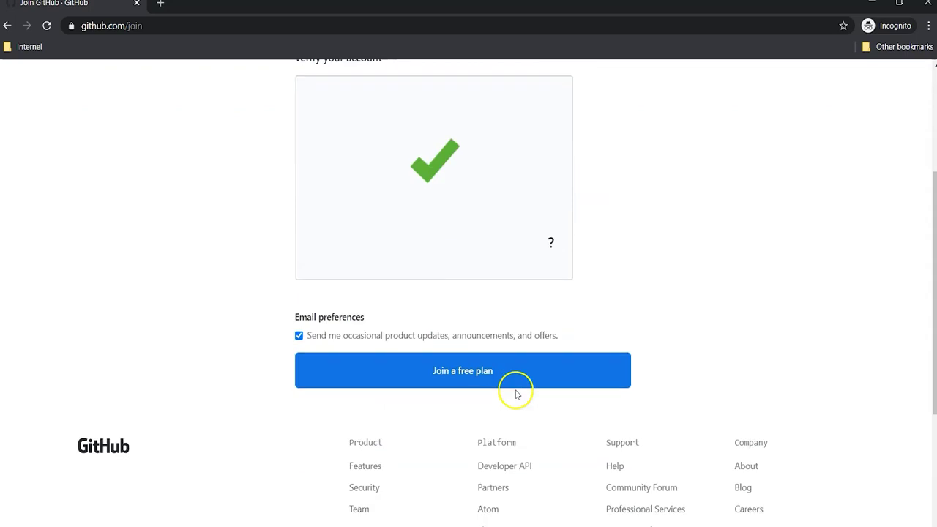
scroll(515, 389, "up", 2)
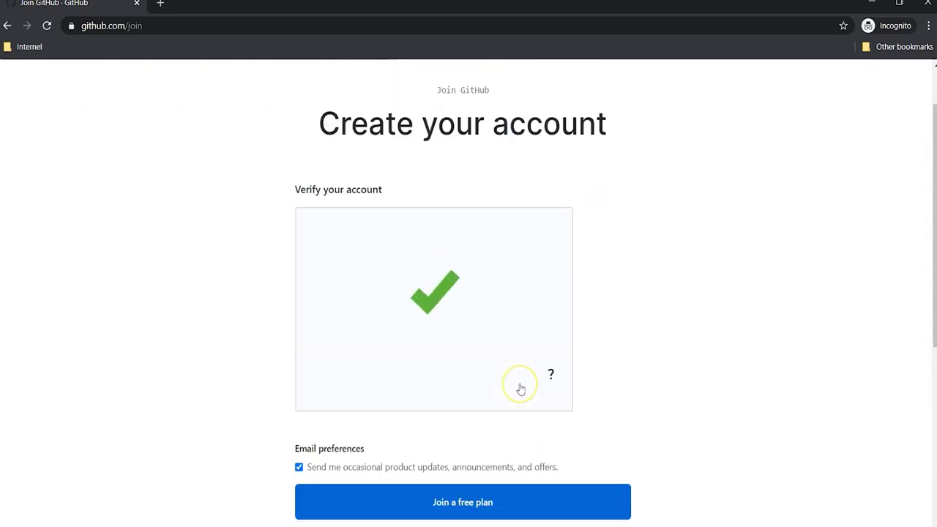
left_click(474, 512)
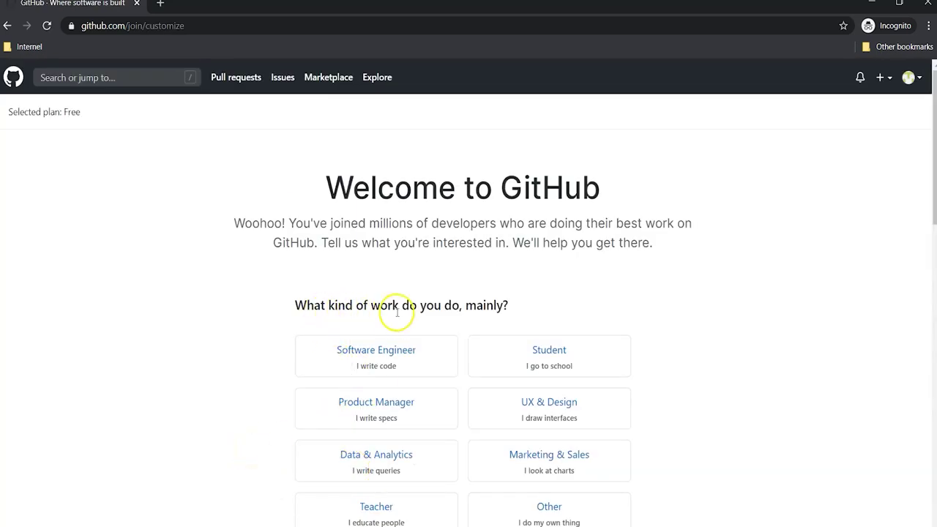
Step: Answer setup: Software Engineer, a little programming experience, goal Learn Git and GitHub, then complete setup
scroll(590, 322, "down", 1)
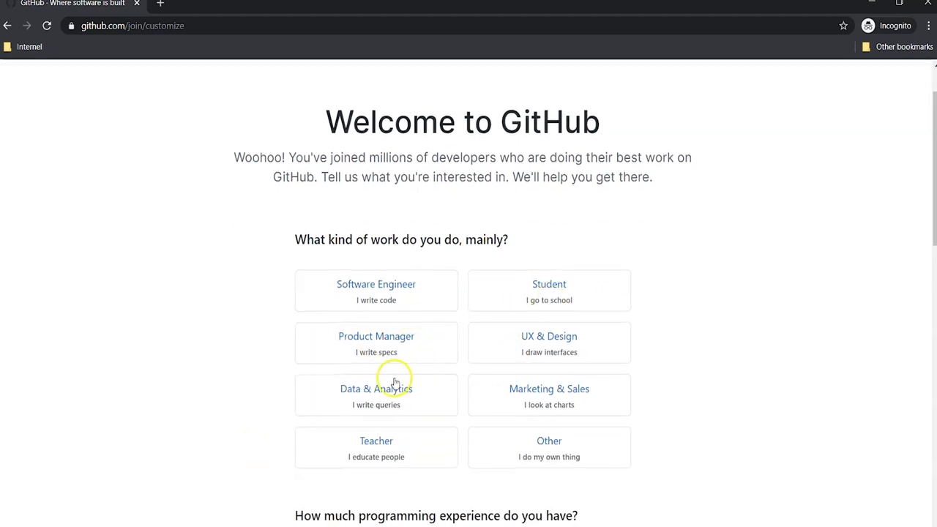
left_click(399, 291)
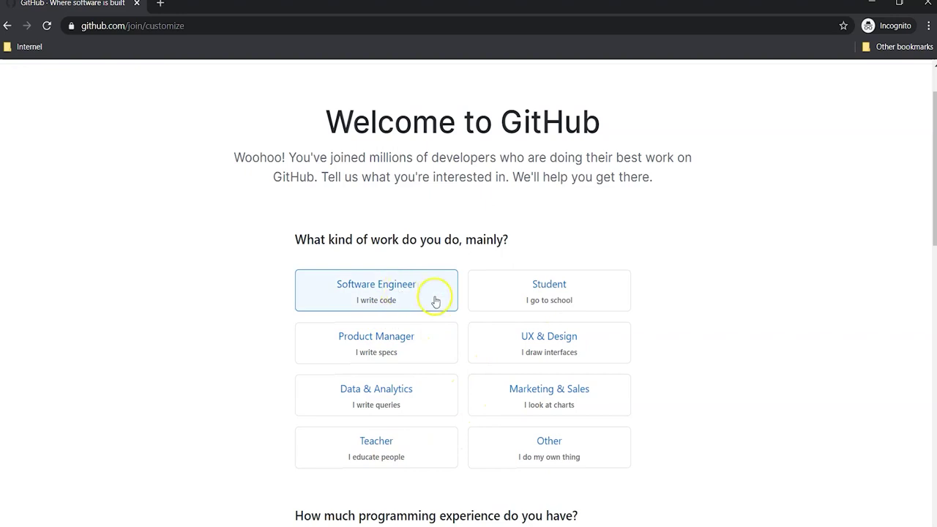
scroll(435, 300, "down", 3)
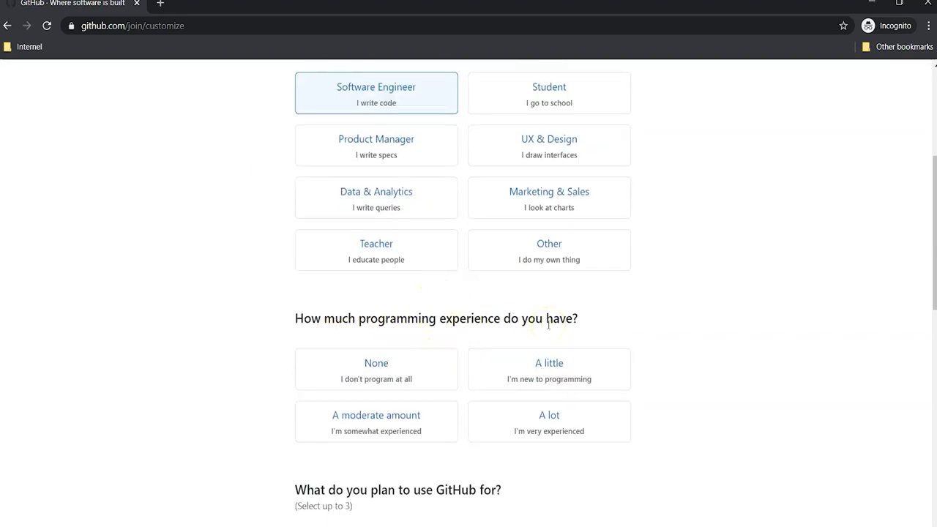
left_click(577, 364)
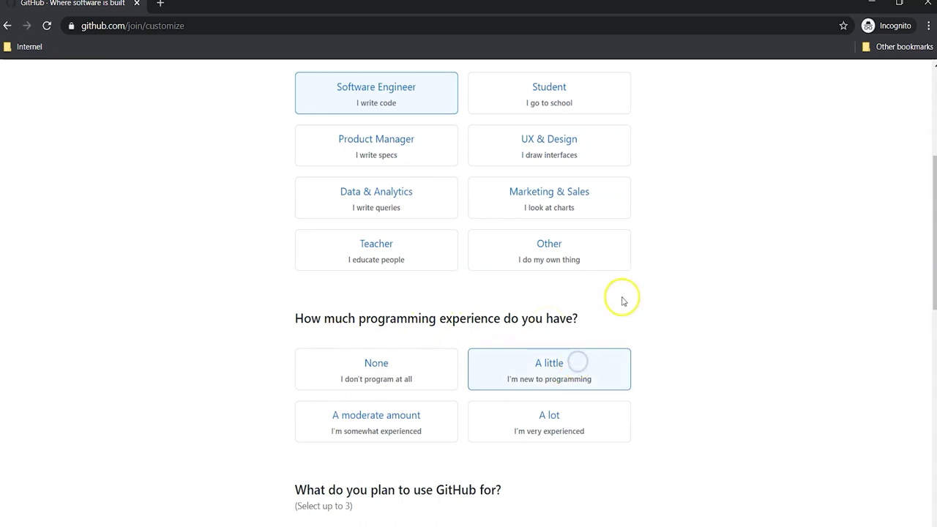
scroll(623, 301, "down", 3)
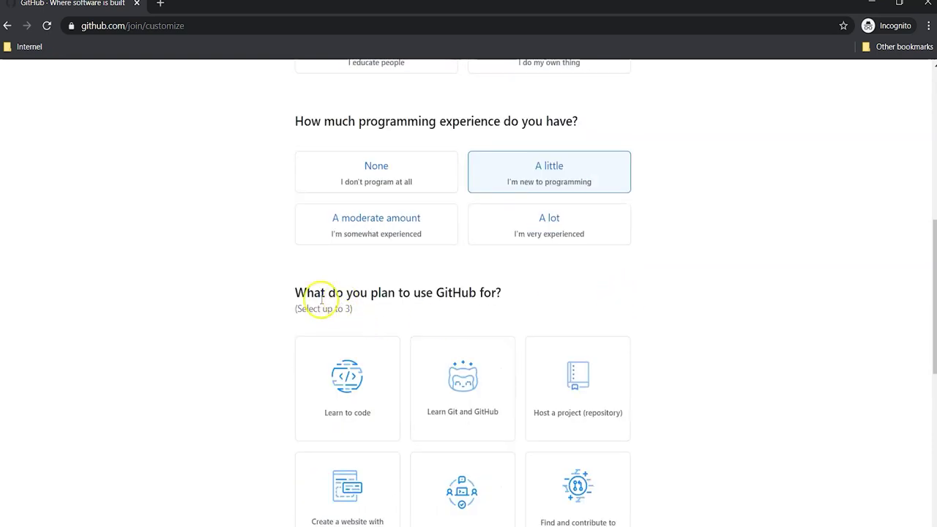
scroll(690, 315, "down", 2)
left_click(473, 289)
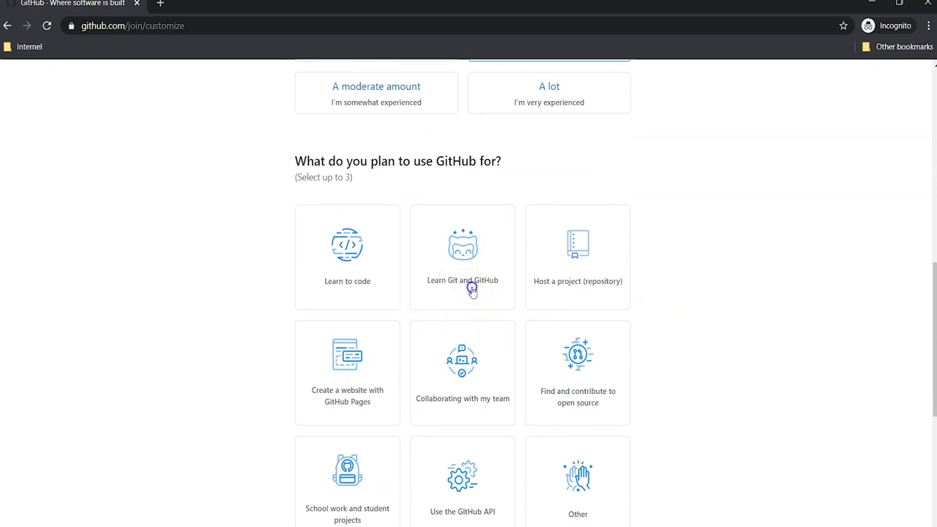
scroll(642, 284, "down", 5)
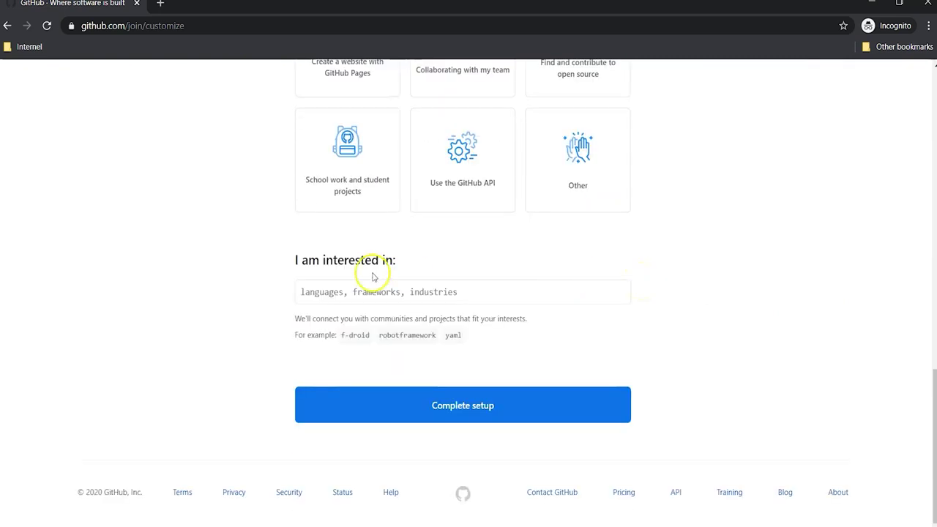
left_click(330, 292)
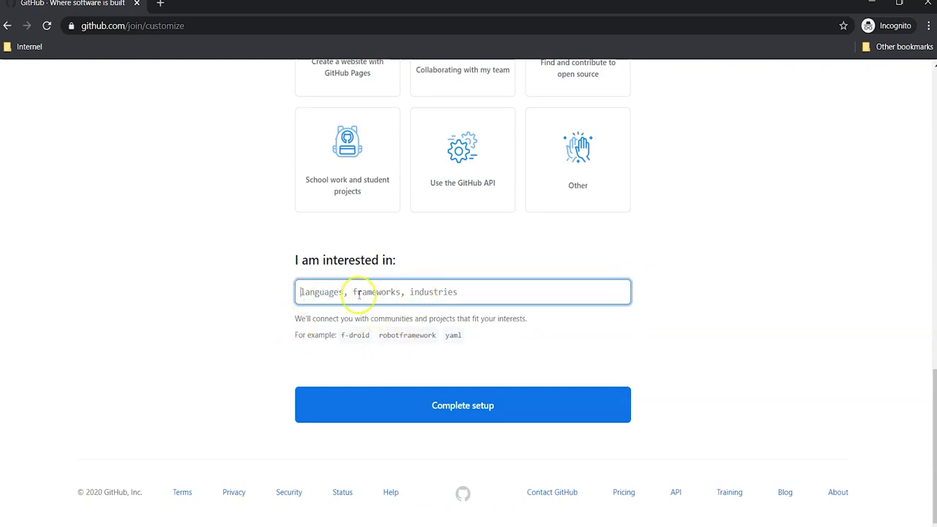
left_click(443, 412)
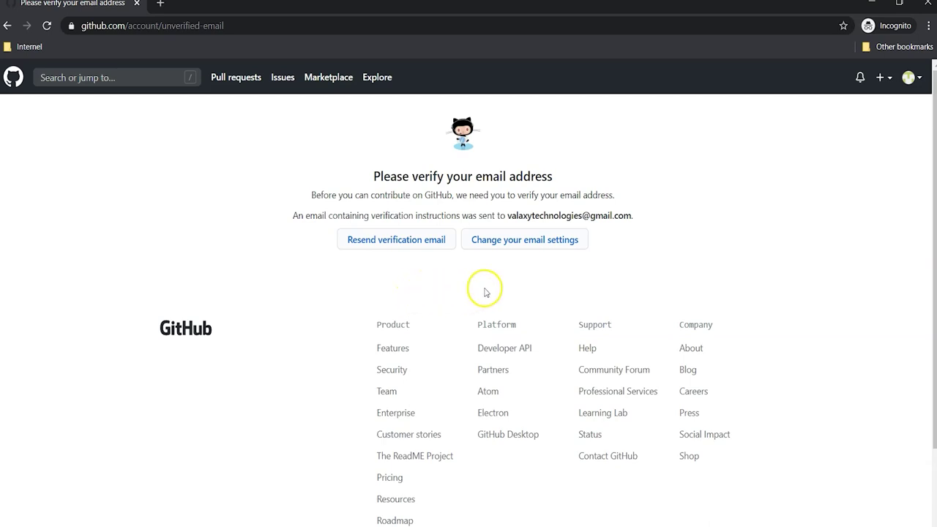
Step: In a new tab, load github.com and go to the avatar menu's Settings, Account section
left_click_drag(509, 215, 631, 215)
left_click(631, 215)
left_click(160, 4)
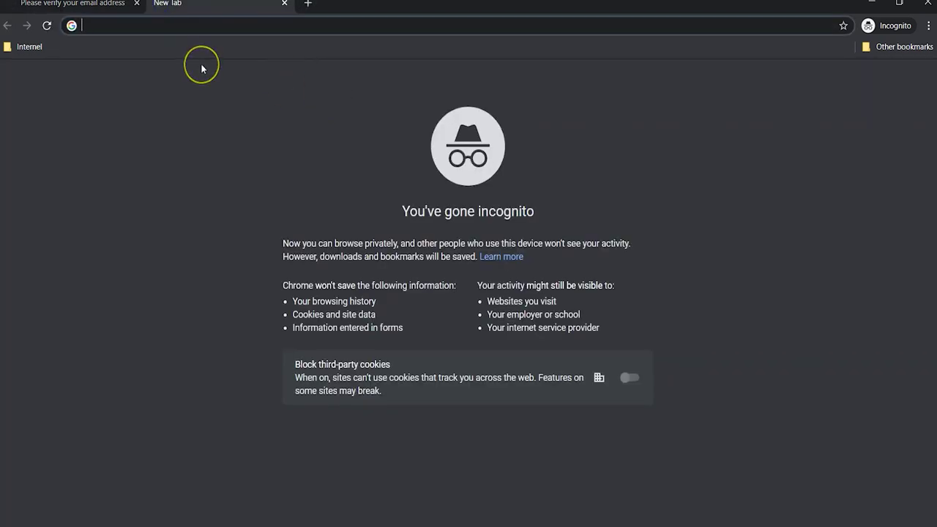
type("gi")
key("Return")
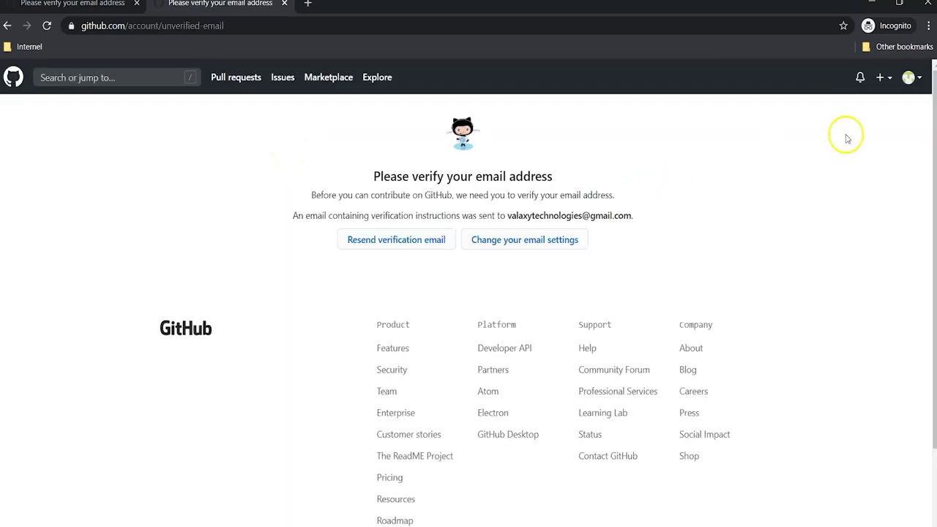
left_click(910, 78)
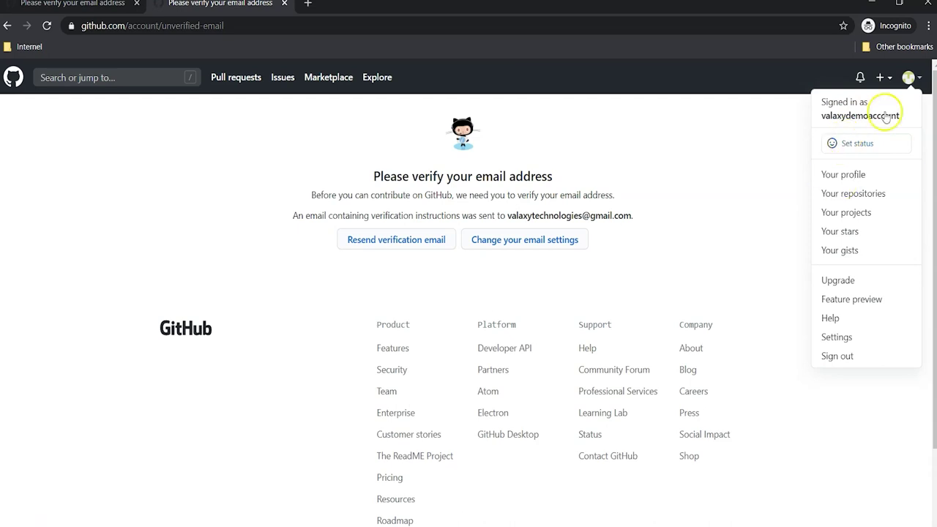
left_click(848, 337)
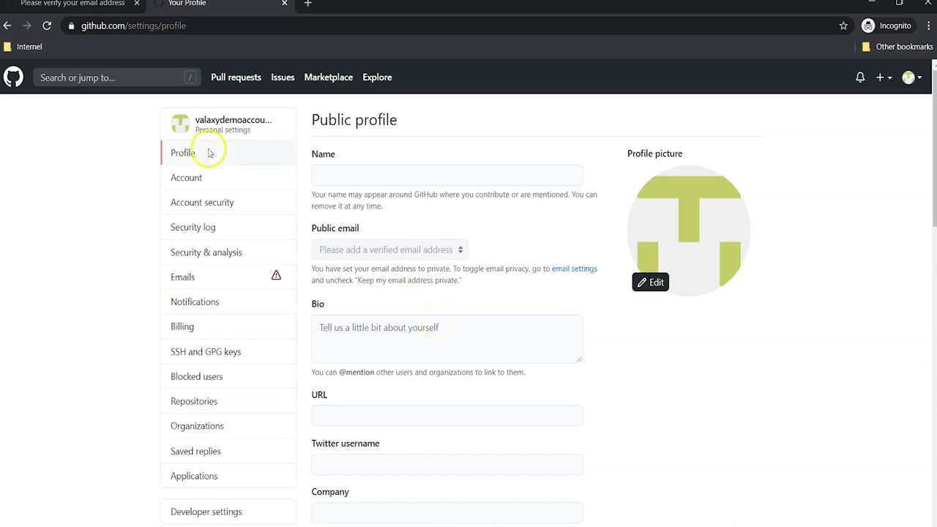
left_click(185, 176)
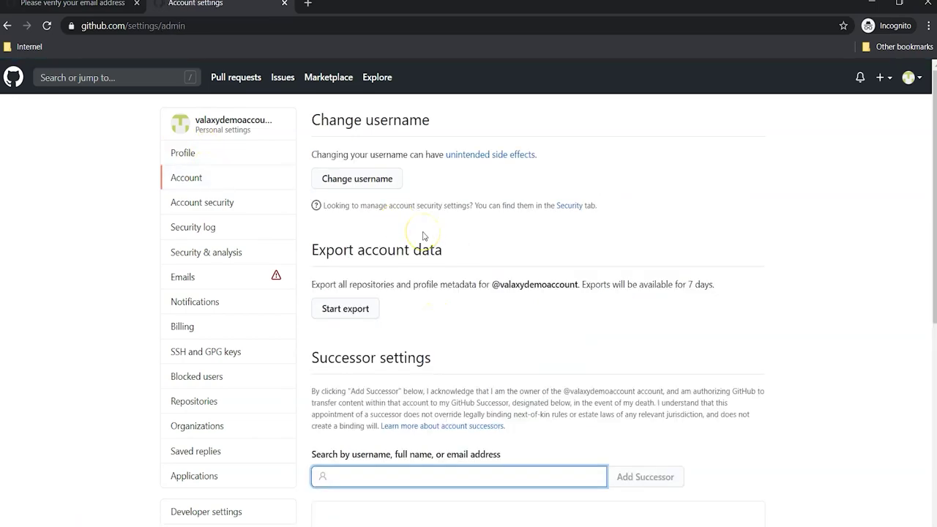
Step: Delete the account by entering its e-mail address and 'delete my account', then confirming
scroll(424, 236, "down", 5)
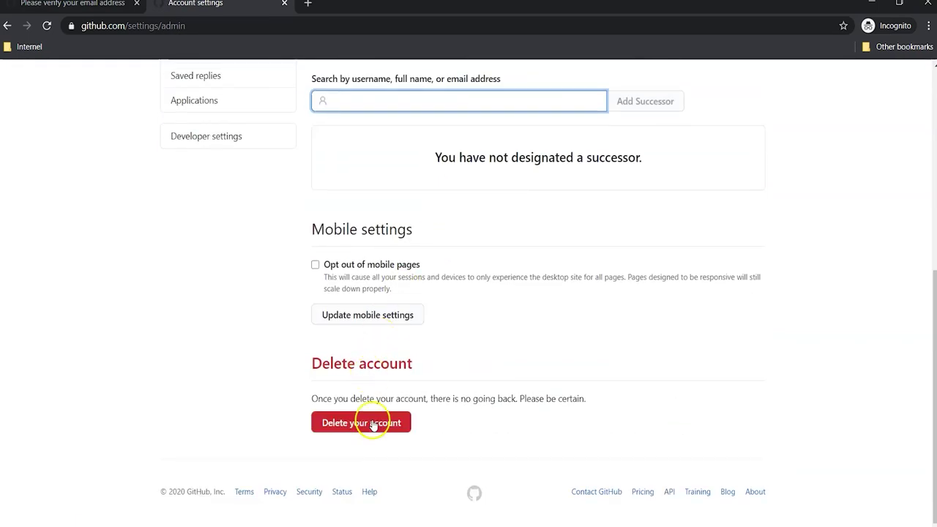
left_click(372, 422)
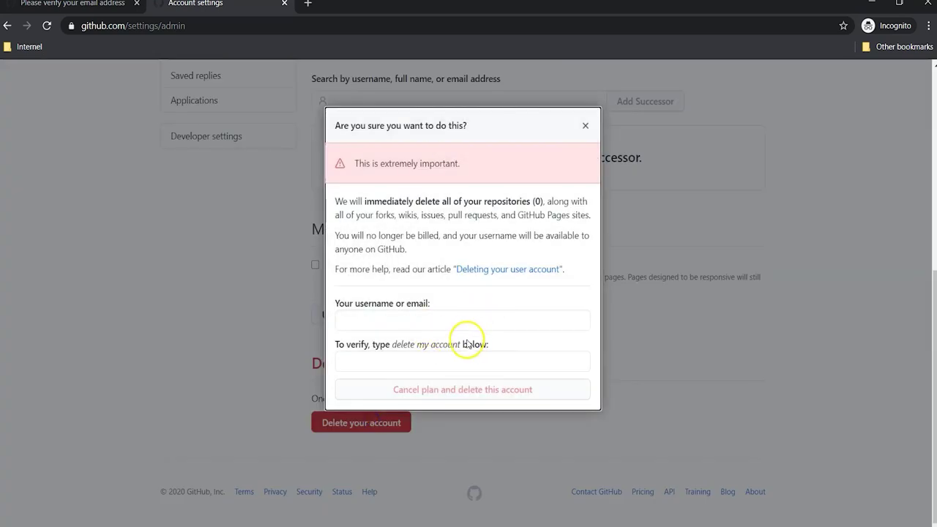
left_click(446, 322)
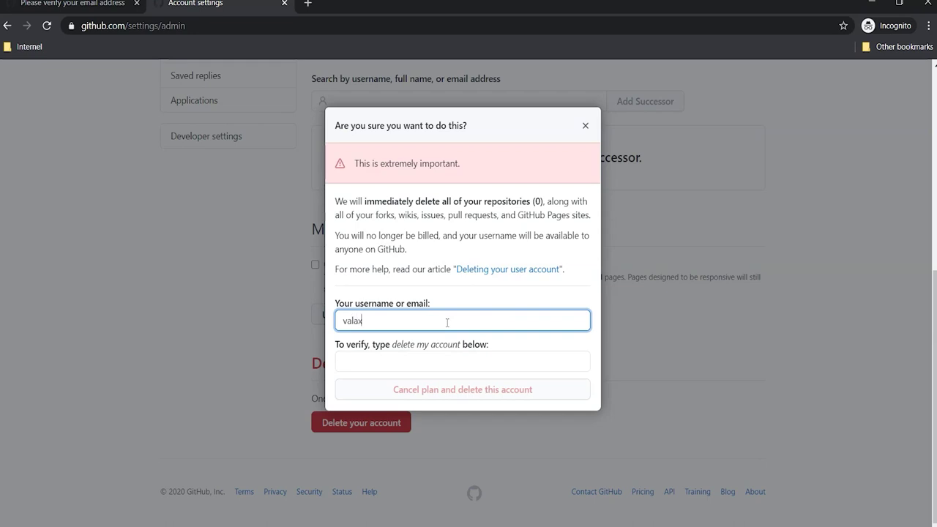
key("Tab")
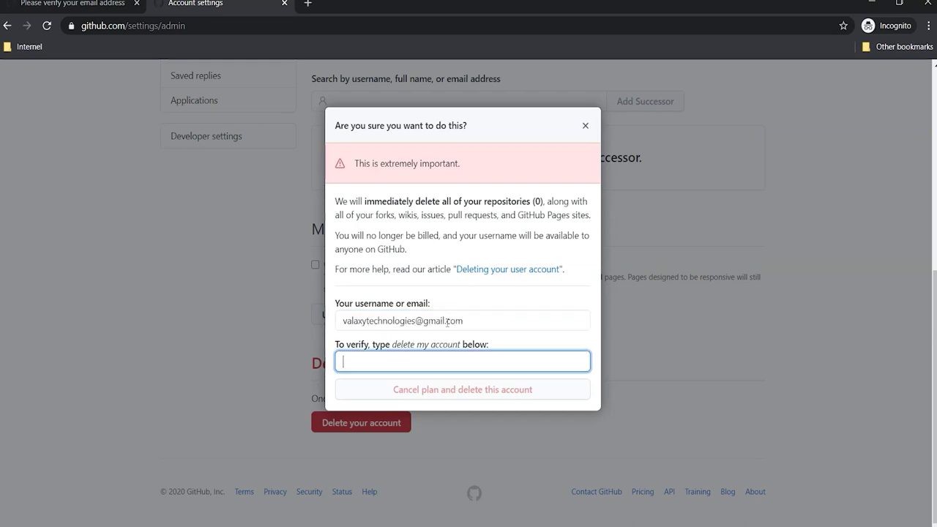
type("delete my account")
left_click(464, 391)
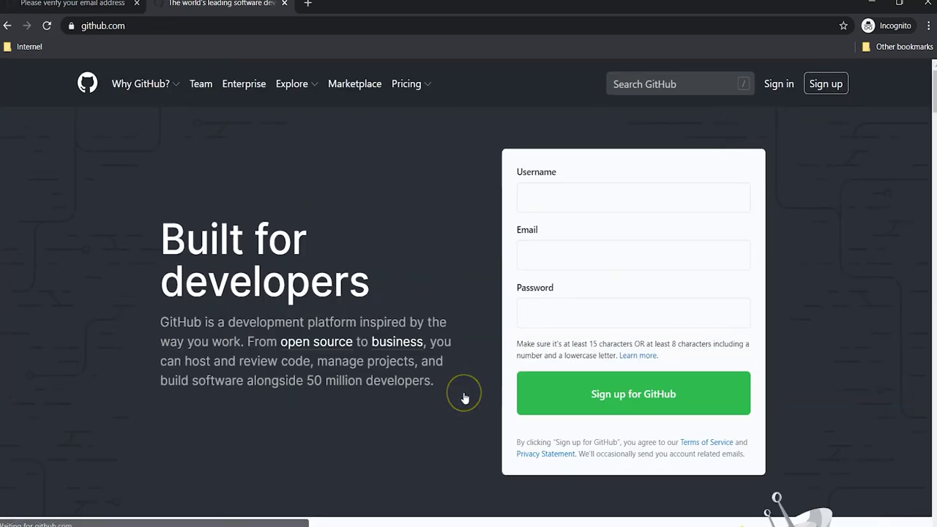
Step: Try signing in with the saved e-mail and password, ending on an incorrect-password error
left_click(284, 29)
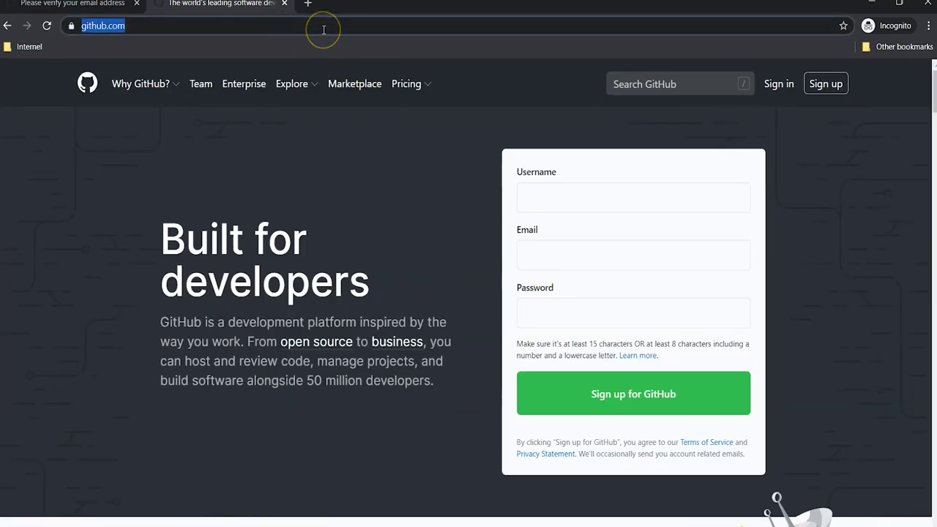
left_click(780, 84)
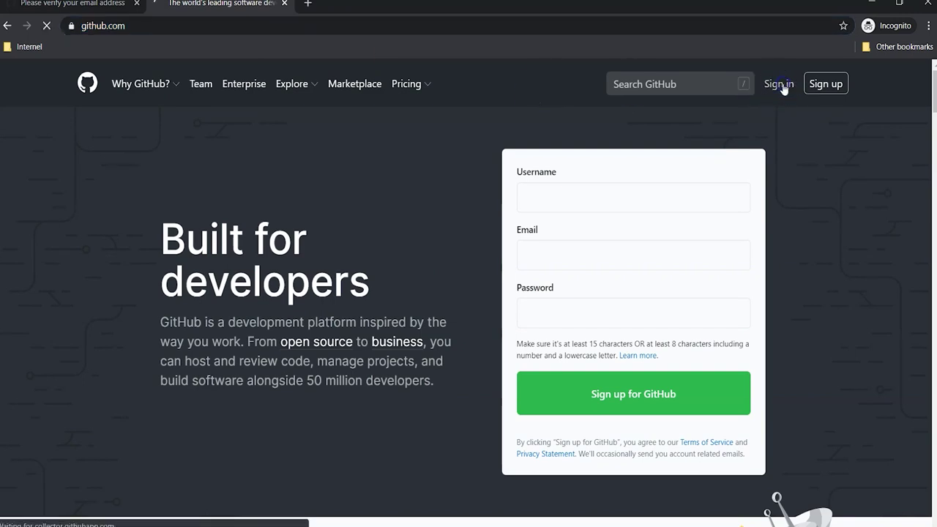
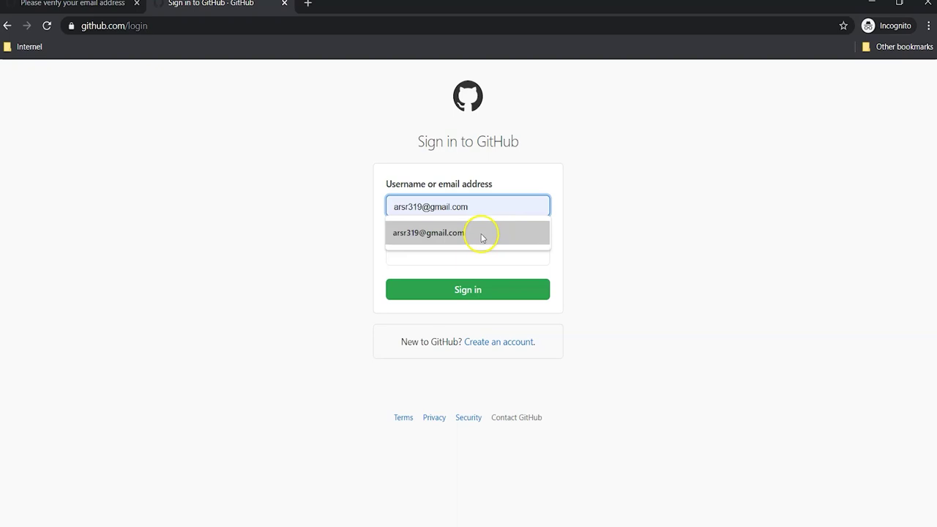
left_click(482, 234)
left_click(443, 257)
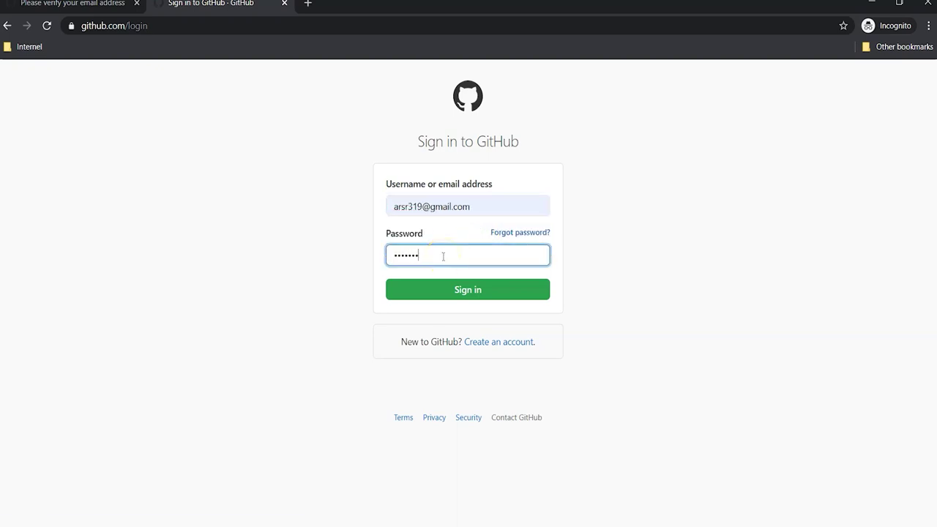
key("Return")
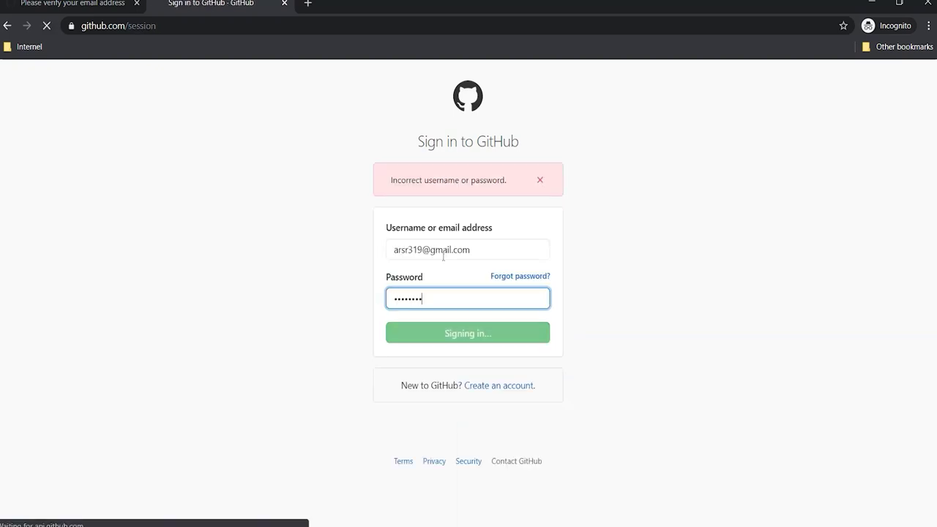
key("Return")
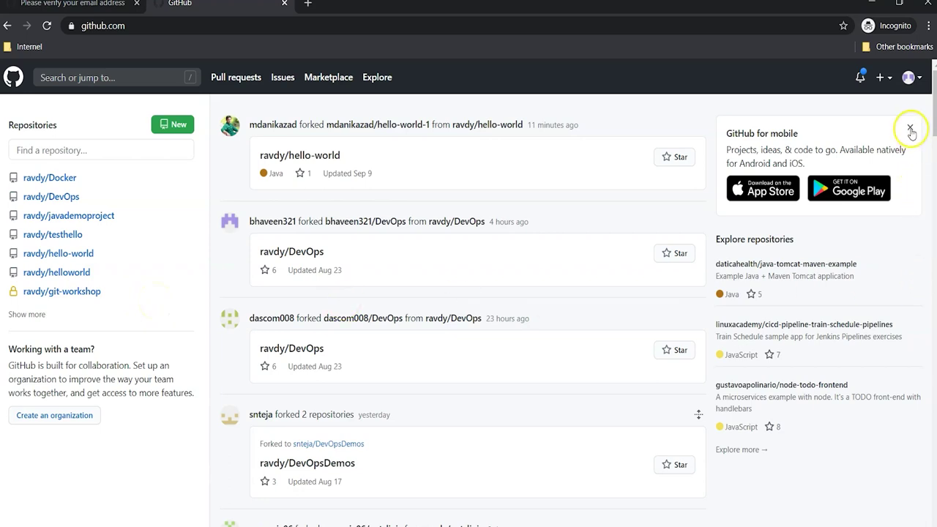
Step: Open your profile, review the contribution graph, and list all 58 repositories
left_click(913, 78)
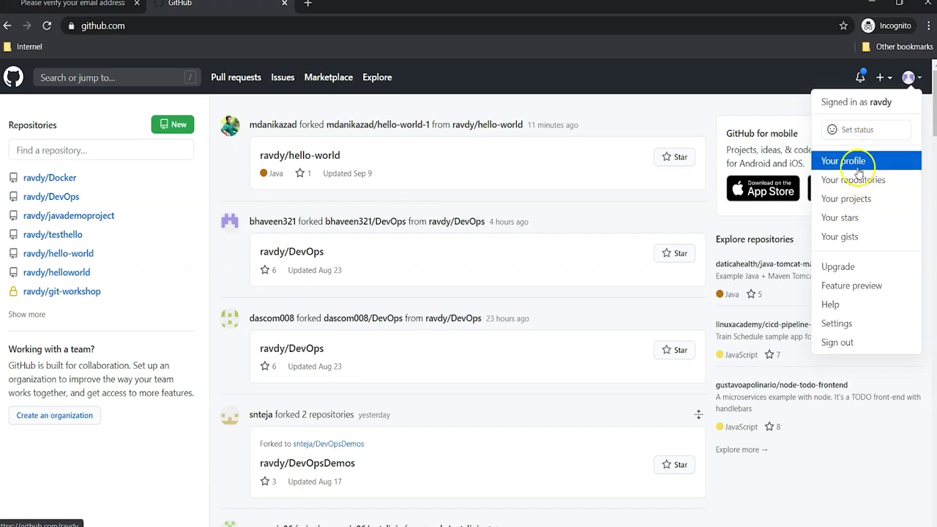
left_click(858, 168)
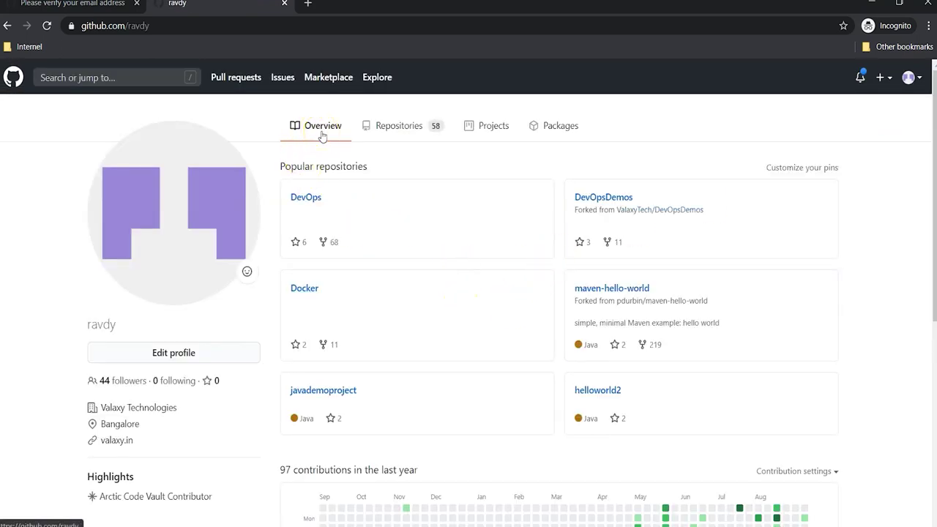
scroll(132, 322, "down", 3)
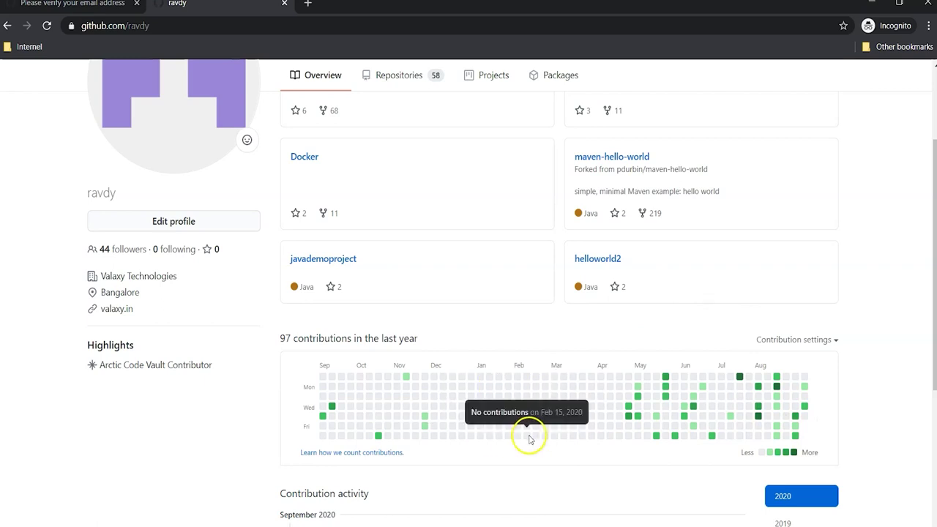
scroll(527, 377, "up", 2)
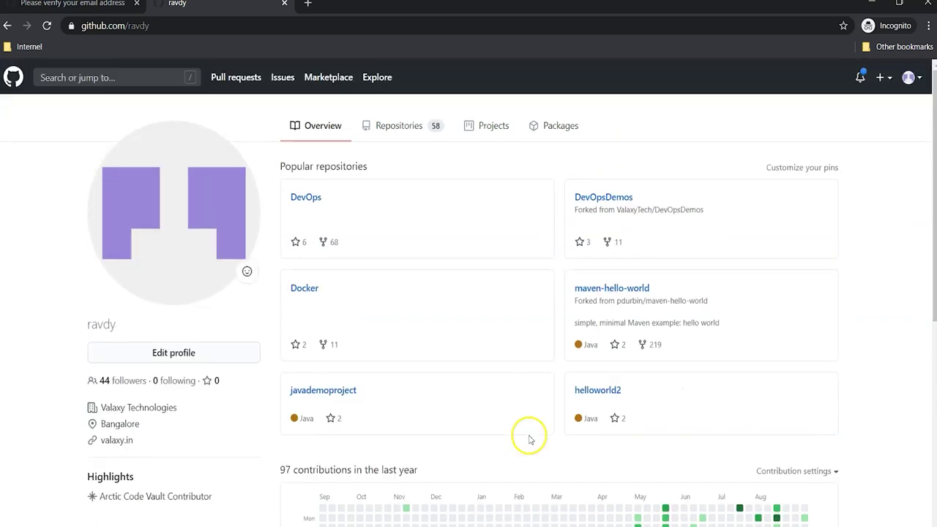
left_click(405, 126)
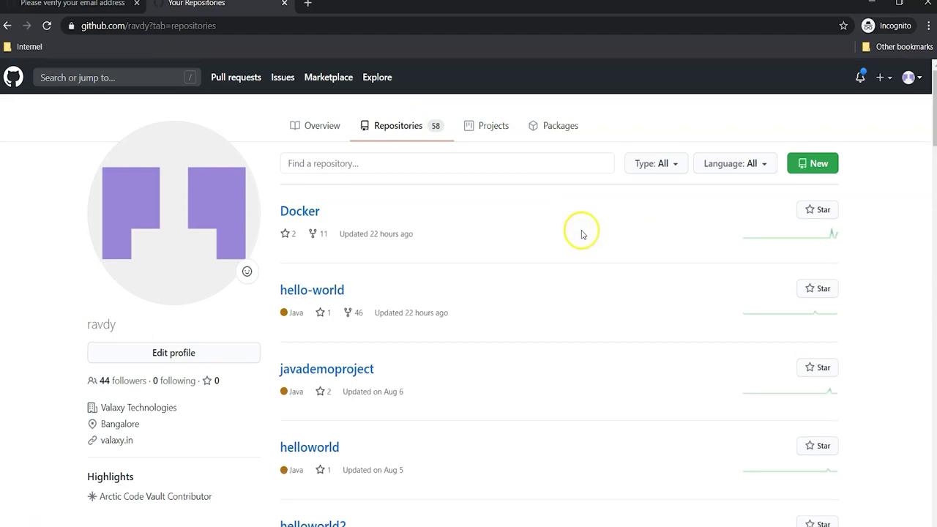
scroll(583, 249, "down", 10)
scroll(584, 259, "up", 10)
left_click(766, 105)
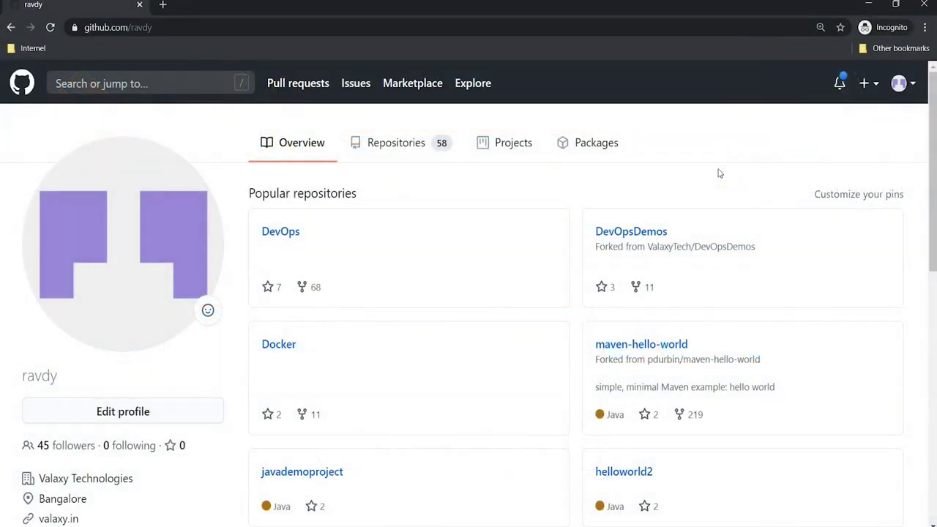
left_click(402, 144)
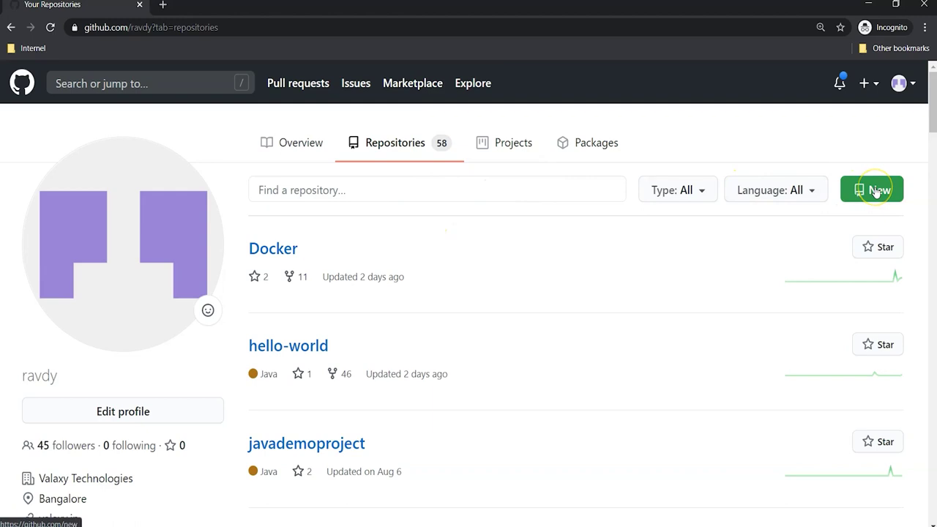
Step: Open the Create a new repository page from the header's create menu
left_click(876, 85)
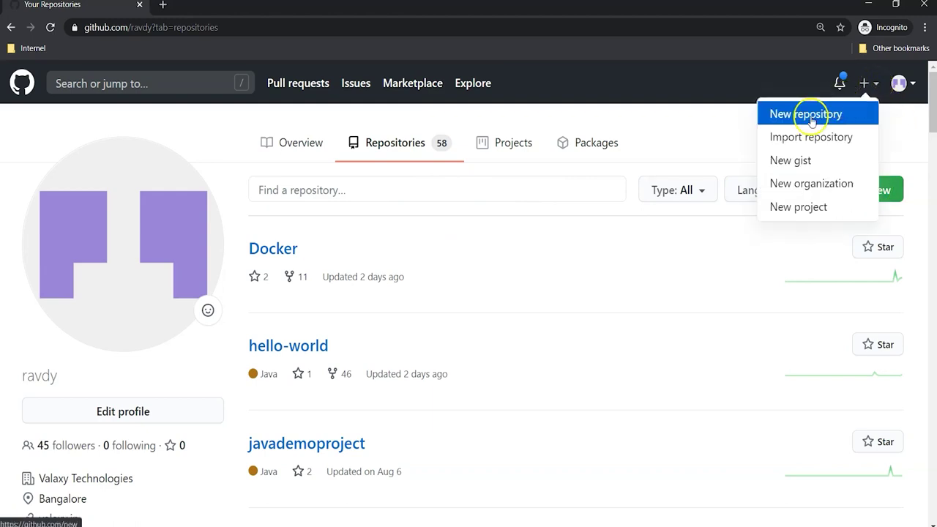
left_click(898, 150)
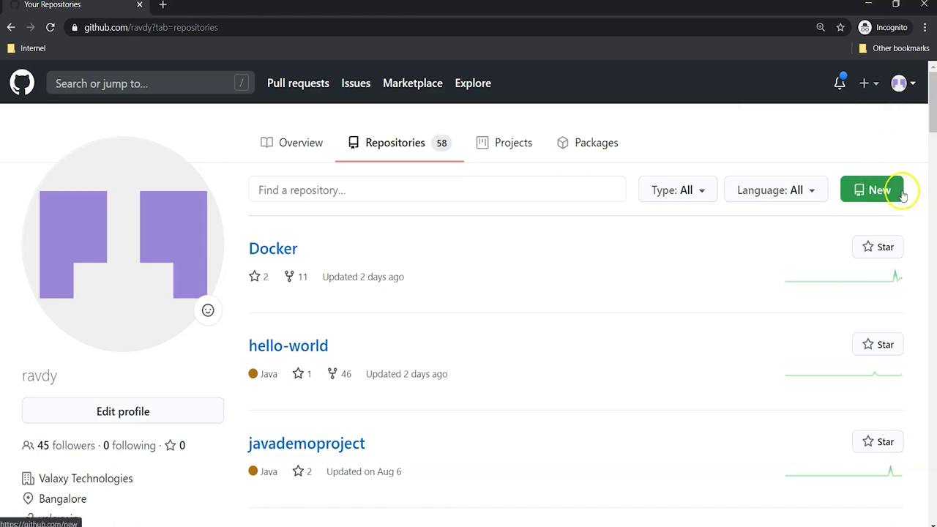
left_click(902, 84)
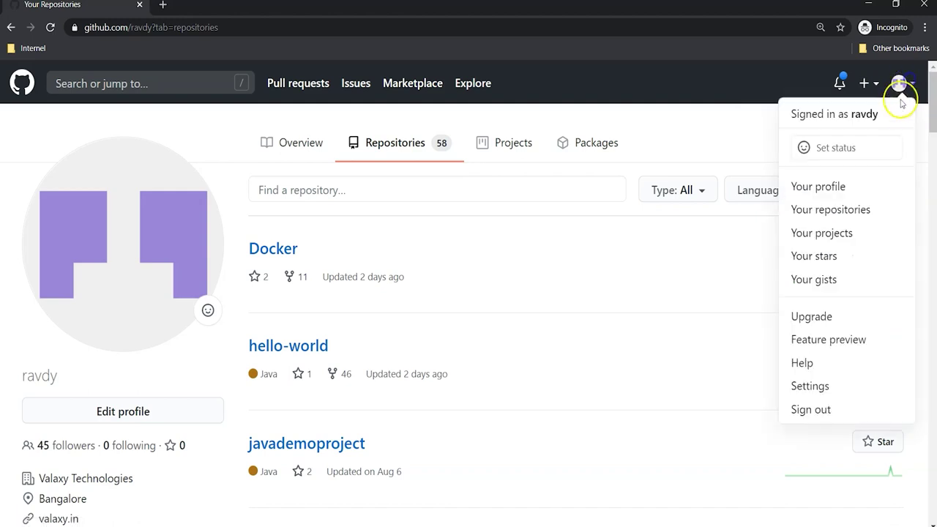
left_click(676, 115)
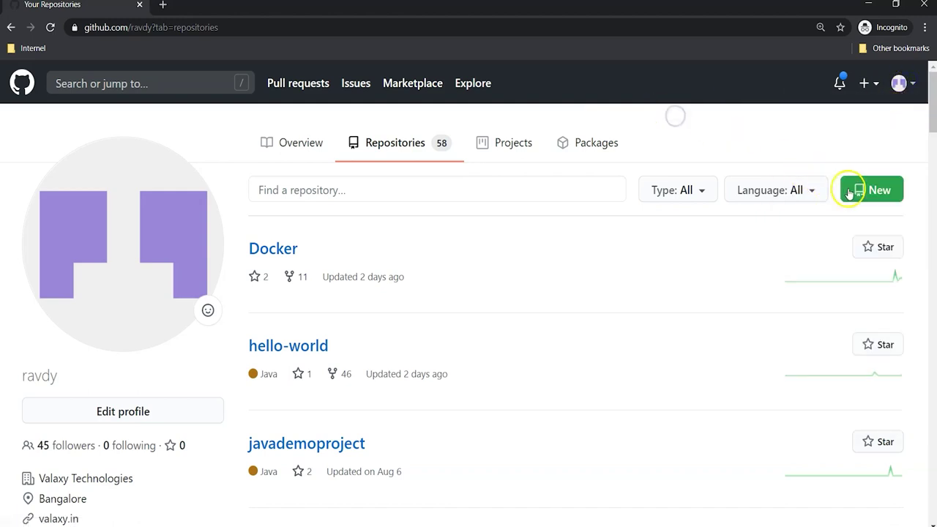
left_click(854, 189)
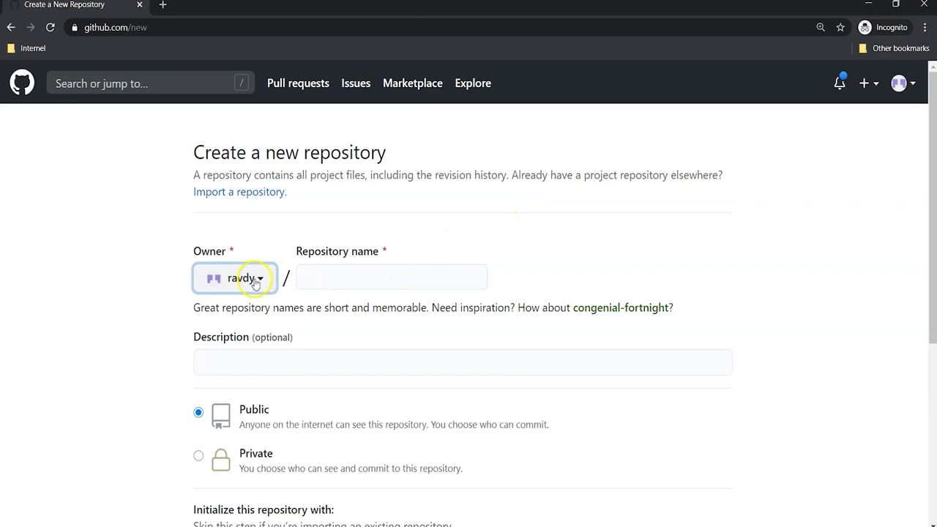
Step: Enter vtgitrepo as the new repository's name
left_click(323, 285)
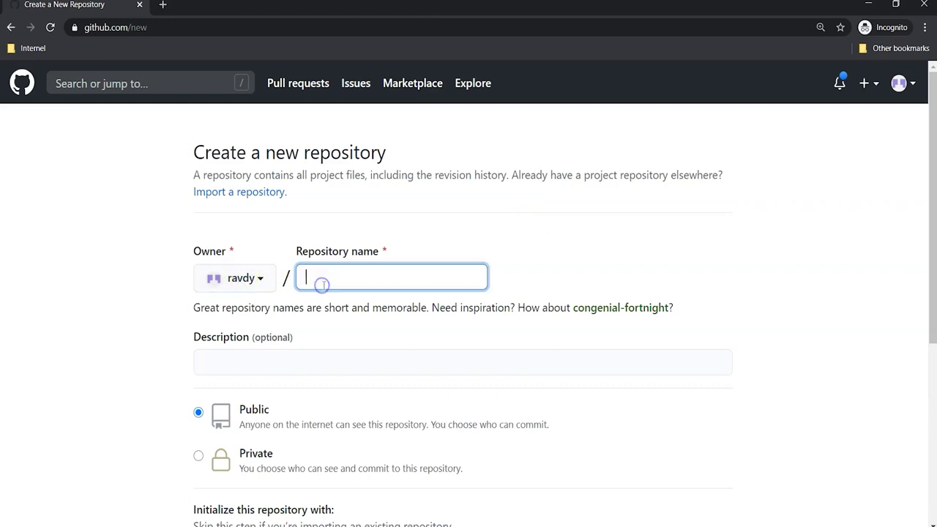
type("vtgit")
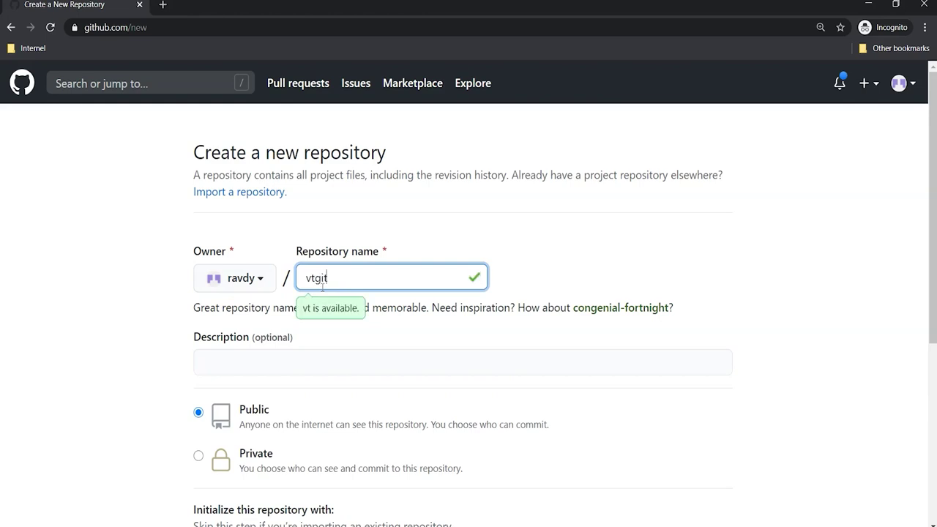
type("repo")
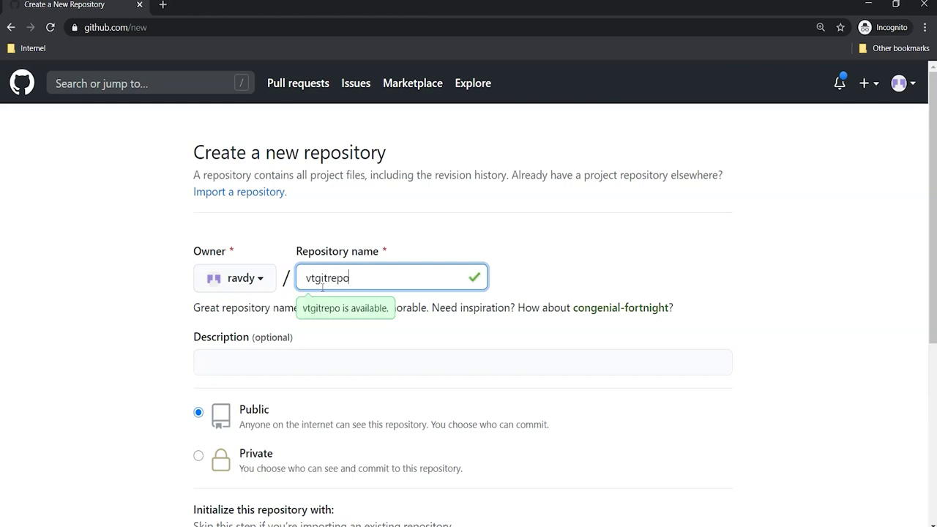
left_click(358, 283)
left_click_drag(308, 277, 383, 271)
left_click(608, 257)
scroll(476, 264, "down", 1)
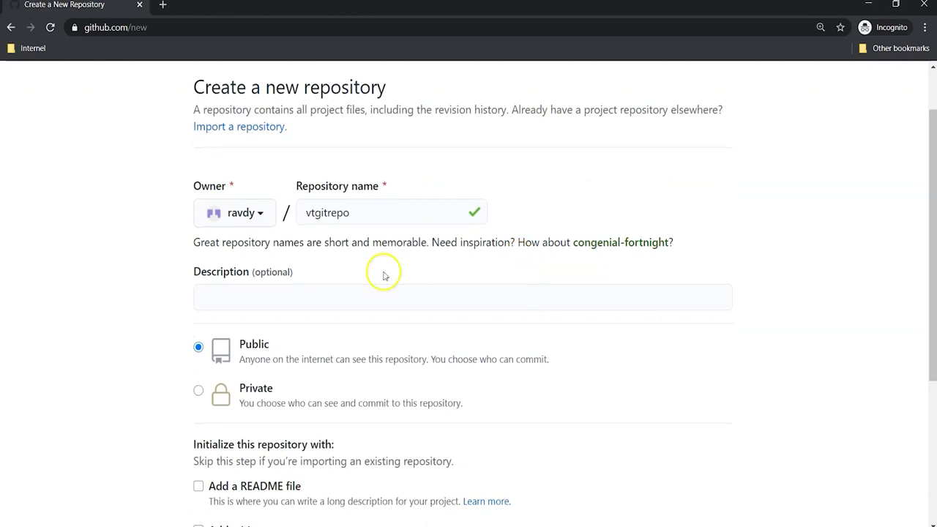
scroll(279, 285, "down", 1)
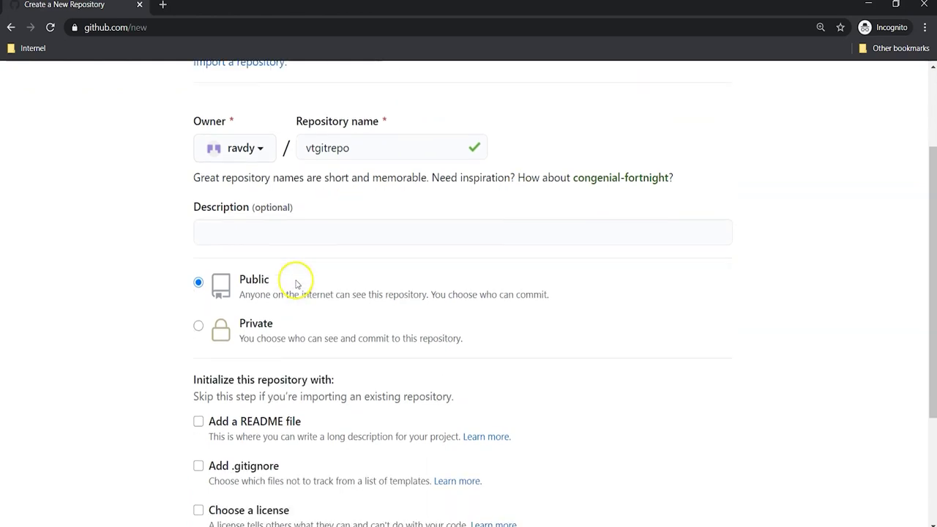
Step: Leave the description empty and keep Public visibility after reviewing the public and private explanations
left_click(254, 229)
left_click(115, 323)
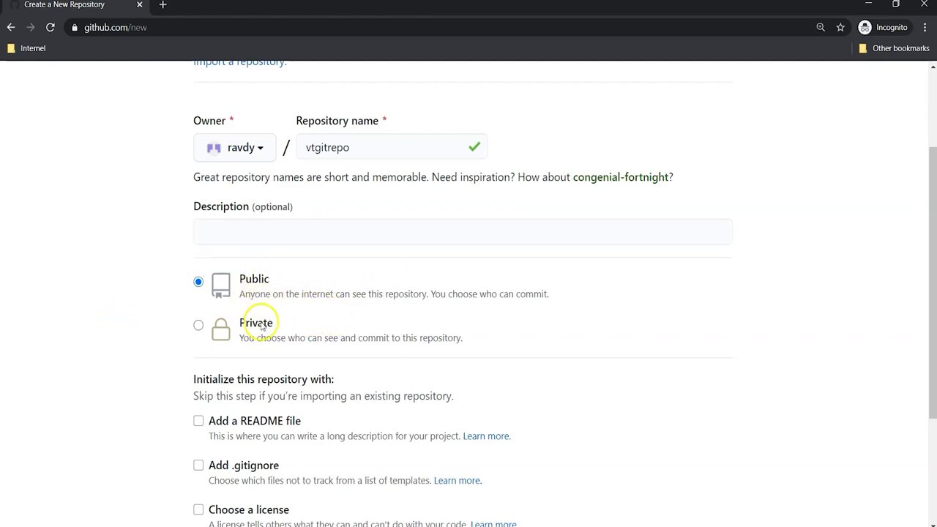
left_click_drag(239, 294, 543, 293)
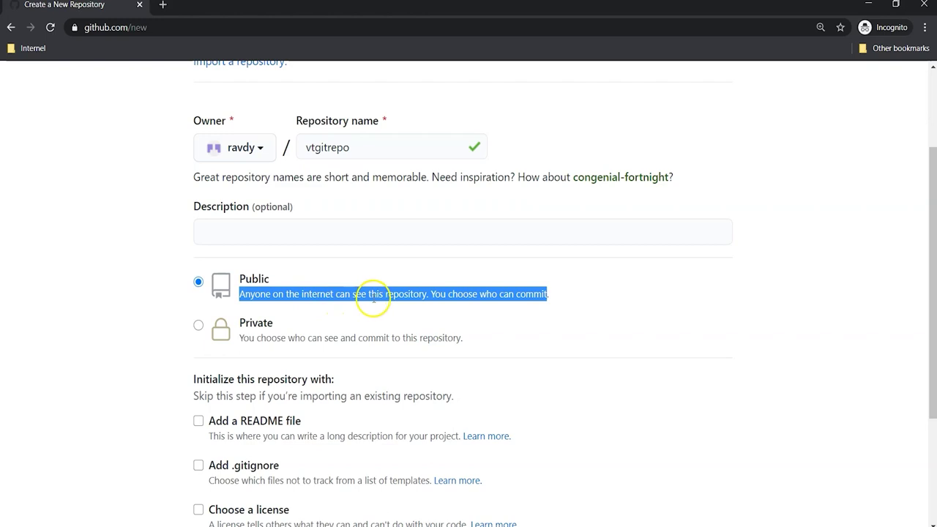
left_click(554, 304)
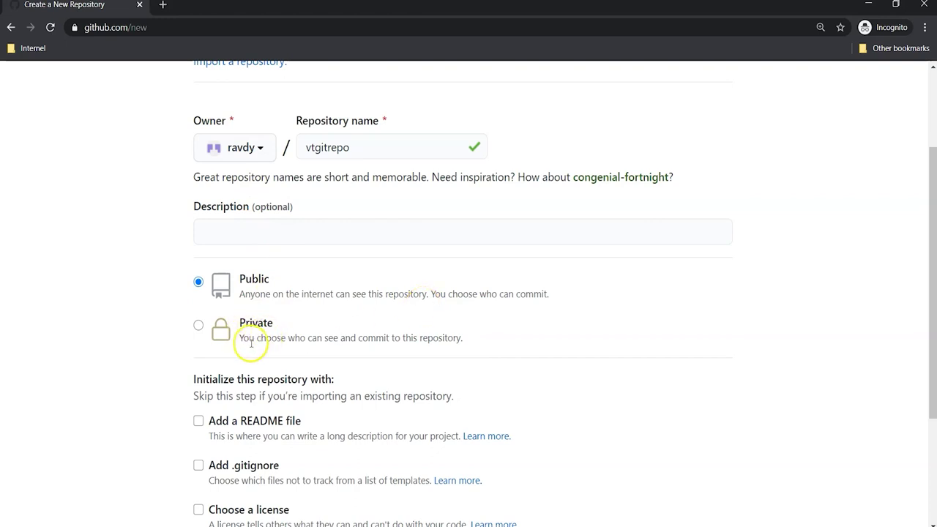
left_click_drag(242, 342, 463, 335)
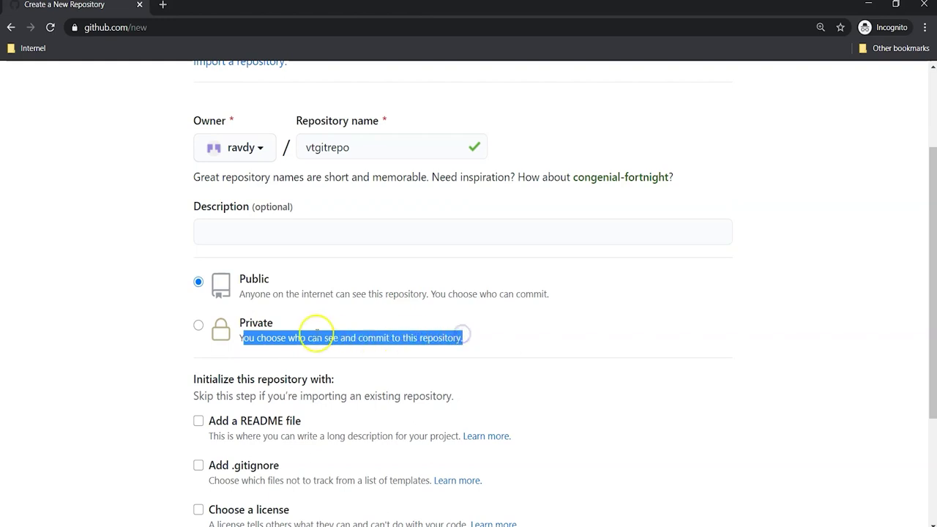
left_click(317, 334)
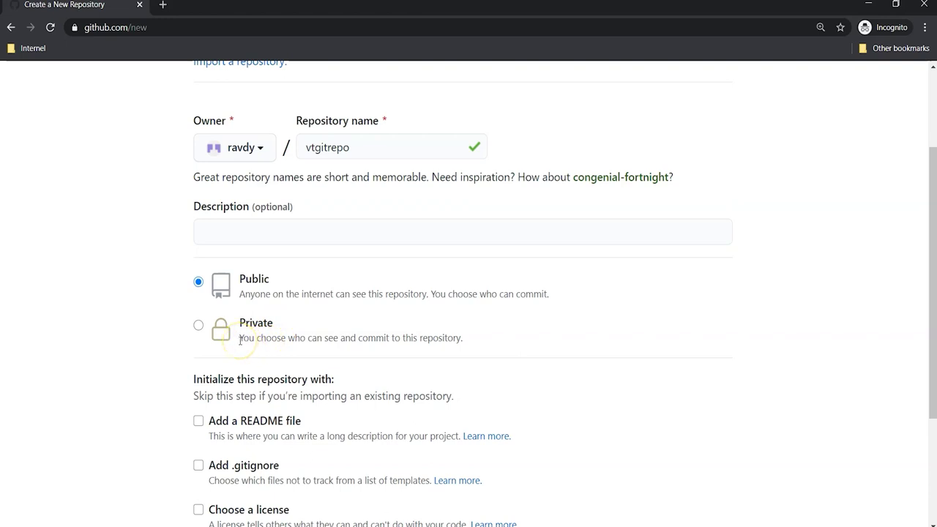
left_click_drag(239, 342, 447, 339)
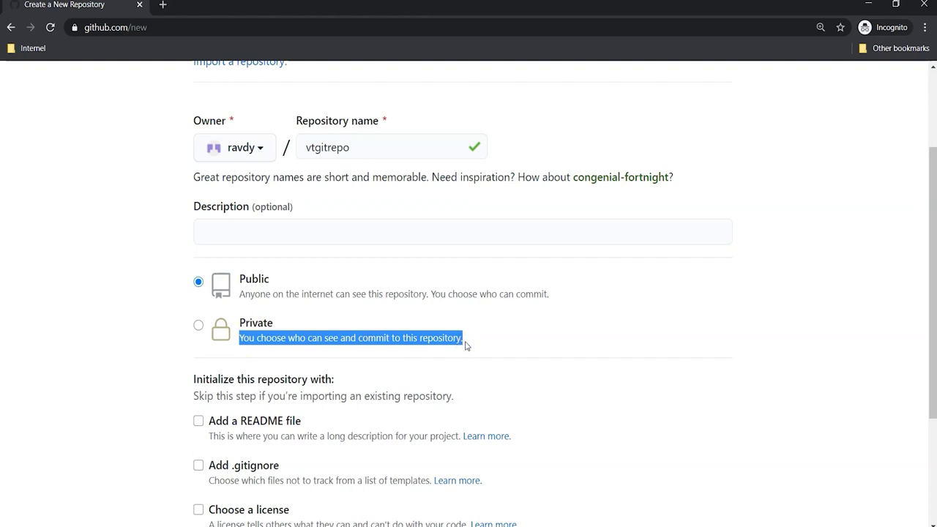
left_click(465, 345)
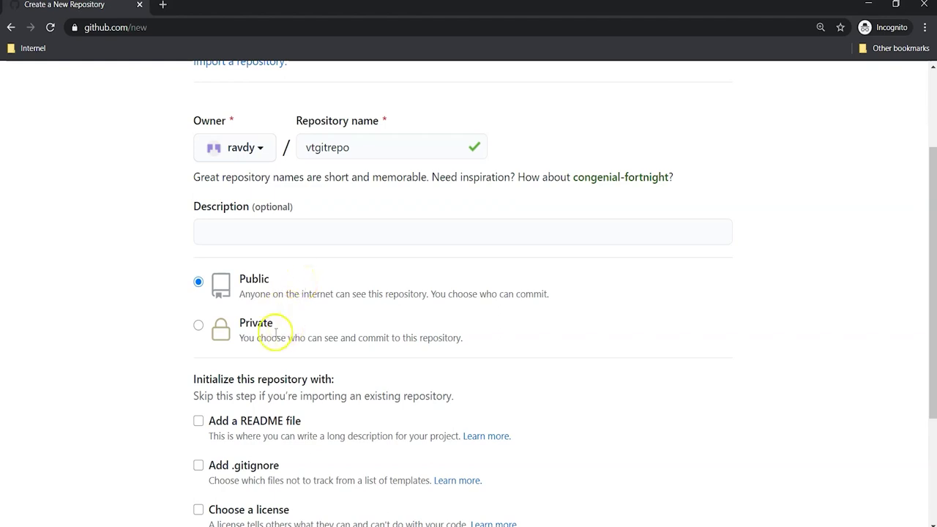
scroll(329, 285, "down", 2)
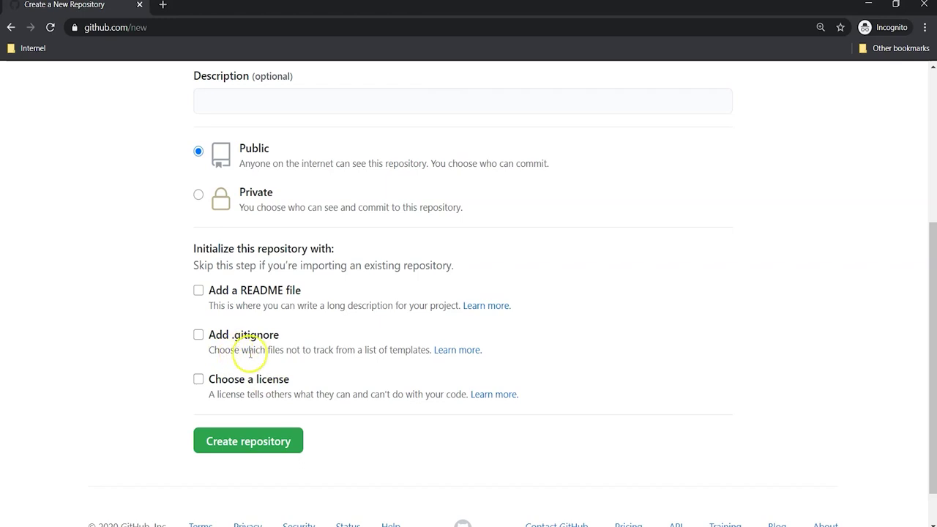
Step: Create the public vtgitrepo repository with 'Add a README file' checked
left_click_drag(208, 290, 304, 287)
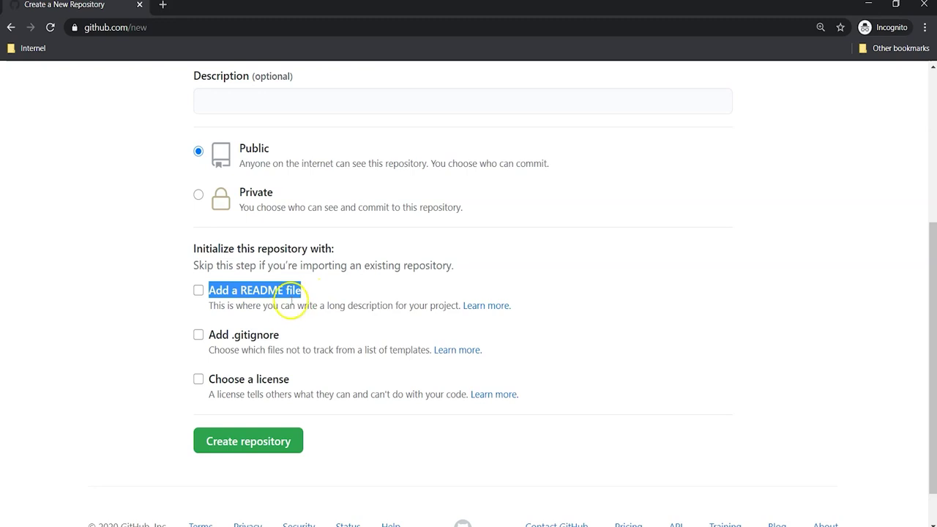
scroll(320, 301, "up", 1)
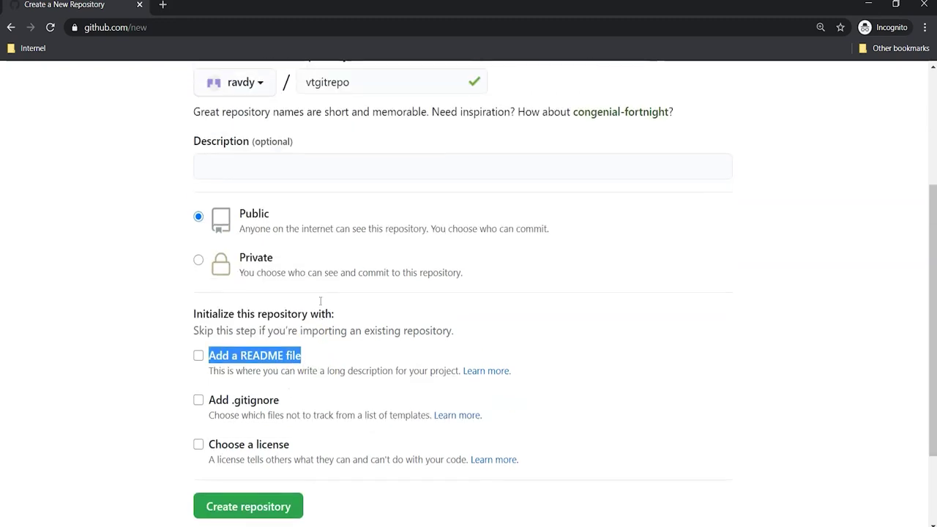
scroll(320, 301, "up", 1)
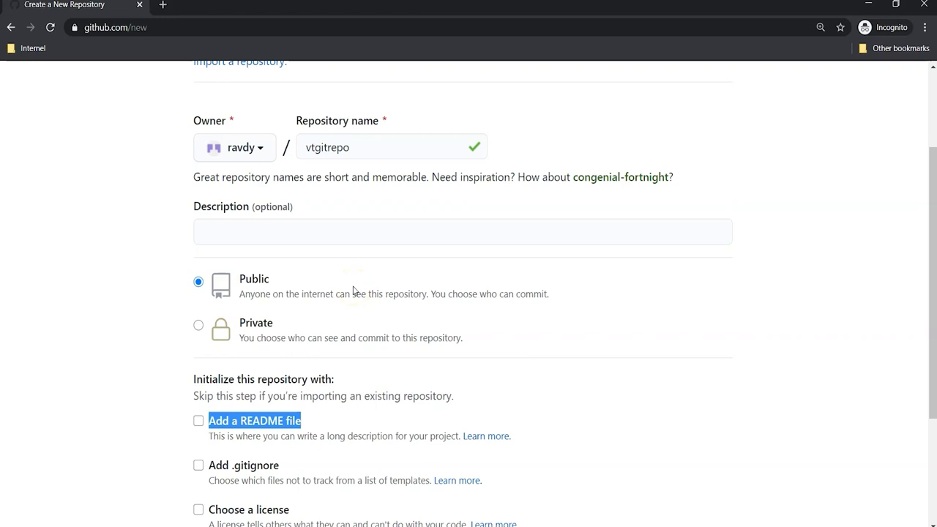
scroll(355, 290, "down", 1)
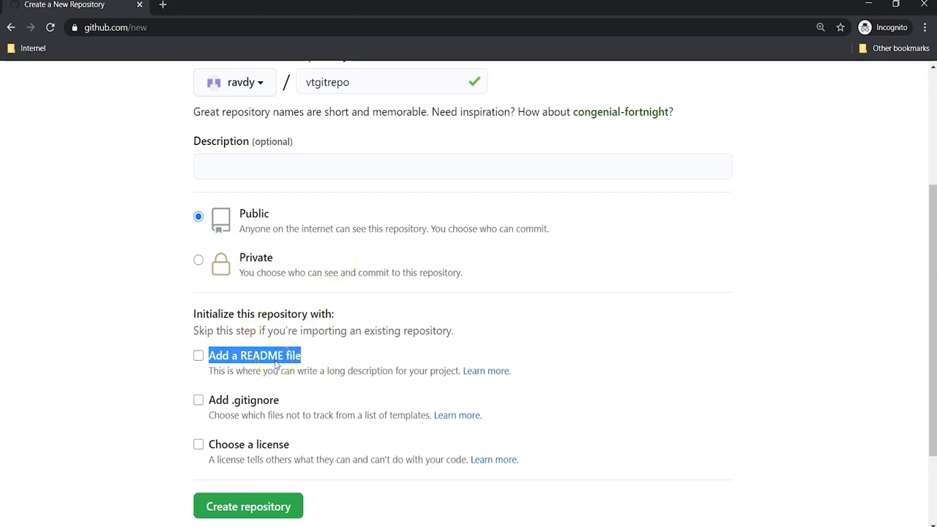
left_click(240, 358)
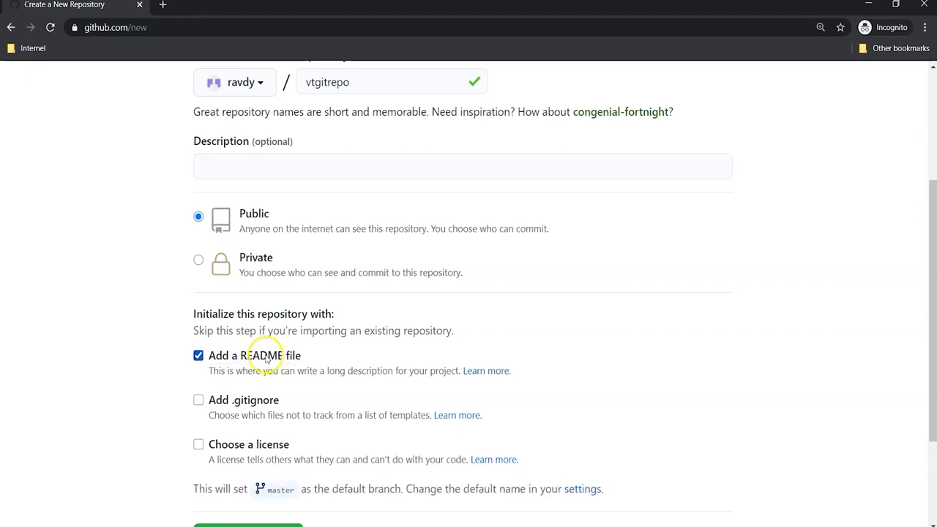
scroll(276, 366, "down", 1)
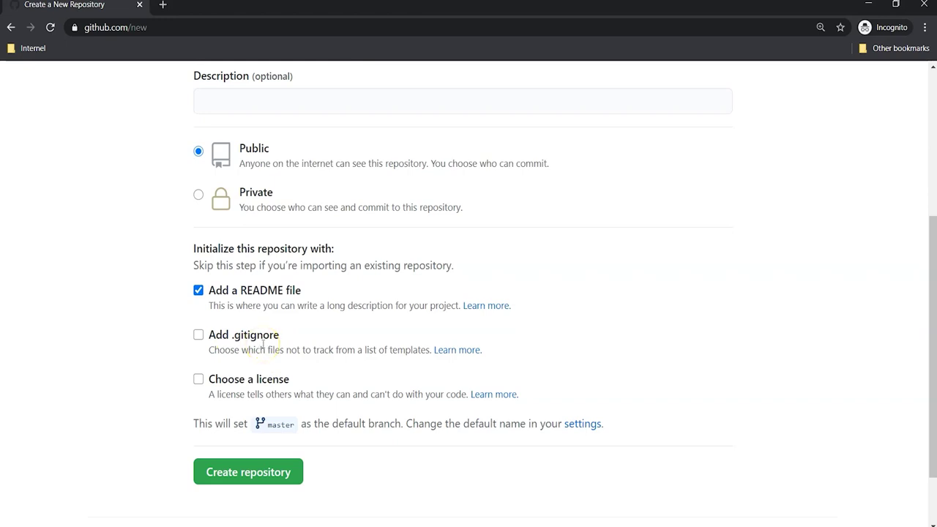
left_click(263, 486)
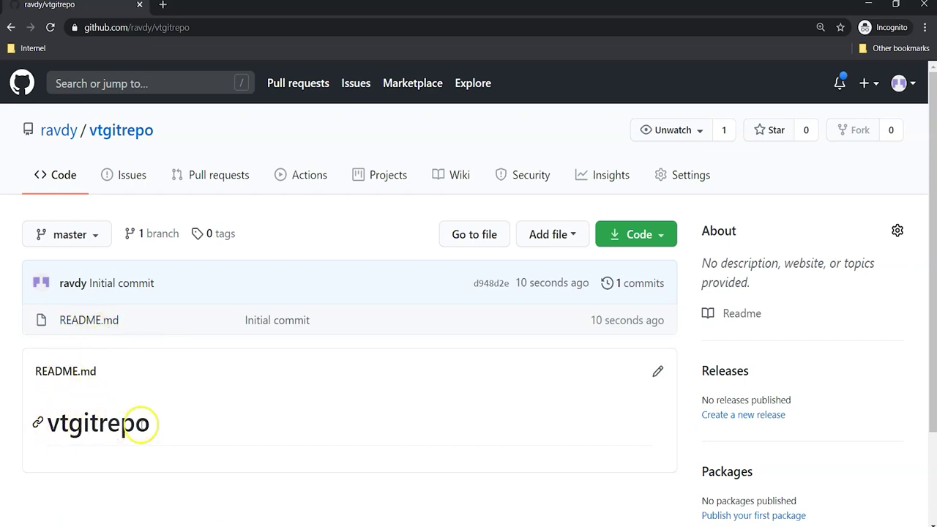
Step: Check the vtgitrepo branch list to confirm master is the only branch
left_click_drag(44, 423, 175, 424)
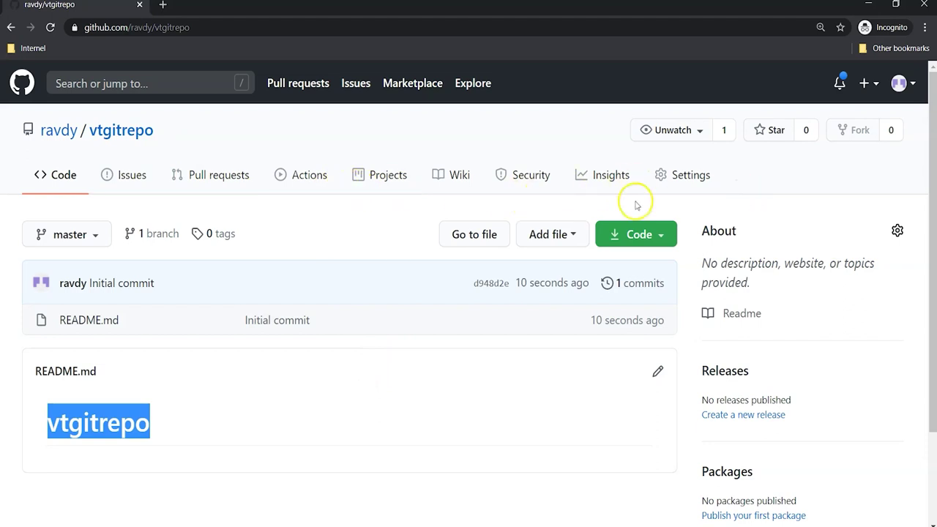
left_click(70, 235)
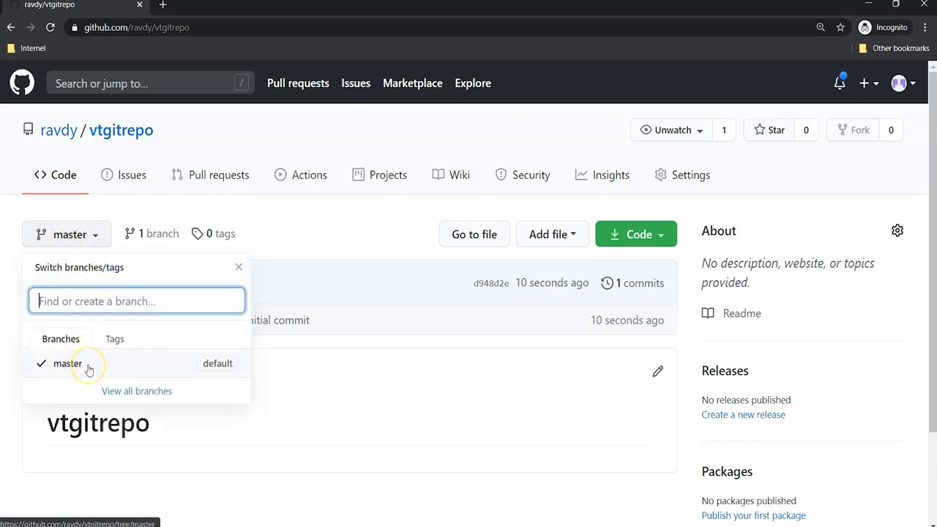
left_click(61, 337)
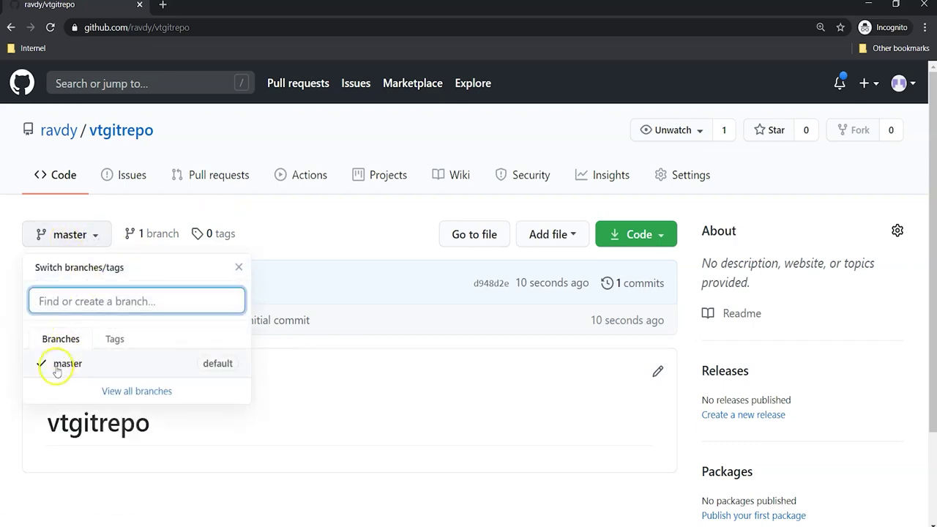
left_click(294, 233)
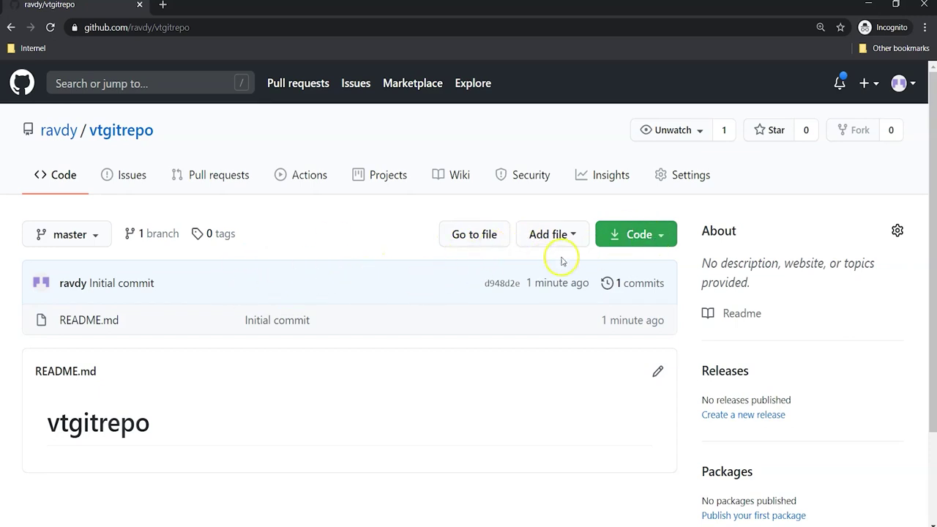
Step: Compare the SSH and HTTPS clone URLs, then copy the HTTPS vtgitrepo.git address
left_click(664, 235)
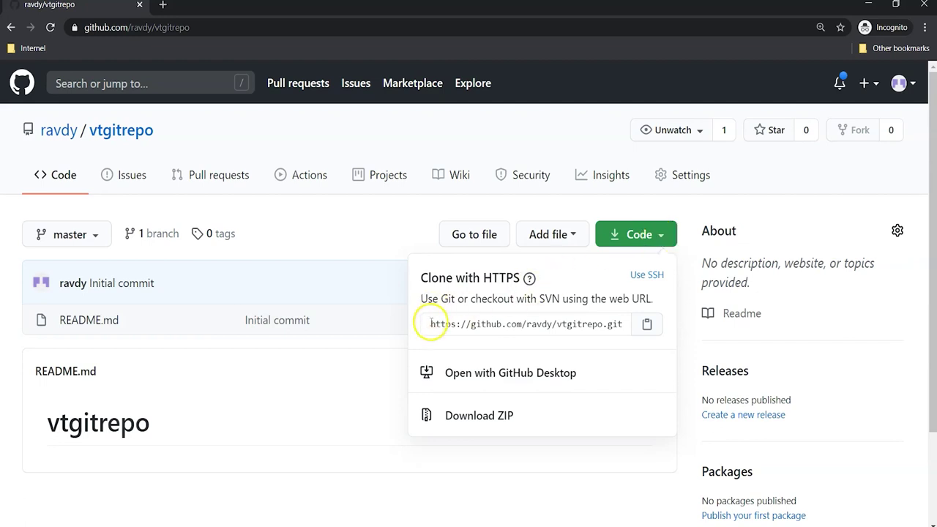
left_click(465, 323)
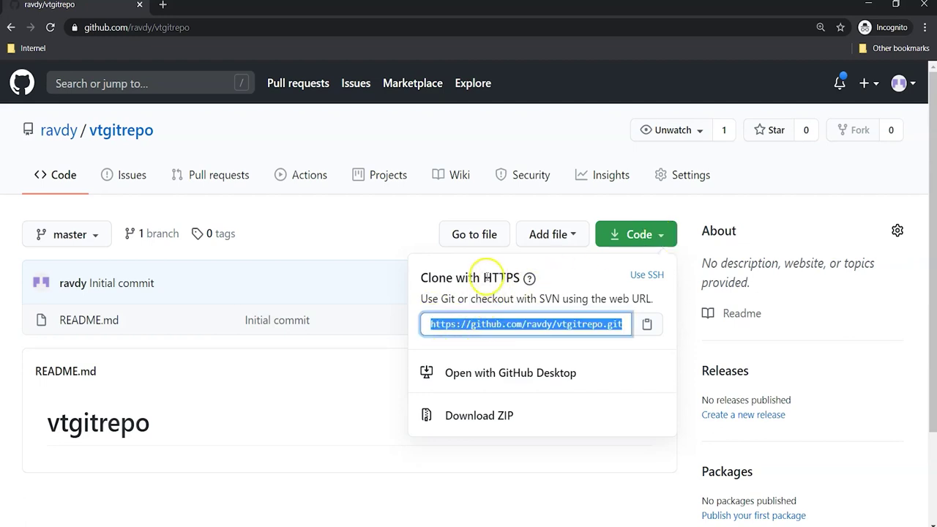
left_click_drag(483, 278, 521, 279)
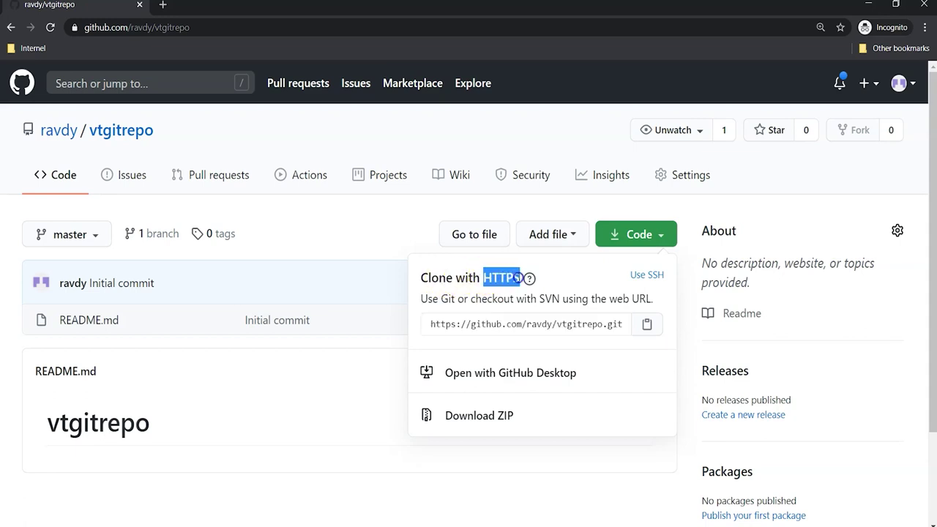
left_click(643, 277)
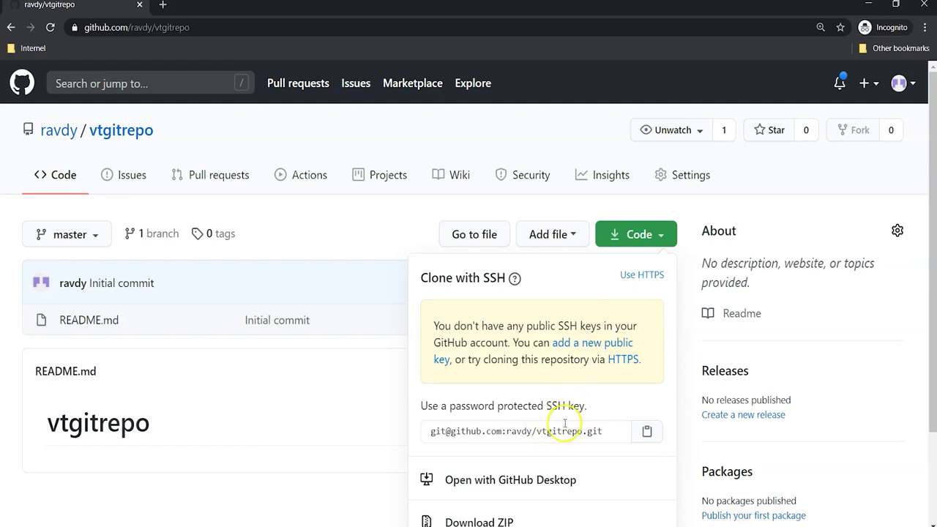
double_click(641, 277)
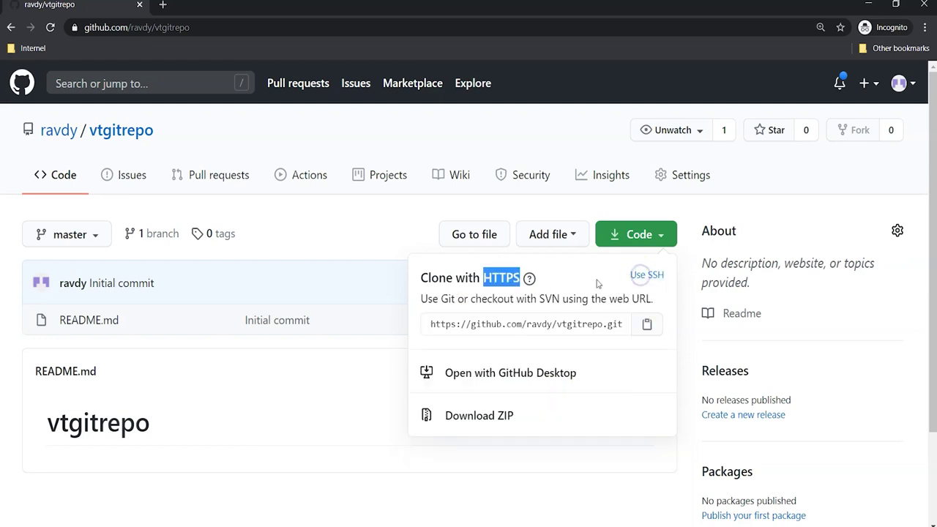
left_click(643, 324)
left_click(638, 324)
left_click(647, 324)
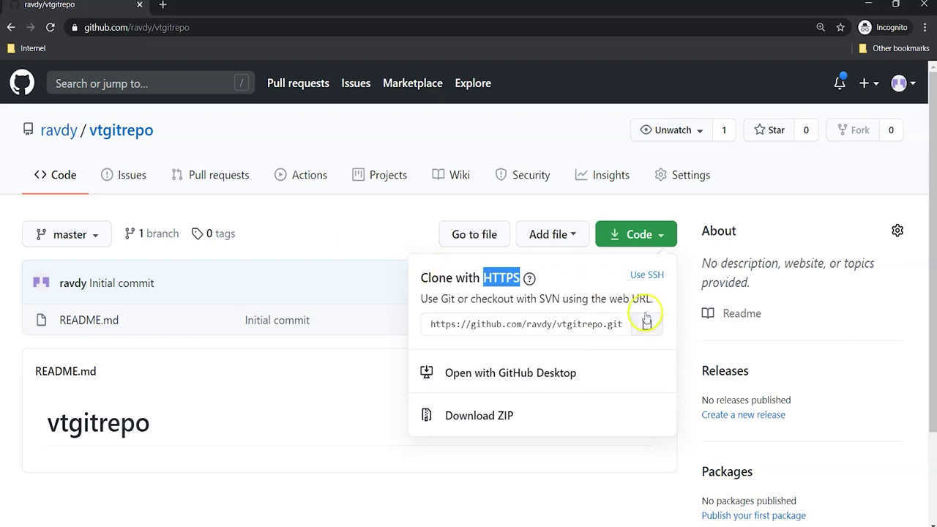
Step: Close the clone options and view the repository's Issues and Pull requests pages
left_click(330, 234)
left_click(128, 178)
left_click(220, 178)
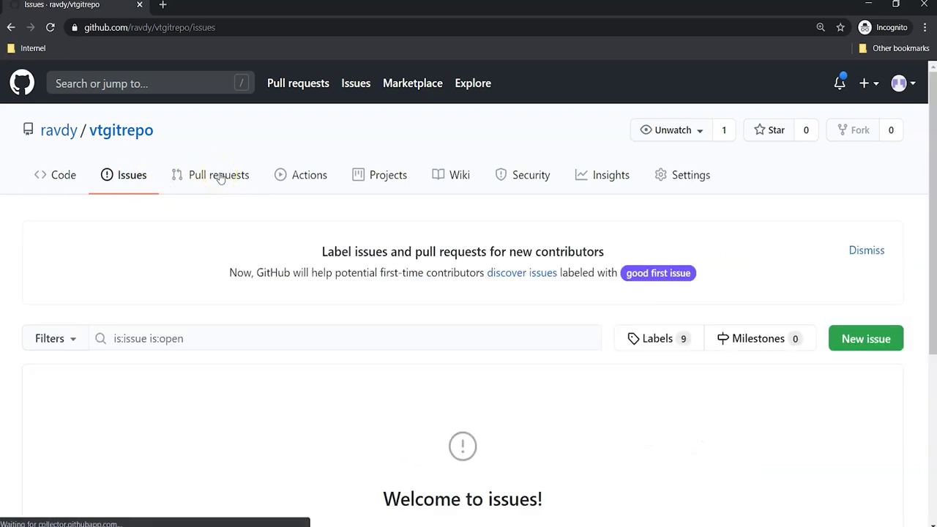
left_click(219, 177)
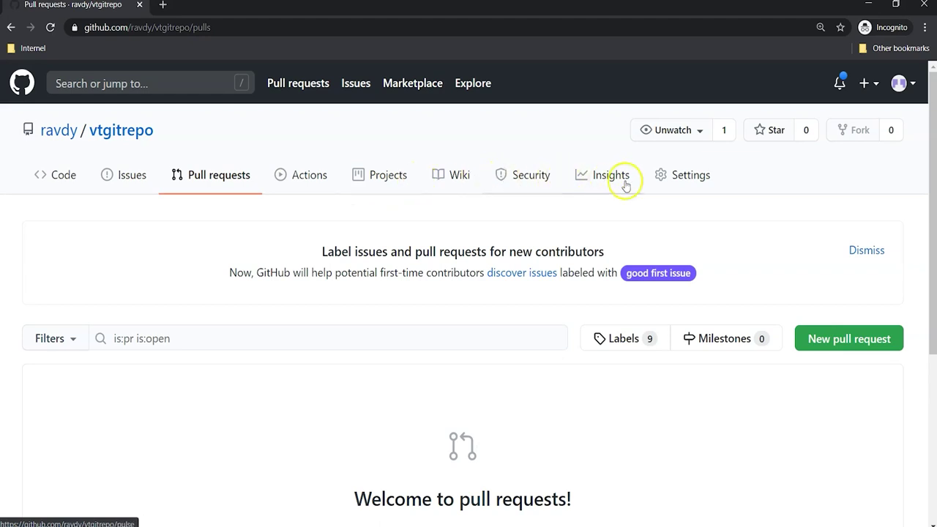
Step: Look through the repository's Settings page, then go back to the Code page
left_click(679, 182)
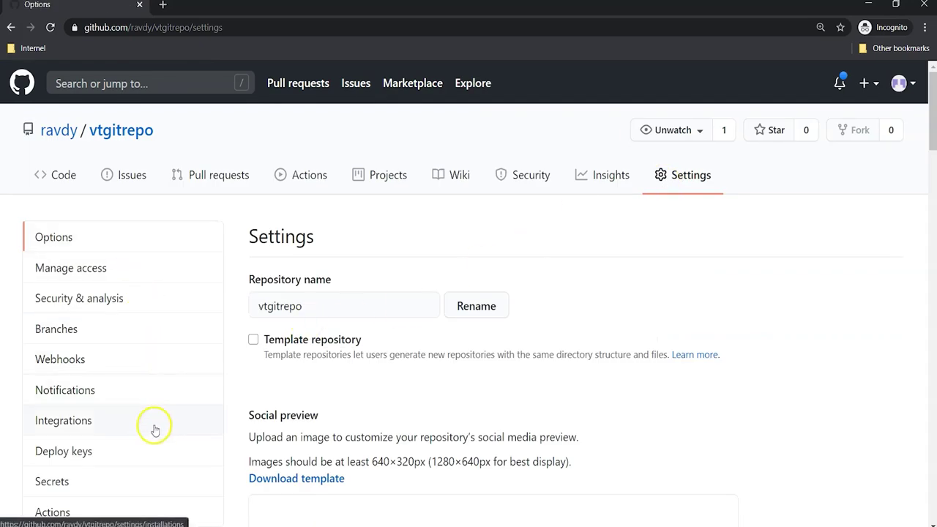
scroll(151, 517, "down", 2)
scroll(151, 476, "up", 2)
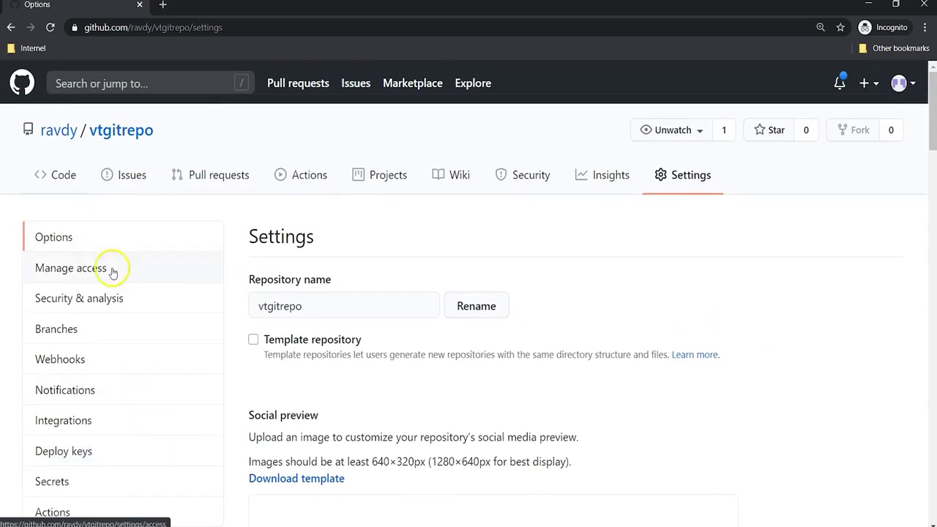
scroll(183, 286, "down", 1)
scroll(182, 286, "up", 1)
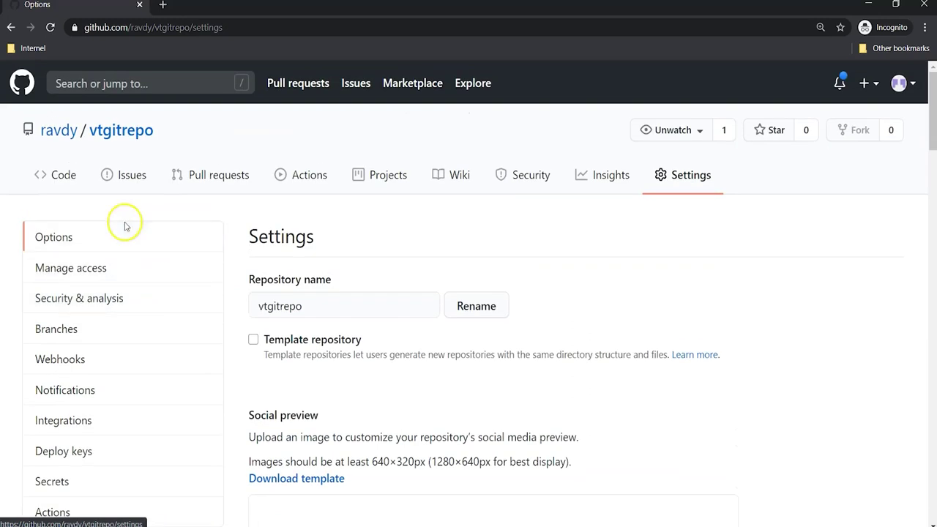
left_click(72, 180)
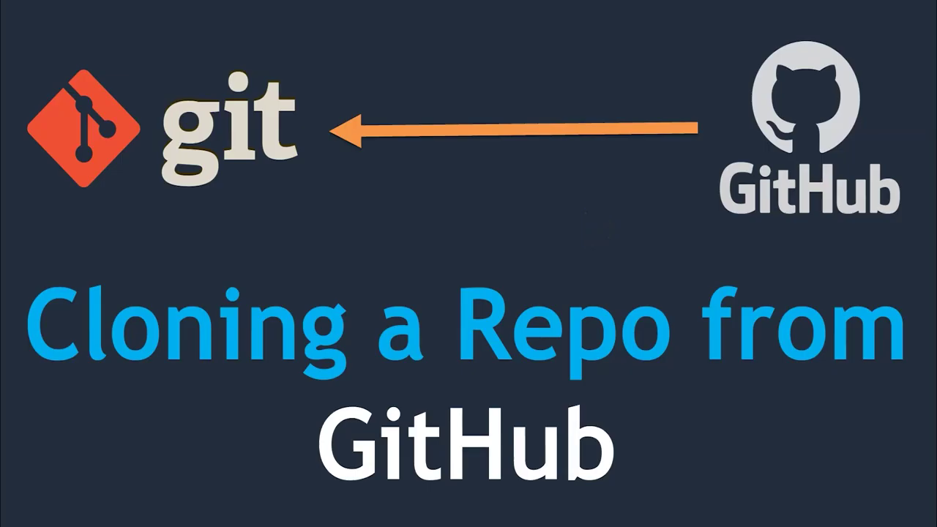
Step: Advance to the git workflow diagram slide, then switch to the C:\Projects Explorer window
left_click(588, 222)
left_click(577, 91)
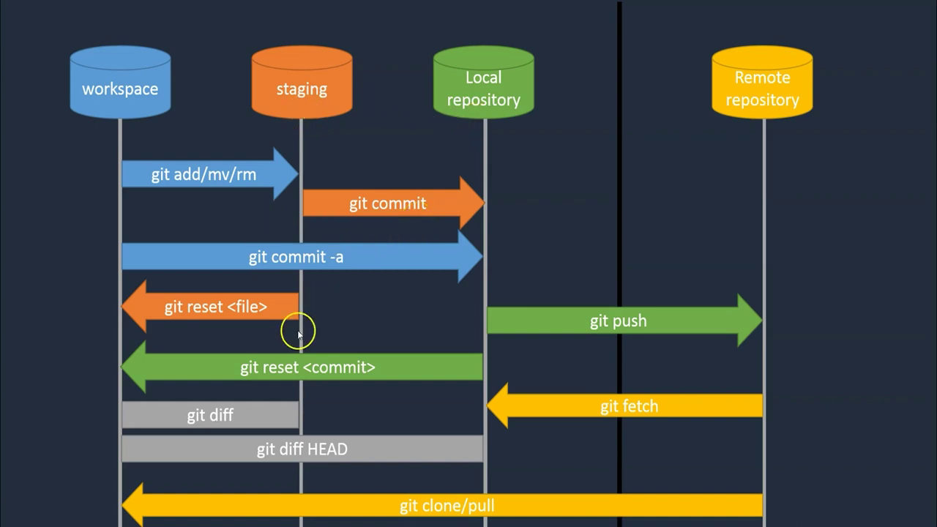
key("alt+Tab")
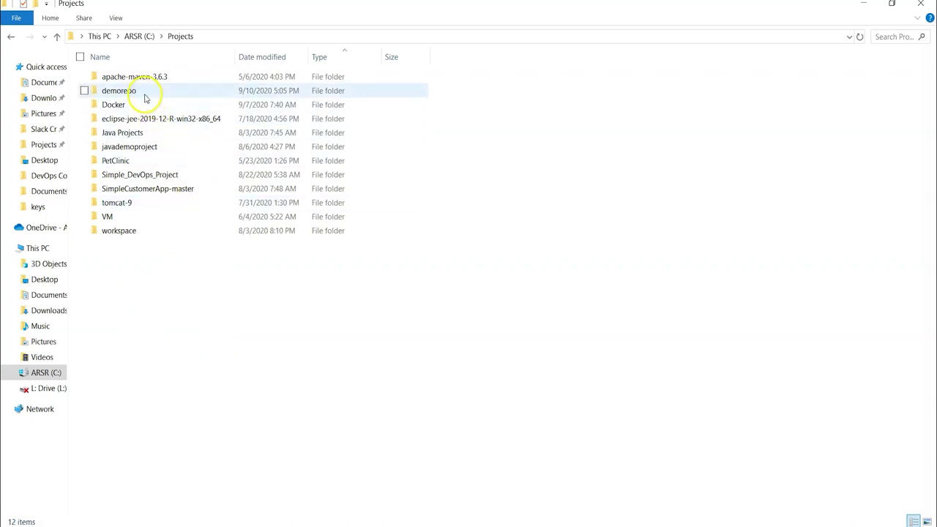
Step: Open the demorepo folder in C:\Projects to show its .git folder and files
double_click(145, 93)
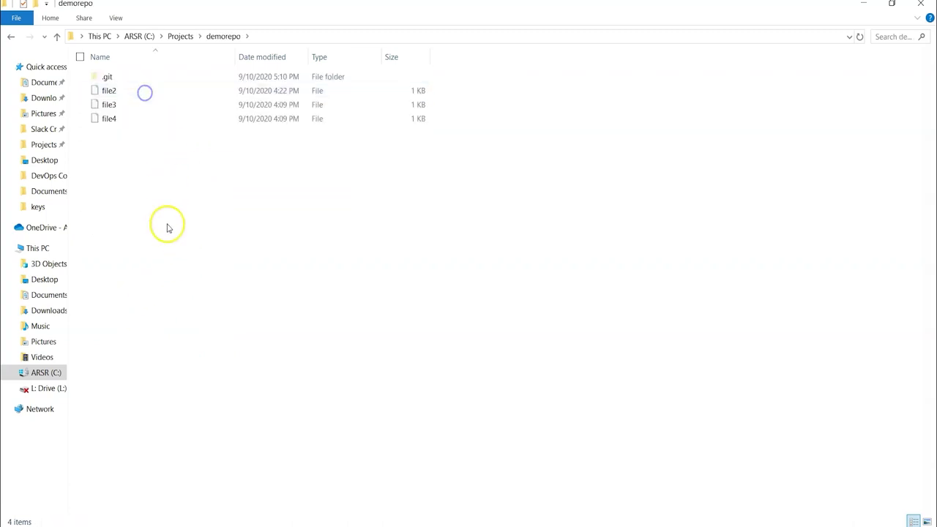
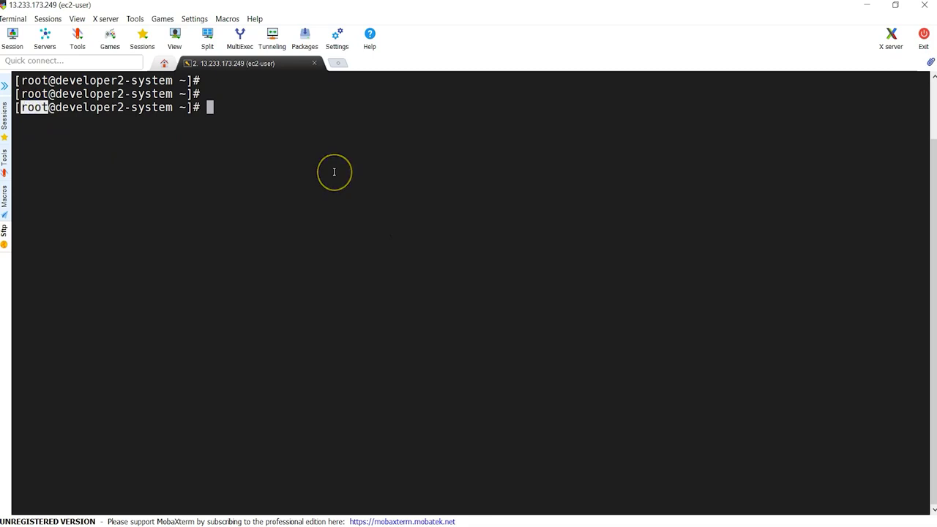
Step: Run pwd to confirm the root shell on developer2-system is in /root
key("Return")
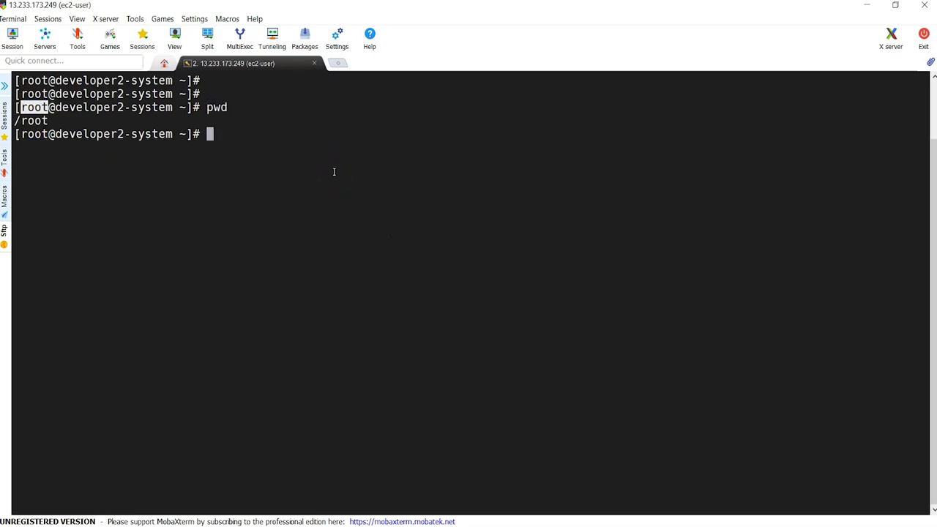
left_click(315, 171)
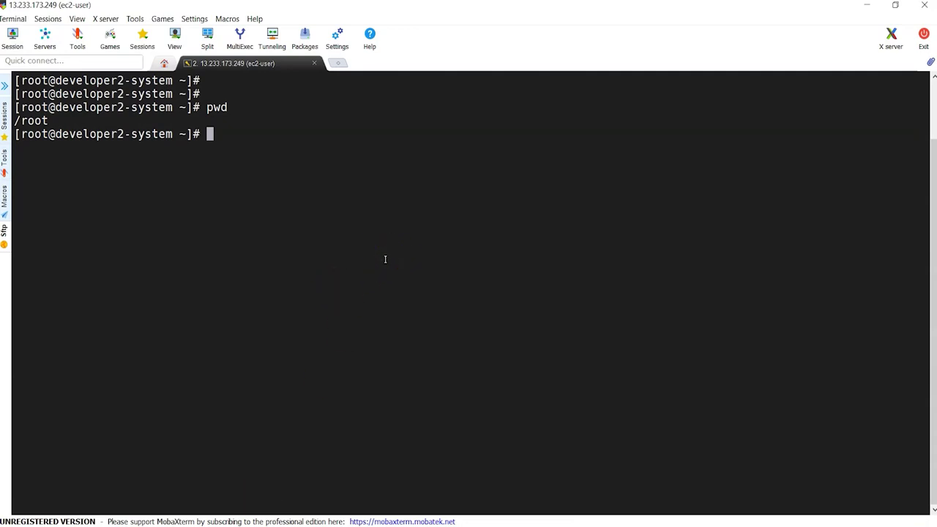
Step: Search Google for 'connecting to github with ssh' in a new Chrome tab
key("alt+Tab")
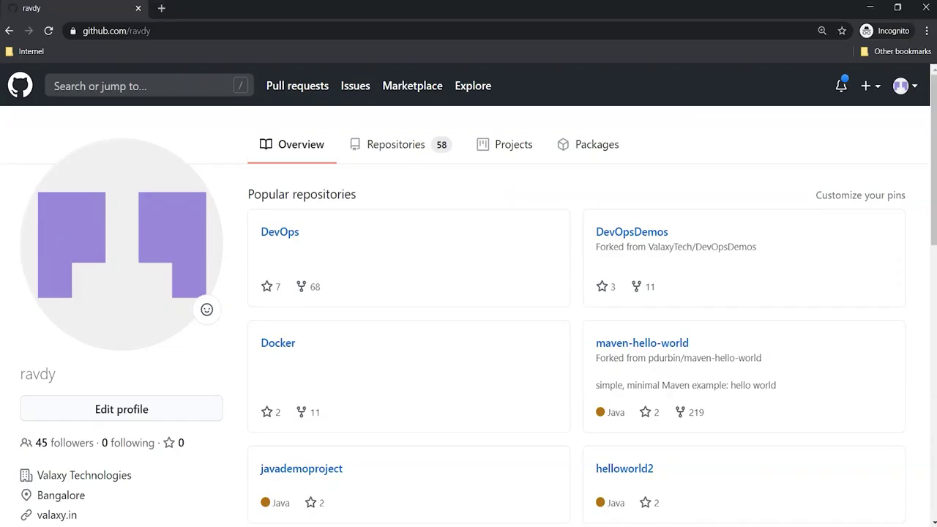
left_click(161, 10)
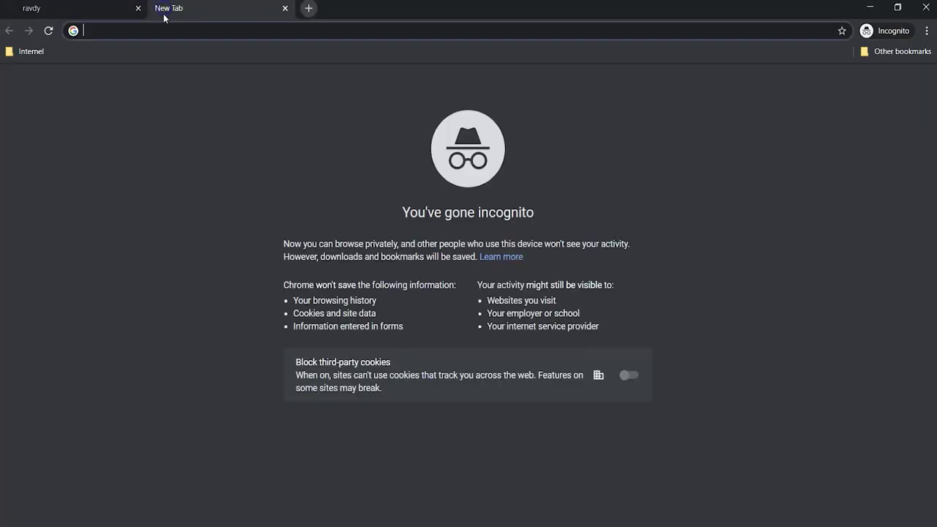
type("con")
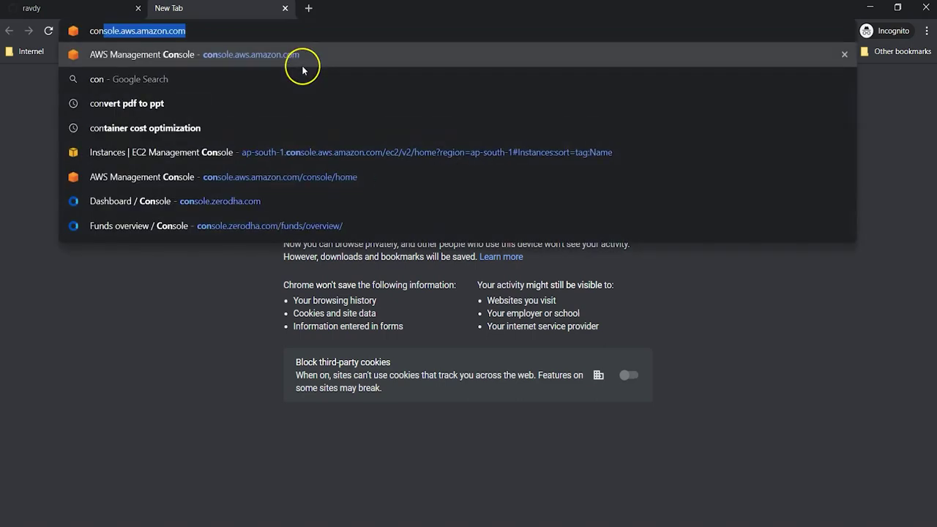
type("necting to g")
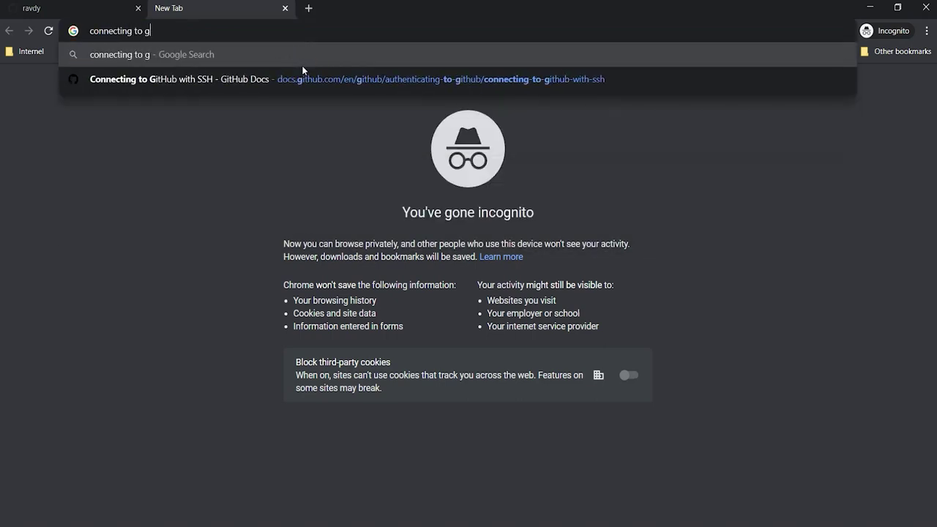
type("ithub wi")
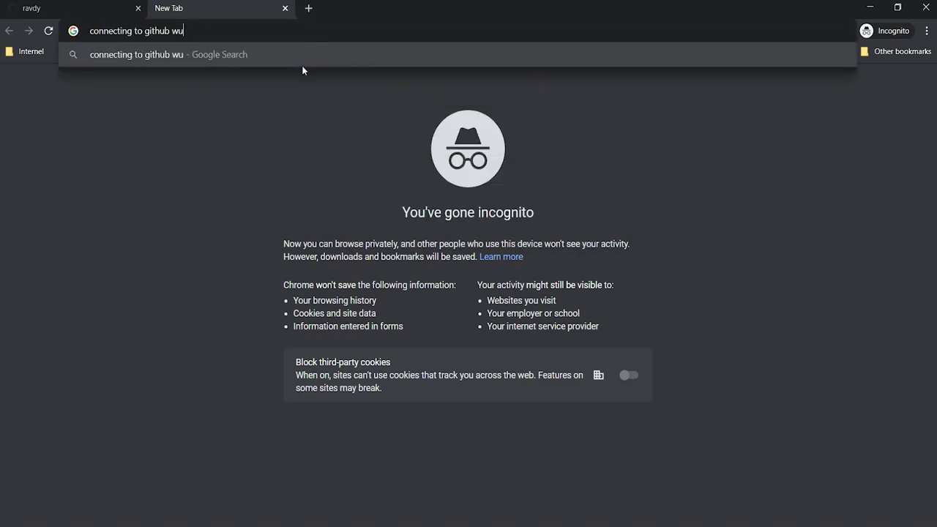
key("BackSpace")
key("BackSpace")
type("with ssh")
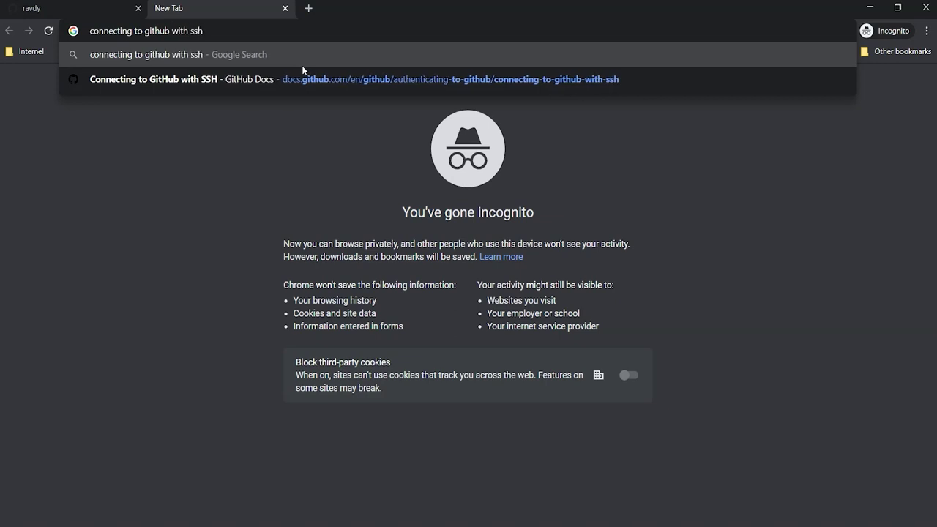
key("Return")
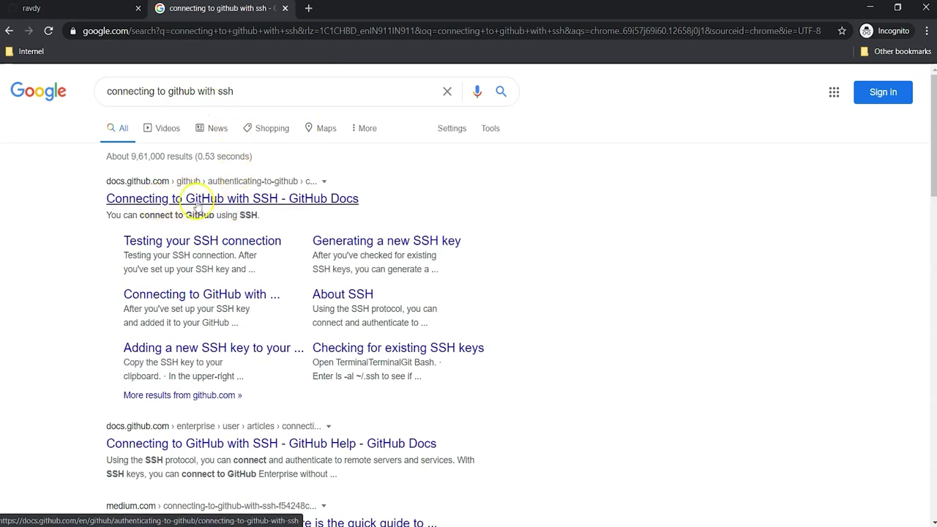
Step: Open the GitHub Docs 'Connecting to GitHub with SSH' page and its 'Generating a new SSH key' article
left_click(229, 200)
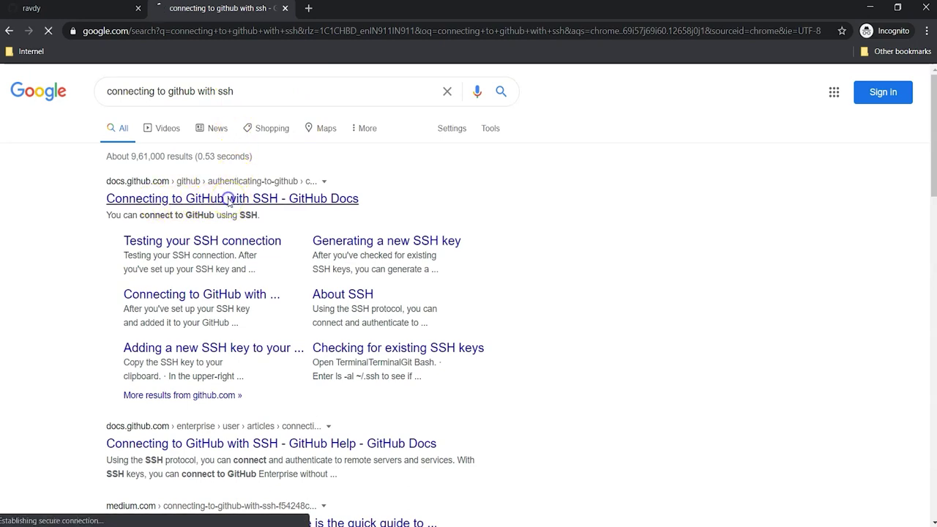
scroll(429, 156, "down", 3)
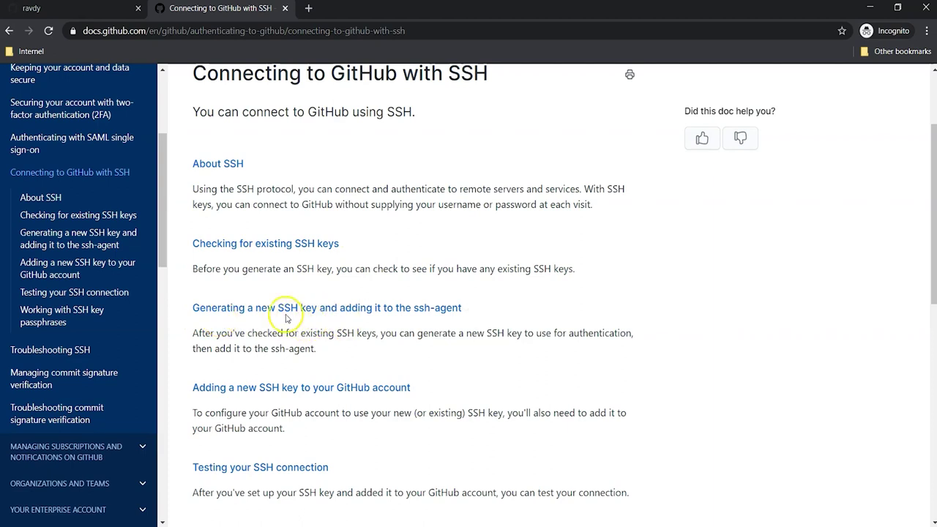
middle_click(288, 308)
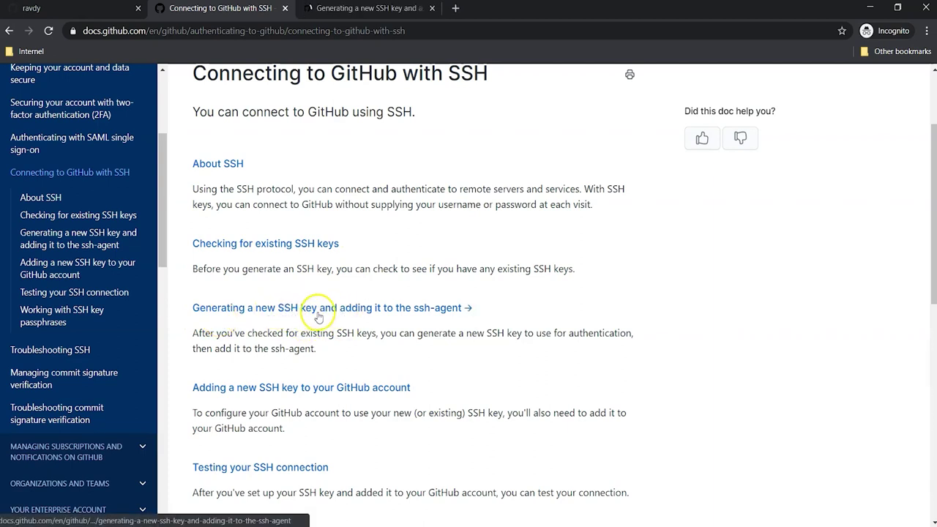
left_click(358, 10)
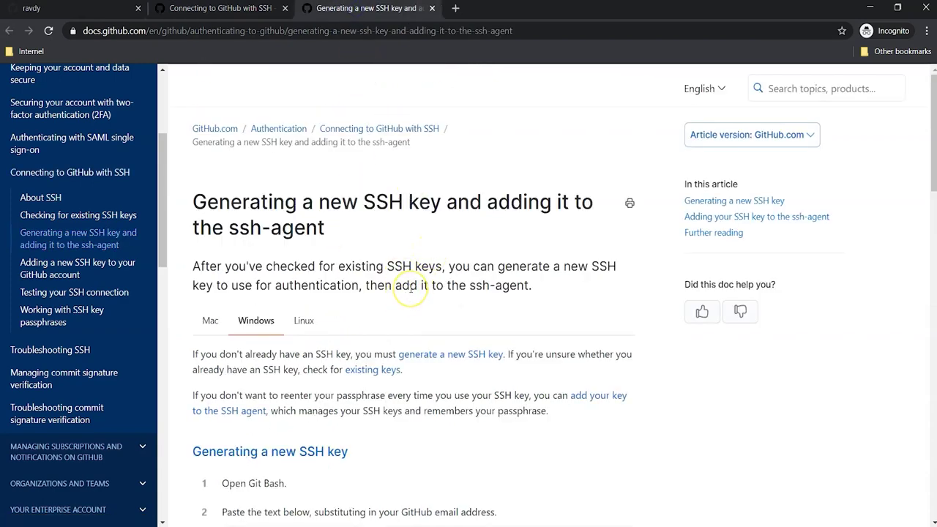
scroll(410, 288, "down", 3)
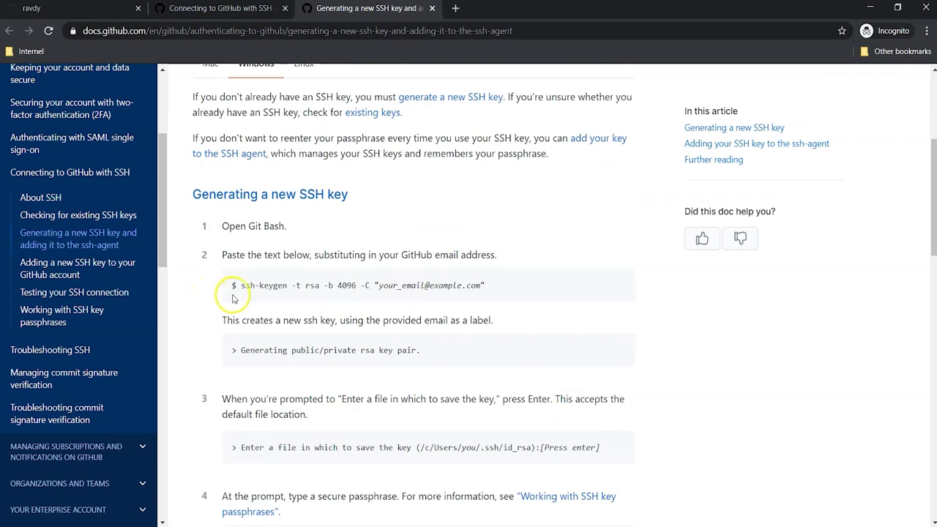
Step: Zoom in on the guide and review its ssh-keygen and ssh-add commands
left_click_drag(241, 286, 291, 291)
key("ctrl+plus")
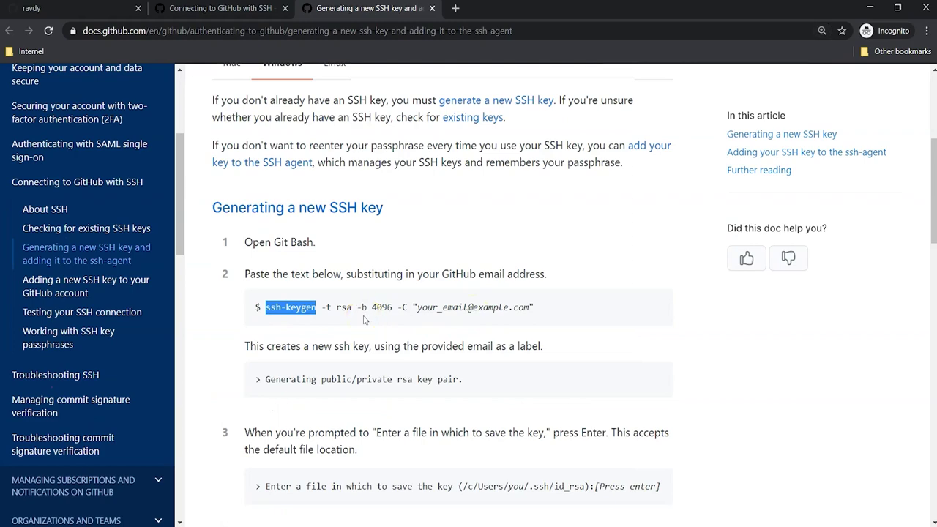
scroll(388, 293, "down", 4)
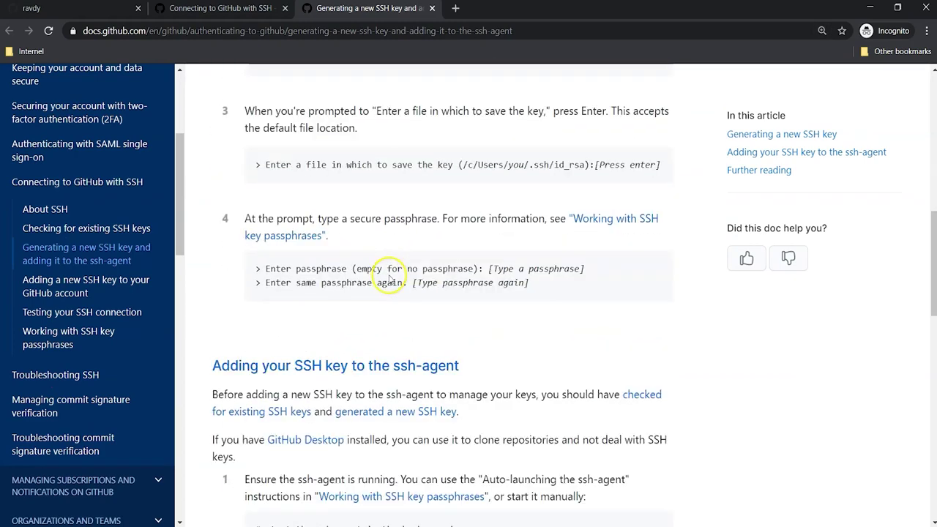
scroll(408, 263, "down", 2)
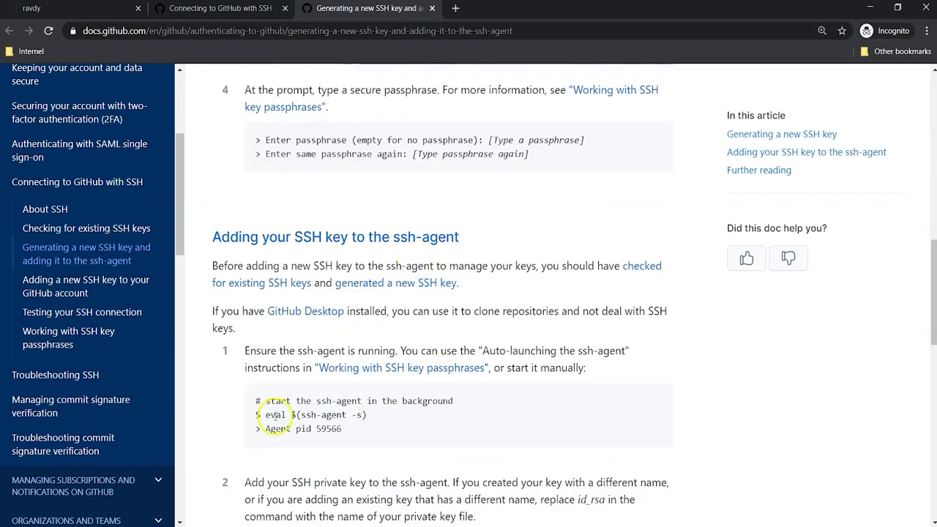
scroll(300, 396, "down", 1)
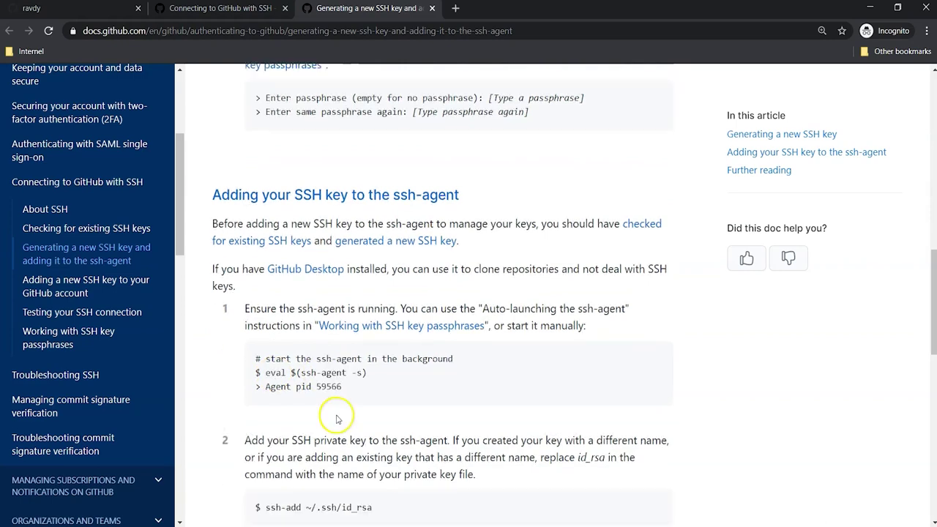
scroll(370, 356, "down", 2)
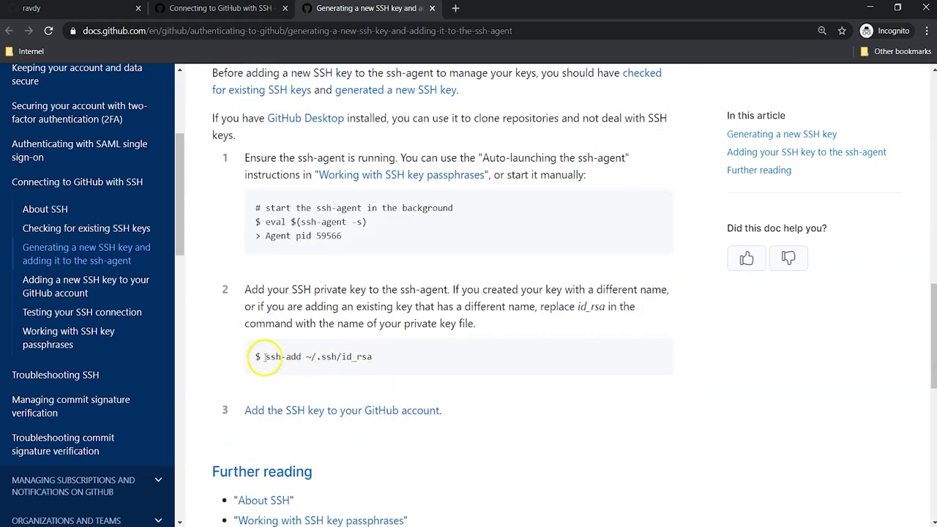
left_click_drag(265, 357, 376, 357)
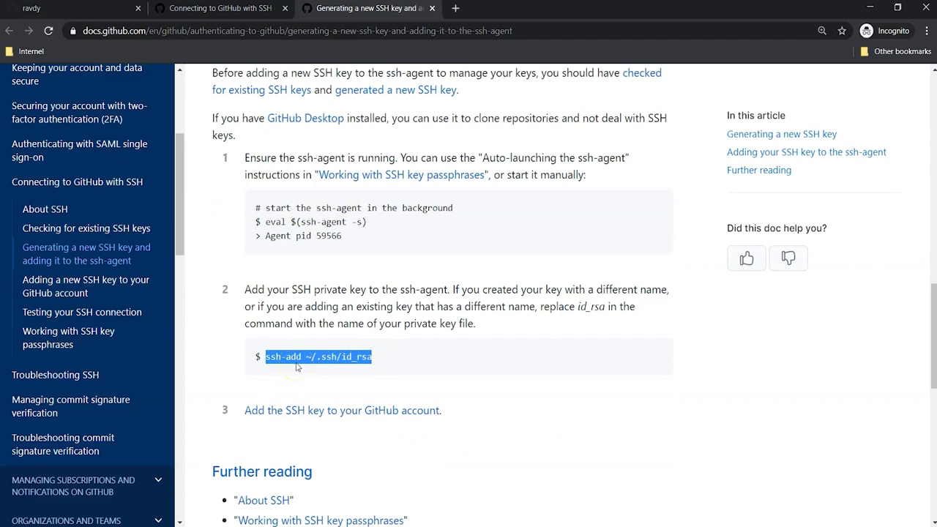
scroll(298, 366, "up", 7)
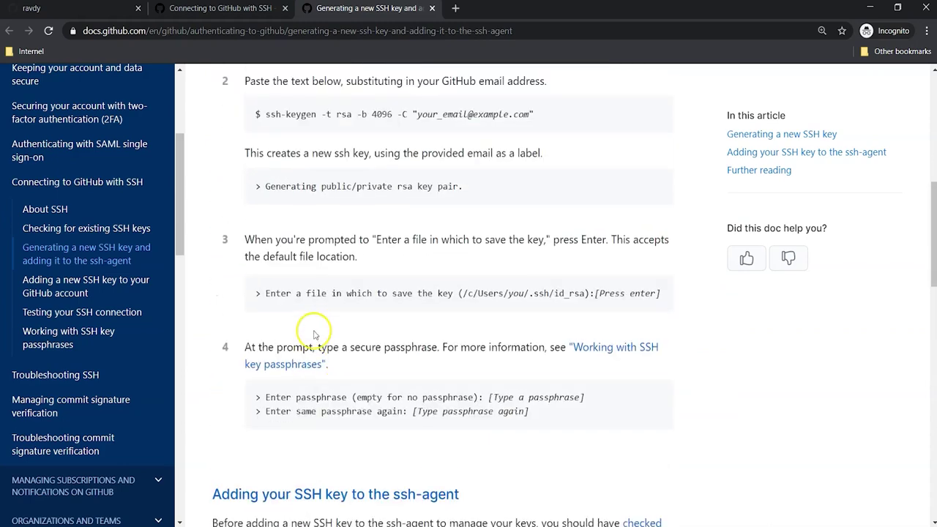
scroll(288, 226, "up", 1)
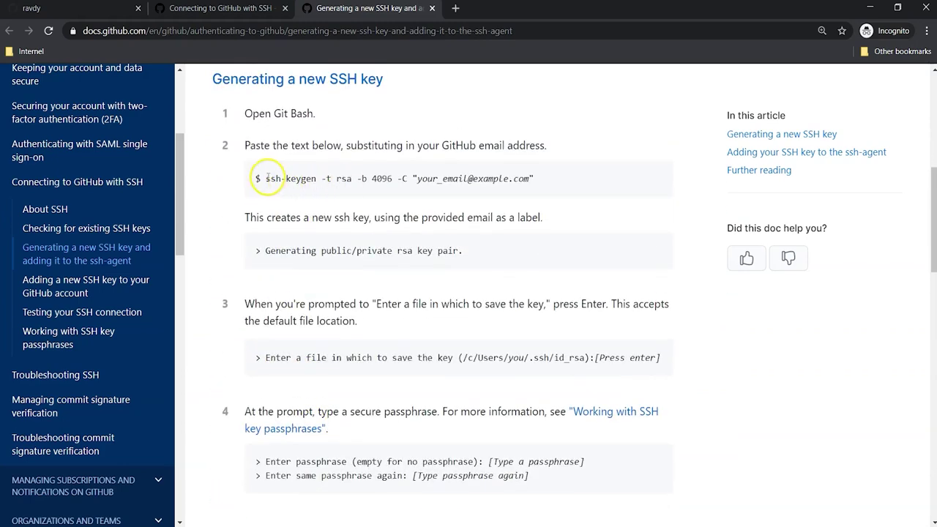
left_click_drag(266, 180, 317, 179)
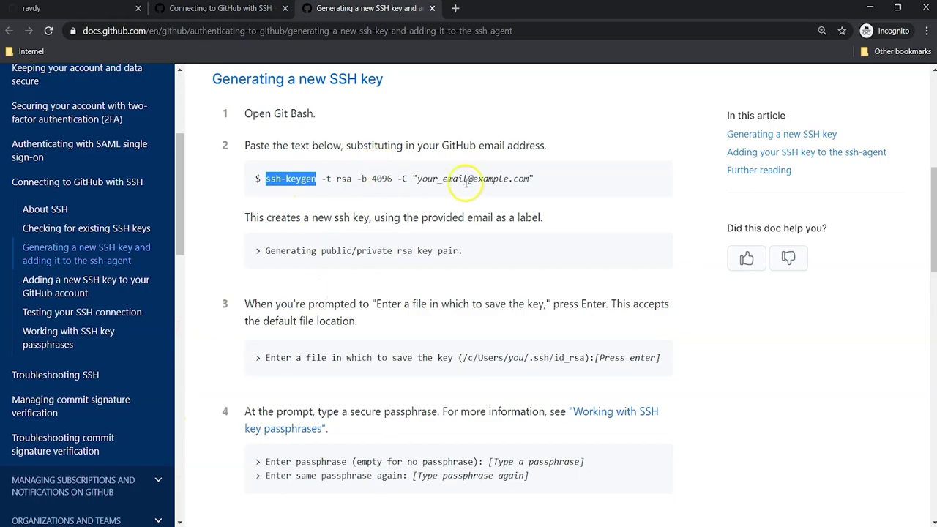
key("alt+Tab")
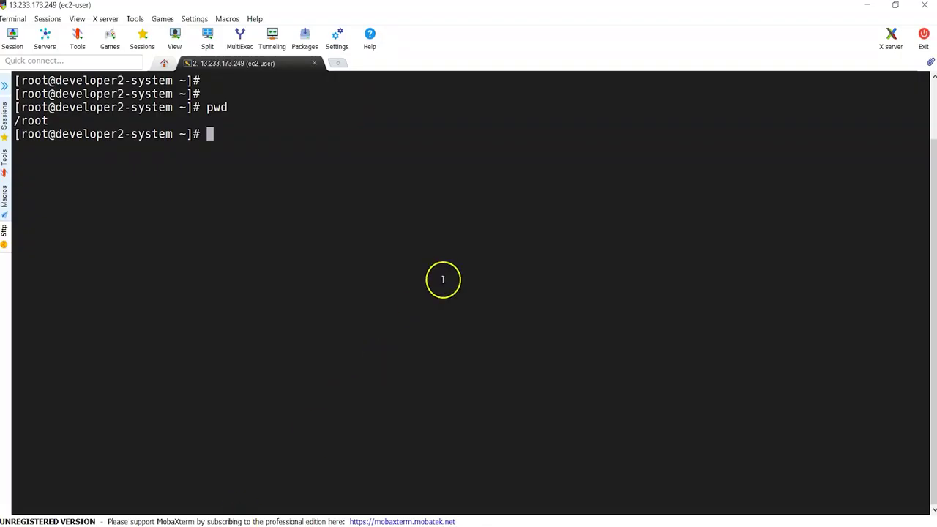
Step: Generate an SSH key pair with ssh-keygen, keeping the default id_rsa location and no passphrase
type("ssh-keygen")
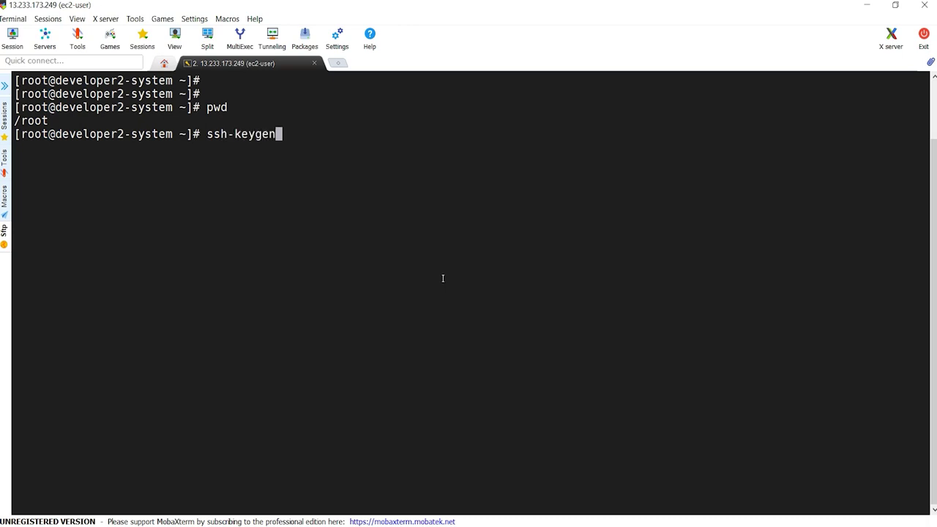
key("Return")
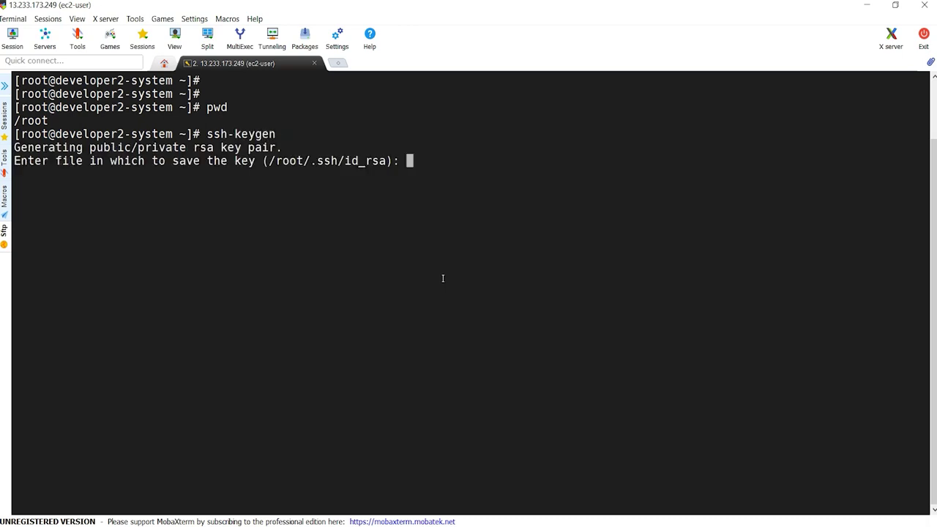
double_click(317, 162)
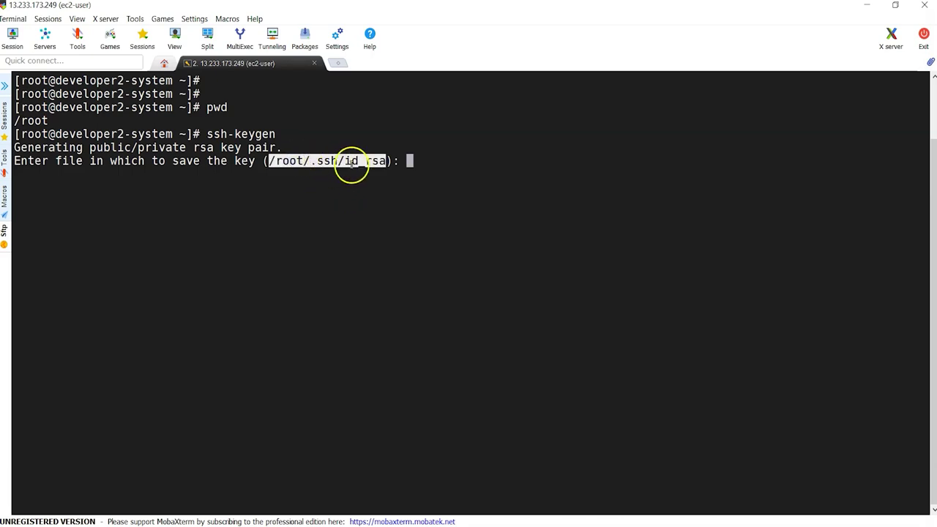
left_click(352, 162)
left_click_drag(346, 161, 381, 161)
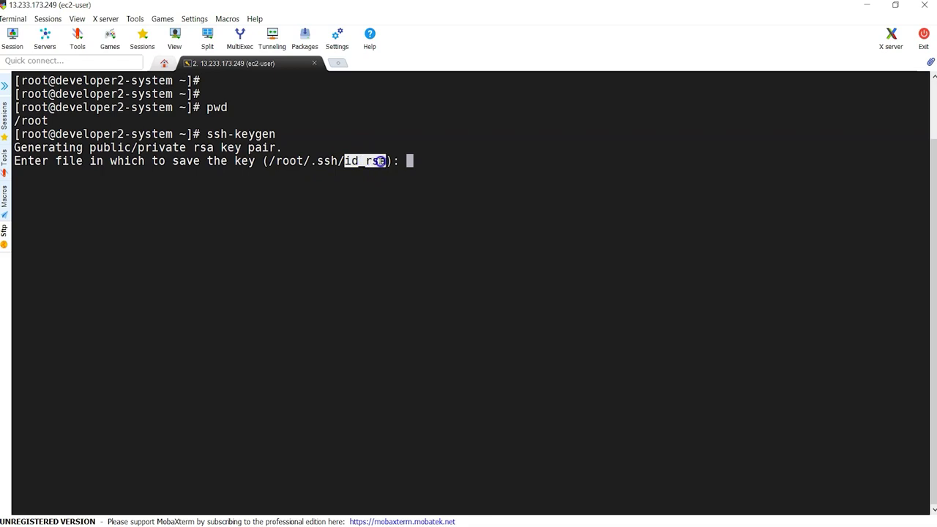
left_click(467, 149)
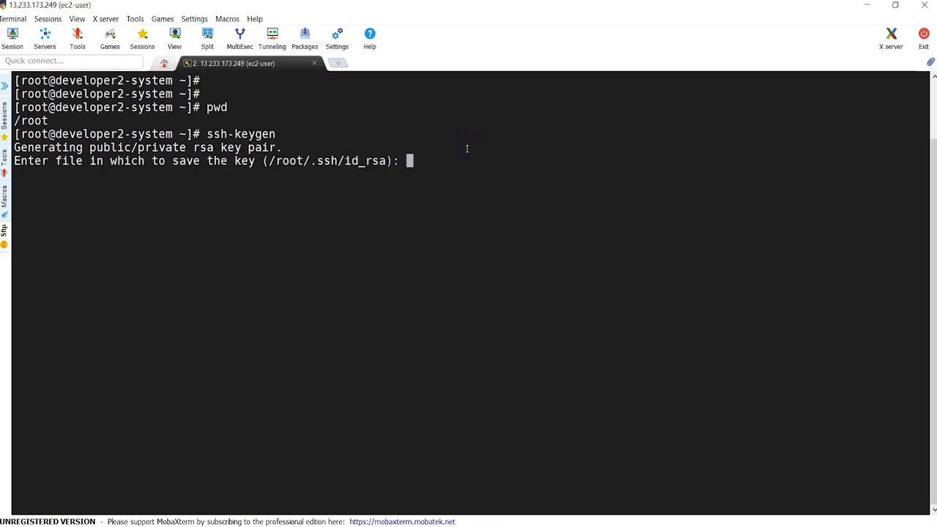
key("Return")
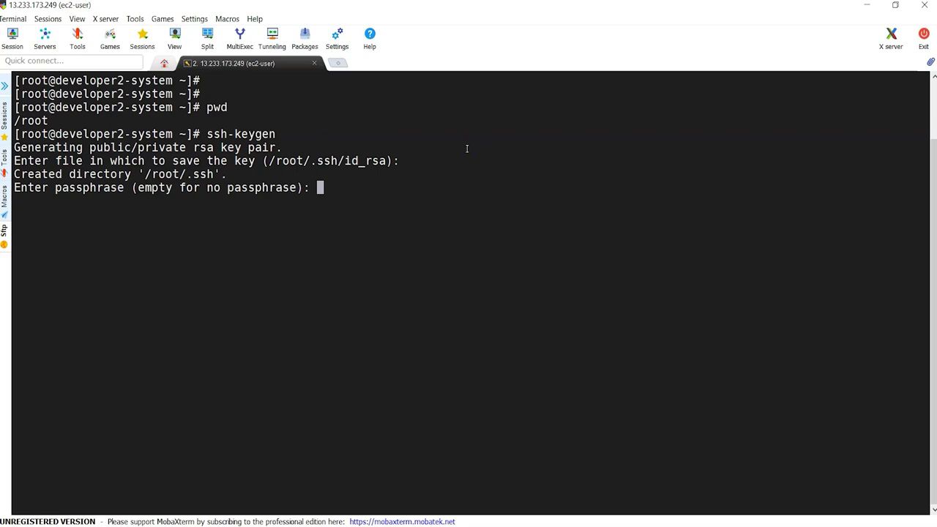
key("Return")
key("Return")
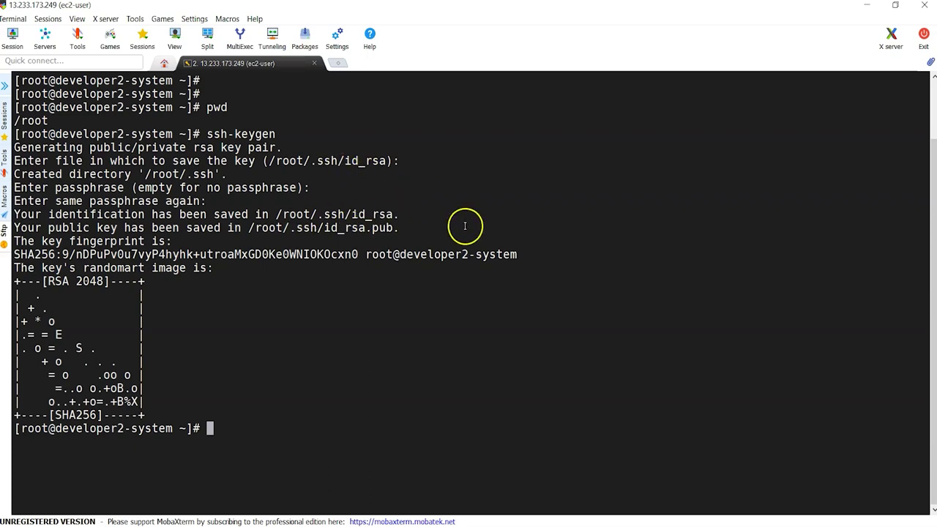
Step: List /root/.ssh and point out the id_rsa and id_rsa.pub key files
type("cd ")
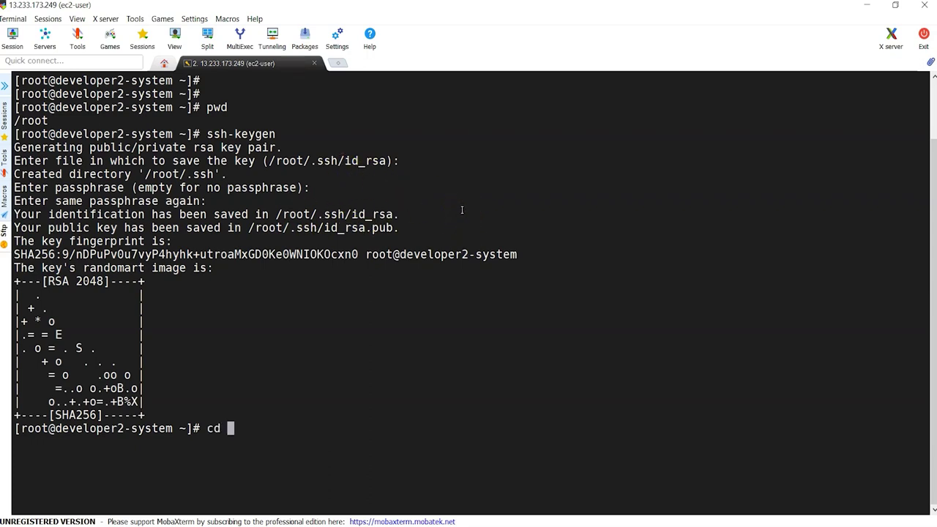
type("/root/.ssh")
key("Return")
type("ls")
key("Return")
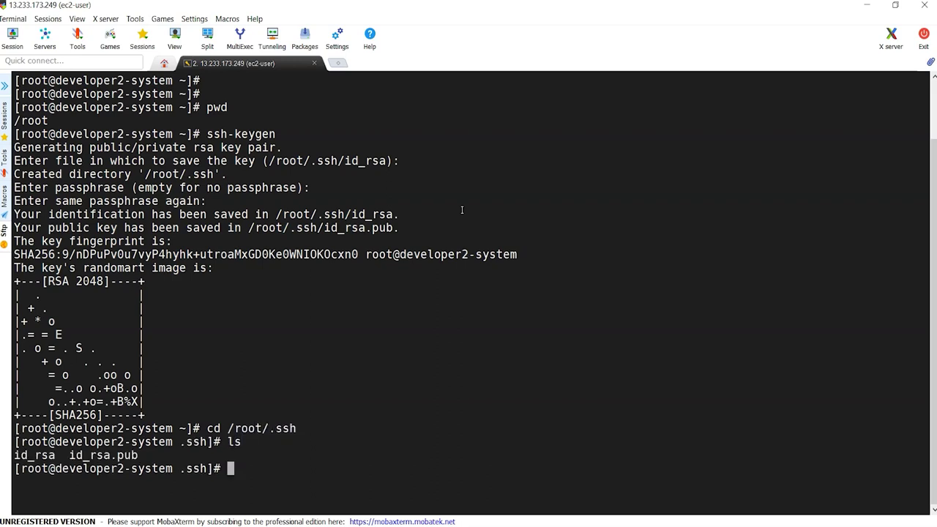
double_click(25, 455)
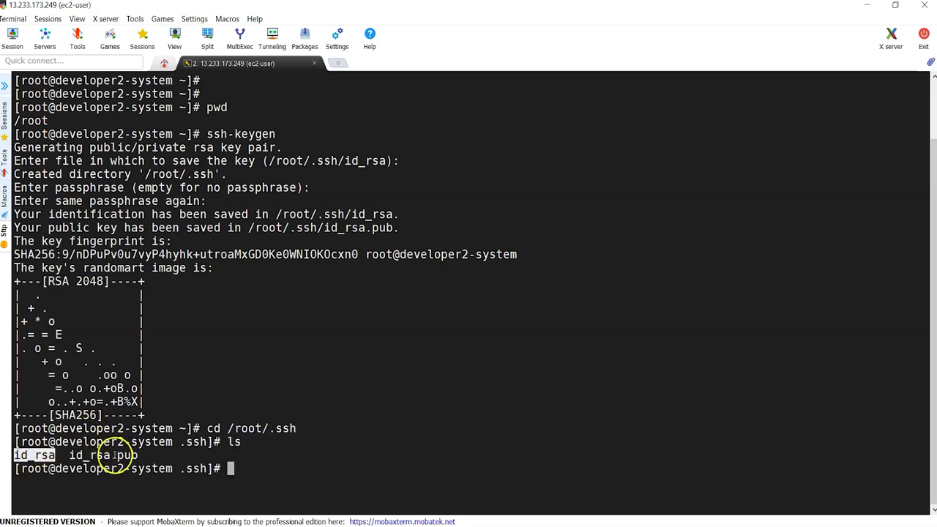
double_click(114, 454)
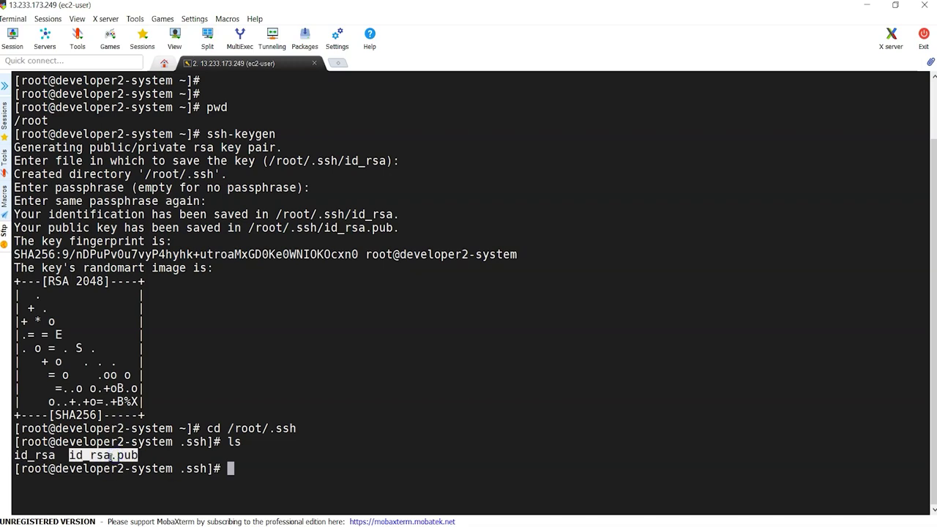
left_click(114, 457)
left_click(118, 454)
Step: Start the ssh-agent on the server by running eval $(ssh-agent -s) copied from the docs
key("alt+Tab")
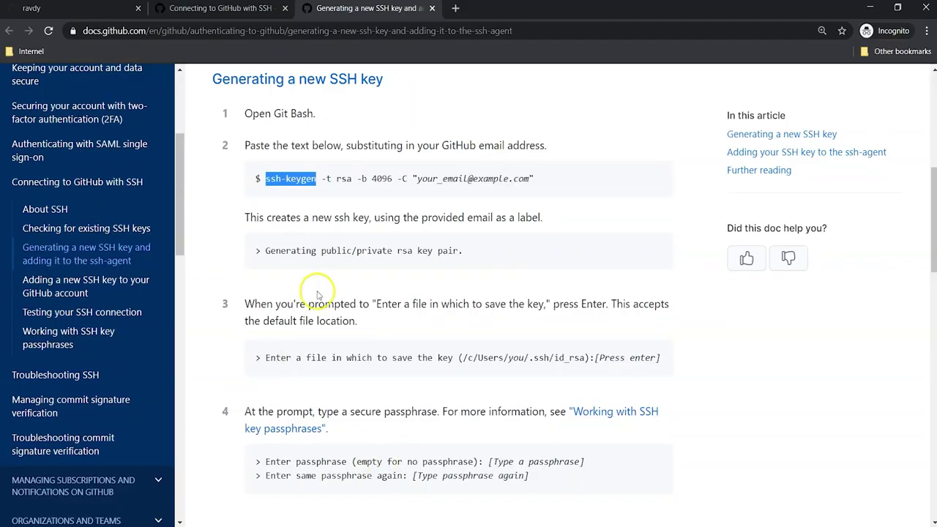
scroll(319, 291, "down", 3)
scroll(320, 292, "down", 4)
triple_click(275, 222)
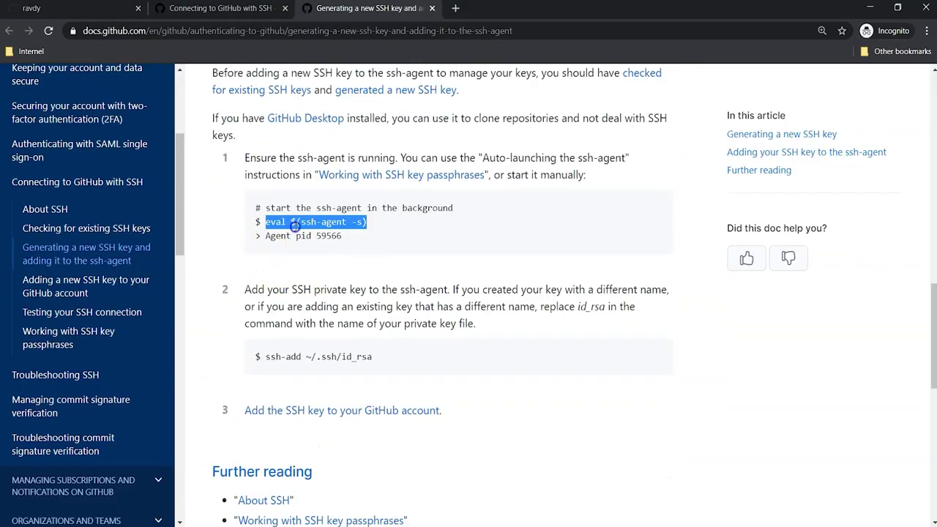
left_click(274, 222)
triple_click(275, 221)
key("ctrl+c")
key("alt+Tab")
left_click(429, 341)
right_click(433, 343)
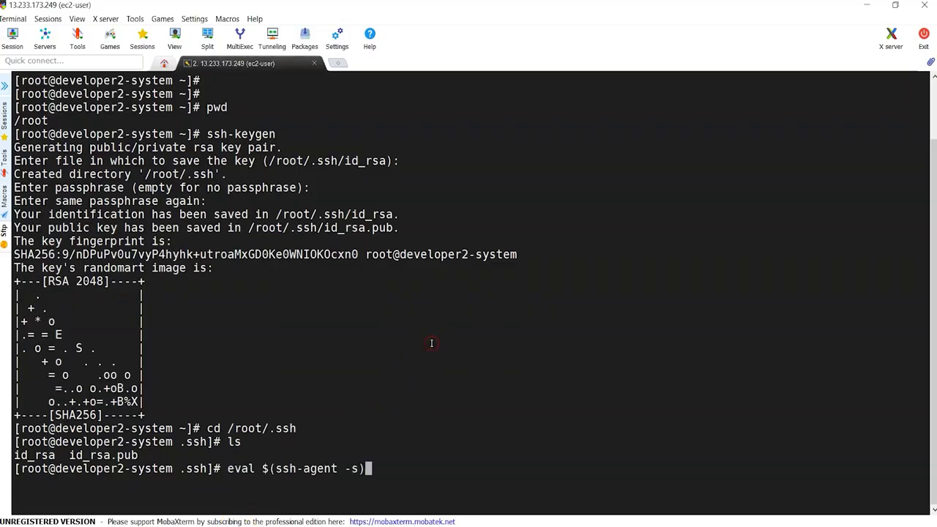
key("Return")
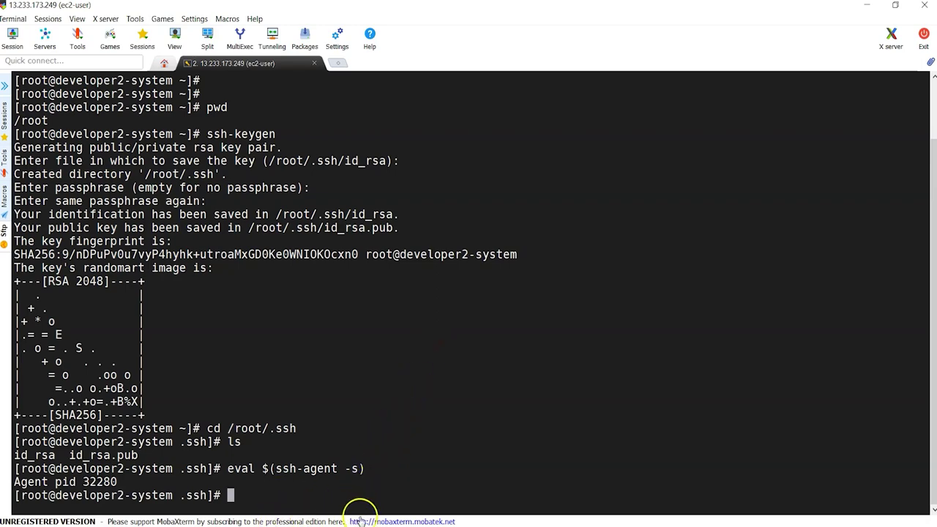
Step: Add the /root/.ssh/id_rsa identity to the agent with ssh-add ~/.ssh/id_rsa
key("alt+Tab")
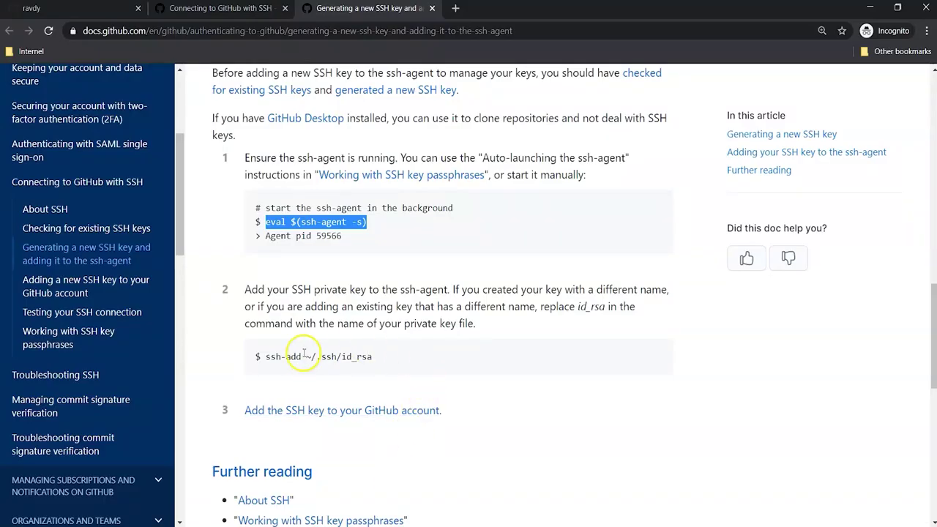
left_click_drag(265, 356, 373, 357)
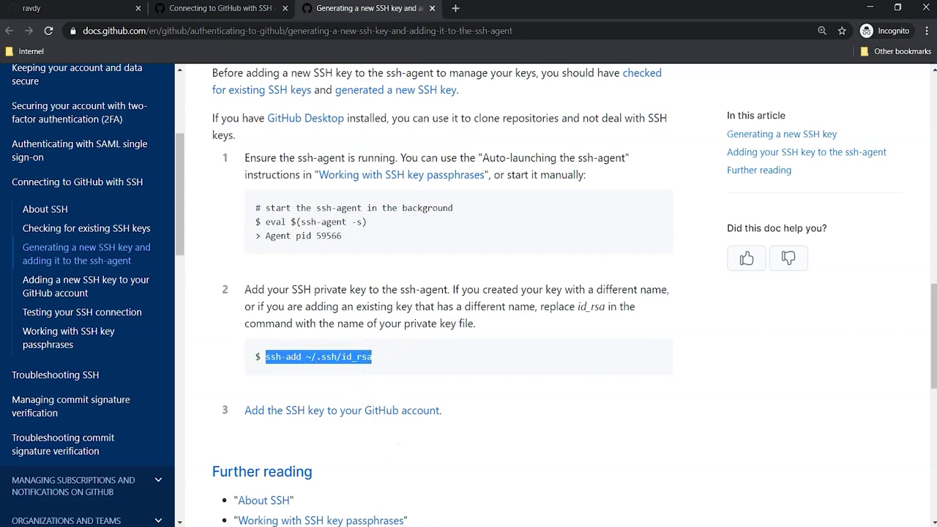
key("alt+Tab")
right_click(398, 378)
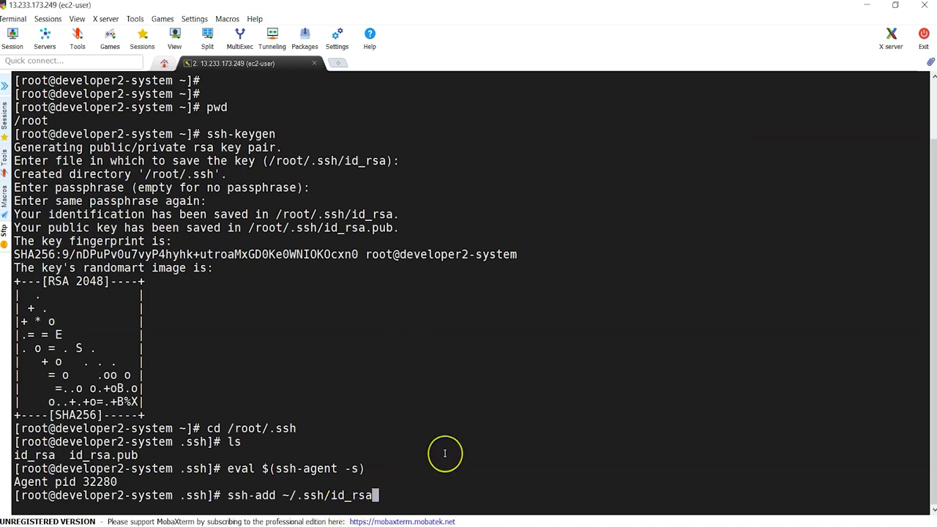
key("Return")
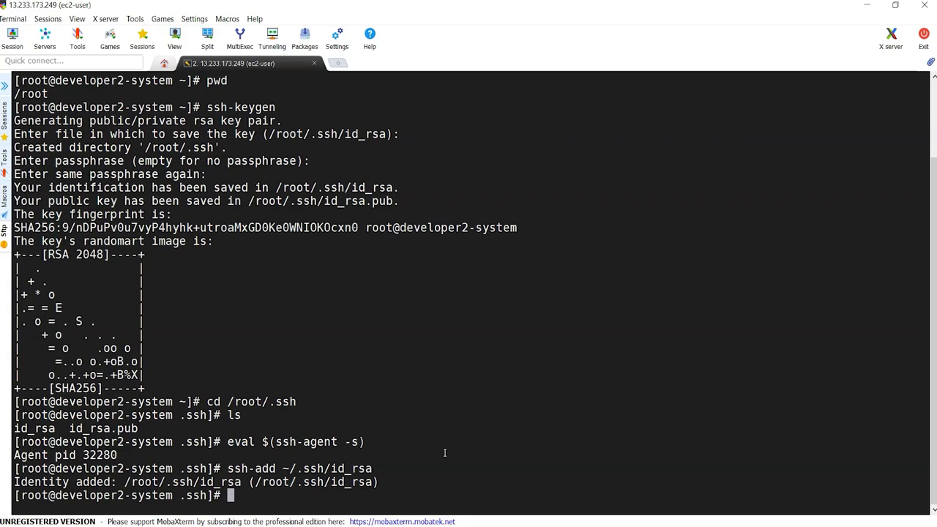
Step: Open the testrepo repository from the GitHub profile's Repositories list
left_click(363, 526)
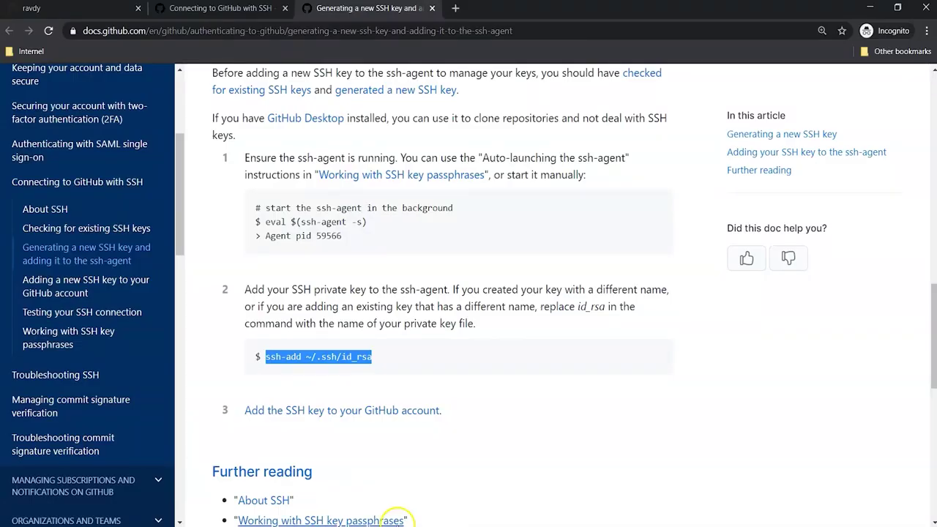
left_click(83, 8)
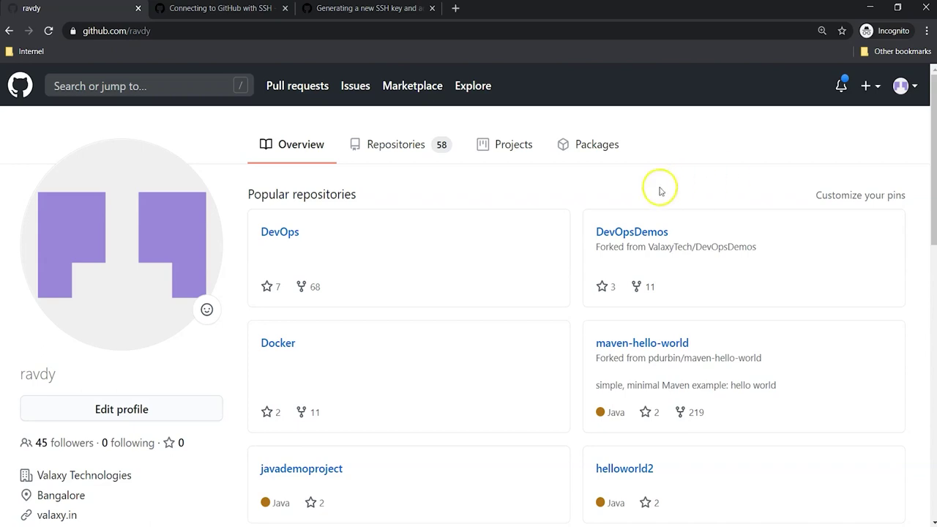
left_click(415, 147)
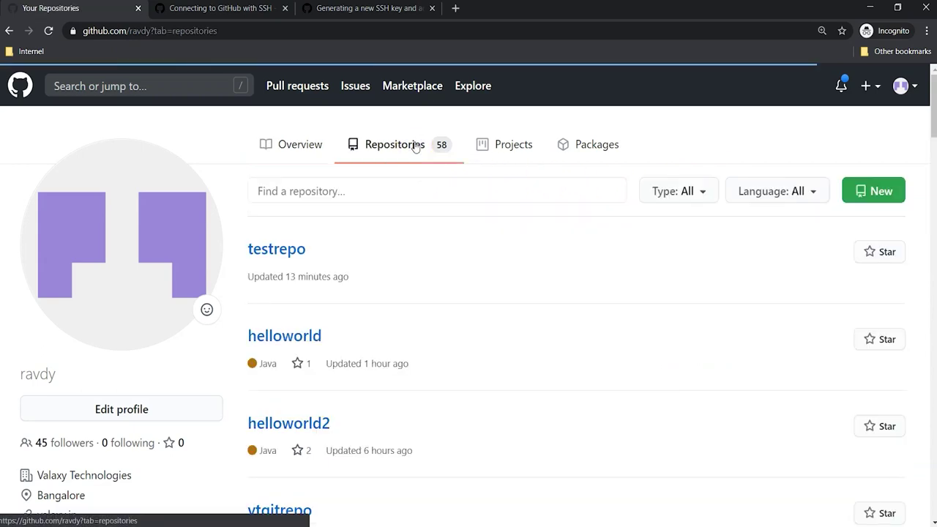
left_click(301, 261)
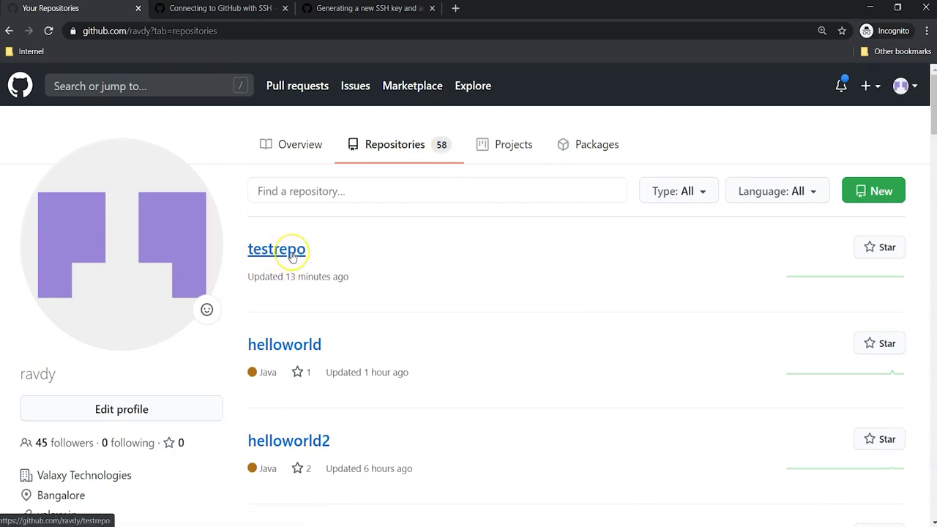
left_click(291, 253)
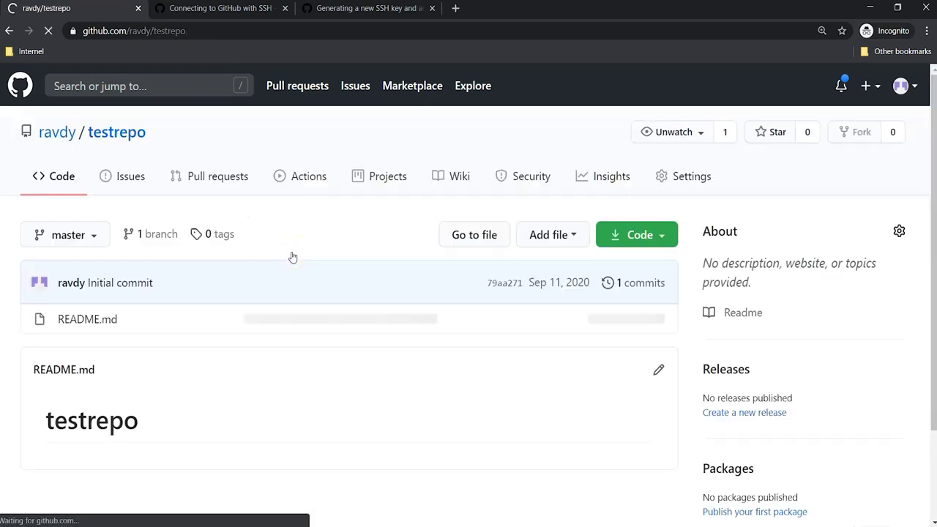
Step: Copy testrepo's SSH clone URL from the Code dropdown
left_click(671, 236)
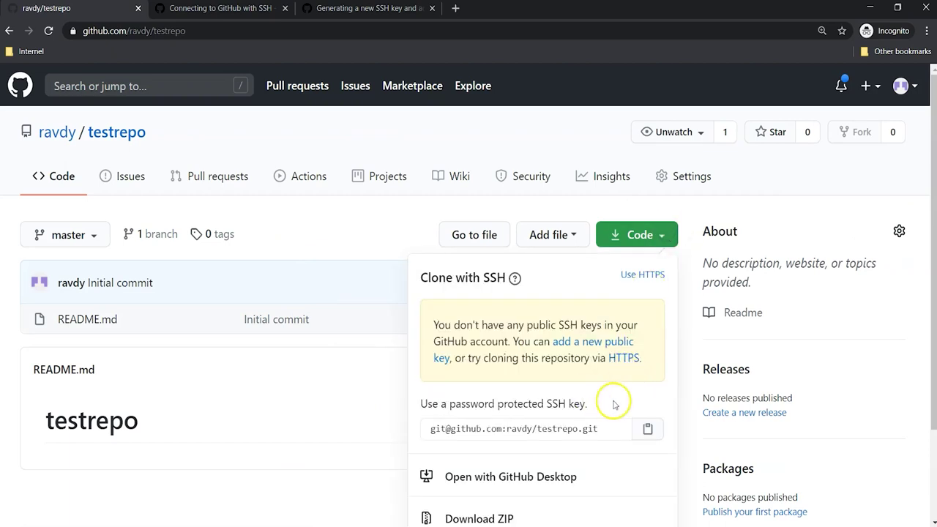
left_click(646, 278)
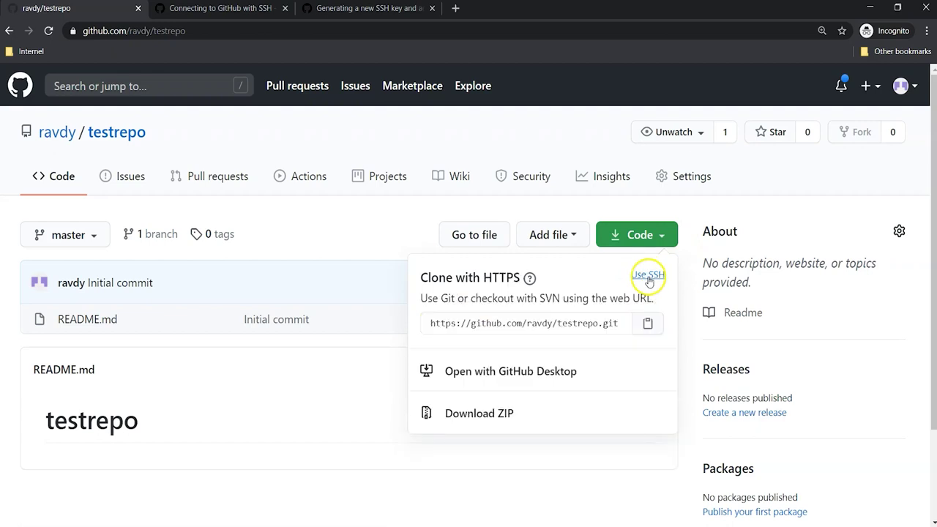
left_click(648, 323)
left_click(653, 344)
left_click(647, 274)
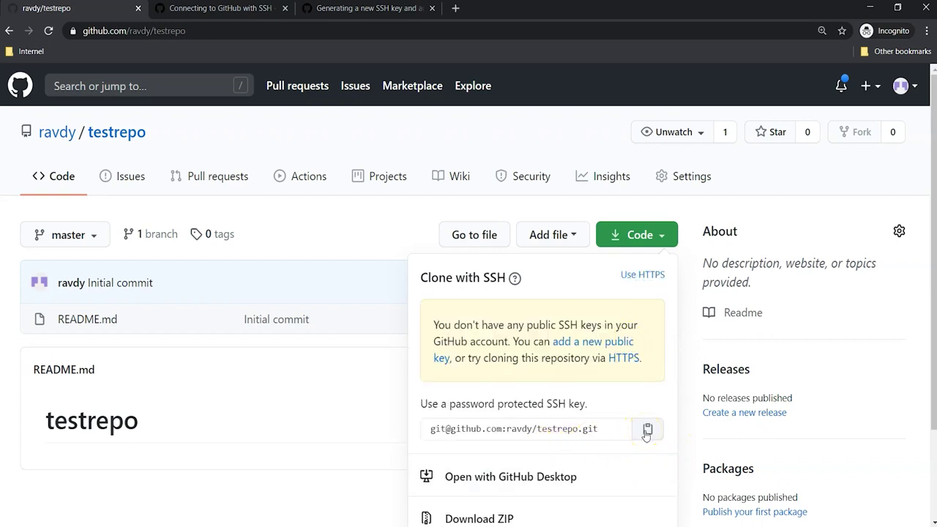
left_click(649, 431)
key("alt+Tab")
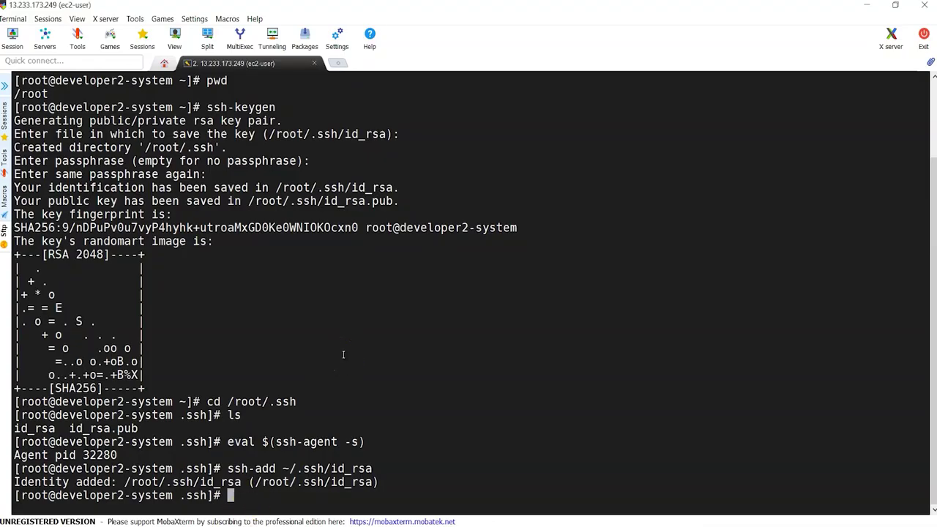
Step: Return to /root, confirm it with pwd and list its contents
type("cd /root")
key("Return")
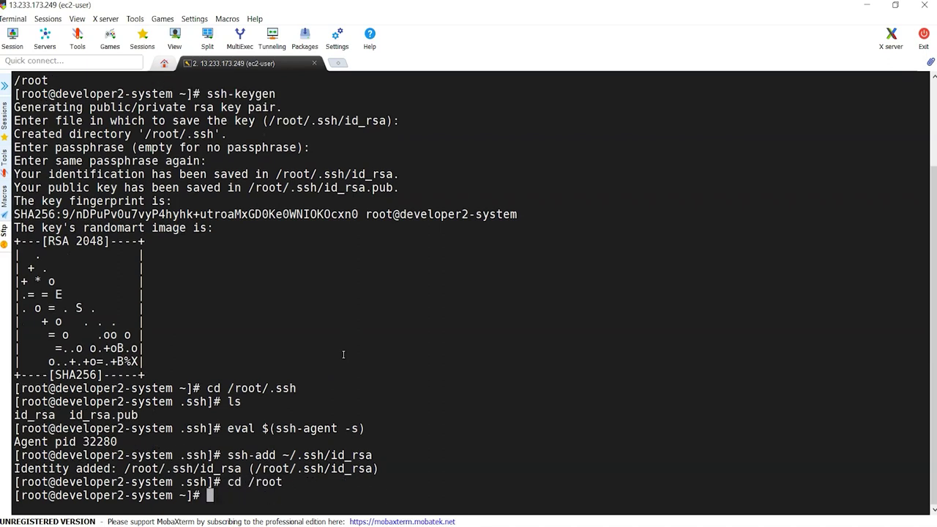
type("pwd")
key("Return")
type("ls")
key("Return")
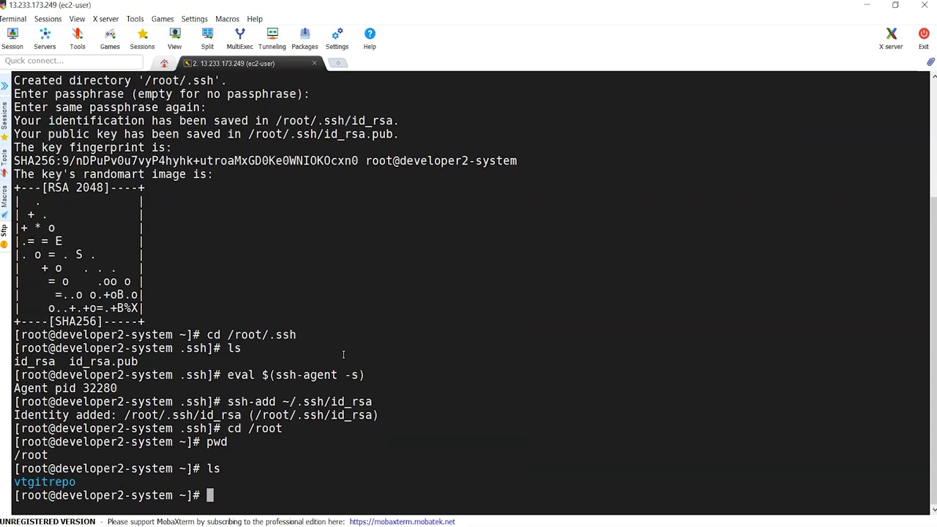
Step: Run git clone with the SSH URL, accept GitHub's host key, and note the Permission denied (publickey) error
type("git clone")
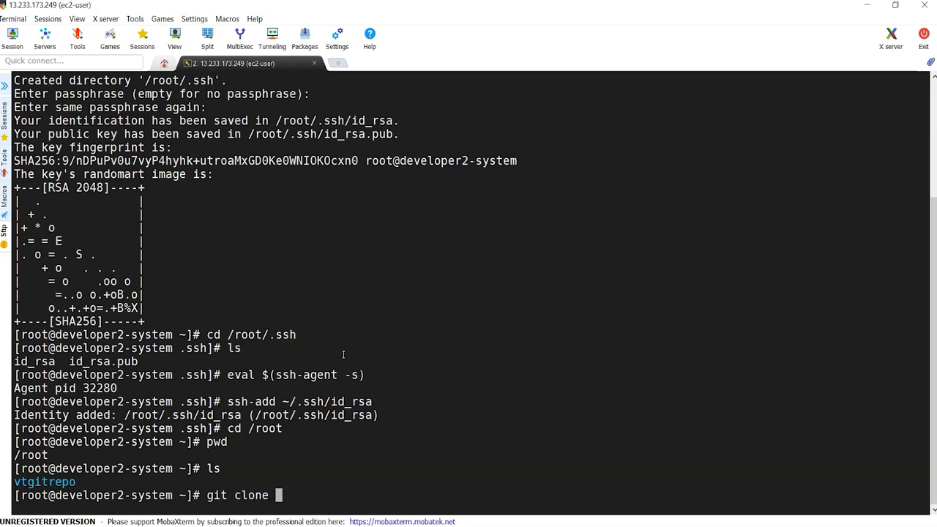
right_click(344, 354)
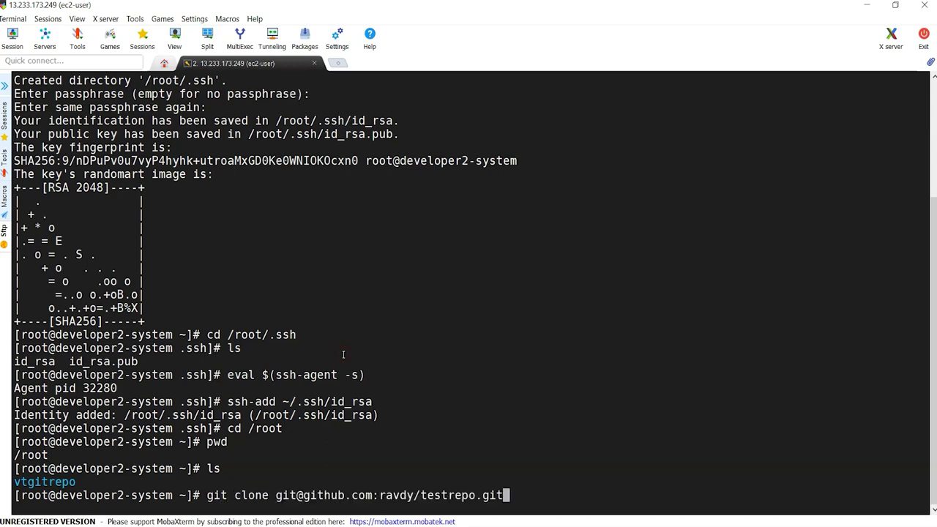
double_click(286, 496)
left_click(396, 410)
key("Return")
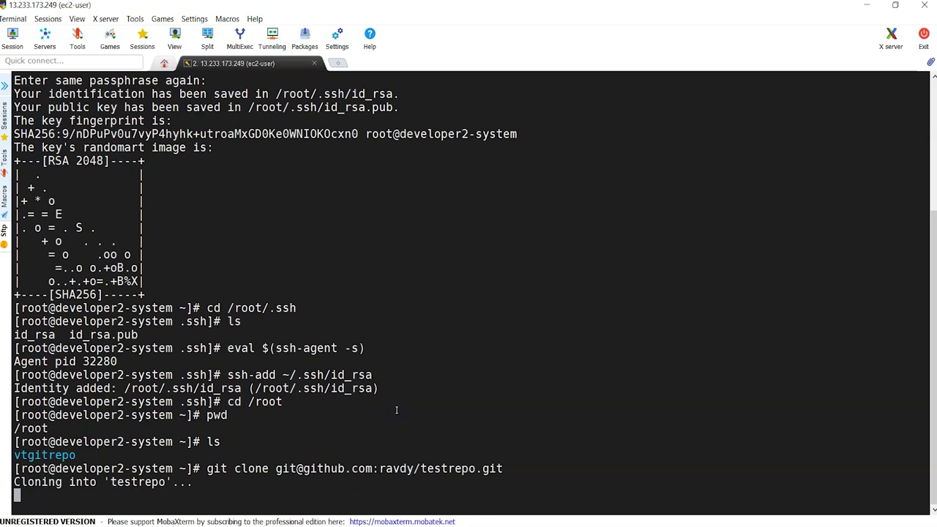
type("yes")
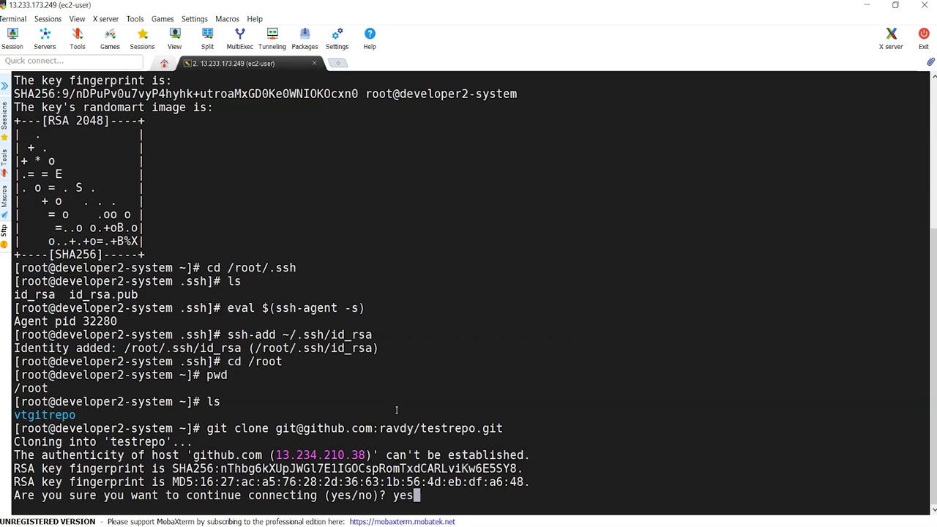
key("Return")
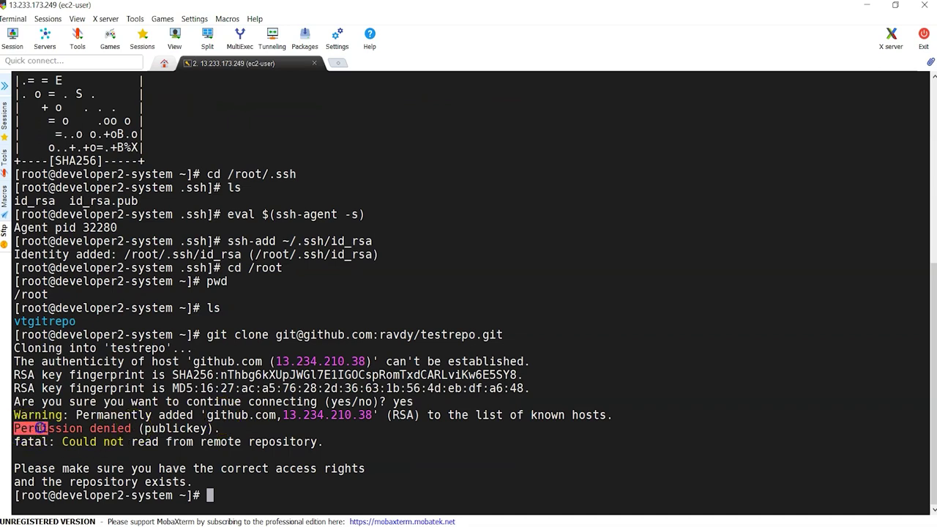
left_click_drag(15, 428, 126, 428)
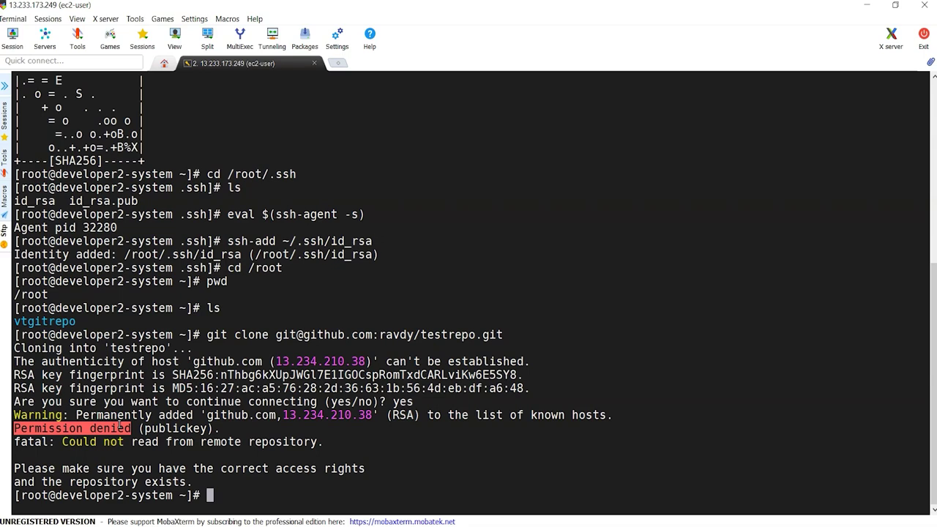
Step: Print /root/.ssh/id_rsa.pub with cat and copy the ssh-rsa public key
left_click(296, 363)
type("cat /root/.ssh/id_rsa")
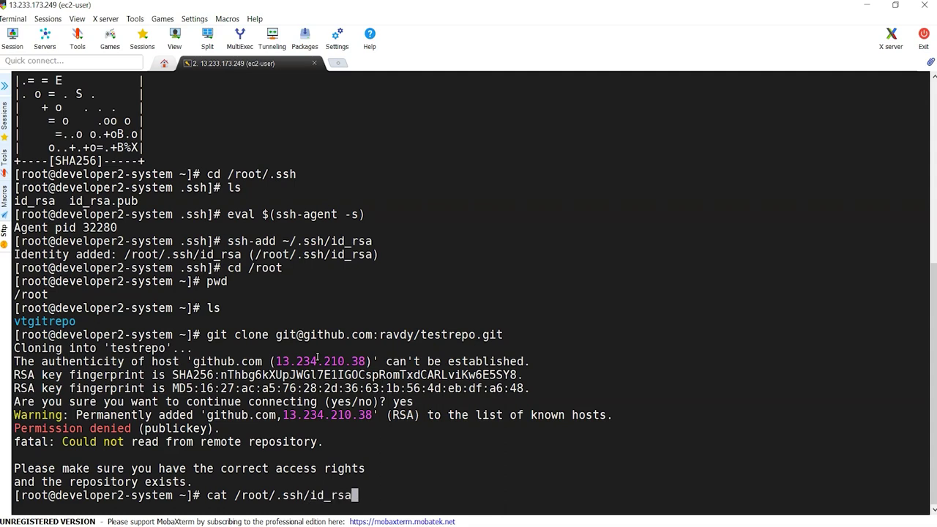
type(".pub")
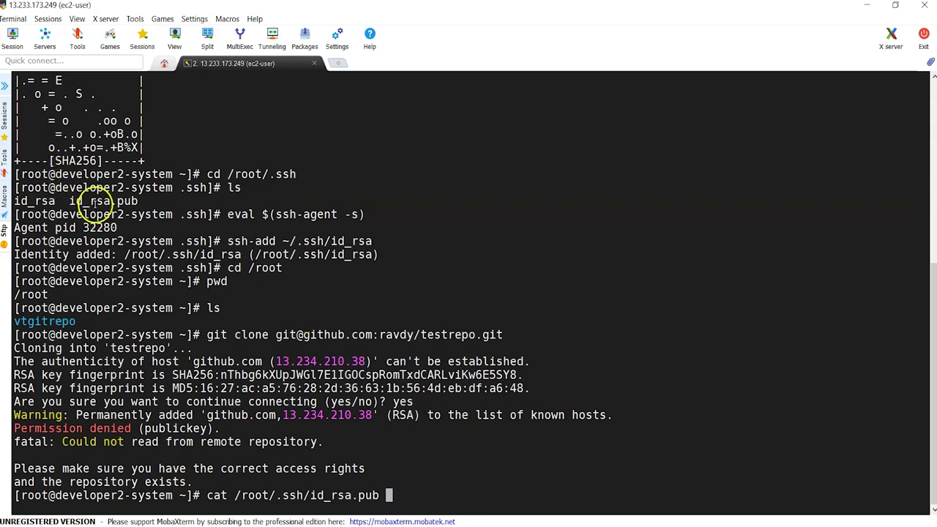
key("Return")
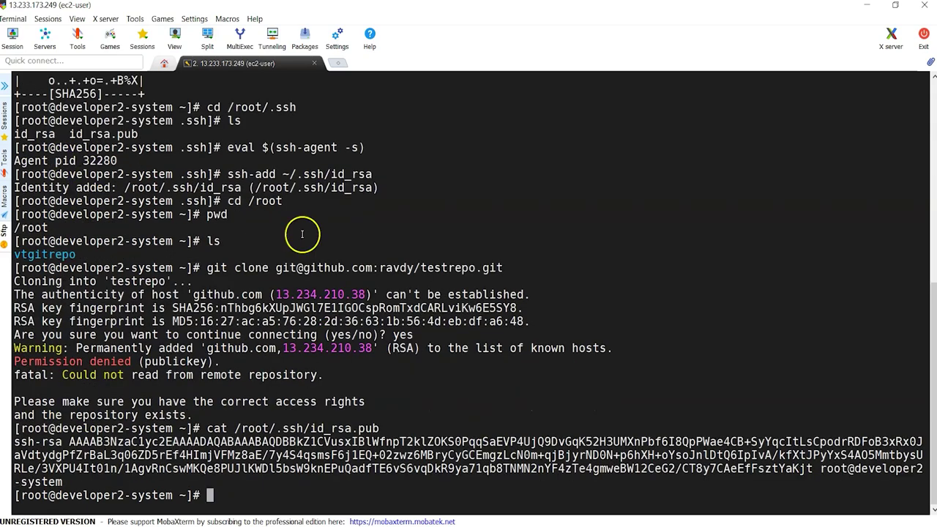
left_click_drag(14, 442, 63, 481)
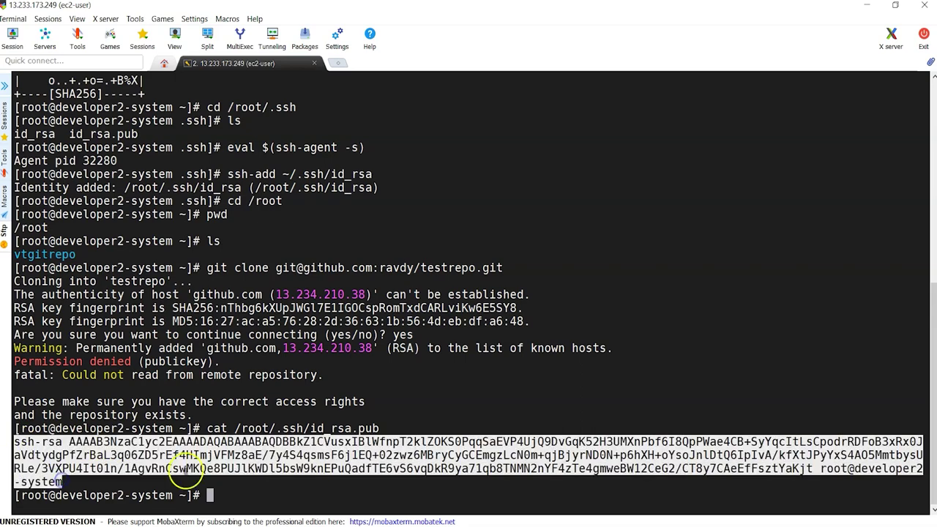
key("alt+Tab")
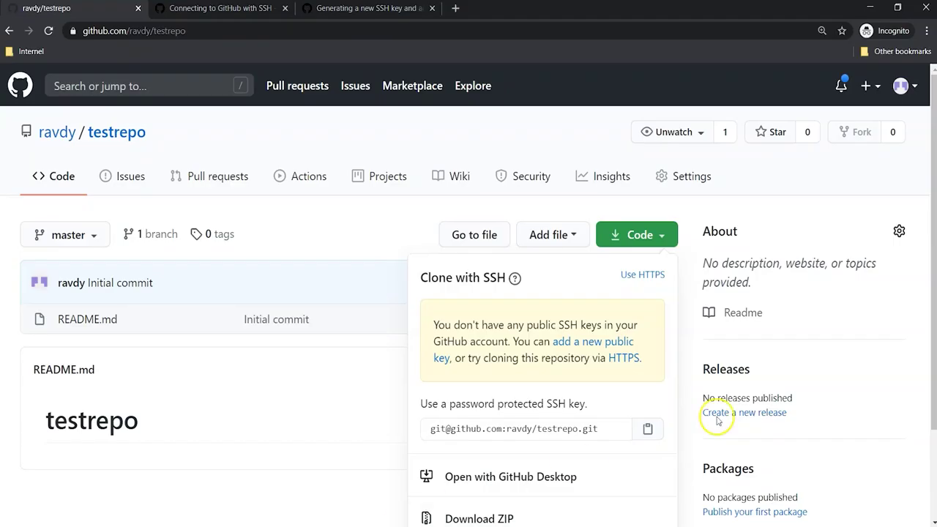
Step: Go to the GitHub account's SSH and GPG keys settings
left_click(913, 90)
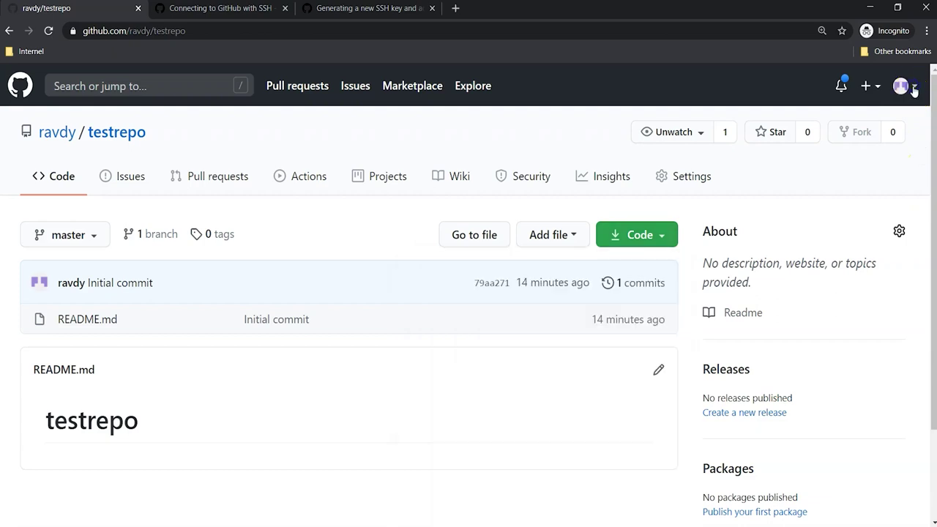
left_click(914, 89)
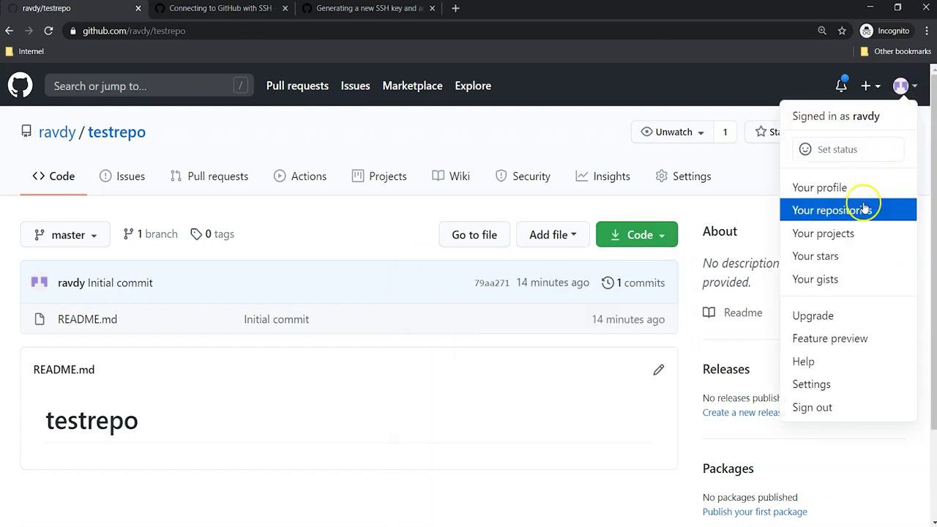
left_click(824, 384)
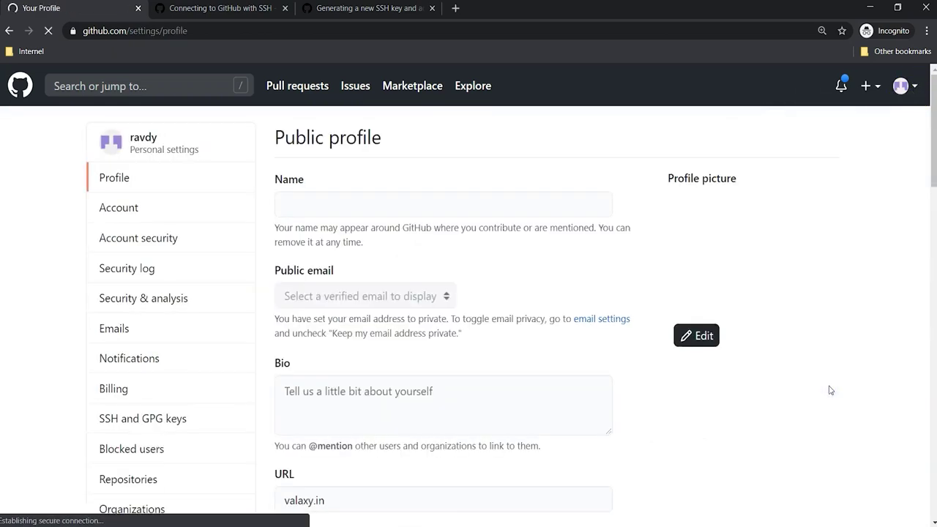
scroll(172, 362, "down", 2)
left_click(143, 292)
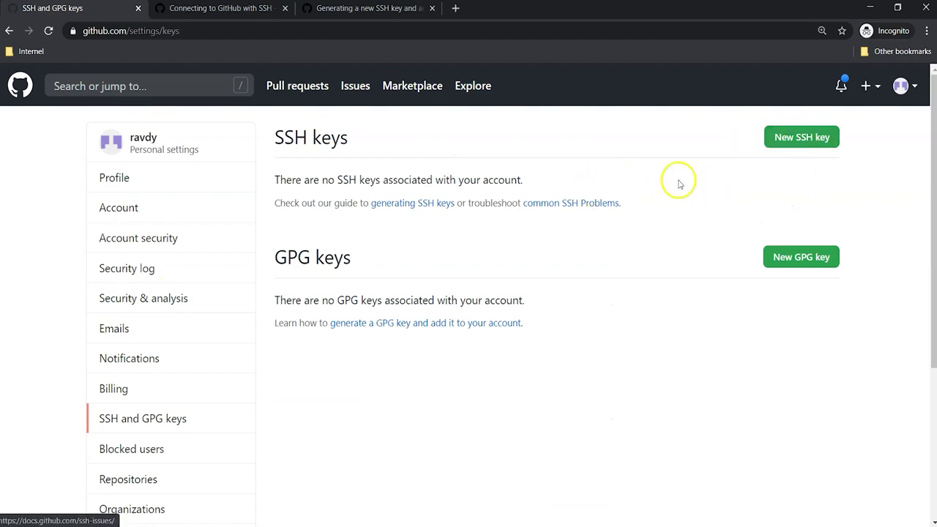
Step: Add a new SSH key titled 'developer2' containing the server's pasted public key
left_click(803, 138)
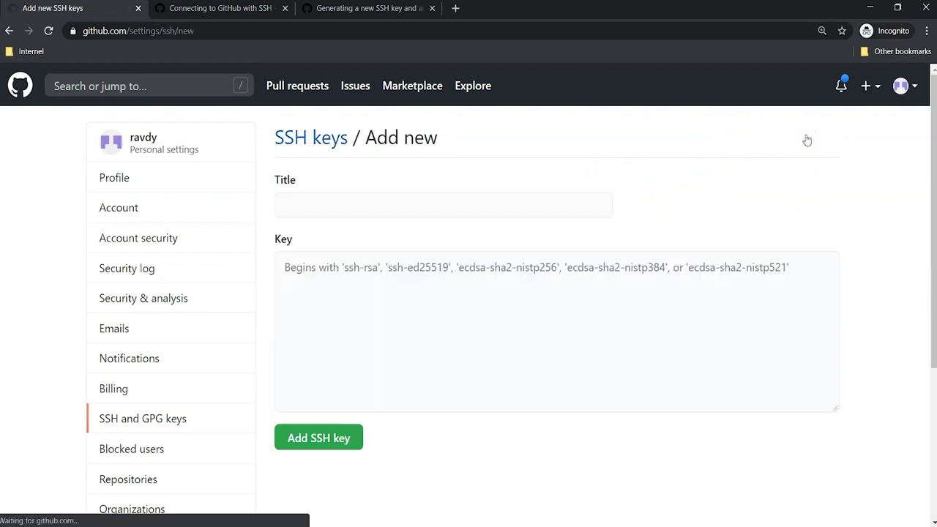
left_click(446, 204)
type("developer")
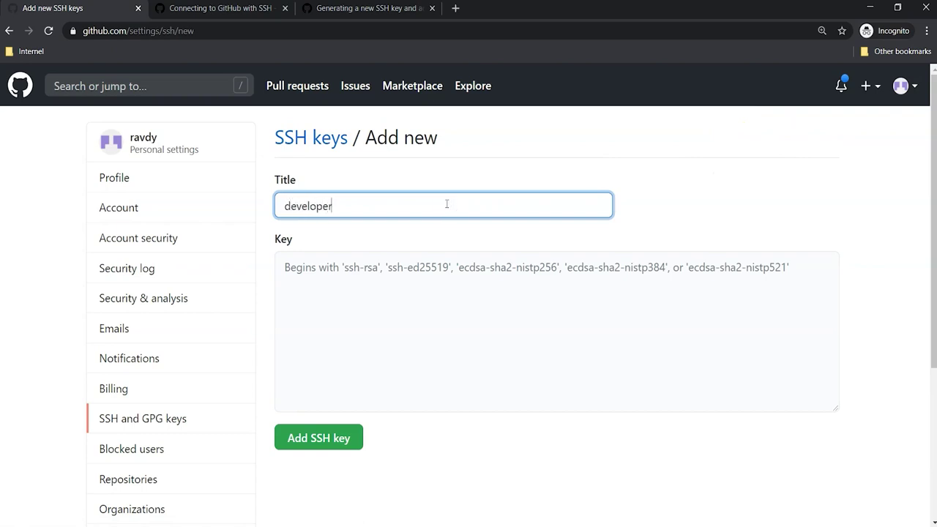
left_click(434, 240)
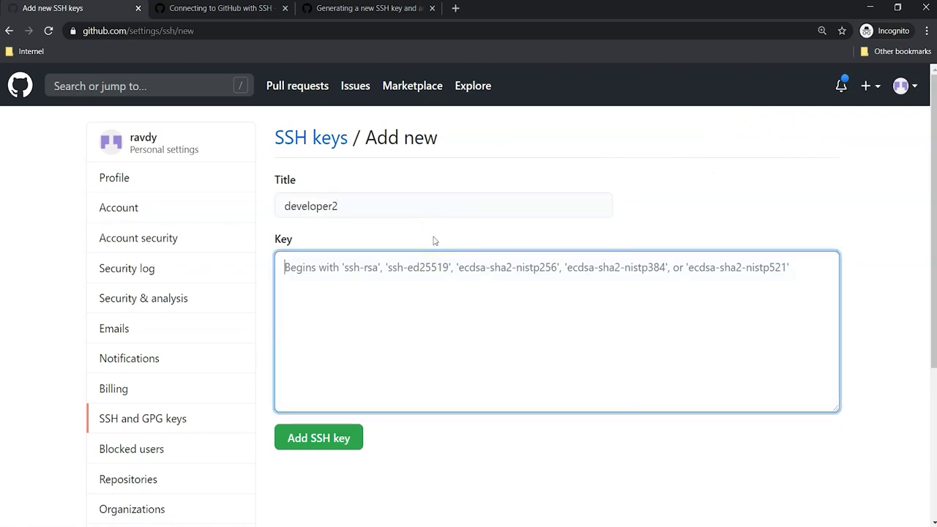
key("ctrl+v")
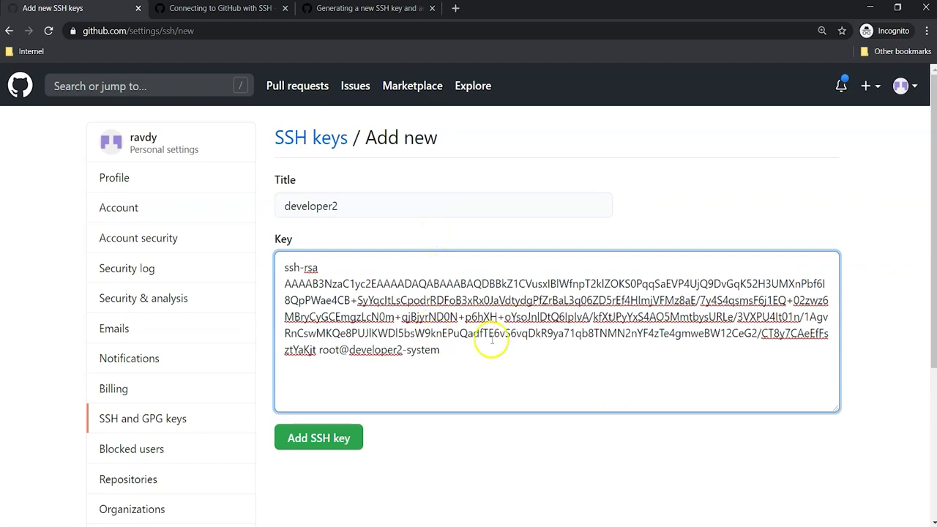
left_click(315, 440)
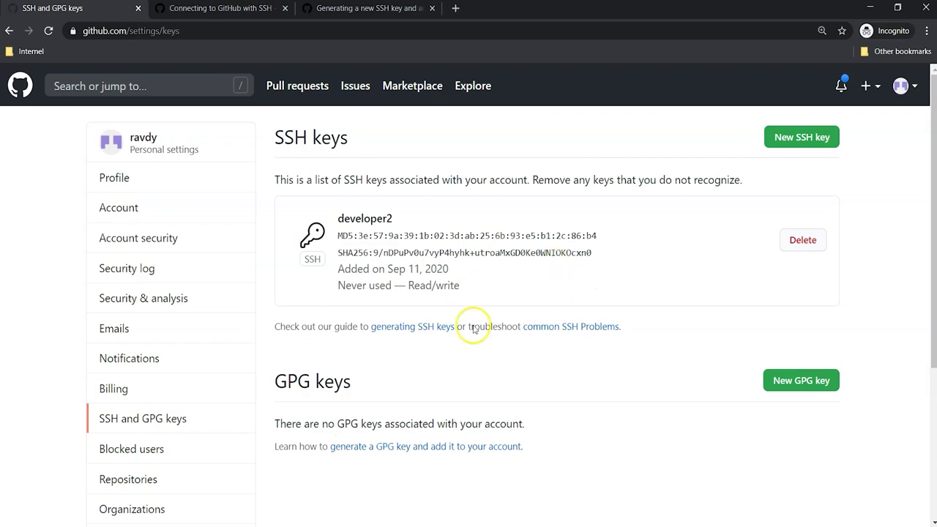
key("alt+Tab")
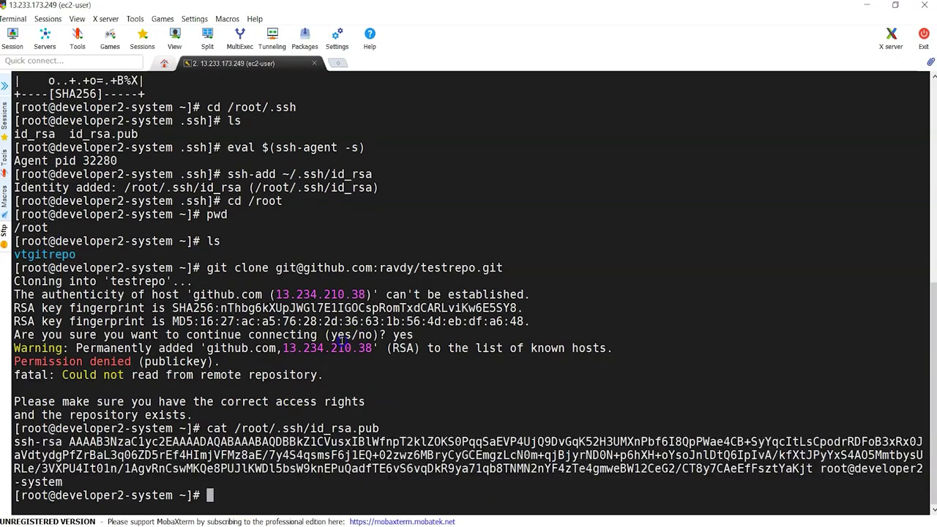
Step: Re-run the git clone of testrepo over SSH and list /root
left_click_drag(207, 268, 502, 266)
right_click(571, 229)
left_click(558, 233)
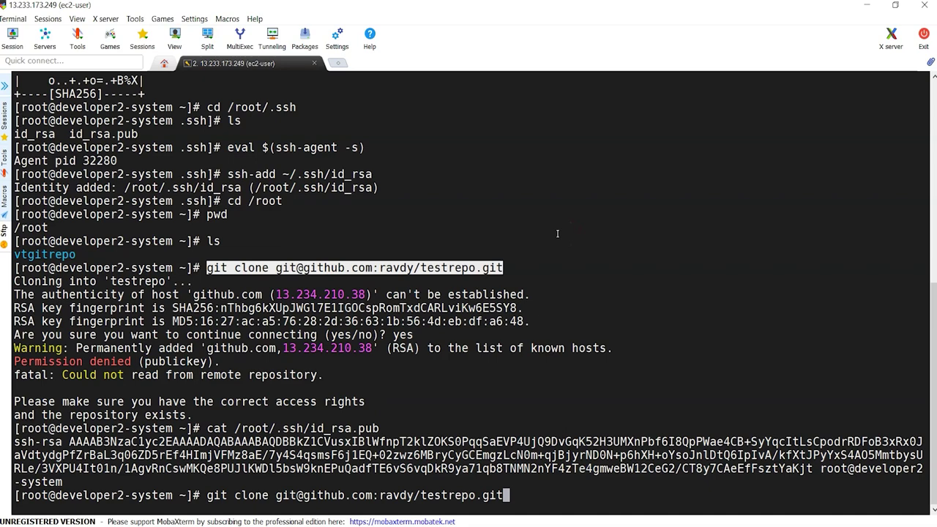
key("Return")
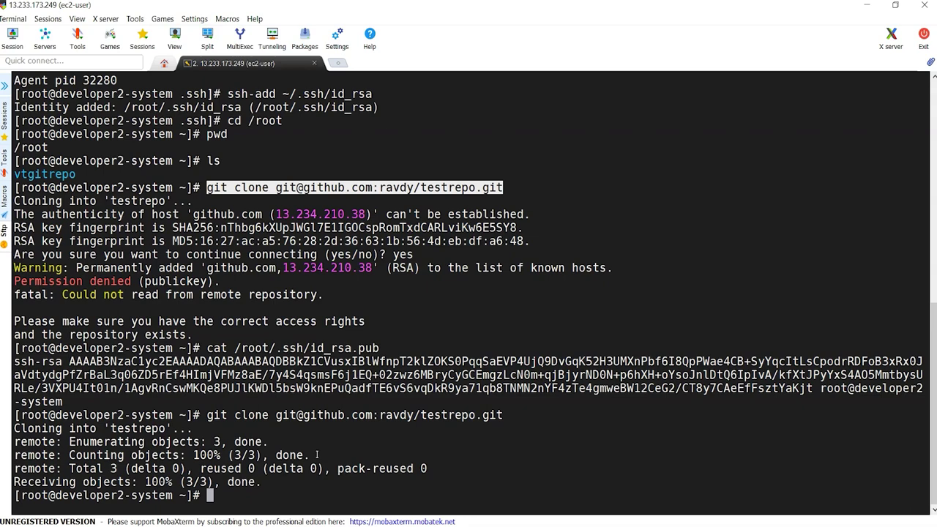
type("ls")
key("Return")
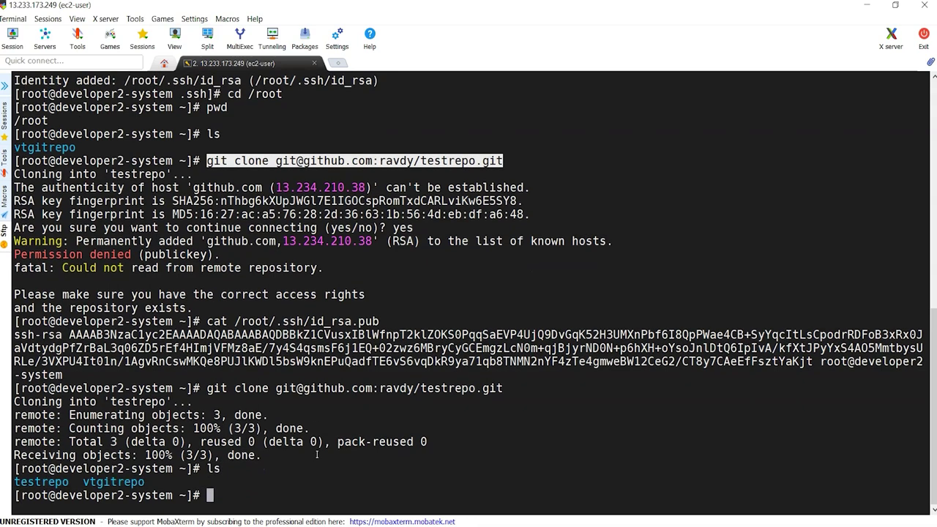
Step: Enter the testrepo folder and create an empty index.html
type("cd te")
key("Tab")
key("Return")
type("ls")
key("Return")
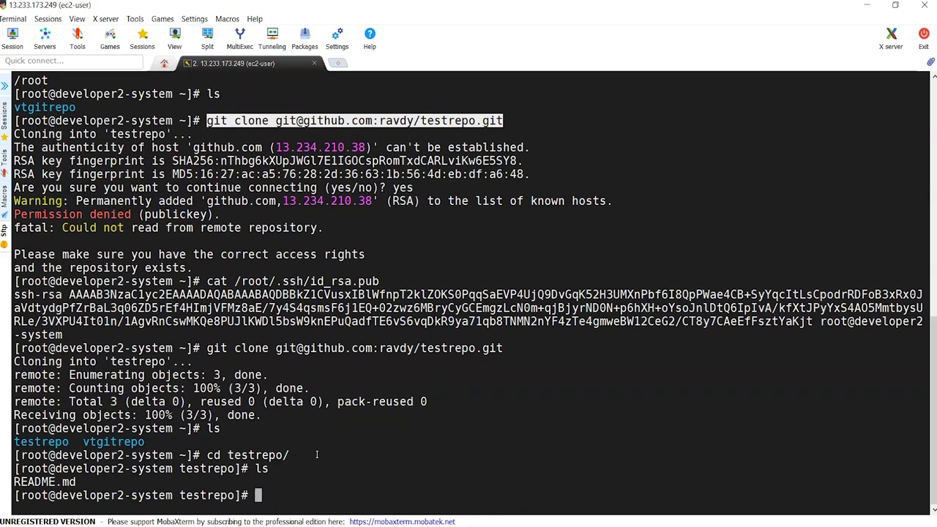
type("touc")
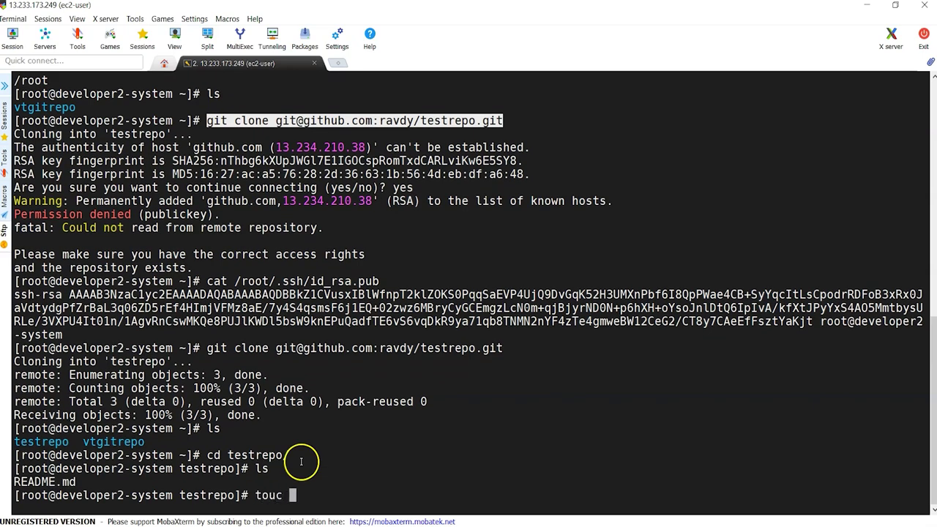
type("h index.html")
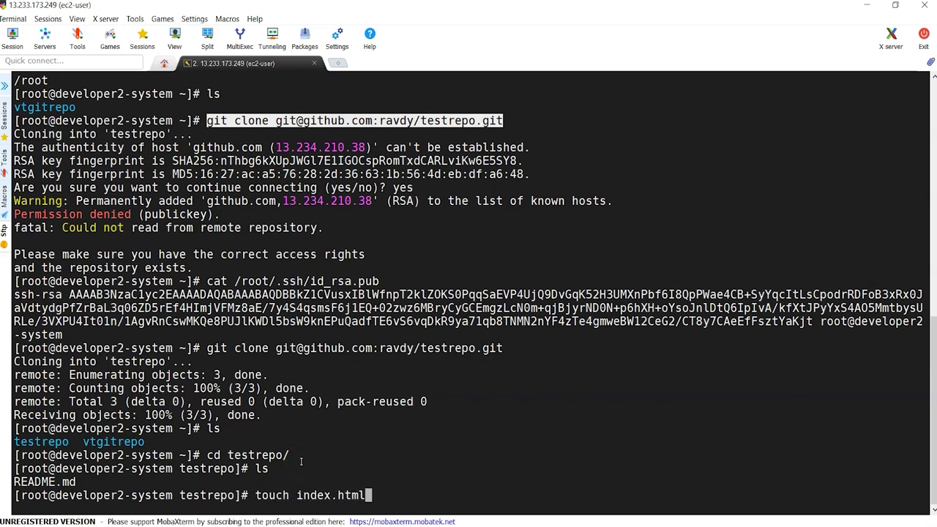
key("Return")
Step: Stage and commit index.html as "added index.html", then push to origin master
type("git status")
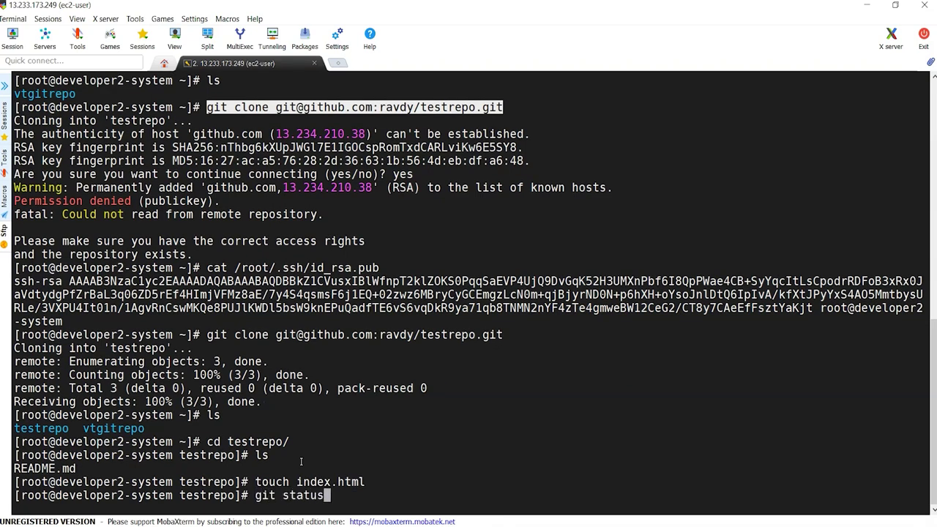
key("Return")
type("git add .")
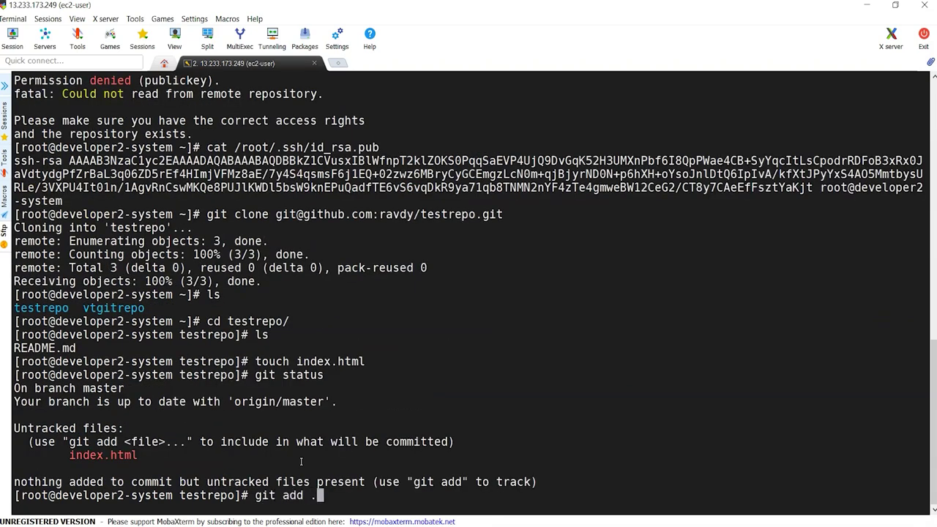
key("Return")
type("git c")
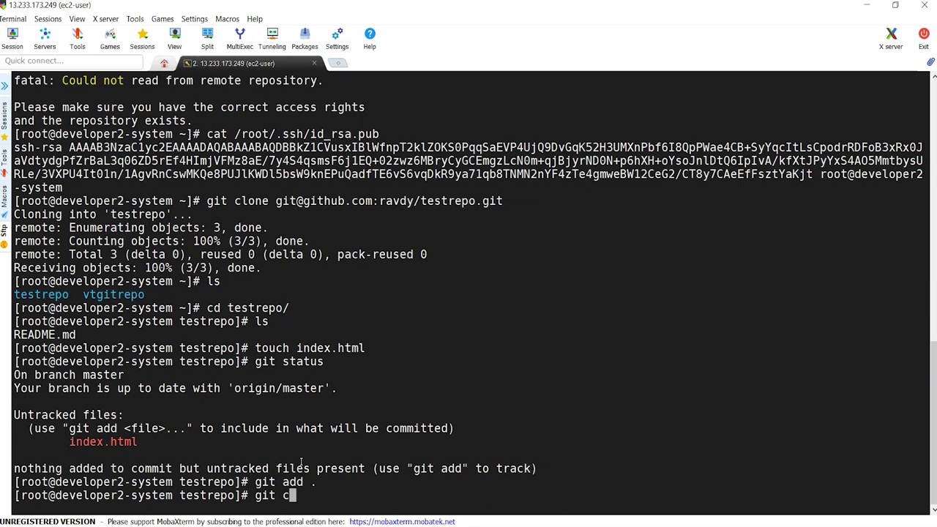
type("ommit -m \"added inde")
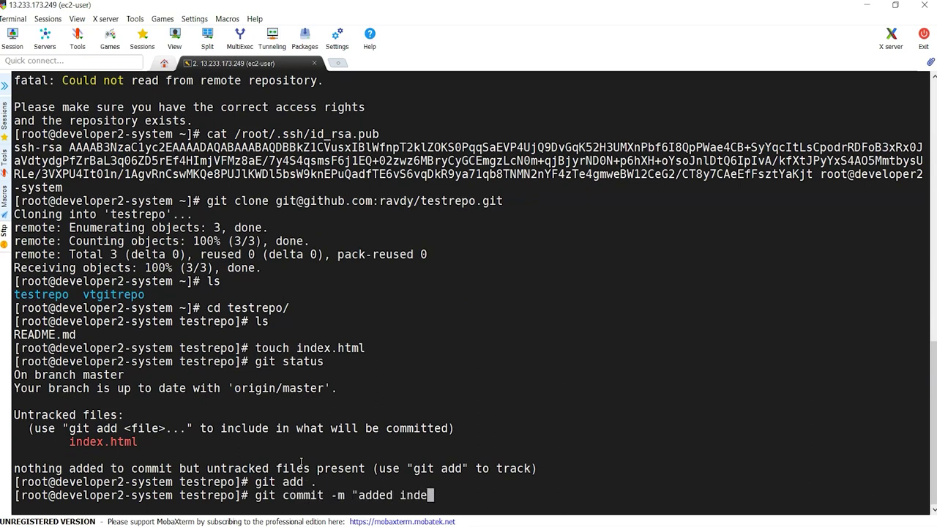
type("x.html\"")
key("Return")
type("git push ori")
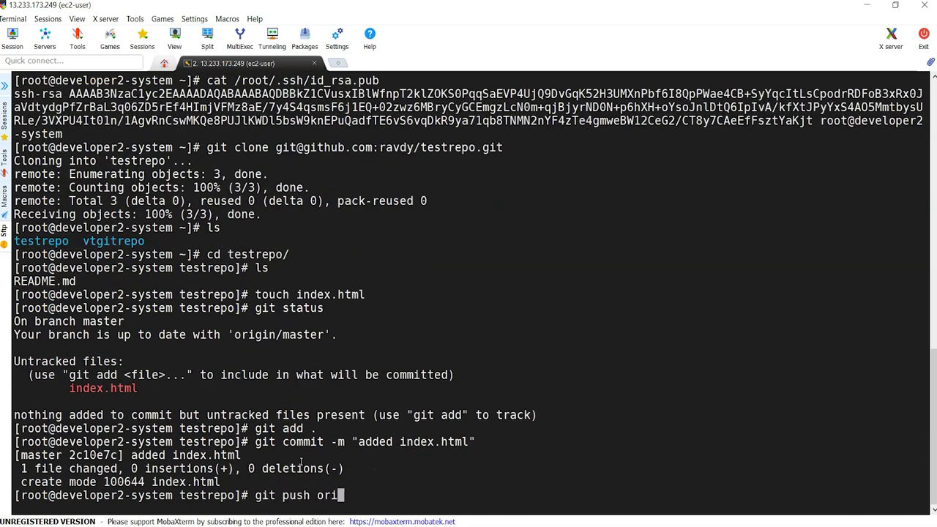
type("gin master")
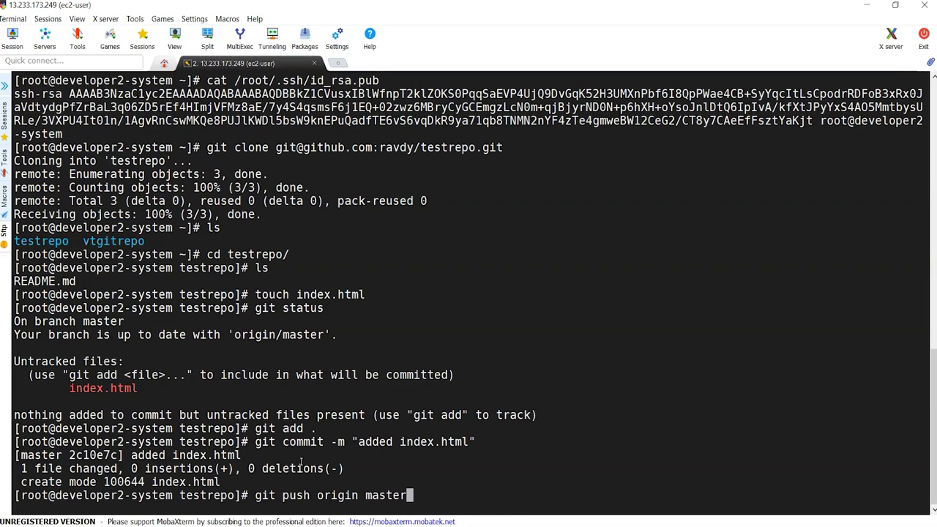
key("Return")
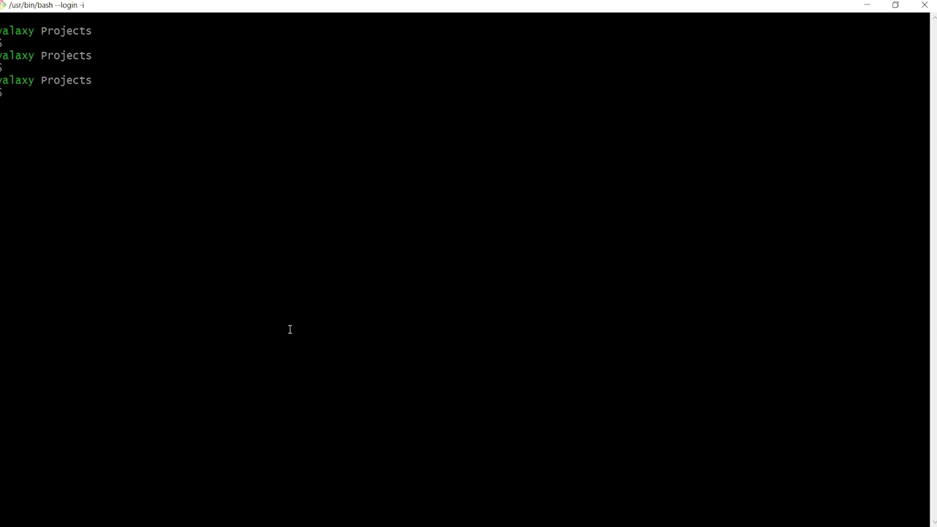
Step: Start a git clone command and copy testrepo's SSH clone address from GitHub
type("git clone")
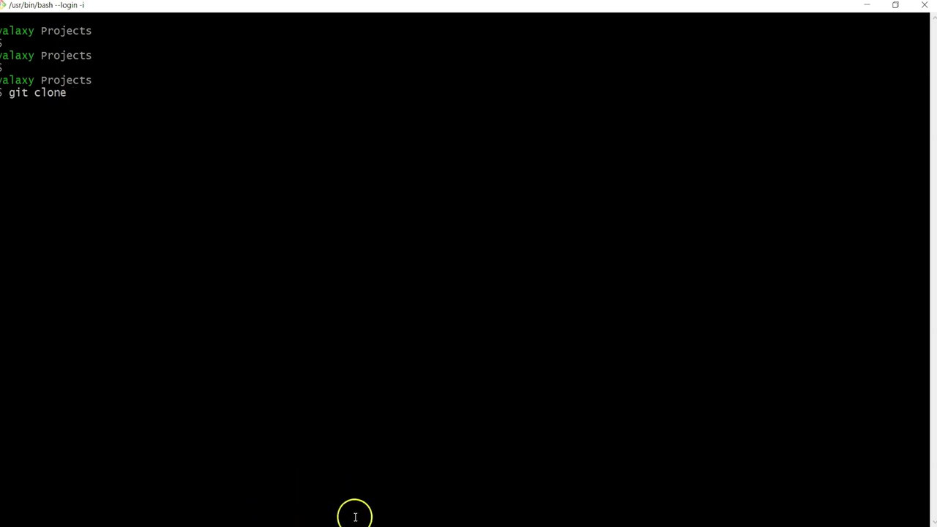
key("alt+Tab")
left_click(271, 251)
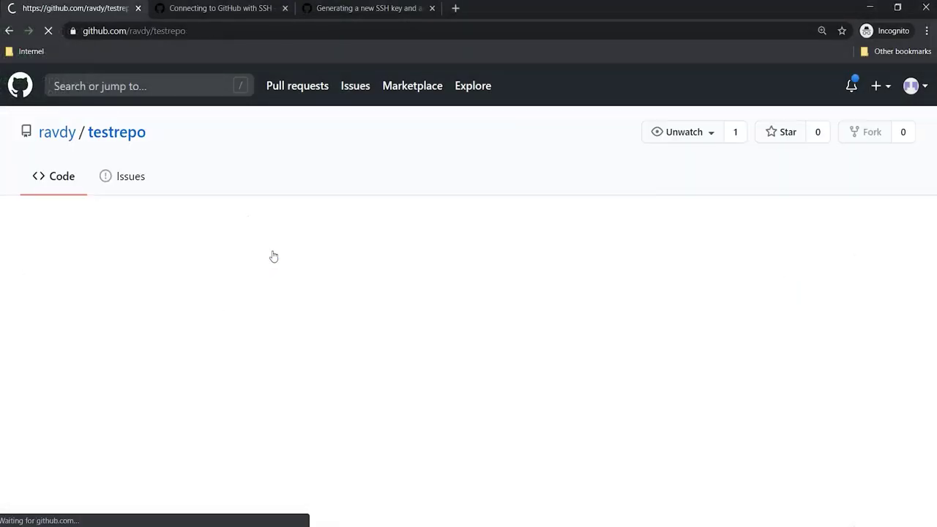
left_click(671, 235)
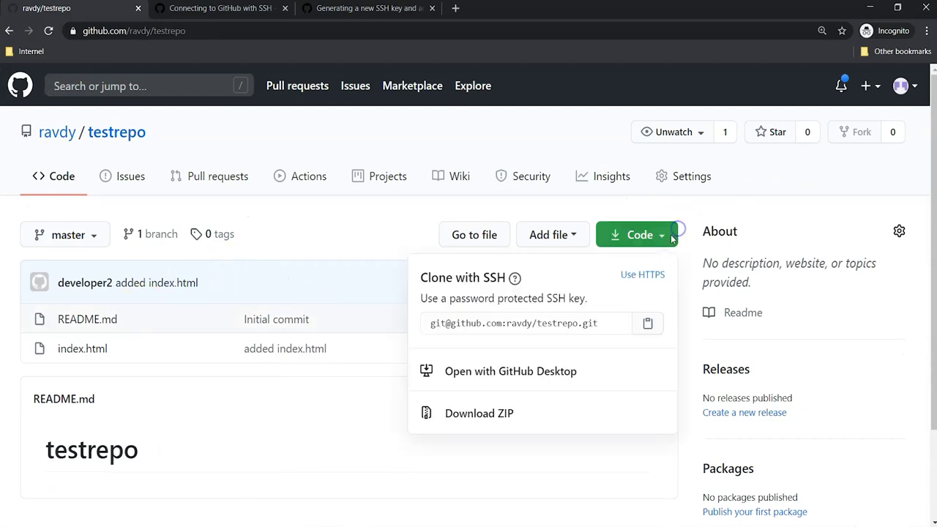
left_click(648, 323)
Step: Run git clone with the SSH address; it fails with Permission denied (publickey)
key("alt+Tab")
left_click(353, 266)
key("shift+Insert")
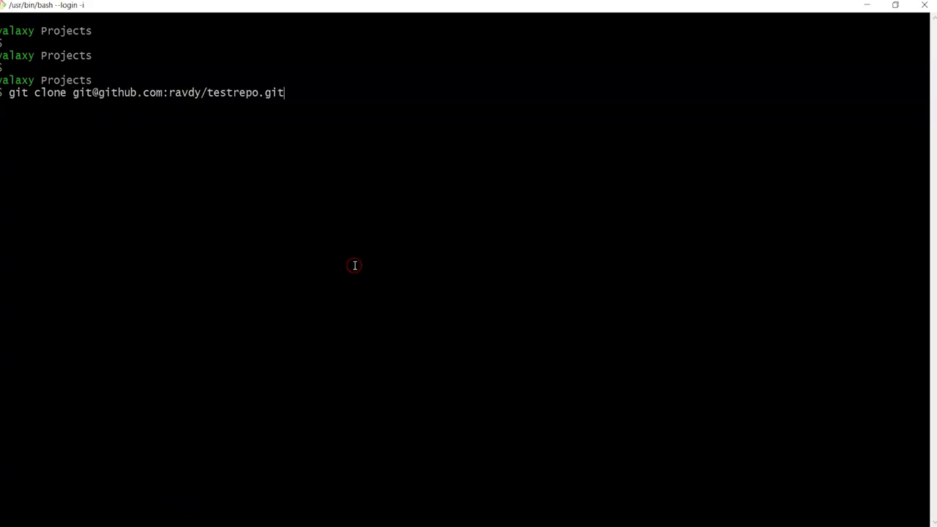
key("Return")
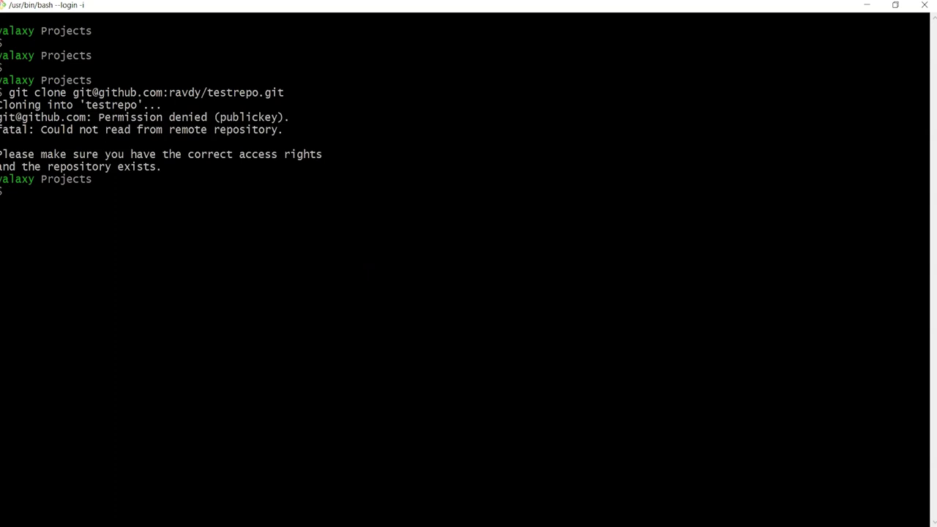
left_click_drag(96, 118, 208, 117)
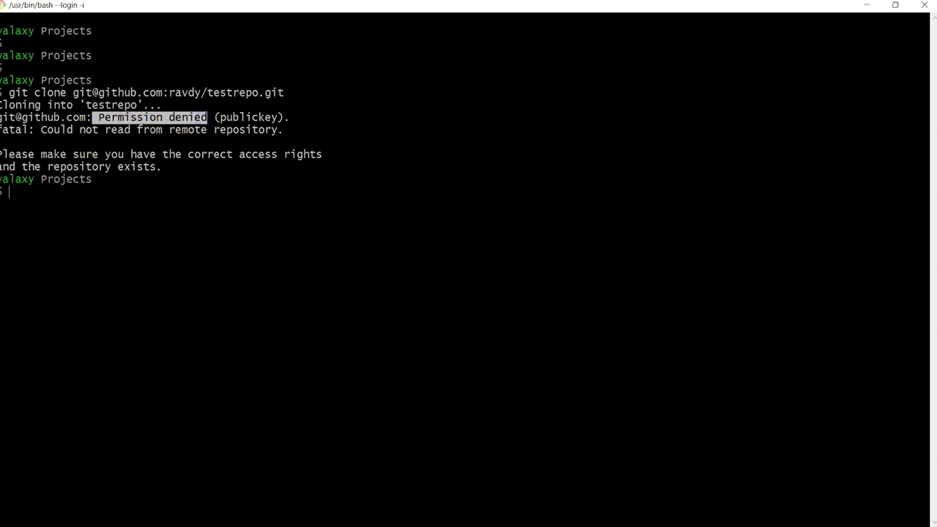
key("alt+Tab")
Step: Start the ssh-agent in Git Bash with 'eval $(ssh-agent -s)' from the docs
left_click(366, 9)
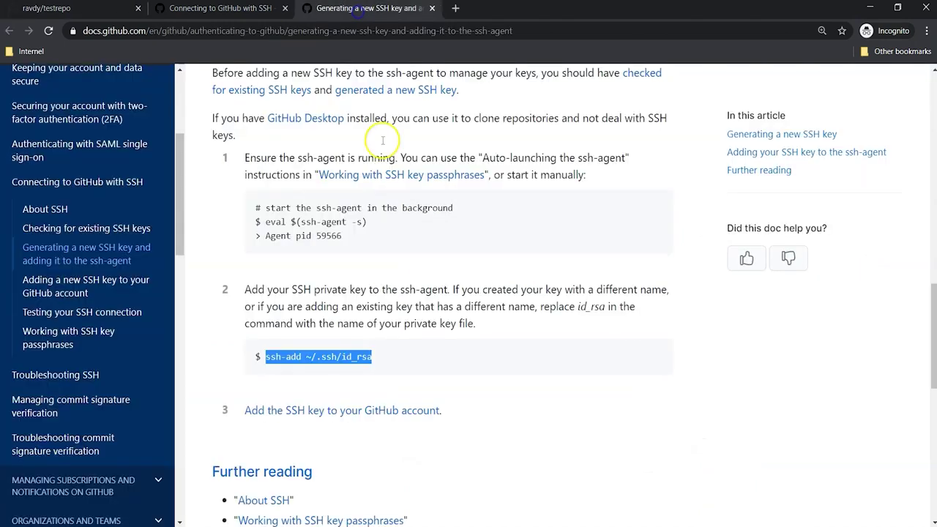
scroll(438, 290, "up", 4)
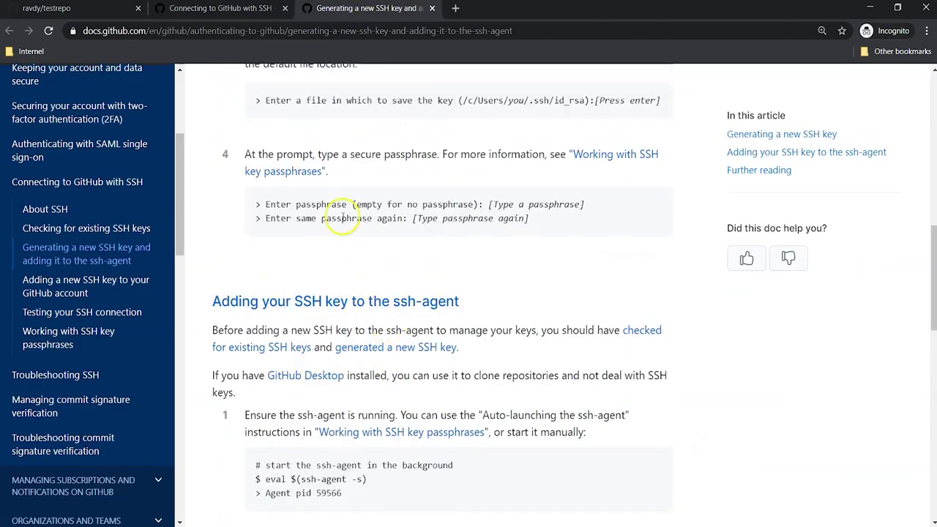
scroll(326, 201, "up", 2)
scroll(314, 214, "up", 3)
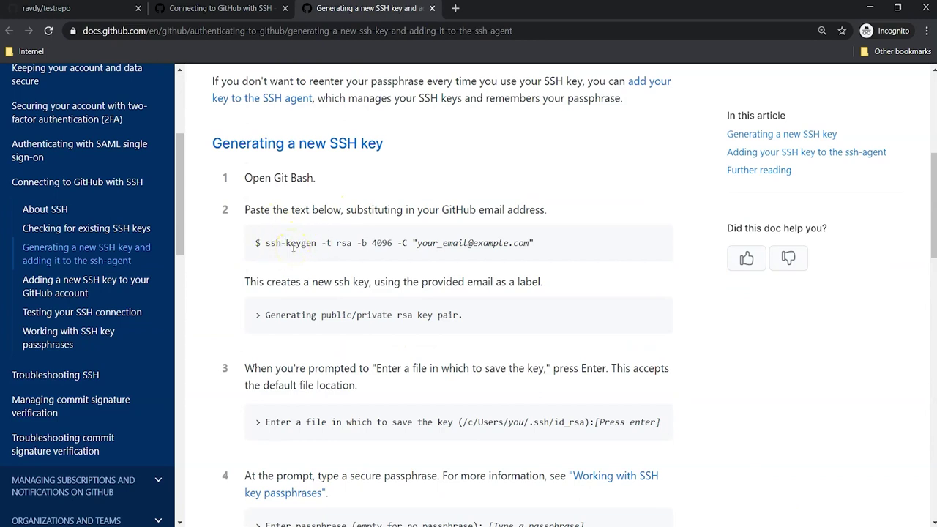
scroll(299, 258, "down", 5)
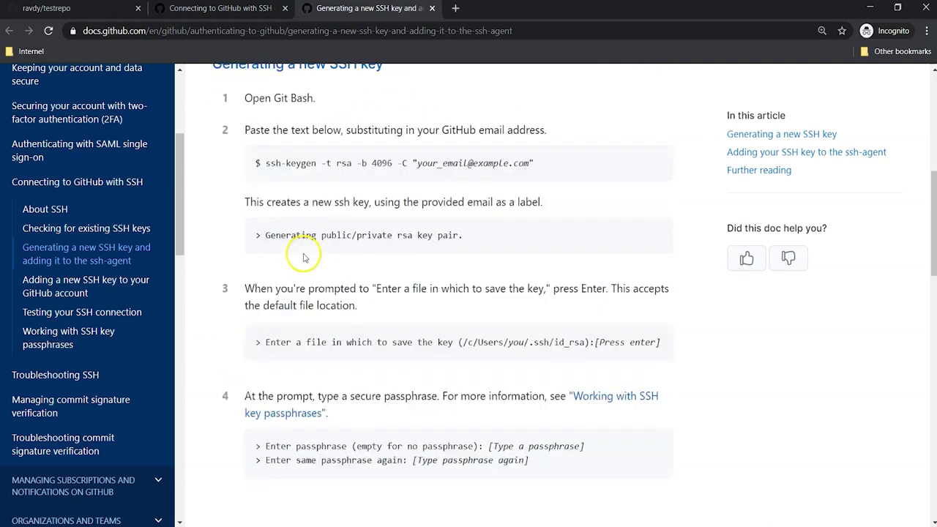
scroll(341, 271, "down", 2)
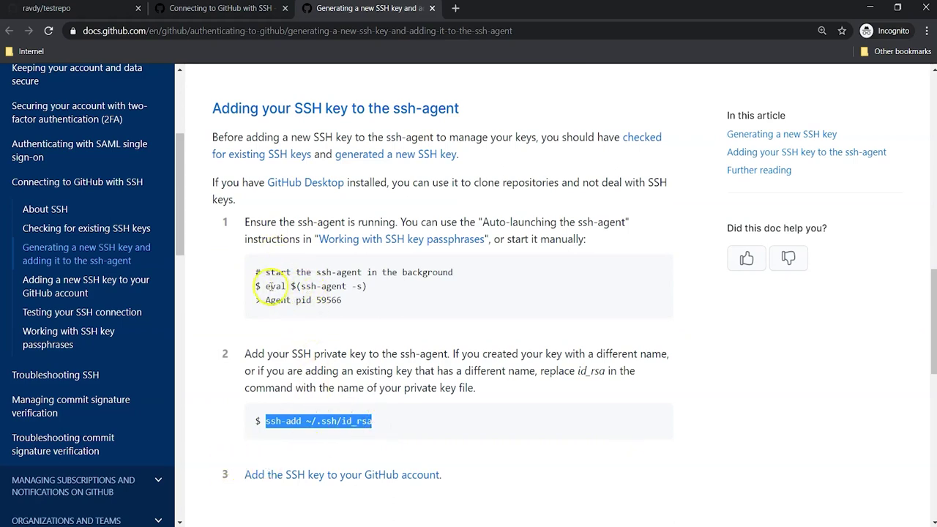
left_click_drag(265, 286, 374, 289)
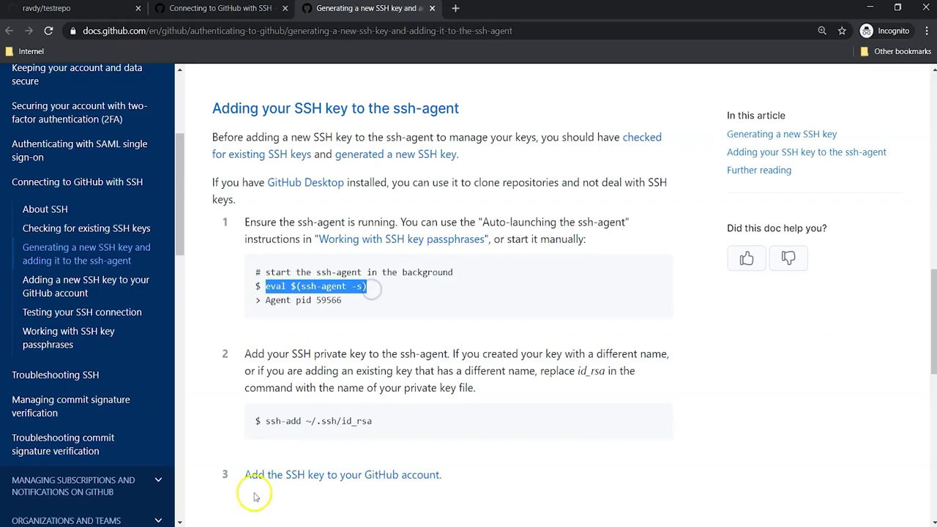
right_click(308, 297)
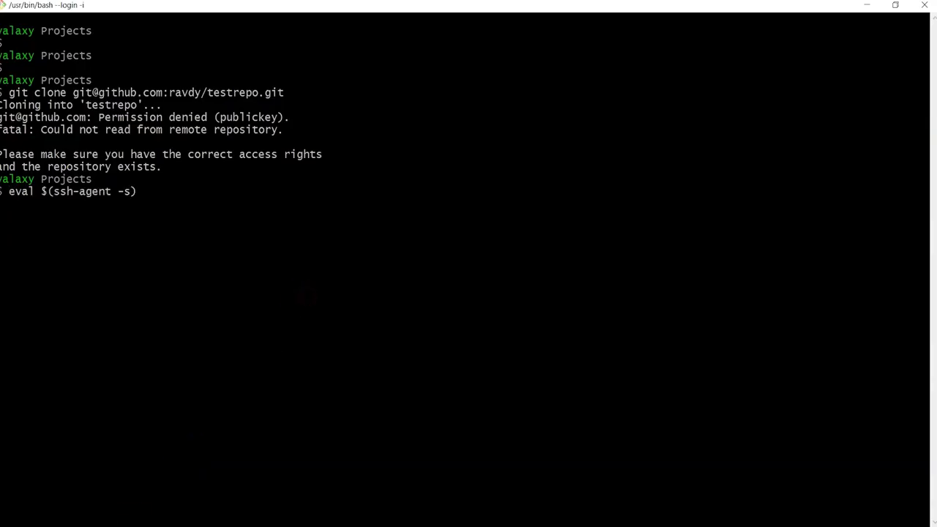
key("Return")
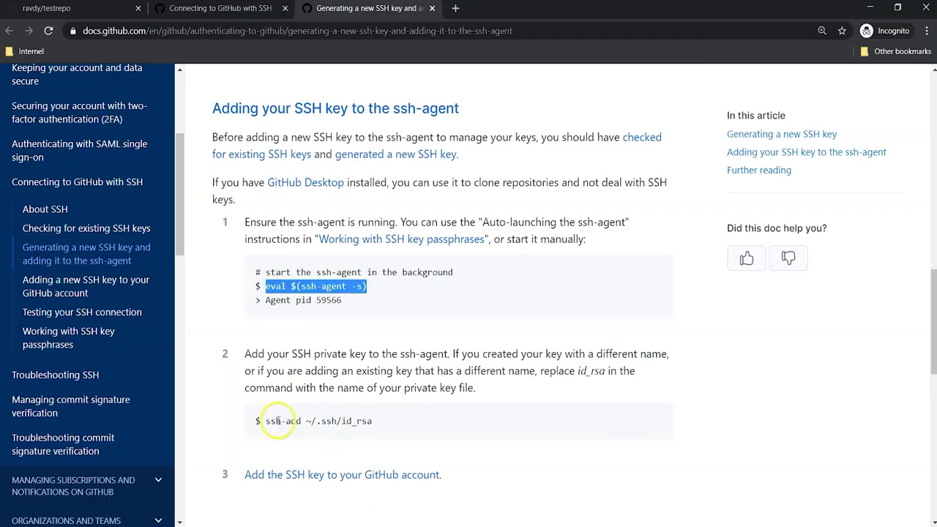
Step: Add the private key to the agent with 'ssh-add ~/.ssh/id_rsa'
left_click_drag(265, 421, 375, 421)
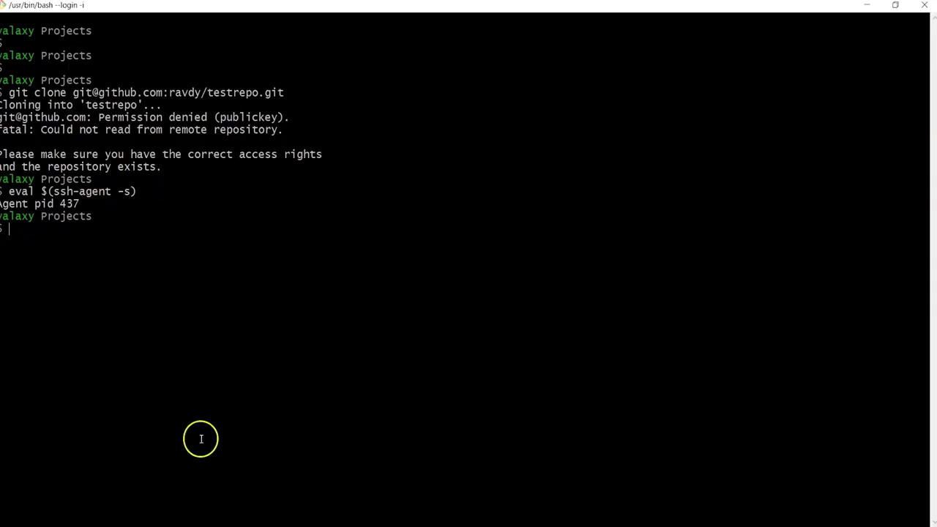
right_click(314, 305)
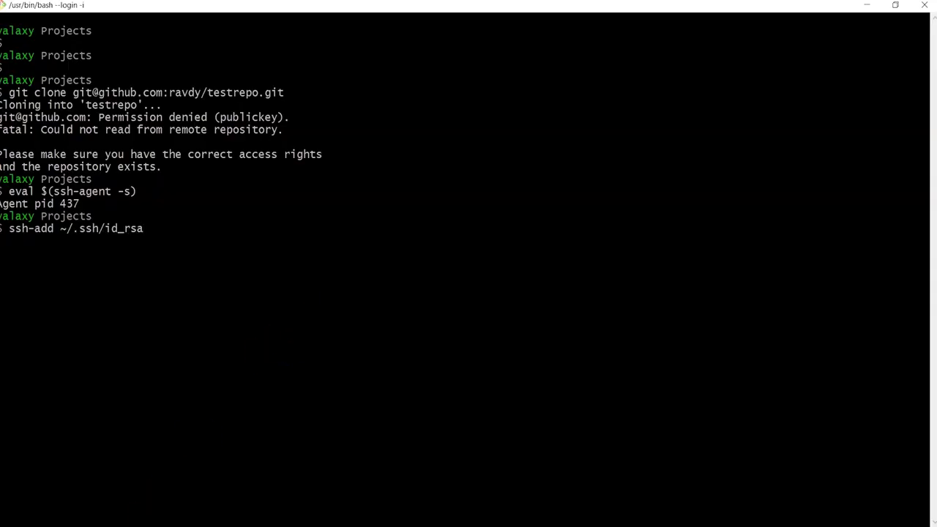
key("Return")
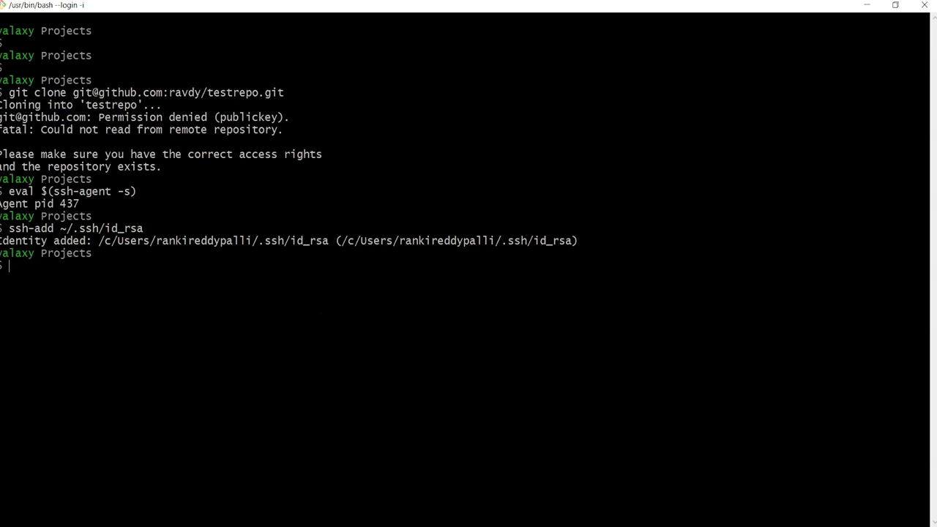
left_click(308, 318)
Step: Print the id_rsa private key file with cat
left_click(298, 294)
double_click(289, 241)
left_click(490, 320)
type("cat")
key("shift+Insert")
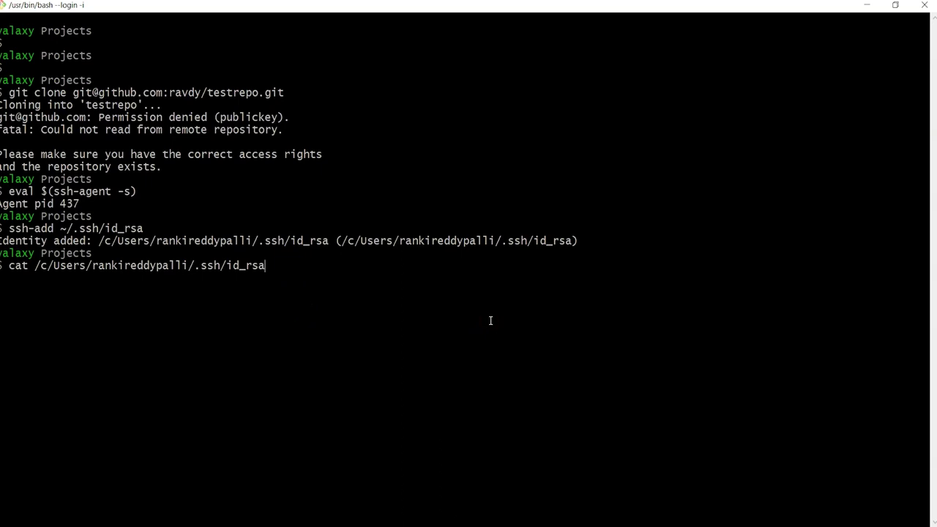
key("Return")
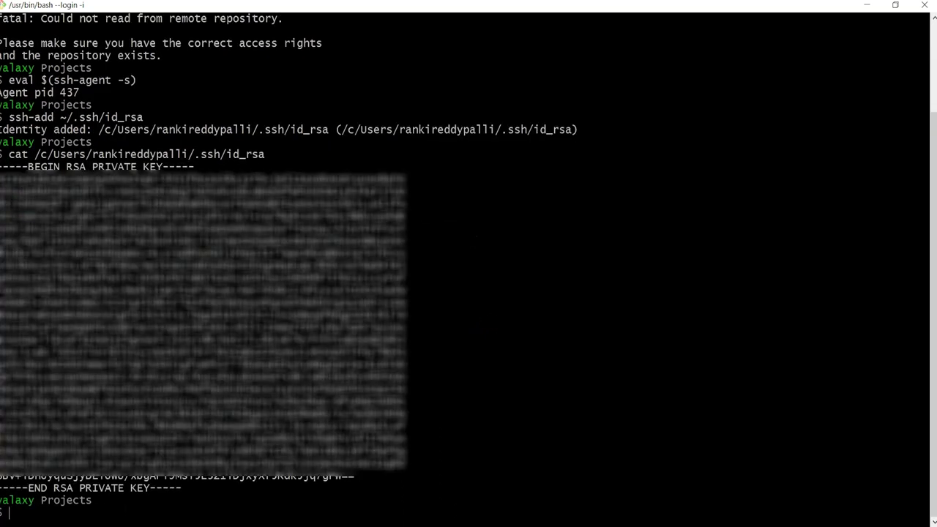
Step: Print id_rsa.pub with cat and copy the ssh-rsa public key
left_click(477, 276)
double_click(317, 126)
type("cat")
key("shift+Insert")
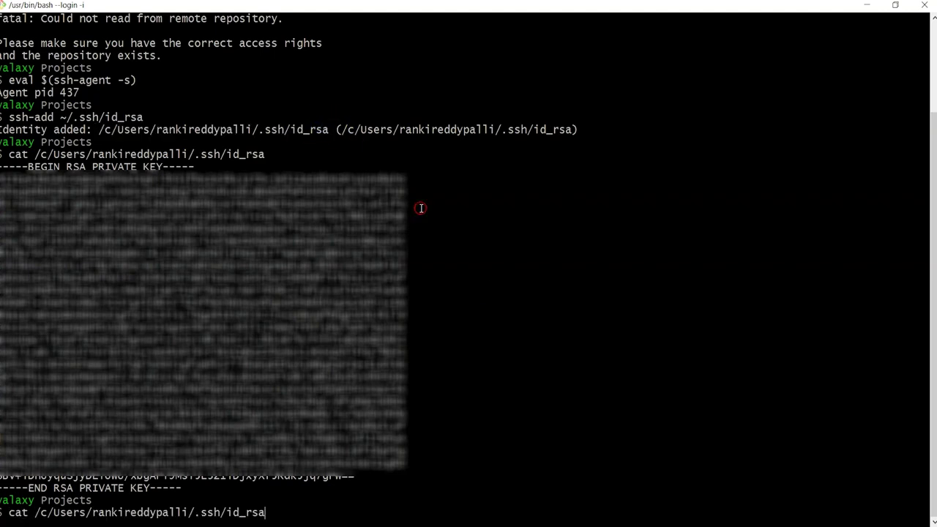
type(".pub")
key("Return")
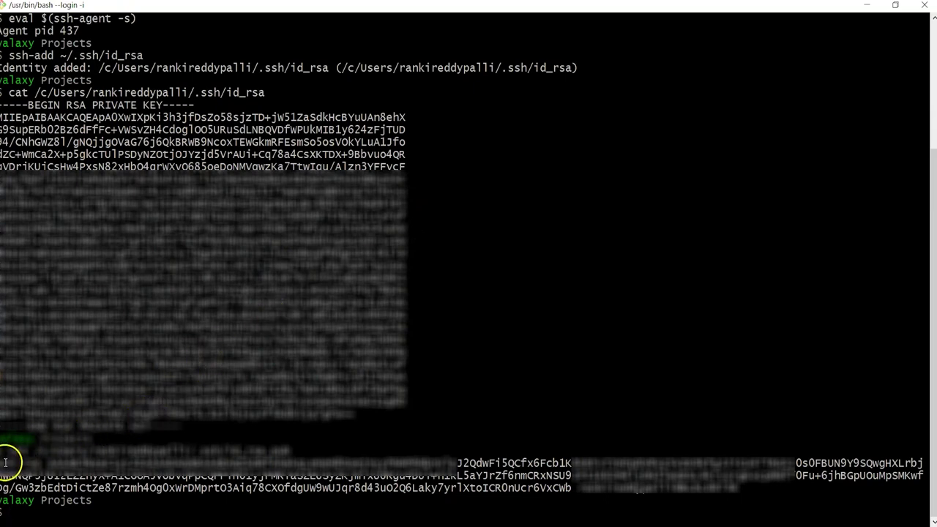
left_click_drag(6, 463, 736, 488)
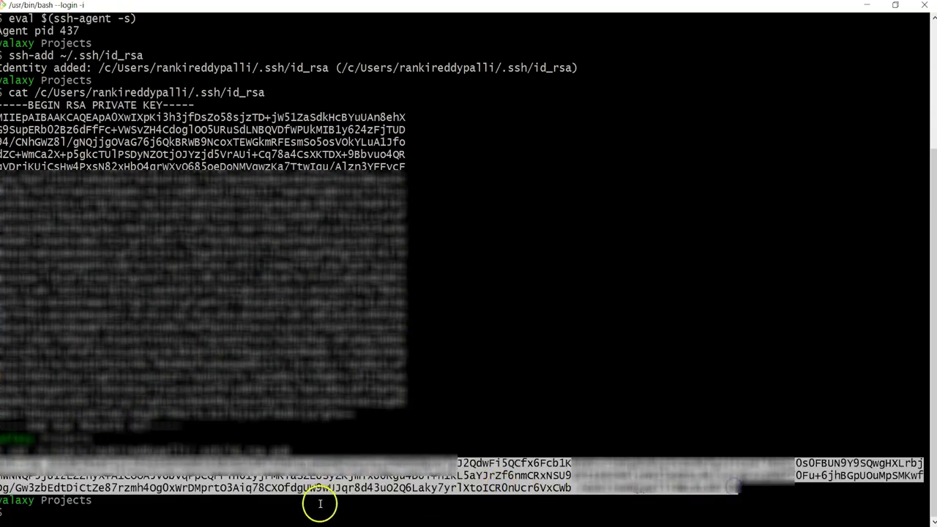
key("alt+Tab")
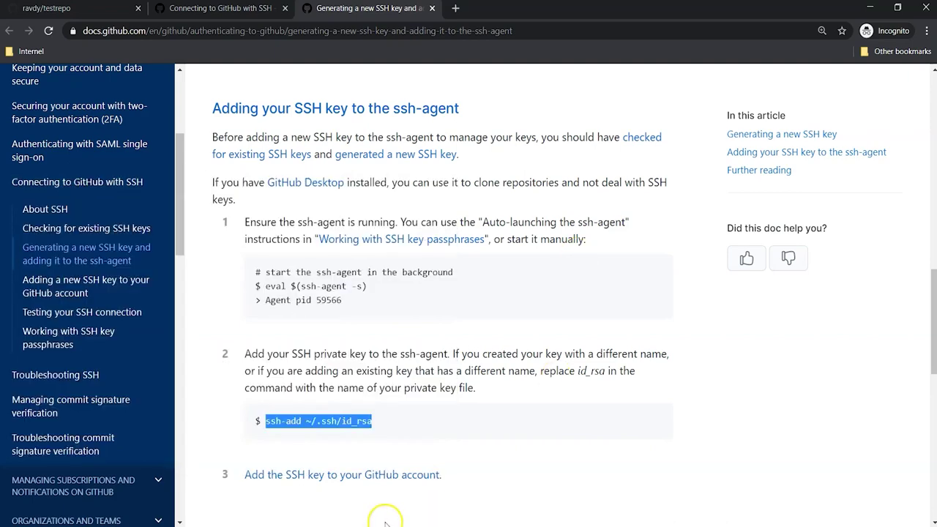
left_click(73, 8)
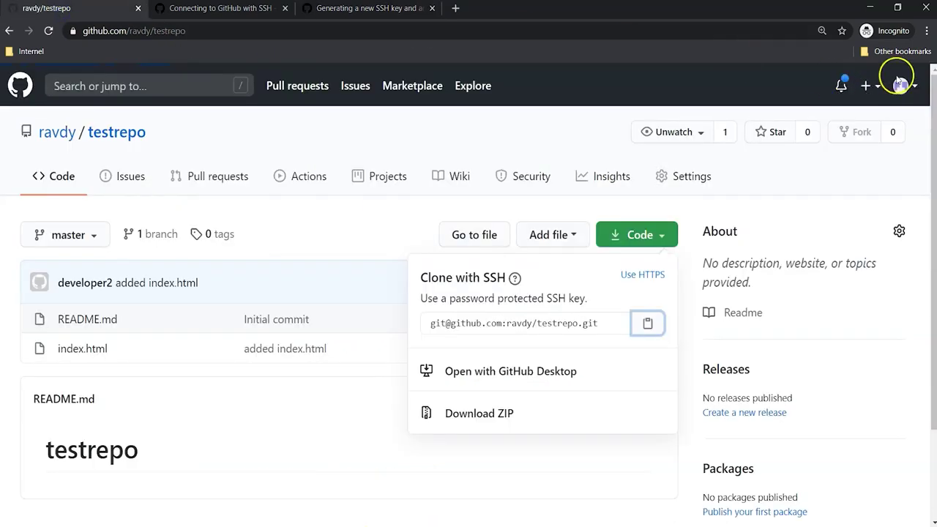
Step: Go to GitHub's SSH and GPG keys settings and start a new SSH key
left_click(899, 82)
left_click(902, 85)
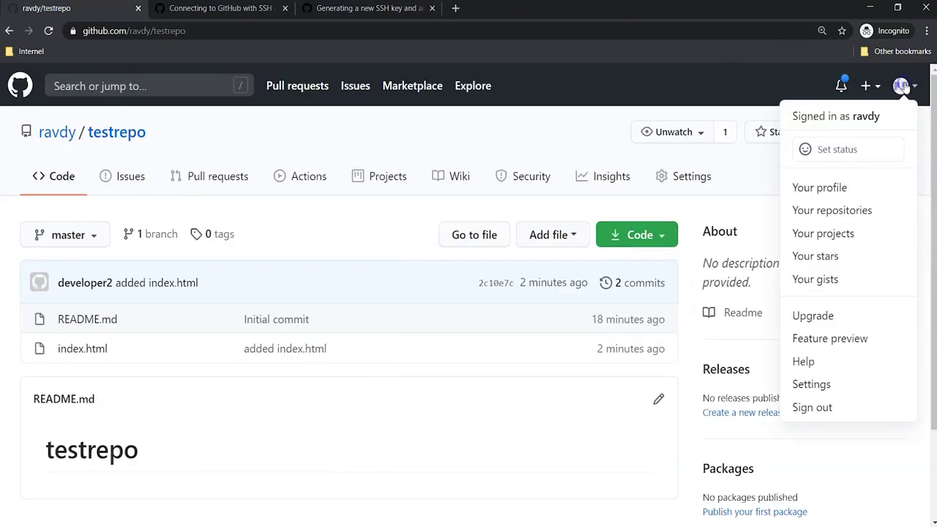
left_click(845, 384)
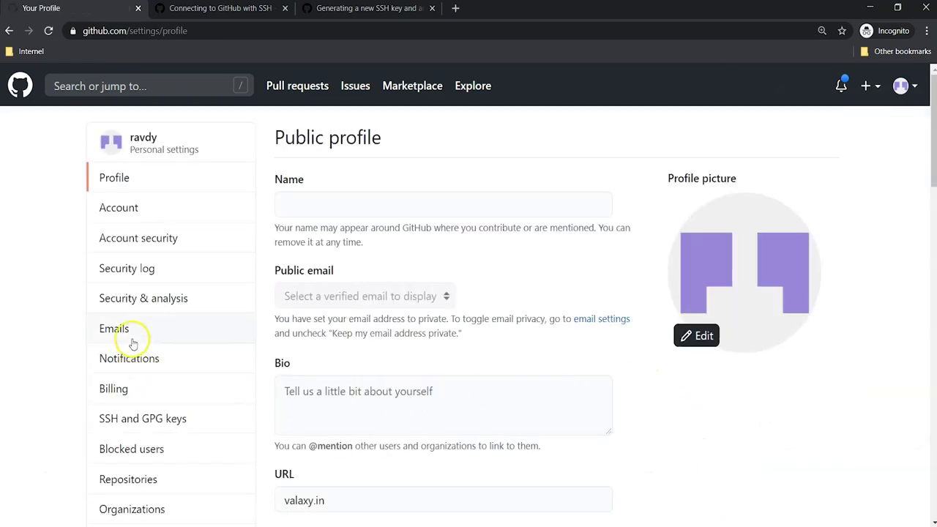
left_click(158, 419)
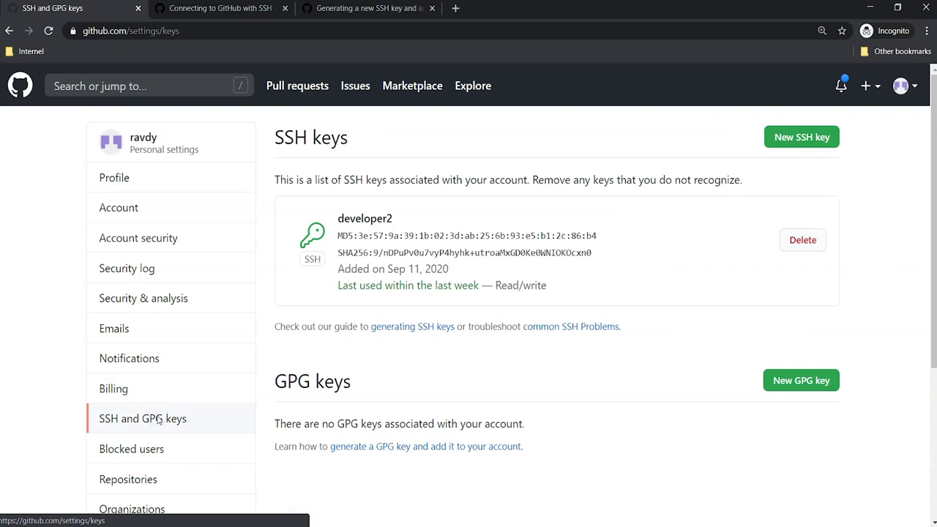
left_click(813, 139)
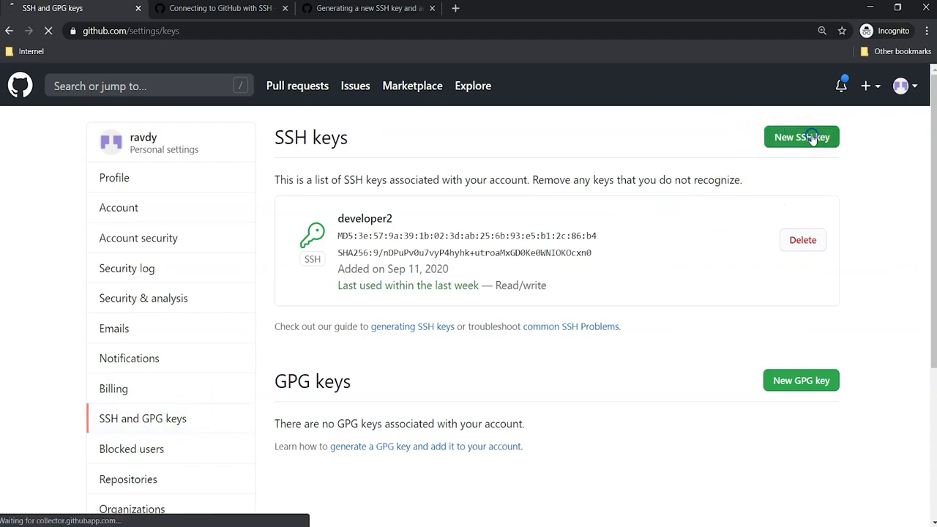
Step: Save the pasted public key as a new SSH key titled developer1
left_click(372, 212)
type("developer1")
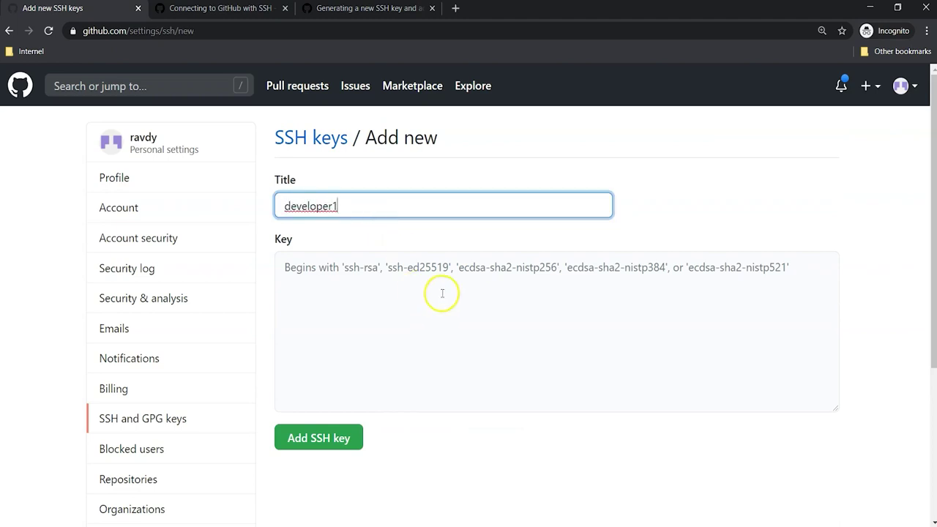
left_click(442, 295)
key("ctrl+v")
left_click(334, 443)
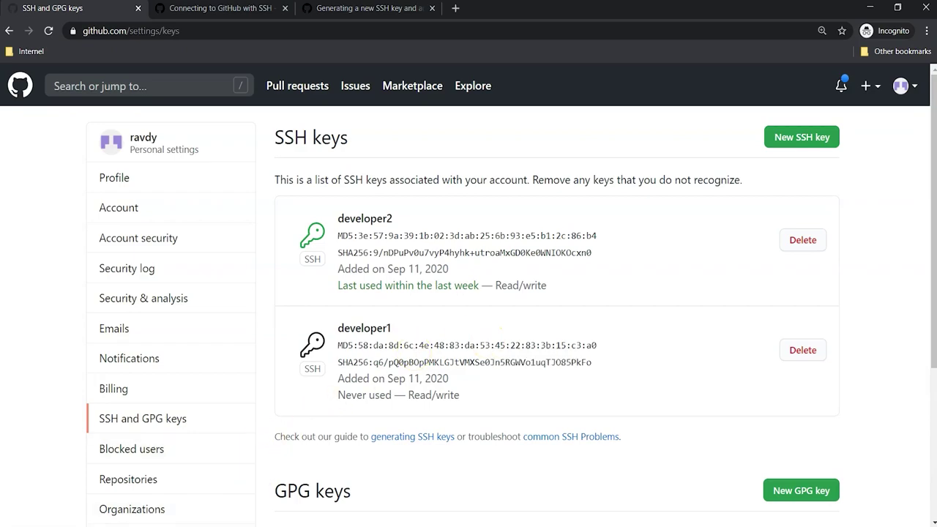
left_click(225, 412)
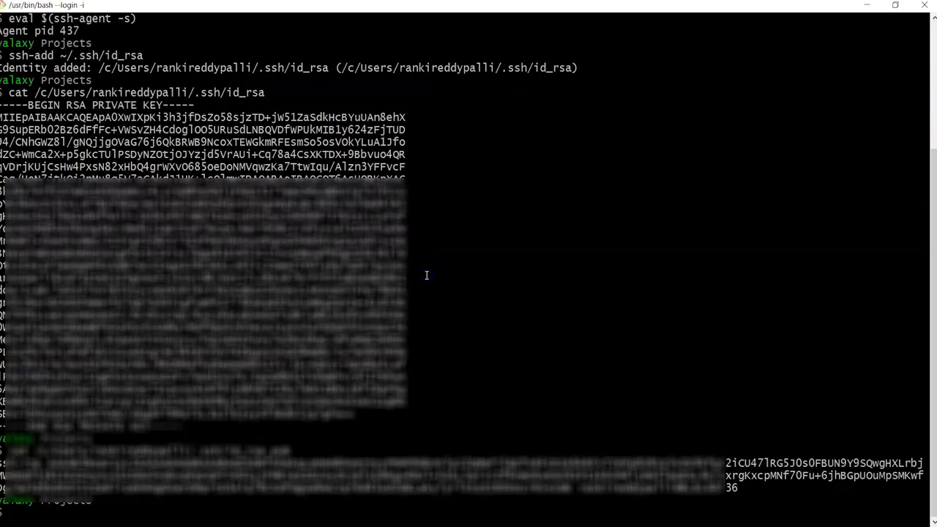
Step: Clear the terminal and rerun the SSH git clone of testrepo, now cloning without error
type("clear")
key("Return")
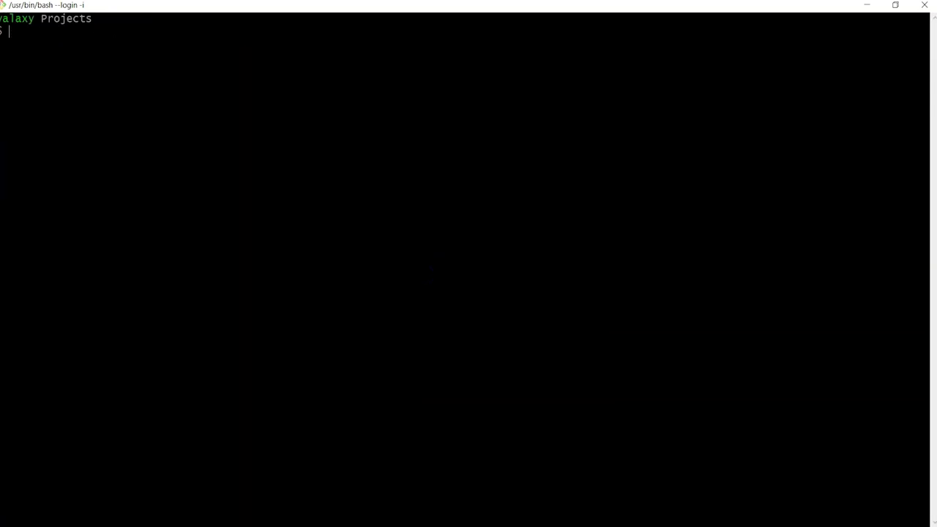
key("Up")
key("Up")
key("Up")
key("Up")
key("Up")
key("Up")
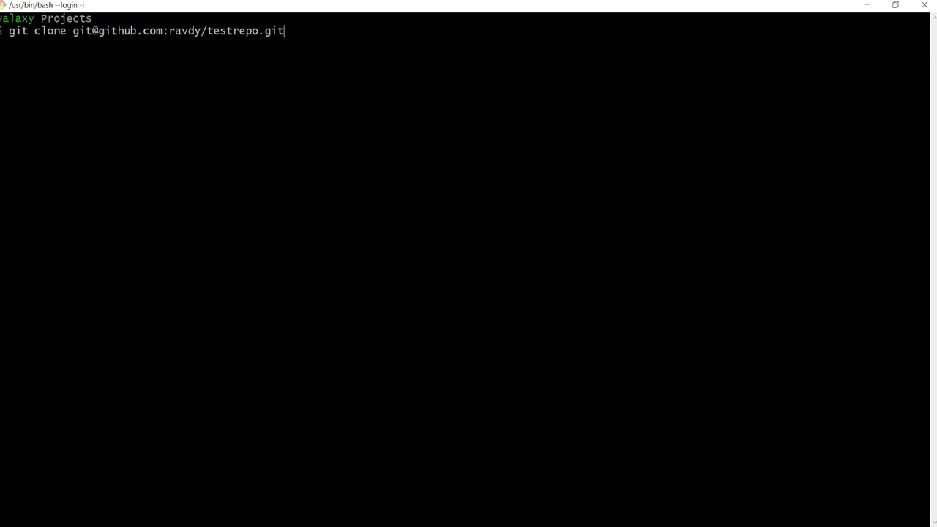
key("Return")
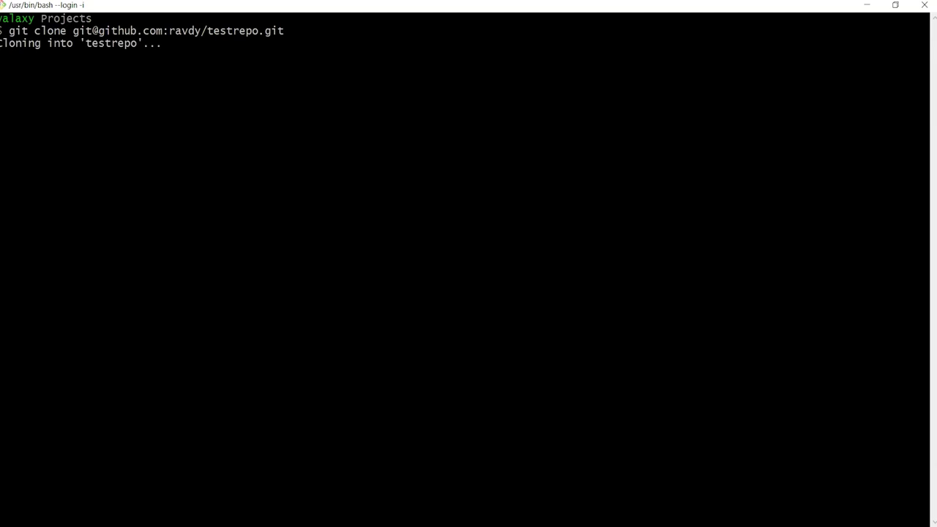
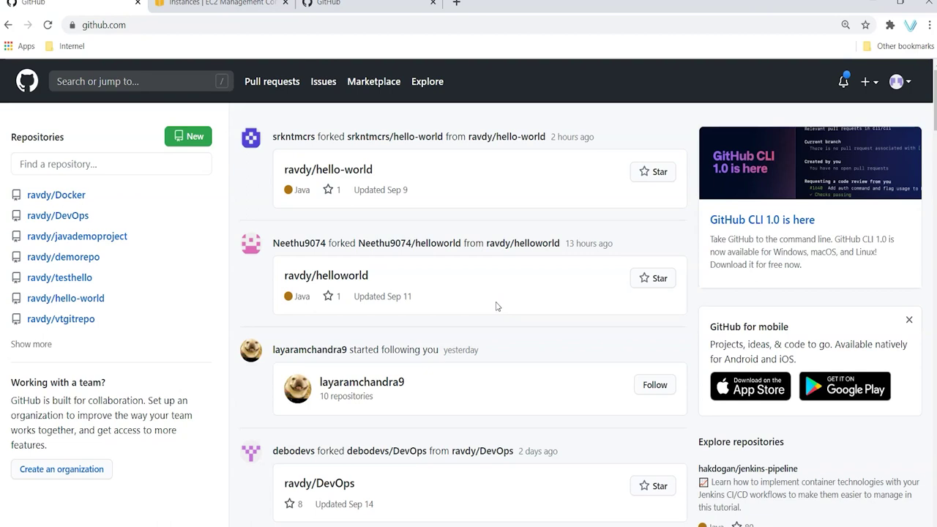
Step: Search GitHub for 'cab booking' and open the CabsOnline-Taxi-Booking-System repository from the results
left_click(195, 78)
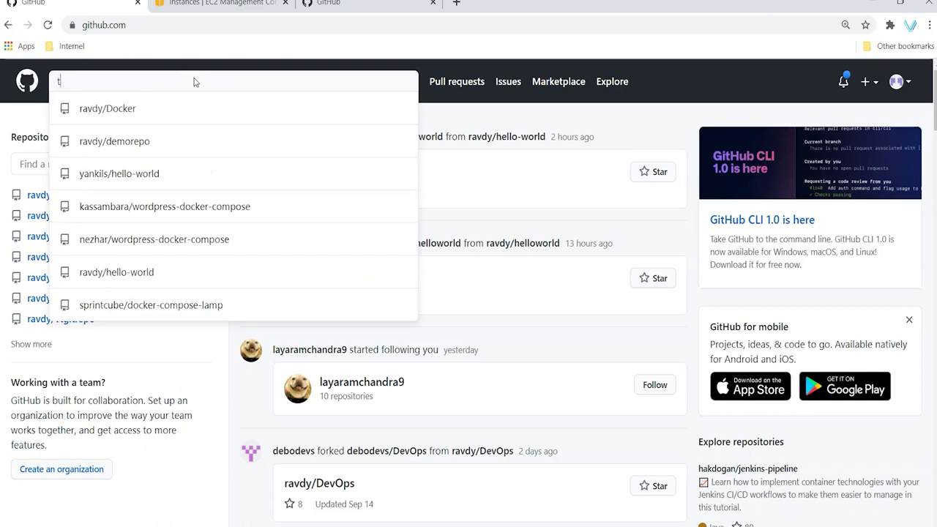
type("cab booking")
key("Return")
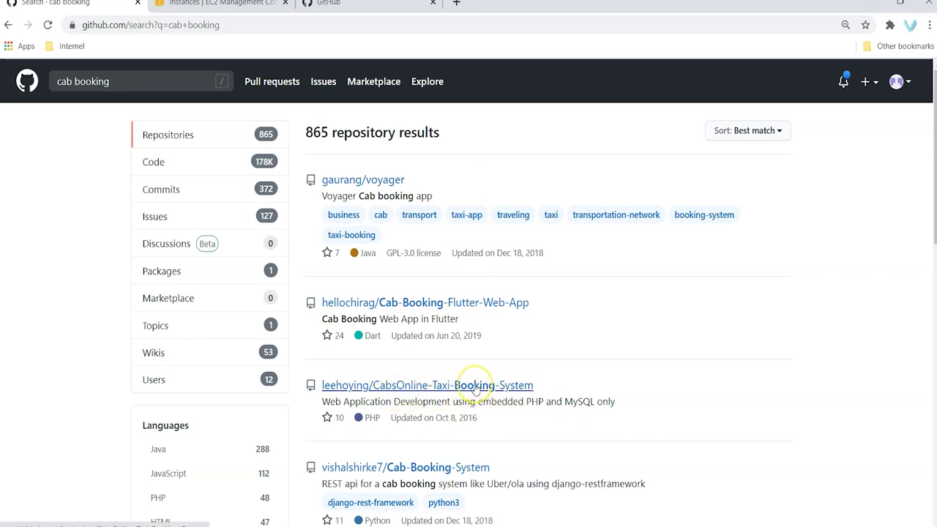
left_click(399, 388)
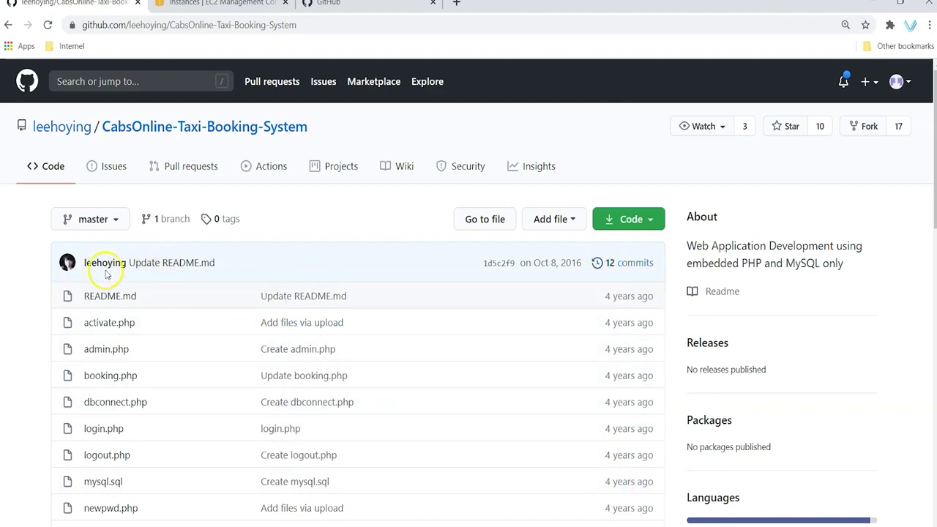
Step: Scroll through the CabsOnline-Taxi-Booking-System files and README, then return to the top
scroll(186, 140, "down", 3)
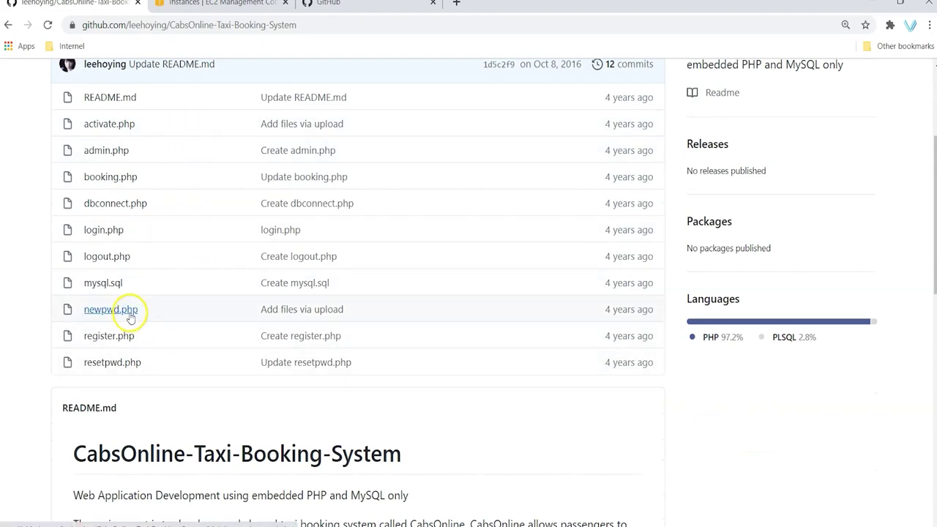
scroll(172, 183, "down", 3)
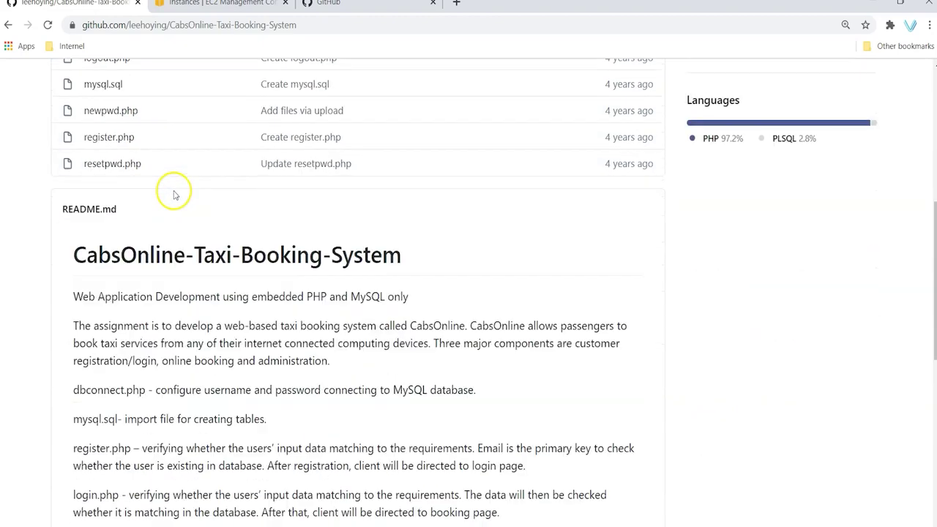
scroll(147, 187, "down", 1)
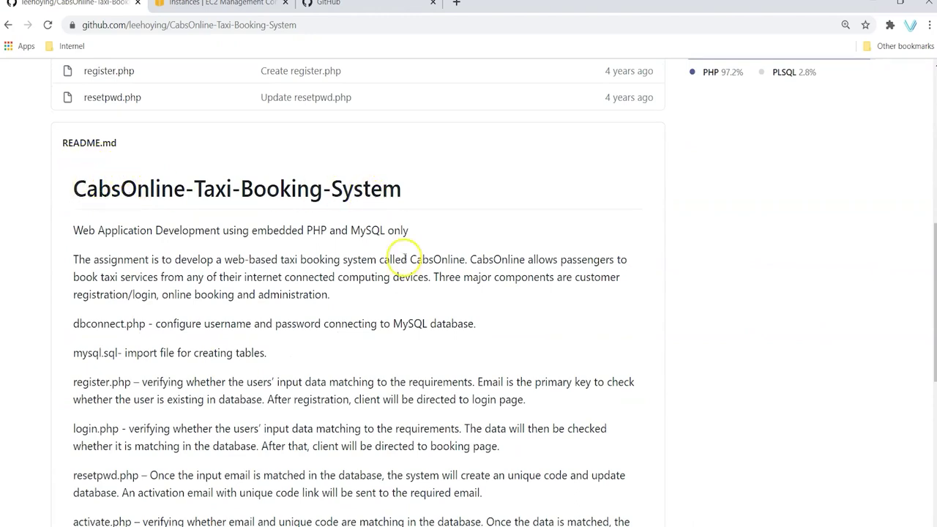
scroll(339, 283, "down", 2)
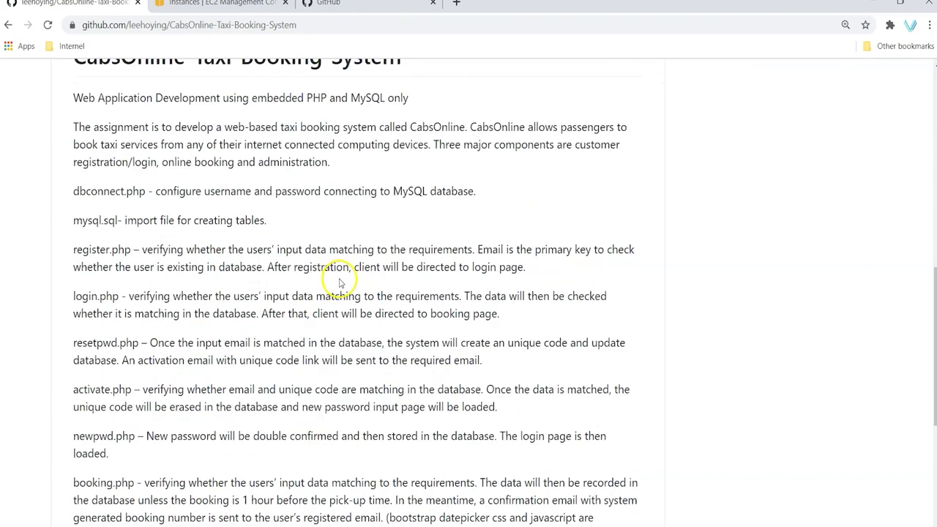
scroll(339, 283, "down", 4)
scroll(341, 278, "up", 9)
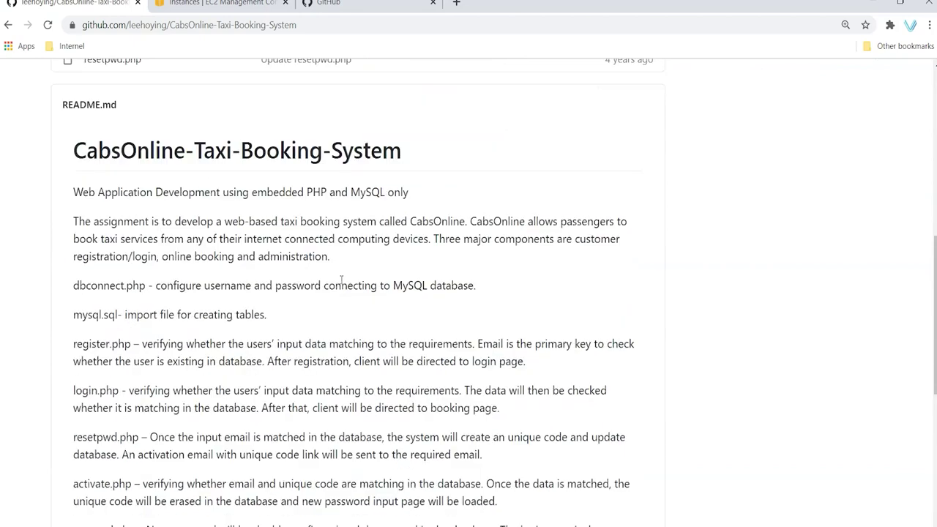
scroll(423, 249, "up", 3)
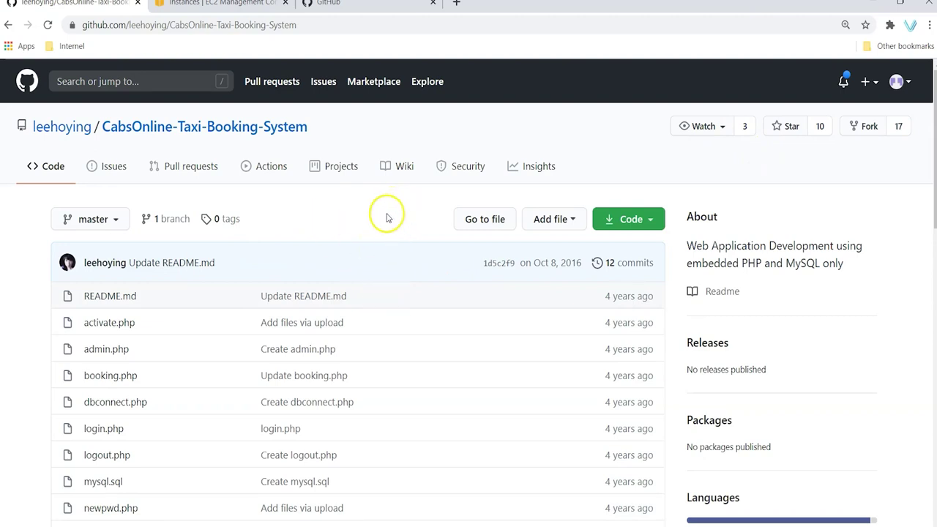
left_click(117, 219)
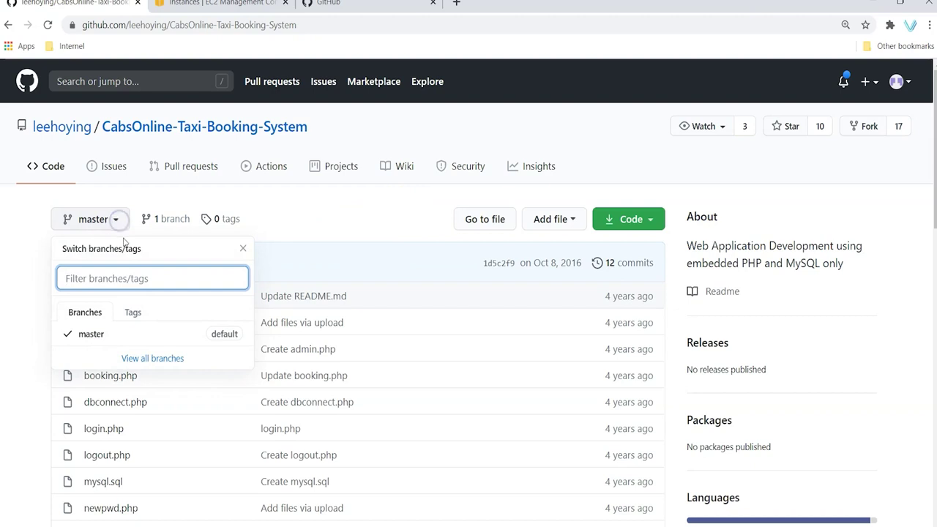
left_click(309, 216)
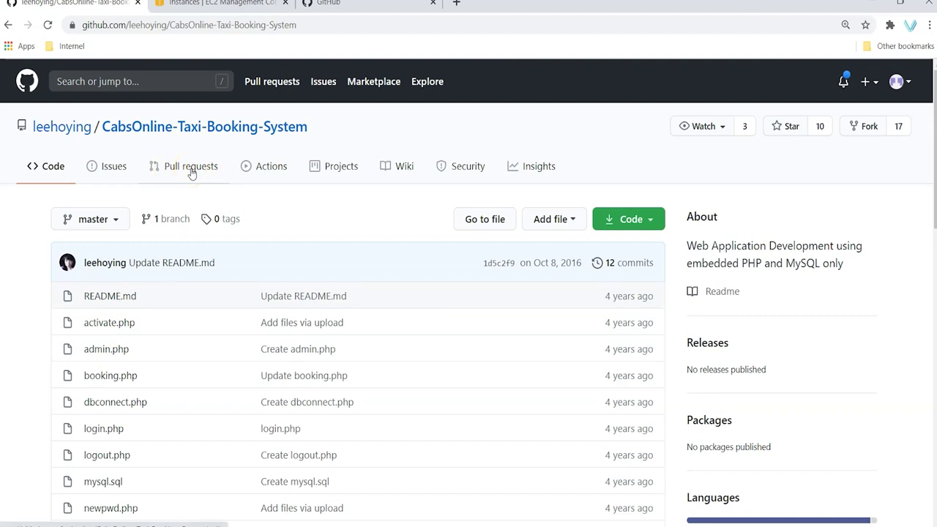
Step: Fork CabsOnline-Taxi-Booking-System into your account and look over the forked copy
left_click(865, 133)
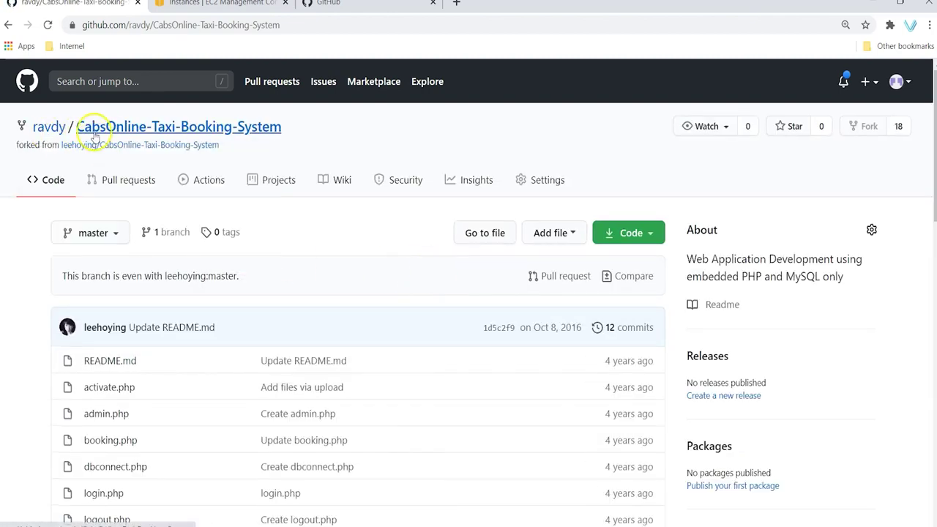
scroll(434, 310, "down", 2)
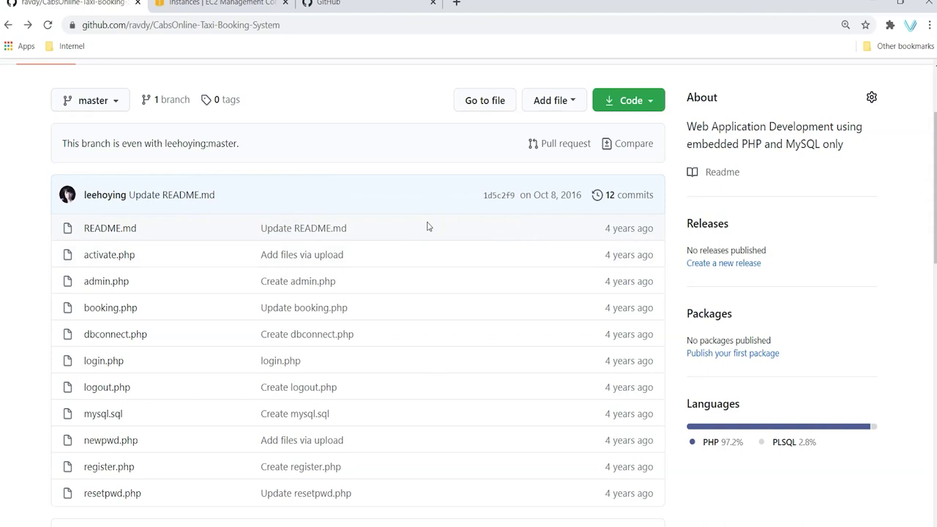
Step: Open a new incognito Chrome window and load the GitHub home page
left_click(929, 25)
left_click(866, 75)
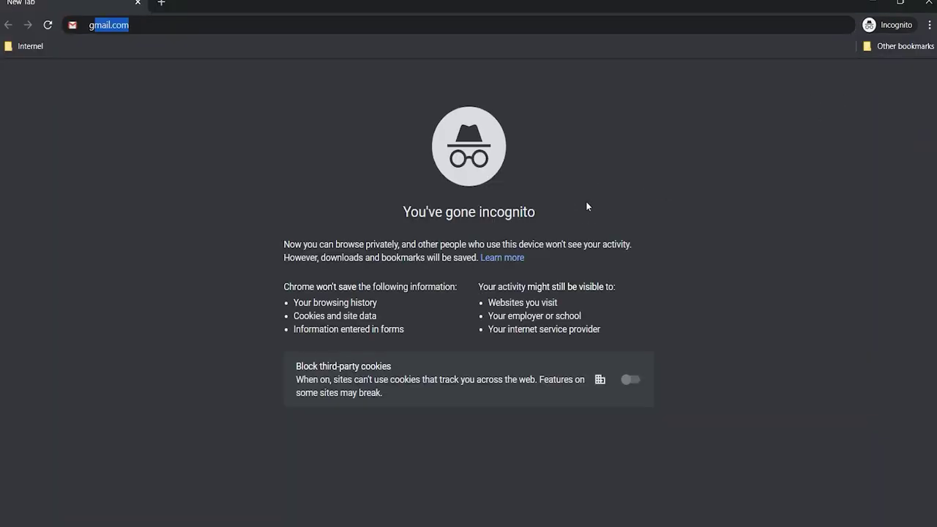
type("git")
key("Return")
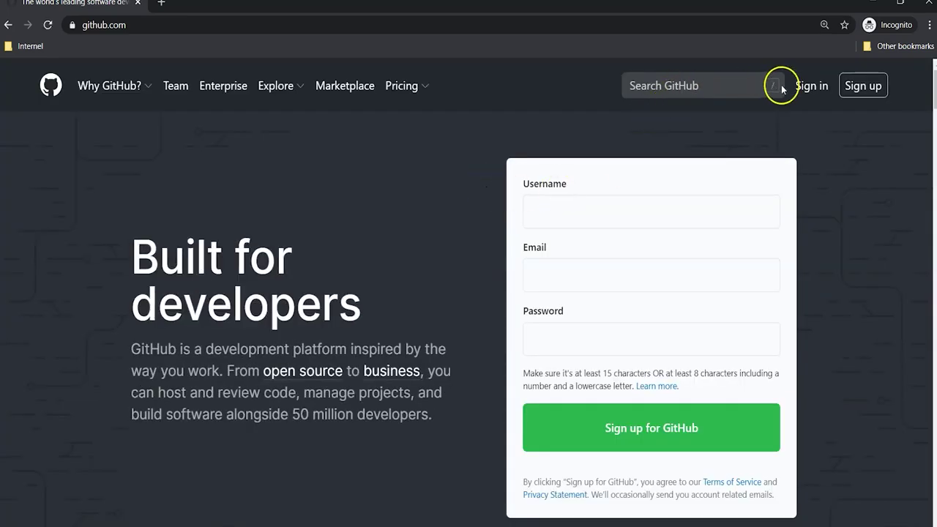
Step: Sign in with the second account's username and password, then submit the device verification code
left_click(808, 86)
left_click(423, 223)
left_click(423, 223)
type("yankils")
key("Tab")
key("Return")
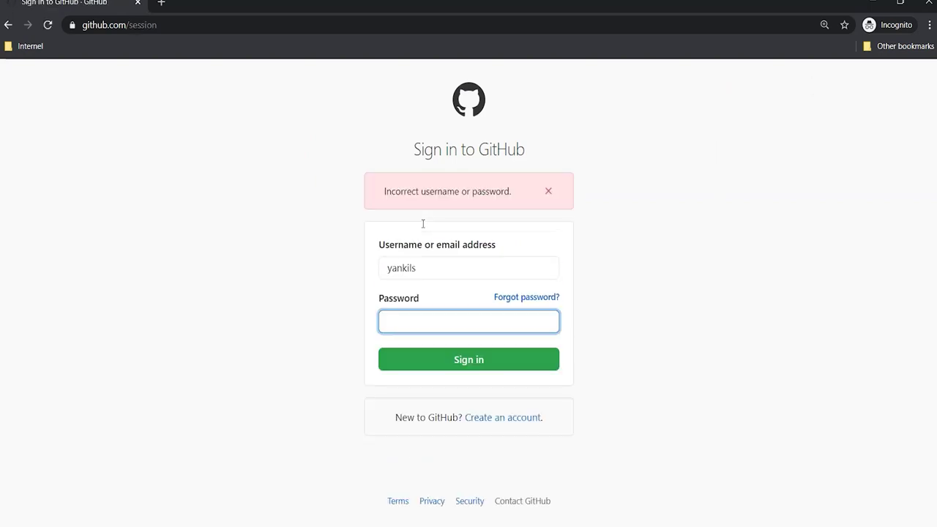
key("Return")
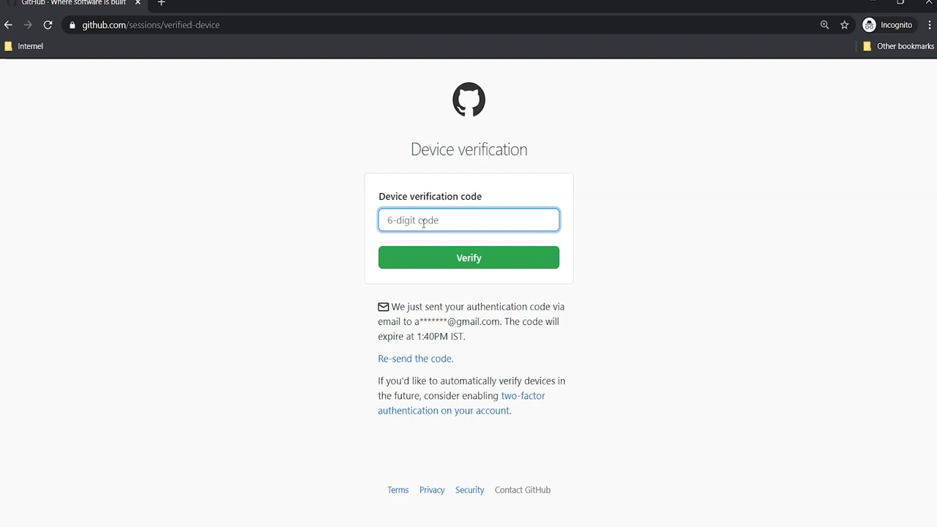
left_click(465, 258)
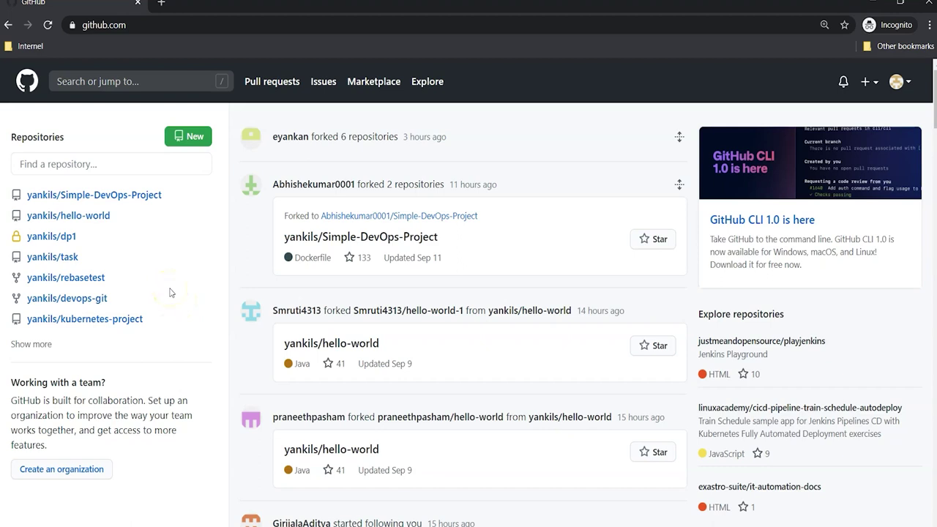
Step: Search GitHub for the first account's docker repository and open the result
left_click(152, 80)
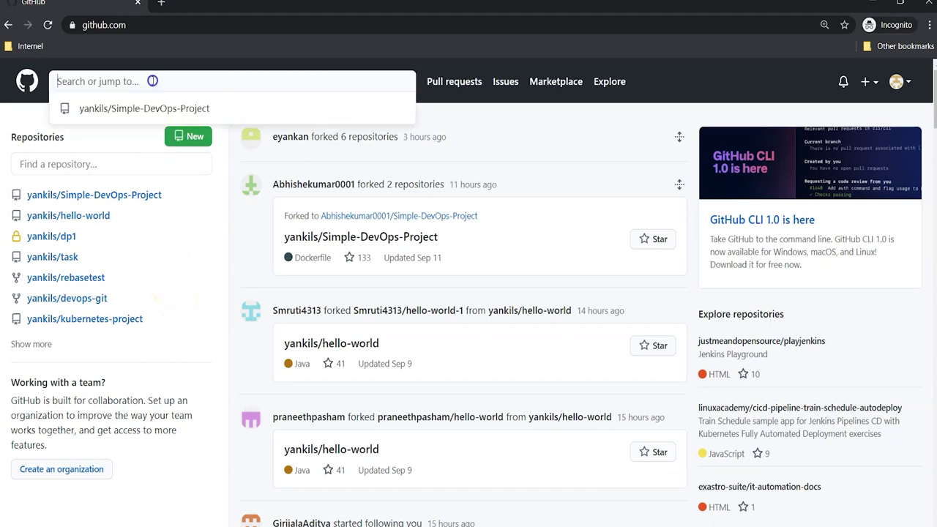
type("ra")
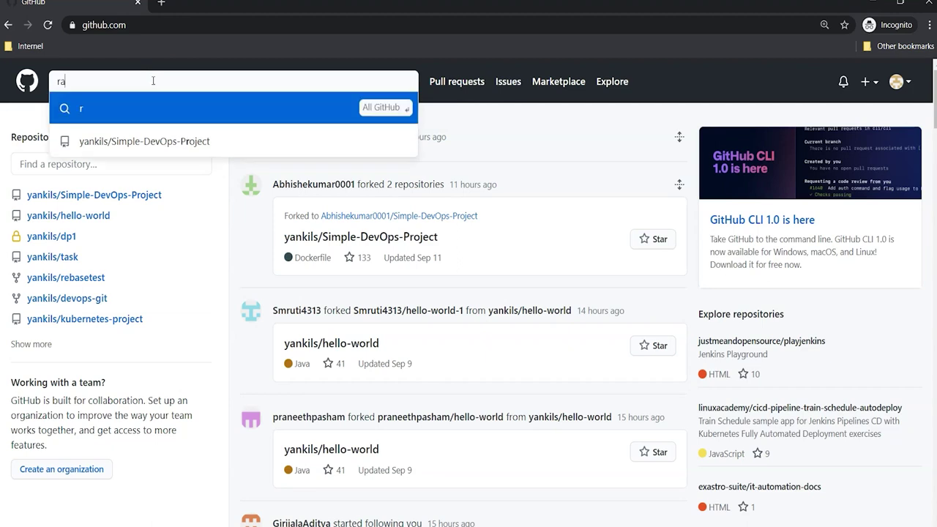
type("vdy/docker")
key("Return")
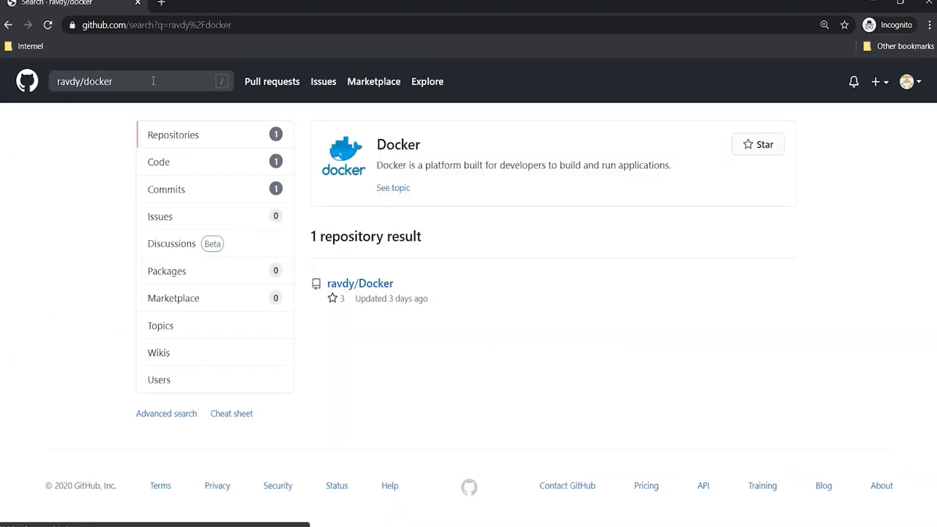
left_click(355, 287)
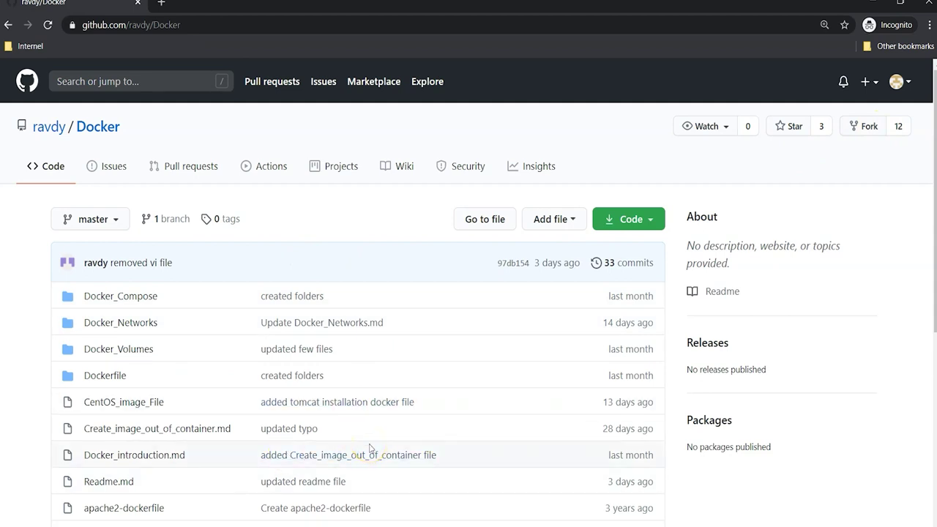
Step: Fork the Docker repository into the second account and open the new fork
left_click(870, 128)
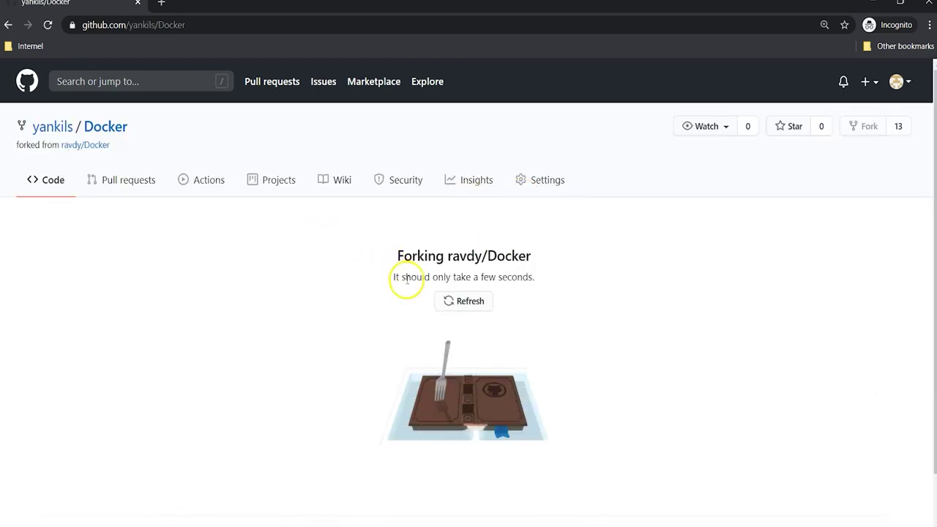
left_click(123, 135)
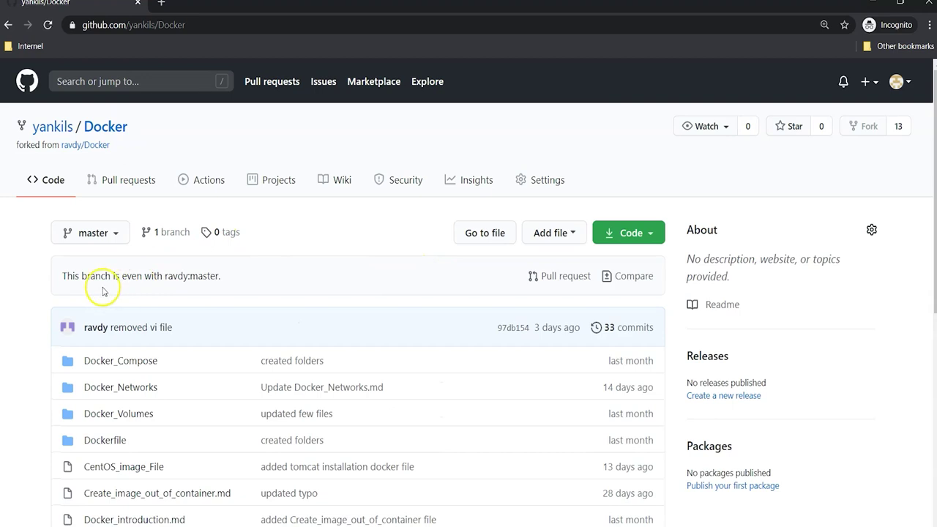
mouse_move(90, 150)
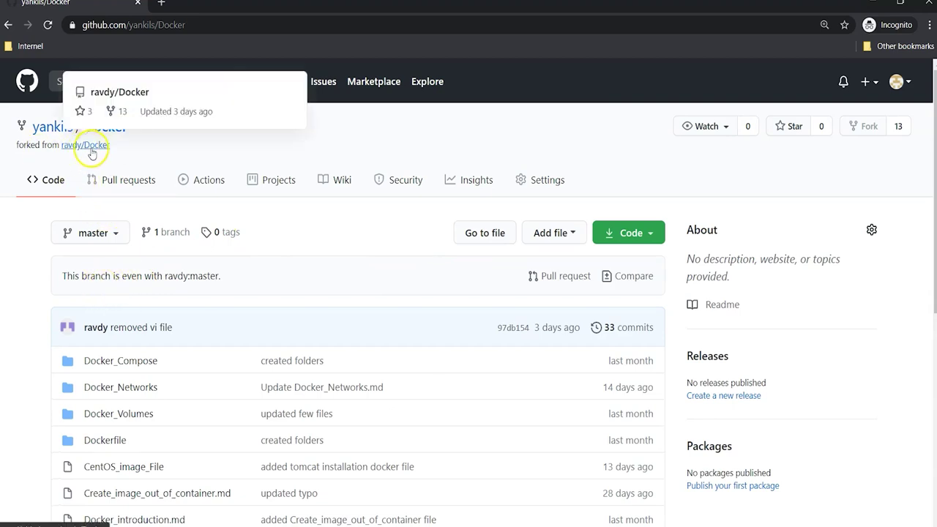
mouse_move(94, 129)
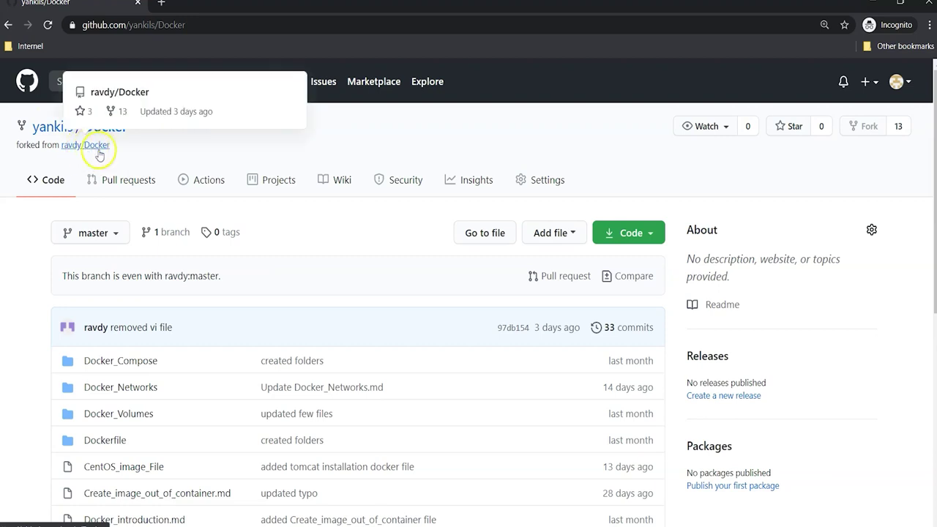
Step: Scroll through the forked Docker repository's folders and files, then show Chrome's window previews
scroll(385, 316, "down", 1)
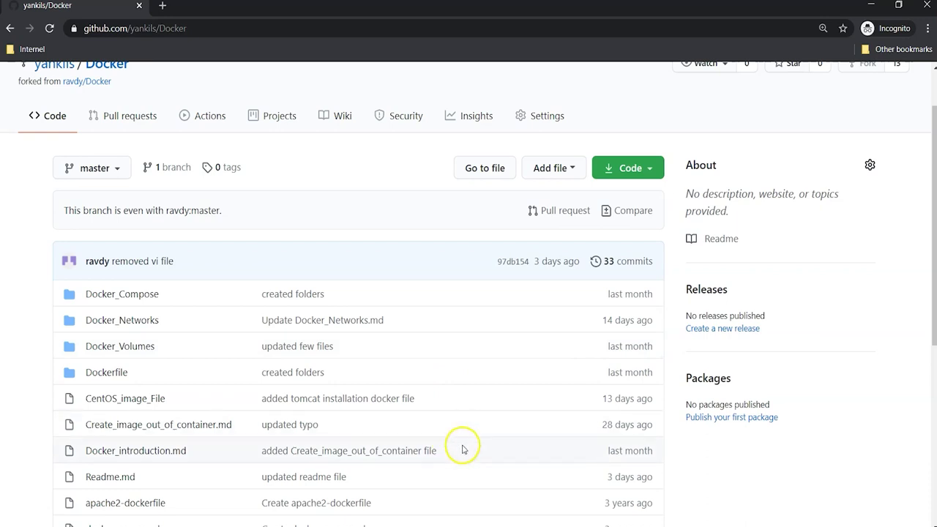
scroll(75, 90, "up", 1)
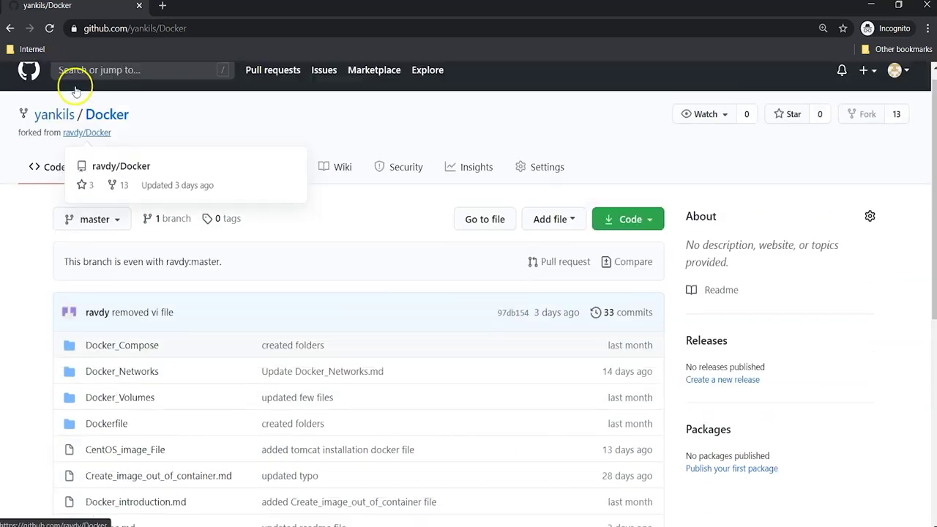
scroll(75, 90, "up", 1)
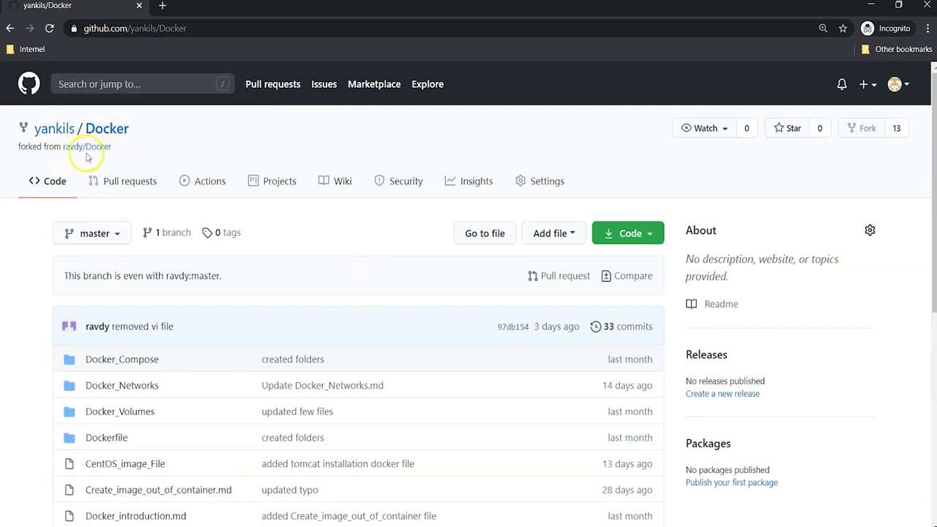
mouse_move(88, 153)
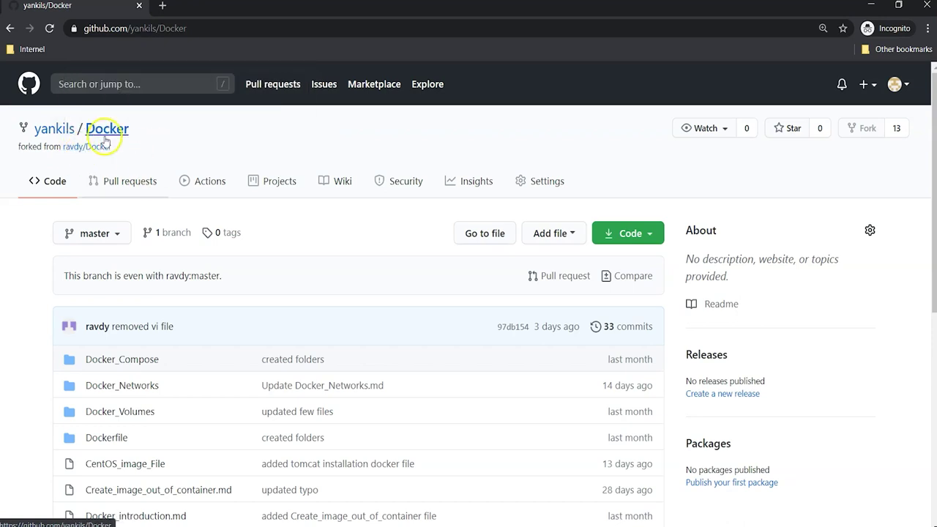
left_click(220, 526)
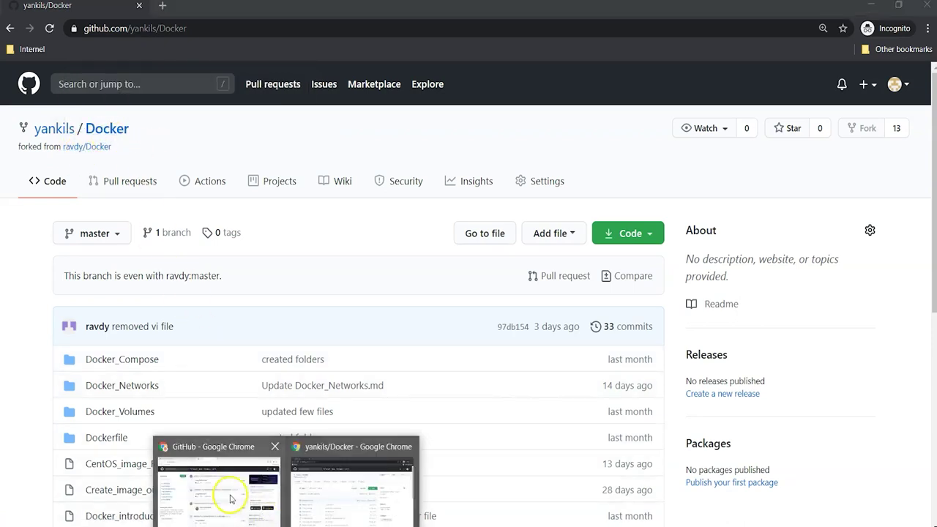
Step: Switch to the original account's Chrome window and open its Docker repository from the sidebar
left_click(220, 487)
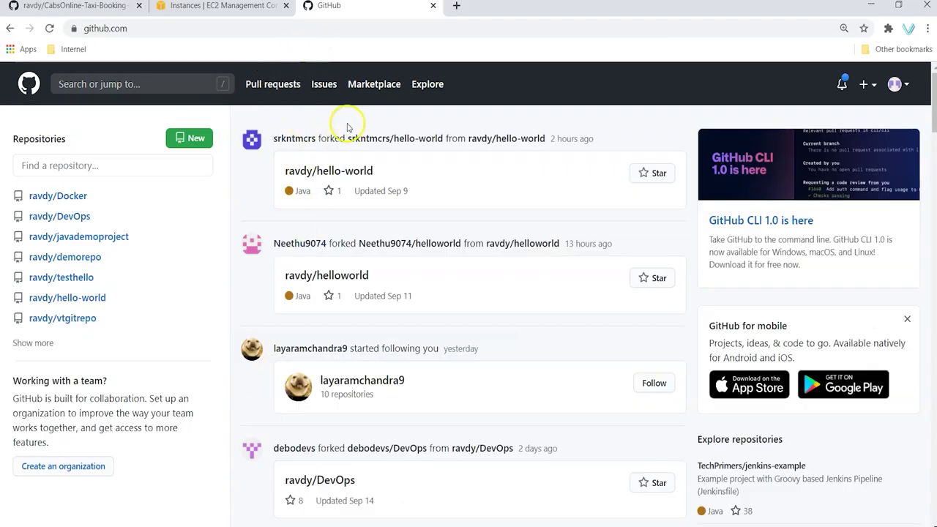
left_click(75, 196)
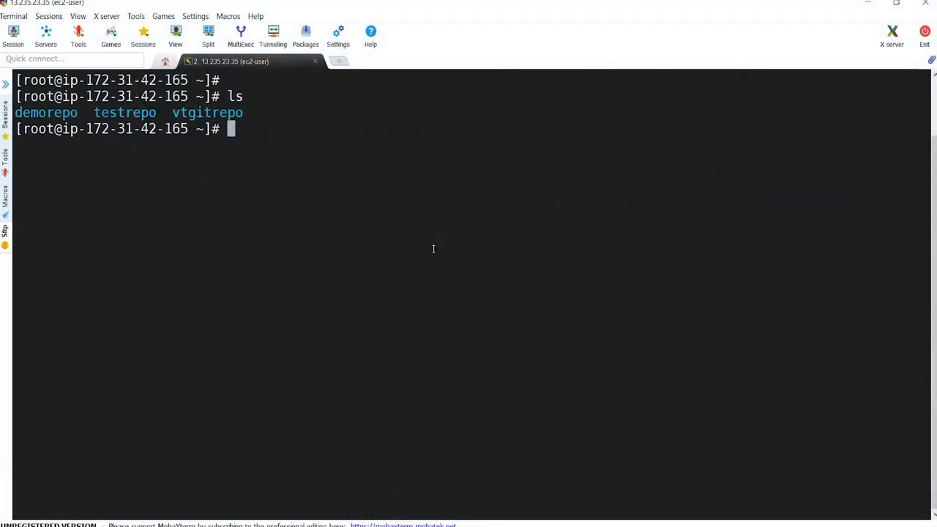
Step: Run ls to list demorepo, testrepo and vtgitrepo, then enter 'git clone ' at the prompt
type("git clone")
key("BackSpace")
key("BackSpace")
key("BackSpace")
key("BackSpace")
key("BackSpace")
key("BackSpace")
key("BackSpace")
key("BackSpace")
key("BackSpace")
key("BackSpace")
type("ls")
key("Return")
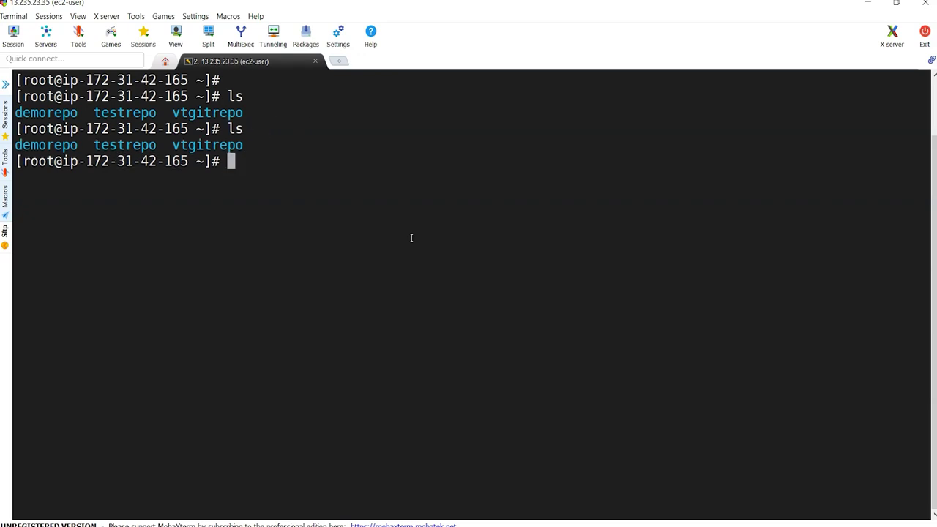
type("git clone")
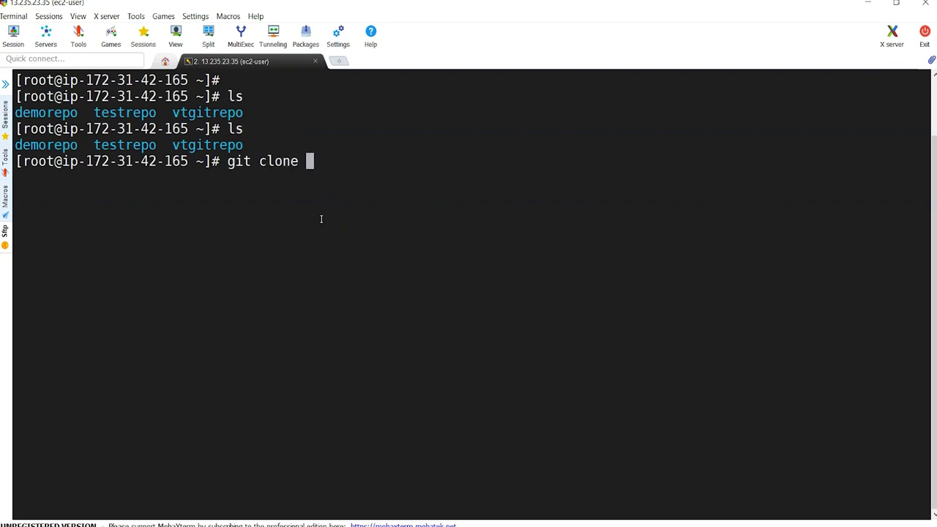
Step: Copy the forked Docker repository's HTTPS clone URL ending in Docker.git
left_click(371, 504)
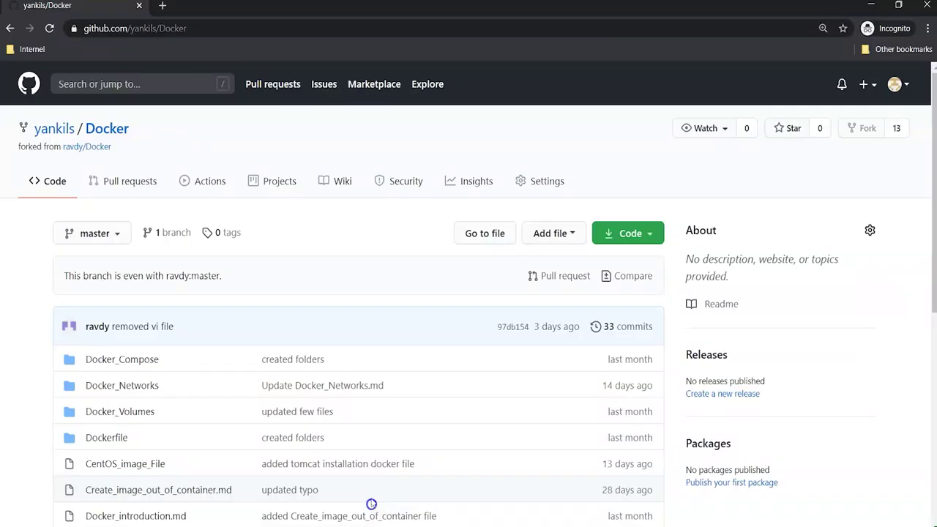
left_click(649, 233)
left_click(637, 314)
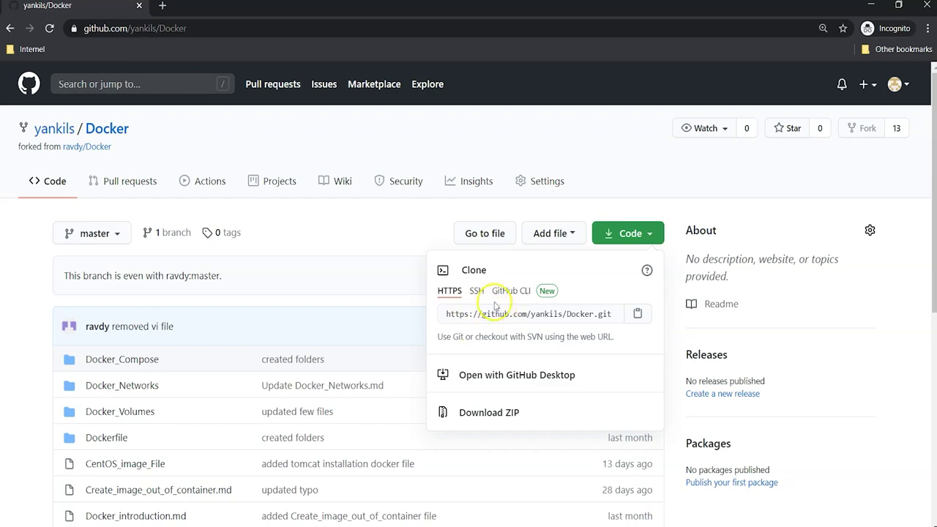
Step: Paste the Docker.git URL after git clone and run it, cloning 125 objects into a Docker folder
key("alt+Tab")
right_click(378, 270)
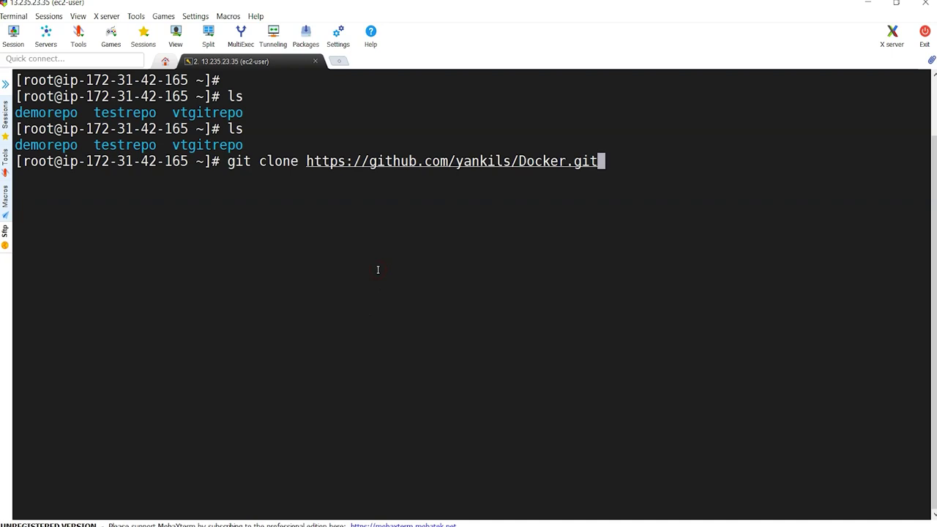
key("Return")
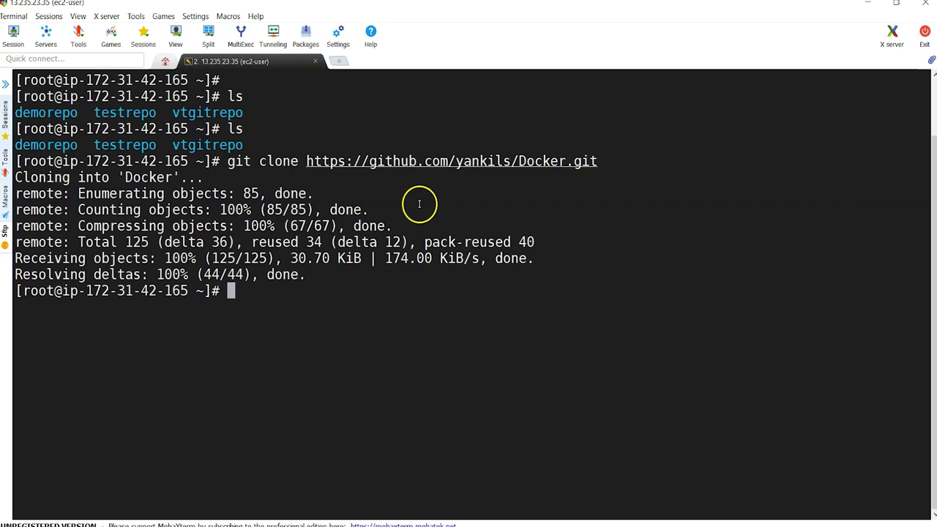
left_click_drag(520, 162, 596, 162)
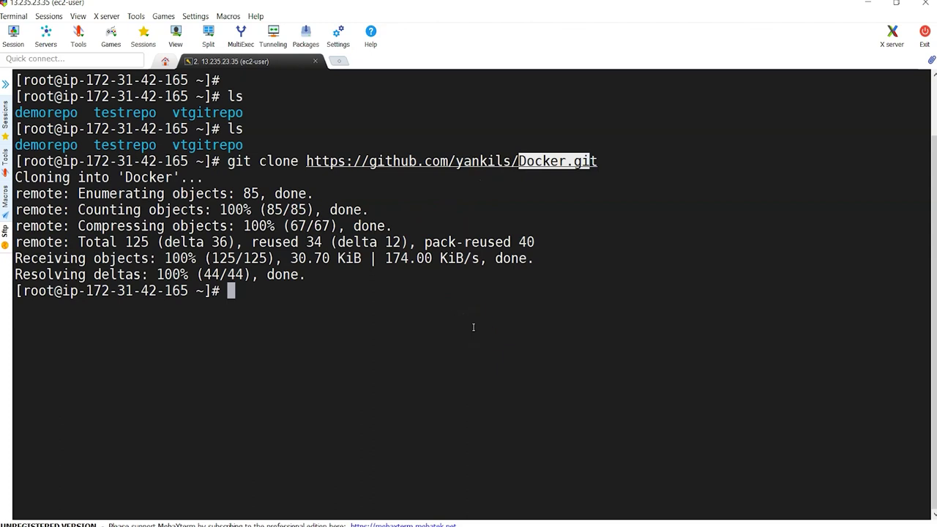
Step: List files, change into the cloned Docker folder and list the repository's contents
type("s")
key("Return")
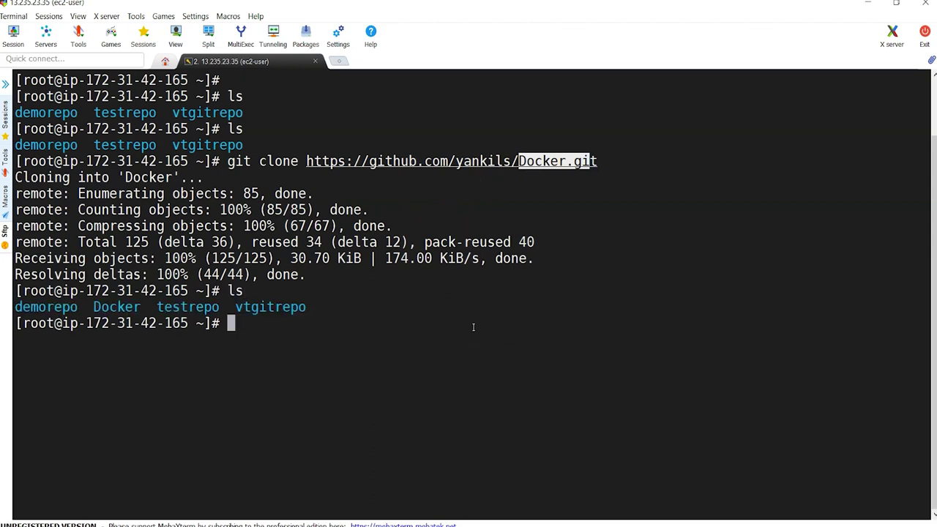
type("cd D")
key("Tab")
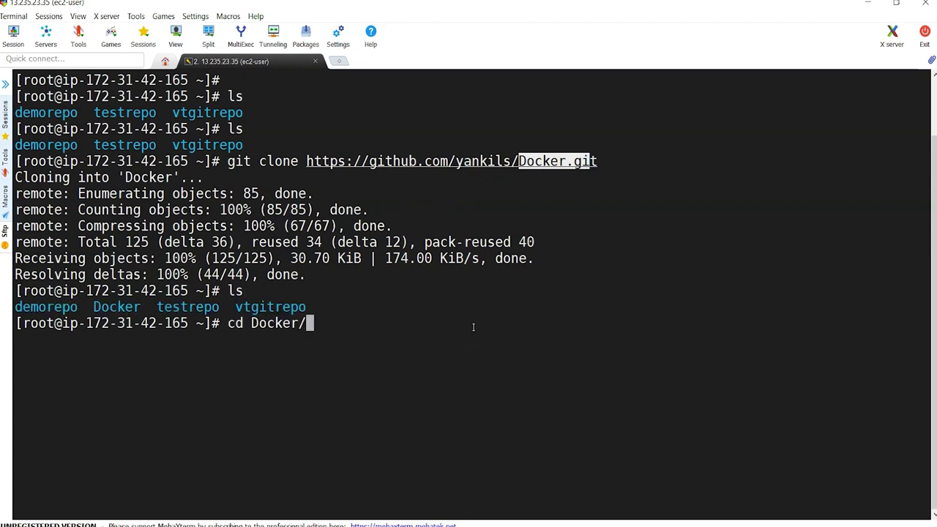
key("Return")
type("ls")
key("Return")
Step: Enter the Dockerfile subfolder, list its contents, then return up to the Docker folder
left_click(309, 356)
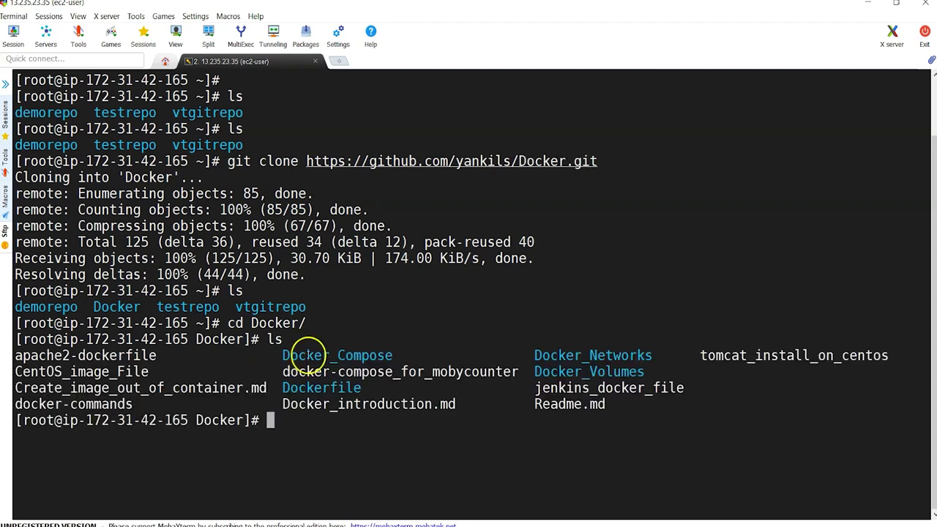
double_click(94, 355)
double_click(315, 388)
key("ctrl+c")
type("cd")
right_click(504, 268)
key("Return")
type("ls")
key("Return")
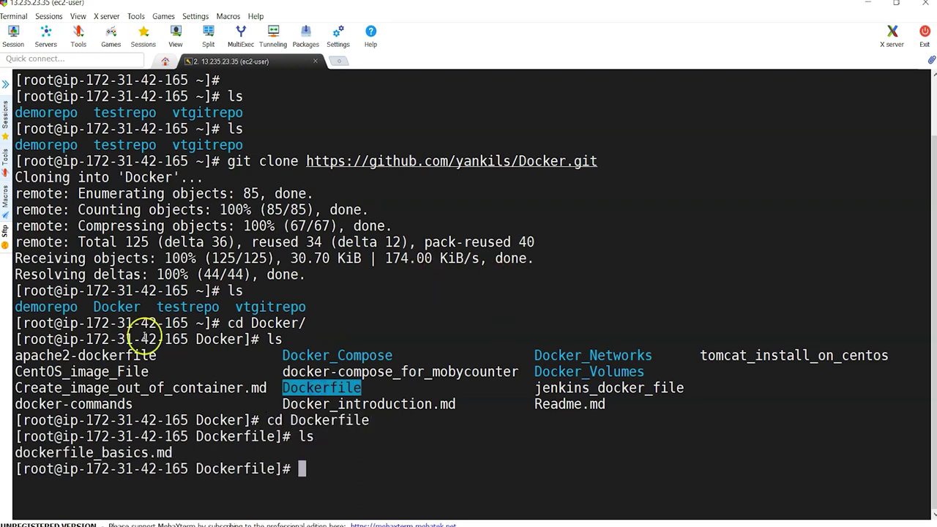
type("cd ..")
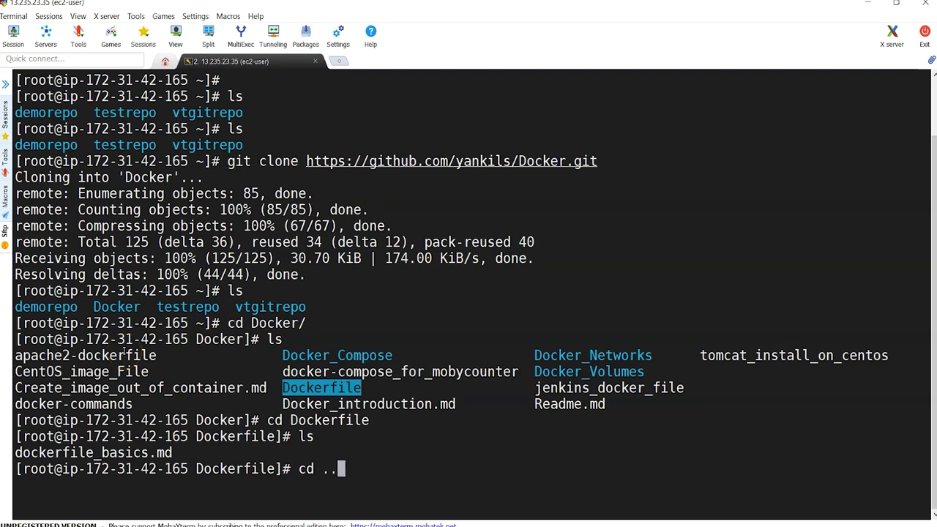
key("Return")
Step: Move apache2-dockerfile, jenkins_docker_file and CentOS_image_File into the Dockerfile folder with mv
type("mv apache2-dockerfile")
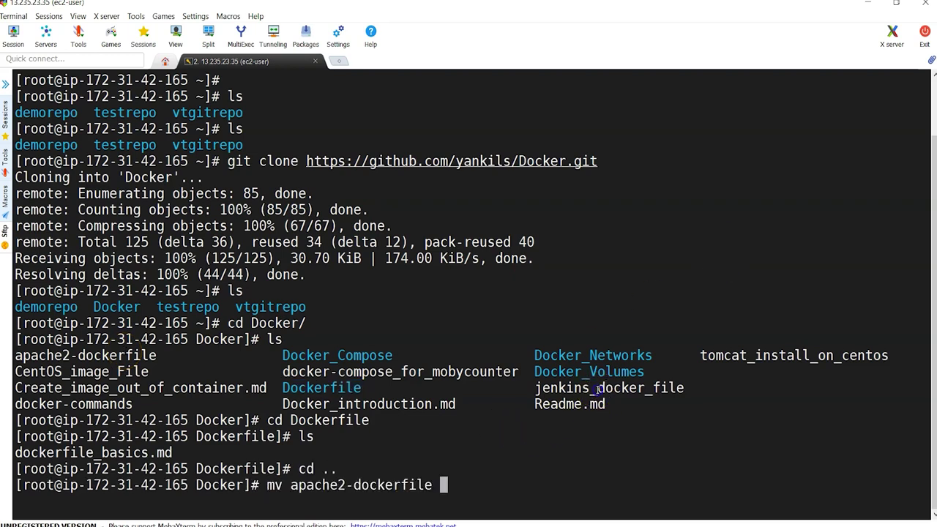
double_click(597, 390)
right_click(630, 281)
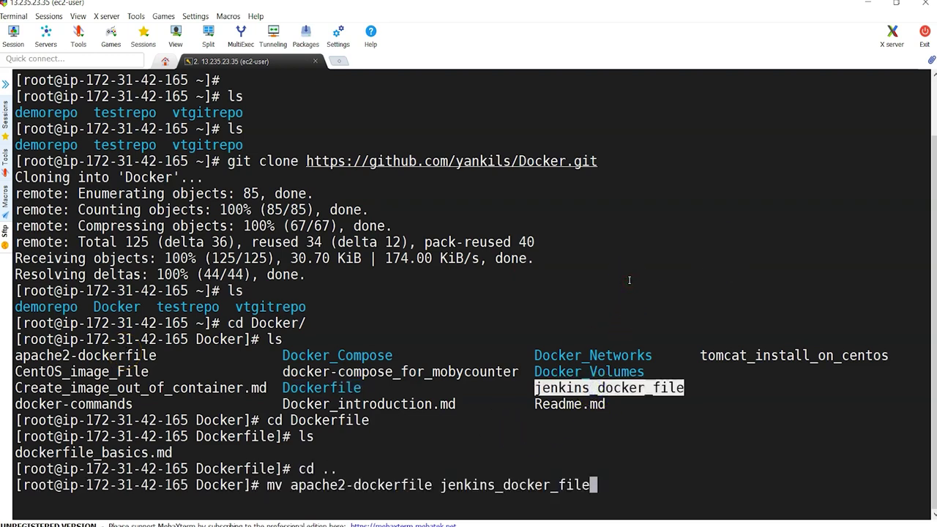
double_click(117, 374)
right_click(530, 317)
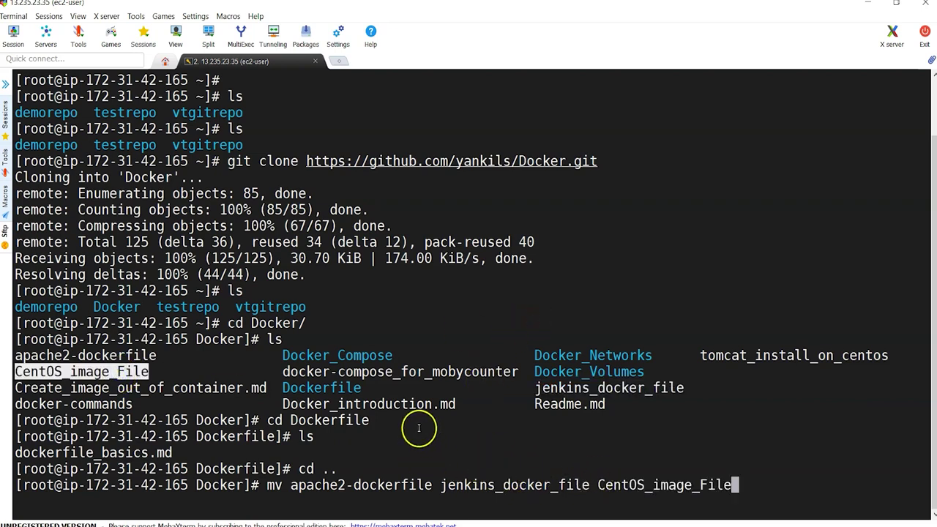
double_click(330, 388)
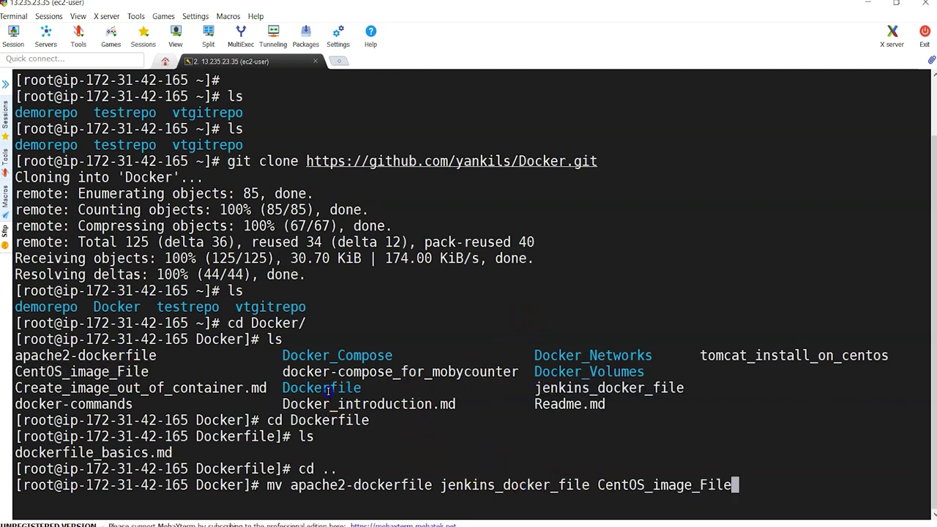
right_click(555, 233)
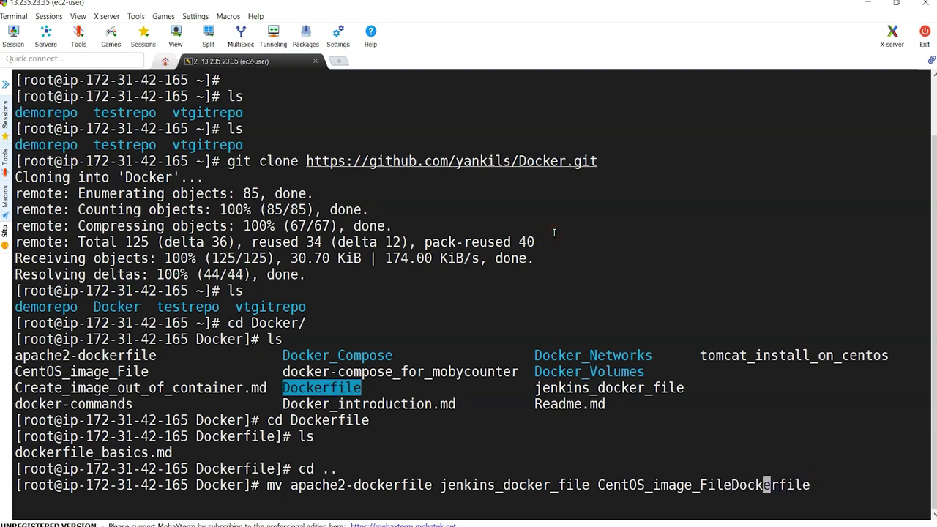
key("Return")
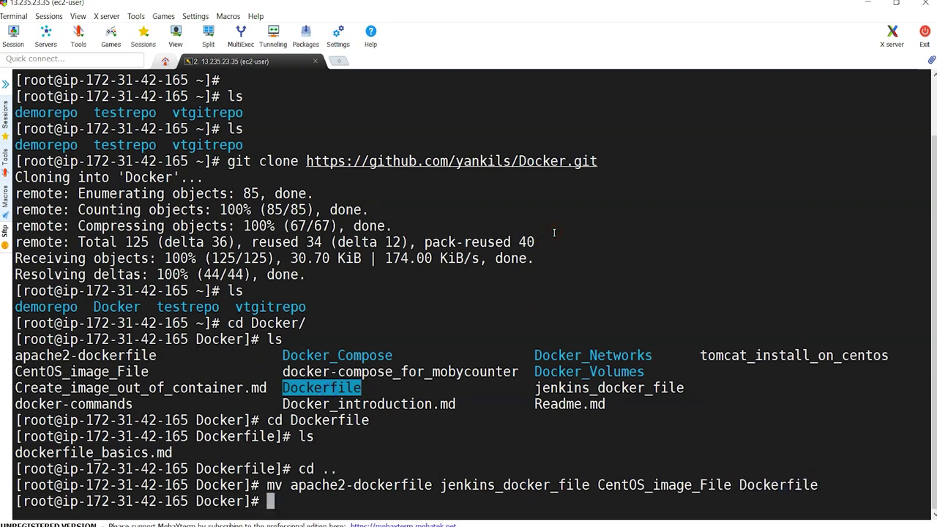
Step: Run git status to see the moved files shown as deleted and untracked
type("git s")
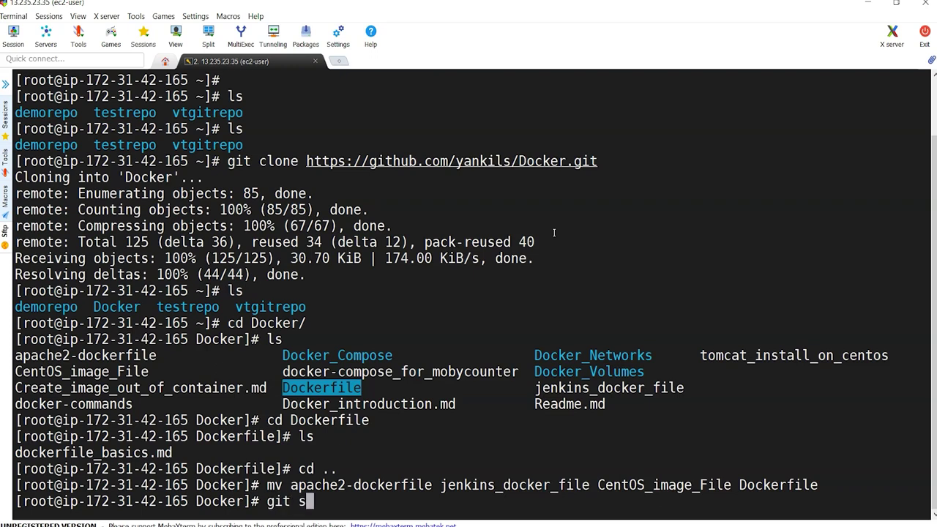
key("BackSpace")
key("BackSpace")
type("git status")
key("Return")
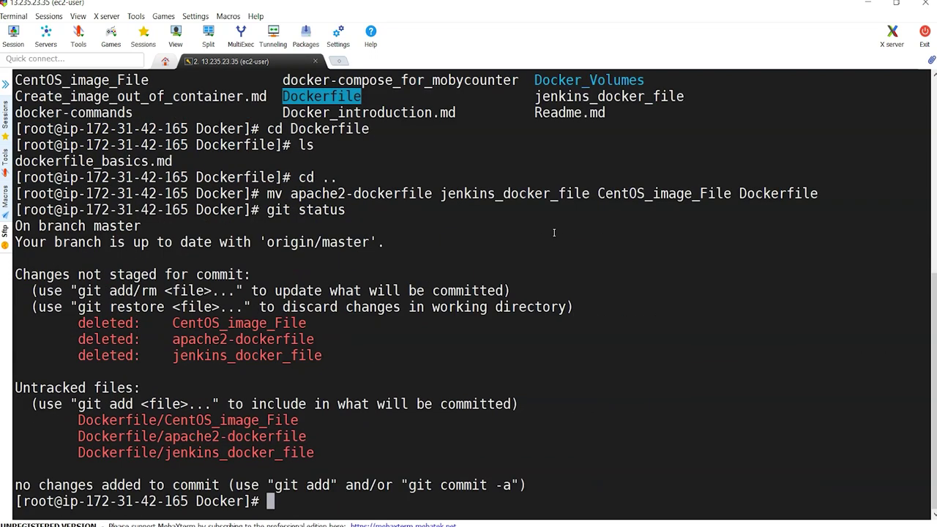
left_click(583, 224)
Step: Change into Docker, then into its Dockerfile folder, listing the files at each level
type("cd ")
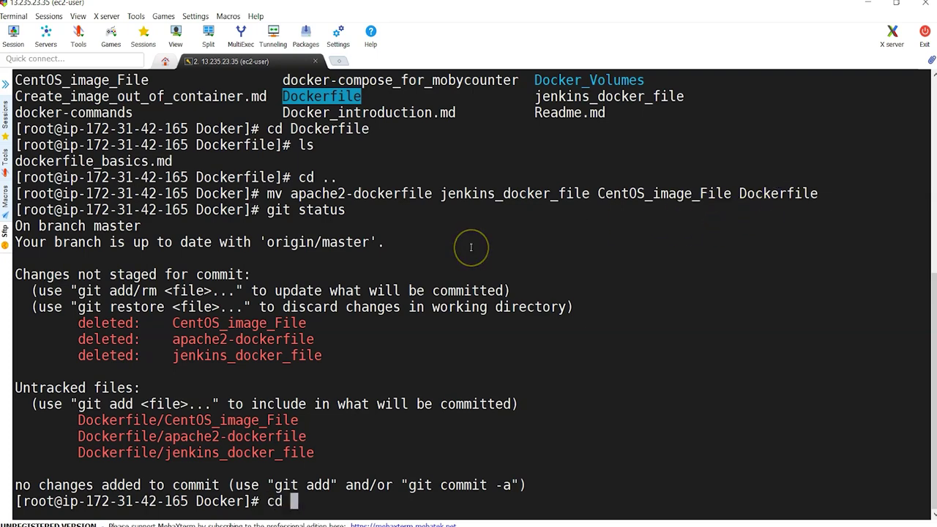
type("Docker")
key("Return")
type("ls")
key("Return")
type("cd DOckr")
key("BackSpace")
key("BackSpace")
key("BackSpace")
key("BackSpace")
type("ockerf")
key("Tab")
key("Return")
type("ls")
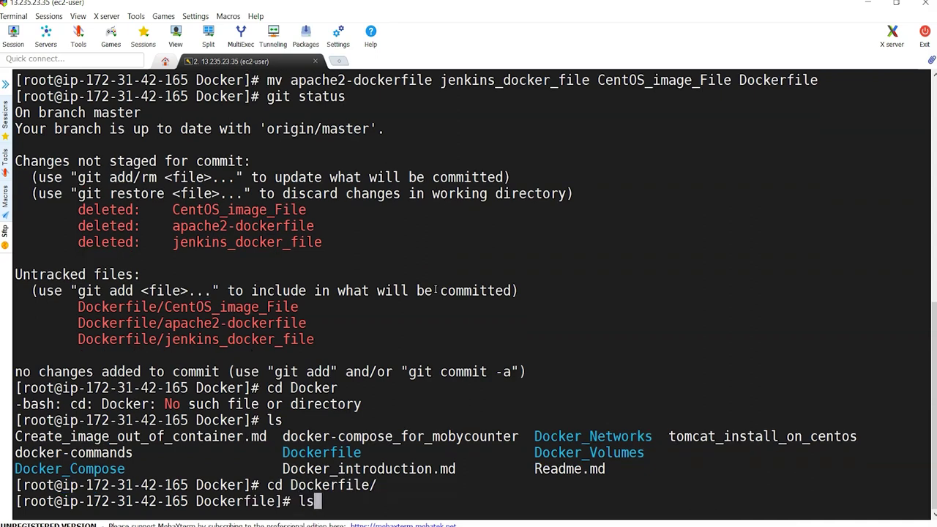
key("Return")
Step: Print dockerfile_basics.md to the terminal with cat
type("cat")
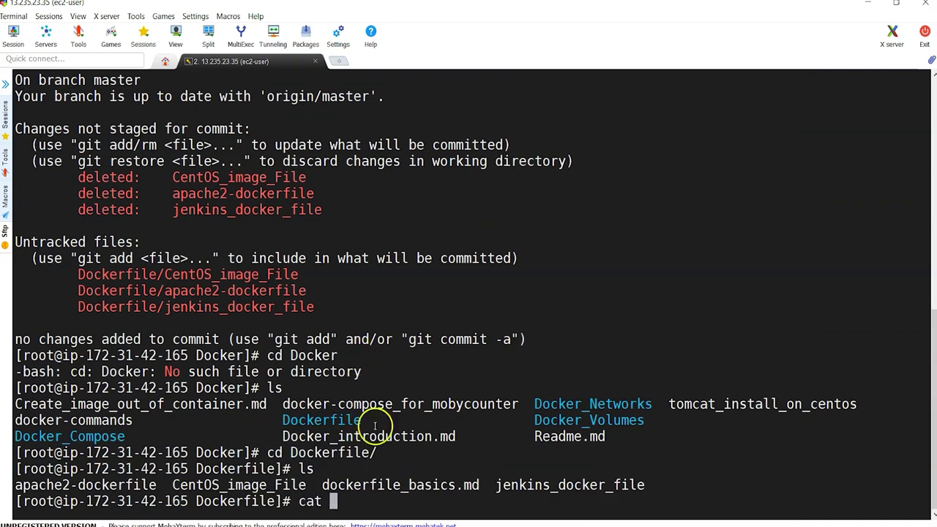
double_click(473, 485)
right_click(443, 491)
key("Return")
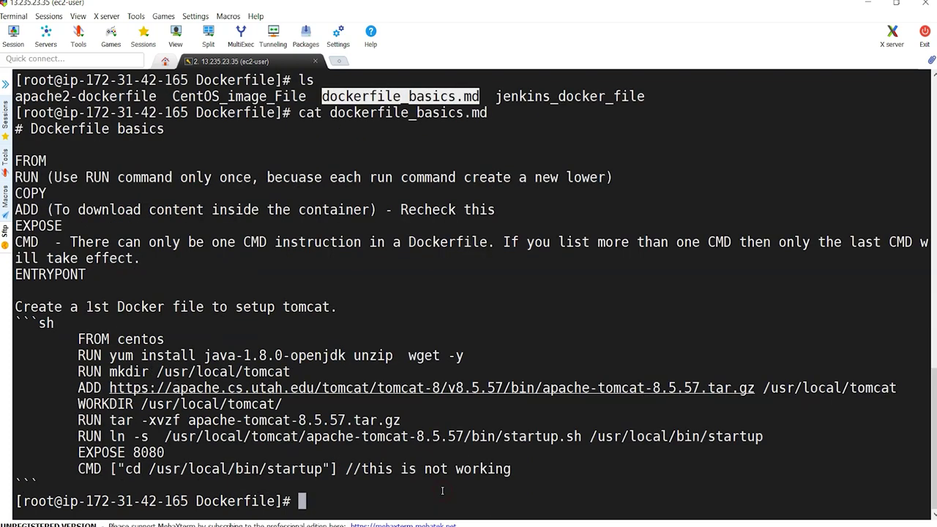
Step: Add dashes after RUN and ADD in dockerfile_basics.md in vi and save with :wq
type("vi")
right_click(443, 491)
key("Return")
key("Down")
key("Down")
key("Down")
key("Down")
key("Down")
key("Down")
key("Down")
key("Down")
key("Down")
key("Down")
key("Up")
key("Up")
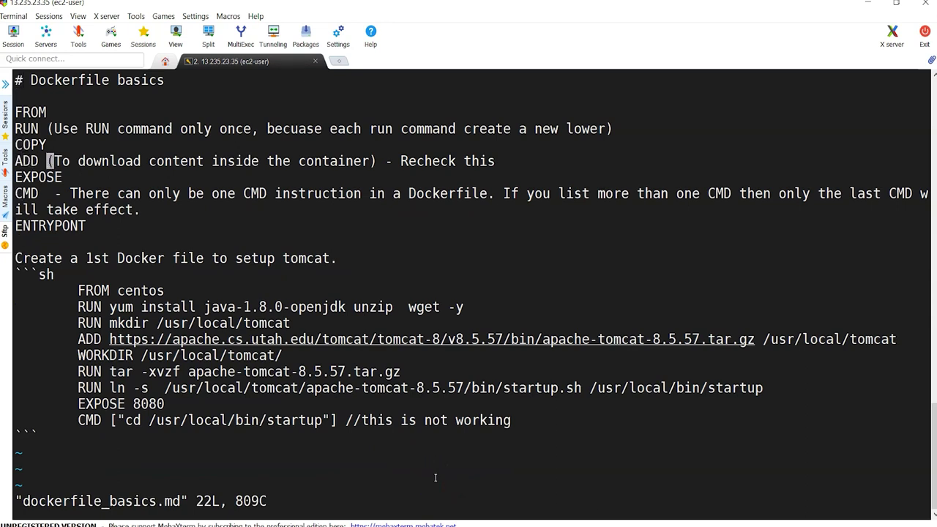
type("i- ")
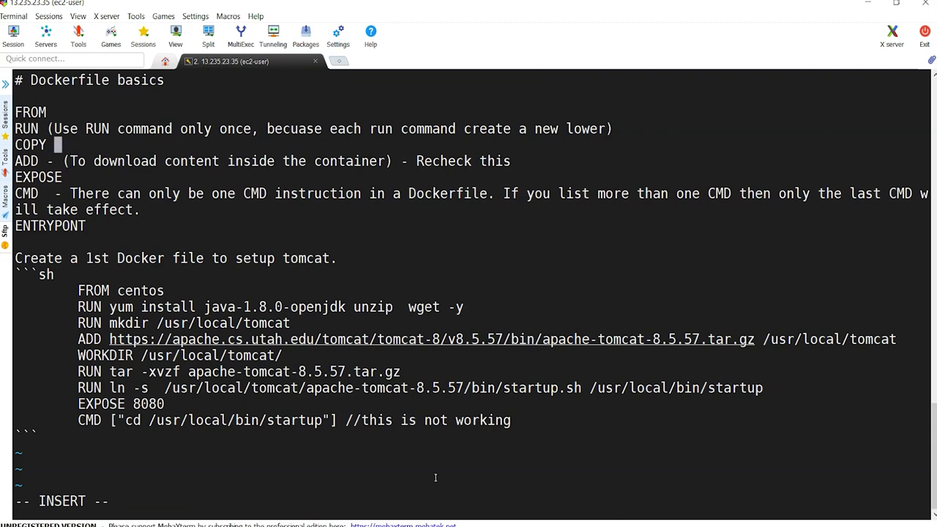
type("-")
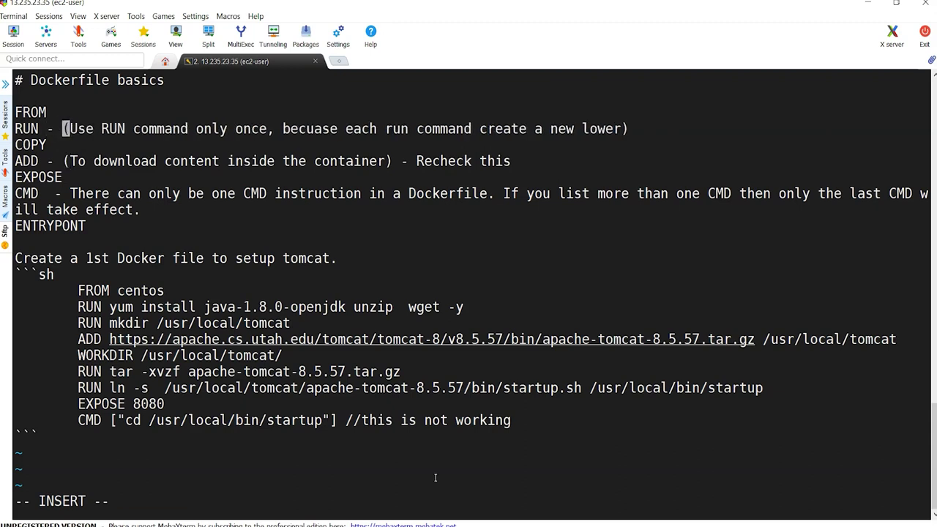
key("Escape")
type(":wq")
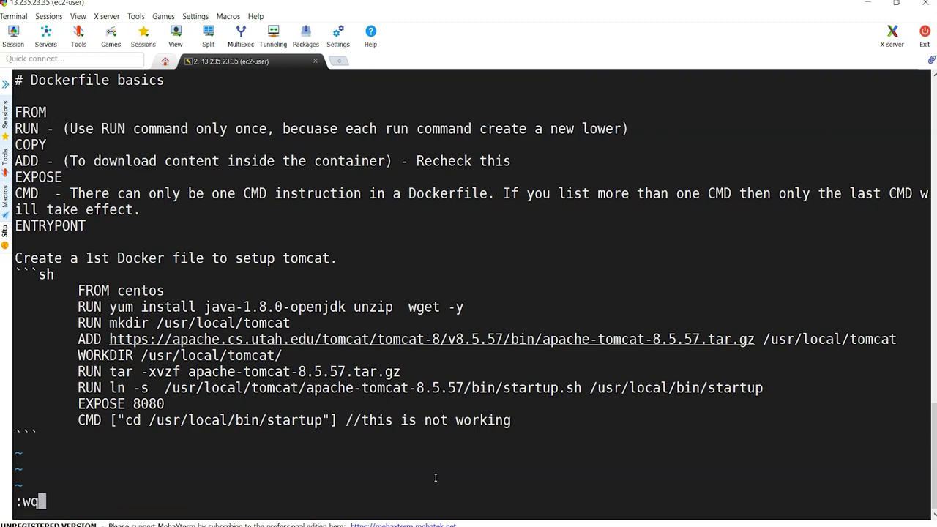
key("Return")
Step: Check git status, stage changes in the Dockerfile folder with git add ., and recheck status
type("git status")
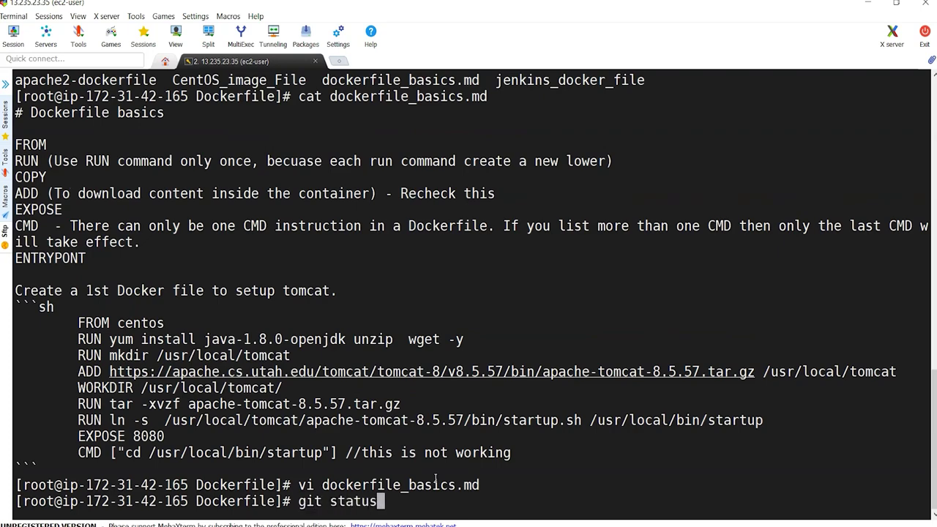
key("Return")
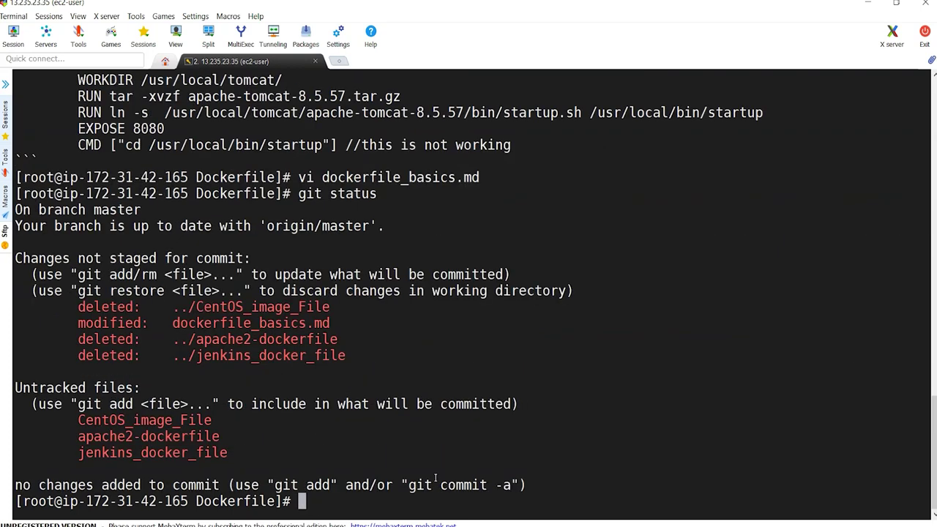
double_click(112, 322)
left_click(117, 304)
type("git add .")
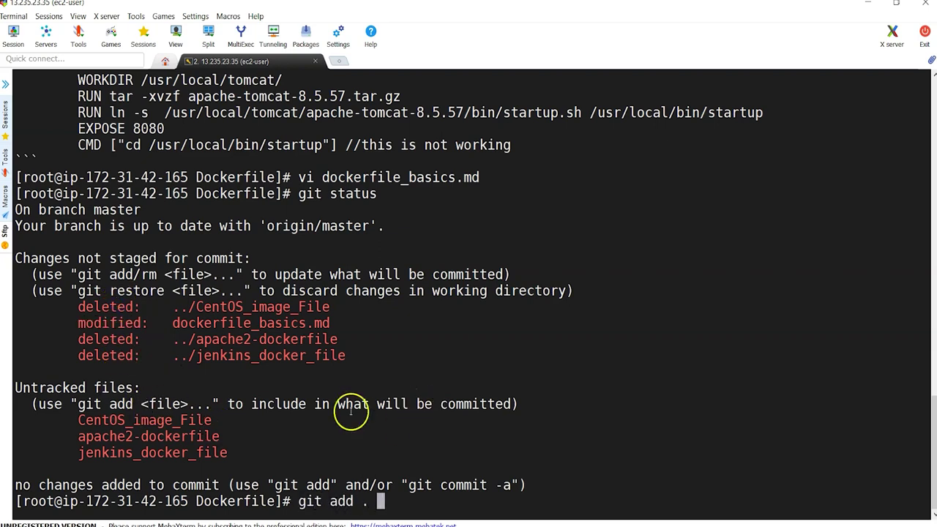
left_click_drag(174, 306, 320, 306)
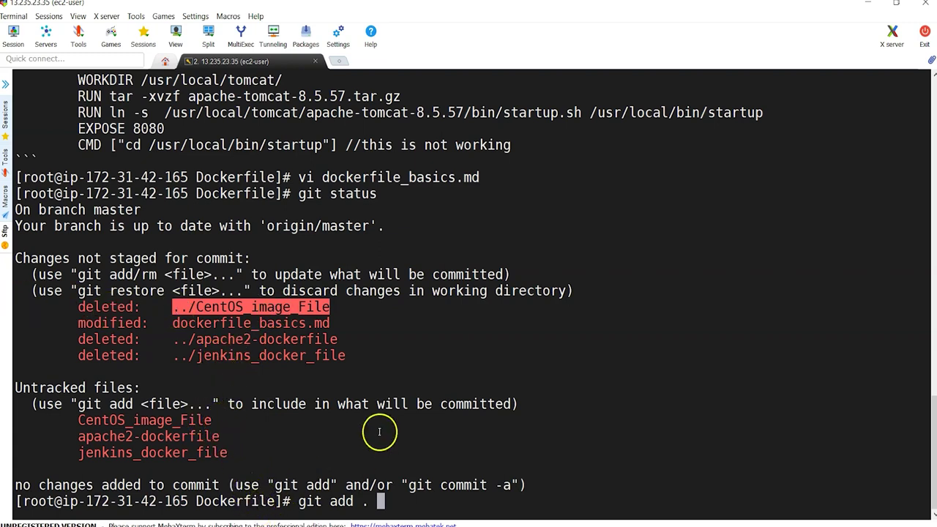
key("Return")
type("git status")
key("Return")
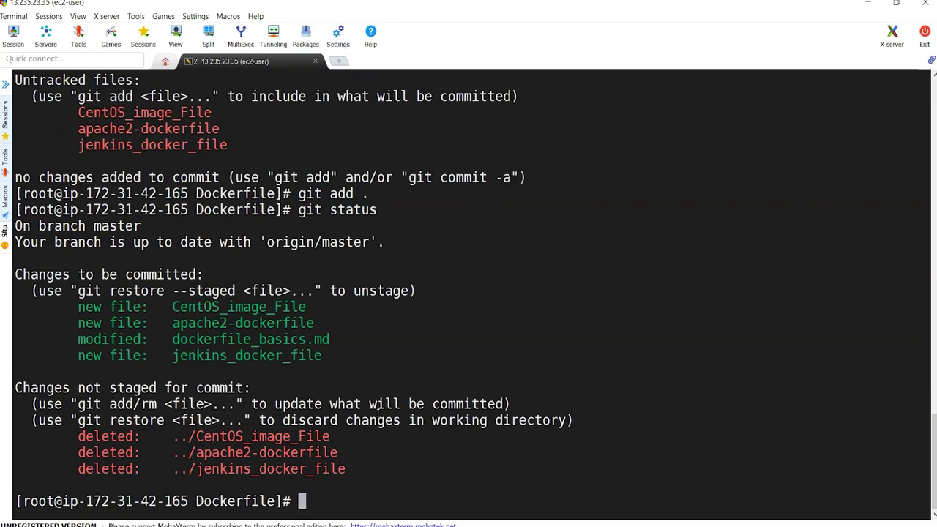
Step: From the repository's top folder, run git add . and confirm the renames are staged
left_click_drag(299, 194, 354, 190)
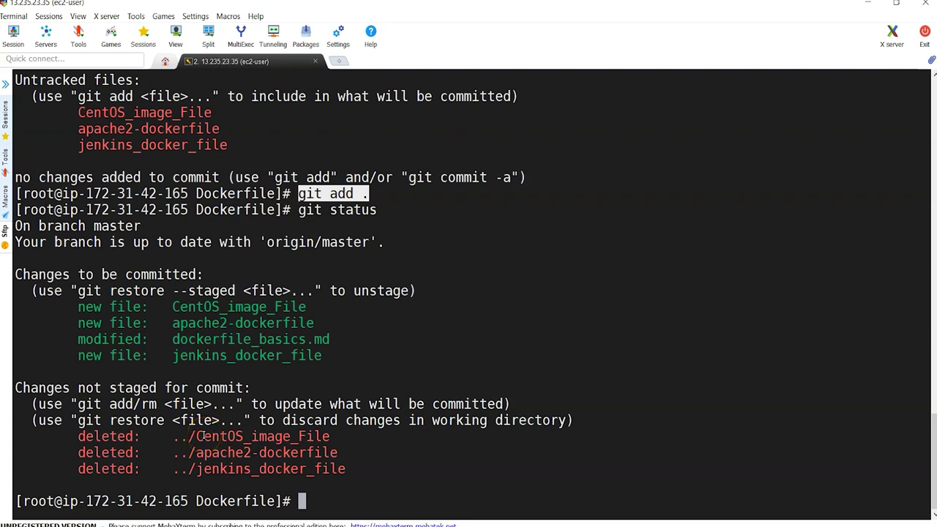
key("Return")
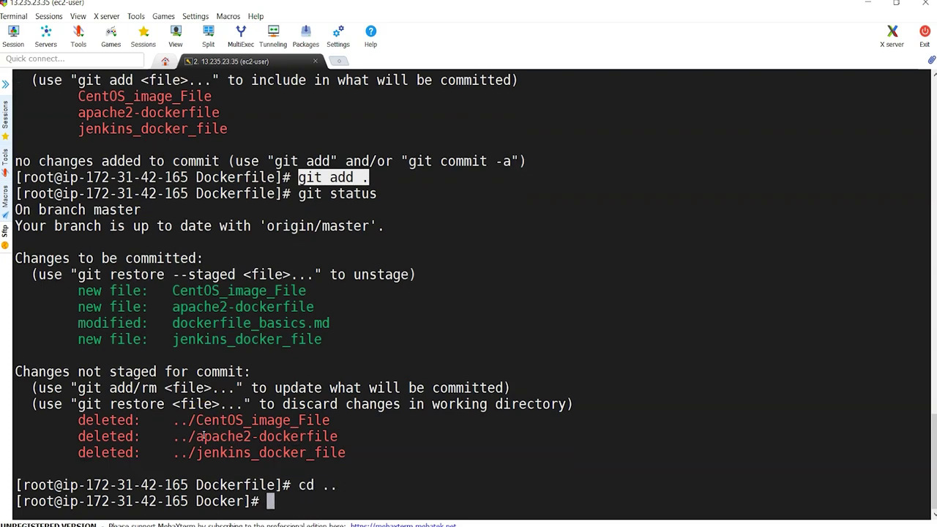
type("git ad")
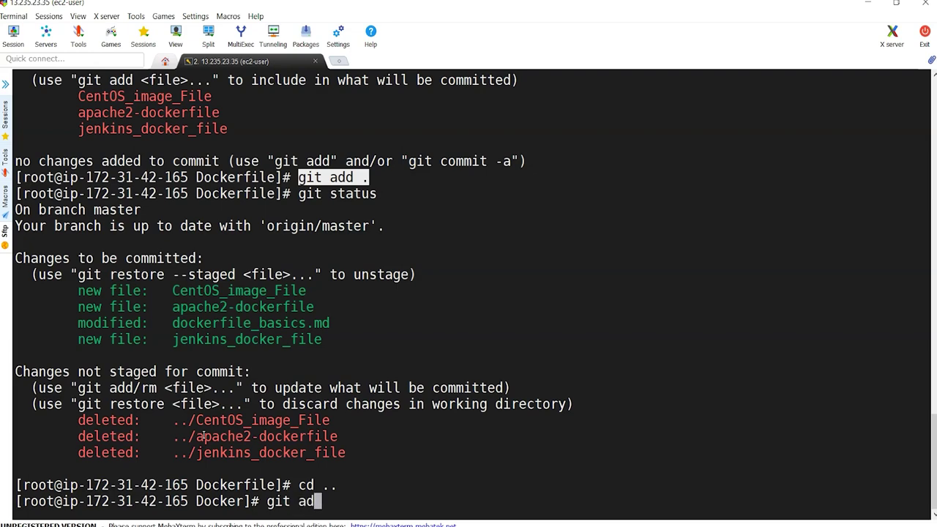
type("d .")
key("Return")
type("git ")
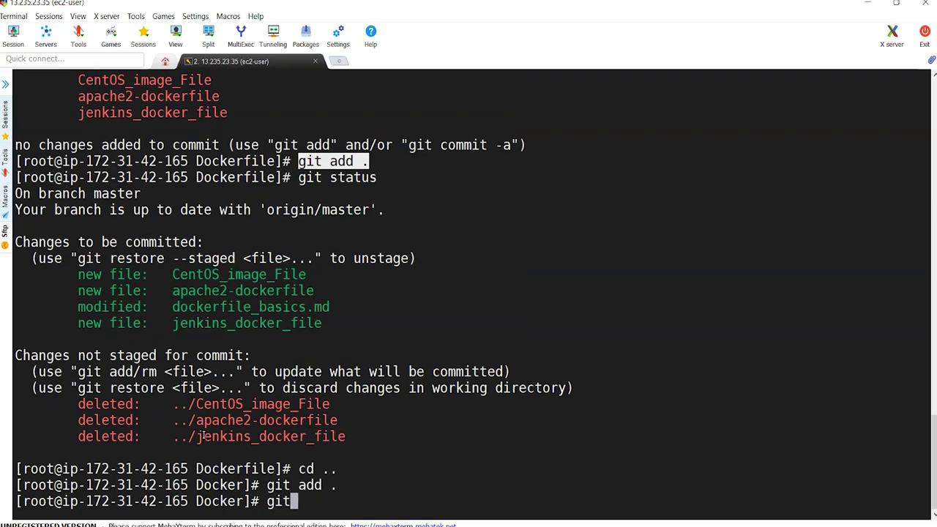
type("status")
key("Return")
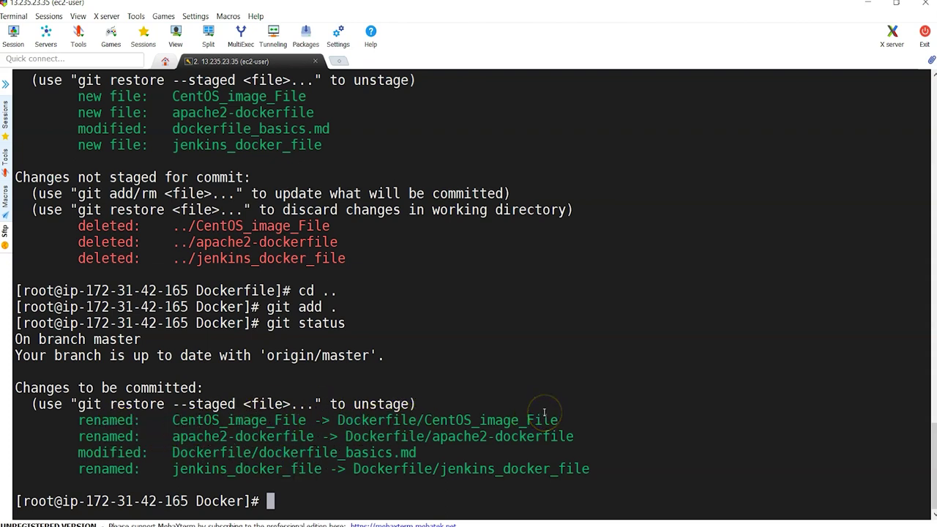
Step: Commit with message 'updated dockerfile directory' and check git log shows it above origin/master
type("git ")
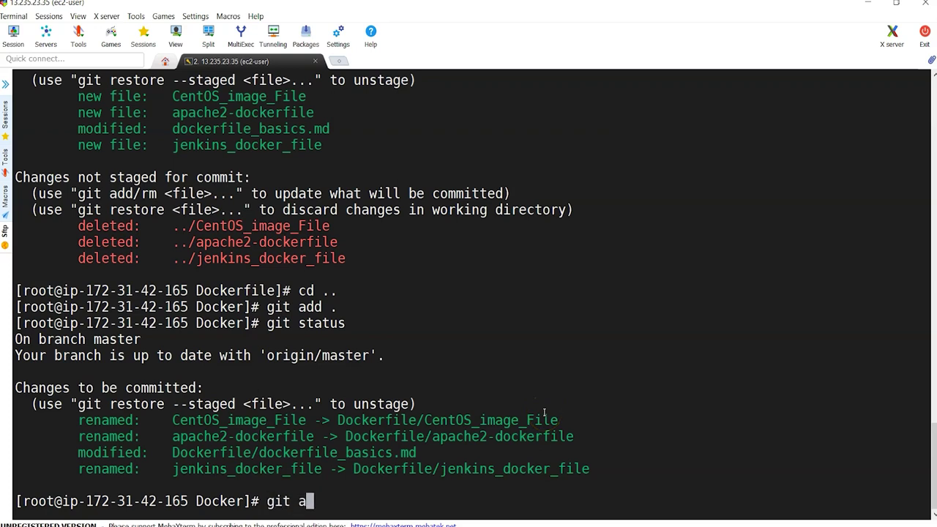
type("commit -")
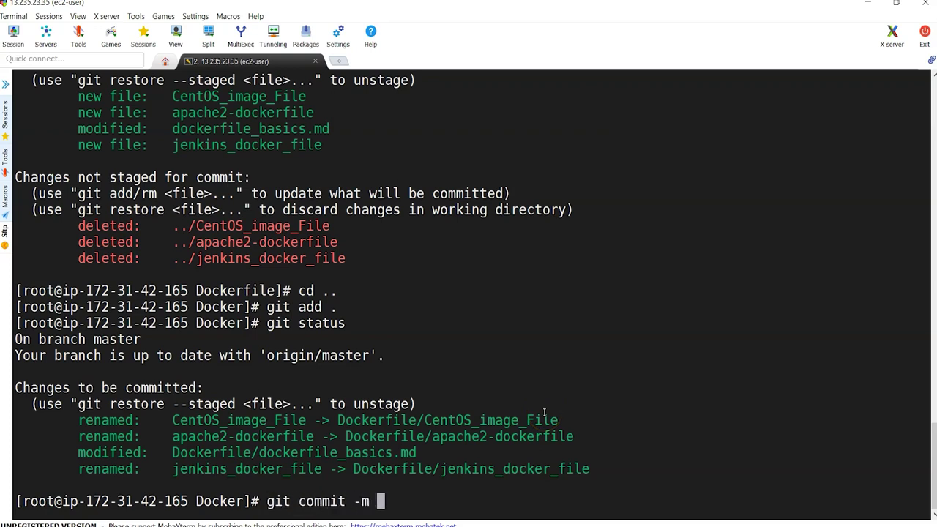
type("m \"updated do")
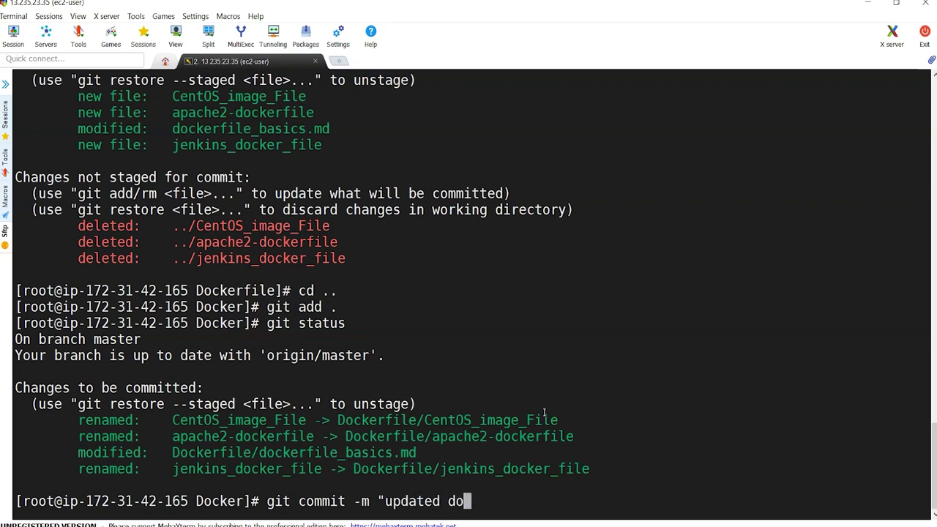
type("ckerfile")
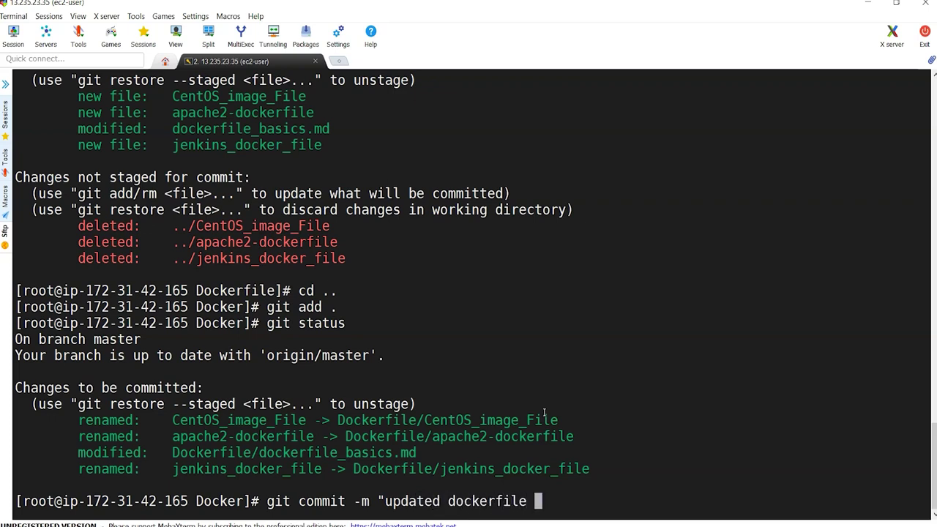
type(" directory")
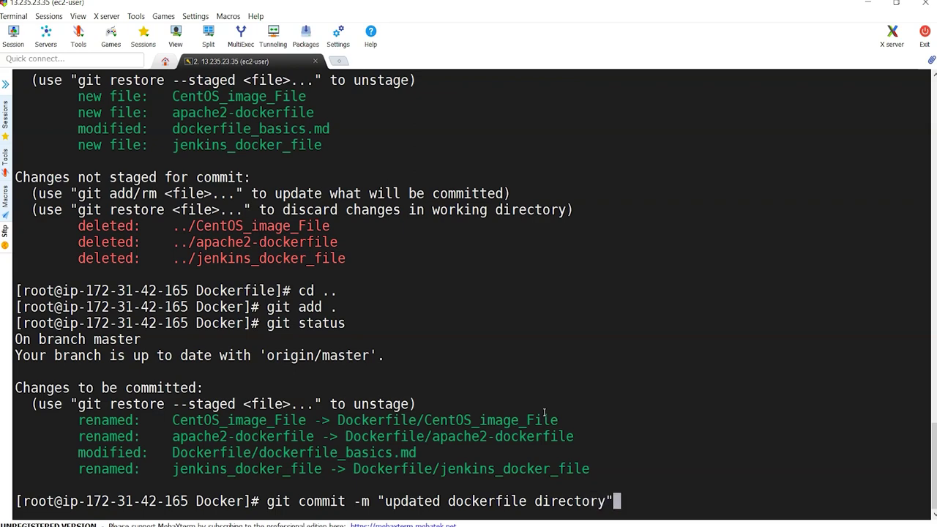
key("Return")
left_click(550, 415)
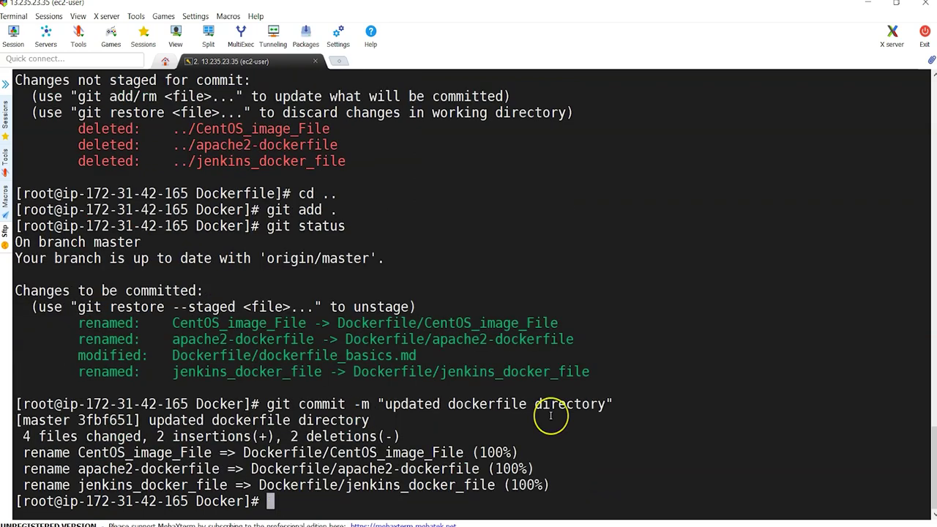
type("git log")
key("Return")
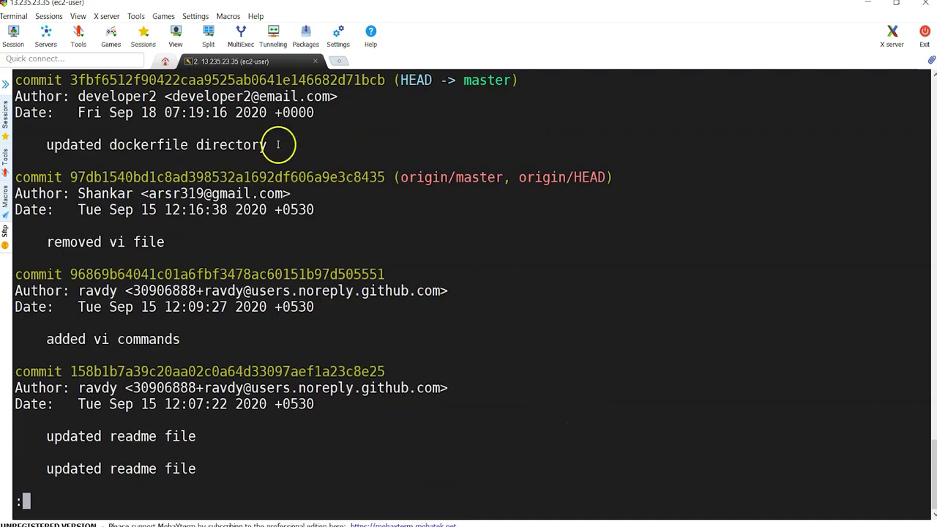
left_click_drag(16, 80, 347, 147)
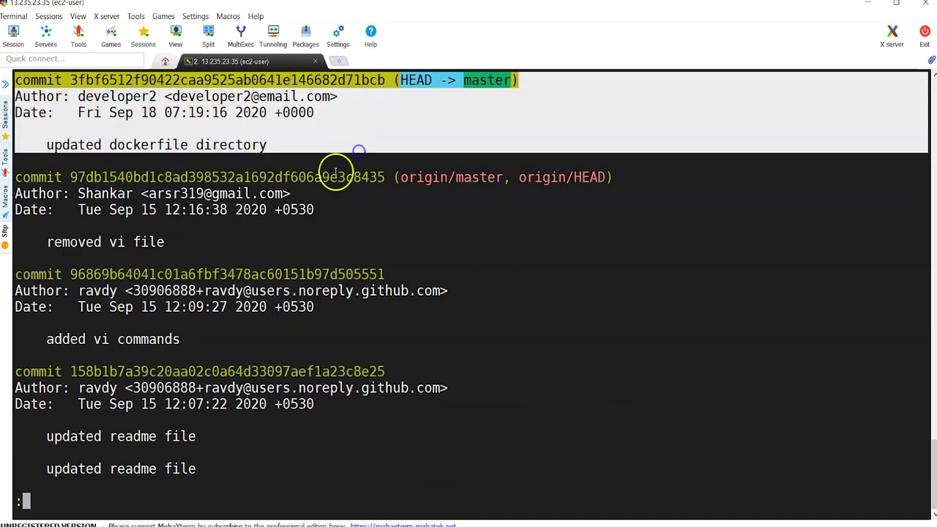
left_click_drag(22, 178, 187, 234)
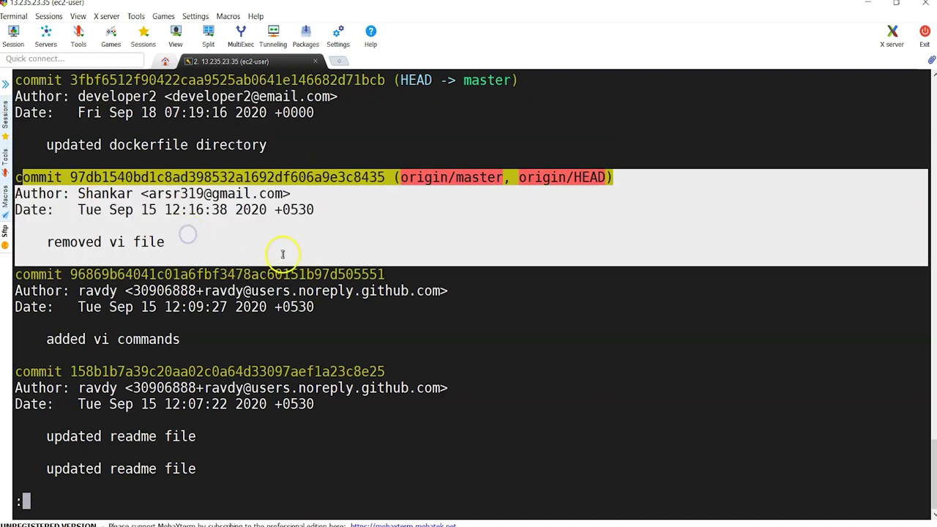
Step: Run git push origin master, entering the GitHub username and account password when prompted
left_click(297, 238)
type("qgit ")
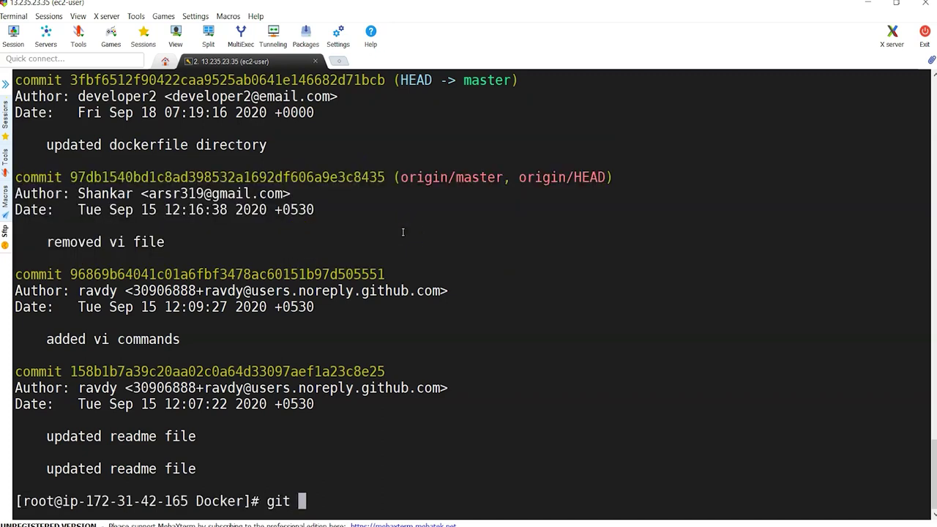
type("push origin master")
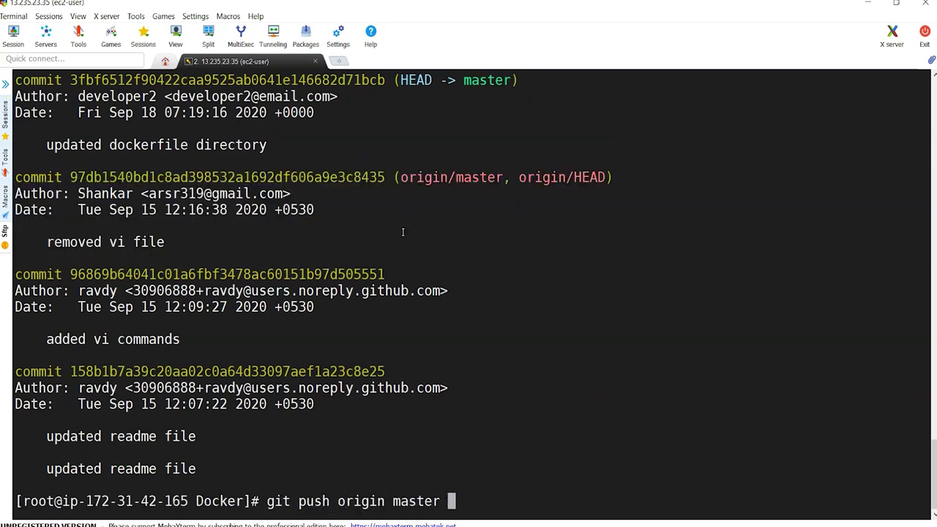
key("Return")
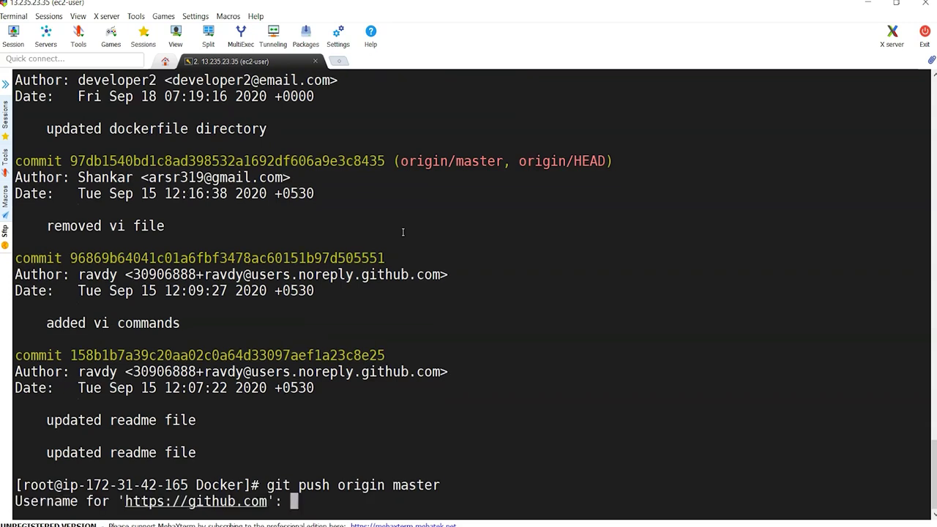
type("a")
key("BackSpace")
type("yankils")
key("Return")
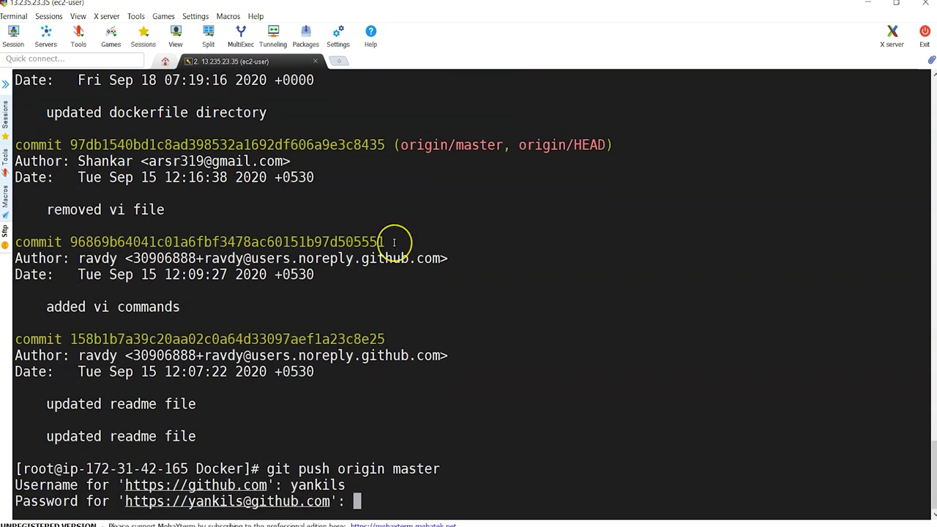
key("Return")
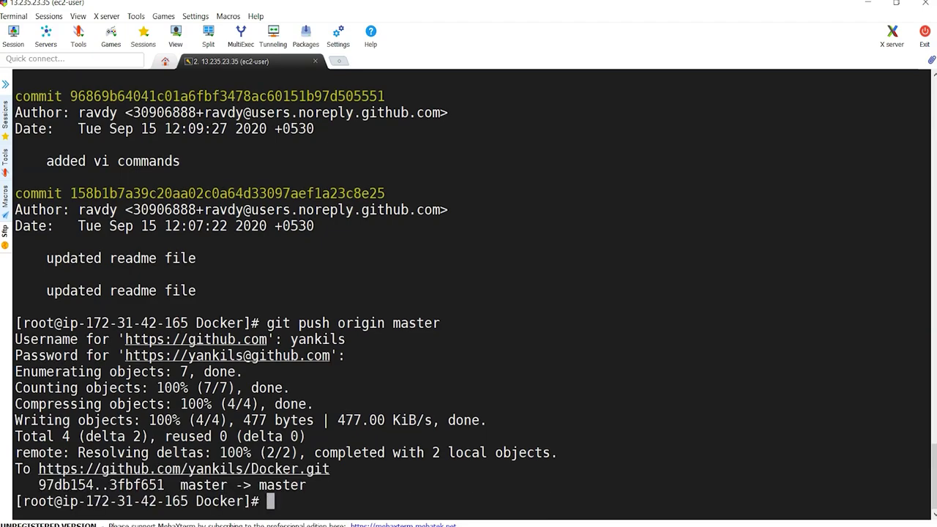
mouse_move(285, 525)
left_click(337, 490)
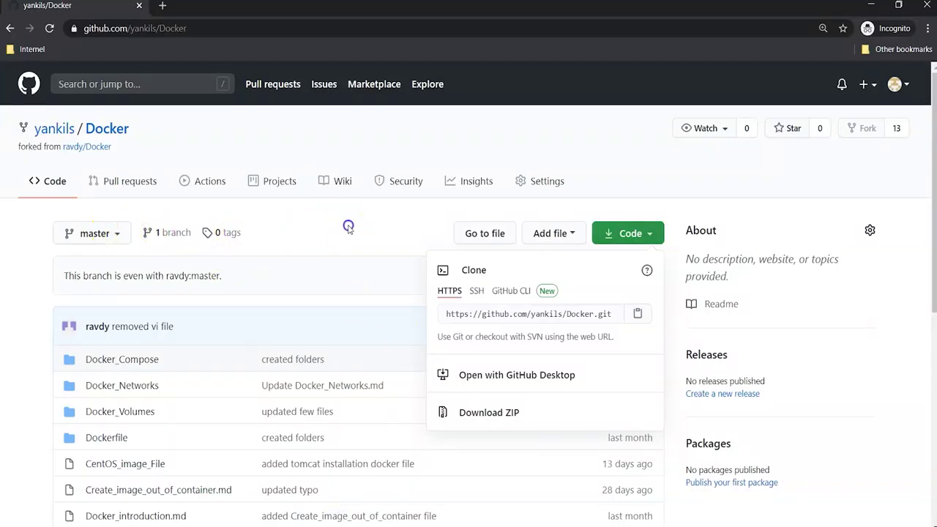
Step: Reload the fork page to see commit 3fbf651, glance at the original repository, and return
left_click(349, 226)
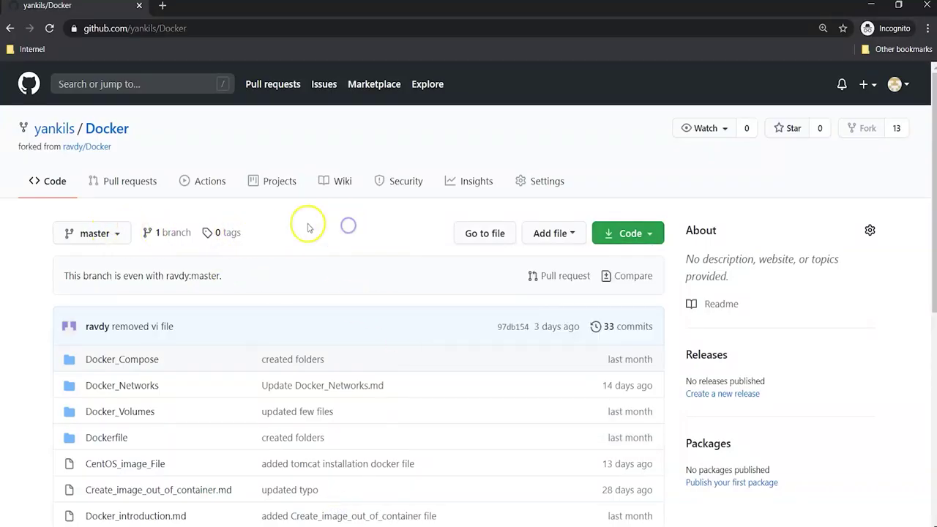
left_click(49, 27)
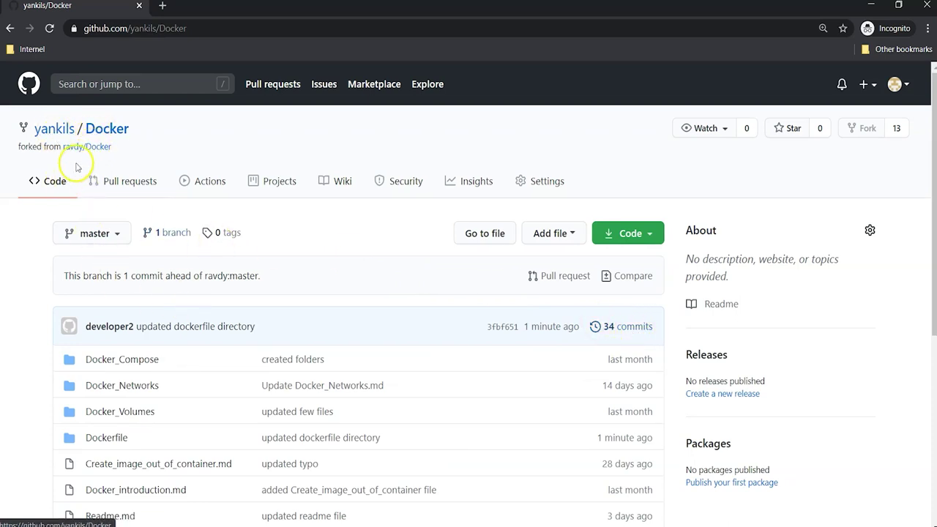
middle_click(83, 147)
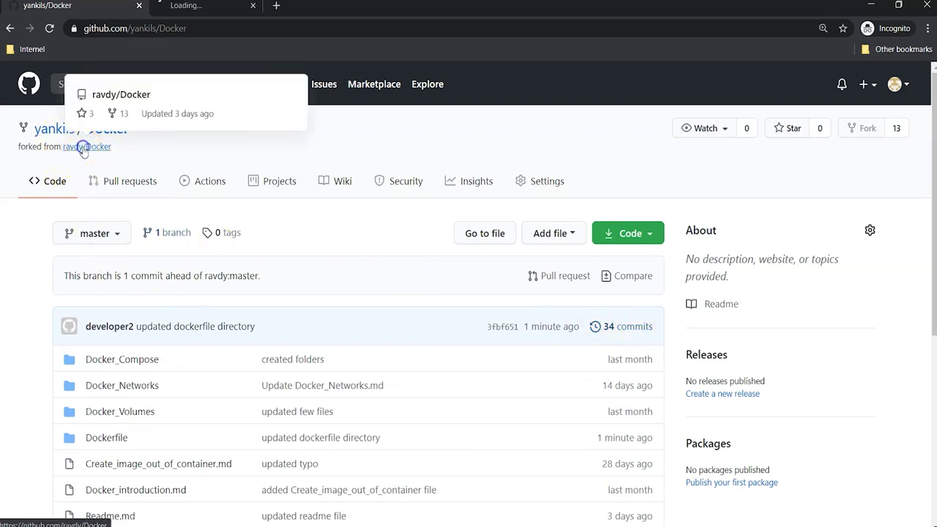
left_click(224, 8)
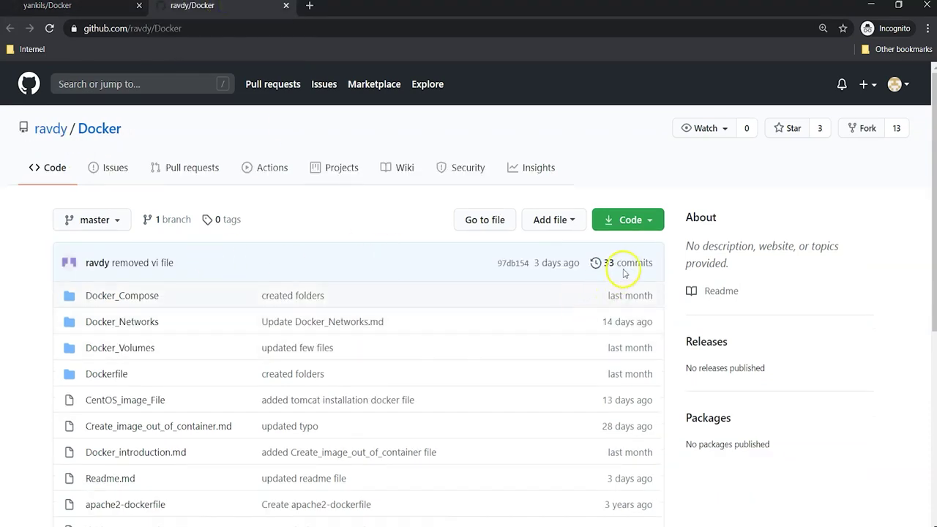
left_click(79, 6)
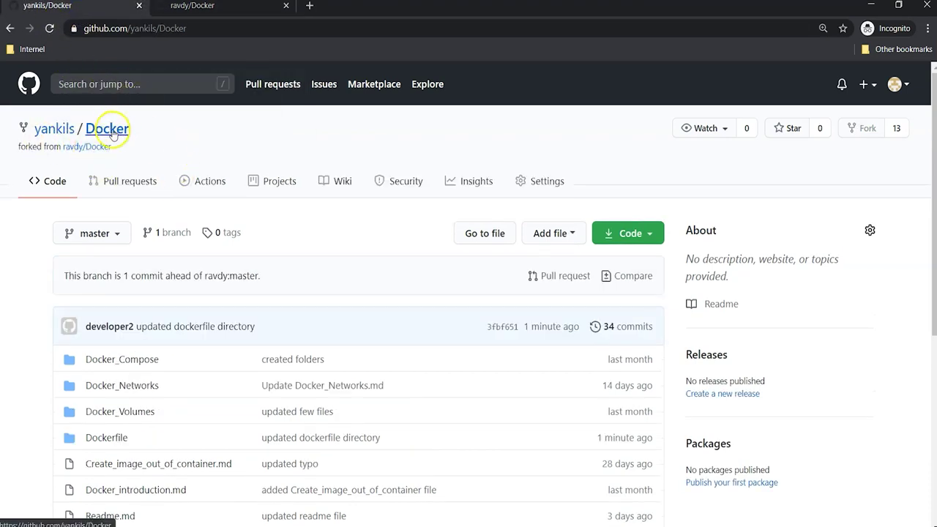
mouse_move(88, 150)
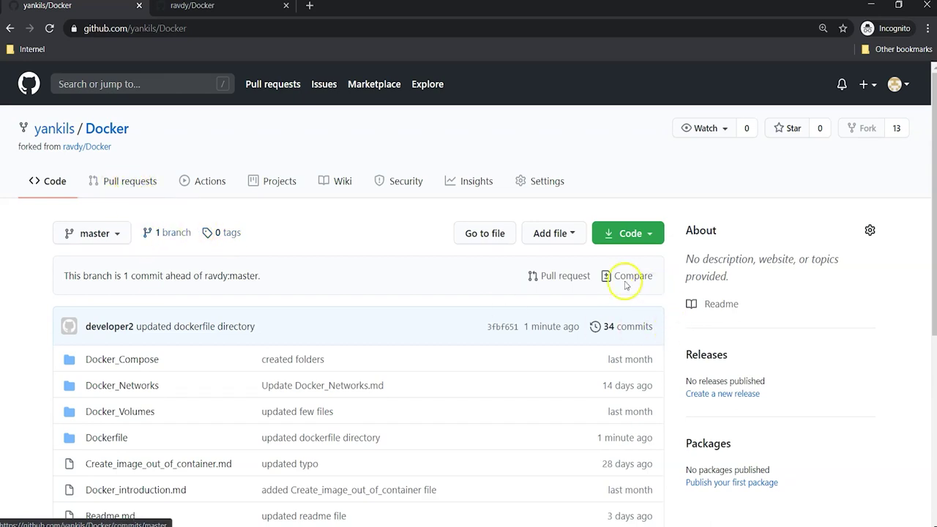
mouse_move(83, 152)
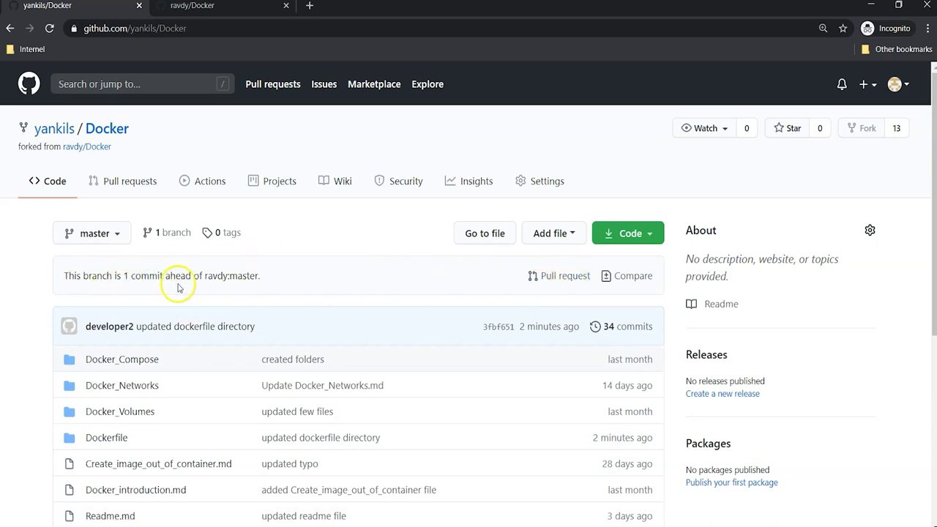
Step: Select the upstream master reference in the '1 commit ahead' line and run Compare
left_click_drag(199, 276, 258, 277)
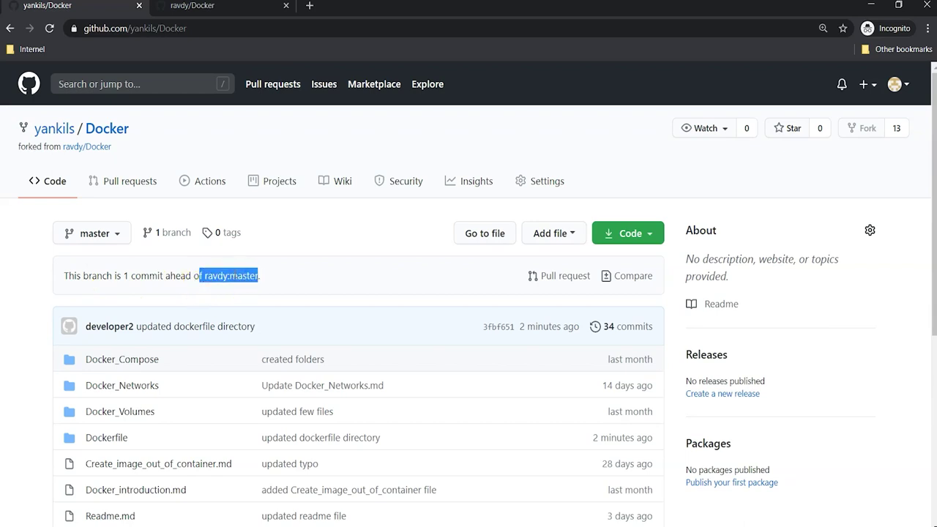
left_click(224, 275)
double_click(224, 275)
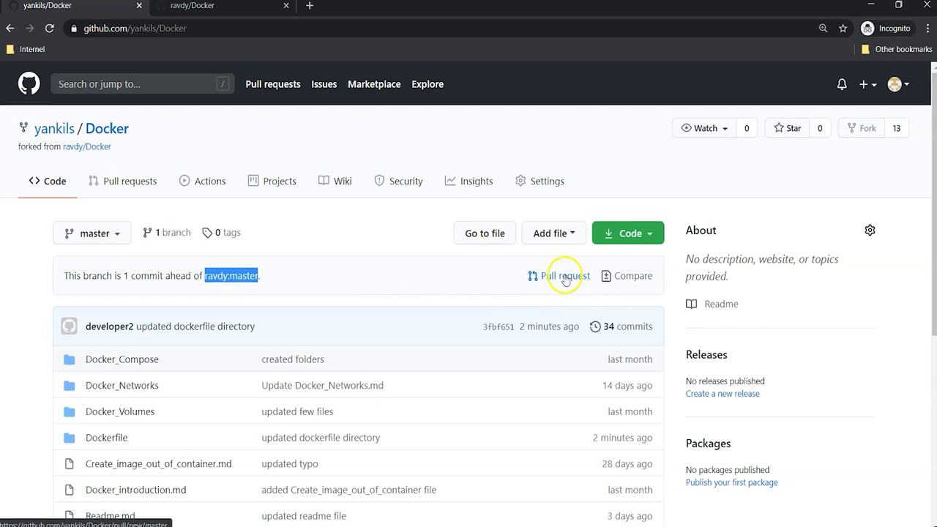
left_click(639, 278)
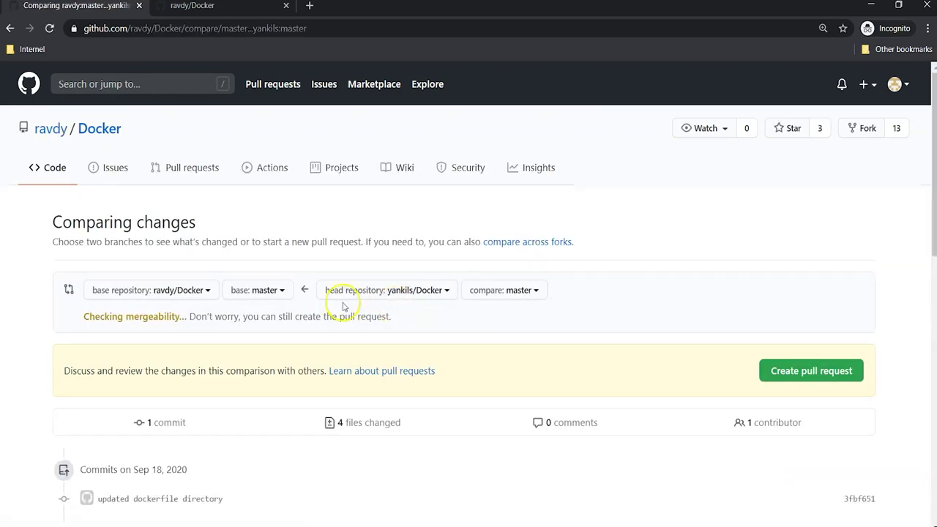
scroll(351, 291, "down", 1)
scroll(351, 291, "down", 7)
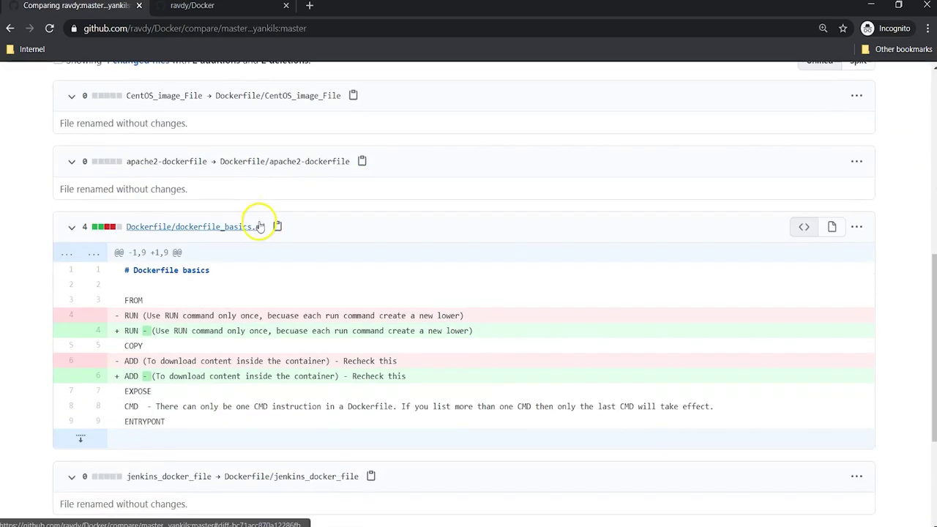
scroll(256, 239, "up", 4)
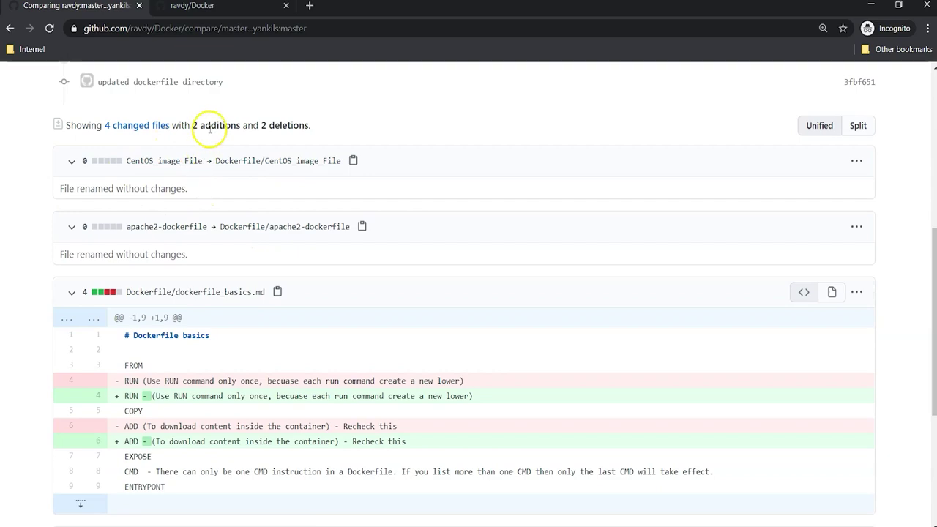
scroll(213, 157, "up", 2)
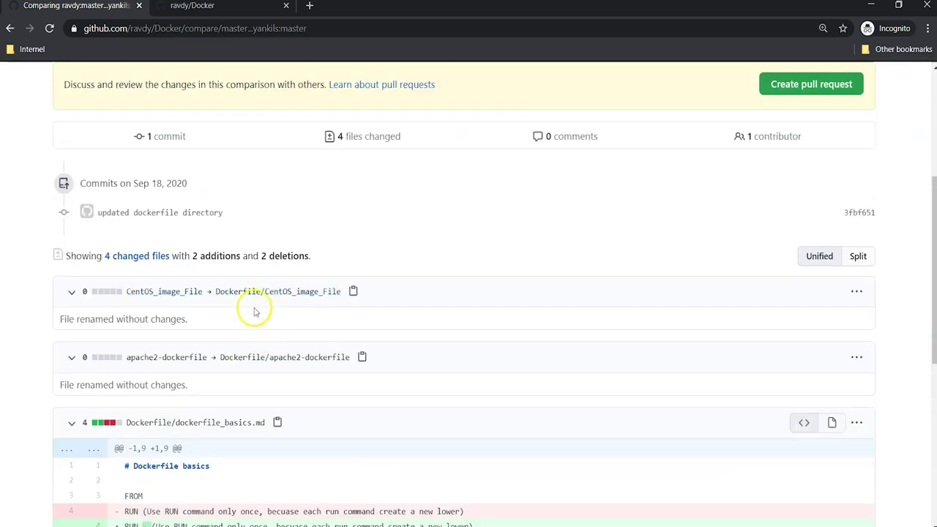
scroll(257, 350, "down", 5)
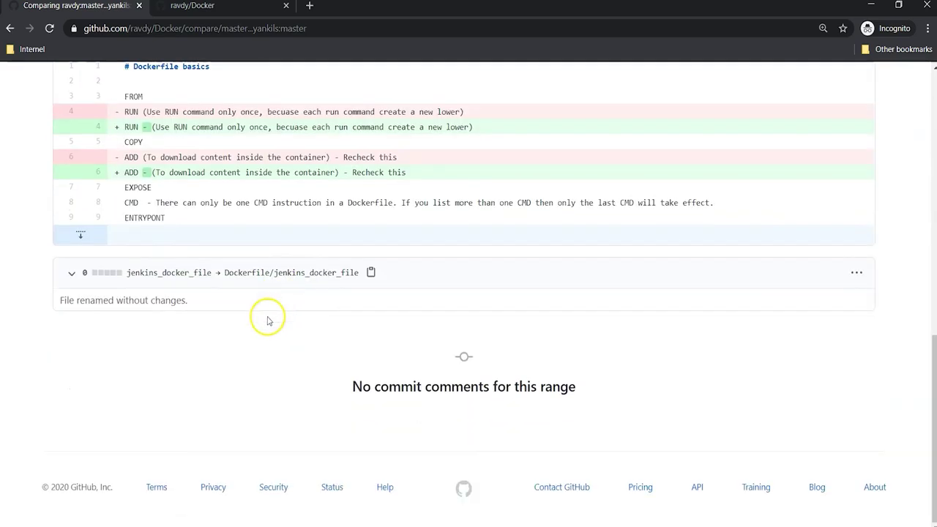
scroll(310, 283, "up", 4)
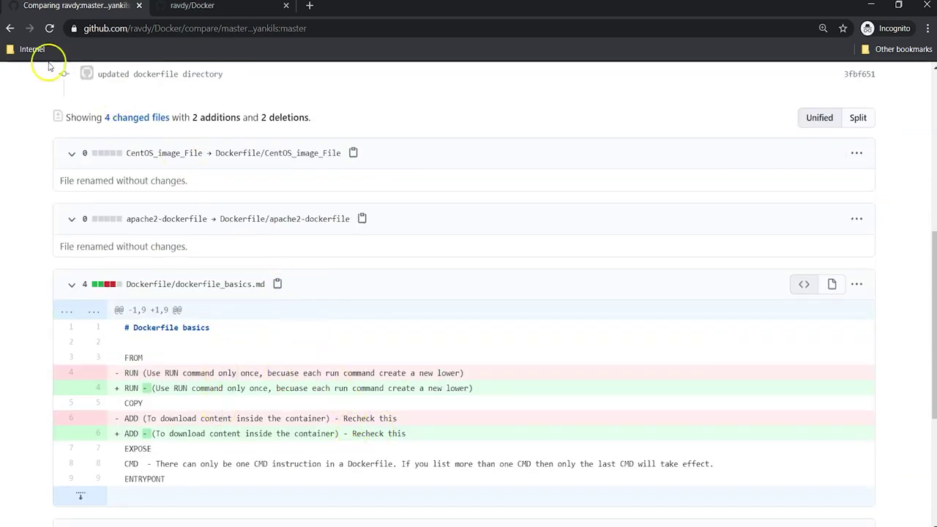
left_click(10, 28)
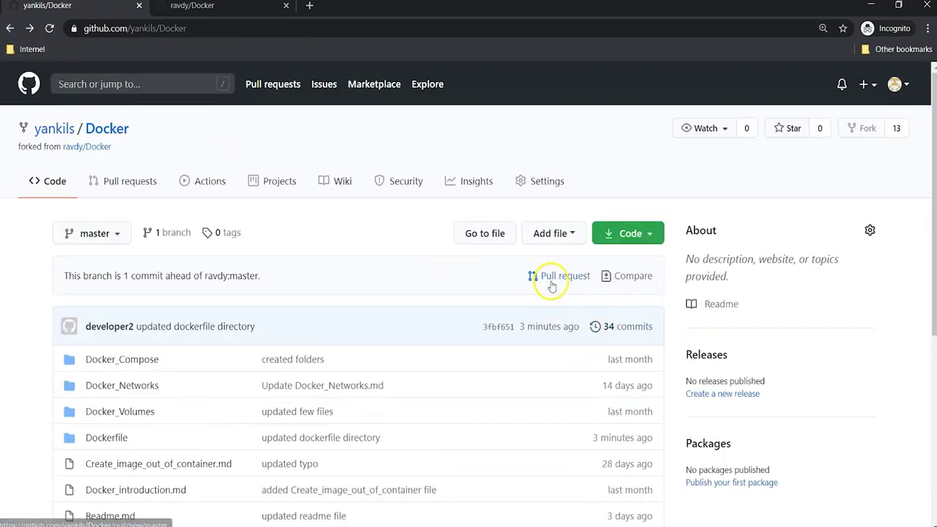
Step: Start a pull request from the fork and review the base and compare branch options
left_click(558, 279)
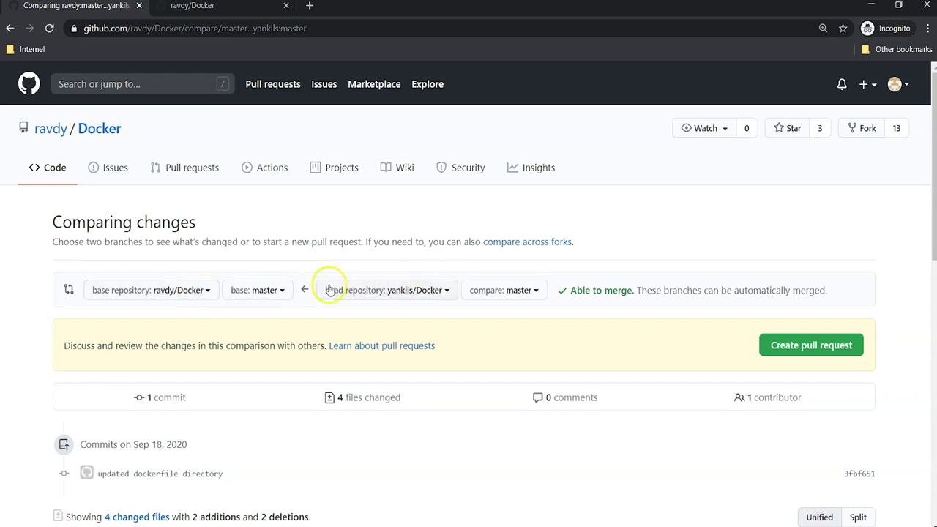
left_click(280, 293)
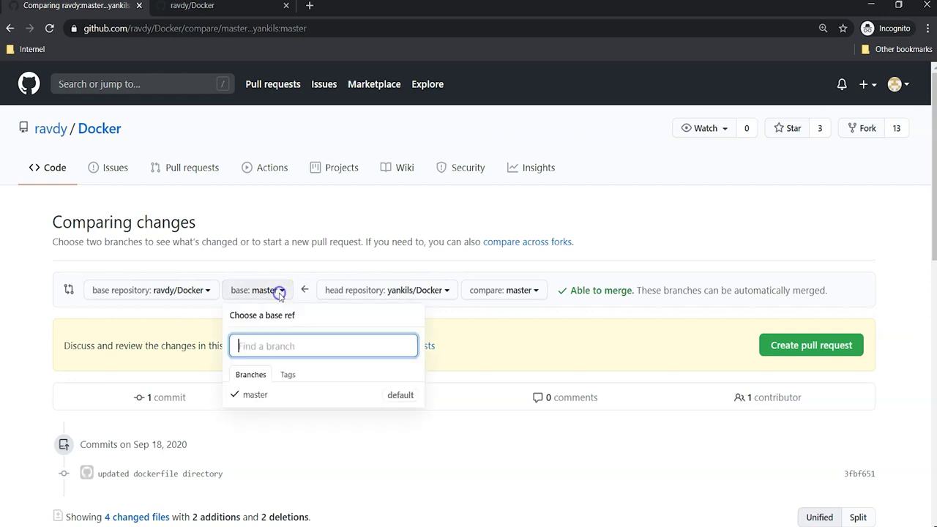
left_click(527, 291)
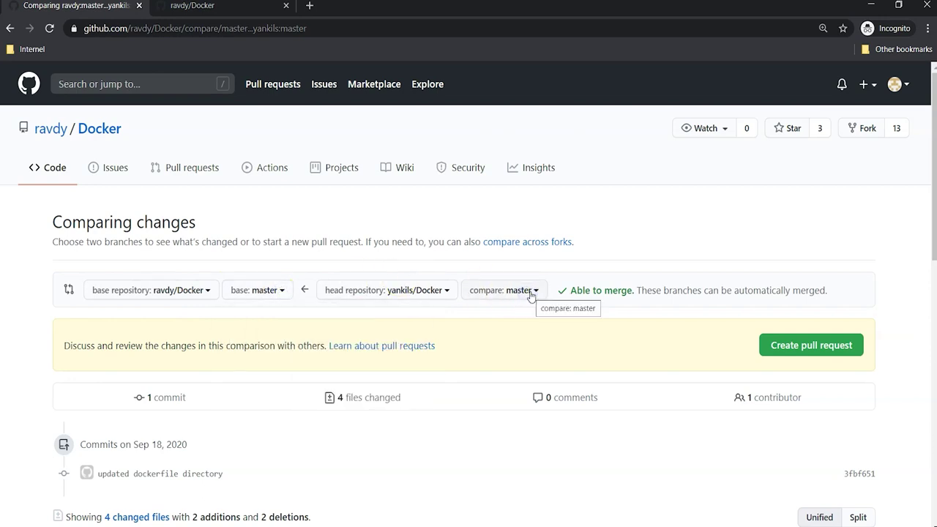
left_click(532, 292)
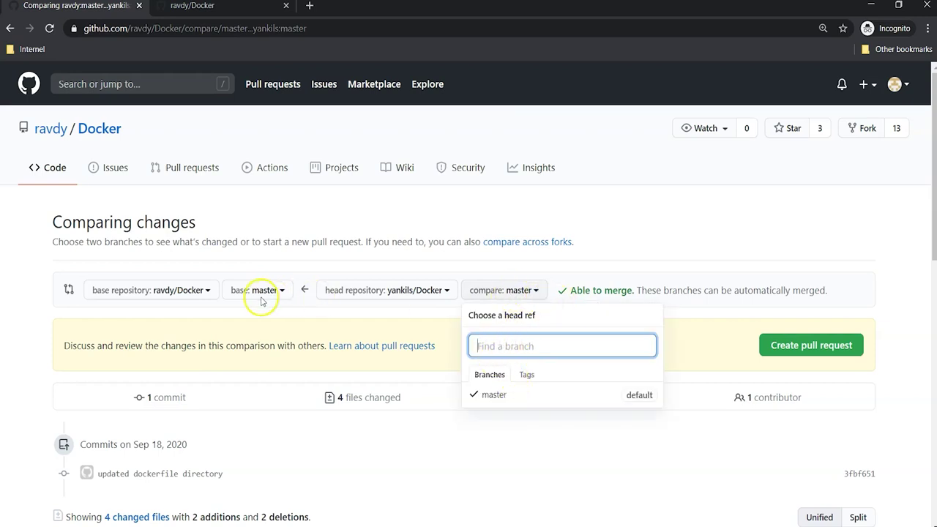
left_click(738, 213)
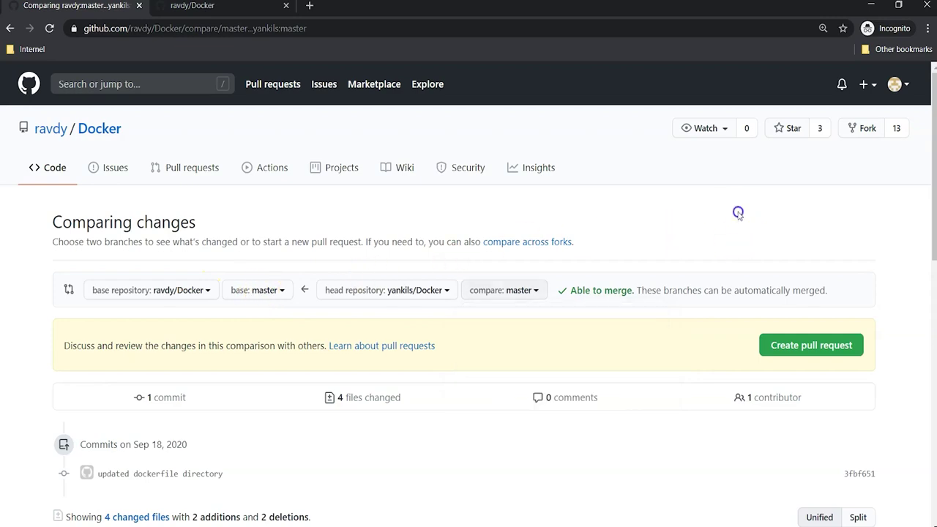
Step: Look over the 4-file diff and proceed to create the pull request
scroll(337, 326, "down", 3)
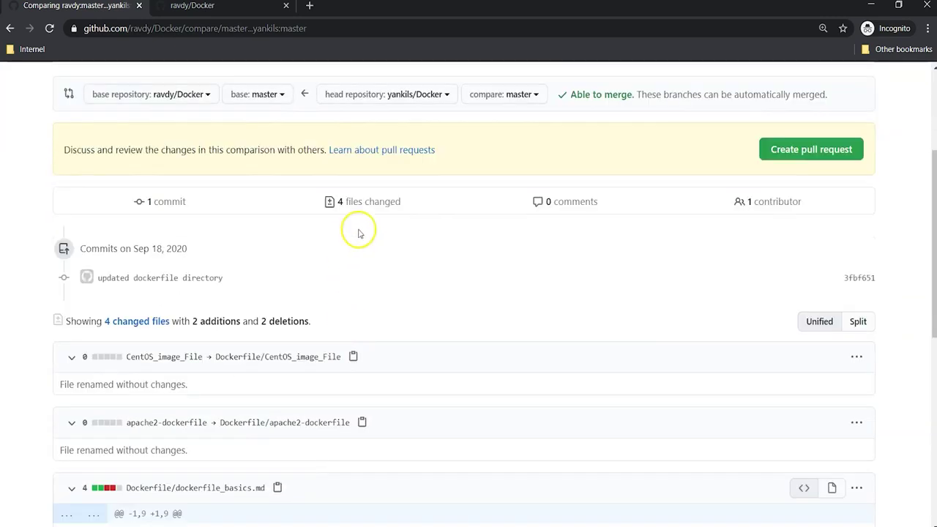
scroll(303, 272, "down", 5)
scroll(308, 283, "up", 5)
scroll(308, 283, "up", 1)
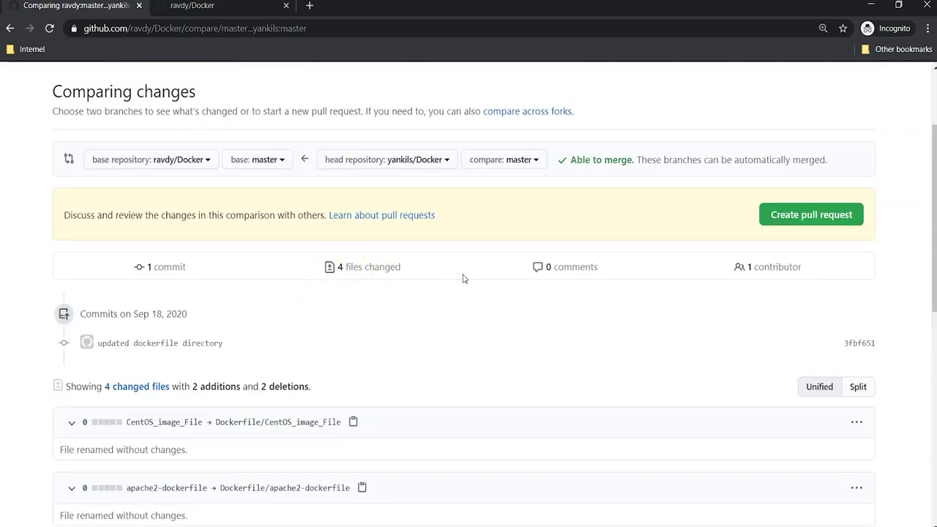
left_click(810, 215)
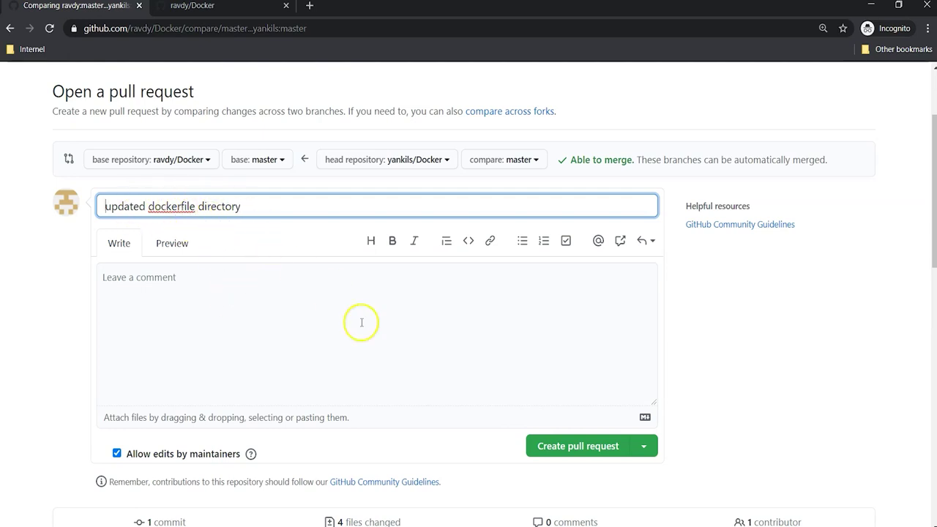
Step: Submit the pull request with the default title 'updated dockerfile directory'
scroll(329, 393, "down", 2)
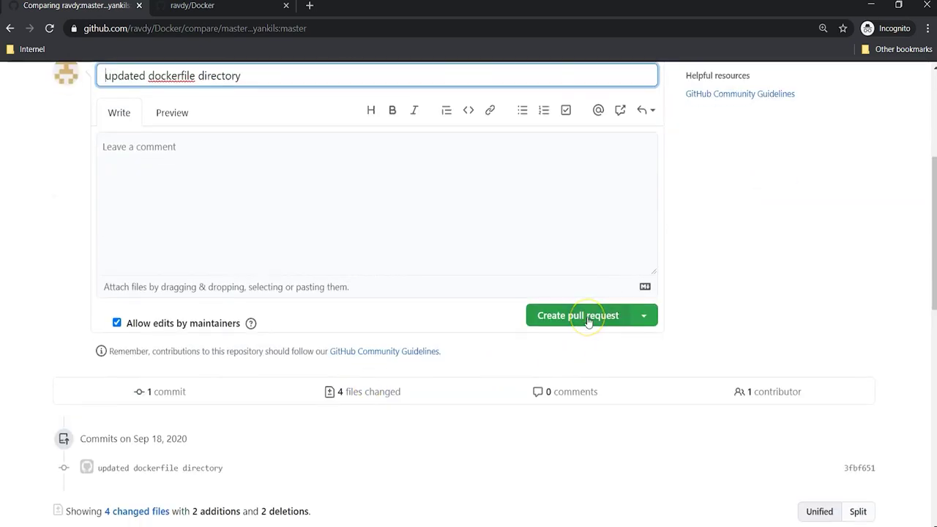
left_click(588, 315)
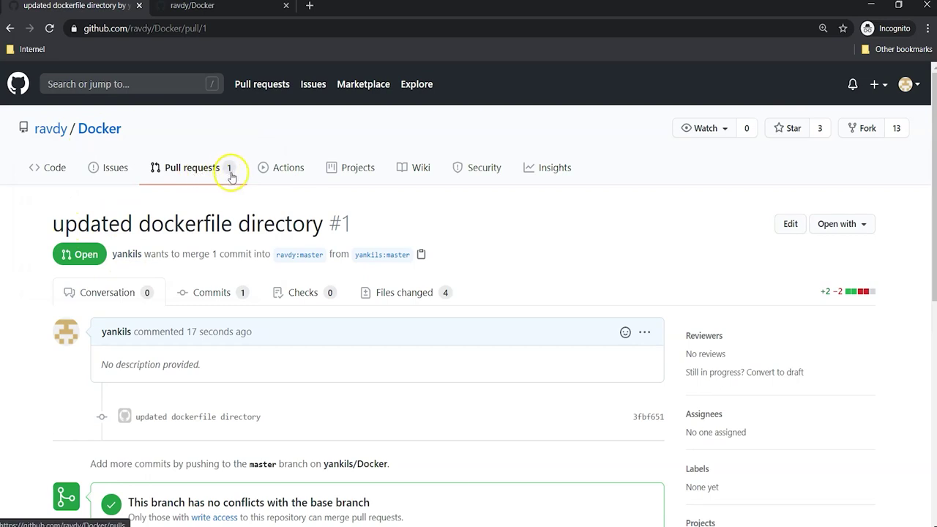
Step: Check which GitHub account is signed in using the avatar menu, then dismiss it
mouse_move(110, 339)
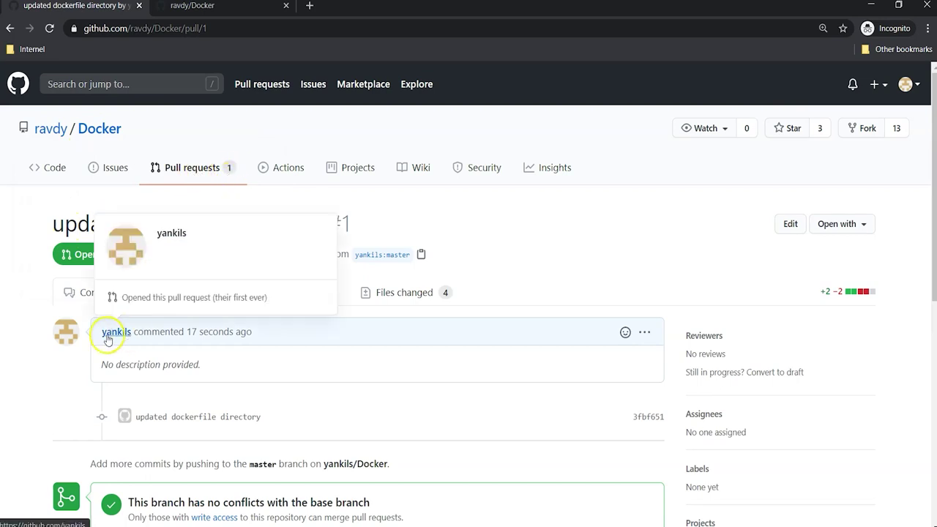
left_click(907, 84)
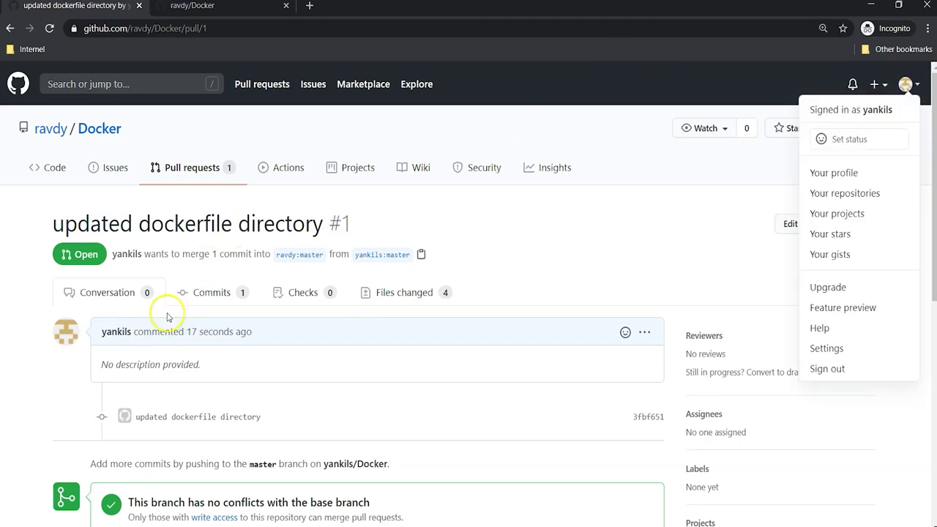
scroll(172, 309, "down", 3)
scroll(247, 198, "up", 2)
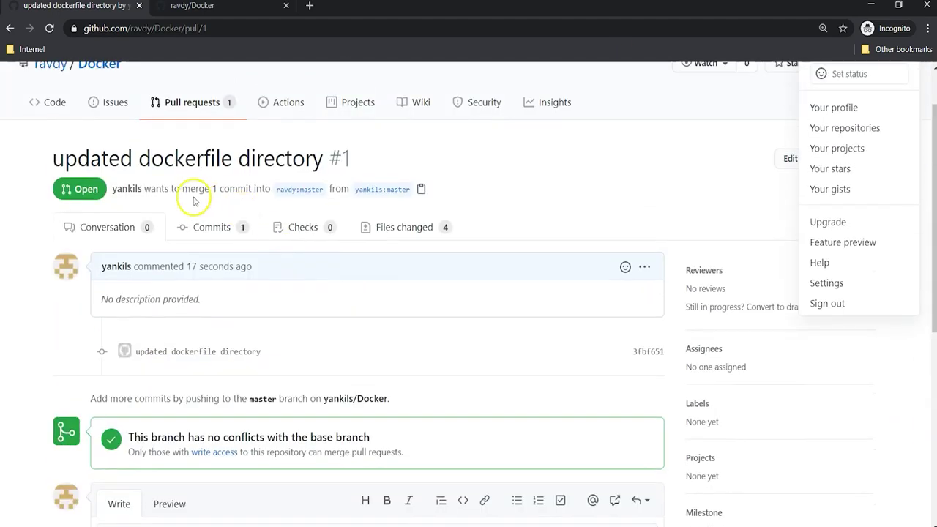
scroll(73, 79, "up", 1)
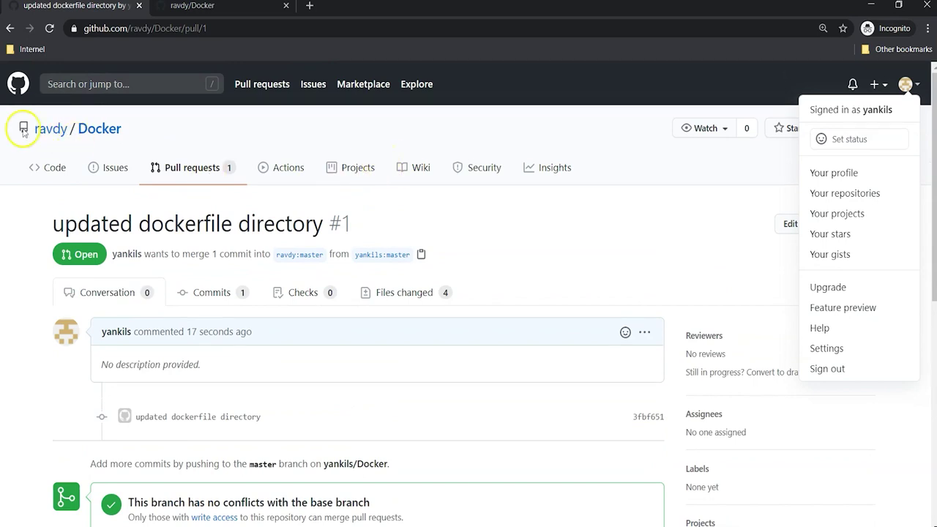
scroll(297, 248, "down", 3)
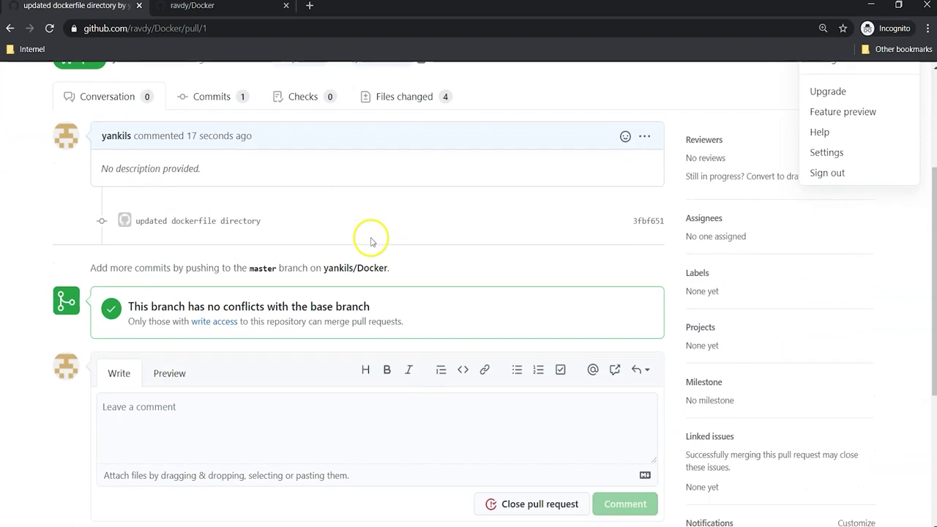
left_click(645, 510)
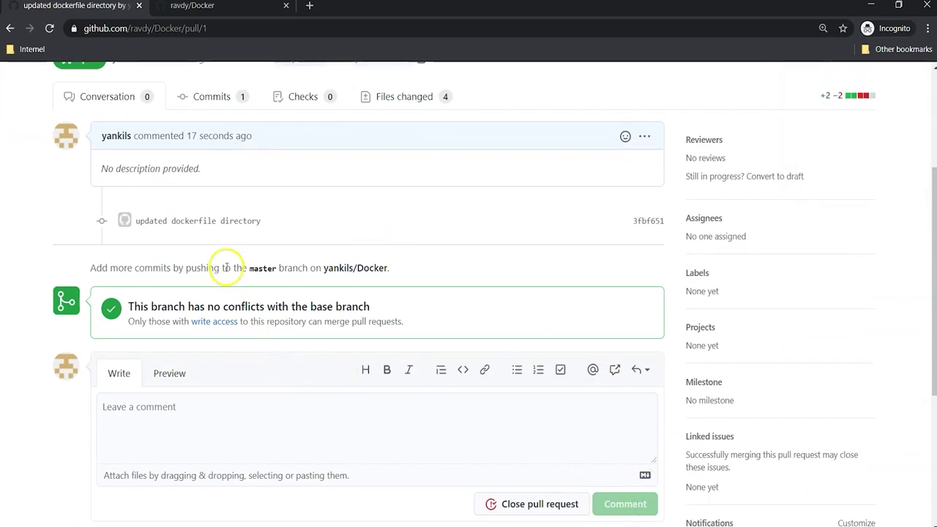
scroll(230, 289, "up", 1)
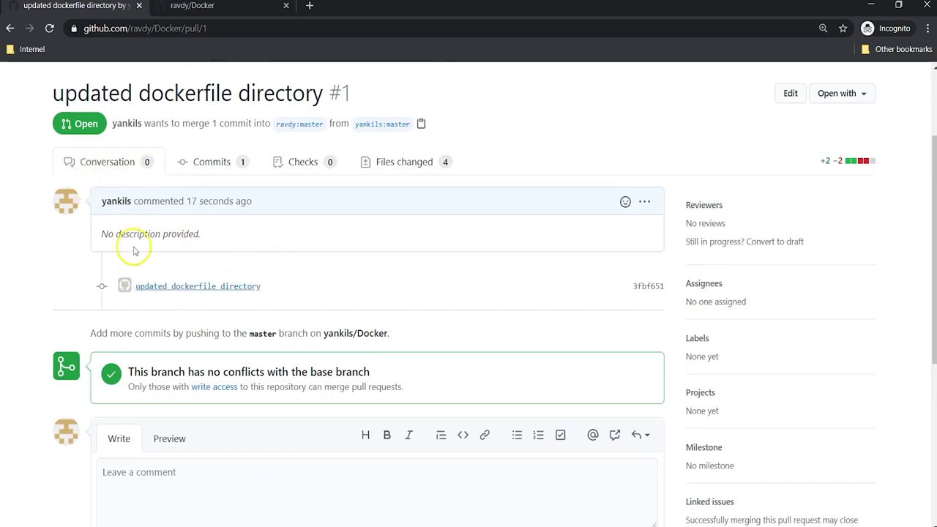
Step: Review commit 3fbf651's file changes in the pull request, then switch to the ravdy/Docker owner window
left_click(216, 165)
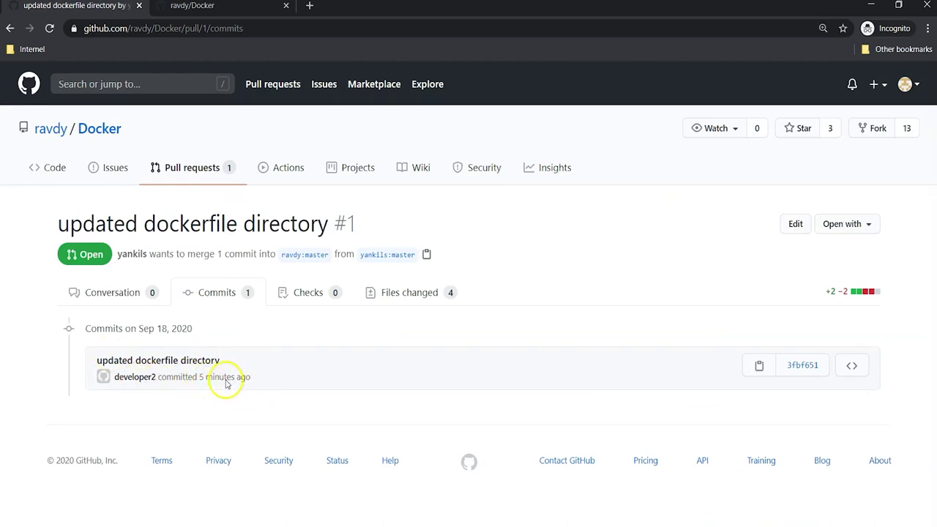
left_click(139, 361)
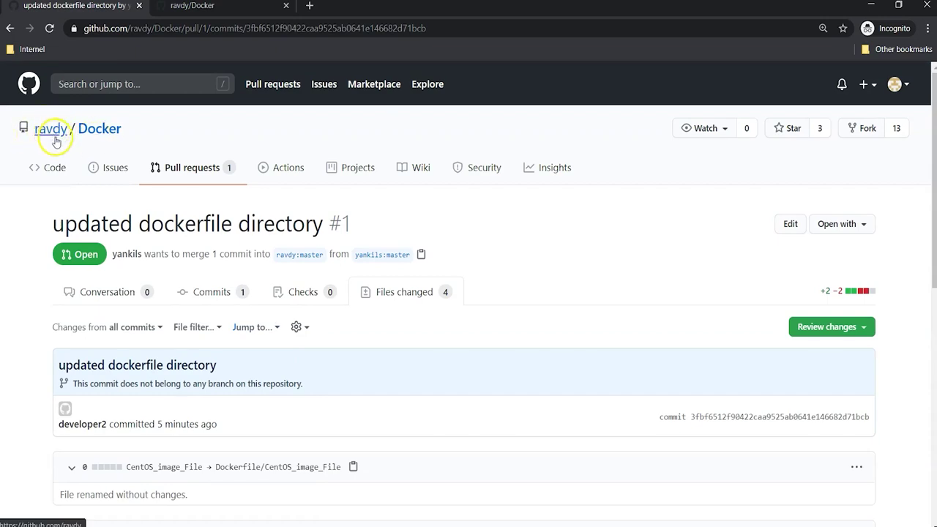
scroll(249, 414, "down", 4)
scroll(333, 389, "up", 4)
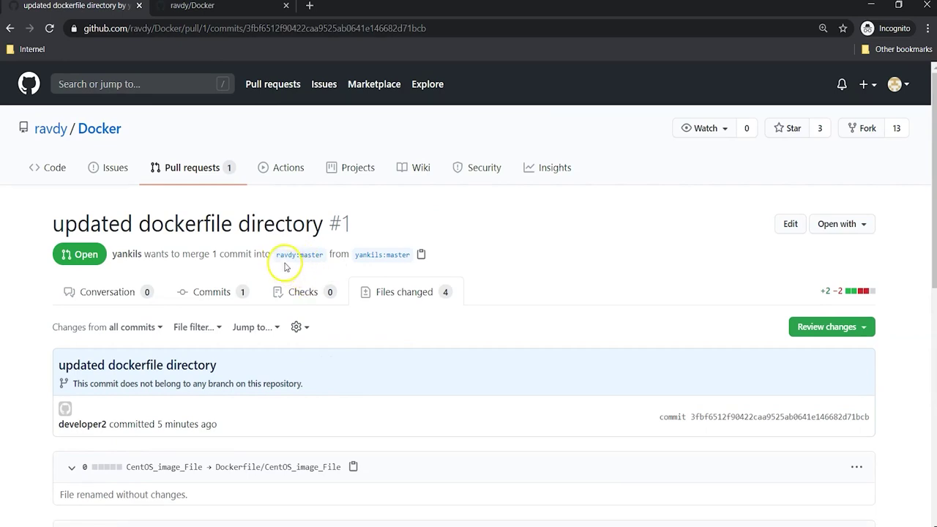
left_click(286, 523)
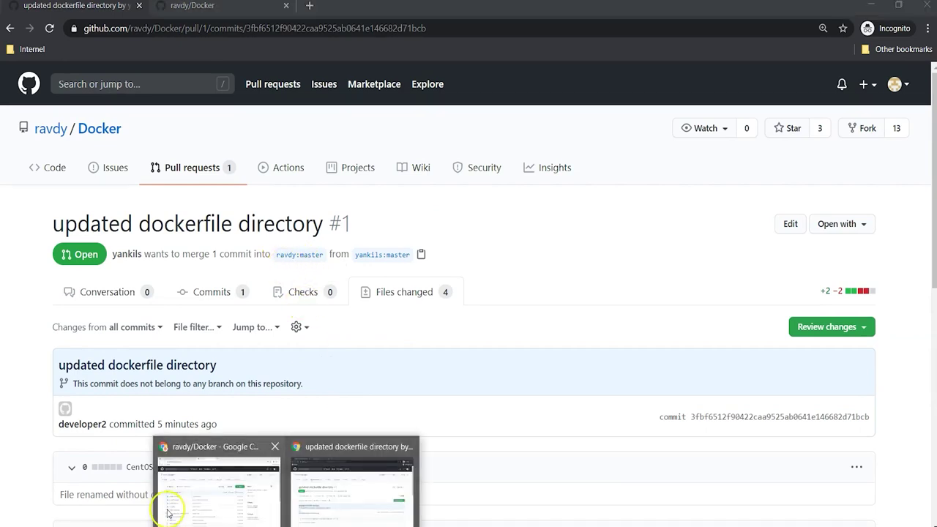
left_click(168, 512)
Step: Reload the Docker repository and open the 'updated dockerfile directory' pull request
left_click(49, 29)
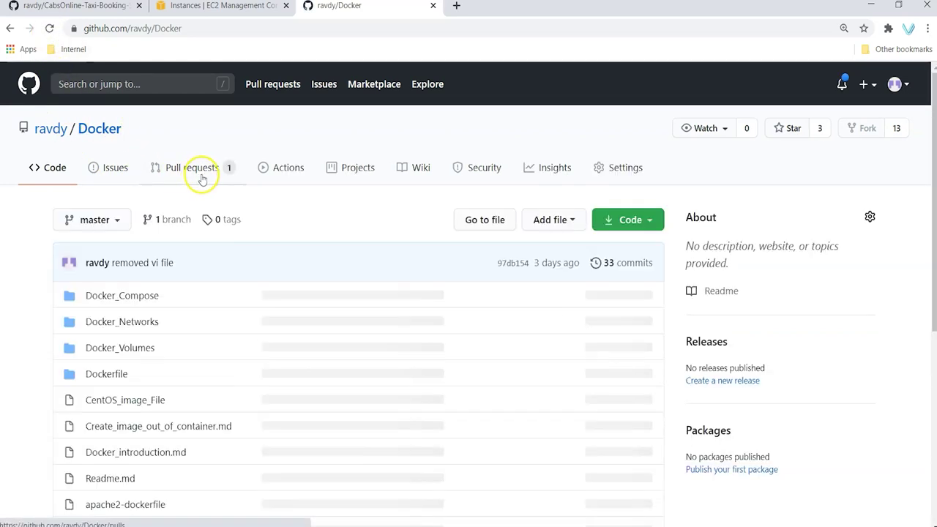
left_click(196, 174)
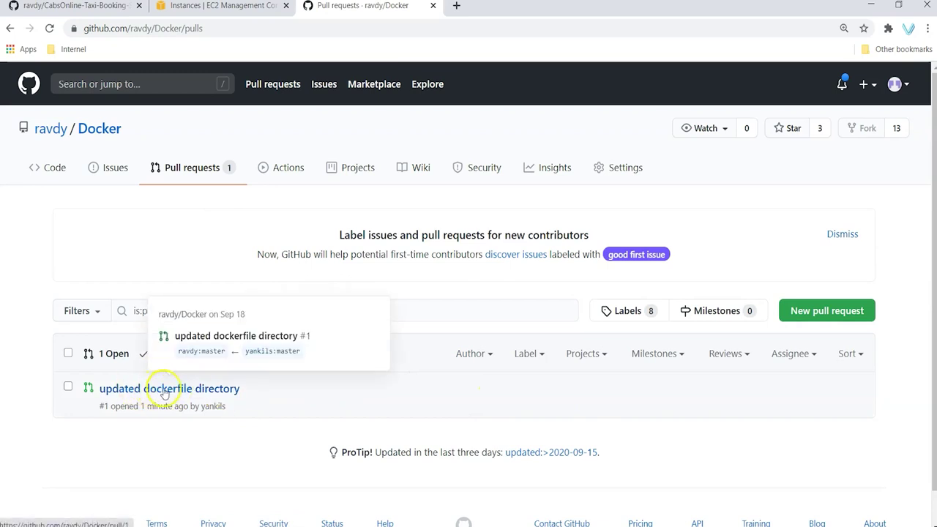
left_click(167, 392)
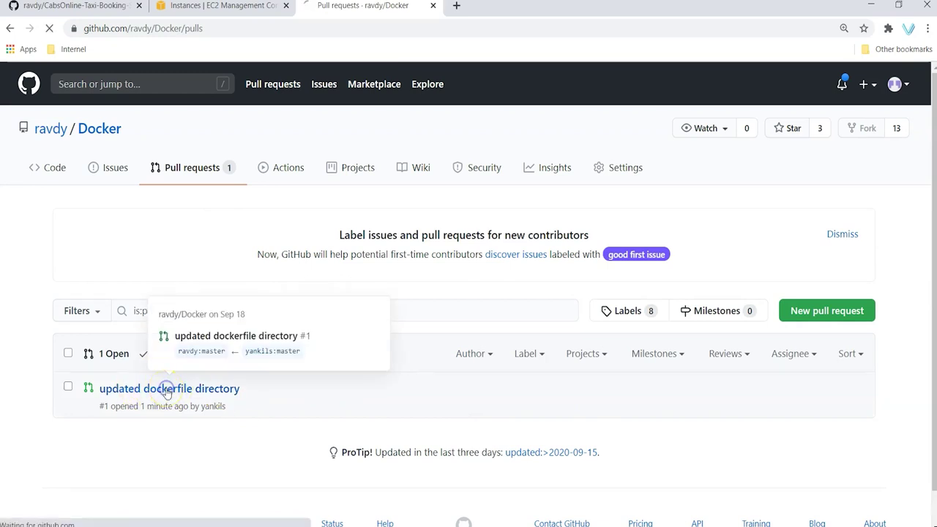
scroll(236, 344, "down", 3)
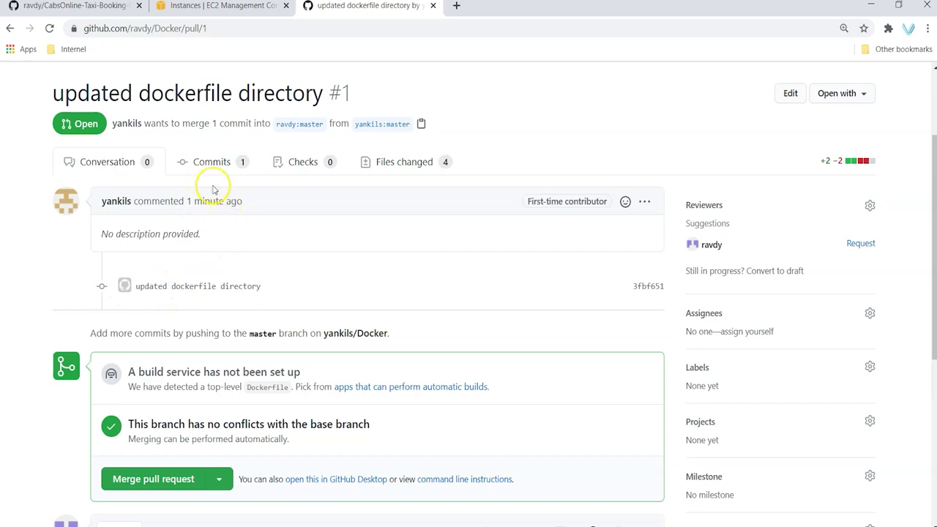
Step: Inspect the pull request's commit diff, then return to the Conversation page's merge box
left_click(221, 162)
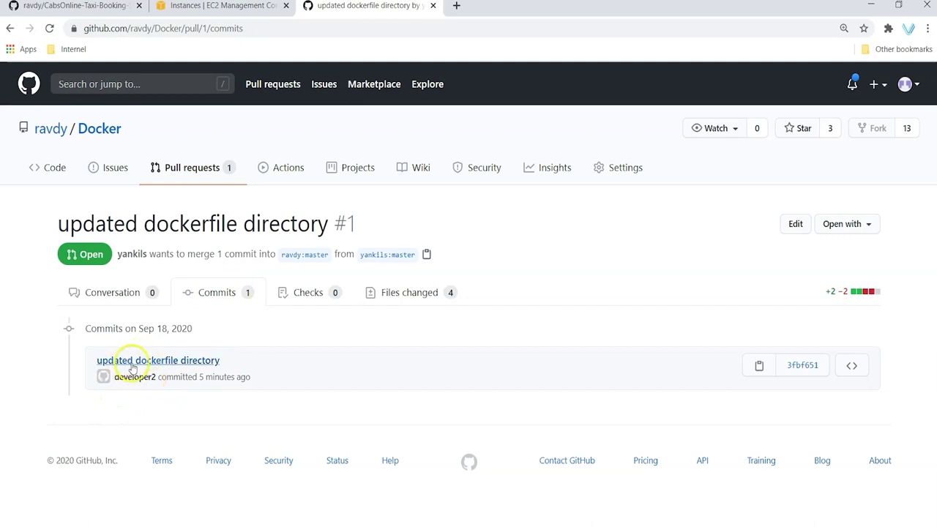
left_click(146, 366)
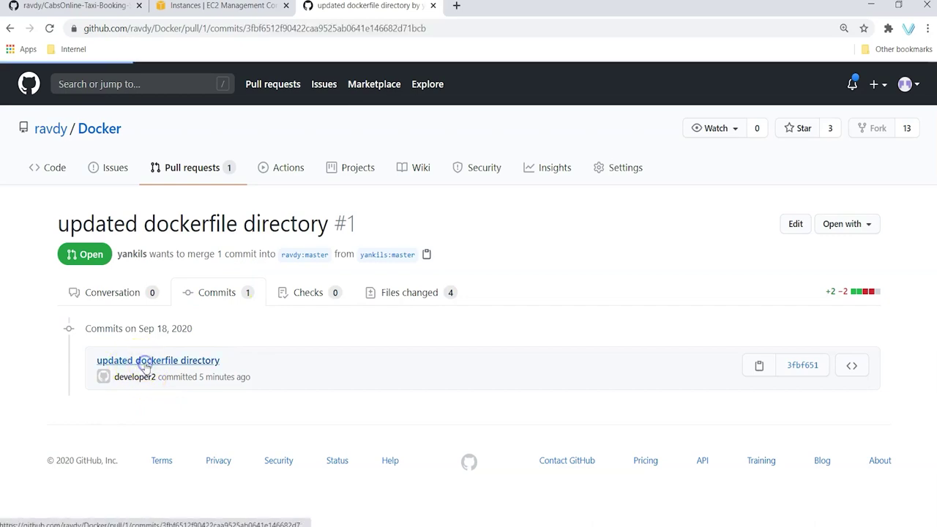
scroll(220, 205, "down", 5)
scroll(279, 341, "down", 3)
scroll(330, 337, "up", 5)
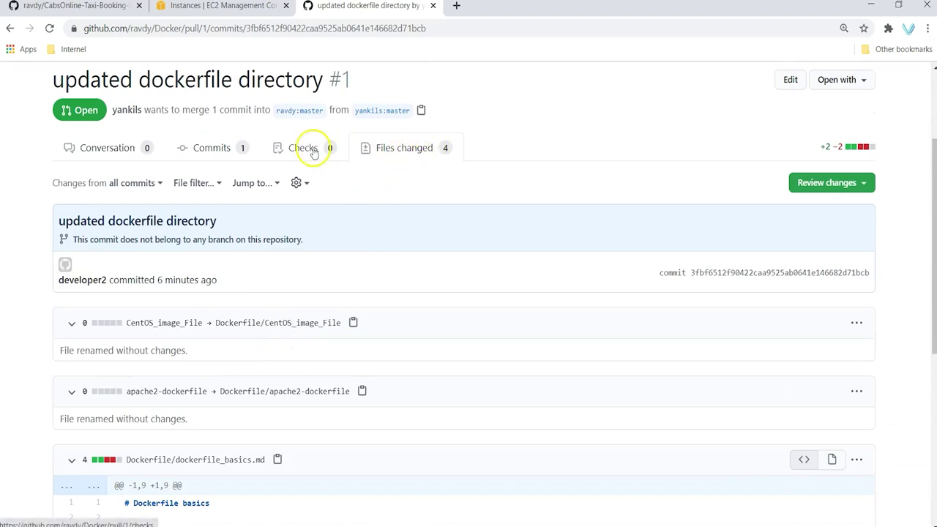
left_click(199, 147)
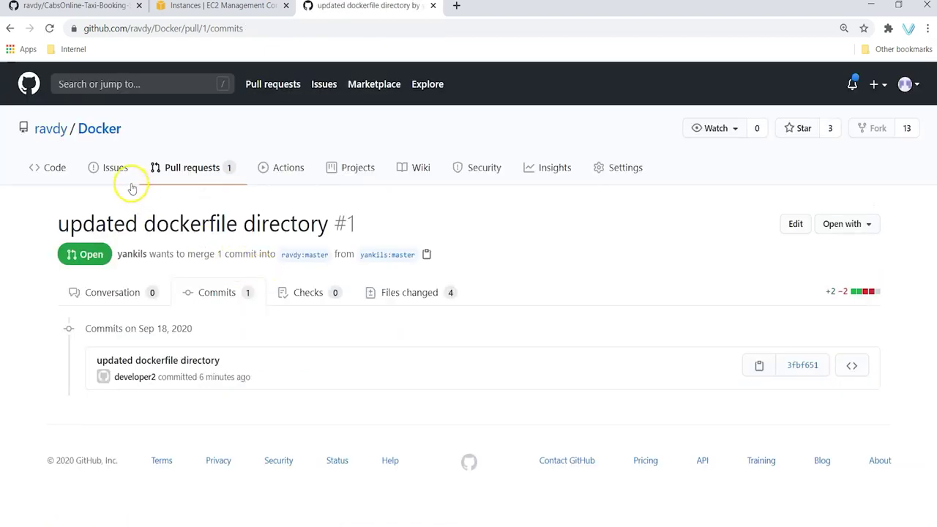
left_click(119, 292)
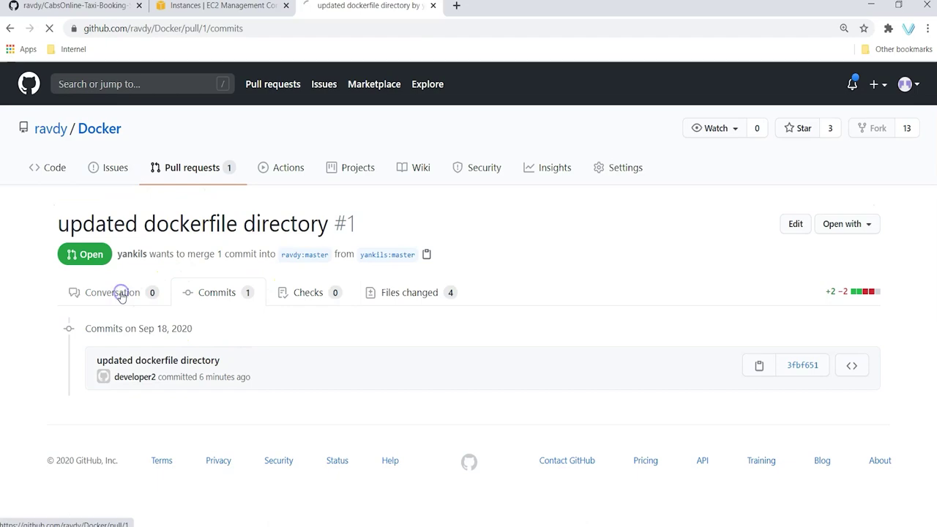
scroll(342, 325, "down", 3)
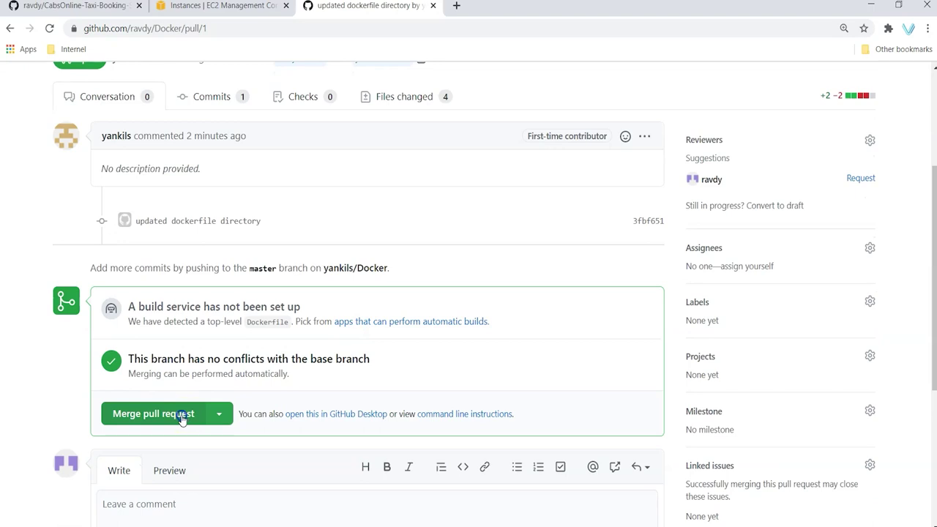
Step: Merge pull request #1 into master, keeping the default merge commit title
left_click(182, 419)
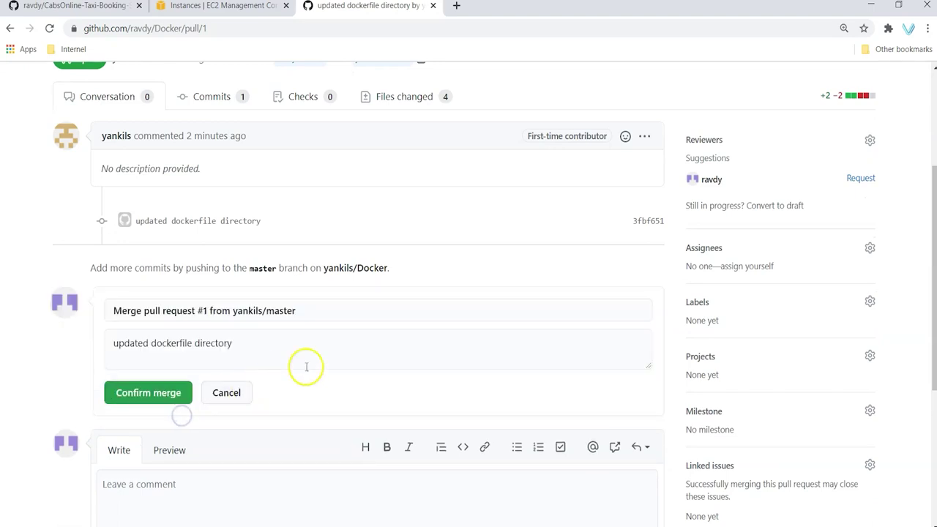
scroll(308, 359, "down", 2)
left_click_drag(118, 180, 268, 180)
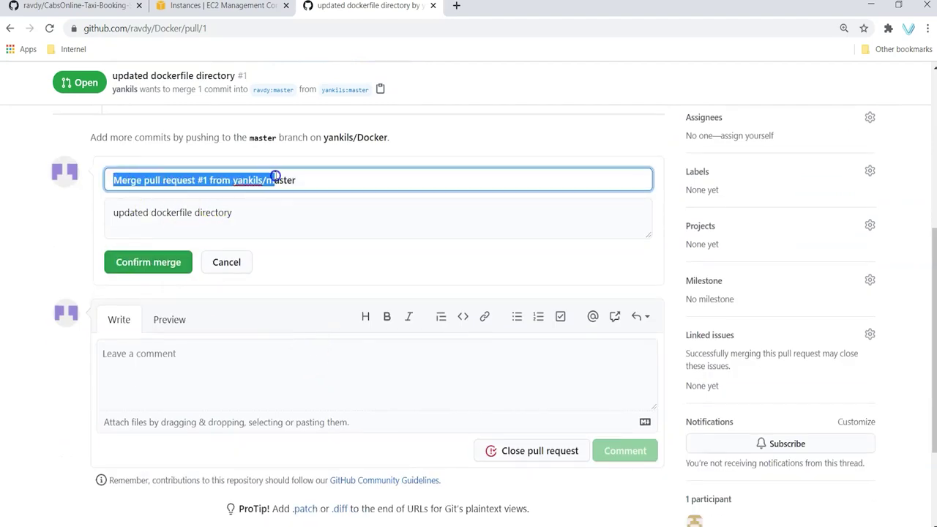
left_click(326, 186)
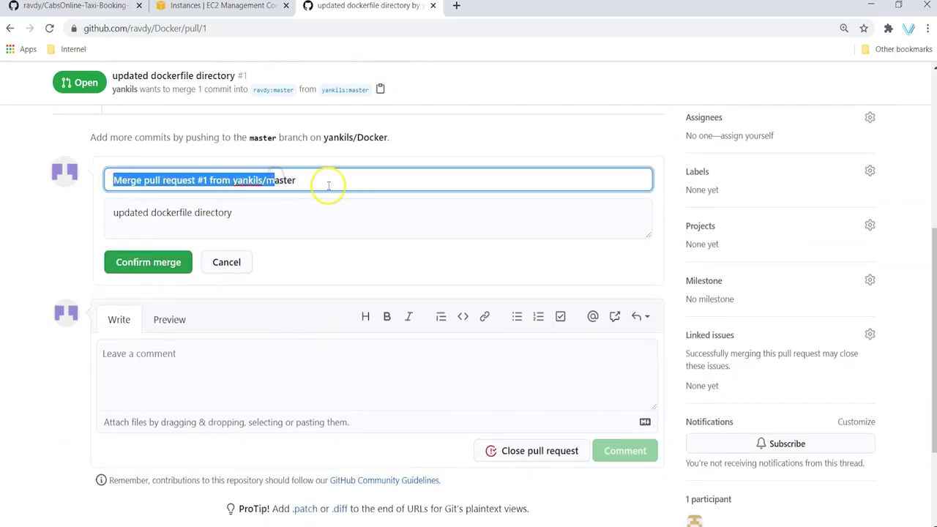
left_click(174, 268)
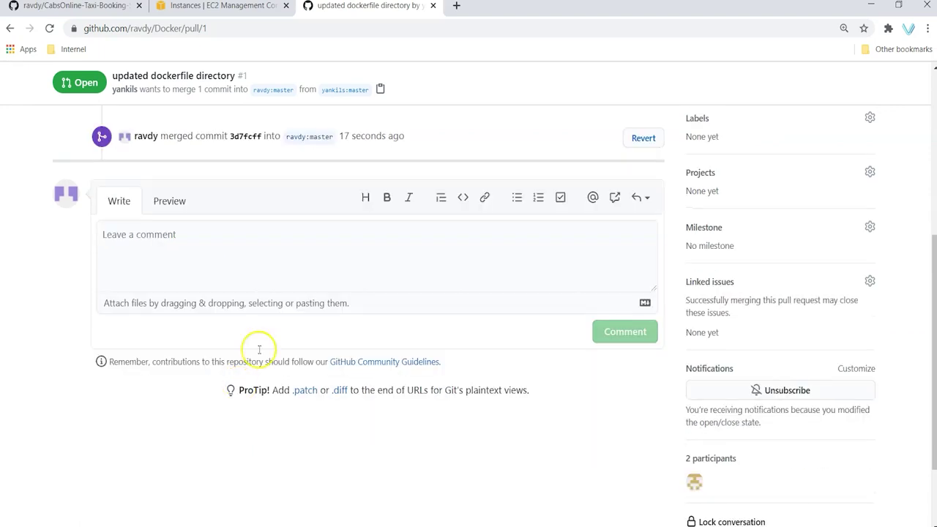
Step: Post a 'thanks' comment on the merged pull request
left_click(263, 261)
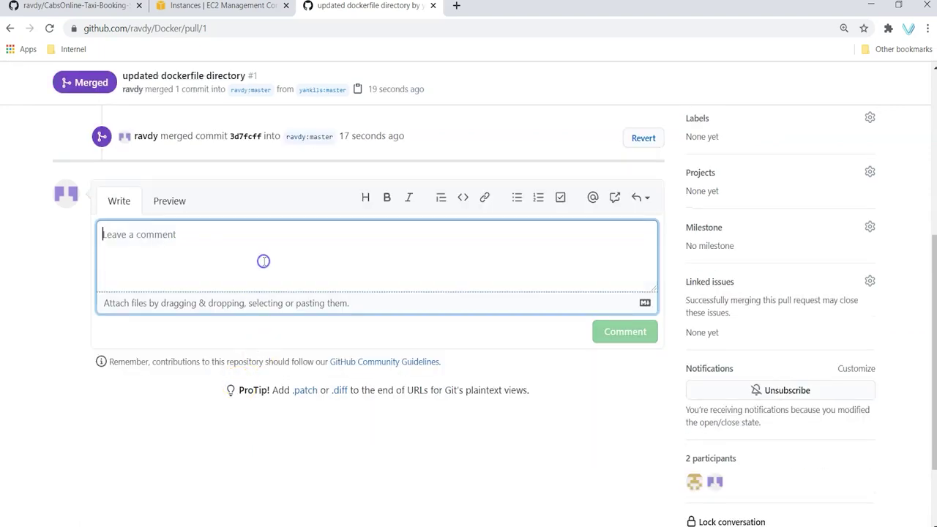
left_click(398, 286)
type("thanks for your update on my code.")
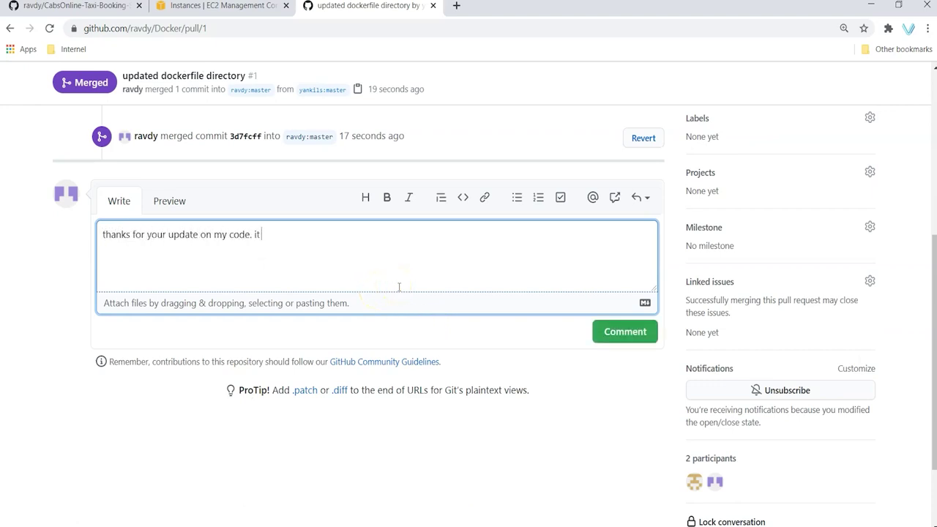
left_click(624, 331)
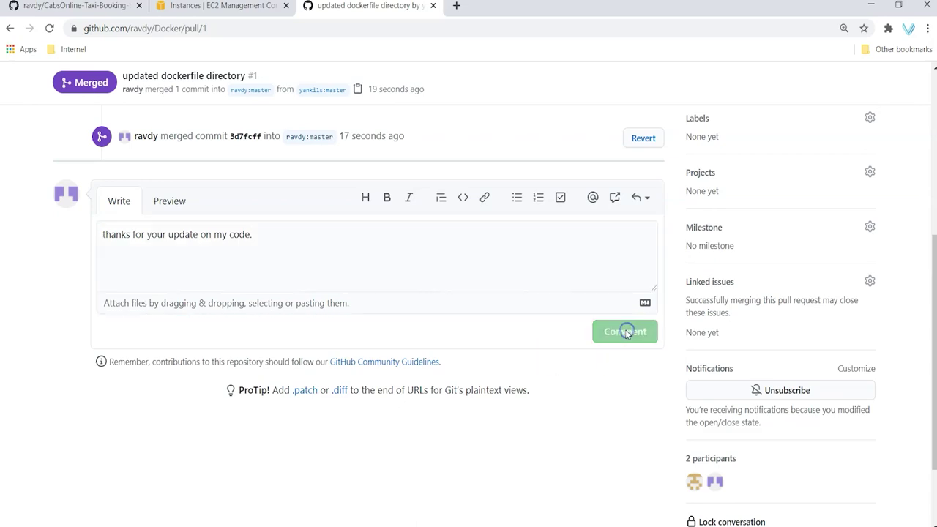
left_click(359, 306)
scroll(381, 290, "up", 5)
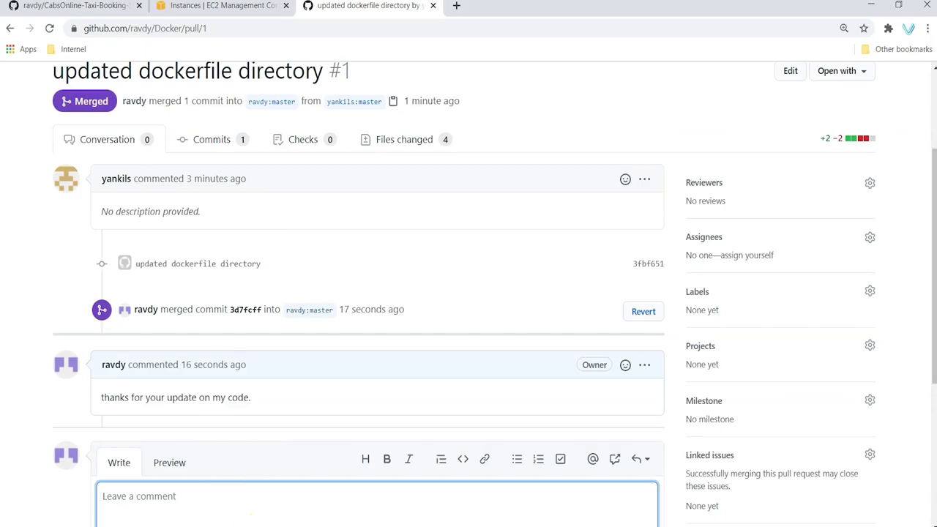
key("alt+Tab")
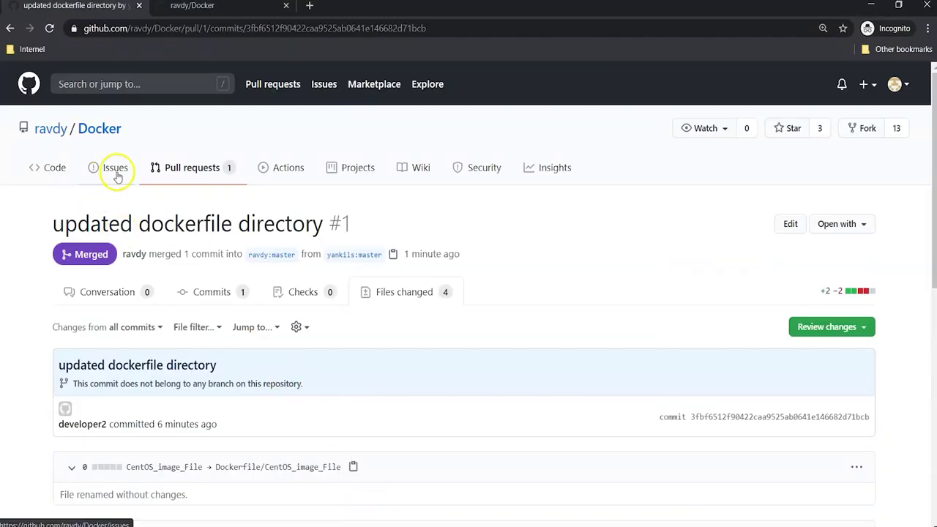
left_click(43, 187)
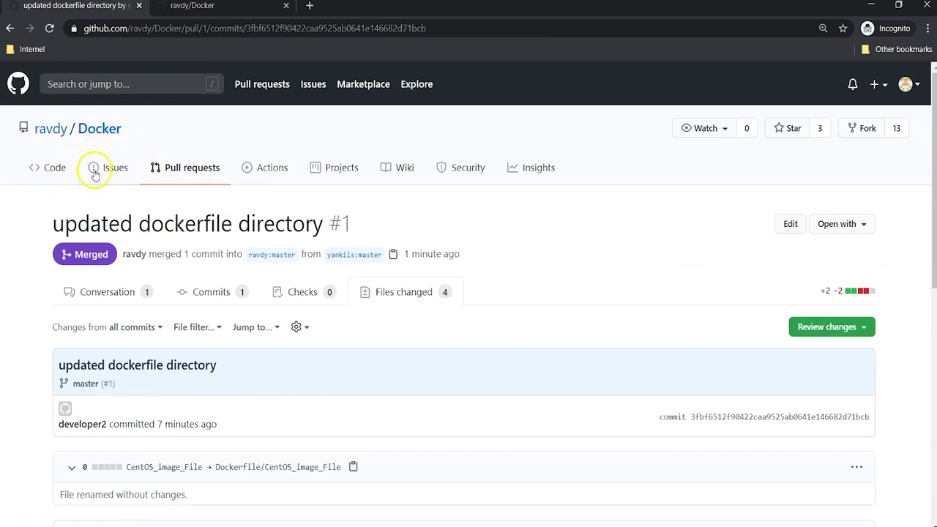
left_click(104, 129)
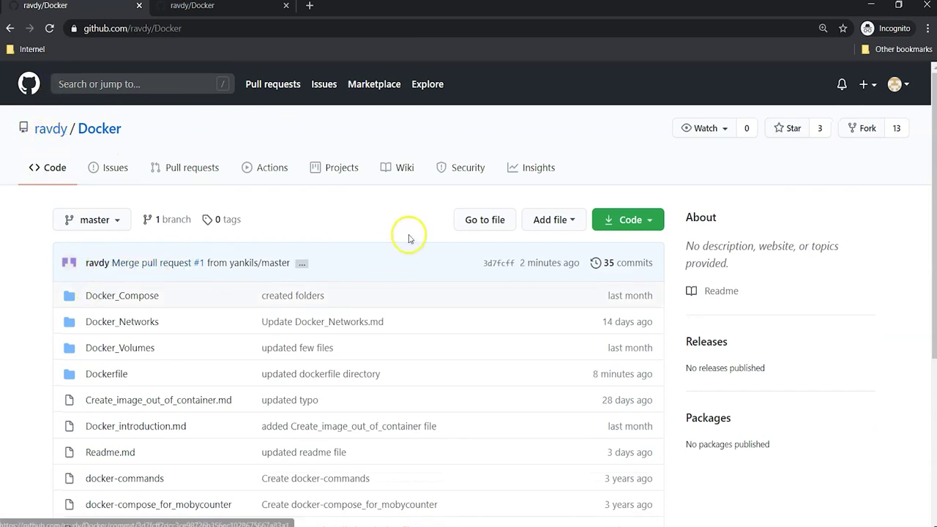
left_click(621, 265)
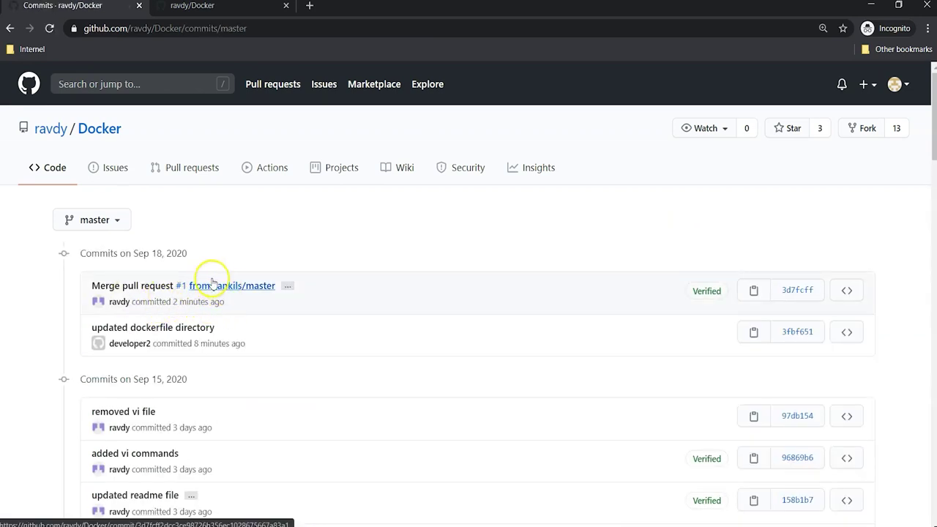
left_click(210, 178)
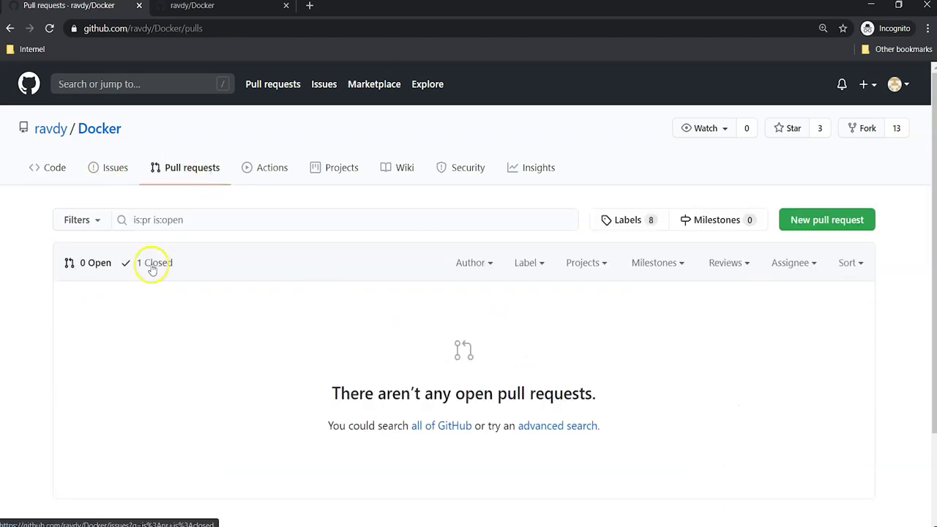
left_click(151, 266)
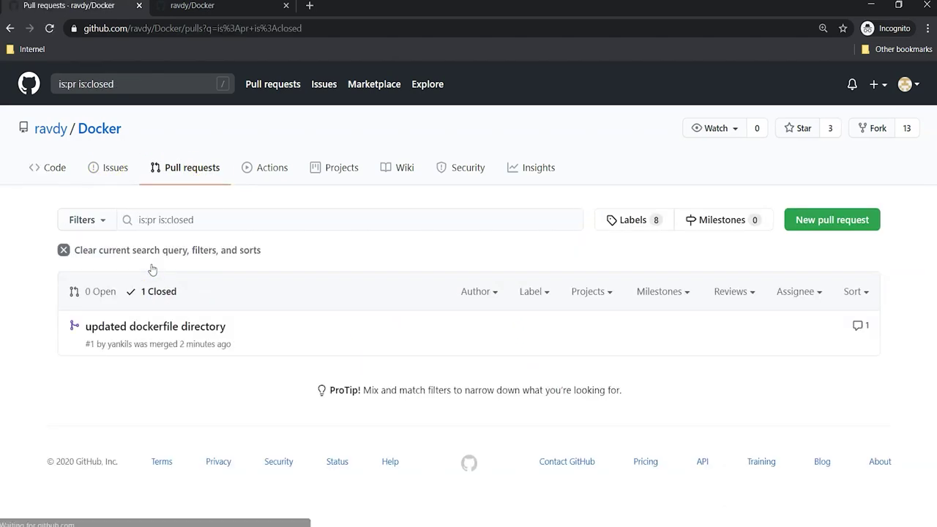
mouse_move(150, 325)
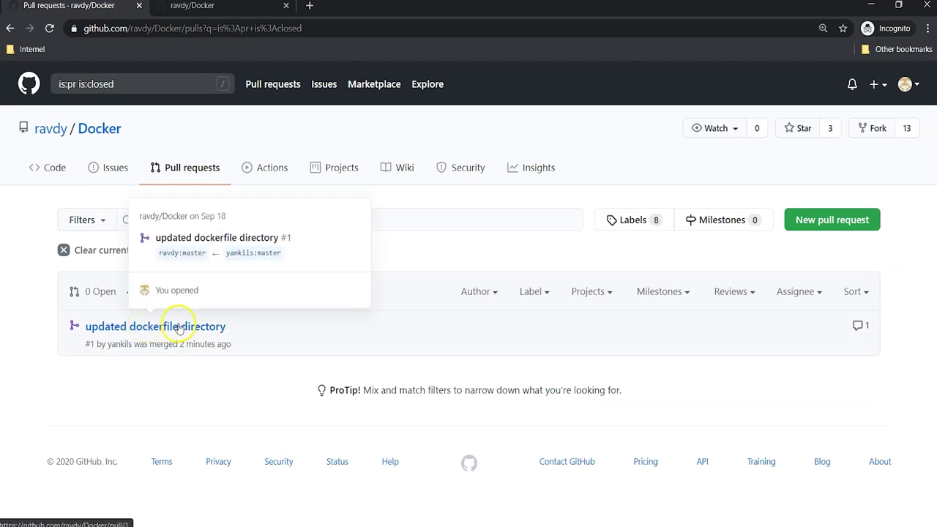
left_click(179, 327)
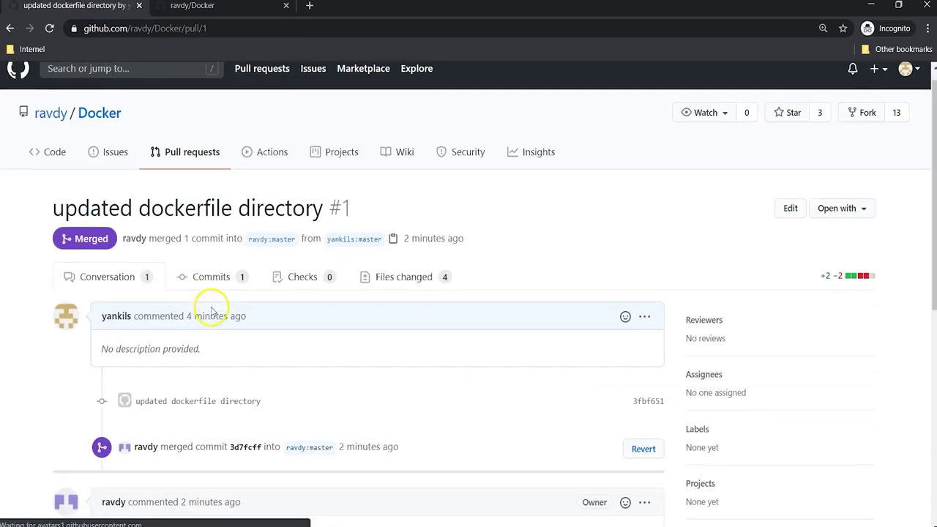
scroll(209, 303, "down", 4)
left_click_drag(104, 290, 251, 297)
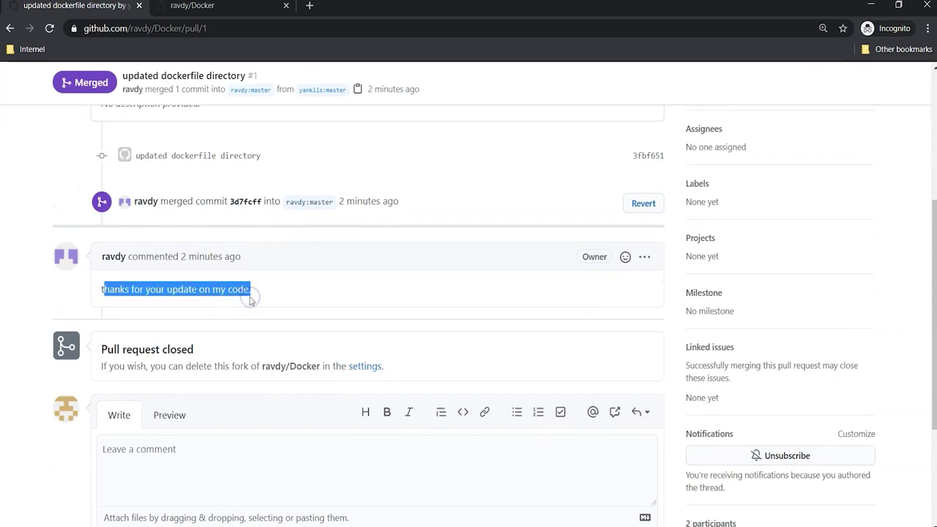
scroll(329, 300, "up", 4)
scroll(366, 315, "down", 1)
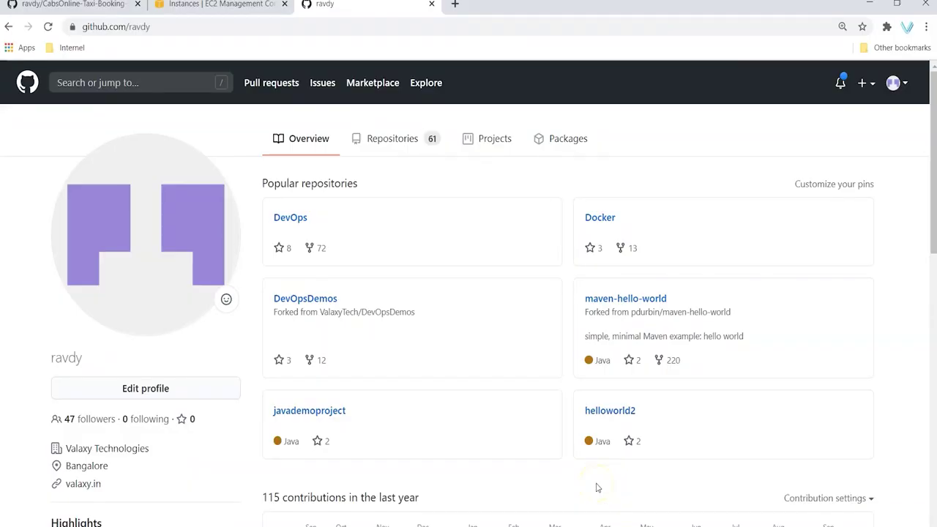
Step: From the owner's Repositories list, start a new repository named privatedemorepo
left_click(398, 141)
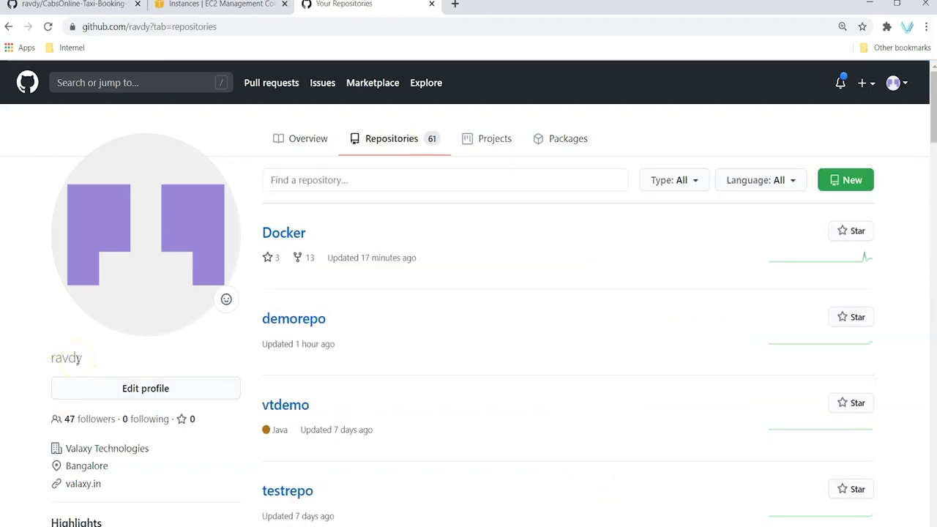
left_click(850, 183)
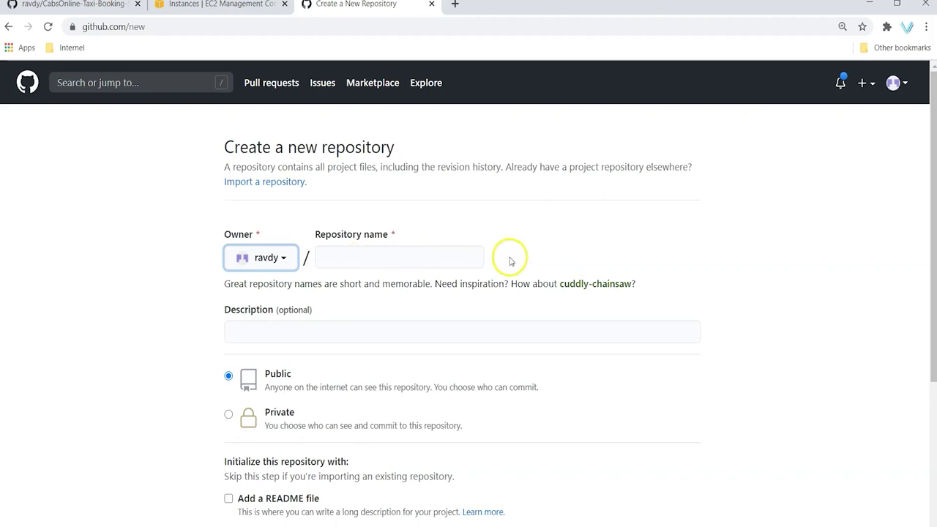
left_click(431, 260)
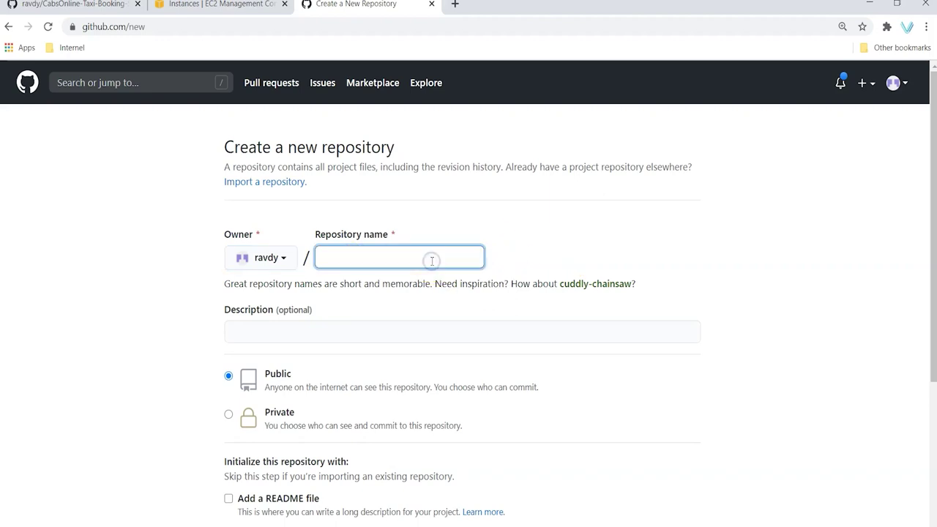
type("privatedemorepo")
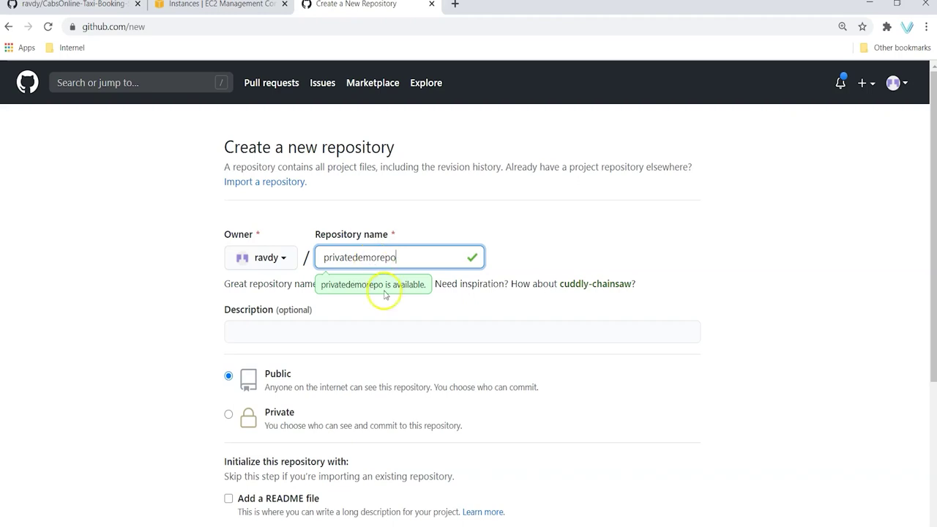
Step: Set the new repository to Private, then return to the merged pull request window
scroll(465, 329, "down", 1)
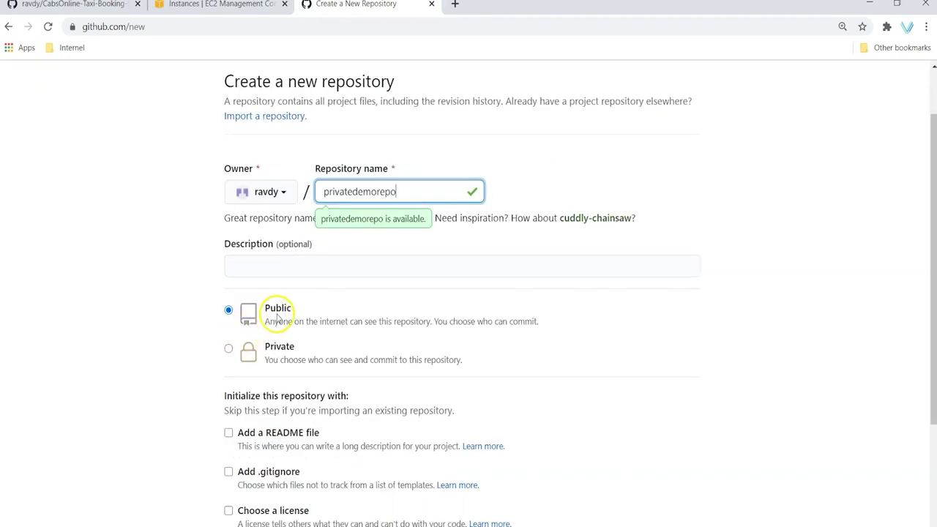
left_click(229, 349)
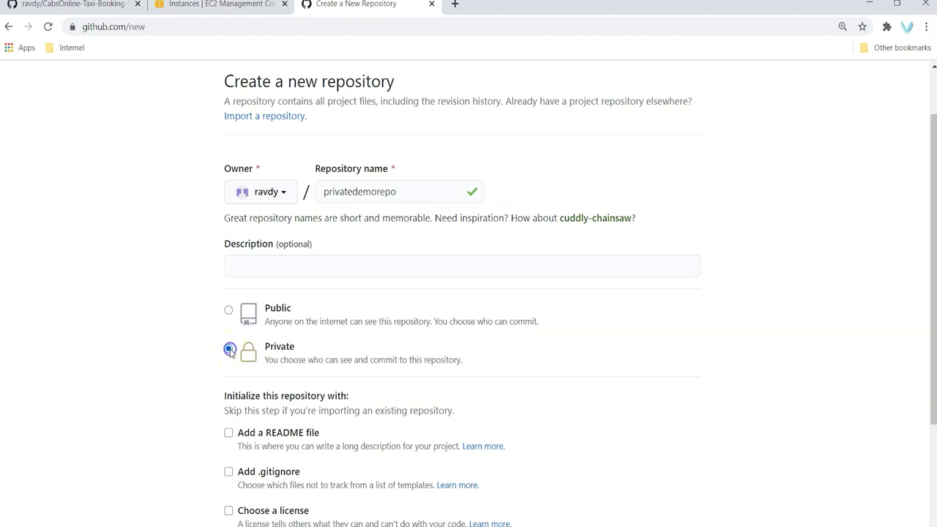
scroll(299, 350, "down", 2)
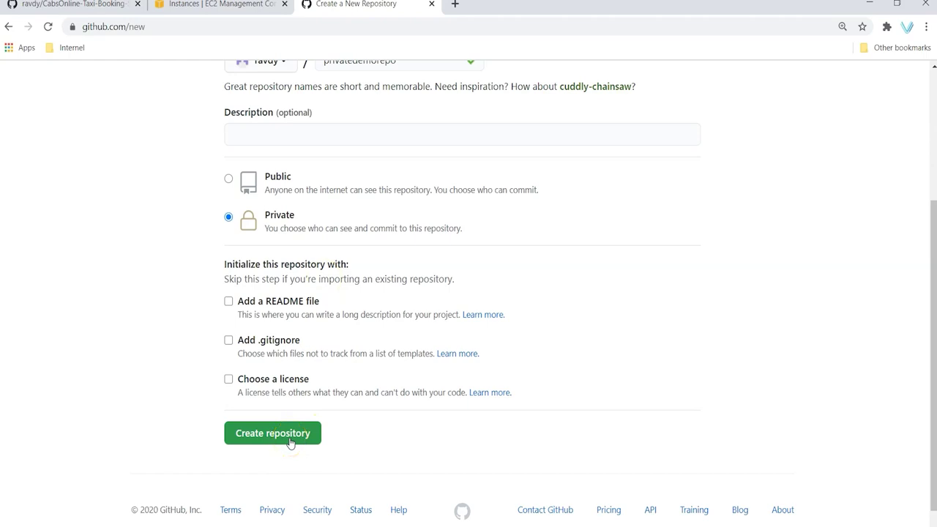
mouse_move(331, 520)
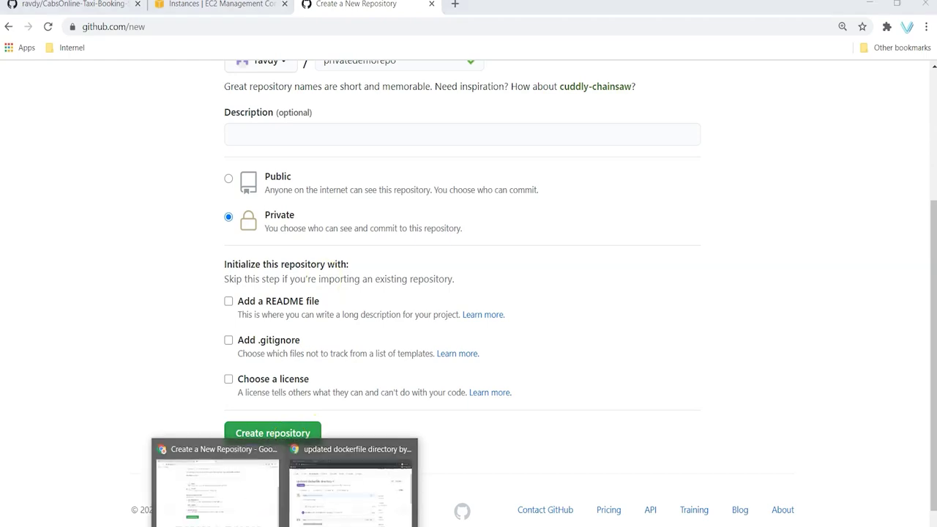
left_click(358, 494)
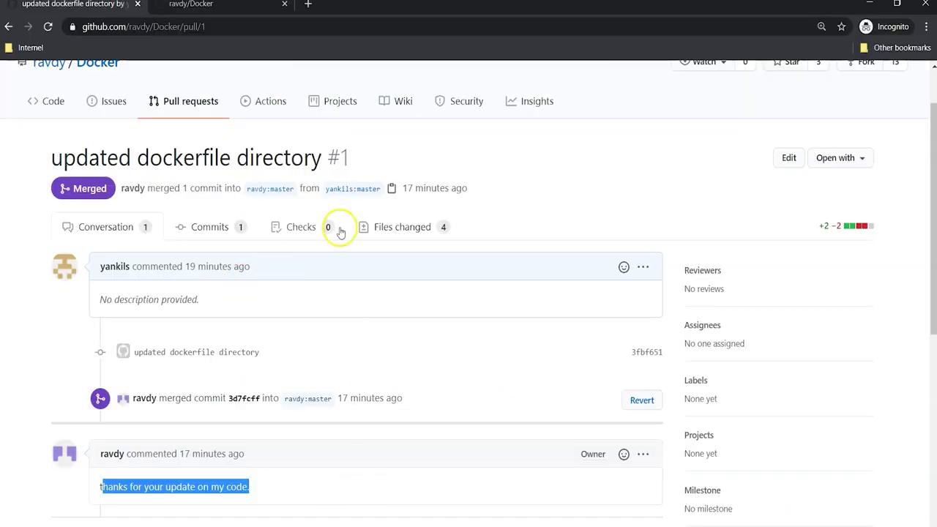
Step: Check the signed-in account and open the ravdy owner's profile from the second account
scroll(180, 223, "up", 1)
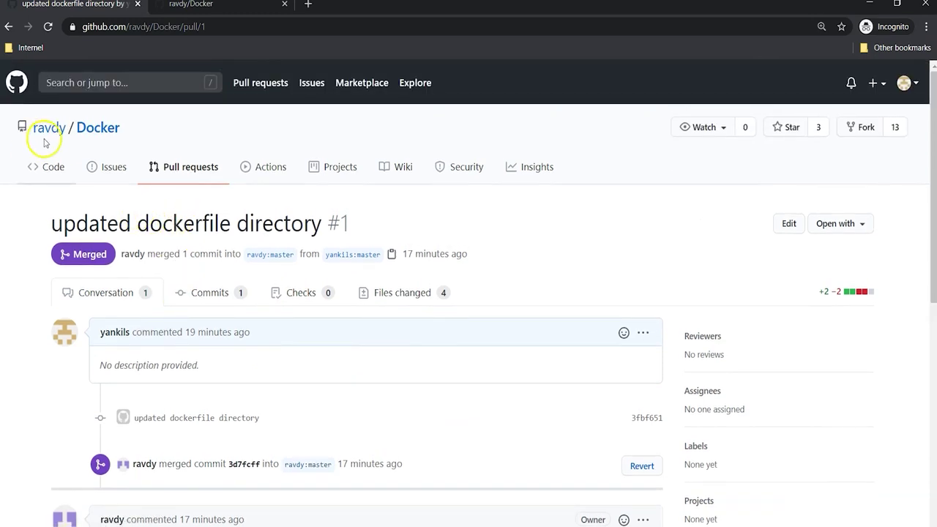
left_click(908, 84)
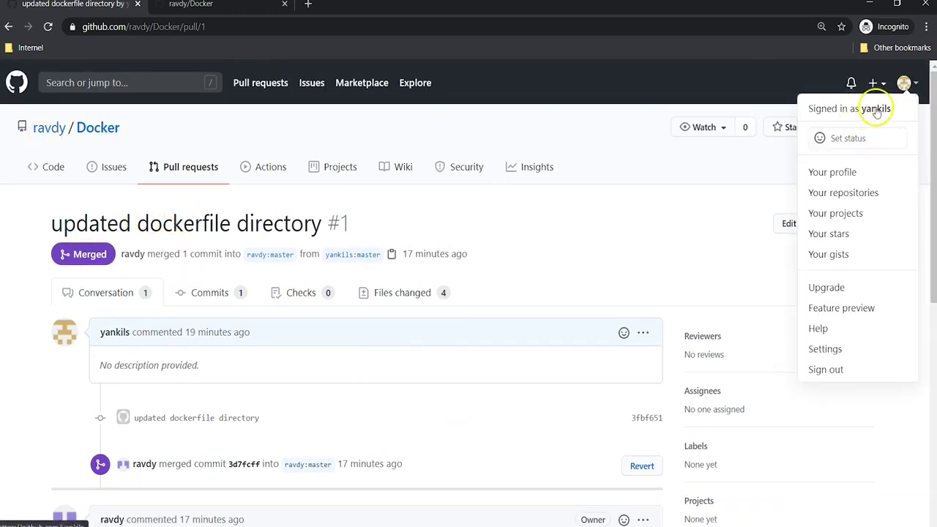
left_click(46, 129)
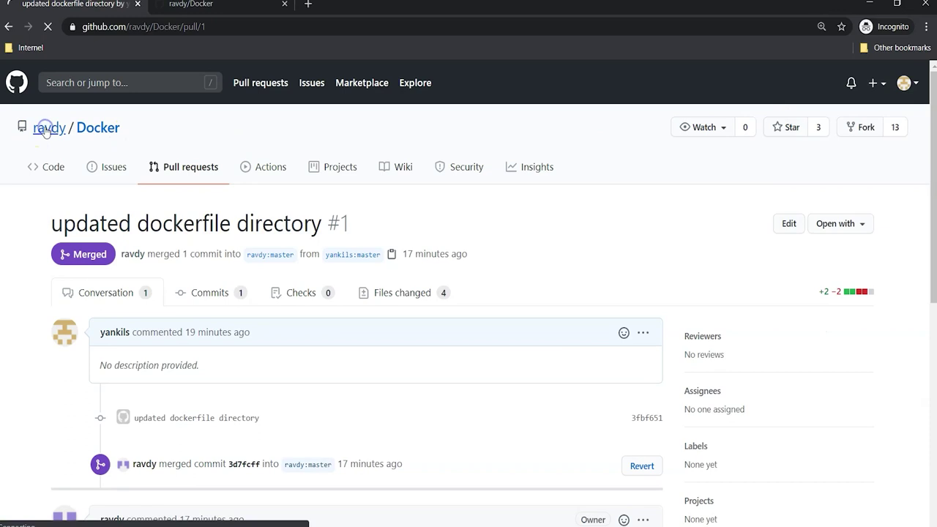
left_click(49, 139)
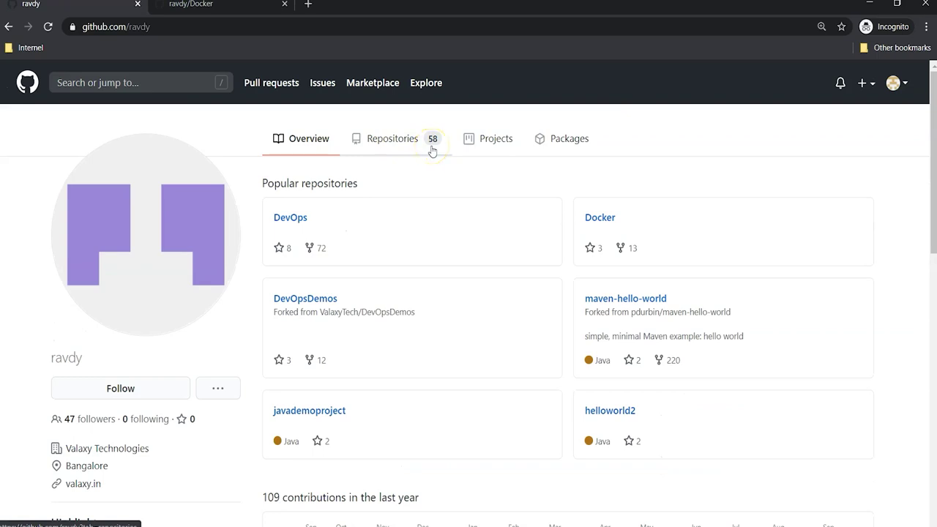
Step: Browse the owner's repositories and the Docker repo, then return to the new-repository form
left_click(433, 150)
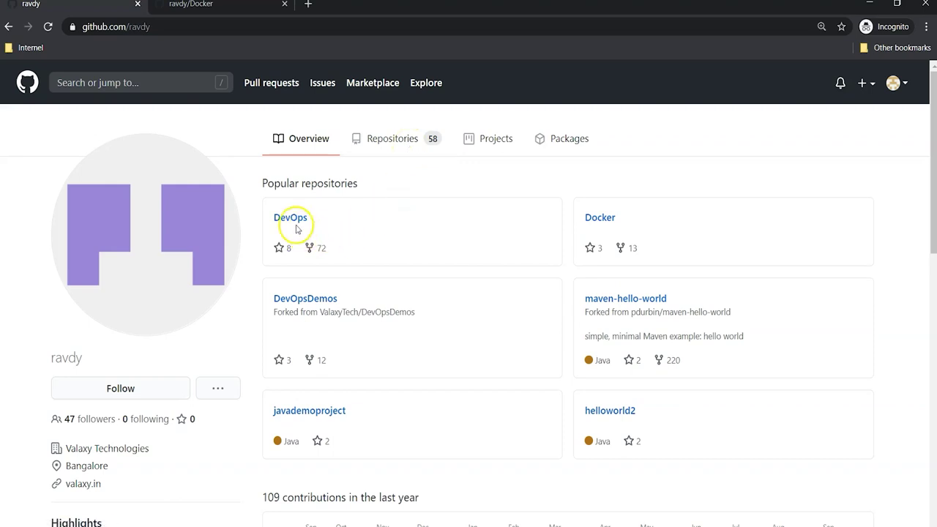
left_click(626, 223)
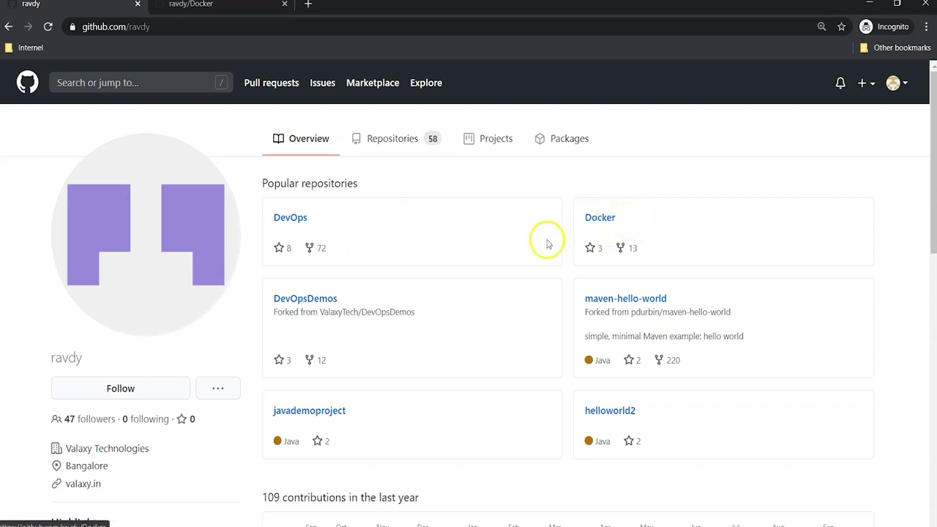
left_click(265, 515)
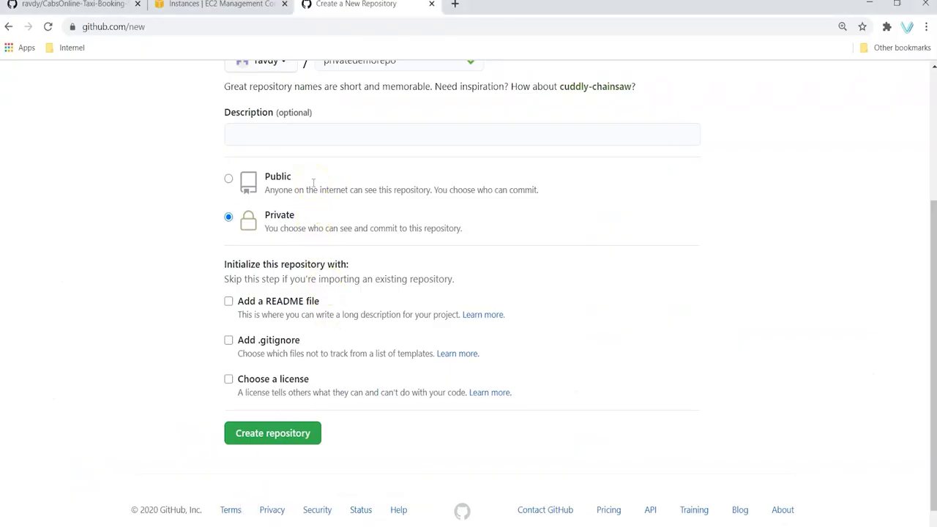
Step: Create privatedemorepo as a private repository, refresh the owner's profile in the other window, and return
left_click(272, 441)
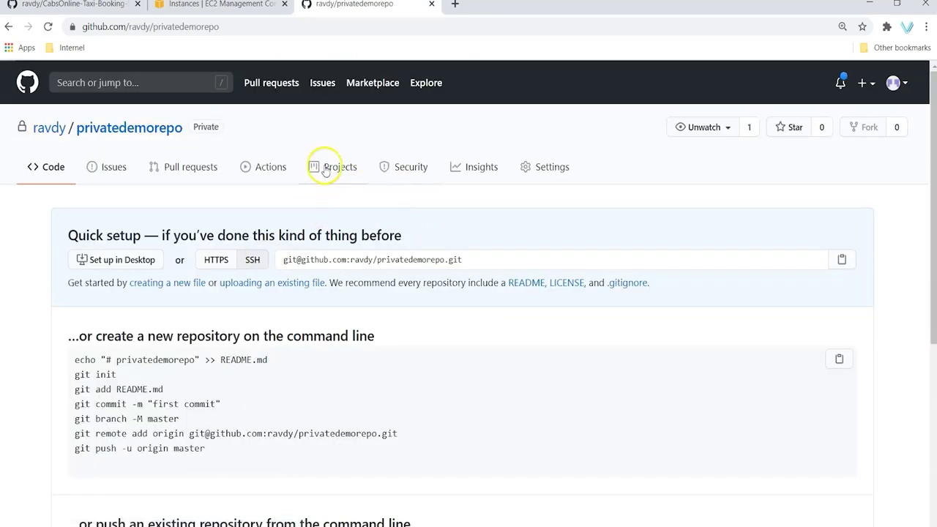
left_click(359, 492)
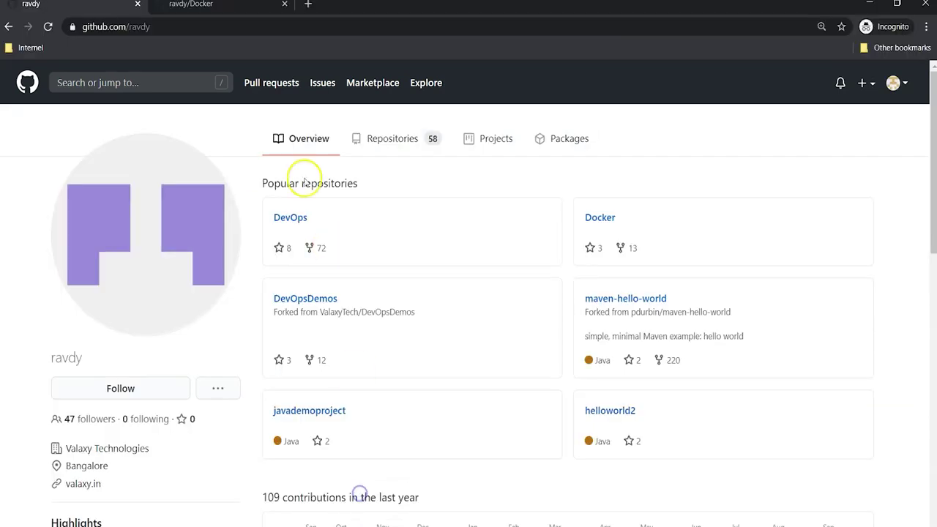
left_click(48, 26)
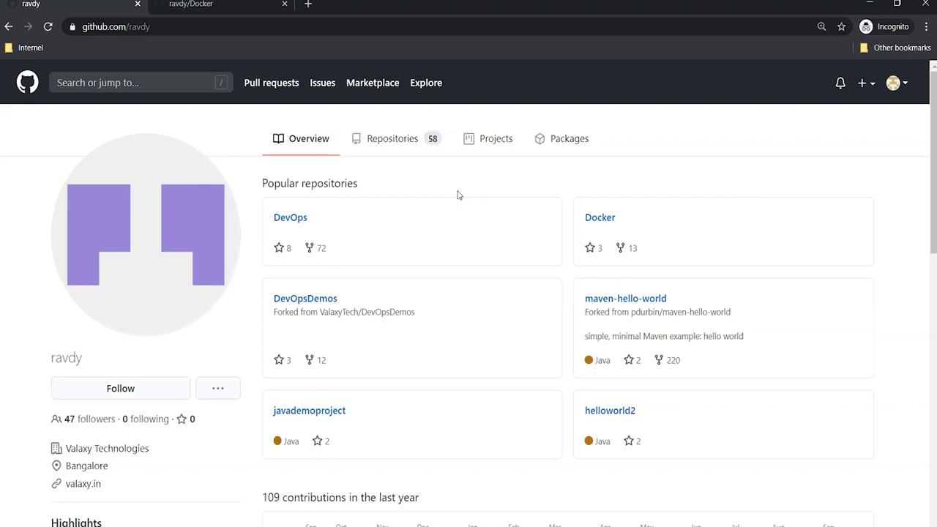
left_click(896, 82)
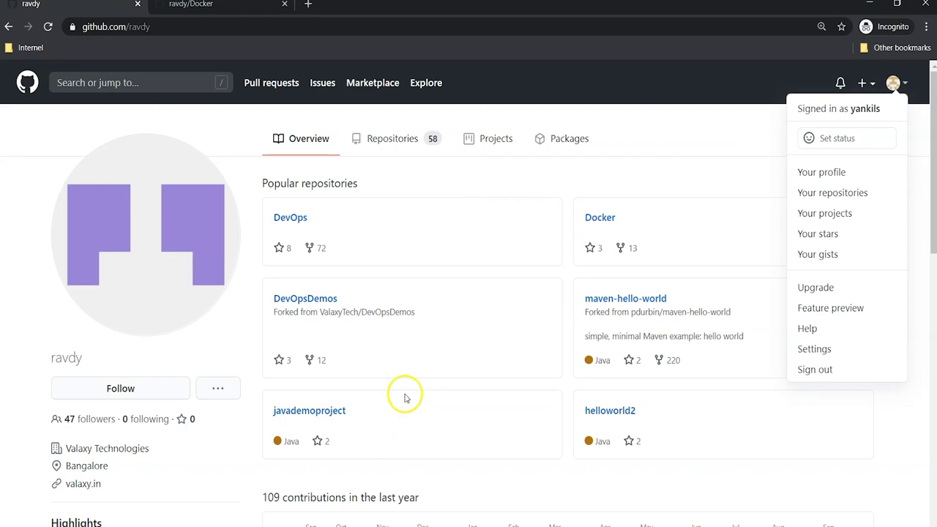
mouse_move(284, 526)
left_click(227, 484)
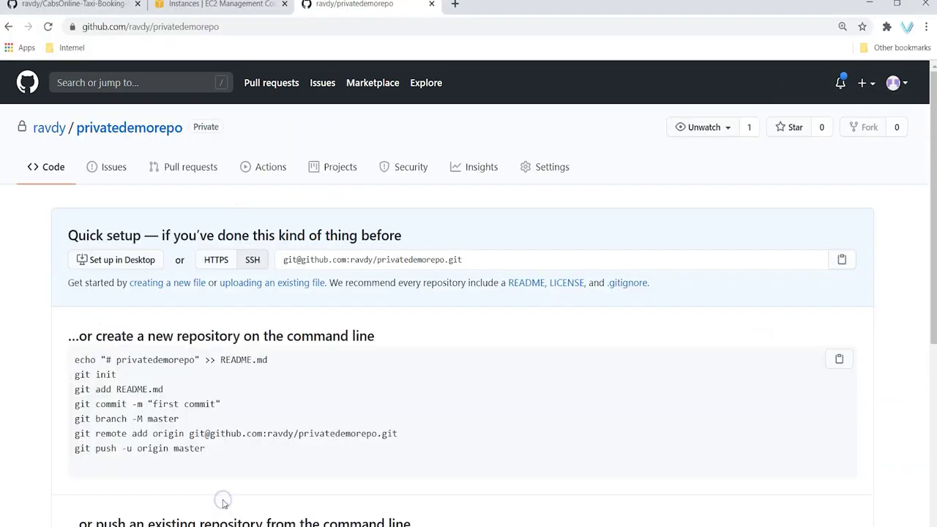
Step: Select and compare privatedemorepo's SSH and HTTPS clone URLs, finishing on the HTTPS one
left_click(240, 467)
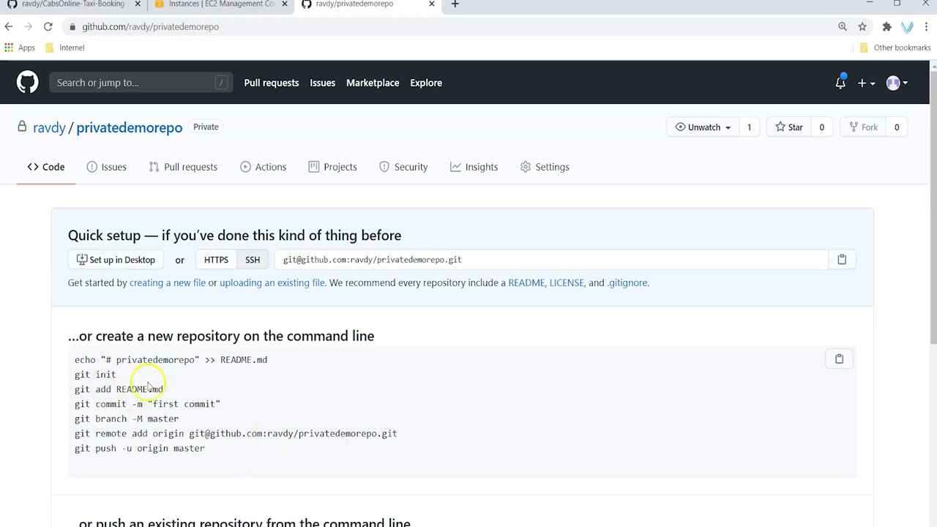
left_click(287, 260)
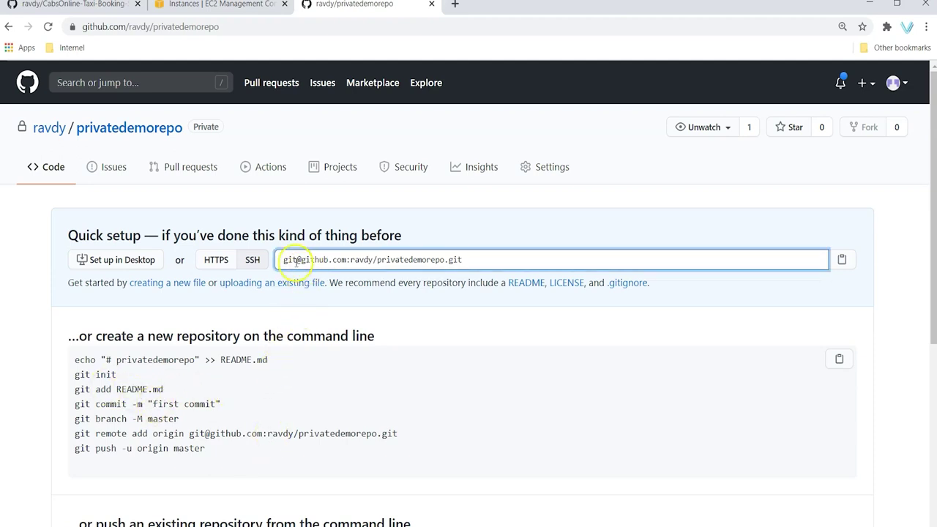
left_click_drag(293, 260, 477, 259)
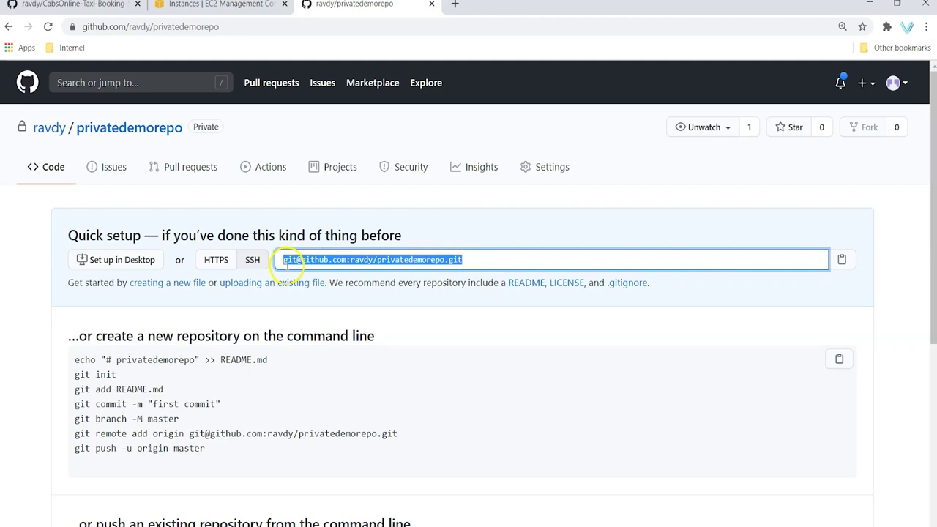
left_click(222, 260)
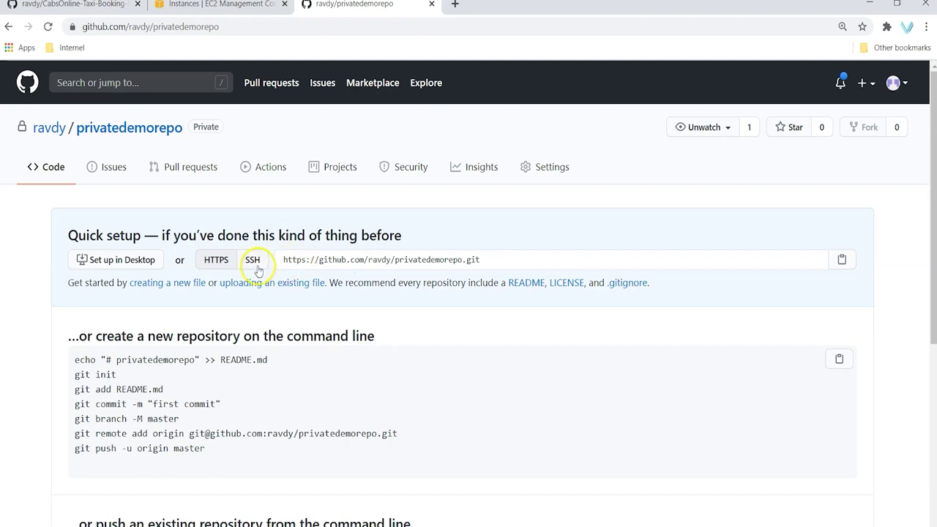
left_click(252, 261)
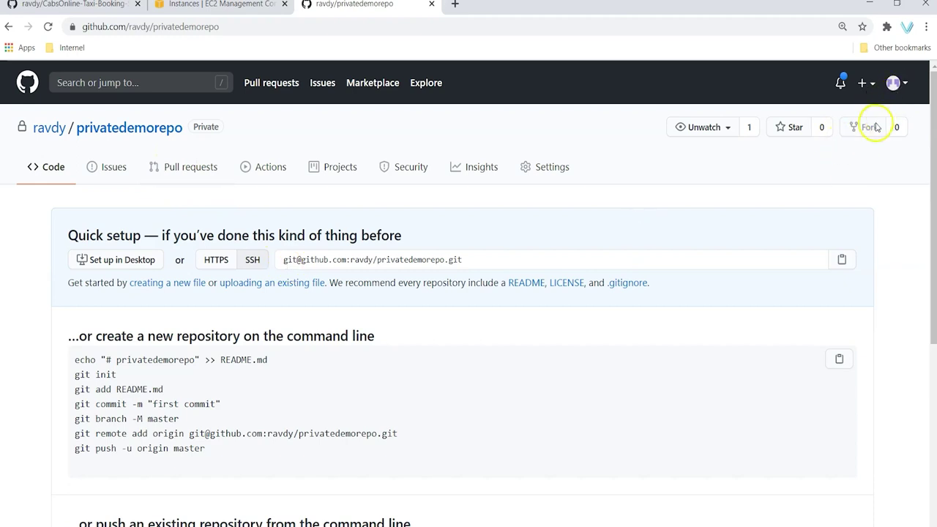
left_click(216, 261)
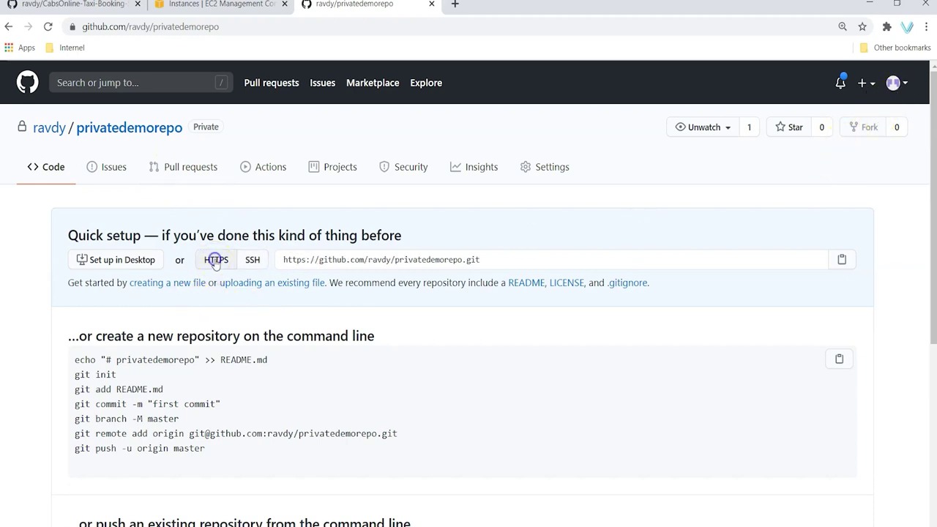
left_click_drag(279, 258, 585, 256)
key("ctrl+c")
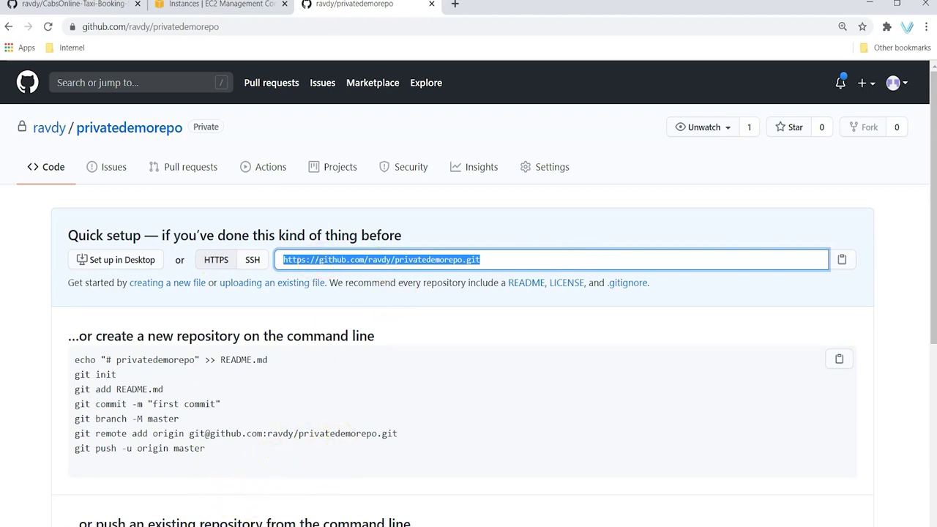
key("alt+Tab")
Step: Run pwd and ls to check the current home directory
type("pwd")
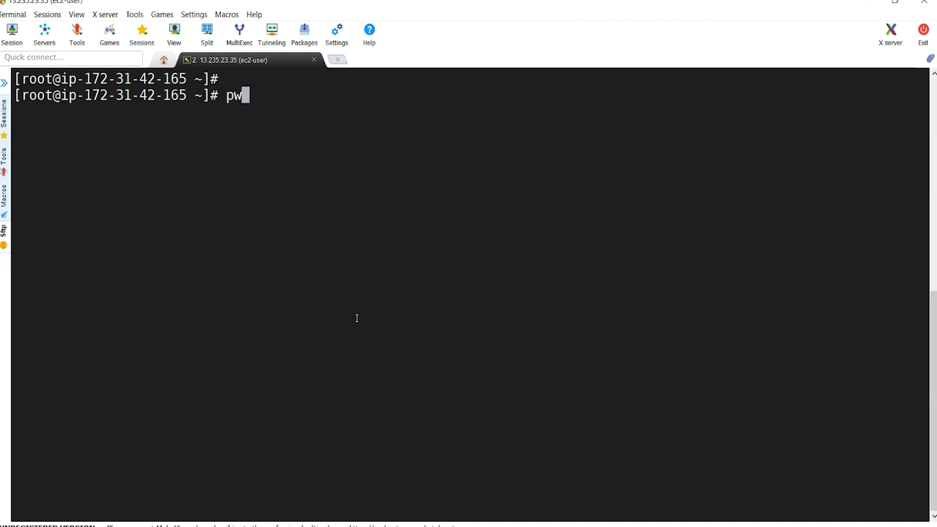
key("Return")
type("ls")
key("Return")
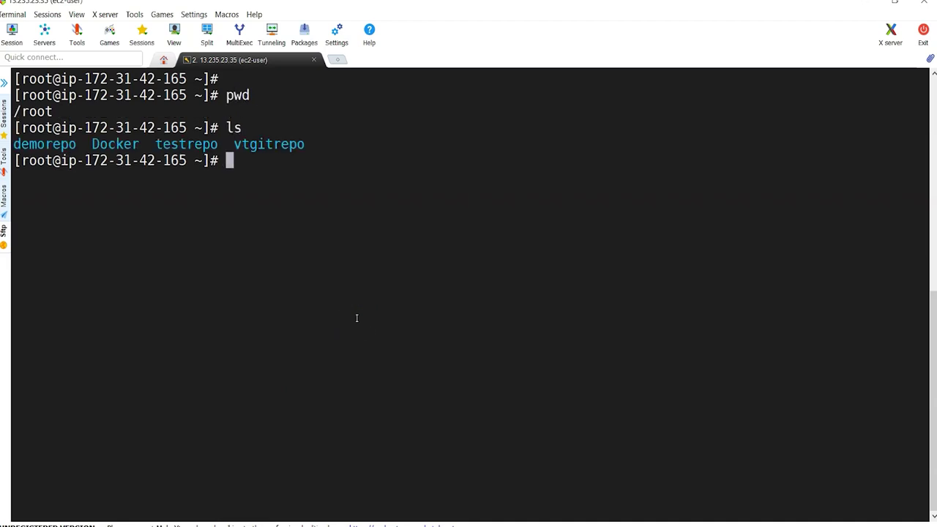
Step: Run git clone with the HTTPS URL, abort at the username prompt, and re-enter git clone
type("git clone")
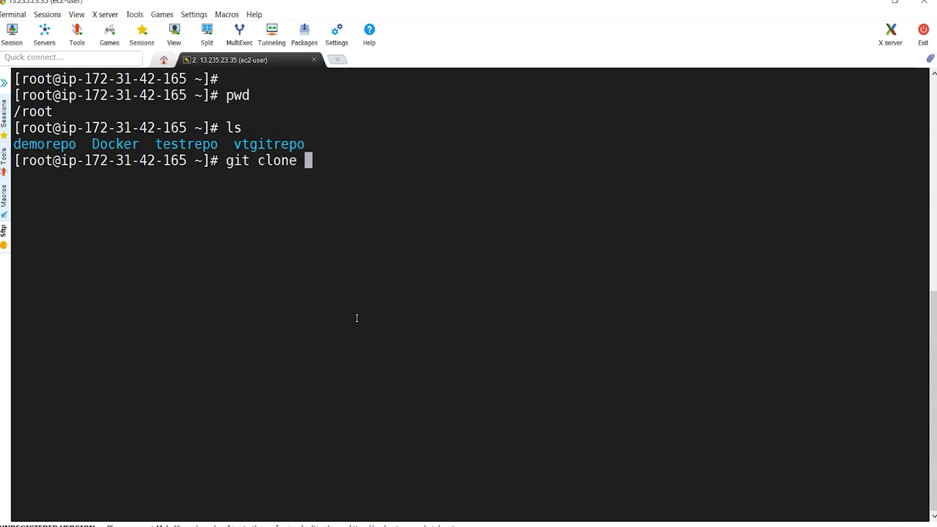
right_click(356, 318)
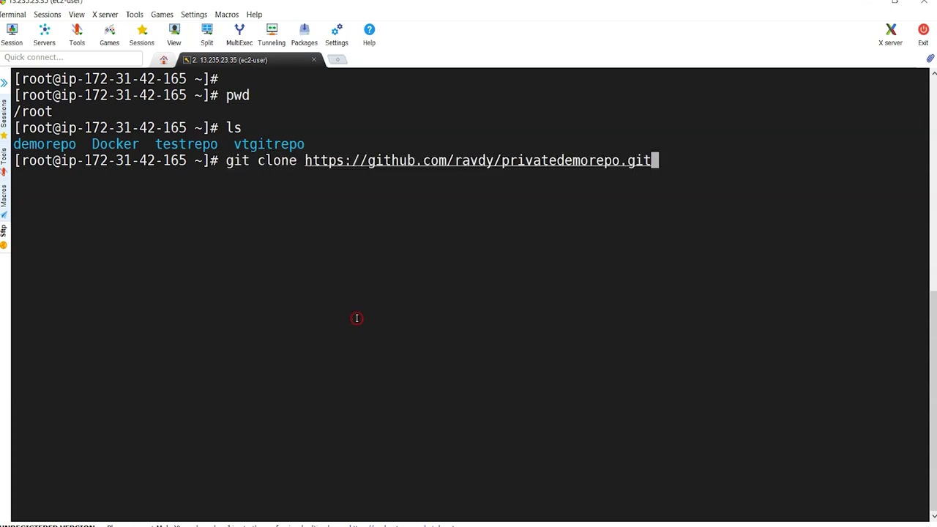
double_click(489, 161)
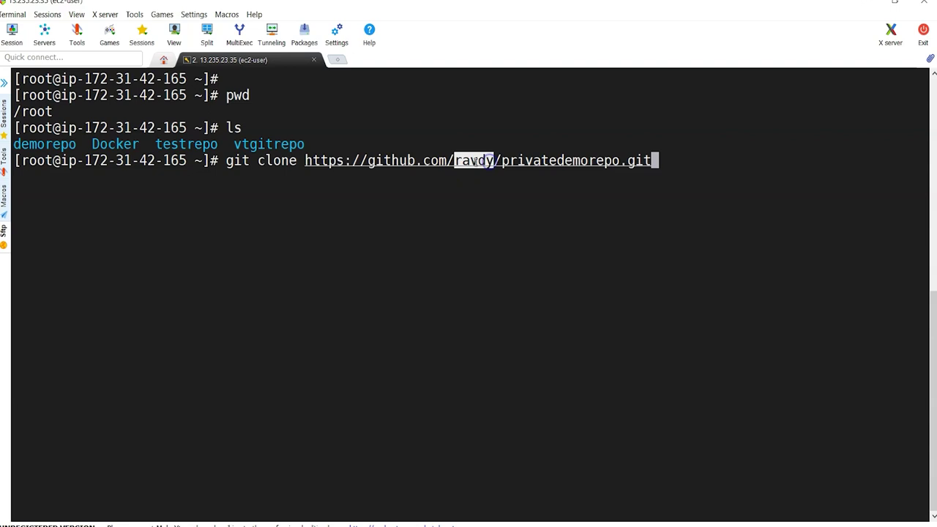
left_click(763, 203)
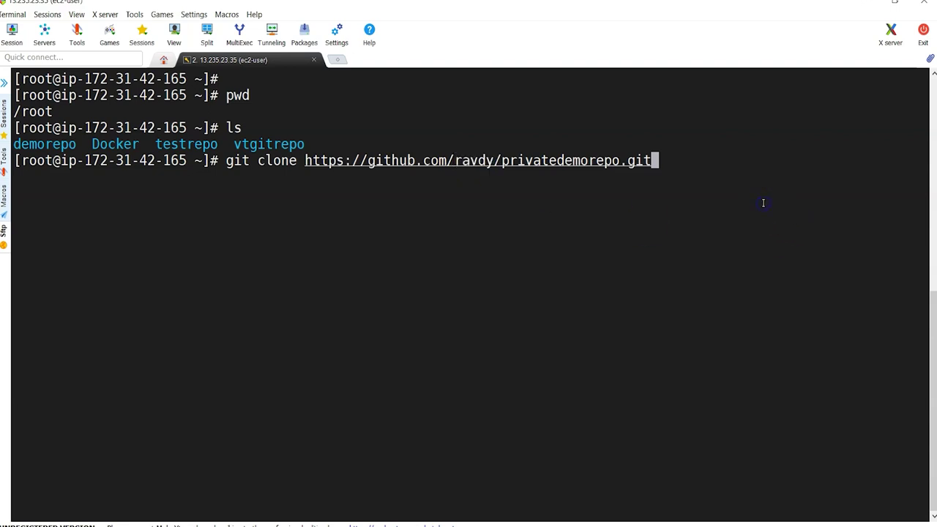
key("Return")
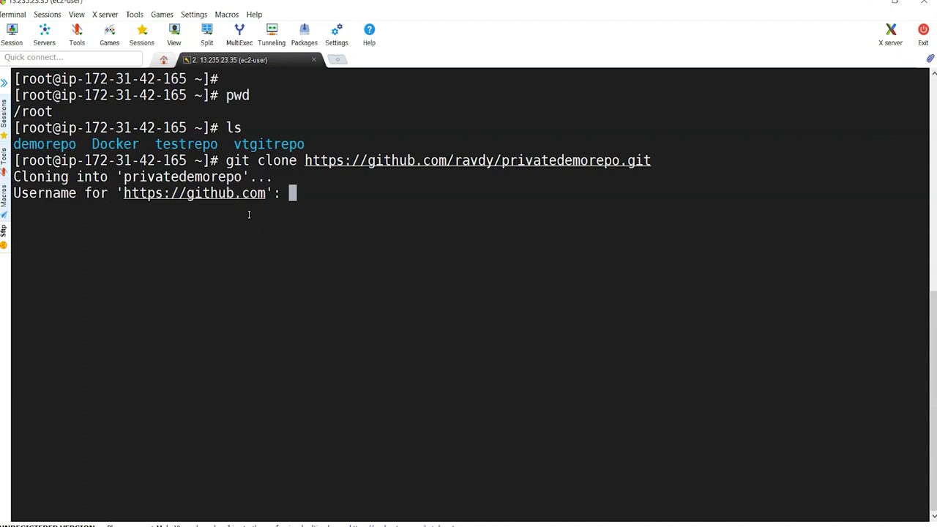
key("ctrl+c")
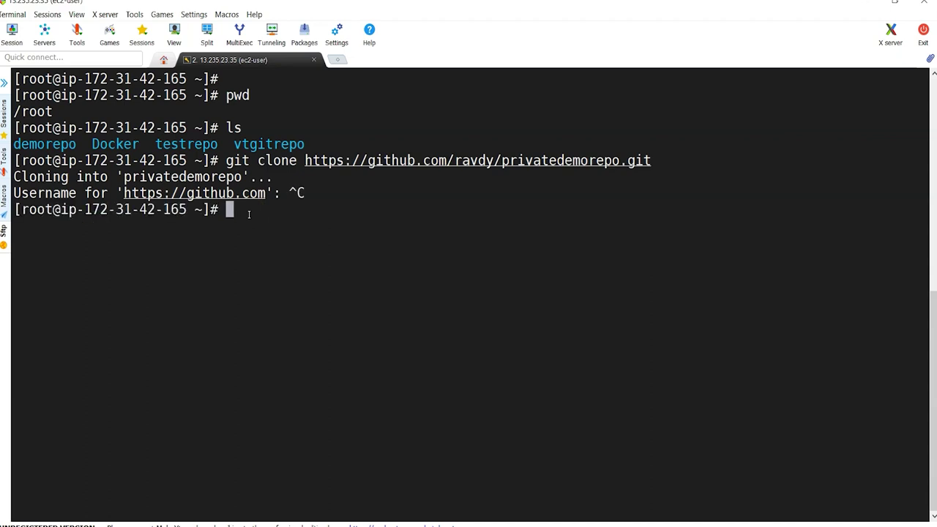
left_click_drag(220, 162, 297, 162)
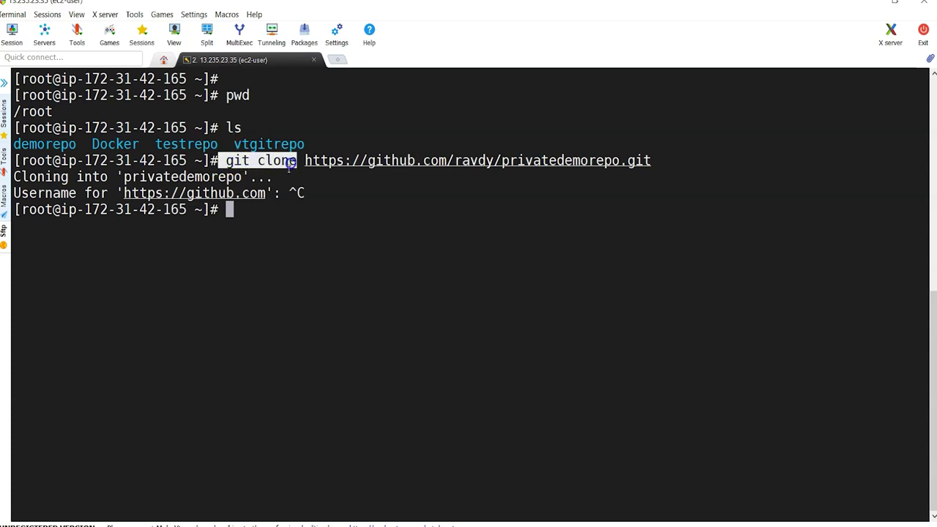
right_click(429, 238)
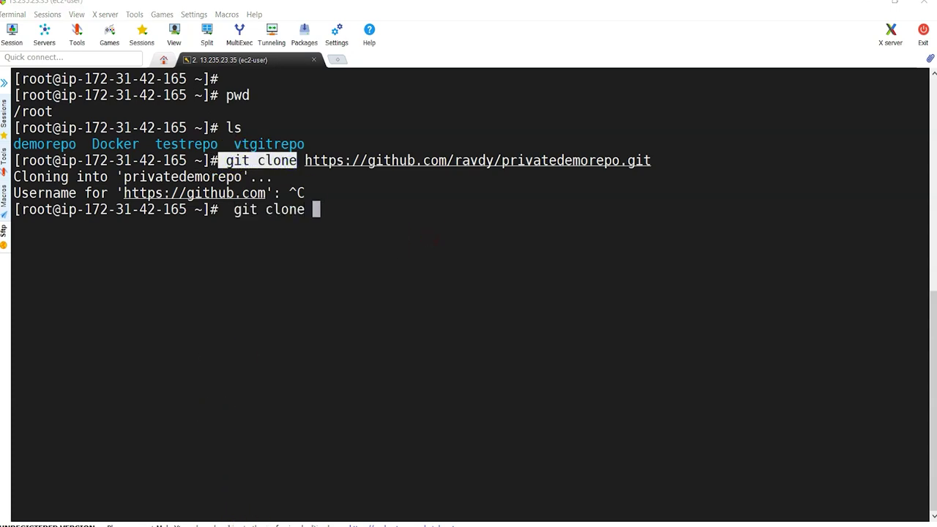
left_click(255, 494)
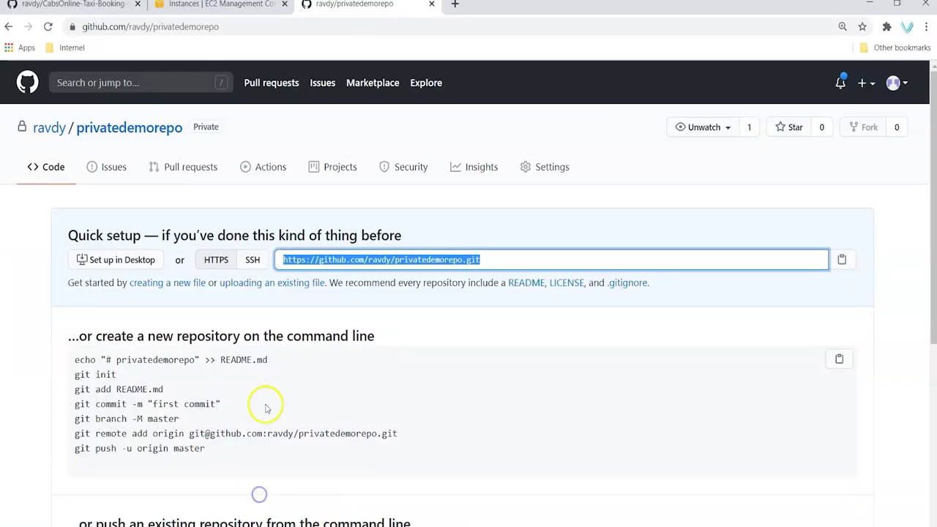
Step: Copy privatedemorepo's SSH URL from GitHub and run git clone with it in the terminal
left_click(252, 260)
left_click(469, 261)
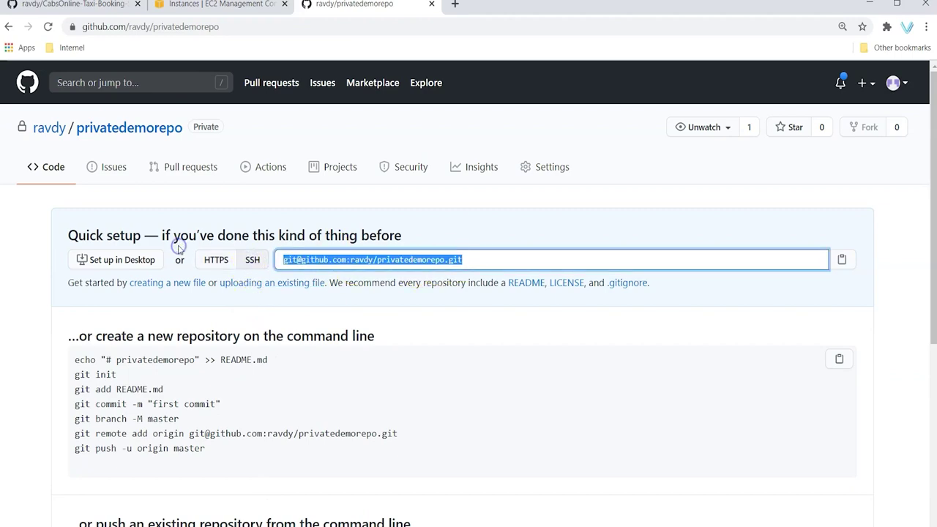
key("ctrl+c")
key("alt+Tab")
right_click(382, 383)
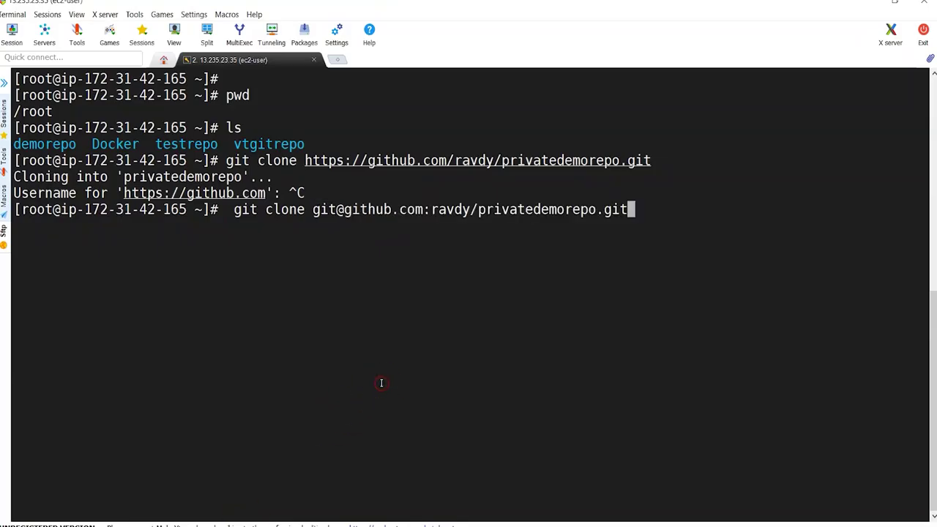
key("Return")
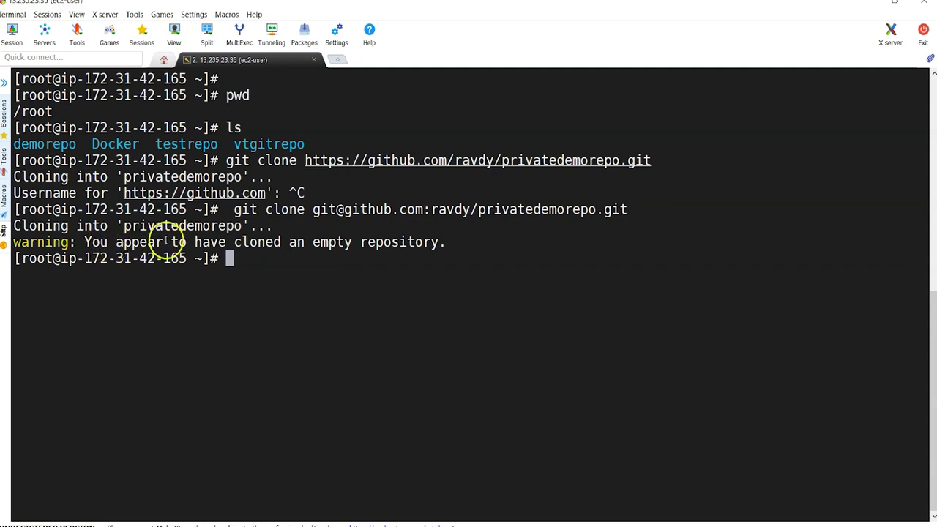
mouse_move(85, 242)
left_mouse_down()
mouse_move(366, 237)
mouse_move(437, 246)
left_mouse_up()
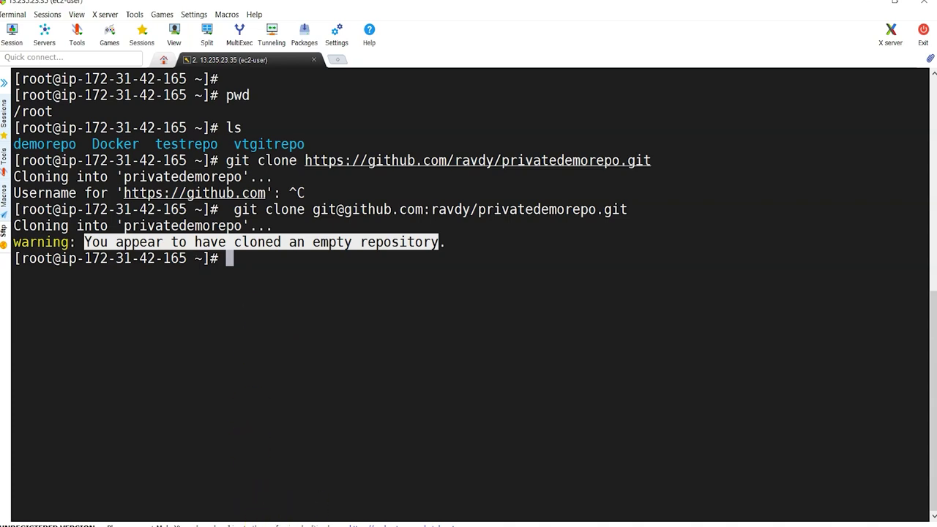
left_click(224, 478)
Step: Confirm the empty clone with ls, cd privatedemorepo and ls, then open the owner's GitHub profile
left_click(386, 318)
type("ls")
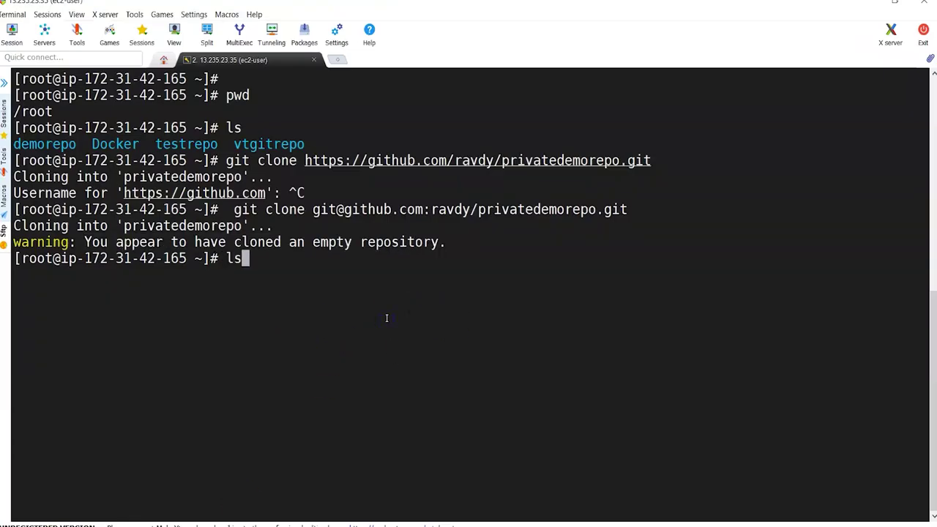
key("Return")
type("cd privatedemorepo/")
key("Tab")
key("Return")
type("ls")
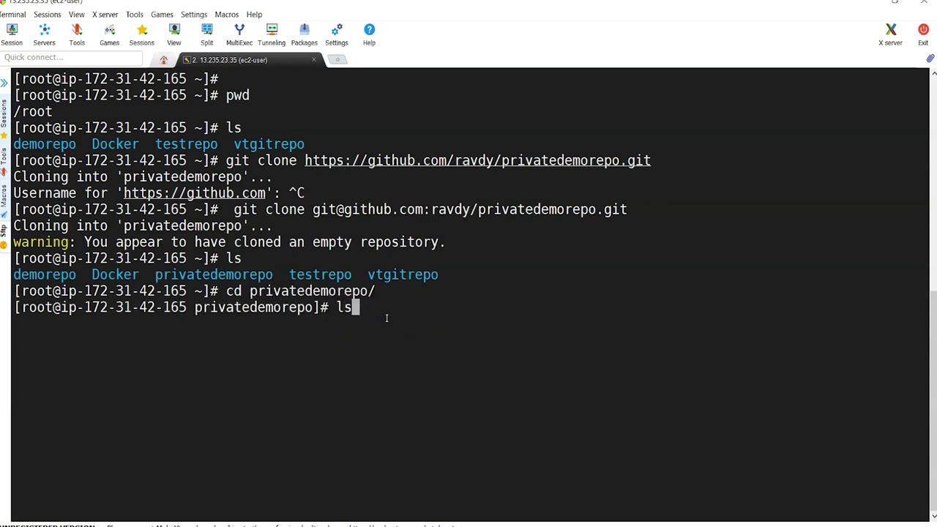
key("Return")
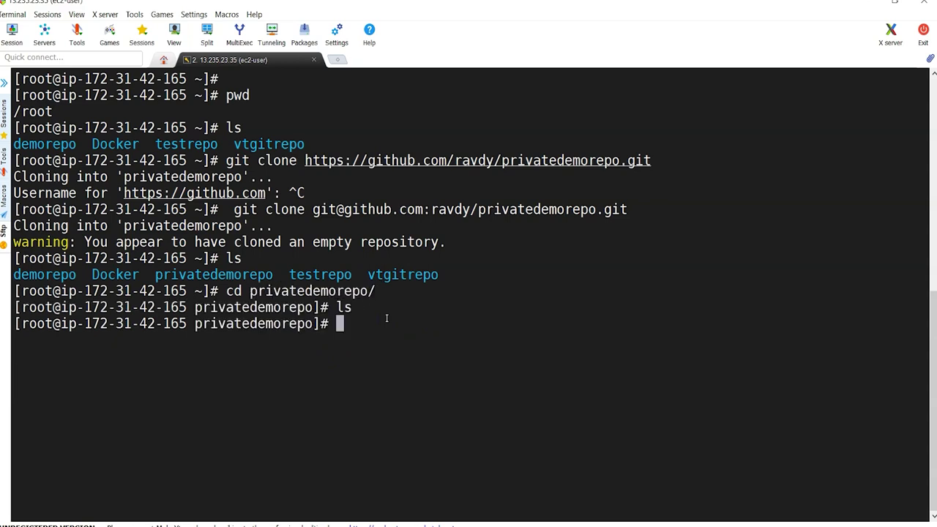
mouse_move(252, 521)
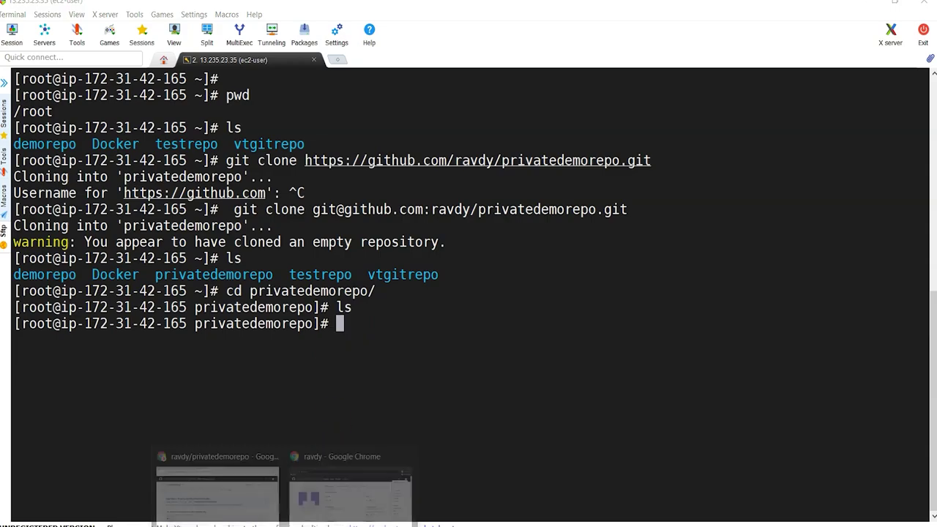
left_click(245, 502)
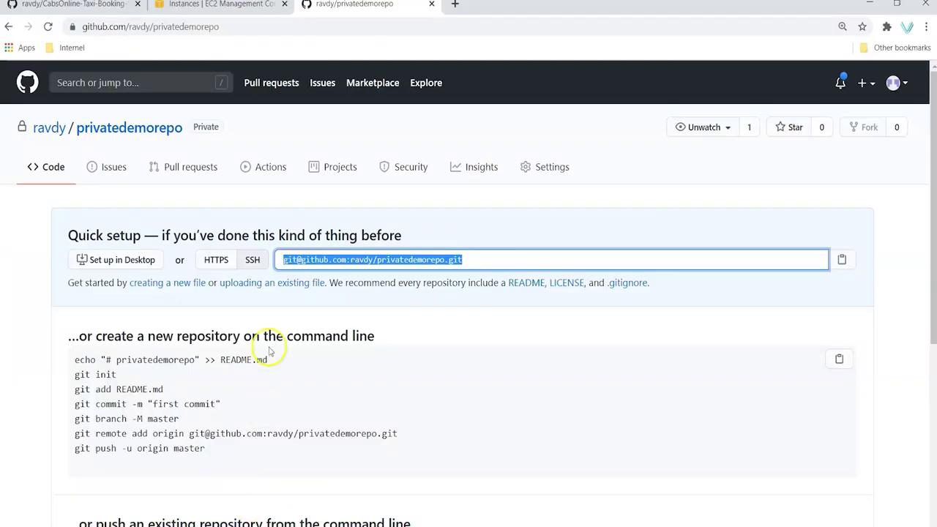
left_click(44, 129)
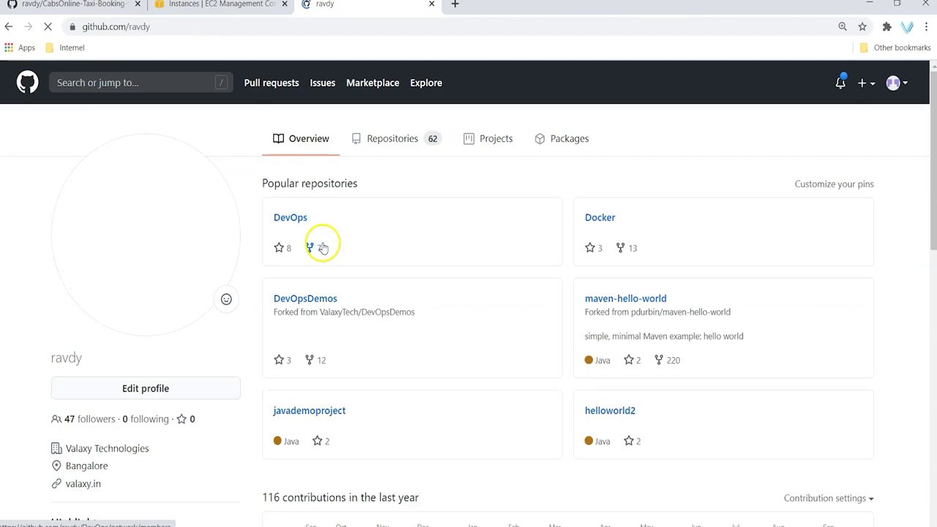
Step: Browse the profile's Repositories tab, with privatedemorepo listed first as Private, and check the account menu
left_click(415, 146)
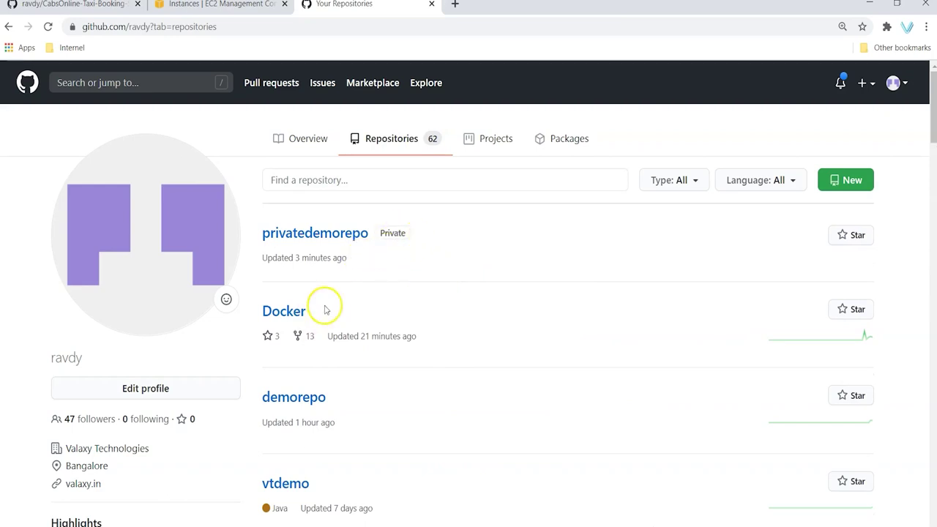
scroll(326, 302, "down", 4)
scroll(360, 347, "down", 4)
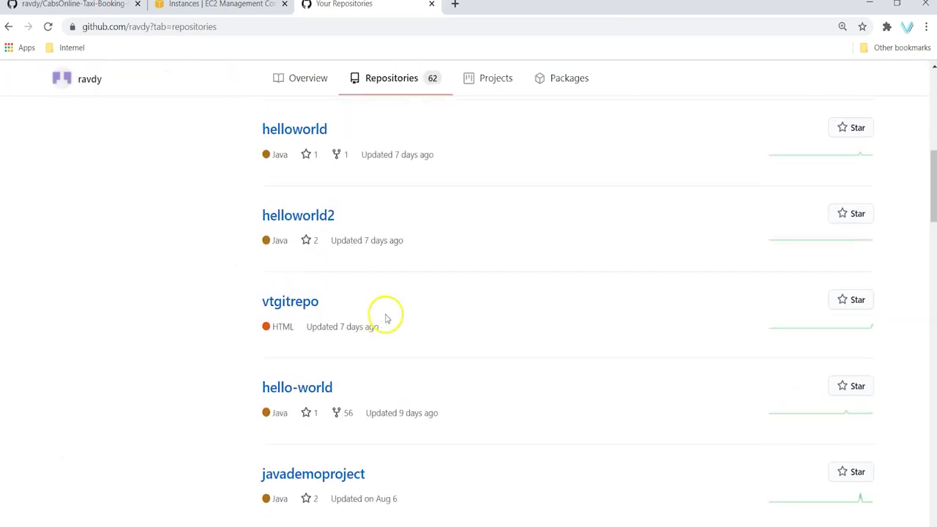
scroll(395, 291, "down", 8)
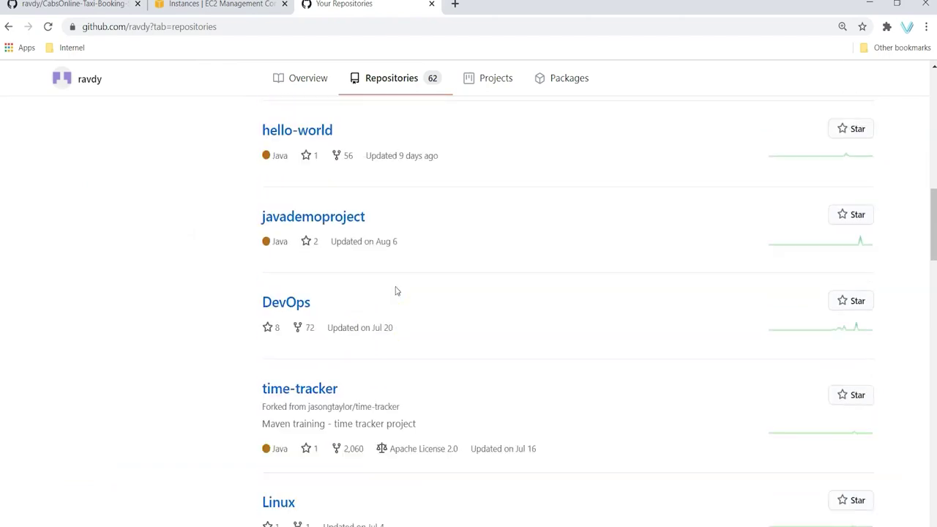
scroll(395, 291, "down", 6)
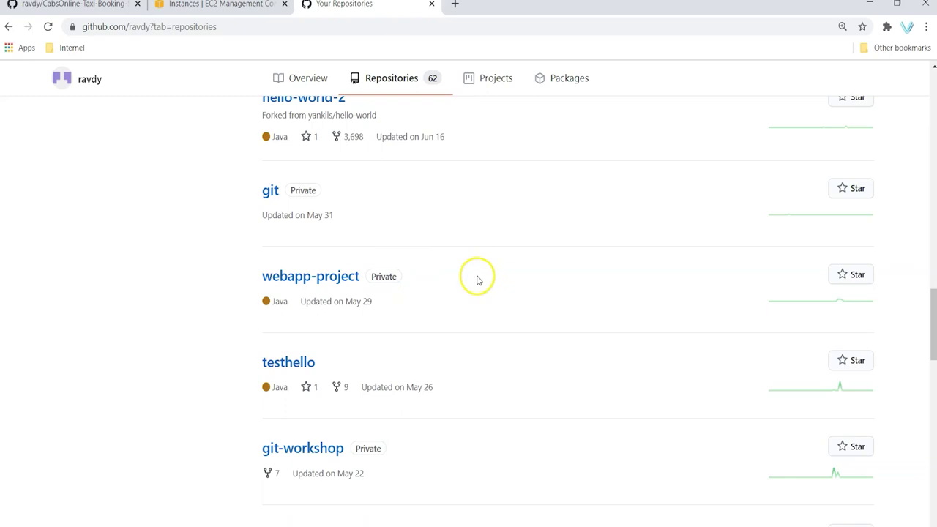
scroll(516, 282, "up", 15)
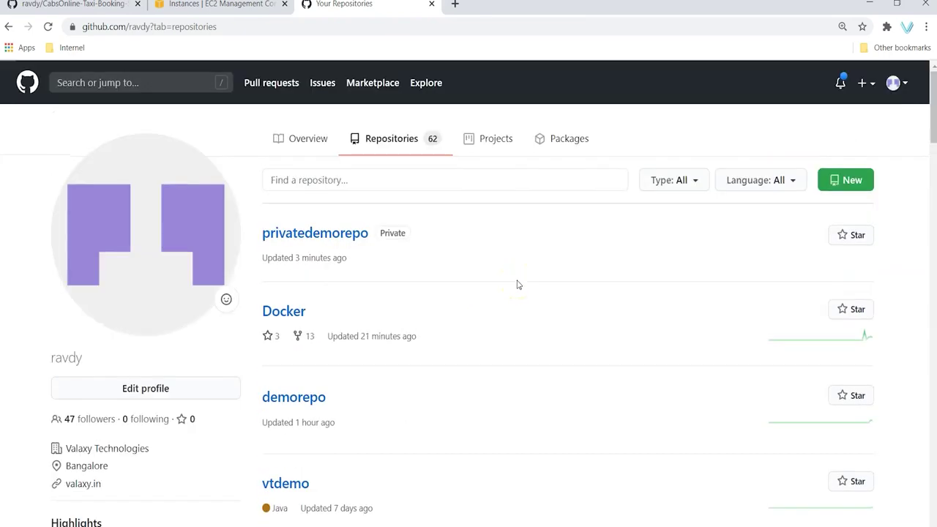
left_click(898, 83)
left_click(659, 127)
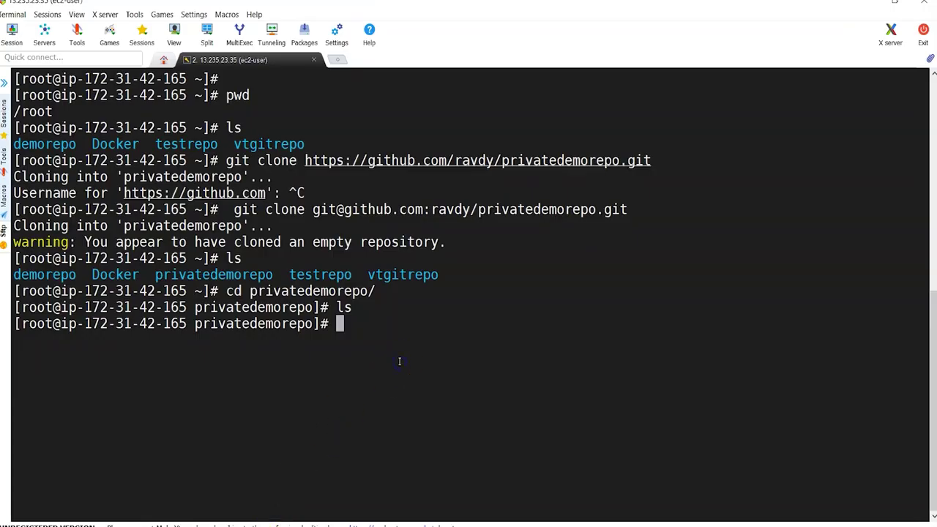
Step: List the folder, then create index.html in vi containing '<h1> this is index file </h1>' and save it
type("ls")
key("Return")
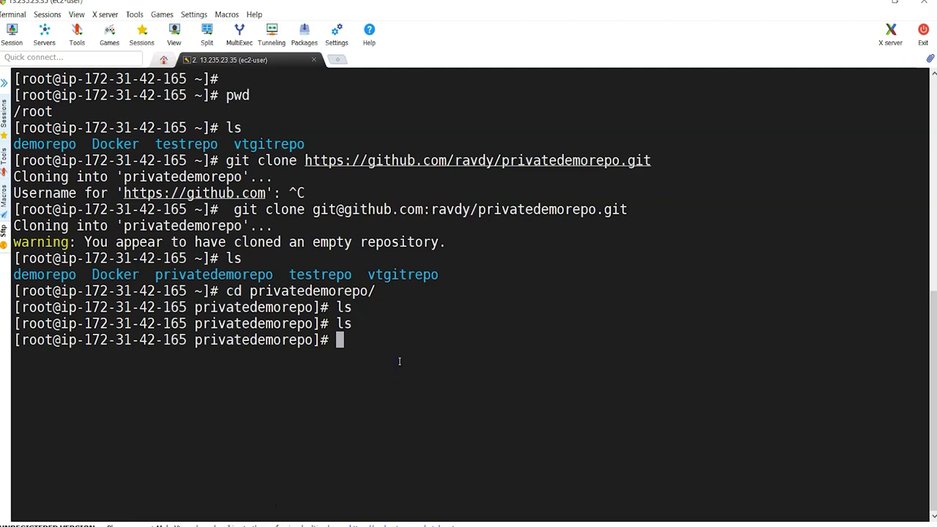
type("vi index.html")
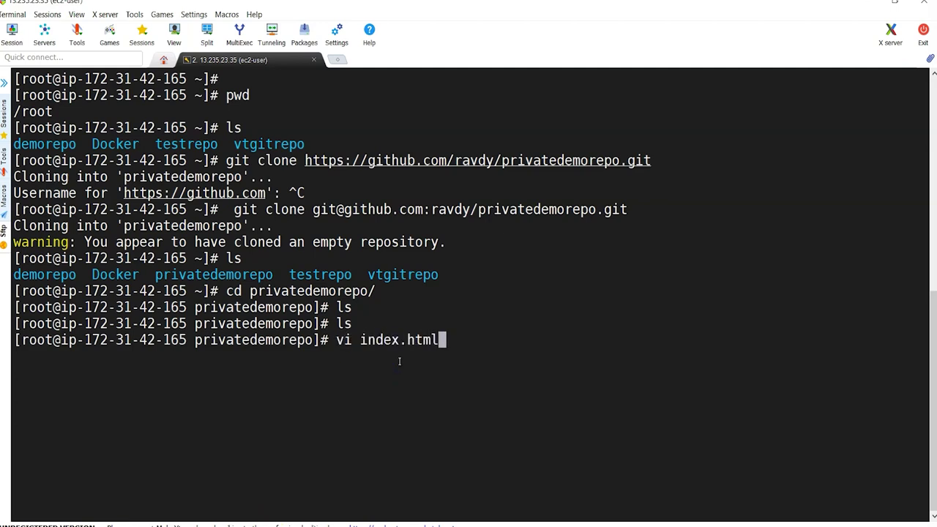
key("Return")
type("i<h1> this is inde")
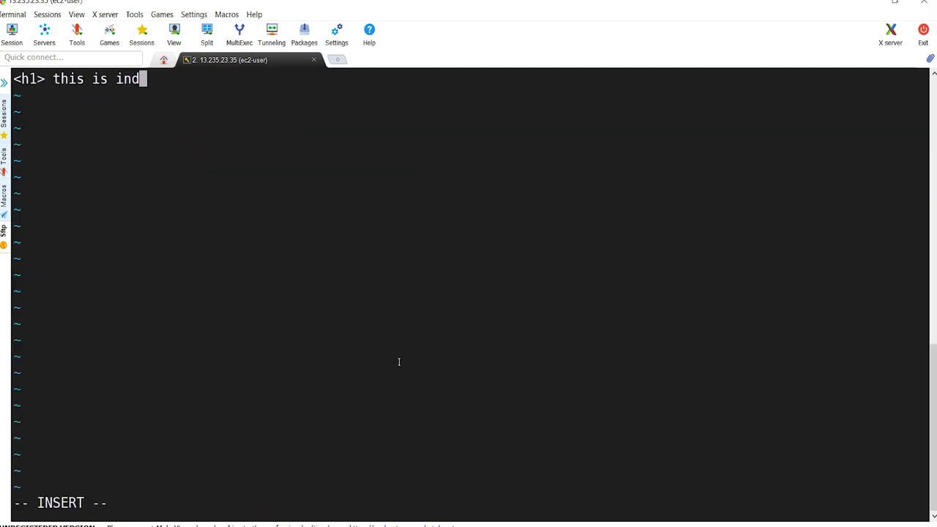
type("x file </h1>")
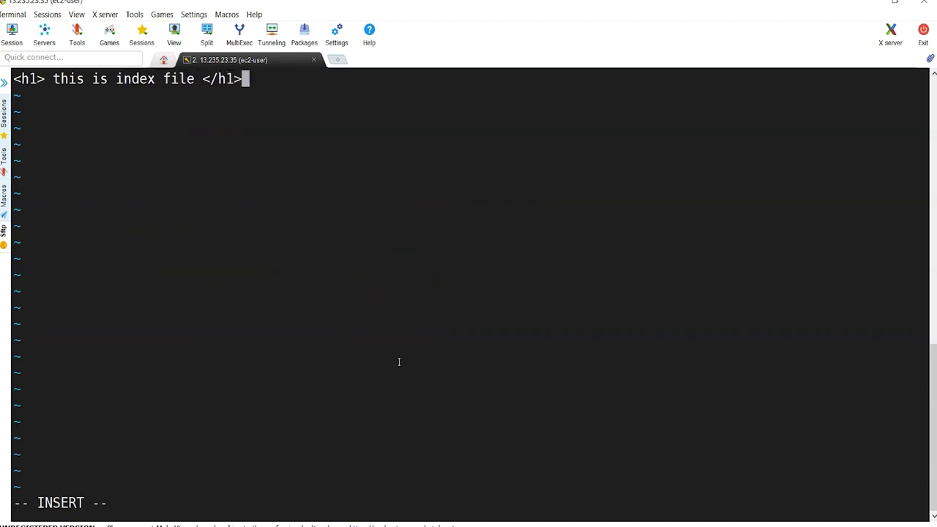
key("Escape")
type(":wq")
key("Return")
Step: Check git status, stage all files with git add ., and view the git log
type("git s")
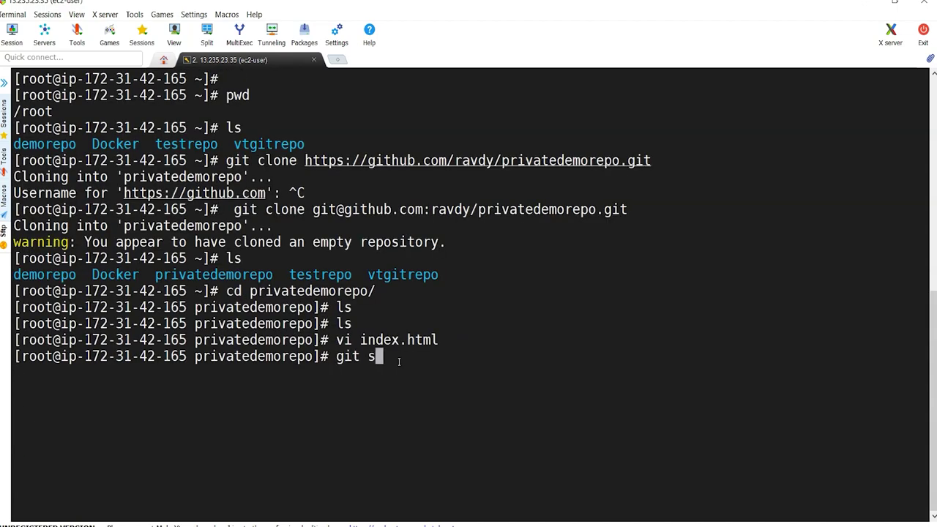
type("tatus")
key("Return")
type("git add .")
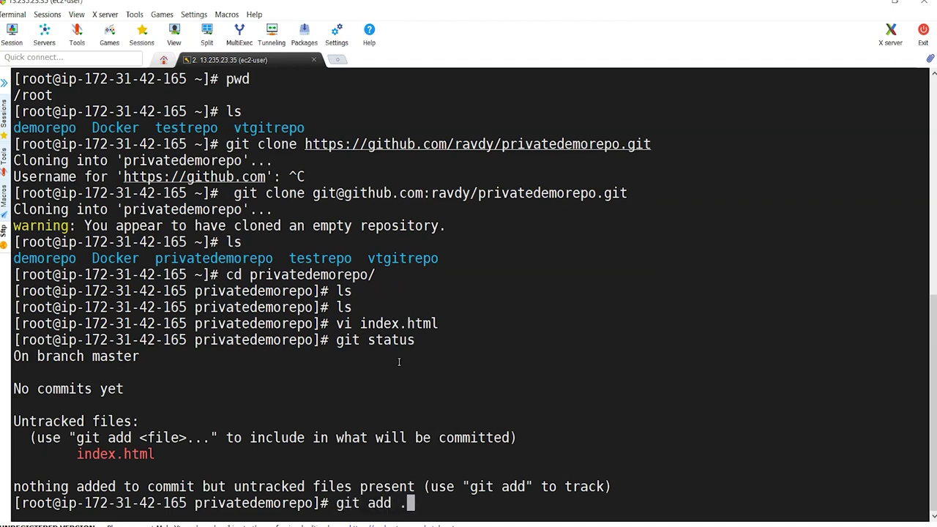
key("Return")
type("git ")
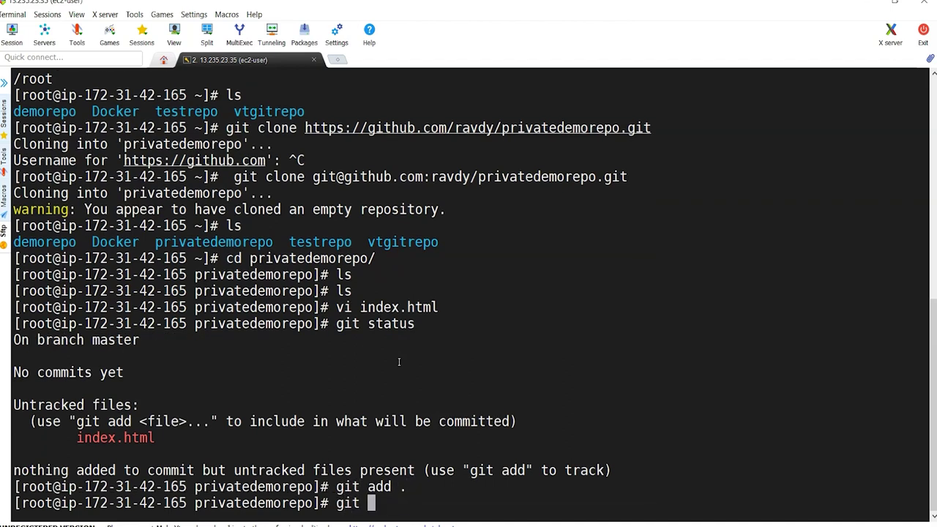
type("commit -m \"user")
key("BackSpace")
key("BackSpace")
key("BackSpace")
key("BackSpace")
key("BackSpace")
key("BackSpace")
key("BackSpace")
key("BackSpace")
key("BackSpace")
key("BackSpace")
key("BackSpace")
key("BackSpace")
key("BackSpace")
key("BackSpace")
key("BackSpace")
key("BackSpace")
key("BackSpace")
key("BackSpace")
type("it log")
key("Return")
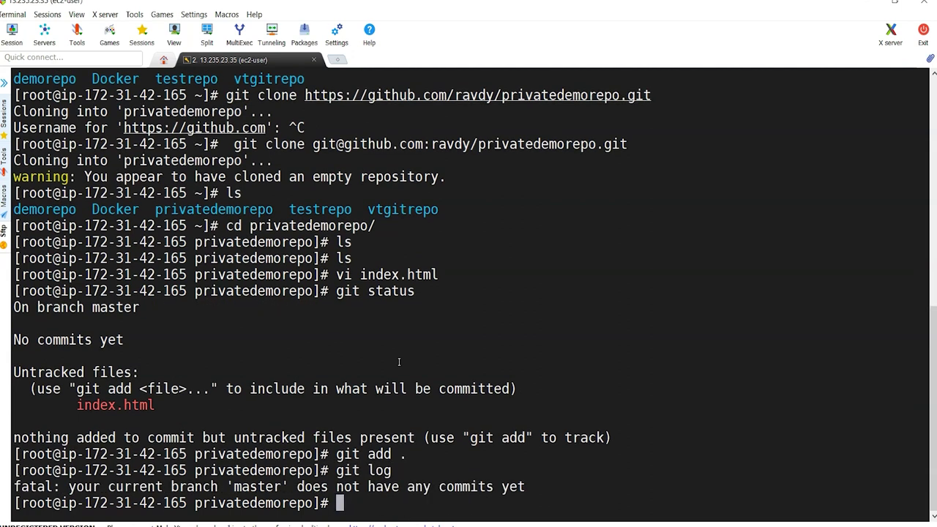
Step: Commit the staged file with message "added index.html file" and confirm it in git log
type("git com")
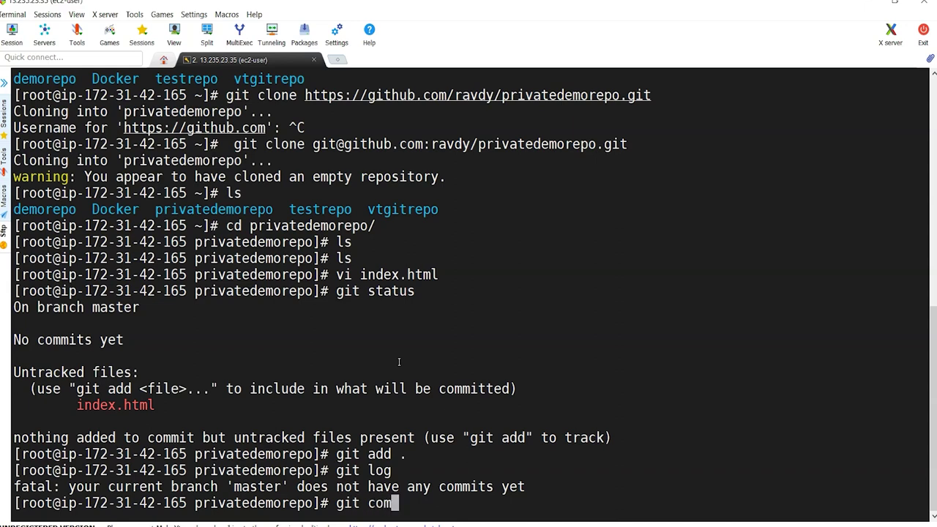
type("mit -m \"ad")
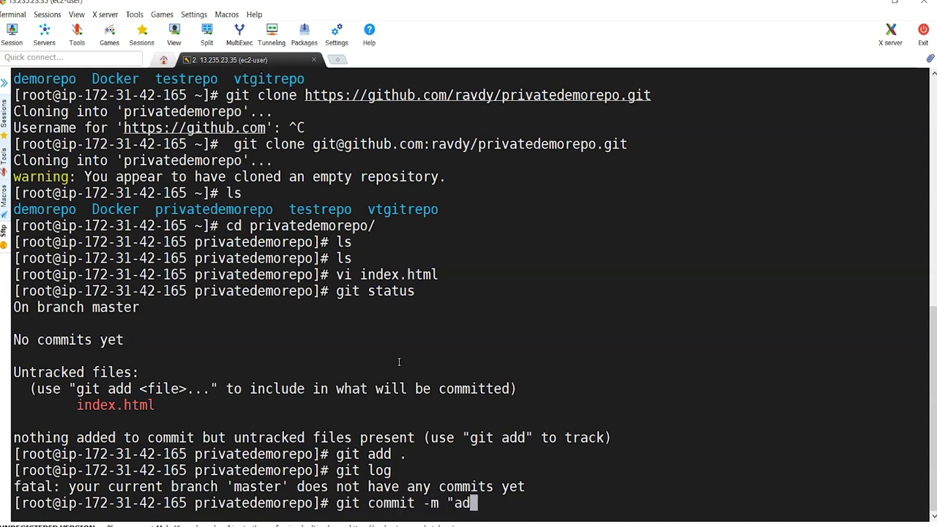
type("ded index.html")
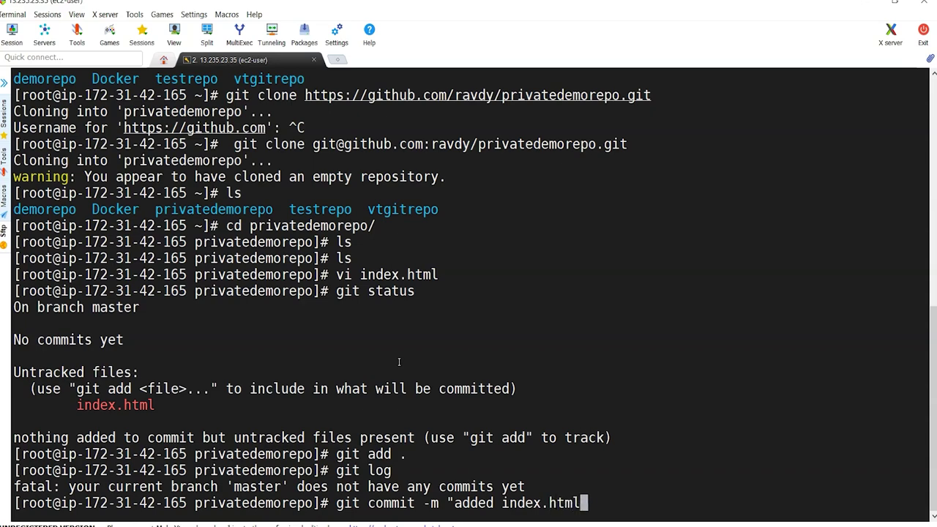
type(" file\"")
key("Return")
type("git log")
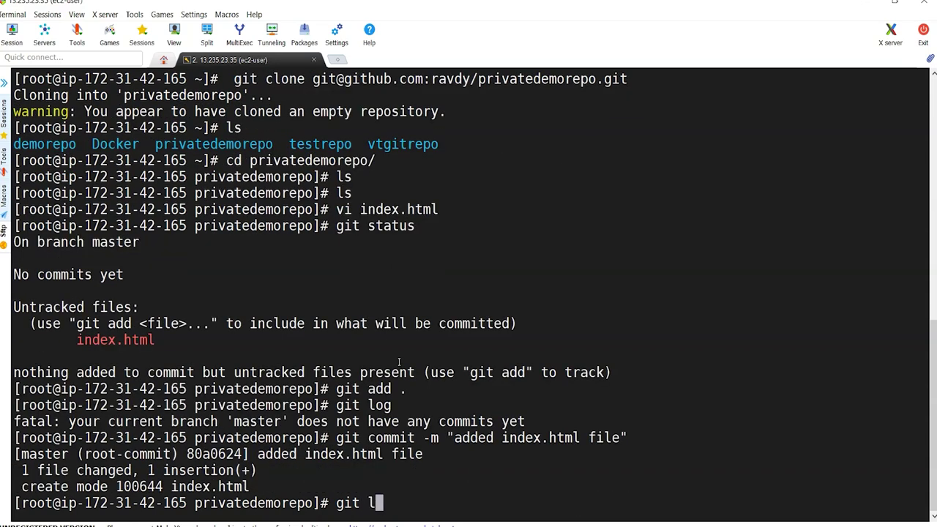
key("Return")
type("git ")
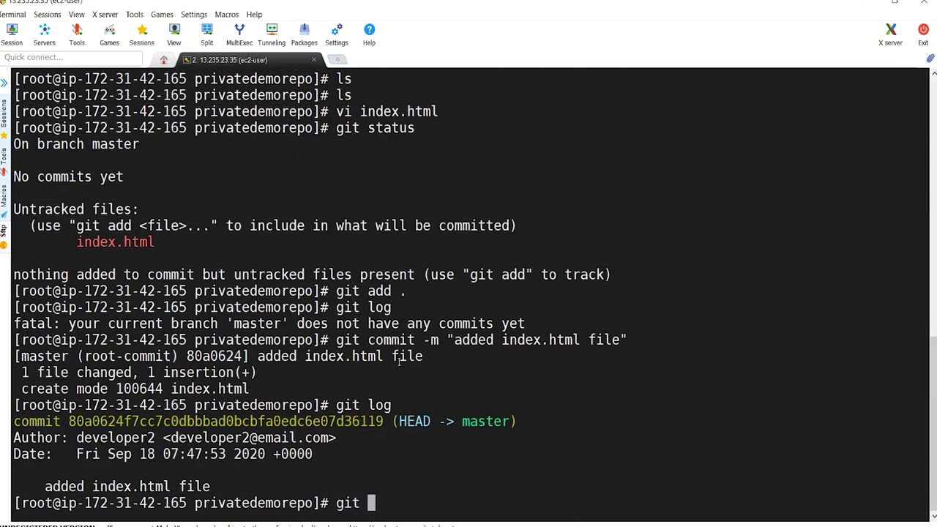
type("push or")
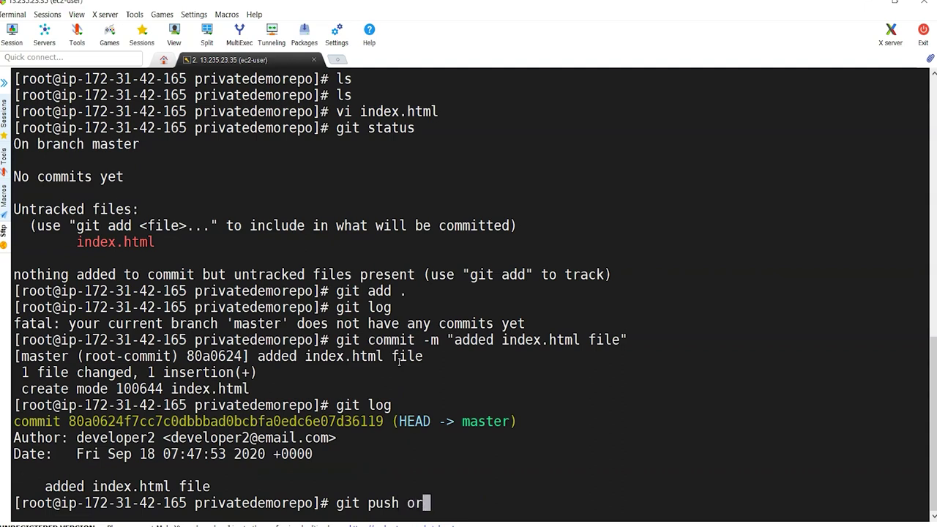
type("igin master")
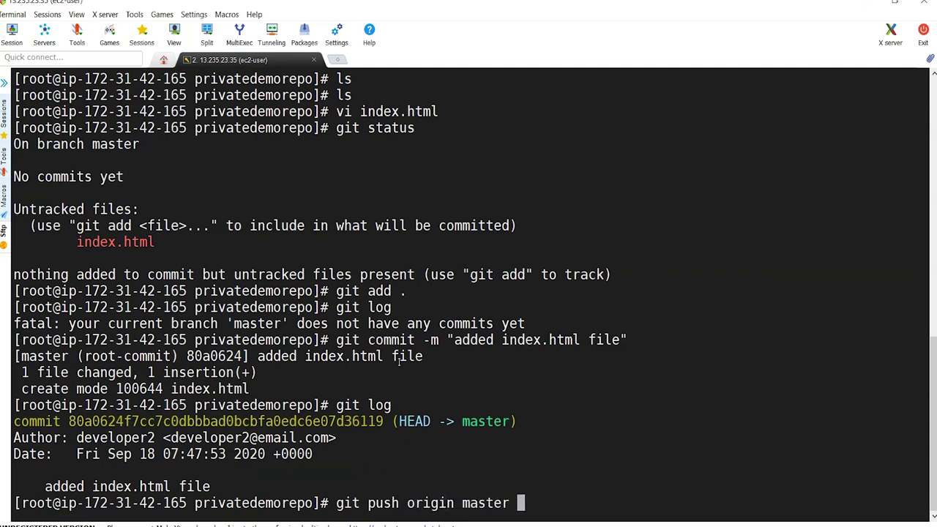
Step: Push commit 80a0624 to the GitHub privatedemorepo with git push origin master
left_click_drag(400, 423, 505, 423)
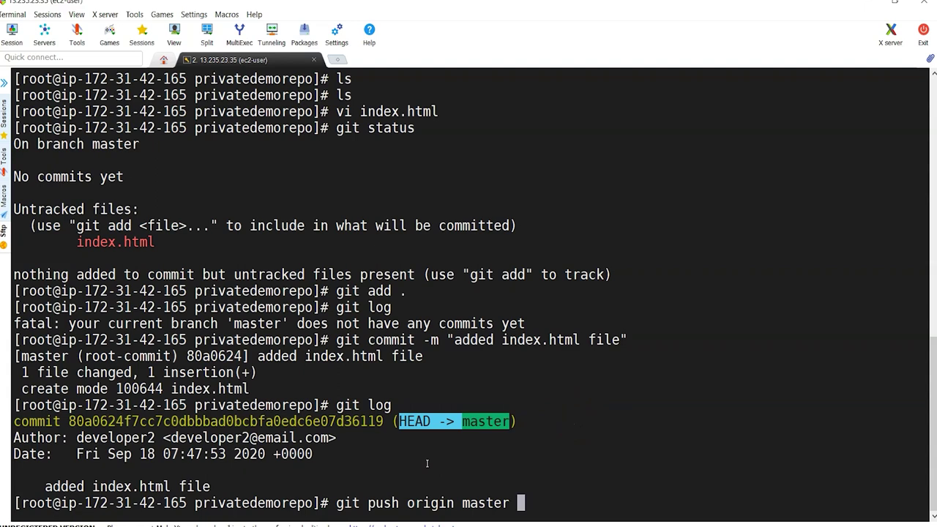
triple_click(303, 422)
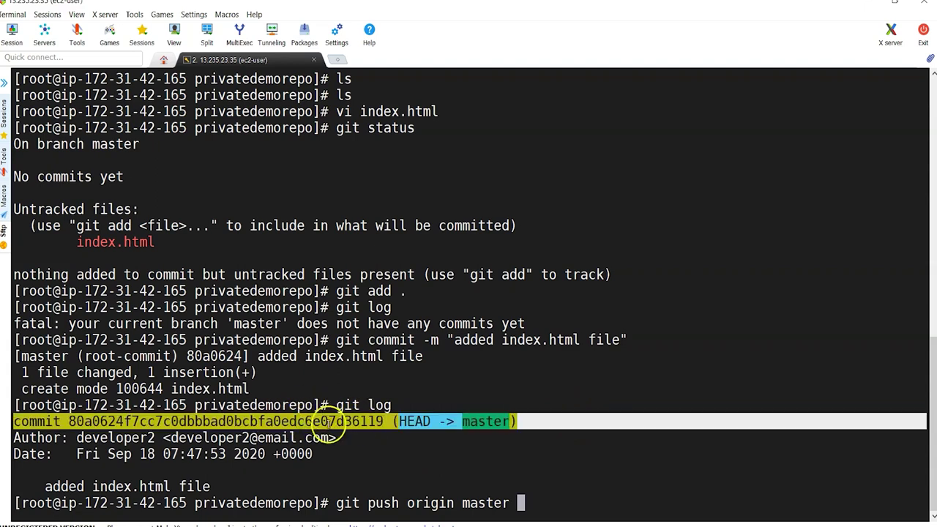
left_click(498, 498)
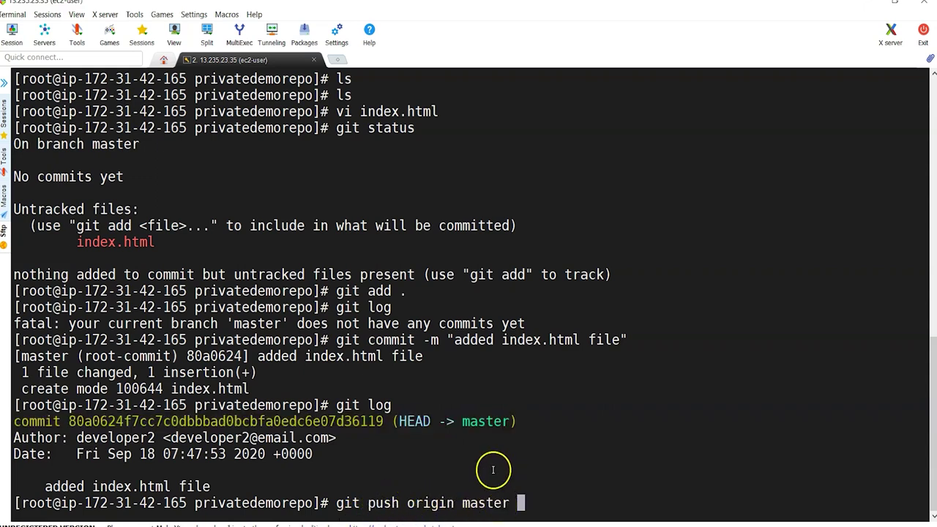
scroll(494, 468, "up", 1)
scroll(495, 469, "up", 5)
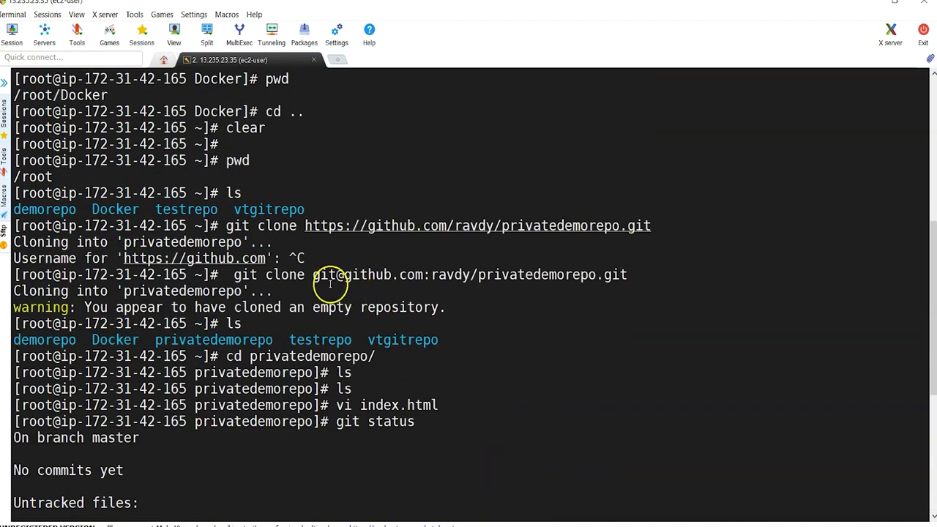
left_click_drag(314, 275, 342, 273)
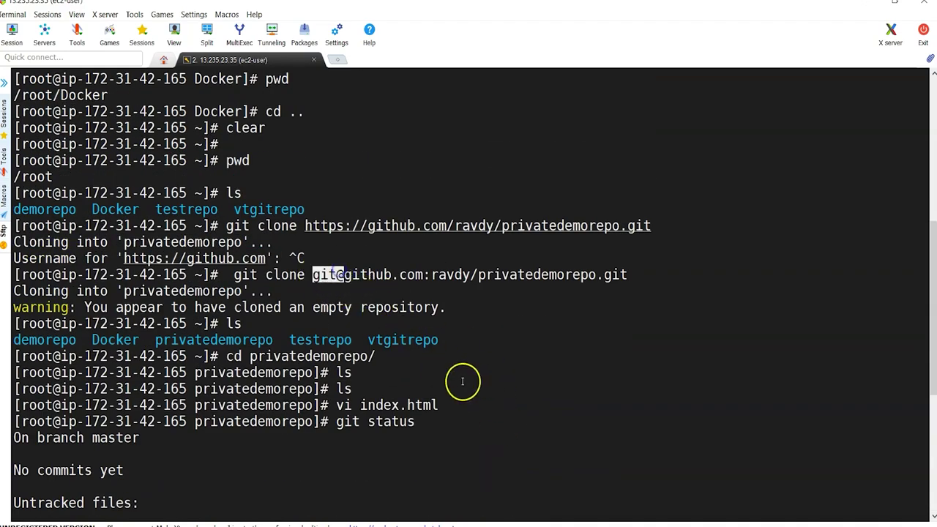
scroll(460, 383, "down", 6)
key("Return")
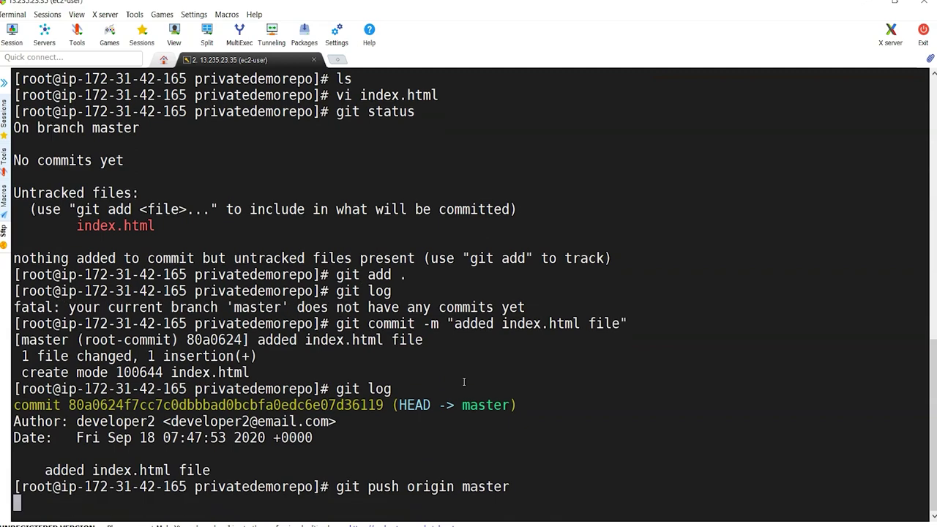
Step: Run git log to confirm origin/master now points at the new commit
left_click(465, 385)
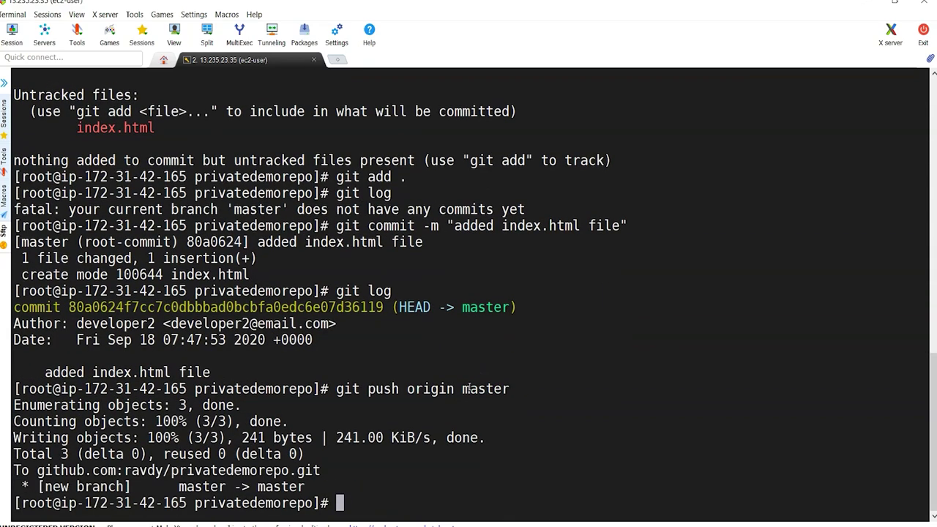
type("git log")
key("Return")
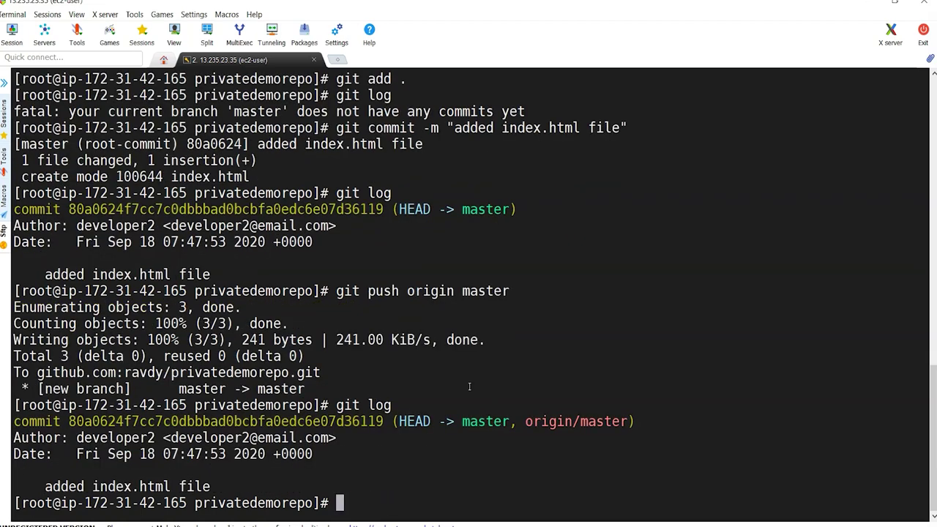
double_click(545, 423)
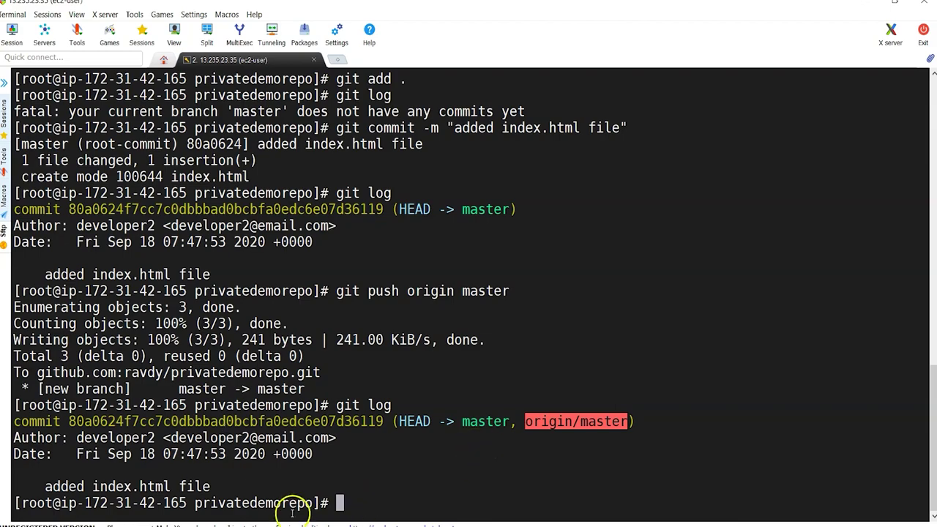
Step: Open the GitHub dashboard in Chrome and expand the repository list to find privatedemorepo
left_click(347, 515)
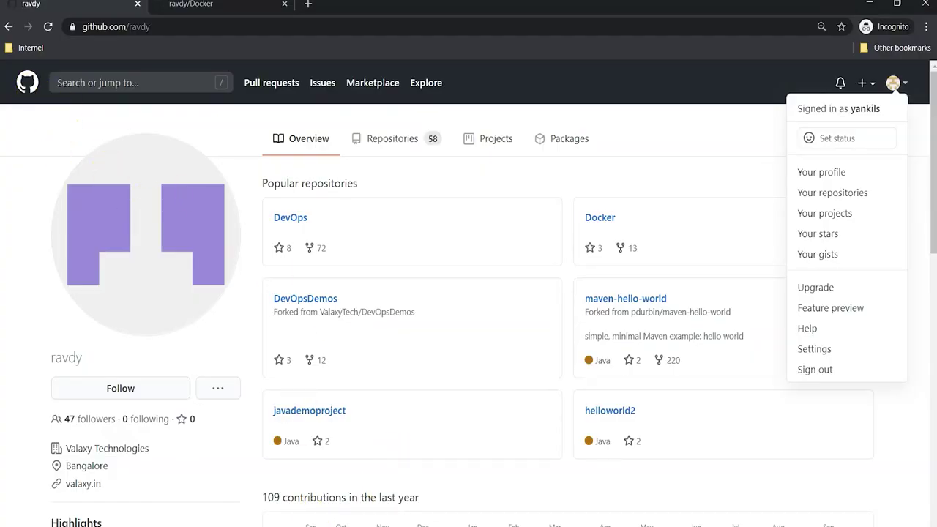
mouse_move(337, 515)
left_click(164, 486)
left_click(28, 83)
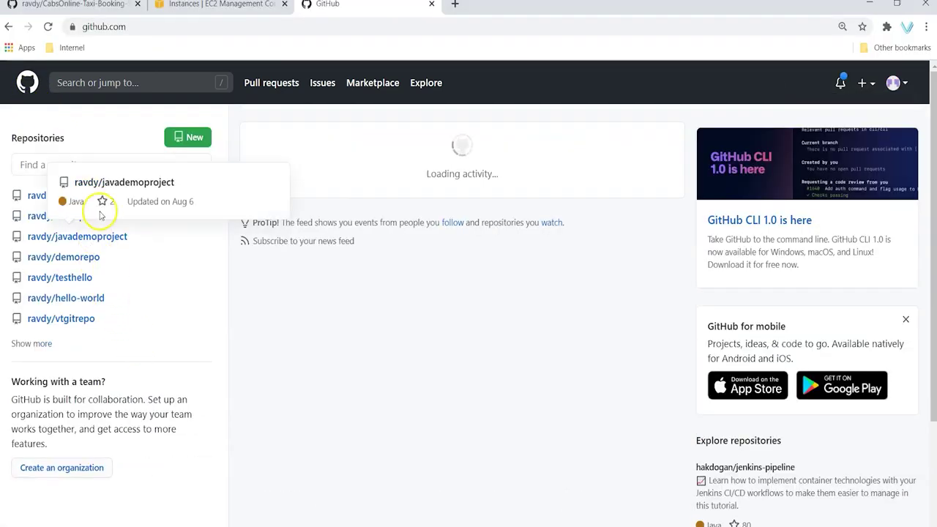
left_click(32, 343)
left_click(104, 168)
left_click(115, 126)
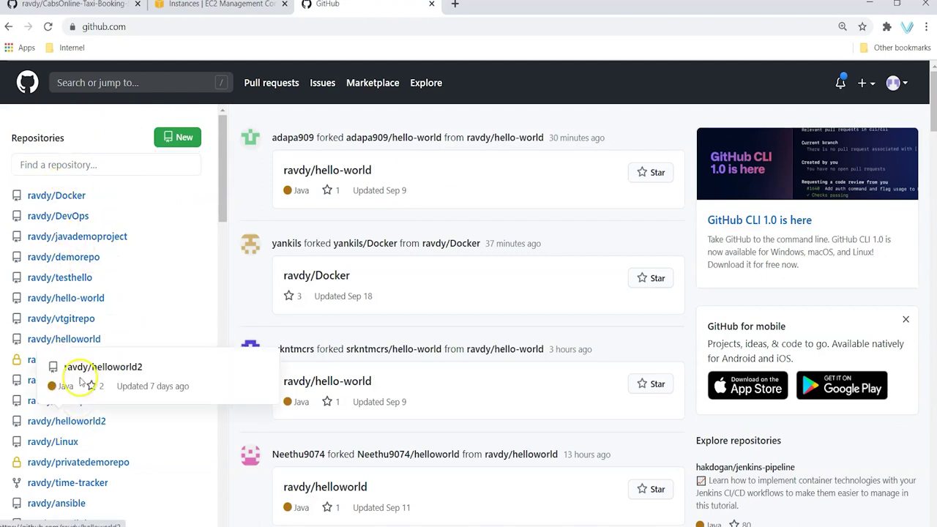
mouse_move(16, 200)
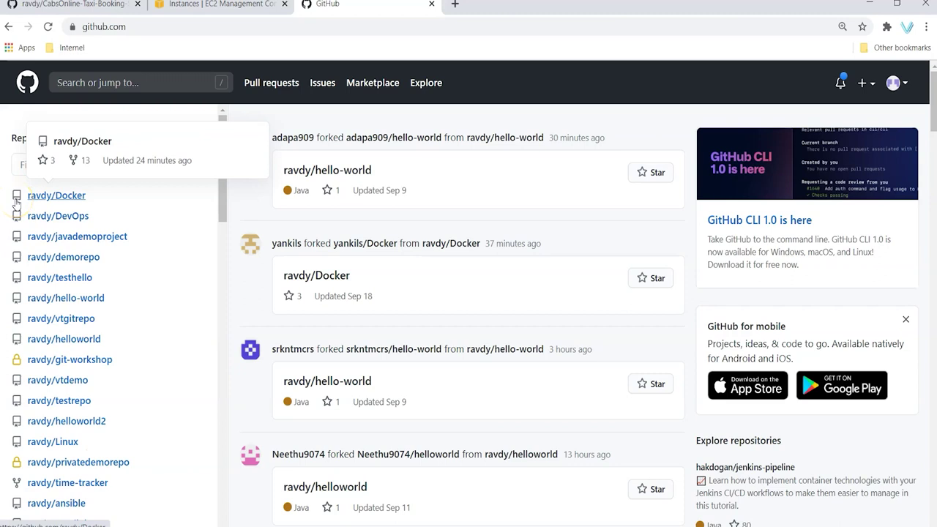
mouse_move(16, 366)
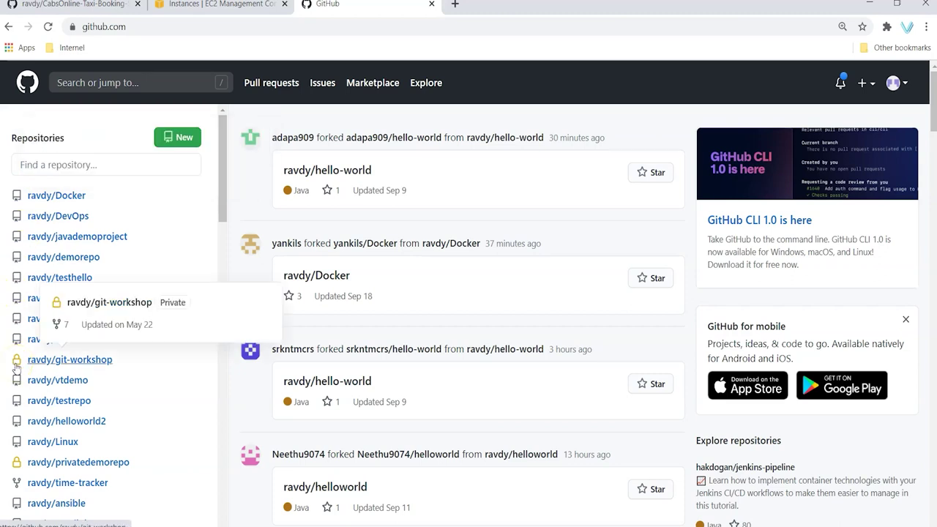
scroll(16, 367, "down", 2)
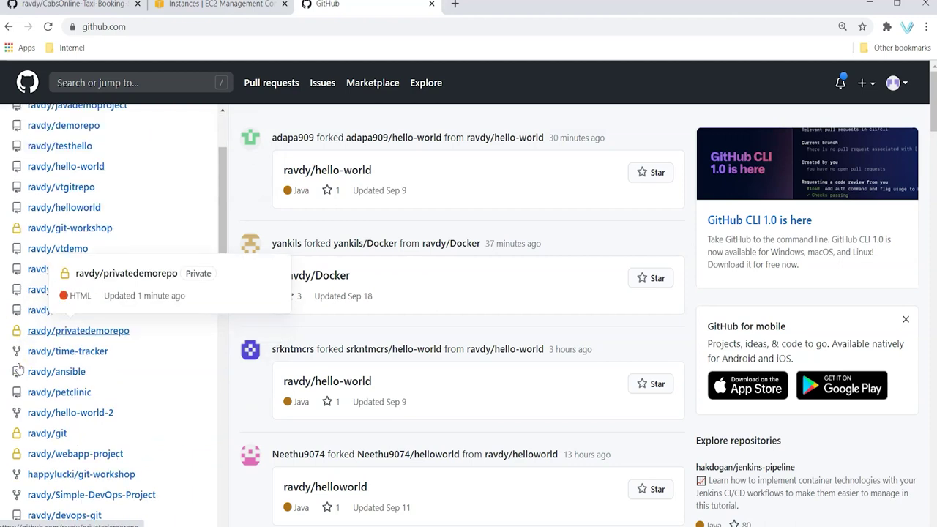
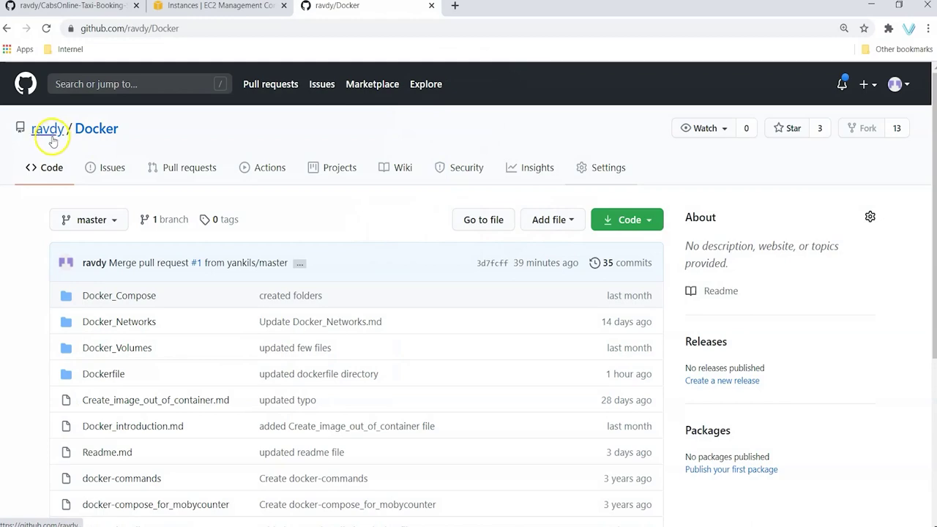
Step: Open the Docker repository's Manage access settings, confirming 0 collaborators have access
mouse_move(48, 134)
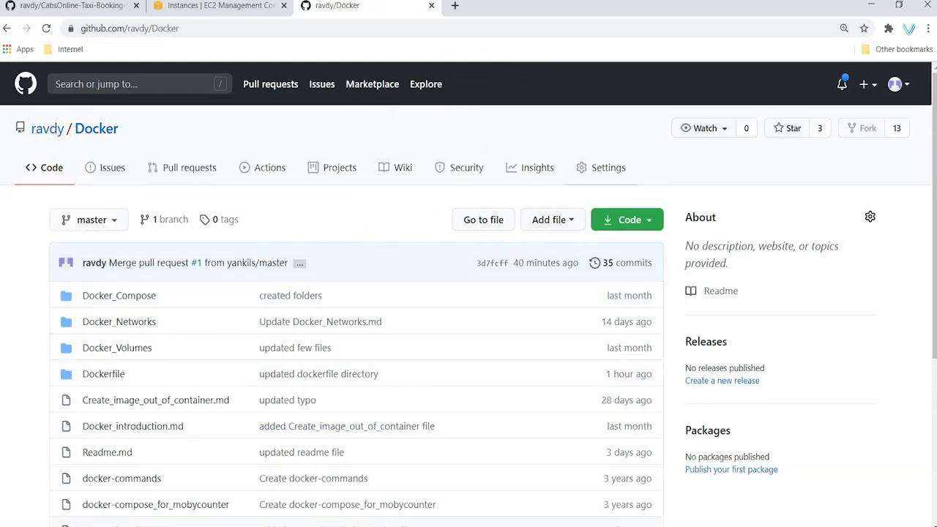
left_click(338, 504)
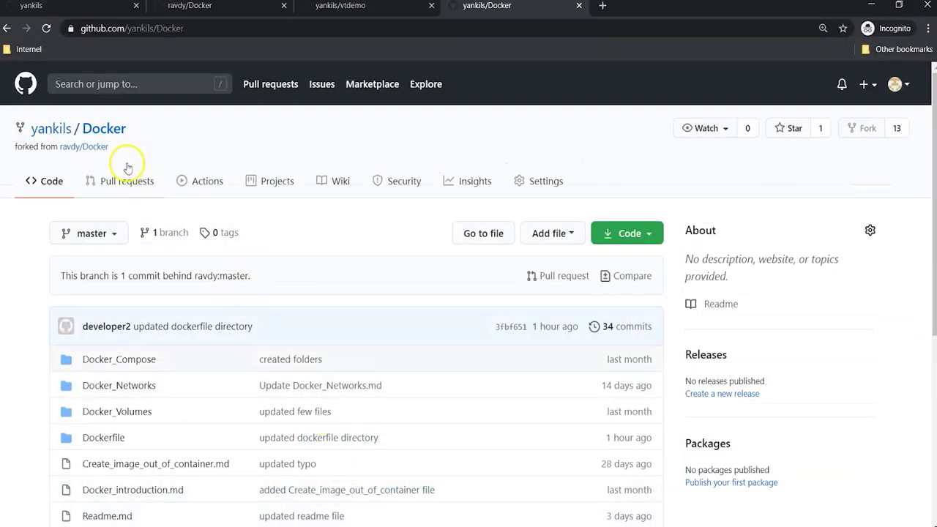
mouse_move(47, 129)
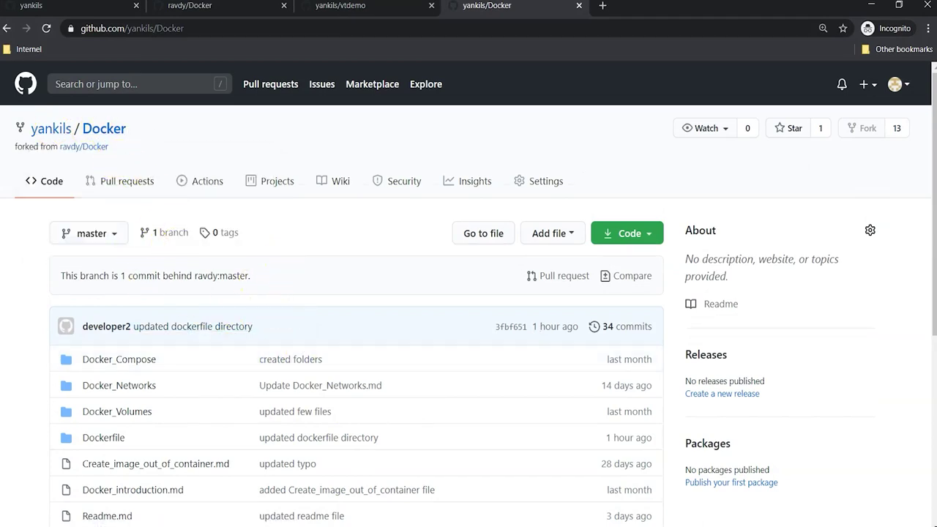
left_click(244, 509)
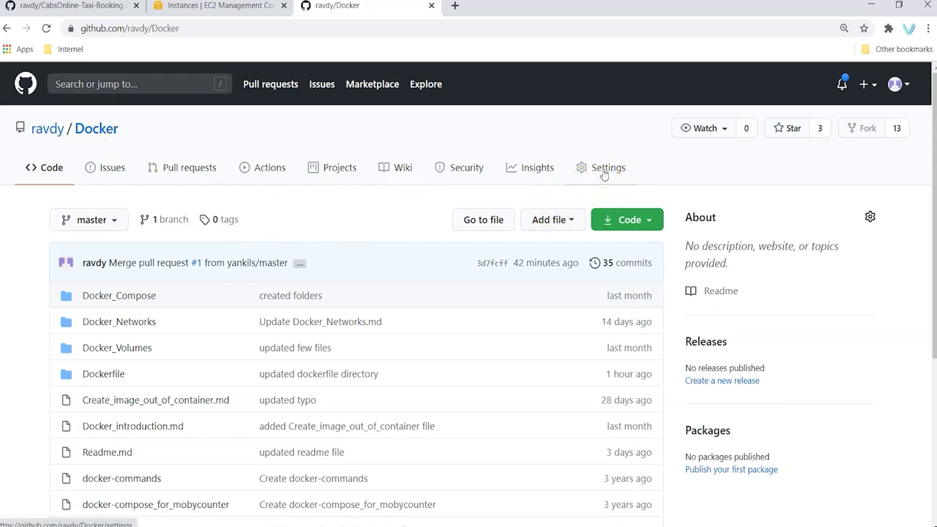
left_click(605, 172)
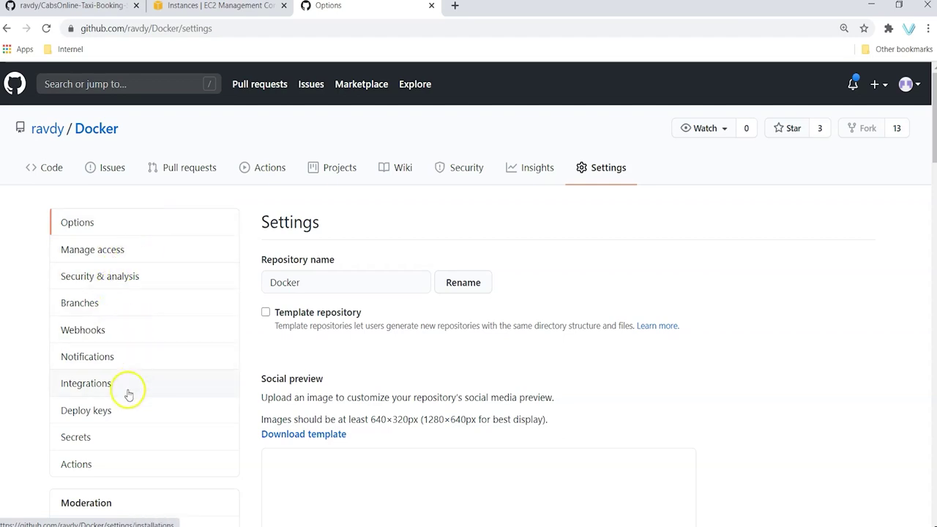
left_click(86, 251)
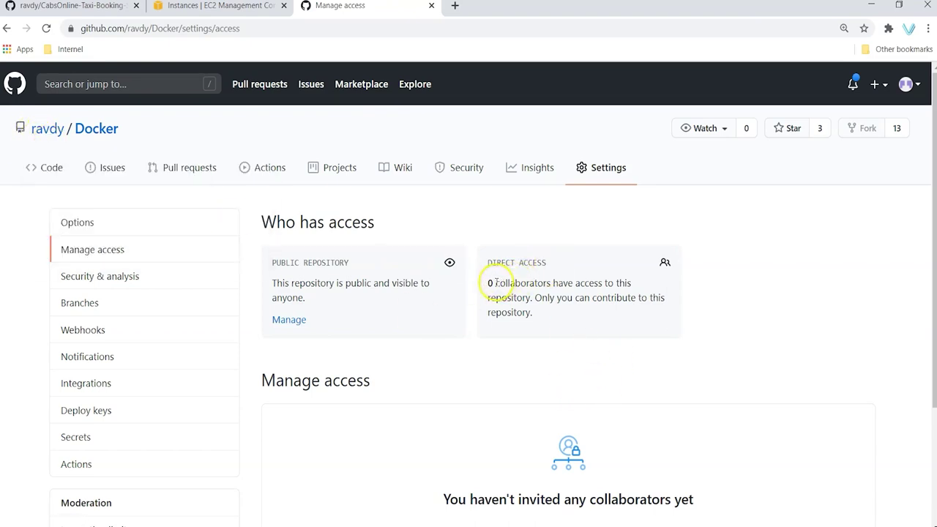
left_click_drag(490, 283, 549, 315)
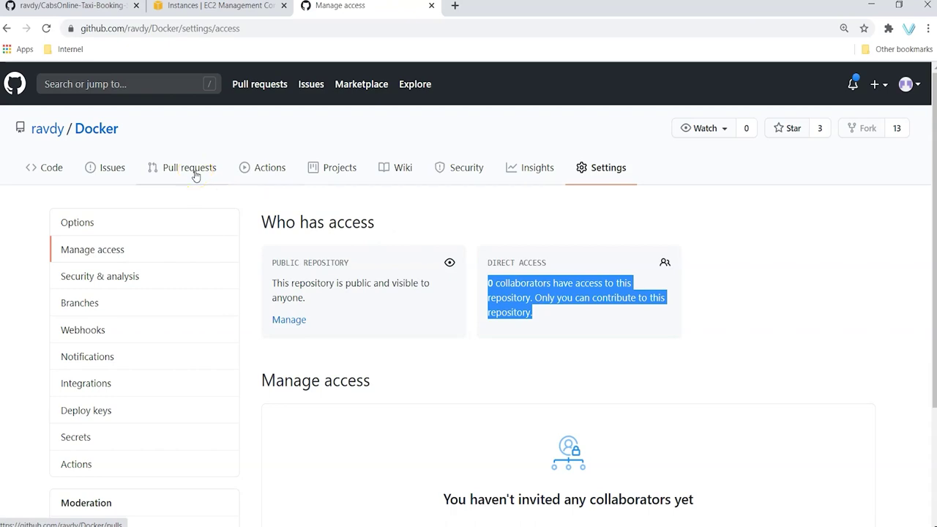
scroll(696, 316, "down", 2)
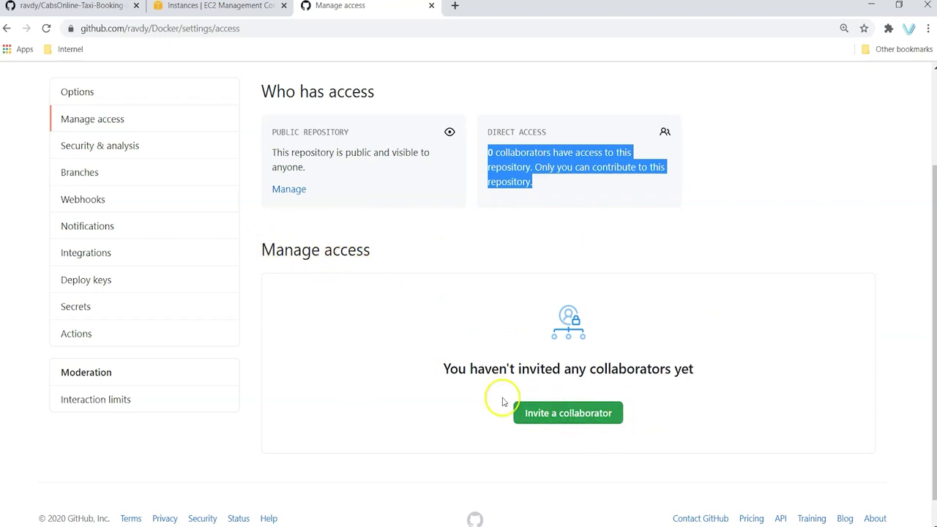
Step: Search for the fork owner's GitHub account and invite it as a collaborator on Docker
left_click(659, 386)
left_click(551, 416)
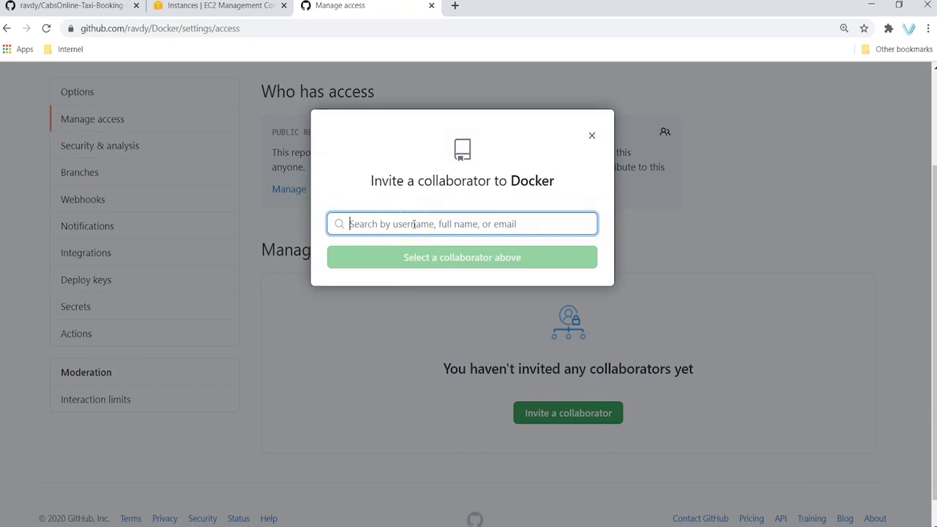
type("yanki")
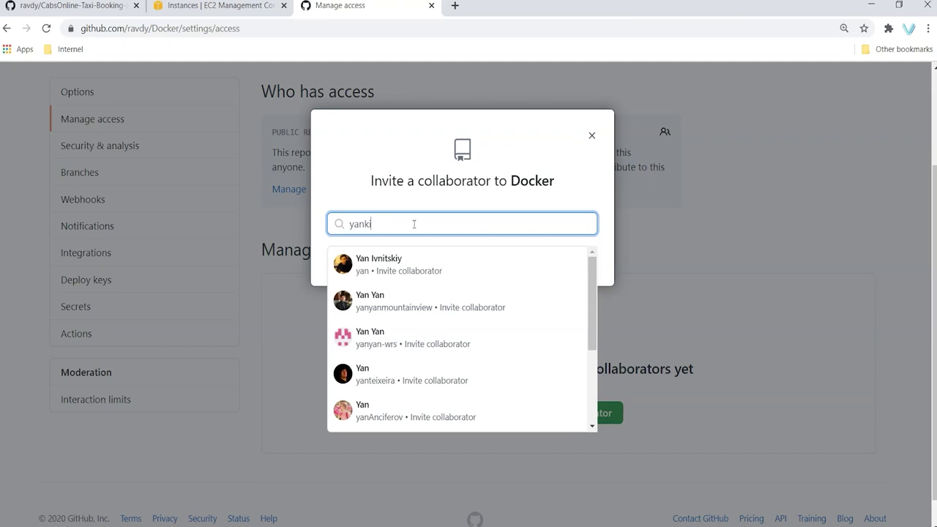
type("ls")
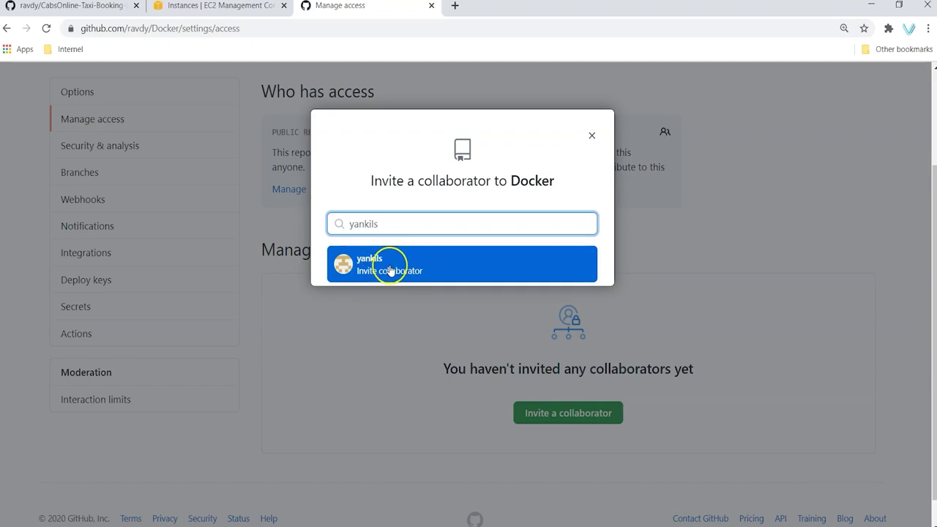
left_click(396, 264)
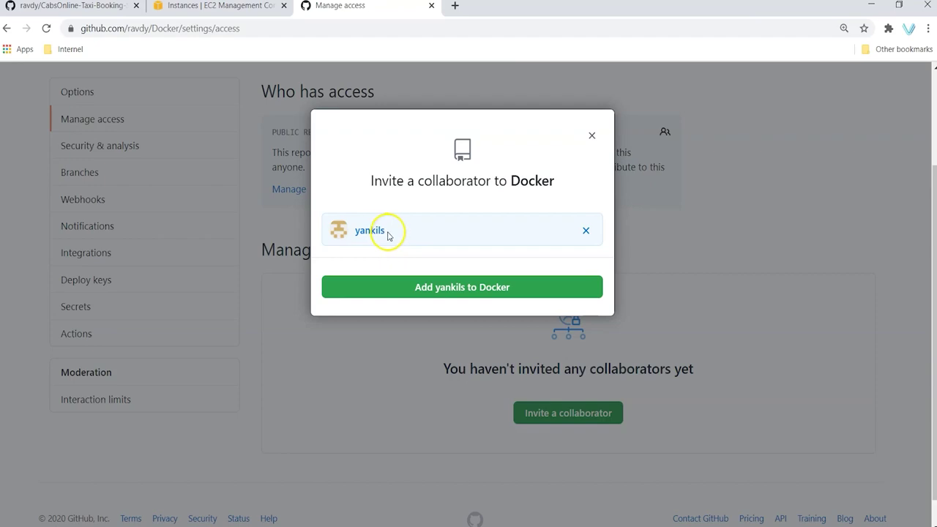
mouse_move(305, 521)
left_click(356, 505)
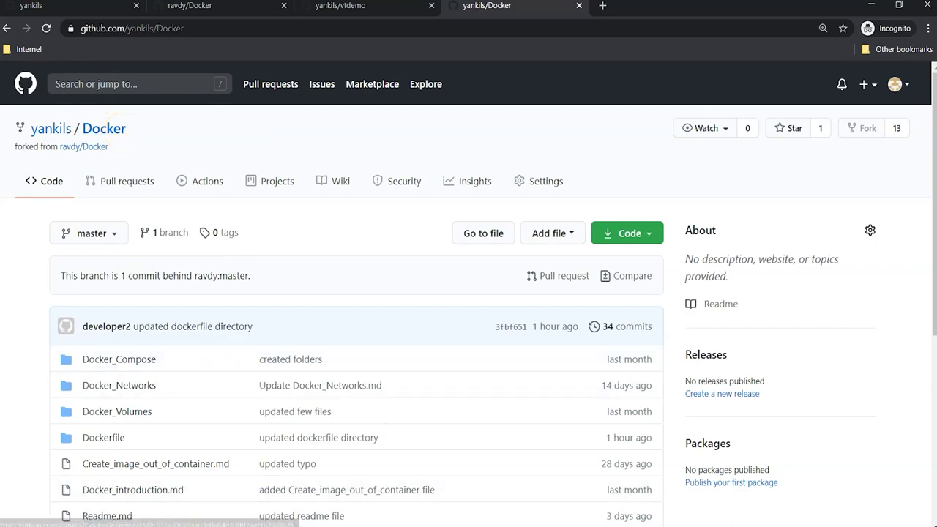
mouse_move(266, 508)
left_click(242, 494)
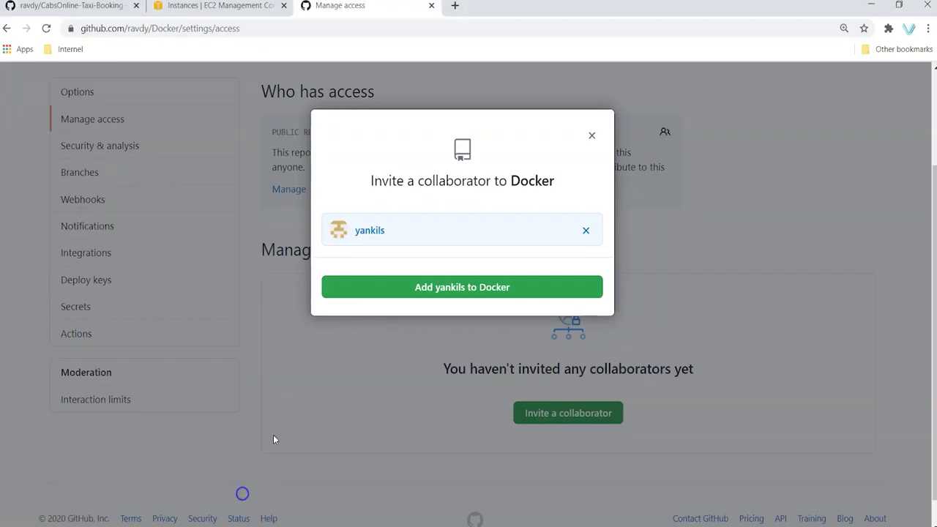
left_click(463, 289)
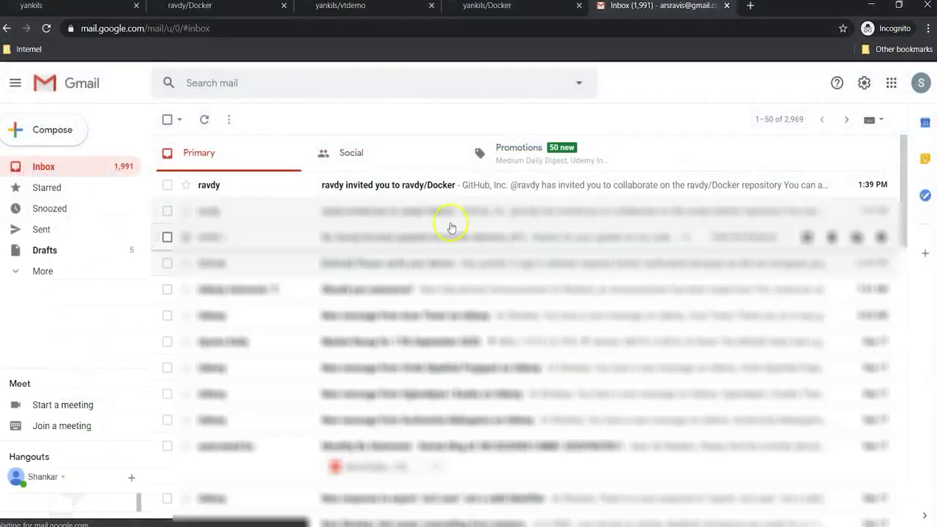
Step: Open the Docker invitation email in Gmail and follow its accept-or-decline link to GitHub
left_click(394, 188)
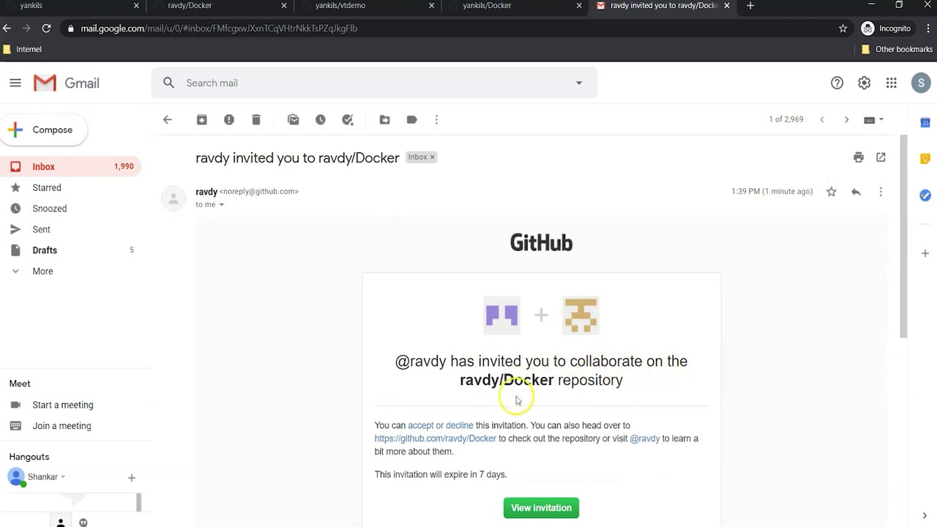
left_click(439, 427)
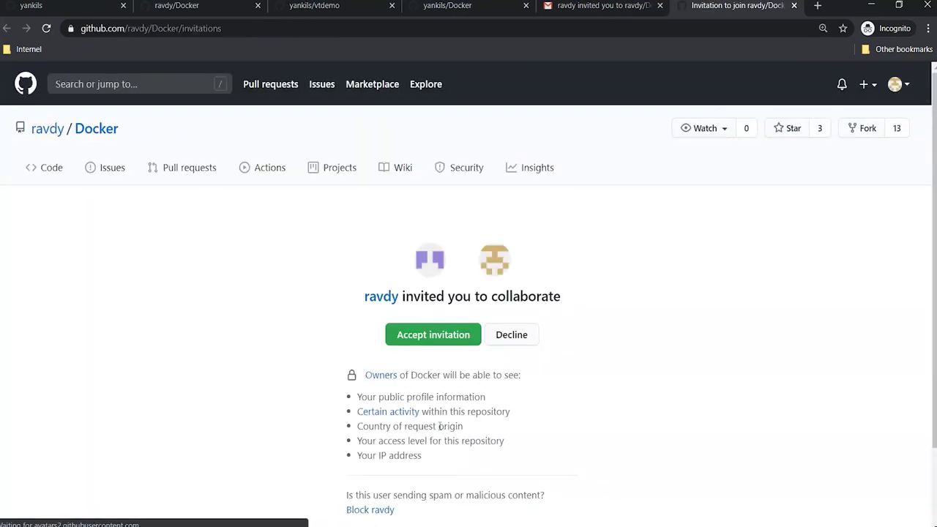
left_click(428, 342)
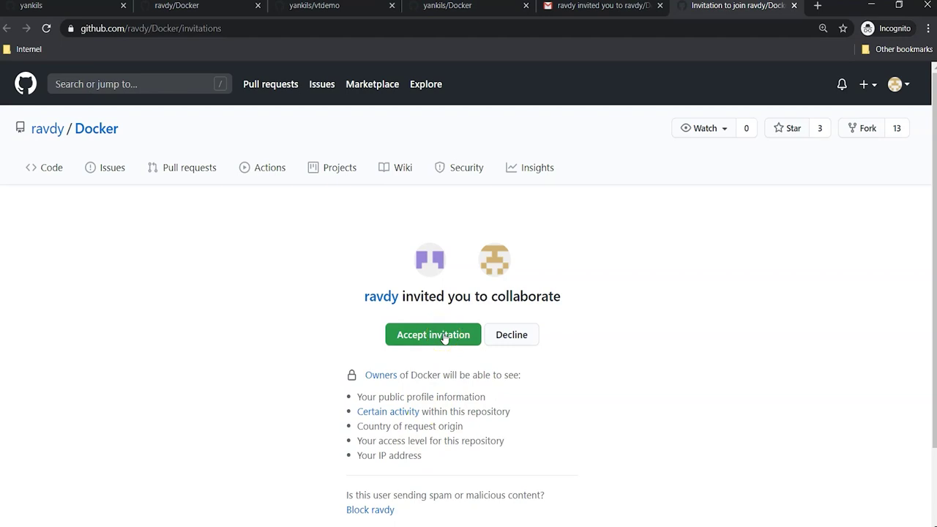
Step: Accept the Docker collaboration invite, then copy the HTTPS clone URL from the Code dropdown
left_click(445, 338)
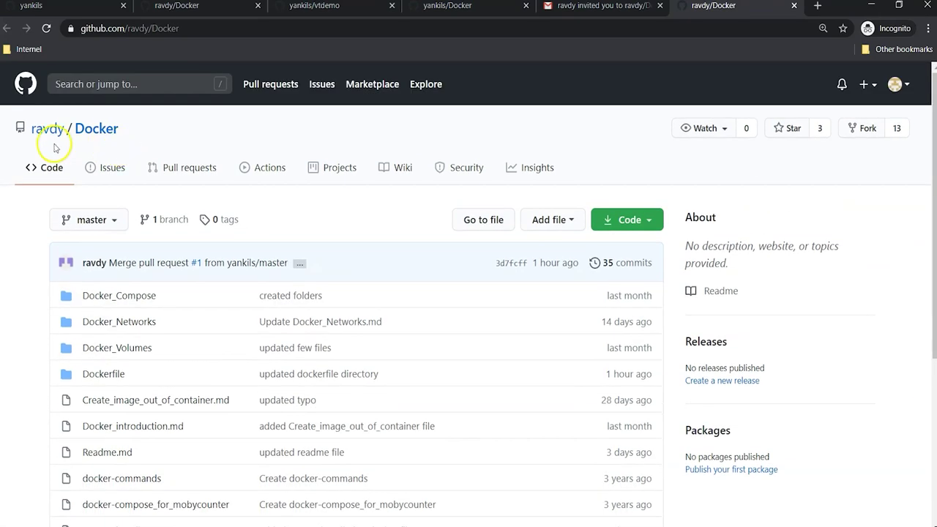
scroll(123, 146, "down", 1)
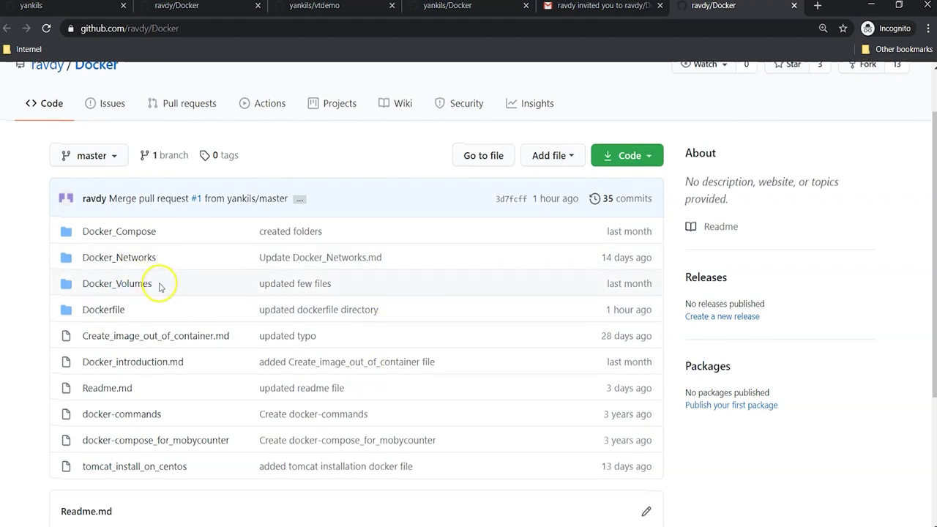
scroll(156, 282, "up", 1)
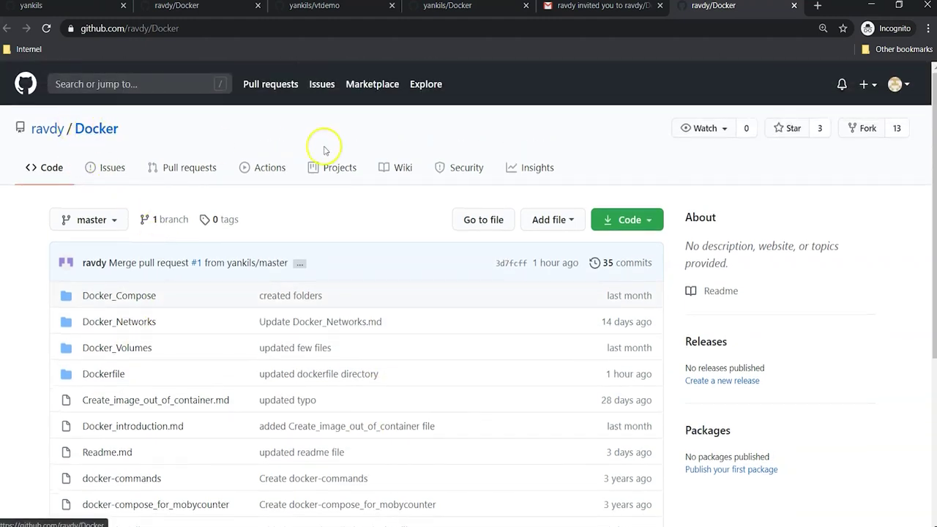
left_click(650, 222)
left_click(639, 302)
Step: Clone the Docker repository with git clone and change into the Docker folder
left_click(352, 397)
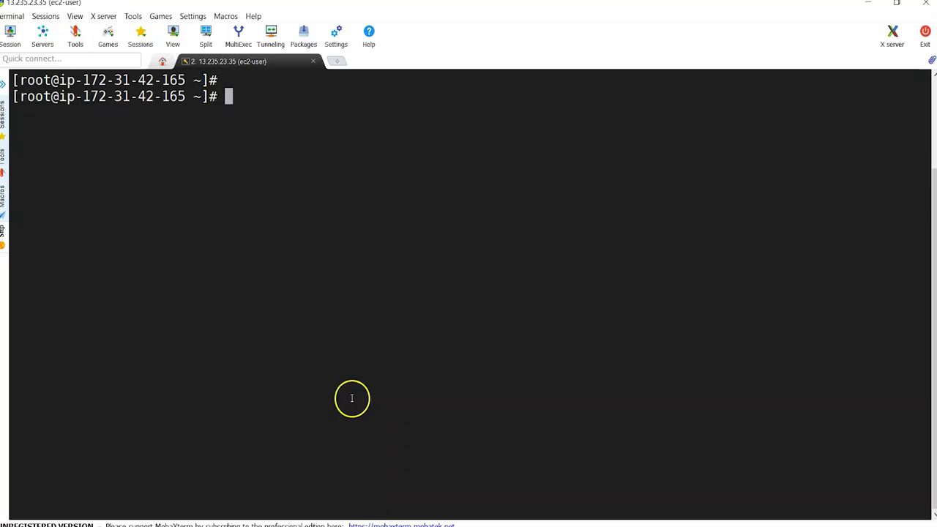
type("g")
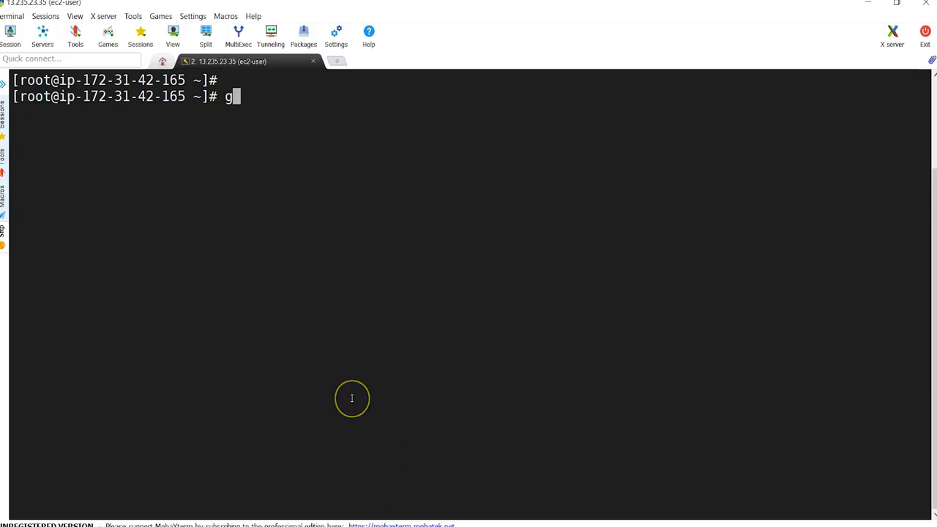
type("it clone")
right_click(352, 398)
key("Return")
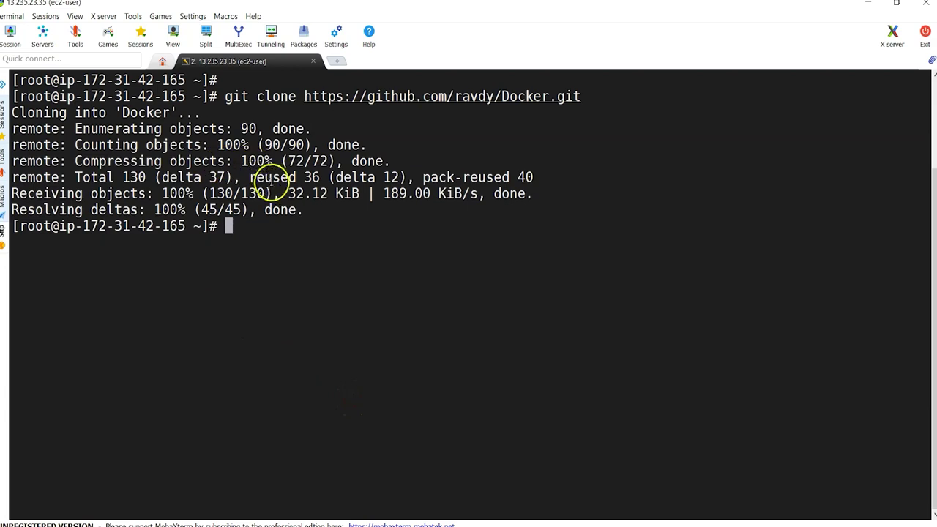
type("ls")
key("Return")
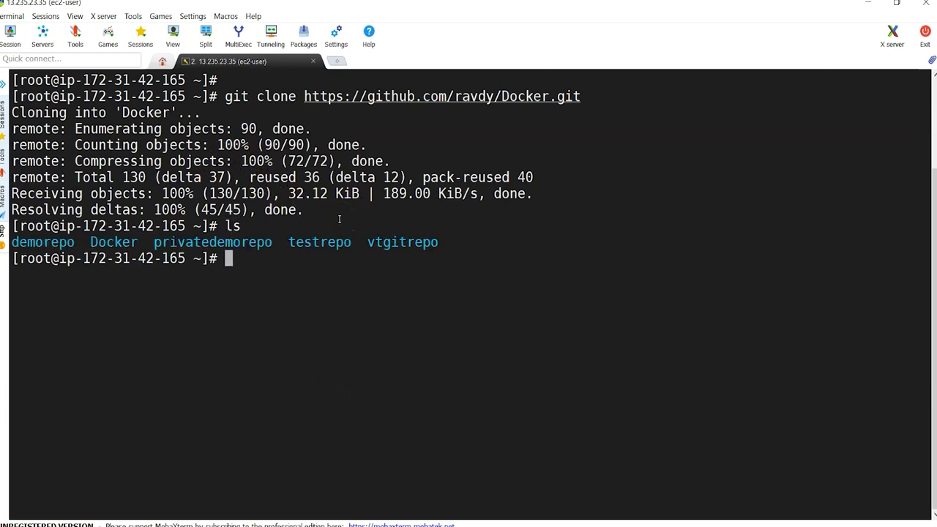
type("cd Docker/")
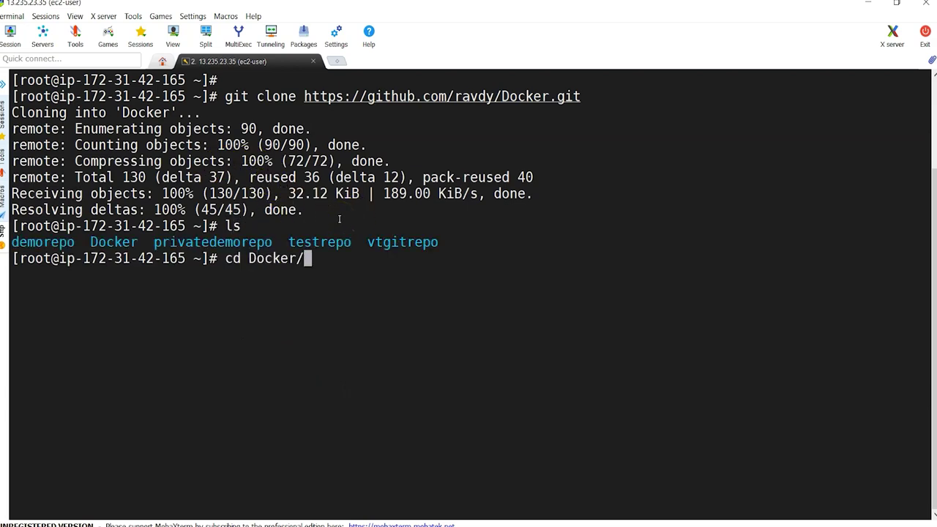
key("Tab")
key("Return")
type("ls")
key("Return")
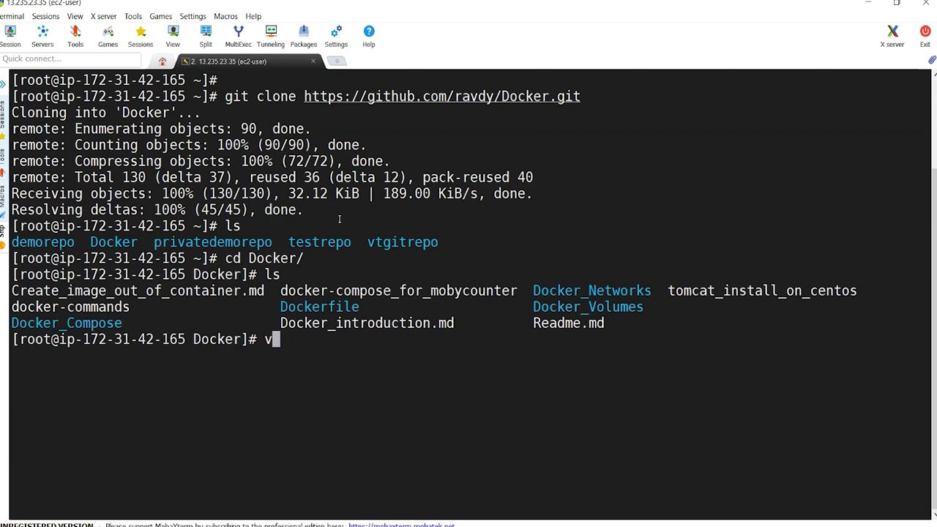
Step: In vi, delete the blank line above #Docker Image in Docker_introduction.md and save
type("vi")
double_click(352, 325)
right_click(564, 375)
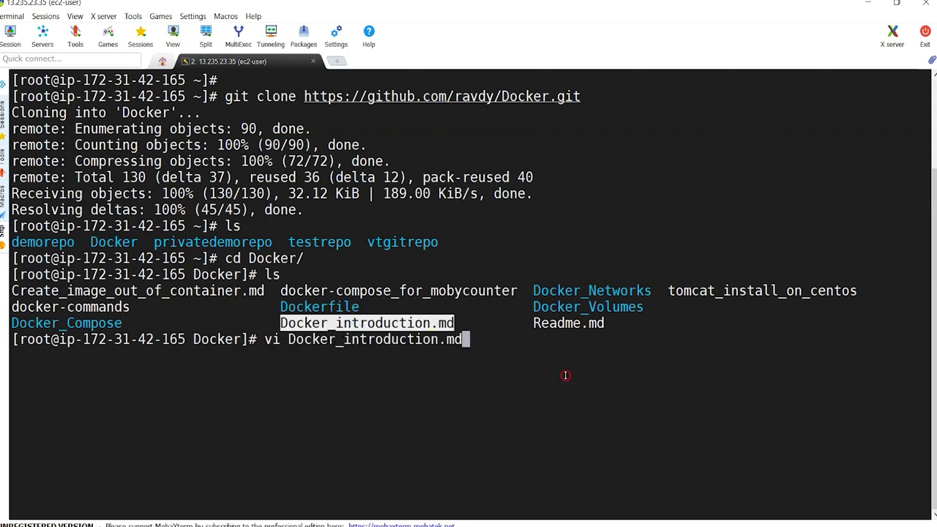
key("Return")
key("shift+g")
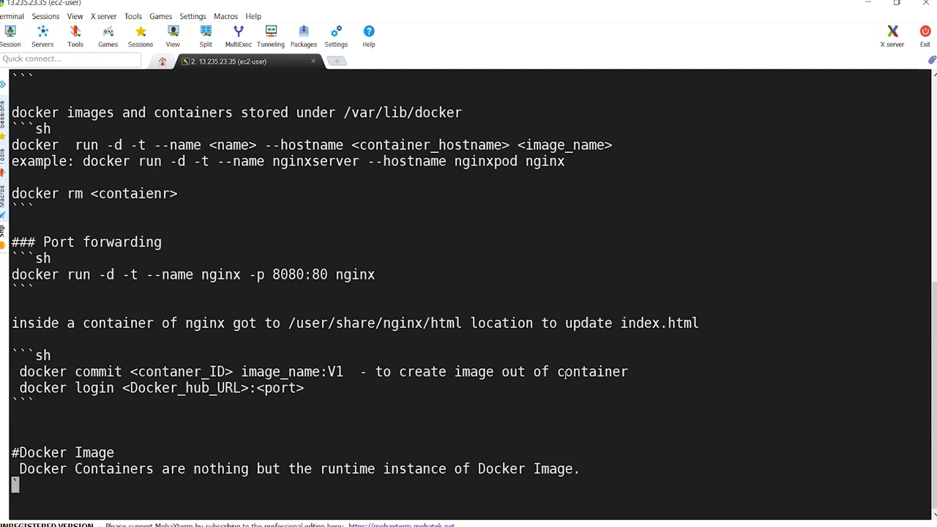
key("Up")
key("d")
key("d")
key("d")
key("d")
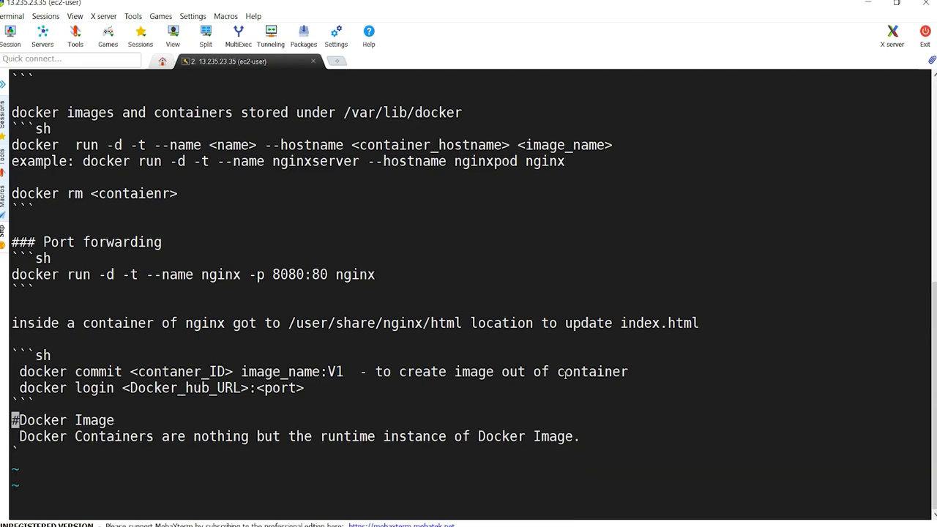
type(":wq")
key("Return")
Step: Stage all changes and commit them with the message 'updated Docker_introduction file'
type("git statu")
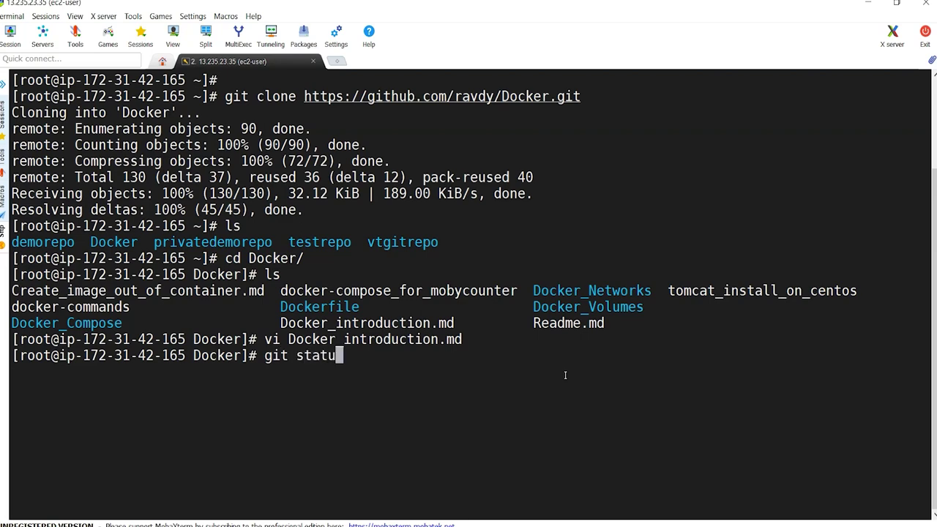
type("s")
key("Return")
type("git add .")
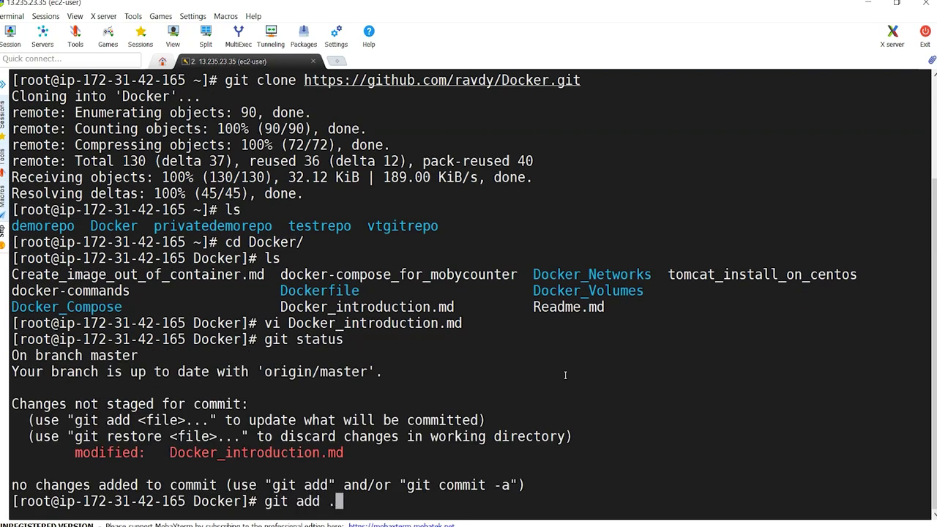
key("Return")
type("git commit -m \"updated")
double_click(255, 437)
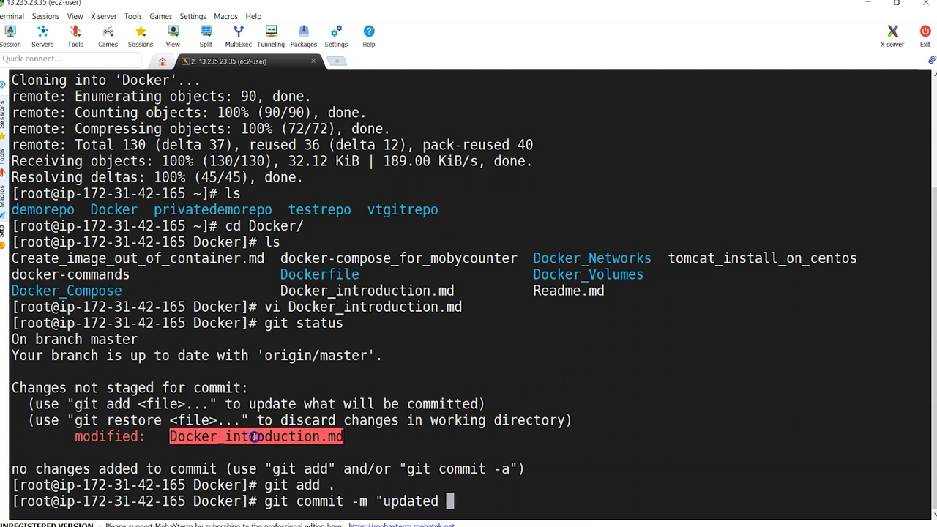
right_click(255, 437)
key("BackSpace")
key("BackSpace")
type("file")
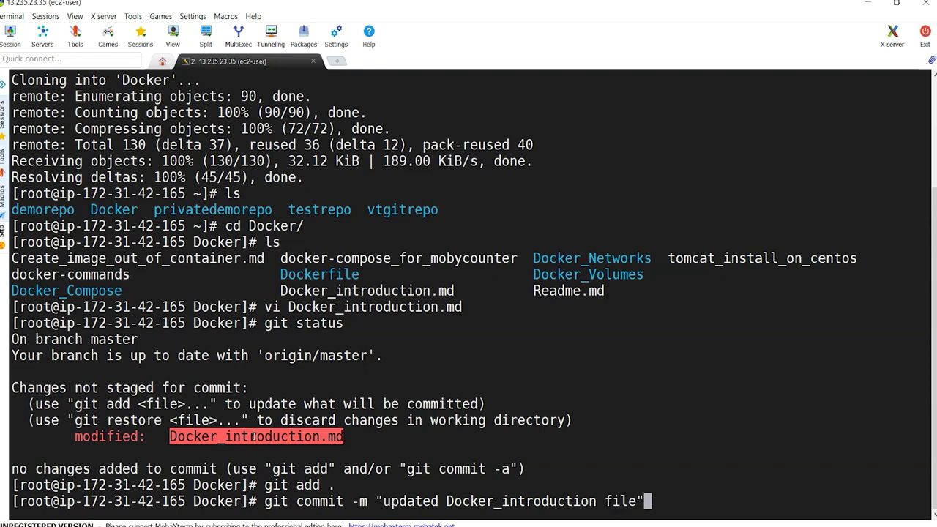
key("Return")
Step: Review git log for the new commit and check the repository address used for cloning
type("git")
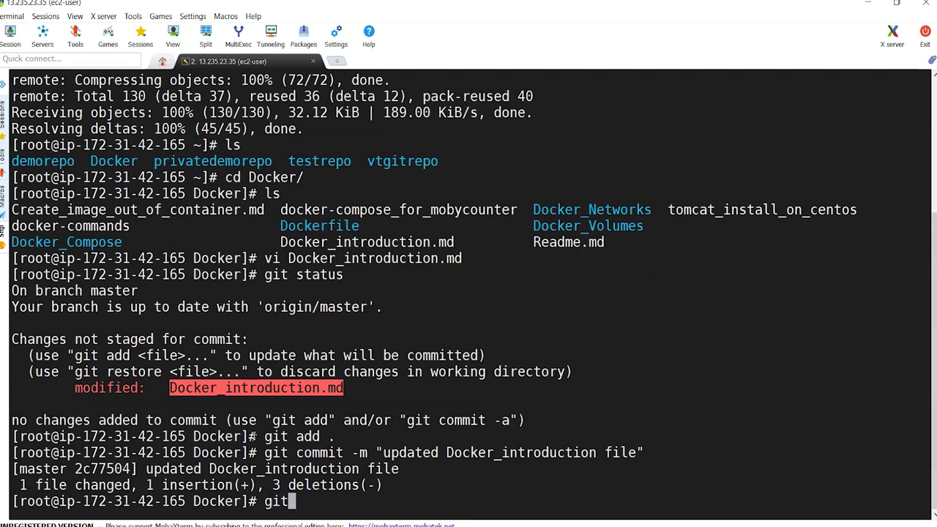
type(" st")
key("BackSpace")
key("BackSpace")
type("log")
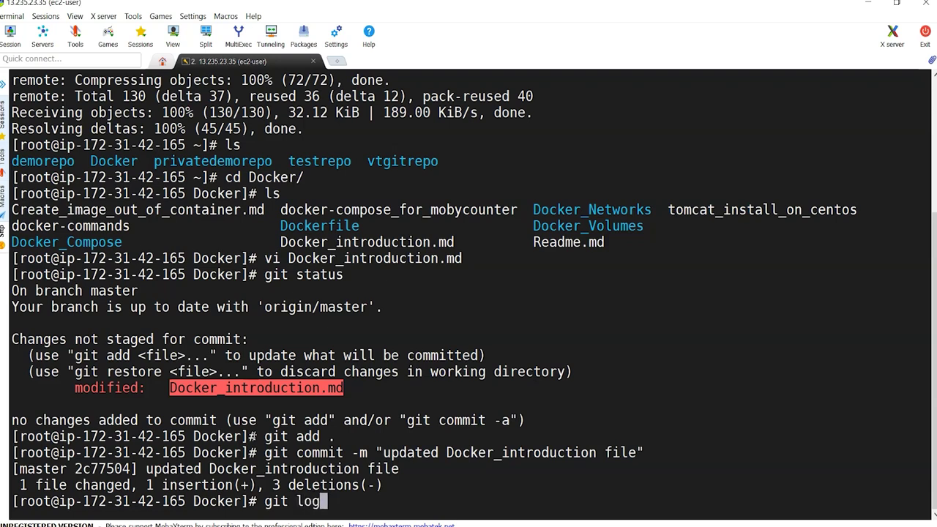
key("Return")
left_click_drag(12, 79, 316, 141)
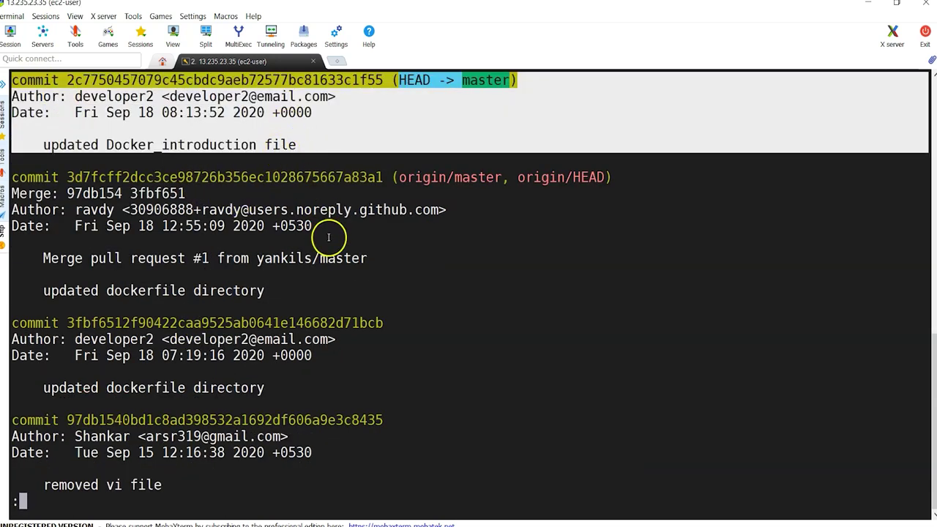
key("q")
left_click(380, 357)
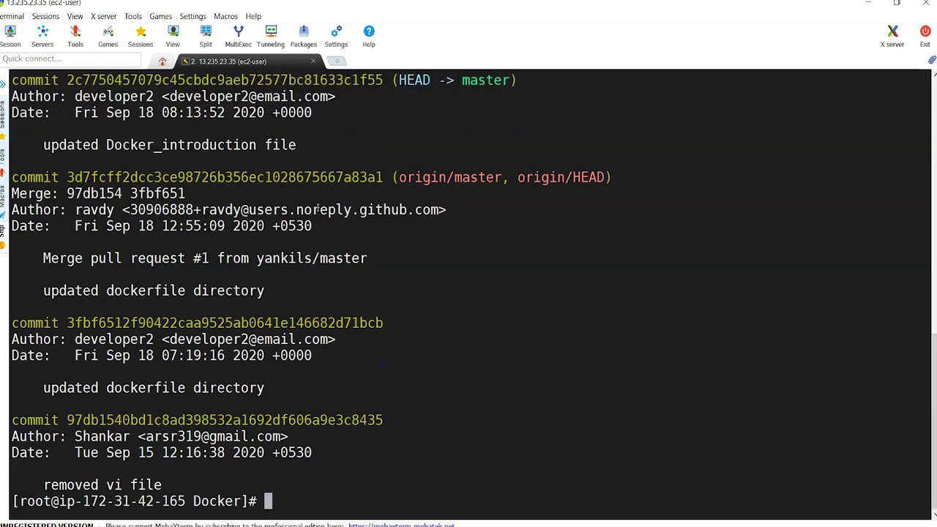
scroll(317, 210, "up", 5)
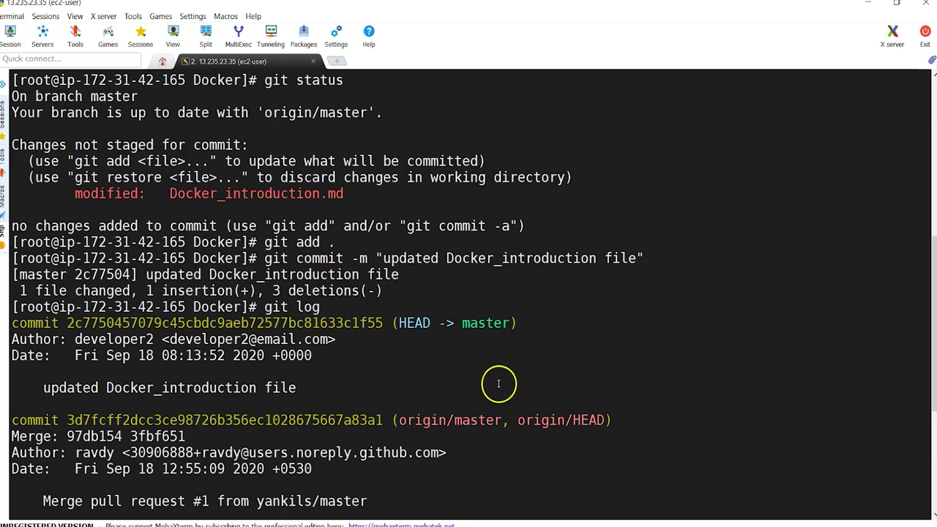
scroll(385, 217, "up", 2)
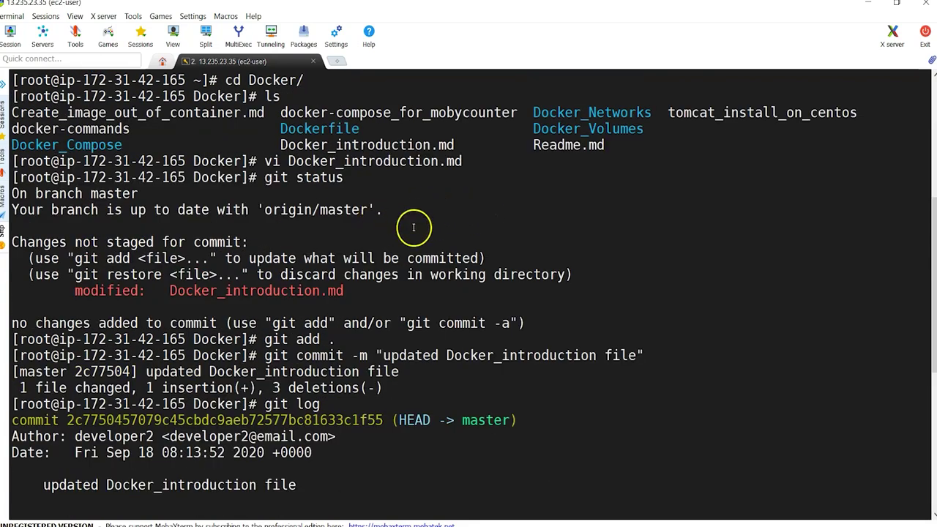
scroll(452, 256, "up", 3)
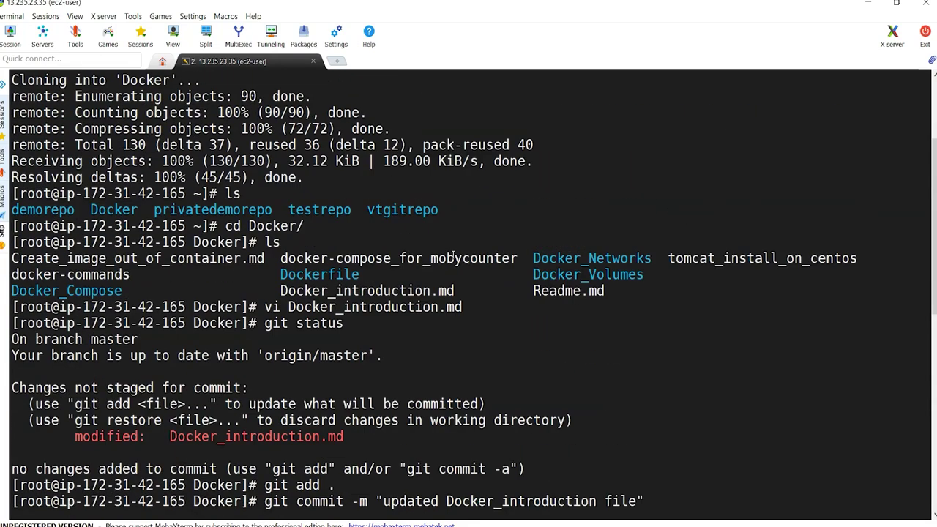
scroll(451, 255, "up", 2)
left_click_drag(302, 161, 448, 162)
left_click(492, 212)
type("git ")
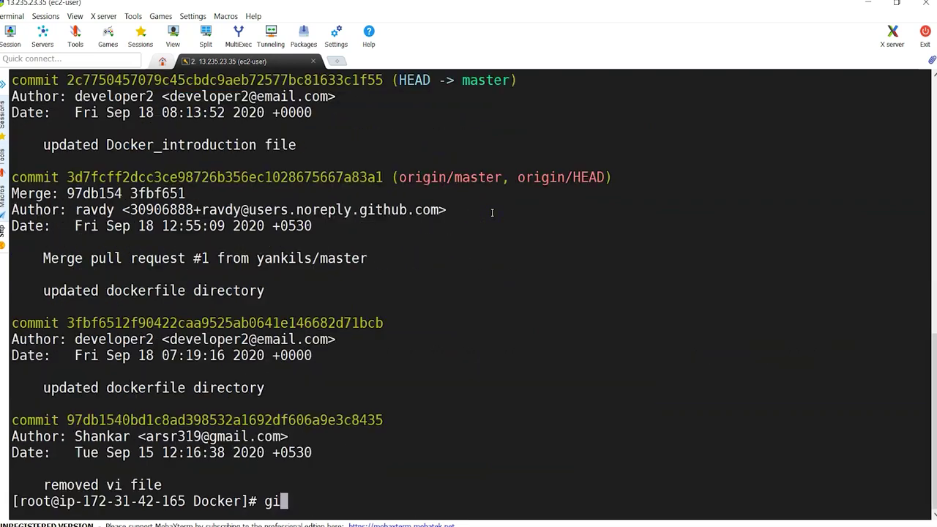
type("push origin master")
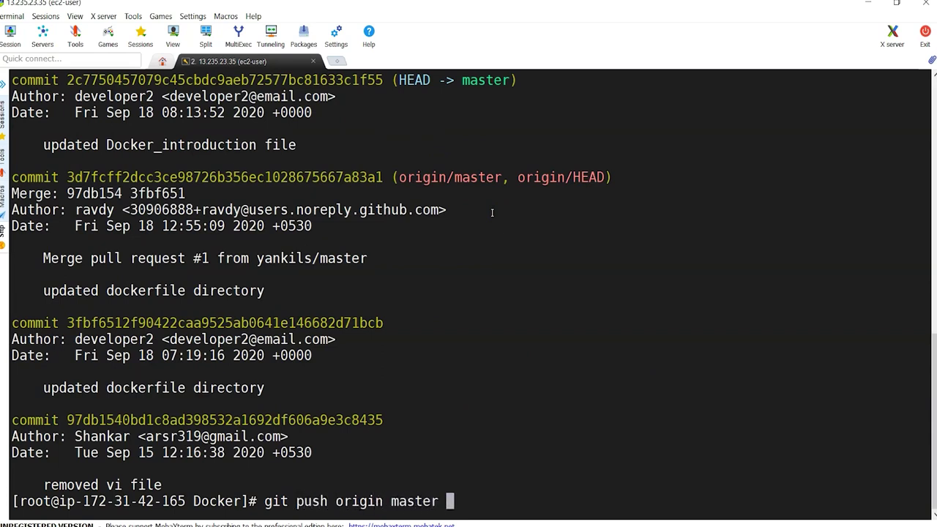
Step: Push to origin master, retrying with the collaborator's GitHub credentials after authentication fails
key("Return")
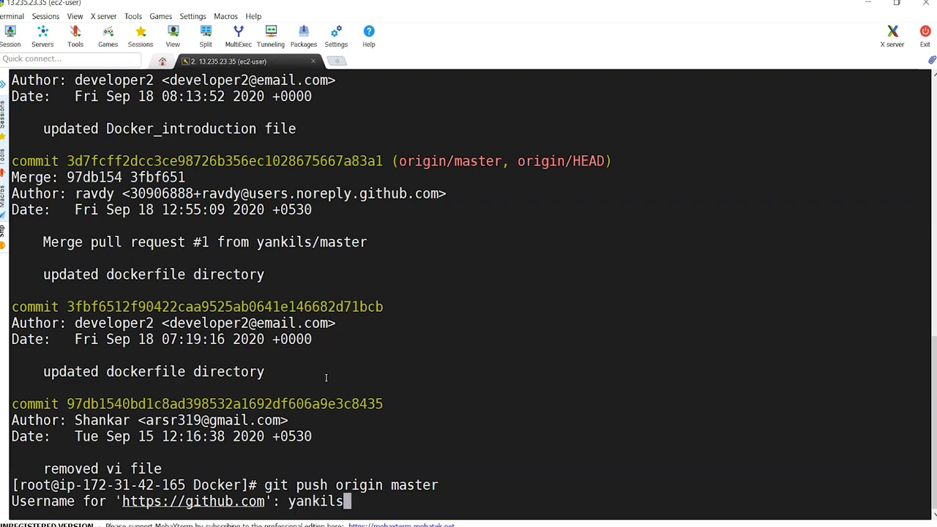
key("Return")
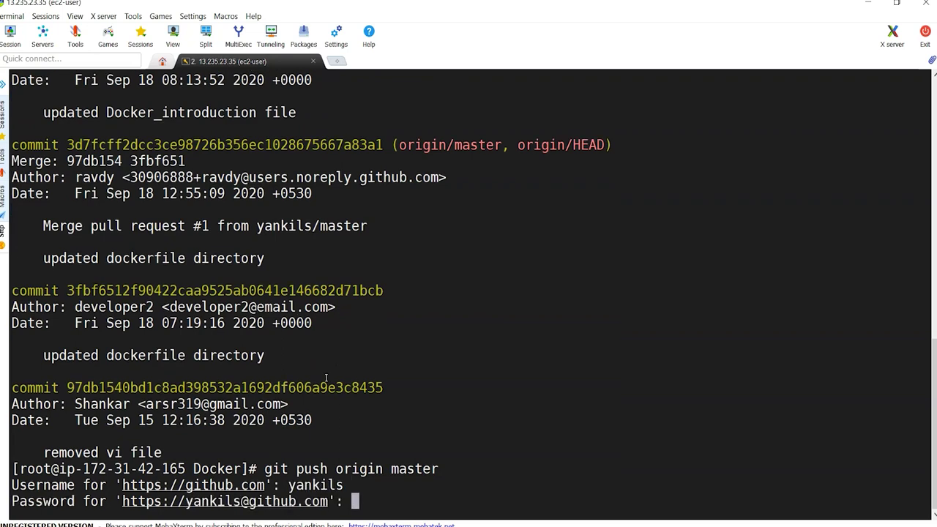
key("Return")
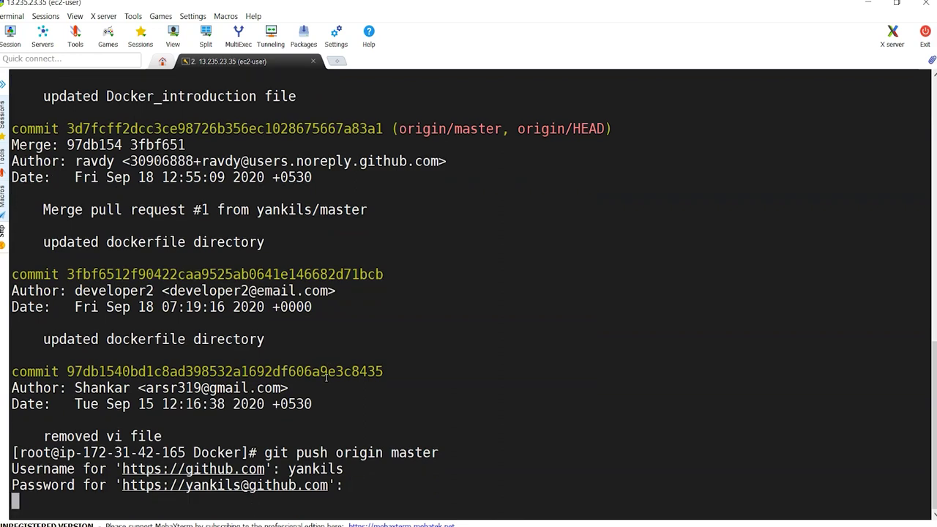
key("Up")
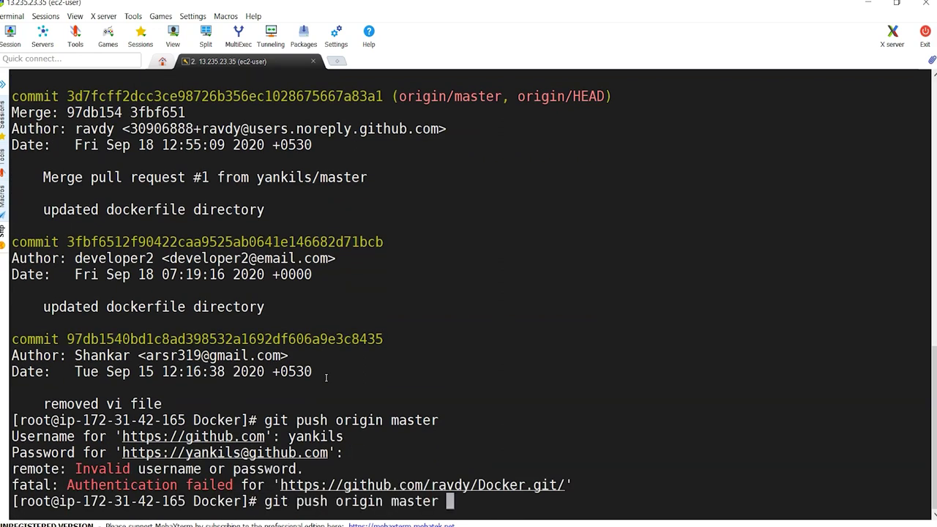
key("Return")
type("yankils")
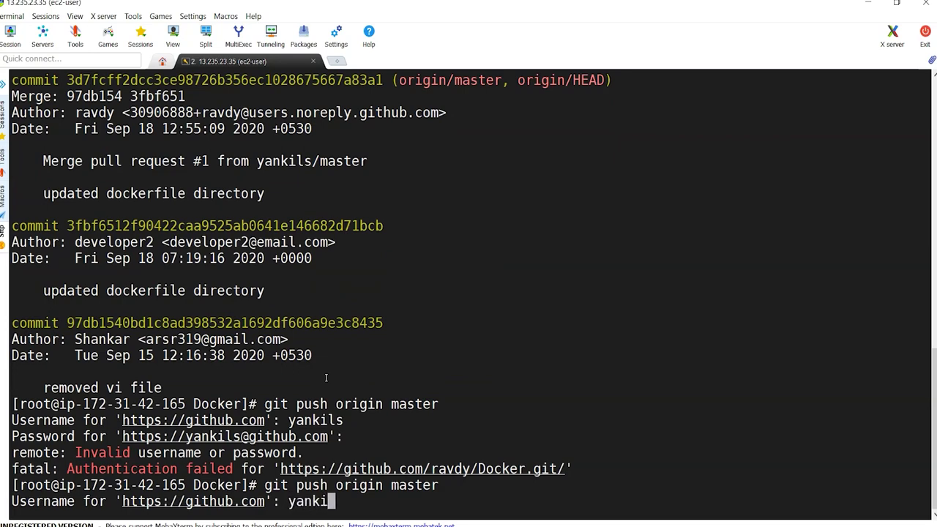
key("Return")
key("Return")
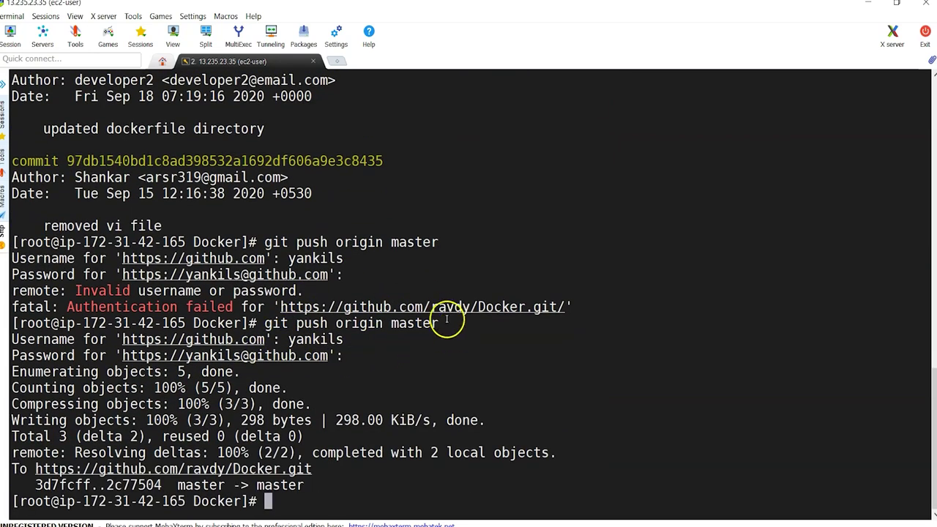
Step: Compare the repository owner, pushing username and Docker repository name in the push output
left_click_drag(432, 307, 474, 307)
double_click(328, 339)
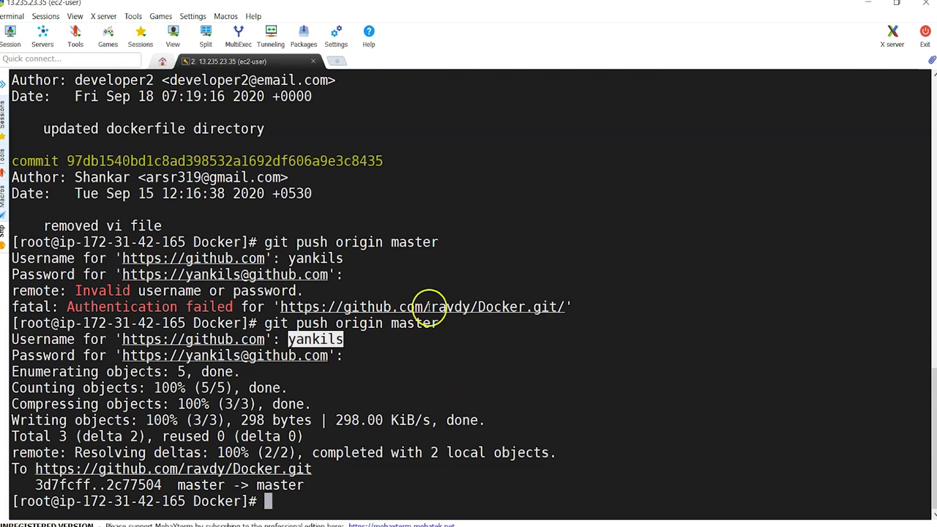
left_click_drag(430, 308, 458, 308)
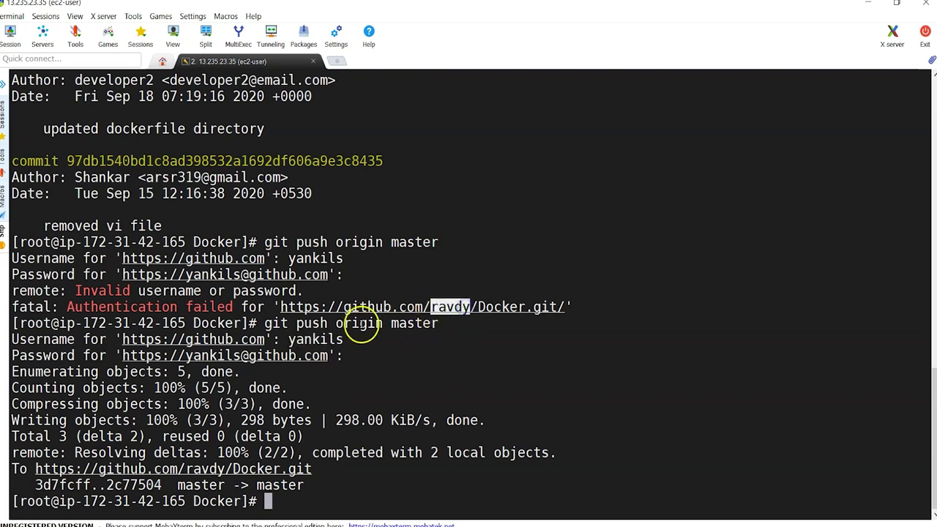
double_click(328, 339)
left_click_drag(481, 308, 517, 310)
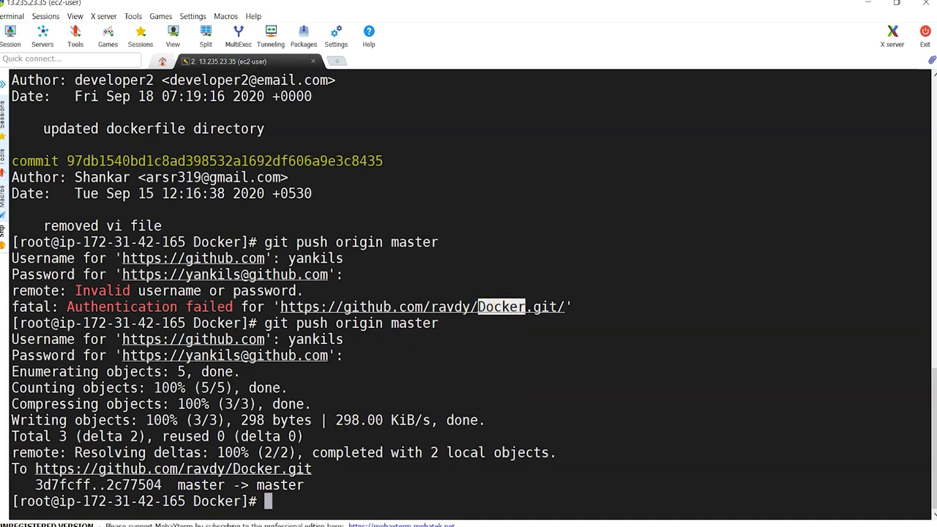
Step: Open Docker from the owner's profile and confirm 'updated Docker_introduction file' is the latest commit
left_click(237, 498)
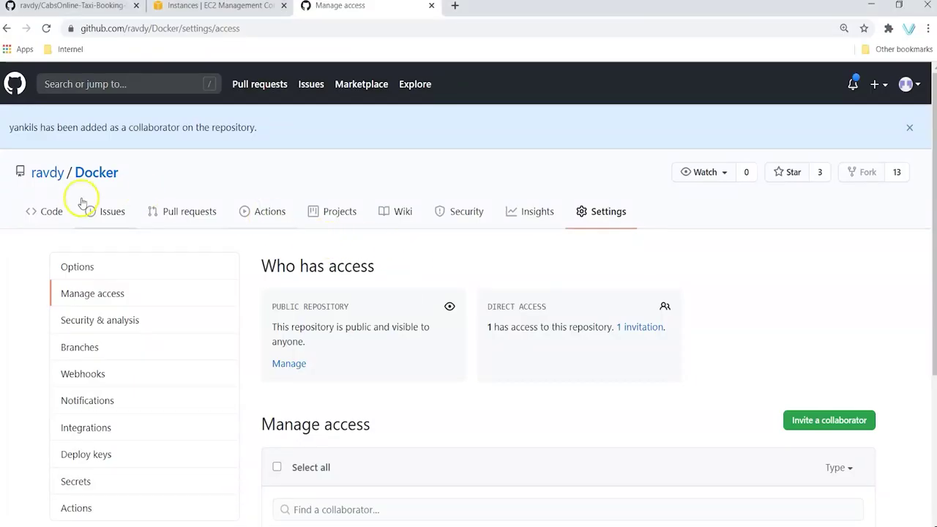
left_click(44, 172)
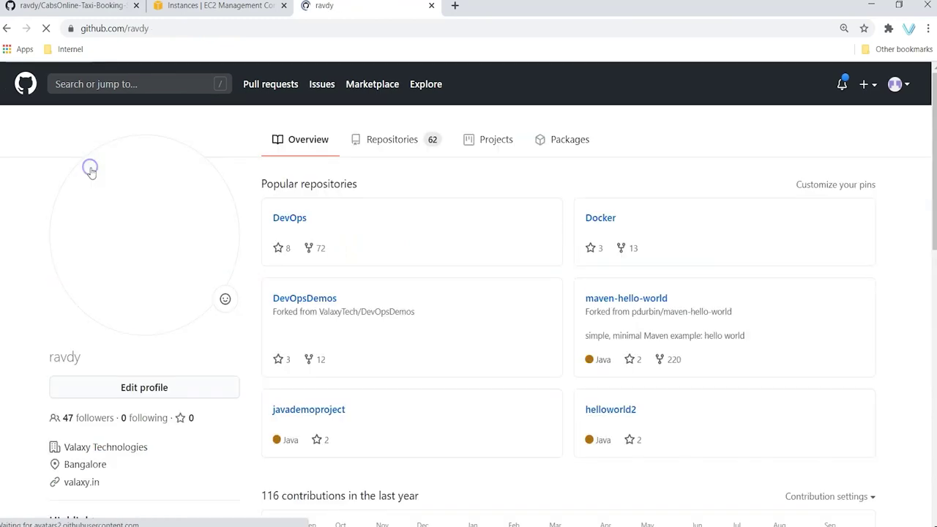
left_click(600, 220)
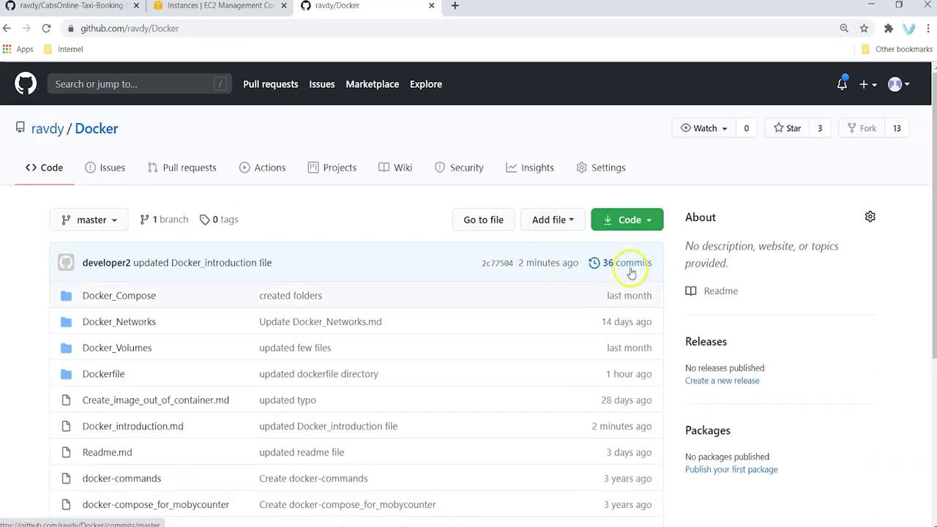
double_click(104, 263)
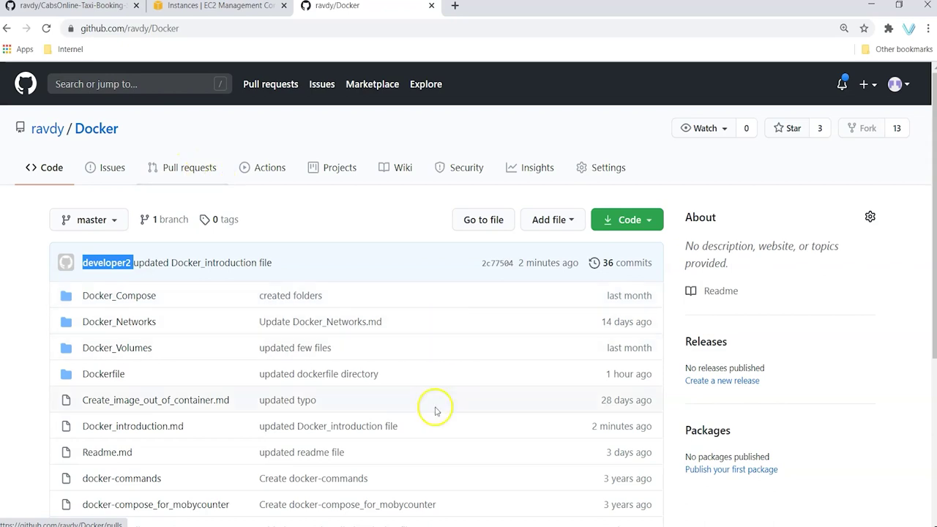
Step: Switch to the collaborator's incognito window and confirm which account is signed in
left_click(282, 526)
left_click(385, 505)
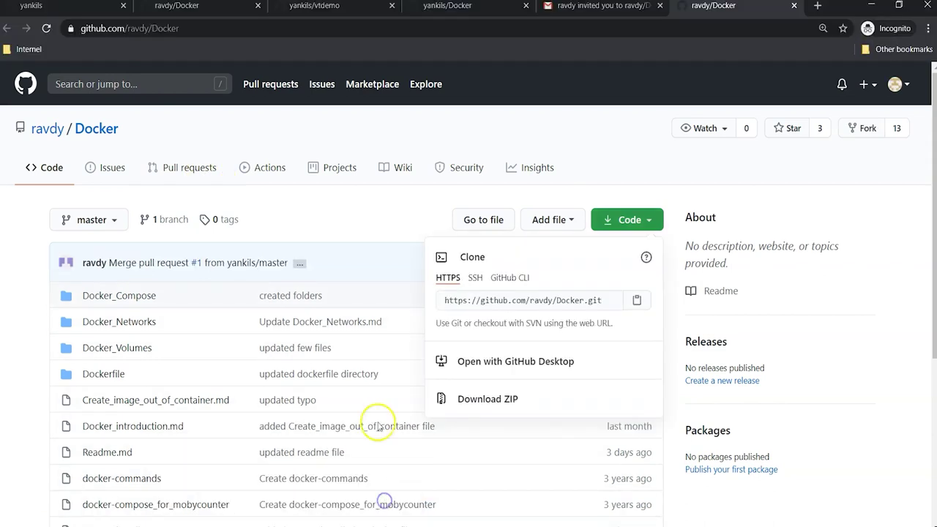
left_click(369, 220)
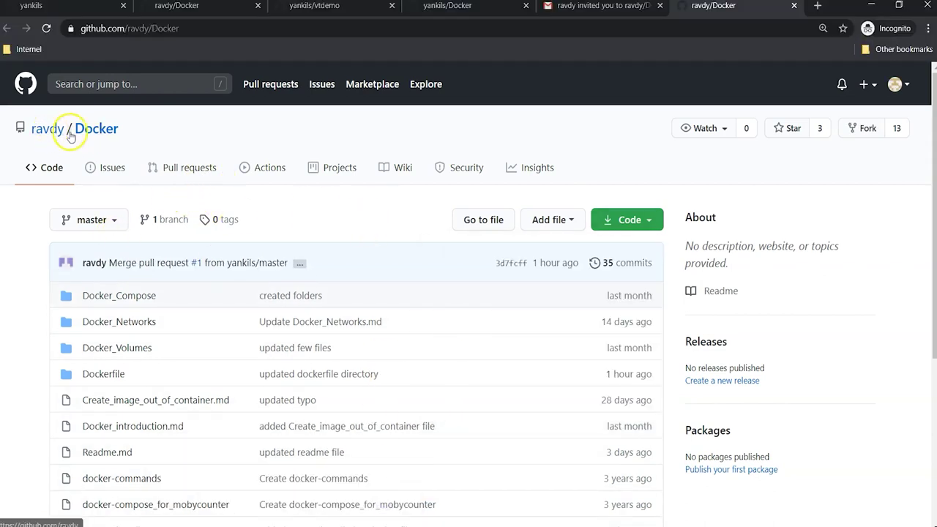
left_click(908, 86)
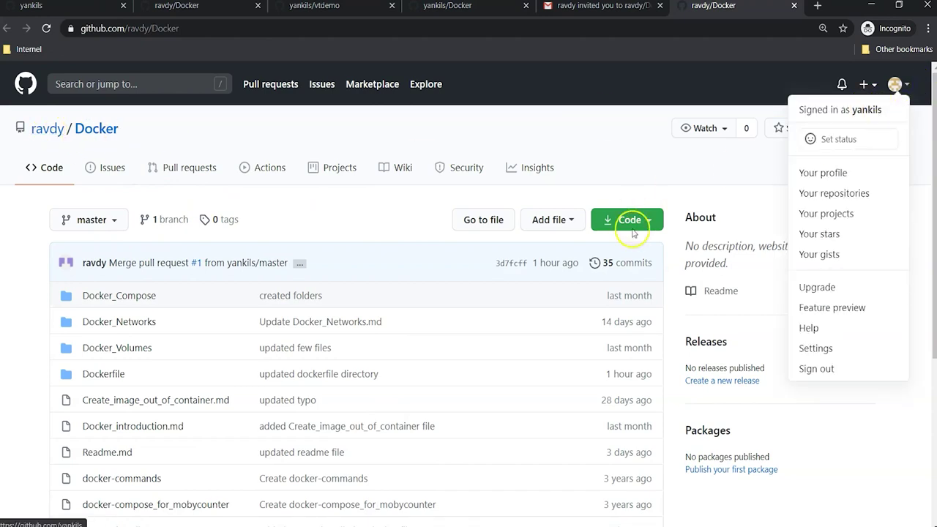
left_click(359, 233)
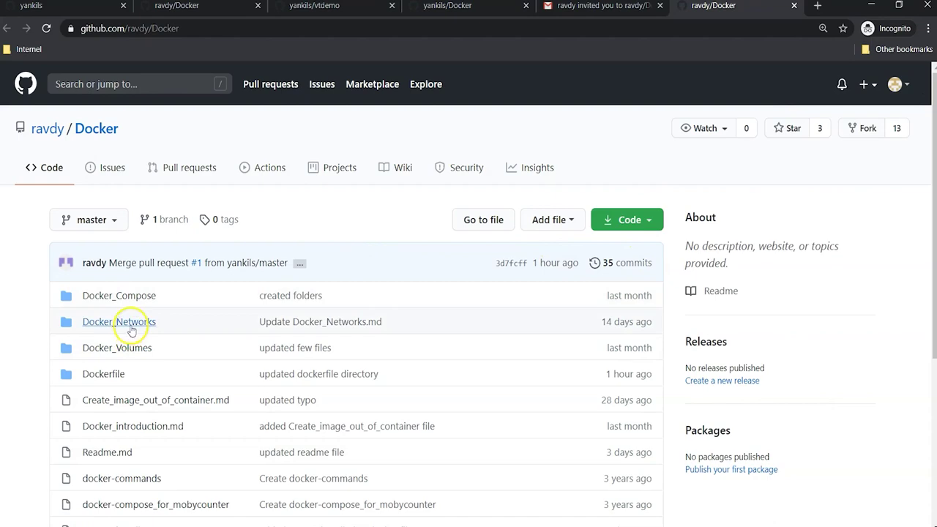
scroll(143, 336, "down", 1)
scroll(142, 336, "down", 1)
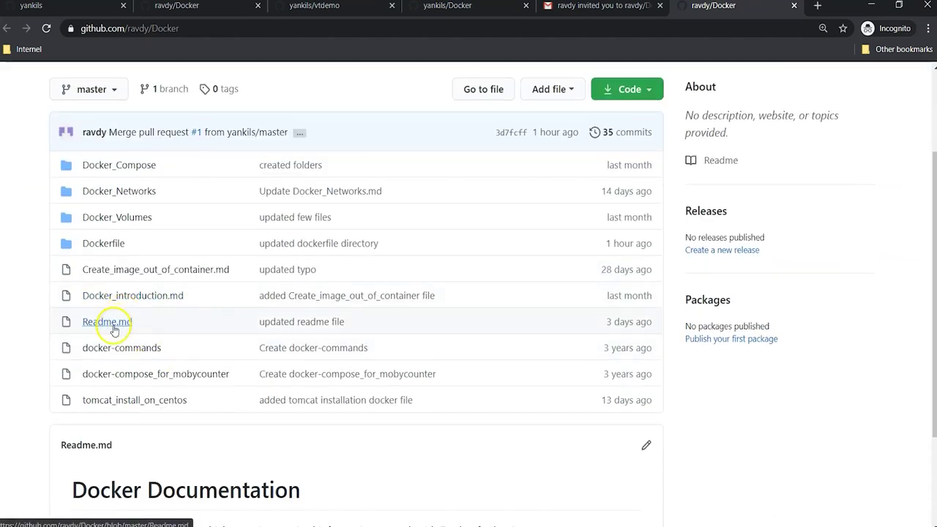
Step: Append 'We are going to add few docker files over here' to Readme.md and commit to master
left_click(113, 324)
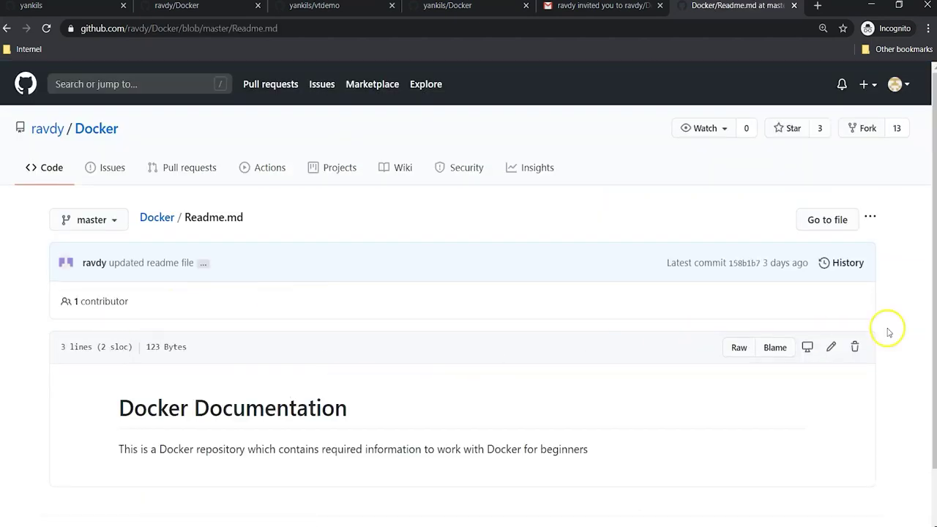
left_click(833, 353)
scroll(555, 200, "down", 2)
left_click(565, 164)
type("We are going to add few docker files over here")
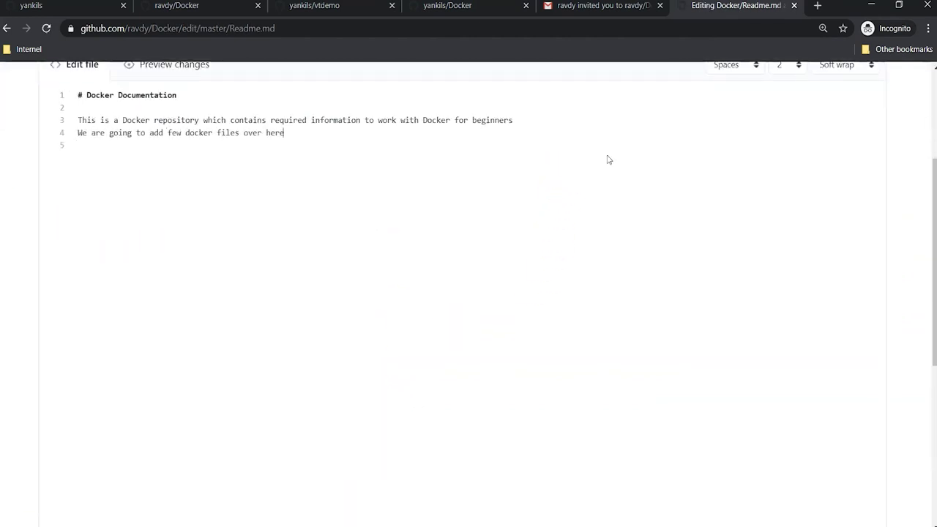
scroll(657, 268, "down", 10)
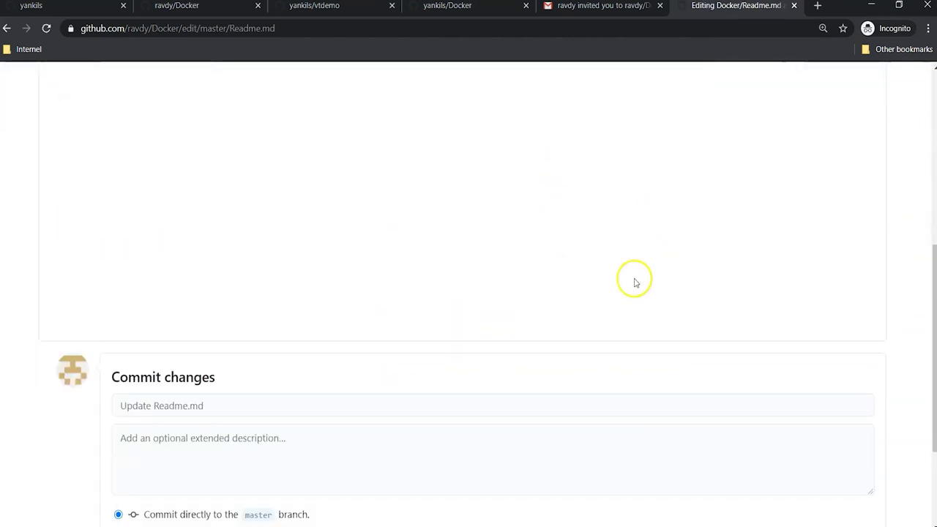
left_click(164, 415)
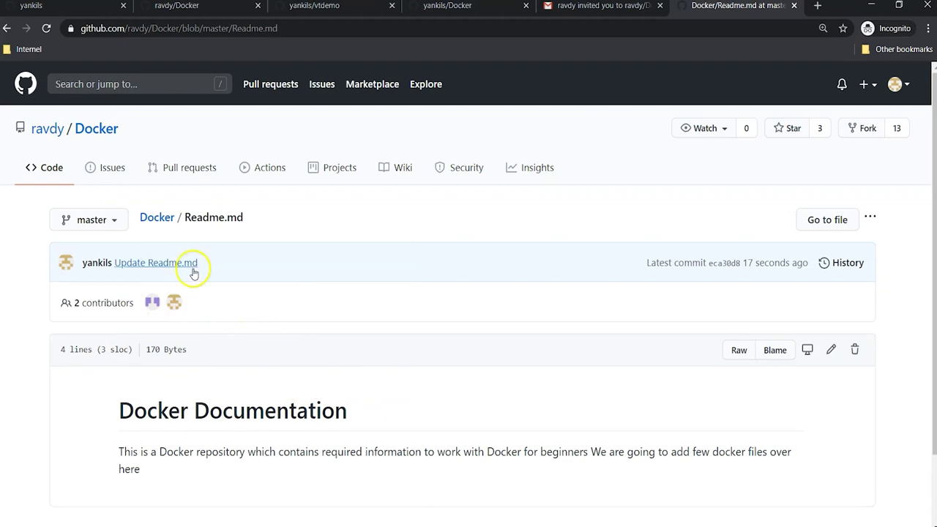
Step: Check the account menu, then open the repository owner's profile from the breadcrumb link
mouse_move(46, 129)
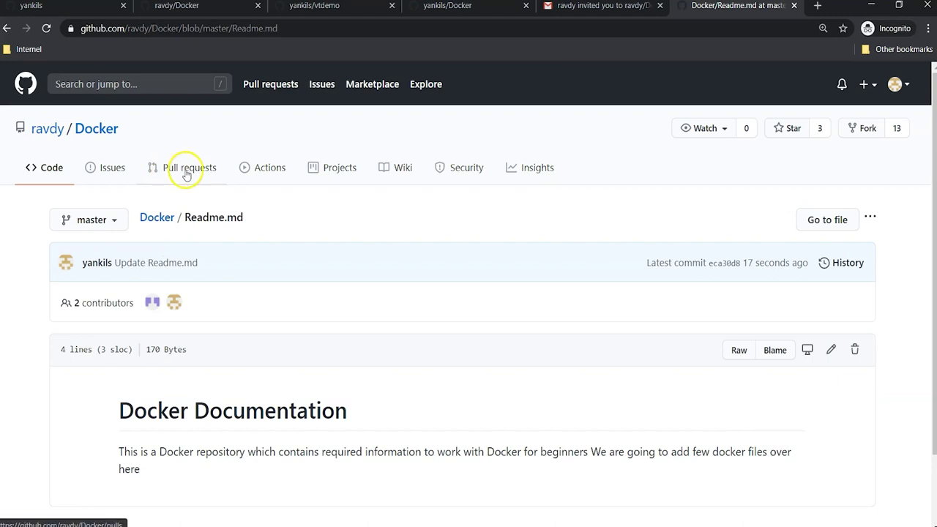
left_click(895, 84)
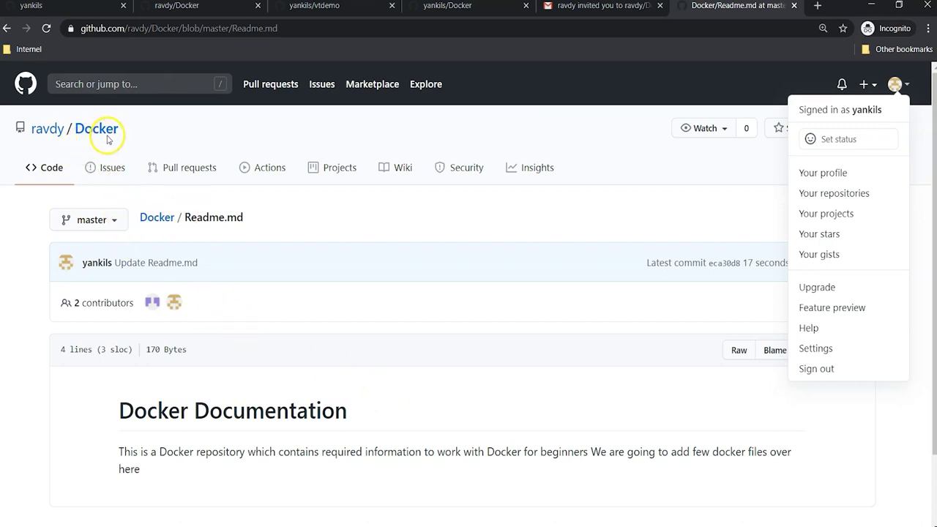
left_click(441, 229)
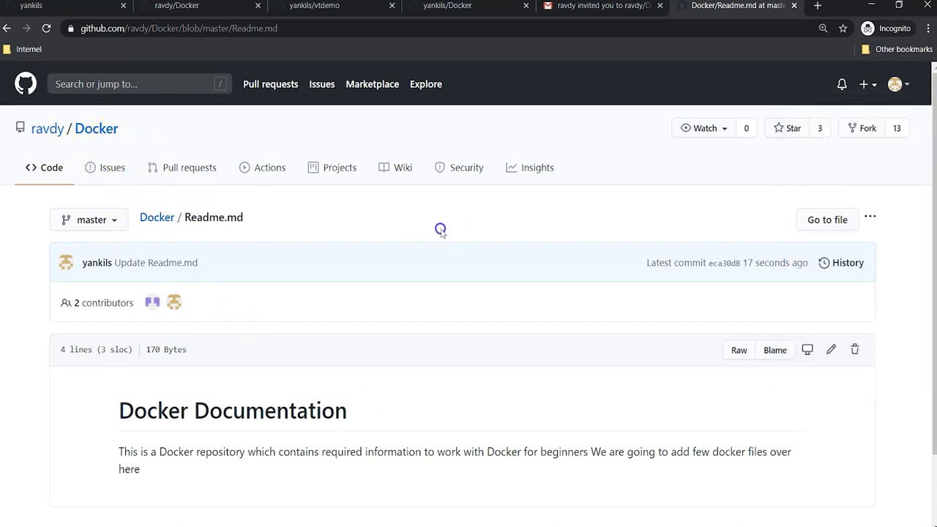
left_click(57, 130)
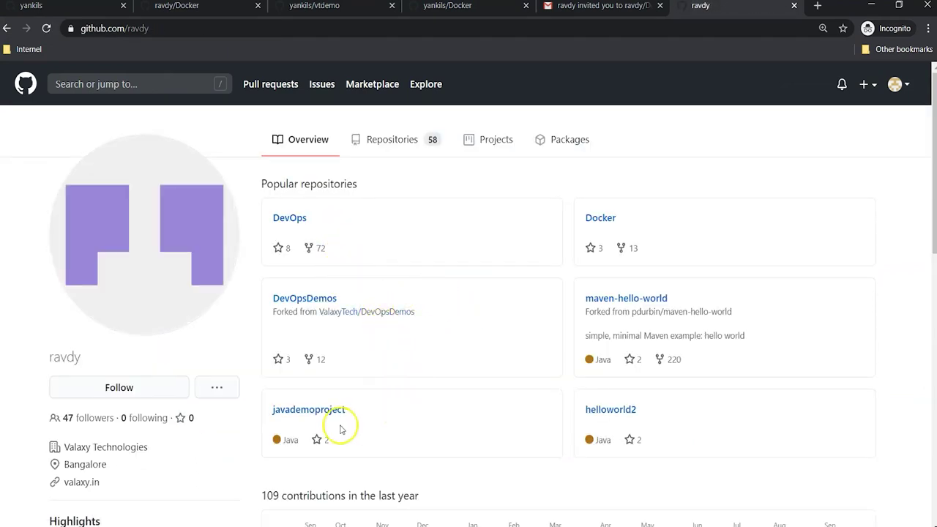
Step: Add a new second line to testfile in javademoproject and propose the change on a fork branch
left_click(319, 411)
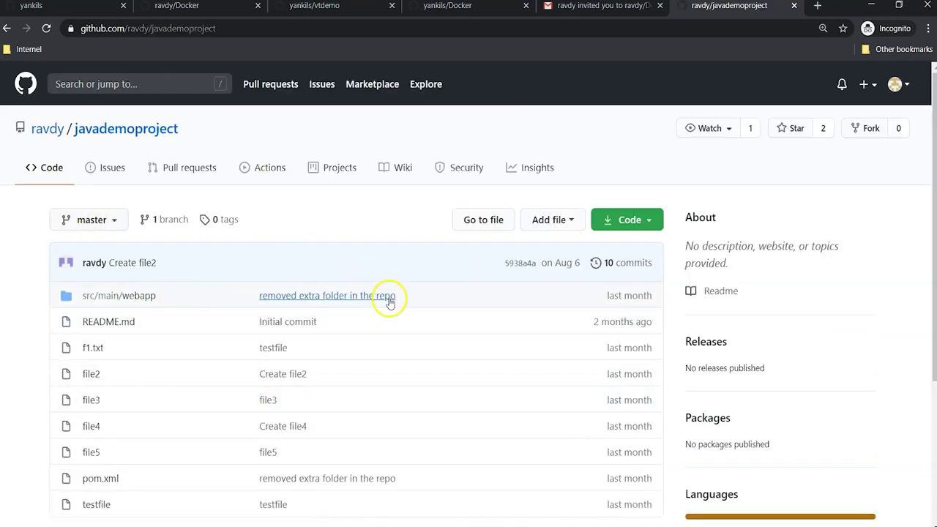
scroll(387, 304, "down", 2)
scroll(505, 293, "up", 2)
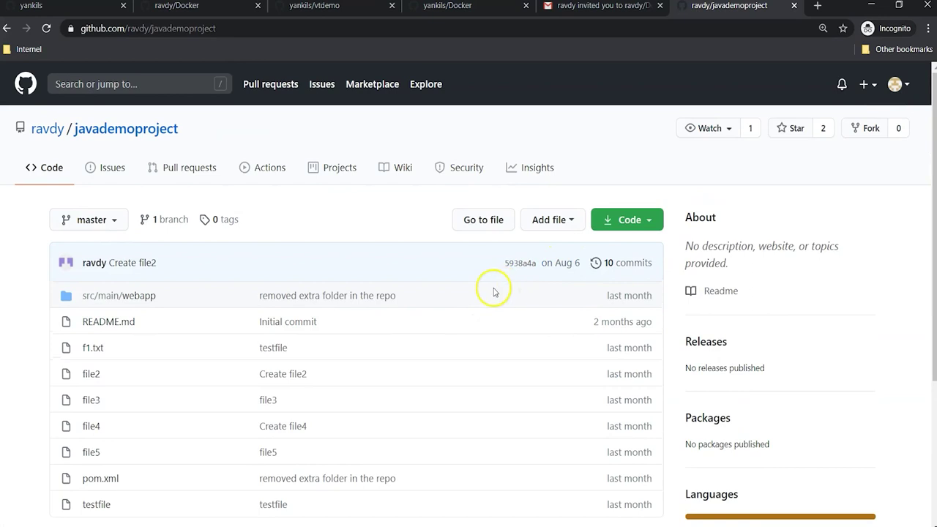
scroll(209, 274, "down", 1)
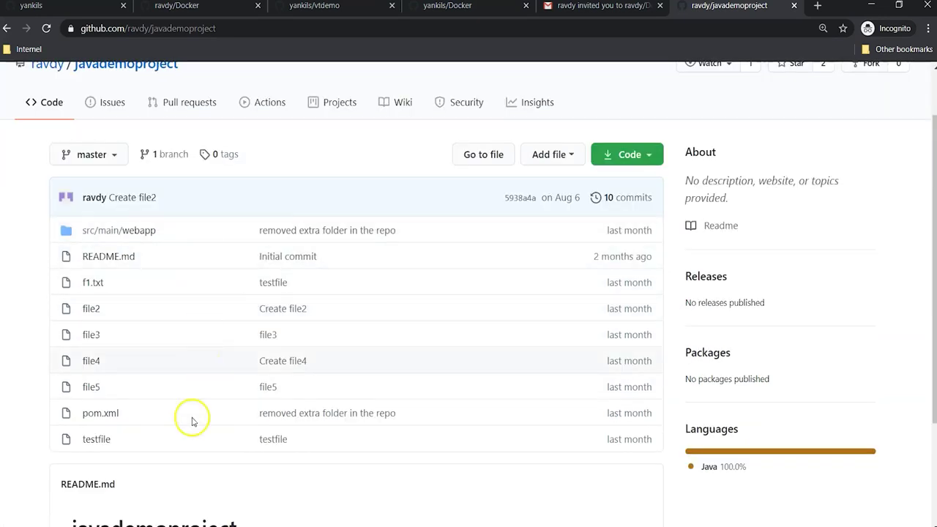
left_click(99, 439)
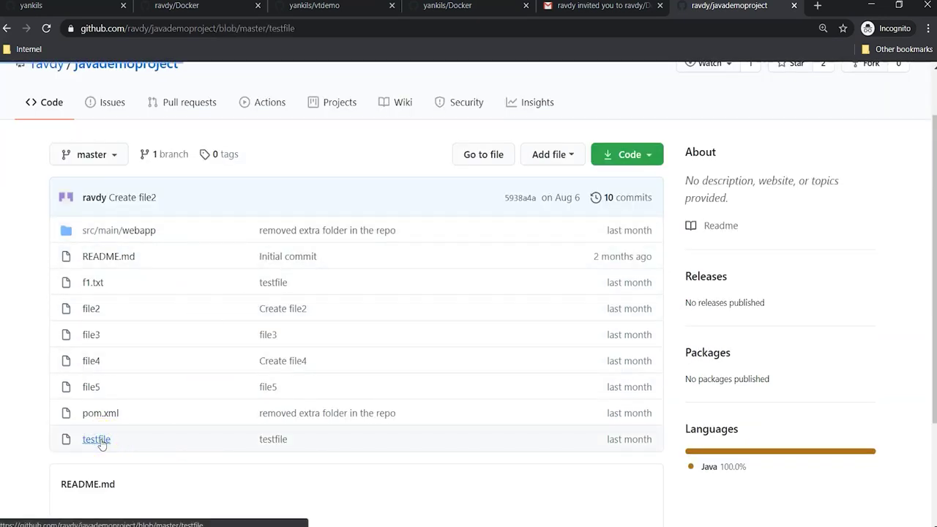
left_click(837, 345)
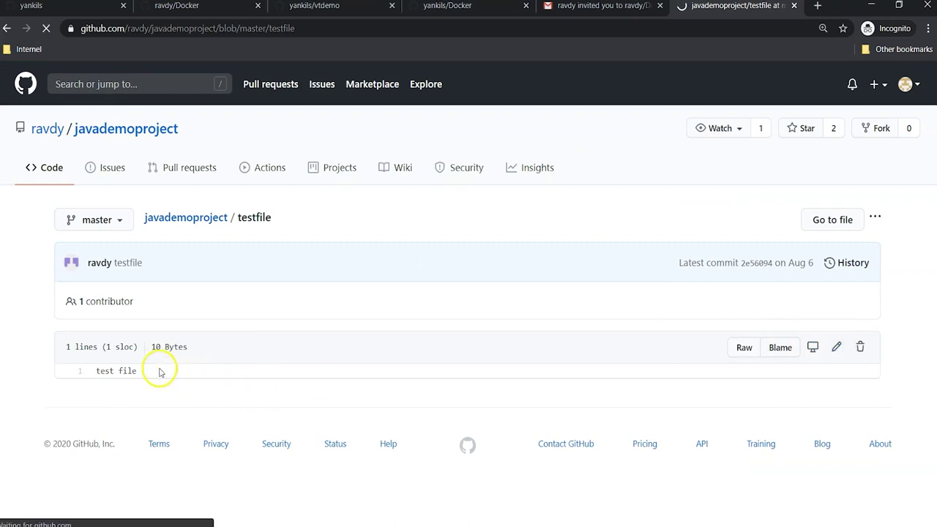
left_click(342, 422)
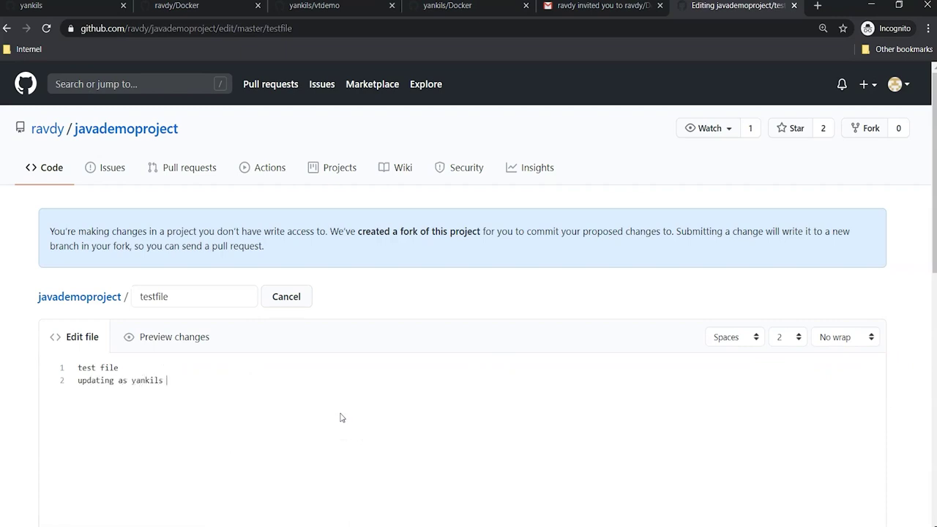
scroll(410, 389, "down", 5)
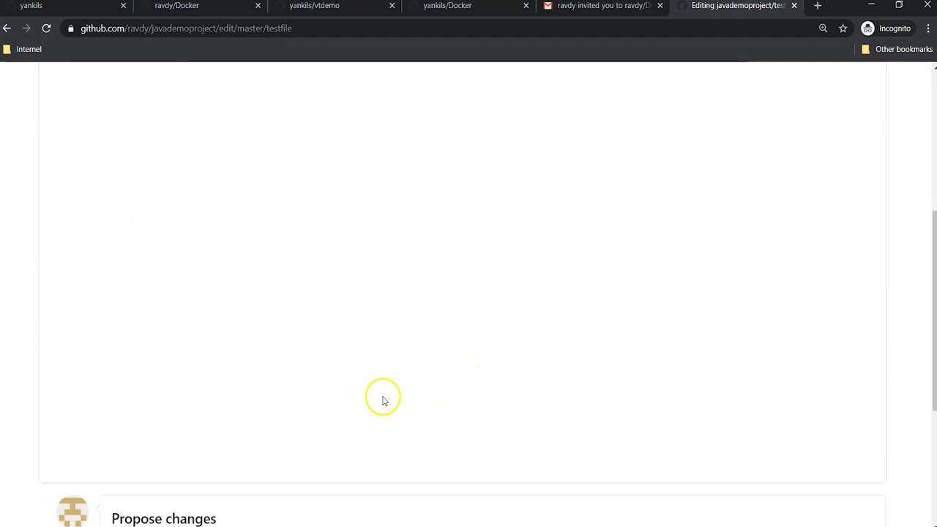
scroll(383, 398, "down", 3)
left_click(178, 413)
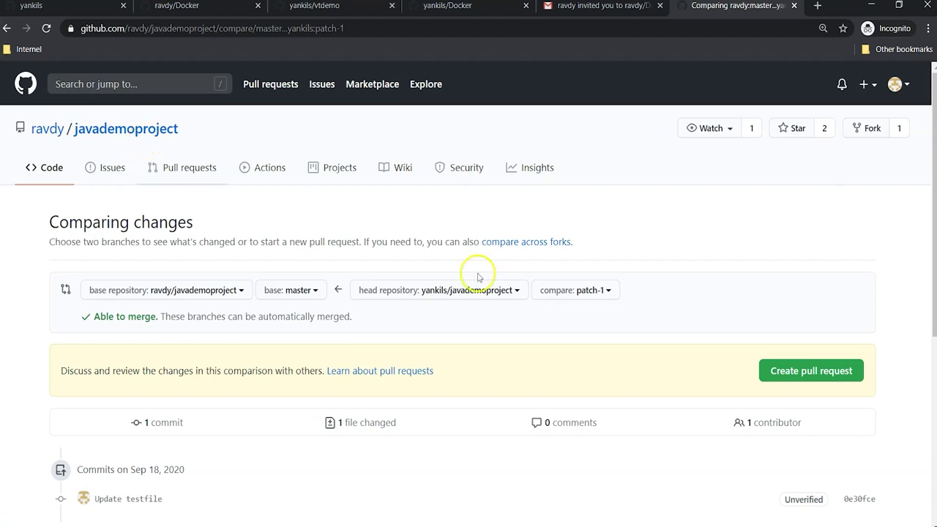
Step: Create the 'Update testfile' pull request from the fork branch
left_click(830, 374)
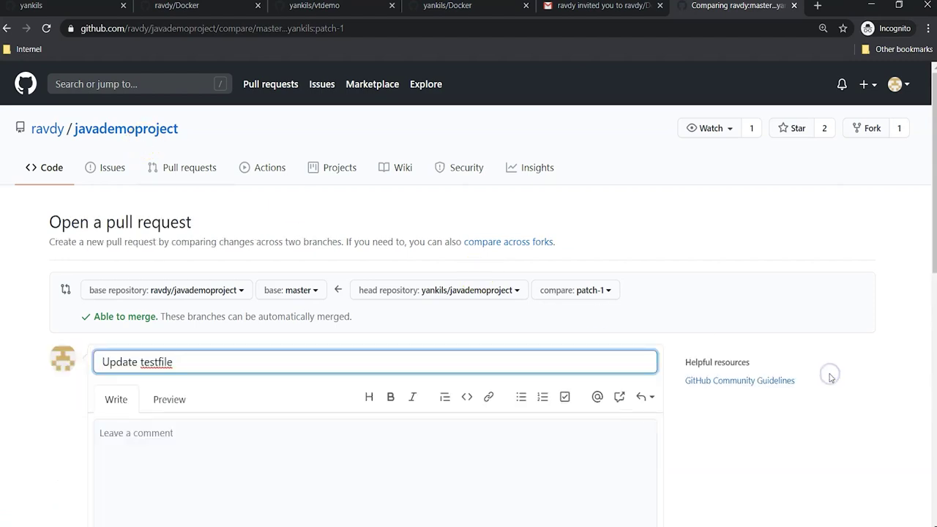
scroll(465, 349, "down", 5)
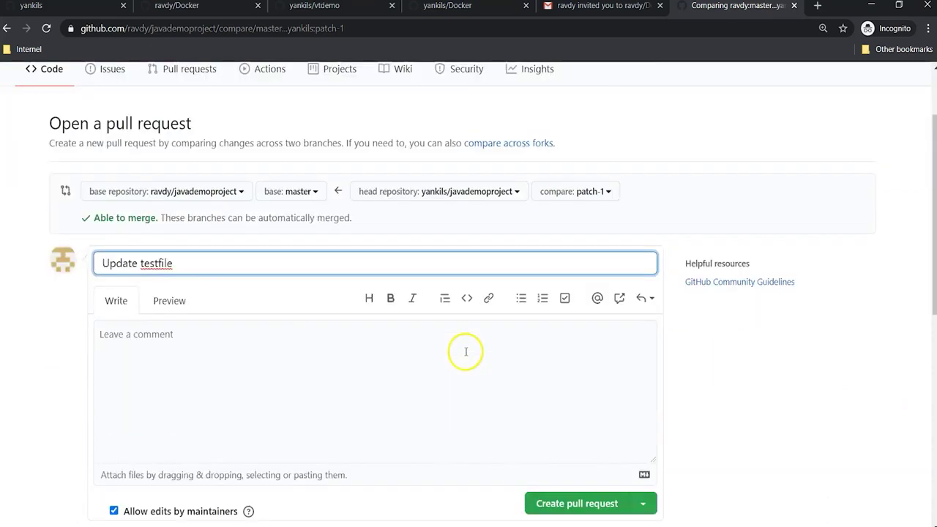
left_click(572, 277)
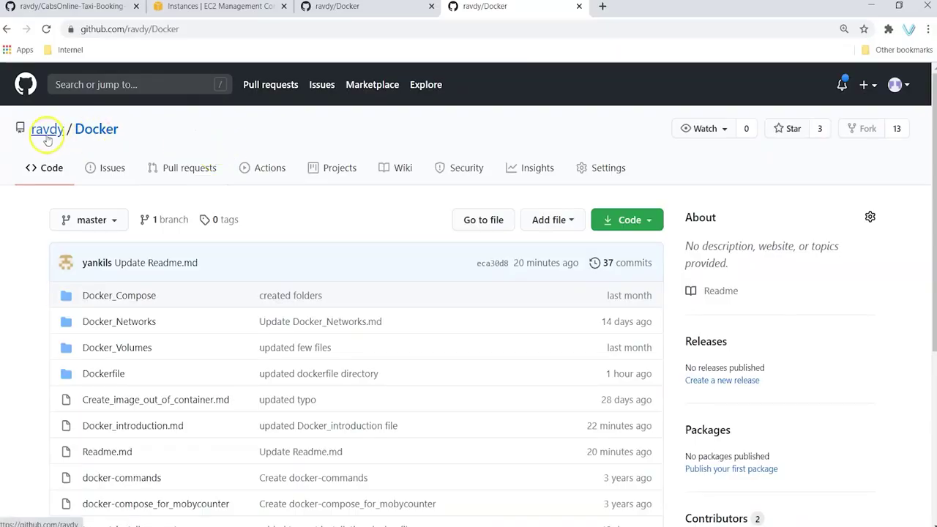
mouse_move(54, 137)
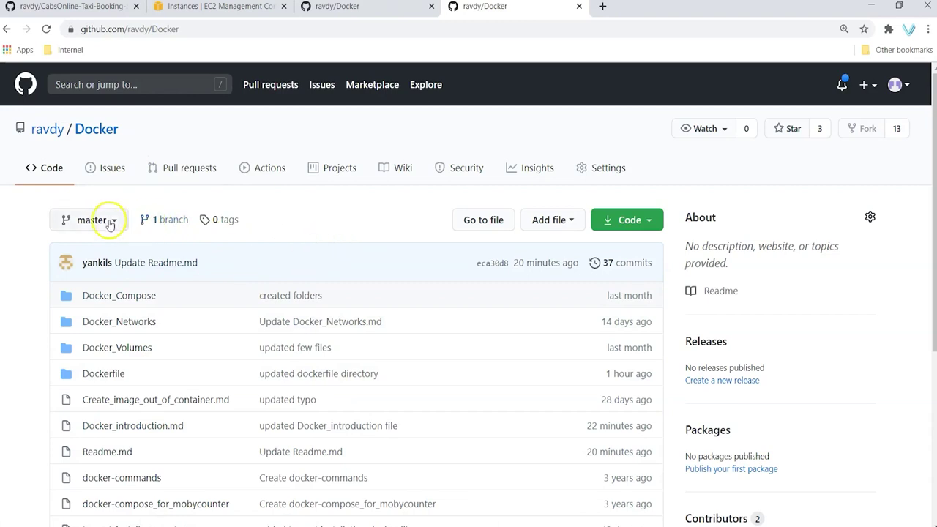
scroll(308, 244, "down", 1)
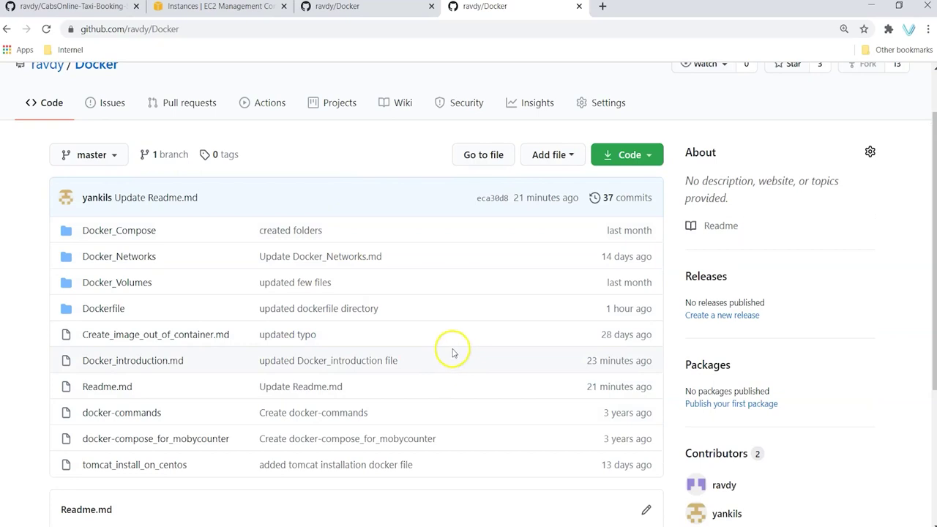
scroll(453, 353, "up", 1)
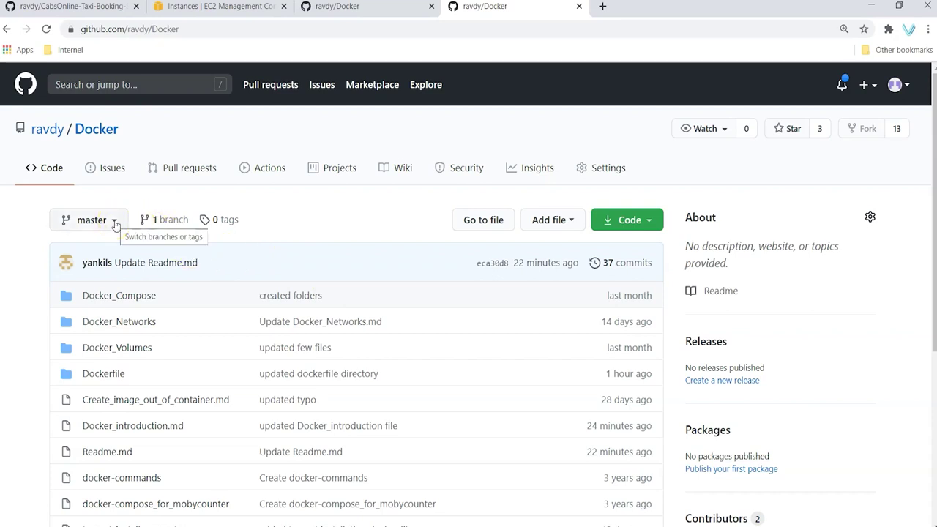
left_click(271, 228)
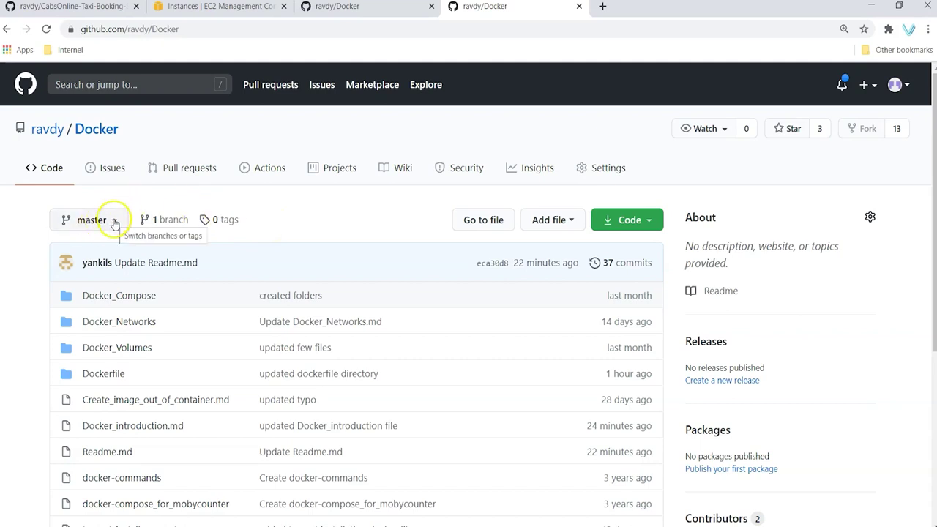
mouse_move(49, 129)
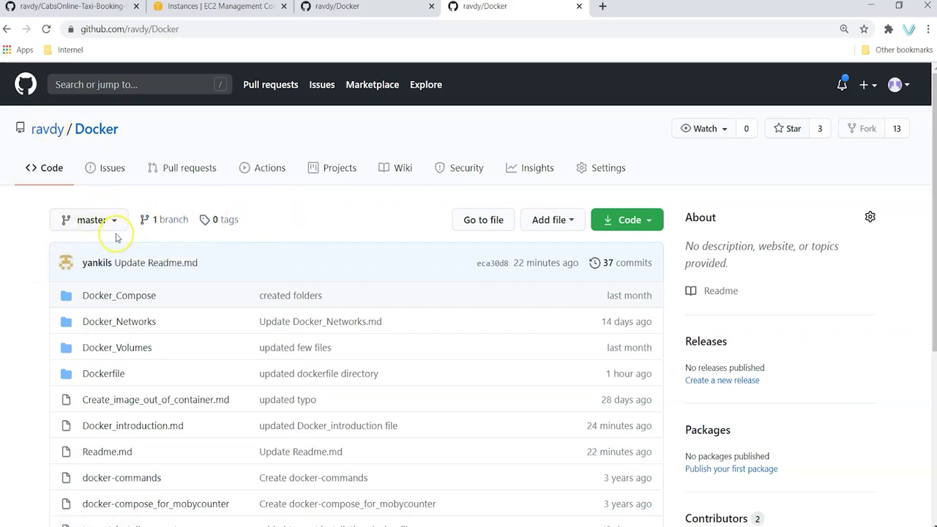
Step: Create a branch named dev from master in the Docker repository
left_click(131, 239)
left_click(100, 218)
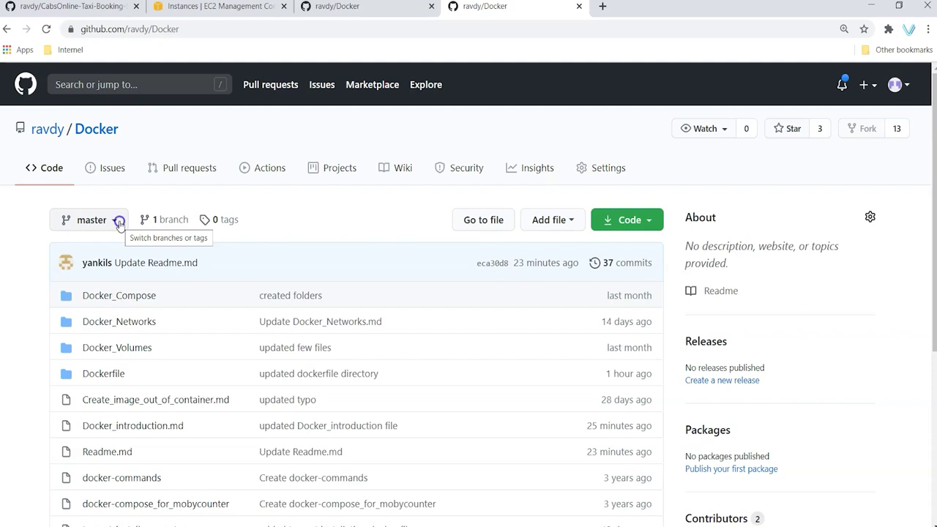
left_click(120, 222)
type("dev")
left_click(180, 336)
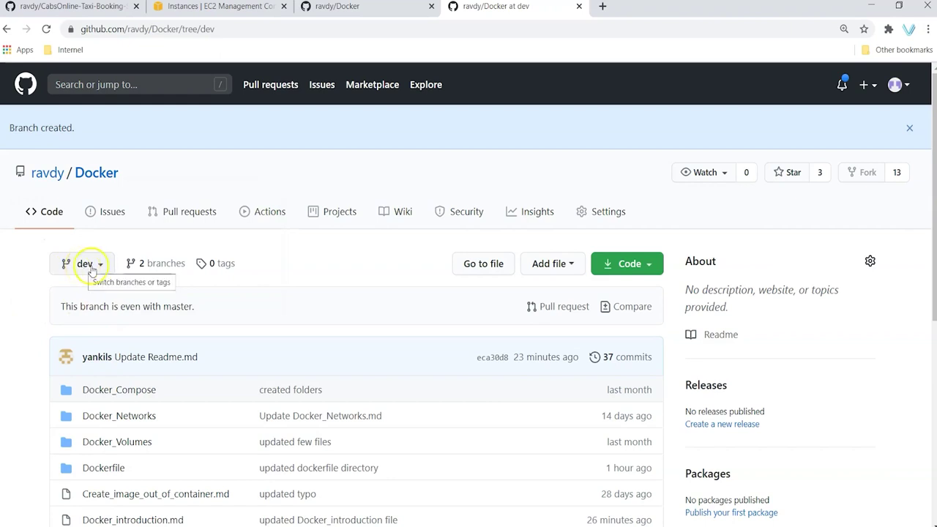
Step: Check the new dev branch in the branch list, then return to master
left_click(91, 265)
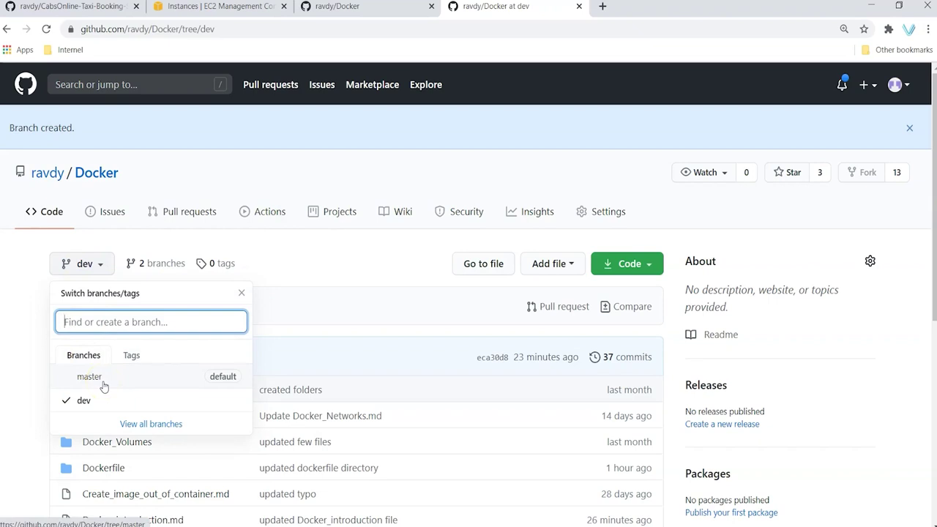
left_click(84, 405)
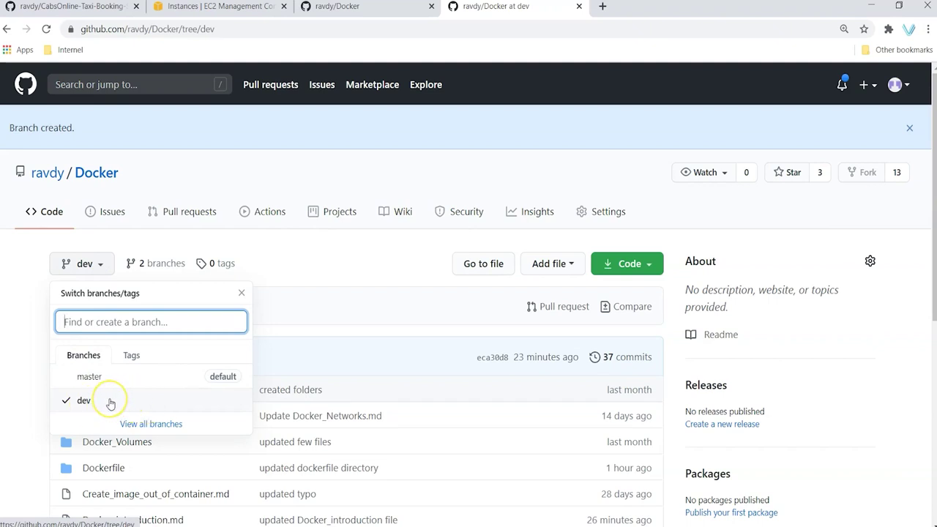
left_click(116, 385)
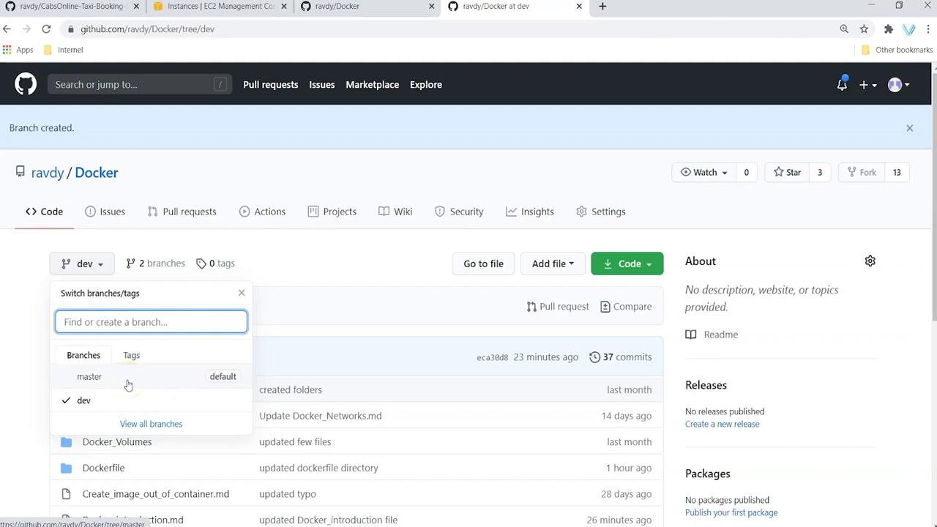
left_click(347, 252)
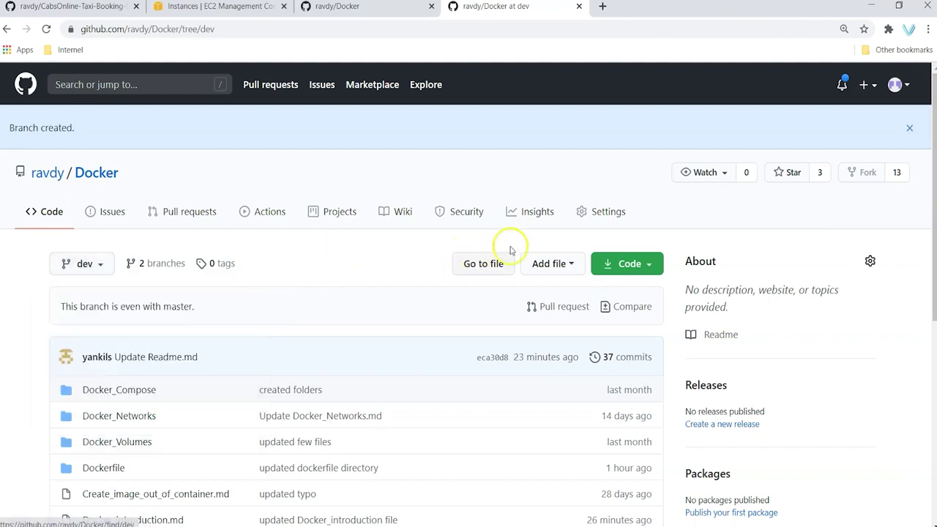
Step: Go to the Docker repository's Branches settings and start adding a protection rule
left_click(602, 213)
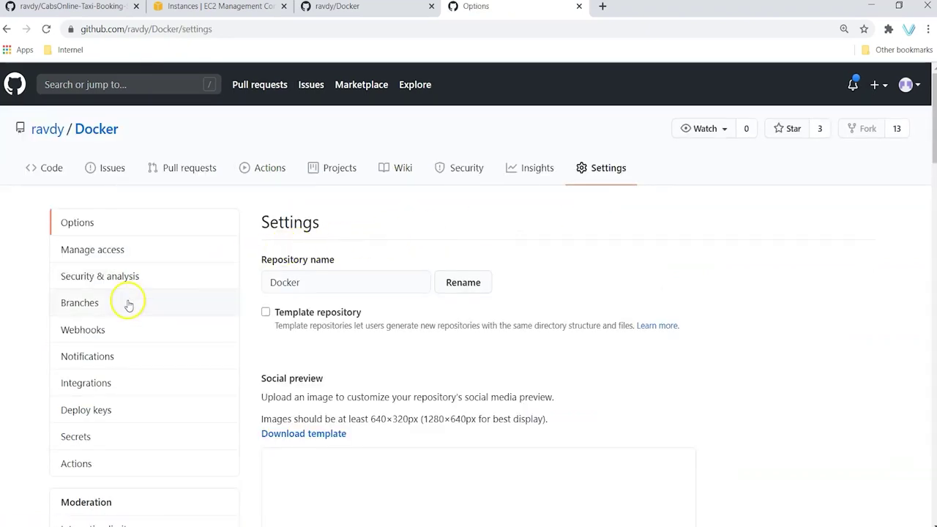
left_click(126, 307)
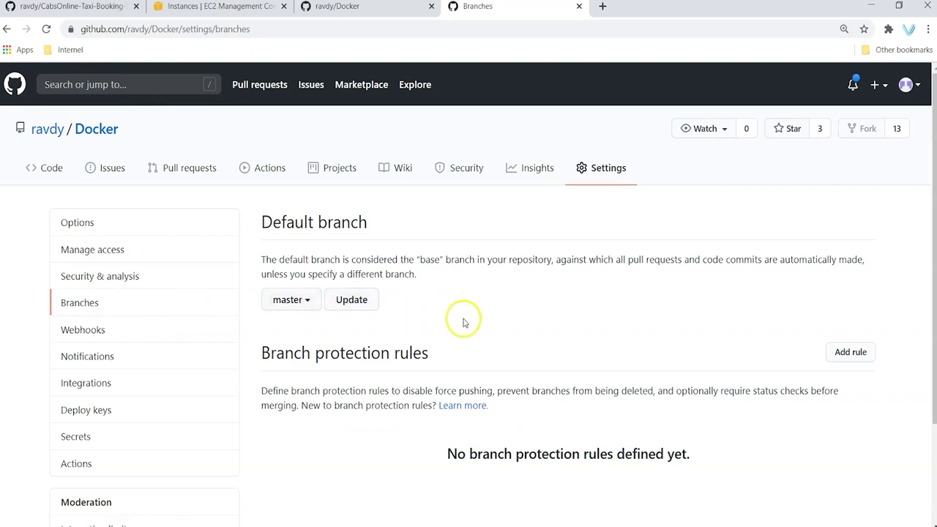
scroll(439, 309, "down", 1)
scroll(438, 309, "down", 1)
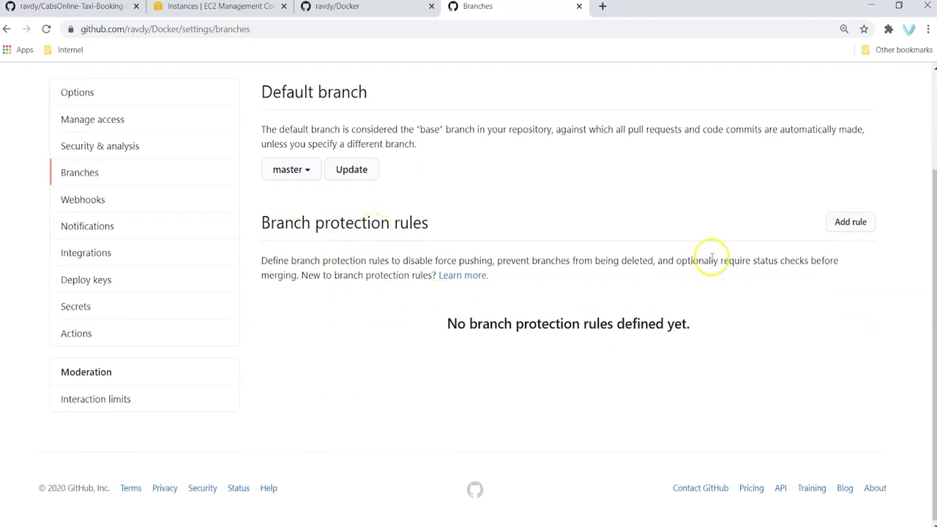
left_click(851, 222)
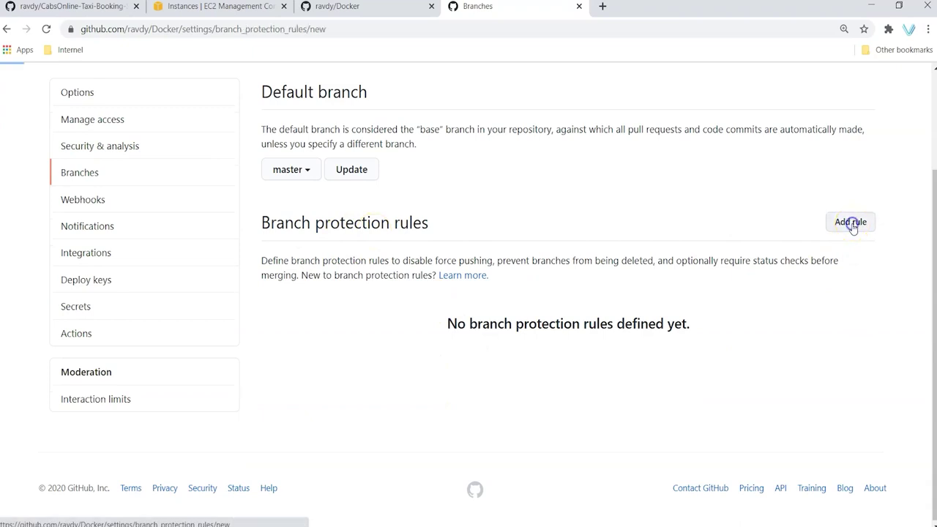
Step: Set the rule's branch name pattern to master and tick Include administrators
left_click(283, 294)
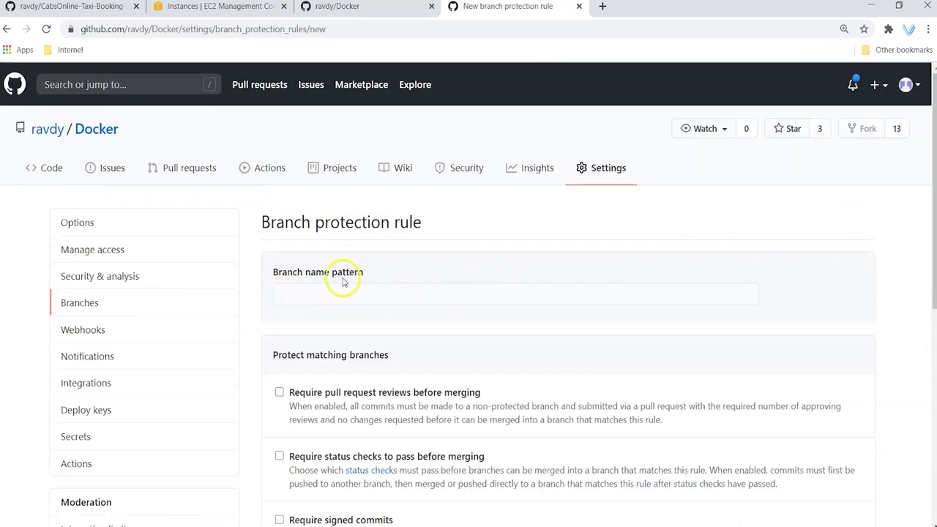
left_click(339, 296)
type("master")
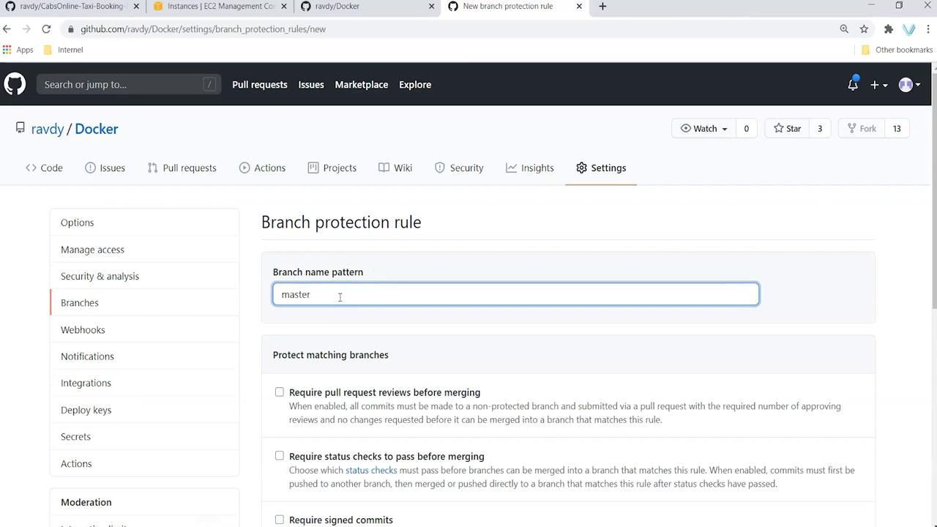
scroll(359, 304, "down", 2)
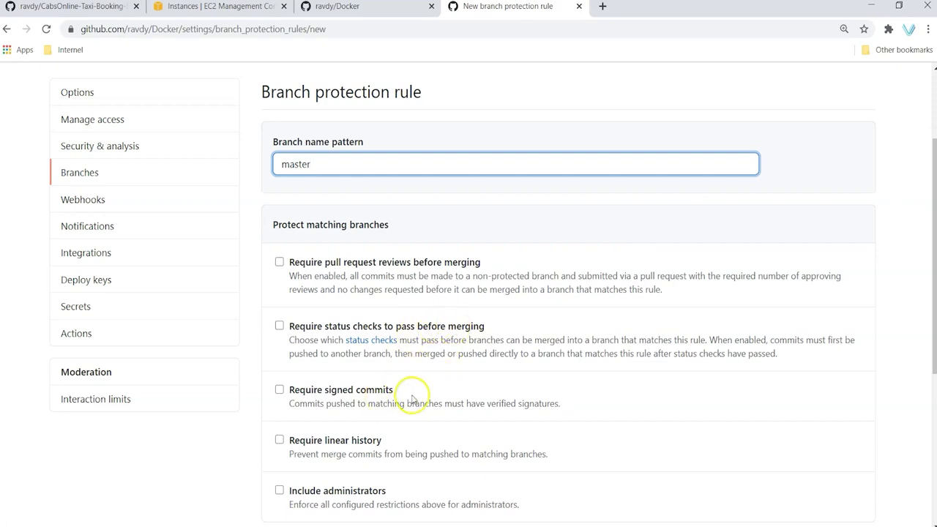
scroll(388, 443, "down", 1)
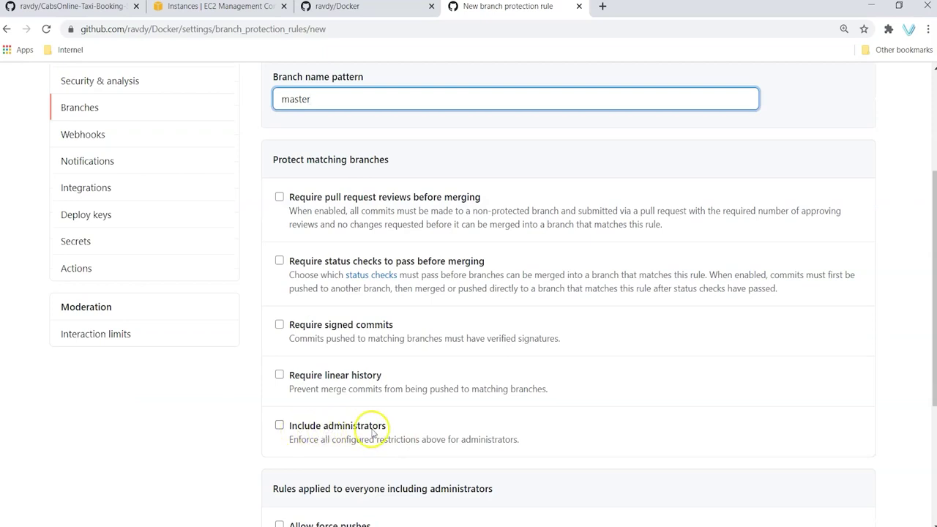
scroll(351, 290, "down", 2)
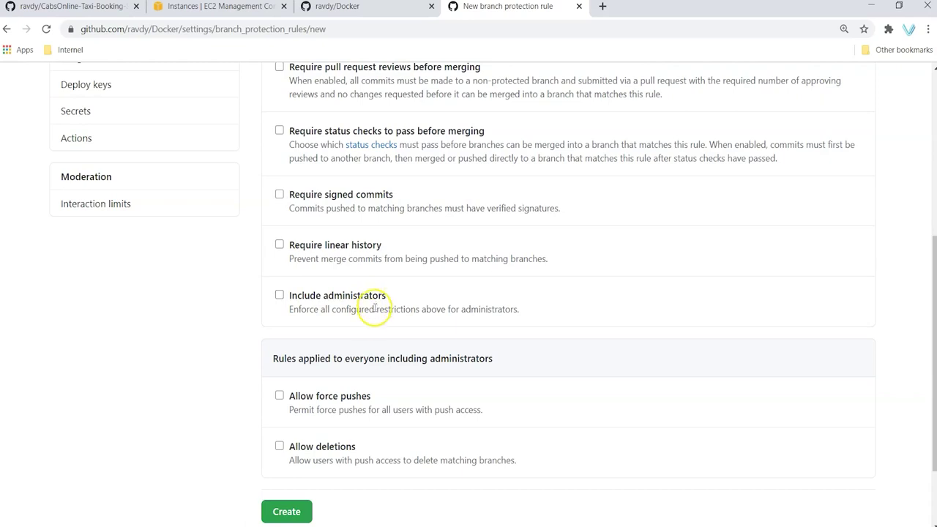
scroll(257, 253, "up", 1)
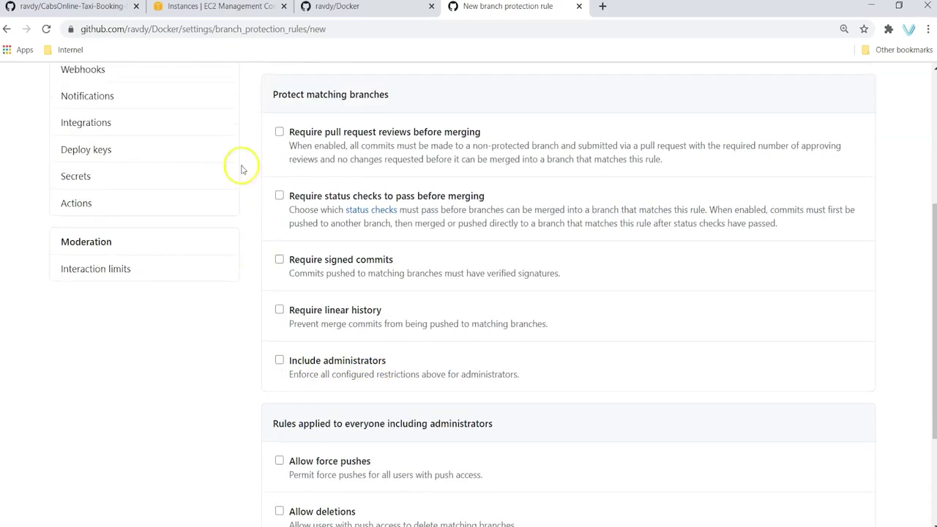
scroll(147, 132, "up", 2)
scroll(315, 263, "down", 1)
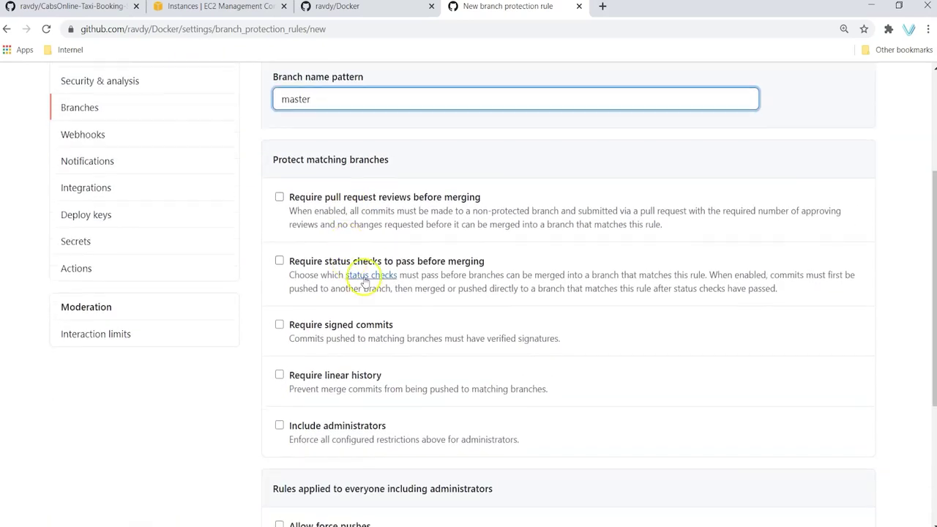
left_click(279, 427)
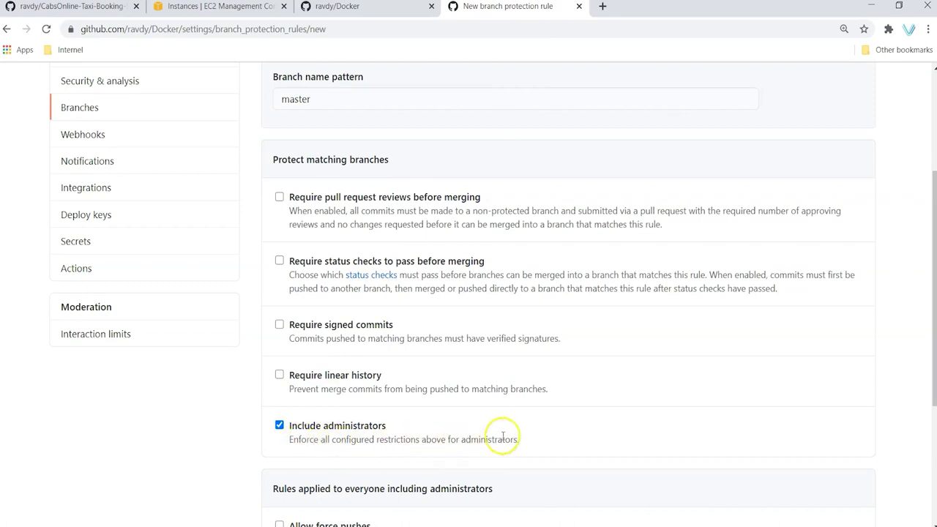
scroll(469, 428, "down", 3)
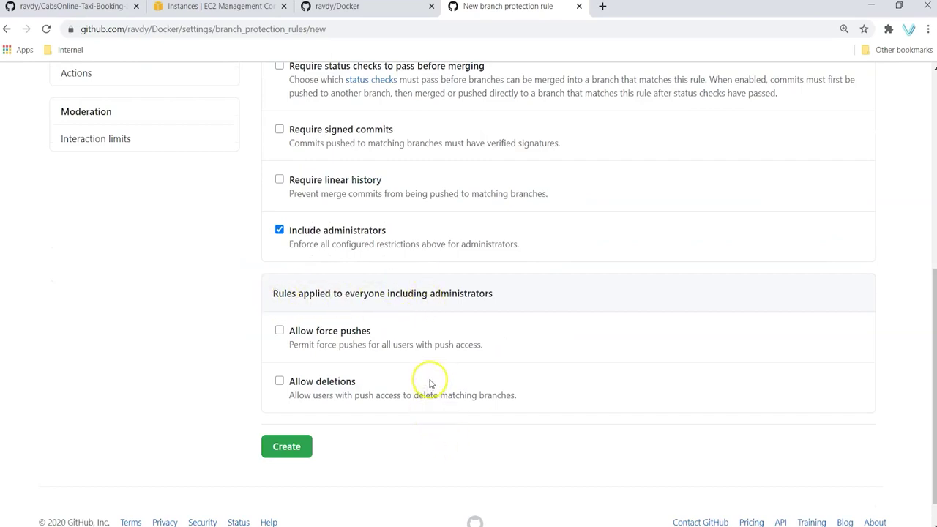
scroll(431, 384, "up", 5)
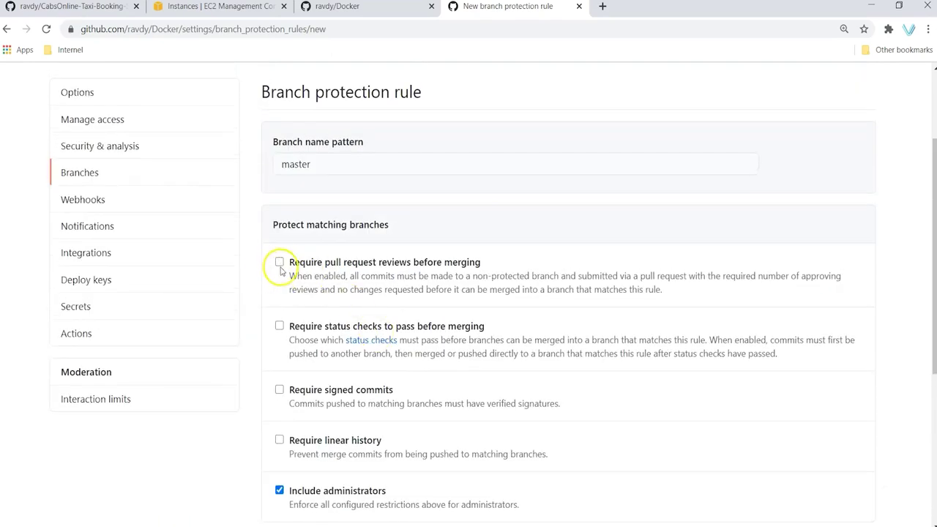
Step: Require pull request reviews with 1 approving review and create the master protection rule
left_click(279, 262)
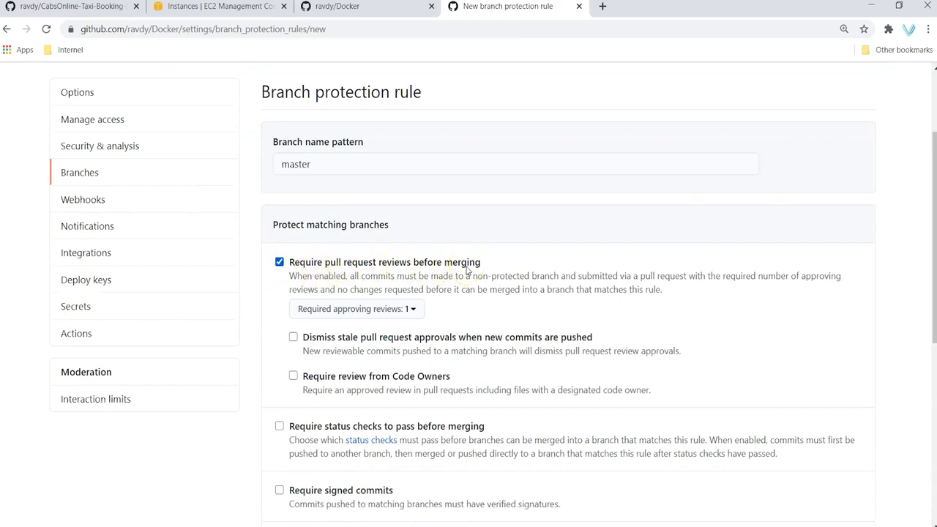
left_click(314, 165)
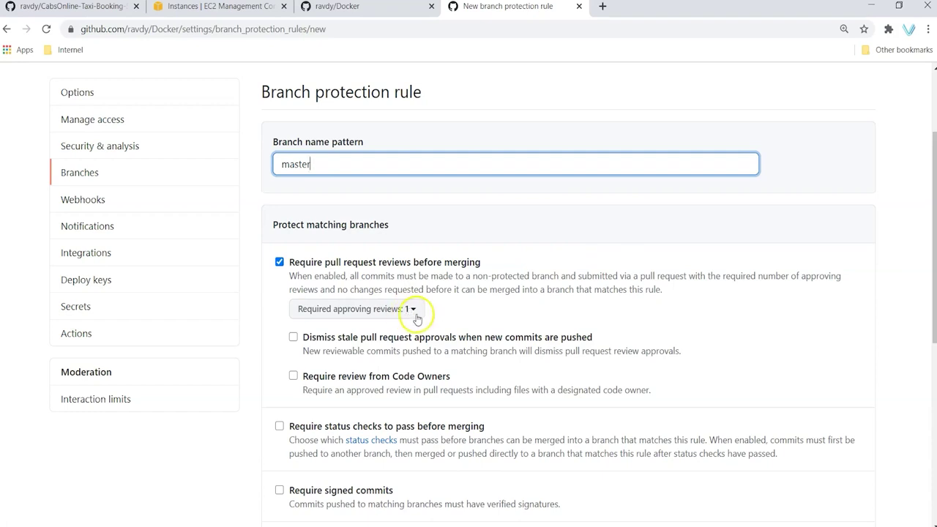
left_click(412, 309)
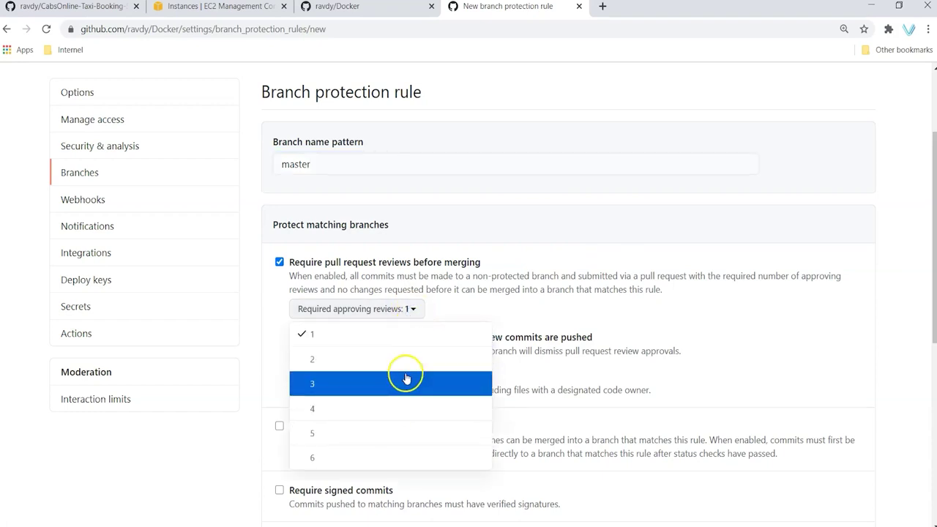
left_click(407, 385)
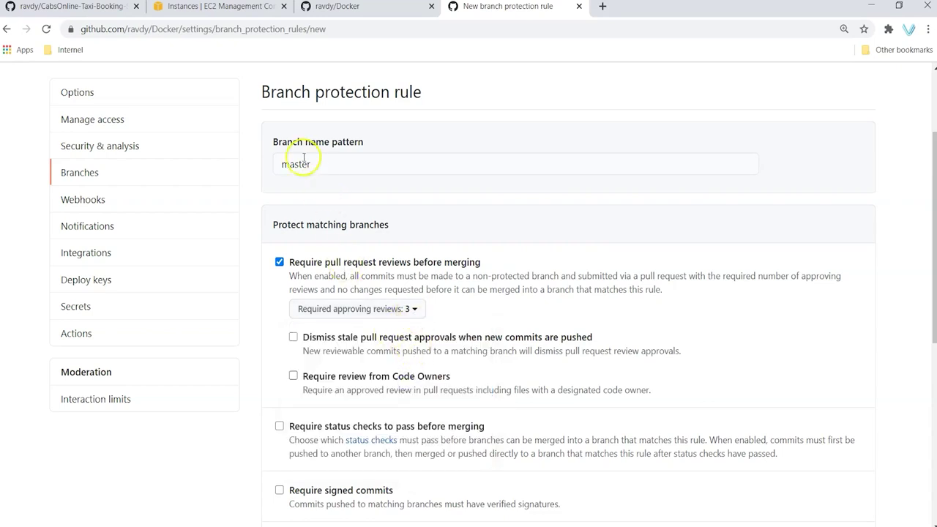
left_click(420, 310)
left_click(380, 337)
scroll(363, 281, "down", 5)
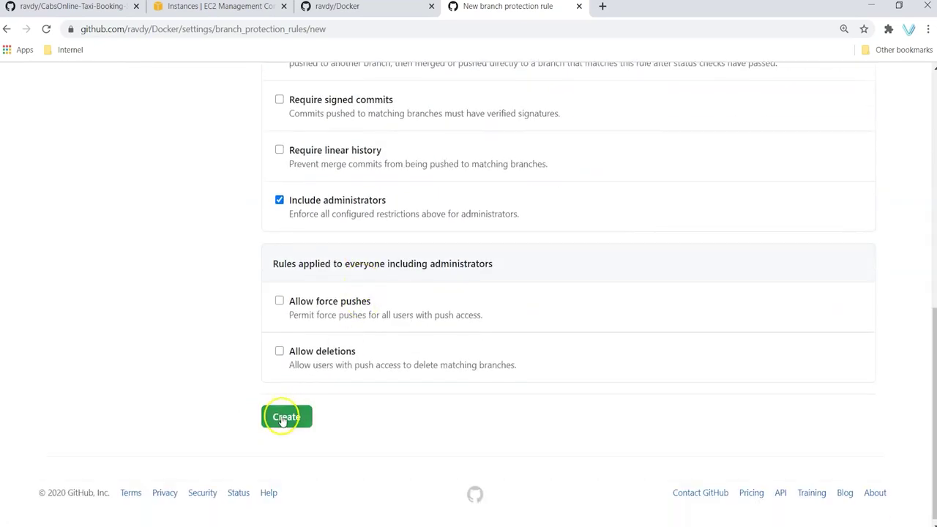
left_click(284, 422)
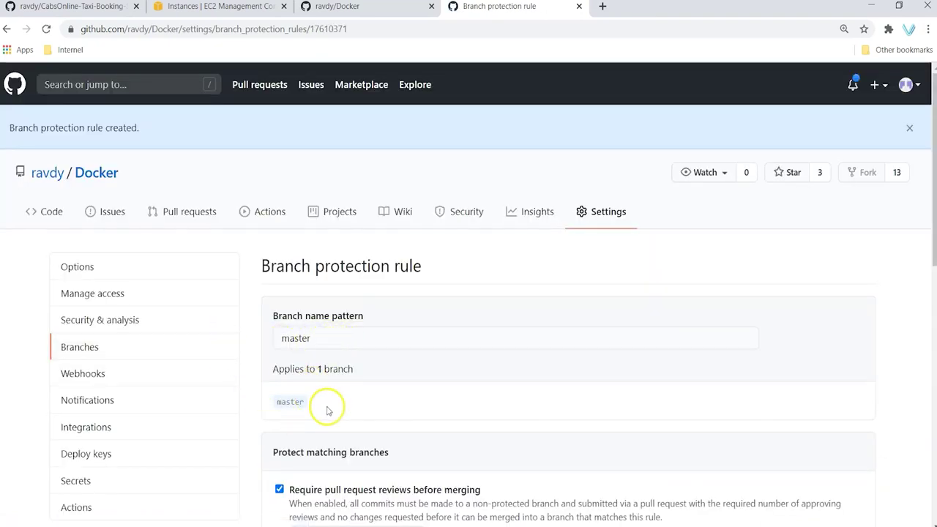
Step: Return to the Docker repository's home on master and review its branch list
left_click(100, 175)
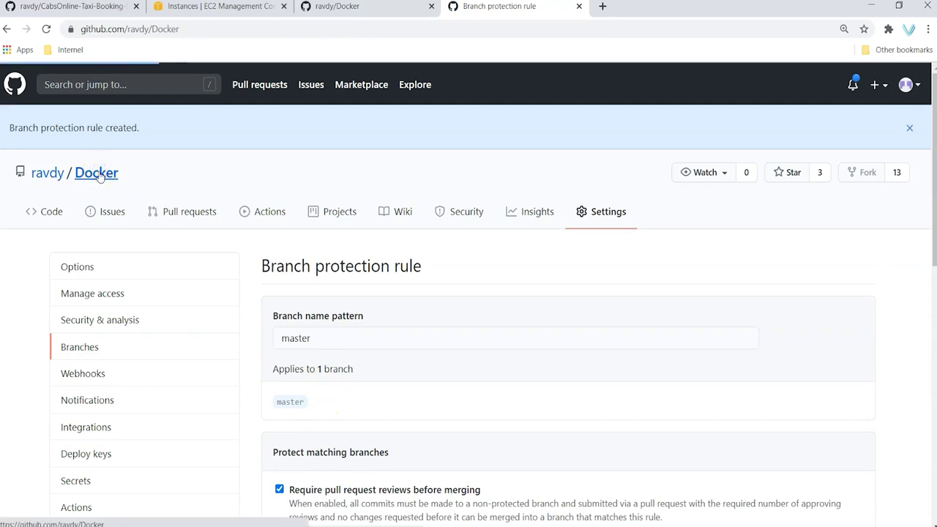
left_click(92, 220)
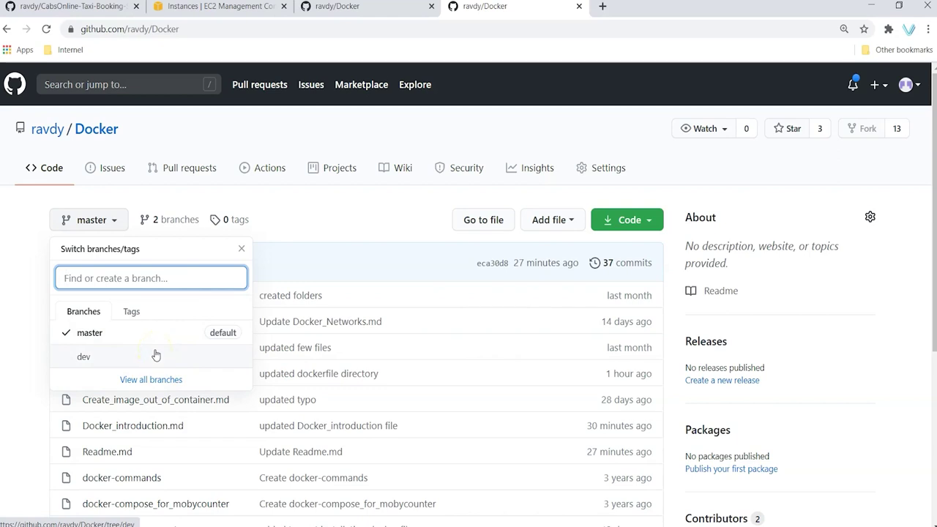
left_click(19, 265)
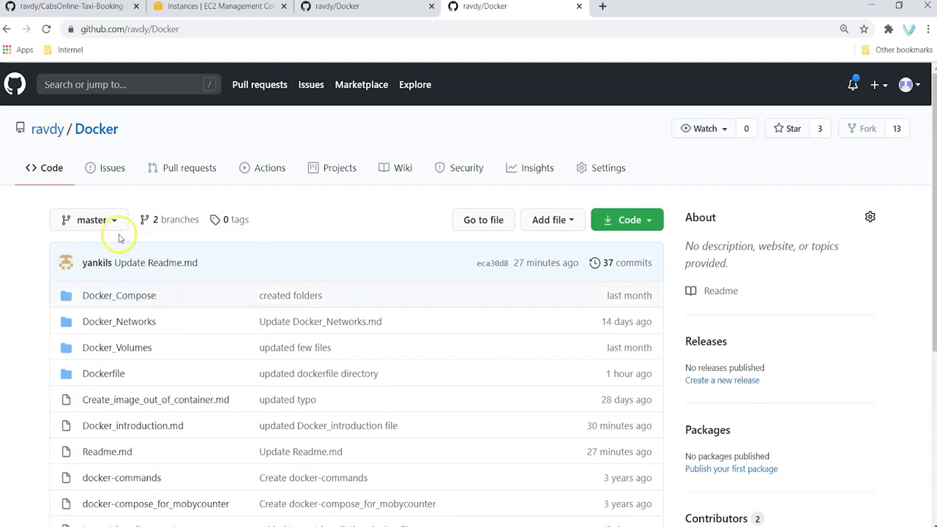
left_click(286, 525)
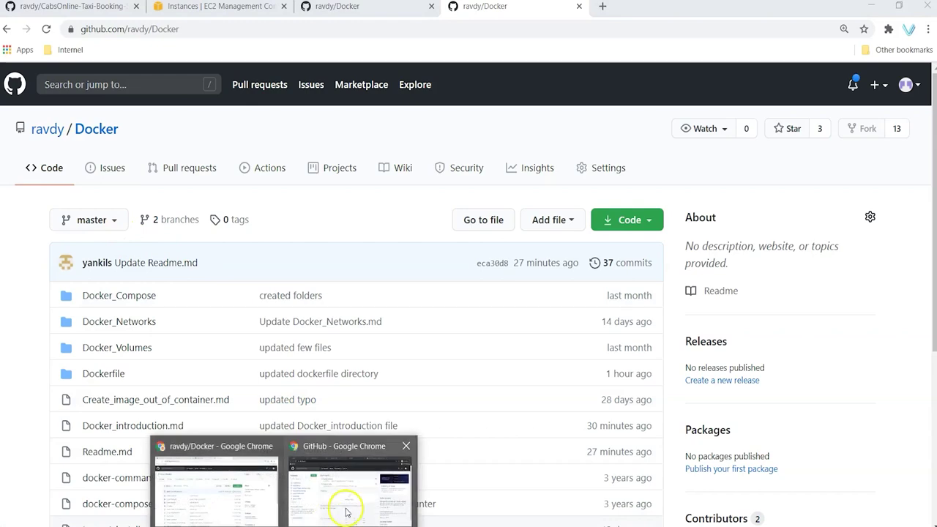
Step: In the incognito window, open ravdy/Docker on master and view the docker-commands file
left_click(347, 512)
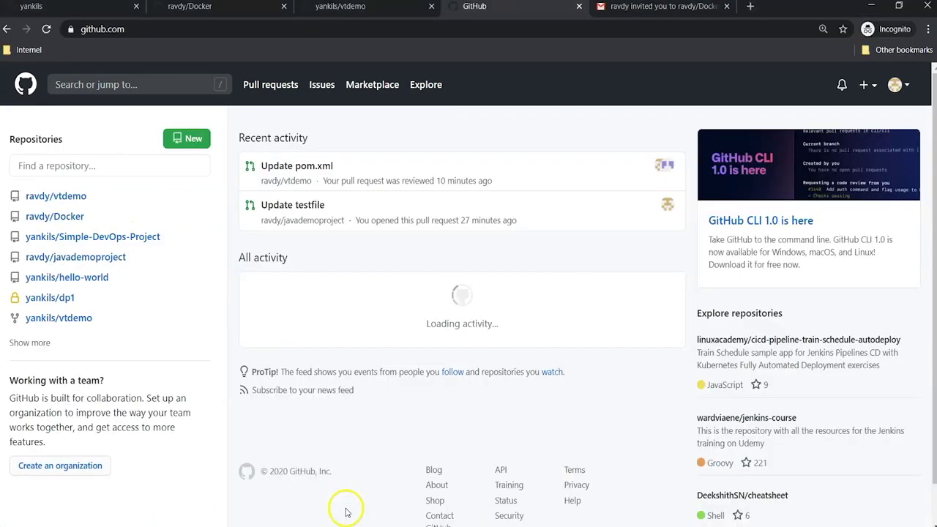
left_click(44, 218)
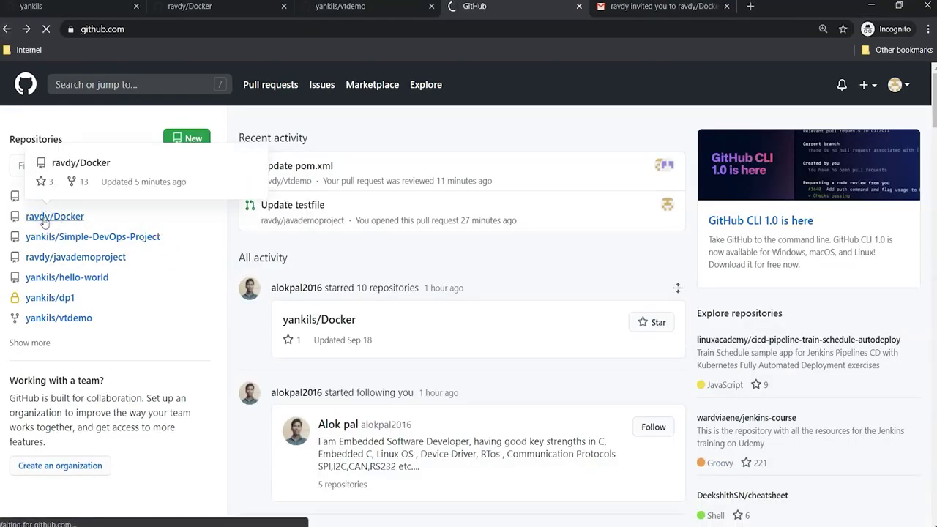
mouse_move(61, 137)
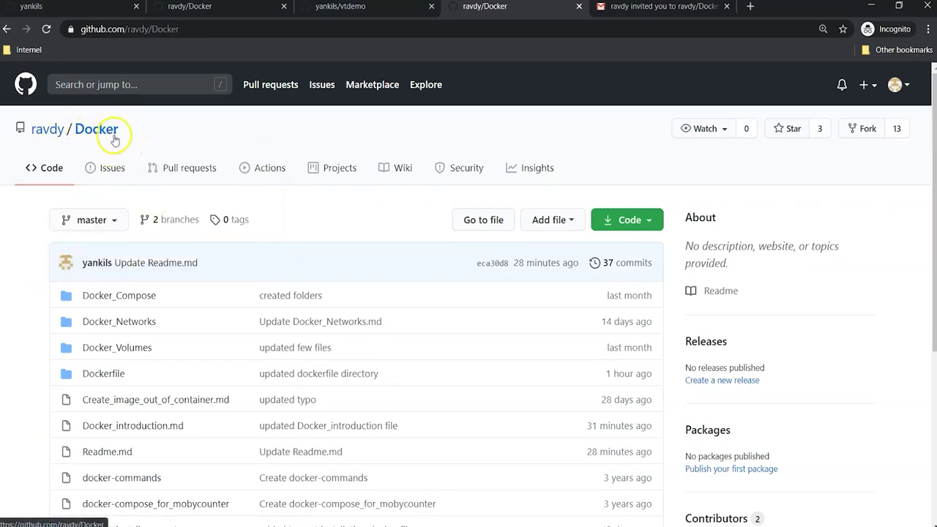
scroll(400, 255, "down", 2)
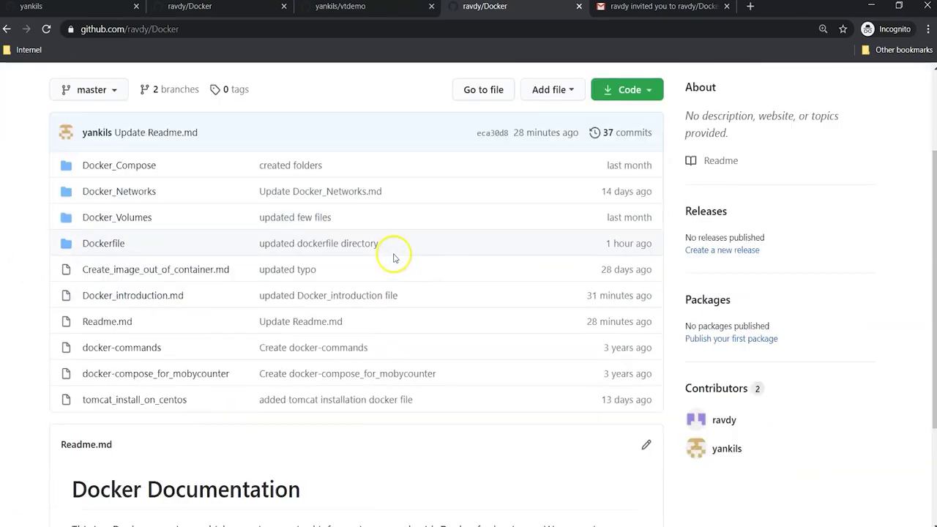
left_click(115, 91)
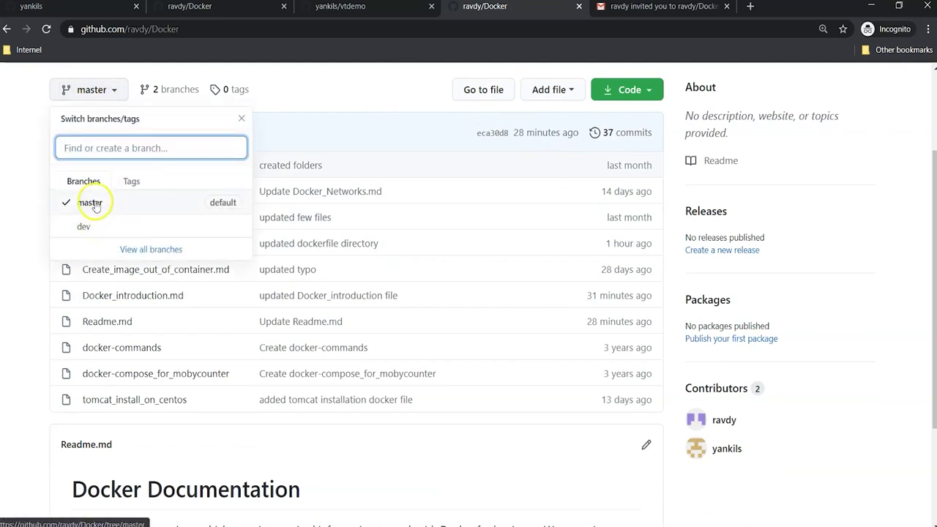
left_click(89, 203)
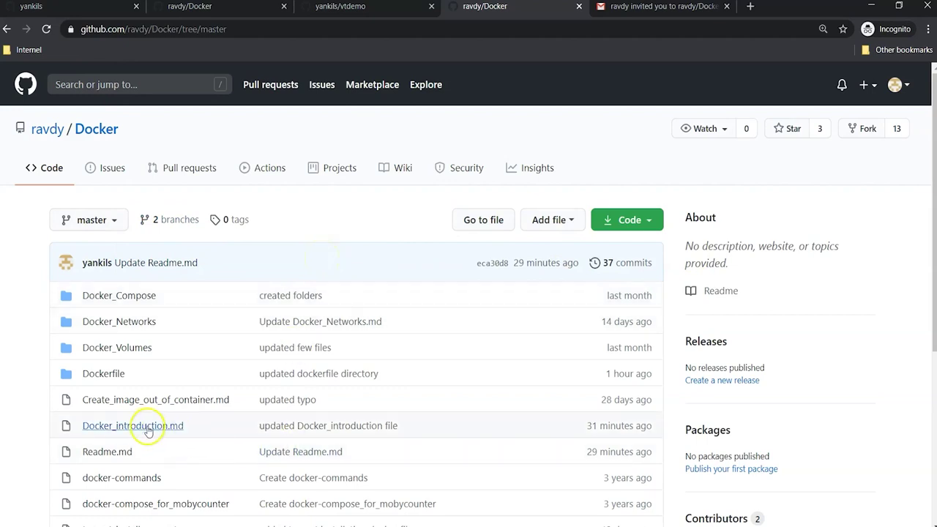
left_click(134, 479)
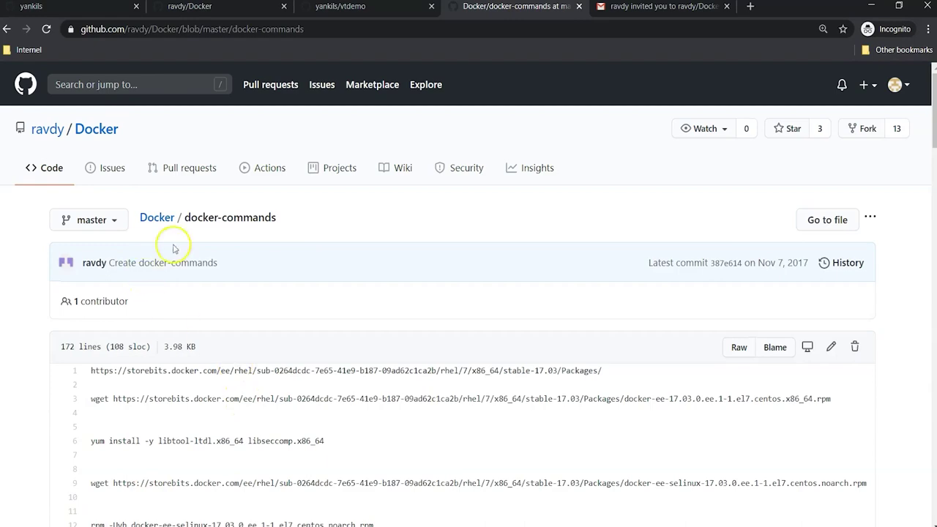
scroll(435, 278, "down", 3)
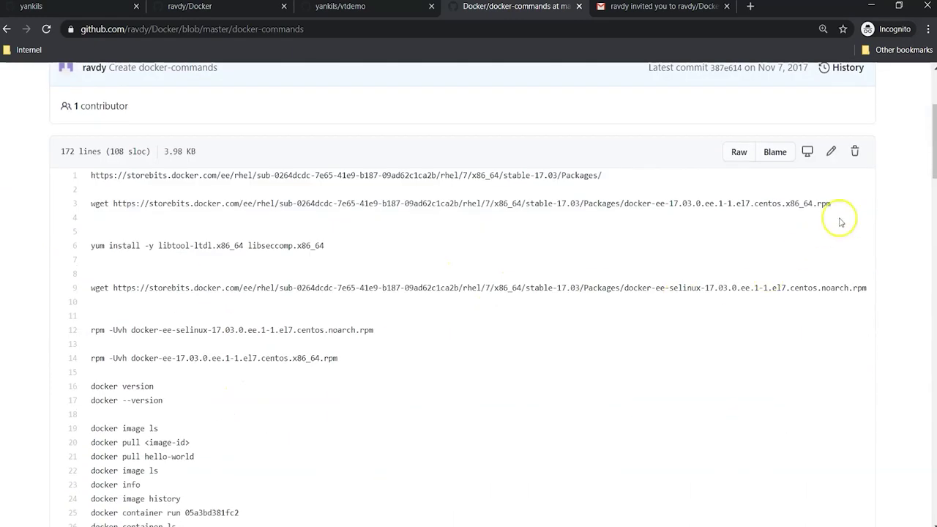
Step: Commit an edit to docker-commands onto a new yankils-patch-1 branch, skipping the pull request
left_click(831, 152)
scroll(439, 361, "down", 9)
scroll(439, 362, "down", 15)
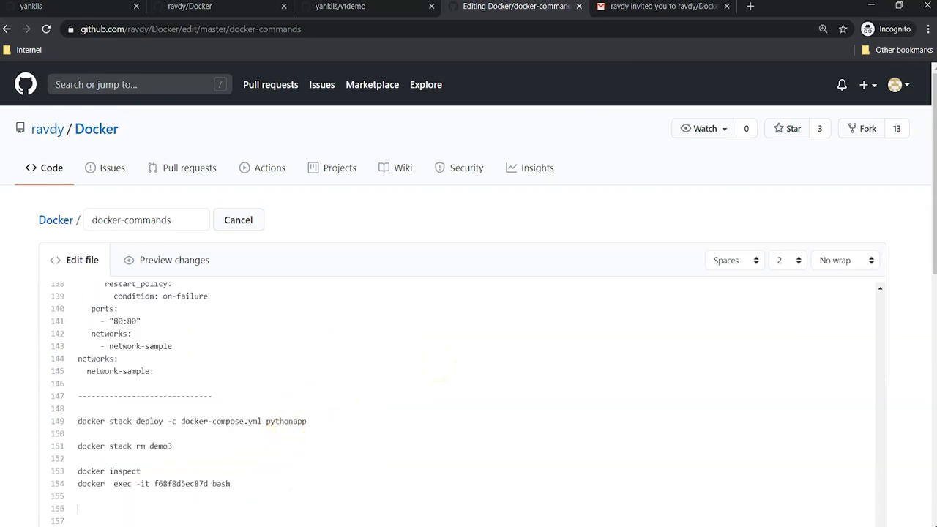
scroll(402, 289, "down", 5)
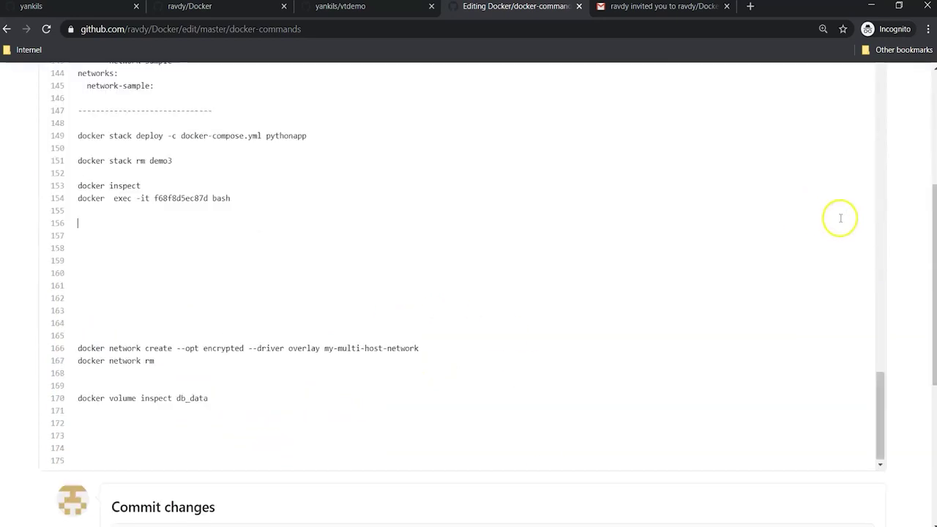
scroll(841, 219, "down", 4)
left_click(146, 416)
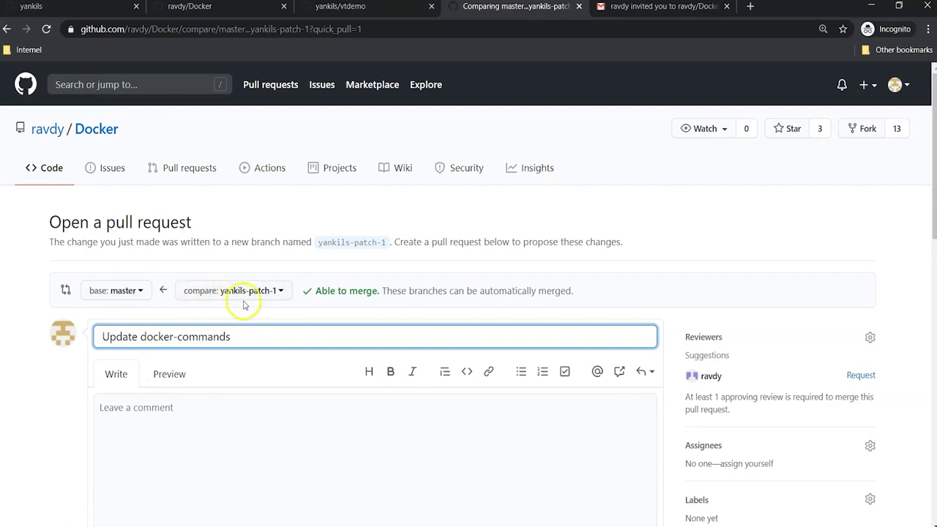
scroll(246, 305, "down", 6)
scroll(508, 310, "up", 3)
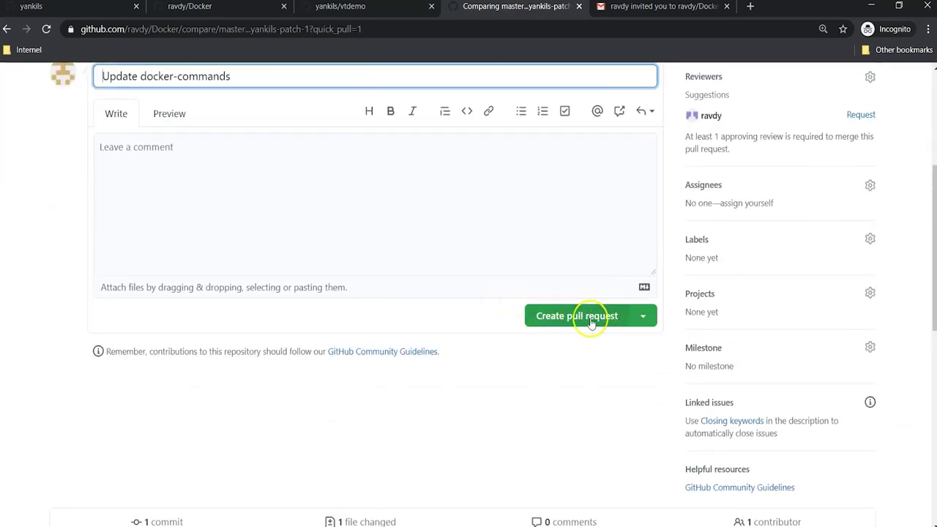
scroll(467, 341, "up", 4)
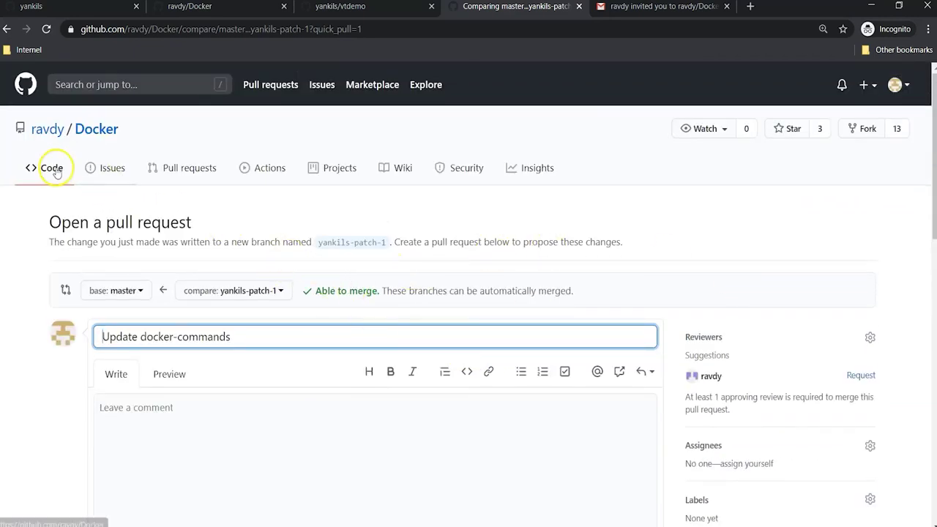
left_click(95, 132)
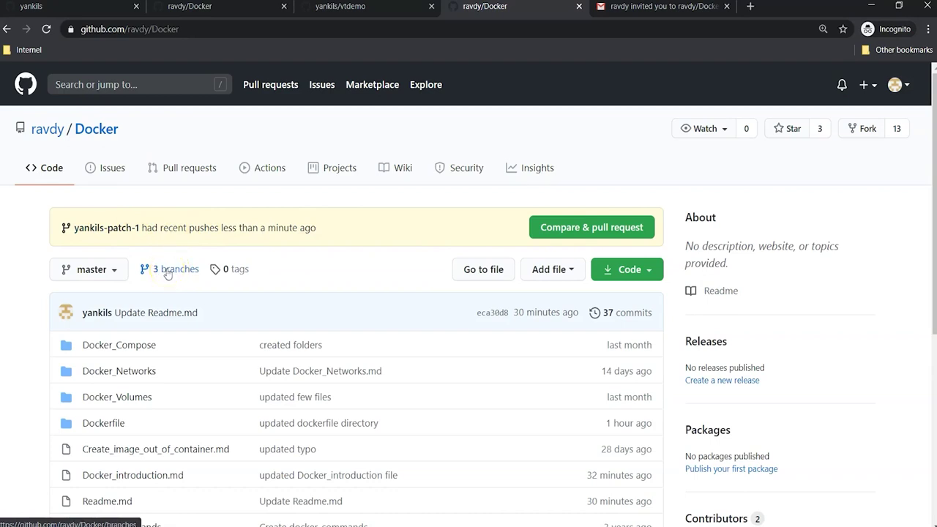
Step: On dev, add a blank line after 'restart: always' in docker-compose_for_mobycounter and commit to dev
left_click(114, 269)
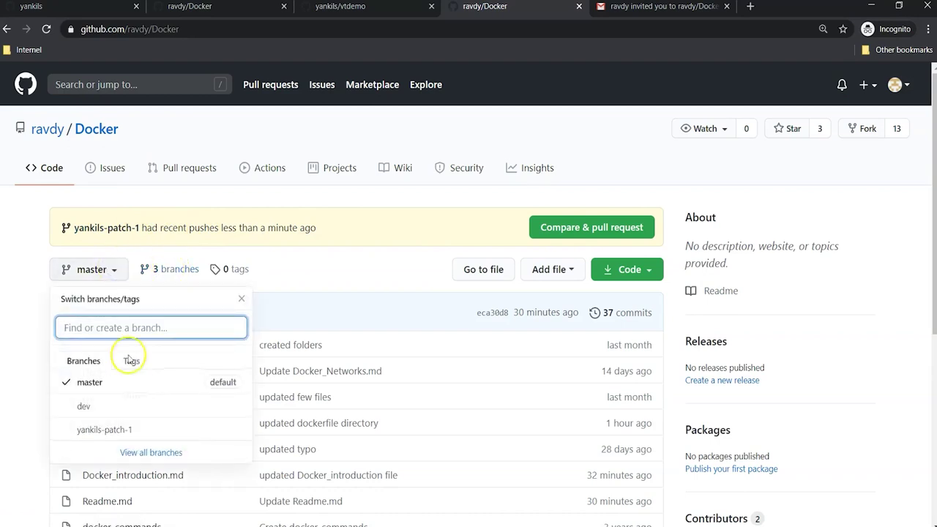
left_click(121, 404)
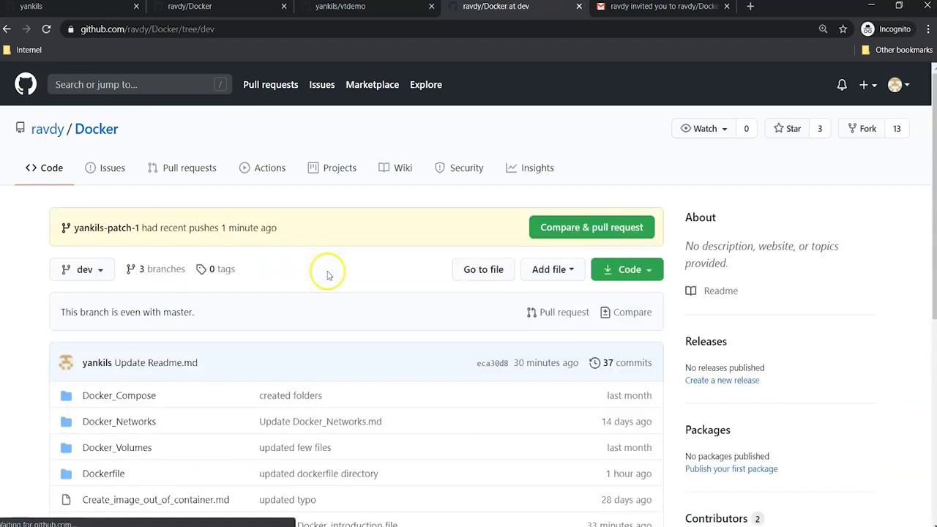
scroll(366, 260, "down", 4)
left_click(166, 344)
scroll(632, 318, "down", 3)
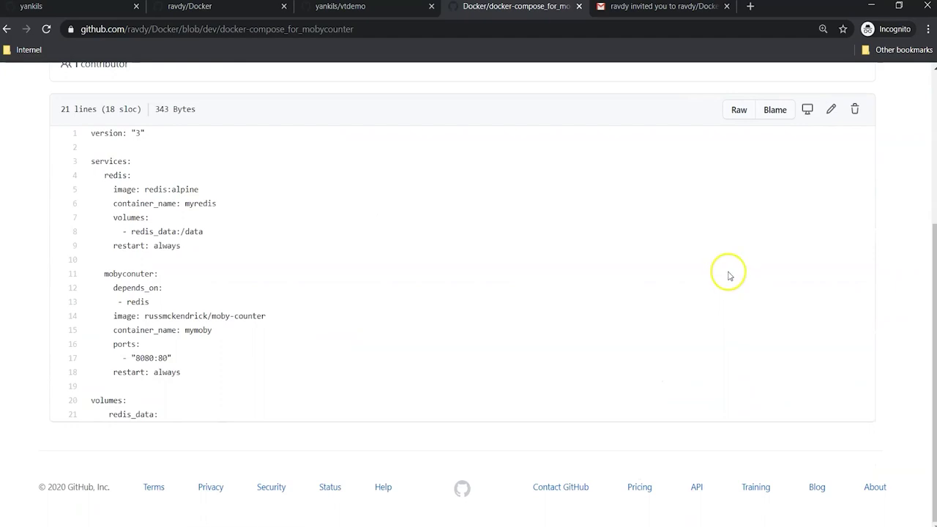
scroll(728, 276, "up", 3)
left_click(829, 347)
scroll(402, 347, "down", 3)
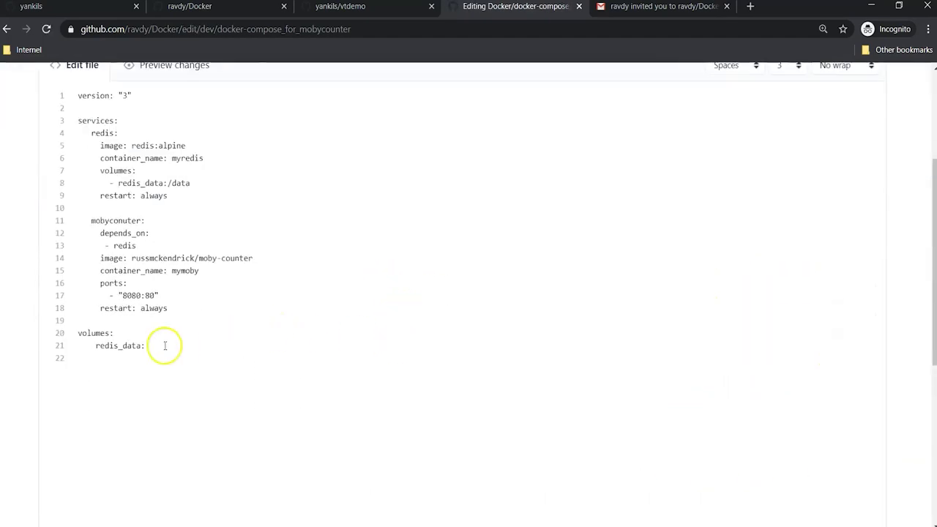
key("Return")
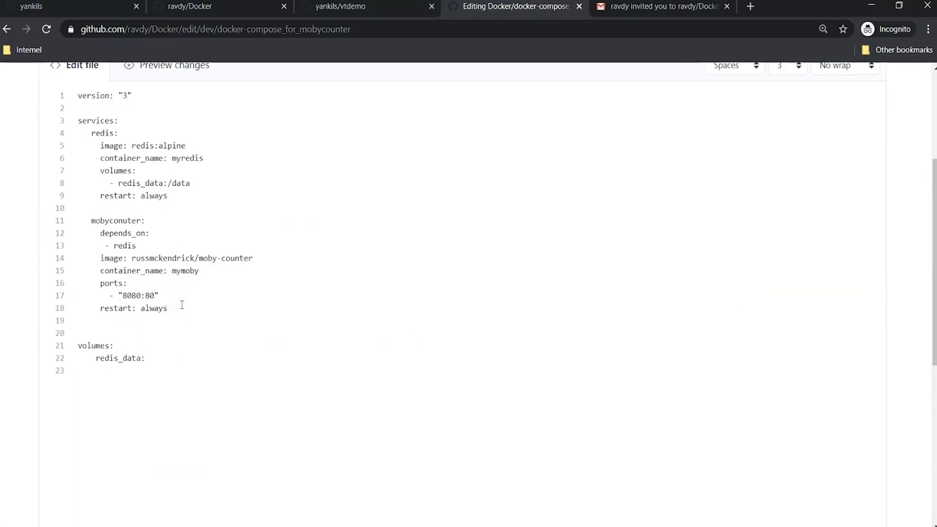
scroll(293, 359, "down", 5)
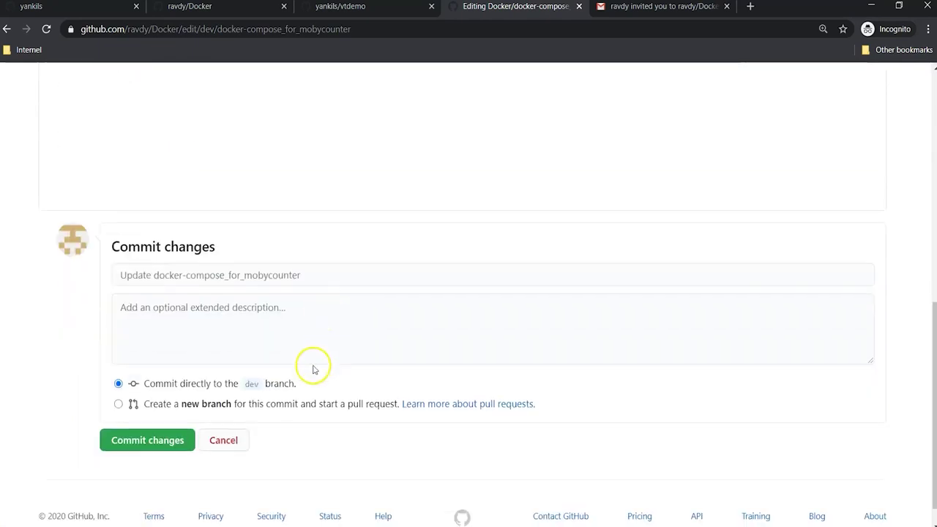
left_click(132, 447)
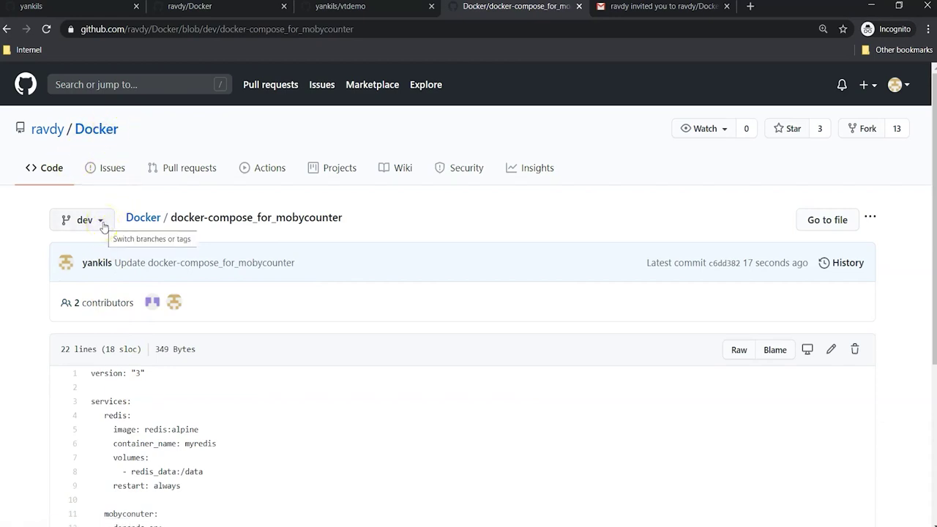
Step: Create pull request #2 from dev into master and note its Review required block
left_click(104, 228)
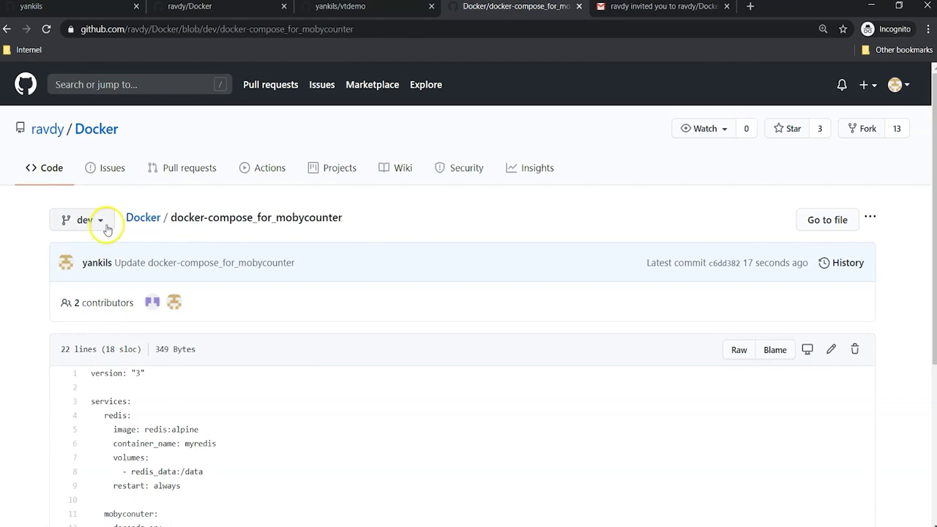
left_click(140, 218)
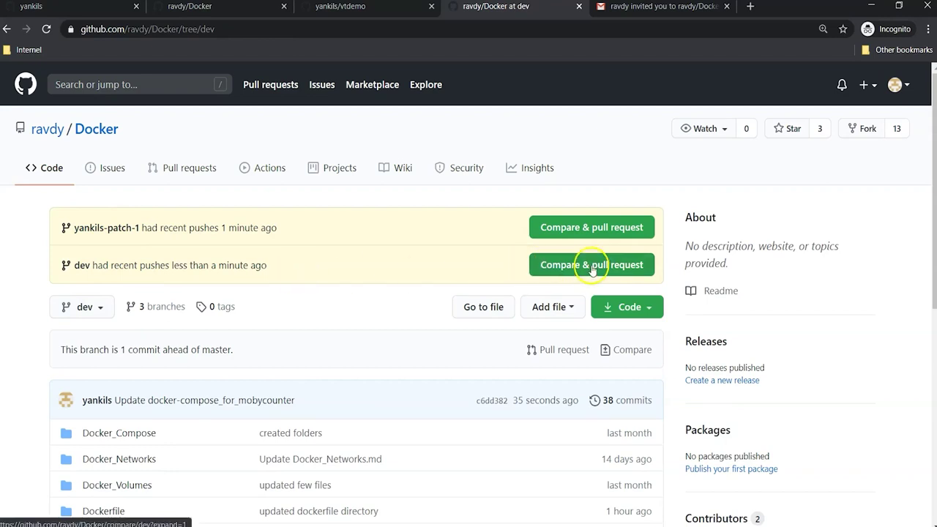
left_click(590, 269)
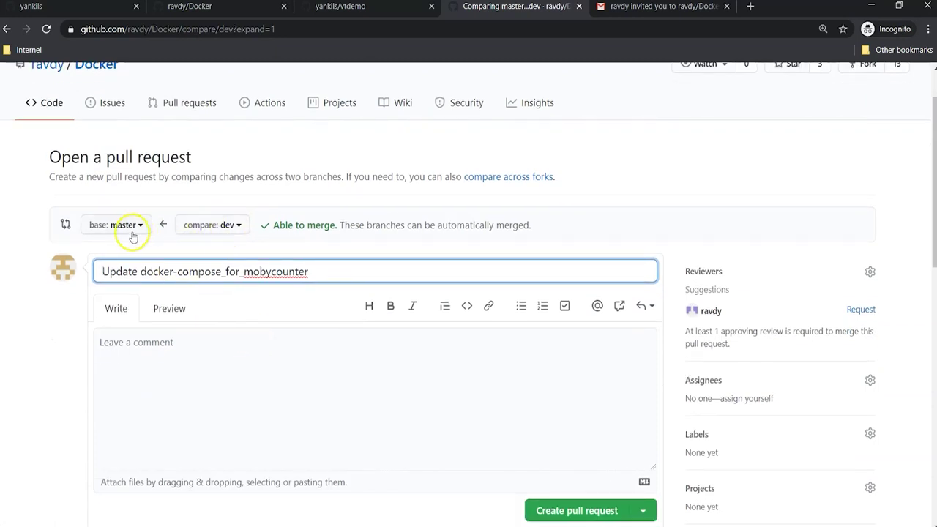
scroll(523, 383, "down", 3)
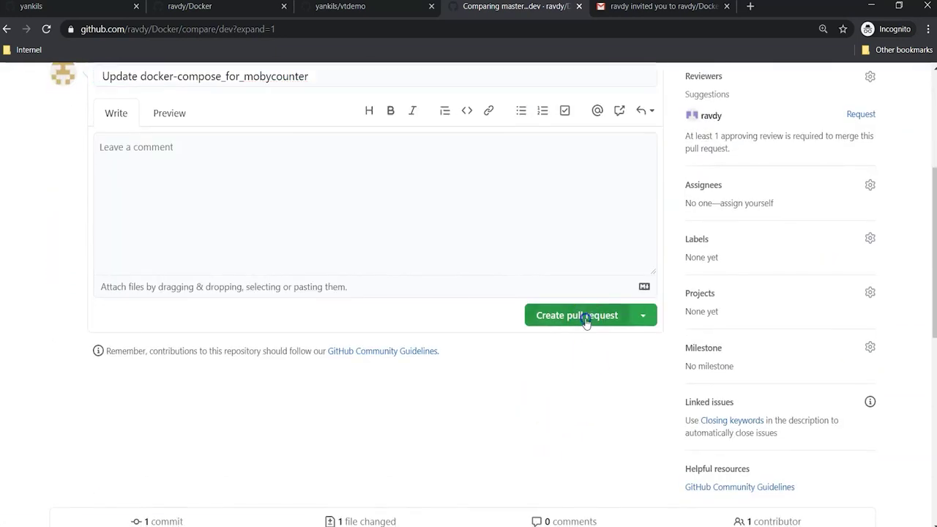
left_click(586, 321)
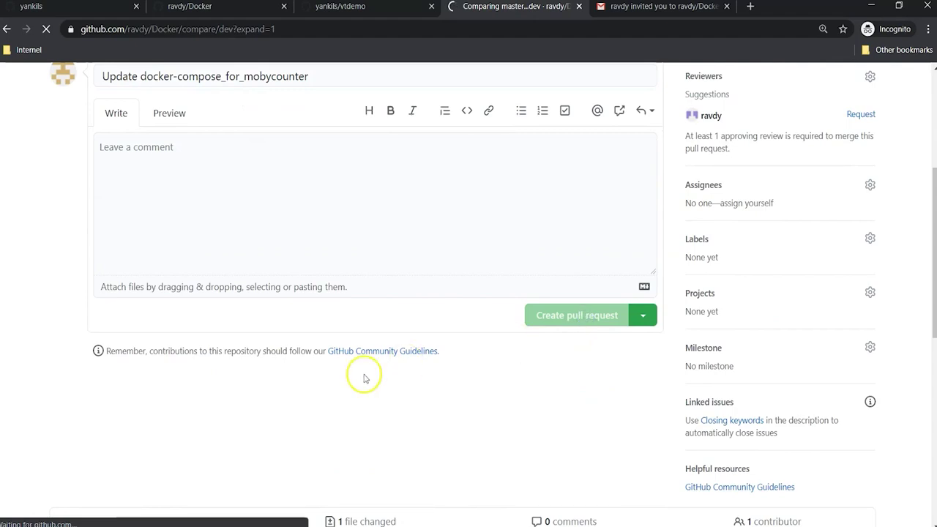
scroll(246, 276, "down", 3)
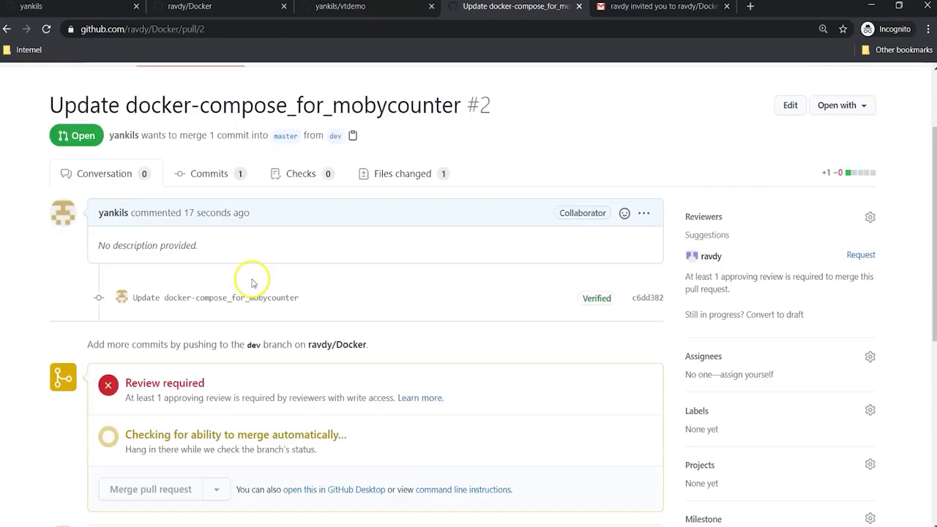
left_click_drag(126, 307, 209, 307)
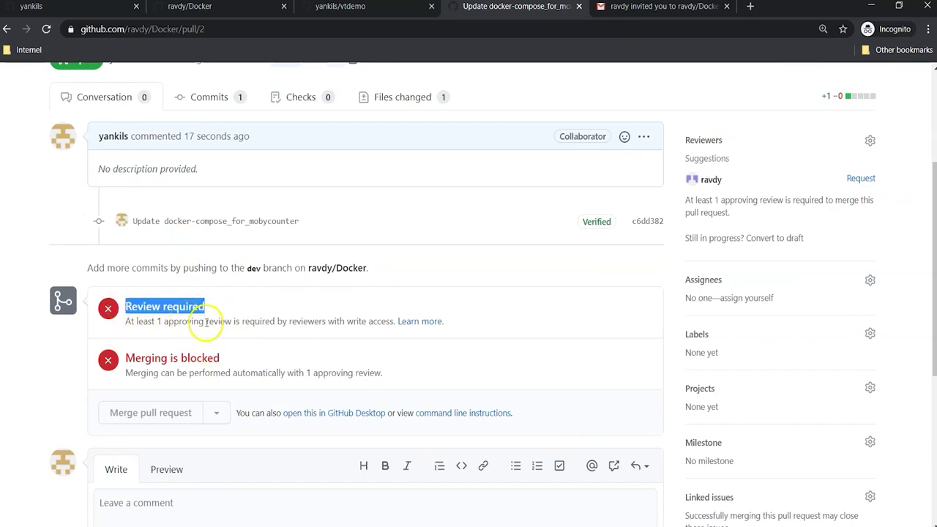
scroll(213, 314, "up", 3)
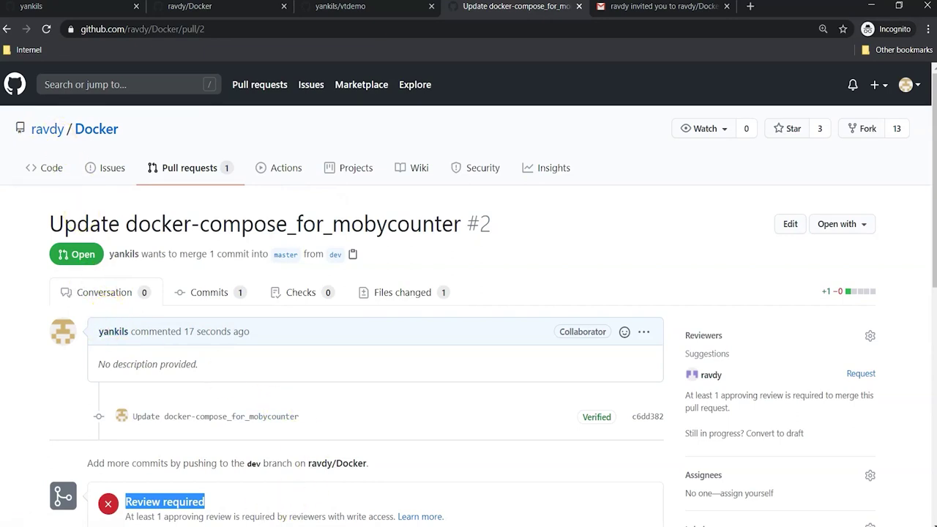
Step: In the reviewer's window, open the docker-compose_for_mobycounter pull request and submit an approving review
left_click(248, 513)
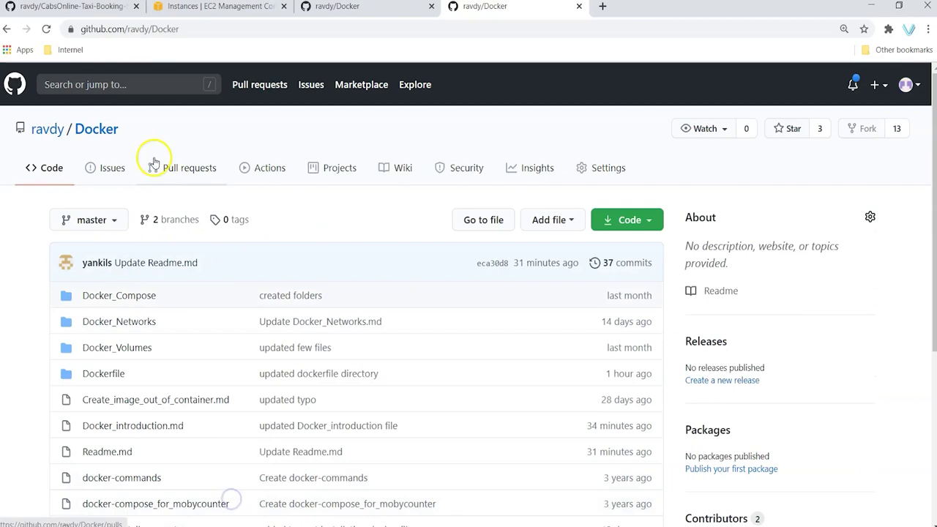
left_click(46, 29)
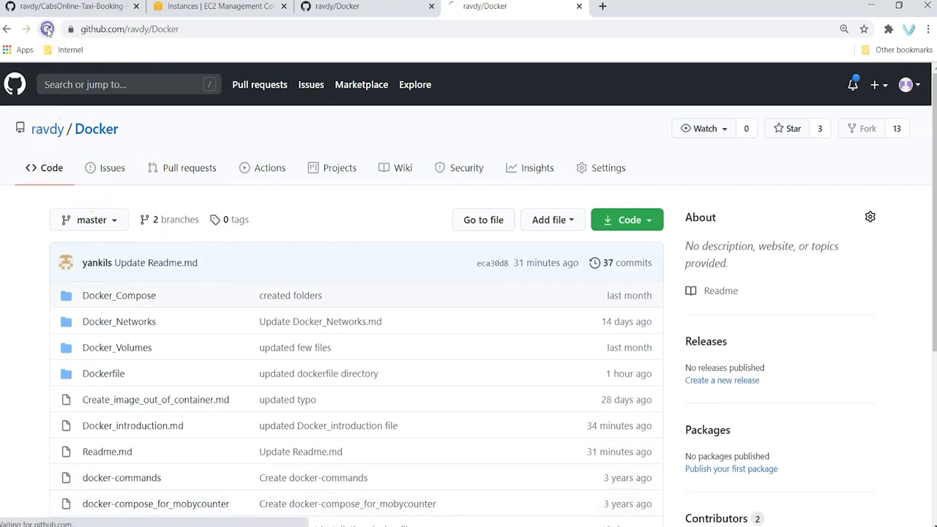
left_click(193, 173)
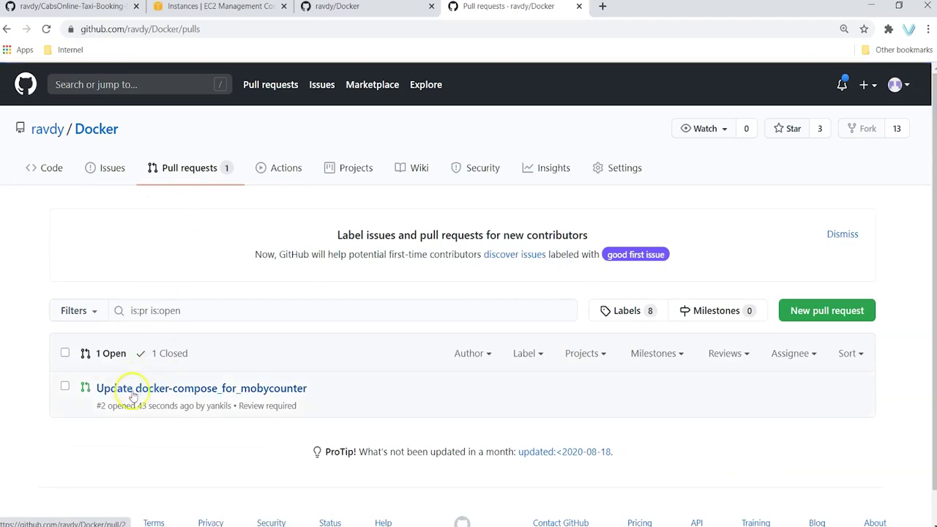
left_click(152, 394)
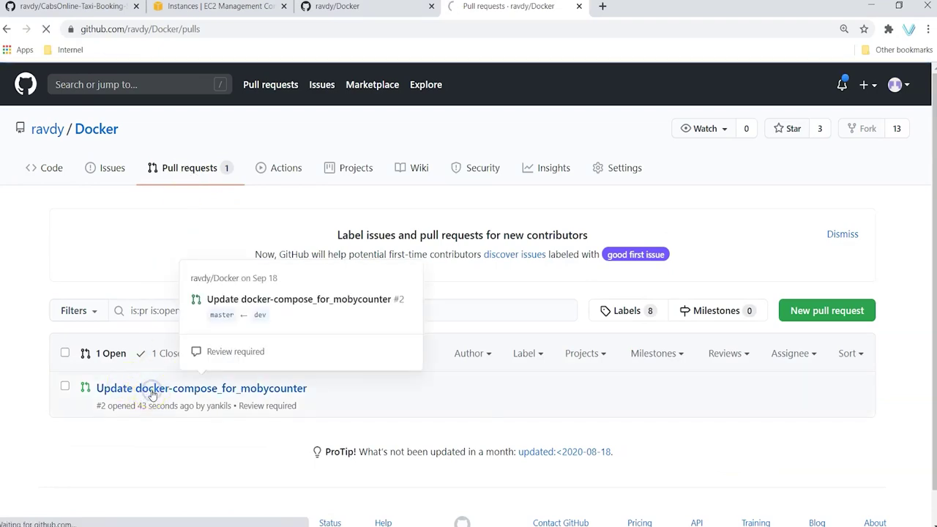
scroll(194, 346, "down", 3)
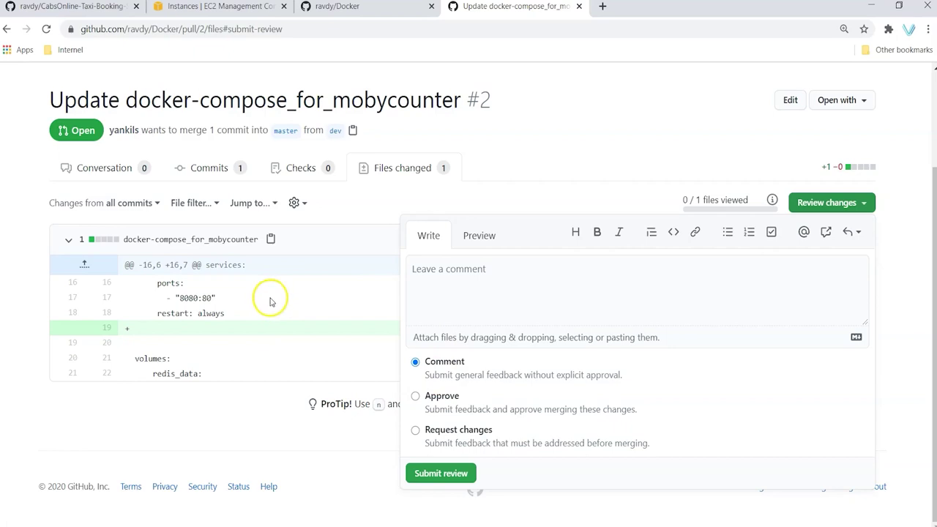
left_click(447, 474)
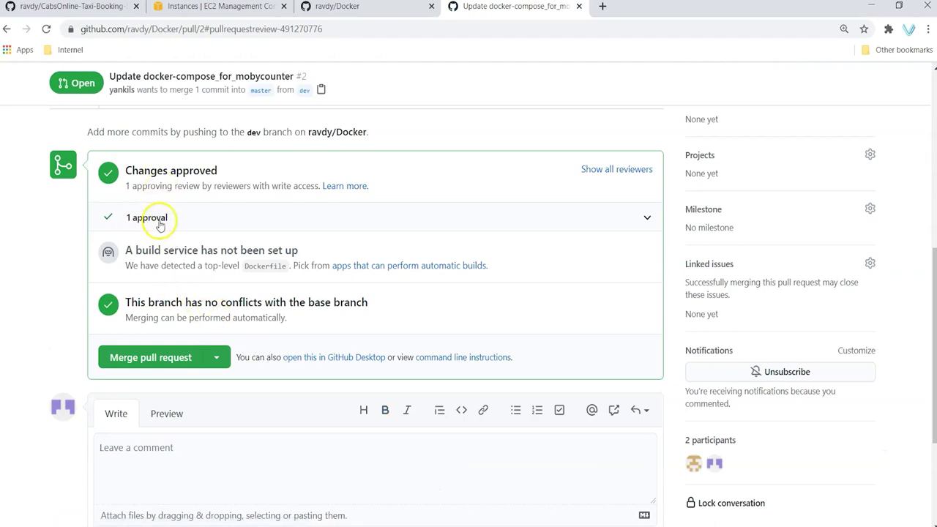
Step: Merge the approved pull request #2 into master and confirm the merge
left_click(352, 435)
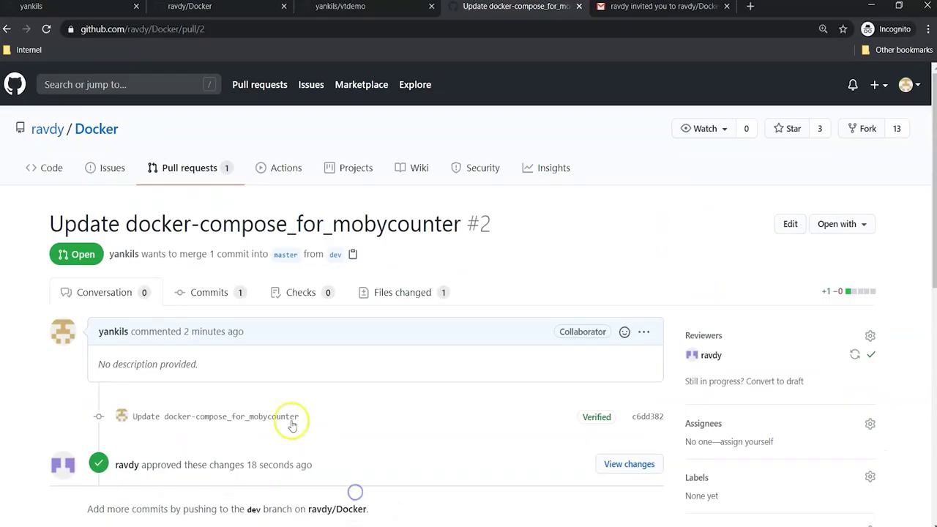
scroll(168, 306, "down", 3)
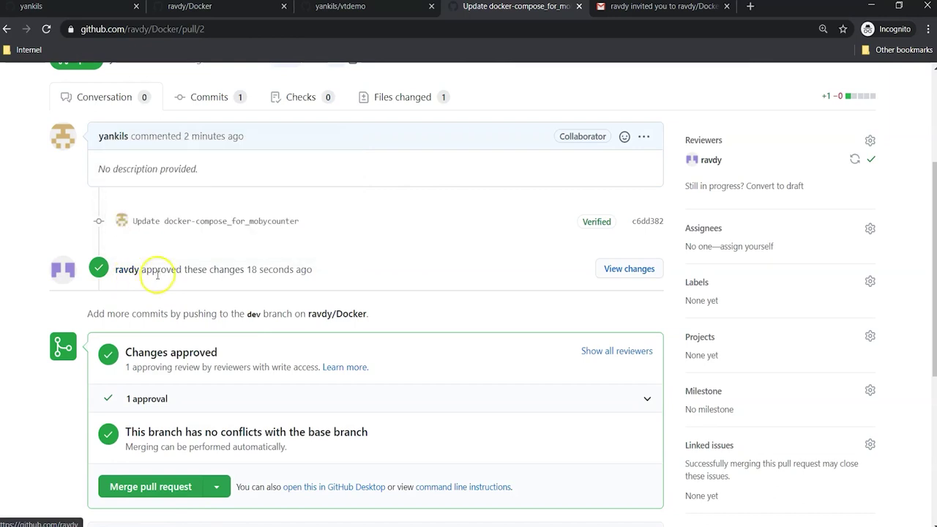
left_click(152, 487)
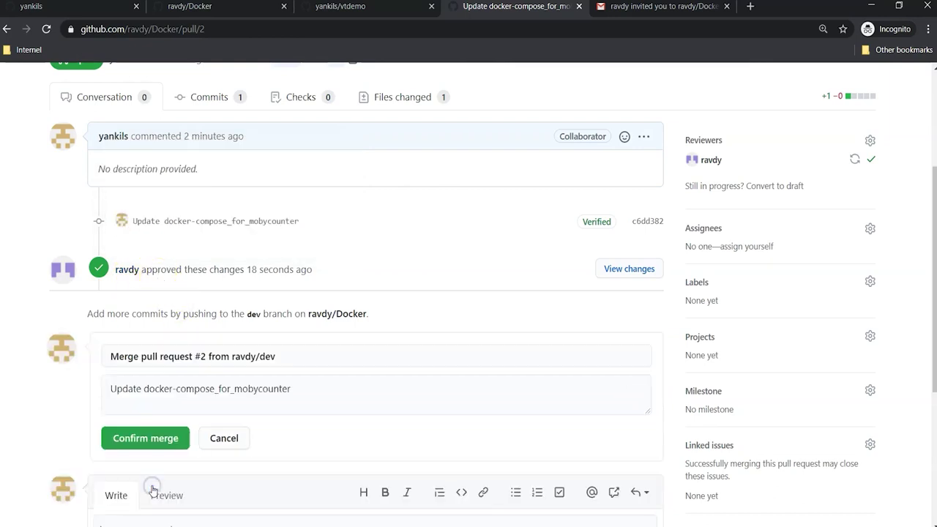
left_click(153, 443)
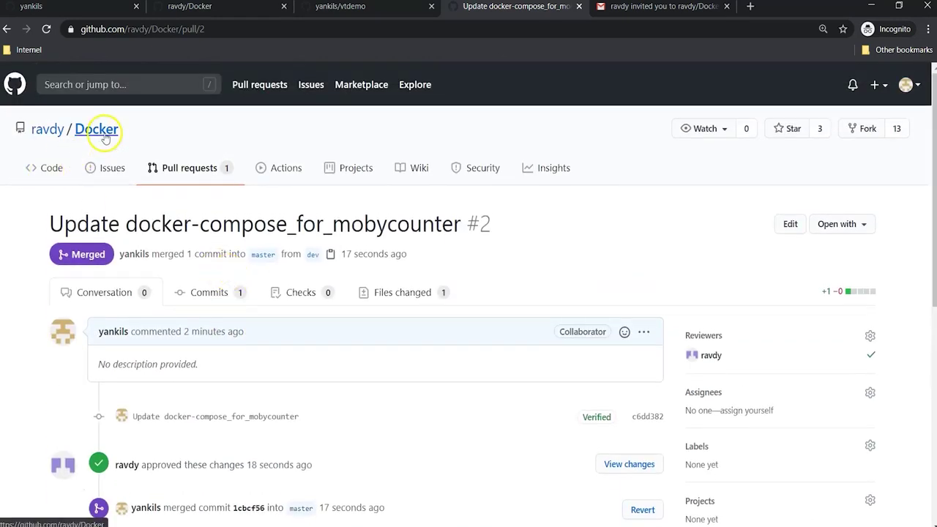
Step: Return to the ravdy/Docker repository's code page in the owner's window
left_click(215, 497)
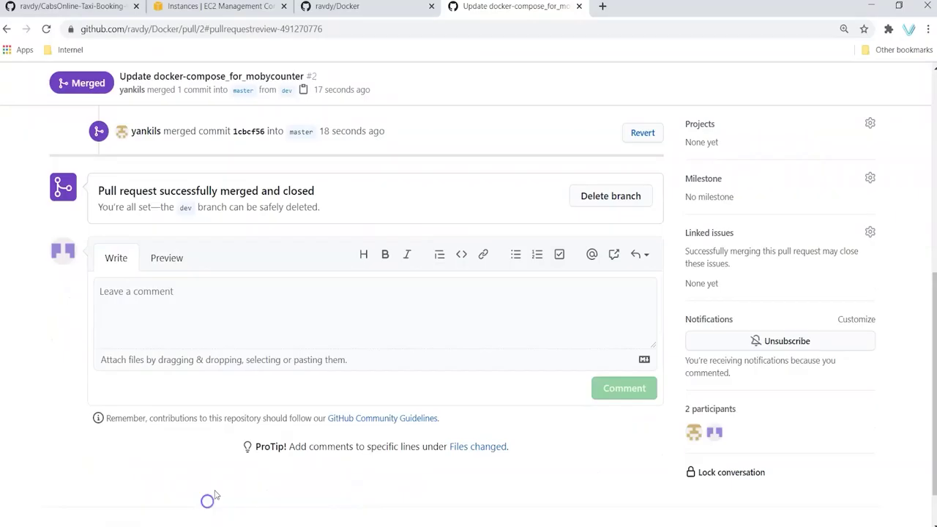
scroll(161, 146, "up", 3)
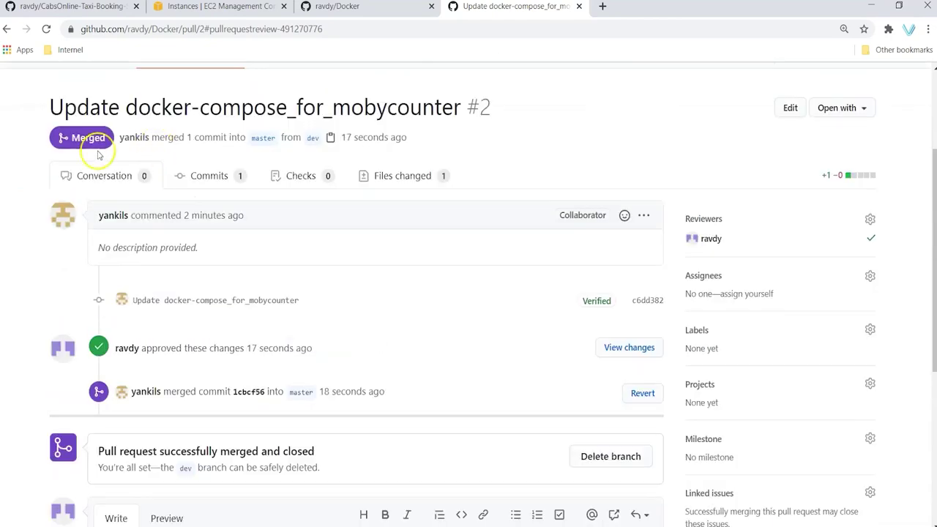
scroll(97, 131, "up", 2)
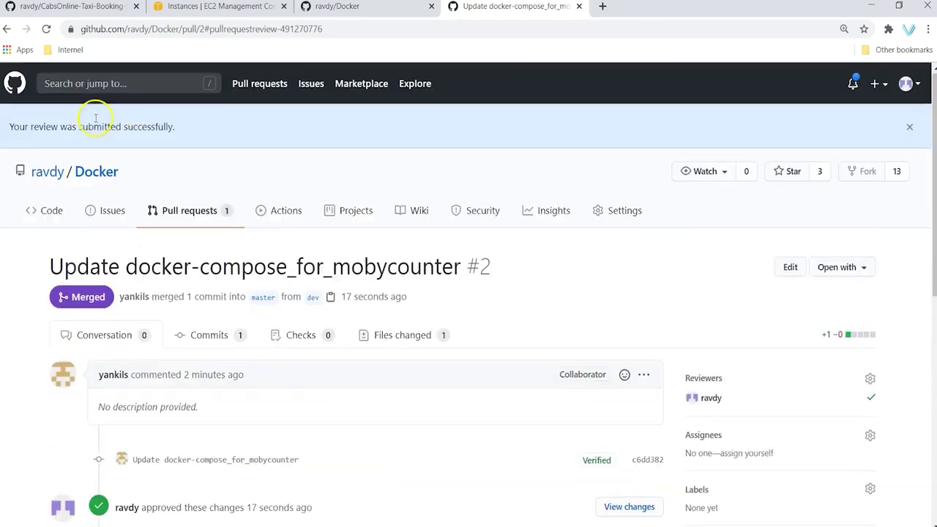
left_click(95, 173)
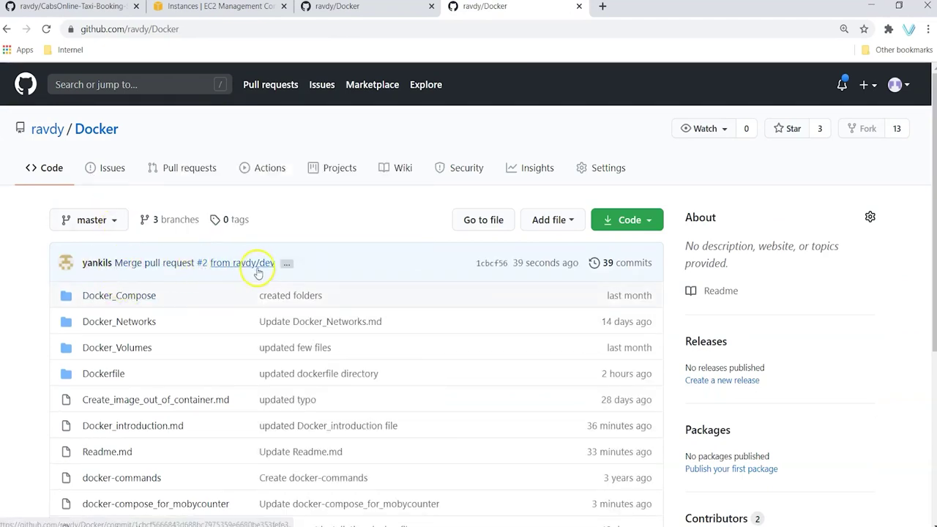
Step: Check the branch list, then start a new file on master via Add file > Create new file
left_click(113, 220)
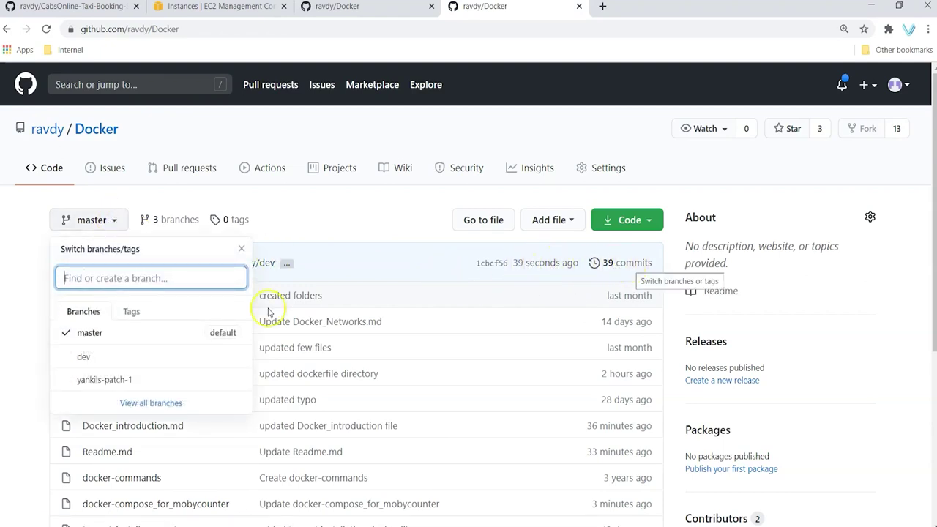
left_click(331, 203)
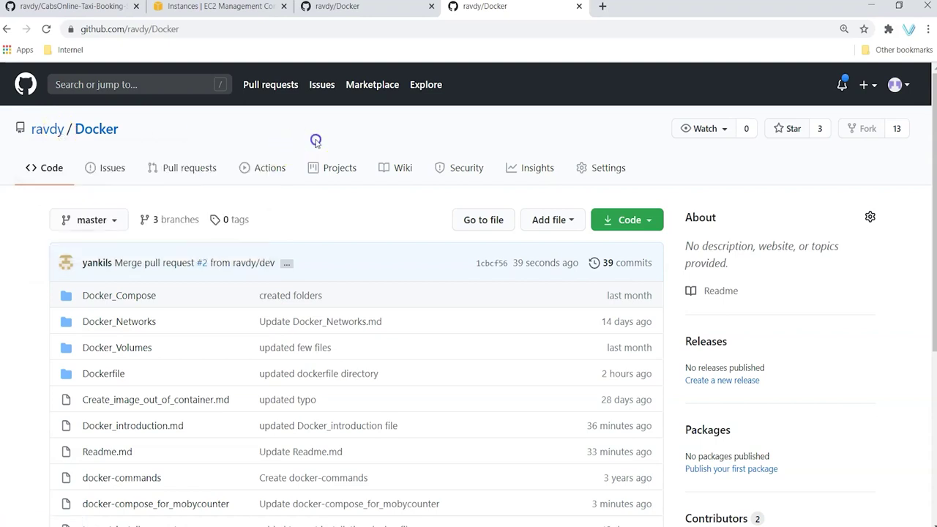
left_click(558, 224)
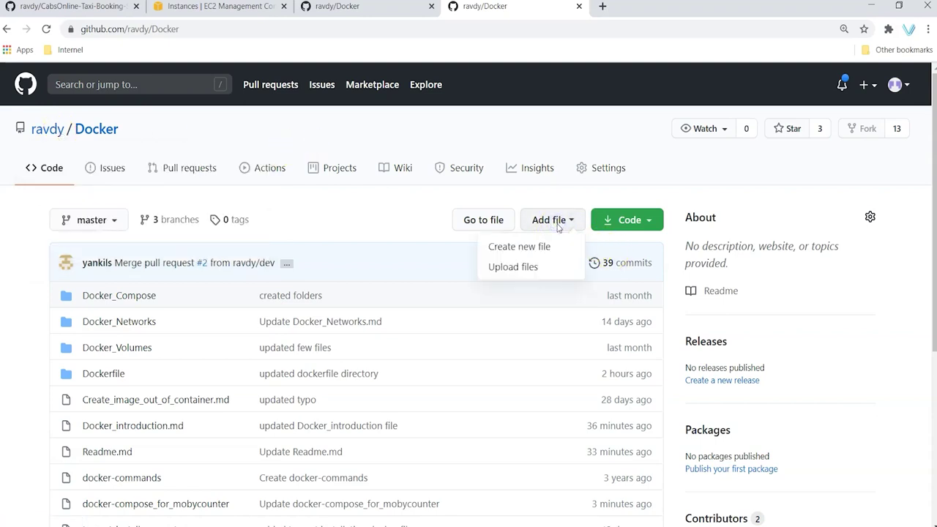
left_click(569, 252)
left_click(543, 248)
Step: Name the file dockertestfile, enter 'this is test file', and review master's protected commit options
left_click(125, 320)
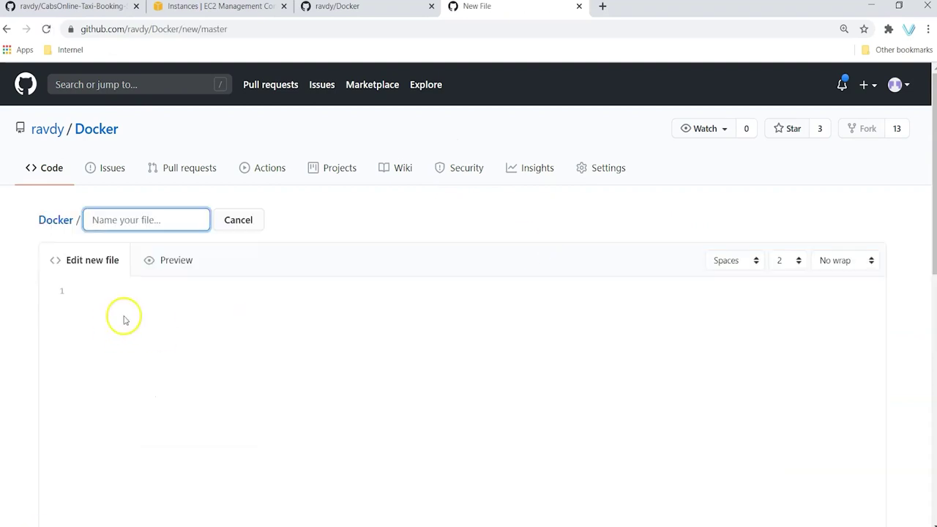
type("dockertestfile")
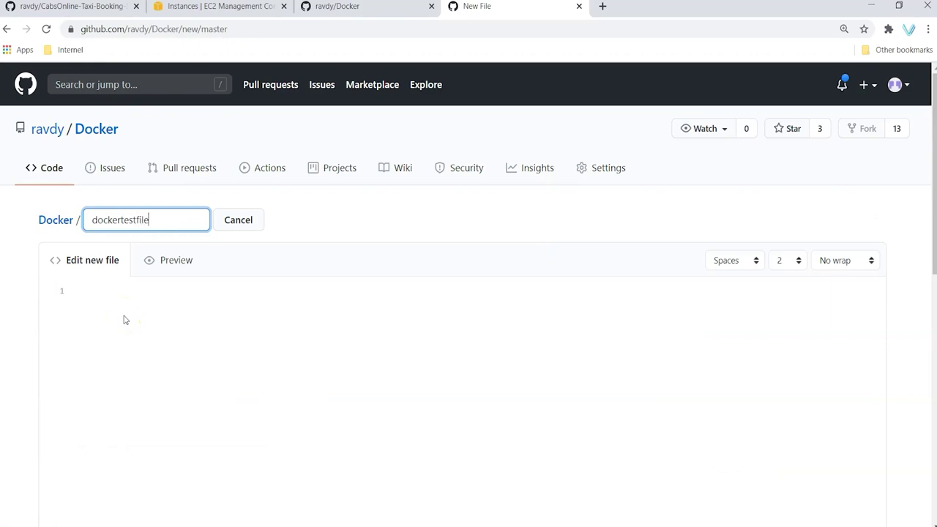
left_click(246, 333)
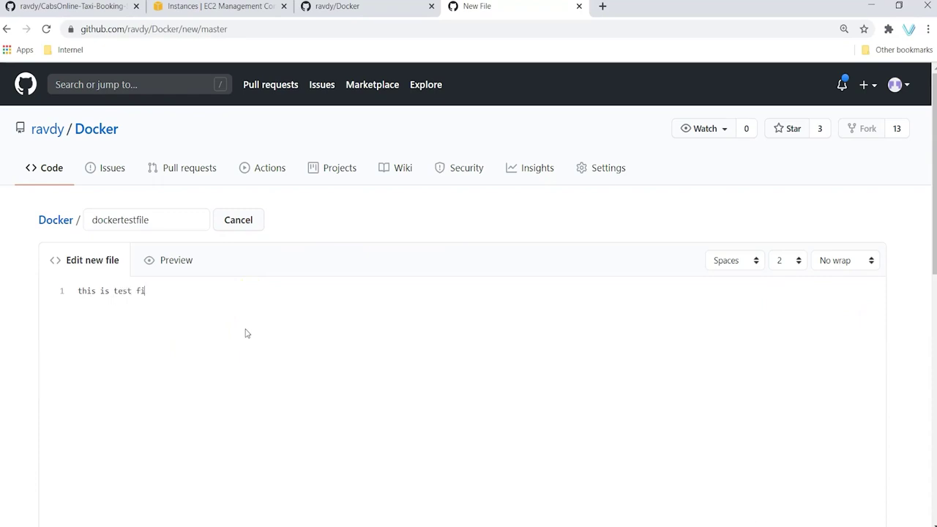
scroll(246, 333, "down", 7)
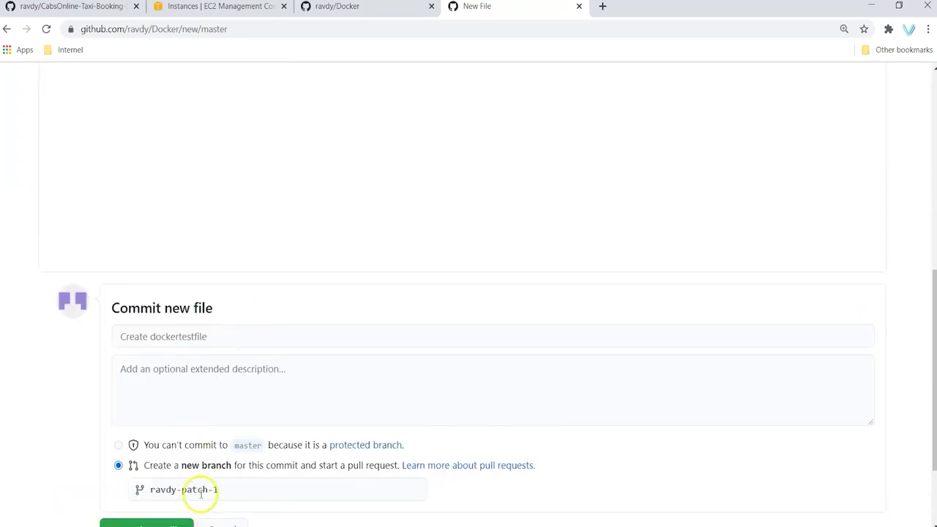
scroll(190, 469, "down", 2)
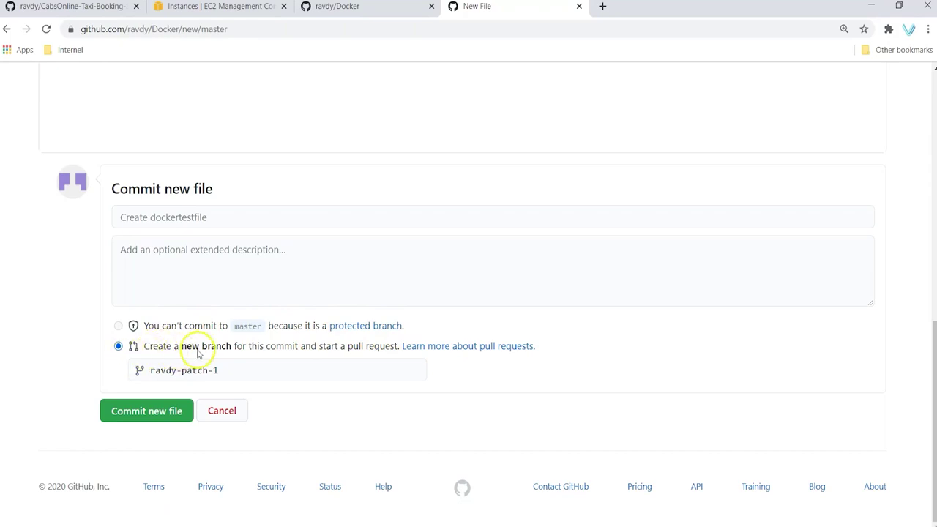
scroll(220, 293, "up", 10)
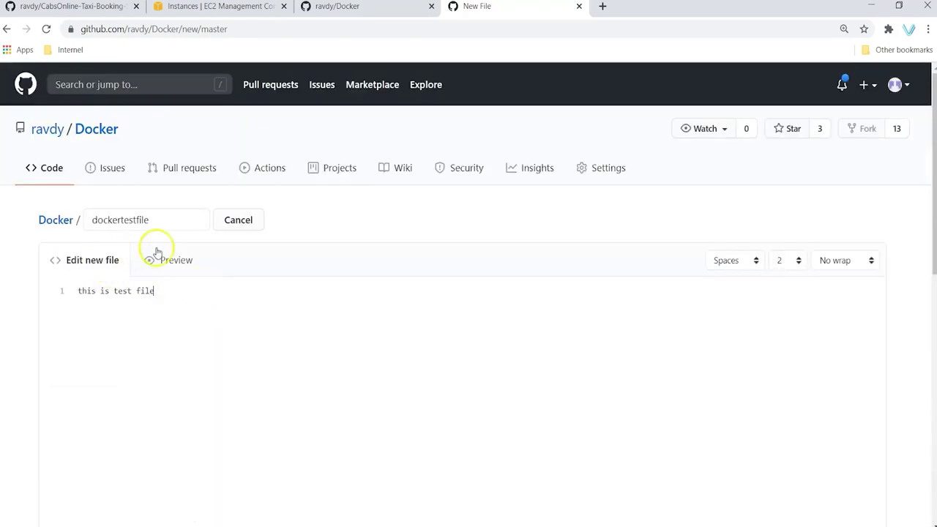
Step: Discard the master draft, switch to the dev branch, and start a new file there
left_click(61, 221)
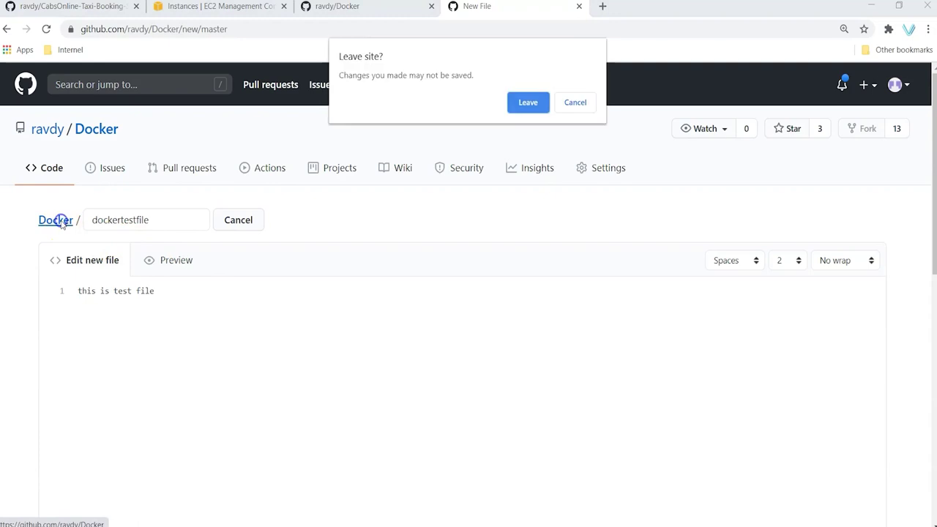
left_click(528, 102)
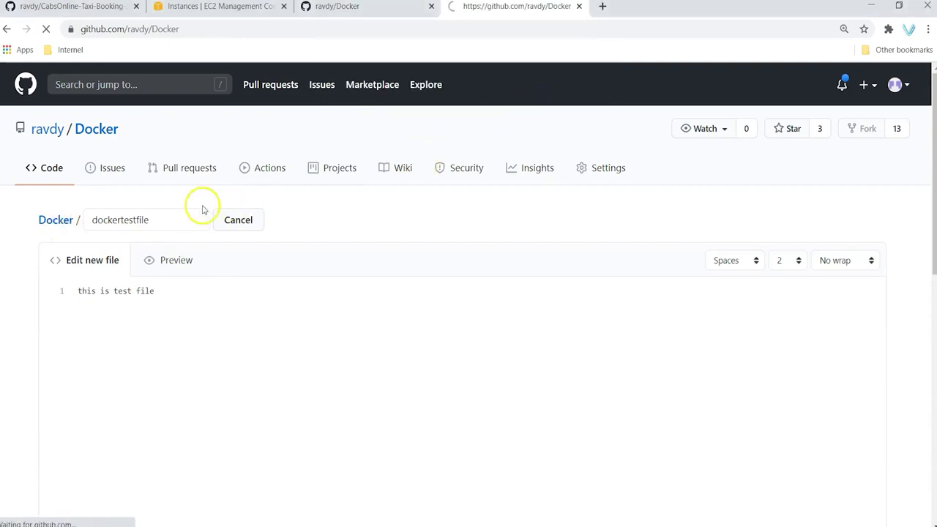
left_click(111, 220)
left_click(94, 355)
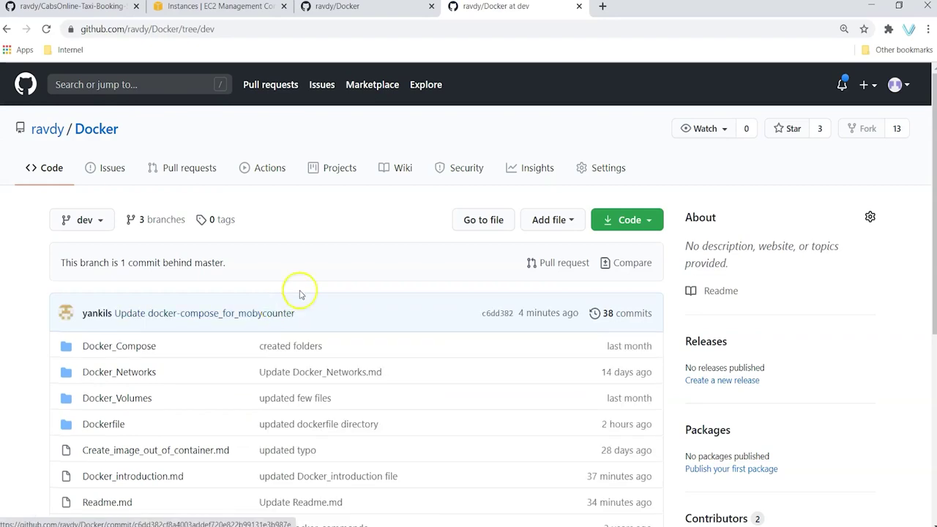
scroll(358, 276, "down", 1)
left_click(558, 154)
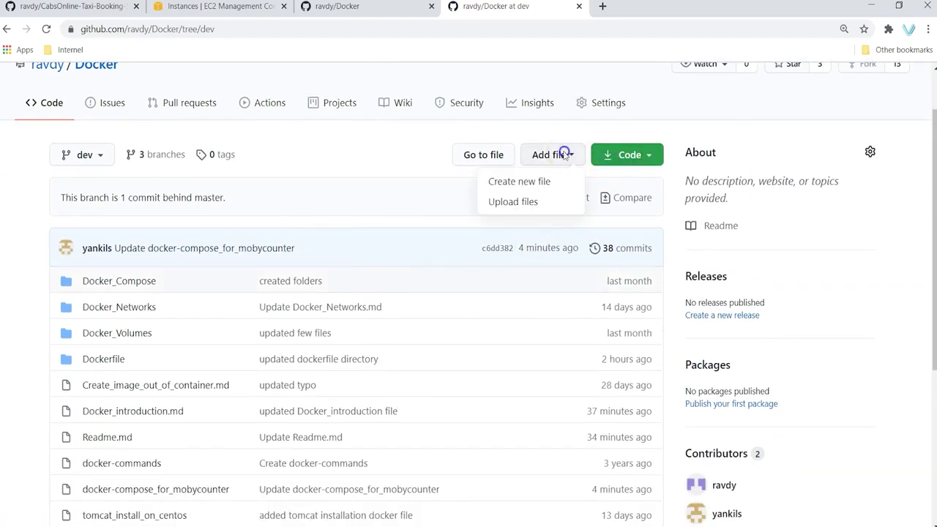
left_click(553, 186)
Step: Commit dockertestfile containing 'this is a test file' directly to dev, then view master
type("dockertestfile")
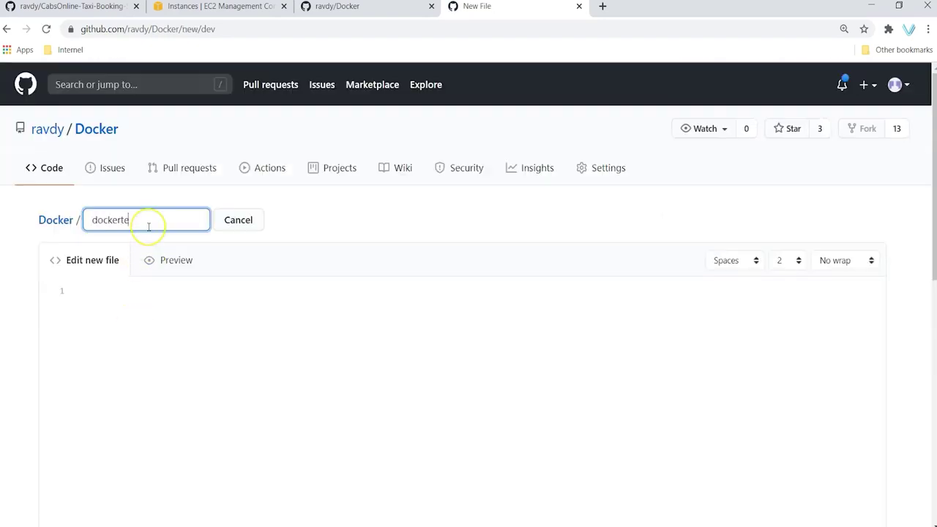
key("Tab")
key("Tab")
left_click(158, 308)
type("this is a test file")
scroll(465, 297, "down", 6)
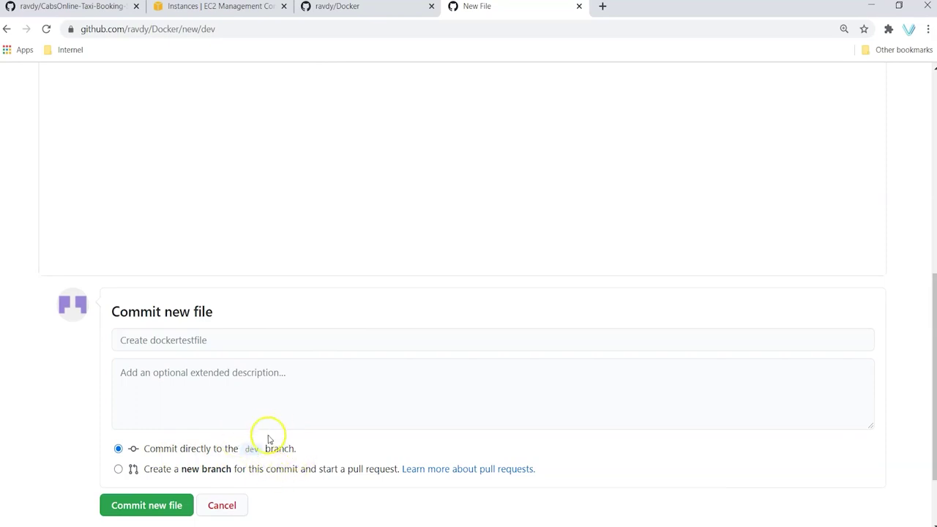
left_click(169, 475)
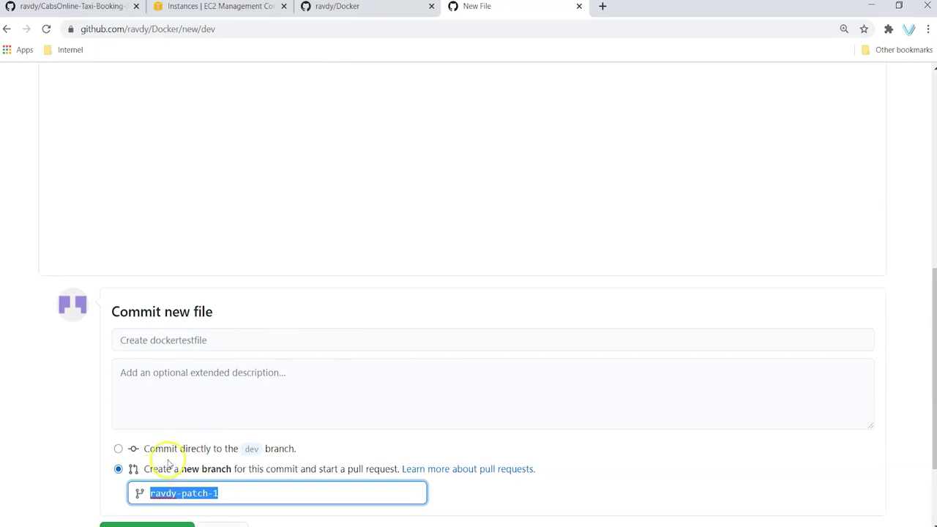
left_click(168, 448)
scroll(168, 439, "down", 2)
left_click(162, 414)
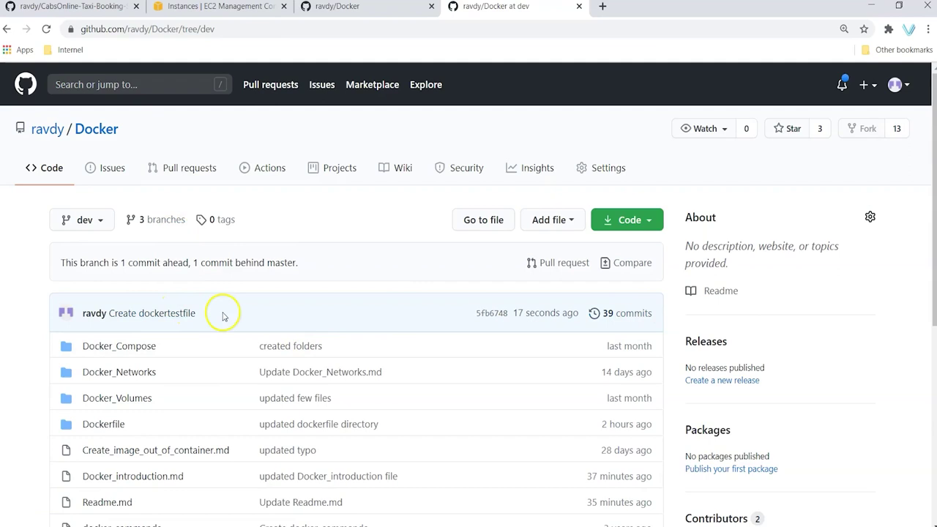
left_click(99, 221)
left_click(110, 333)
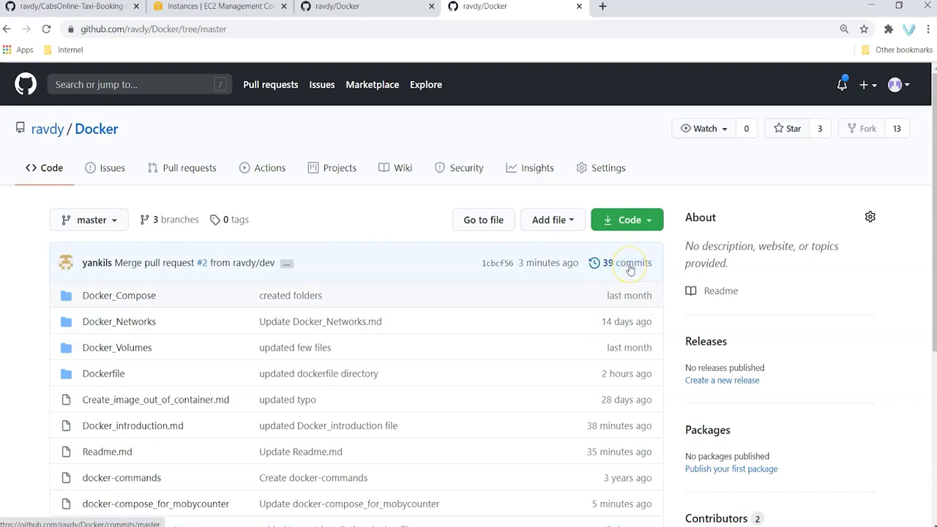
Step: Create pull request #3 'Create dockertestfile' from dev into master, then bring up the reviewer's window
left_click(108, 220)
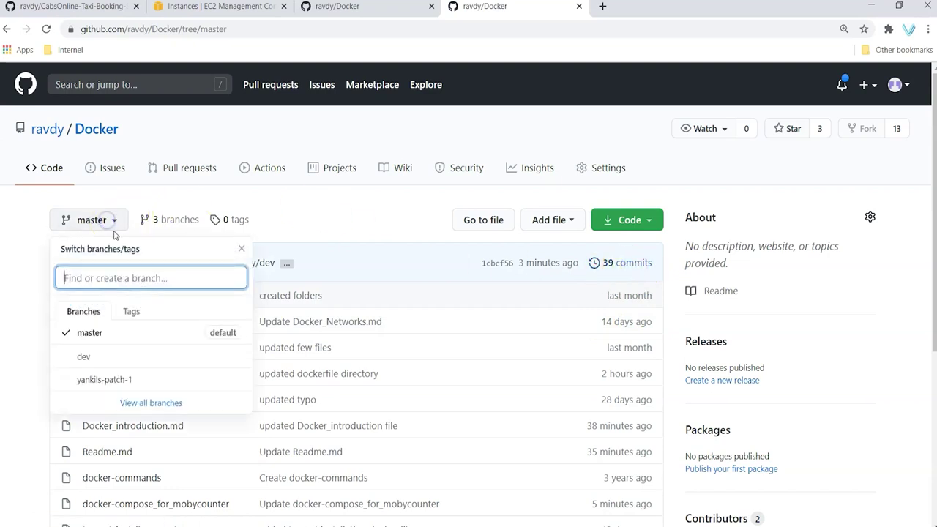
left_click(110, 357)
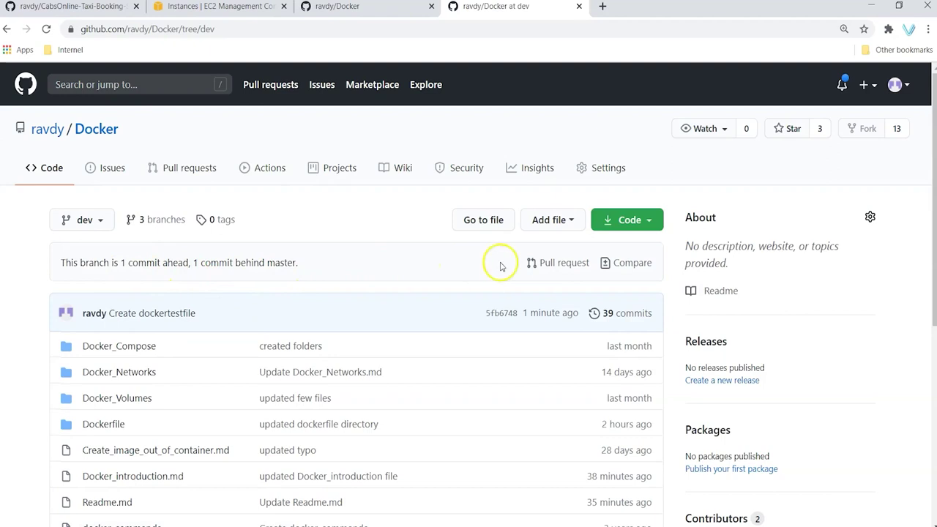
left_click(540, 269)
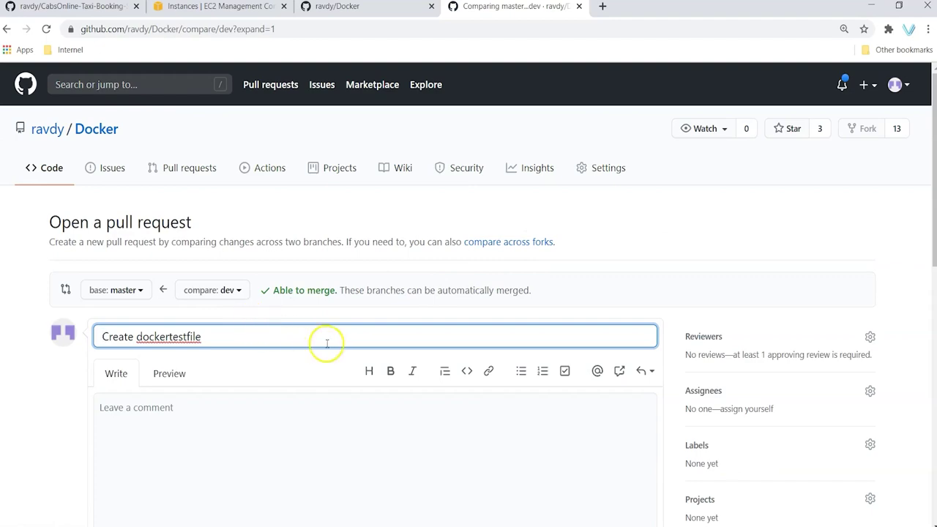
scroll(327, 343, "down", 4)
left_click(586, 250)
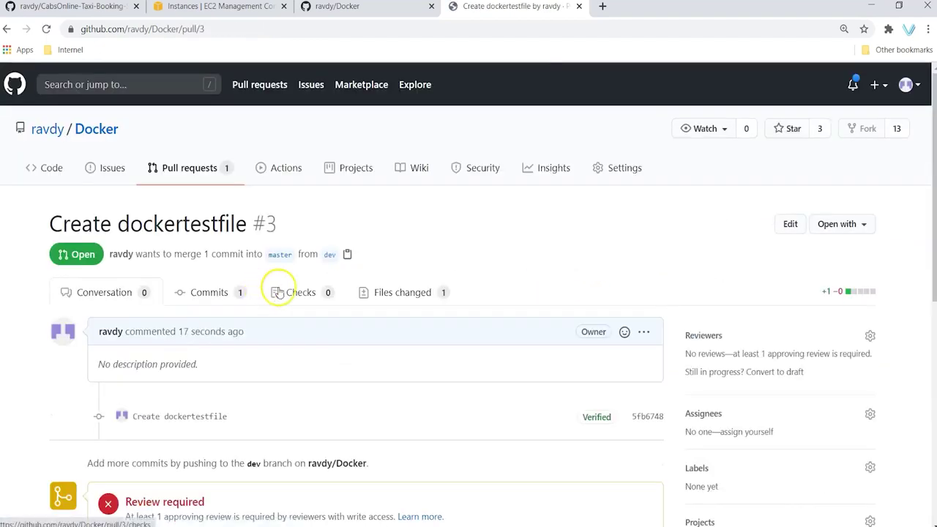
scroll(212, 344, "down", 3)
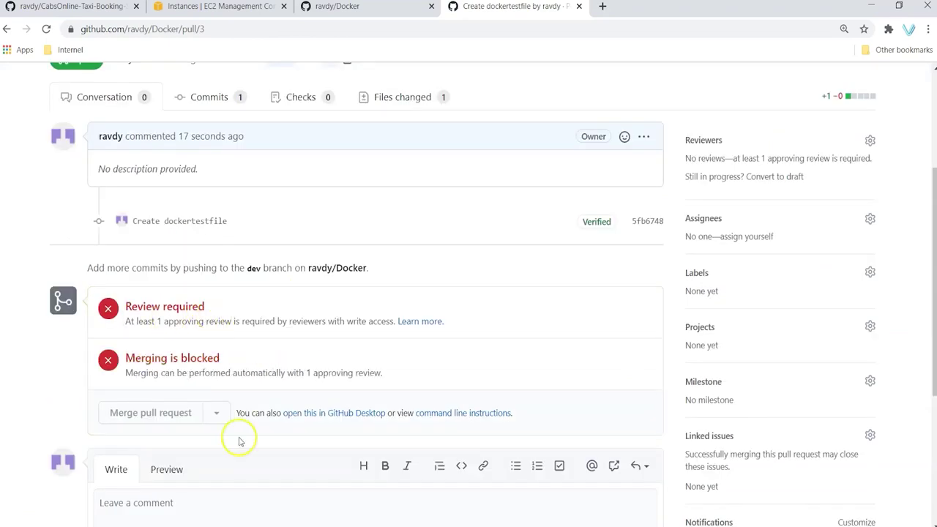
left_click(344, 498)
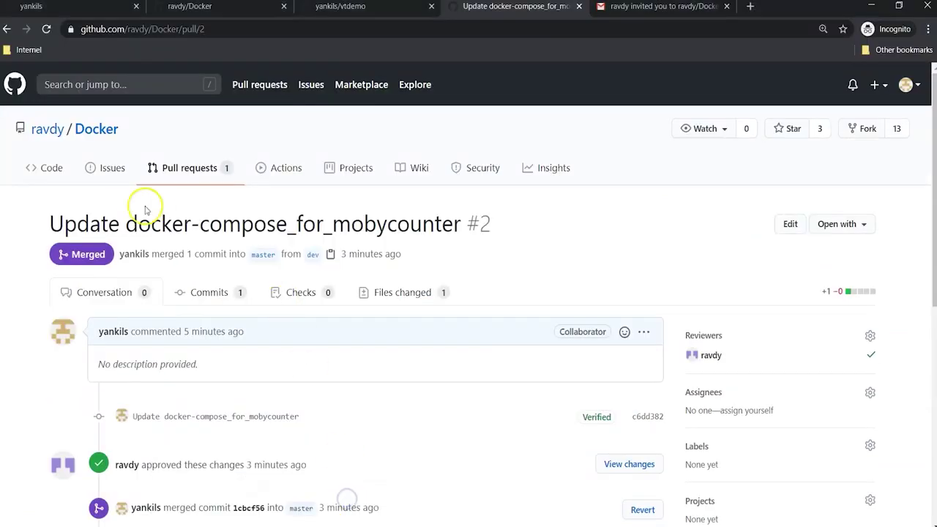
Step: Reload the reviewer's page and open the Create dockertestfile pull request #3
left_click(45, 30)
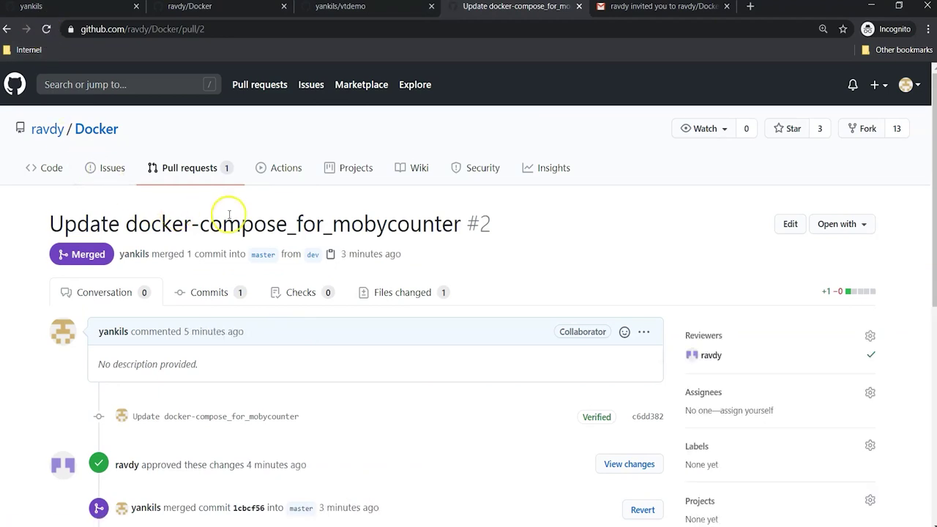
left_click(184, 170)
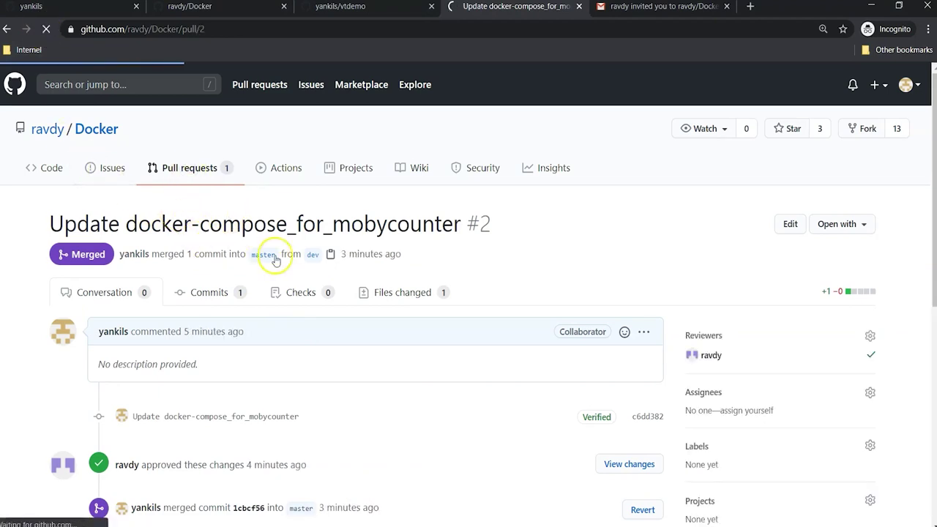
scroll(142, 377, "down", 1)
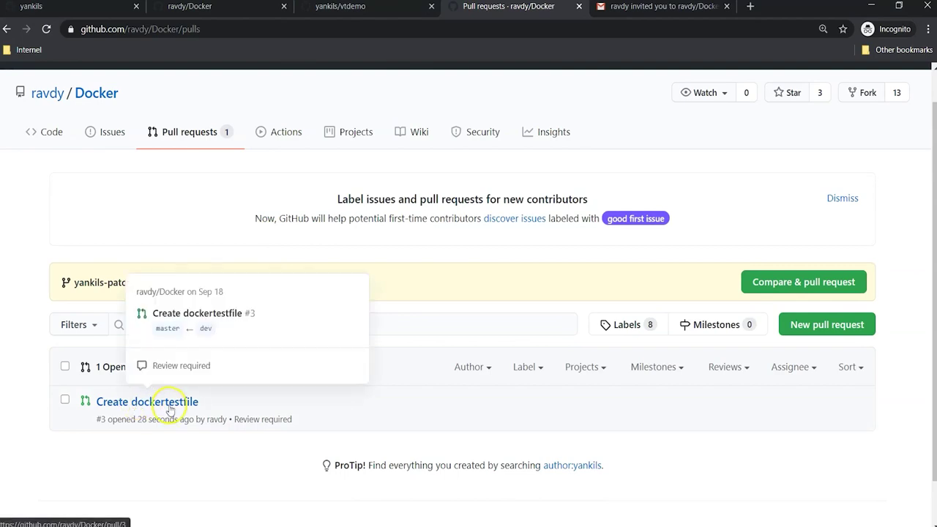
left_click(170, 407)
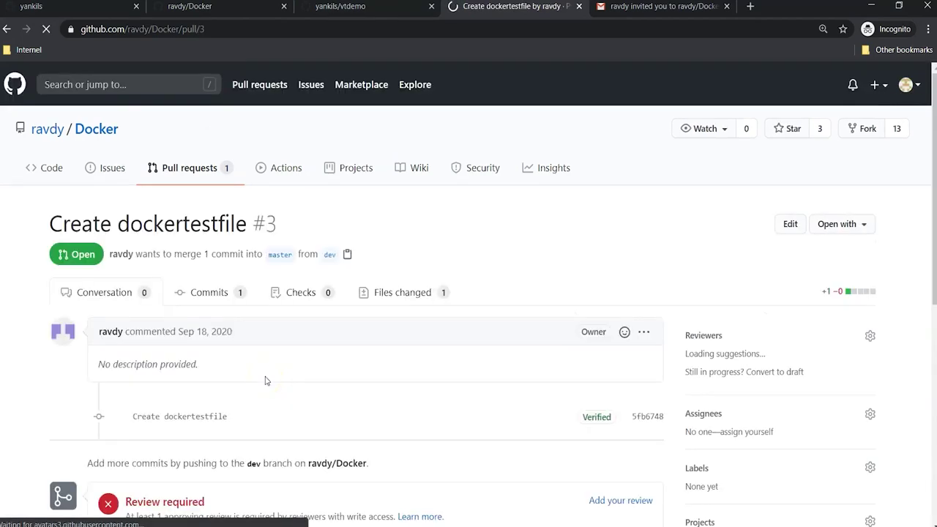
scroll(310, 329, "down", 3)
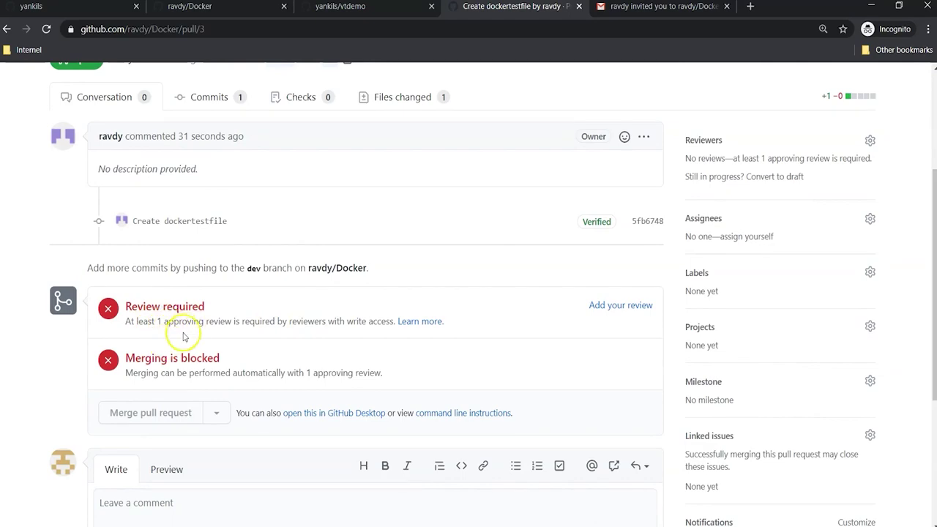
scroll(229, 225, "up", 2)
scroll(435, 307, "down", 4)
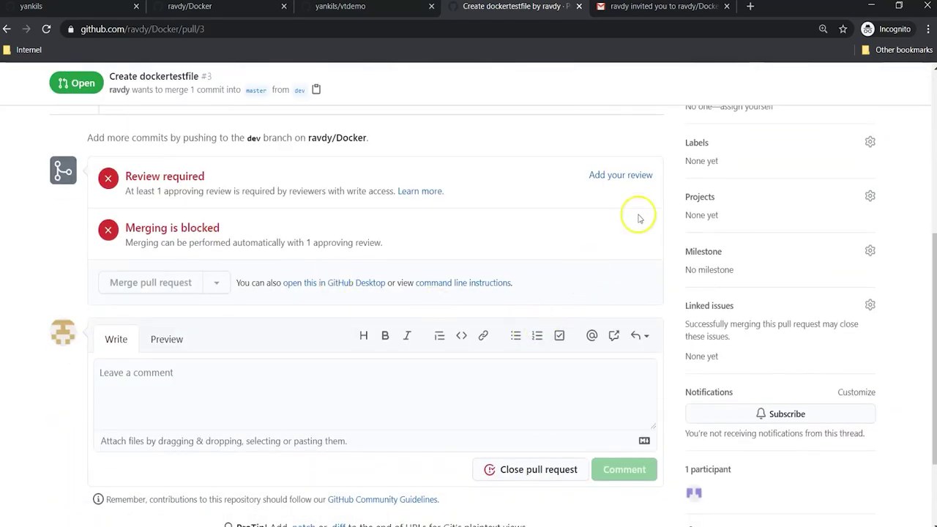
Step: Submit a Request changes review saying 'this is not needed in this repo', then return to the owner
left_click(633, 176)
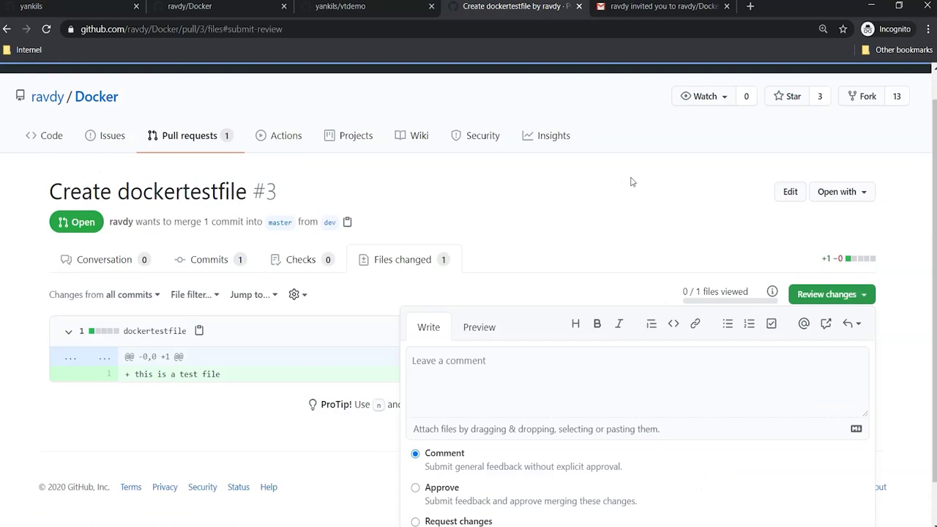
scroll(542, 308, "down", 1)
left_click(456, 473)
left_click(514, 323)
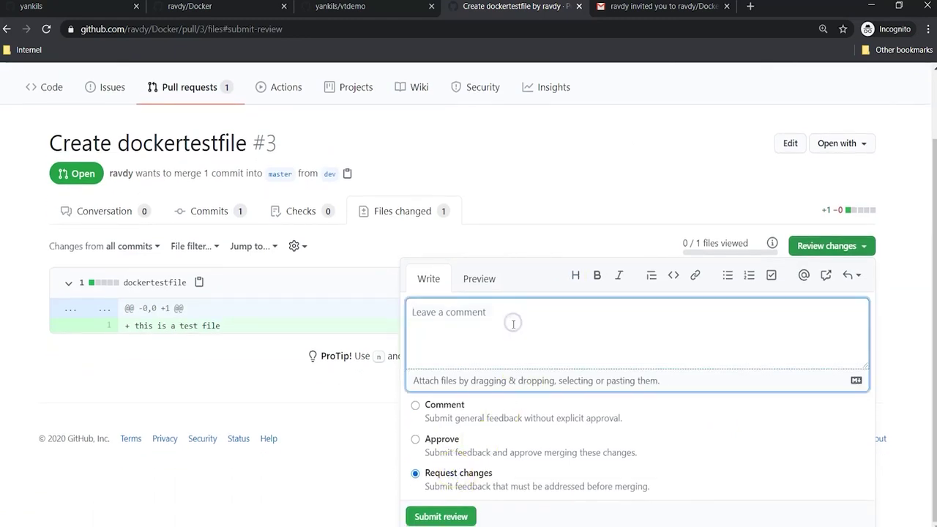
type("this is not ne")
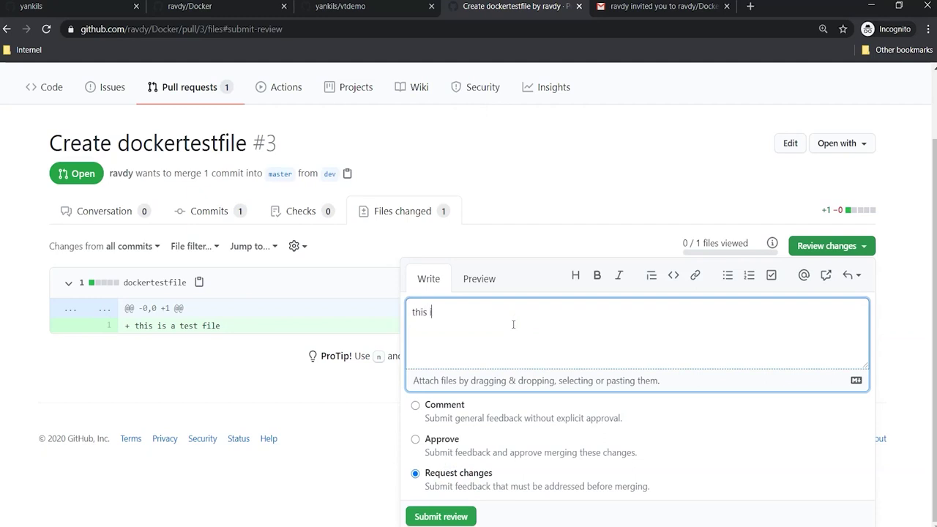
type("eded in this repo")
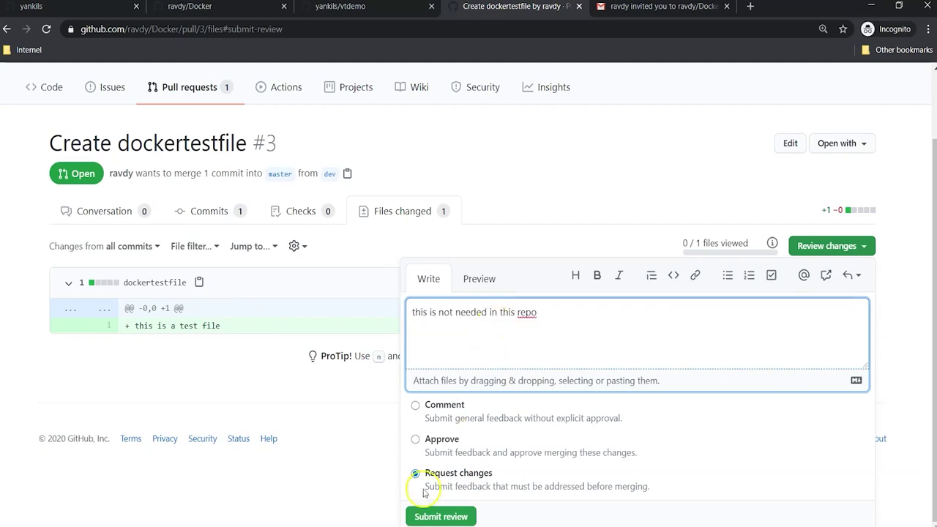
left_click(447, 516)
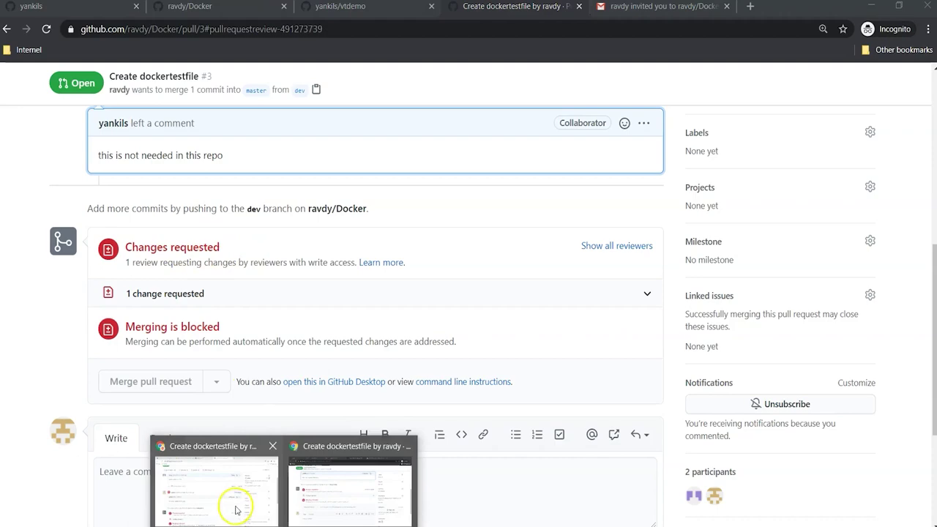
left_click(237, 502)
scroll(249, 315, "down", 2)
Step: Close pull request #3 unmerged with the comment 'this file is created wrongly on this repo'
scroll(253, 318, "down", 1)
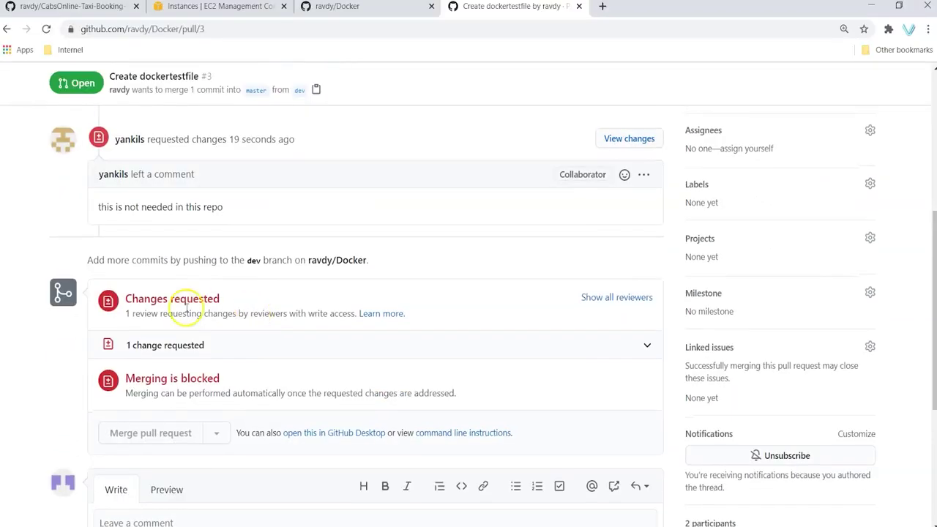
scroll(364, 323, "up", 1)
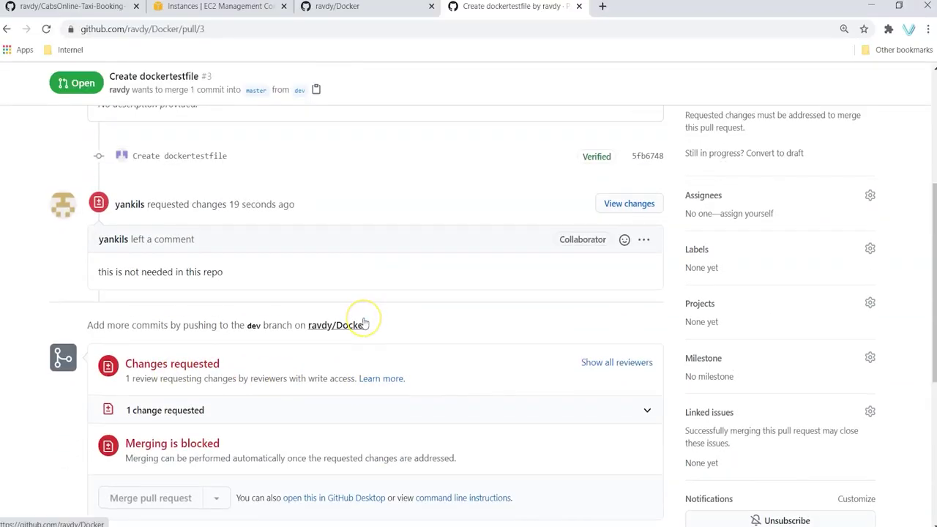
scroll(364, 324, "down", 2)
scroll(202, 347, "down", 3)
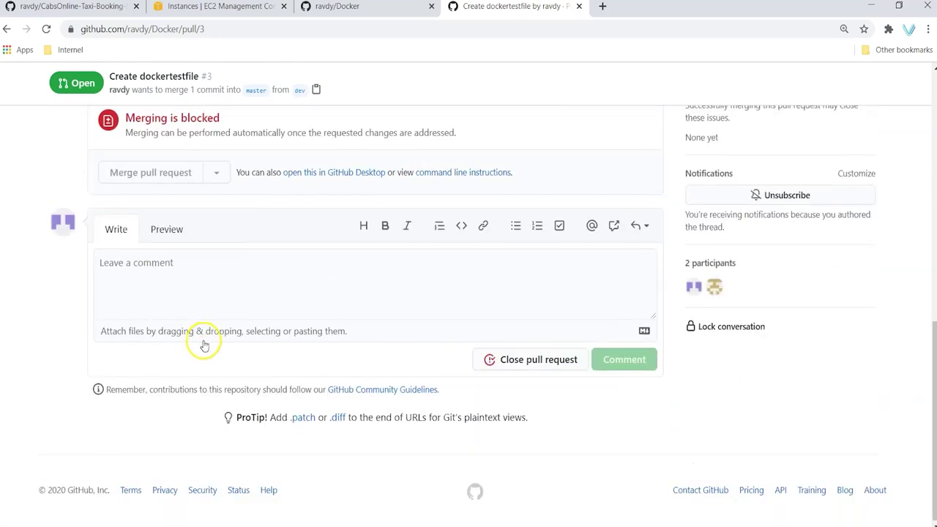
scroll(207, 335, "up", 1)
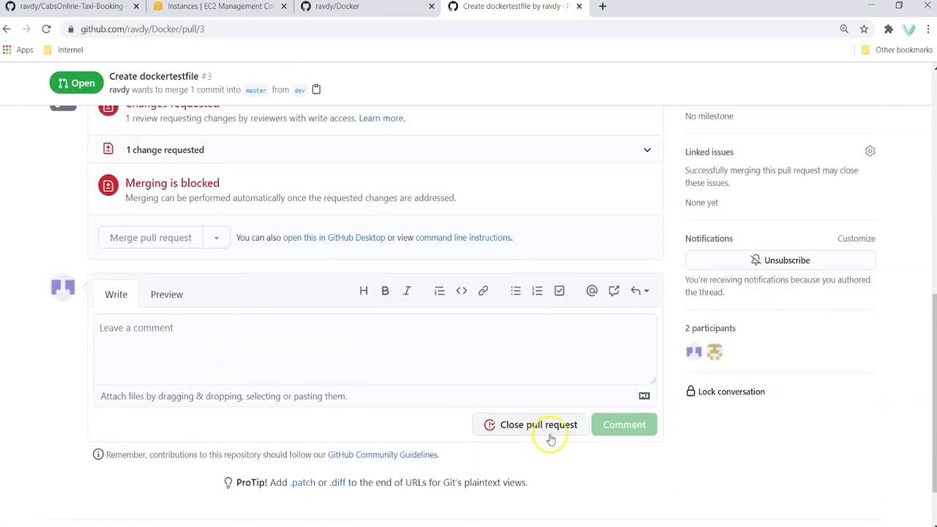
left_click(377, 350)
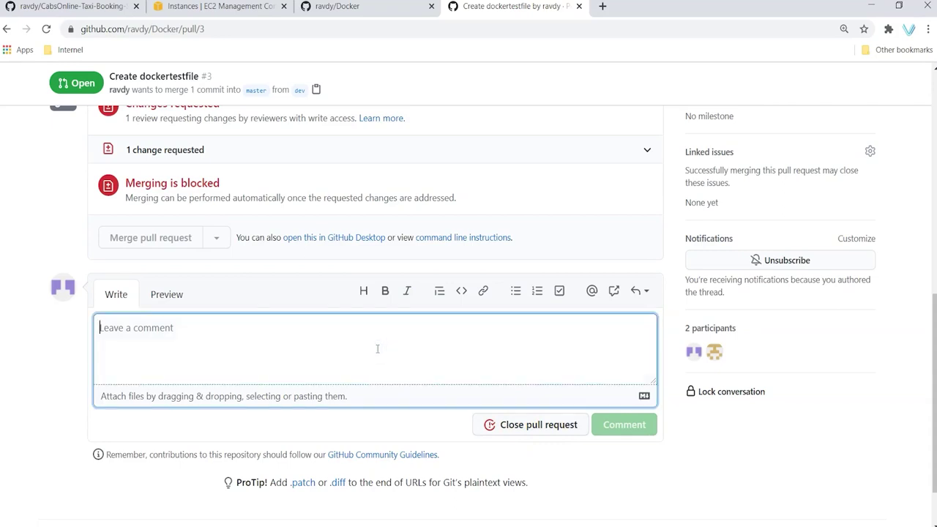
type("this file is cre")
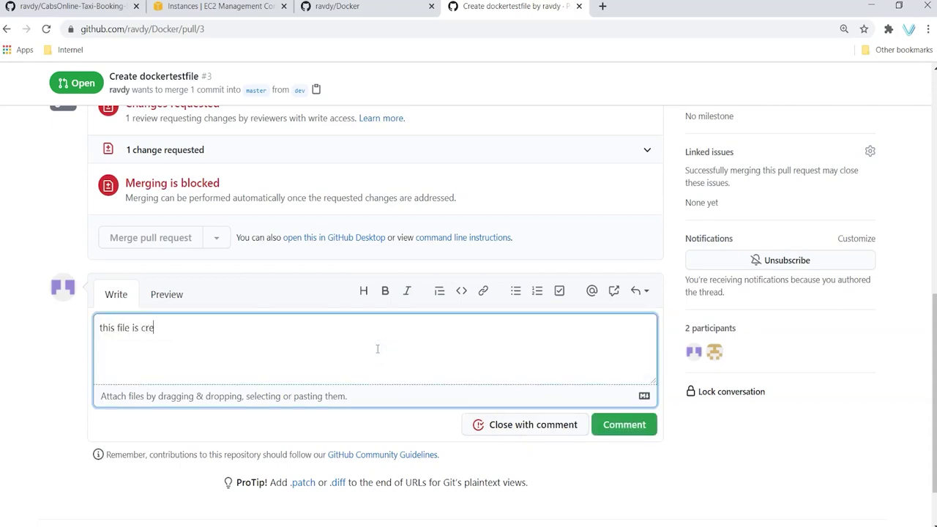
type("ated wrongly on this rep")
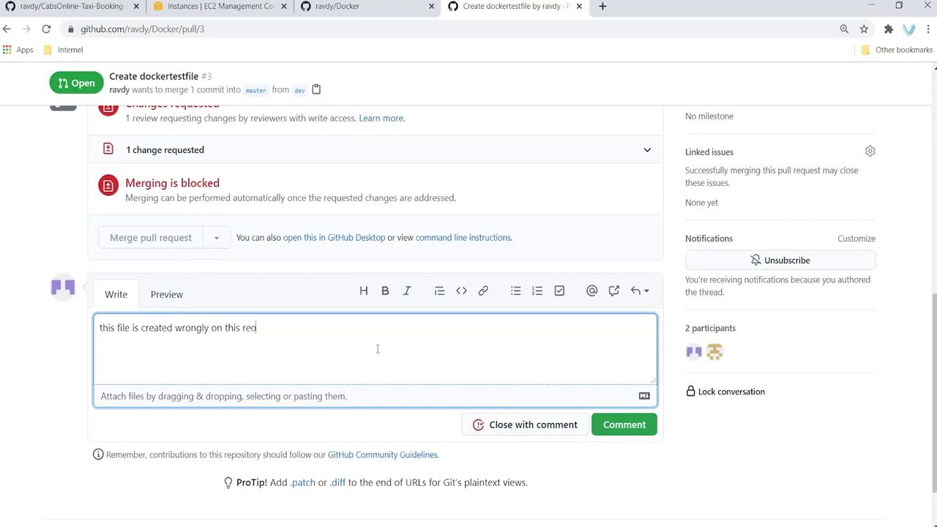
type("o")
left_click(538, 427)
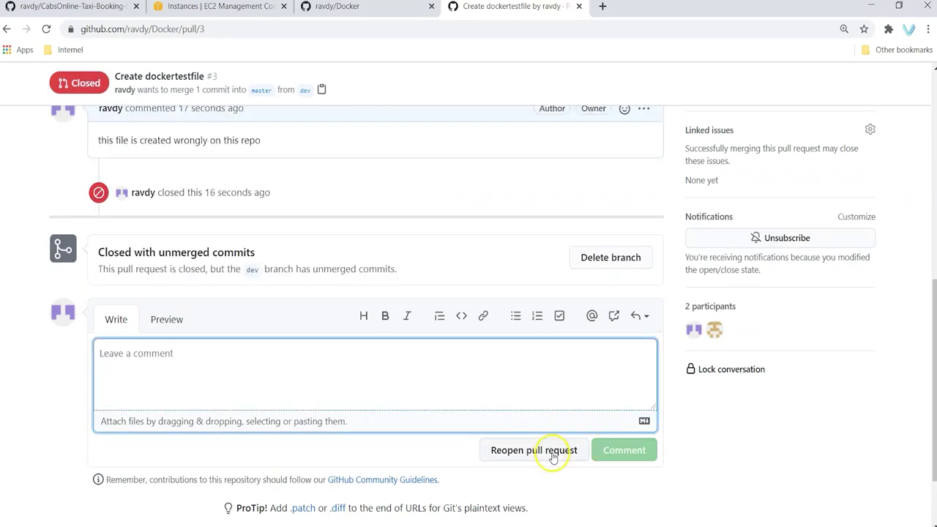
scroll(310, 307, "up", 5)
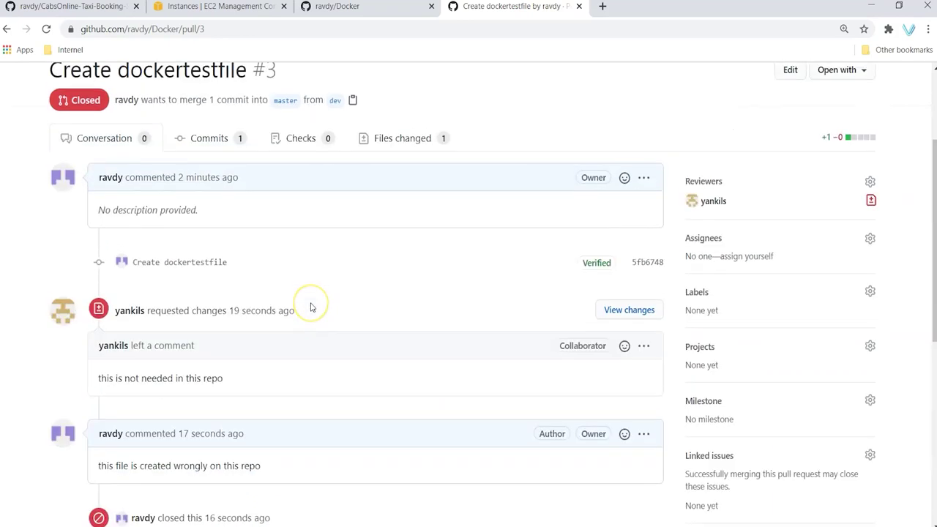
scroll(244, 259, "up", 2)
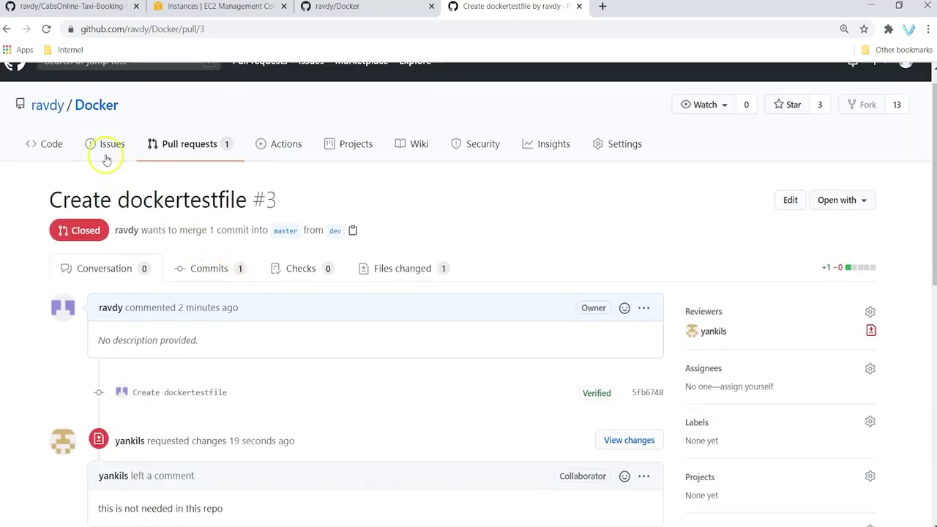
Step: Open the Docker repository's Issues tab to leave the closed pull request
left_click(107, 142)
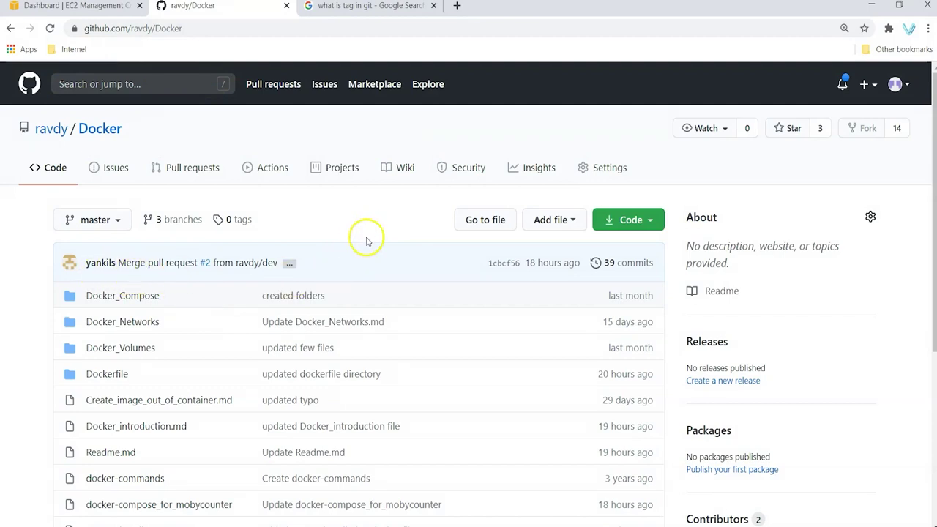
Step: Open the Docker repository's 39-commit master history, headed by PR #2 merge 1cbcf56
left_click(630, 264)
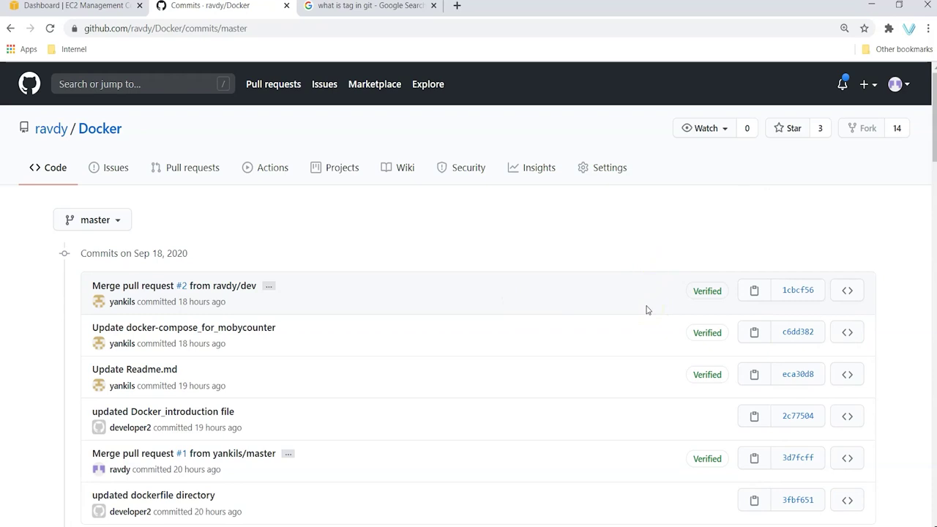
left_click(645, 310)
left_click(636, 299)
left_click(624, 303)
left_click(801, 295)
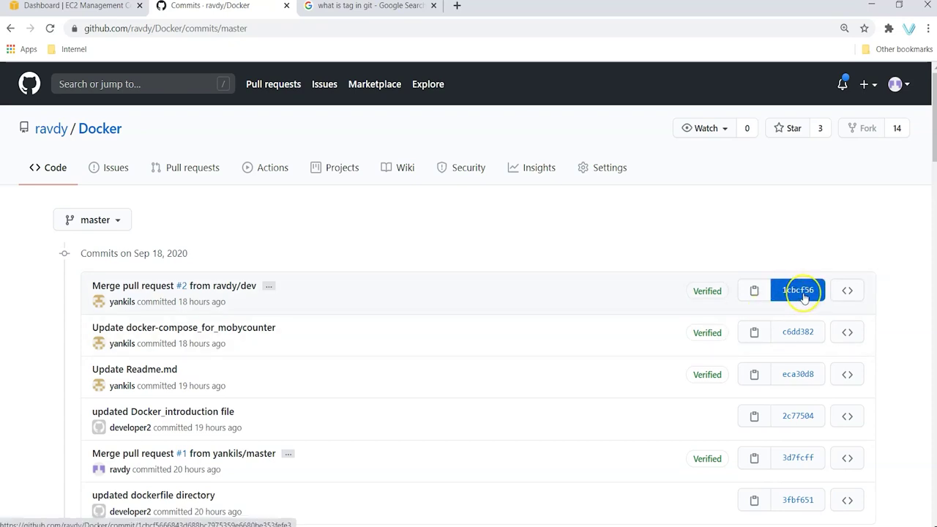
left_click(627, 300)
left_click(791, 300)
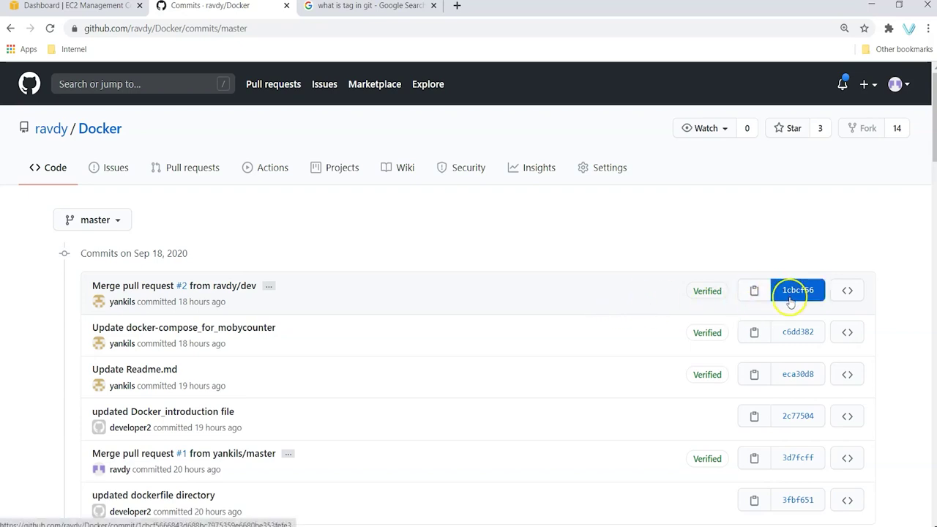
left_click(788, 300)
left_click(453, 306)
left_click(750, 310)
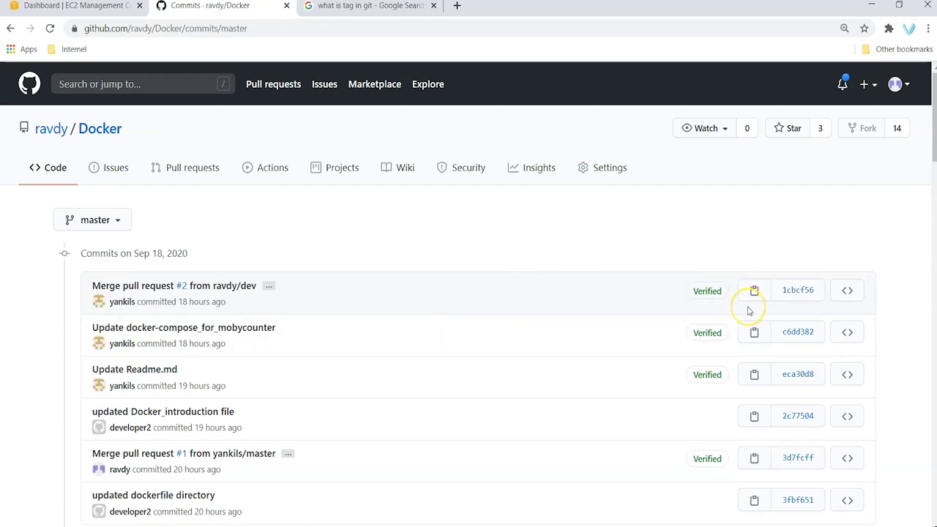
left_click(754, 291)
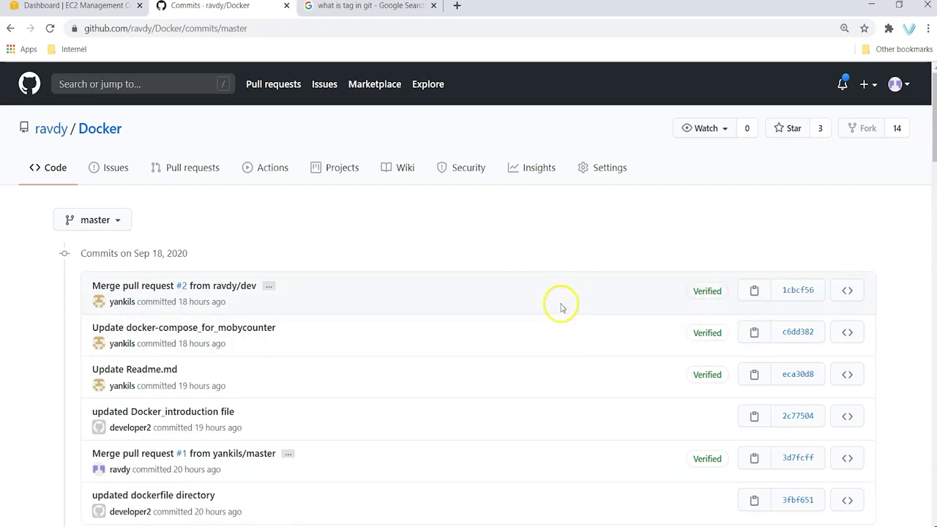
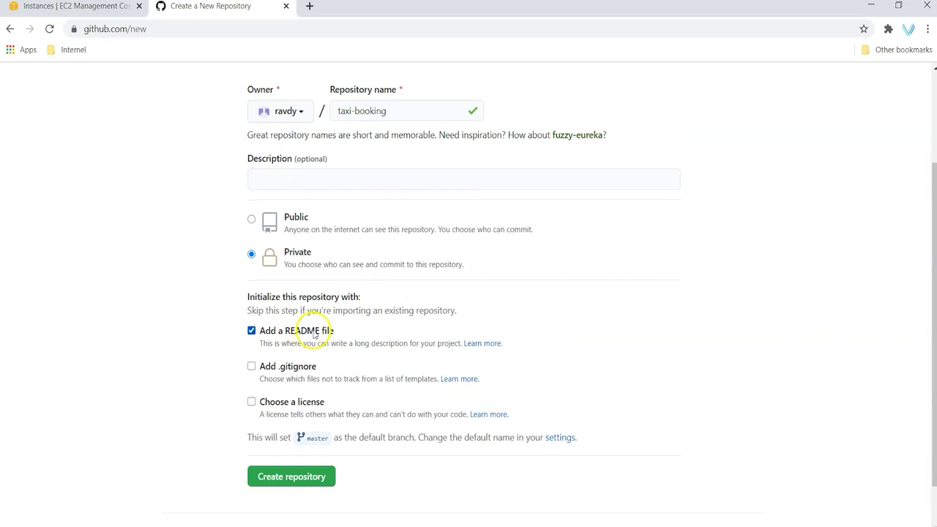
Step: Create the private taxi-booking repository with an initial README.md commit on master
left_click(300, 479)
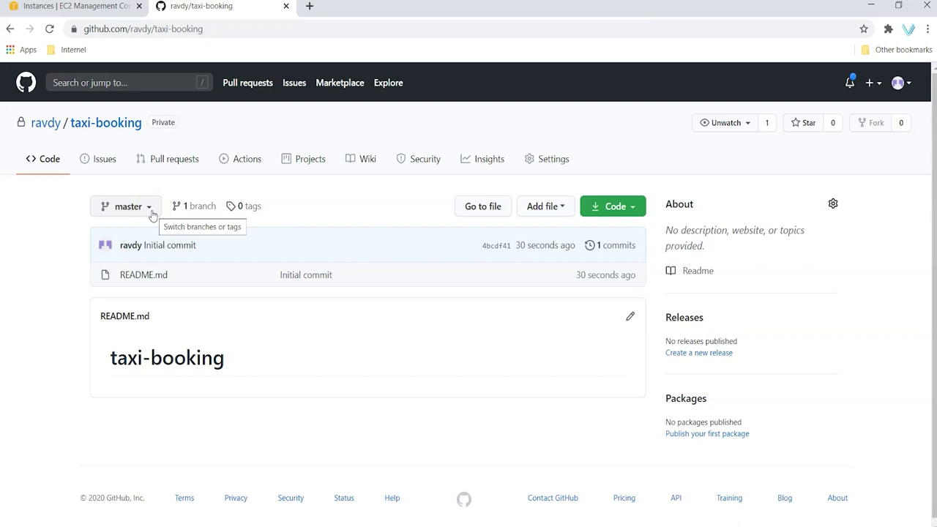
Step: Create a dev branch from master using the branch dropdown
left_click(150, 210)
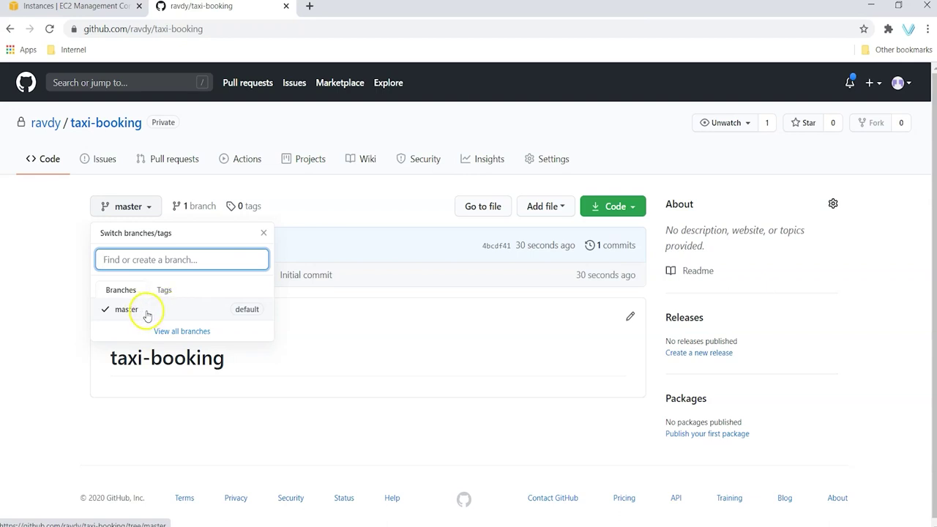
left_click(147, 311)
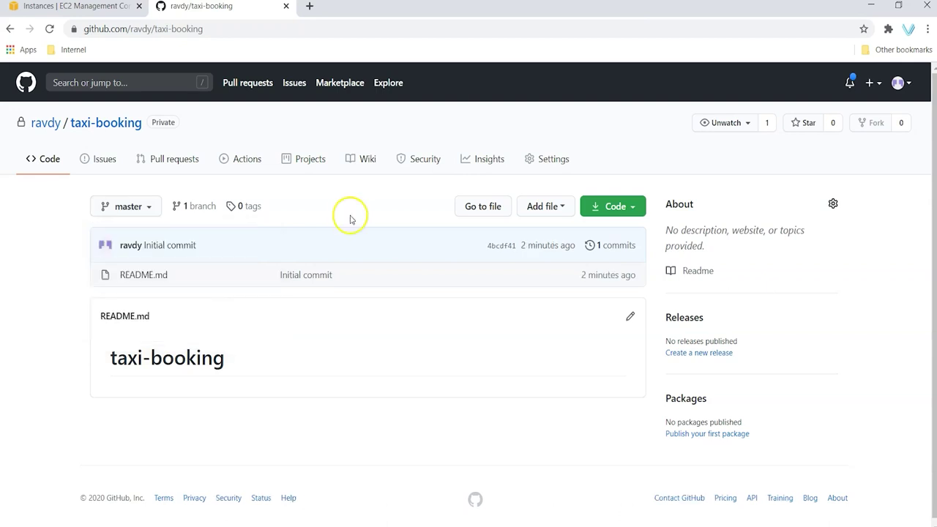
left_click(136, 206)
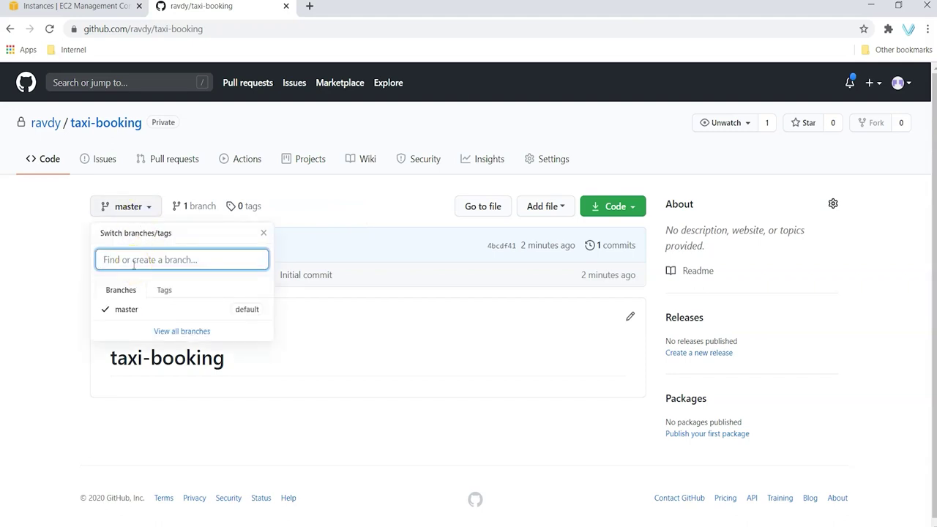
type("dev")
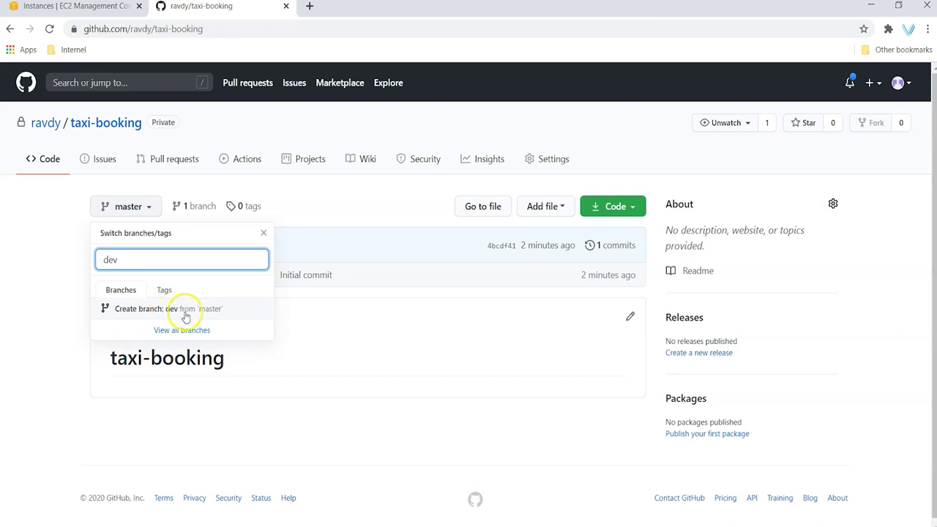
left_click(209, 312)
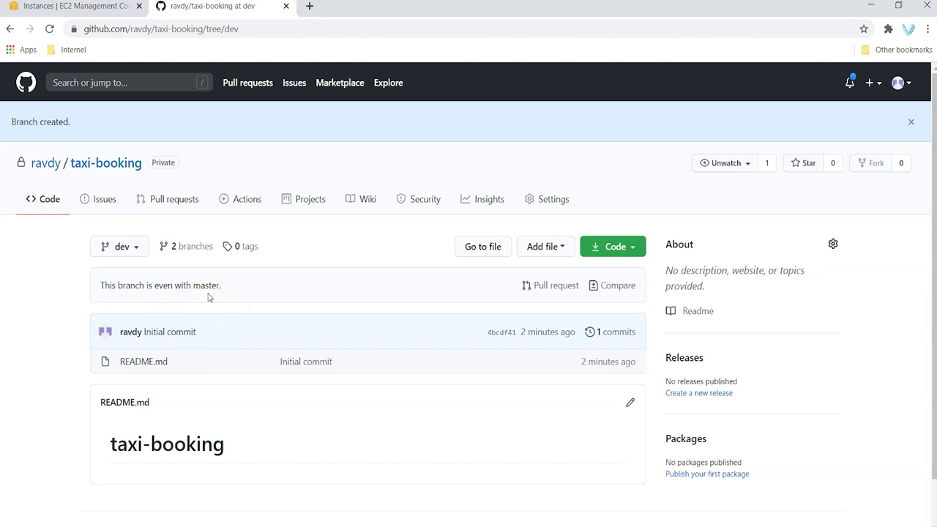
Step: Add uat and prod branches, then view the branches overview listing all four
left_click(128, 247)
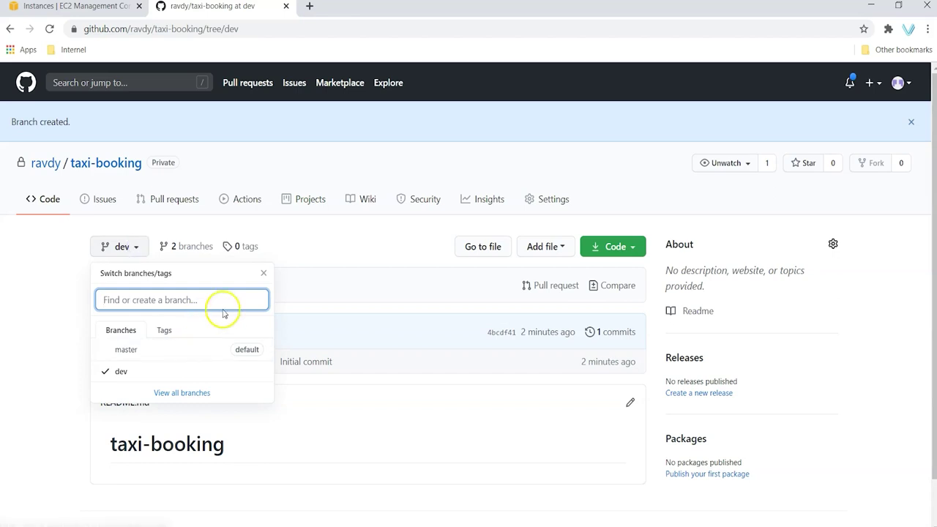
type("uat")
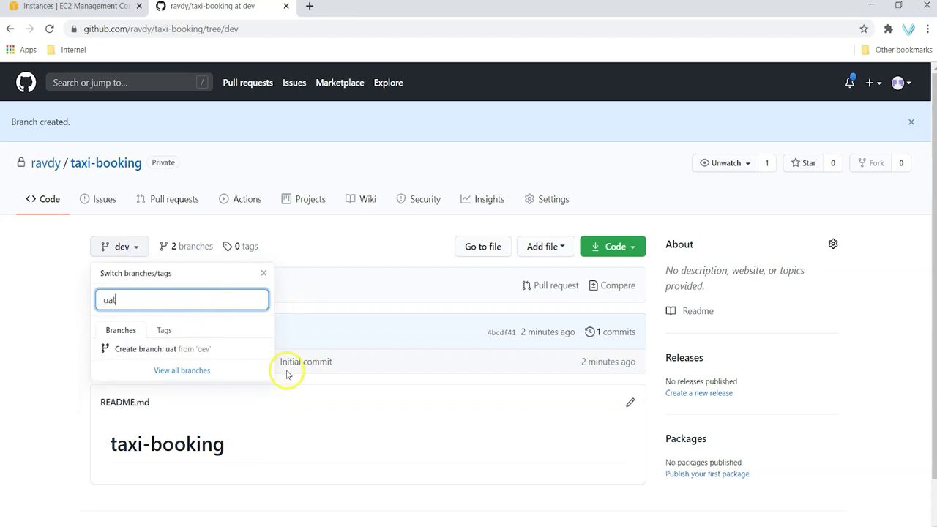
left_click(219, 352)
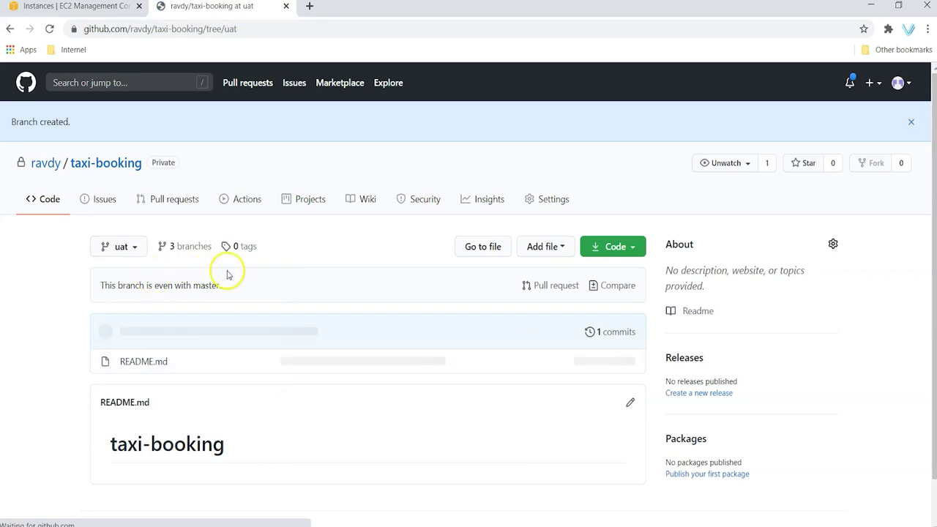
left_click(135, 248)
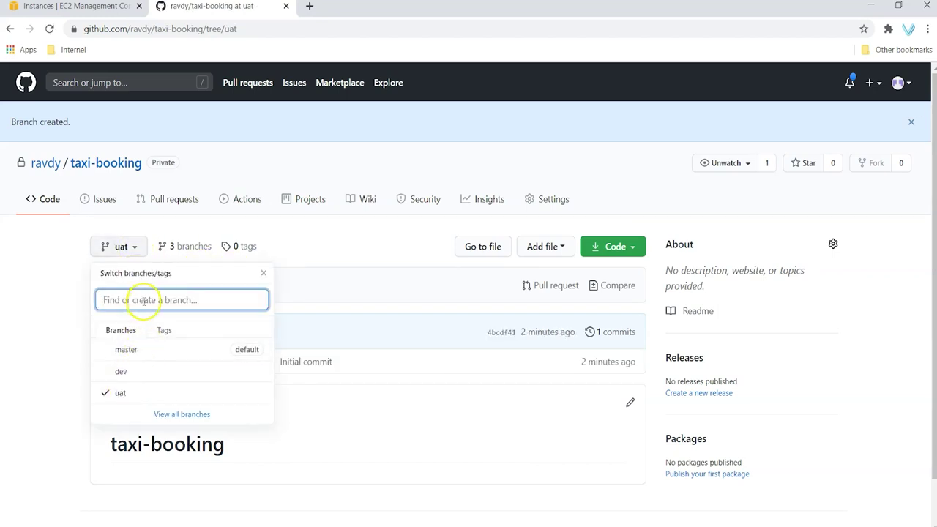
type("prod")
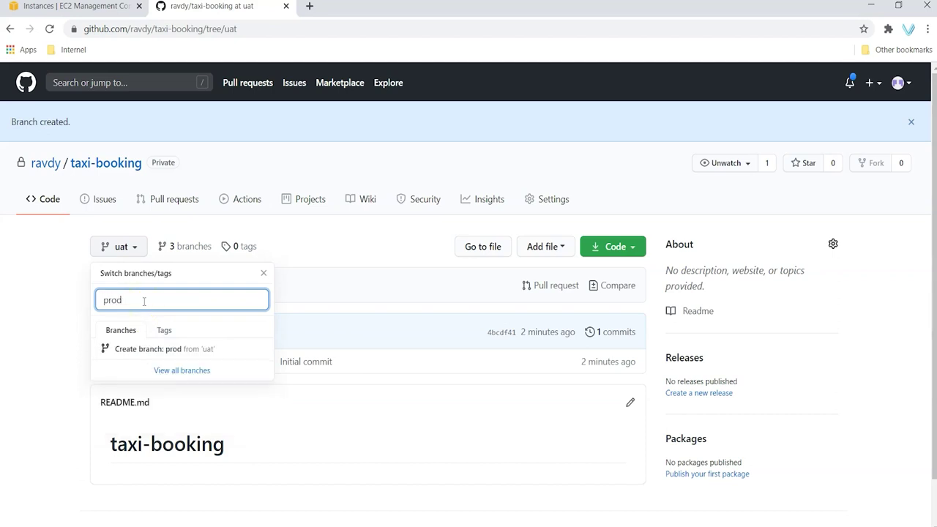
left_click(219, 350)
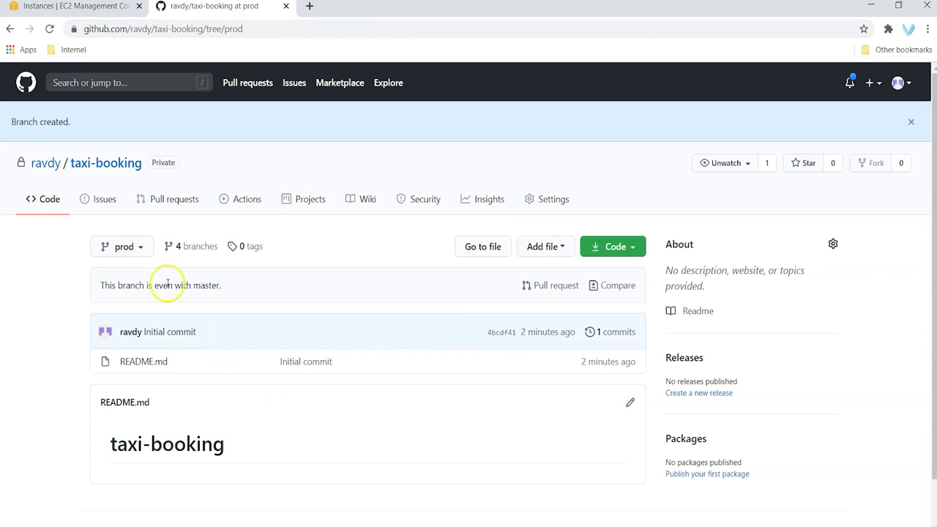
left_click(140, 249)
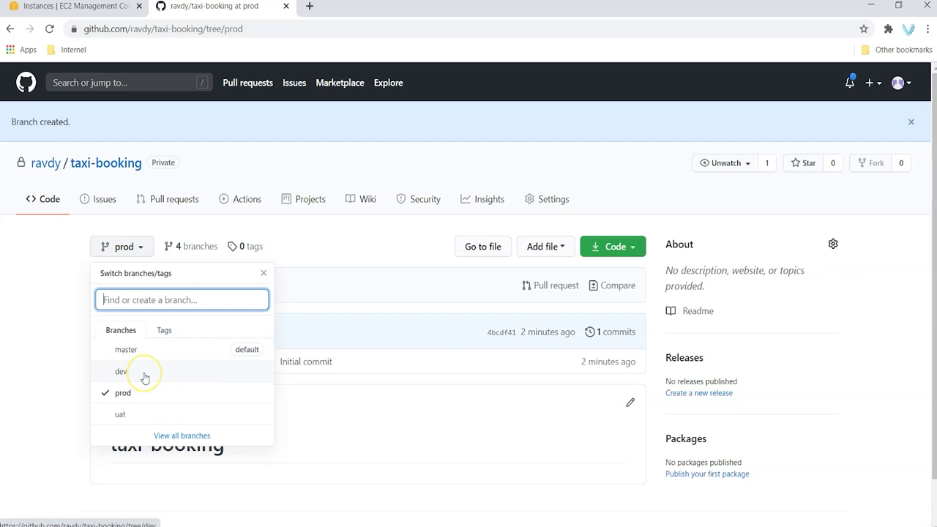
left_click(200, 247)
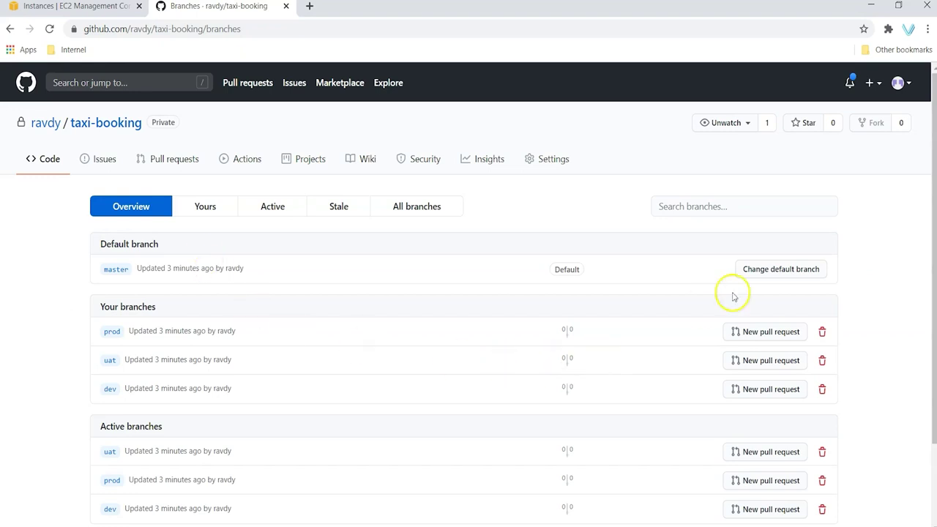
Step: Switch taxi-booking's default branch from master to dev and return to the code page
left_click(780, 270)
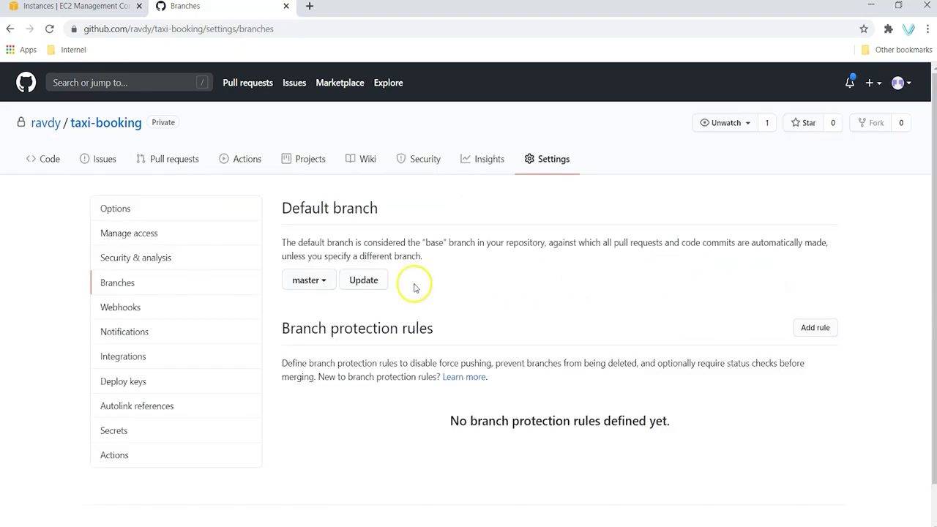
left_click(322, 279)
left_click(313, 362)
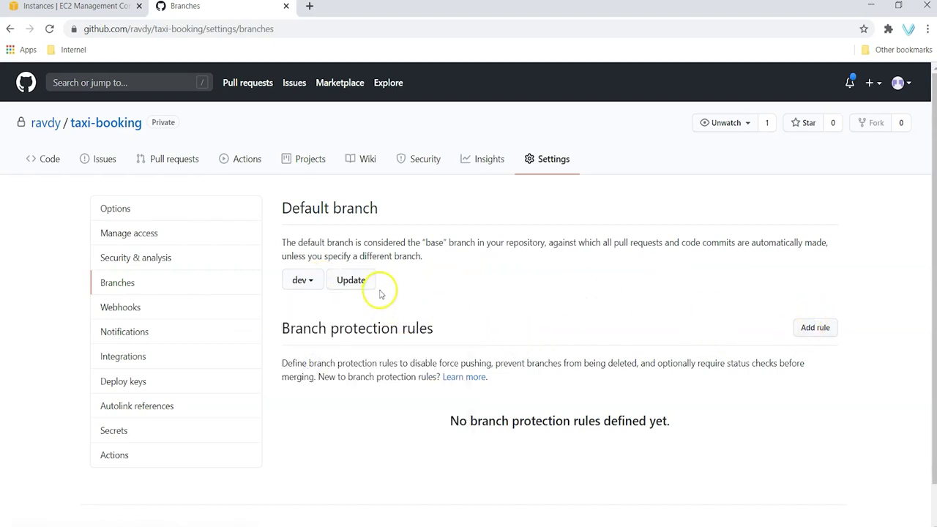
left_click(353, 280)
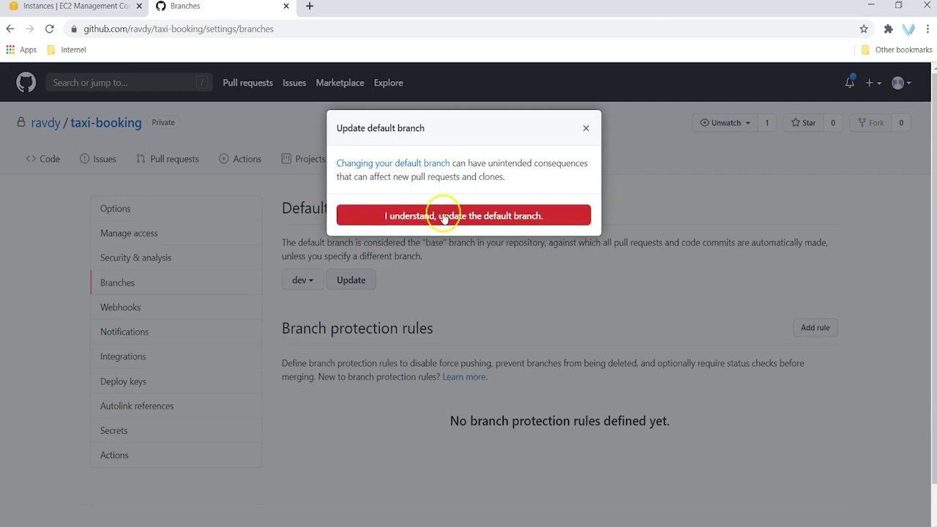
left_click(468, 220)
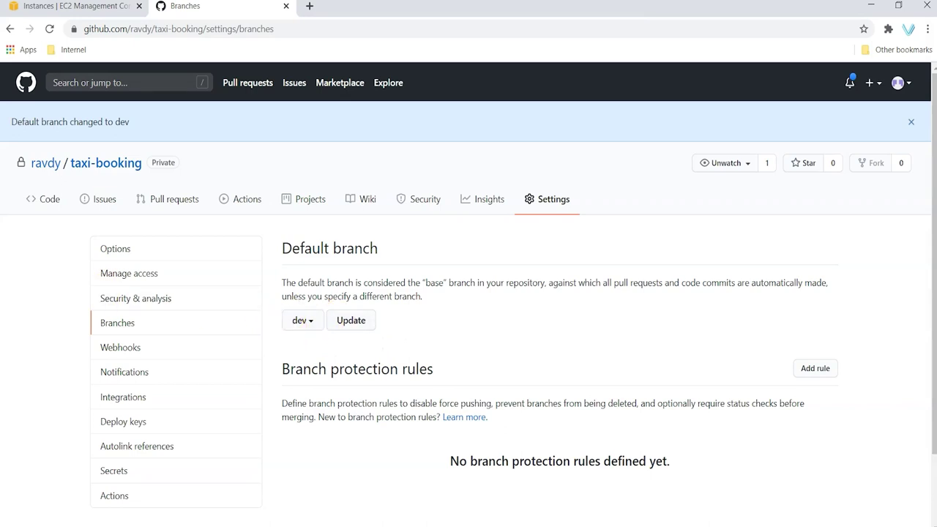
left_click(51, 207)
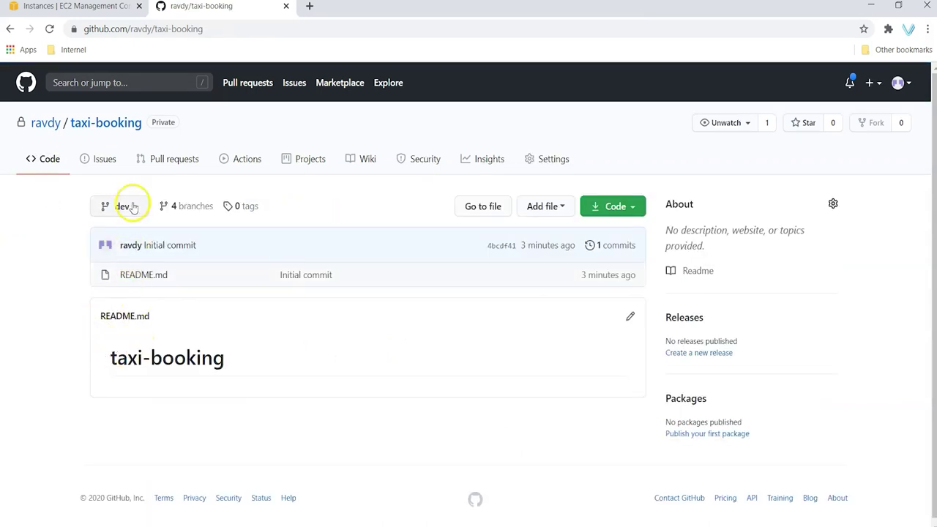
Step: Confirm dev is the default branch and delete master from the branches overview
left_click(134, 208)
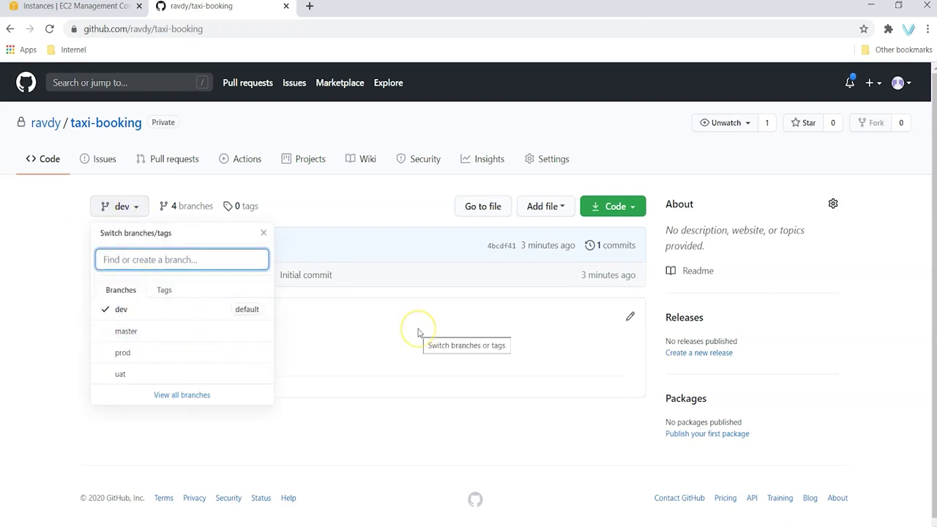
left_click(355, 348)
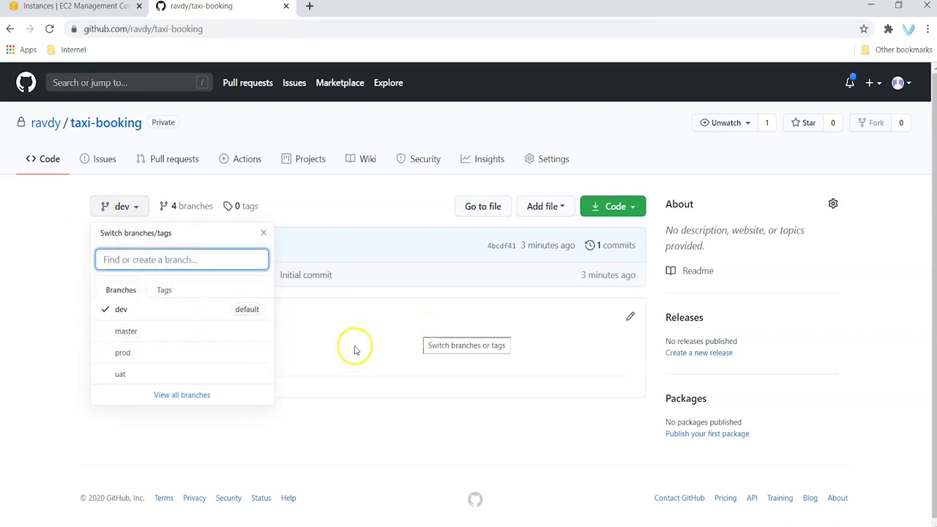
left_click(187, 203)
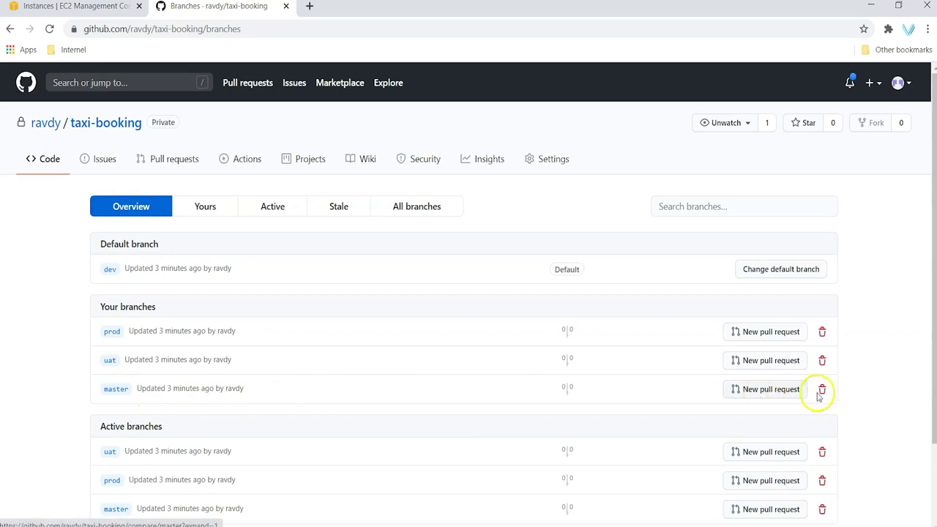
left_click(824, 392)
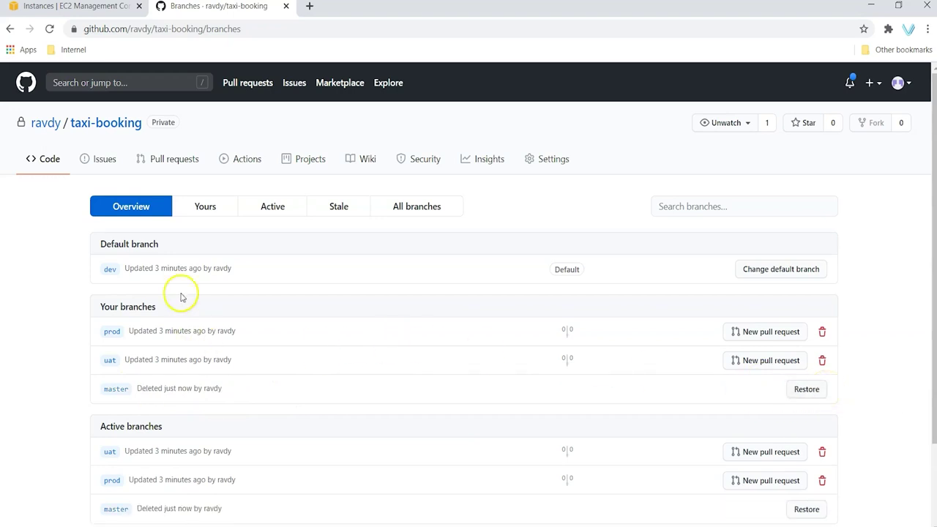
Step: Verify only dev, prod and uat branches remain, then open the repository Settings
left_click(56, 165)
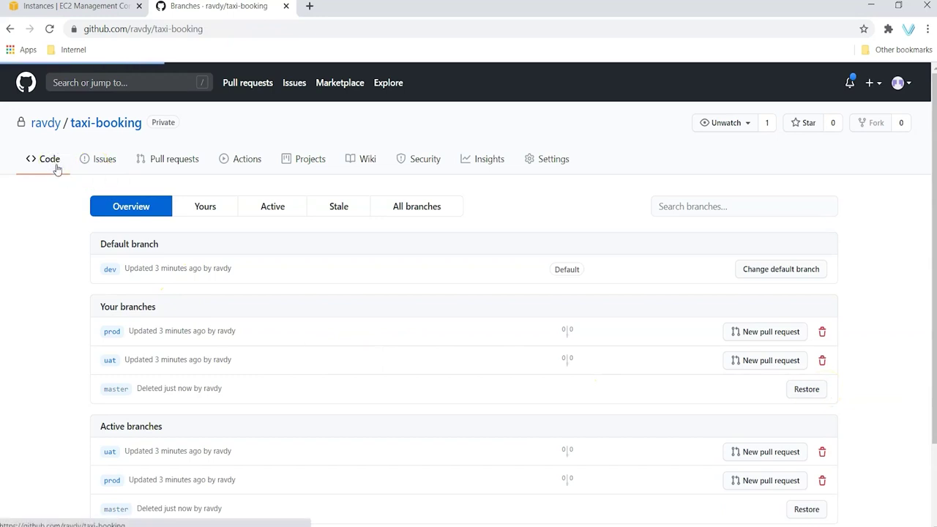
left_click(121, 205)
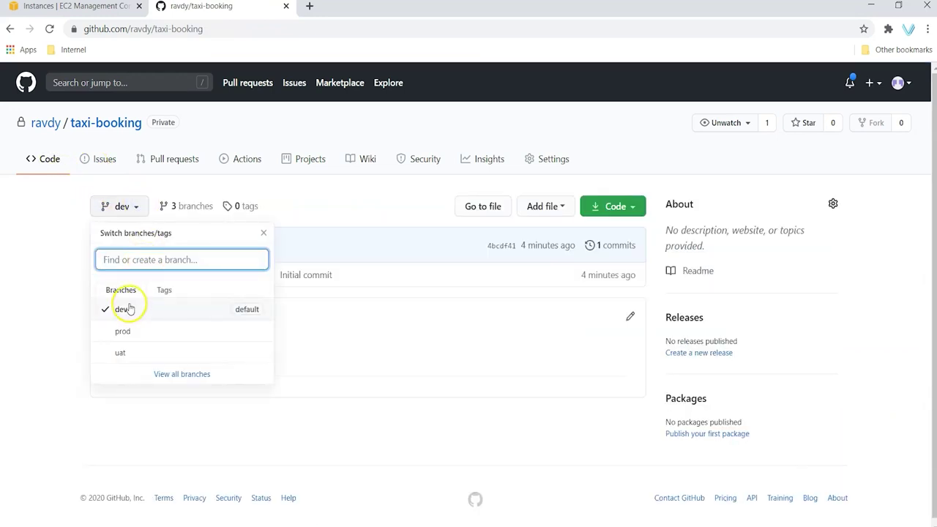
left_click(390, 353)
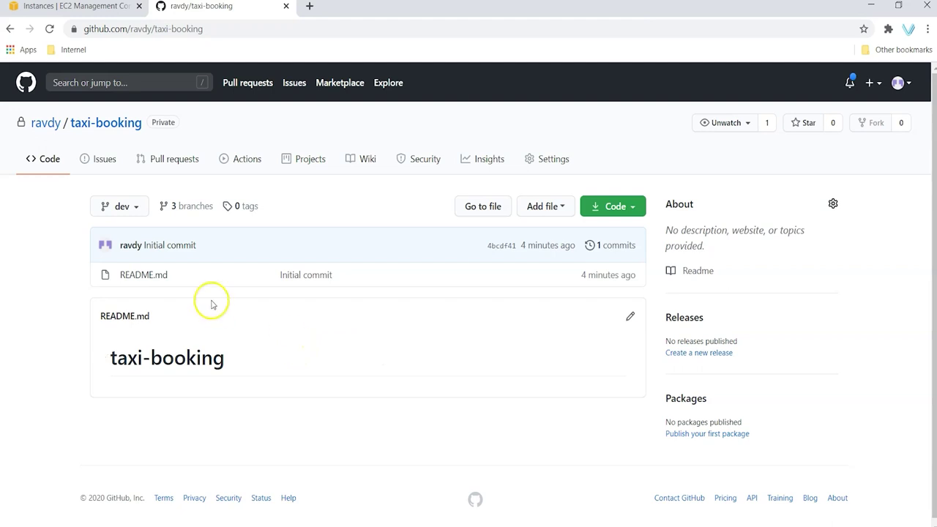
left_click(130, 204)
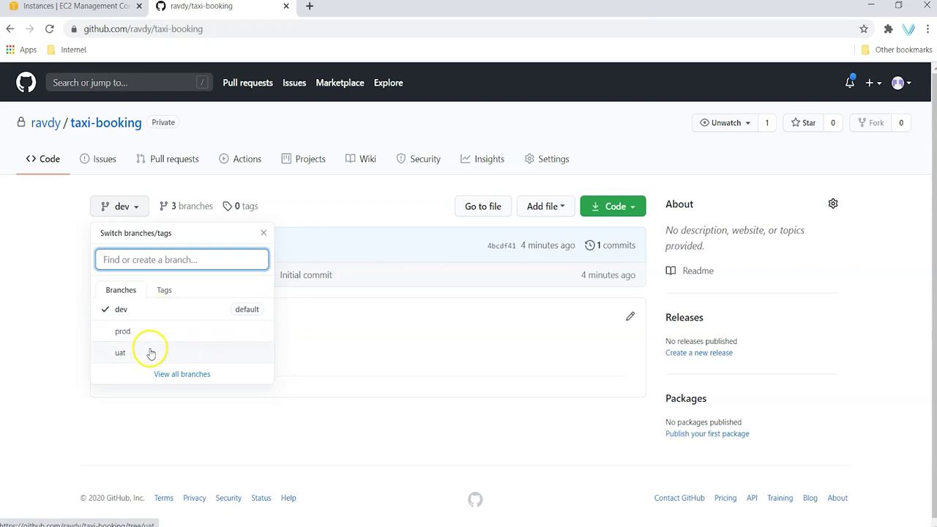
left_click(448, 372)
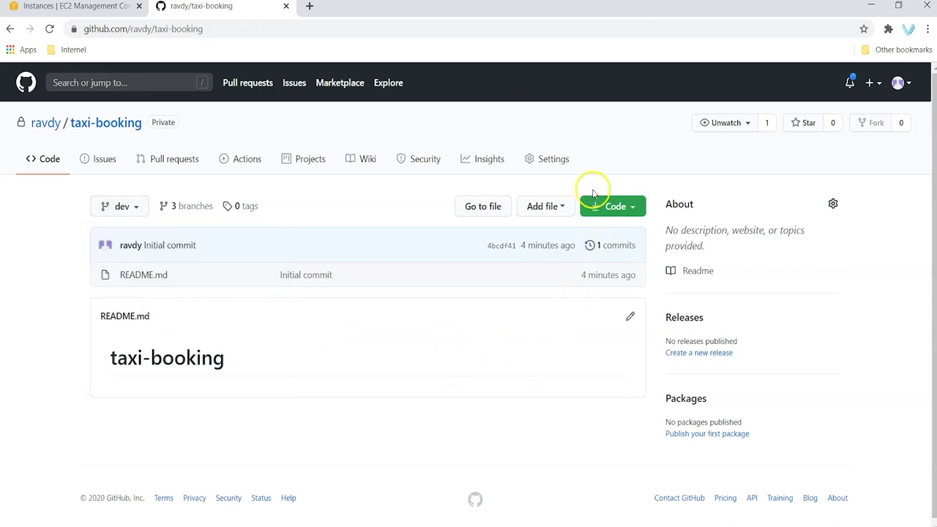
left_click(560, 160)
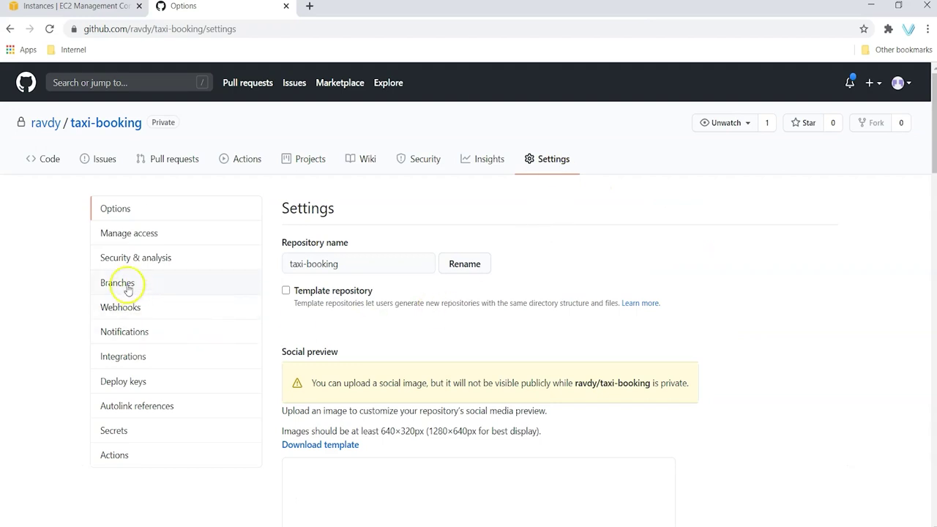
Step: Start a branch protection rule for uat requiring 1 approving pull request review
left_click(123, 285)
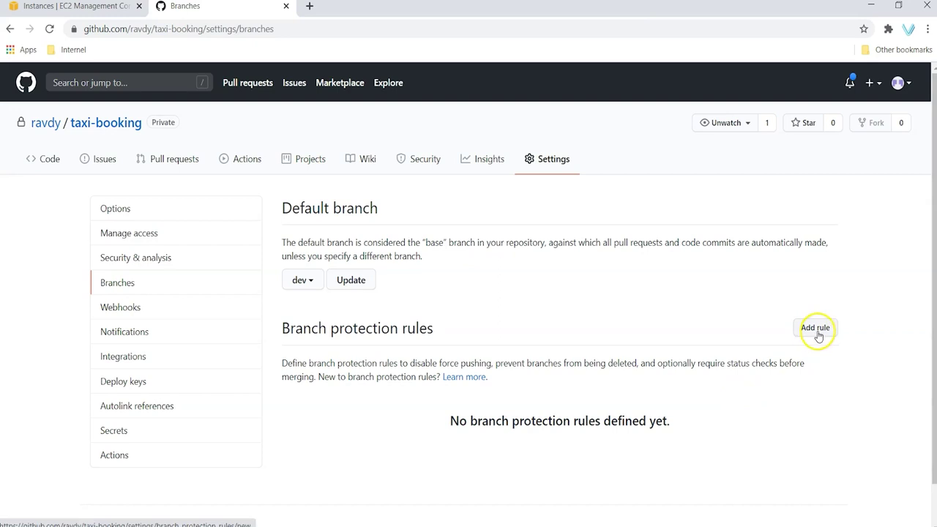
left_click(817, 330)
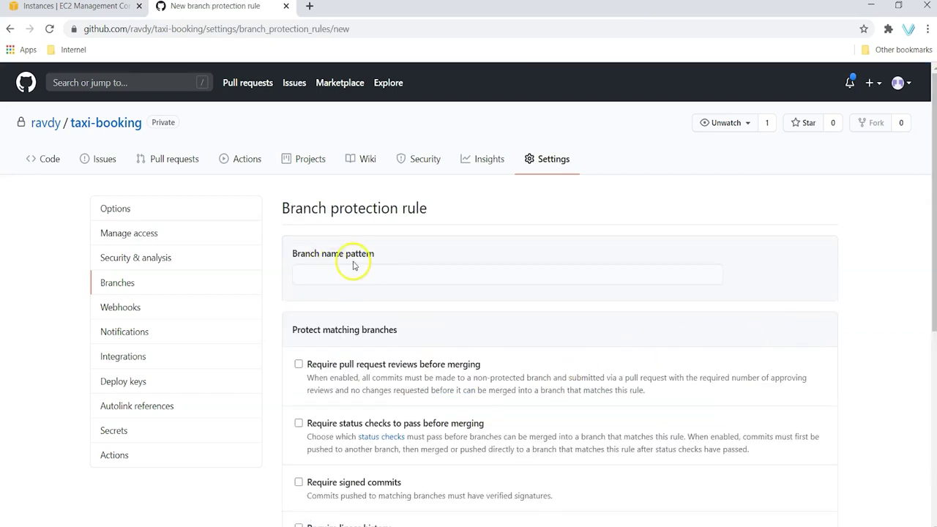
left_click(332, 281)
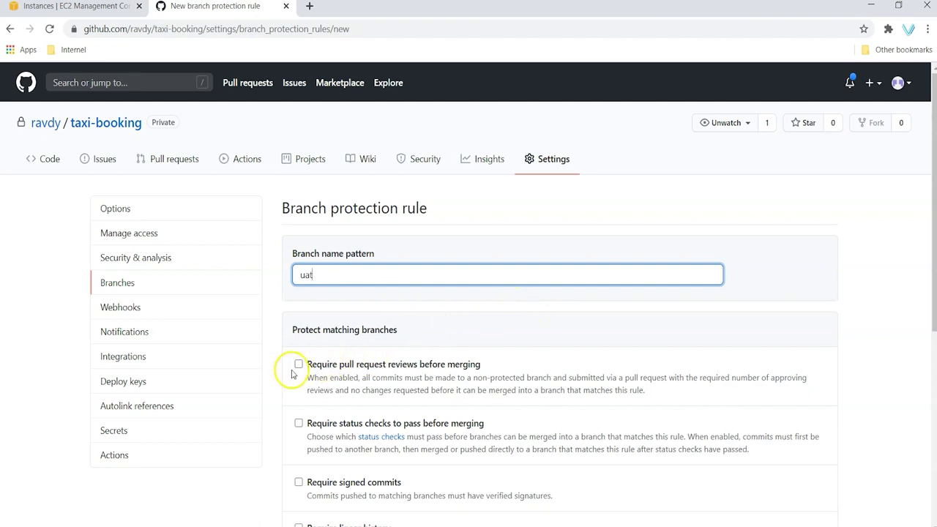
scroll(542, 349, "down", 1)
scroll(543, 347, "down", 1)
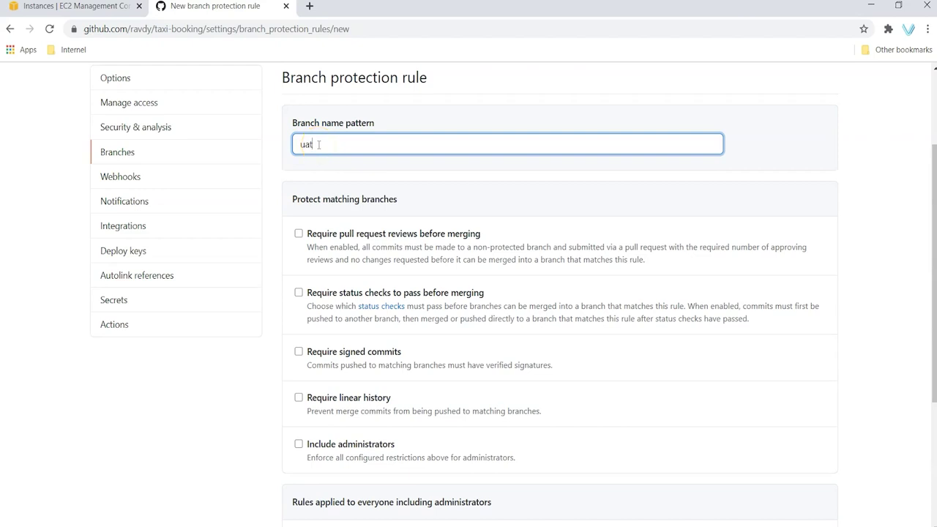
left_click(298, 234)
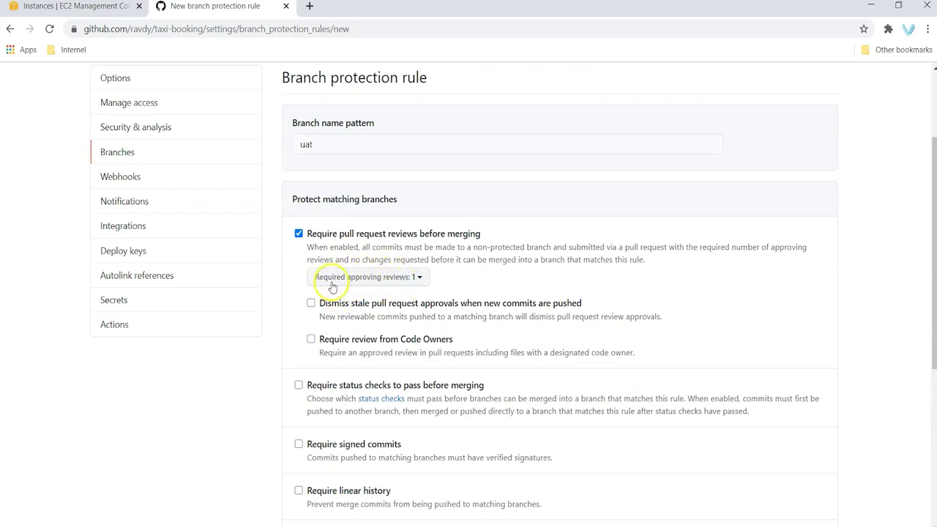
left_click(415, 279)
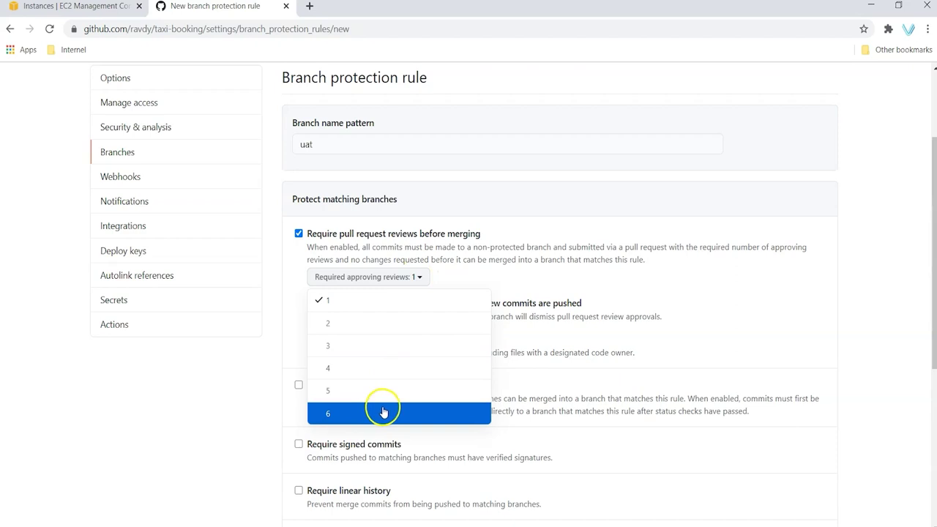
left_click(495, 262)
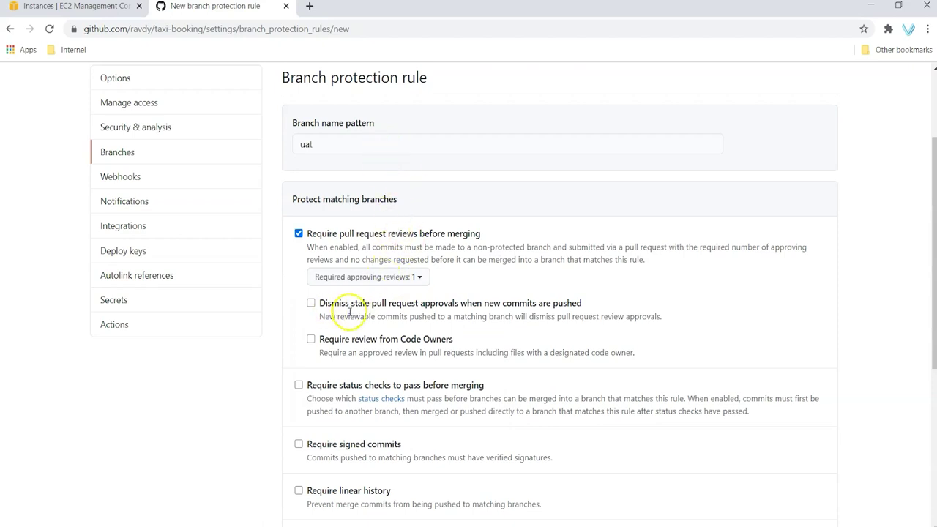
Step: Create the uat protection rule and reload to confirm it was saved
scroll(377, 313, "down", 2)
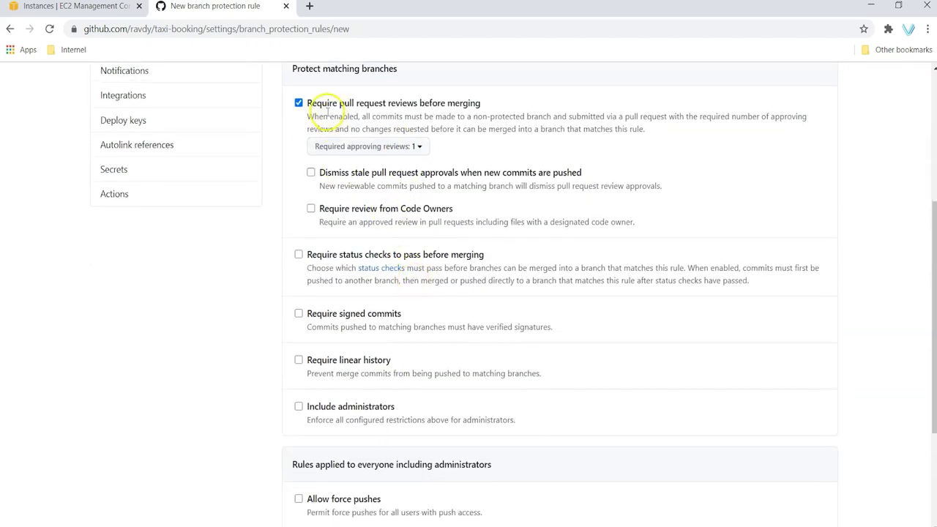
scroll(433, 110, "down", 1)
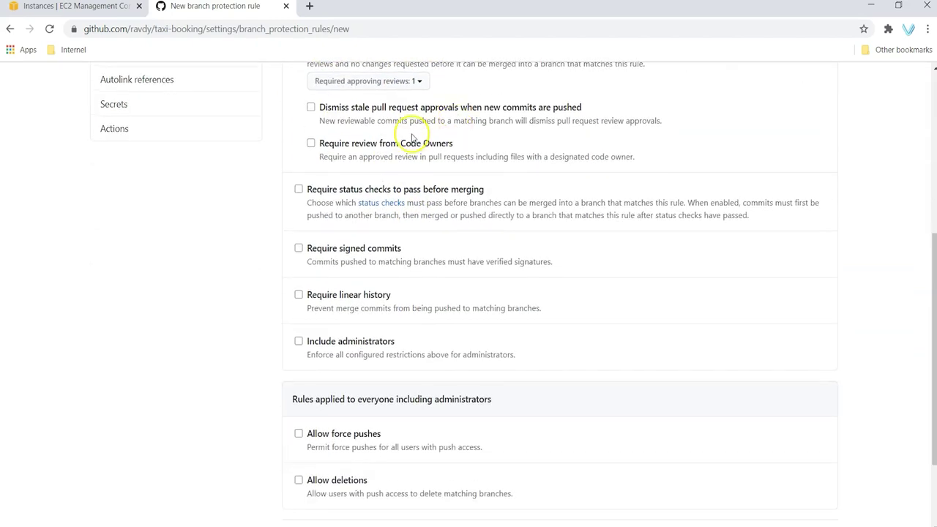
scroll(410, 249, "down", 1)
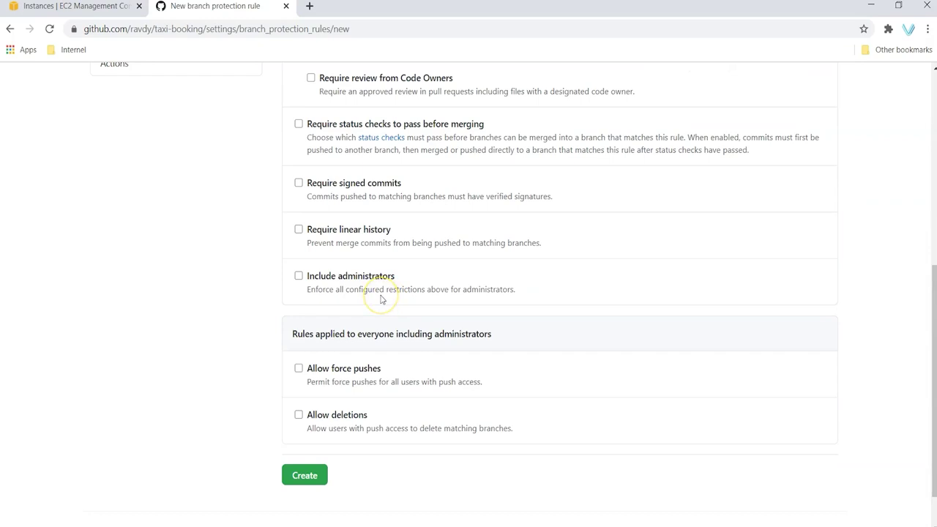
scroll(381, 298, "down", 1)
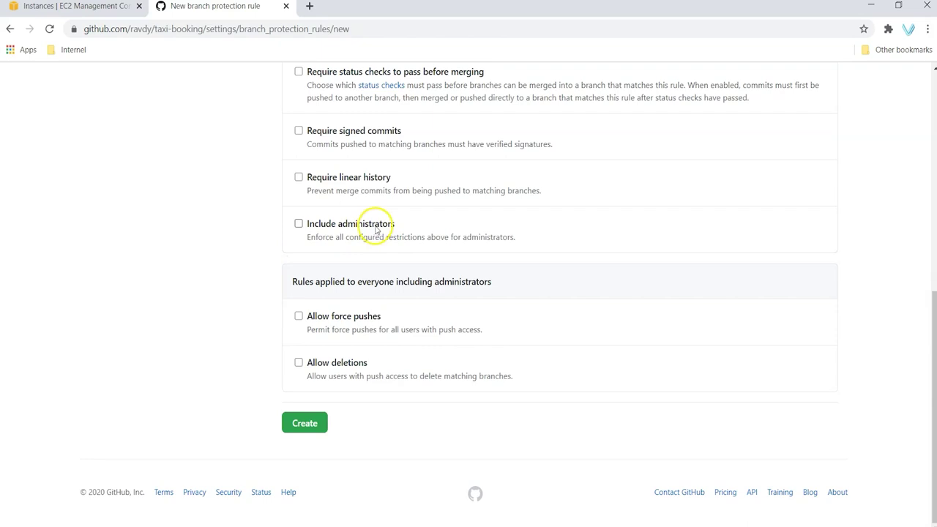
left_click(311, 431)
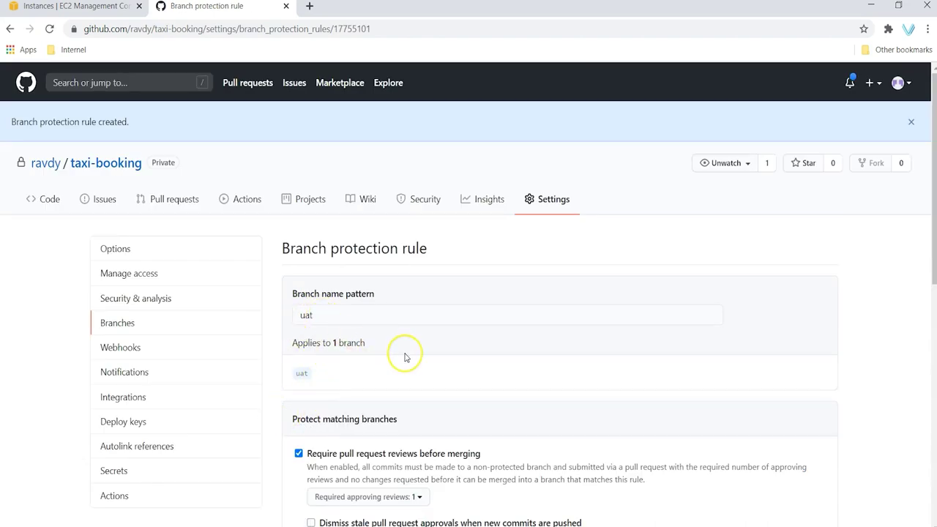
scroll(405, 357, "down", 1)
scroll(419, 433, "down", 6)
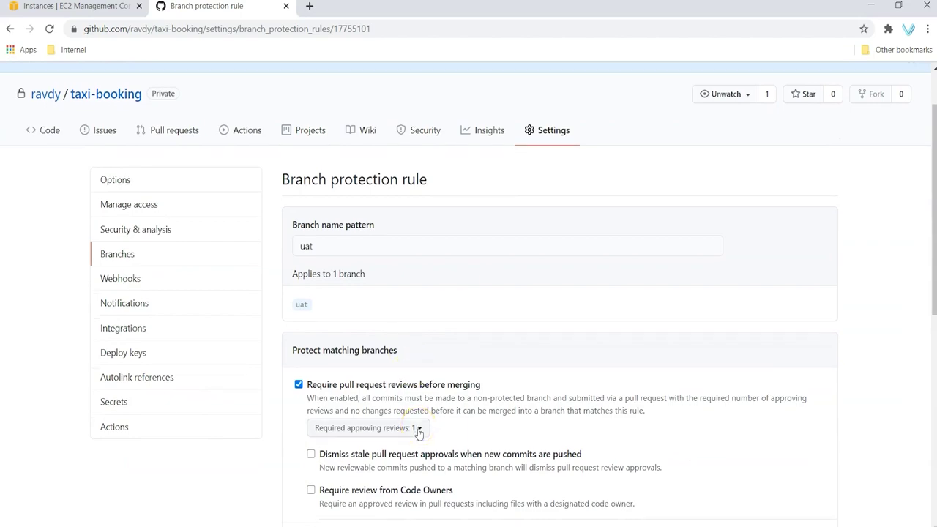
key("Return")
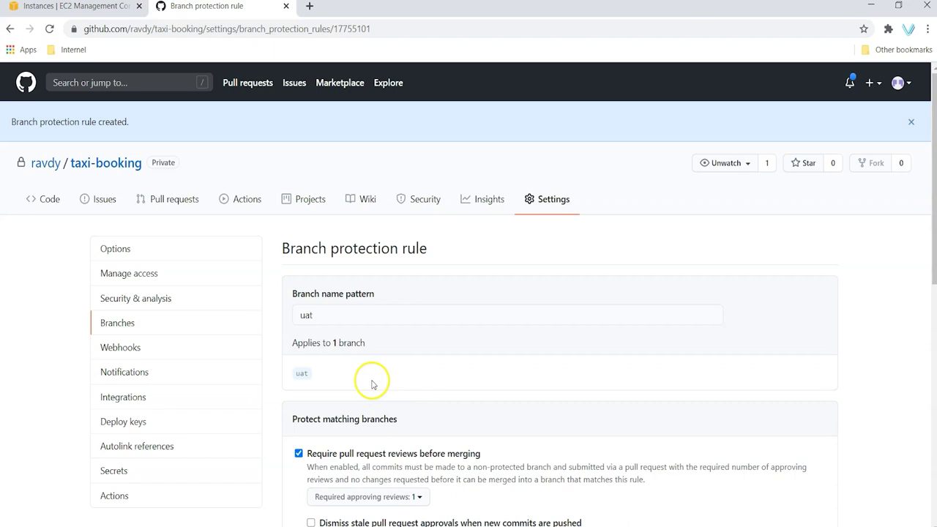
Step: Add a 'pord' protection rule requiring 2 approving reviews, then return to the code page
left_click(112, 327)
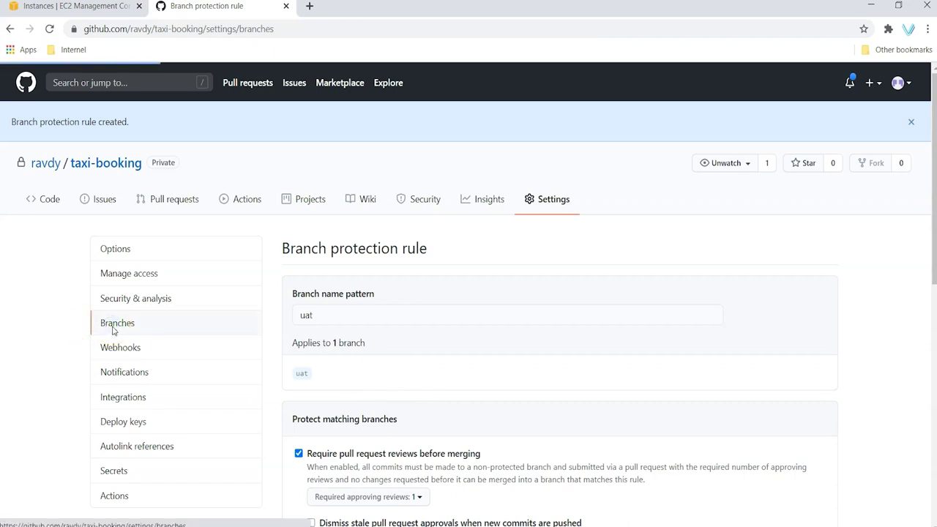
left_click(110, 285)
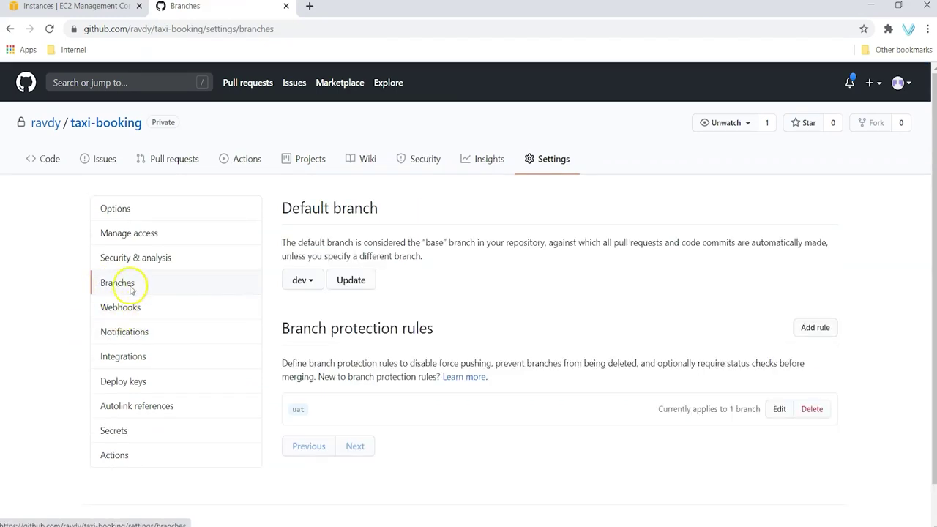
left_click(820, 330)
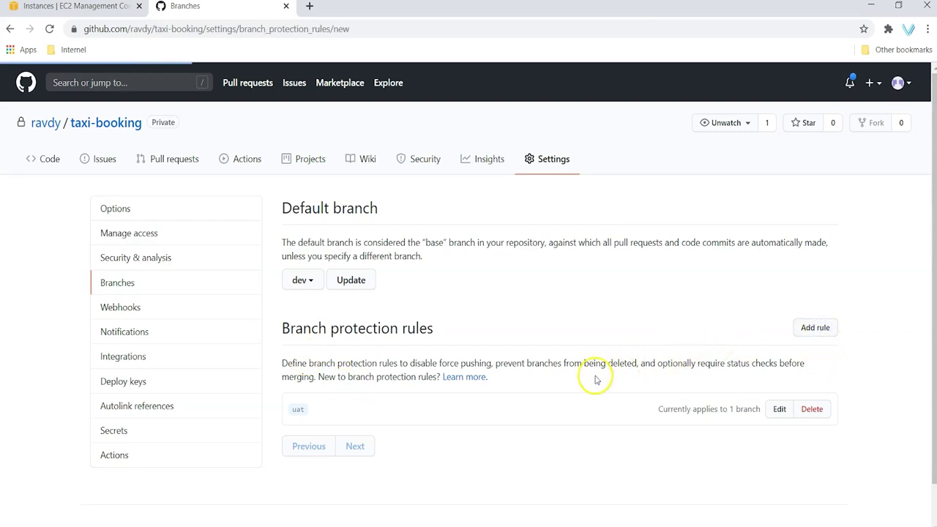
left_click(314, 282)
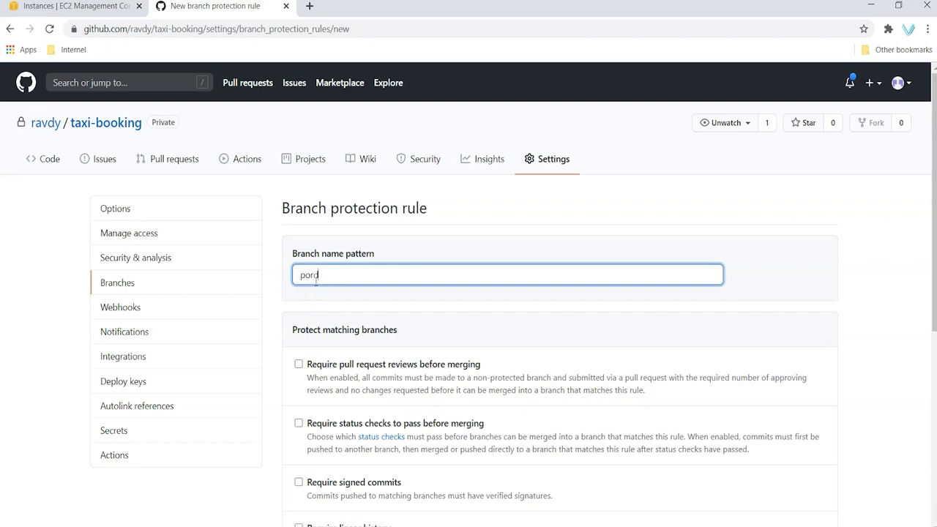
left_click(299, 364)
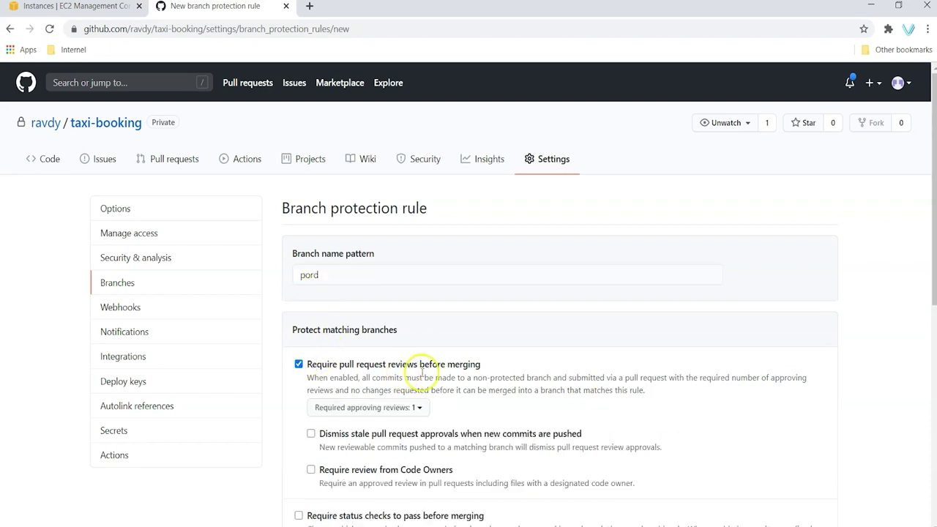
left_click(419, 407)
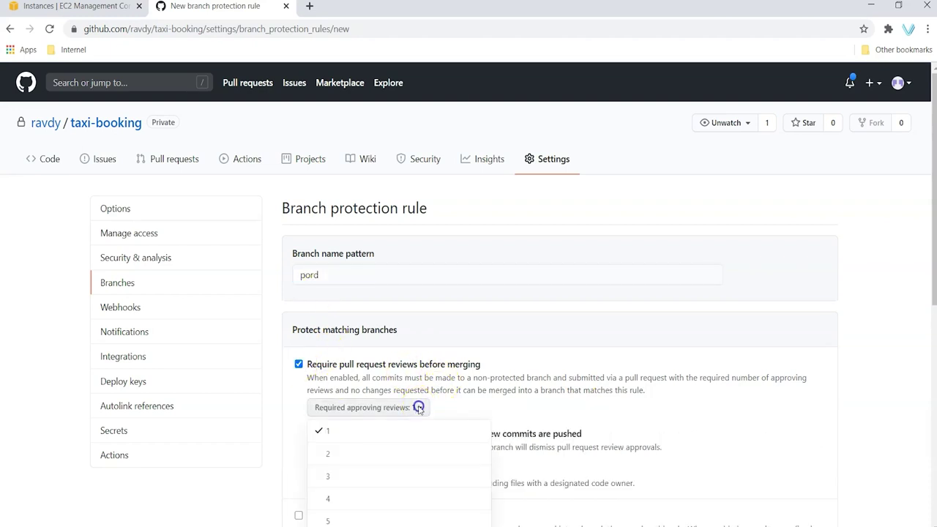
left_click(399, 454)
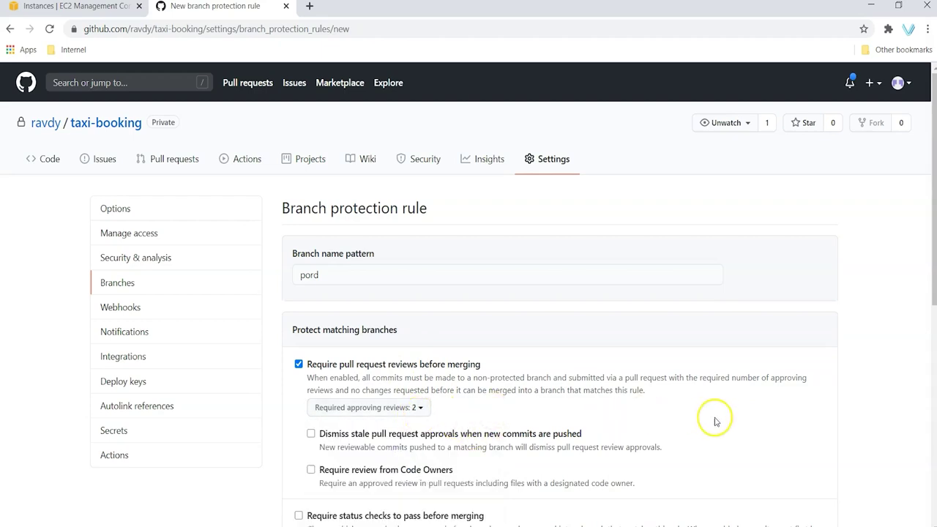
scroll(488, 328, "down", 3)
scroll(488, 328, "down", 3)
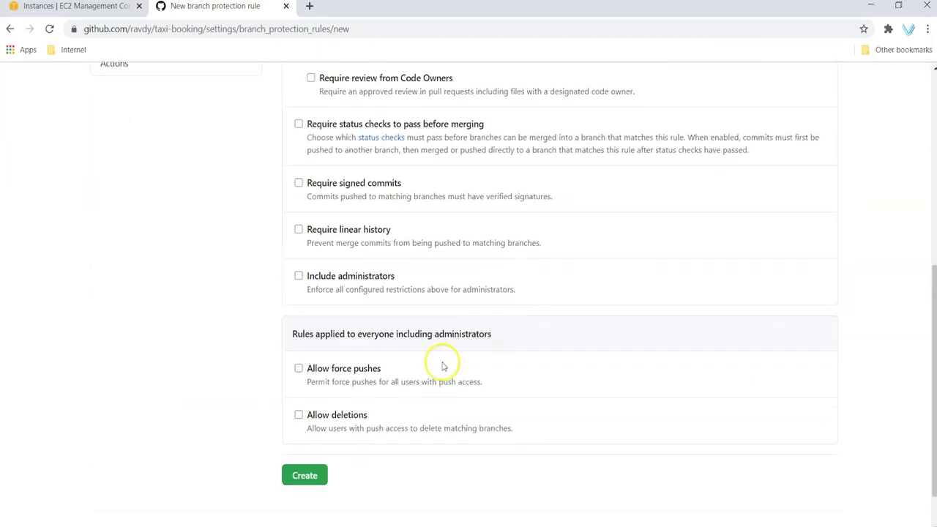
left_click(316, 475)
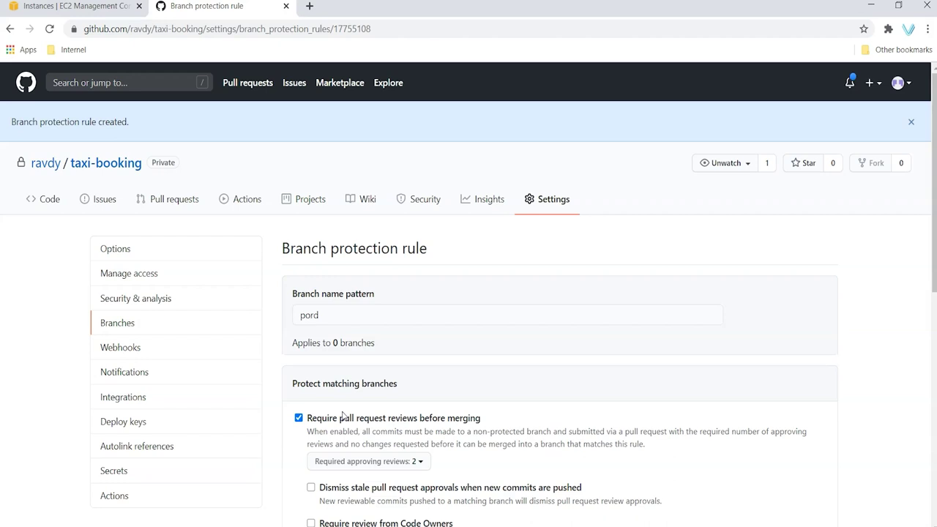
left_click(53, 202)
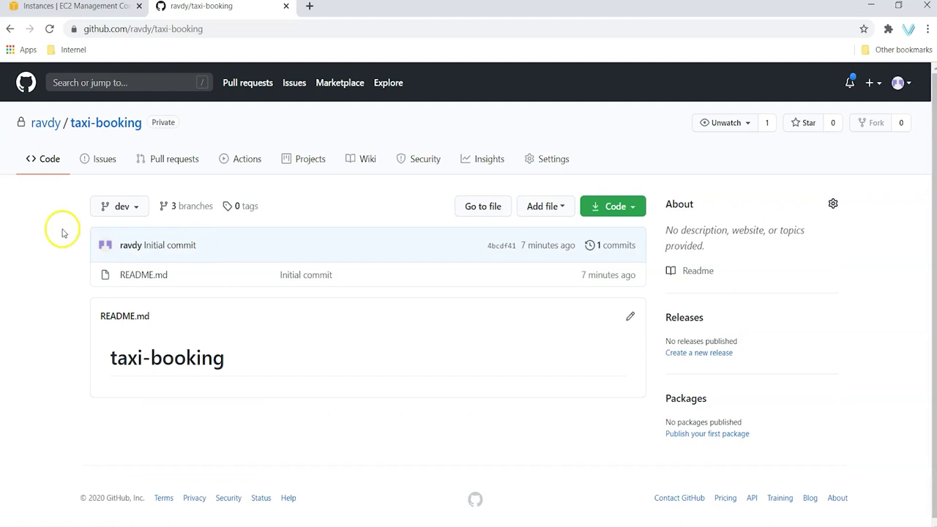
Step: Under Manage access, invite the first collaborator found by username search
left_click(556, 160)
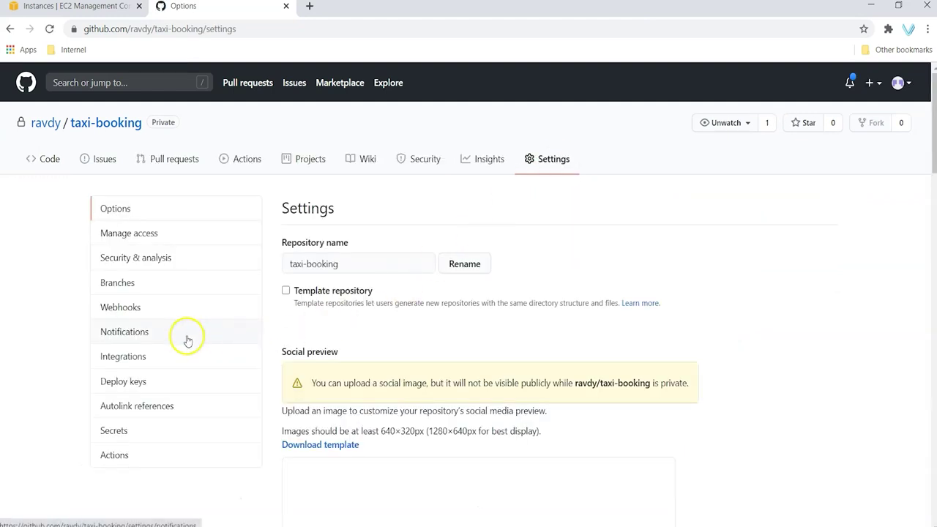
left_click(140, 233)
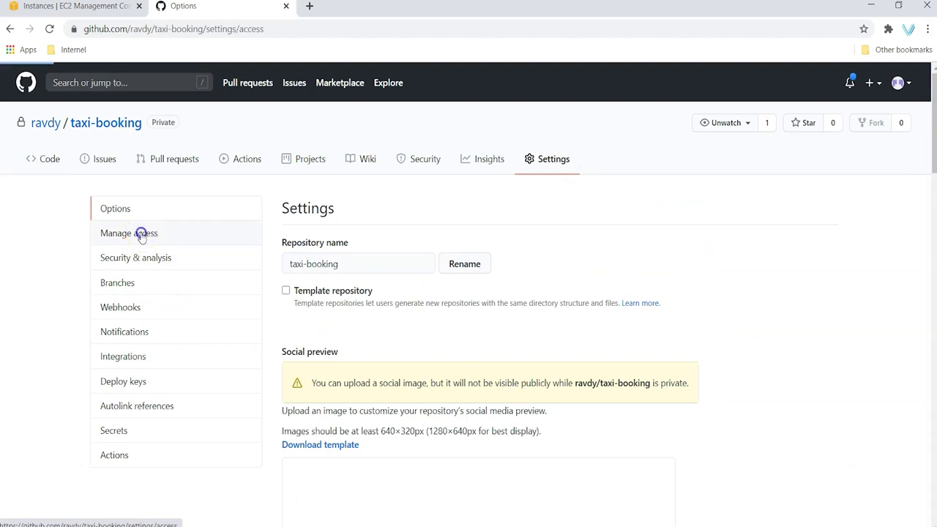
scroll(599, 251, "down", 1)
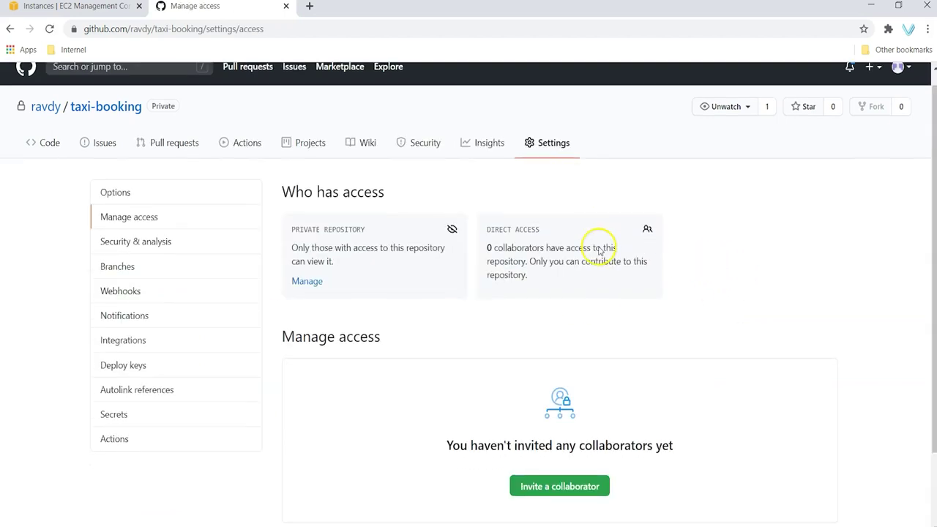
scroll(599, 250, "down", 2)
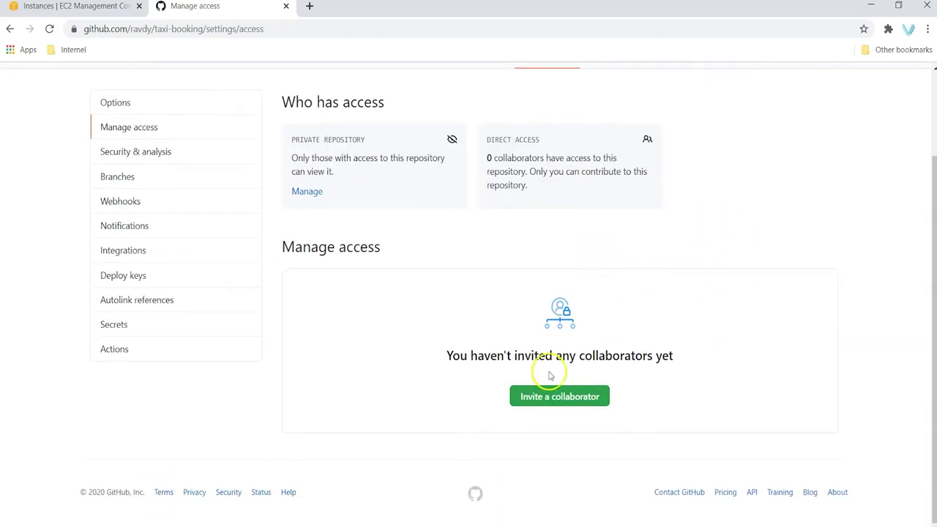
left_click(573, 405)
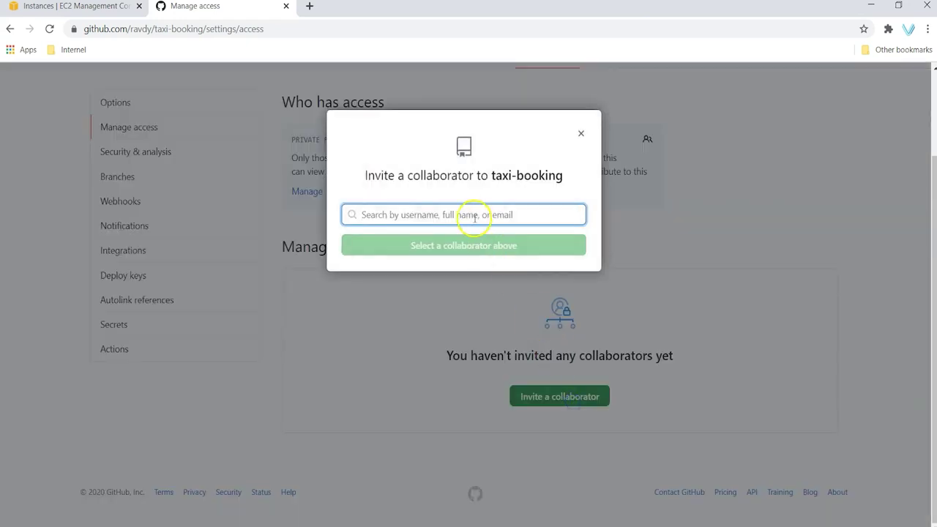
type("yankils")
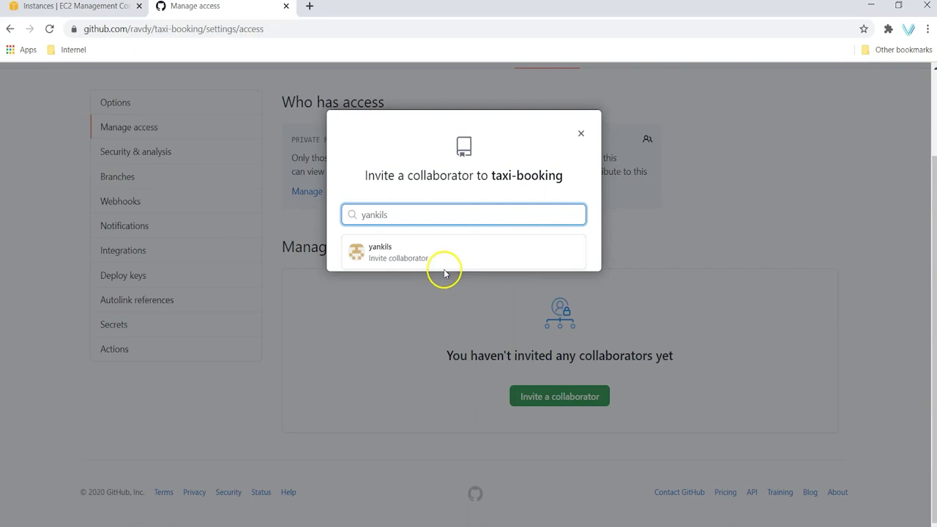
left_click(444, 251)
left_click(459, 277)
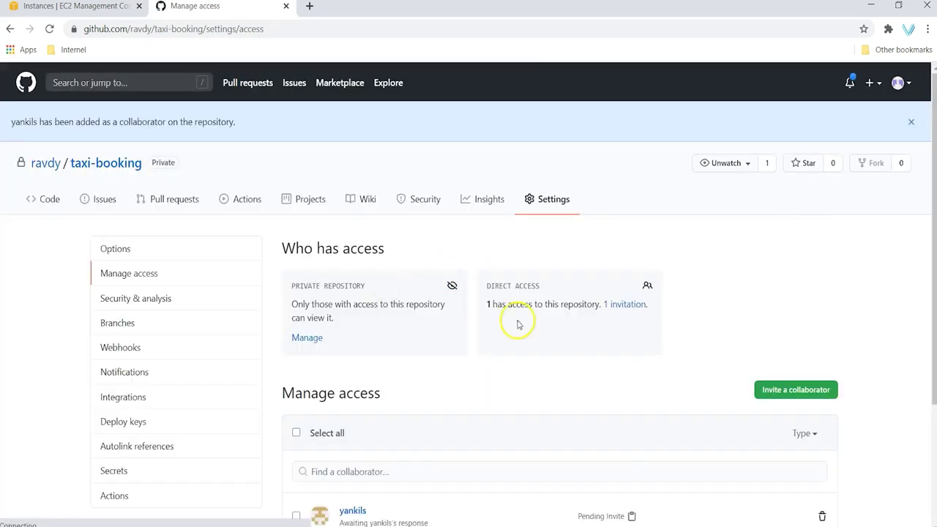
Step: Invite the second collaborator, then return to the full-screen setup checklist slide
scroll(469, 414, "down", 2)
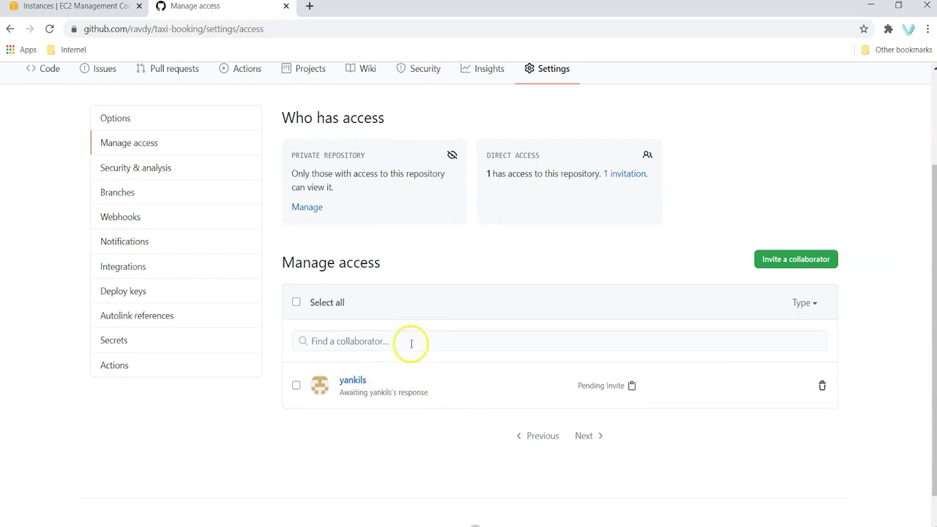
left_click(791, 262)
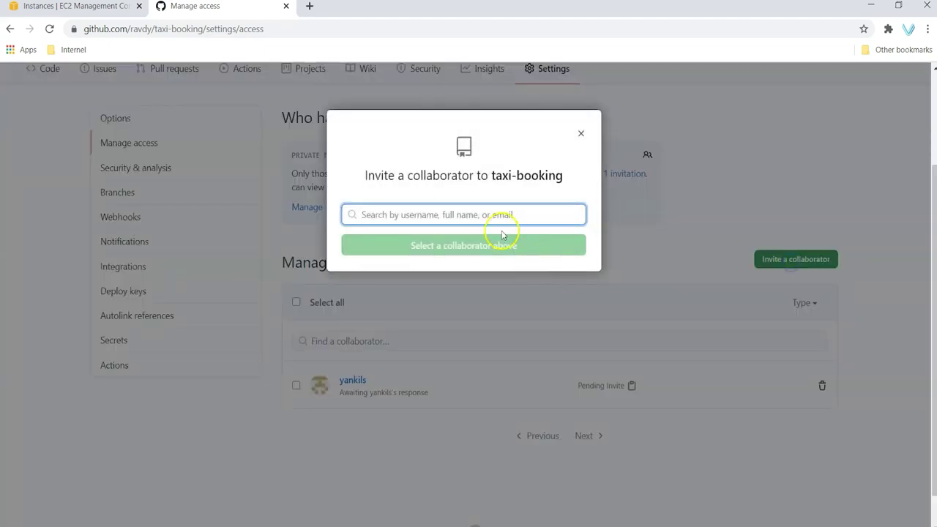
type("valaxy")
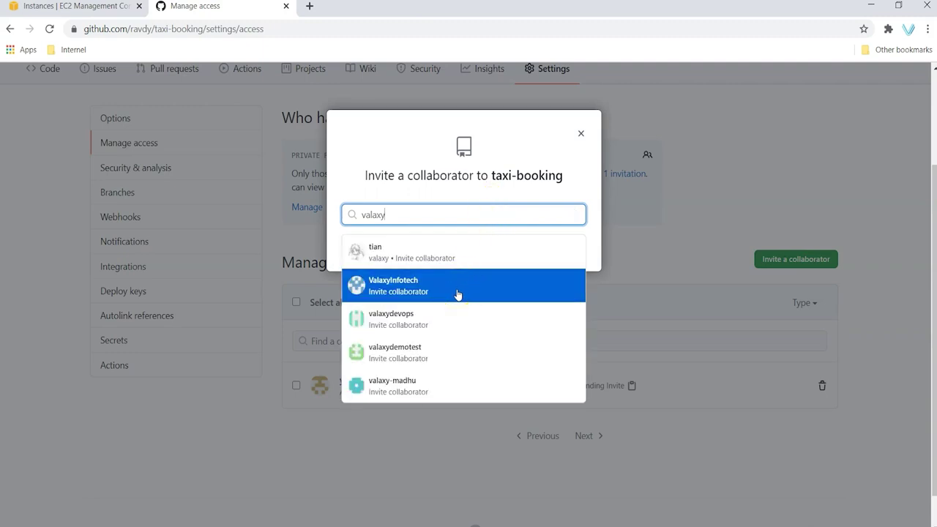
left_click(457, 289)
left_click(463, 274)
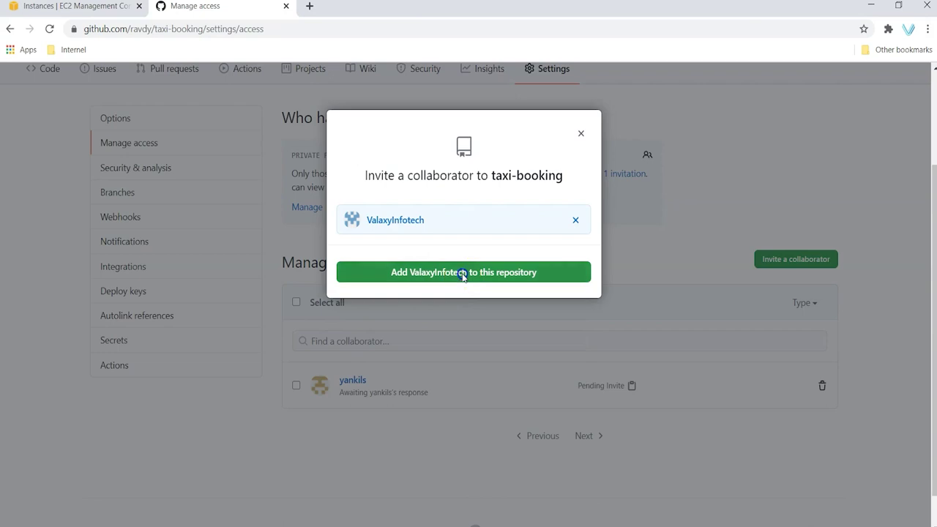
scroll(441, 447, "down", 3)
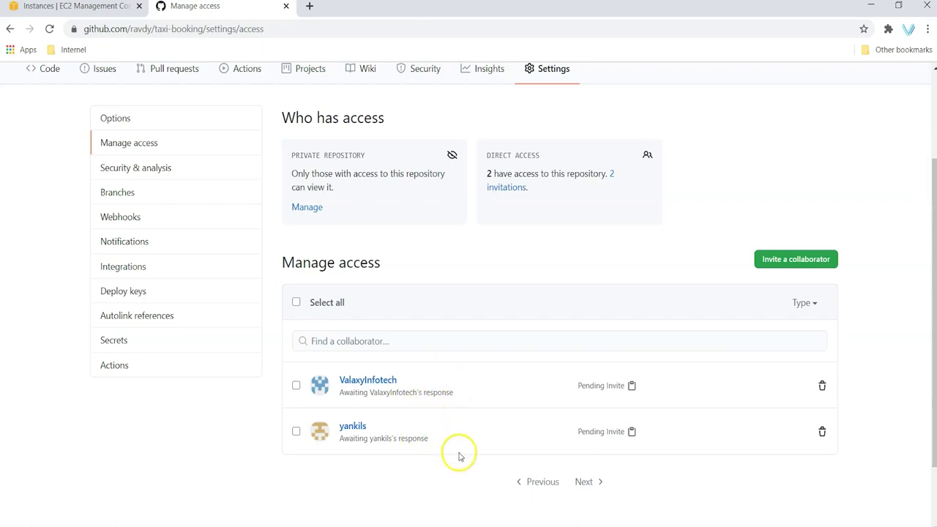
scroll(471, 481, "up", 2)
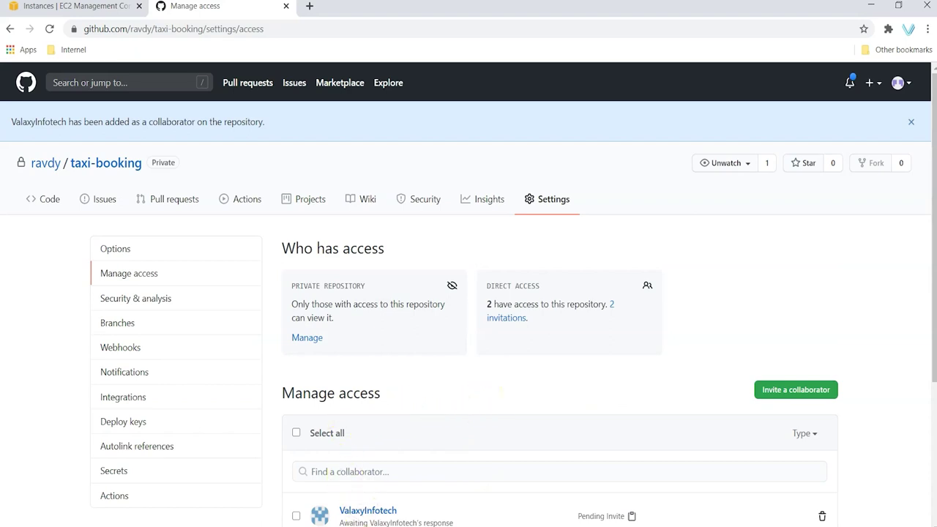
left_click(452, 483)
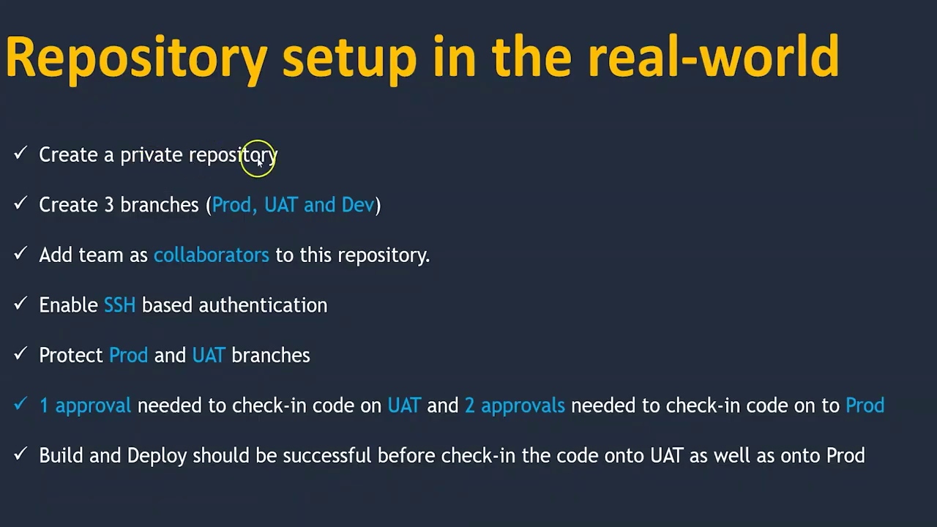
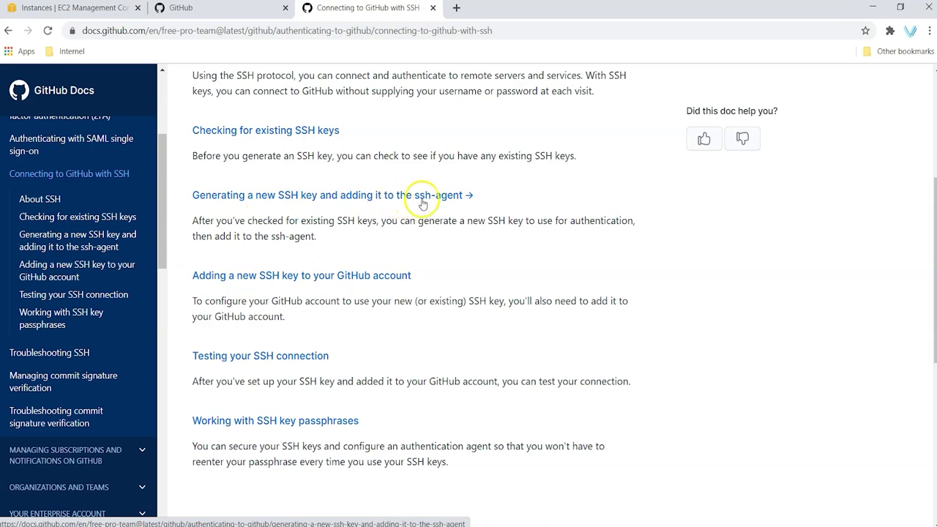
Step: Open the 'Generating a new SSH key' GitHub Docs article in its own tab
middle_click(304, 197)
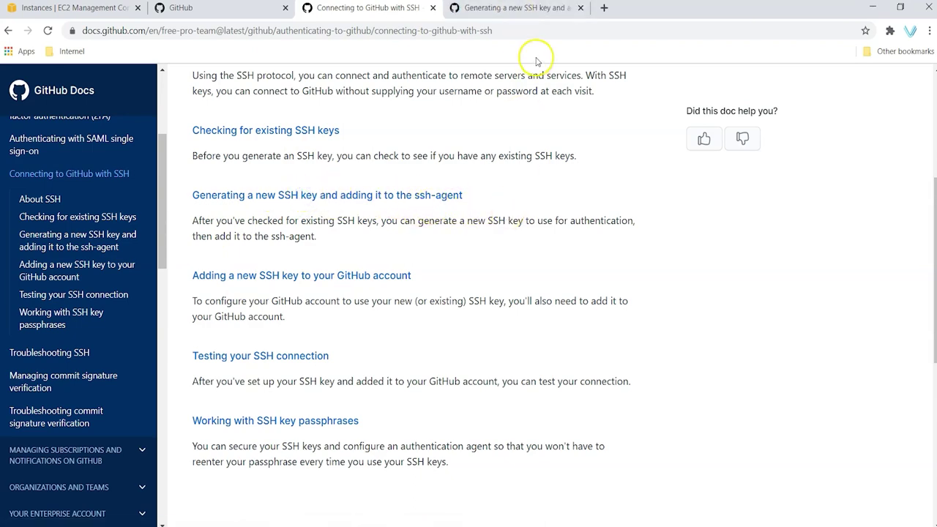
left_click(522, 11)
scroll(421, 212, "down", 5)
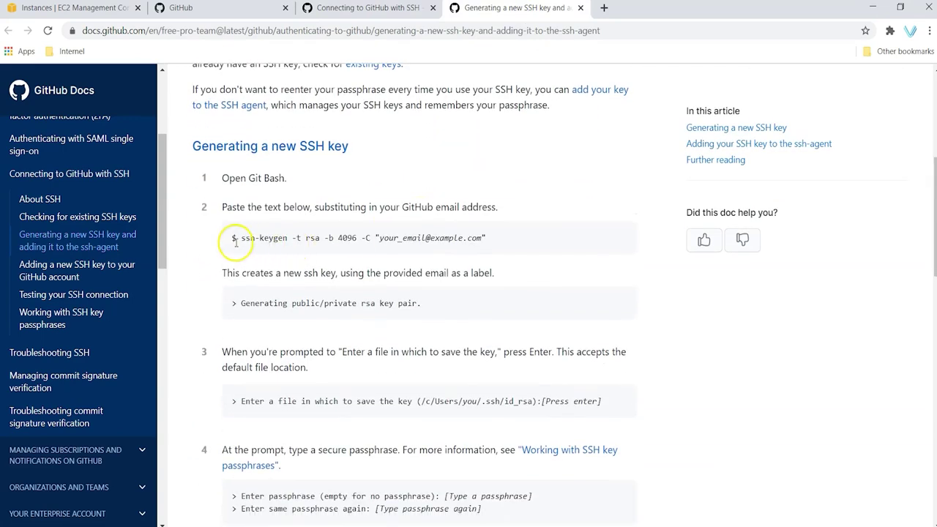
Step: Copy the ssh-keygen command from the article's key-generation steps
left_click_drag(235, 238, 481, 238)
left_click_drag(242, 238, 364, 237)
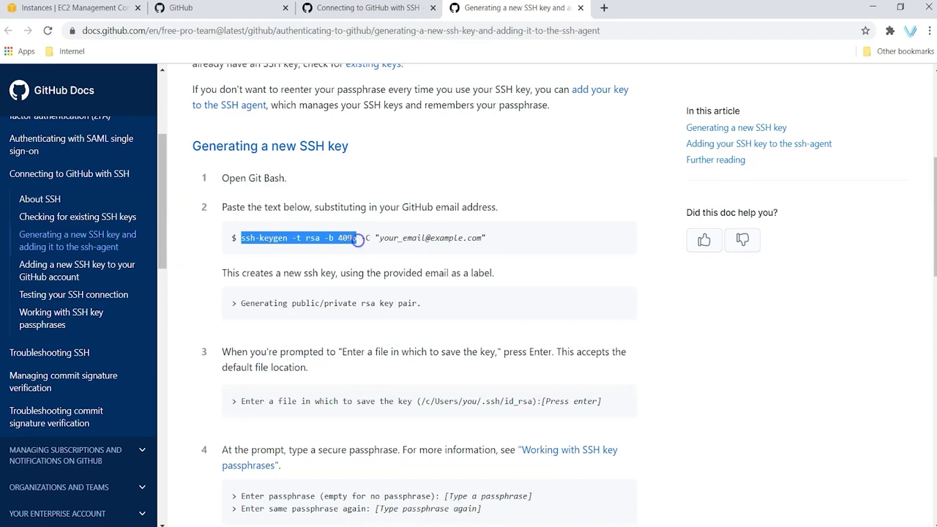
double_click(348, 238)
scroll(337, 304, "down", 1)
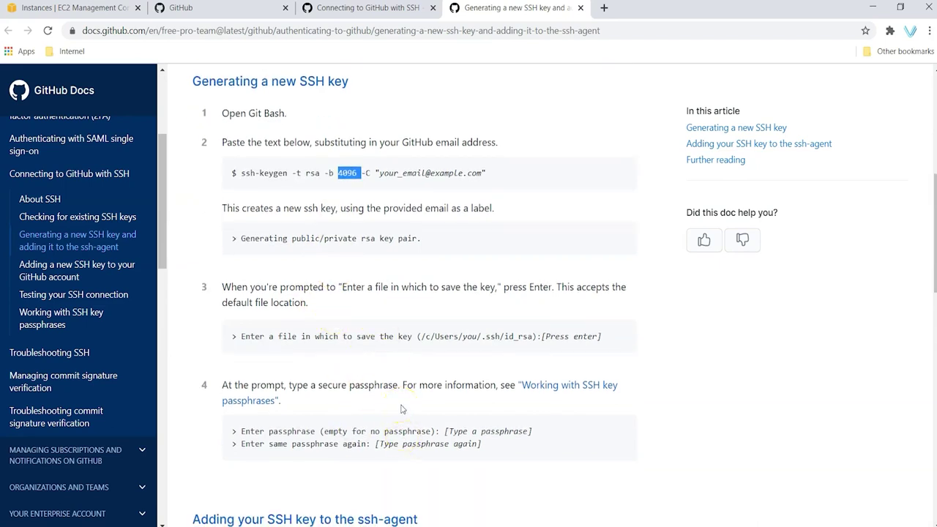
scroll(401, 409, "up", 1)
left_click_drag(239, 238, 290, 239)
key("ctrl+c")
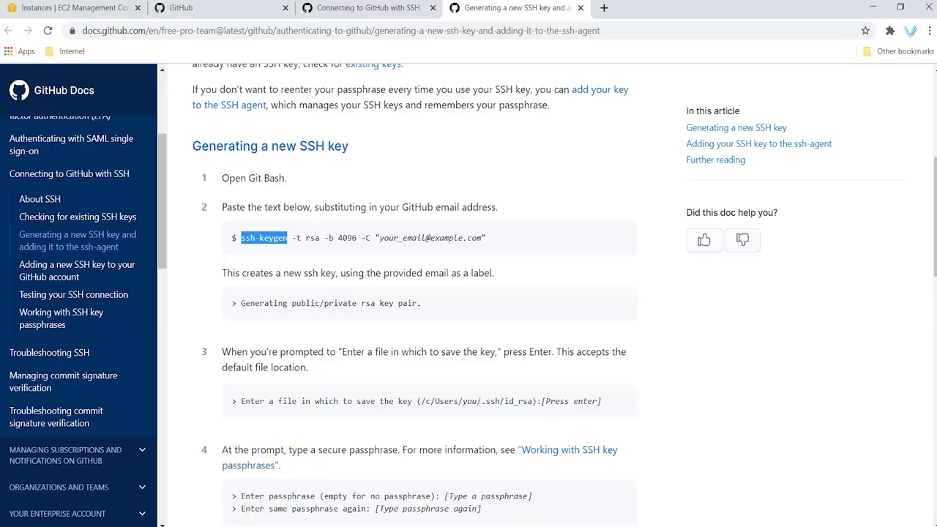
key("alt+Tab")
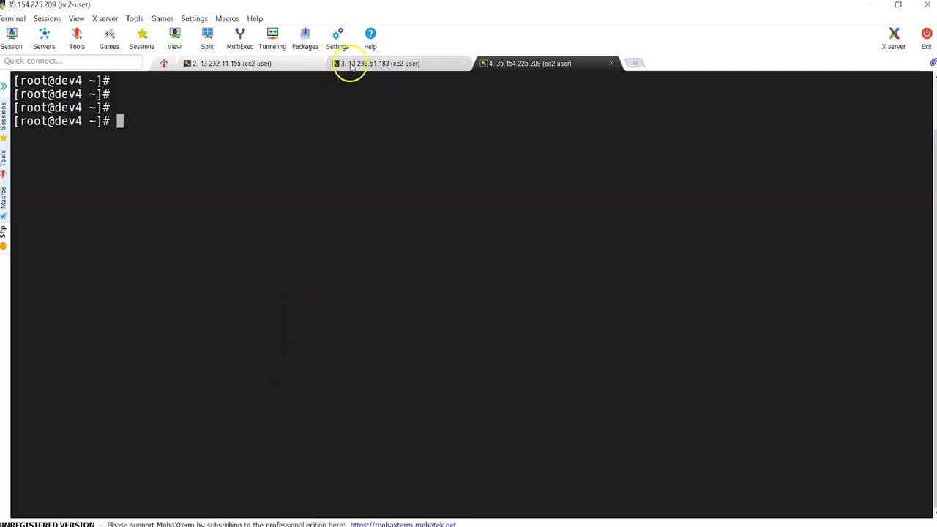
Step: Generate a new RSA key pair on dev3, overwriting the existing /root/.ssh/id_rsa
left_click(358, 63)
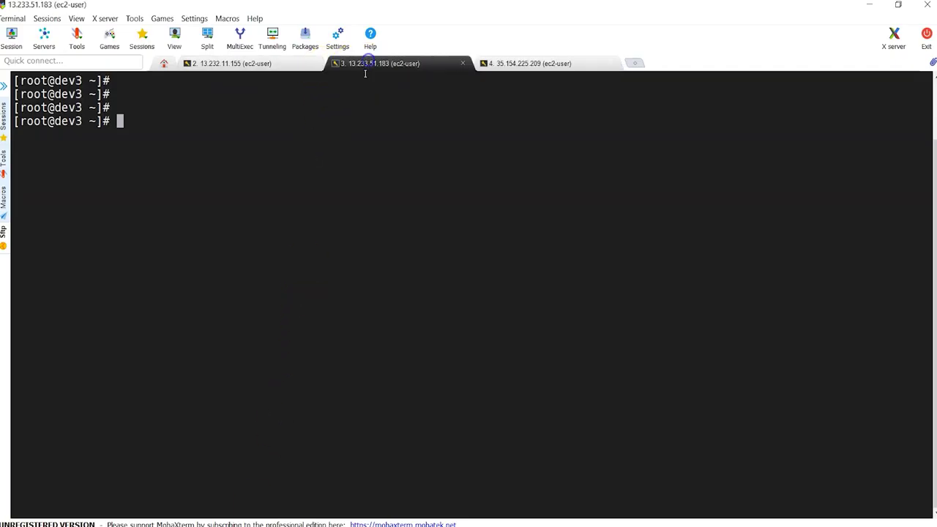
right_click(445, 216)
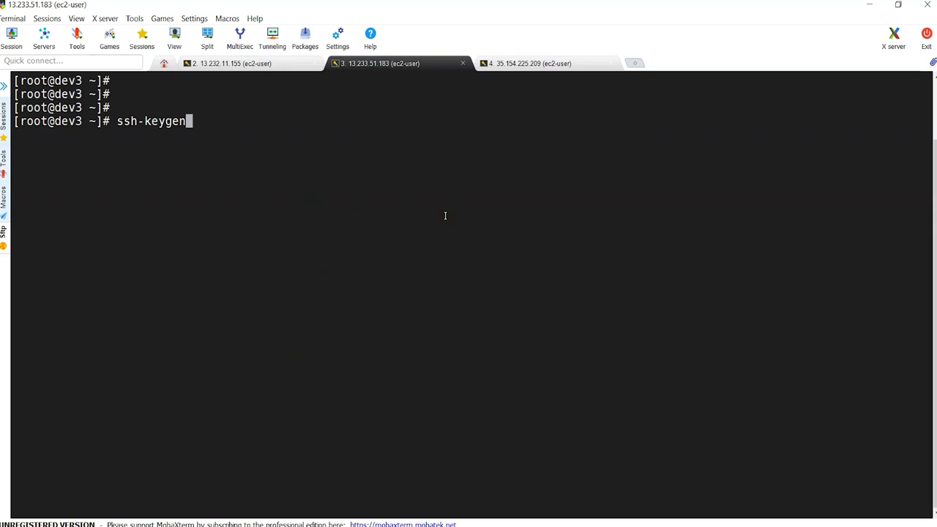
key("Return")
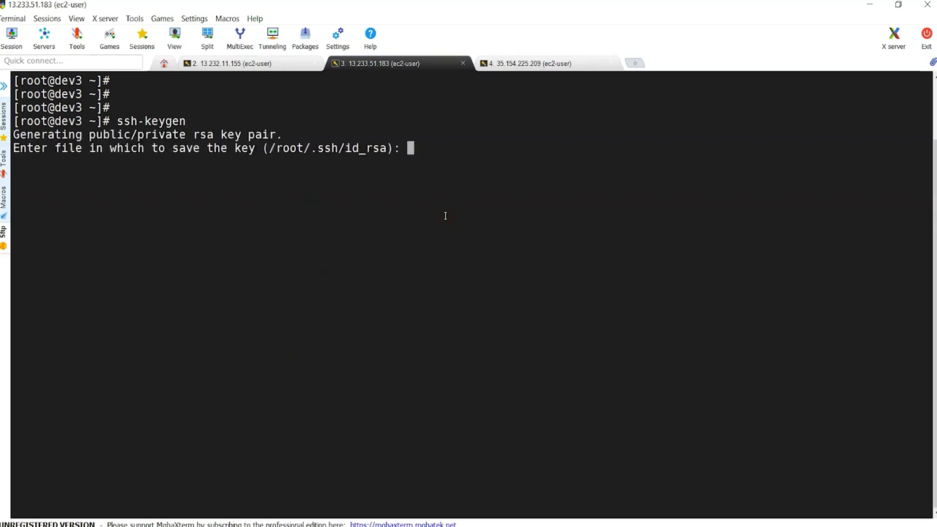
key("Return")
key("Return")
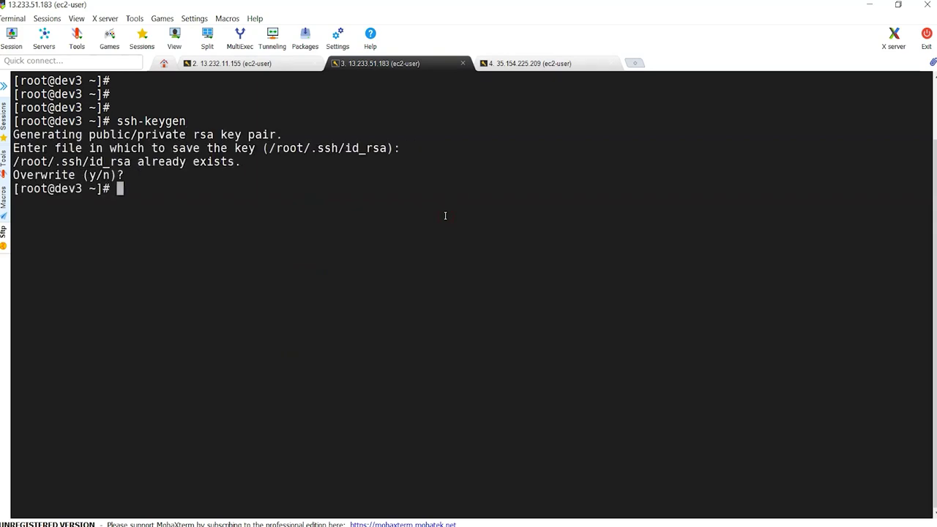
right_click(445, 216)
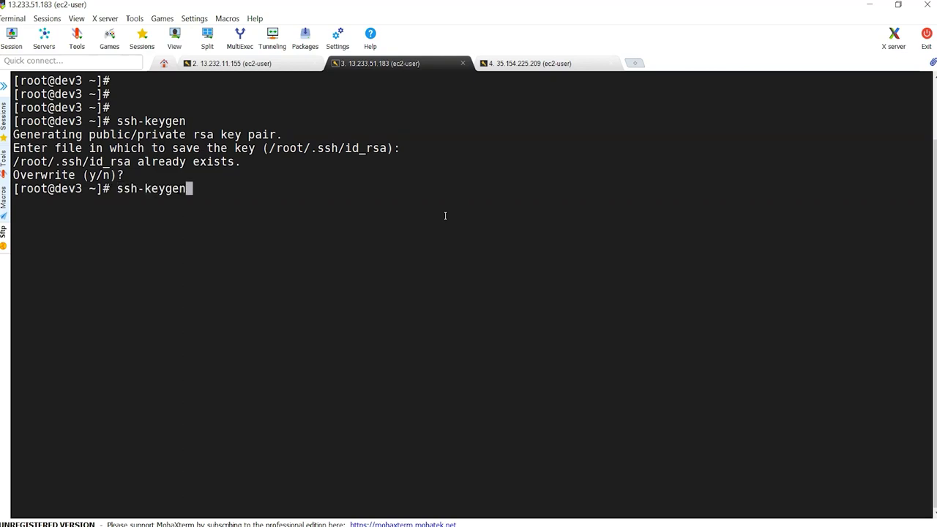
key("Return")
key("Return")
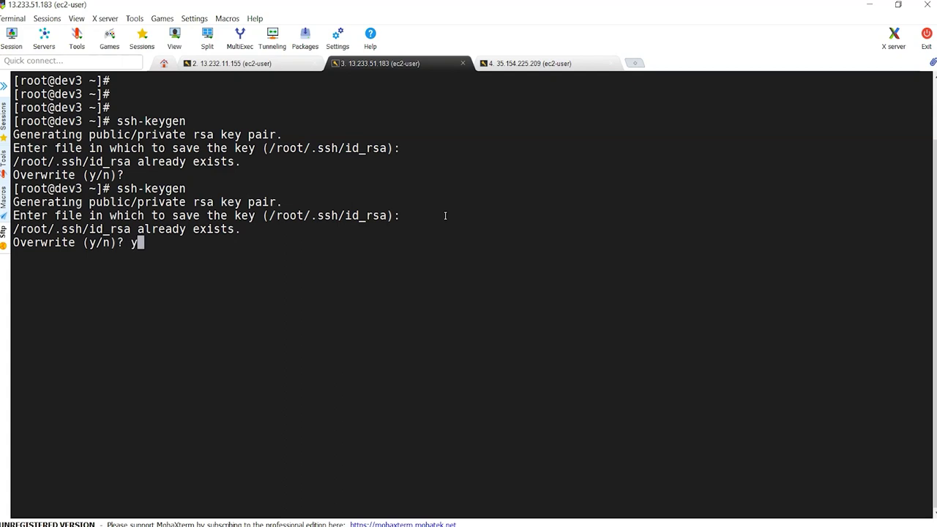
key("Return")
key("Return")
key("Return")
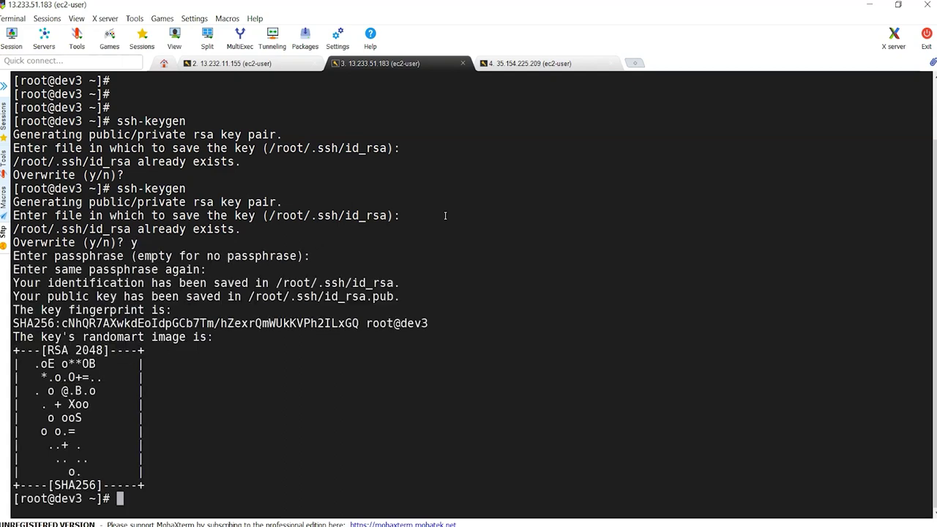
Step: Clear the dev3 terminal and list its home directory contents
type("clear")
key("Return")
key("Return")
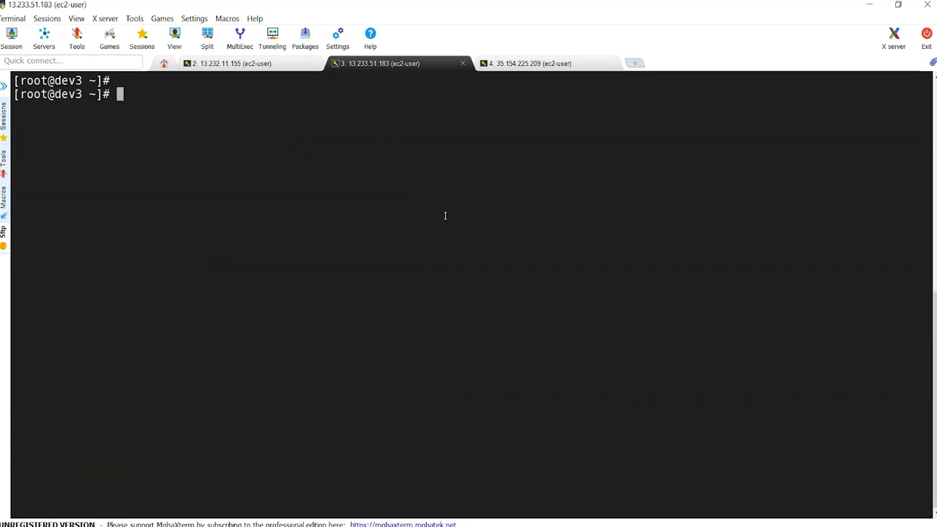
type("ls")
key("Return")
type("cat")
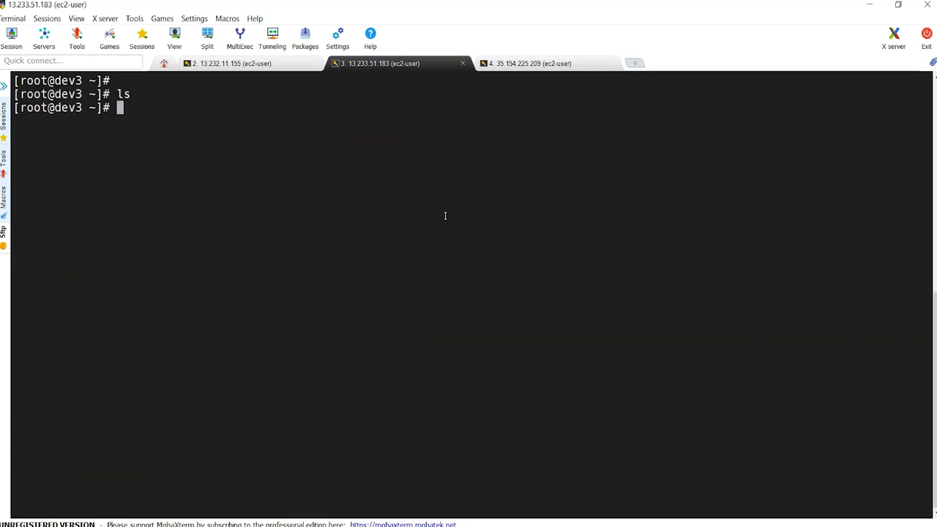
Step: Generate a new RSA key pair on dev4, overwriting id_rsa with an empty passphrase
left_click(524, 64)
type("ssh-keygen")
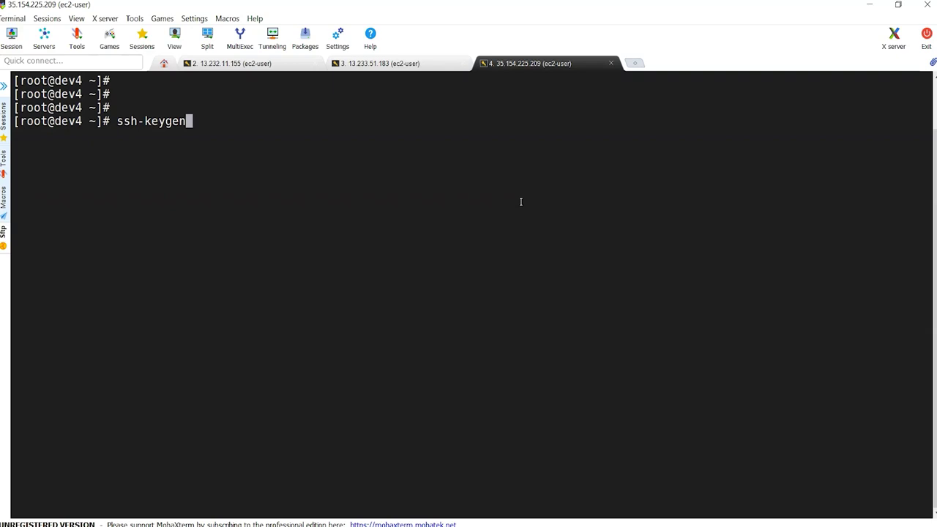
key("Return")
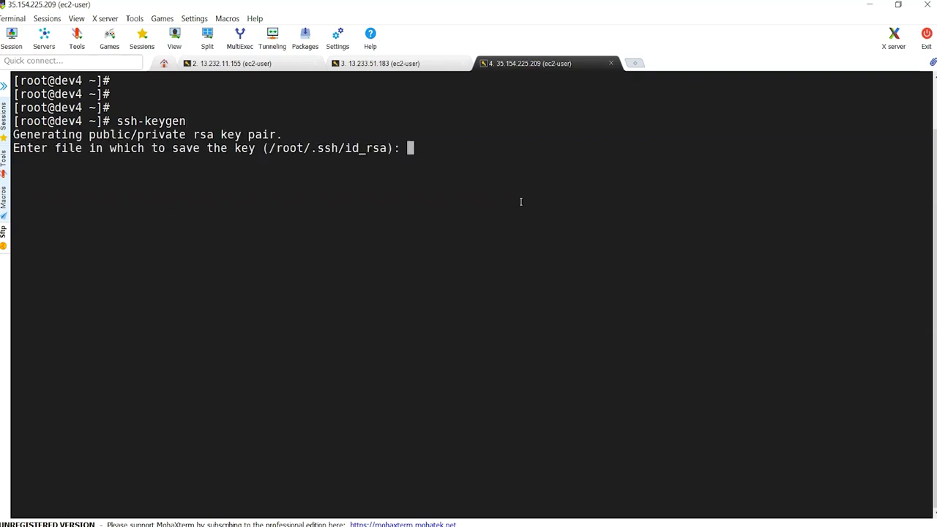
key("Return")
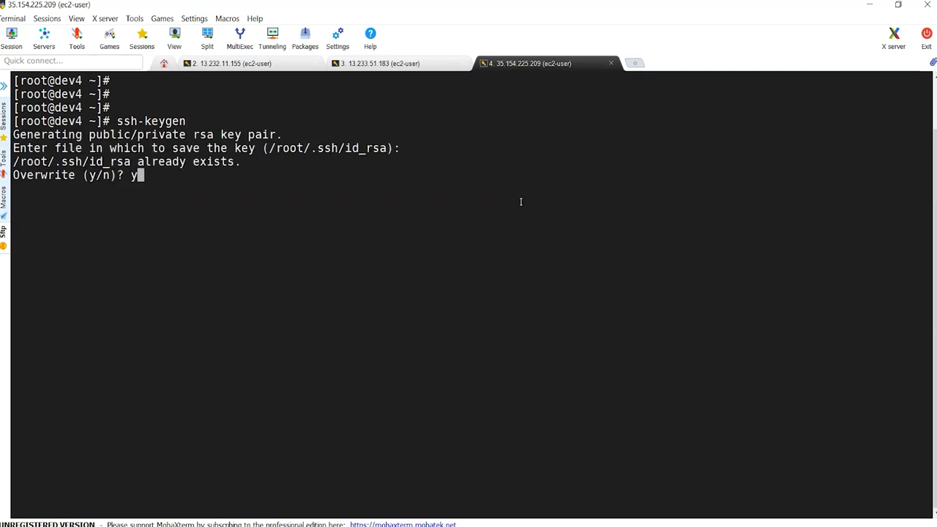
type("y")
key("Return")
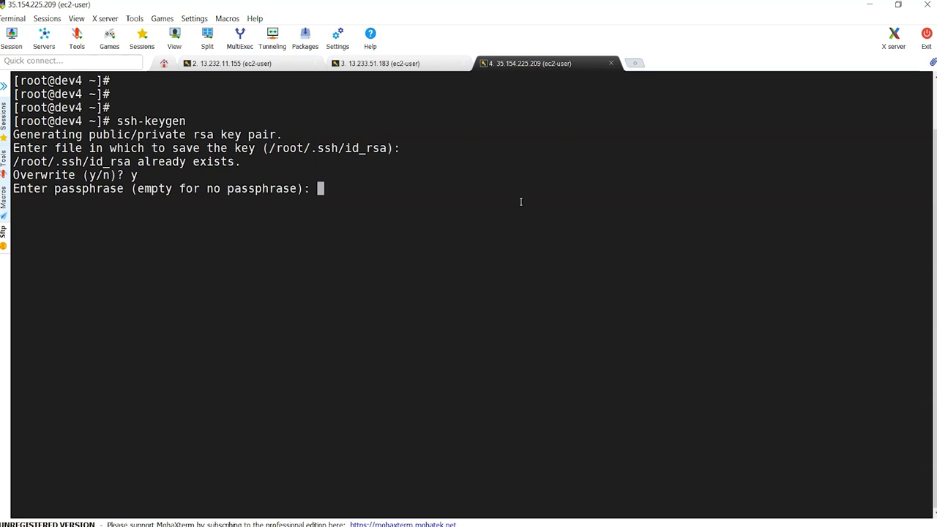
key("Return")
key("Return")
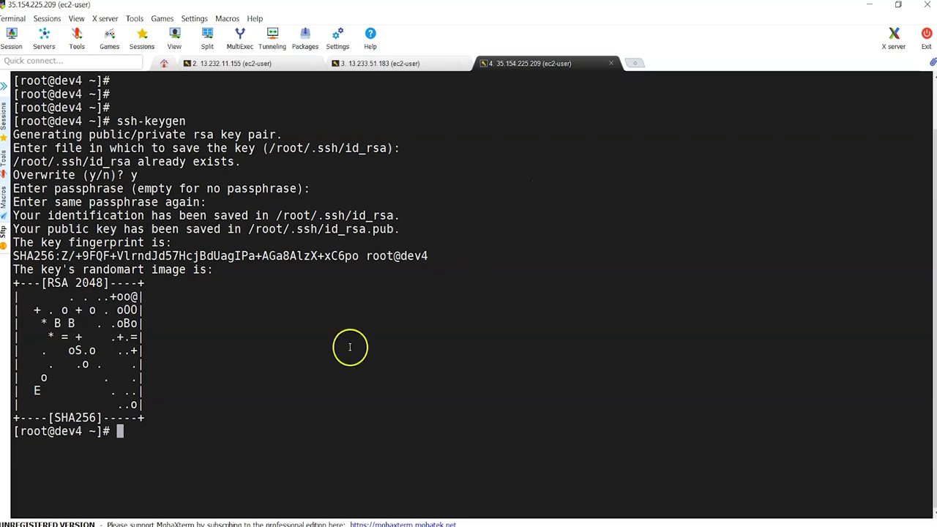
Step: Copy eval $(ssh-agent -s) from the docs and paste it at the dev4 prompt
key("alt+Tab")
scroll(321, 284, "down", 1)
scroll(321, 283, "down", 2)
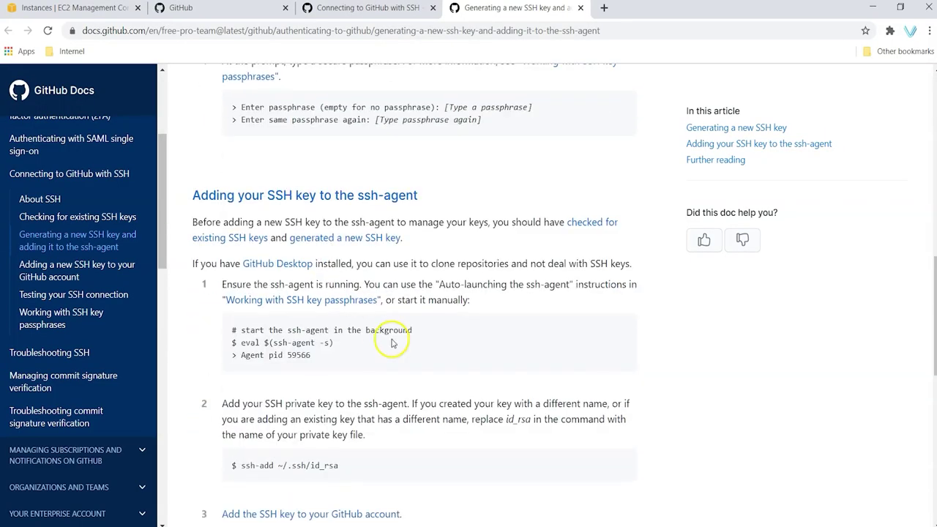
left_click_drag(242, 342, 339, 344)
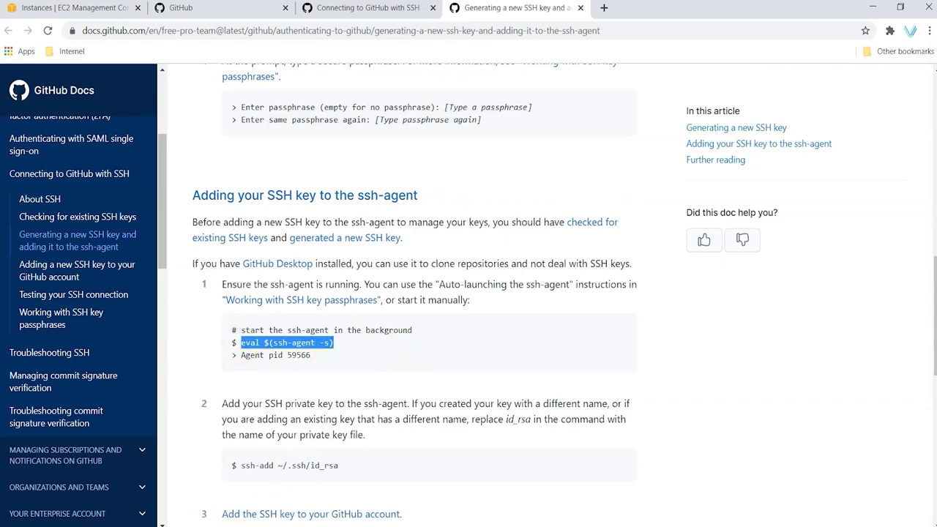
key("alt+Tab")
right_click(317, 337)
right_click(317, 337)
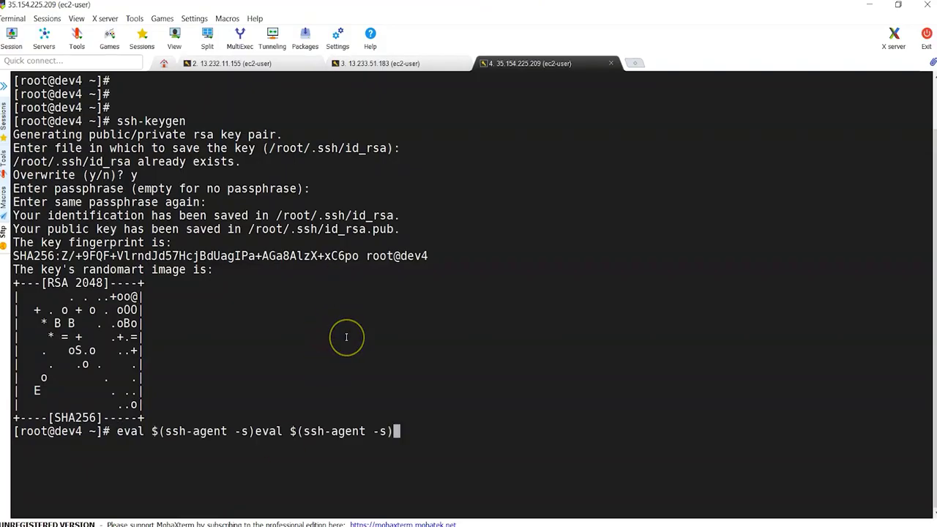
Step: Start ssh-agent with eval $(ssh-agent -s) on dev4, dev3 and dev2
key("ctrl+c")
right_click(354, 323)
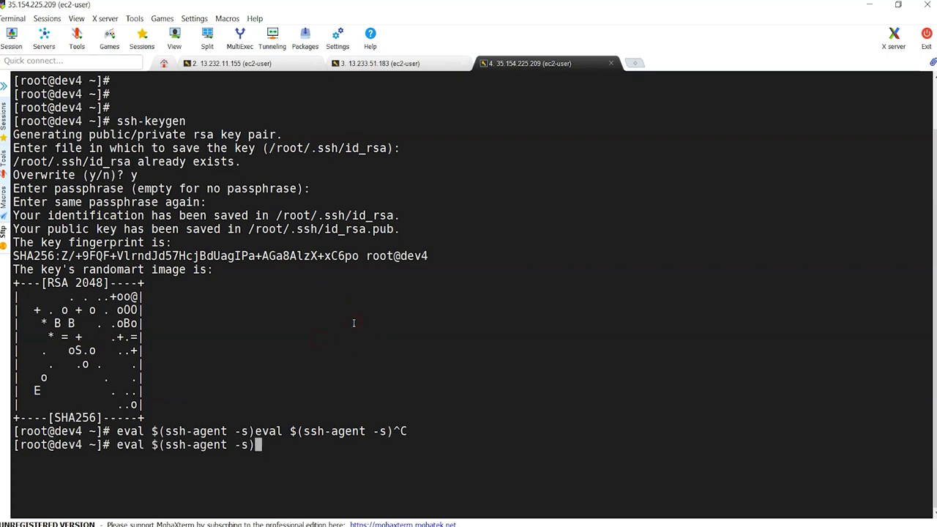
key("Return")
left_click(388, 65)
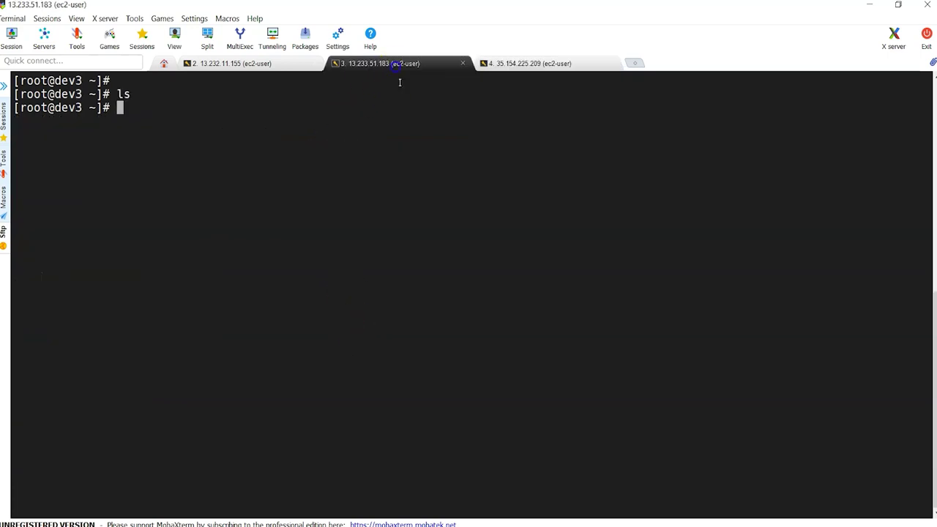
right_click(468, 211)
key("Return")
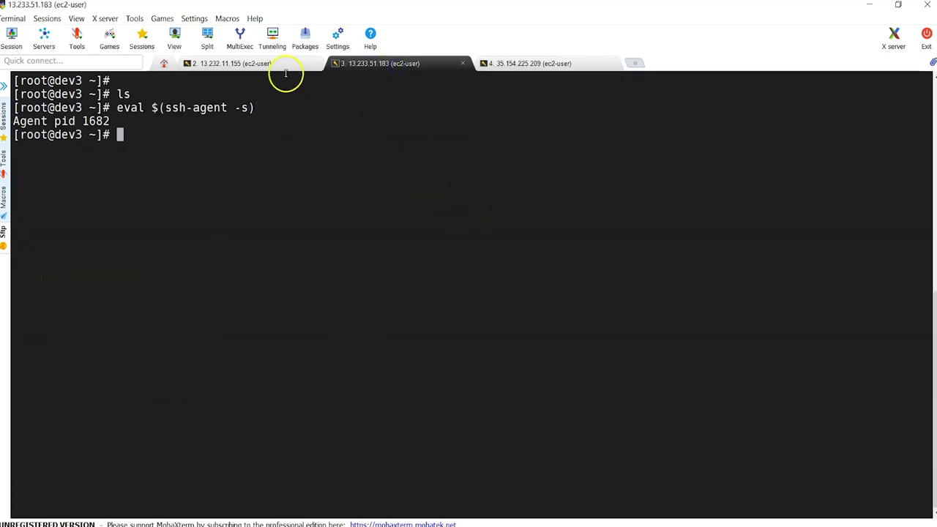
left_click(283, 66)
right_click(408, 291)
key("Return")
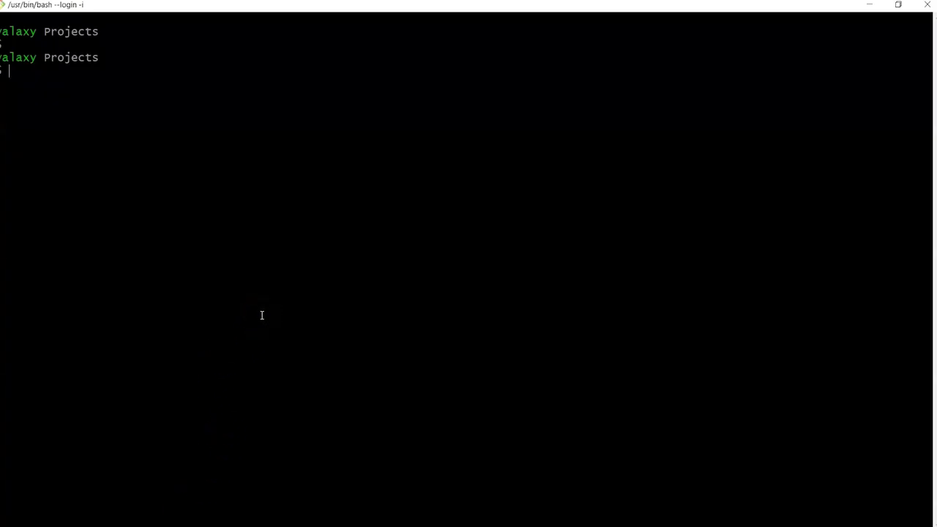
Step: Minimize the local bash window and bring up the docs' ssh-add section
left_click(865, 8)
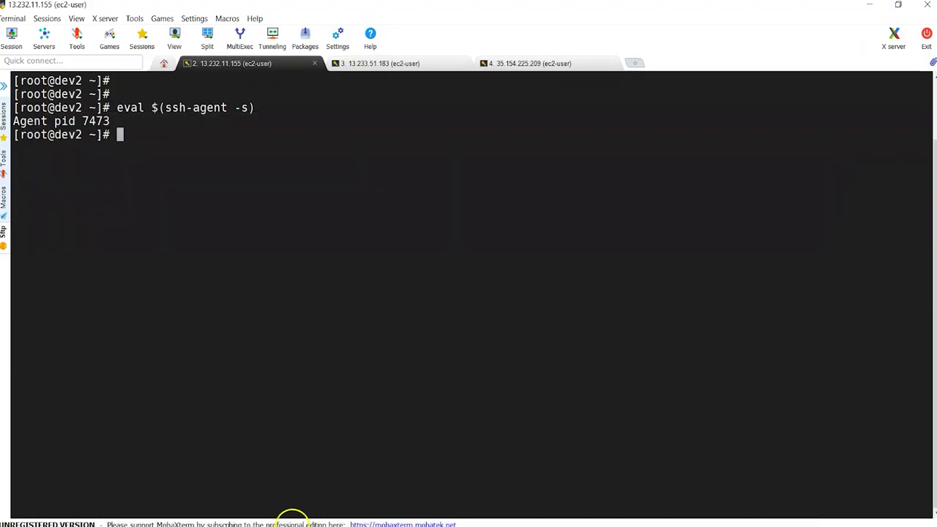
key("alt+Tab")
scroll(376, 444, "down", 2)
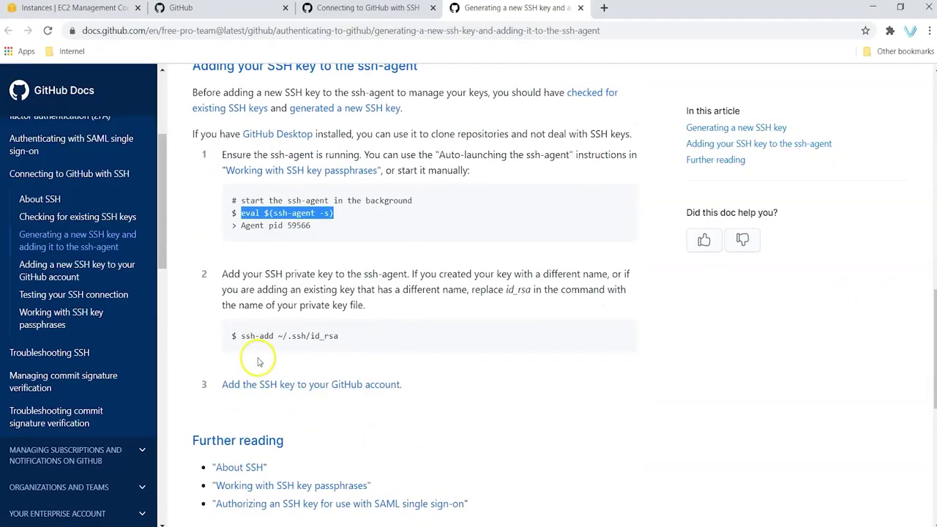
Step: Run ssh-add ~/.ssh/id_rsa on dev2, dev3 and dev4 to load each private key
left_click_drag(242, 337, 352, 334)
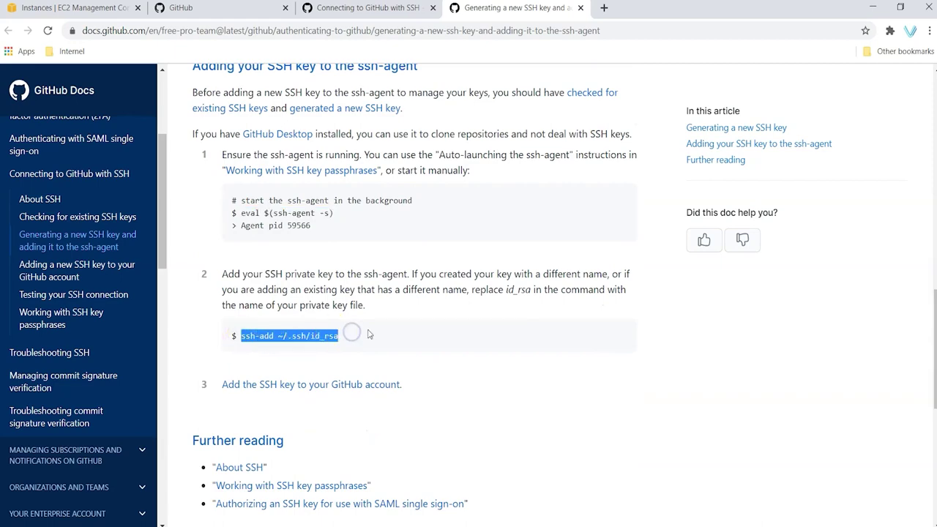
key("alt+Tab")
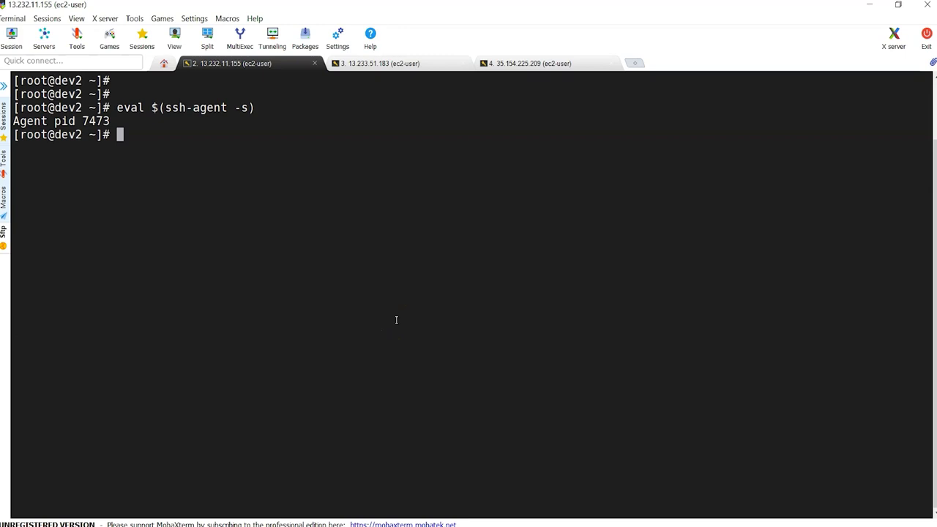
right_click(391, 280)
key("Return")
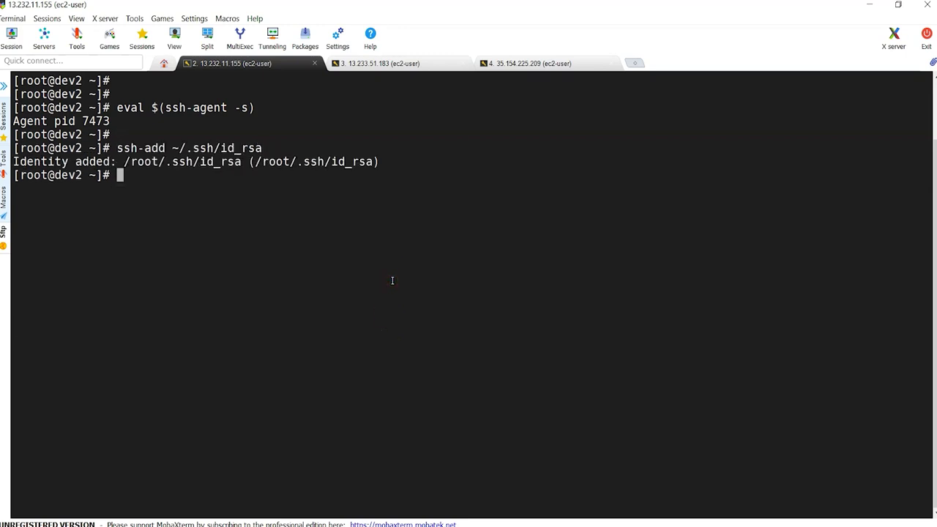
left_click(377, 64)
right_click(449, 345)
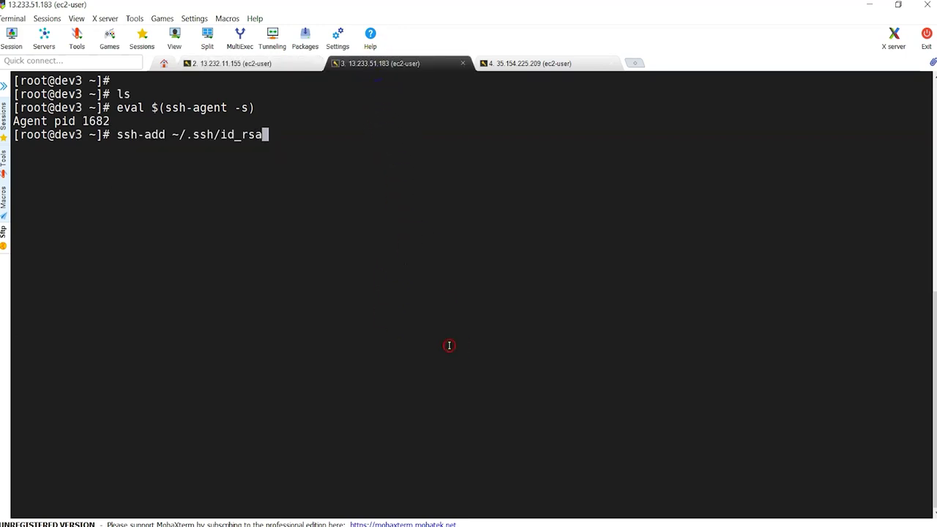
key("Return")
left_click(506, 63)
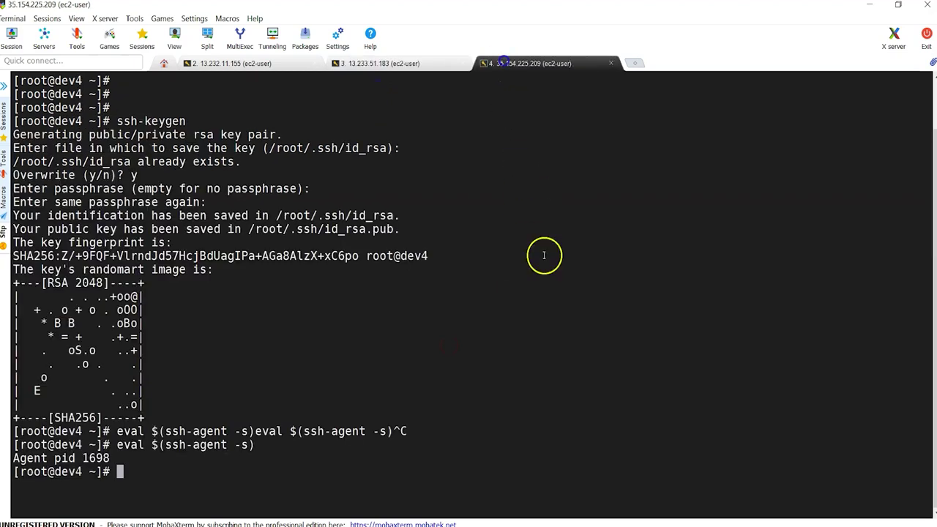
right_click(544, 293)
key("Return")
Step: Clear the dev4 terminal and return to the GitHub Docs page
type("clear")
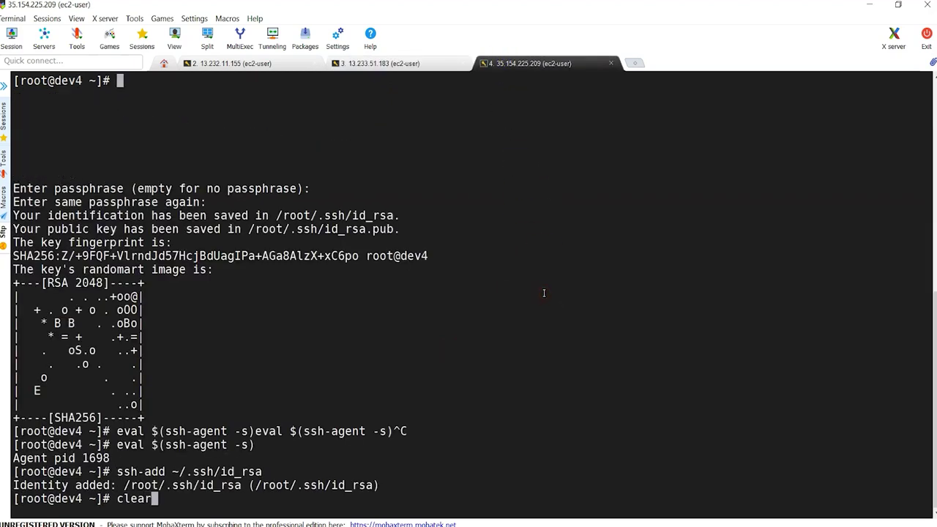
key("Return")
key("alt+Tab")
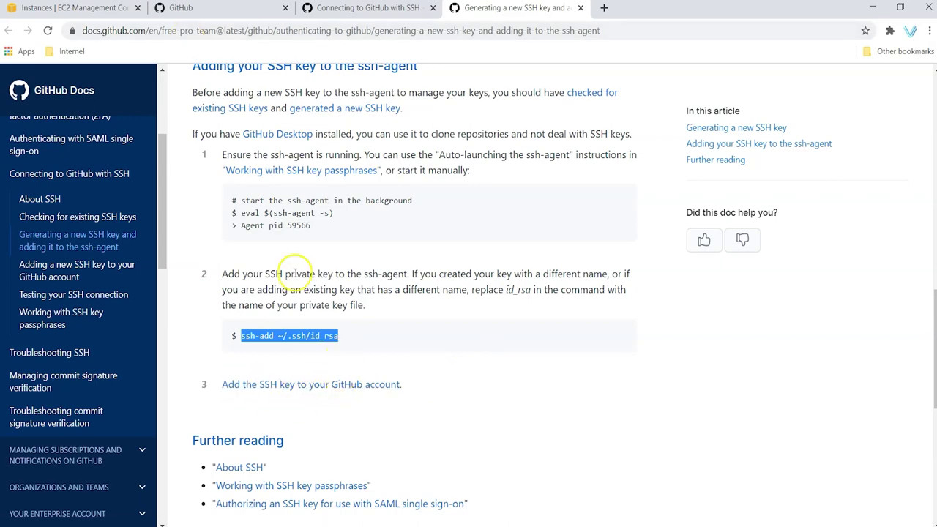
Step: Start a new GitHub SSH key titled developer3 under Settings > SSH and GPG keys
left_click(183, 8)
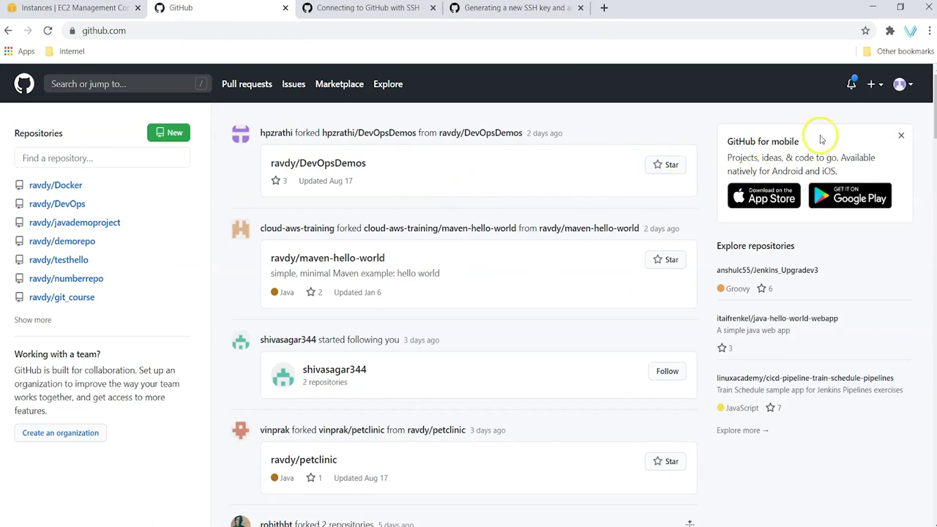
left_click(899, 84)
left_click(864, 307)
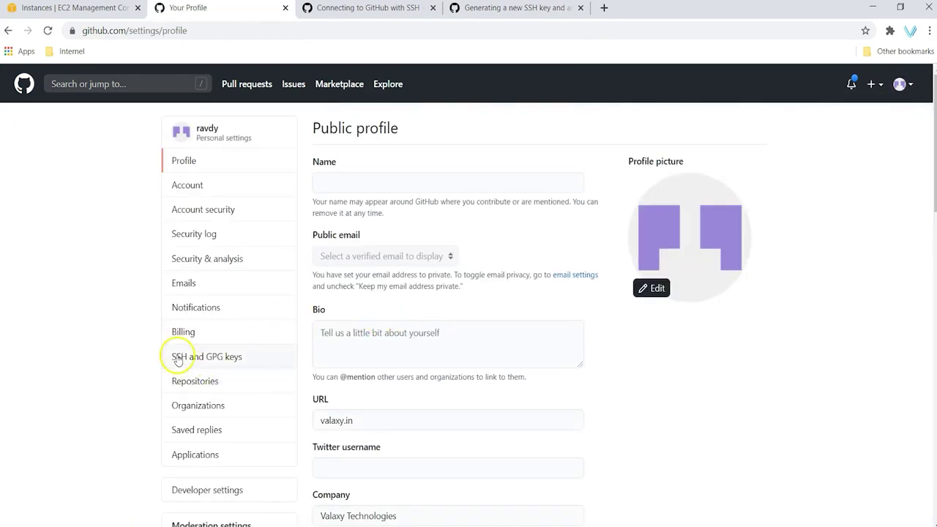
left_click(206, 358)
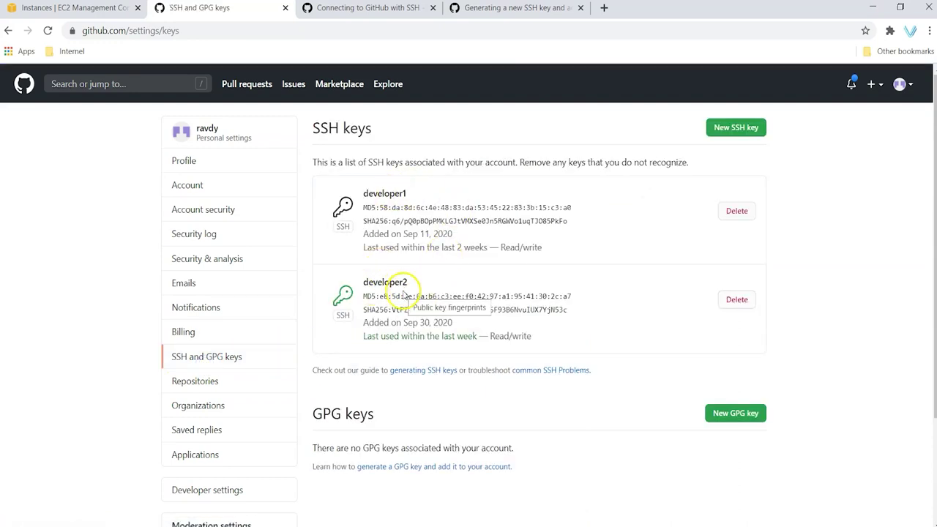
left_click(738, 129)
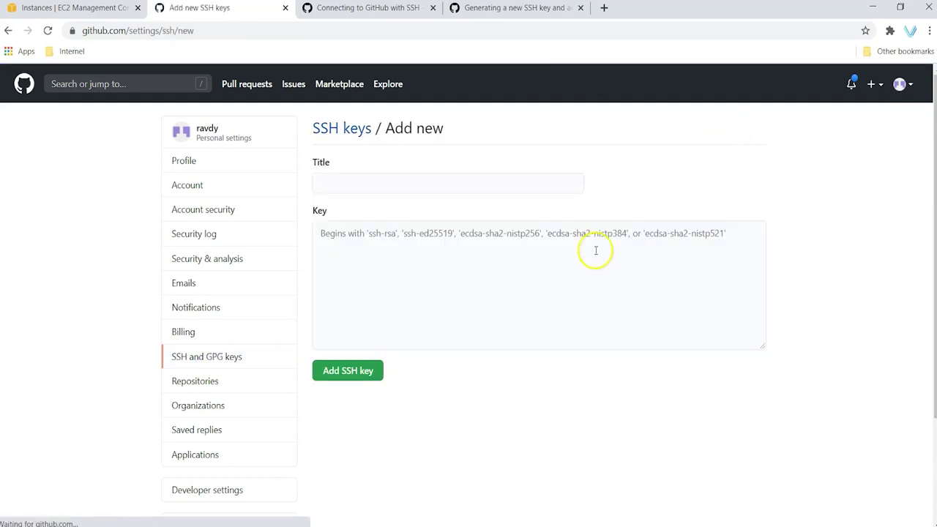
type("developer3")
left_click(395, 283)
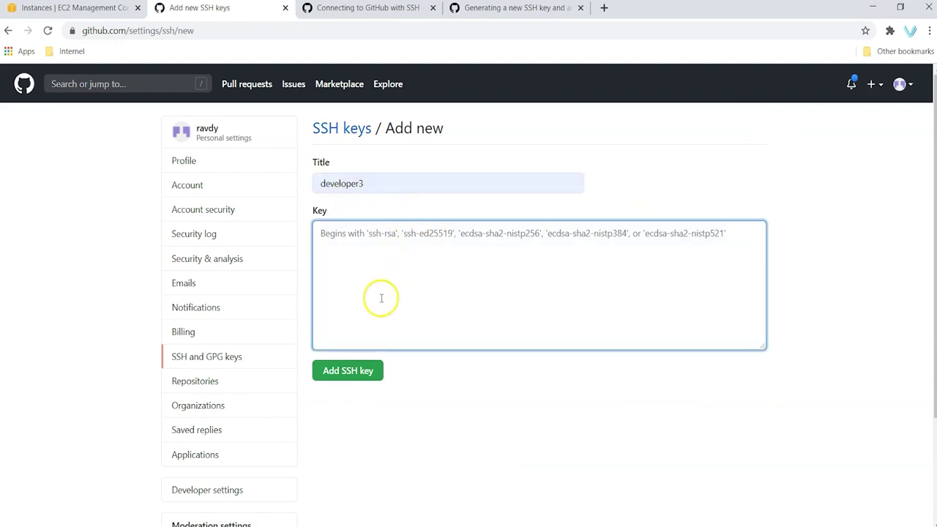
left_click(252, 525)
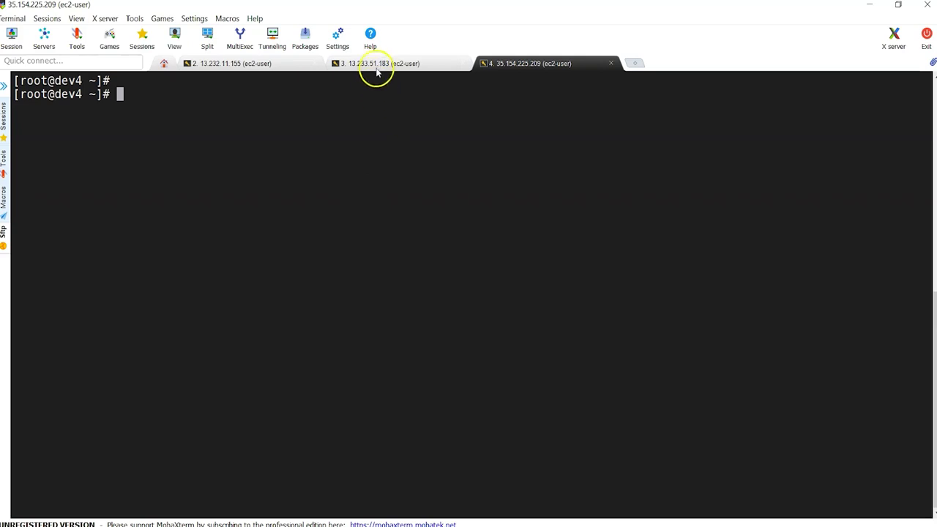
Step: Print dev3's public key with cat ~/.ssh/id_rsa.pub and copy the ssh-rsa line
left_click(379, 65)
type("ca")
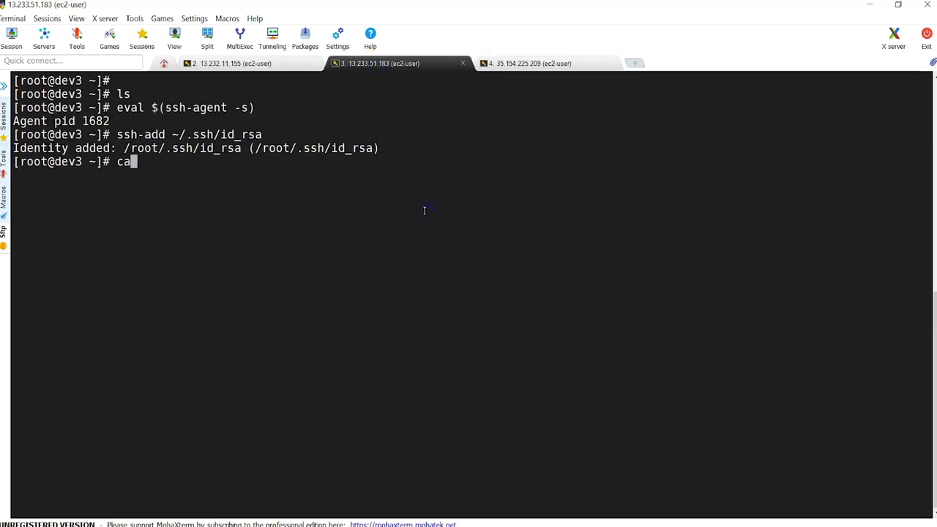
type("t ~/.ssh/")
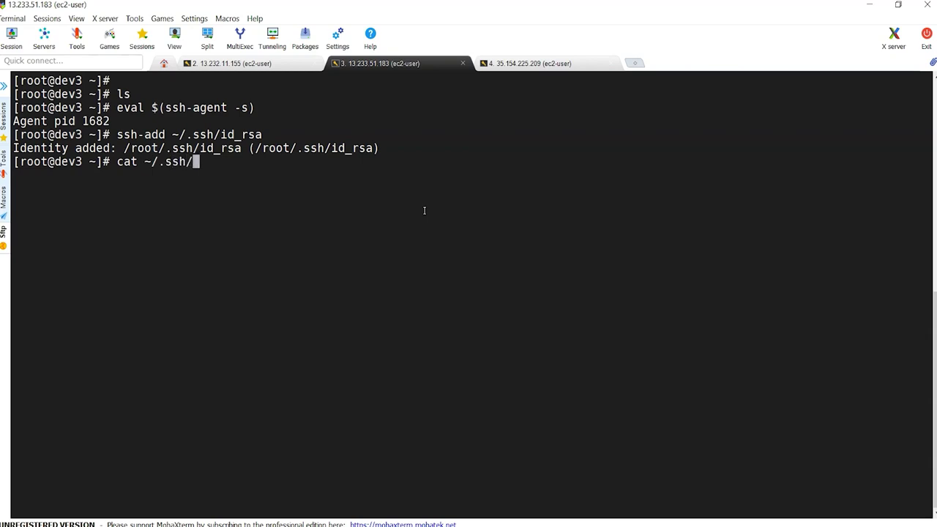
type("id_rsa")
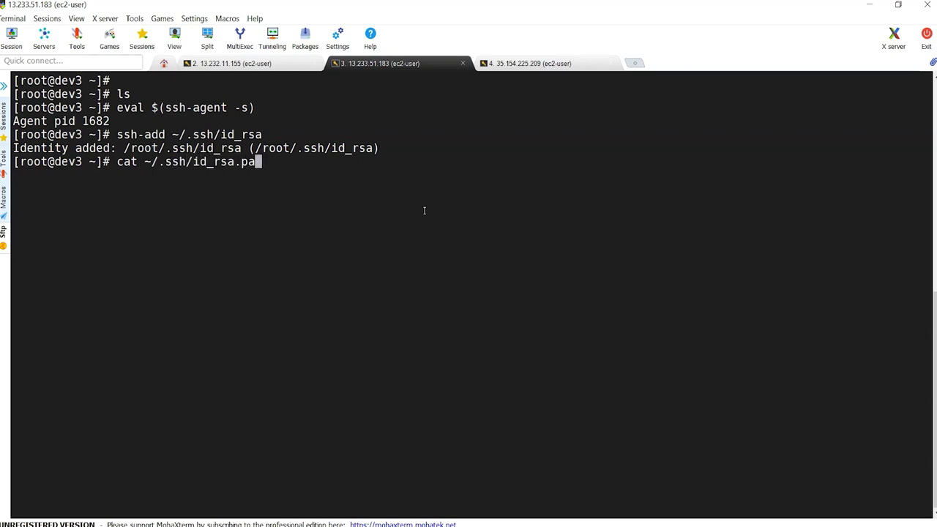
type(".pa")
key("BackSpace")
key("Tab")
key("Return")
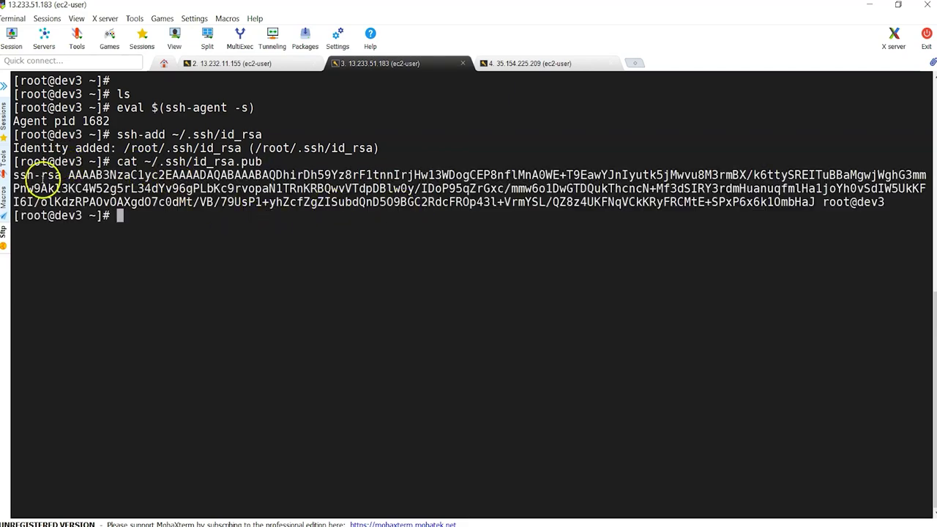
left_click_drag(14, 176, 876, 200)
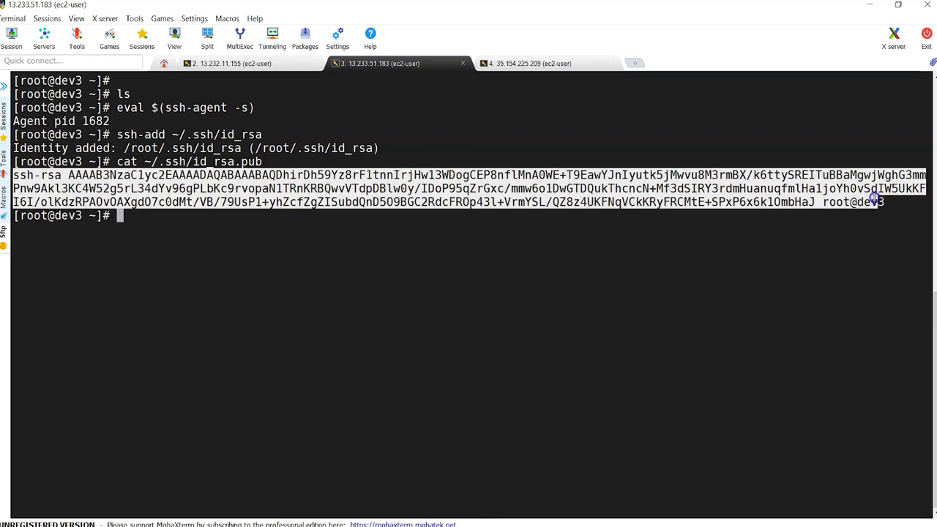
Step: Paste dev3's public key and save it as the developer3 SSH key
left_click(338, 524)
key("ctrl+v")
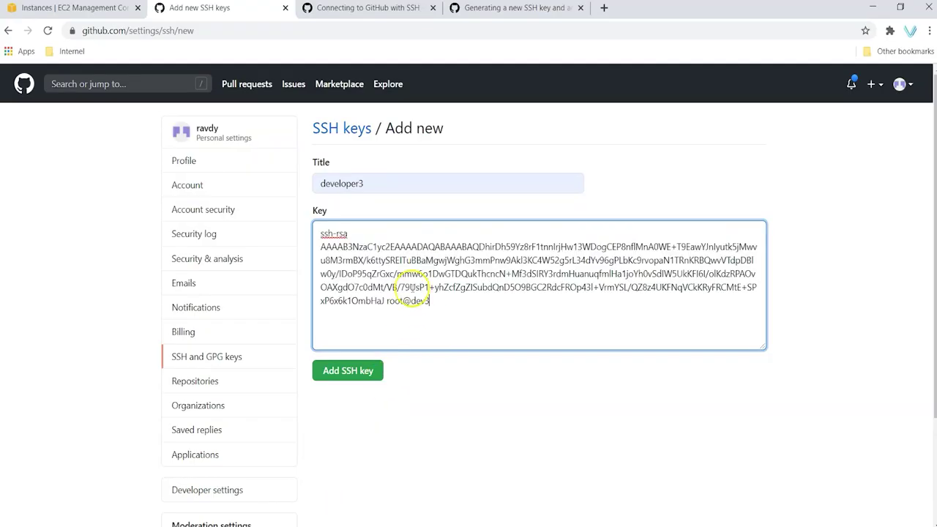
left_click(354, 370)
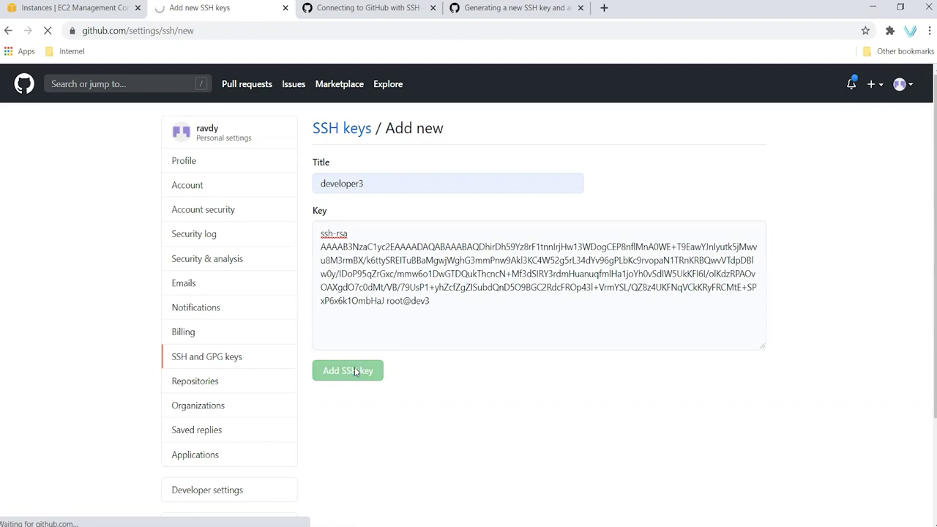
Step: Start another new SSH key titled developer4
left_click(742, 140)
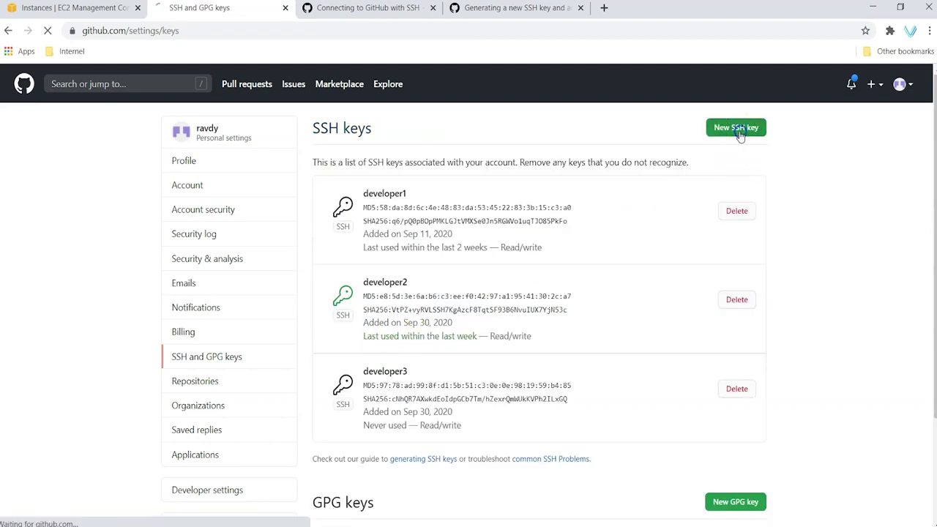
left_click(376, 179)
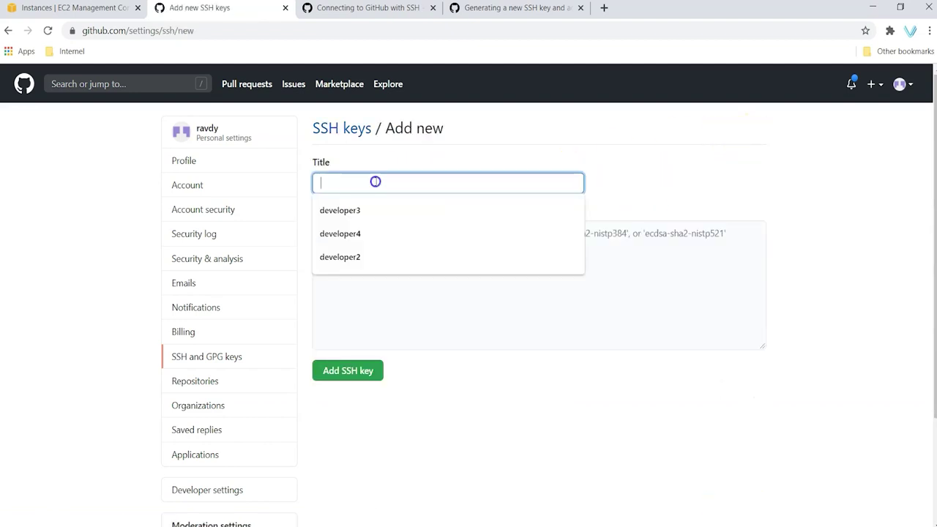
left_click(366, 231)
left_click(409, 259)
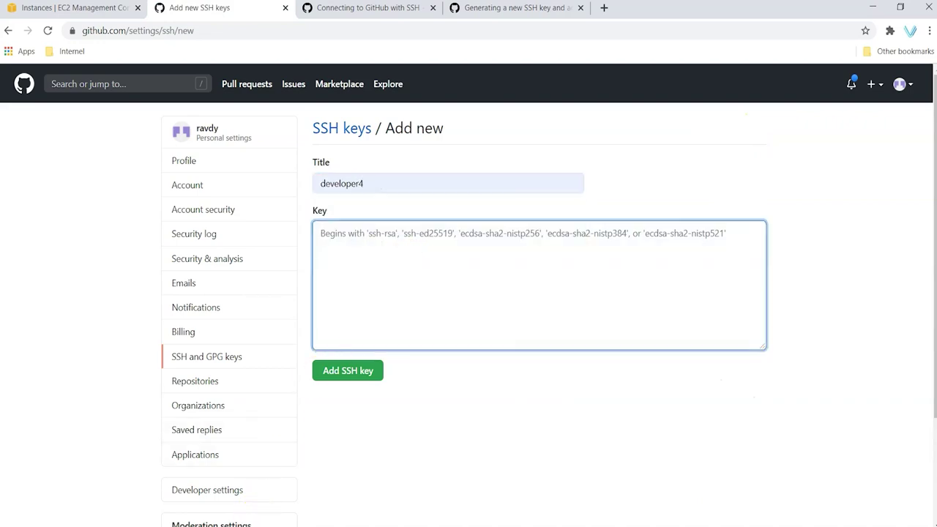
key("alt+Tab")
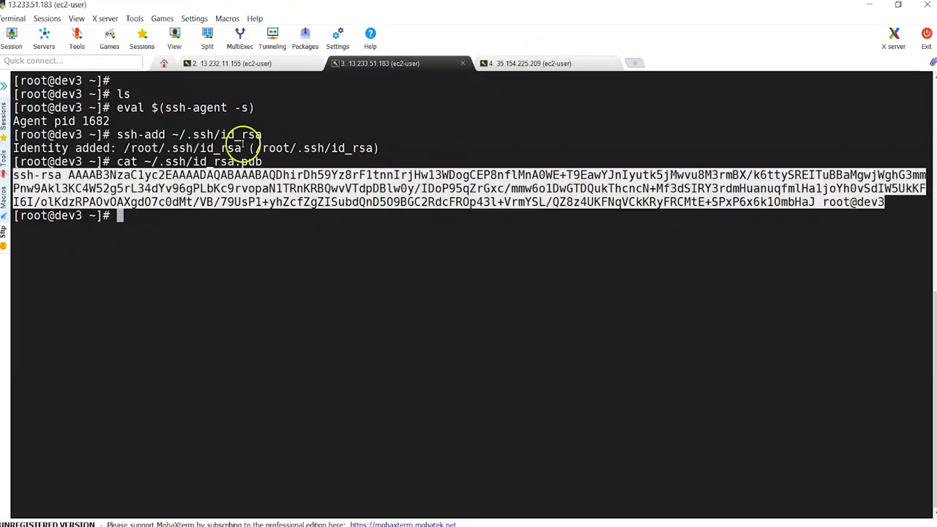
Step: Copy dev4's public key via cat ~/.ssh/id_rsa.pub, paste it and save developer4
left_click_drag(117, 161, 252, 161)
key("ctrl+c")
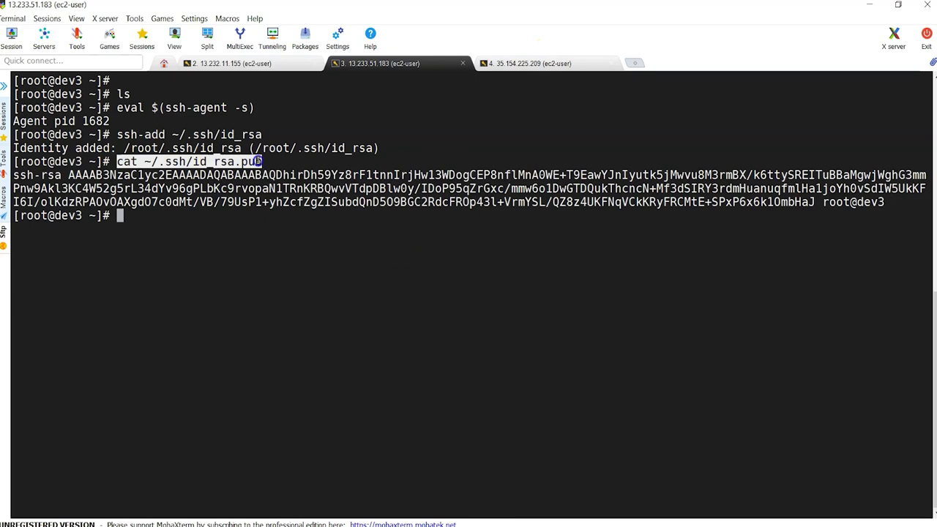
left_click(557, 63)
right_click(568, 202)
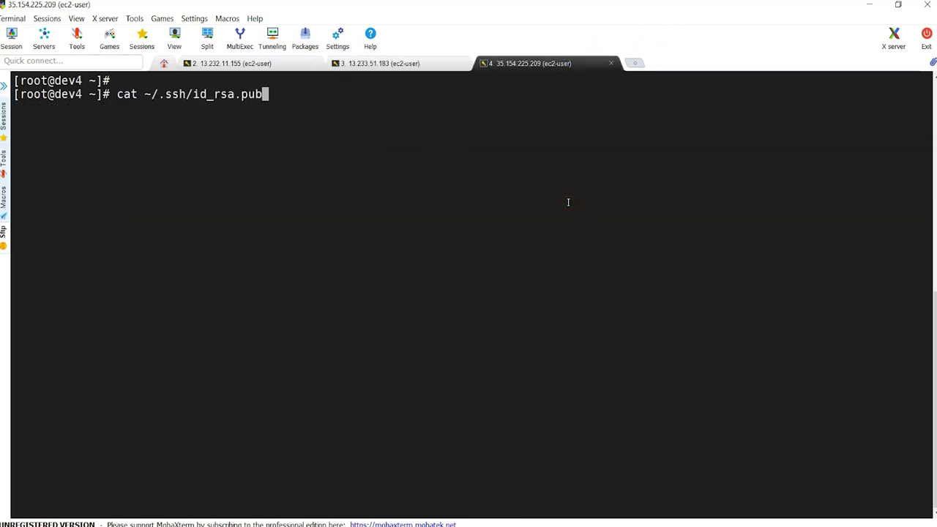
key("Return")
left_click_drag(13, 109, 876, 133)
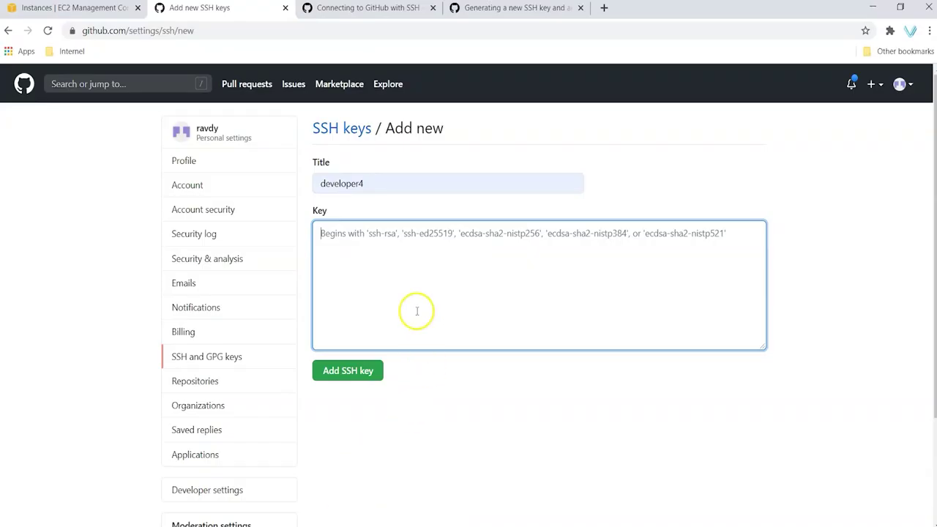
key("ctrl+v")
left_click(358, 374)
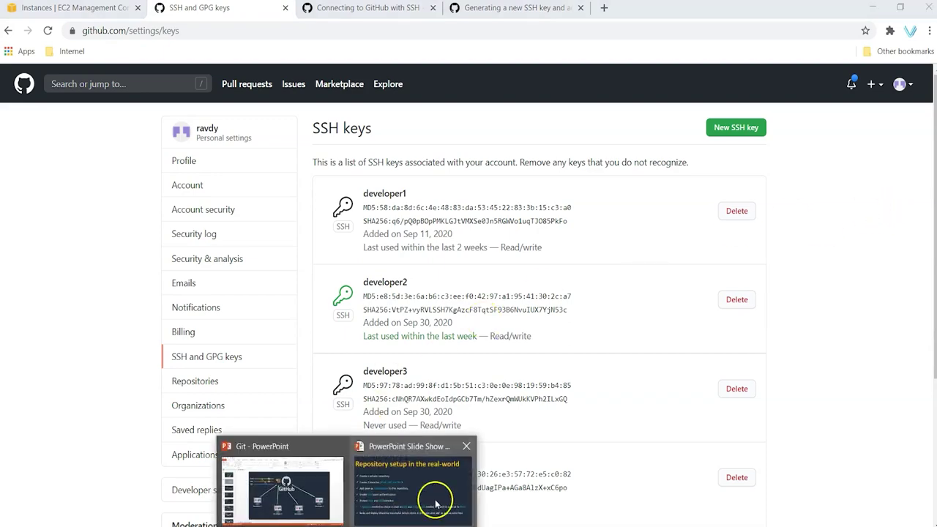
Step: Resume the slide show at Project Modules and reveal 'Developer 1 - Home Page'
left_click(436, 504)
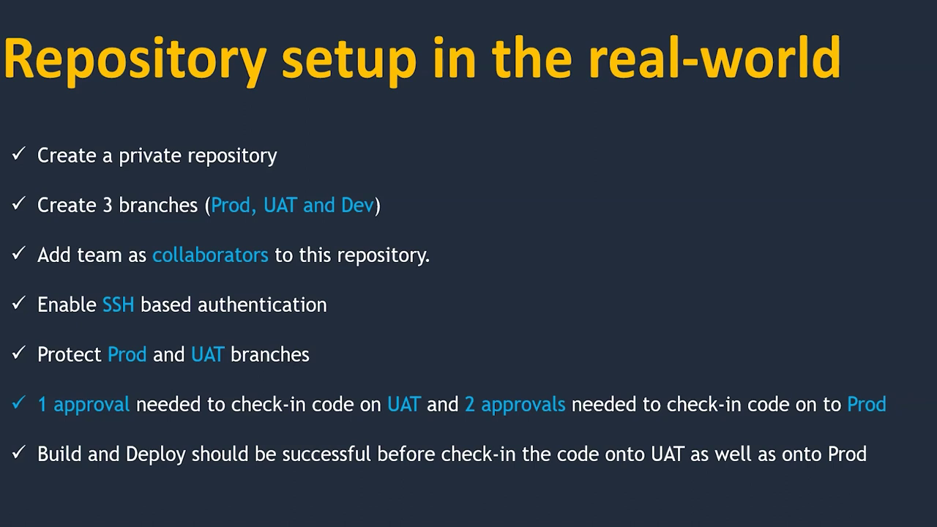
key("Right")
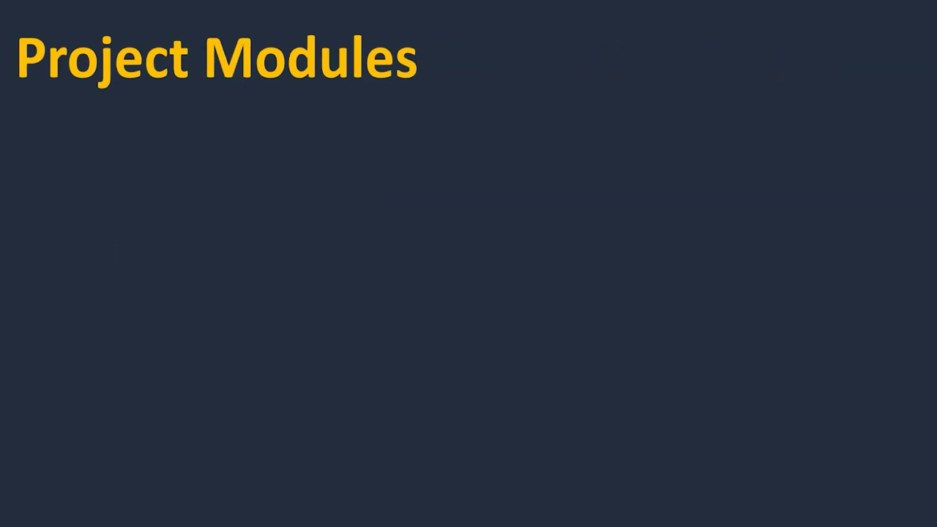
left_click(209, 504)
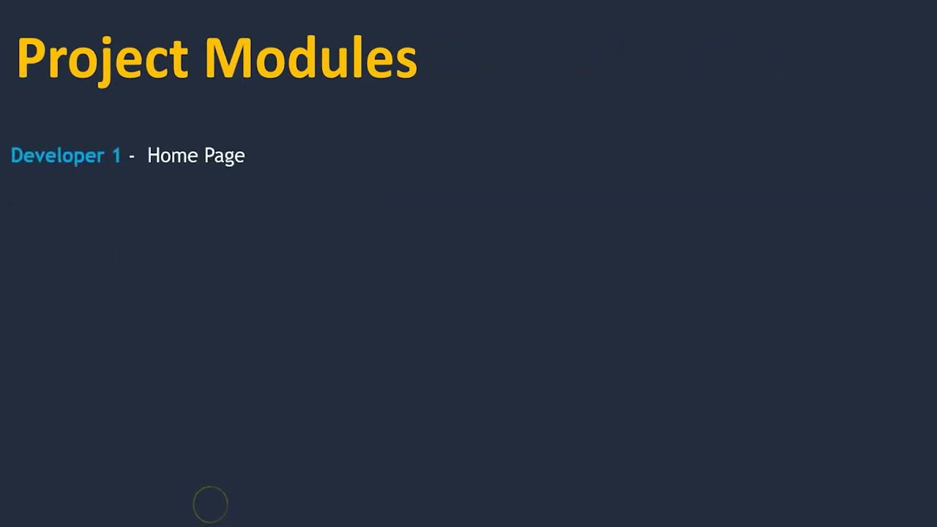
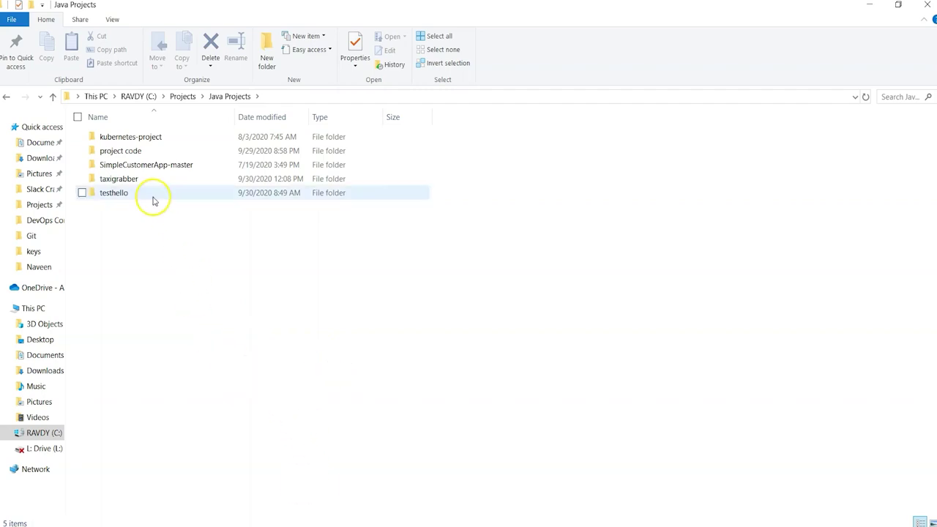
Step: Peek into taxigrabber, return to Java Projects, and launch Git Bash there
mouse_move(153, 184)
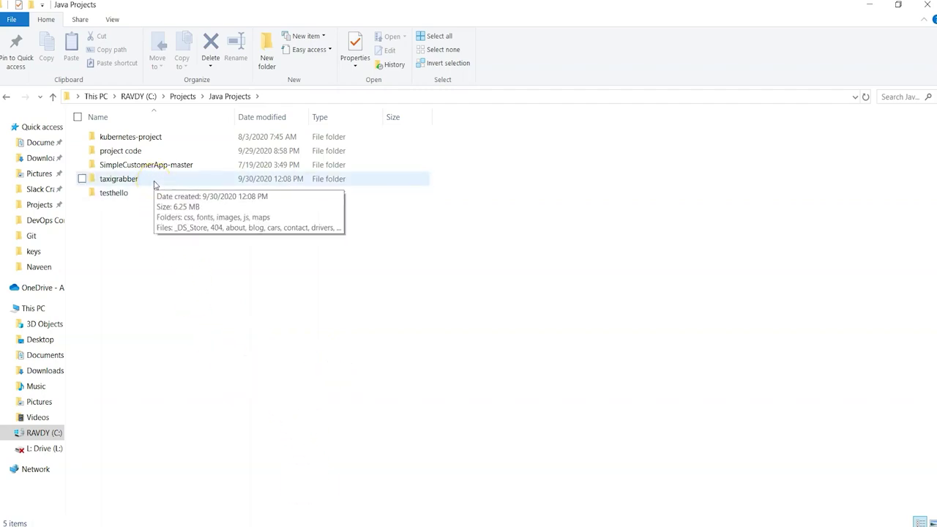
double_click(137, 183)
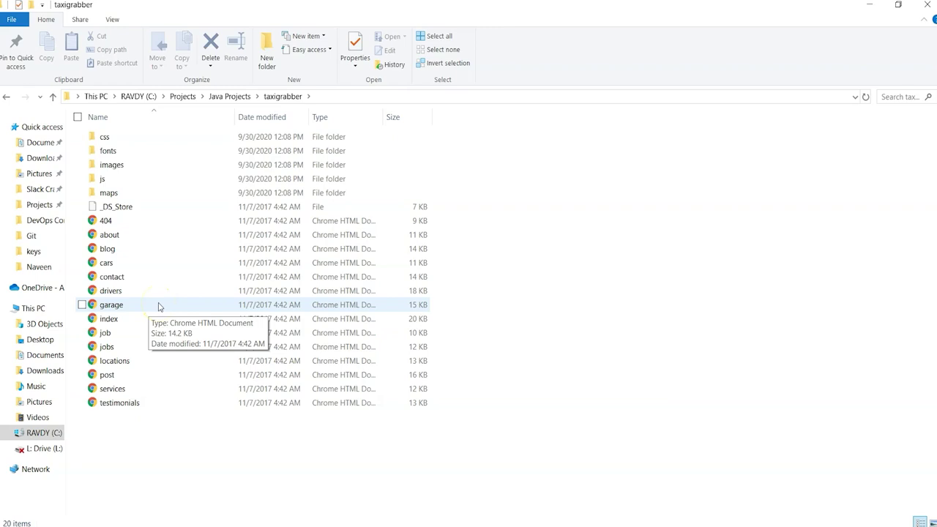
left_click(229, 96)
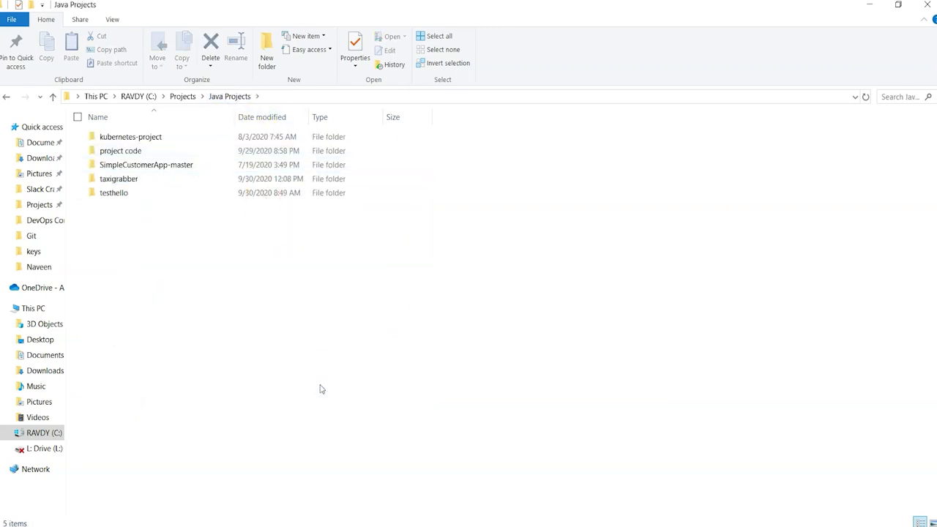
right_click(249, 264)
left_click(204, 414)
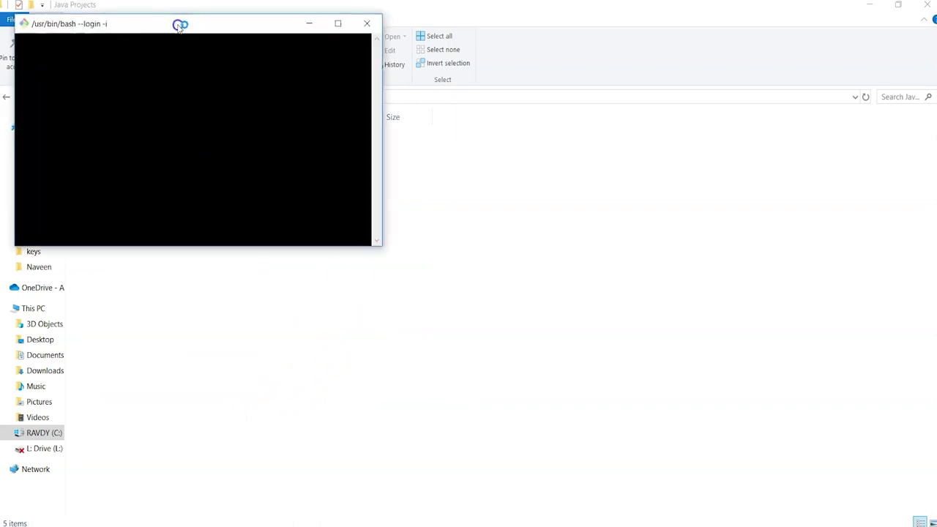
Step: Start a git clone command in the terminal and open the taxi-booking repository on GitHub
left_click_drag(179, 26, 459, 161)
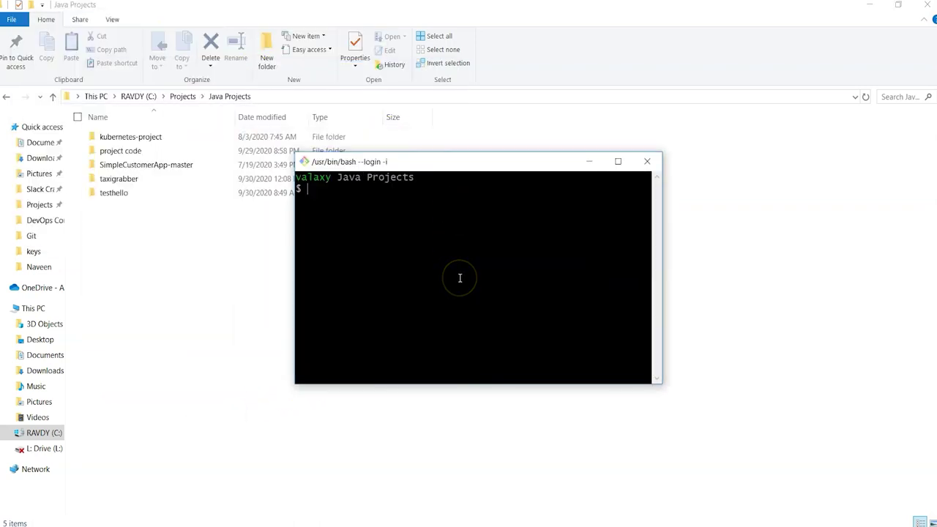
type("git clone")
key("alt+Tab")
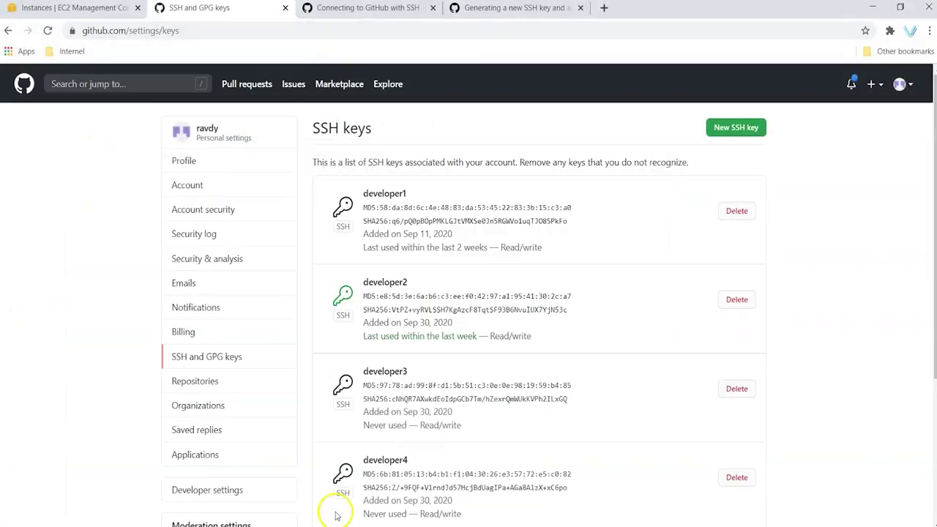
left_click(900, 85)
left_click(836, 165)
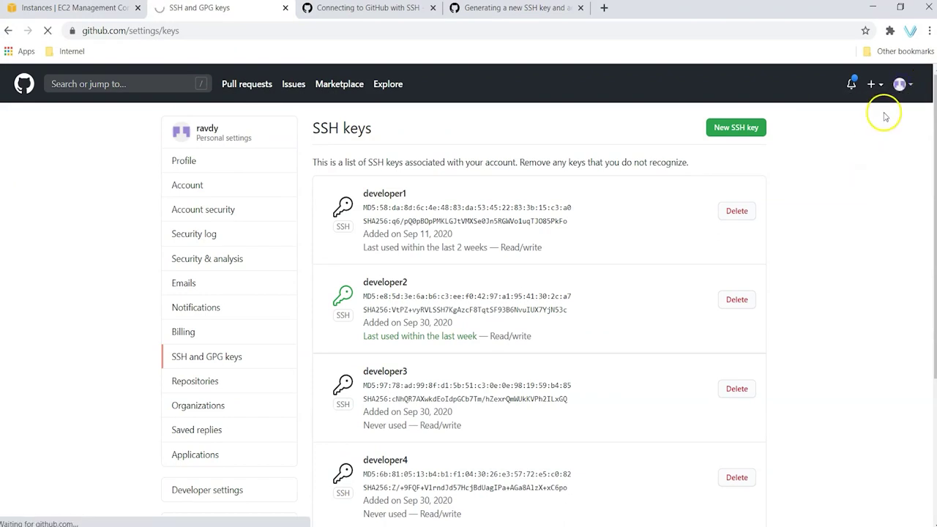
left_click(399, 134)
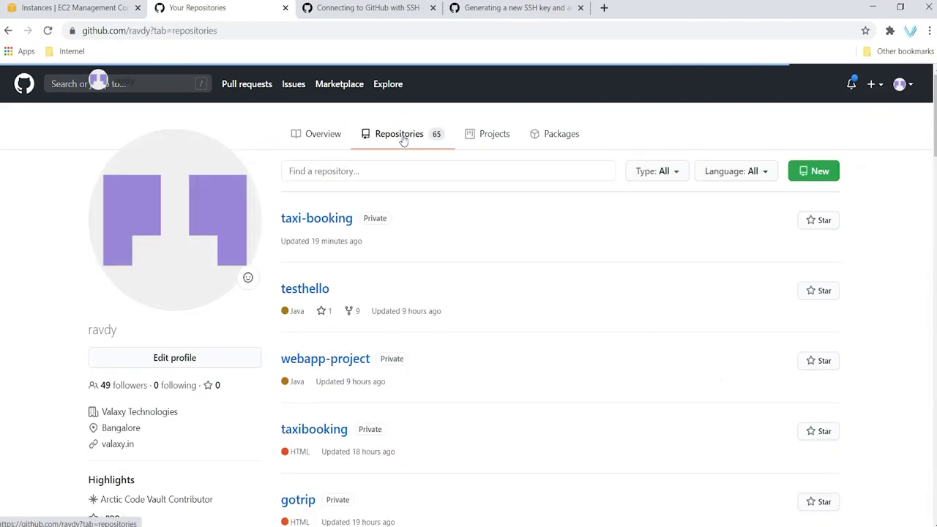
left_click(323, 227)
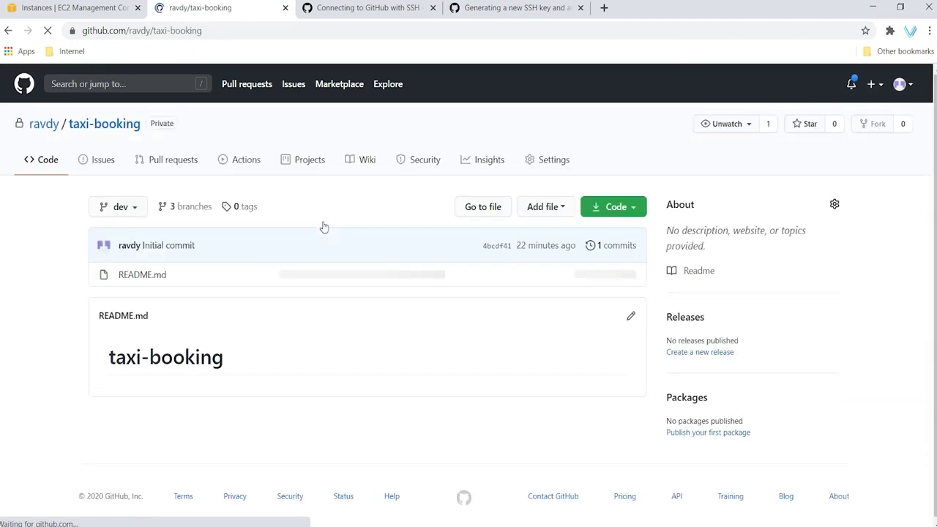
Step: Copy the repository's SSH clone URL and paste it after git clone in Git Bash
left_click(615, 206)
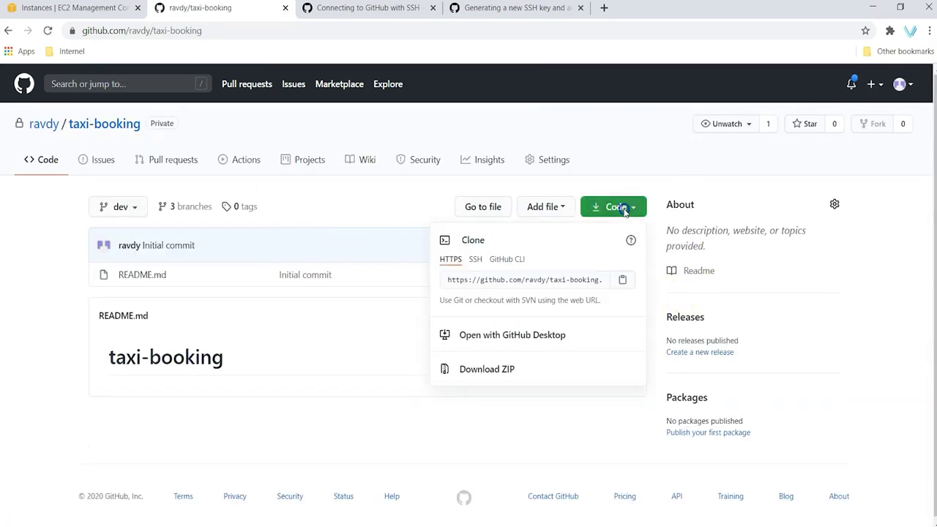
left_click(625, 281)
left_click(475, 260)
left_click(616, 286)
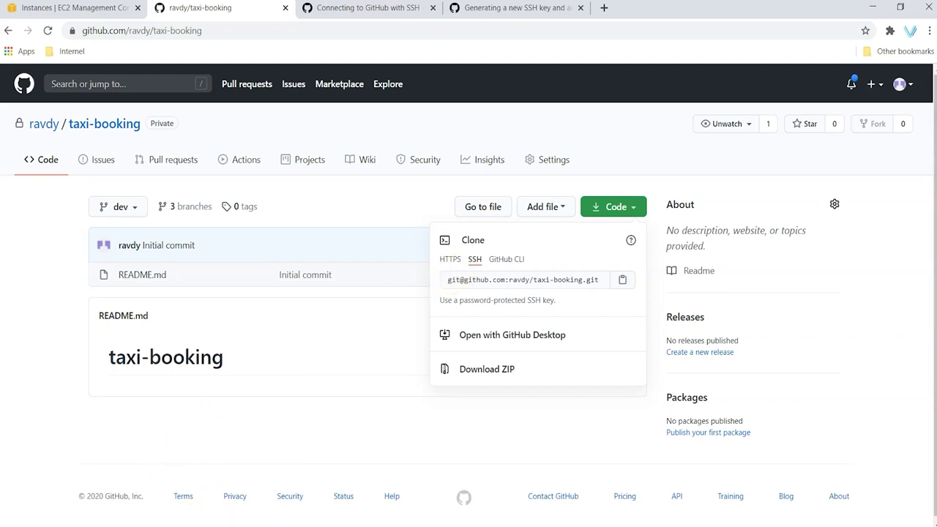
left_click(168, 526)
right_click(465, 262)
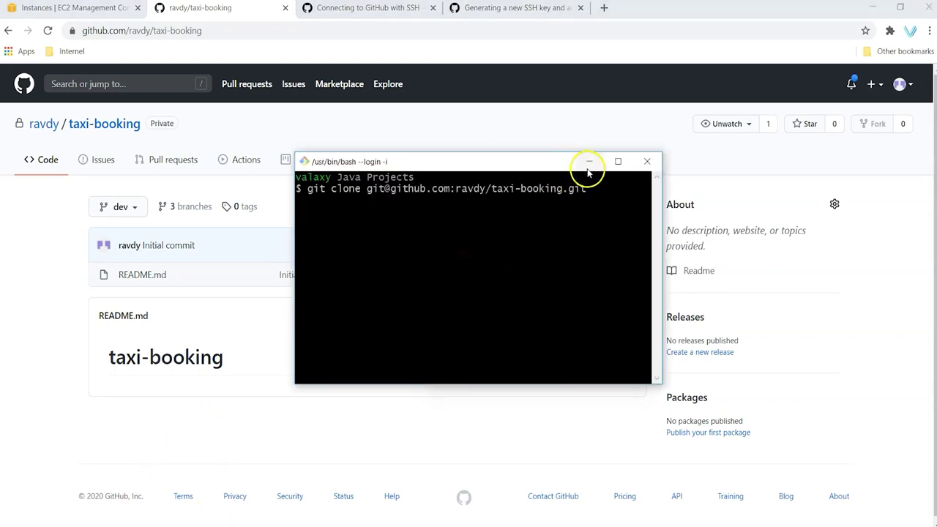
Step: Run the clone of taxi-booking and list the Java Projects folder
left_click(617, 161)
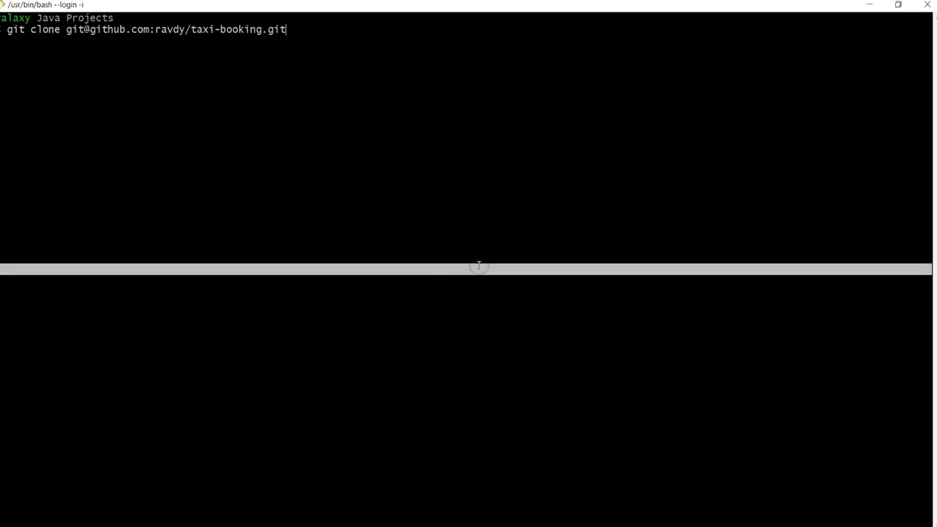
key("Return")
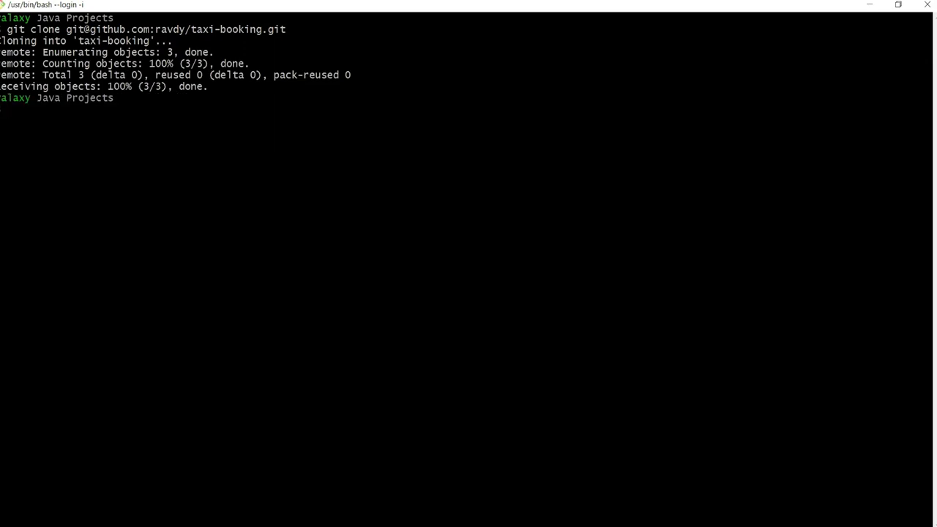
type("ls")
key("Return")
Step: Enter taxi-booking and check git status, its files, and the Initial commit log on dev
type("cd taxi")
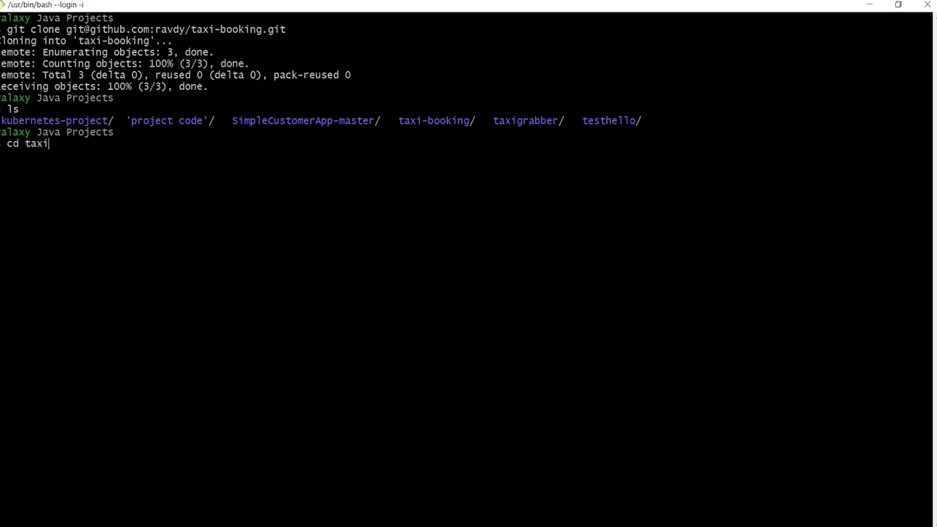
type("-")
key("Tab")
key("Return")
type("git status")
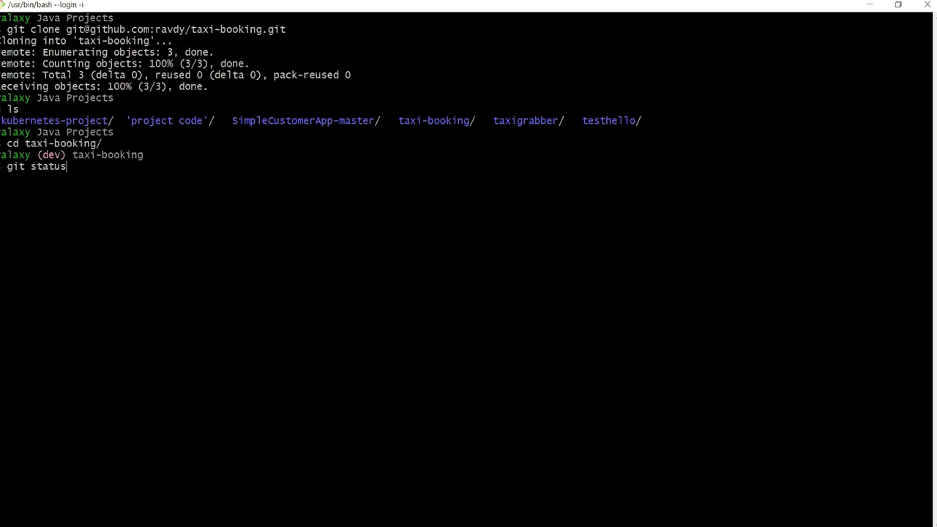
key("Return")
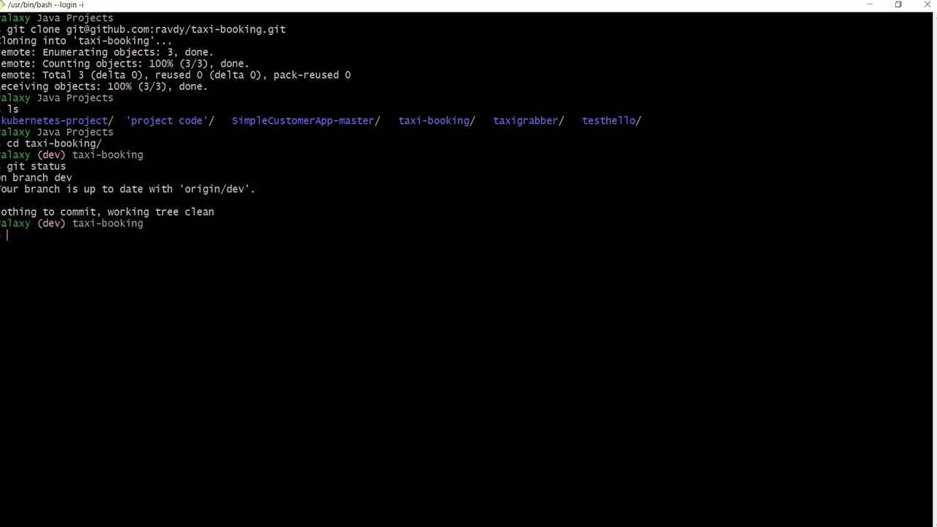
type("ls")
key("Return")
type("git log")
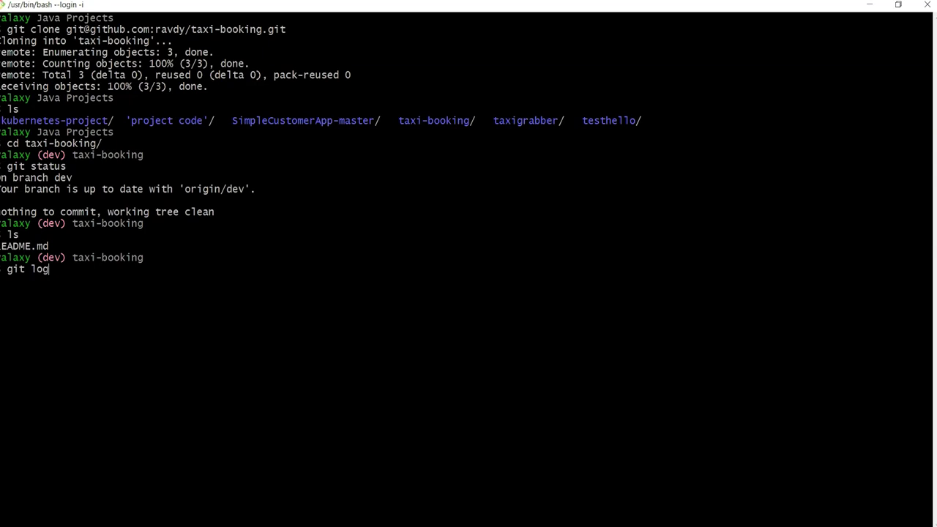
key("Return")
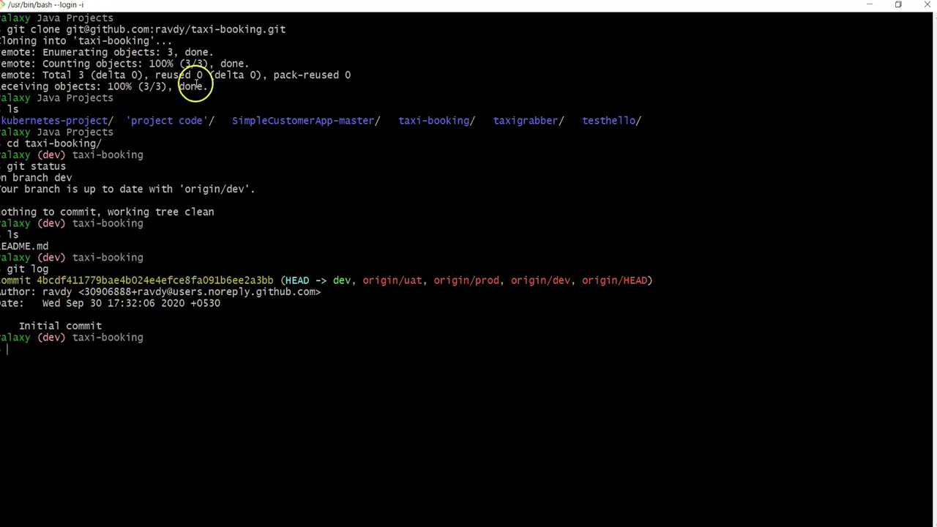
mouse_move(9, 30)
left_mouse_down()
mouse_move(172, 22)
mouse_move(287, 30)
left_mouse_up()
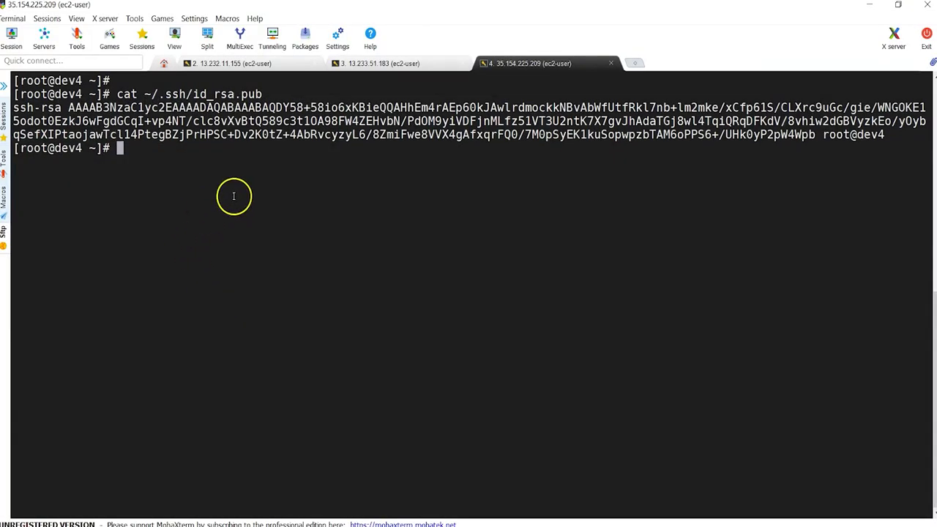
Step: Clone taxi-booking on the dev2 server and list the cloned files
left_click(208, 66)
right_click(329, 268)
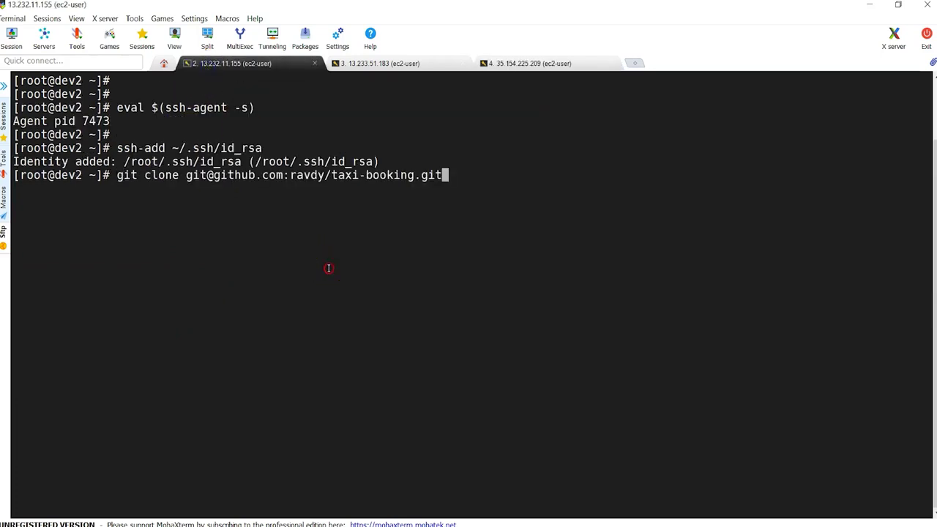
key("Return")
type("ls")
key("Return")
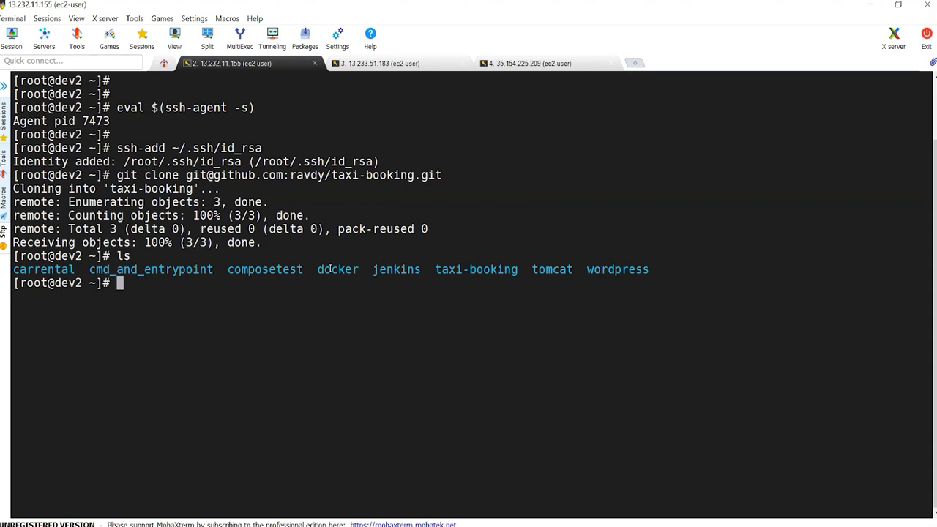
type("pwd")
key("Return")
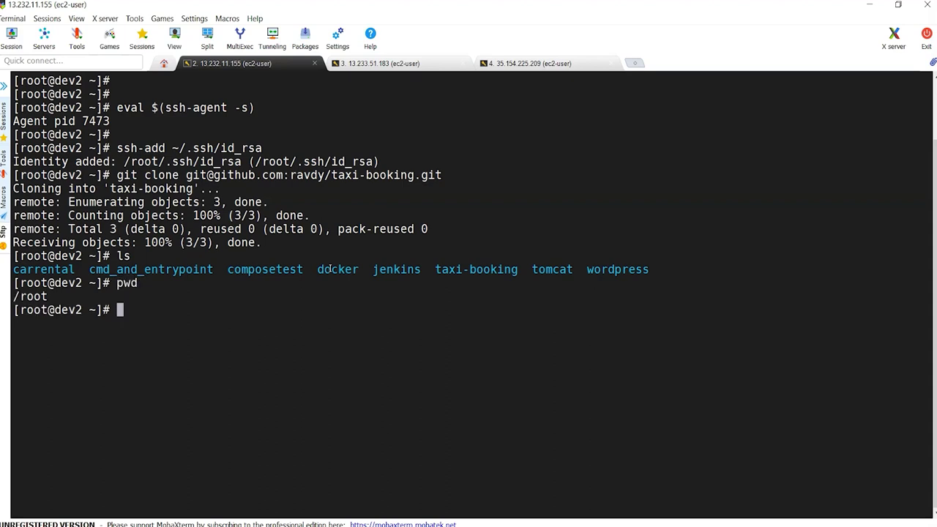
type("cd ta")
key("Tab")
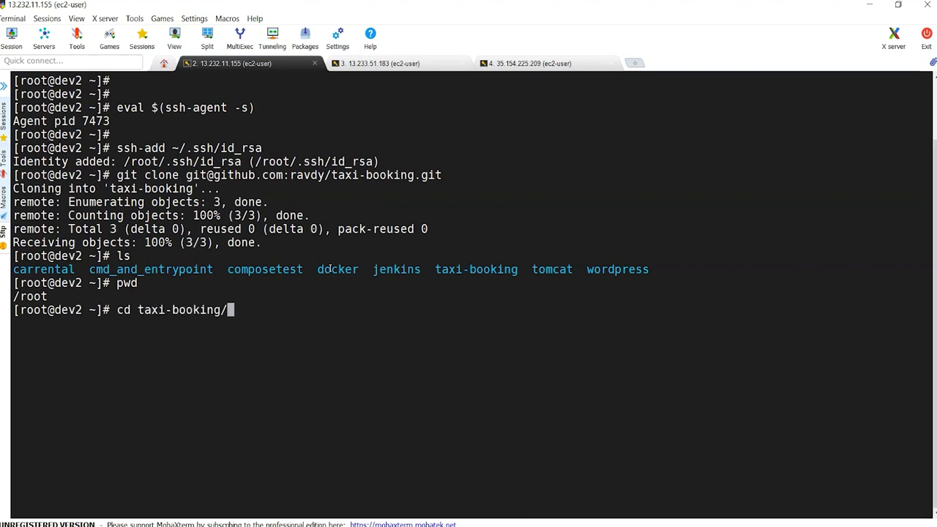
key("Return")
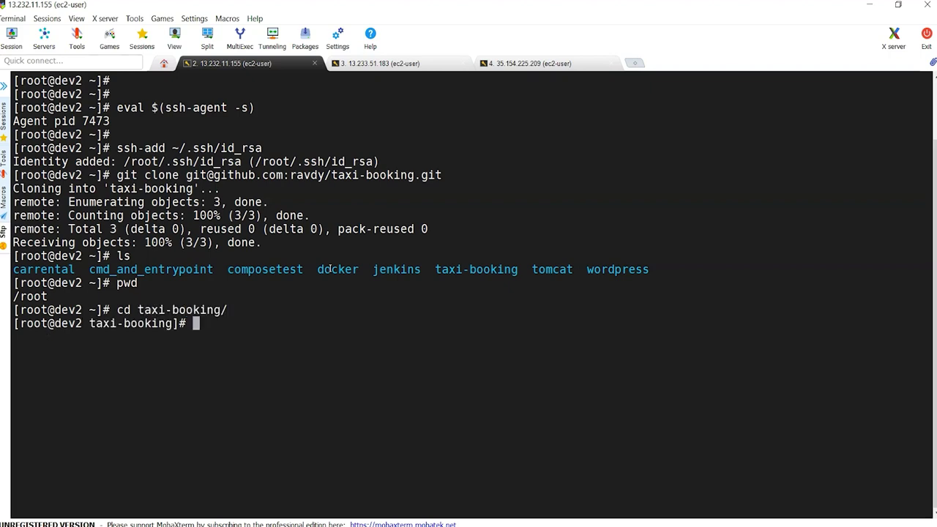
type("ls")
key("Return")
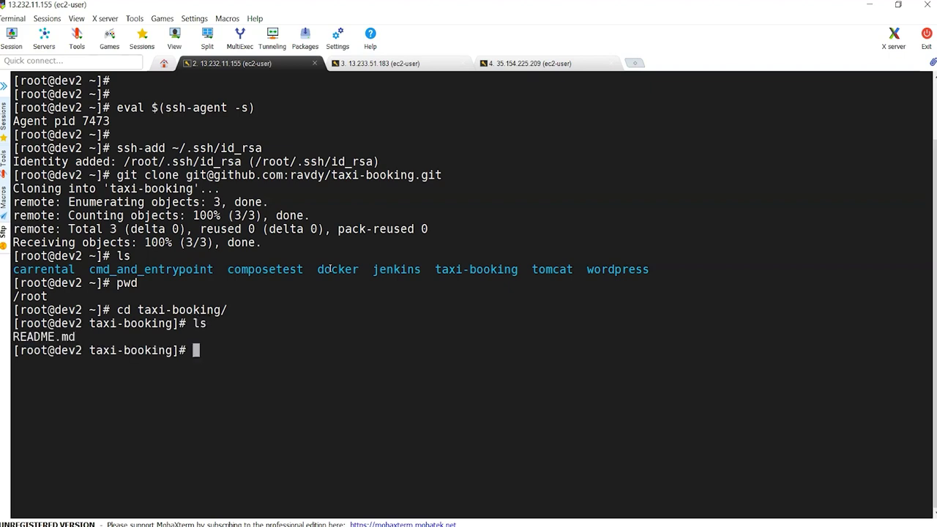
Step: Copy the git clone command from dev2 and run it on dev3
left_click(380, 64)
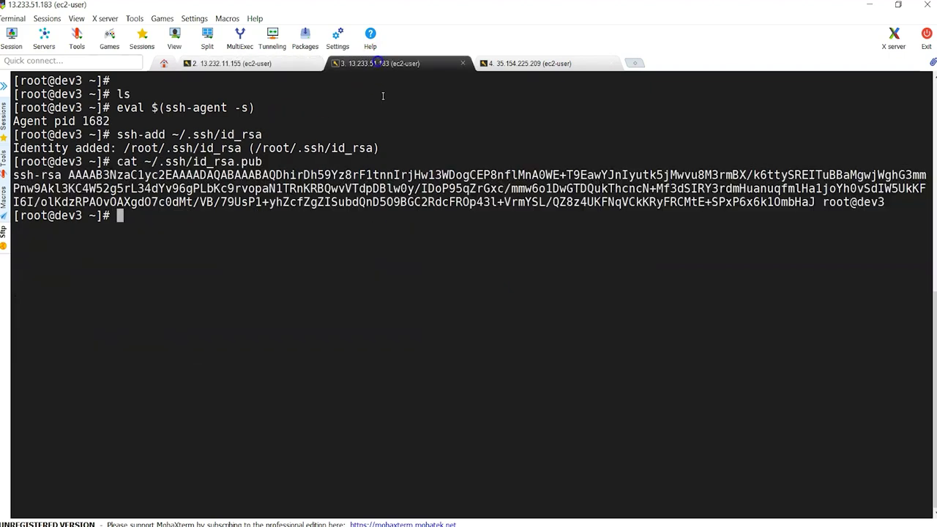
left_click(299, 64)
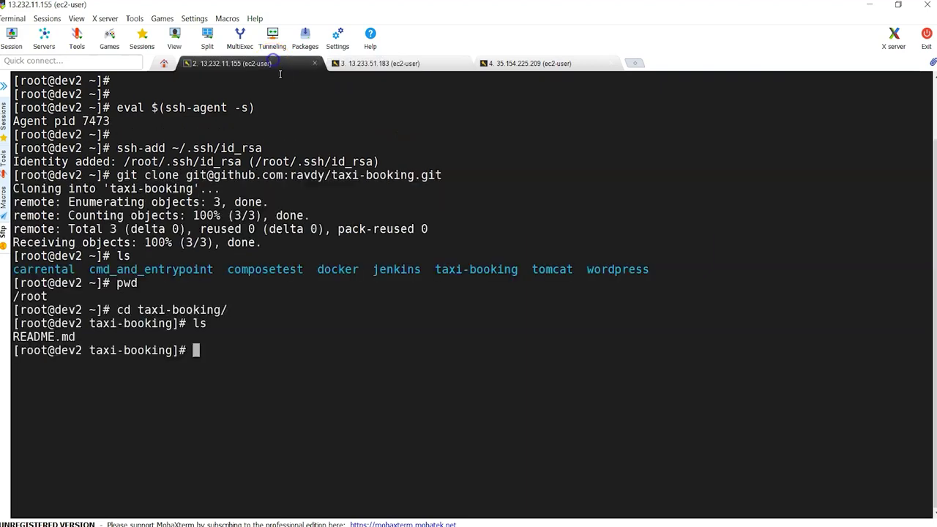
left_click_drag(117, 176, 442, 176)
left_click(379, 64)
right_click(508, 303)
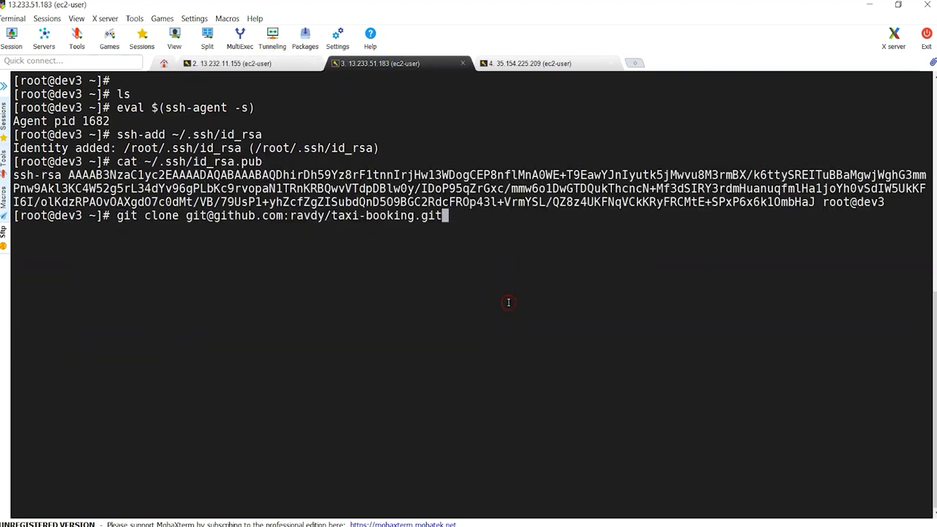
key("Return")
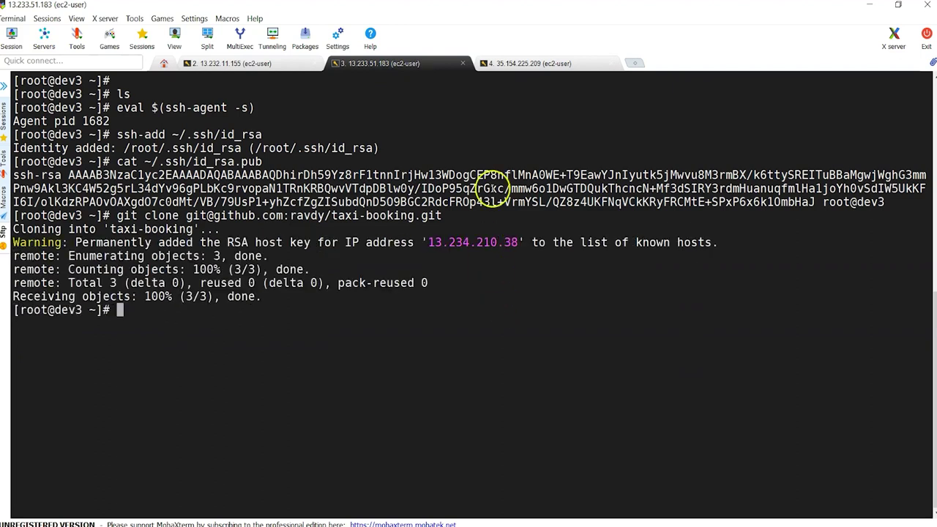
Step: Run the same git clone command on dev4 and list its home directory
left_click(505, 64)
right_click(574, 289)
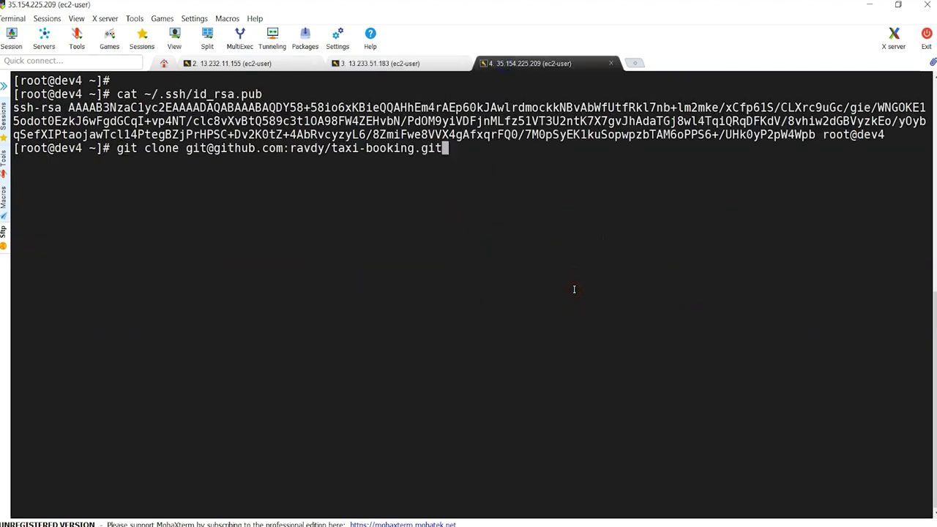
key("Return")
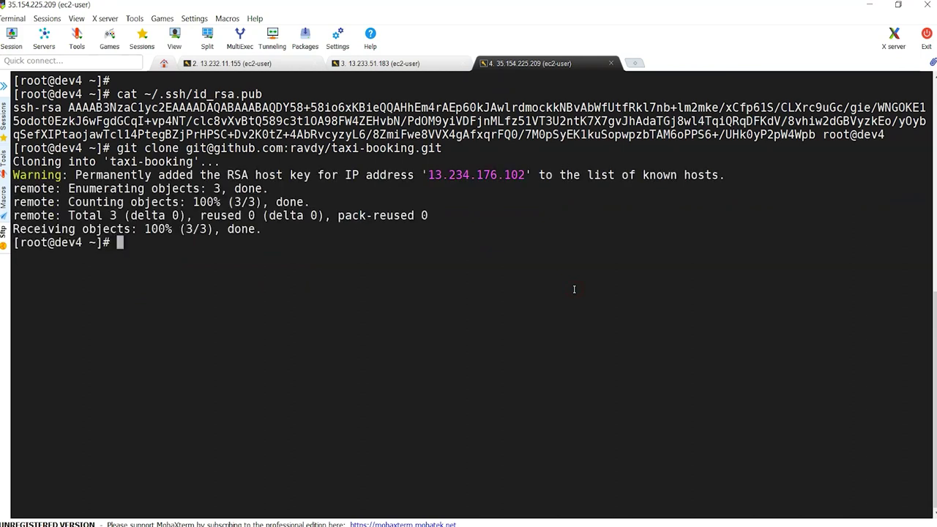
type("ls")
key("Return")
Step: Delete the old carrental folder on dev4 and list the taxi-booking clone
type("cd")
key("BackSpace")
key("BackSpace")
key("BackSpace")
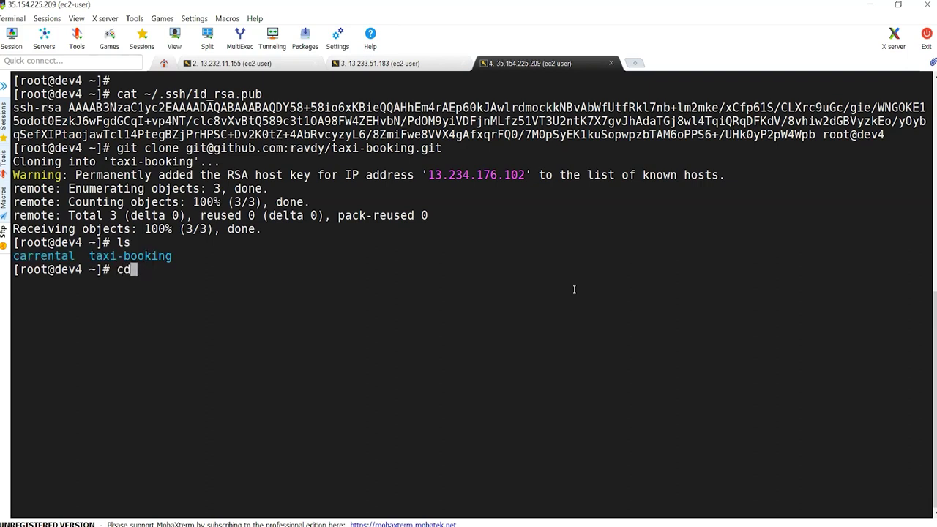
type("rm -rf c")
key("Tab")
key("Return")
type("cd ta")
key("Tab")
key("Return")
type("ls")
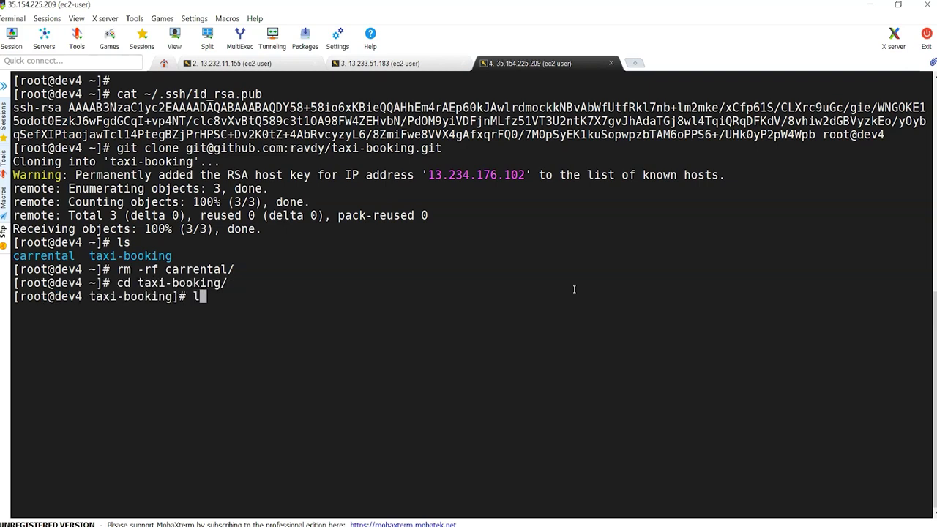
key("Return")
Step: On dev3, enter taxi-booking/ and list the cloned repository's contents
left_click(404, 63)
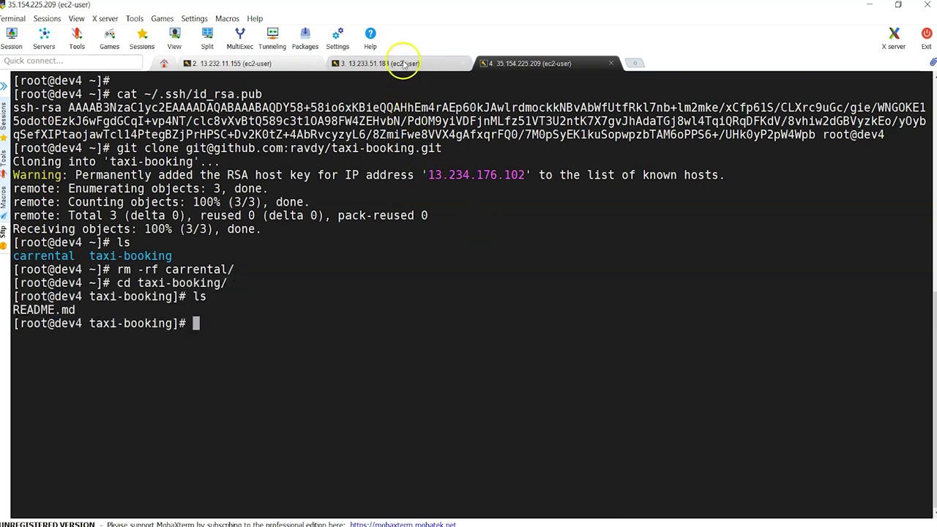
type("ls")
key("Return")
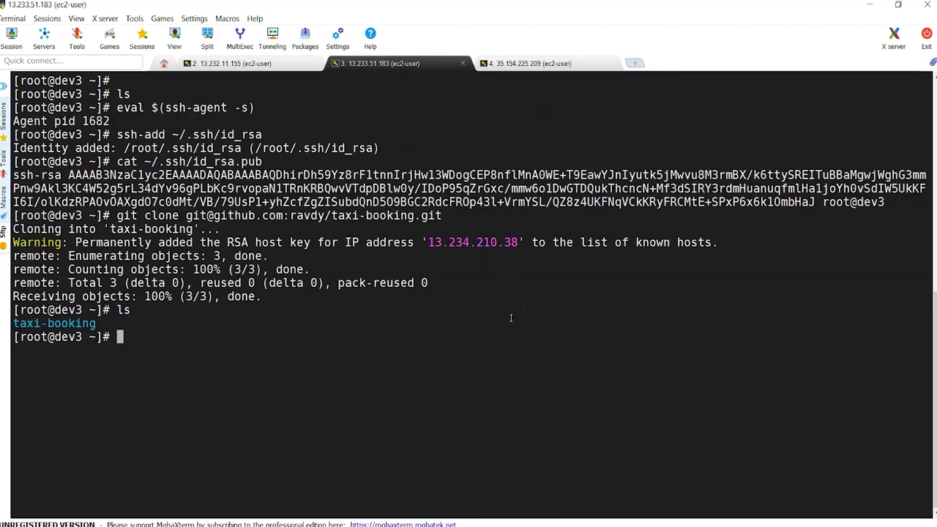
type("cd taxi-booking/")
key("Return")
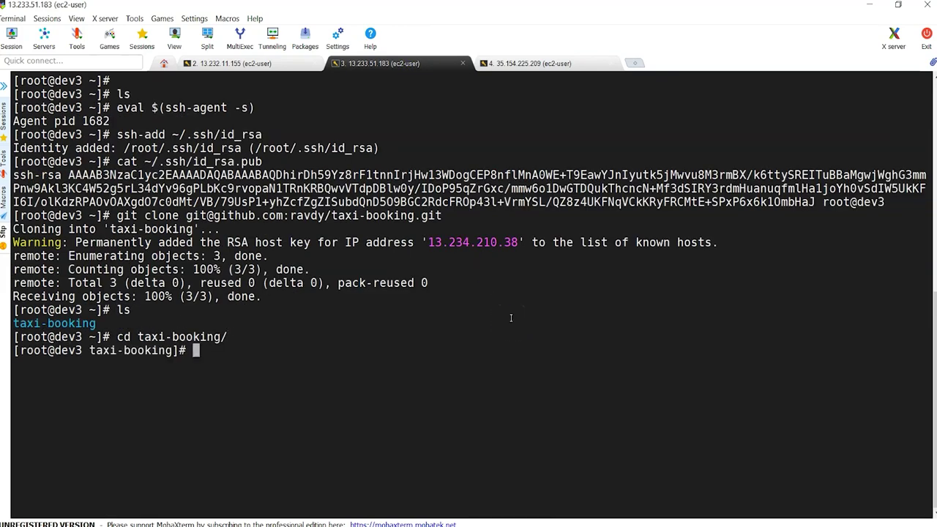
type("ls")
key("Return")
left_click(434, 340)
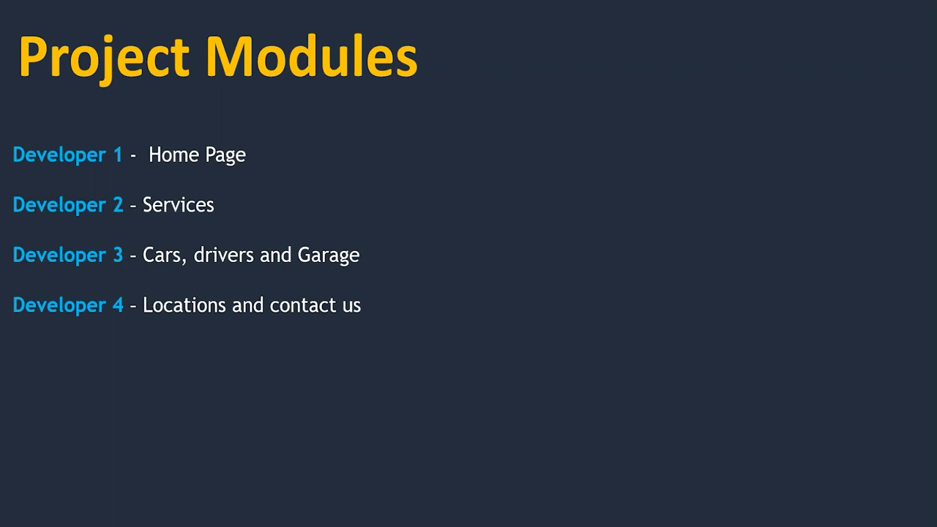
Step: Show C:\Projects\Java Projects in File Explorer with taxi-booking and project code
left_click(243, 279)
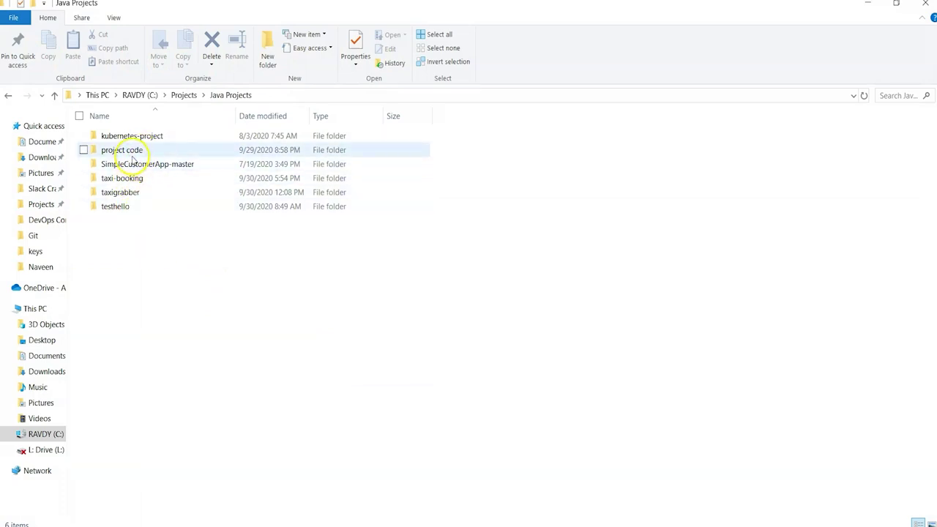
Step: Copy all five project code items into taxi-booking, skipping the existing README
mouse_move(135, 155)
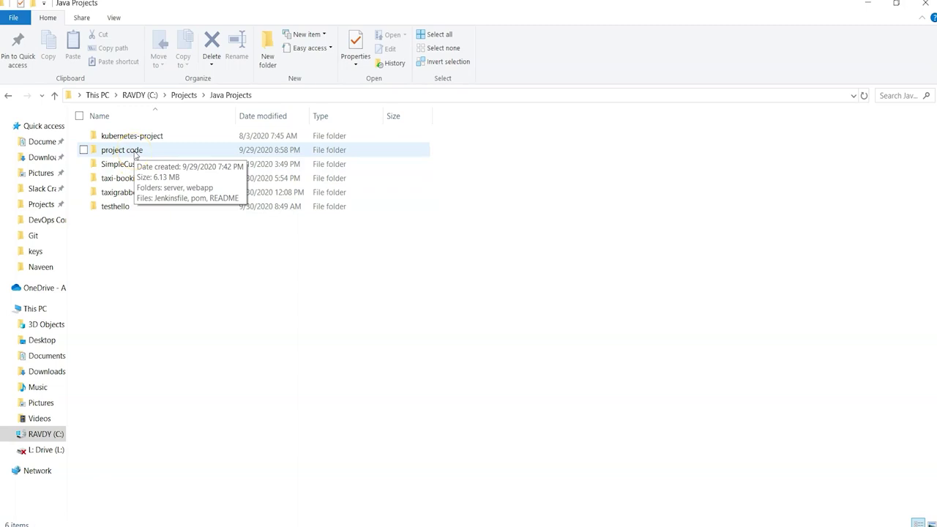
double_click(135, 152)
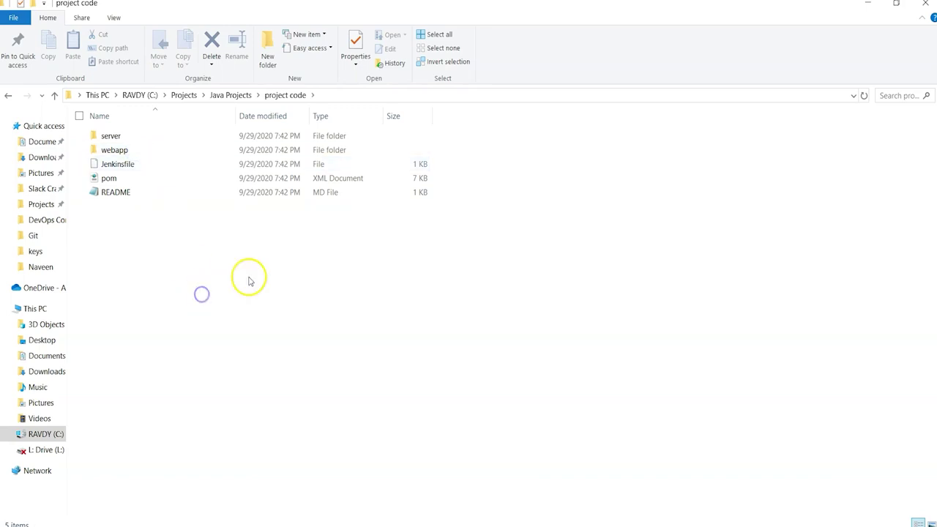
key("ctrl+a")
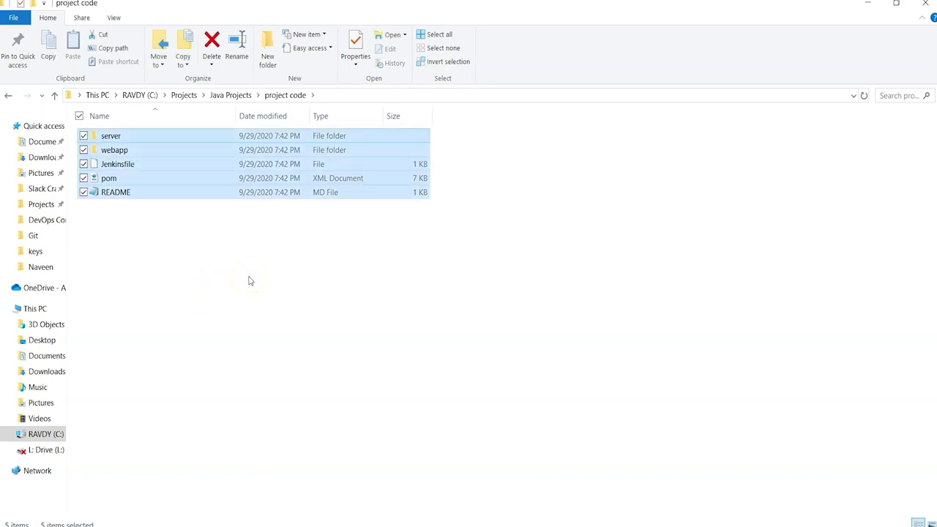
left_click(220, 95)
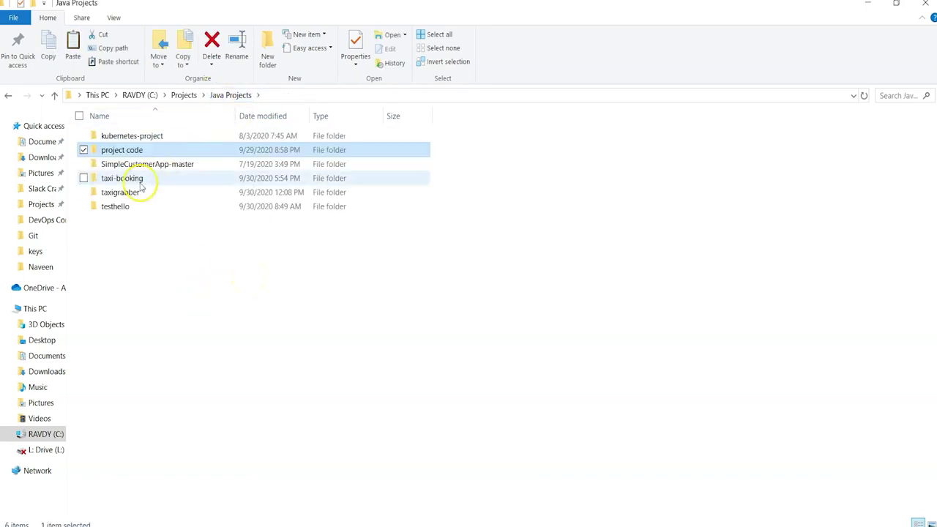
double_click(139, 182)
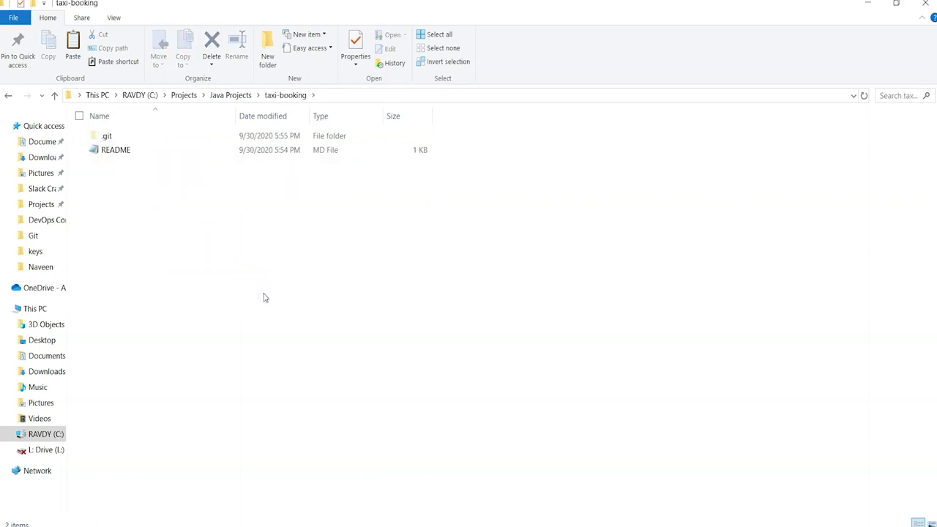
key("ctrl+v")
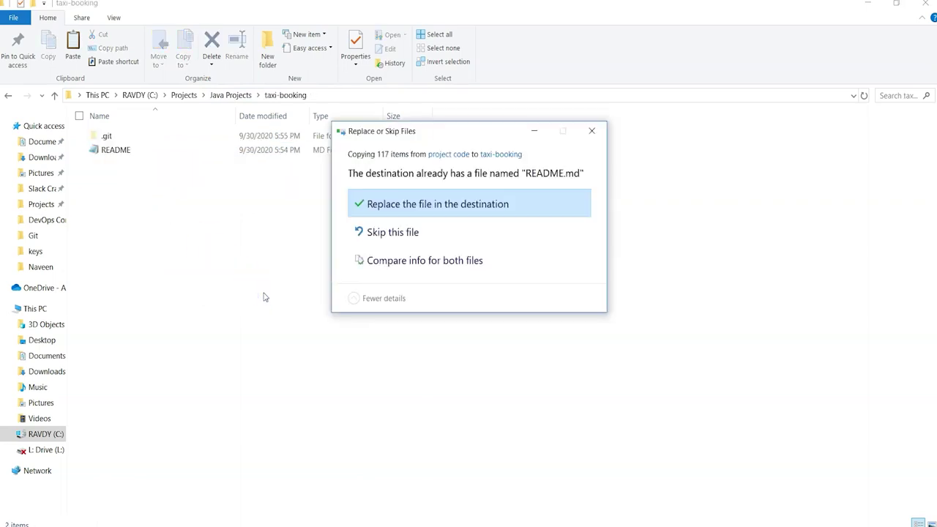
left_click(115, 208)
left_click(406, 233)
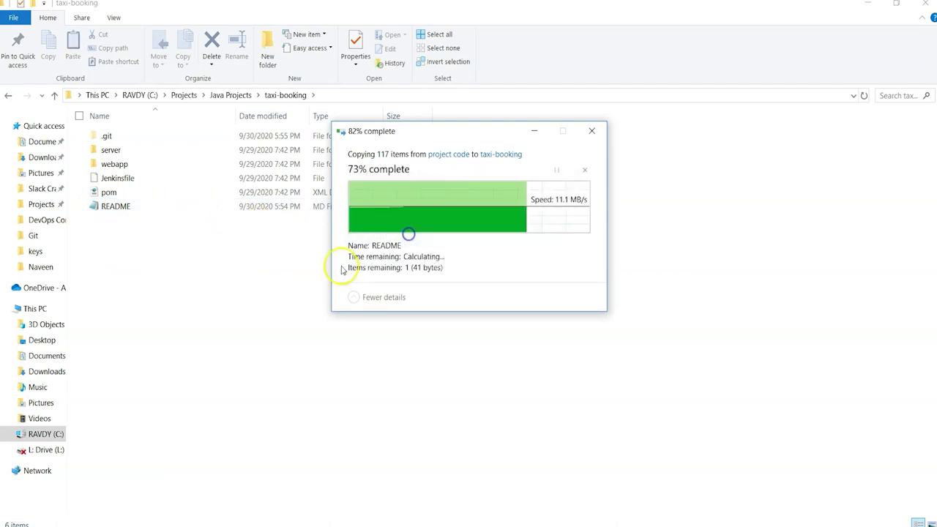
left_click(255, 338)
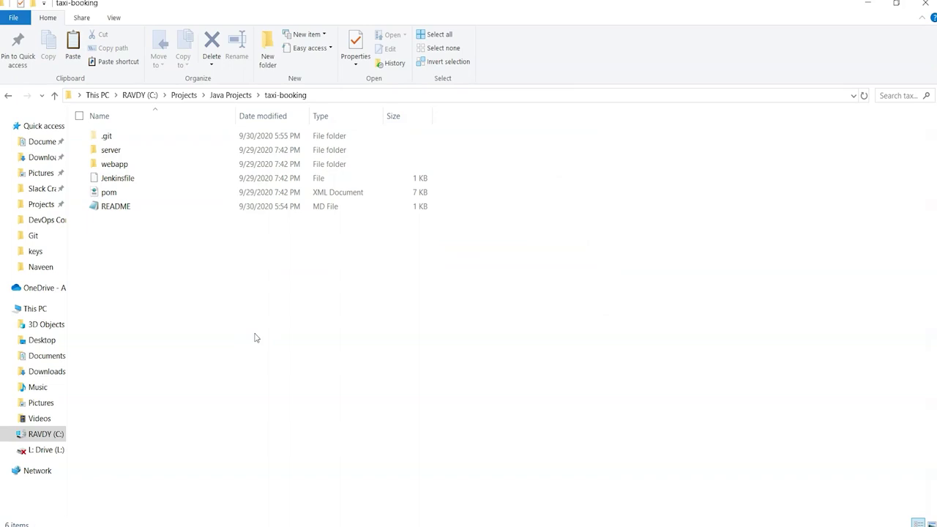
Step: Delete the index HTML page from webapp\src\main\webapp
double_click(154, 164)
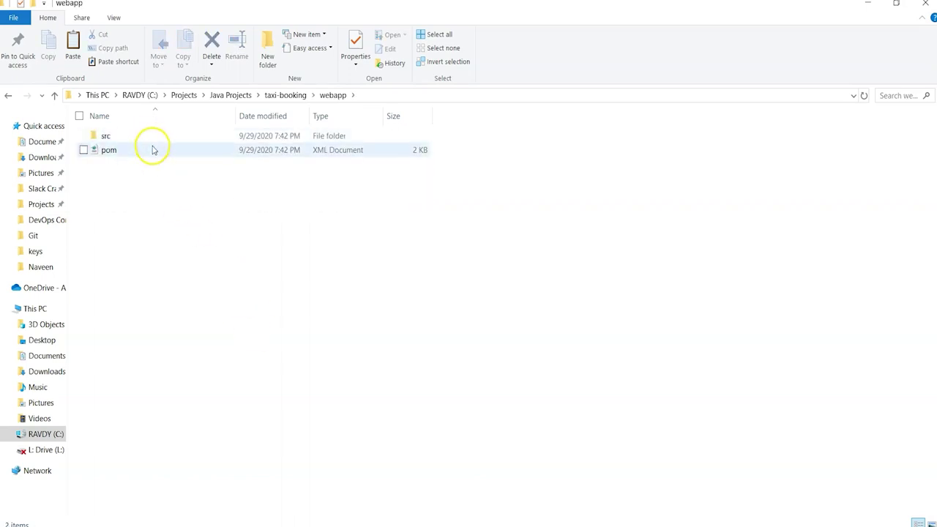
double_click(150, 138)
double_click(148, 141)
double_click(149, 140)
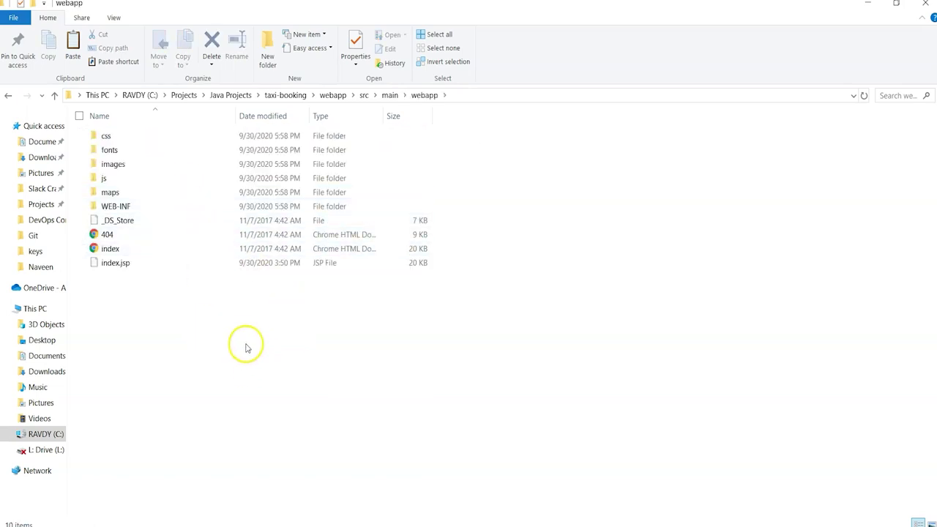
left_click(120, 250)
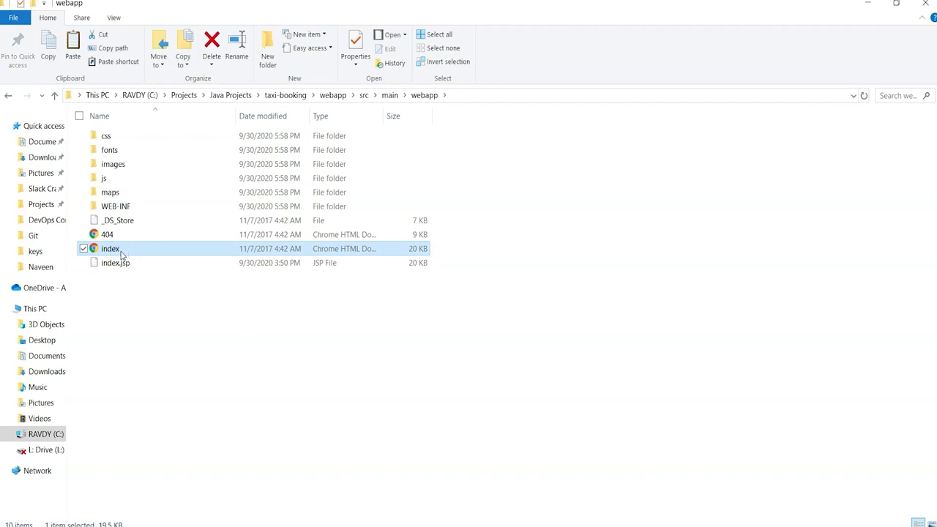
key("Delete")
Step: Choose an app to open index.jsp from its context menu
left_click(124, 249)
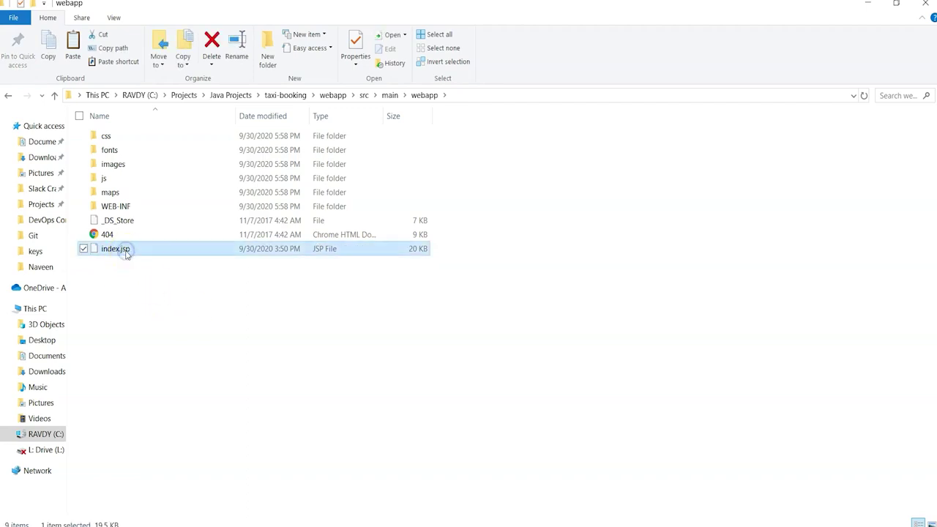
right_click(126, 253)
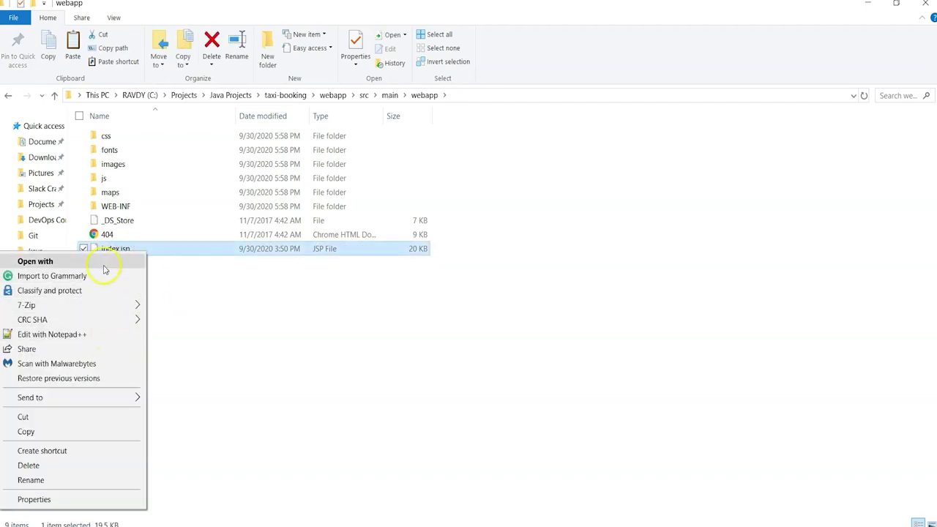
left_click(103, 263)
Step: Open index.jsp in Notepad as the default .jsp app, read through it, and close it
left_click(429, 199)
left_click(480, 291)
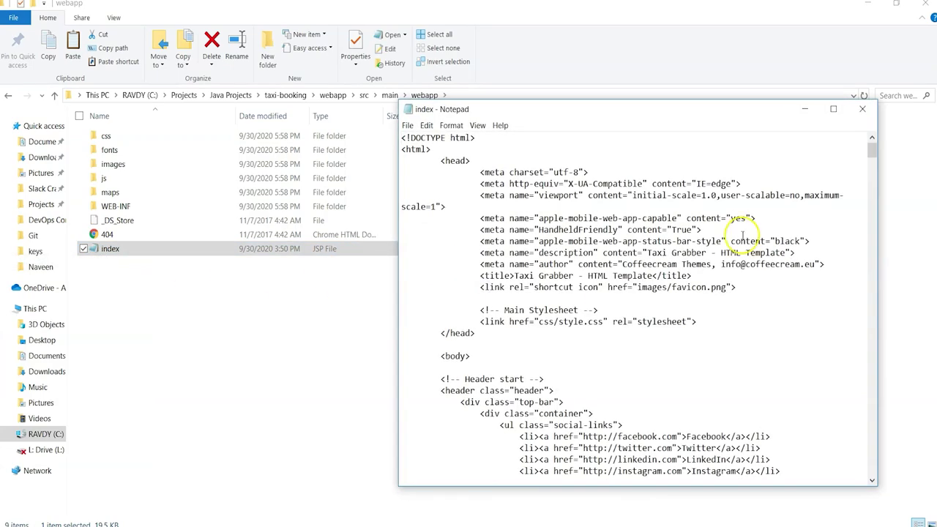
left_click(833, 108)
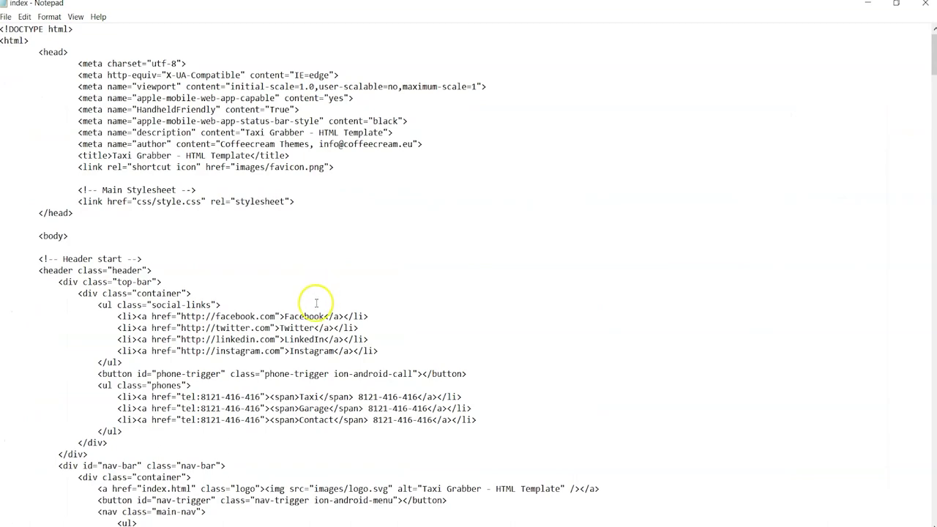
scroll(316, 303, "down", 3)
scroll(262, 271, "down", 5)
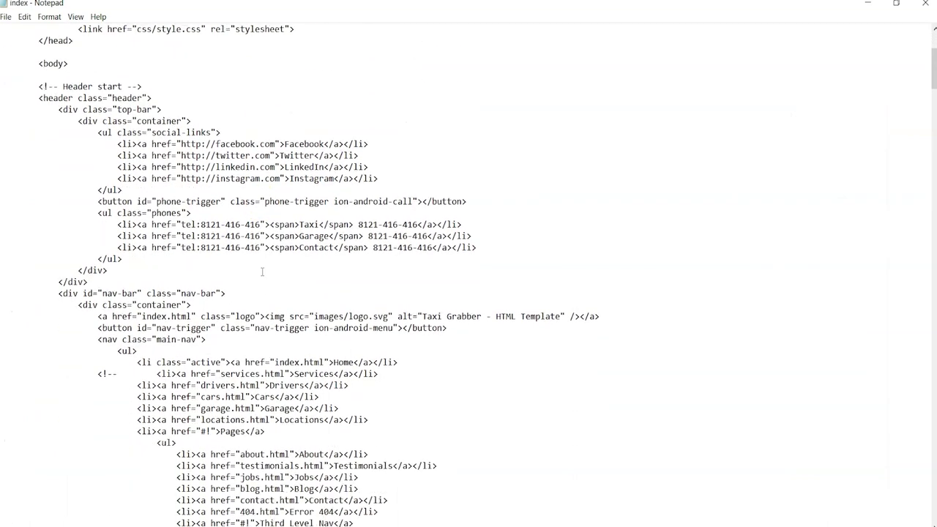
scroll(367, 306, "down", 2)
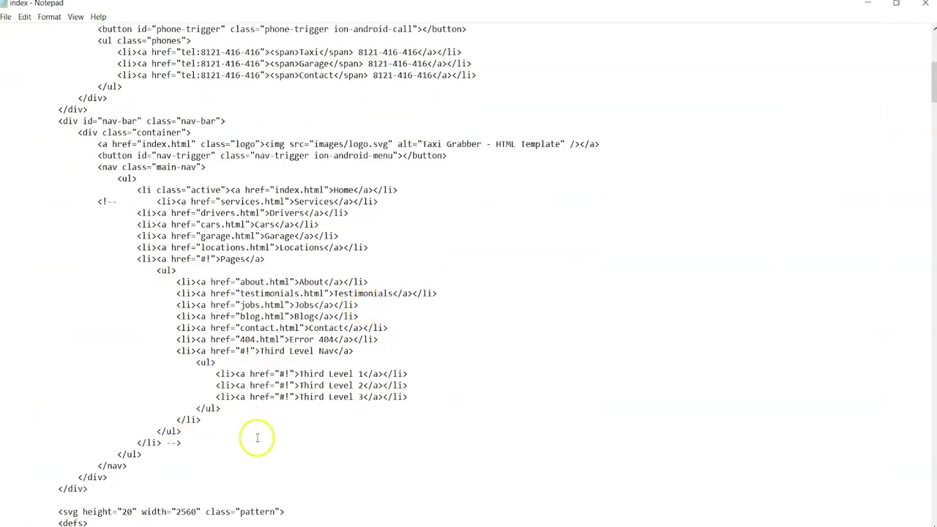
left_click(921, 9)
left_click(408, 415)
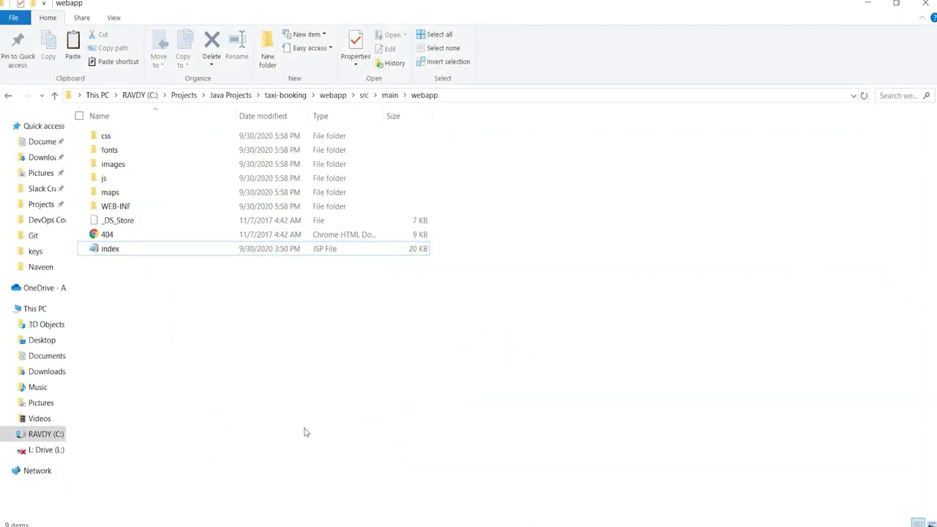
Step: In Git Bash, list the repository files and check git status and git log
left_click(183, 526)
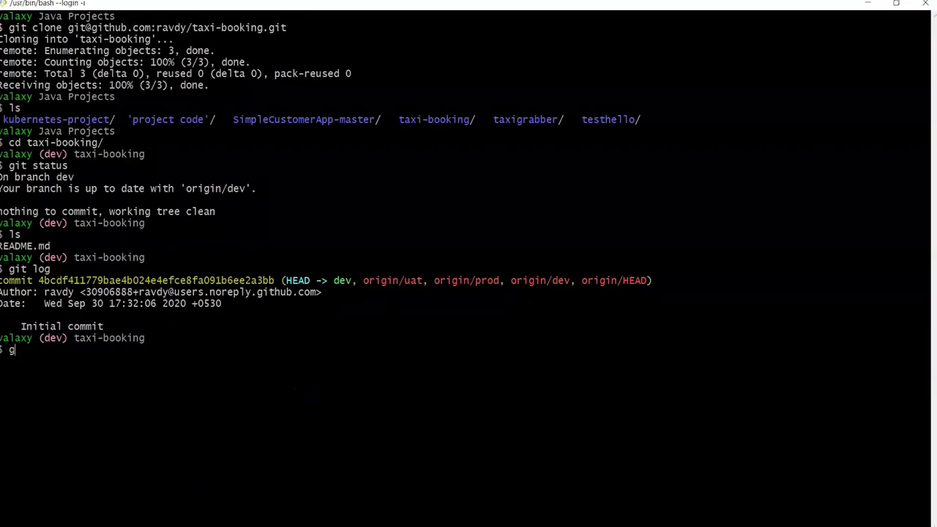
type("ls")
key("Return")
type("git status")
key("Return")
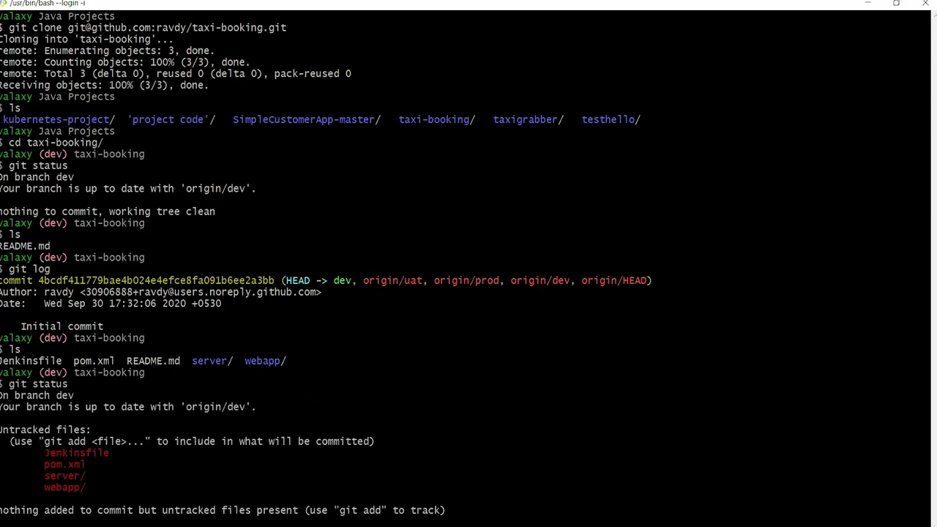
type("git log")
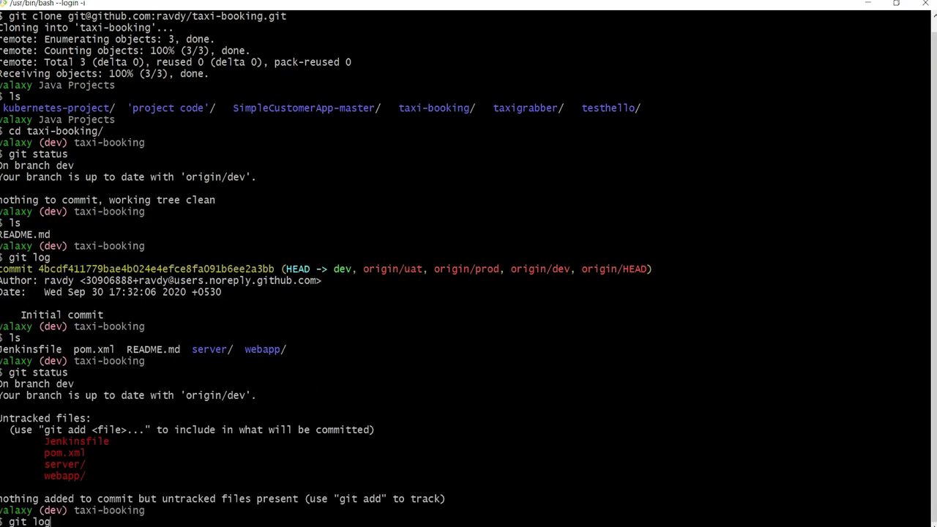
key("Return")
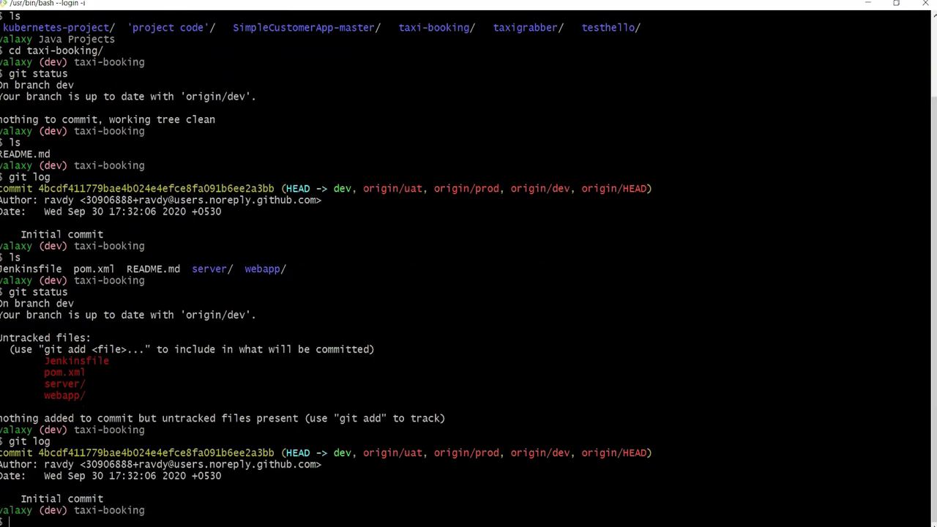
Step: Stage all files with git add . and commit them as "added home page code"
type("git push")
key("BackSpace")
key("BackSpace")
key("BackSpace")
key("BackSpace")
key("BackSpace")
key("BackSpace")
type("t add .")
key("Return")
type("git commit -m \"added ")
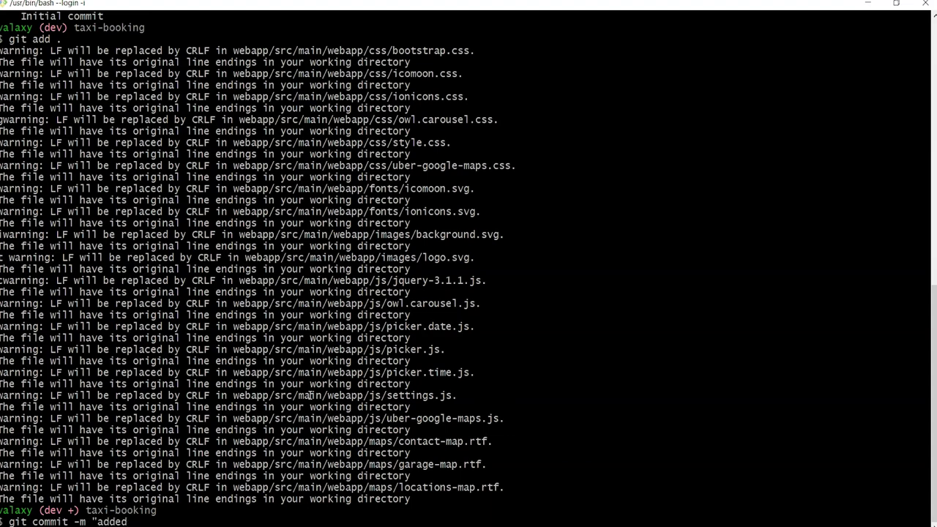
type("hope")
key("BackSpace")
key("BackSpace")
key("BackSpace")
type("me page code")
key("Return")
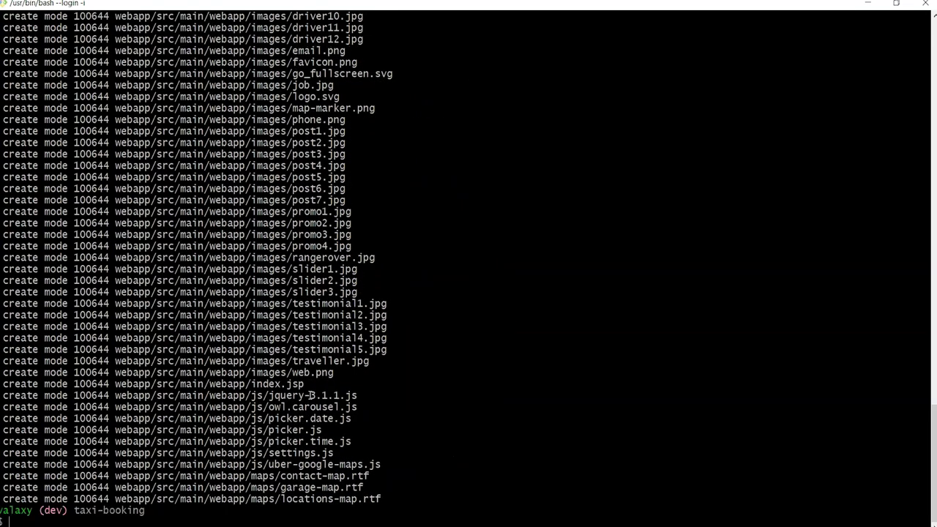
type("git status")
key("Return")
type("git log")
key("Return")
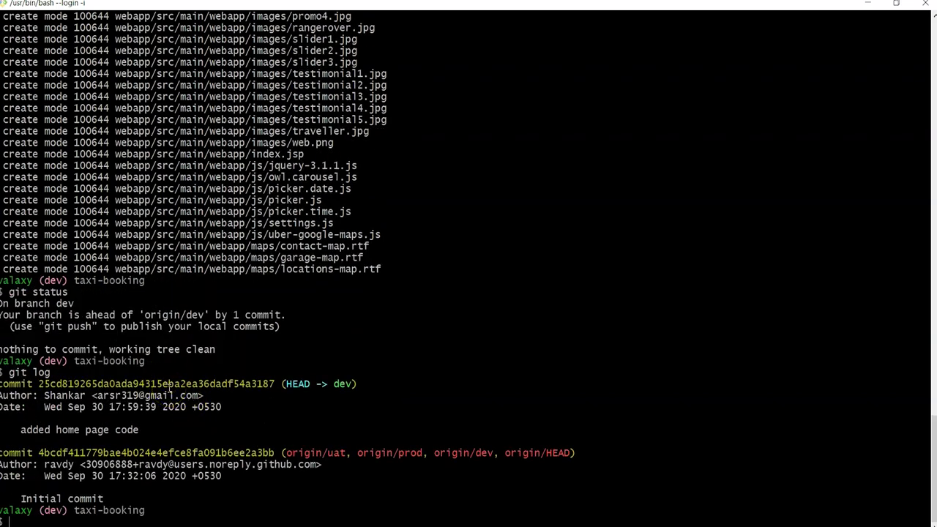
Step: Push the commit with git push origin dev
type("ig")
key("ctrl+plus")
type("pu")
key("BackSpace")
key("BackSpace")
key("BackSpace")
key("BackSpace")
key("BackSpace")
type("git push origin mas")
key("BackSpace")
key("BackSpace")
key("BackSpace")
type("dev")
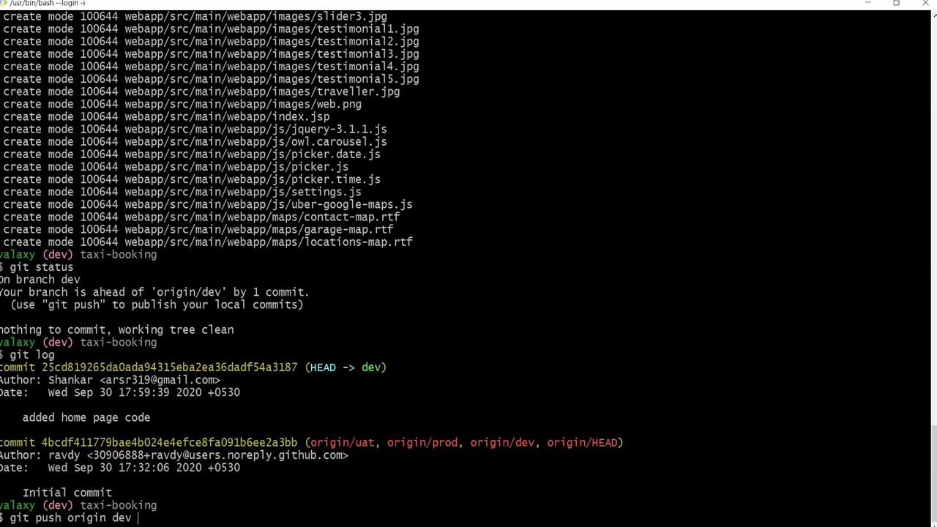
double_click(58, 505)
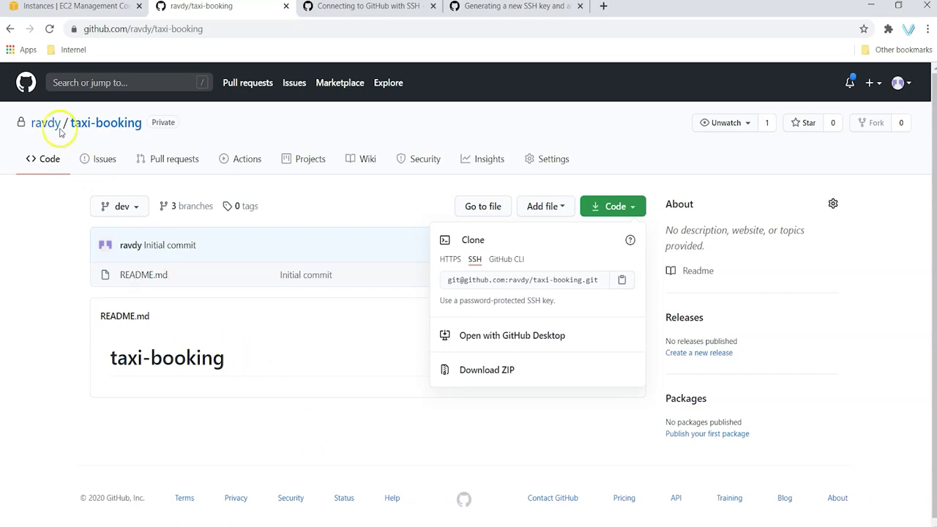
left_click(49, 28)
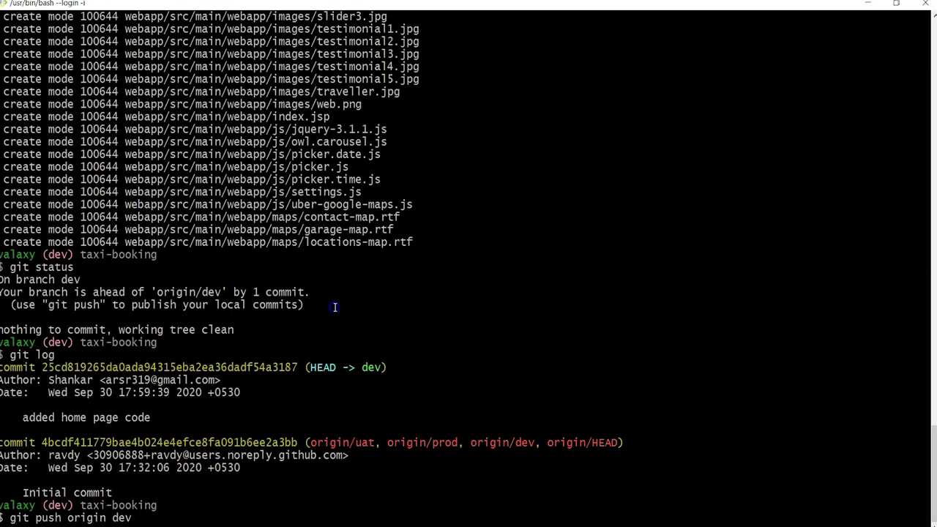
key("Return")
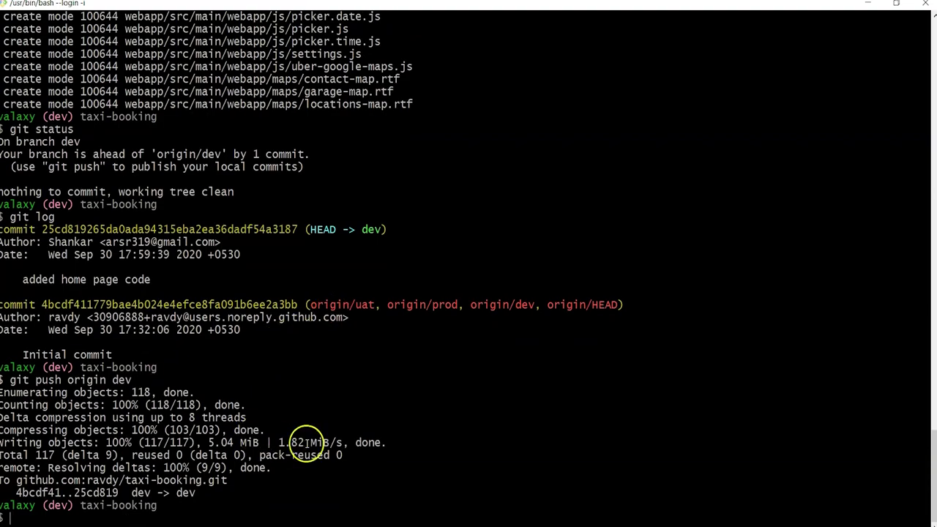
key("alt+Tab")
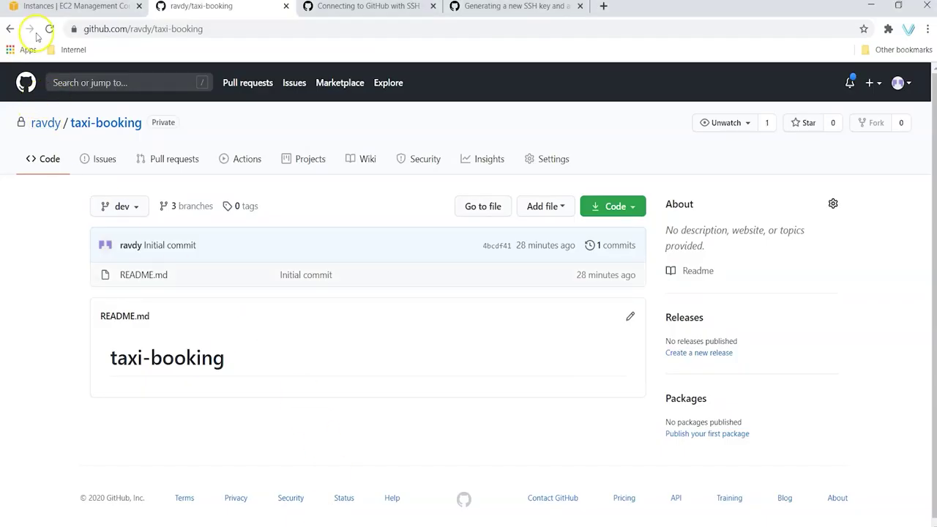
Step: Reload taxi-booking on GitHub and check the branch list, staying on dev
left_click(48, 29)
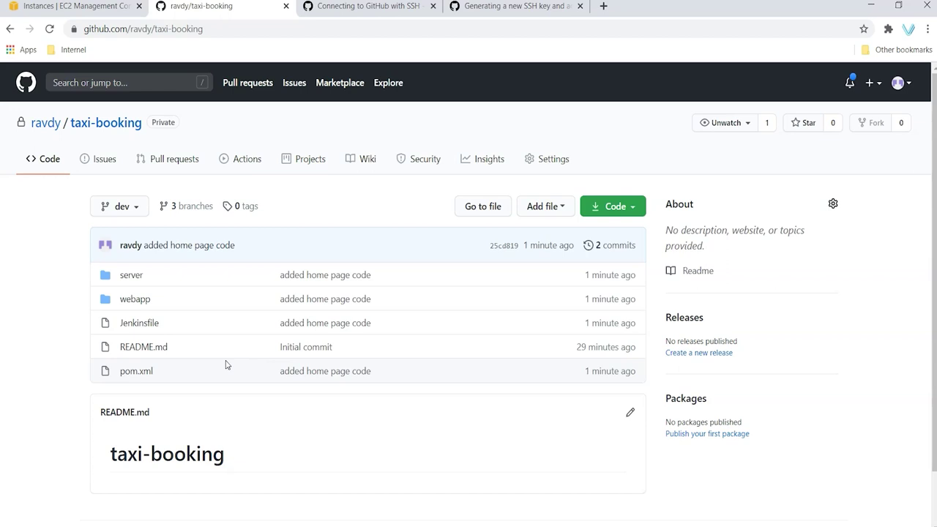
left_click(374, 221)
left_click(136, 209)
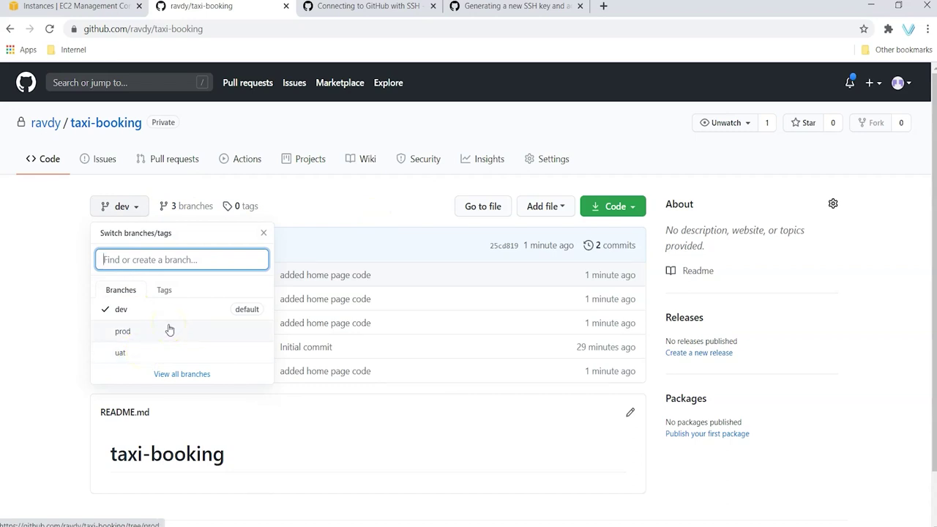
left_click(12, 293)
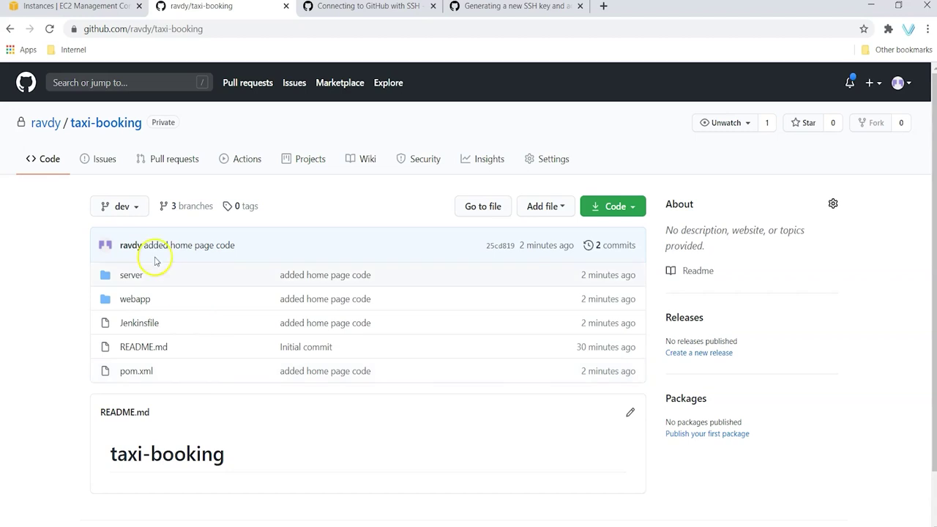
Step: Switch to the 'Instances | EC2 Management Console' browser tab
left_click(94, 11)
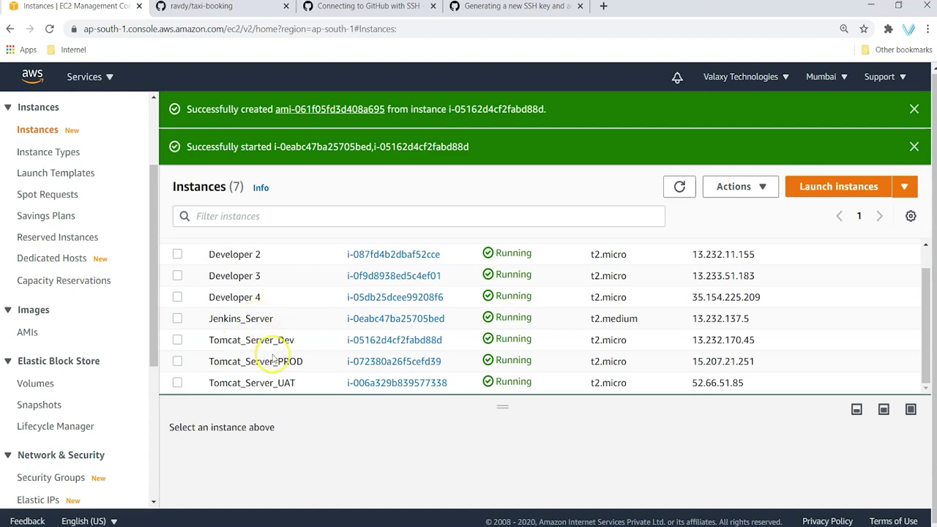
Step: Open the Jenkins_Server IP 13.232.137.5 on port 8080 in a new tab
double_click(719, 319)
key("ctrl+c")
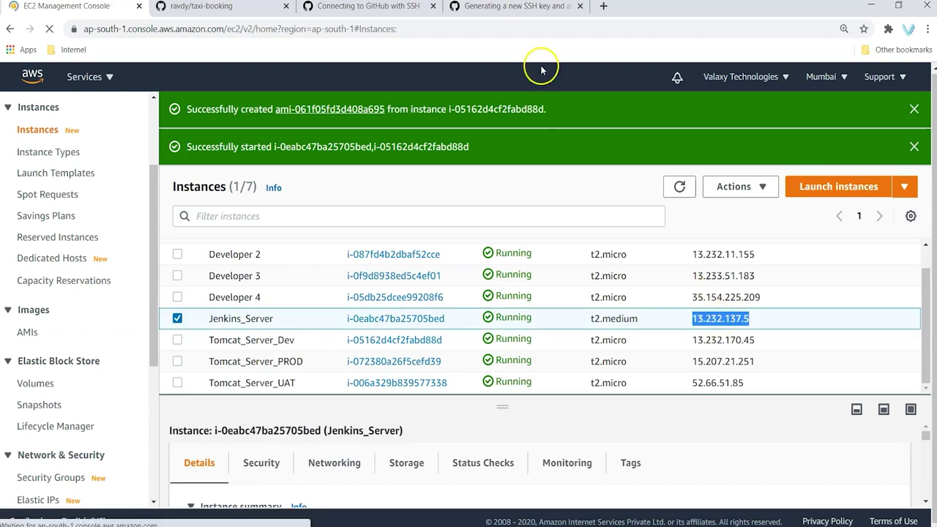
left_click(604, 6)
key("ctrl+v")
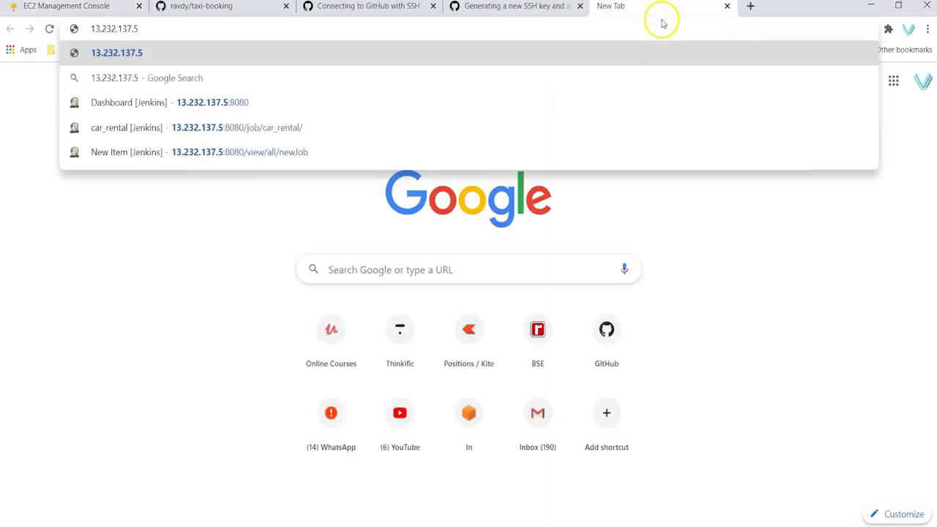
type(":8080")
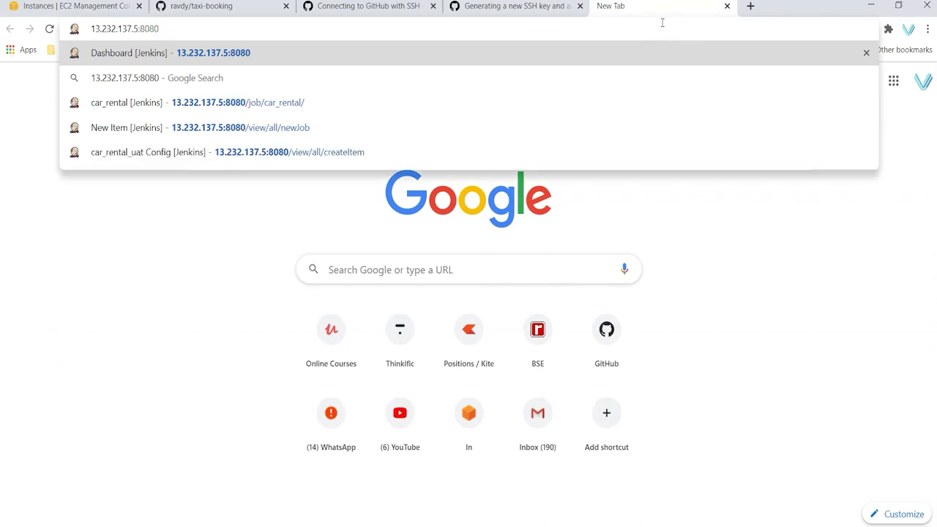
key("Return")
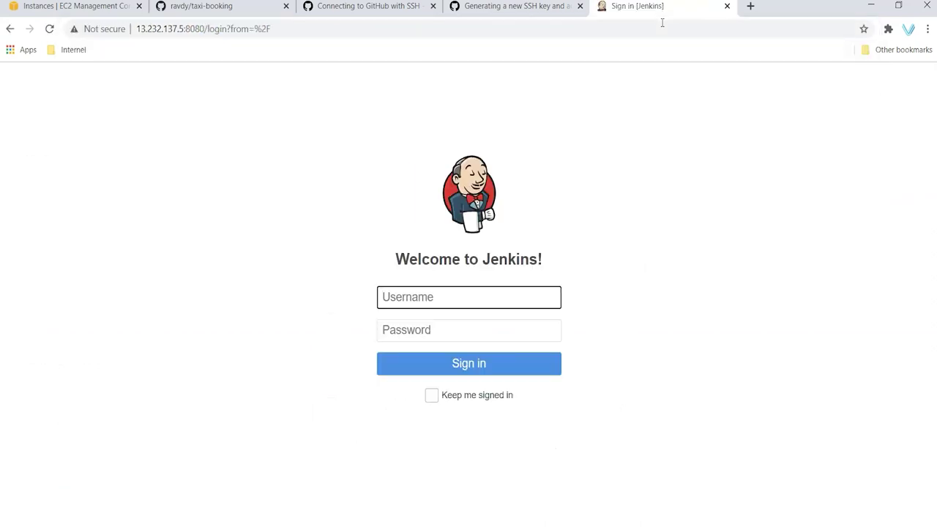
Step: Sign in to Jenkins with the saved admin username and its password
type("a")
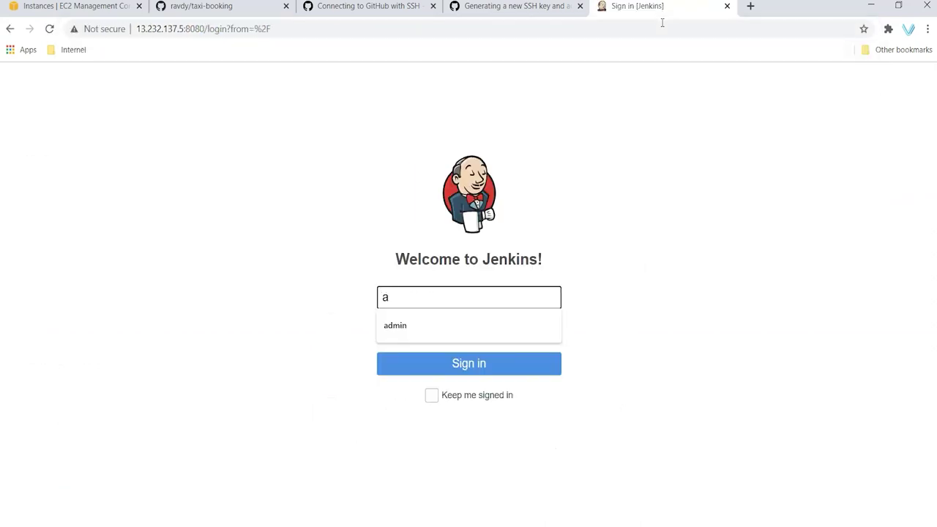
key("Down")
key("Tab")
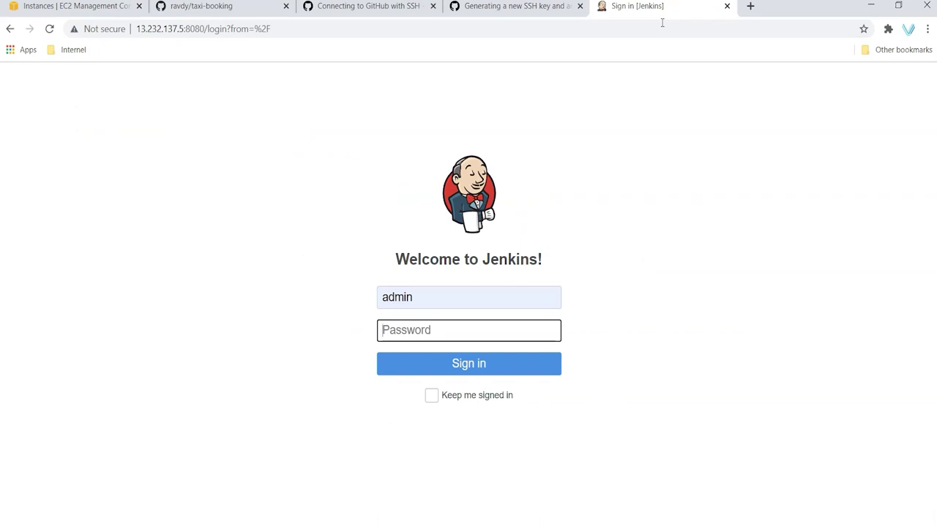
type("••")
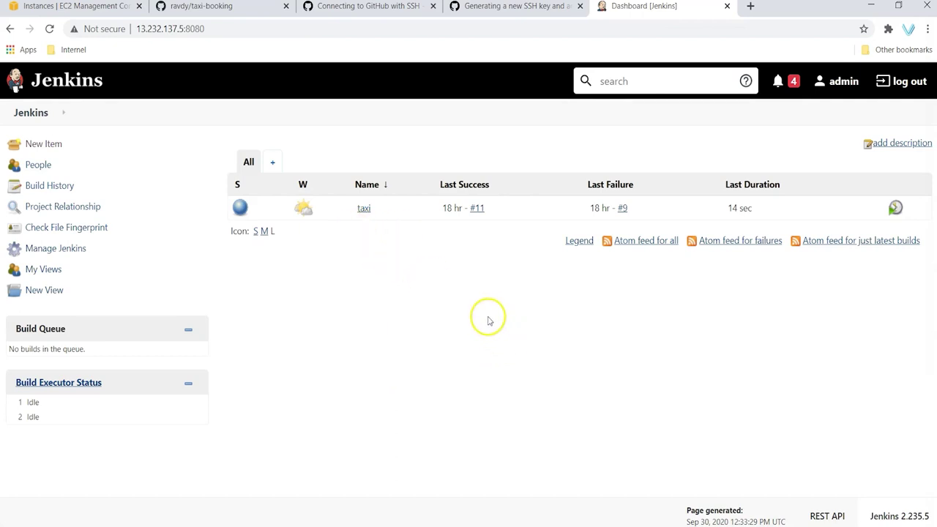
Step: Create a new Maven project job named taxi_booking_dev
left_click(46, 146)
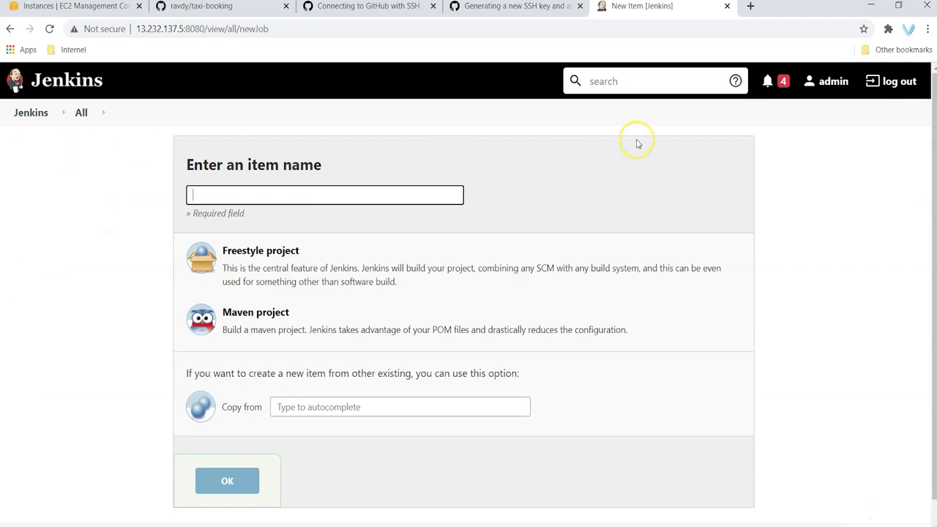
type("tax")
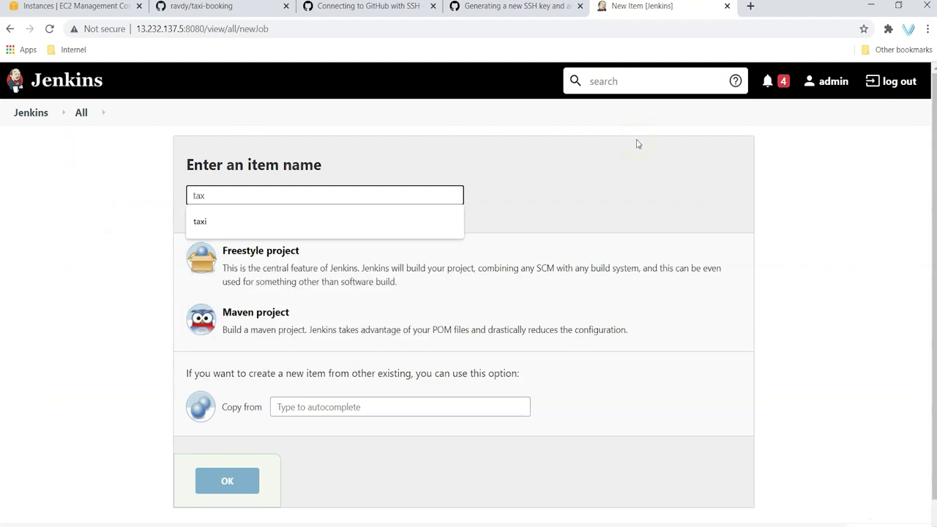
type("i_booking_dev")
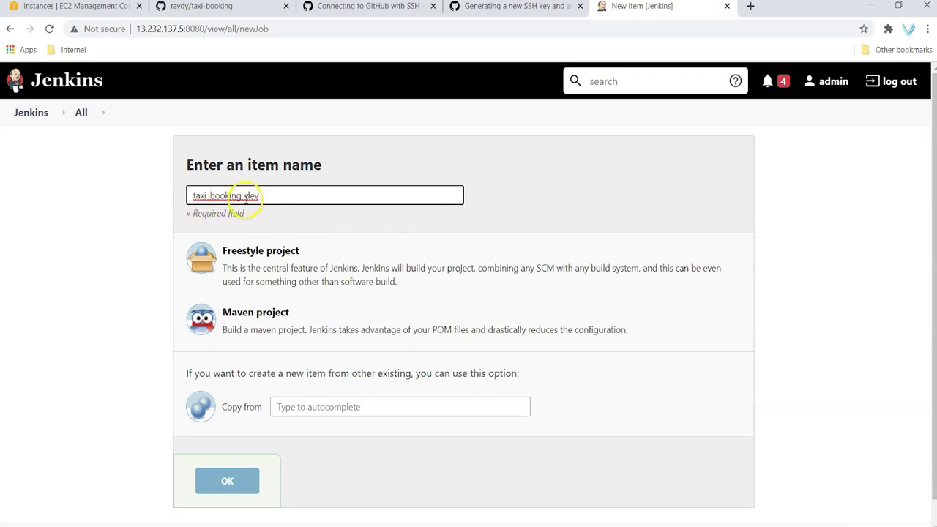
left_click(274, 301)
left_click(228, 481)
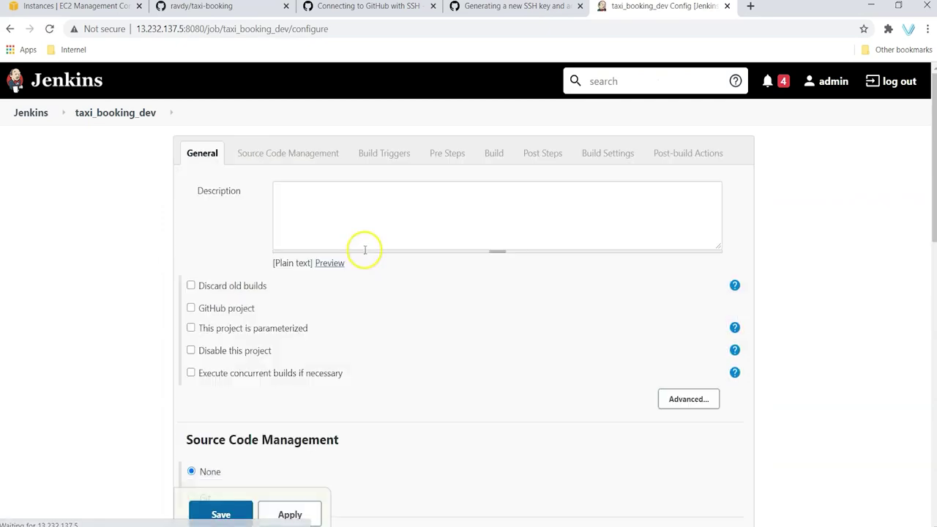
Step: Choose Git for source code and enter the taxi-booking repository's HTTPS clone URL
scroll(375, 230, "down", 1)
scroll(374, 230, "down", 1)
scroll(376, 229, "down", 4)
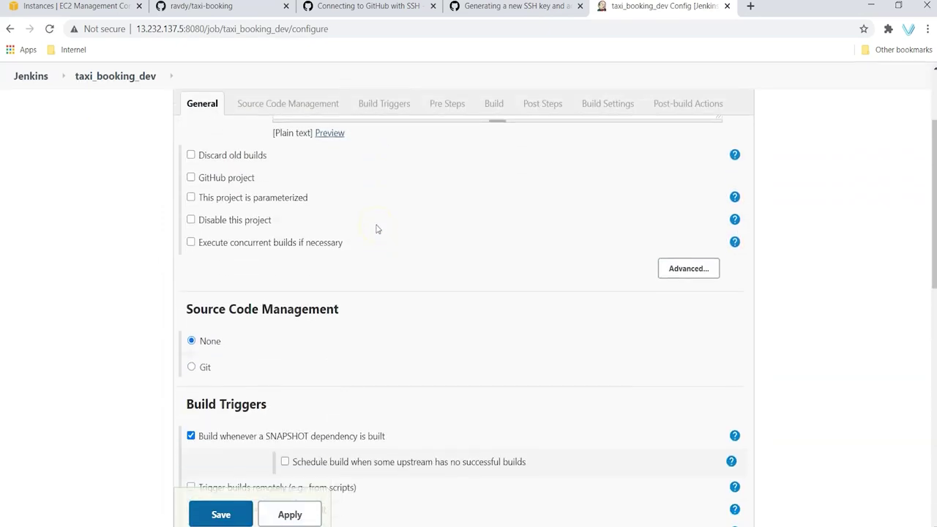
left_click(192, 303)
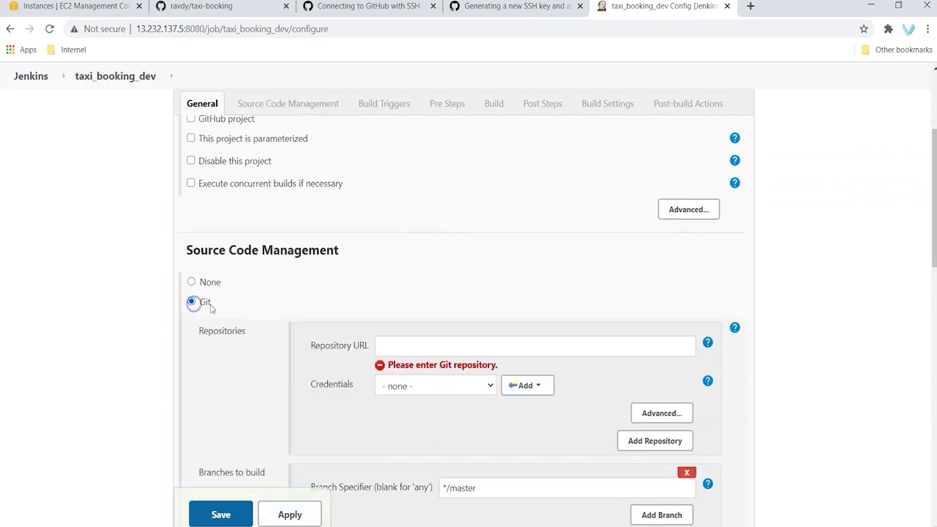
left_click(421, 350)
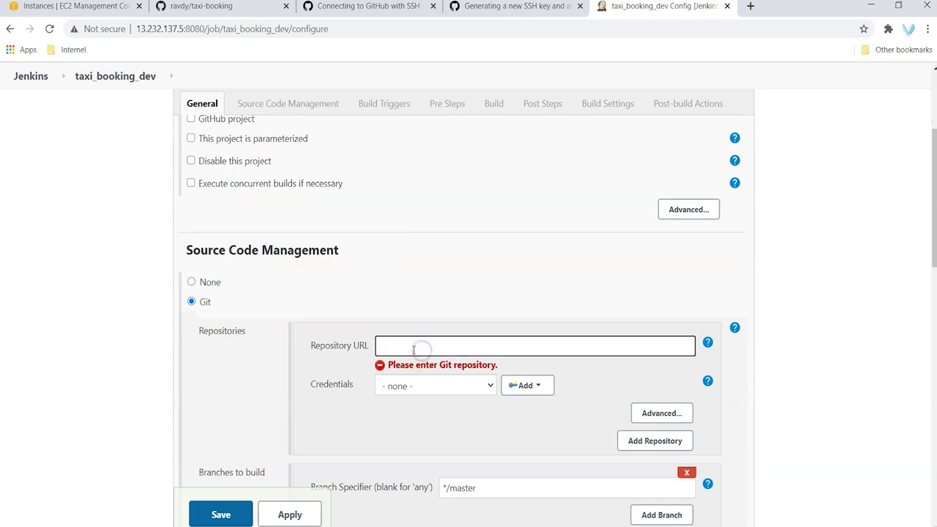
left_click(194, 8)
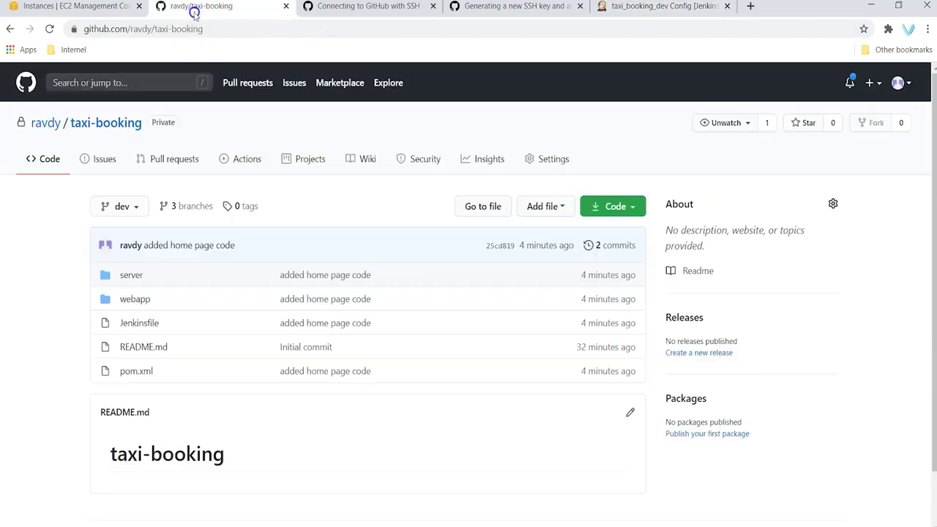
left_click(612, 207)
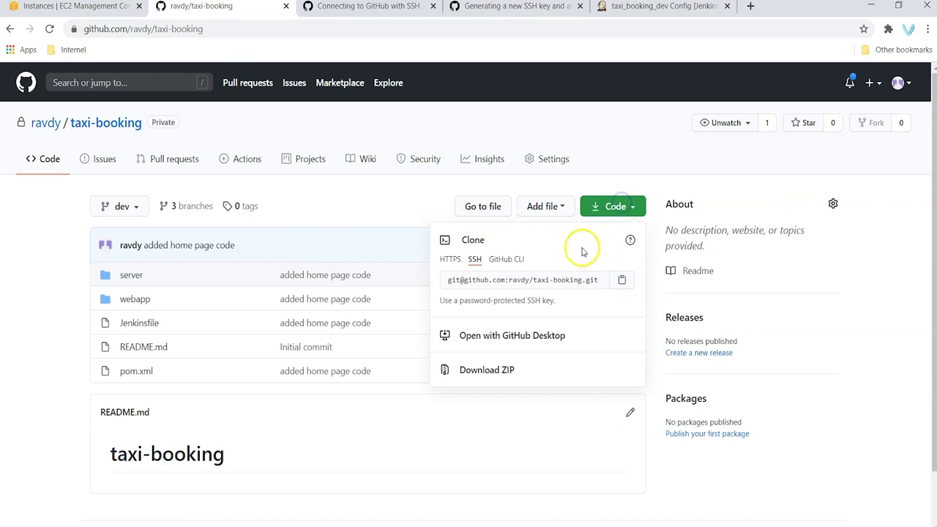
left_click(450, 260)
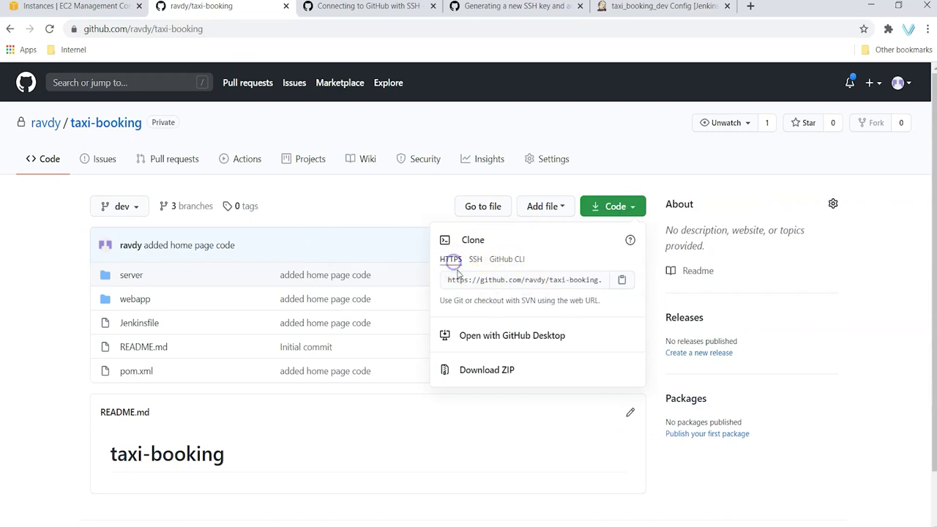
left_click(622, 281)
left_click(662, 6)
left_click(446, 347)
key("ctrl+v")
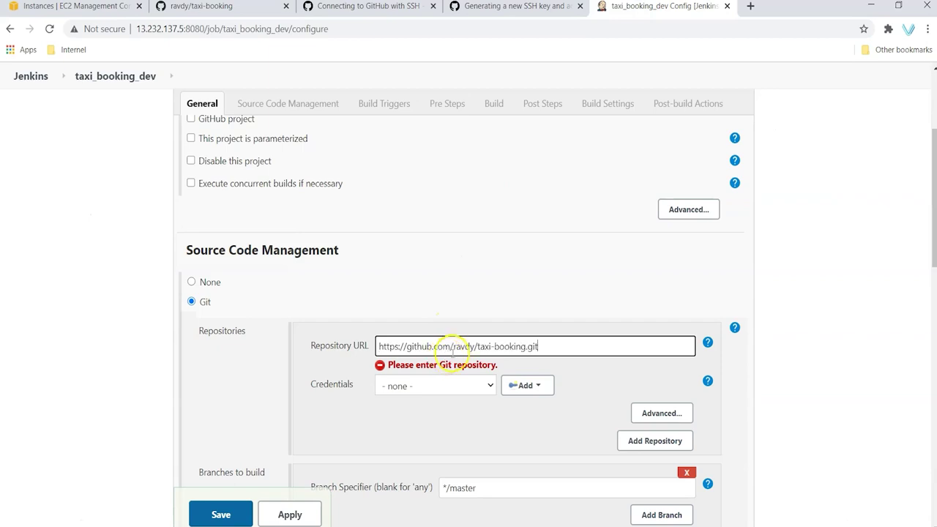
Step: Select the stored GitHub account credentials for the repository
scroll(561, 276, "down", 3)
left_click(490, 211)
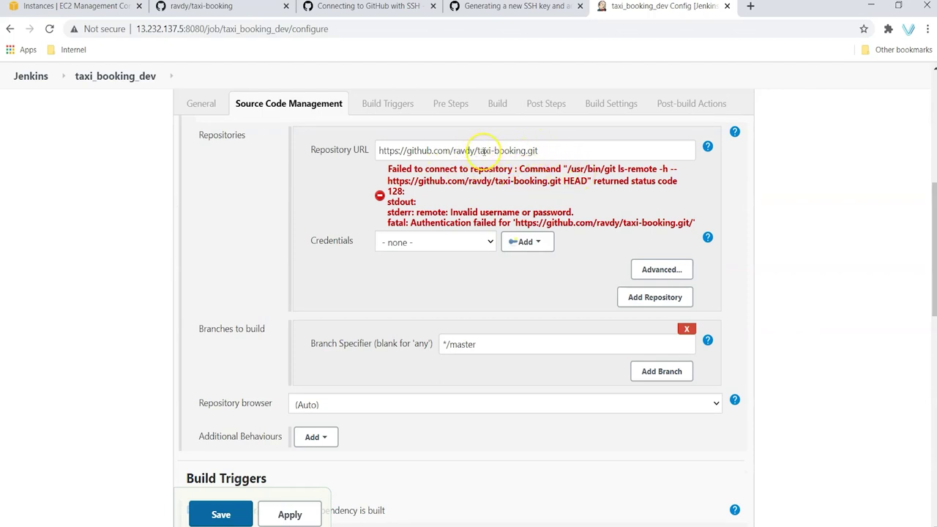
left_click(489, 242)
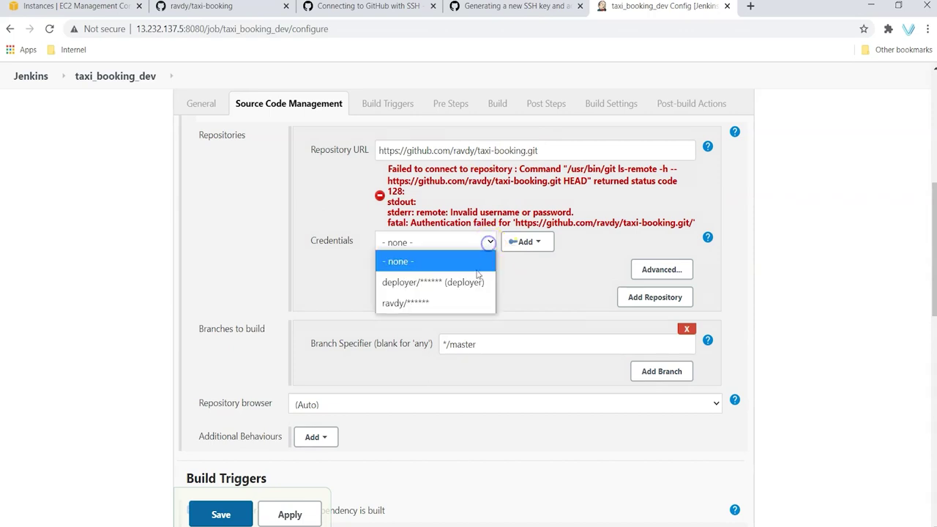
left_click(437, 302)
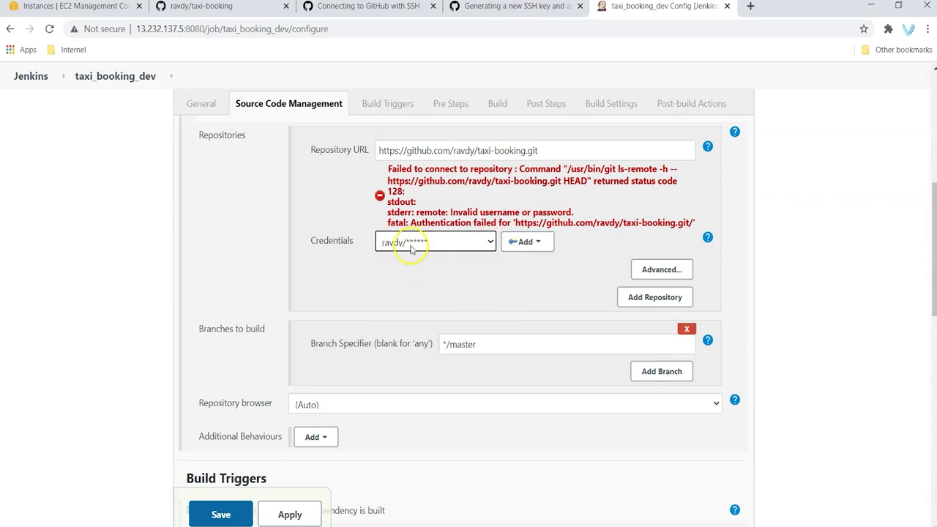
Step: Change the branch specifier from master to */dev
scroll(432, 205, "up", 1)
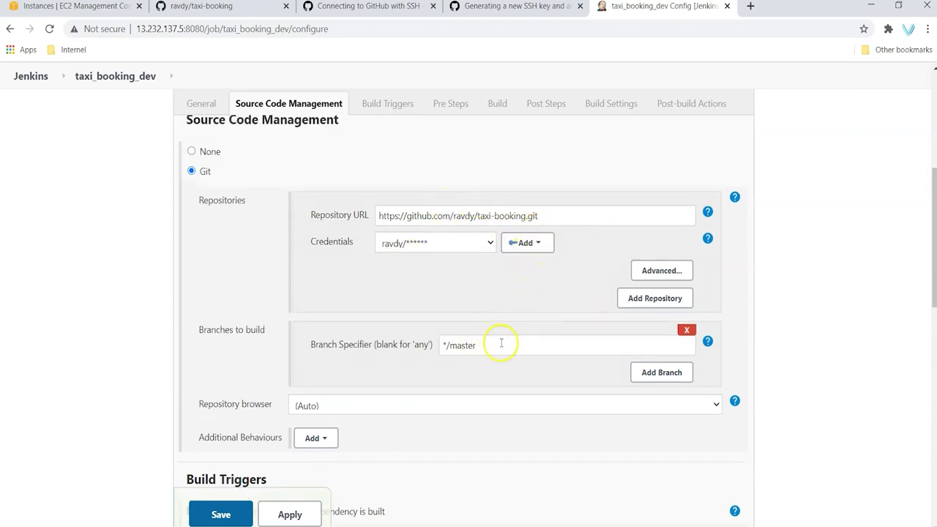
double_click(465, 345)
key("BackSpace")
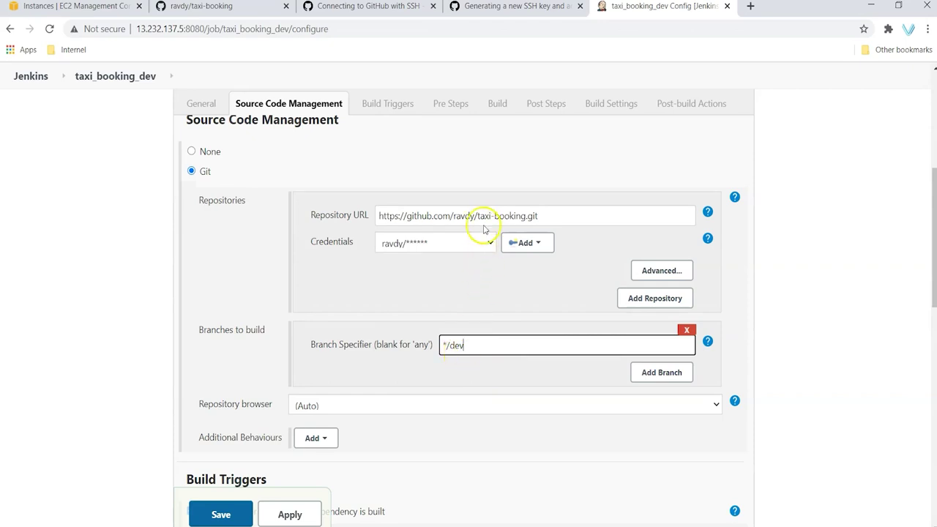
scroll(353, 294, "down", 3)
scroll(354, 295, "down", 2)
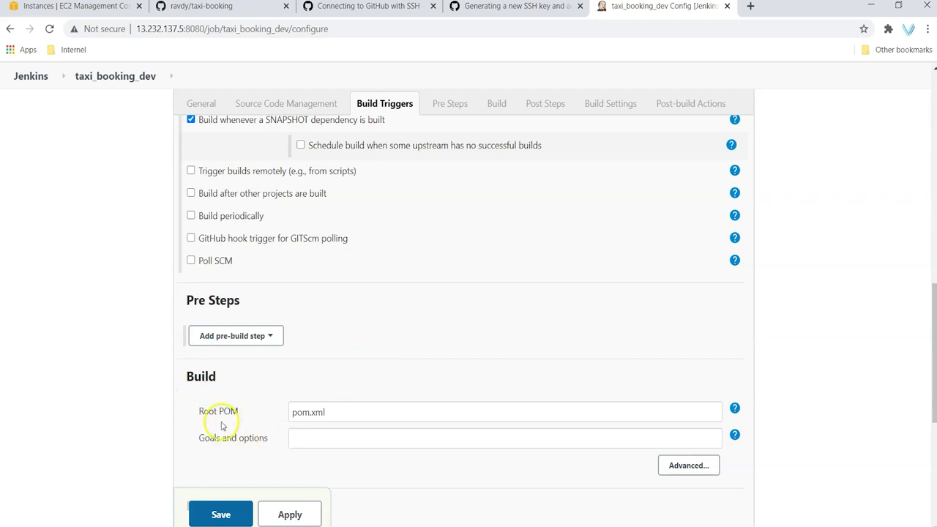
Step: Enter 'clean install package' as the Maven goals, then apply and save the job
left_click(339, 435)
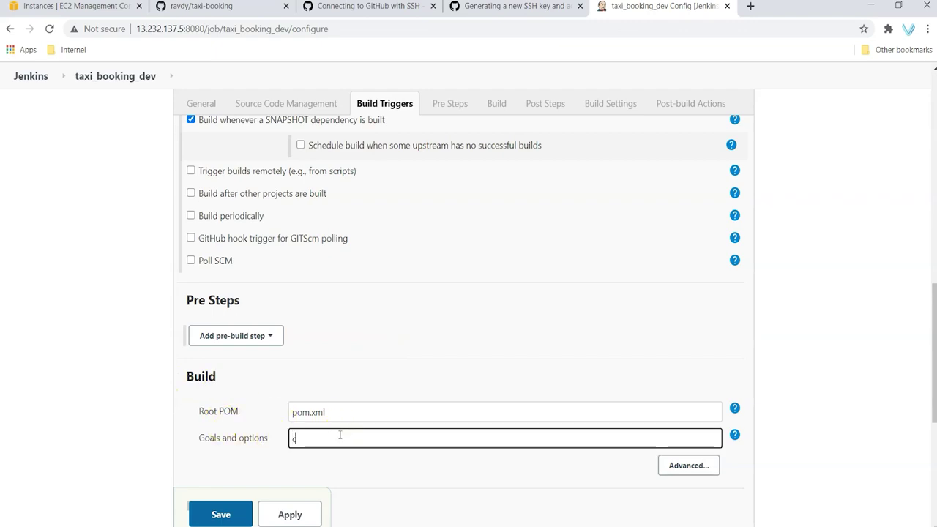
type("clen")
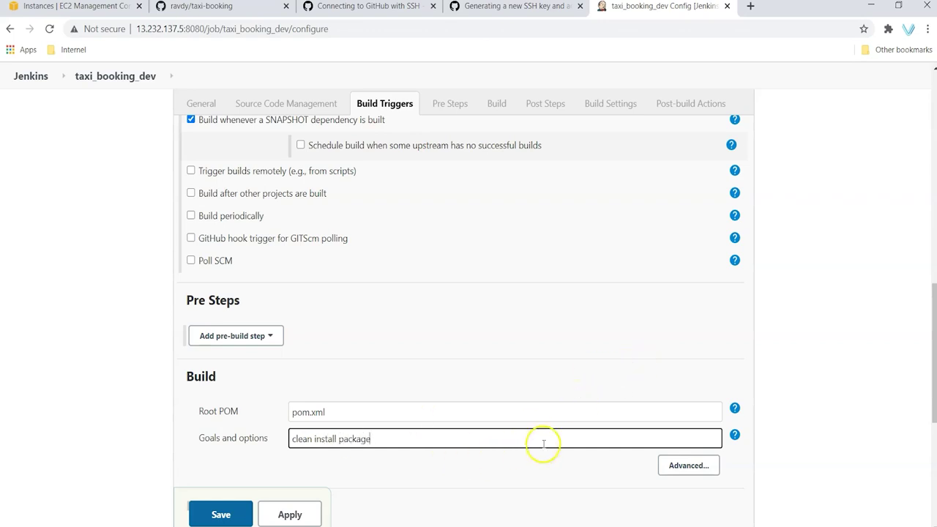
scroll(516, 472, "down", 1)
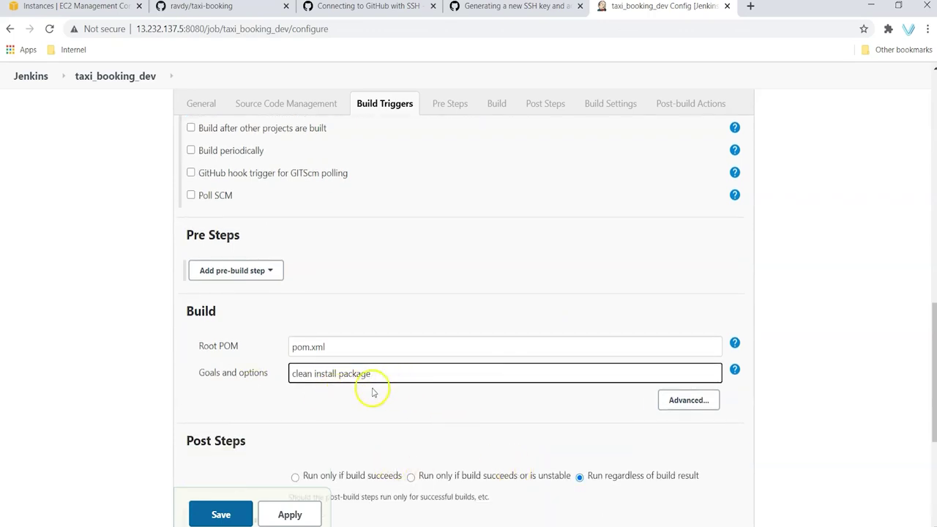
scroll(370, 390, "down", 1)
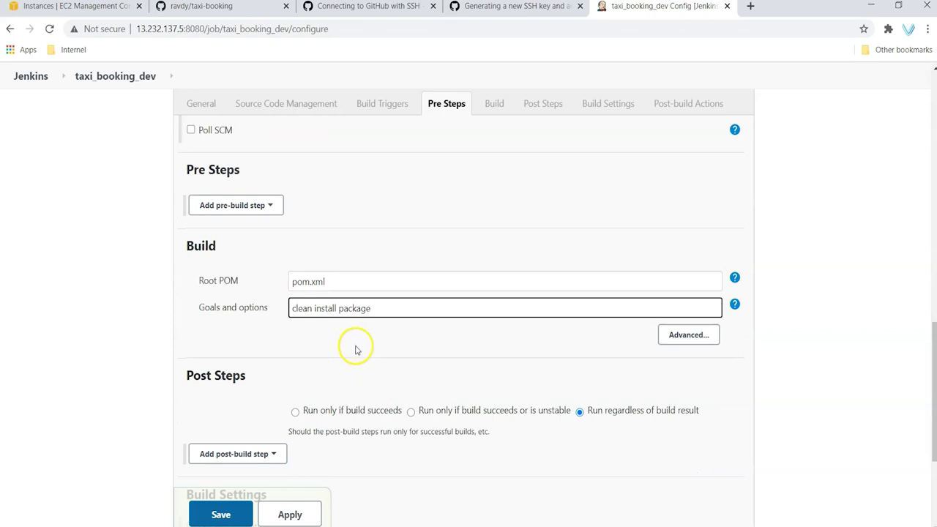
scroll(356, 350, "down", 3)
left_click(289, 467)
left_click(221, 465)
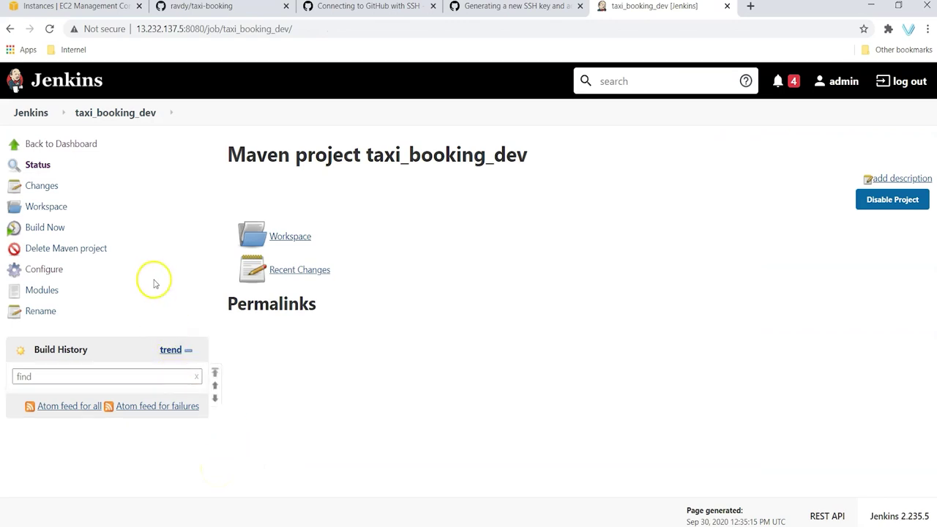
Step: Run build #1, confirm BUILD SUCCESS in its console output, and reopen the job configuration
left_click(57, 228)
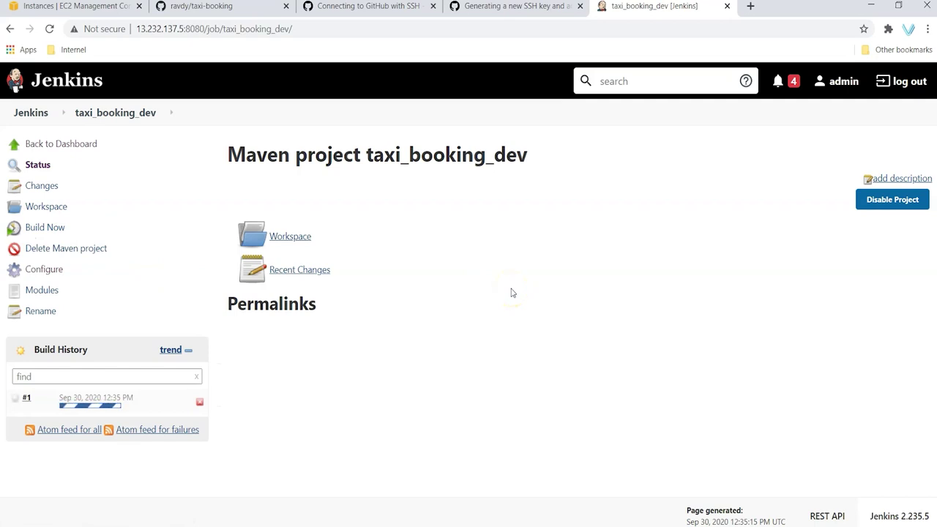
left_click(16, 399)
scroll(606, 315, "down", 20)
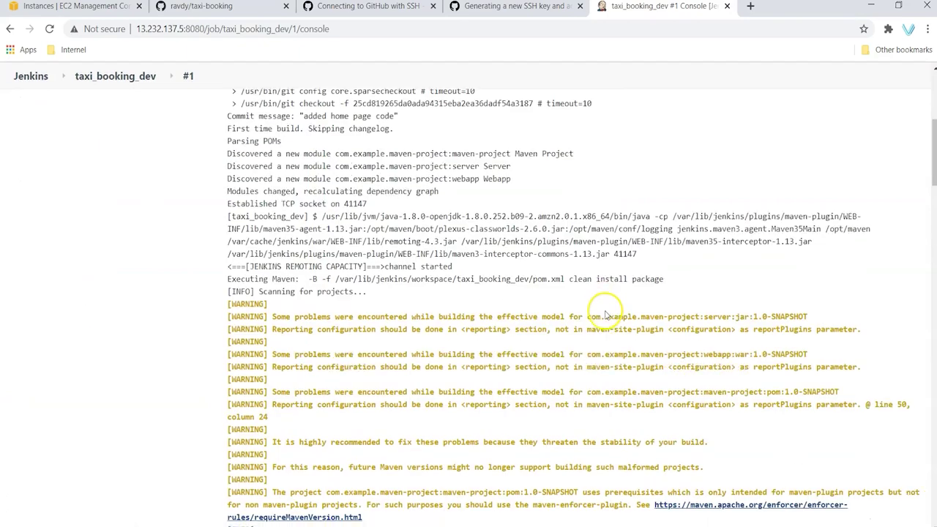
scroll(606, 315, "down", 10)
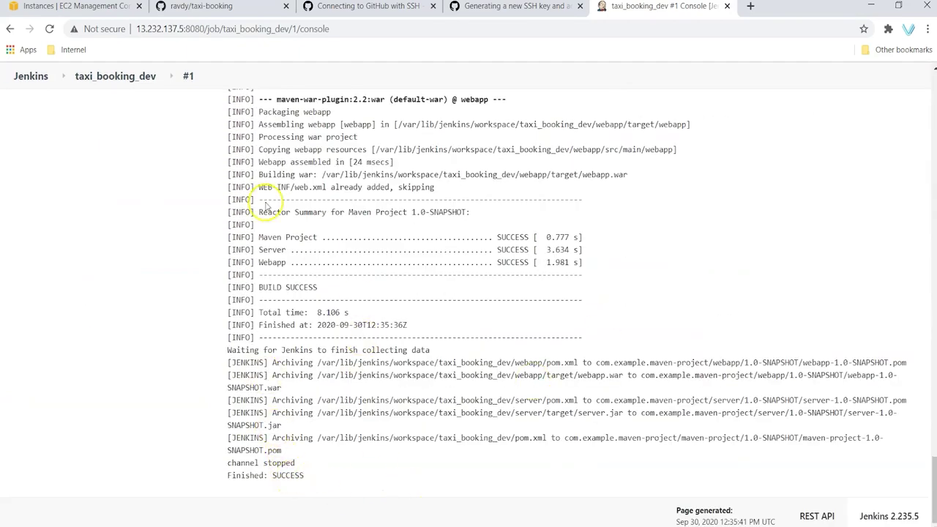
left_click(147, 77)
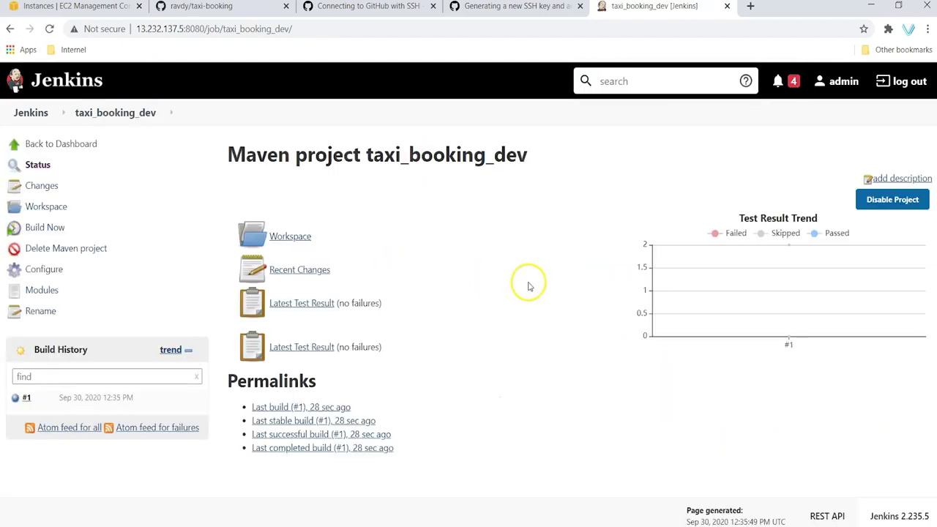
left_click(49, 272)
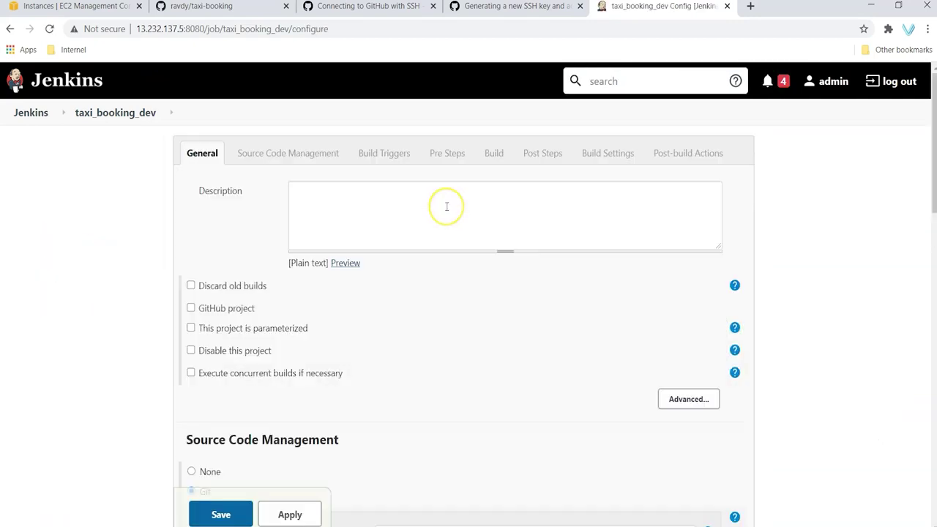
Step: Add a 'Deploy war/ear to a container' post-build action
scroll(446, 207, "down", 16)
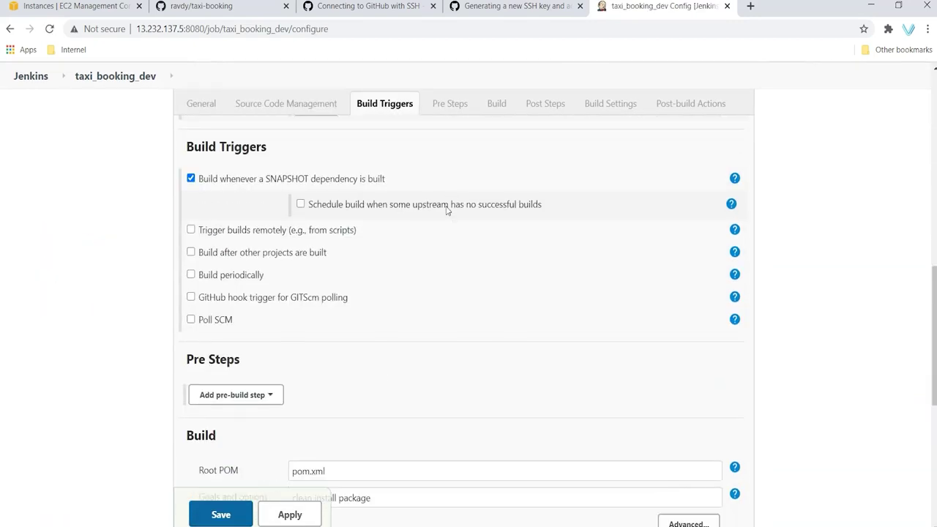
left_click(272, 392)
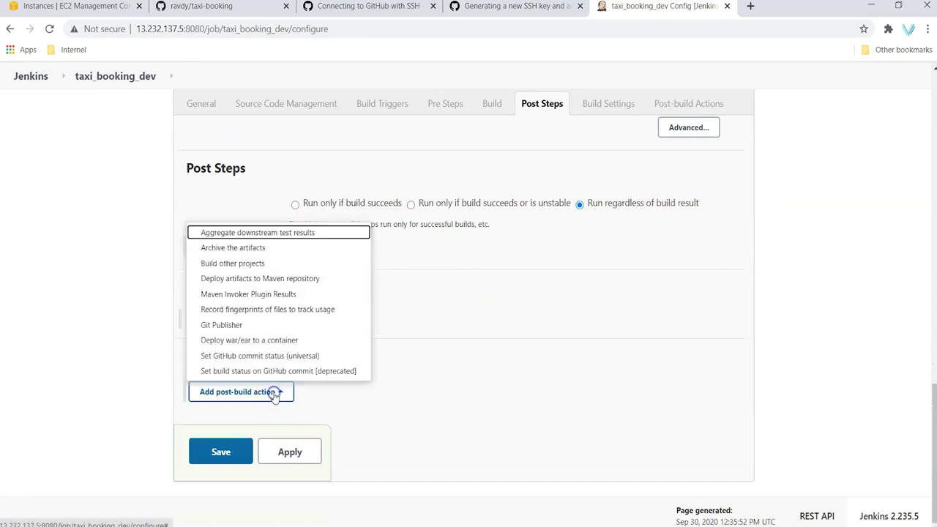
left_click(269, 341)
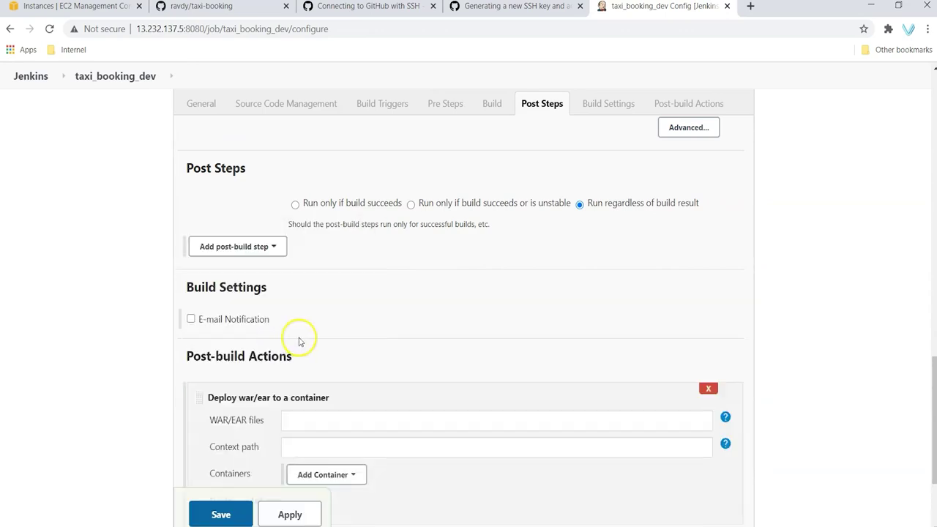
scroll(394, 373, "down", 1)
left_click(358, 362)
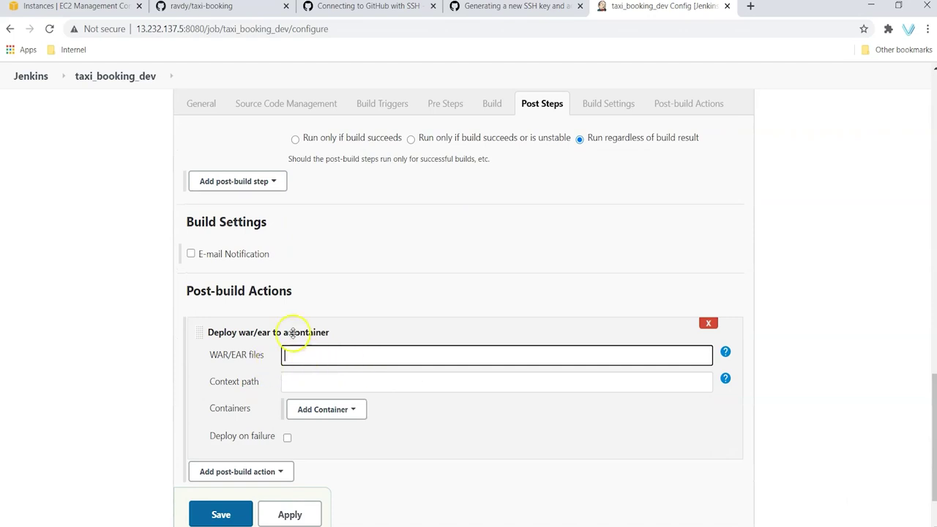
Step: Fill WAR/EAR files with webapp/target/webapp.war, copied from build #1's console log
middle_click(115, 79)
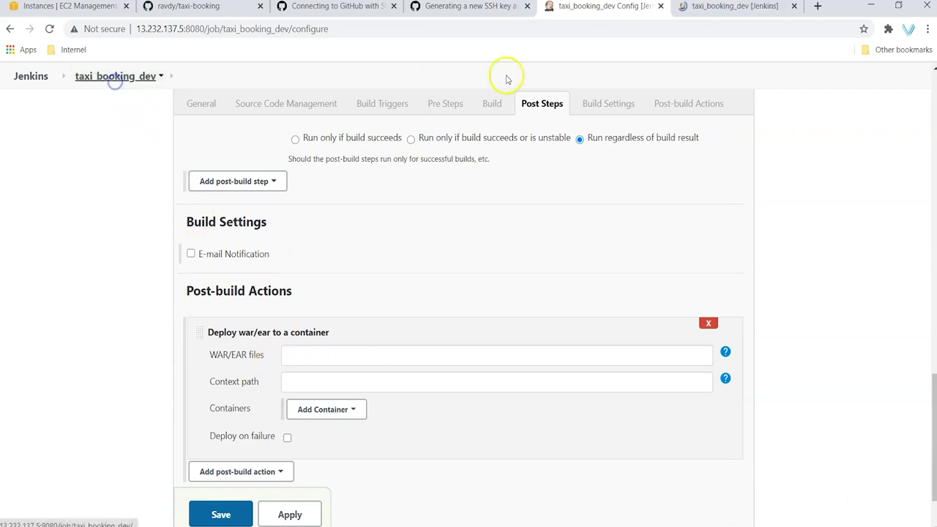
left_click(743, 11)
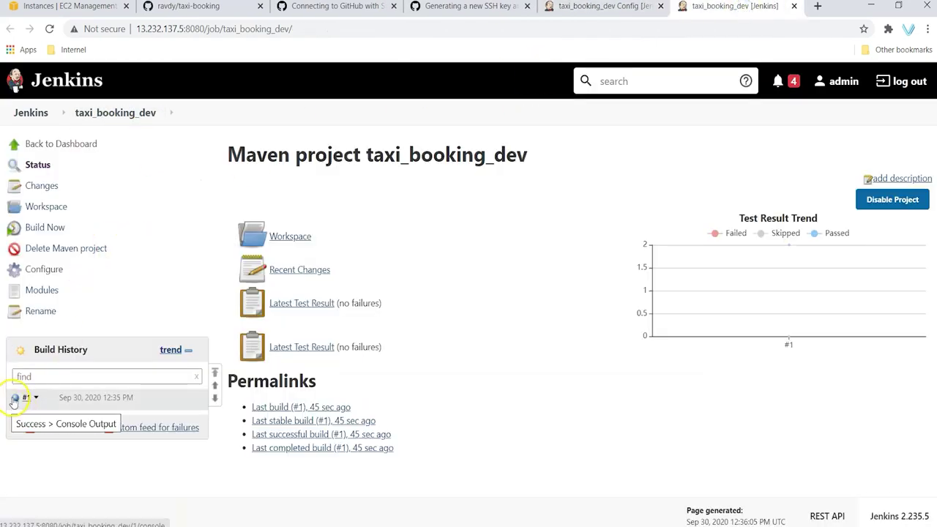
left_click(13, 400)
scroll(502, 310, "down", 20)
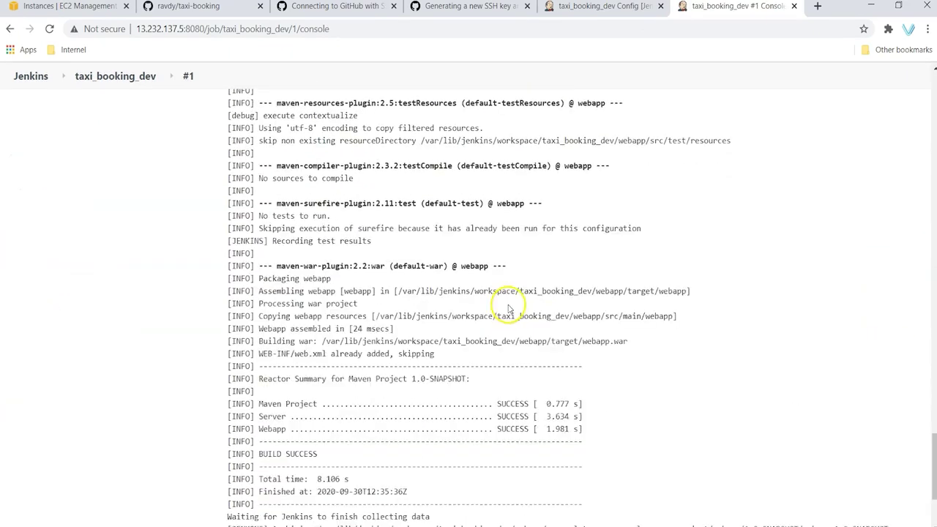
left_click_drag(520, 175, 715, 181)
key("ctrl+c")
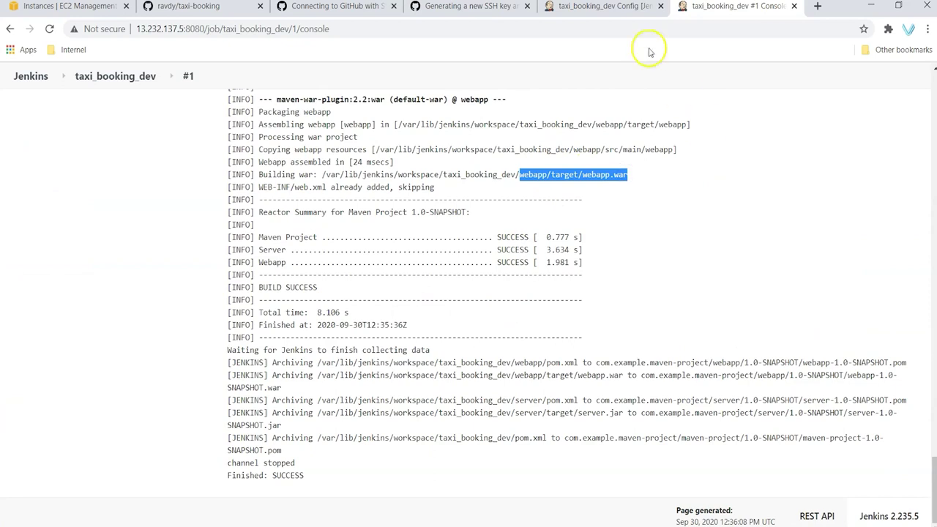
left_click(625, 9)
left_click(358, 355)
key("ctrl+v")
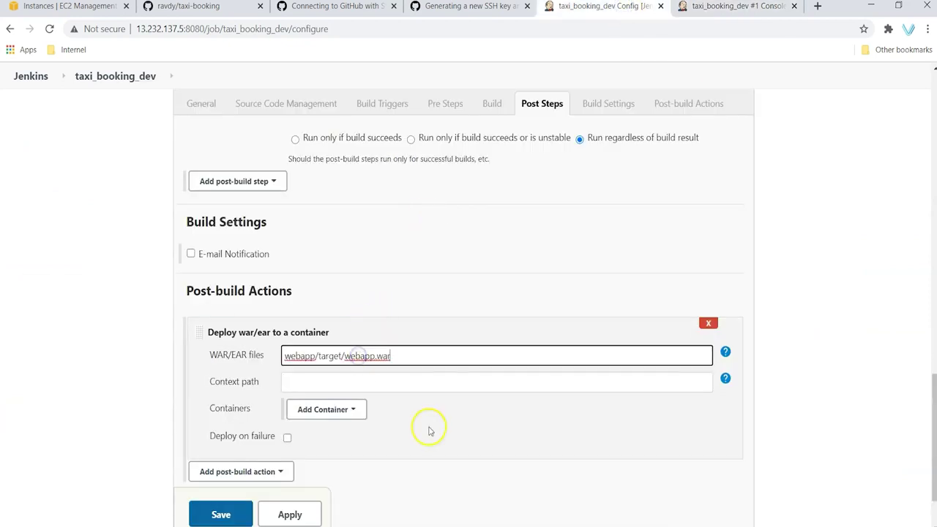
Step: Add a Tomcat 8.x Remote container using the deployer credential
left_click(356, 411)
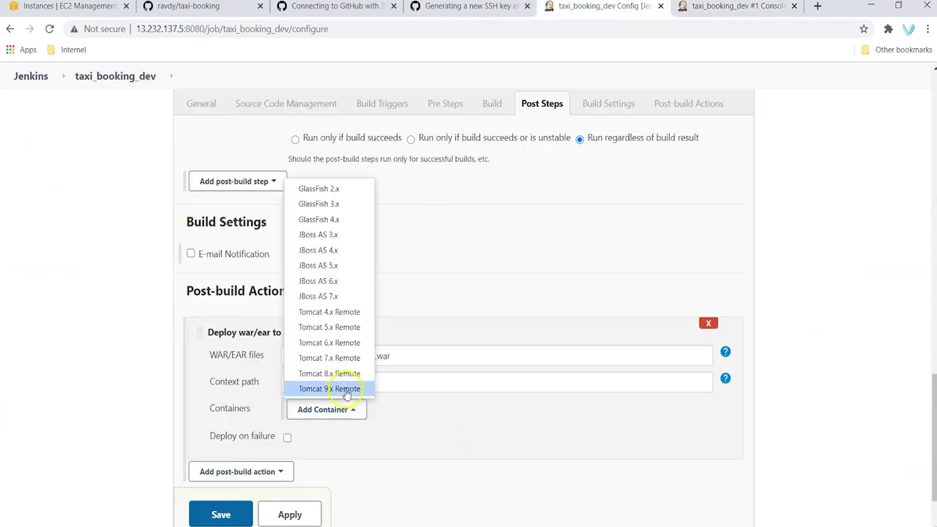
left_click(329, 374)
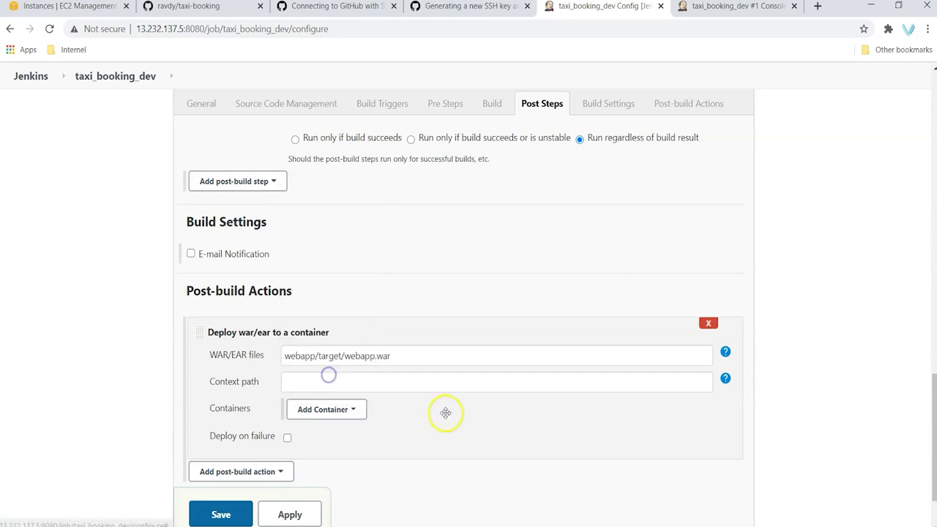
scroll(443, 356, "down", 2)
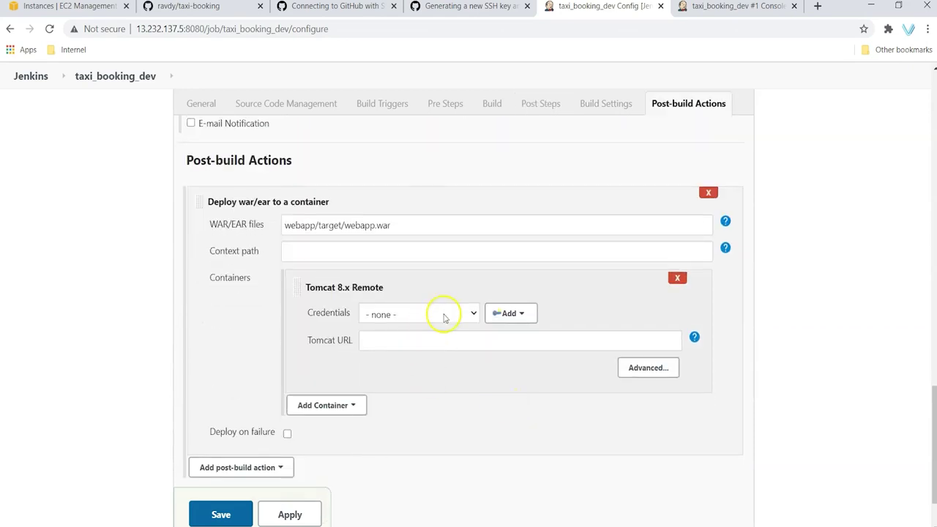
left_click(443, 313)
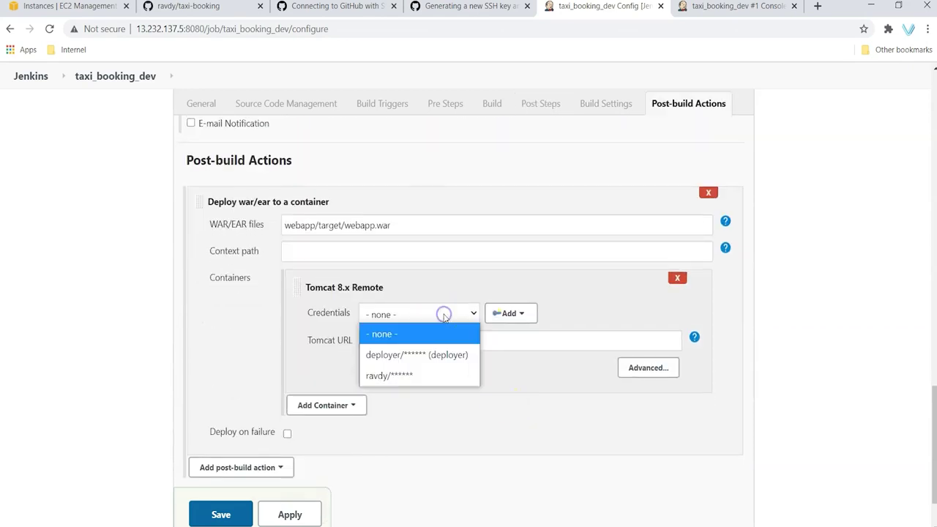
left_click(440, 356)
left_click(418, 341)
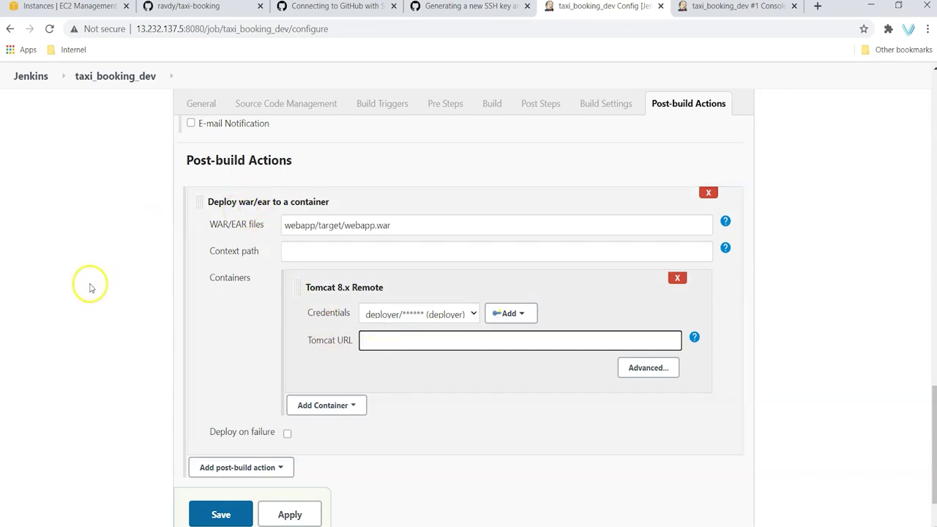
left_click(66, 8)
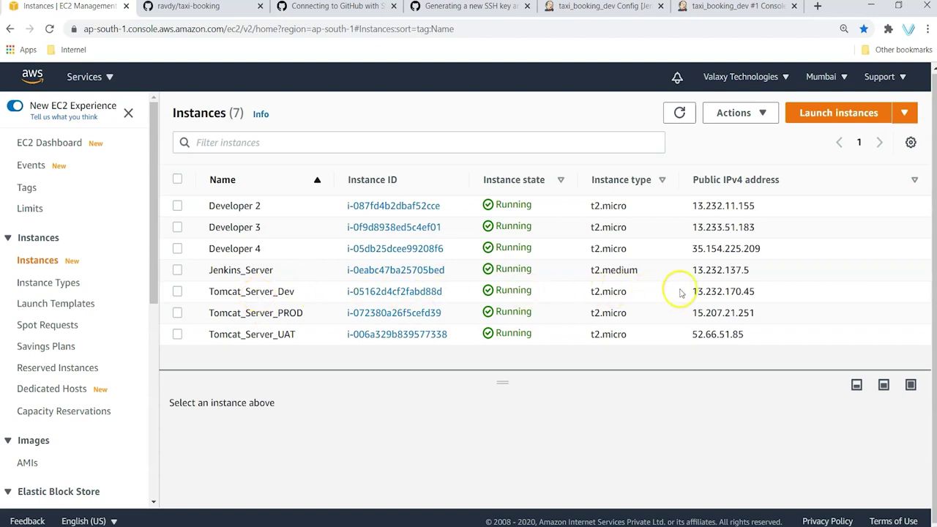
Step: Confirm Tomcat 8.5.58 answers at Tomcat_Server_Dev's IP 13.232.170.45 on port 8080
double_click(709, 291)
key("ctrl+c")
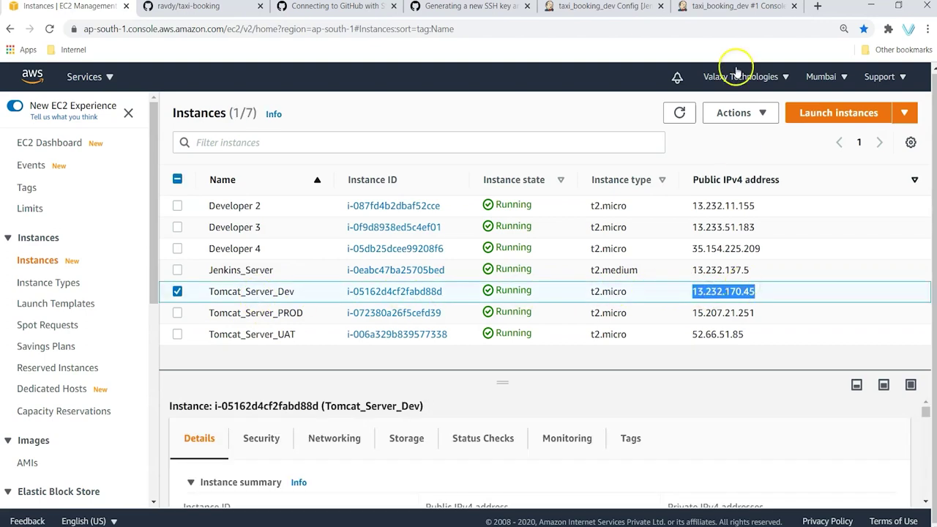
left_click(818, 8)
key("ctrl+v")
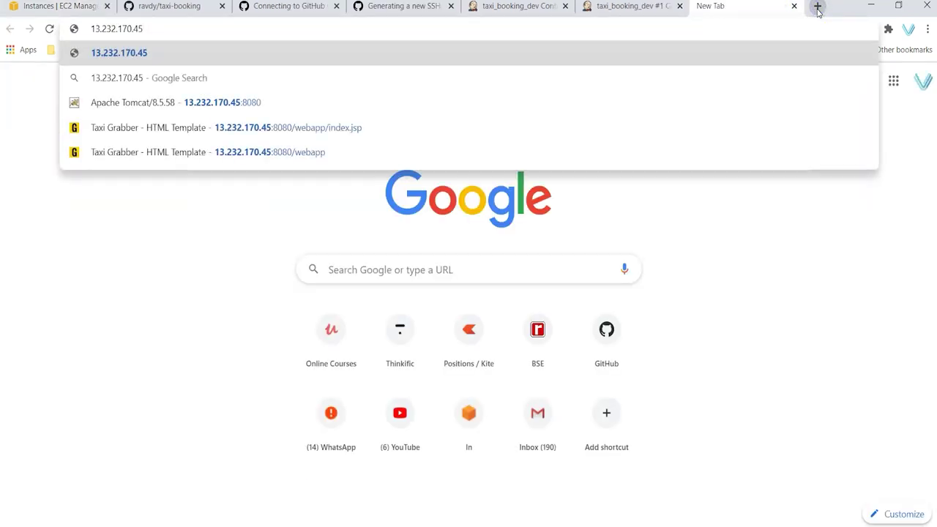
type(";")
key("Return")
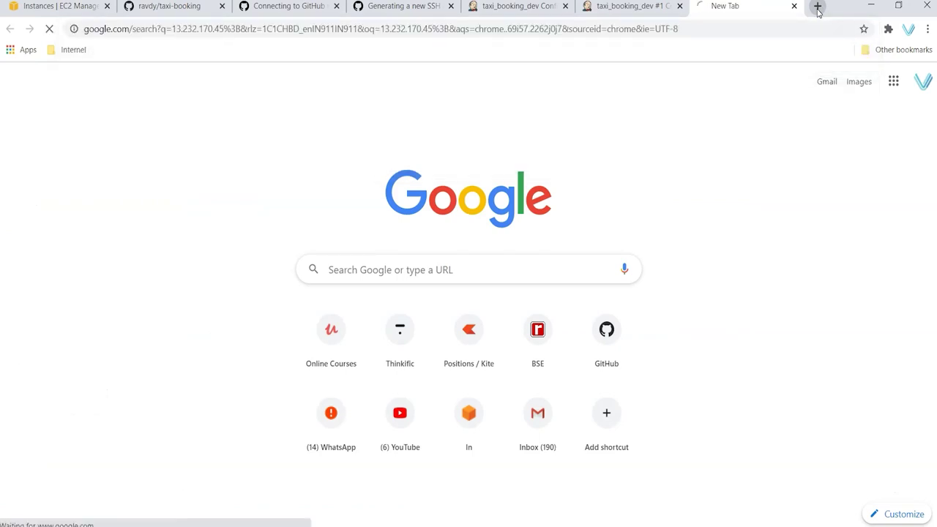
left_click(560, 29)
key("ctrl+v")
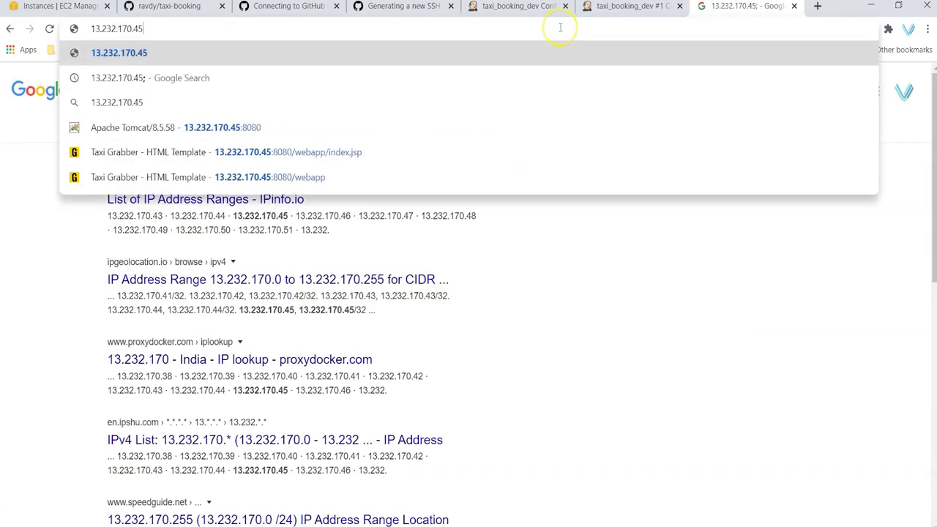
type(":808")
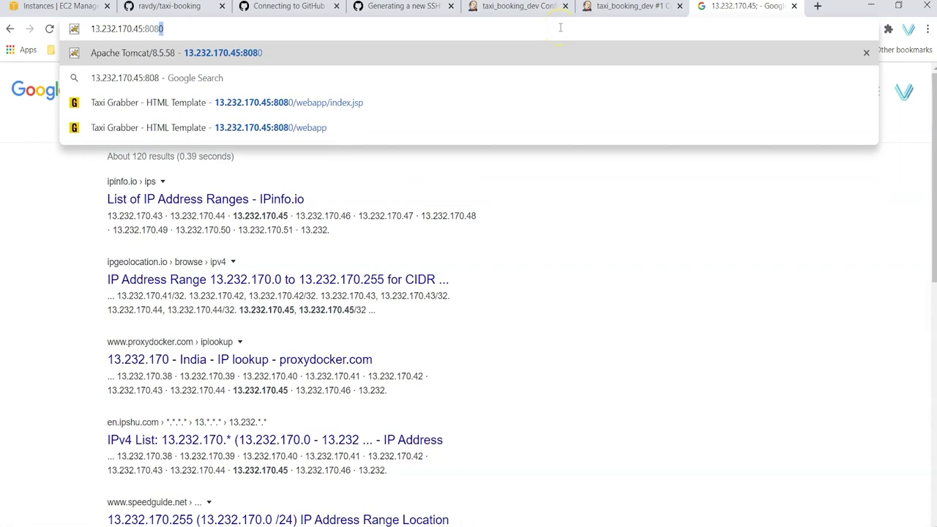
type("0")
key("Return")
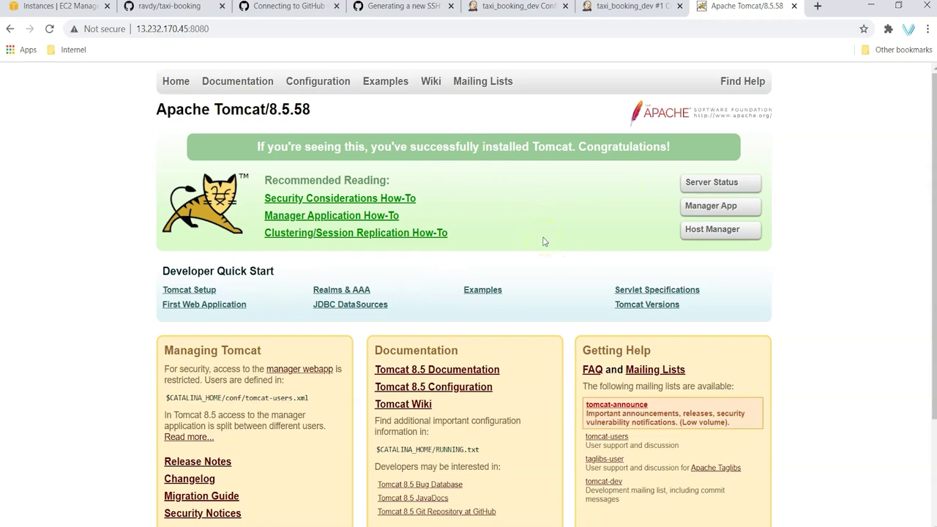
left_click(308, 32)
key("ctrl+c")
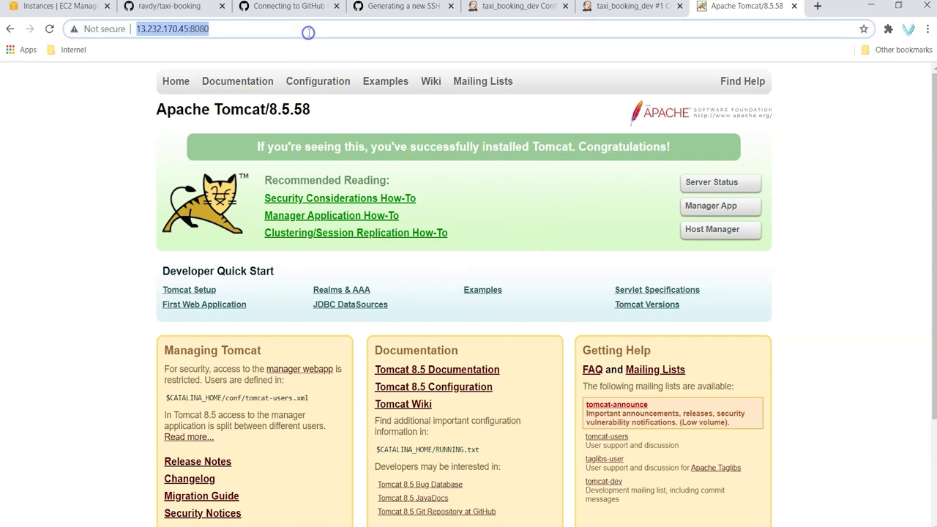
left_click(615, 8)
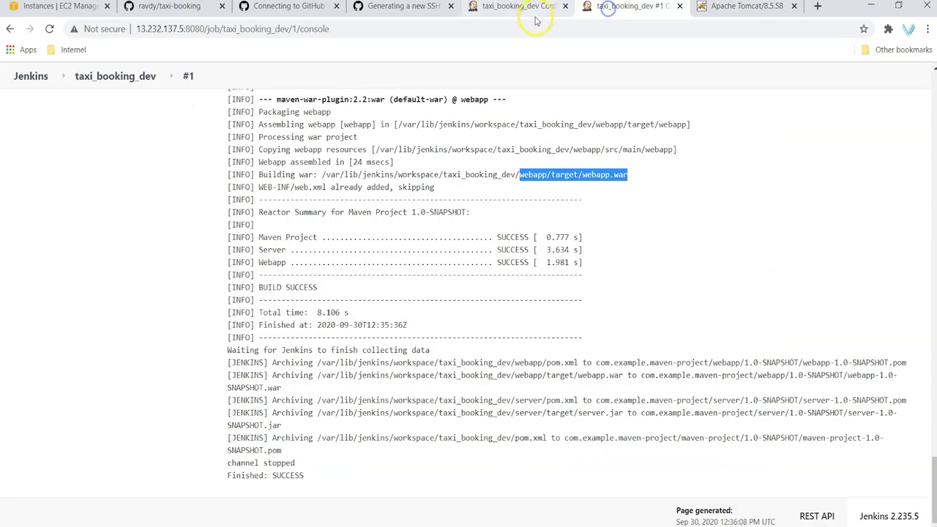
left_click(524, 7)
key("ctrl+v")
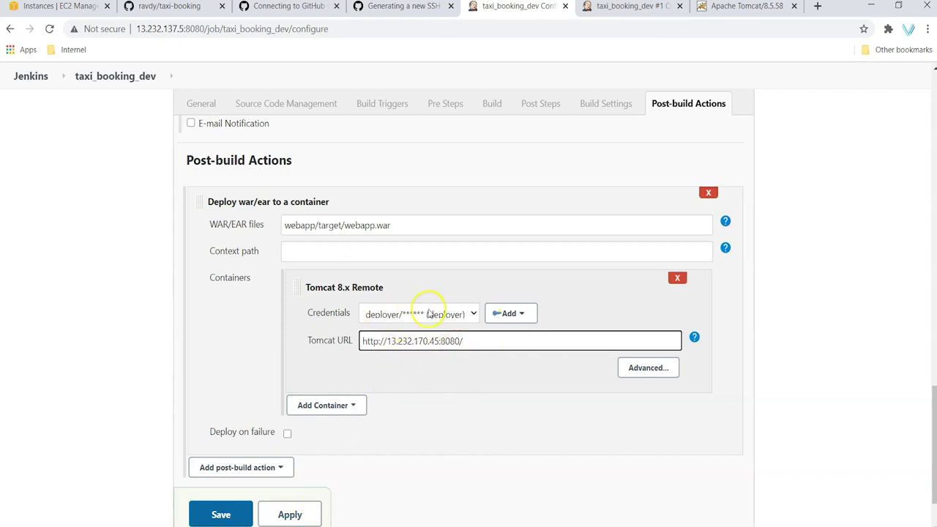
Step: Save the deploy settings, run build #2, and check its console output for success
left_click(292, 512)
left_click(232, 516)
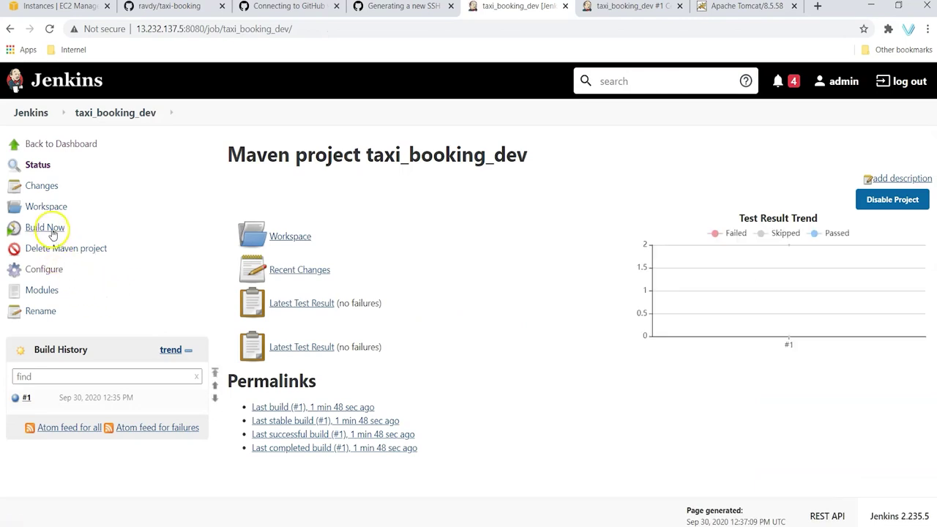
left_click(52, 233)
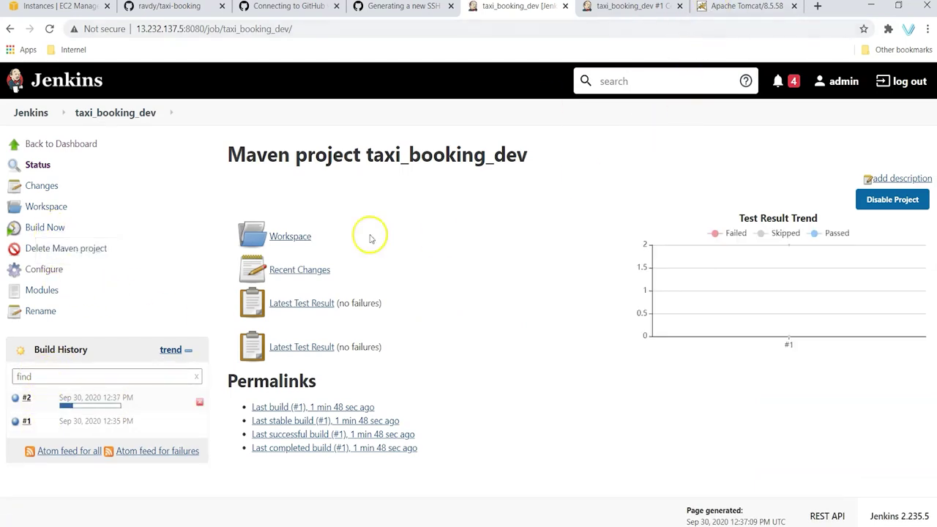
left_click(15, 398)
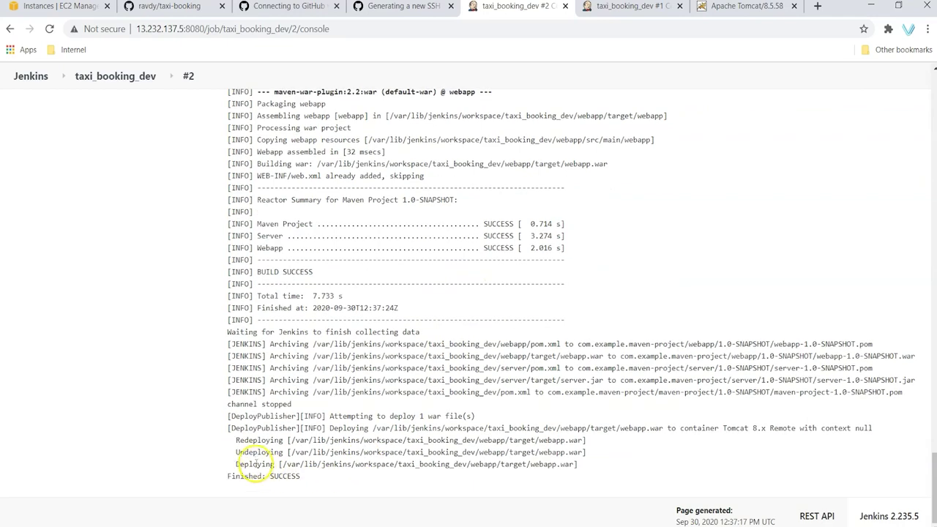
left_click(725, 7)
left_click(329, 29)
left_click(328, 32)
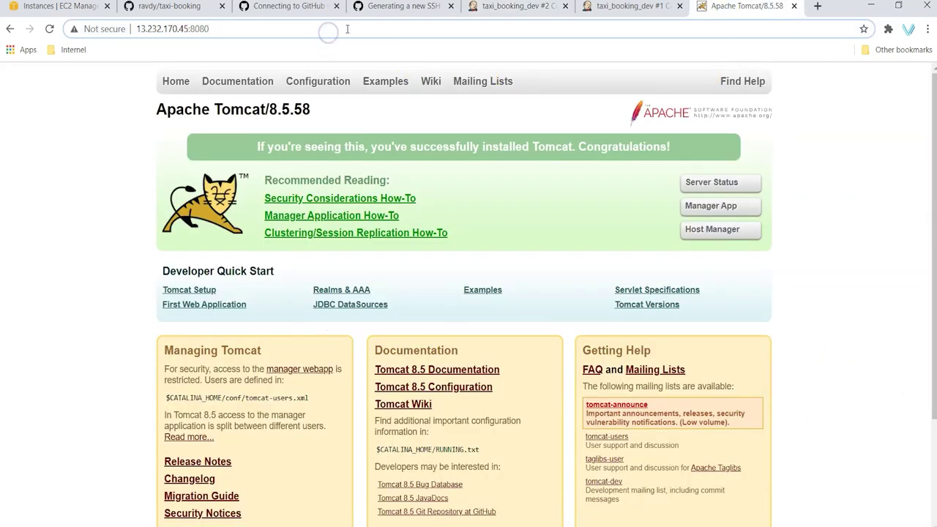
Step: Load the Taxi Grabber webapp at 13.232.170.45:8080/webapp/
type("/webapp")
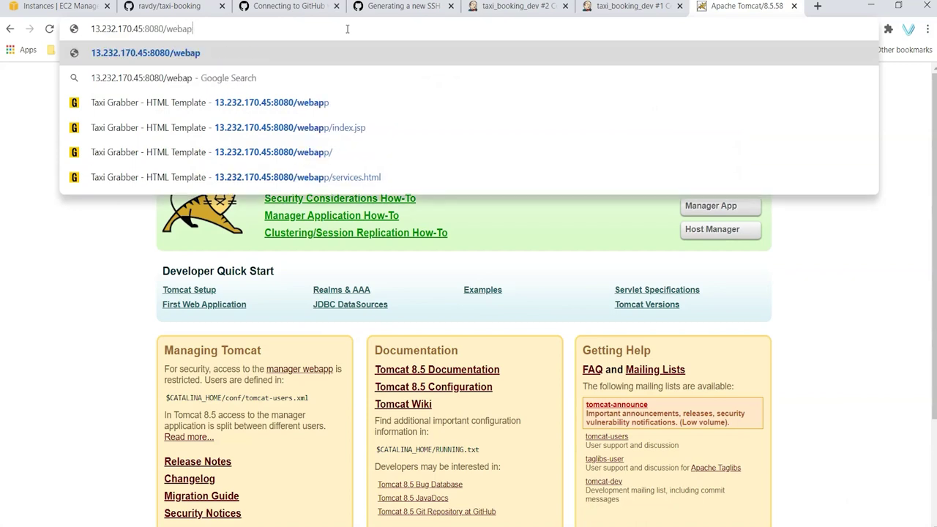
key("Return")
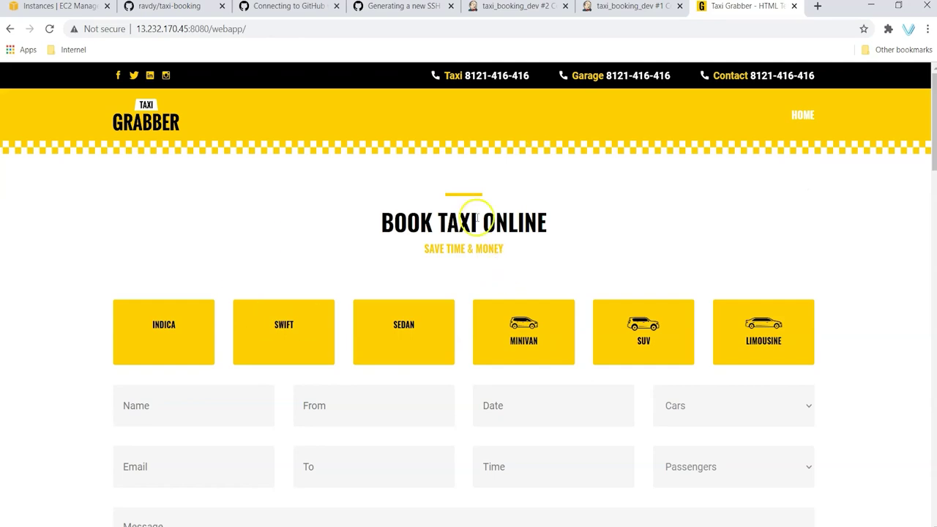
scroll(477, 218, "down", 10)
scroll(476, 223, "up", 5)
scroll(477, 220, "up", 6)
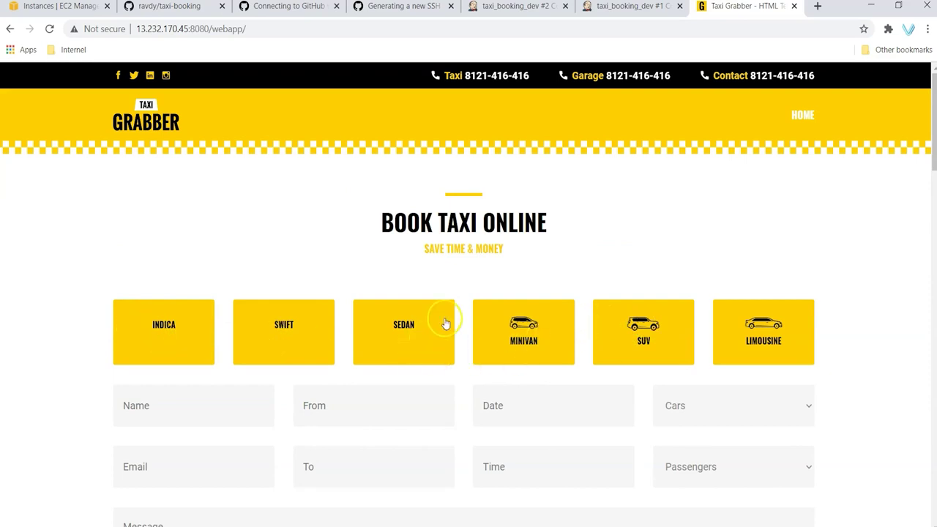
scroll(444, 320, "down", 4)
scroll(544, 304, "up", 2)
Step: Try the Cars, Date and From fields of the booking form
left_click(709, 348)
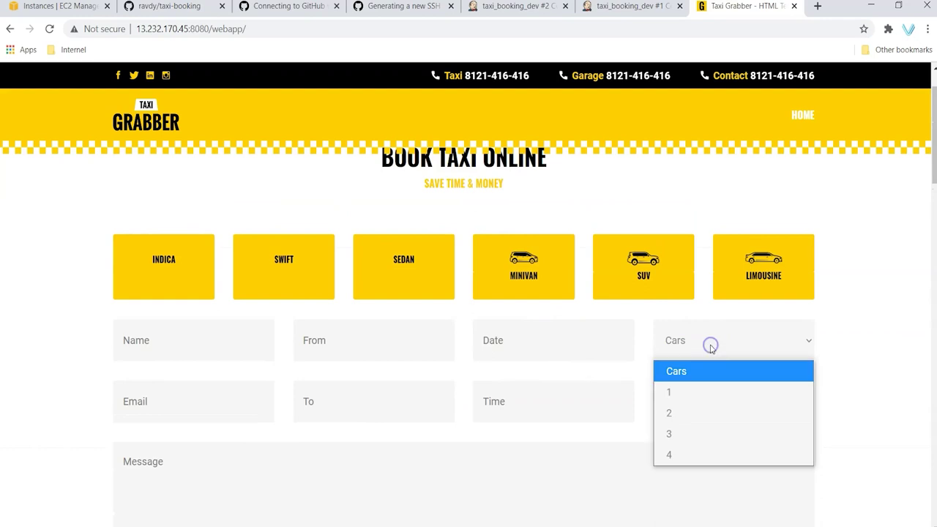
left_click(552, 335)
left_click(363, 351)
left_click(271, 371)
scroll(363, 342, "down", 3)
scroll(363, 342, "down", 5)
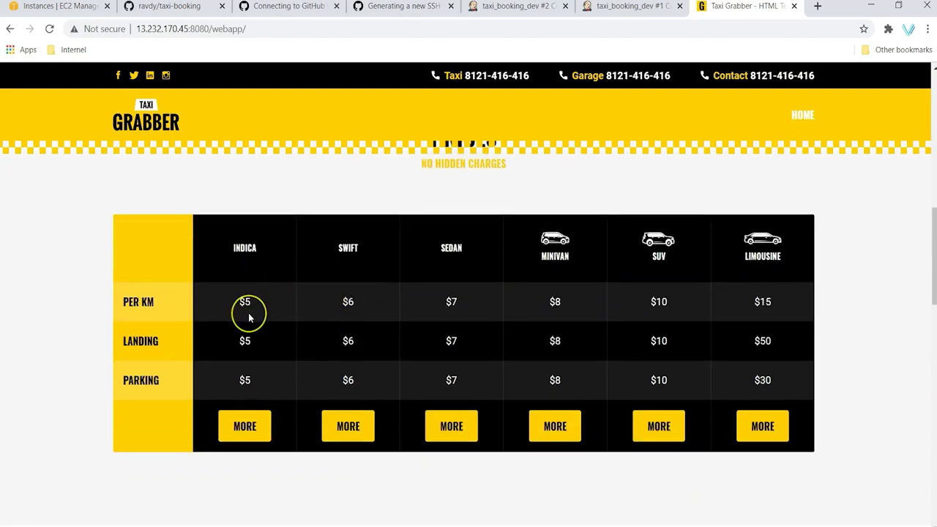
scroll(248, 313, "down", 2)
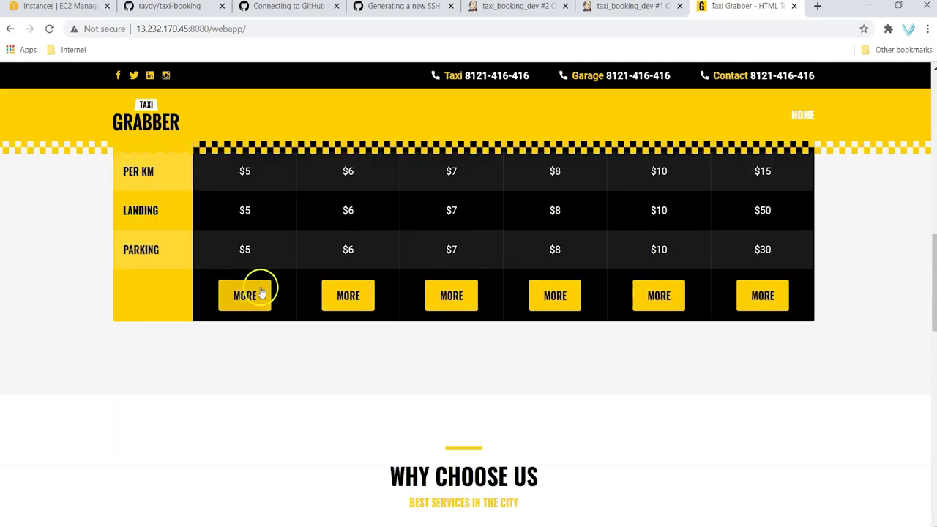
scroll(313, 256, "down", 5)
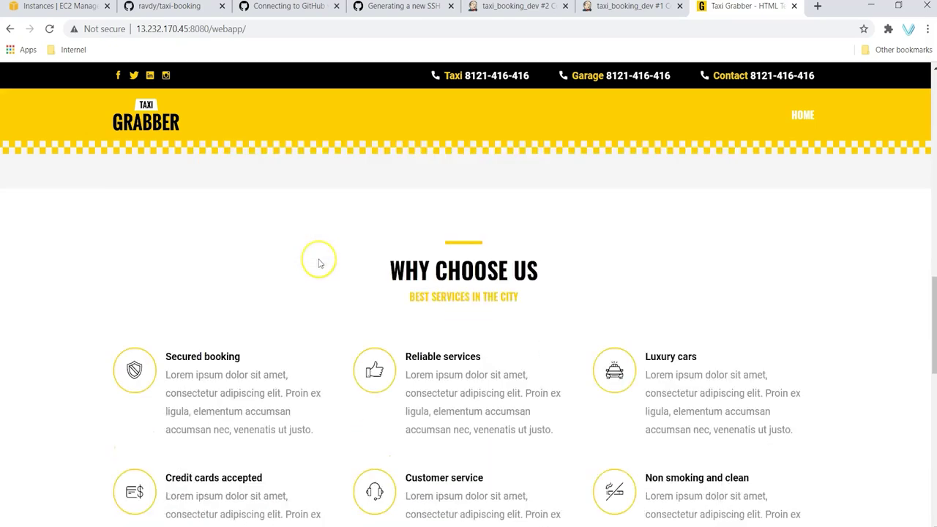
Step: Scroll back up past the Prices table to the Book Taxi Online heading
scroll(319, 263, "up", 5)
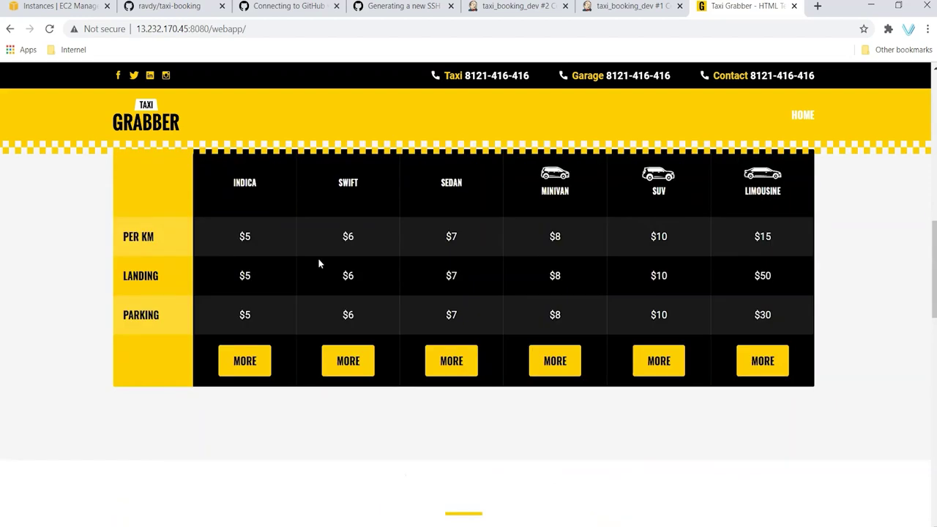
left_click(327, 279)
scroll(331, 282, "up", 3)
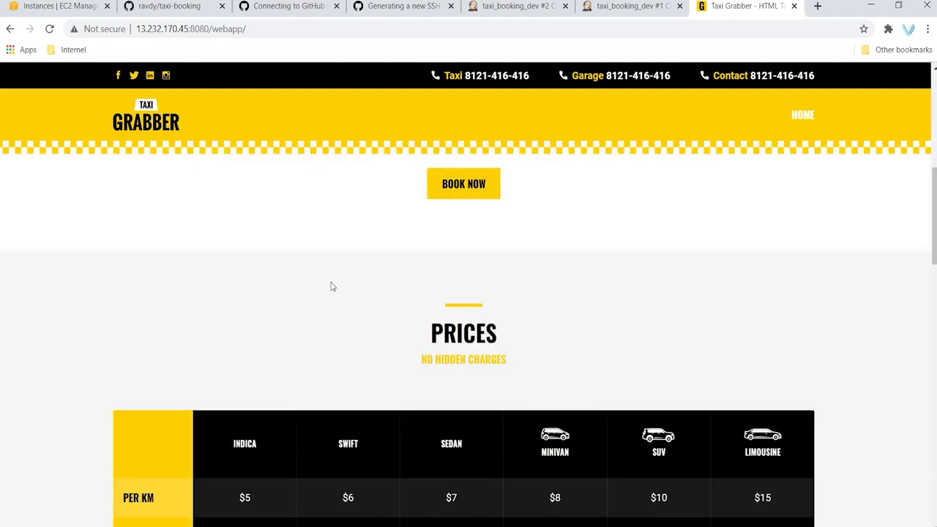
left_click(331, 288)
scroll(326, 312, "up", 3)
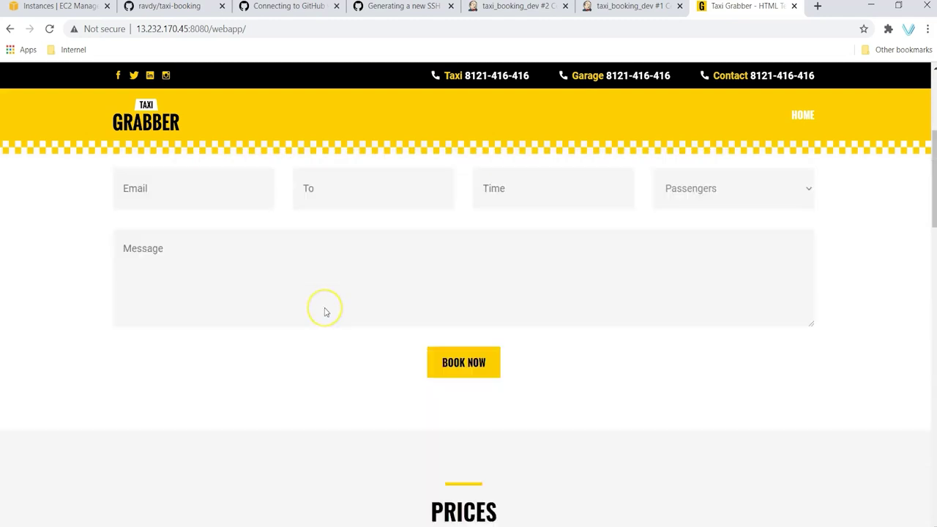
scroll(325, 308, "up", 3)
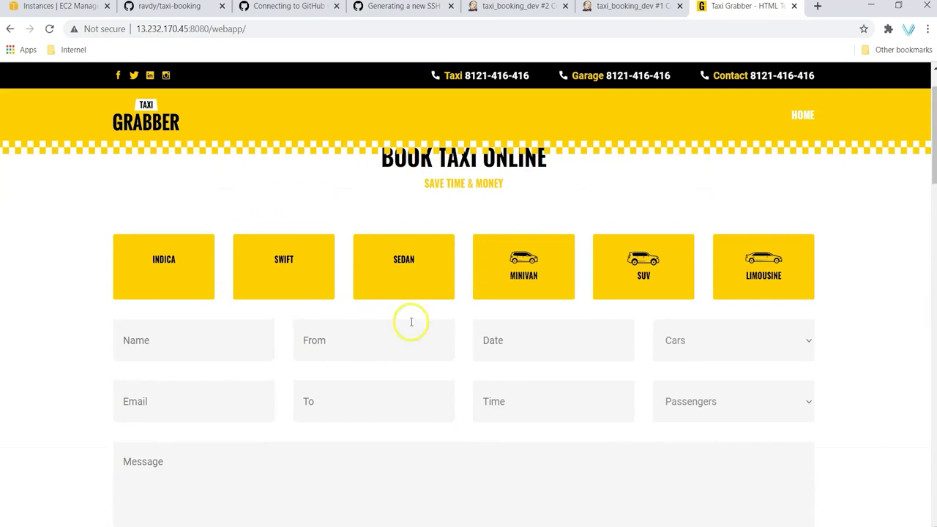
scroll(512, 293, "up", 1)
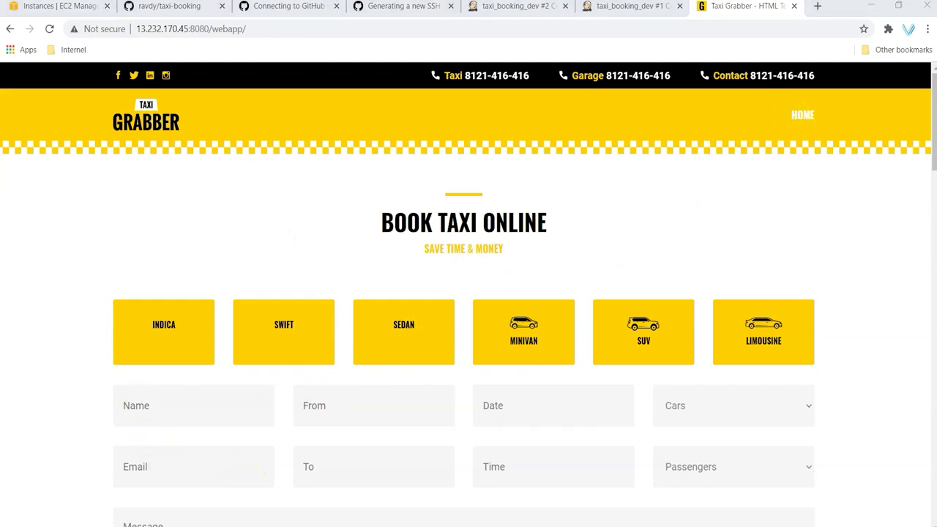
key("alt+Tab")
Step: In the dev2 session, review git log, pull origin dev, and list the repository files
left_click(211, 63)
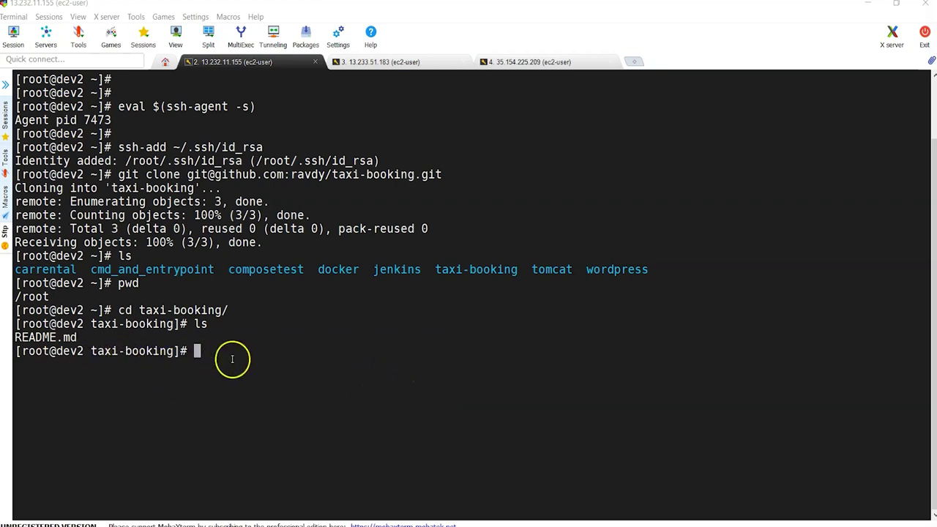
type("git log")
key("Return")
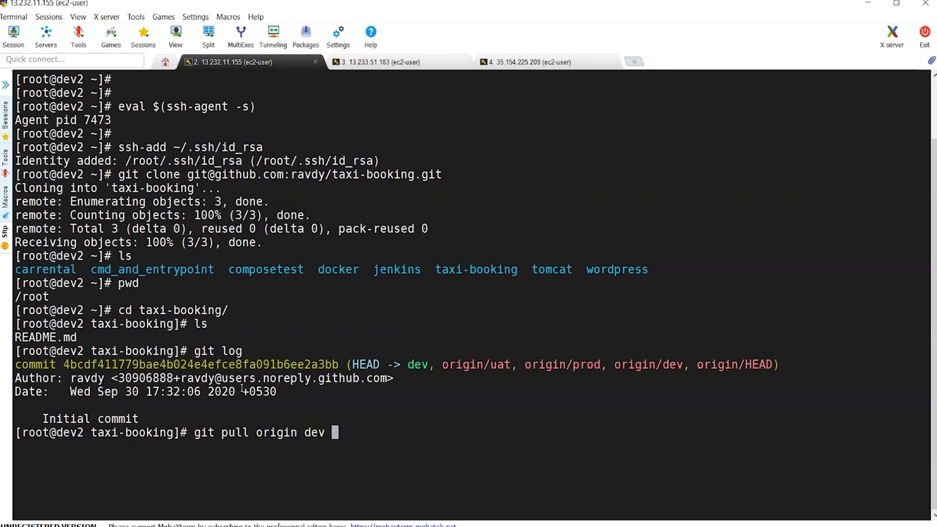
key("BackSpace")
key("BackSpace")
key("BackSpace")
key("BackSpace")
key("BackSpace")
key("BackSpace")
key("BackSpace")
key("BackSpace")
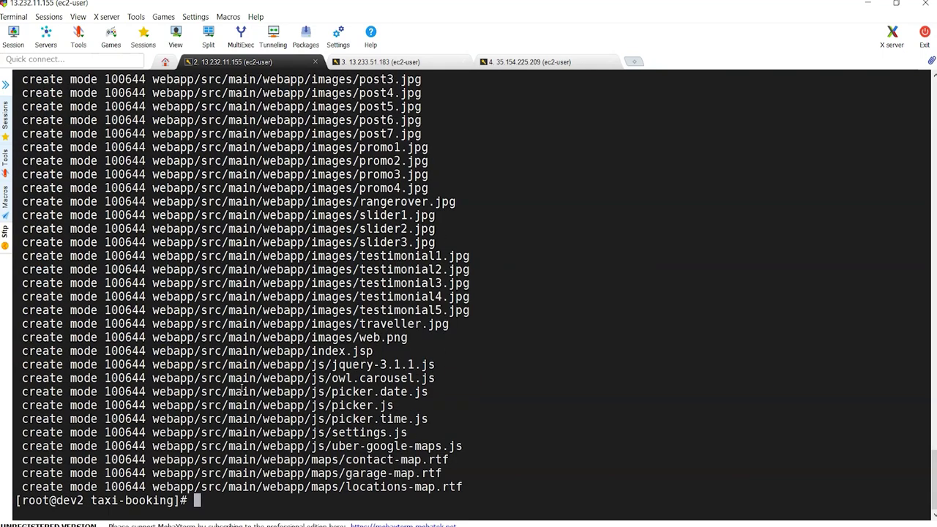
type("s")
key("Return")
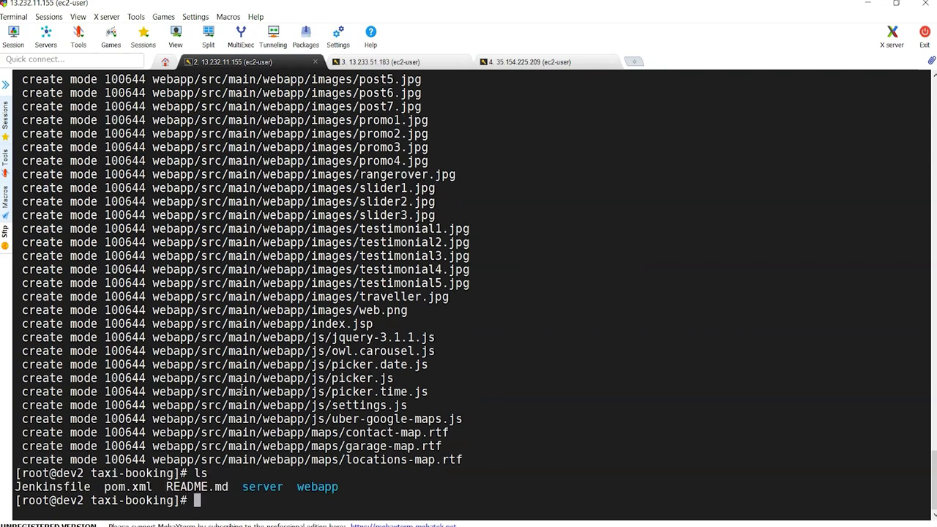
Step: Change into webapp/src/main/webapp and list its files
type("cd we")
key("Tab")
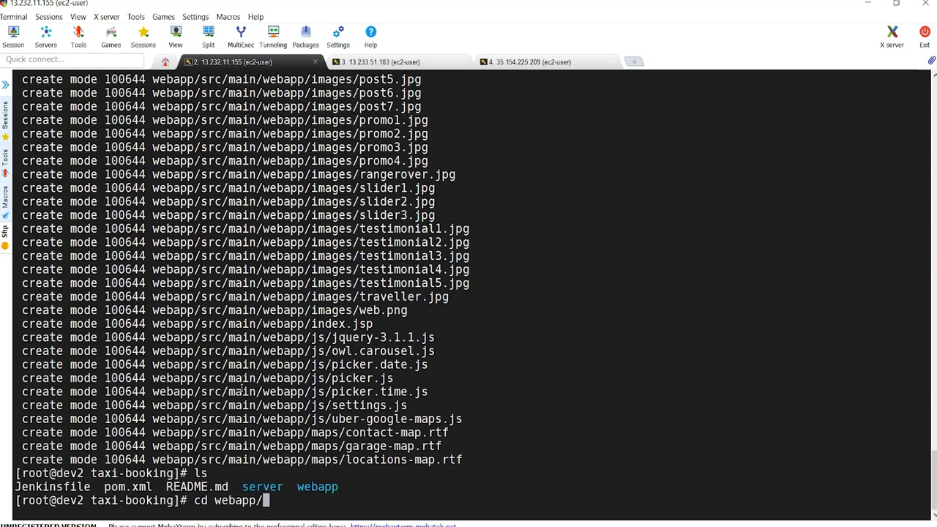
type("s")
key("Tab")
type("m")
key("Tab")
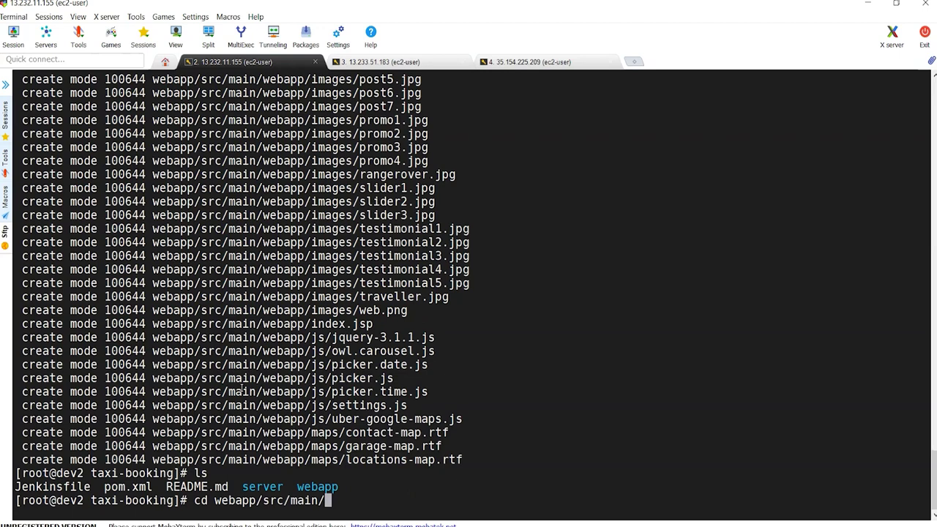
key("Tab")
key("Return")
type("ls")
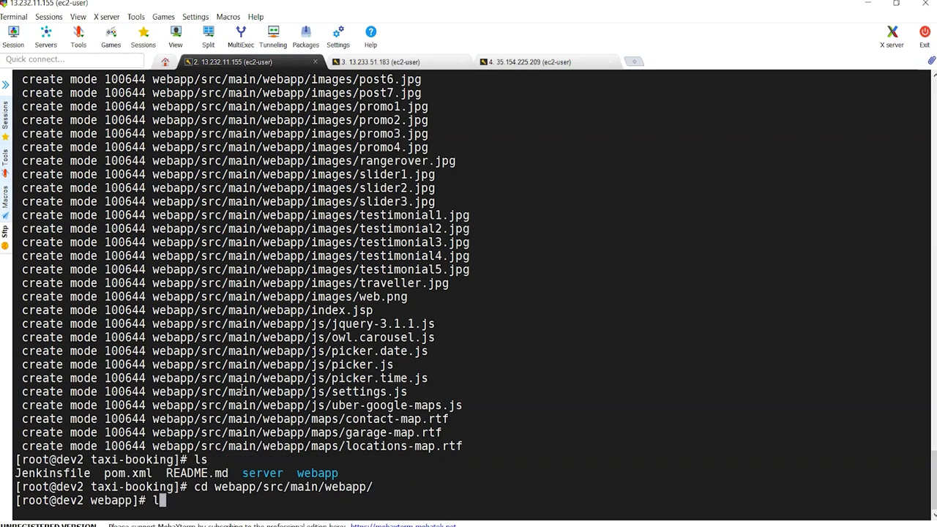
key("Return")
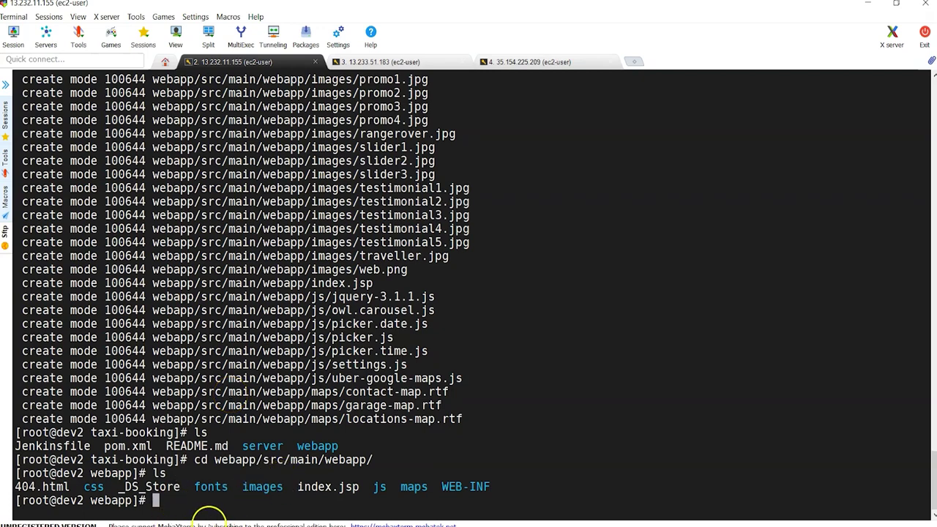
key("alt+Tab")
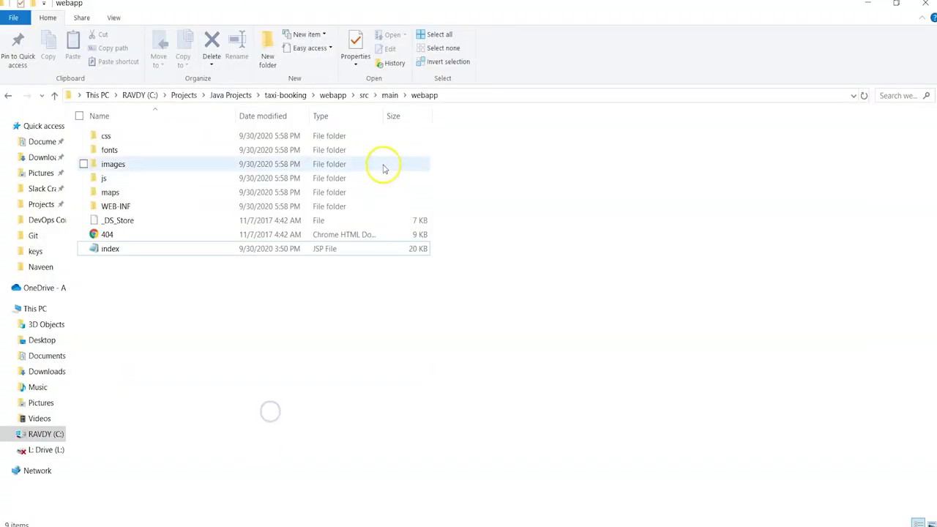
Step: Open the services page from Java Projects > taxigrabber in Notepad and select all its content
left_click(229, 95)
double_click(139, 193)
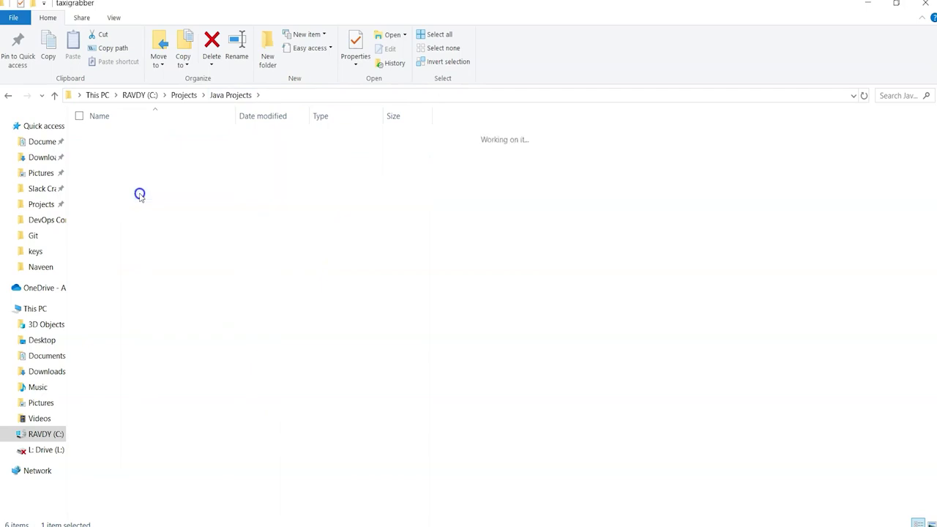
left_click(126, 390)
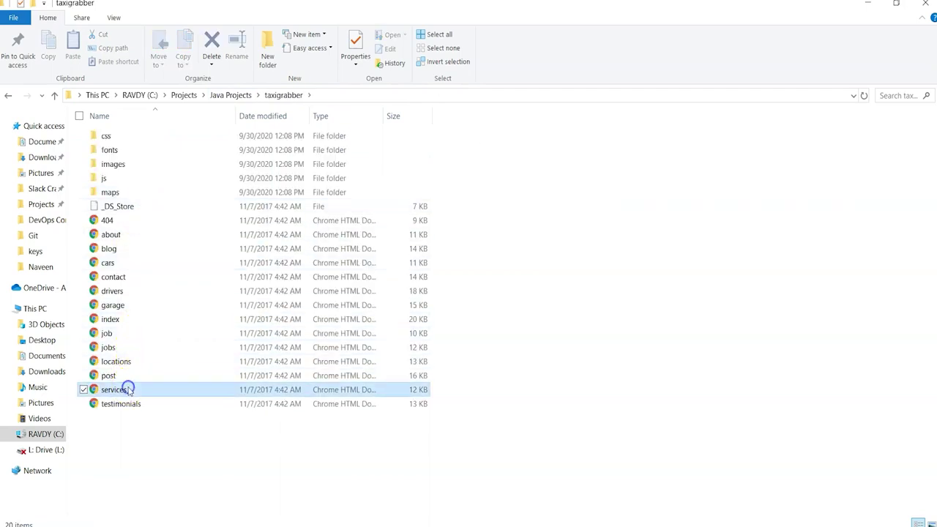
right_click(121, 394)
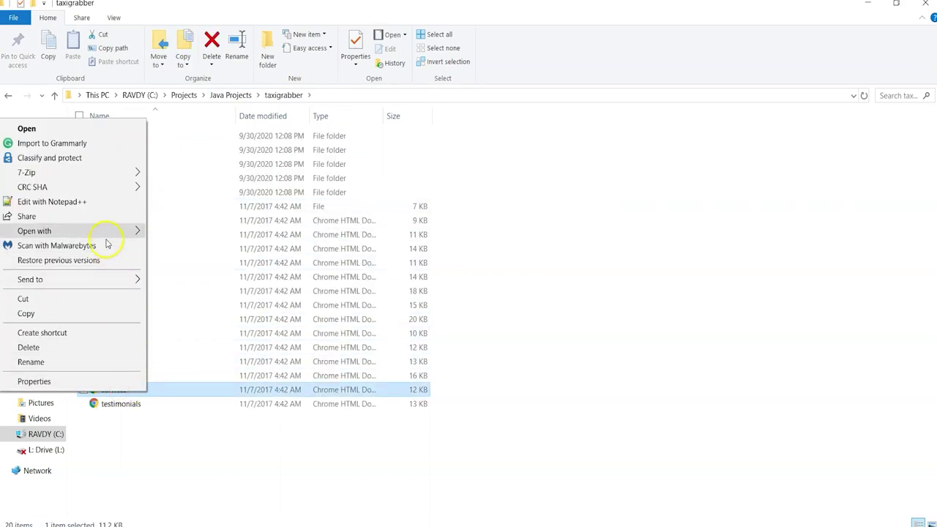
mouse_move(96, 237)
left_click(186, 289)
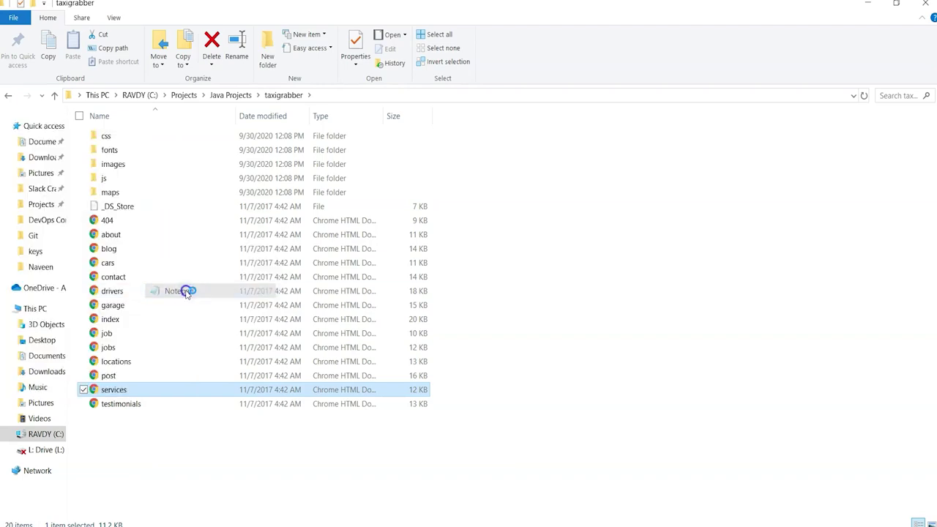
key("ctrl+a")
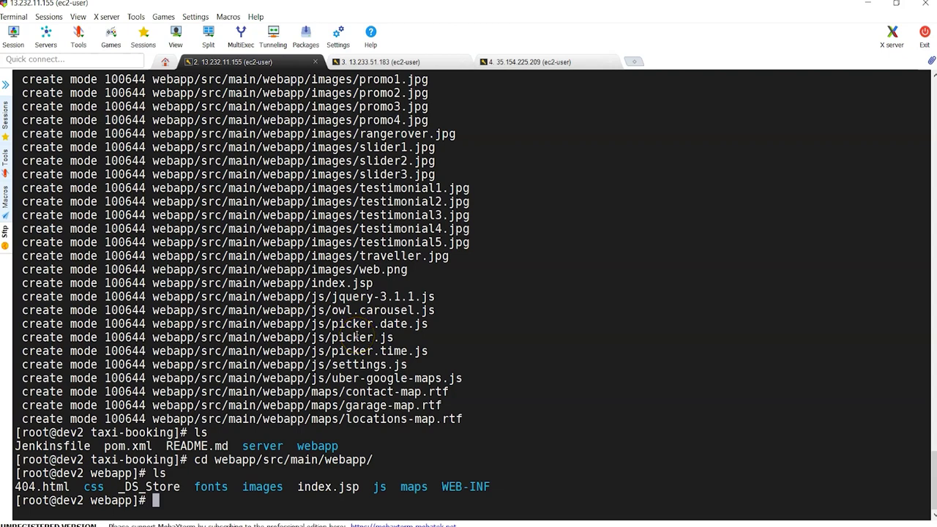
Step: Create services.html in vi, paste the copied services HTML into it, and save
type("services.htm")
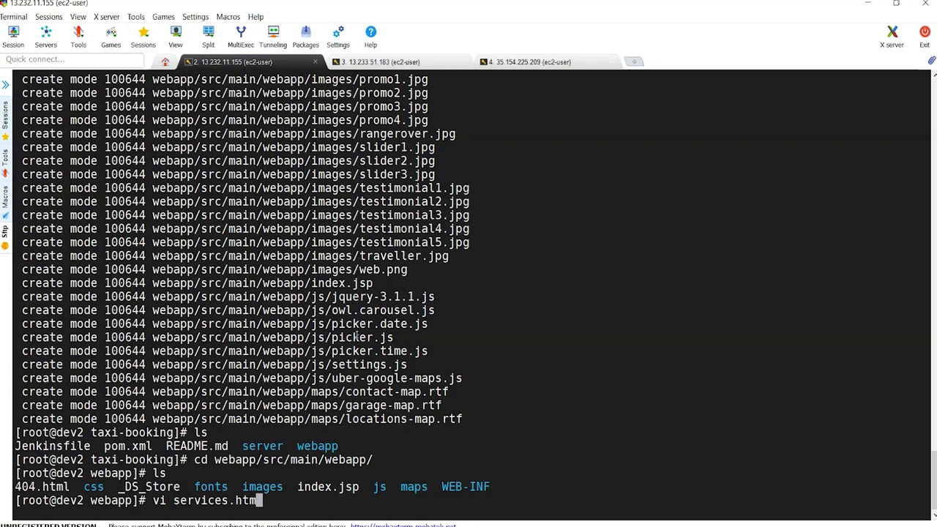
type("l")
key("Return")
key("i")
right_click(356, 334)
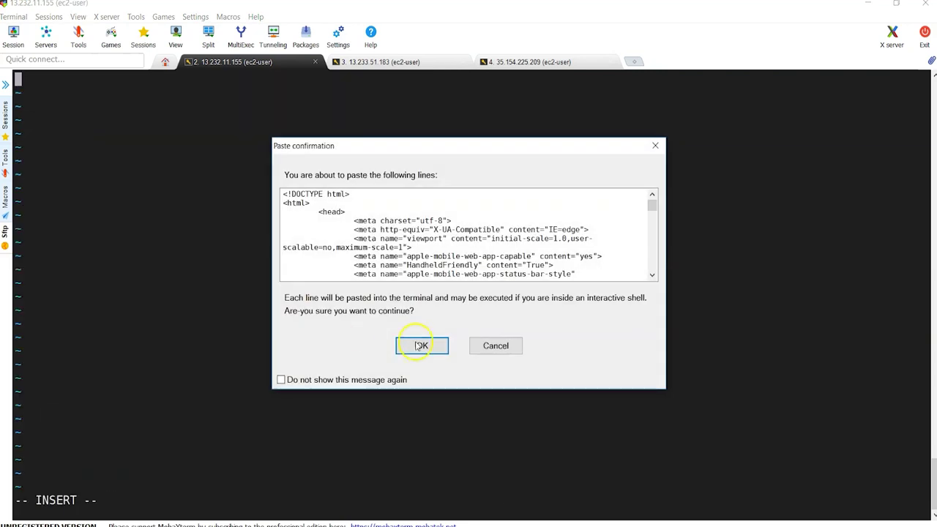
left_click(420, 344)
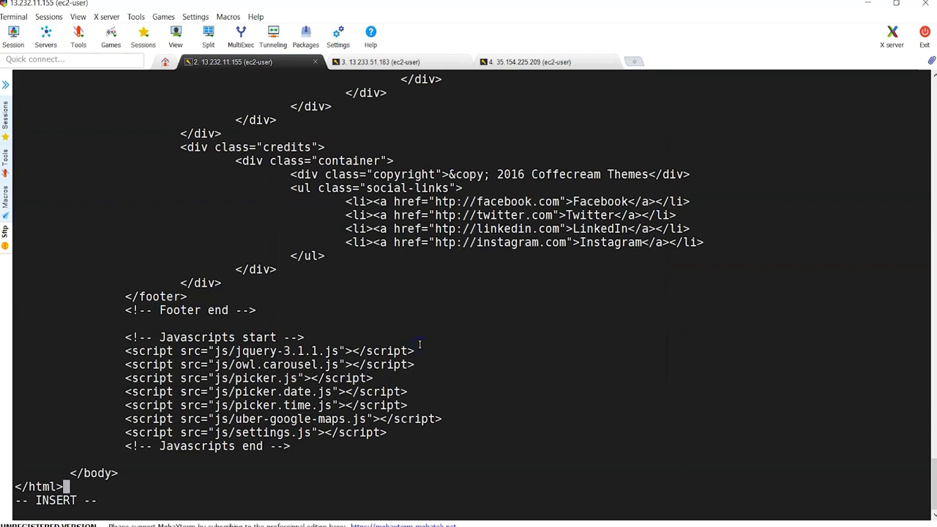
key("Escape")
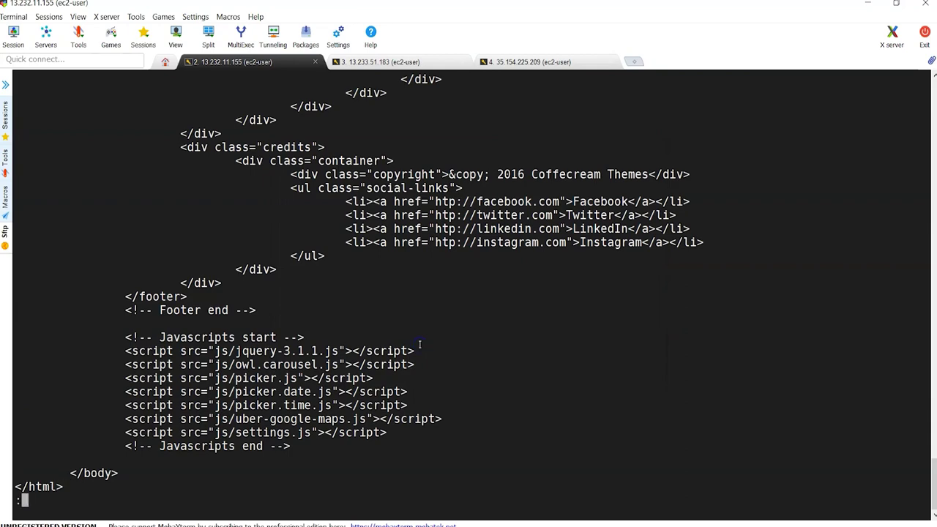
key("Return")
Step: Stage services.html and commit it with the message 'added services info'
type("git status")
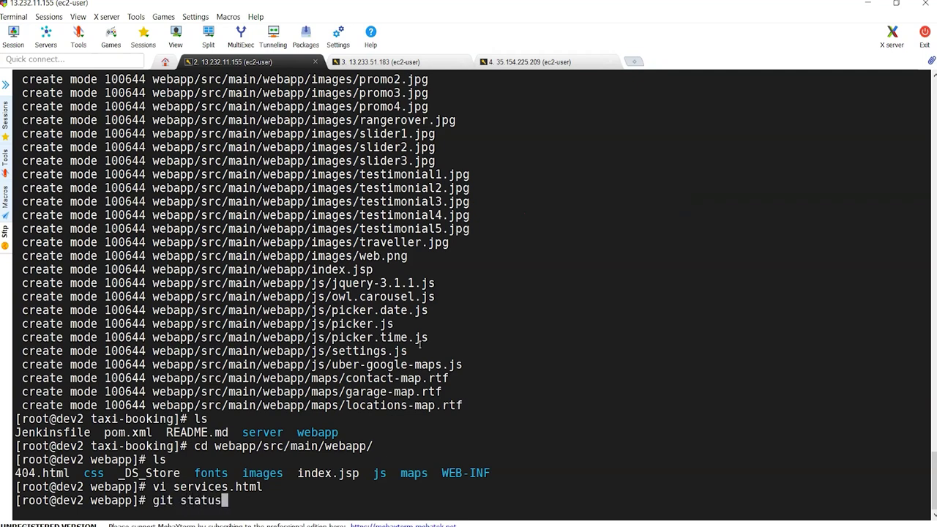
key("Return")
type("git add .")
key("Return")
type("git com")
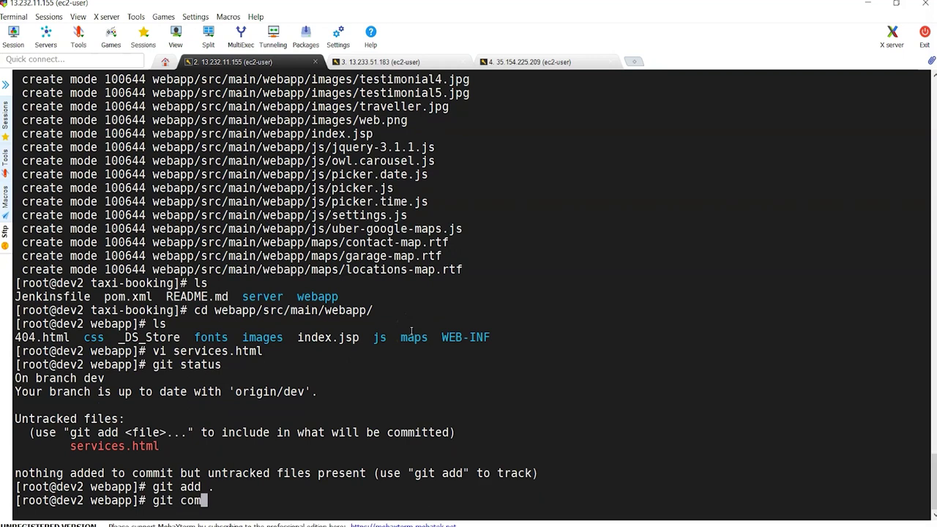
type("mit -m \"added services info")
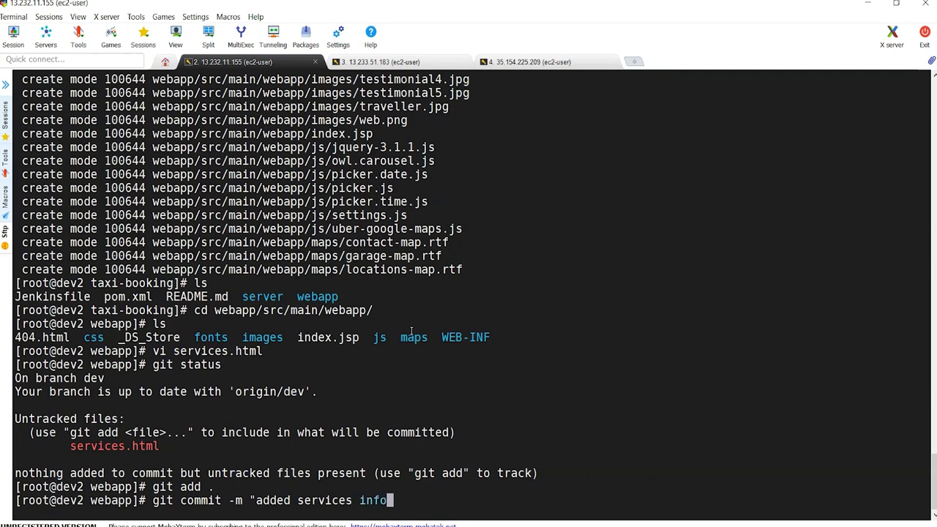
type("\"")
key("Return")
Step: Try pushing the commit with git push origin master, which fails
type("git push origin ma")
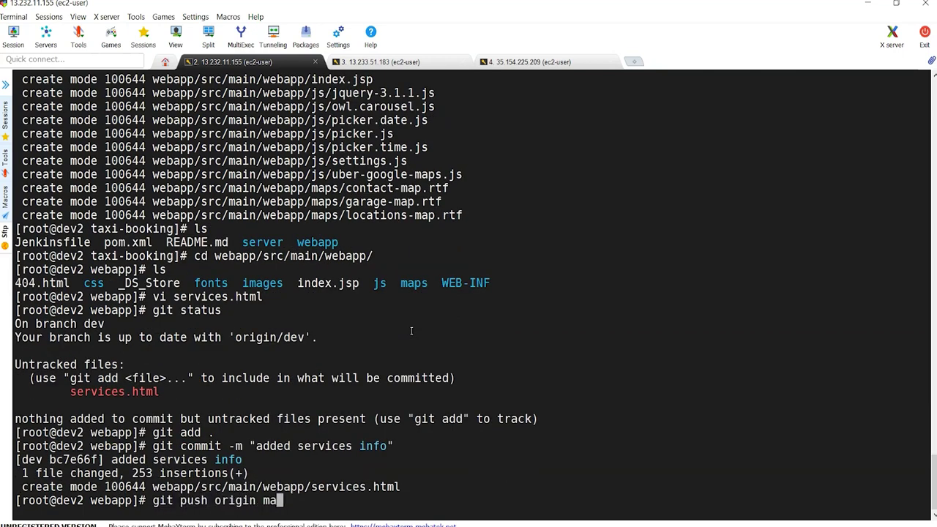
type("ster")
left_click(398, 320)
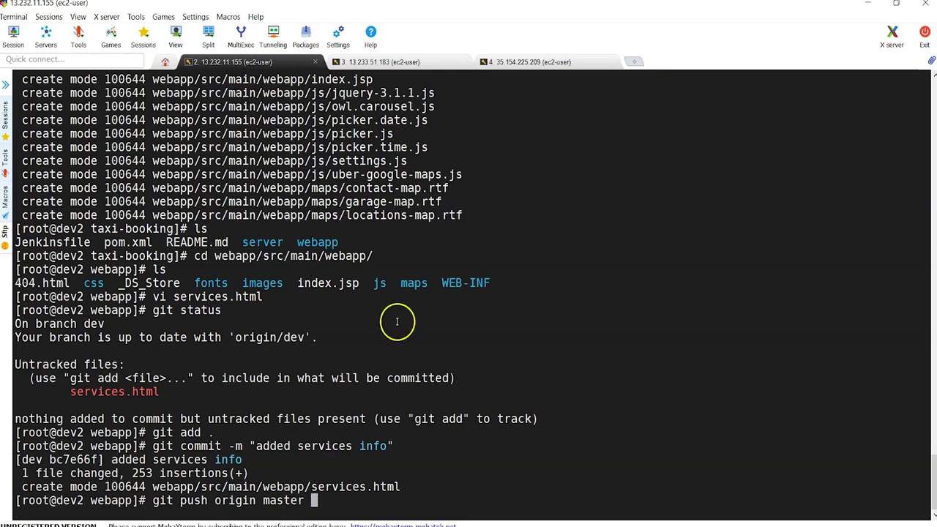
left_click(363, 442)
key("alt+Tab")
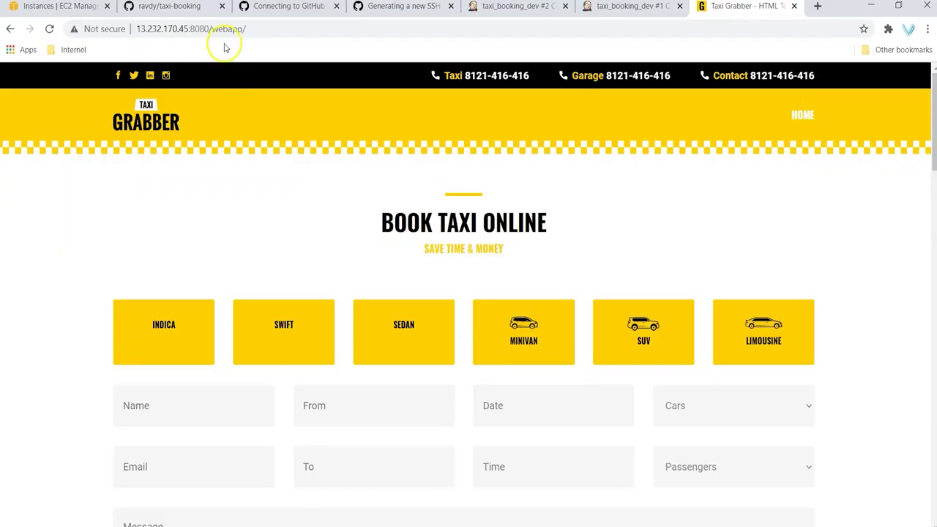
left_click(205, 13)
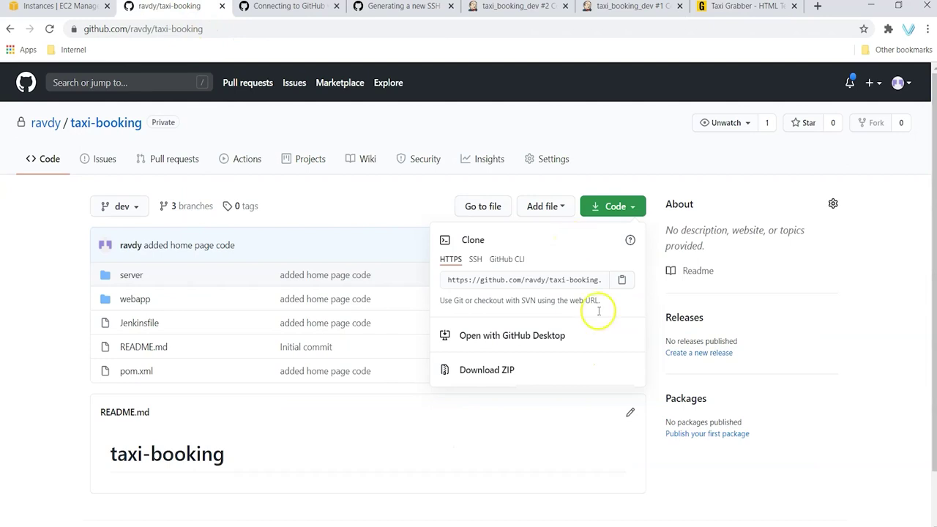
left_click(613, 444)
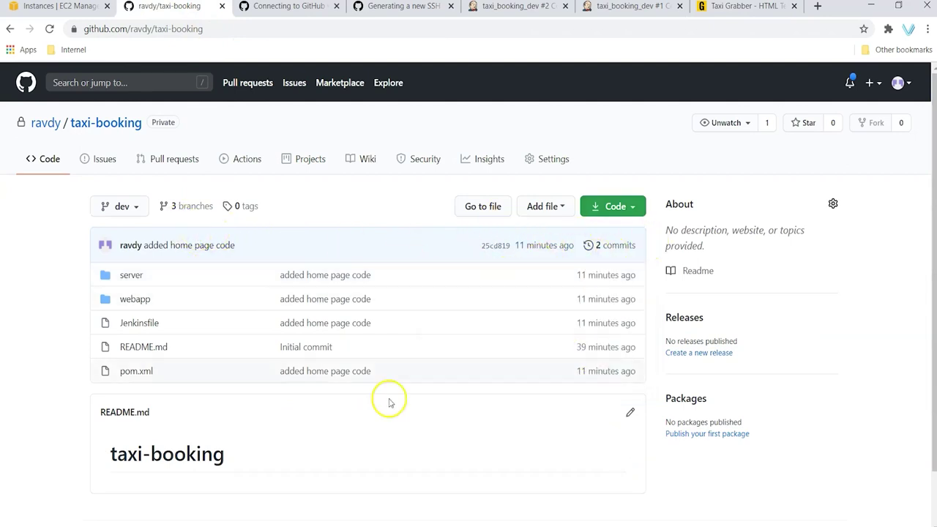
key("alt+Tab")
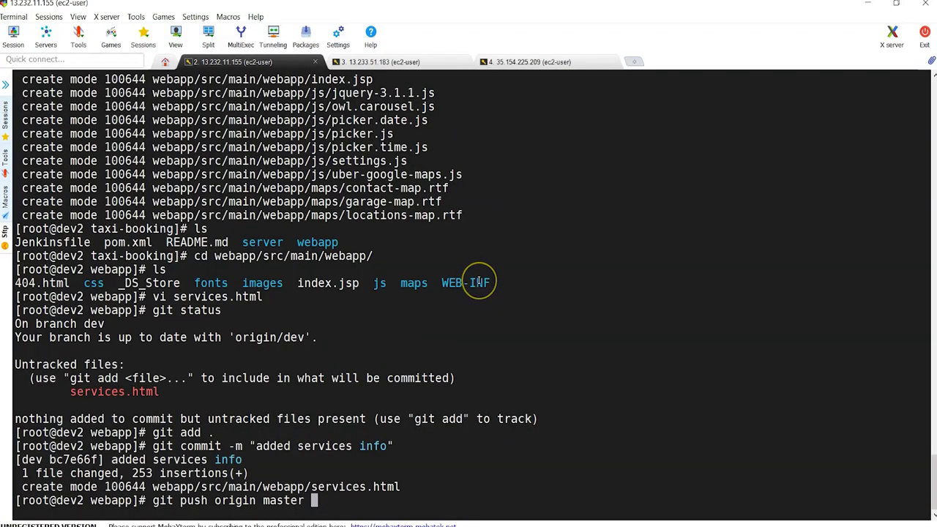
key("Return")
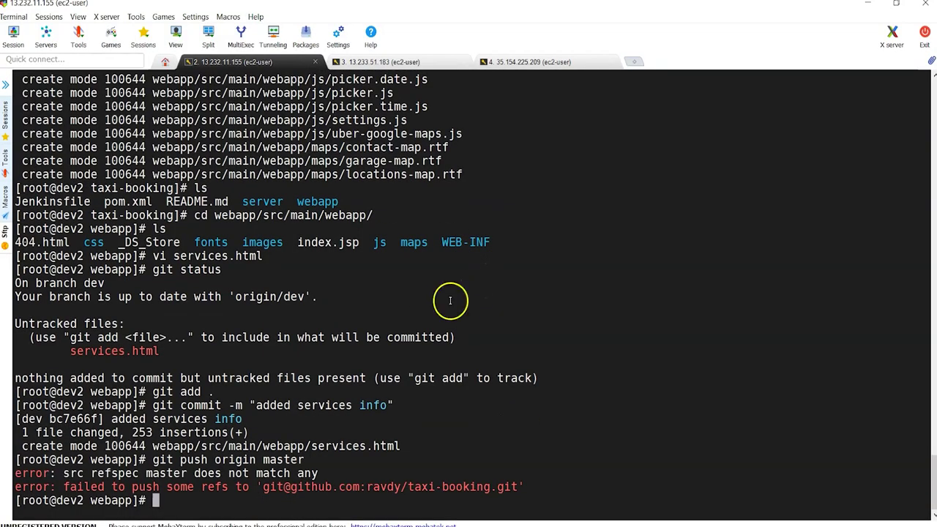
Step: Push commit bc7e66f to the dev branch with git push origin dev
left_click_drag(154, 462, 236, 461)
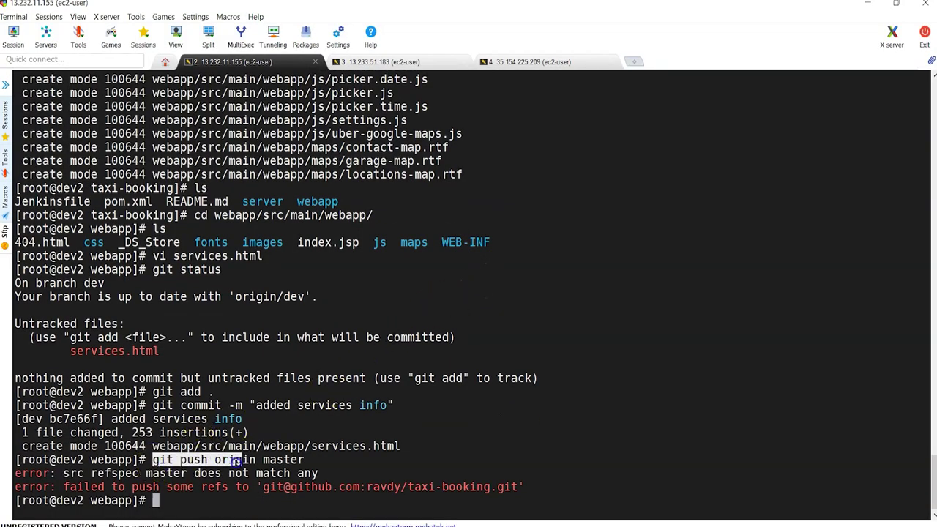
right_click(469, 381)
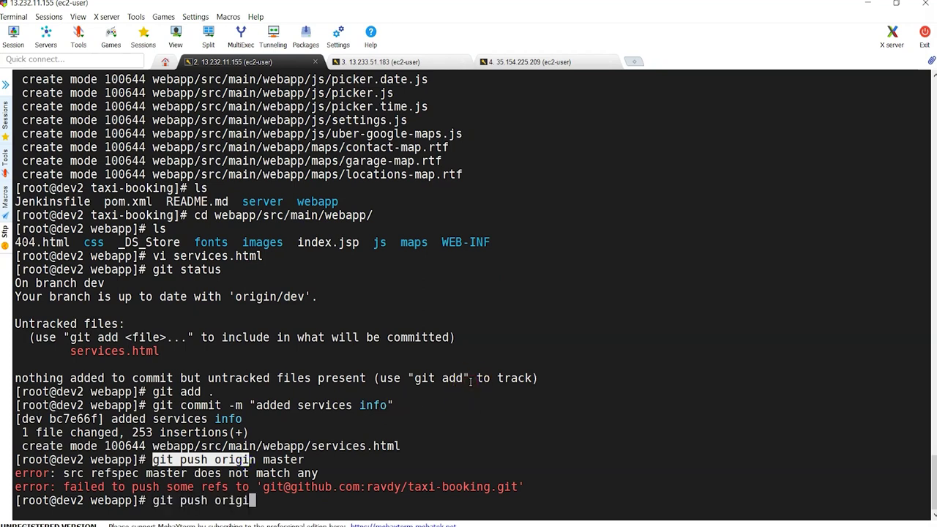
type("dev")
key("Return")
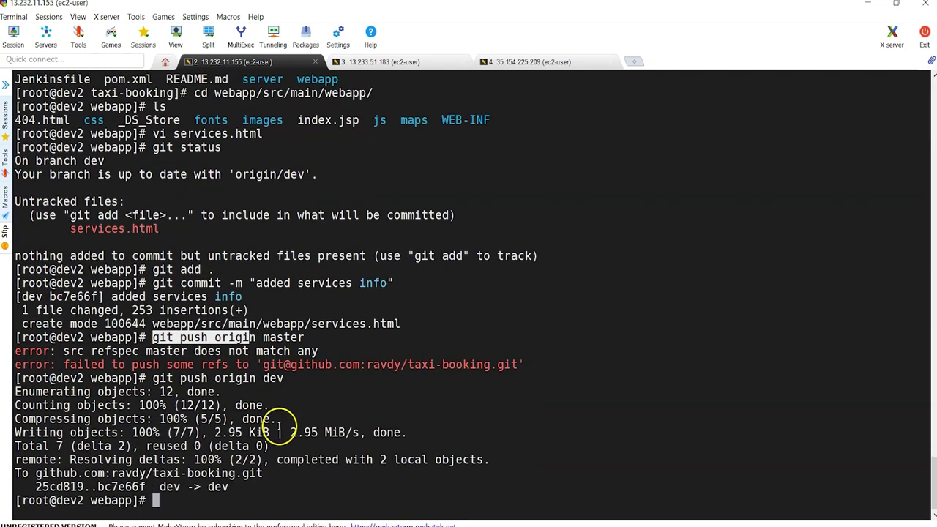
left_click(263, 524)
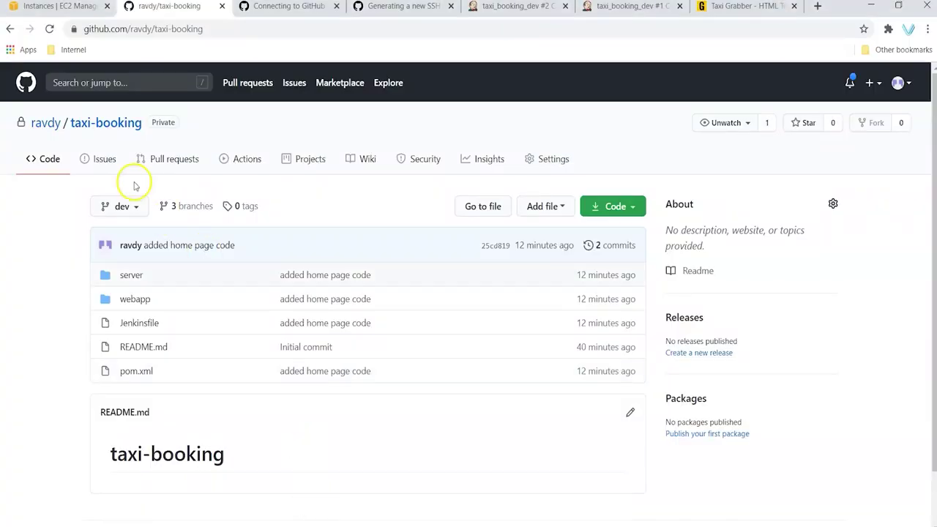
Step: Reload the taxi-booking dev branch and browse webapp/src/main/webapp to find services.html
left_click(49, 29)
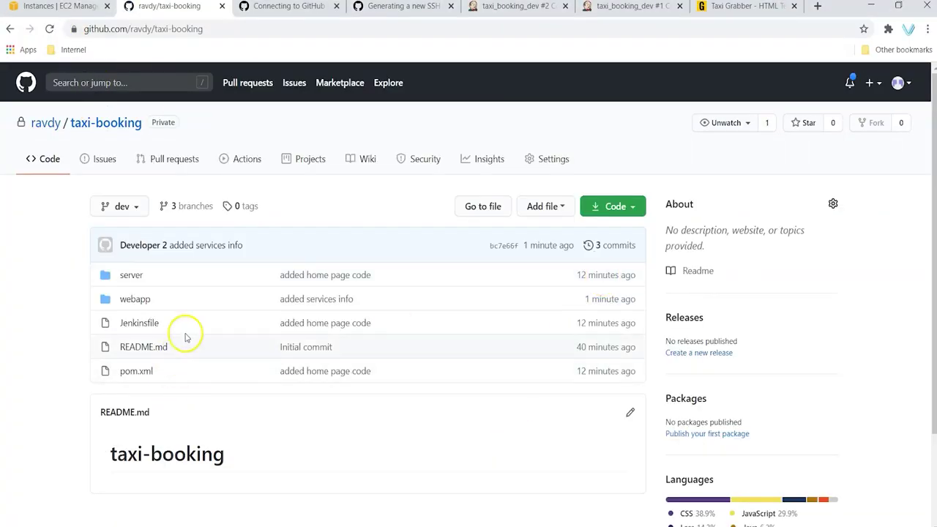
left_click(133, 298)
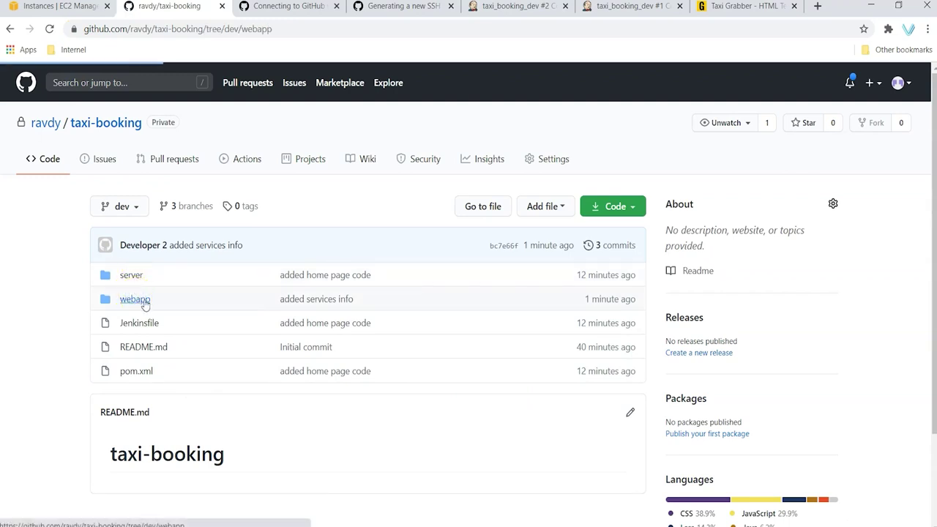
left_click(159, 299)
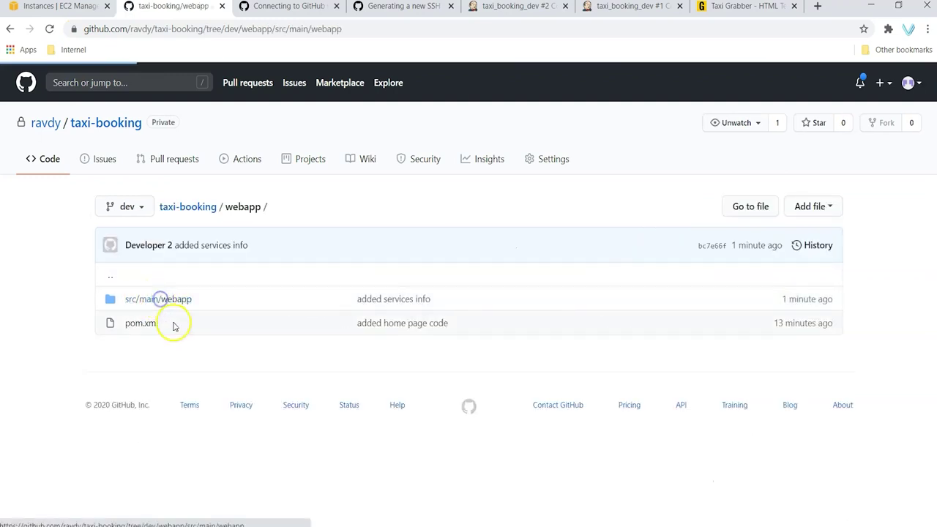
scroll(183, 381, "down", 2)
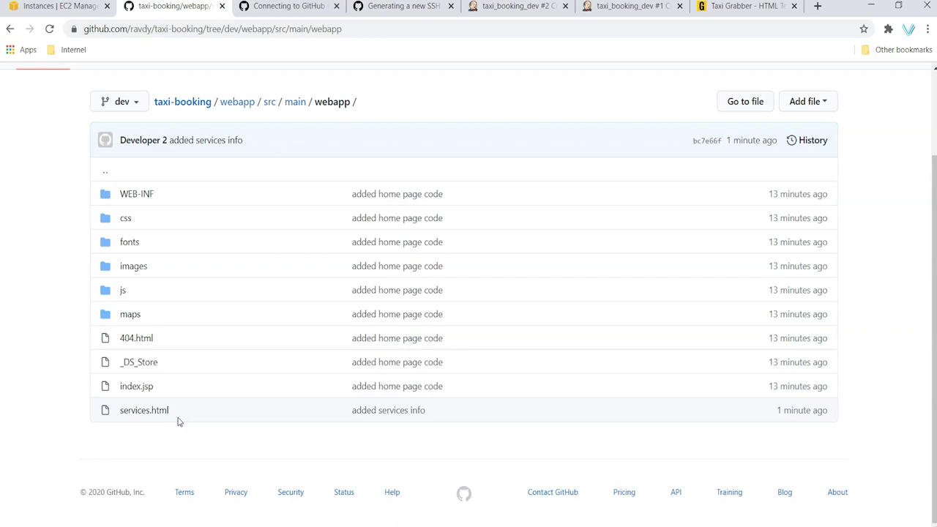
Step: Start a new build of the taxi_booking_dev job from its project page
left_click(517, 7)
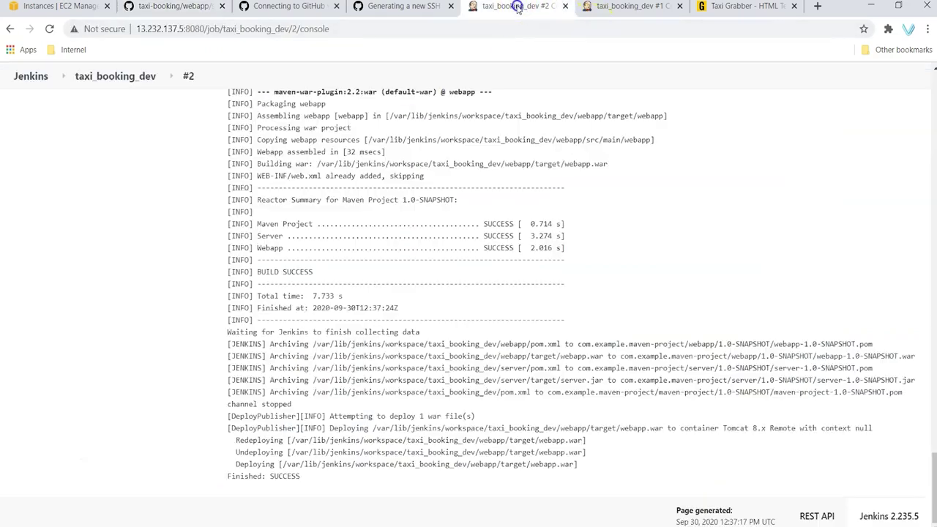
left_click(95, 76)
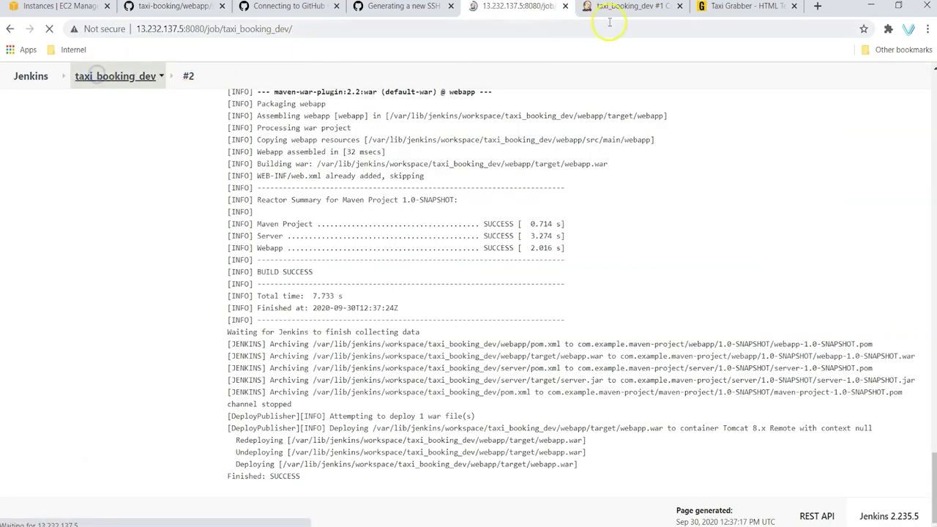
left_click(766, 10)
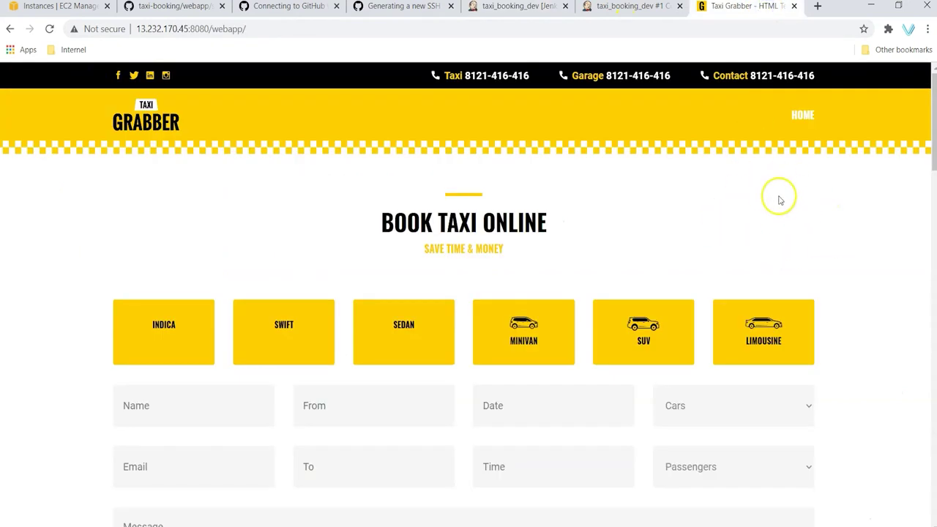
left_click(510, 10)
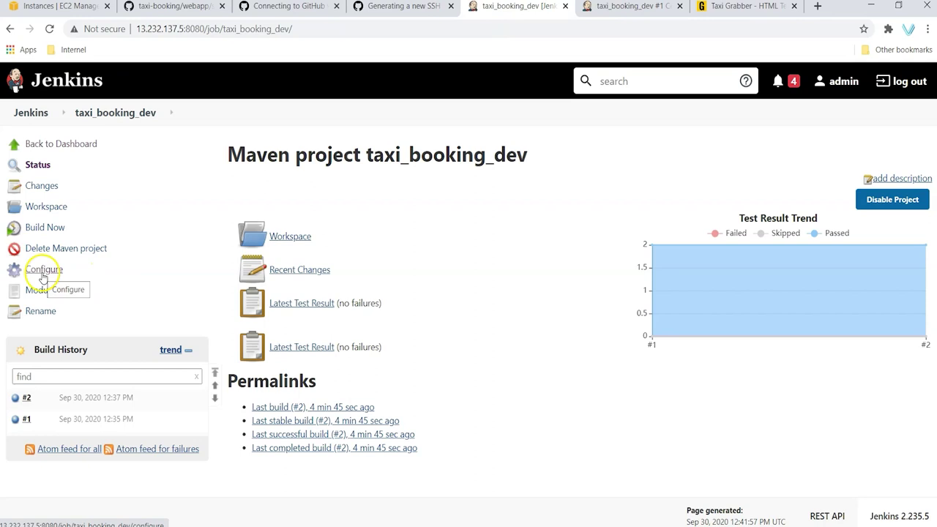
left_click(46, 230)
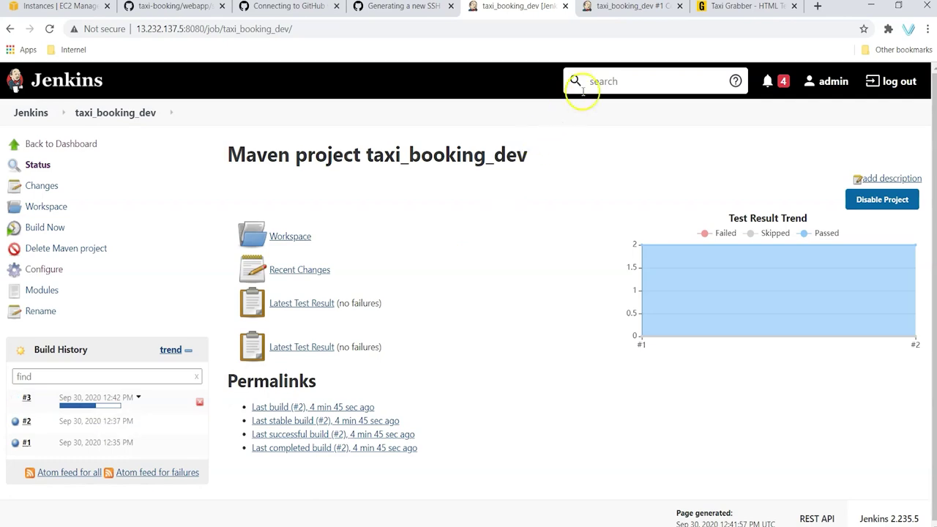
Step: Open build #3's console output, then reload the Taxi Grabber webapp at 13.232.170.45:8080/webapp/
left_click(741, 7)
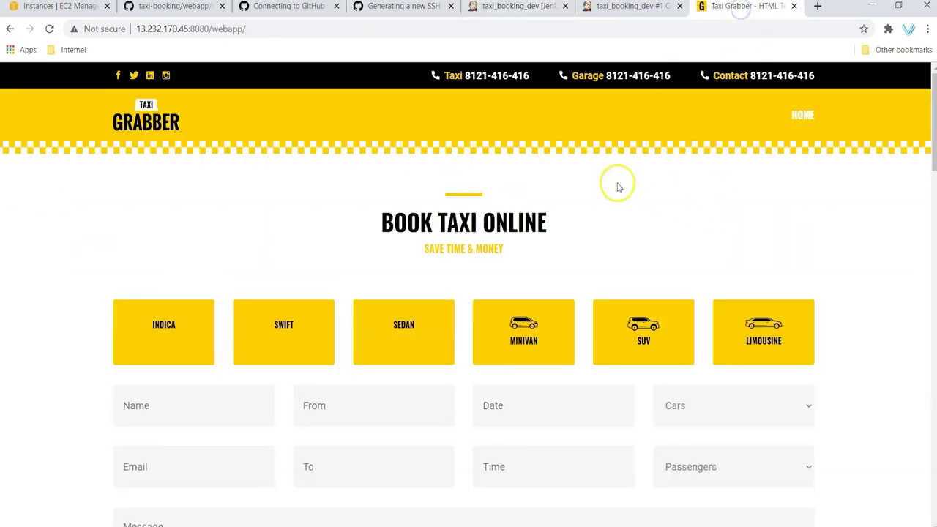
left_click(504, 10)
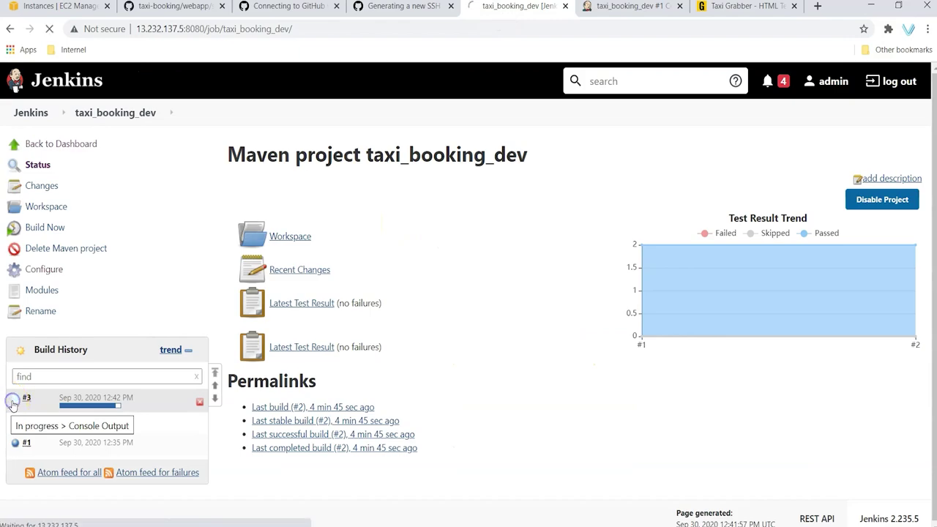
left_click(12, 401)
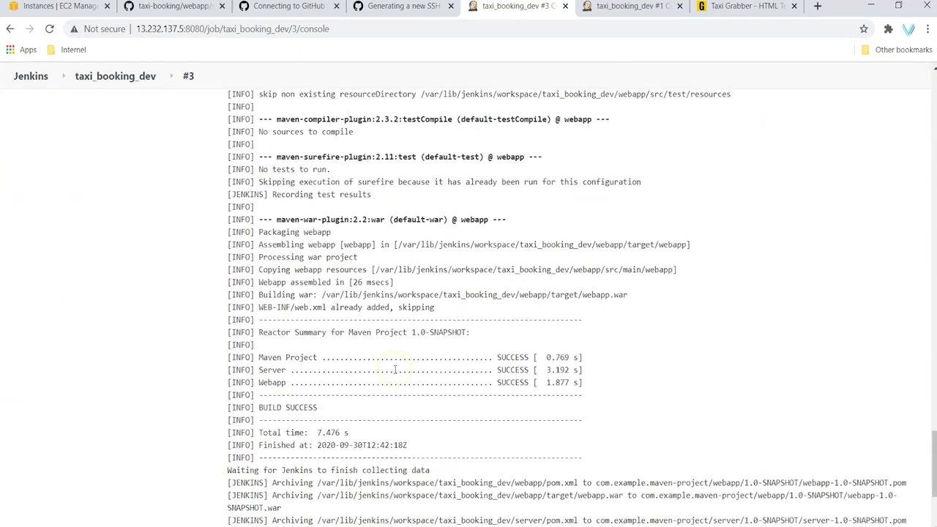
left_click(721, 7)
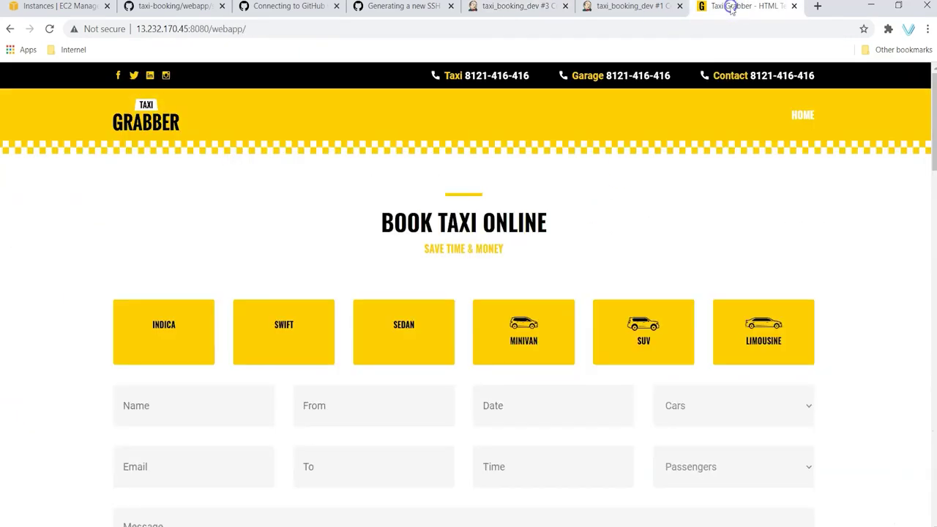
left_click(49, 28)
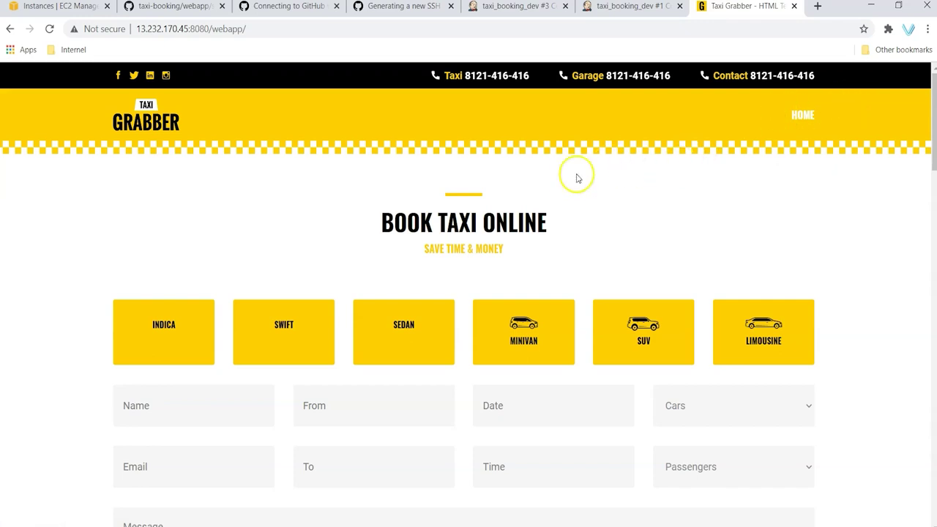
Step: In index.jsp, uncomment the Services link, insert <!-- before the Drivers item, and save
key("alt+Tab")
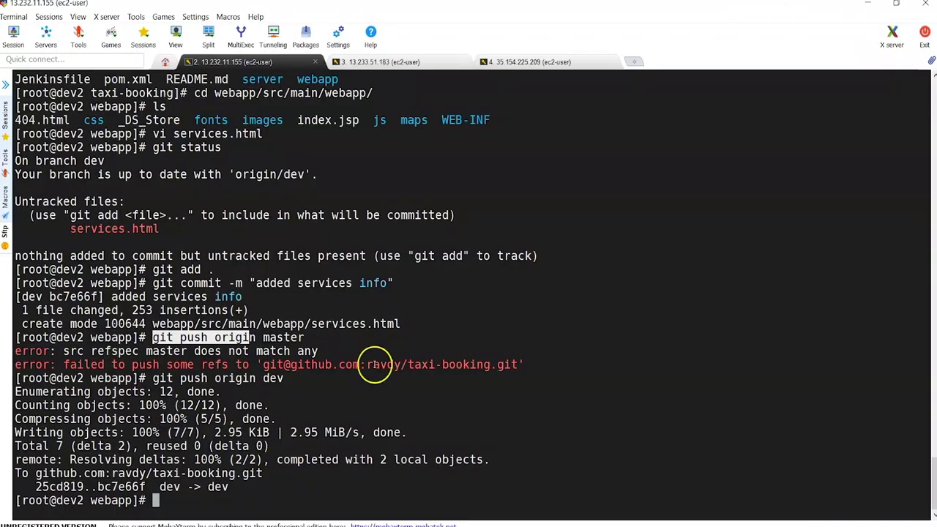
type("ls")
key("Return")
type("vi index.jsp")
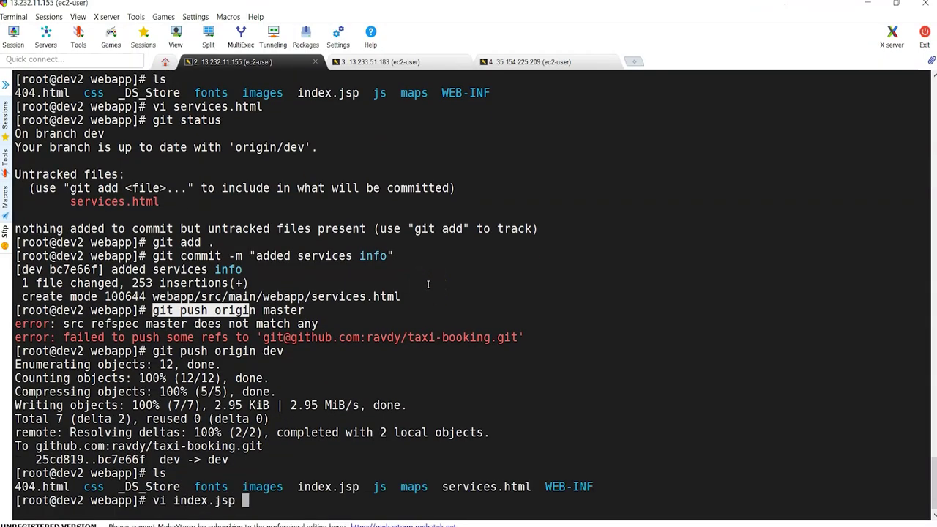
key("Return")
key("Down")
key("Down")
key("Down")
key("Down")
key("Down")
key("Down")
key("Down")
key("Down")
key("Down")
key("Down")
key("Down")
key("Down")
key("Down")
key("Down")
key("Down")
key("Down")
key("Down")
key("Down")
key("Down")
key("Down")
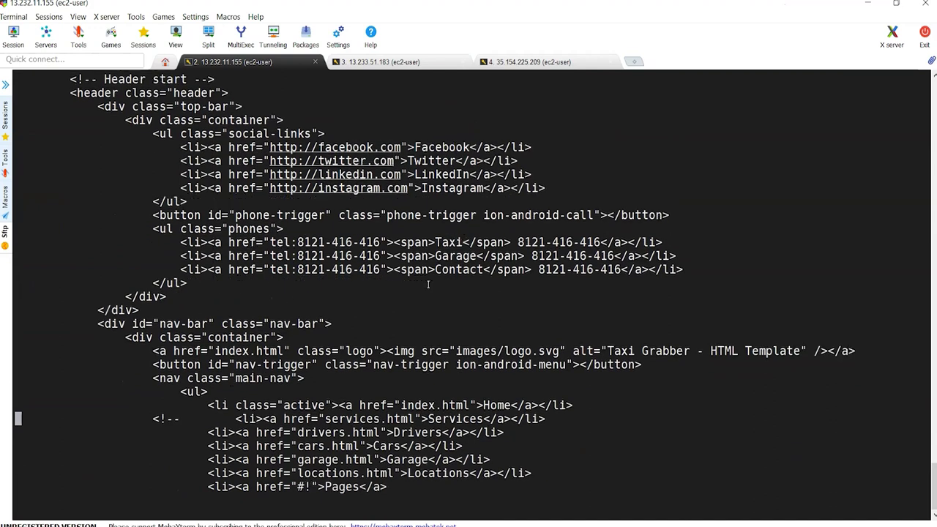
key("Right")
key("Right")
key("Right")
key("x")
key("x")
key("x")
key("x")
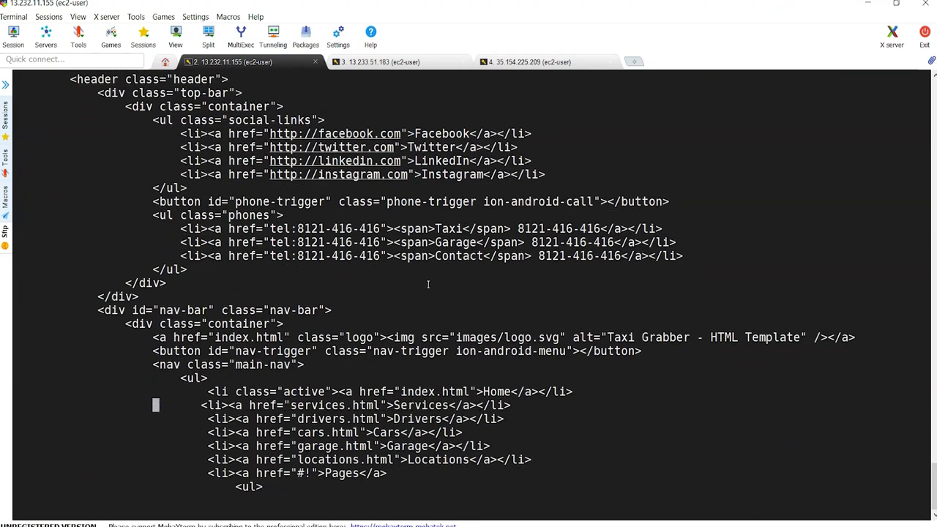
key("i")
key("Down")
type("<!--")
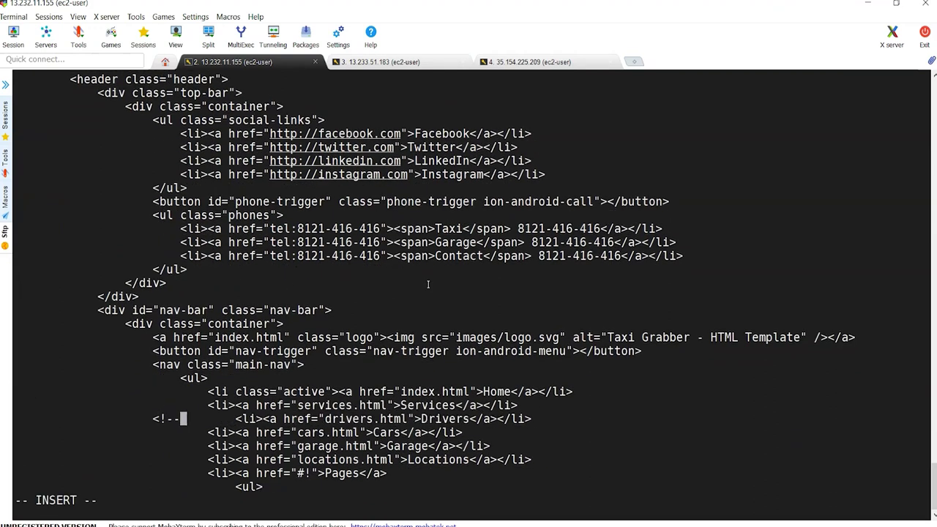
left_click(444, 290)
key("Escape")
type(":wq")
key("Return")
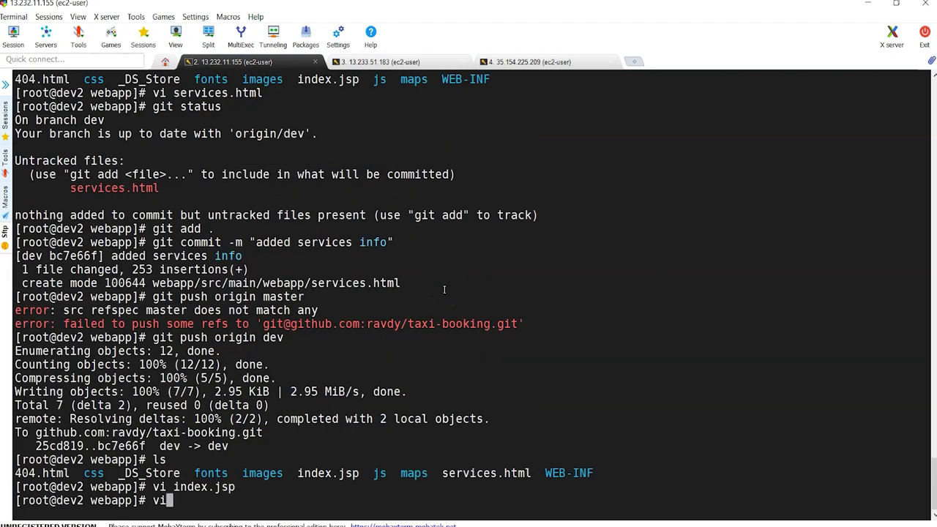
Step: In services.html, wrap the Drivers through Pages nav items in <!-- and -->
type("vi services.html")
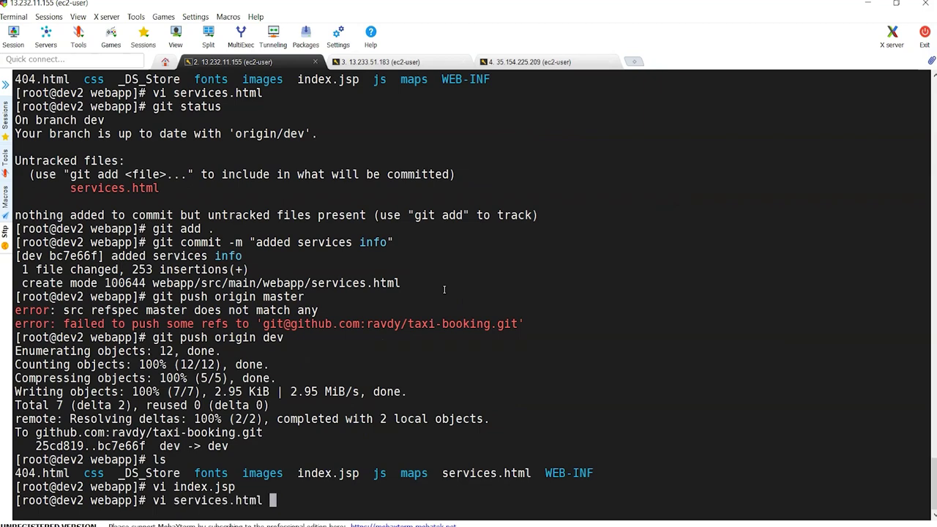
key("Return")
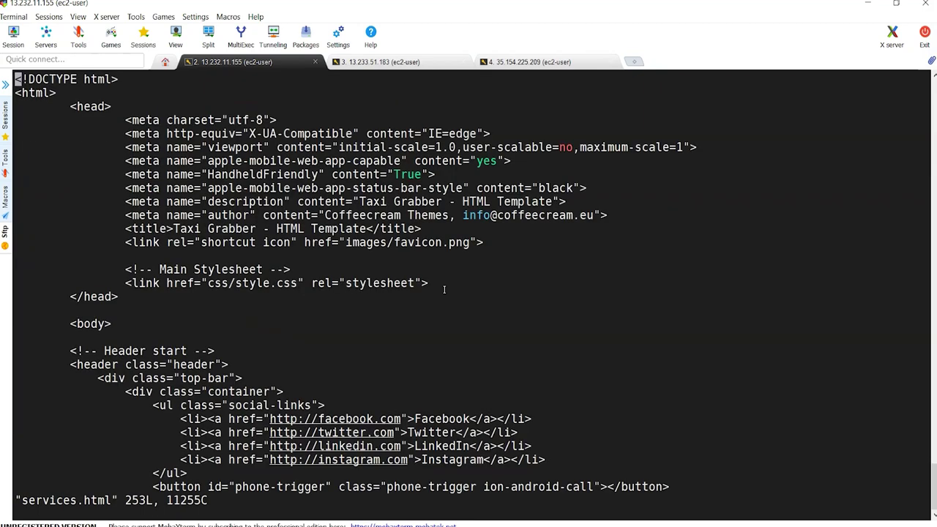
scroll(444, 290, "down", 10)
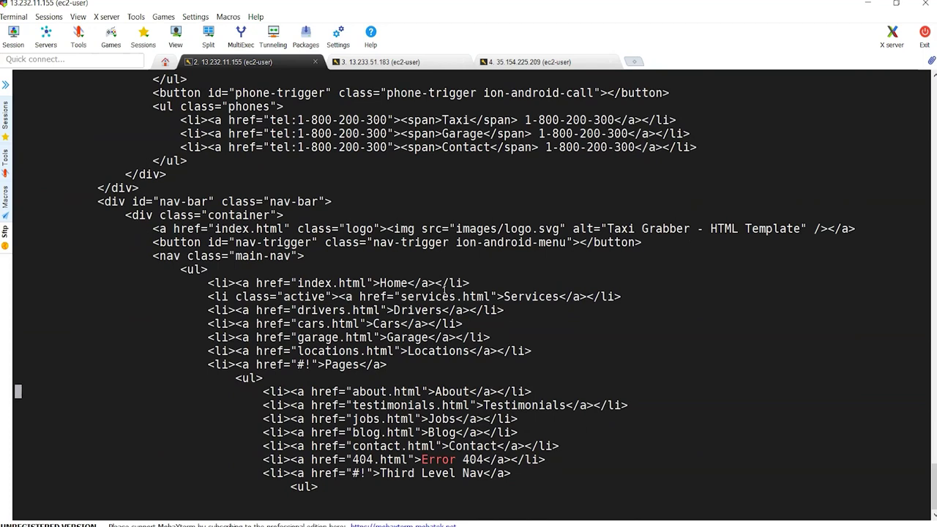
key("Up")
key("i")
key("Right")
key("Right")
key("Right")
key("Right")
key("Right")
key("Right")
key("Right")
key("Right")
key("Right")
key("Right")
key("Right")
key("Right")
key("Right")
key("Right")
key("Right")
key("Right")
key("Right")
key("Right")
key("Right")
key("Left")
key("Left")
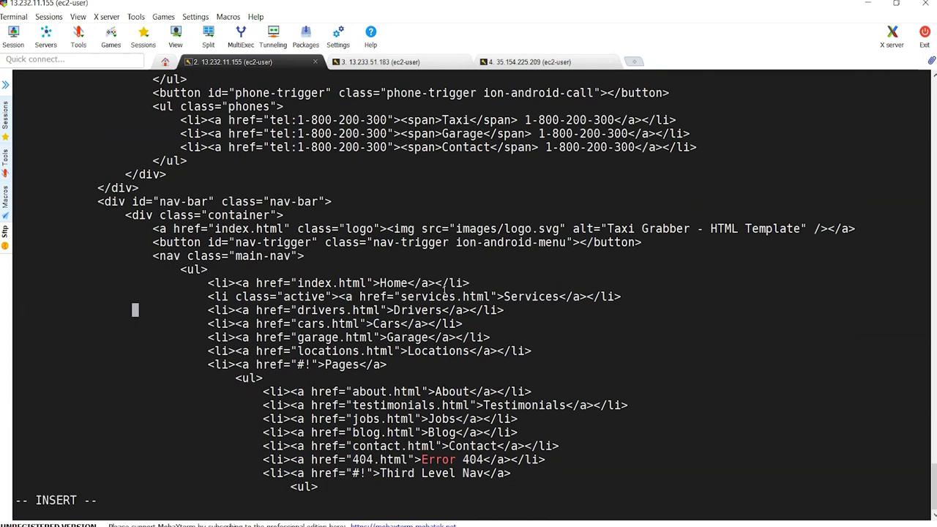
type("<!--")
key("Down")
key("Down")
key("Down")
key("Down")
key("Down")
key("Down")
key("Down")
key("Down")
key("Down")
key("Down")
key("Down")
key("Down")
key("Down")
key("Down")
key("Down")
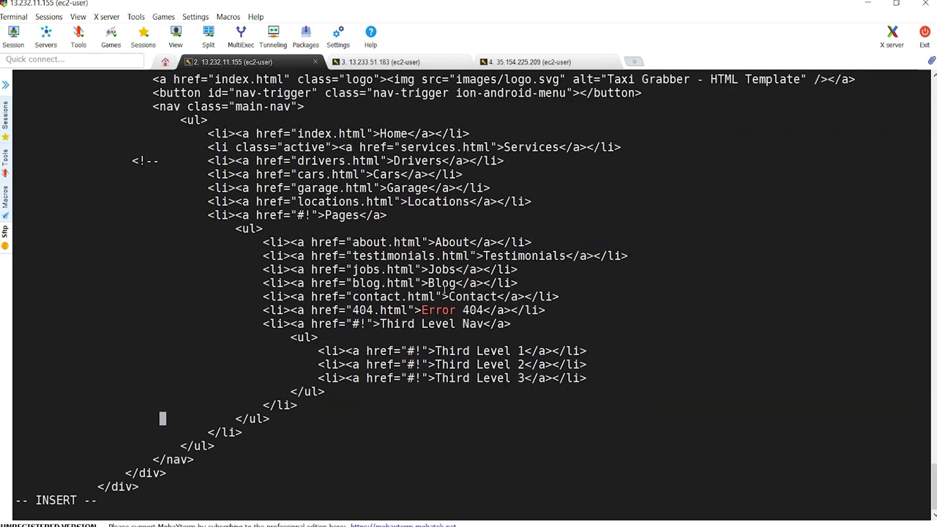
type("-->")
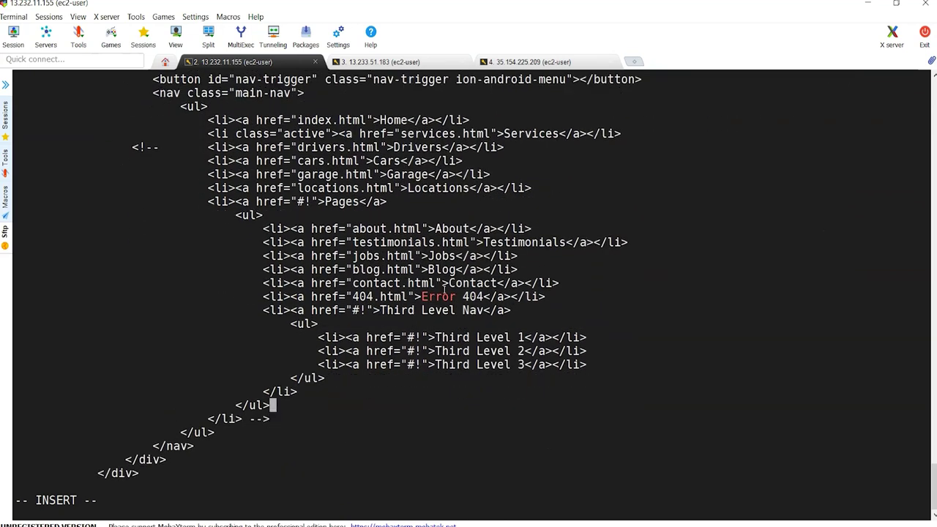
Step: Correct the Home link from index.ijsp to index.jsp and save services.html with :wq
scroll(446, 285, "up", 5)
key("Left")
key("BackSpace")
key("Escape")
type(":wq")
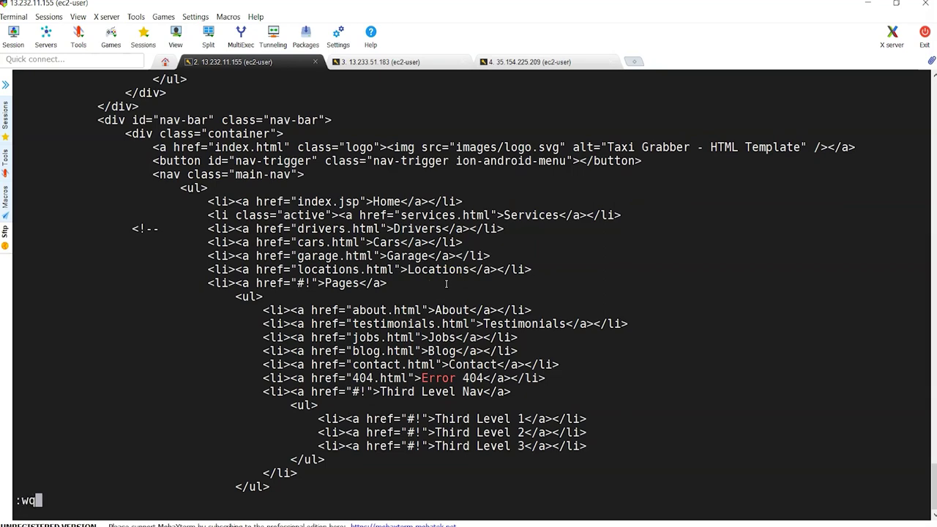
key("Return")
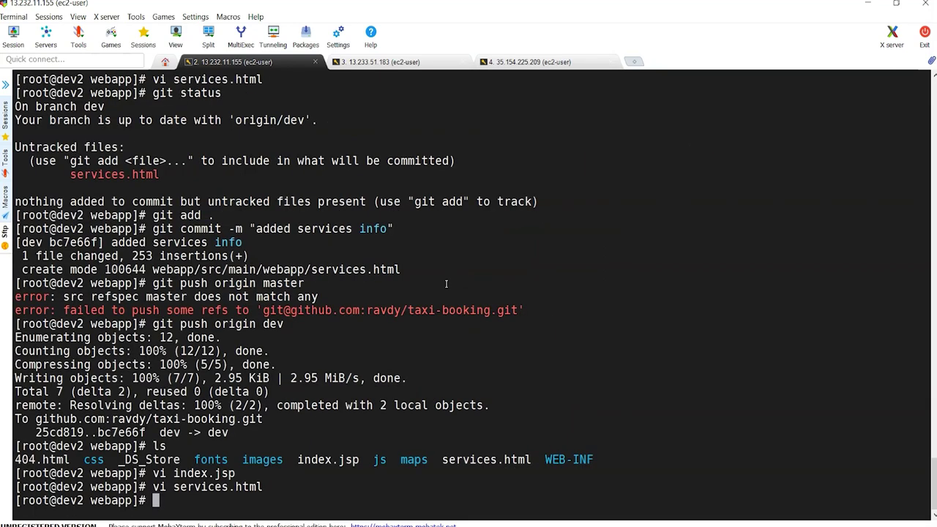
Step: Stage the index.jsp and services.html changes and commit them as 'fixed service page bug'
type("git status")
key("Return")
type("git add .")
key("Return")
type("git commit -m")
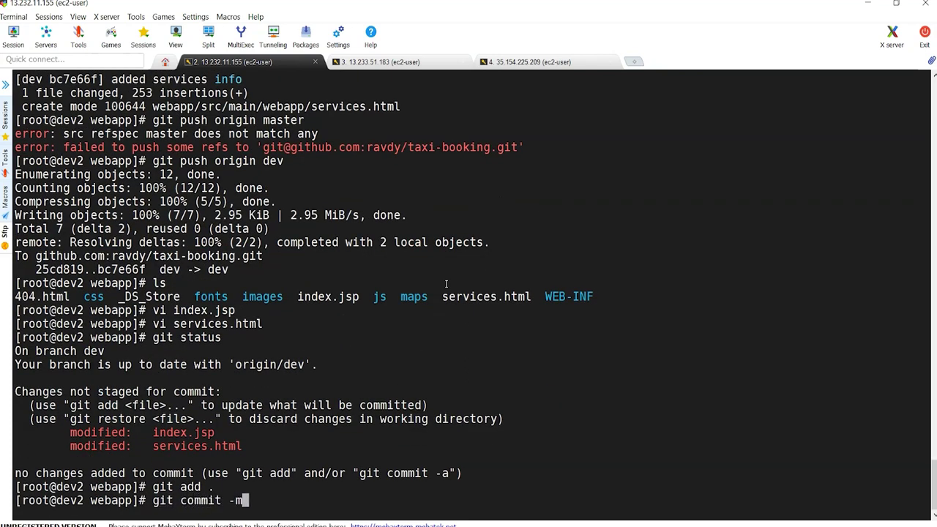
type(" \"fixed s")
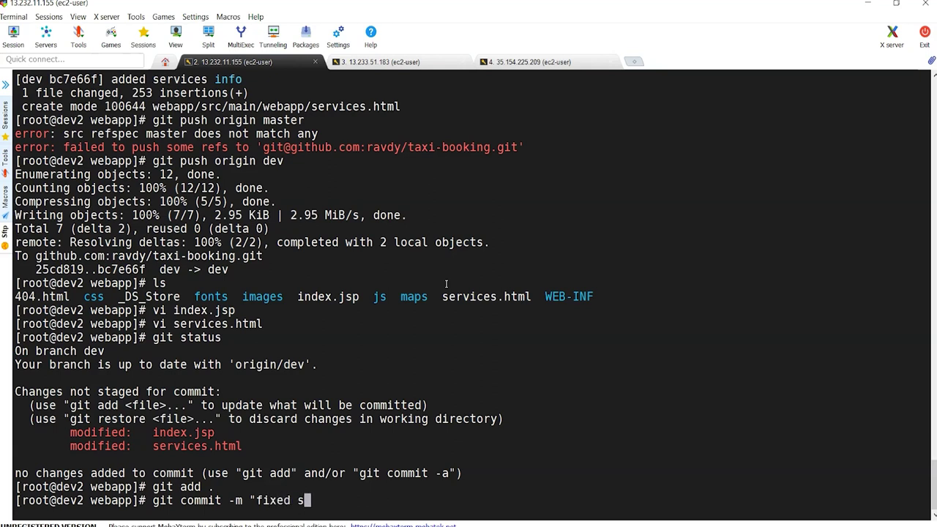
type("eriice page")
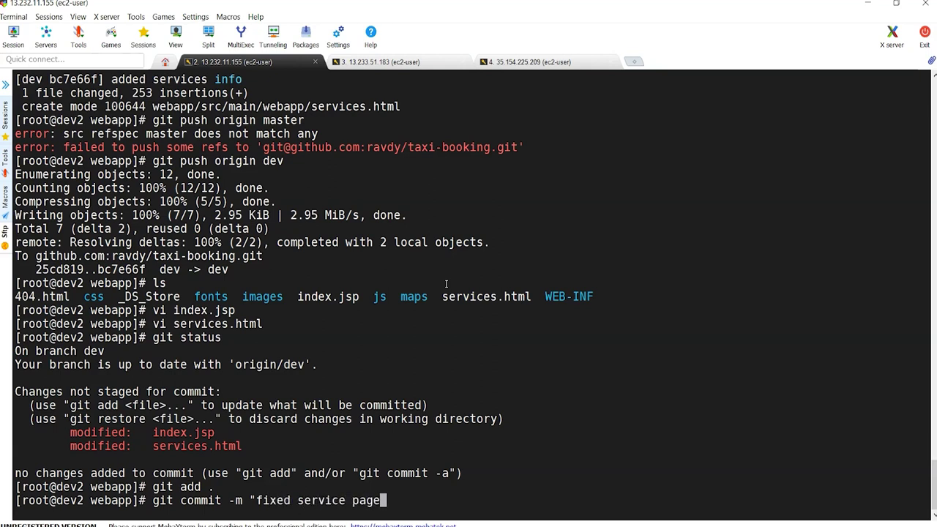
type(" bug\"")
key("Return")
Step: Push the fix commit to the dev branch on GitHub
type("git p")
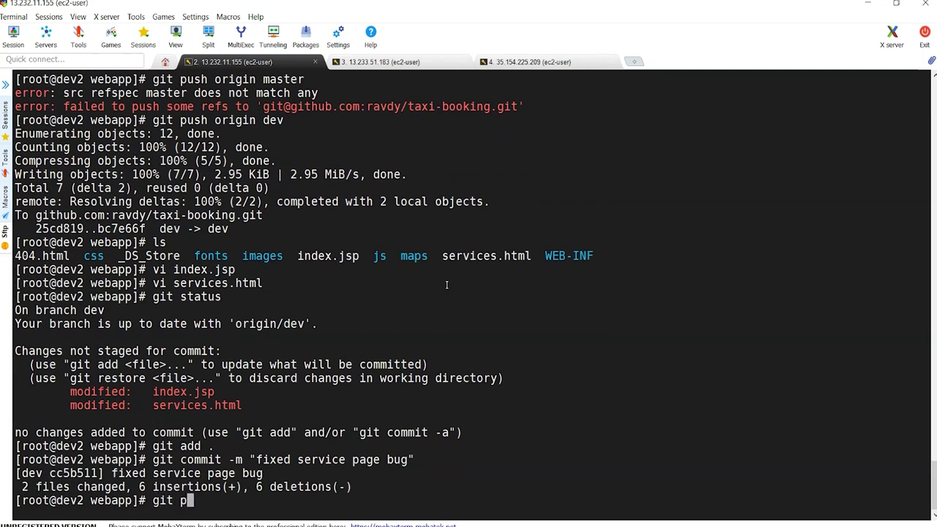
type("ush origin dev")
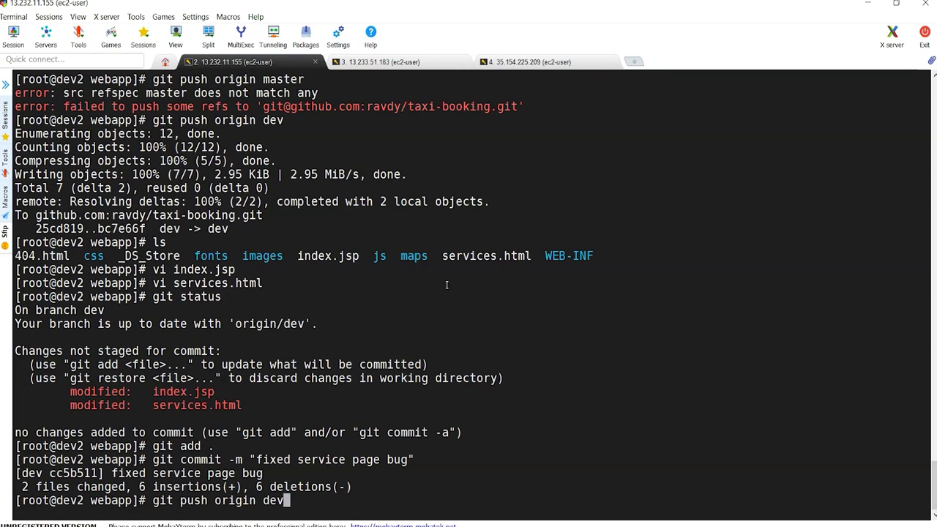
key("Return")
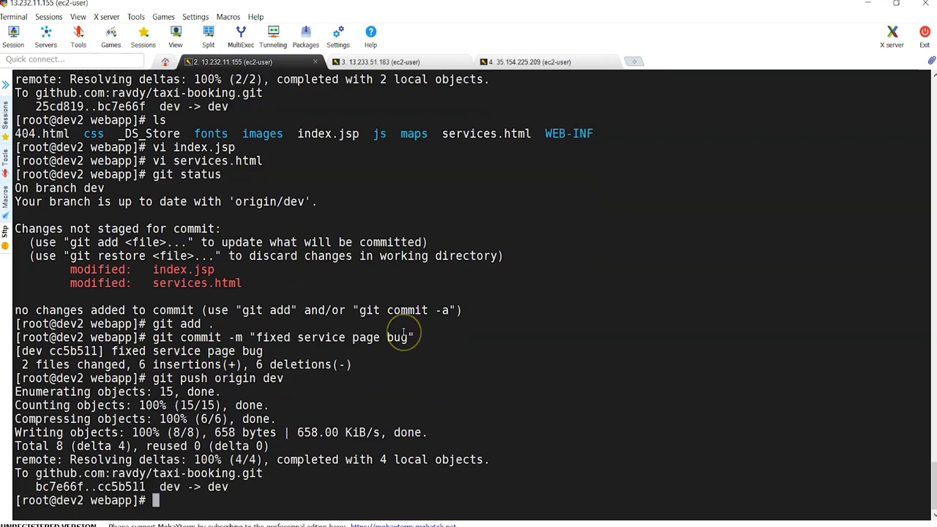
key("alt+Tab")
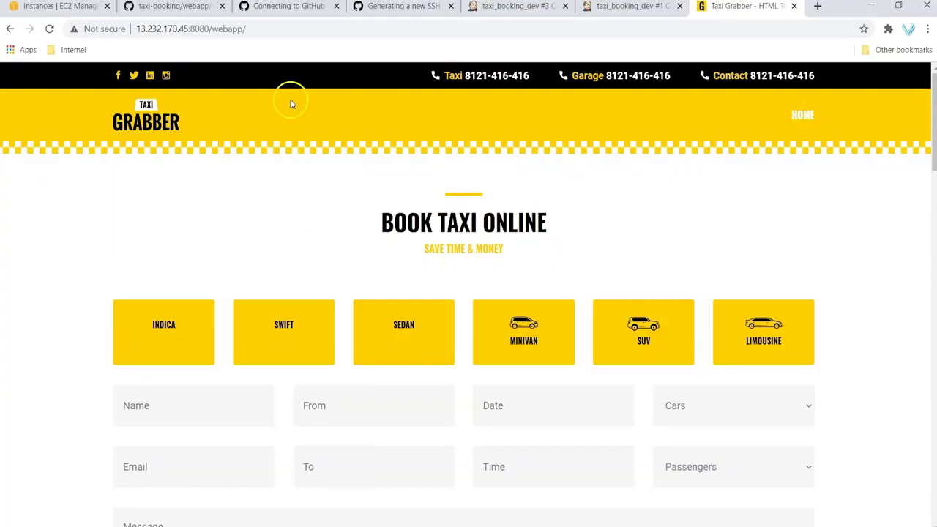
Step: Trigger build #4 of taxi_booking_dev and check its console output for success
left_click(503, 9)
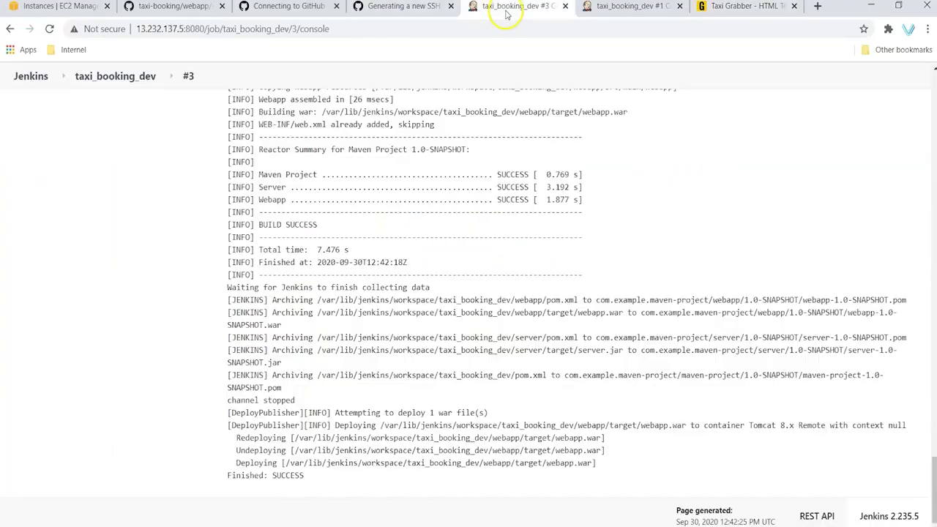
left_click(123, 76)
left_click(44, 228)
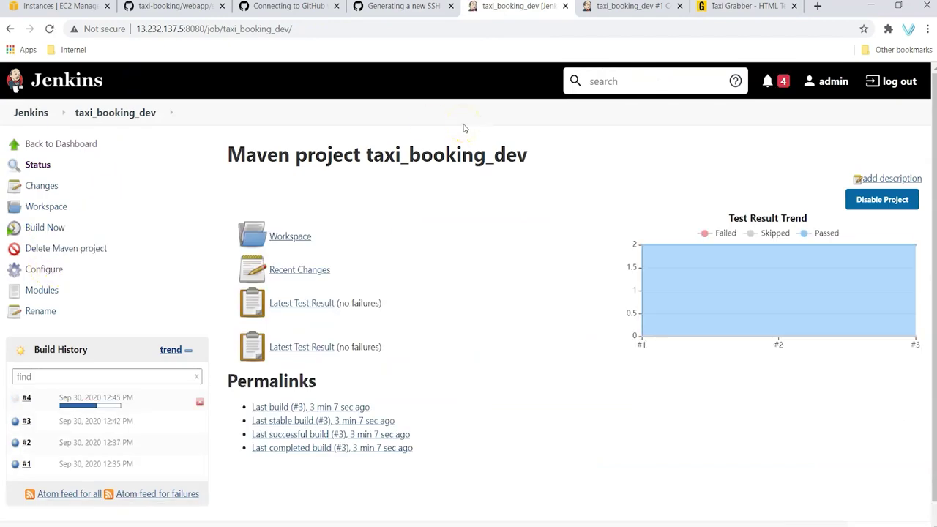
left_click(18, 399)
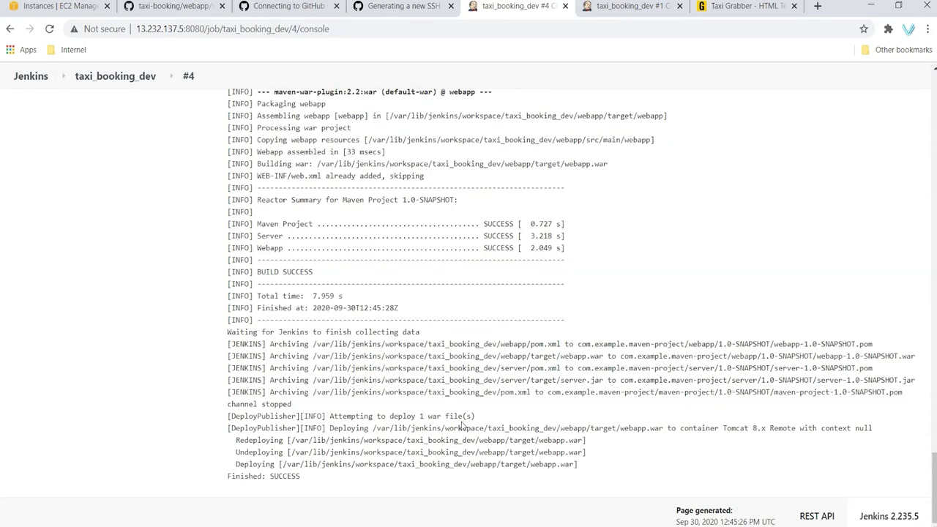
left_click(732, 9)
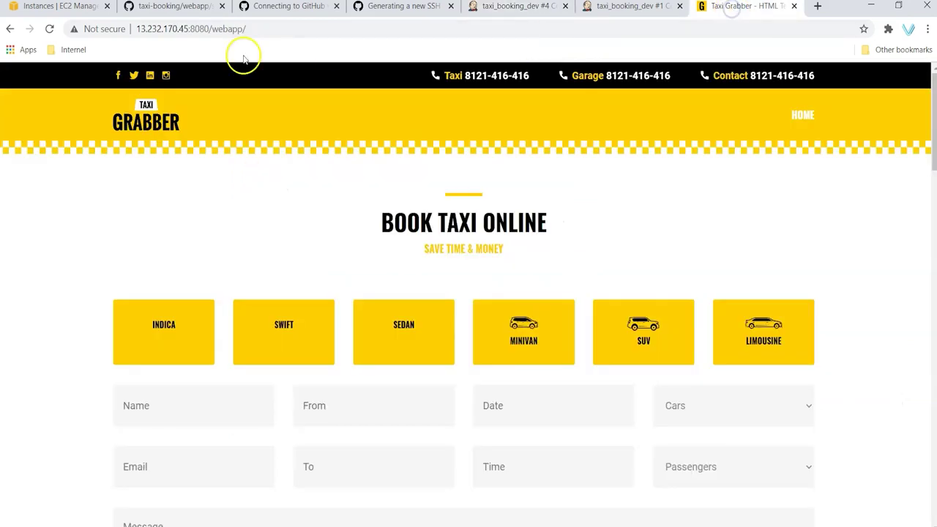
Step: Reload Taxi Grabber, view its Services page, dismiss the Translate popup, and go back Home
left_click(47, 29)
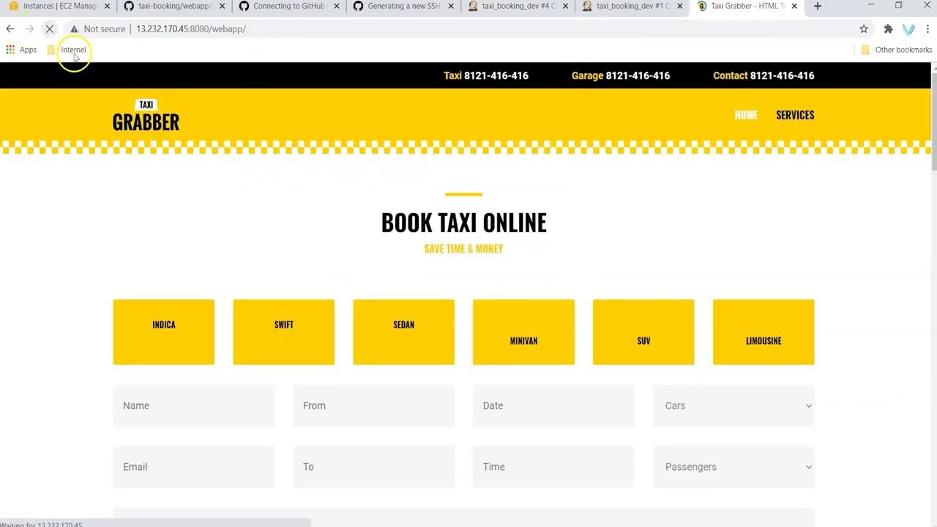
left_click(802, 128)
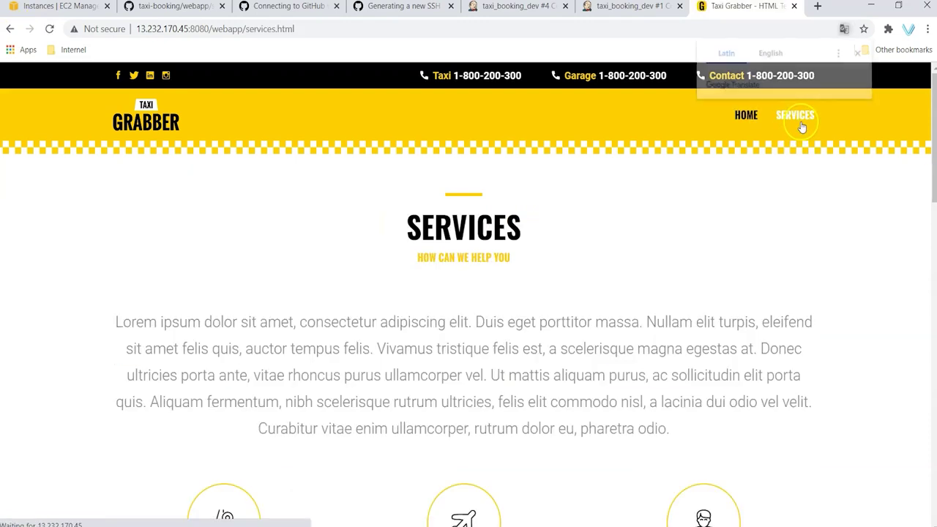
scroll(407, 242, "down", 3)
scroll(408, 243, "down", 5)
scroll(404, 242, "up", 8)
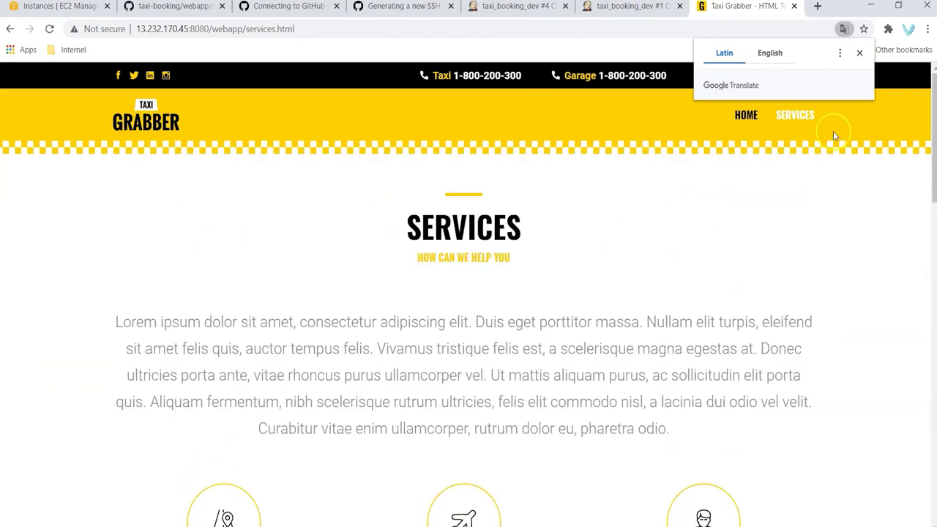
left_click(859, 53)
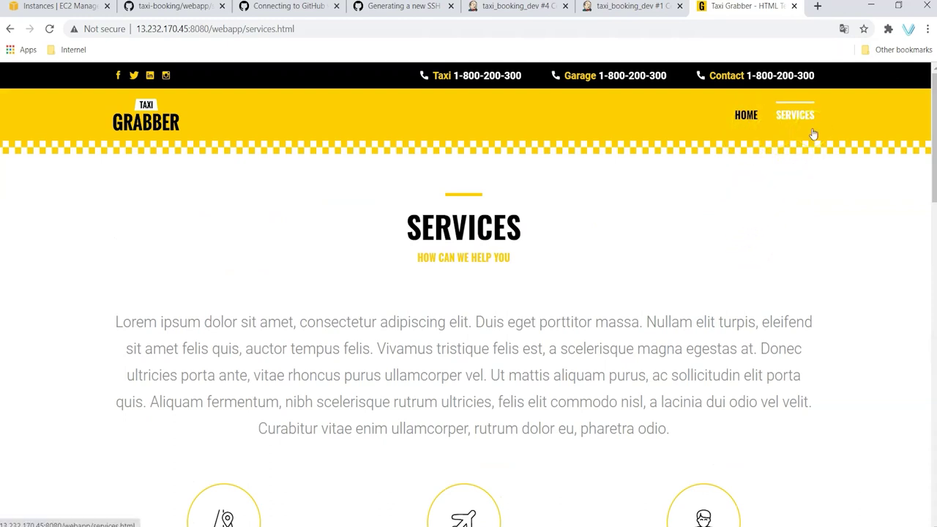
left_click(757, 205)
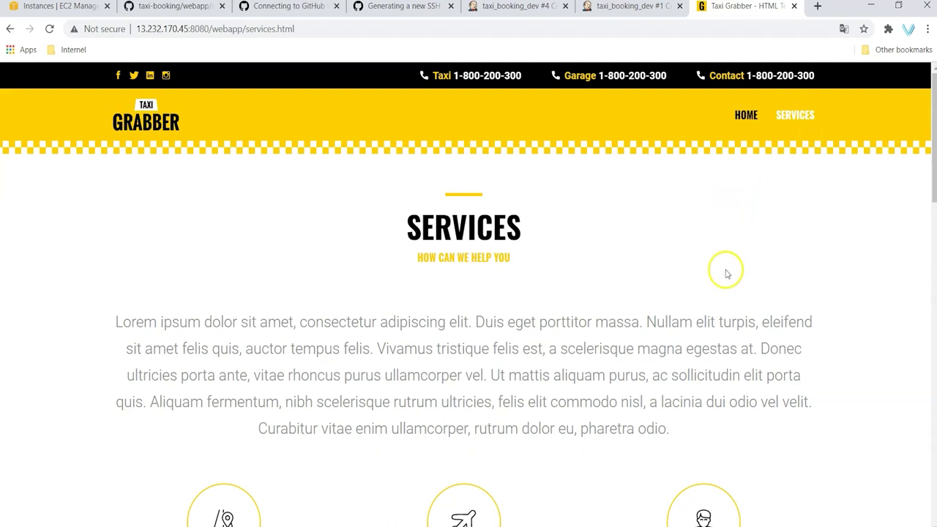
left_click(746, 115)
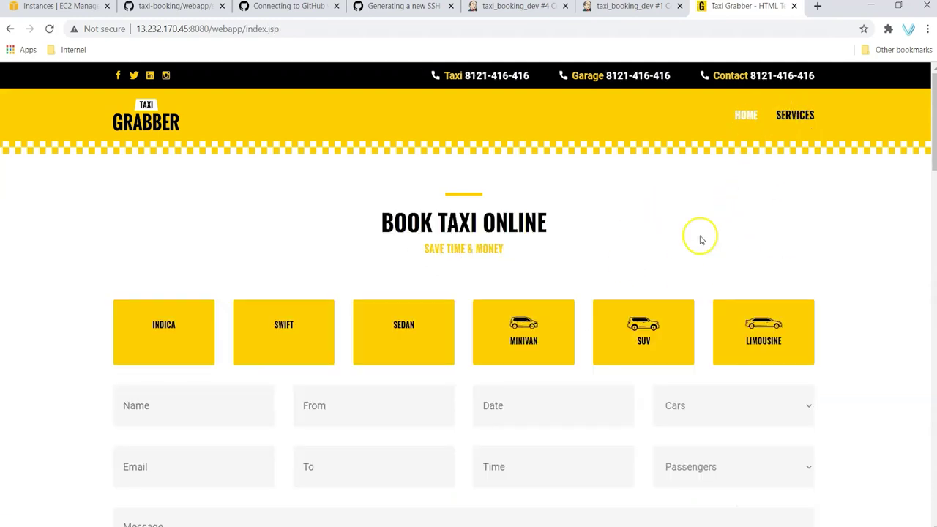
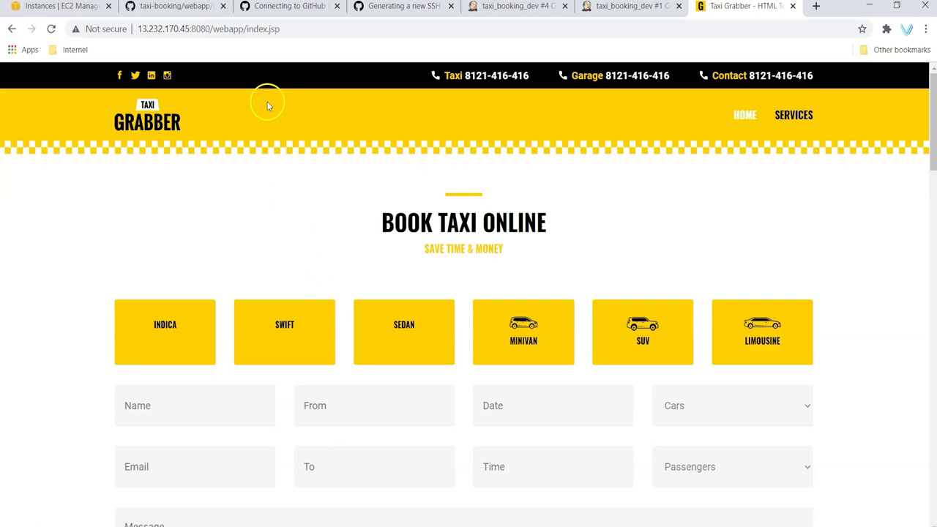
Step: Switch to the GitHub tab and open a new Chrome incognito window
left_click(196, 7)
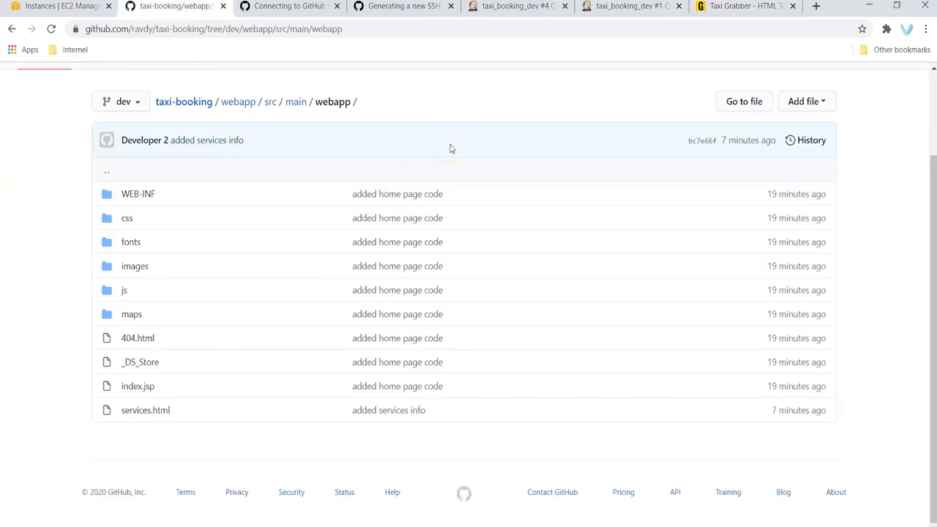
left_click(928, 29)
left_click(884, 79)
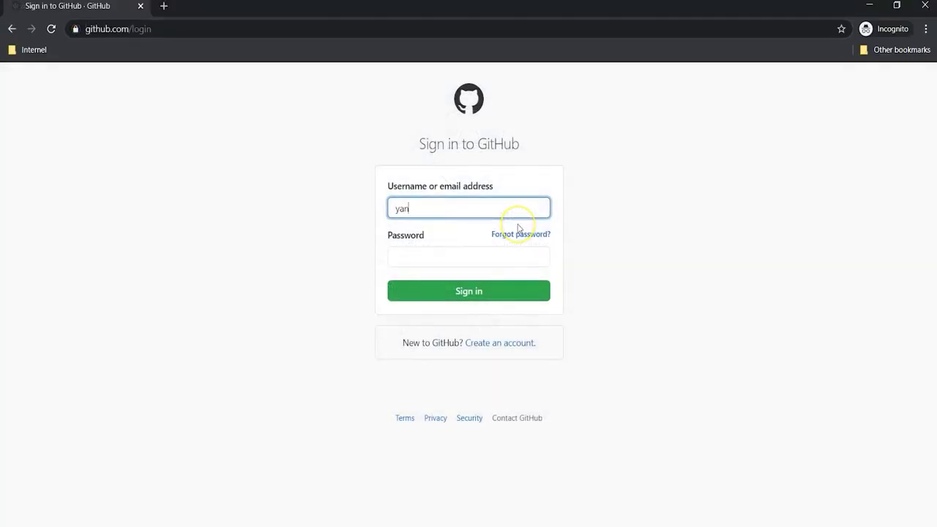
Step: Sign in to GitHub as the second account in the incognito window
type("kils")
key("Tab")
key("Return")
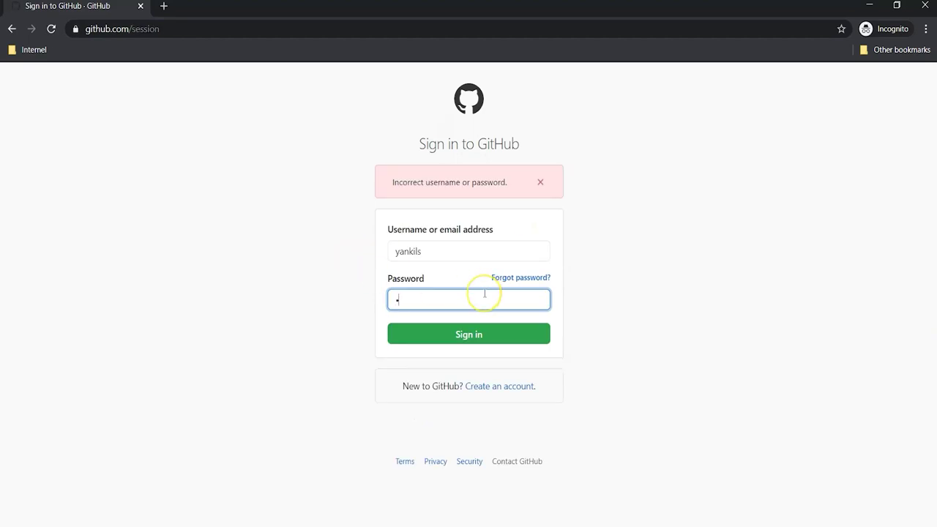
type("***")
key("Return")
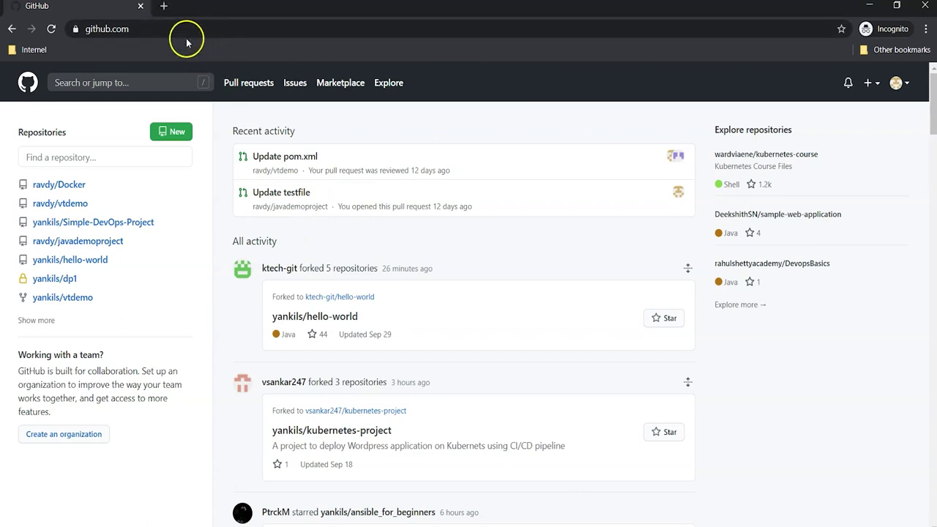
Step: Open Gmail in a new tab and accept the taxi-booking repository collaboration invitation
left_click(163, 6)
type("gmail.com")
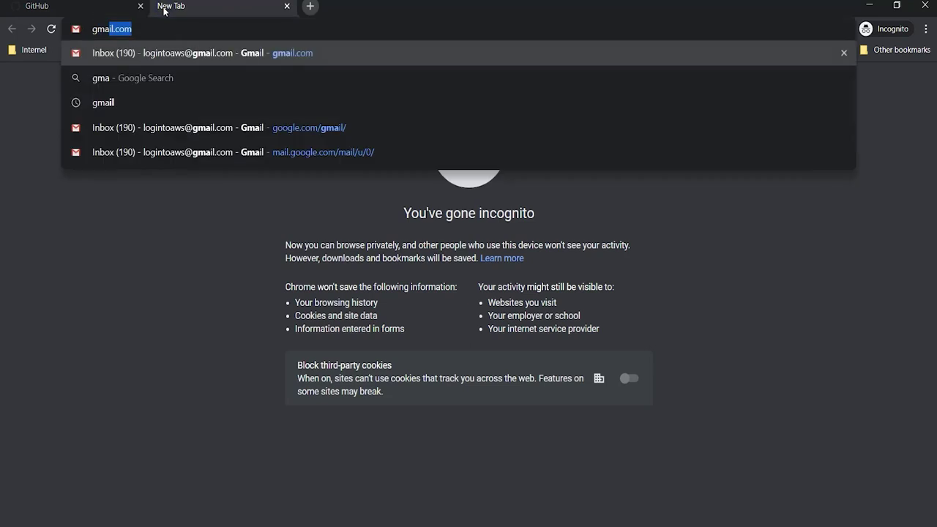
key("Return")
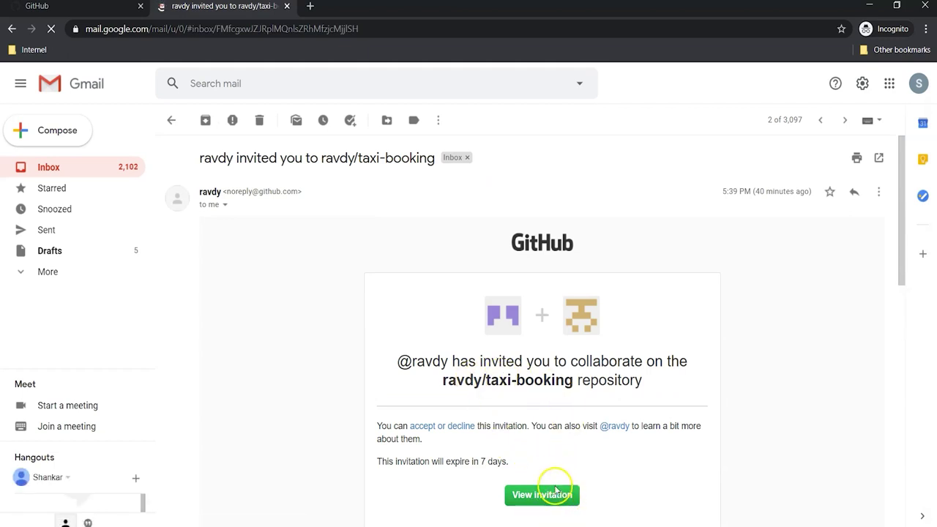
left_click(555, 497)
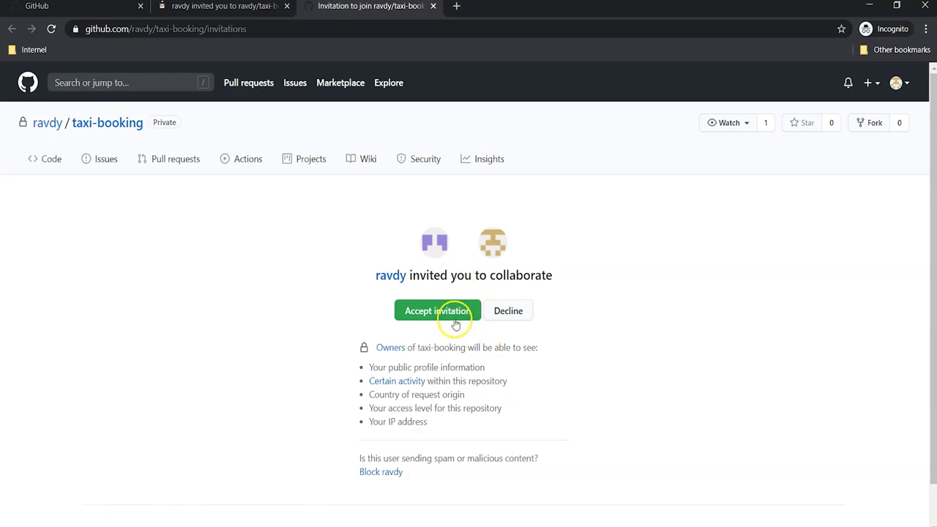
left_click(455, 323)
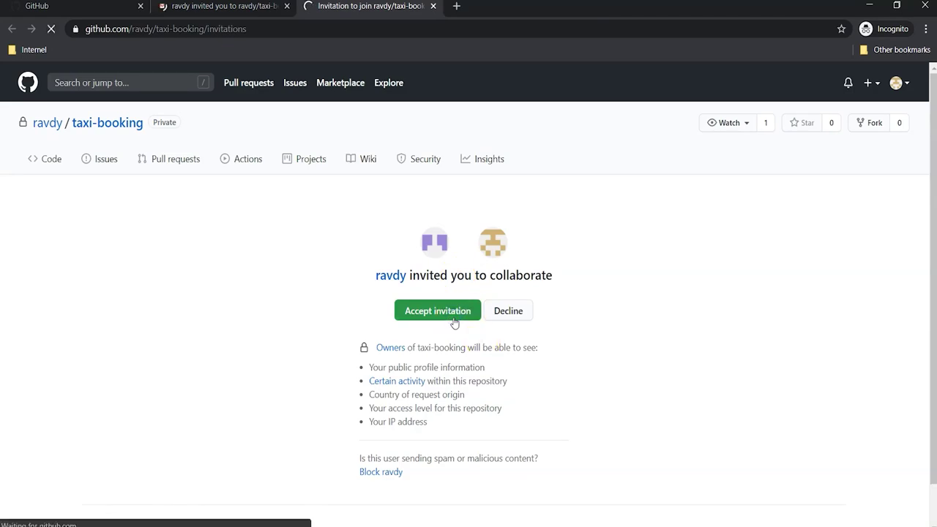
left_click(286, 6)
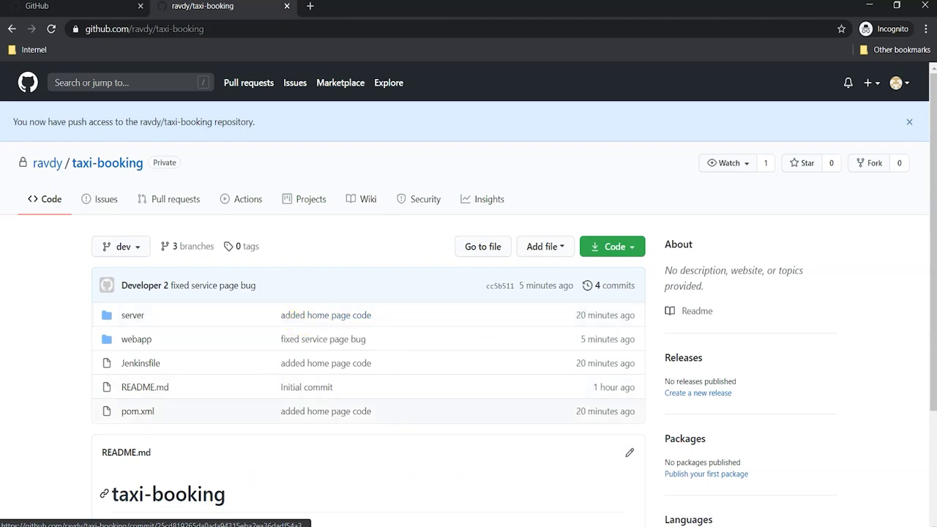
Step: Back in the other window, switch the taxi-booking repository view to the uat branch
mouse_move(273, 523)
left_click(279, 503)
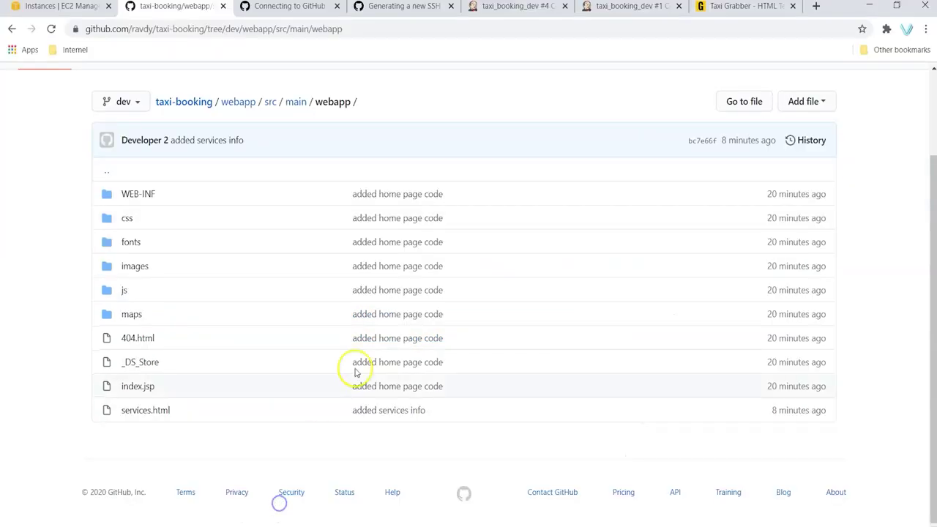
scroll(56, 256, "up", 3)
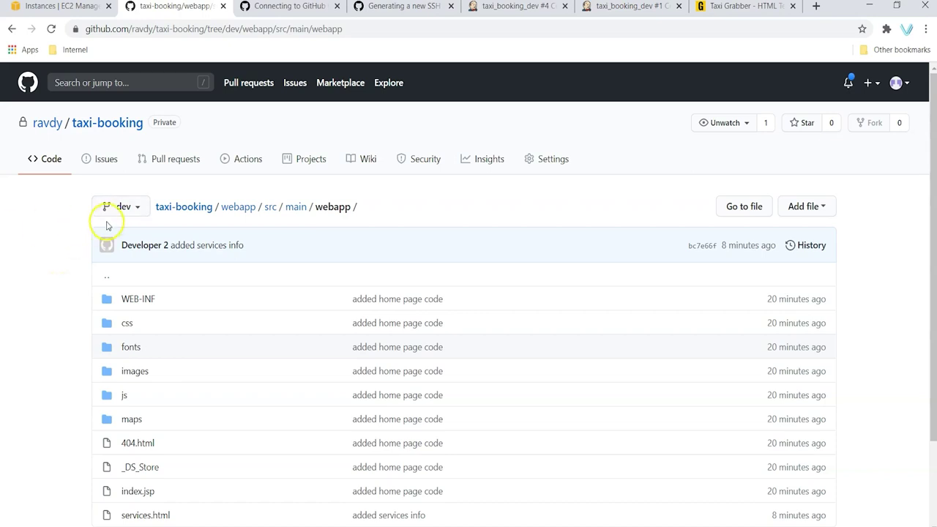
left_click(126, 209)
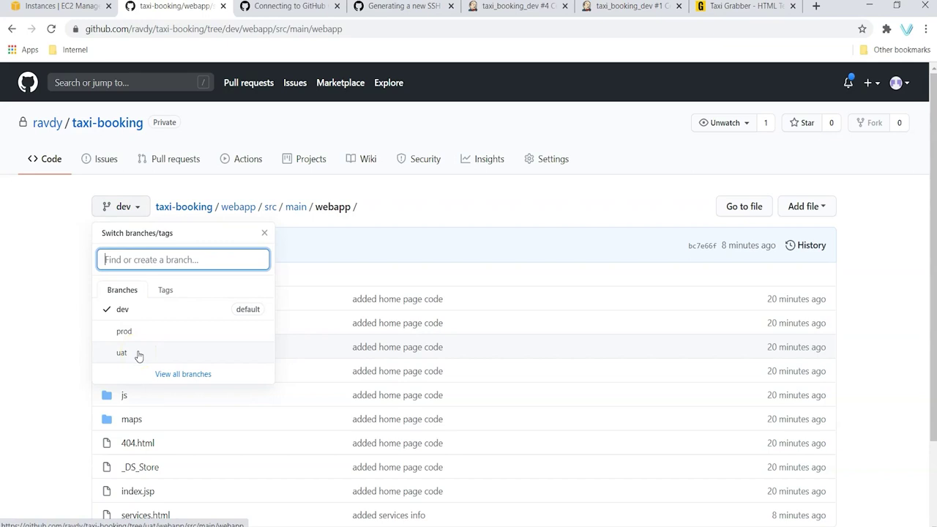
left_click(27, 306)
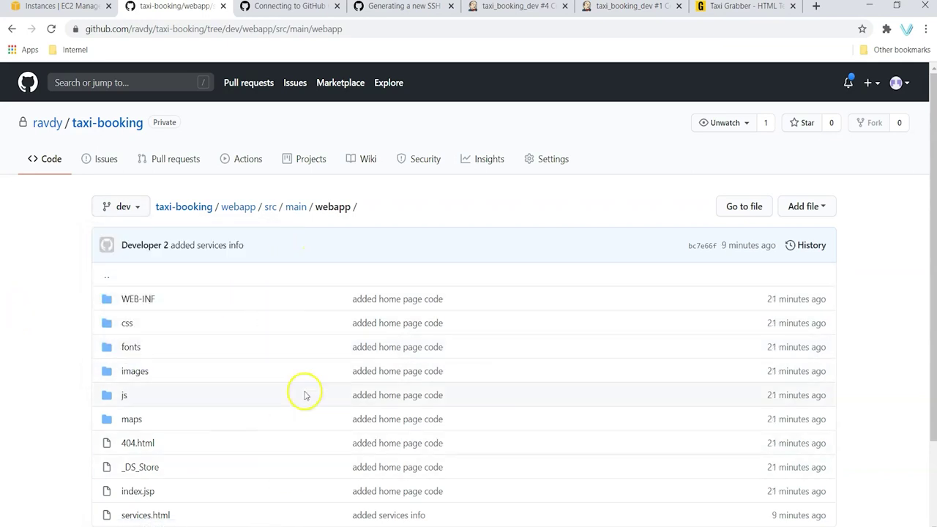
scroll(271, 429, "down", 3)
scroll(272, 429, "up", 3)
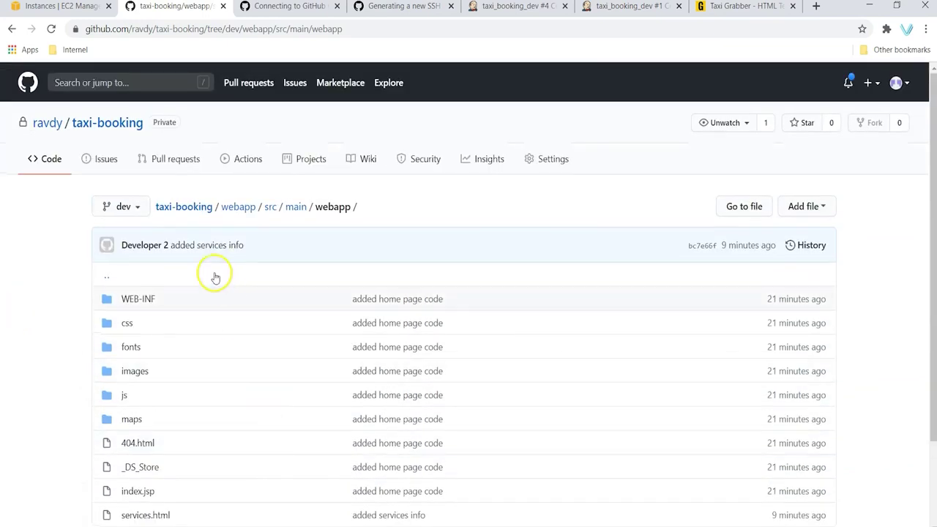
left_click(142, 211)
left_click(165, 351)
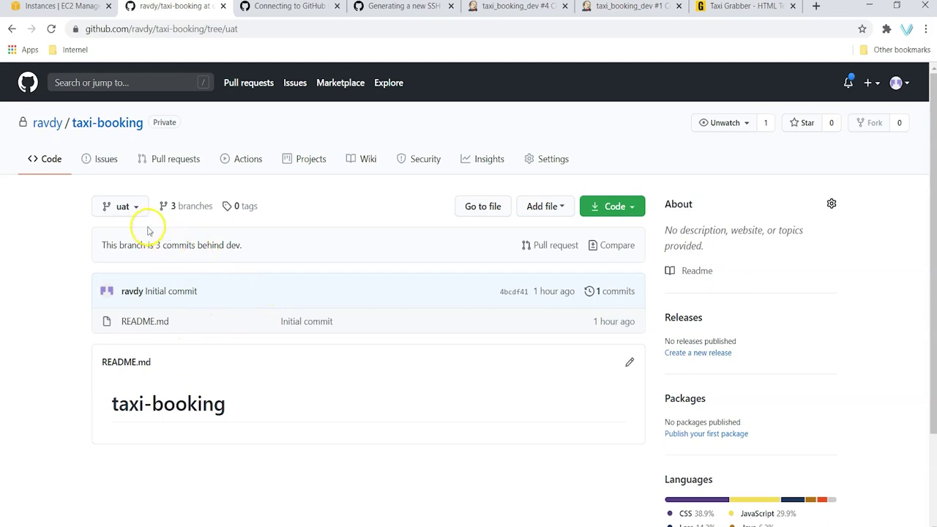
Step: Check the prod branch, then go to the repository's Pull requests page
left_click(126, 205)
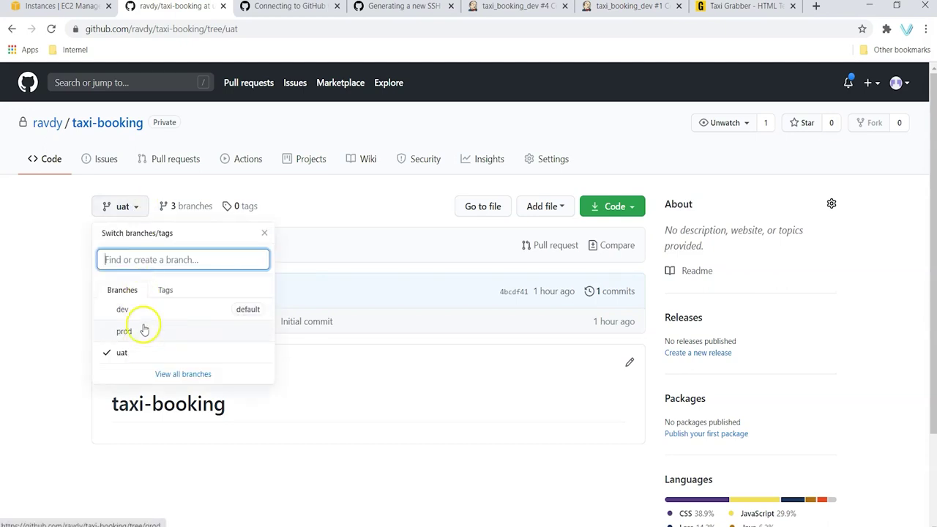
left_click(140, 332)
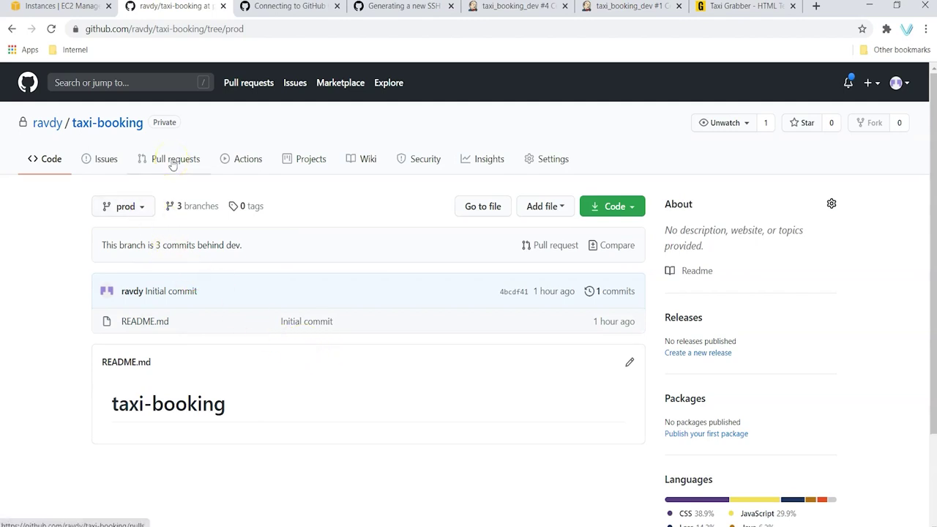
left_click(173, 162)
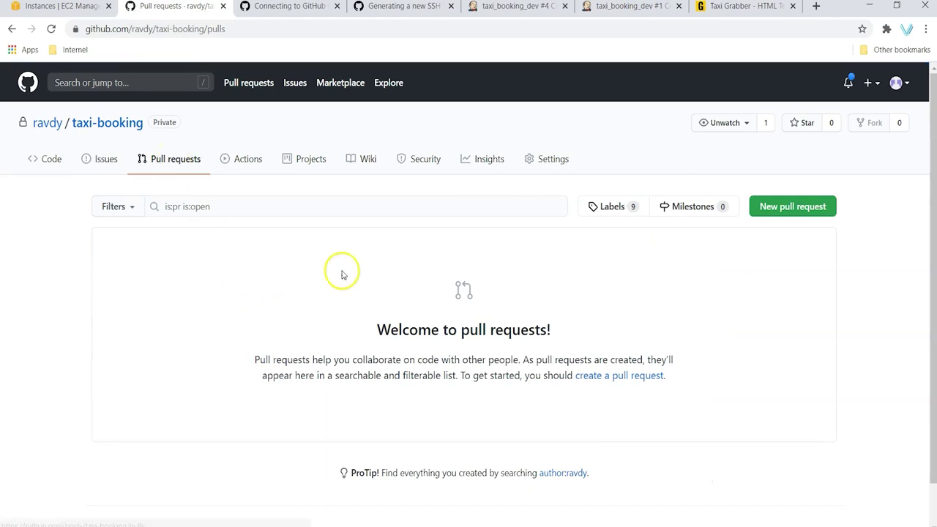
Step: Start a new pull request comparing dev against base branch uat
left_click(796, 215)
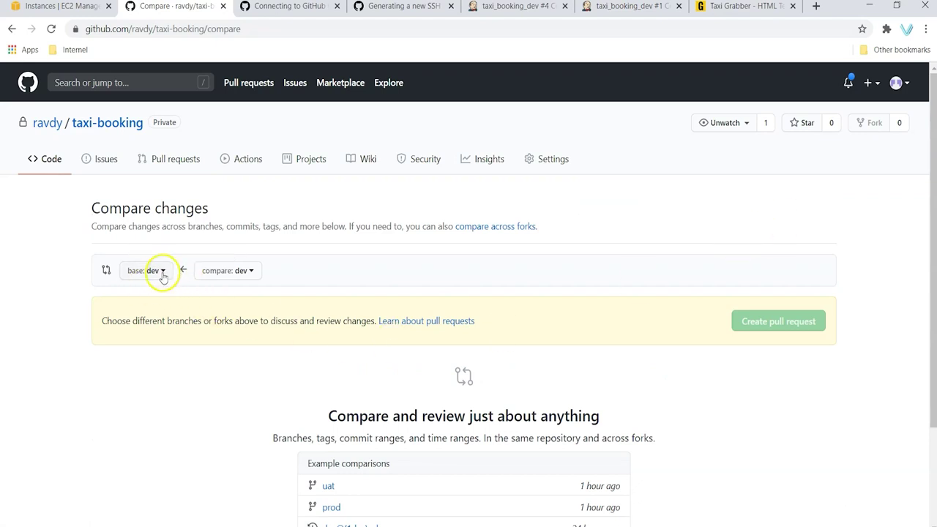
left_click(160, 273)
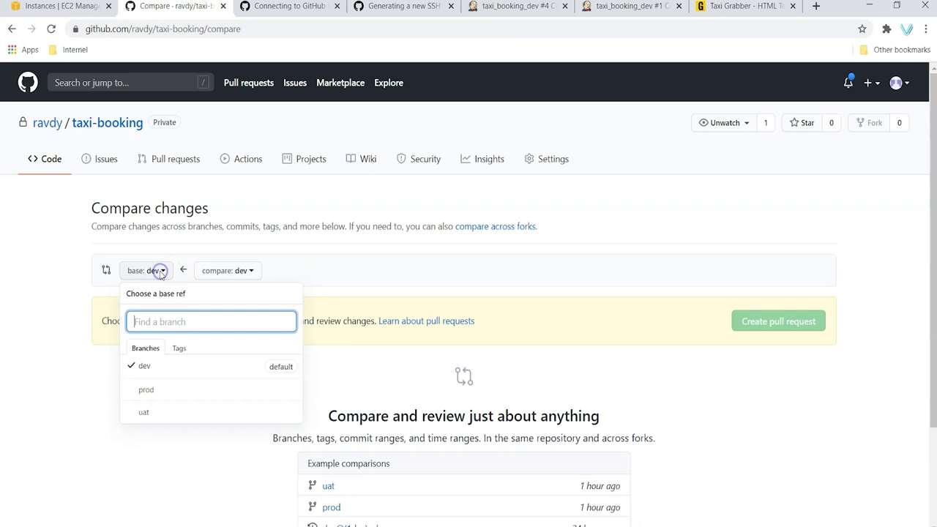
left_click(161, 412)
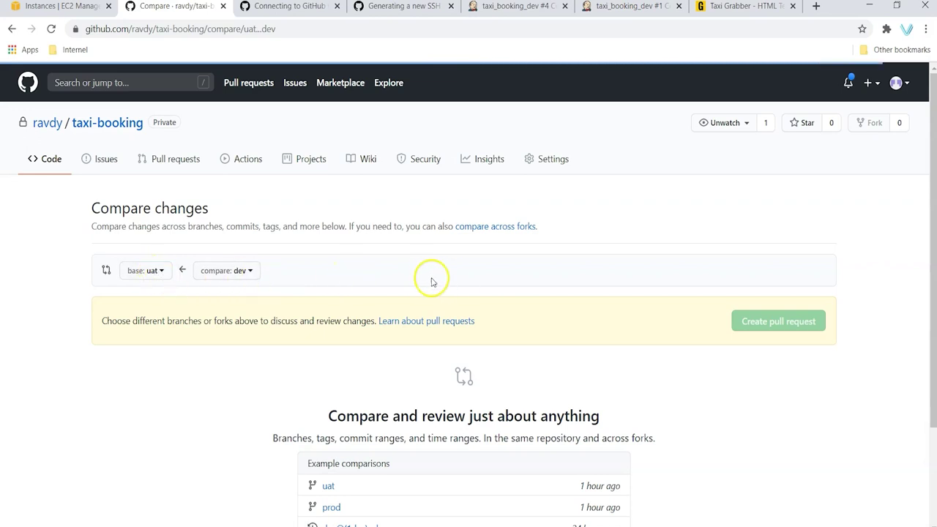
left_click(50, 32)
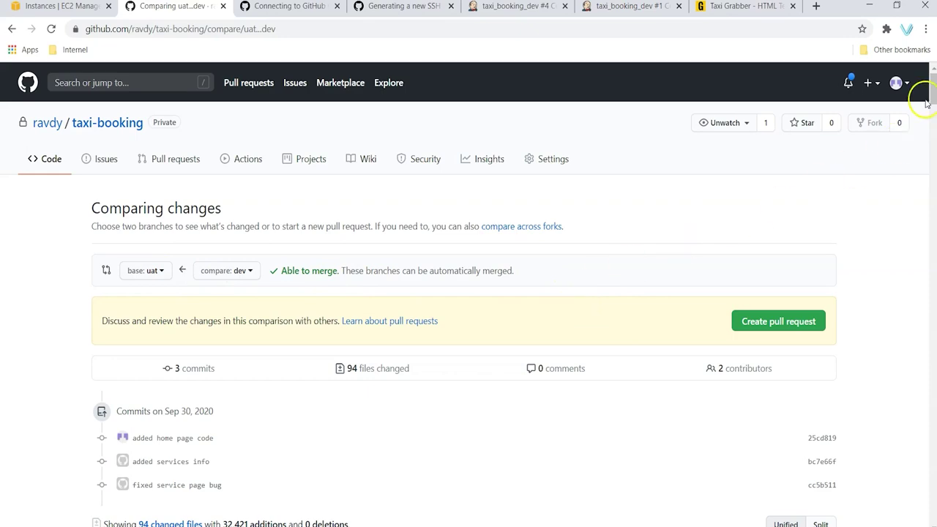
mouse_move(930, 87)
left_mouse_down()
mouse_move(933, 252)
mouse_move(934, 73)
left_mouse_up()
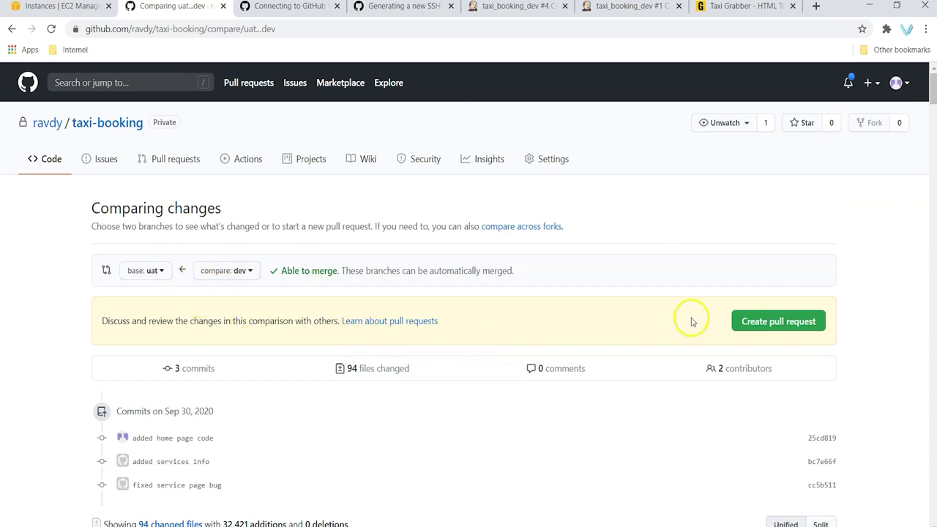
left_click(784, 324)
Step: Title the pull request 'adding home and service pages', reuse it as the description, and create it
scroll(335, 289, "down", 2)
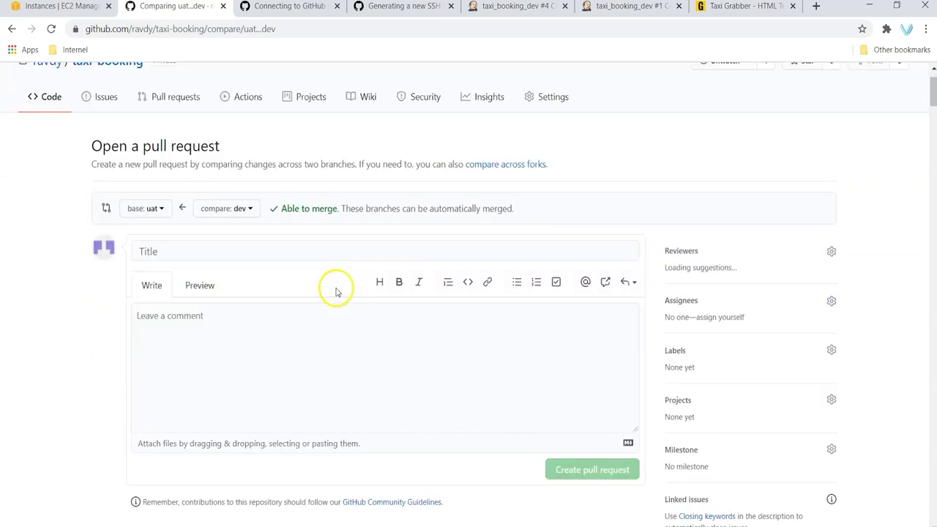
scroll(316, 326, "down", 3)
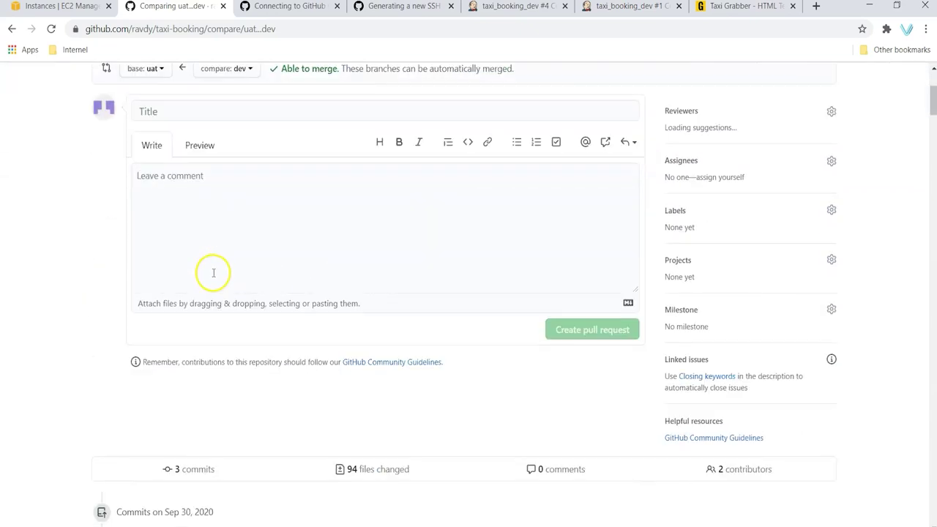
left_click(250, 176)
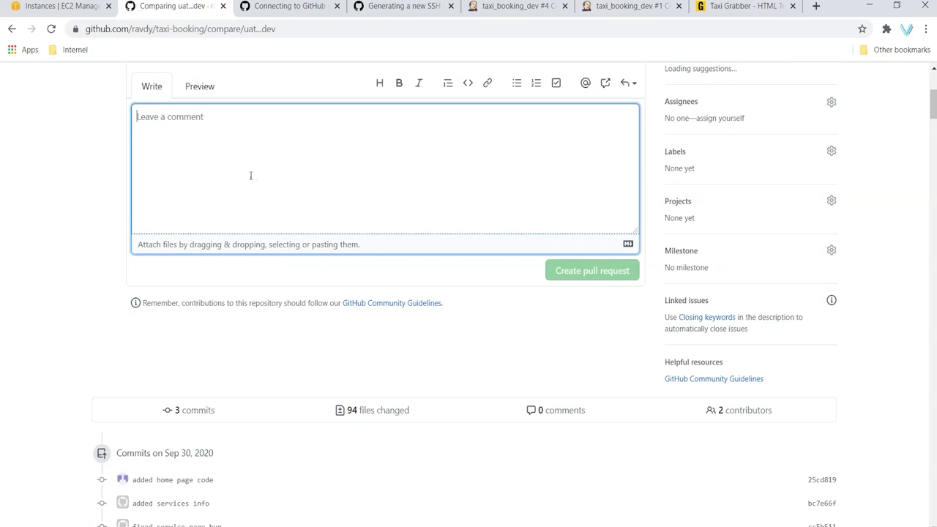
scroll(250, 176, "up", 3)
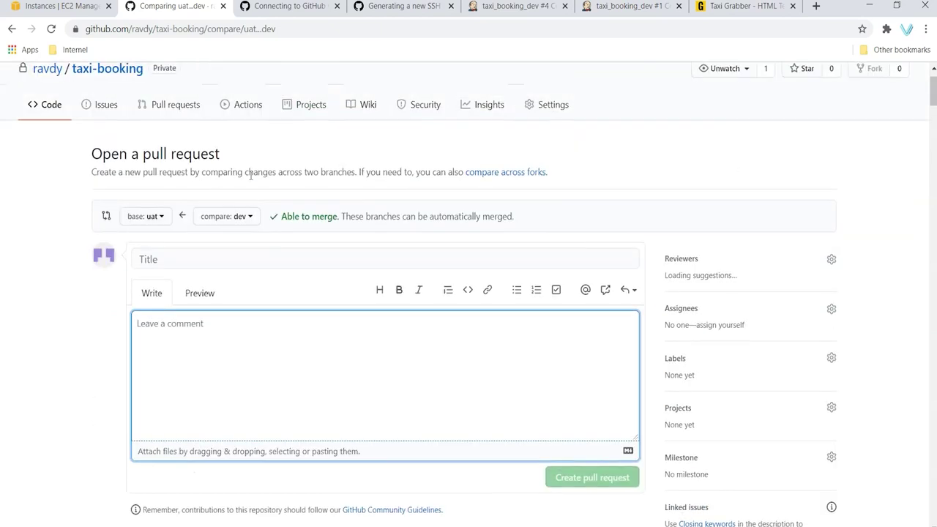
left_click(203, 255)
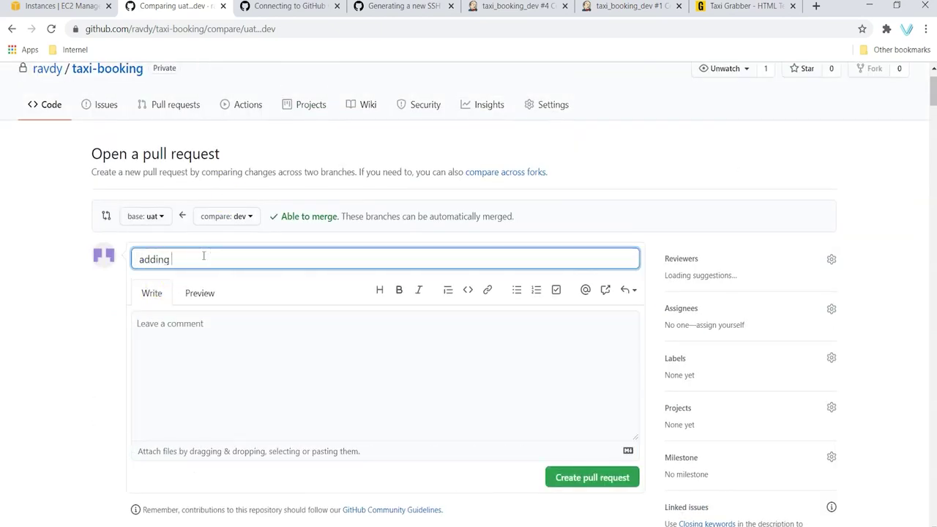
type("home and service pages")
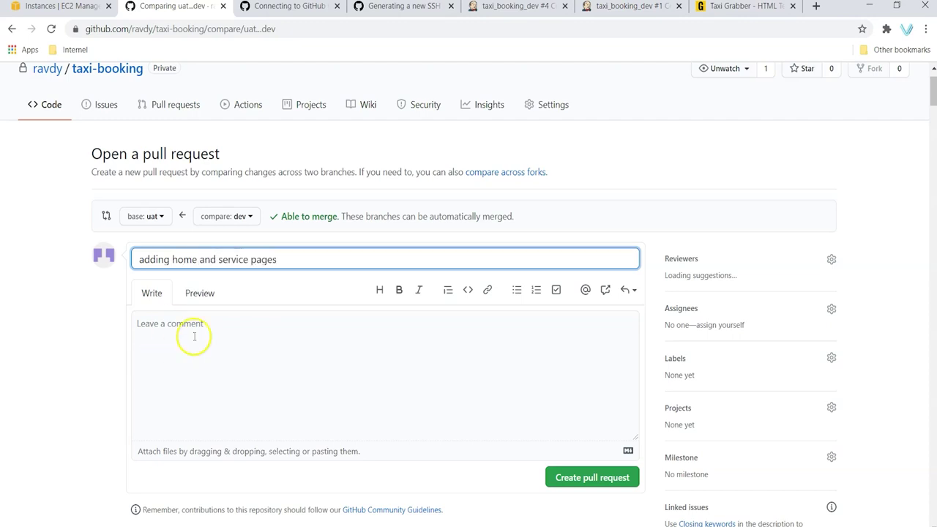
key("ctrl+a")
key("ctrl+c")
left_click(232, 348)
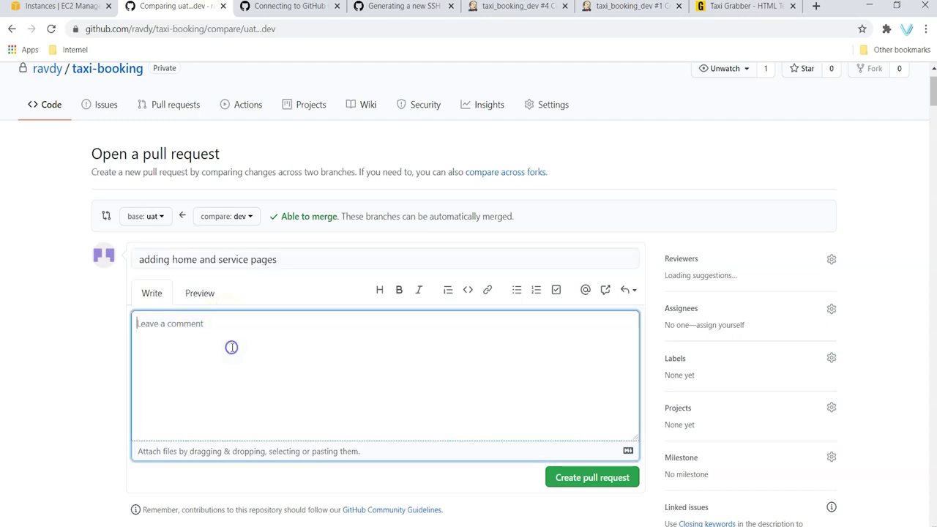
key("ctrl+v")
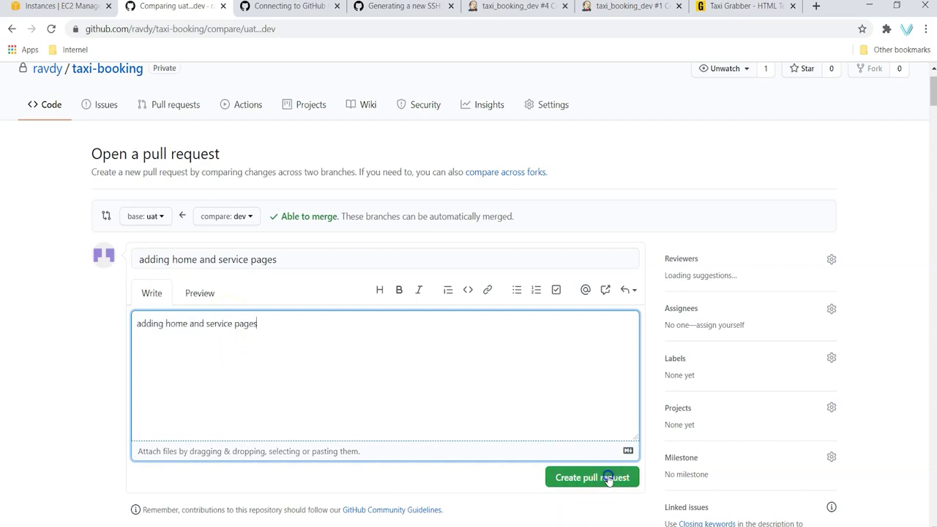
left_click(613, 474)
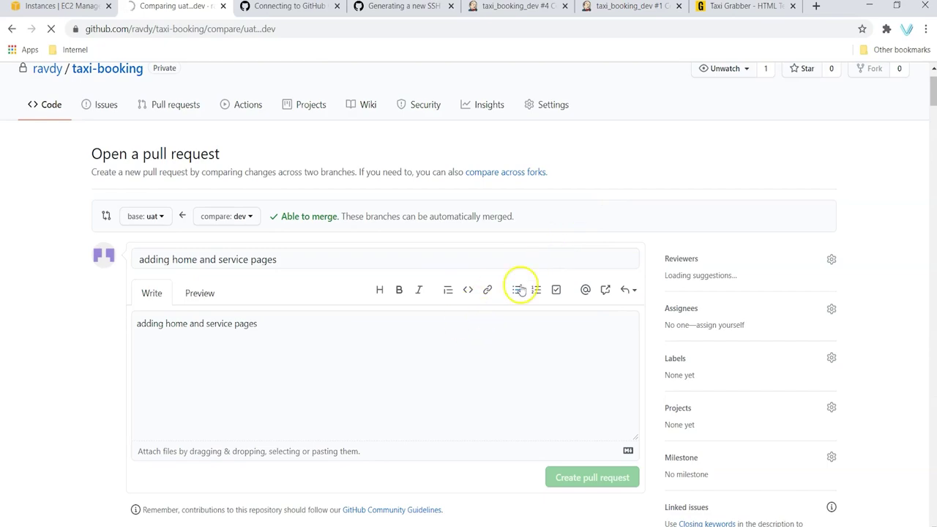
Step: Check that the merge awaits a review, then bring the reviewer's incognito window forward
scroll(471, 313, "down", 2)
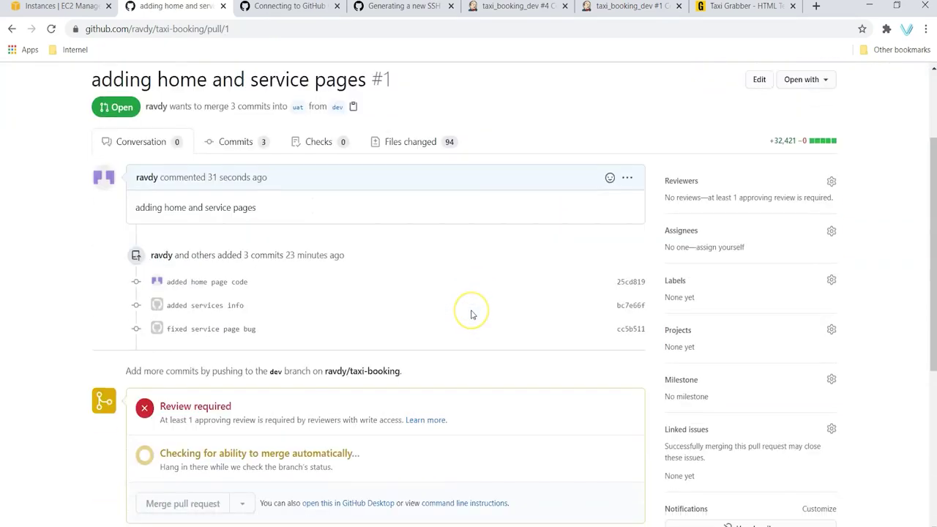
scroll(456, 329, "down", 2)
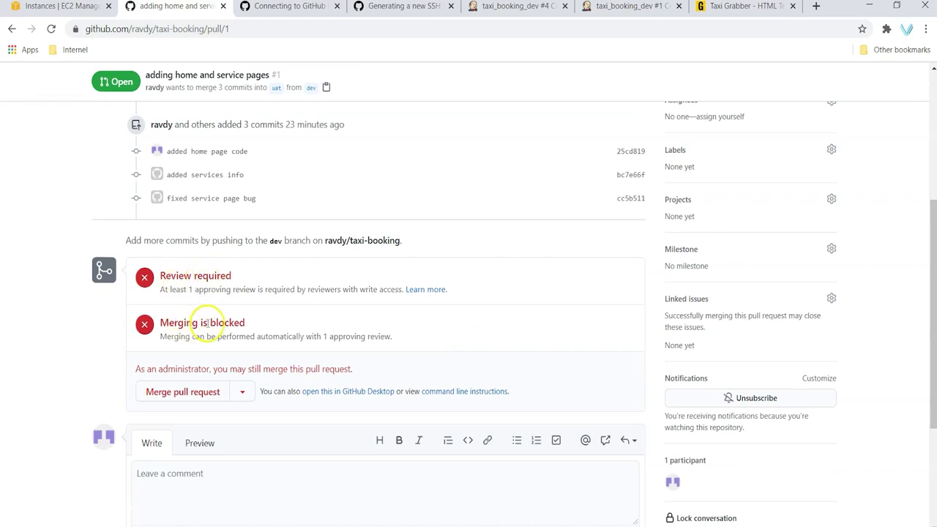
scroll(275, 330, "up", 1)
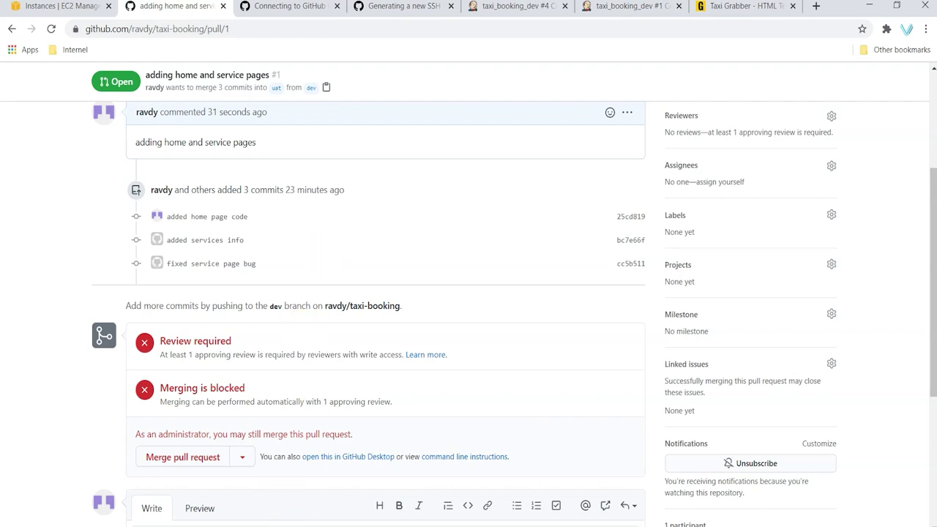
left_click(380, 518)
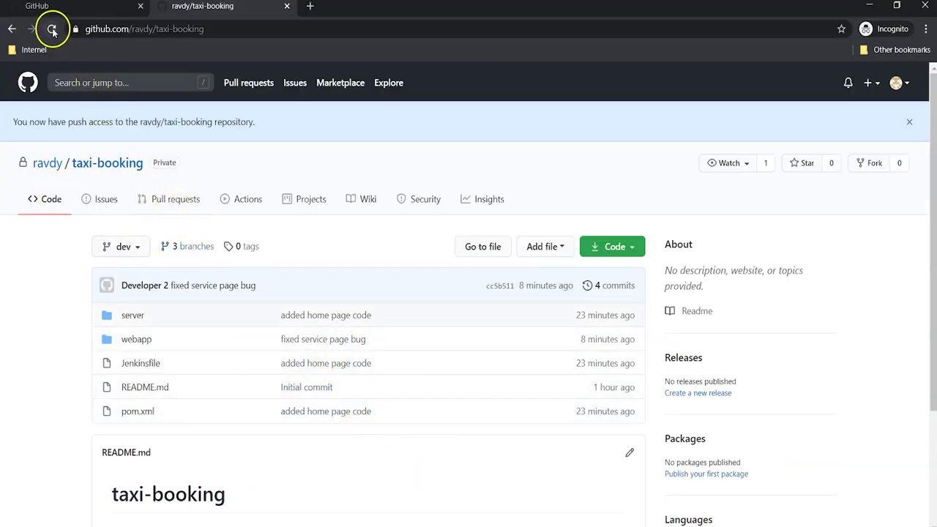
Step: Reload and open pull request #1 'adding home and service pages' in the reviewer's window
left_click(51, 29)
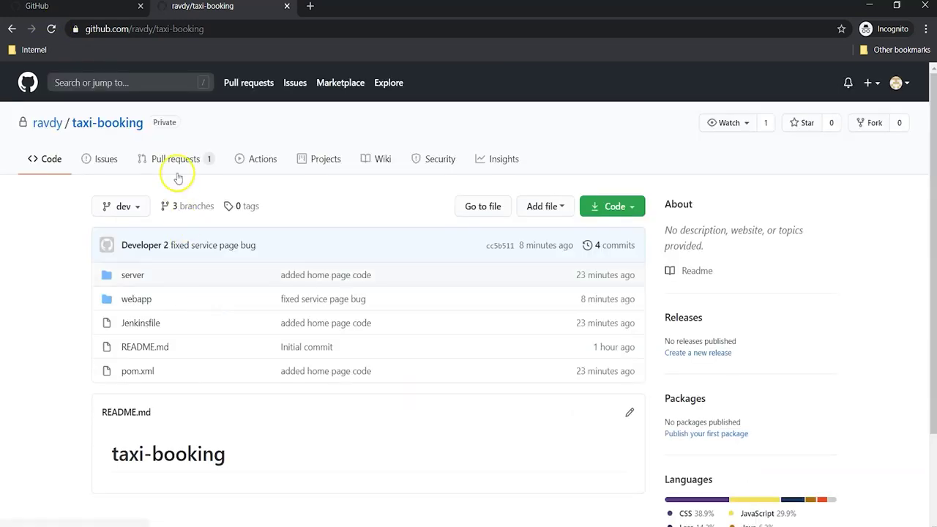
left_click(178, 163)
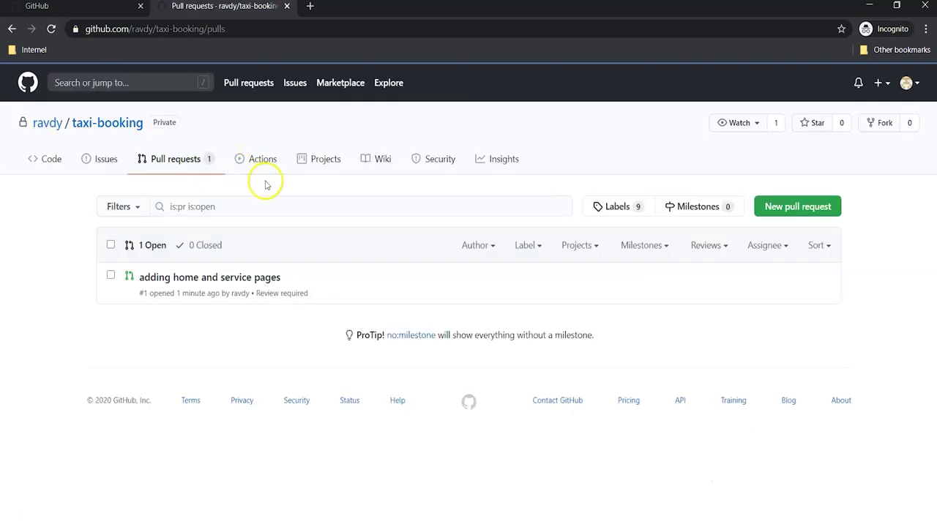
left_click(208, 278)
scroll(298, 309, "down", 2)
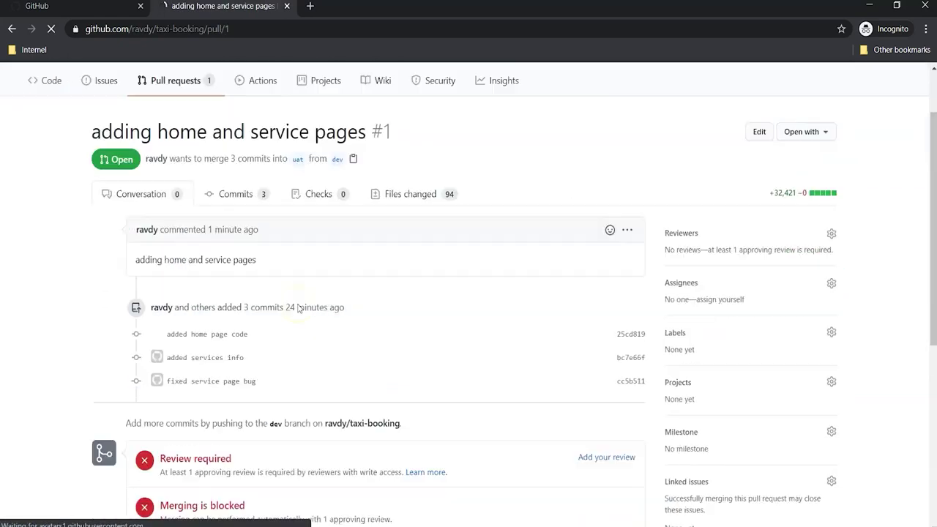
scroll(298, 308, "down", 1)
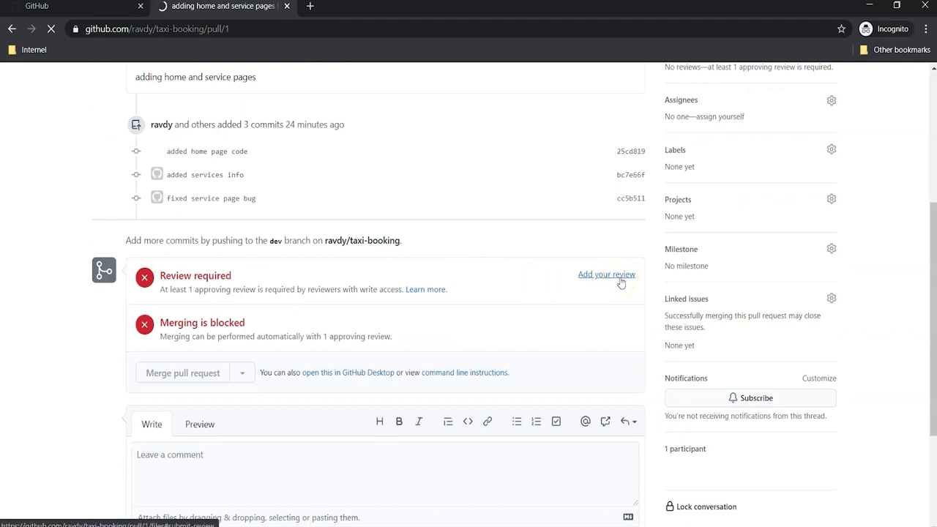
left_click(317, 526)
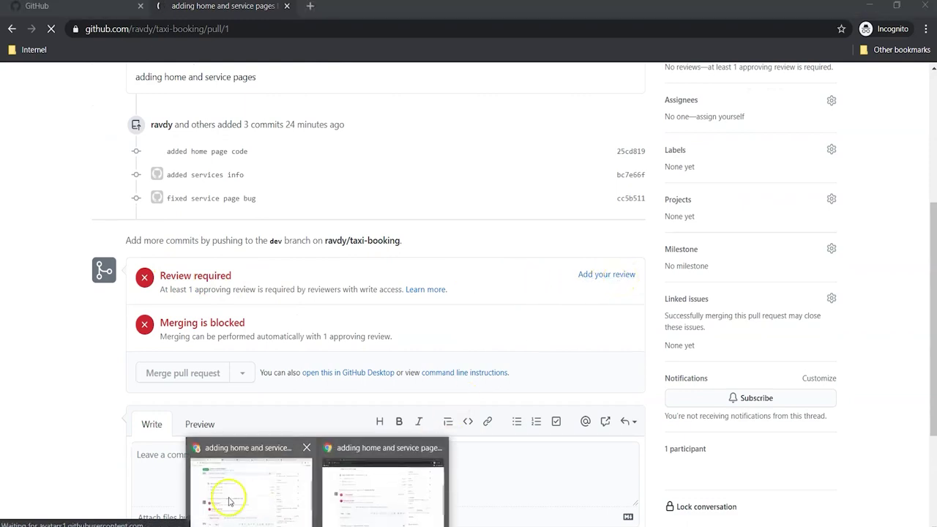
left_click(228, 502)
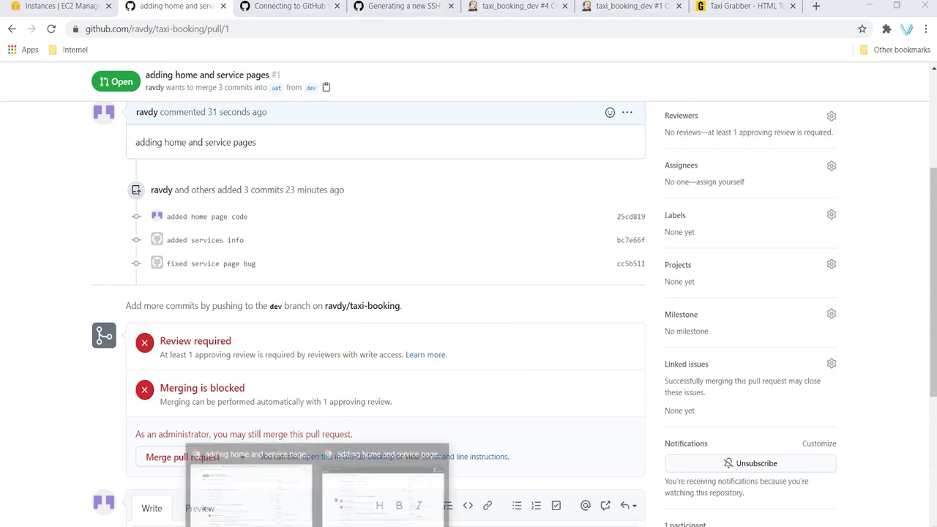
left_click(380, 517)
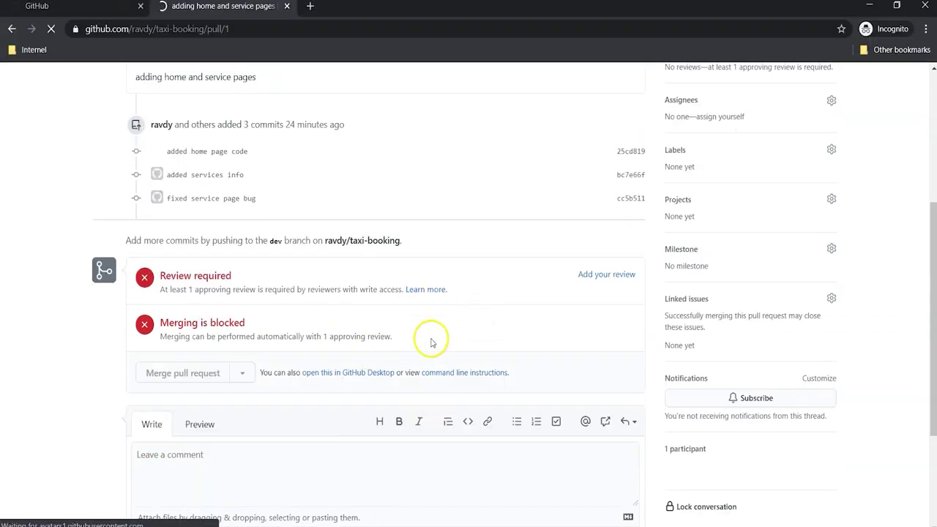
scroll(353, 254, "up", 2)
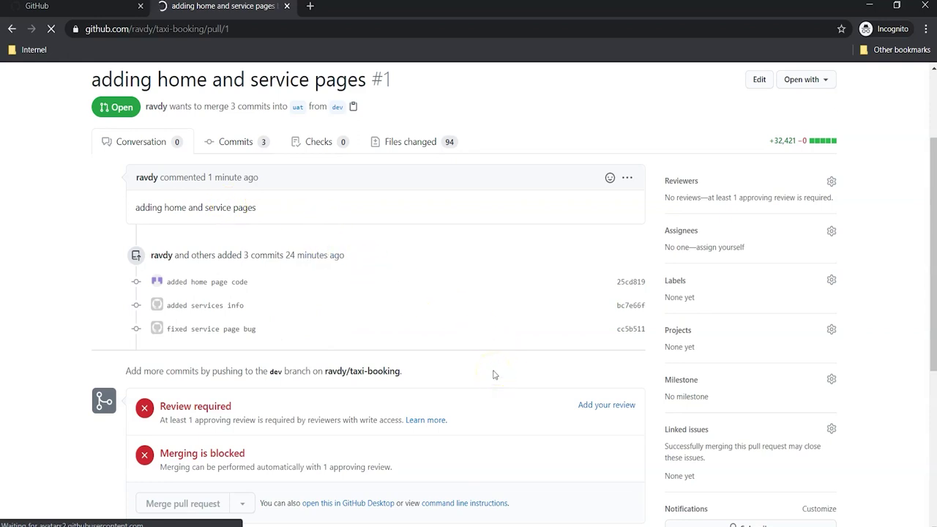
scroll(494, 374, "down", 2)
Step: Submit an Approve review on pull request #1
left_click(594, 276)
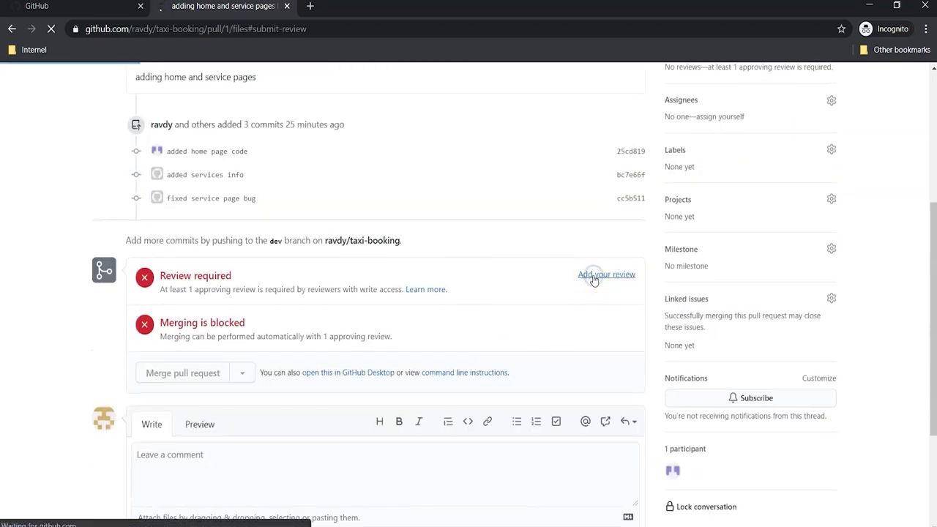
left_click(452, 261)
left_click(452, 330)
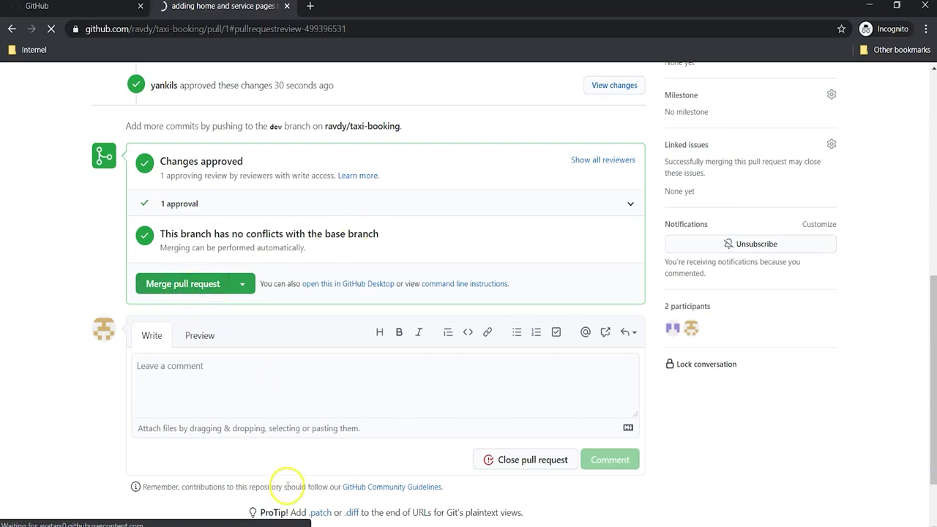
Step: In the author's window, merge and confirm pull request #1 into uat, then return to the Code page
mouse_move(286, 522)
left_click(229, 501)
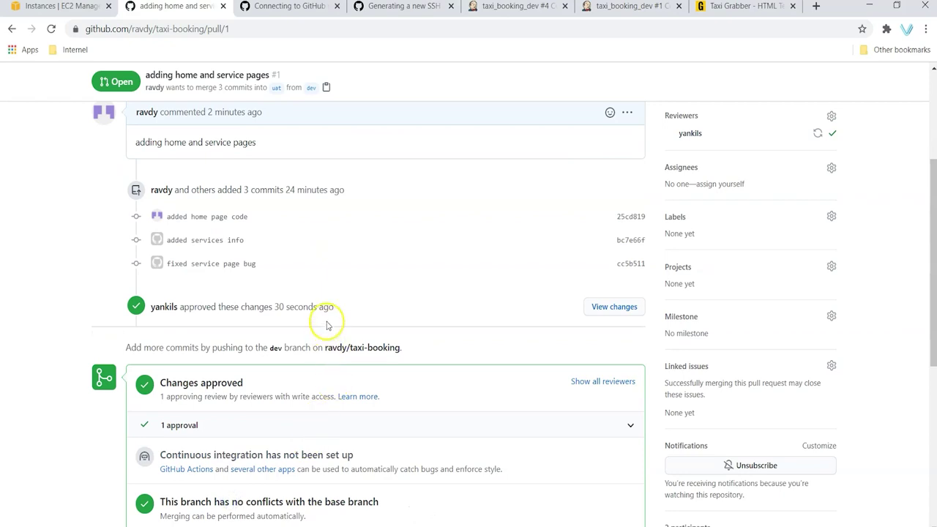
scroll(325, 317, "down", 2)
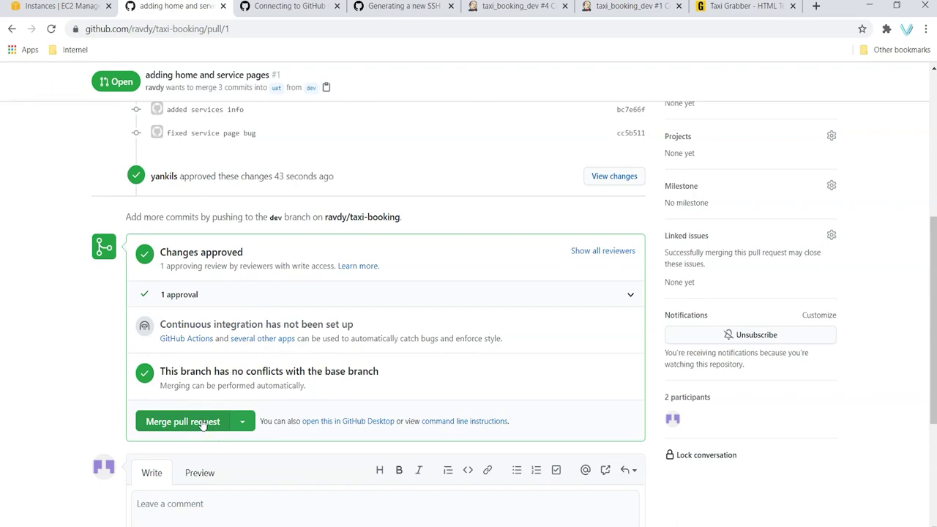
scroll(203, 424, "up", 3)
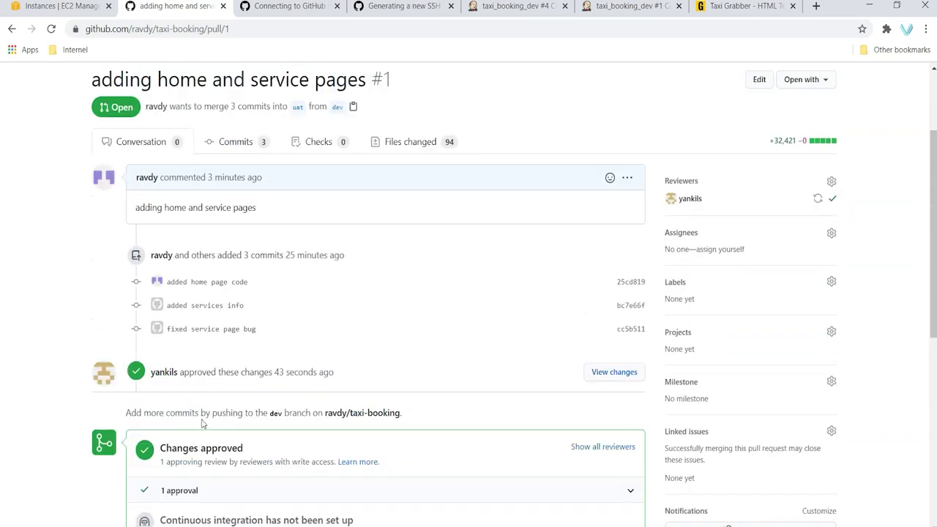
scroll(203, 424, "down", 2)
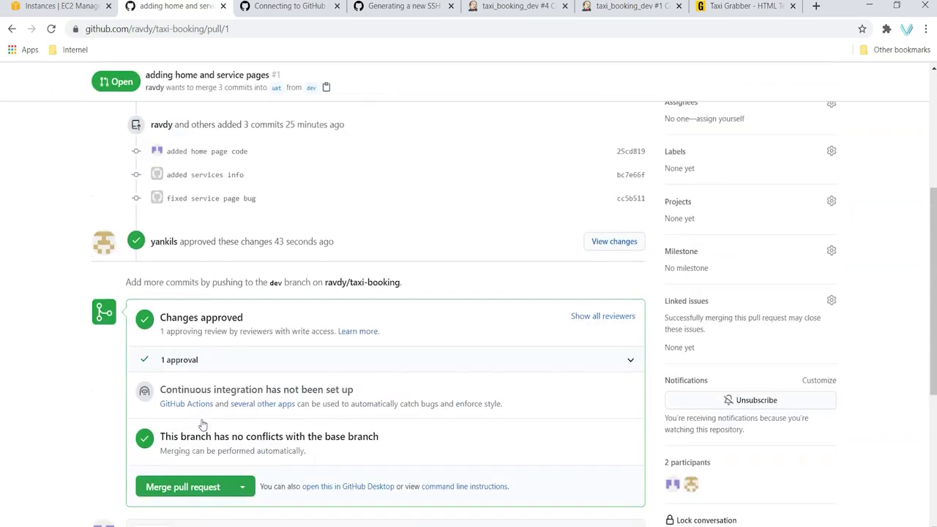
left_click(193, 490)
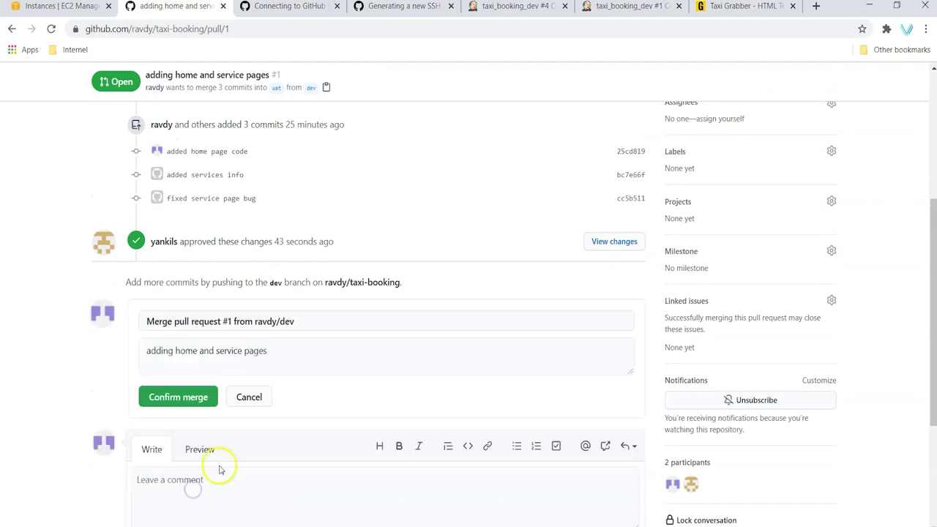
left_click(173, 403)
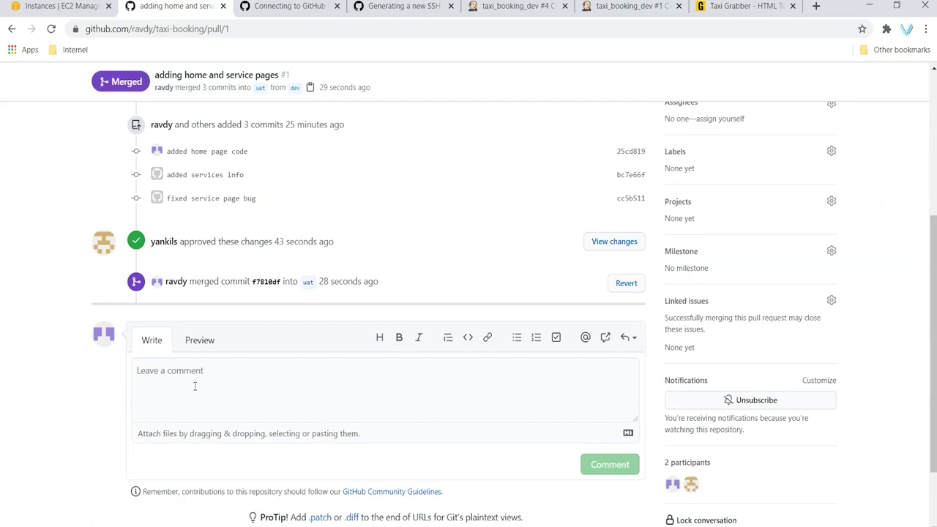
left_click(208, 391)
scroll(211, 396, "up", 4)
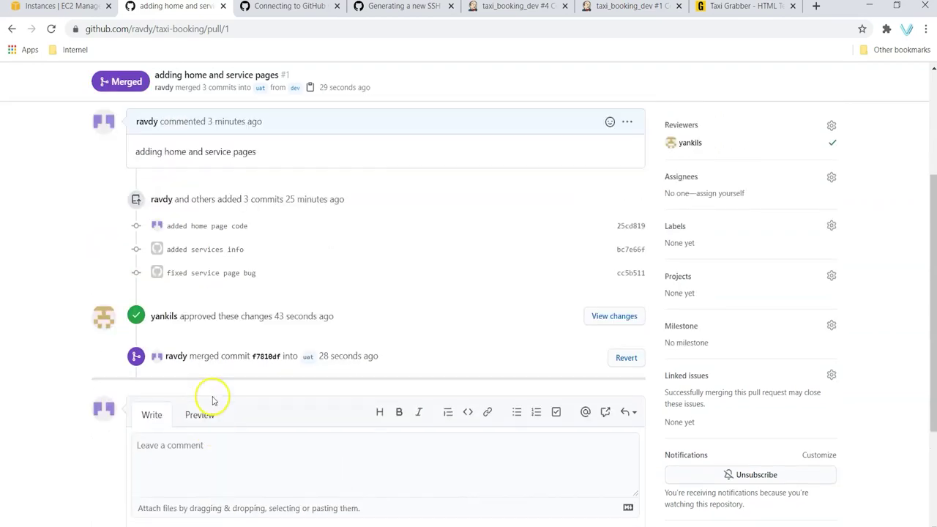
left_click(40, 161)
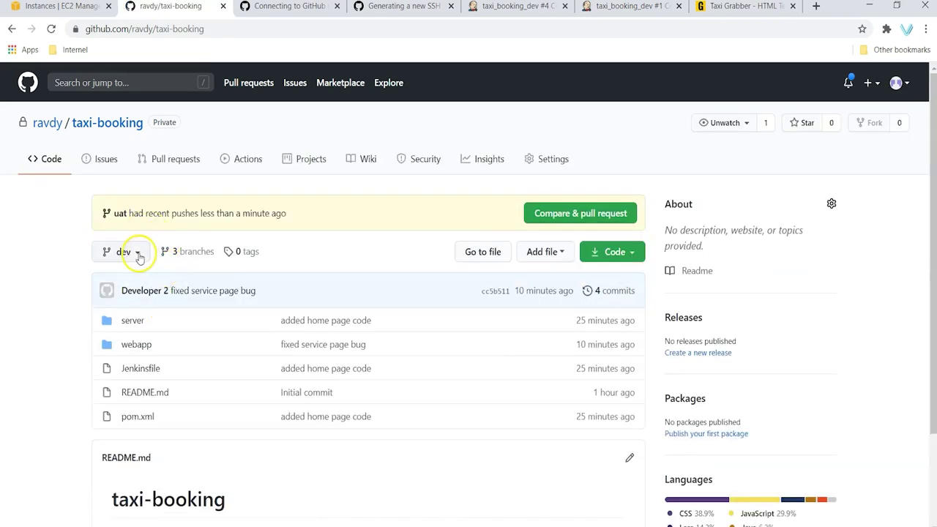
Step: View the uat branch, then move to the Taxi Grabber site and select part of its server address
left_click(138, 253)
left_click(124, 398)
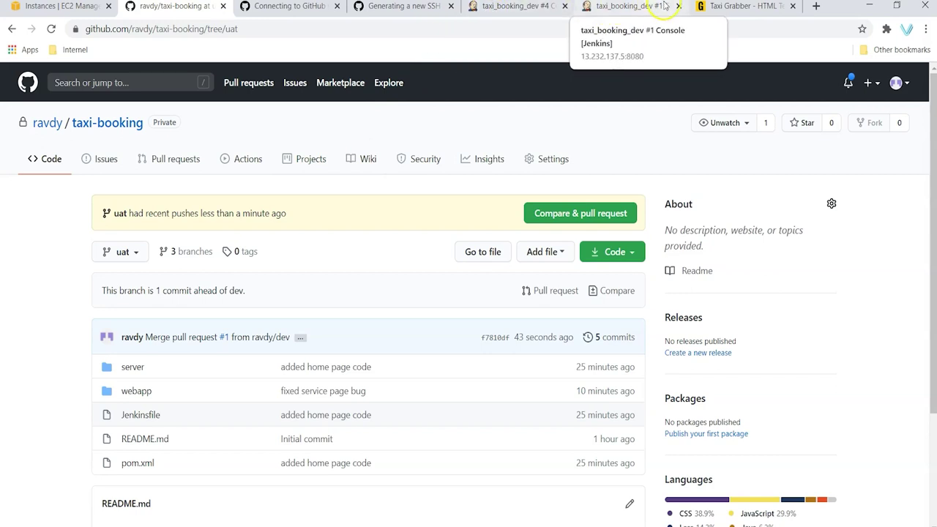
left_click(736, 7)
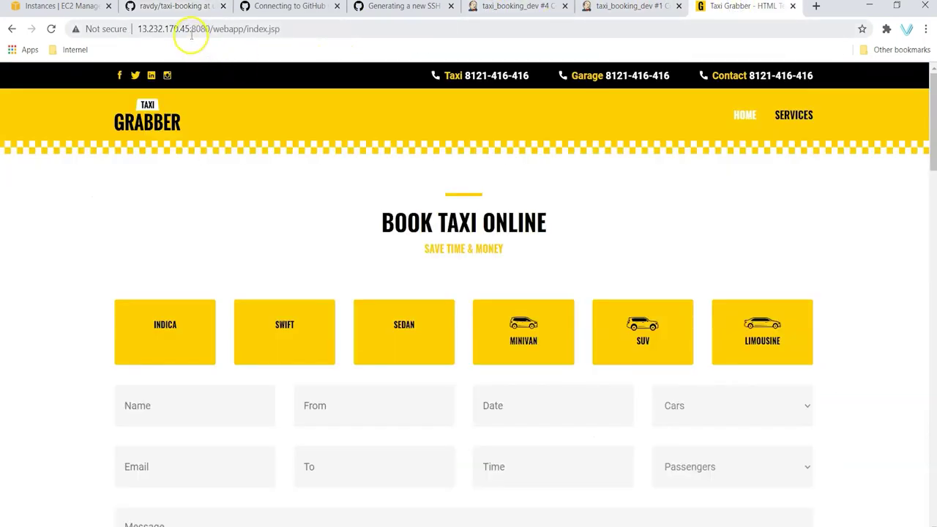
left_click_drag(190, 30, 174, 31)
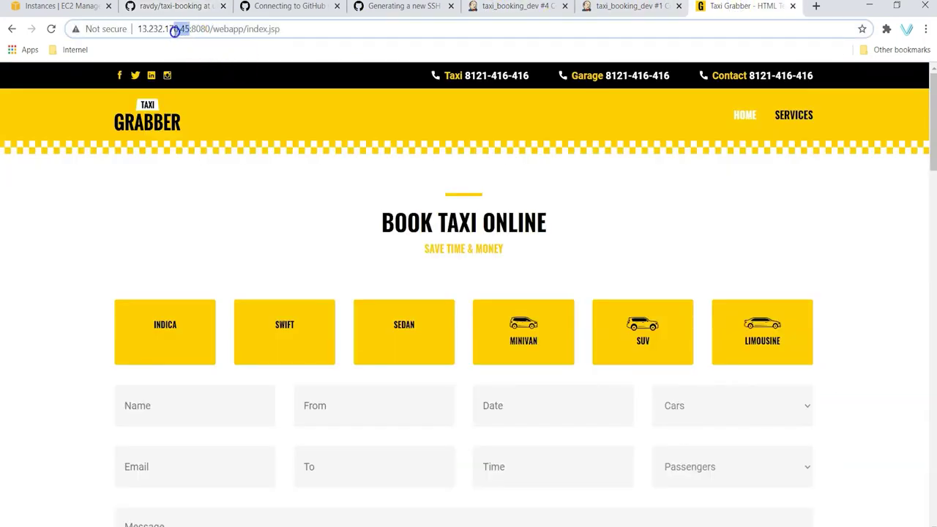
Step: Check Tomcat_Server_Dev's public IPv4 in EC2, then view Jenkins taxi_booking_dev build #4 console
left_click(62, 6)
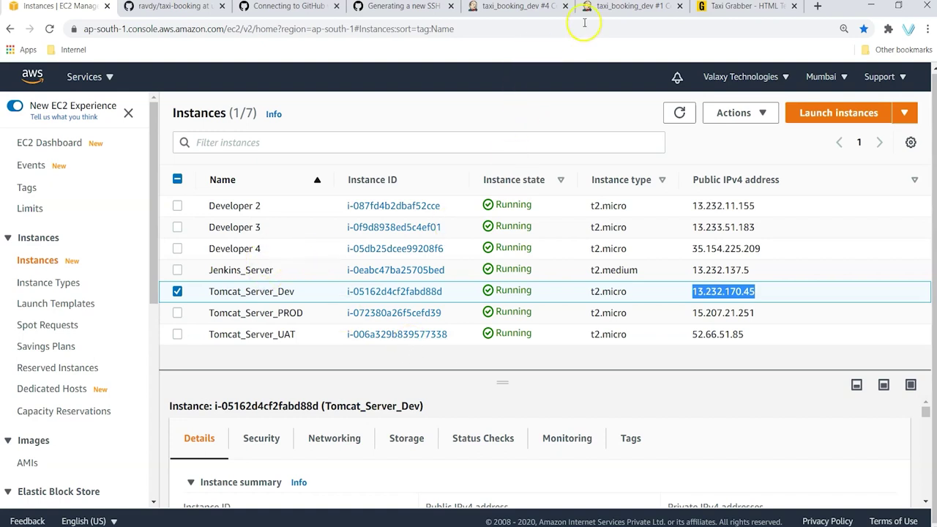
left_click(540, 10)
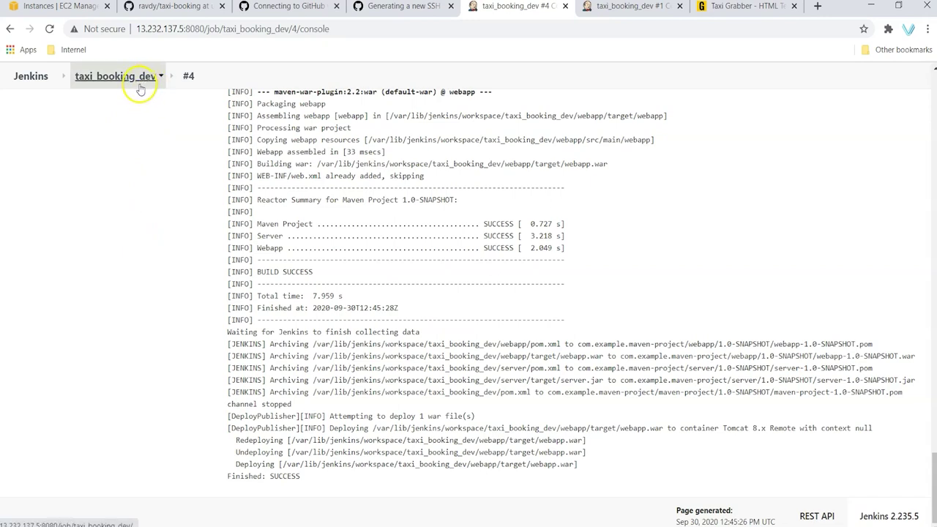
Step: Create a new Jenkins item named taxi_booking_uat, copying its settings from taxi_booking_dev
left_click(22, 78)
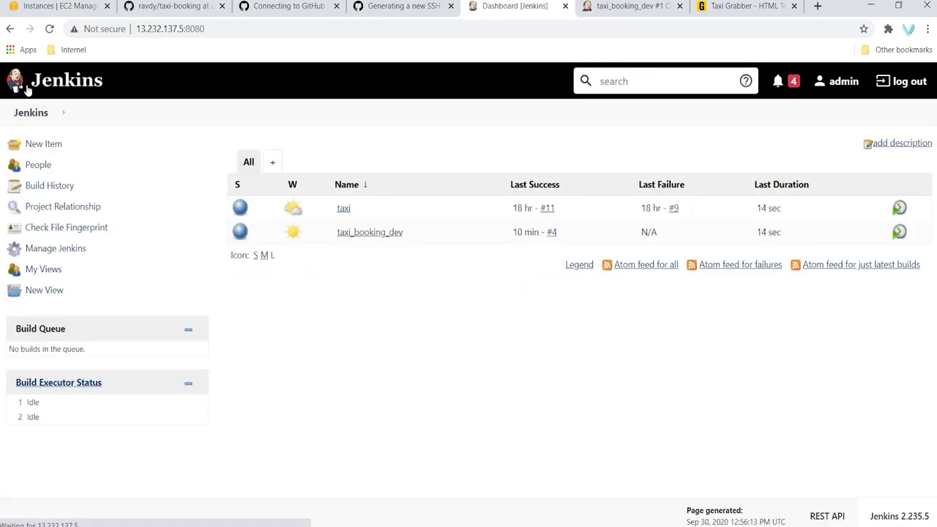
left_click(44, 143)
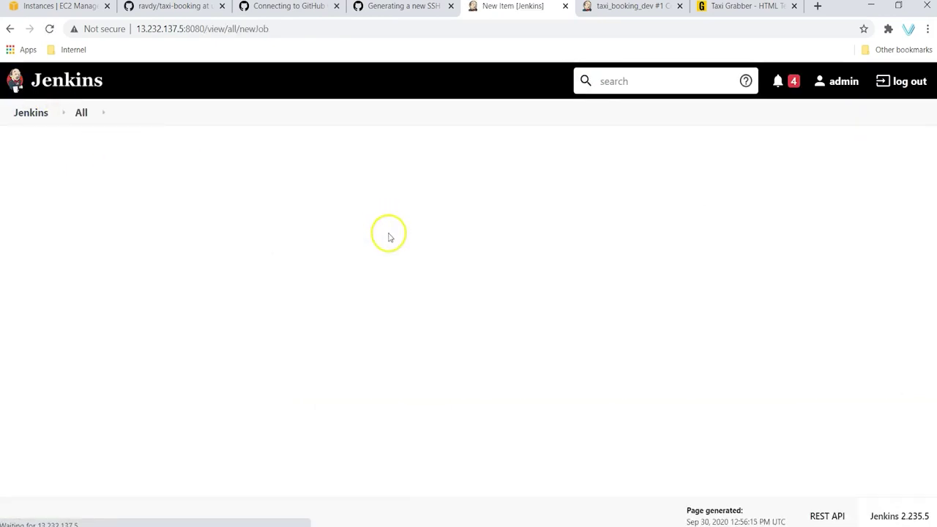
type("ta")
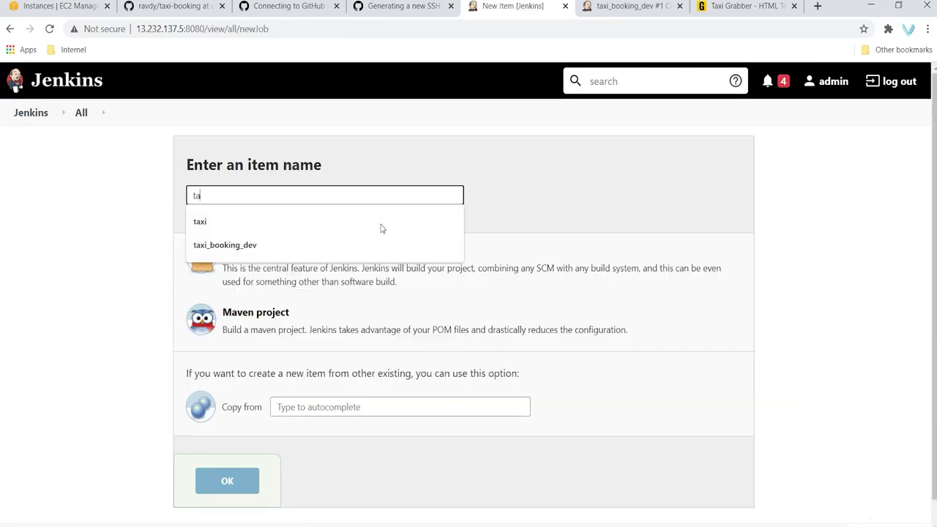
key("Down")
key("Down")
key("BackSpace")
key("BackSpace")
key("BackSpace")
type("uat")
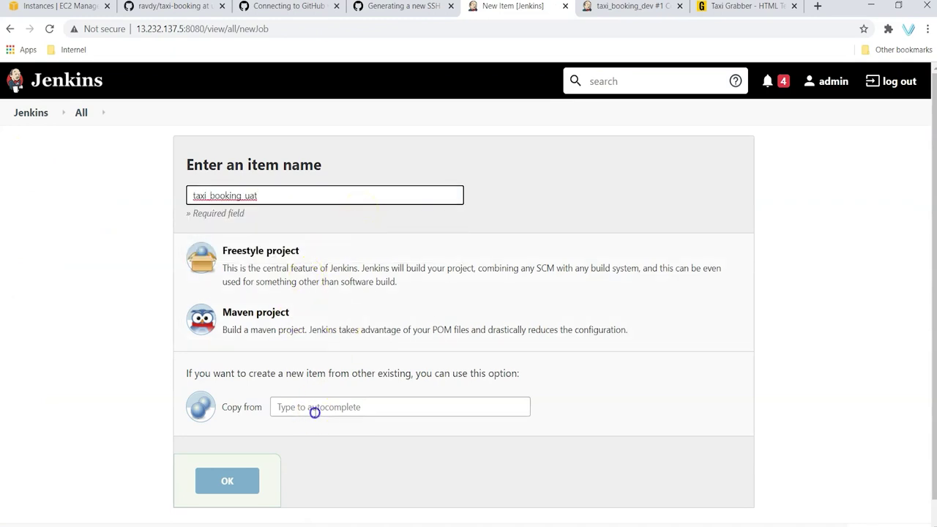
left_click(314, 413)
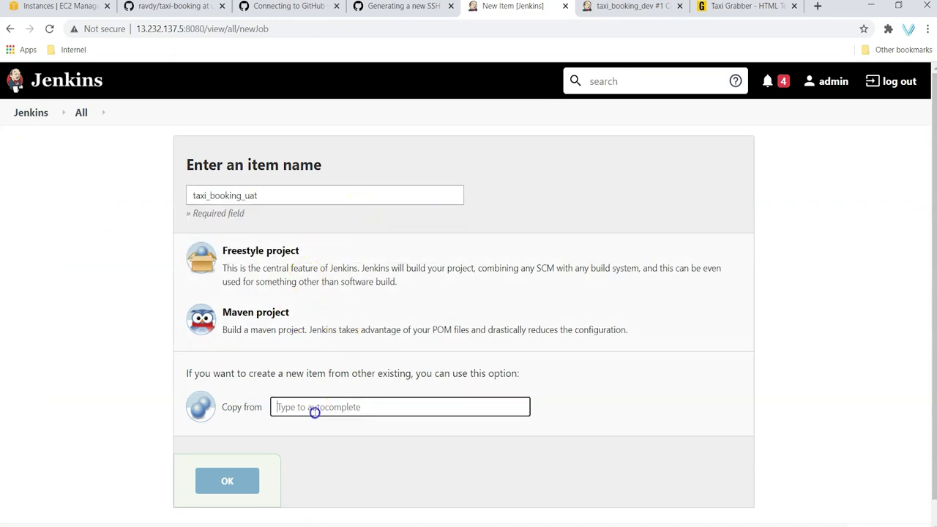
type("ta")
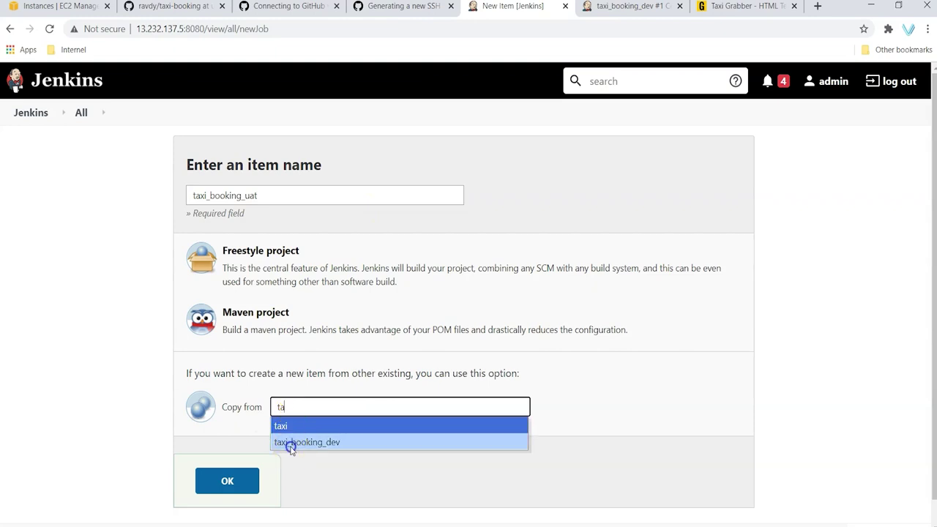
left_click(293, 442)
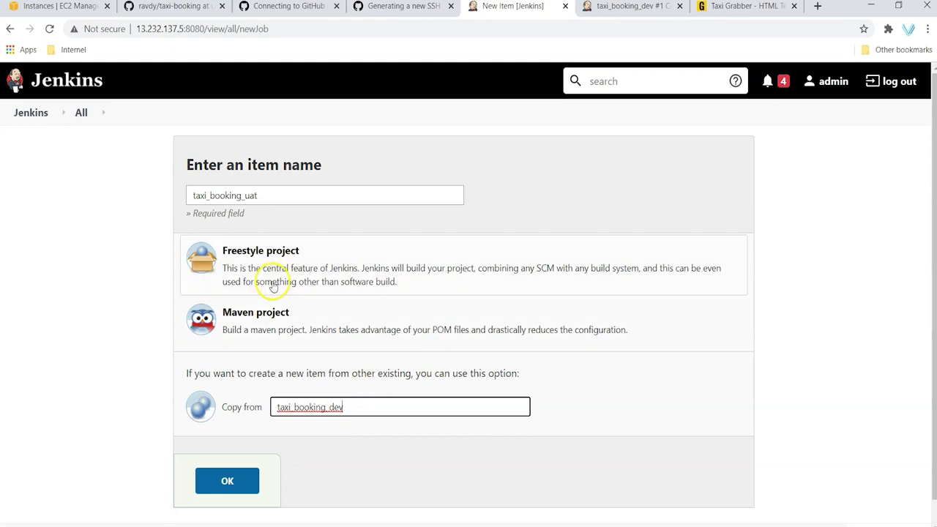
left_click(239, 478)
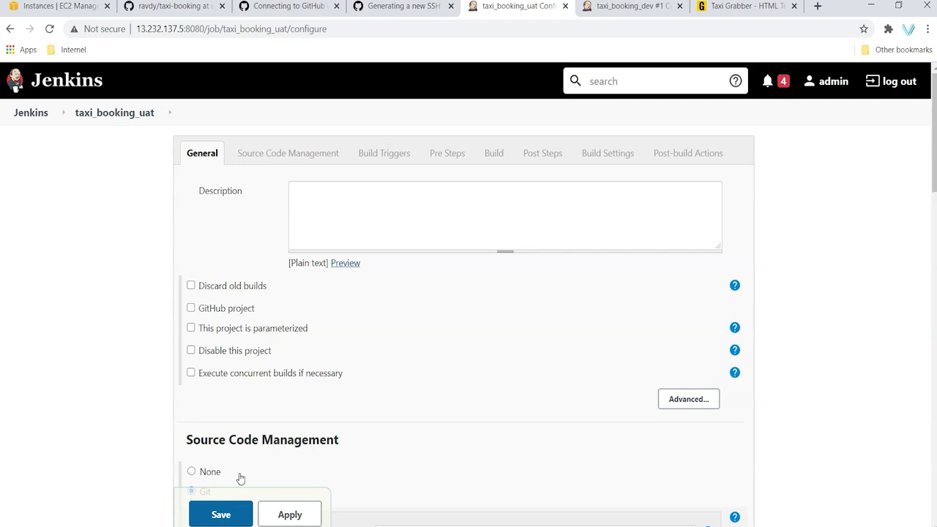
Step: Change the branch specifier from dev to */uat and clear the old dev Tomcat URL
scroll(299, 182, "down", 4)
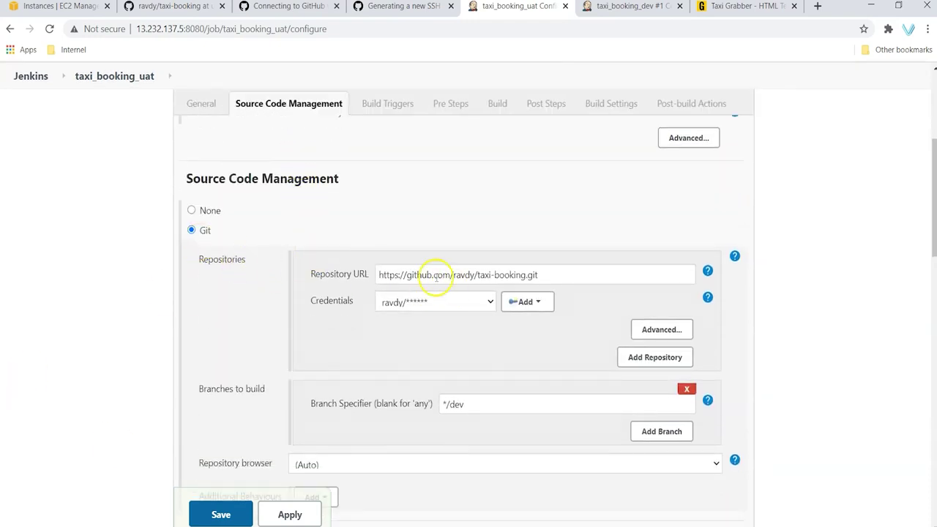
scroll(464, 309, "down", 2)
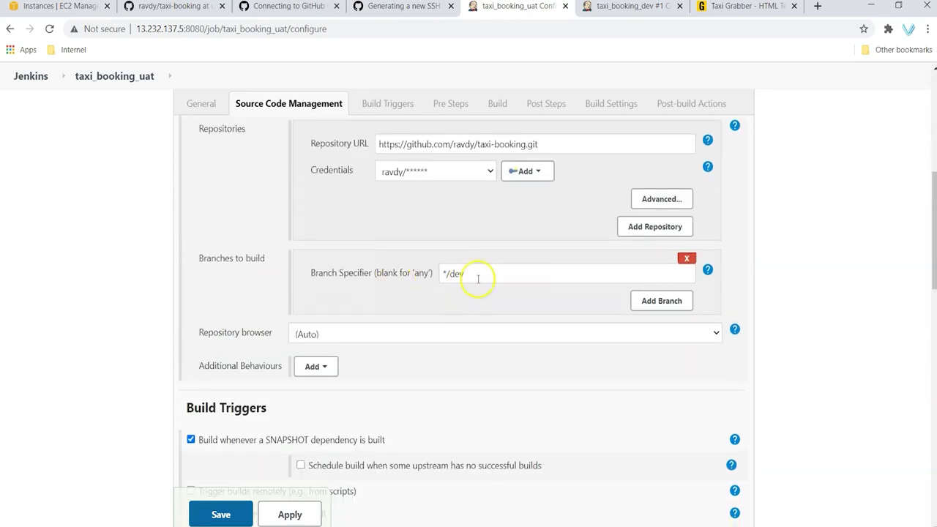
double_click(457, 274)
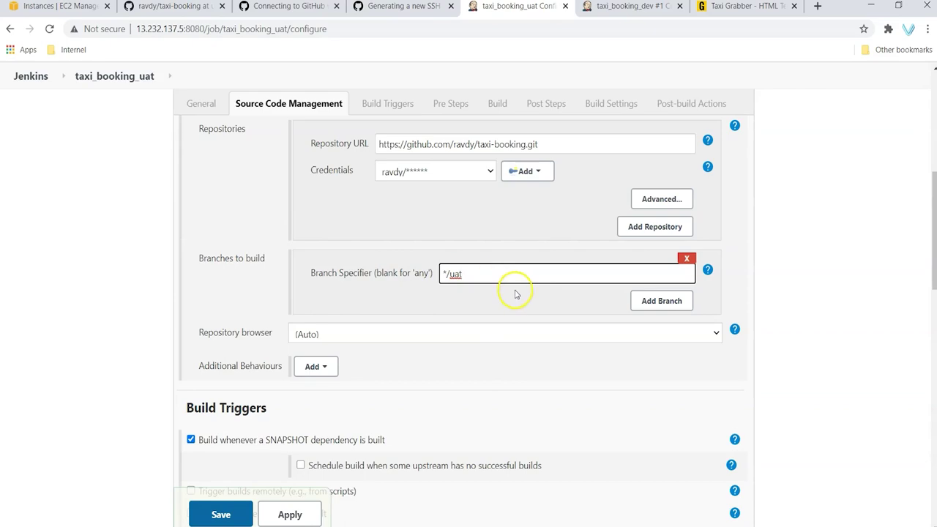
scroll(387, 308, "down", 8)
scroll(377, 302, "down", 6)
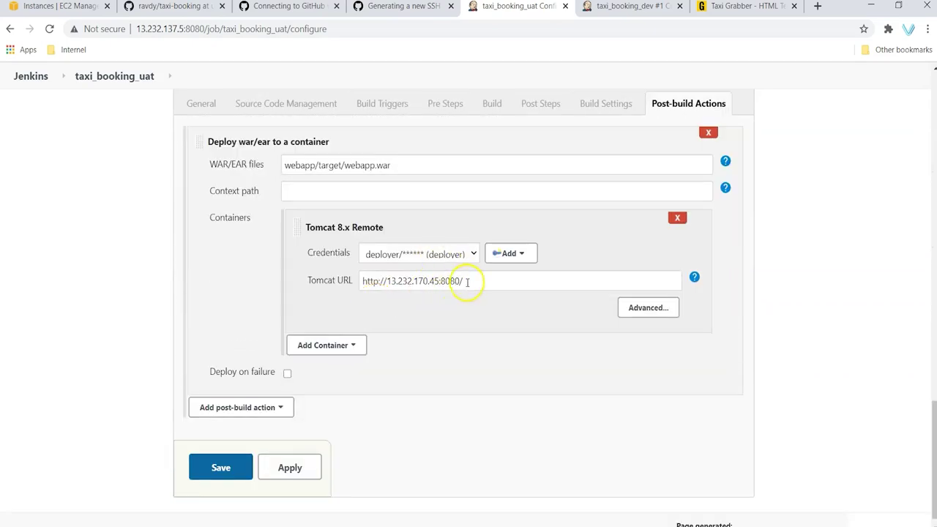
left_click_drag(467, 282, 364, 276)
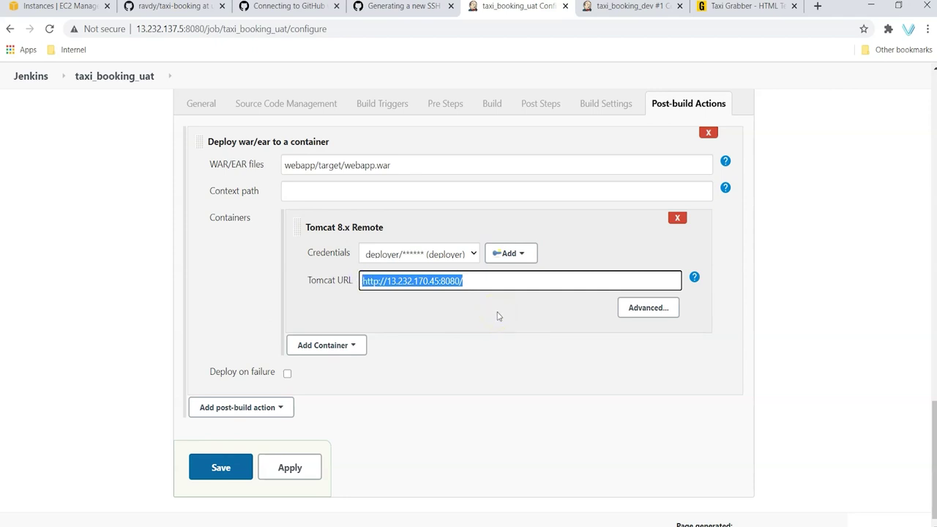
key("BackSpace")
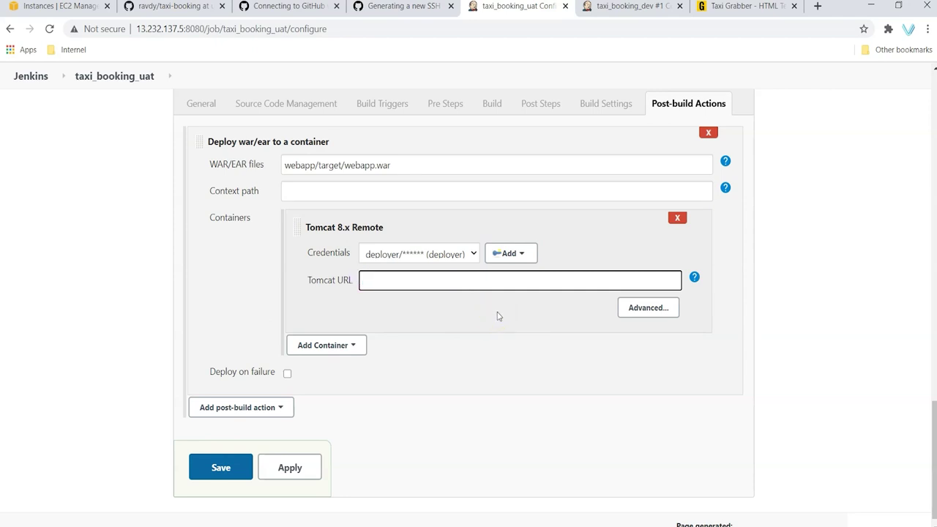
Step: Copy the UAT server's public IP 52.66.51.85 from EC2 into a new browser tab
left_click(39, 7)
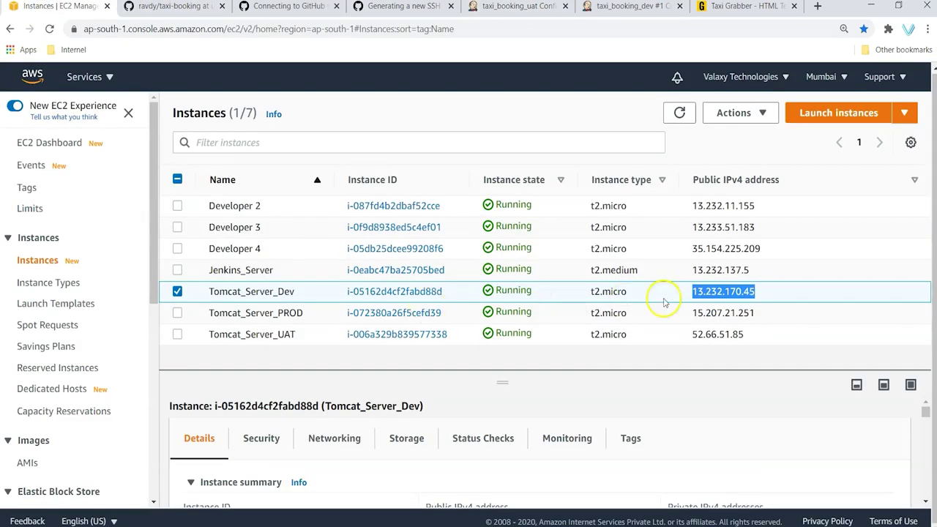
double_click(717, 334)
key("ctrl+c")
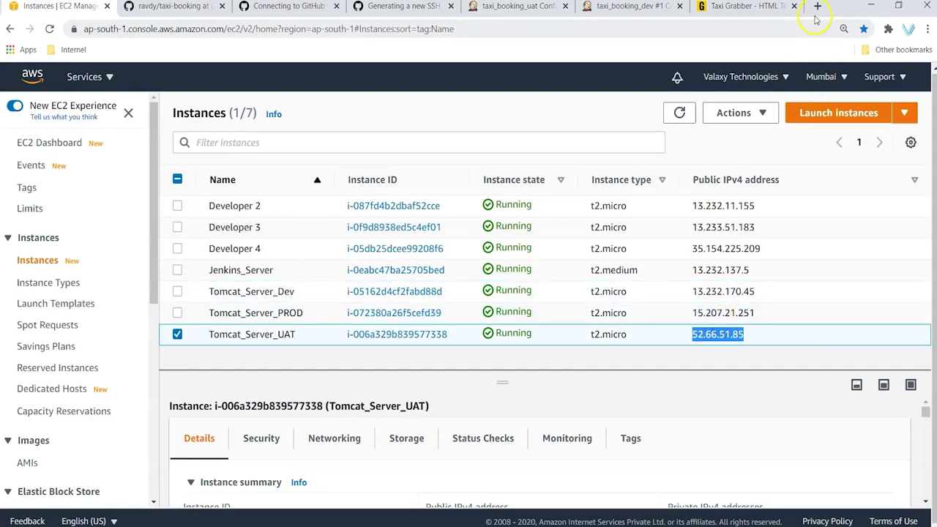
left_click(818, 7)
key("ctrl+v")
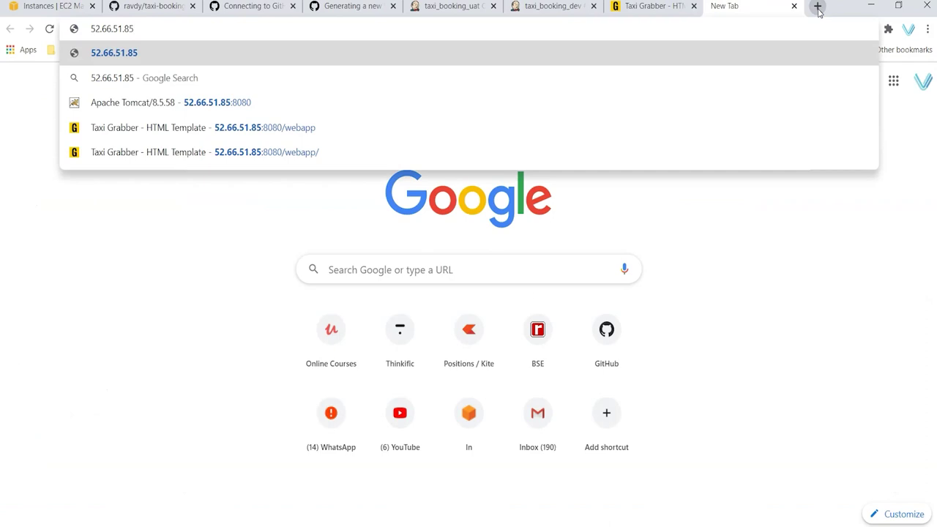
Step: Load Tomcat at 52.66.51.85:8080, copy that address, and return to the uat job's Tomcat URL field
type(":8")
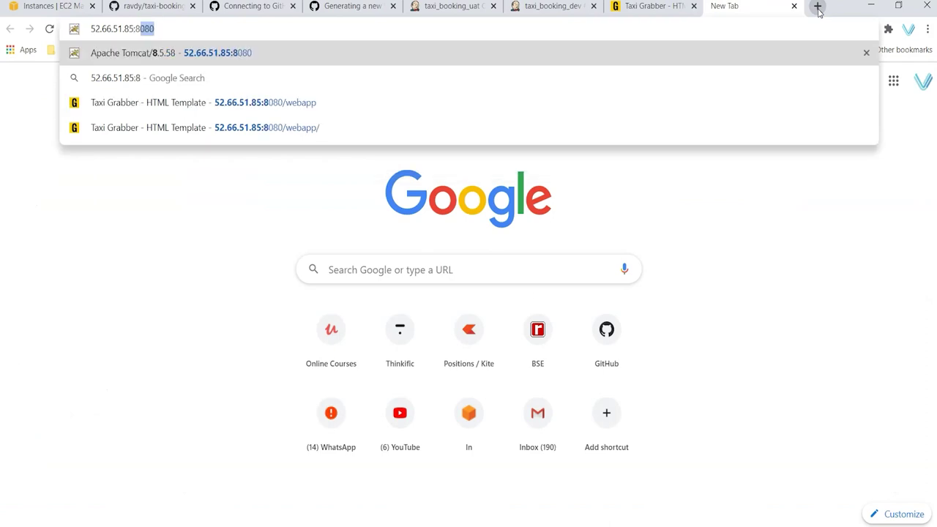
type("080")
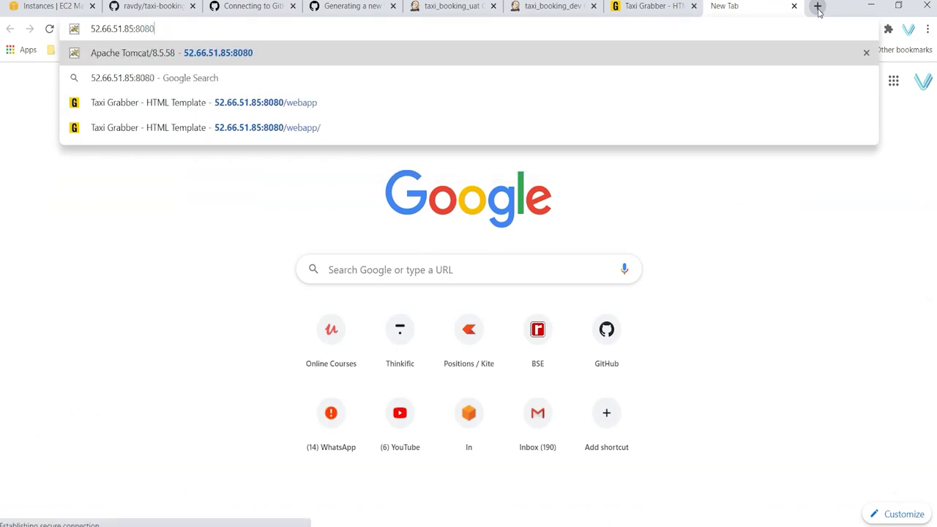
key("Return")
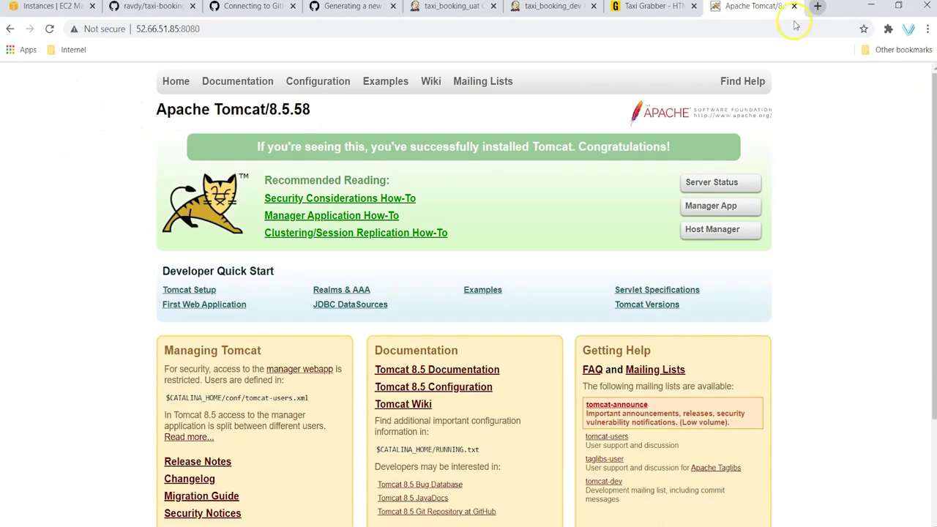
left_click(459, 30)
key("ctrl+c")
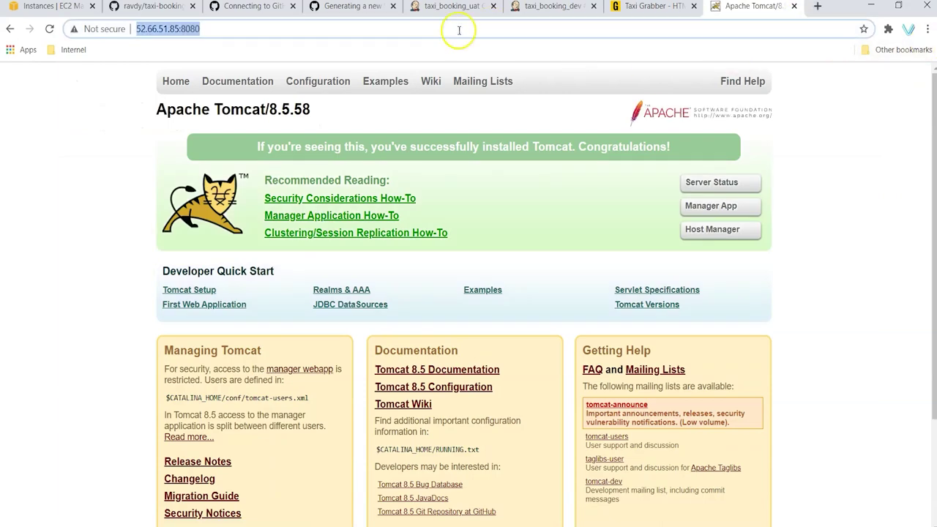
left_click(530, 9)
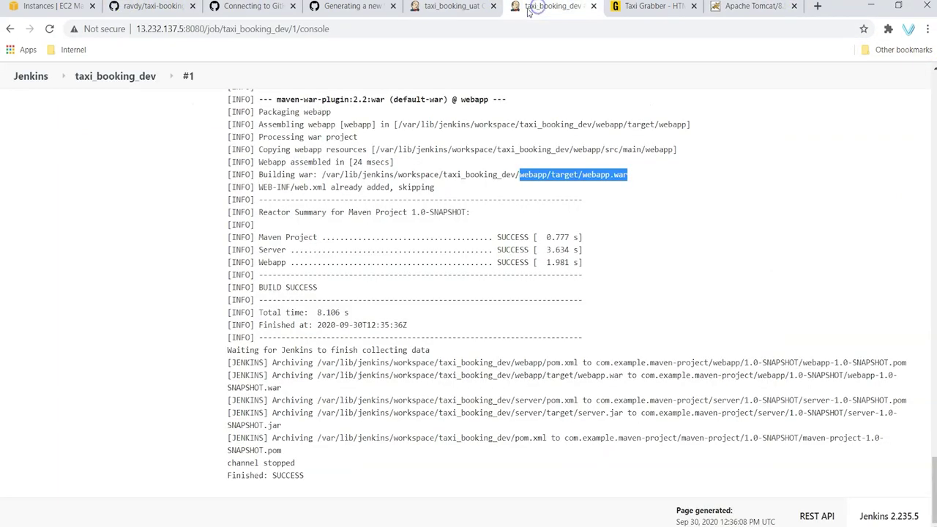
left_click(450, 6)
left_click(392, 280)
key("ctrl+v")
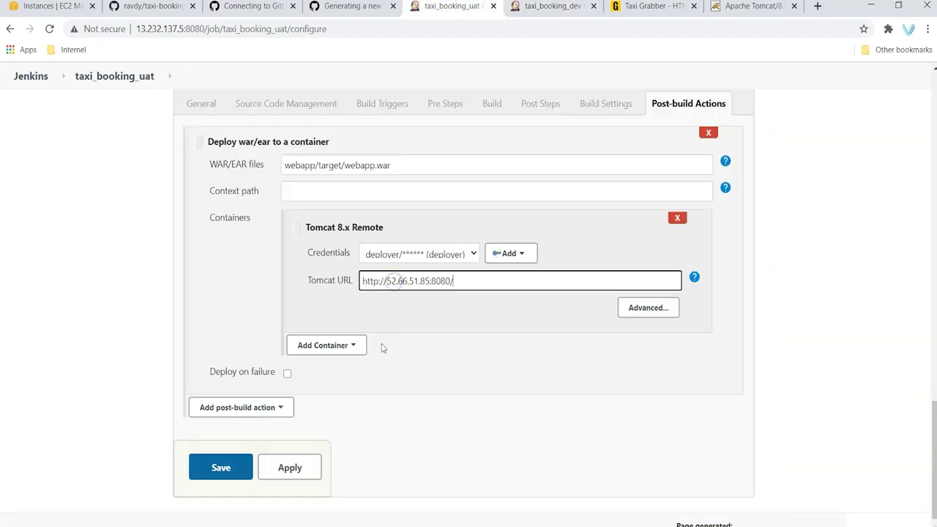
left_click(308, 470)
left_click(212, 472)
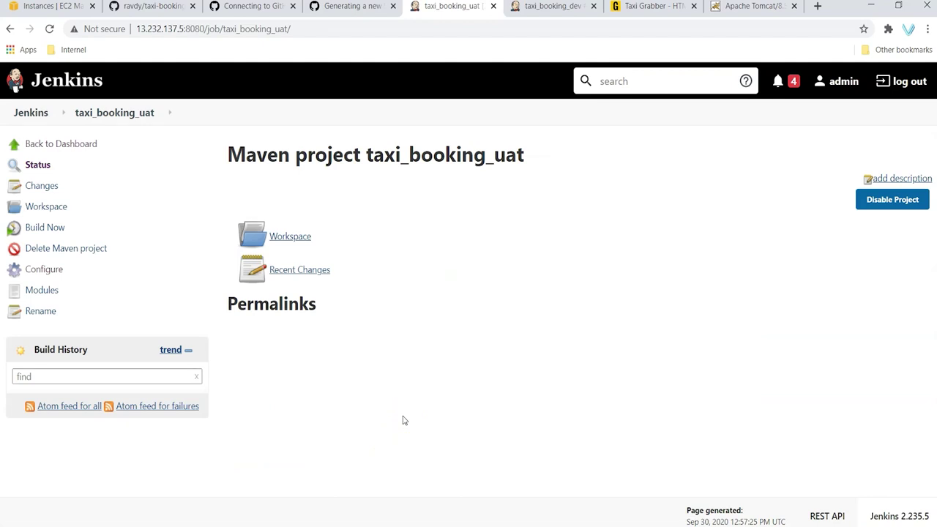
Step: Run build #1 and confirm its console output ends Finished: SUCCESS, deploying webapp.war
left_click(45, 229)
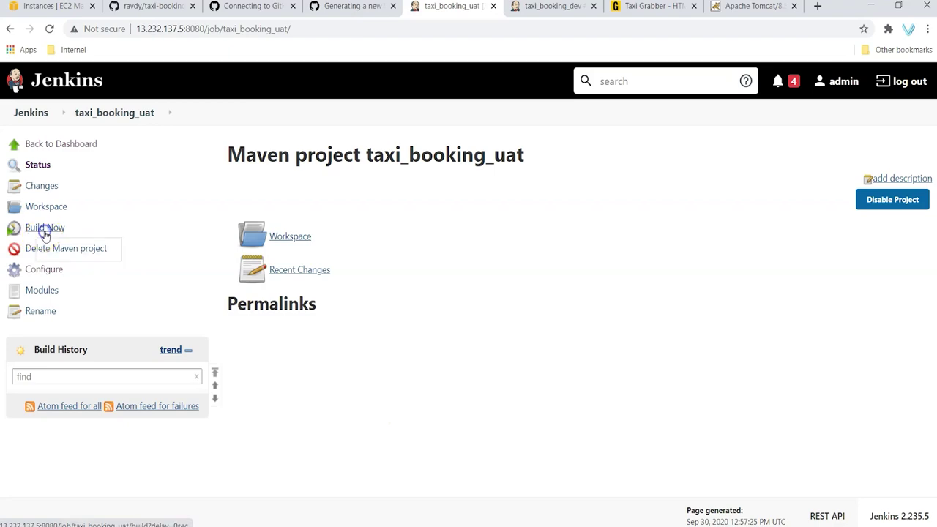
left_click(11, 397)
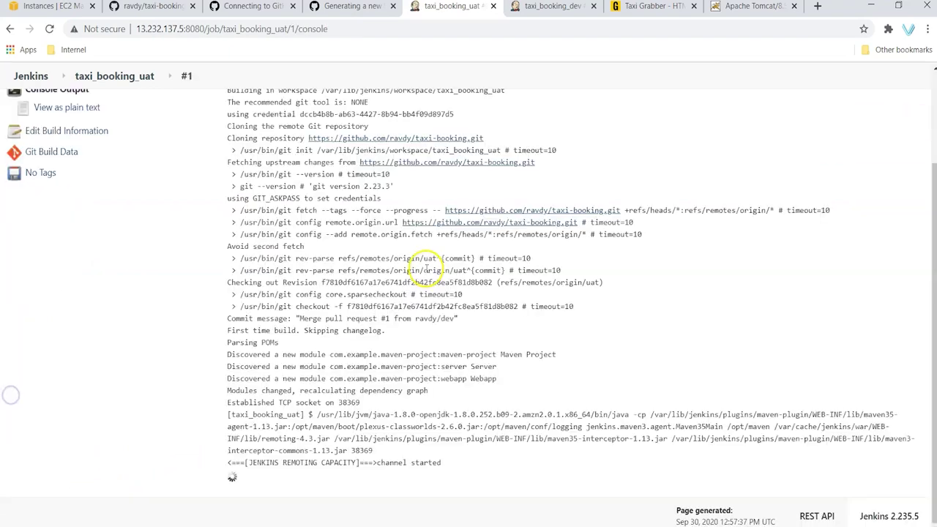
scroll(427, 269, "up", 2)
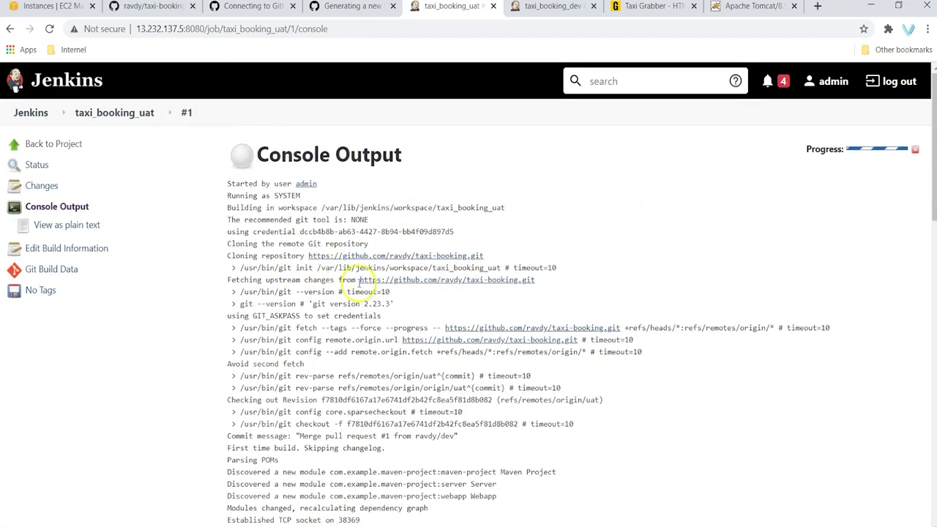
left_click_drag(313, 304, 393, 304)
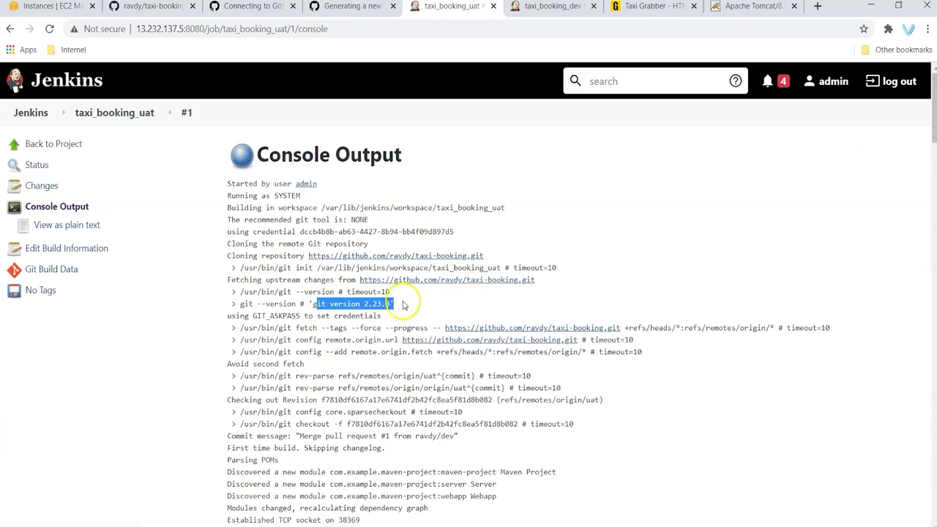
left_click(403, 306)
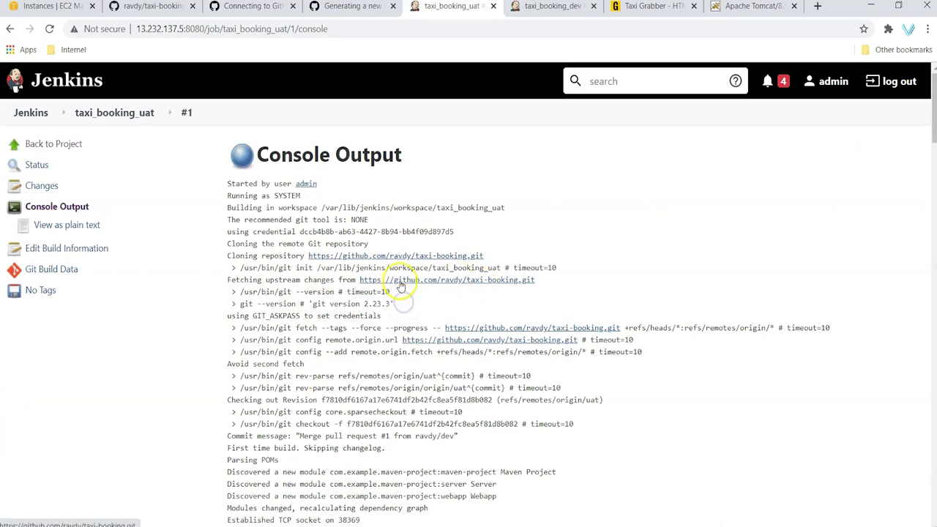
scroll(399, 285, "down", 20)
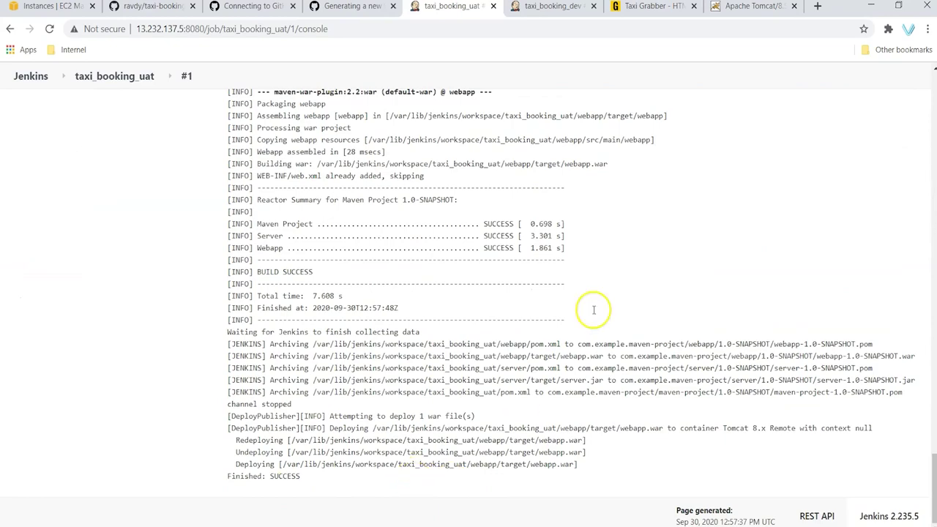
left_click(761, 9)
Step: Open the Taxi Grabber app at 52.66.51.85:8080/webapp, compare the other site, then return to GitHub
left_click(614, 31)
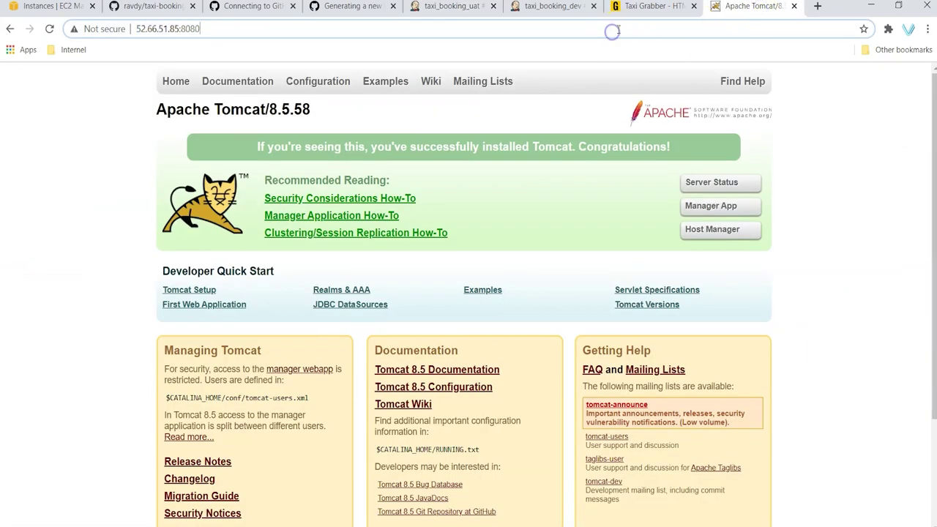
type("/webapp")
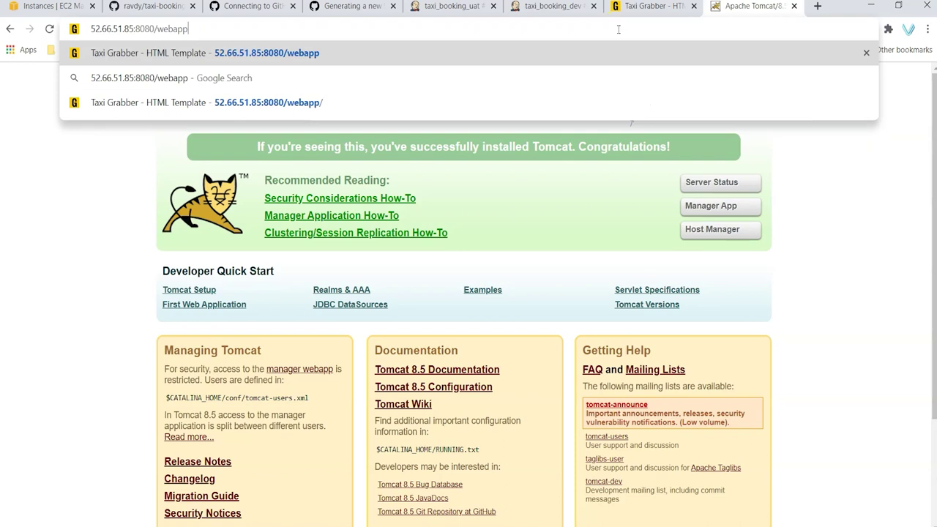
key("Return")
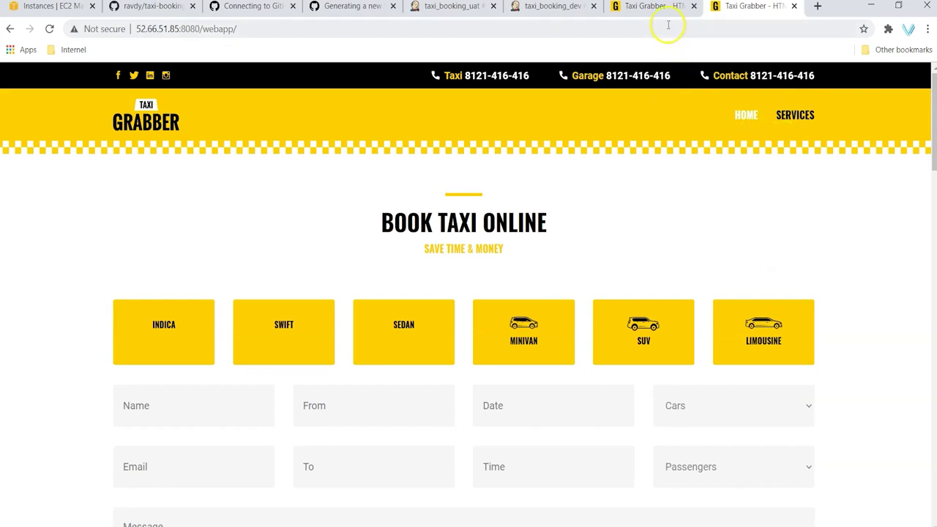
left_click(781, 34)
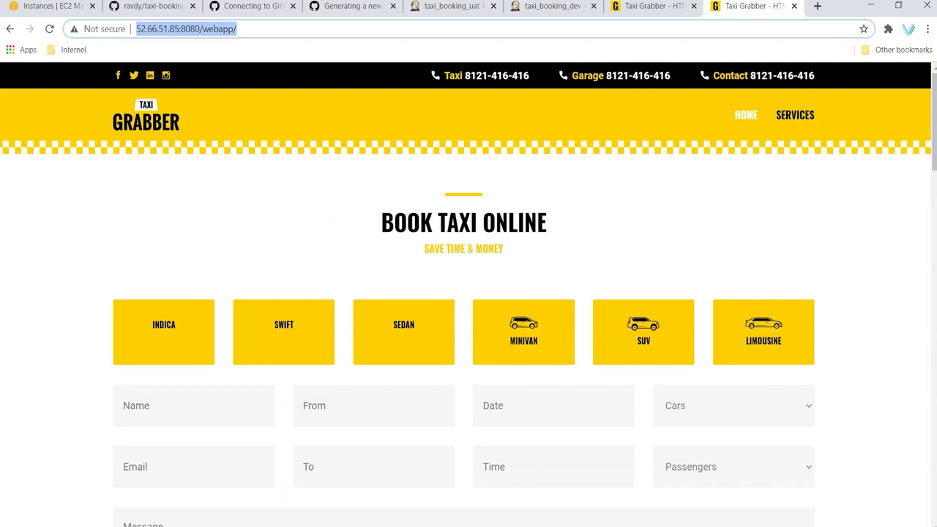
left_click(642, 10)
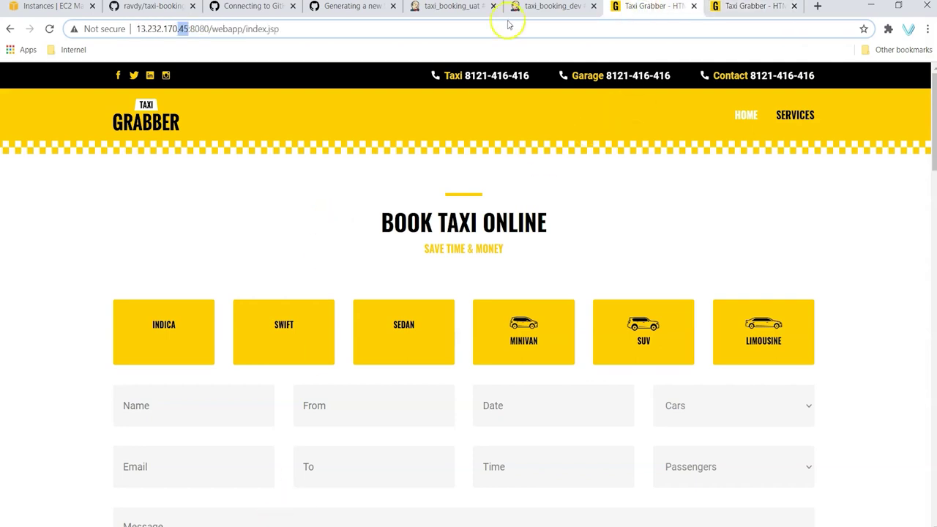
left_click(154, 8)
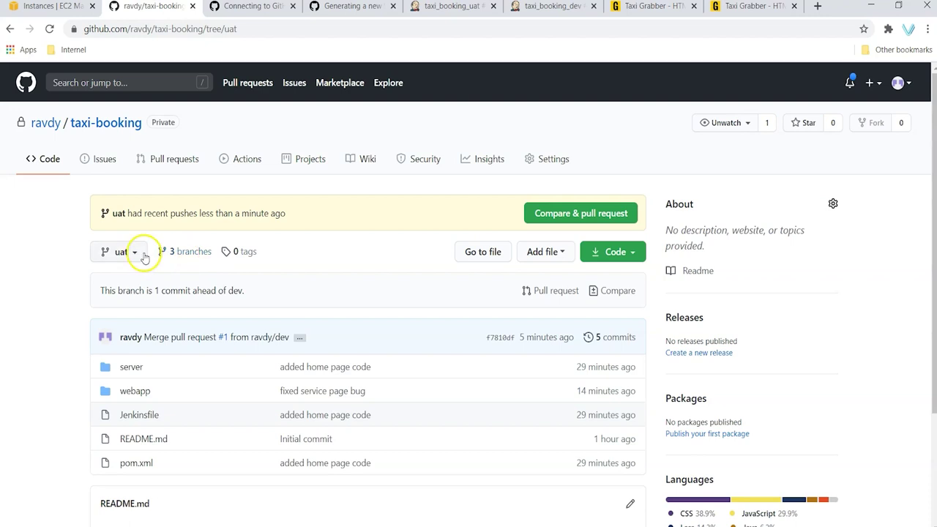
Step: Draft a new release tagged v1.0, describing it as working for Home page and services
left_click(250, 252)
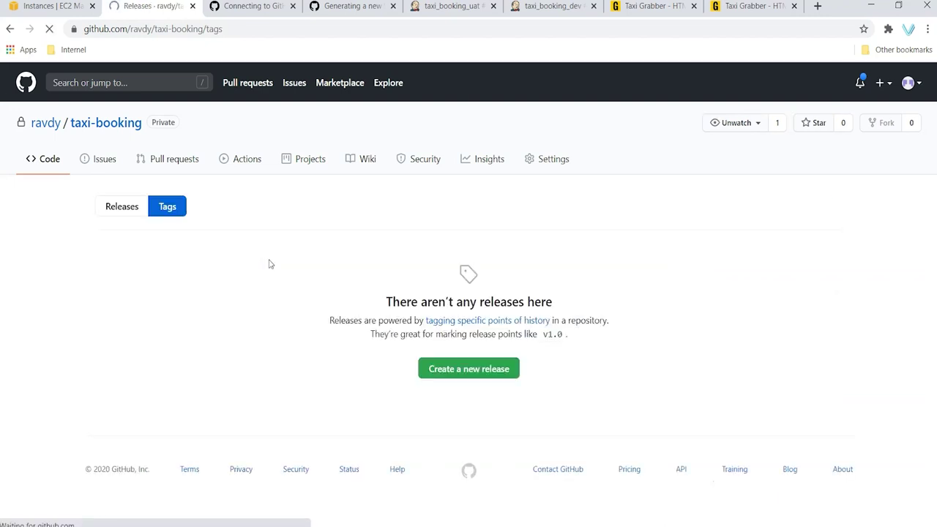
left_click(489, 375)
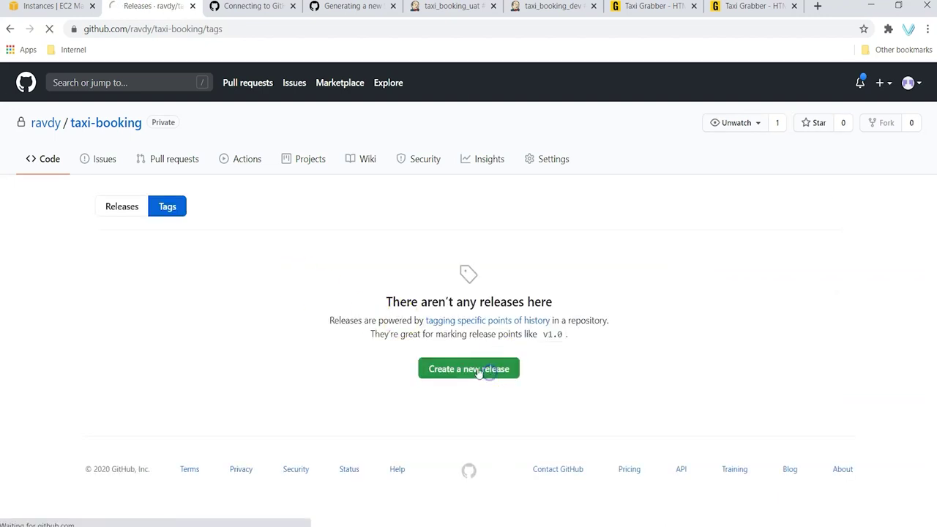
left_click(212, 300)
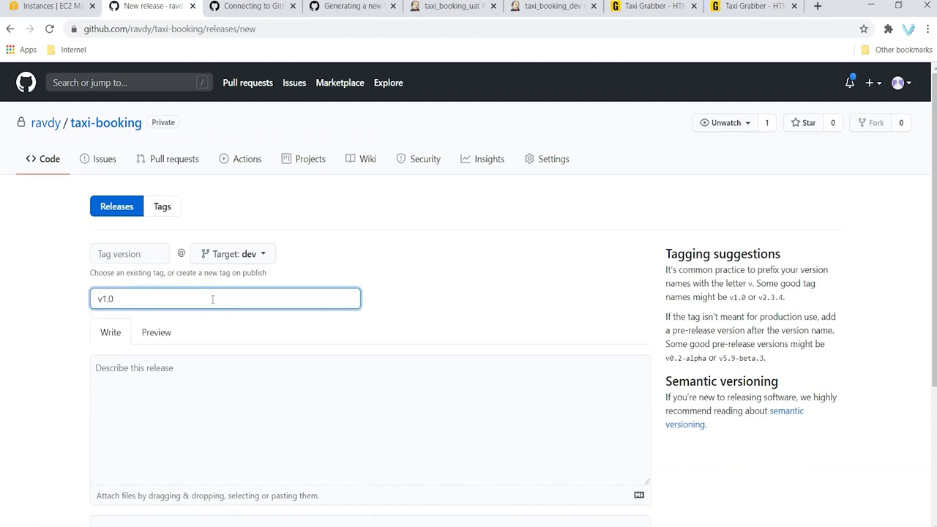
left_click(188, 384)
type("this work")
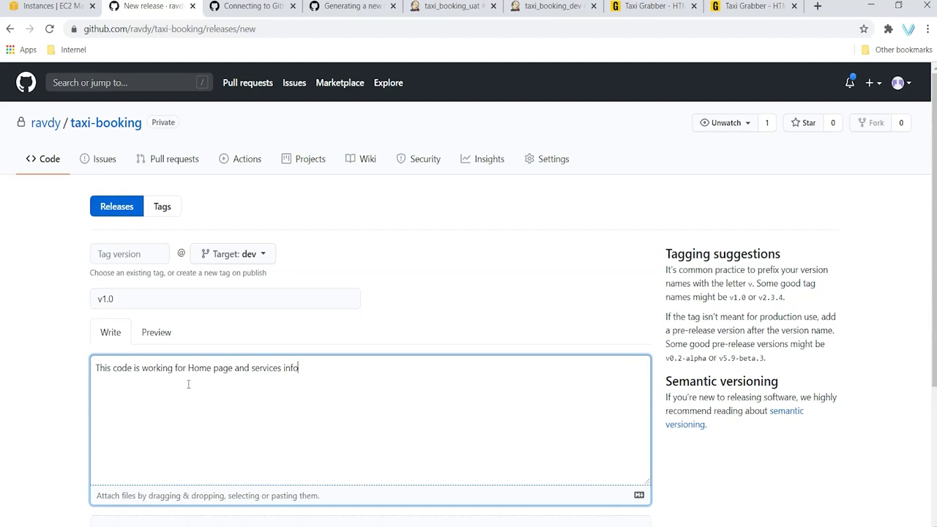
scroll(189, 385, "down", 3)
left_click(142, 442)
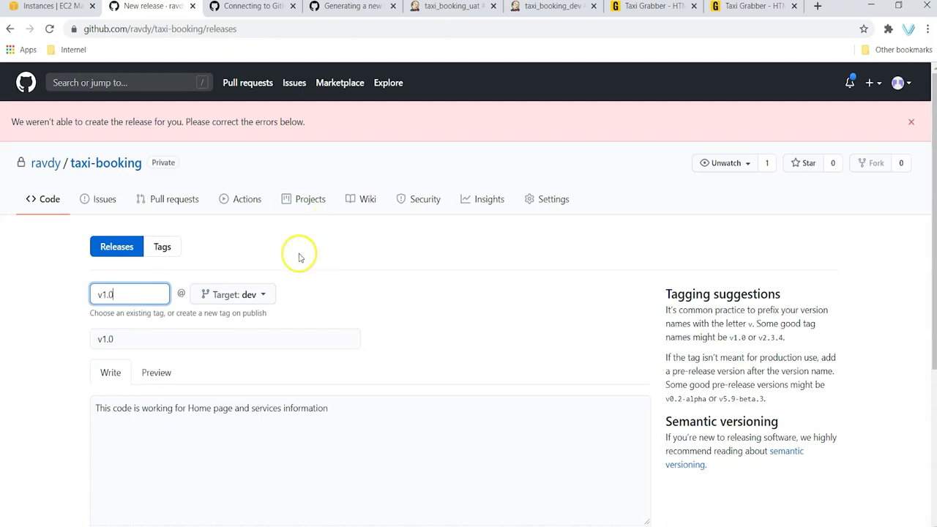
Step: Target the release at the uat branch, retitle it 'Home page and service', and publish it
left_click(234, 294)
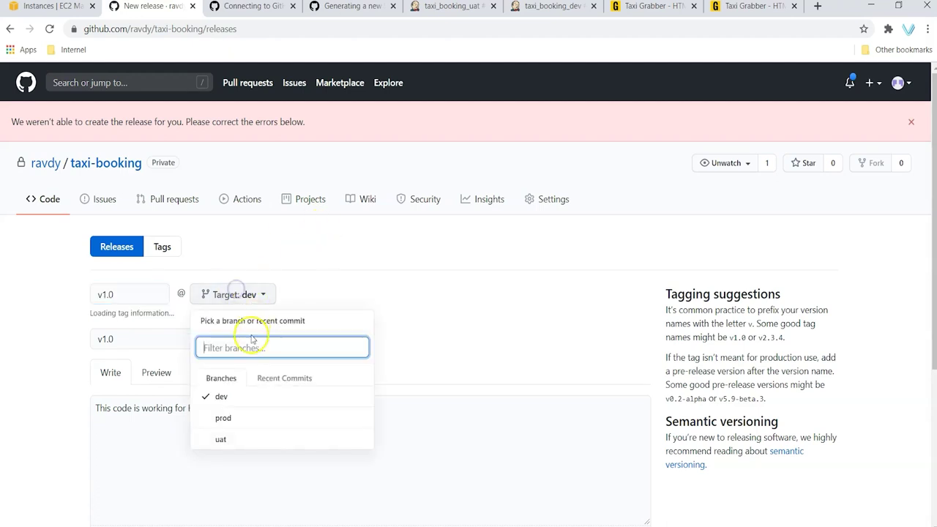
left_click(247, 438)
left_click(175, 343)
left_click_drag(151, 351, 69, 337)
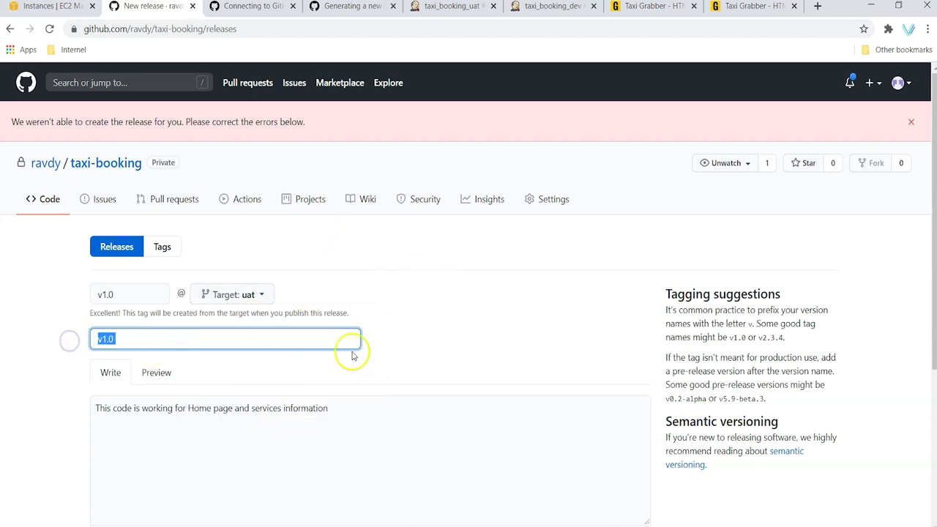
key("BackSpace")
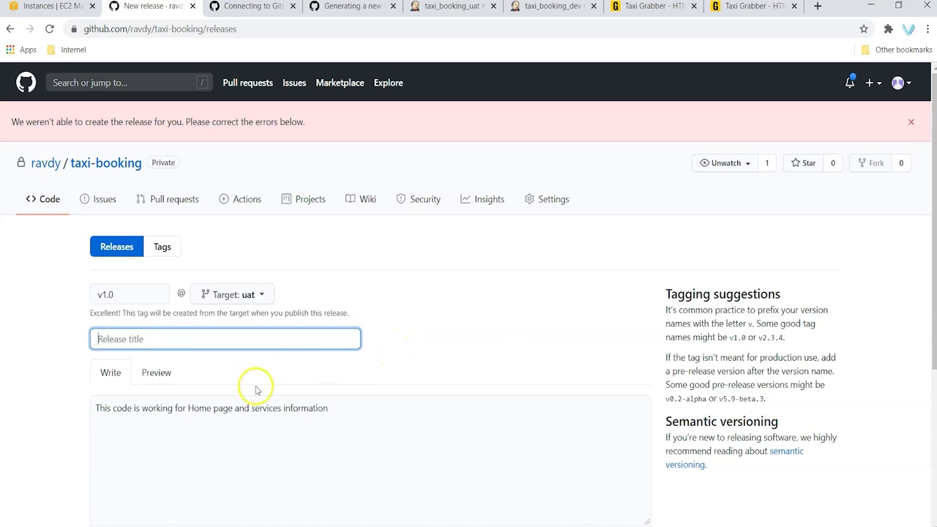
left_click(151, 342)
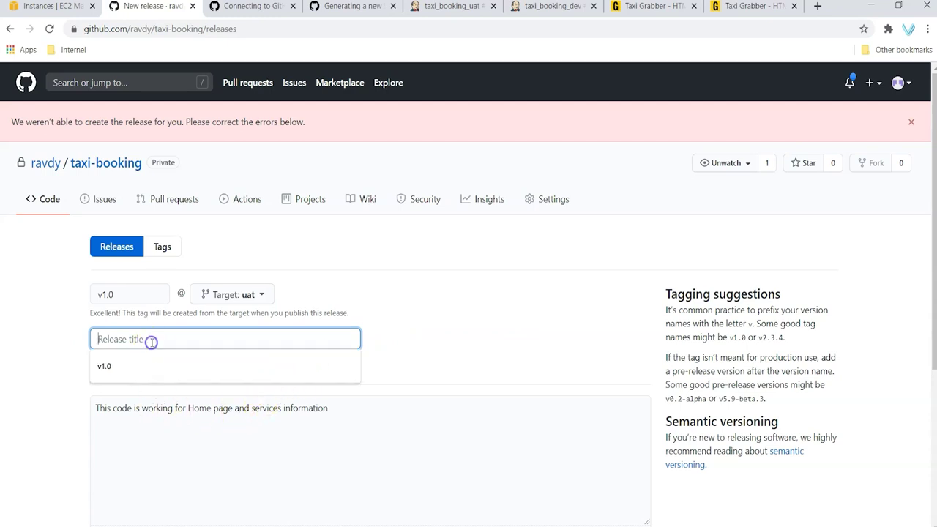
type("Home page and service")
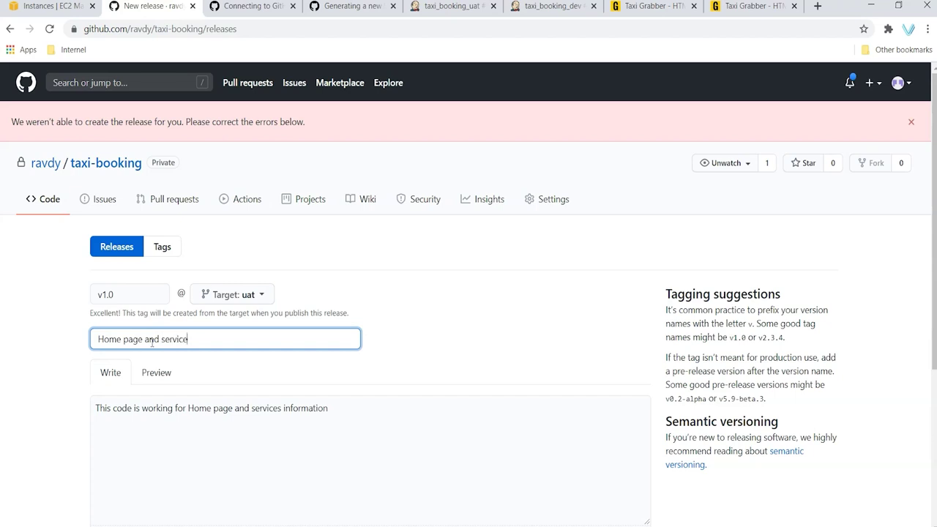
left_click(676, 265)
scroll(281, 485, "down", 3)
left_click(134, 425)
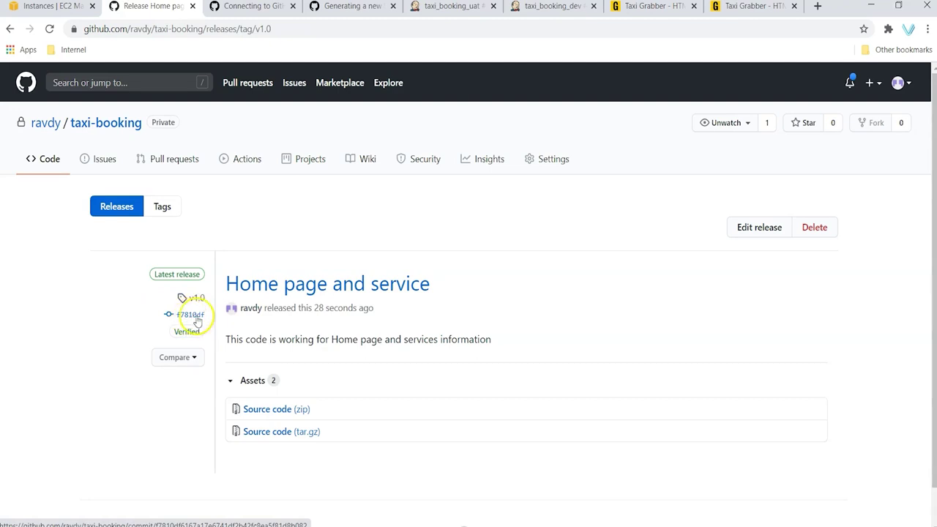
left_click(110, 130)
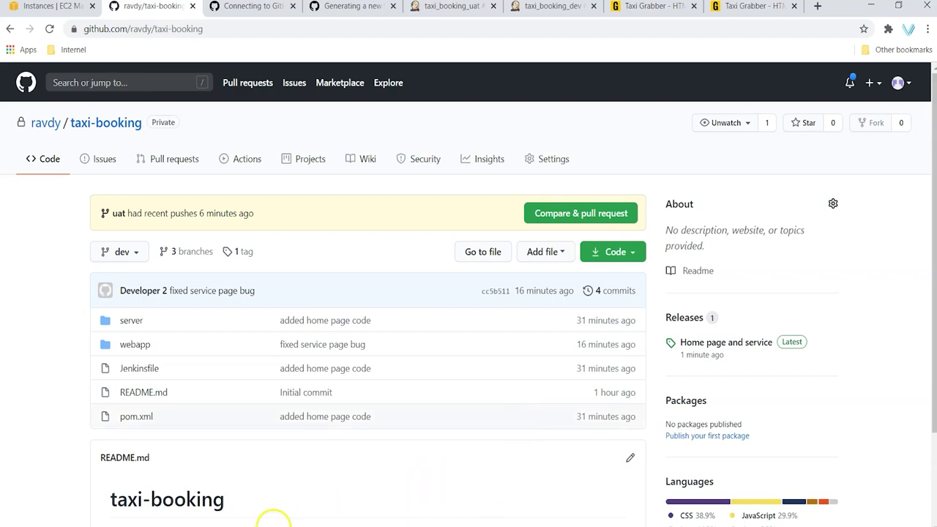
key("alt+Tab")
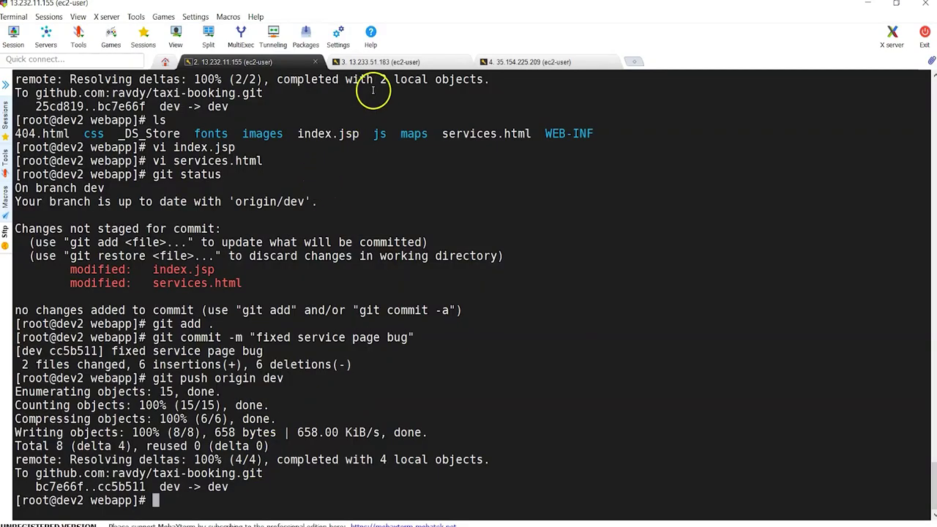
Step: On the dev3 session, run git pull and list the repository's top-level files
left_click(380, 62)
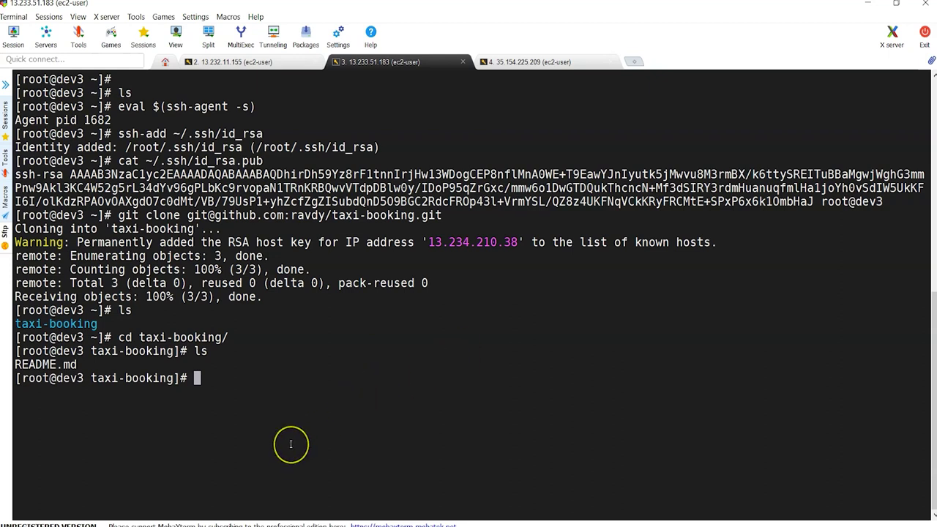
type("git")
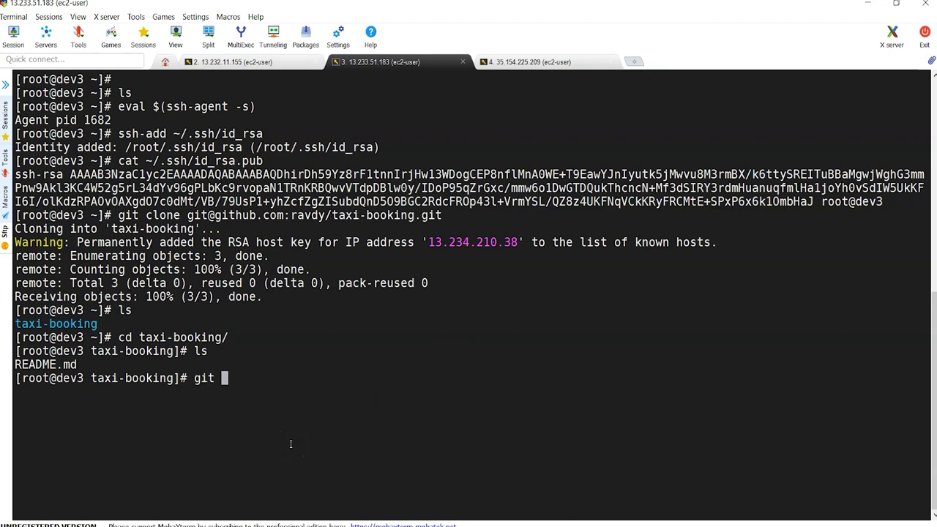
type(" pull")
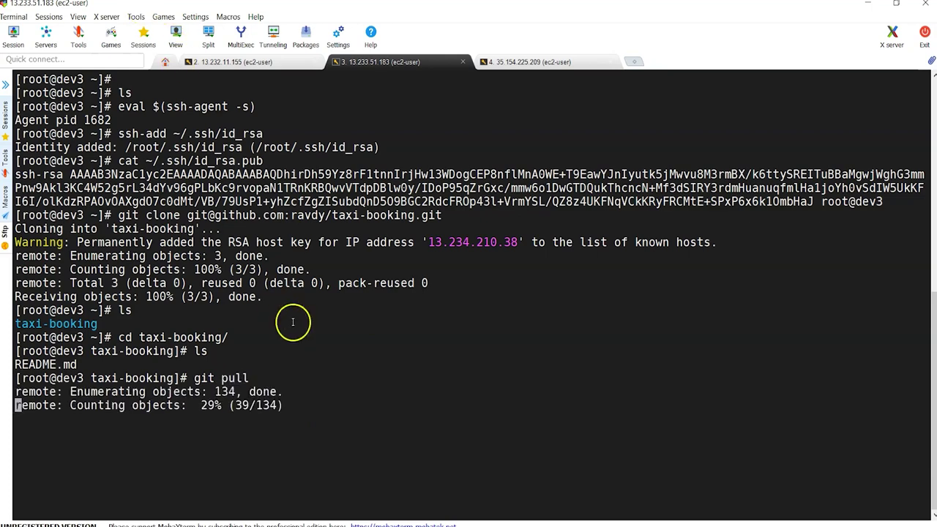
left_click(484, 348)
type("ls")
key("Return")
Step: Change into webapp/src/main/webapp/ and list its files
type("cd")
double_click(318, 487)
right_click(336, 485)
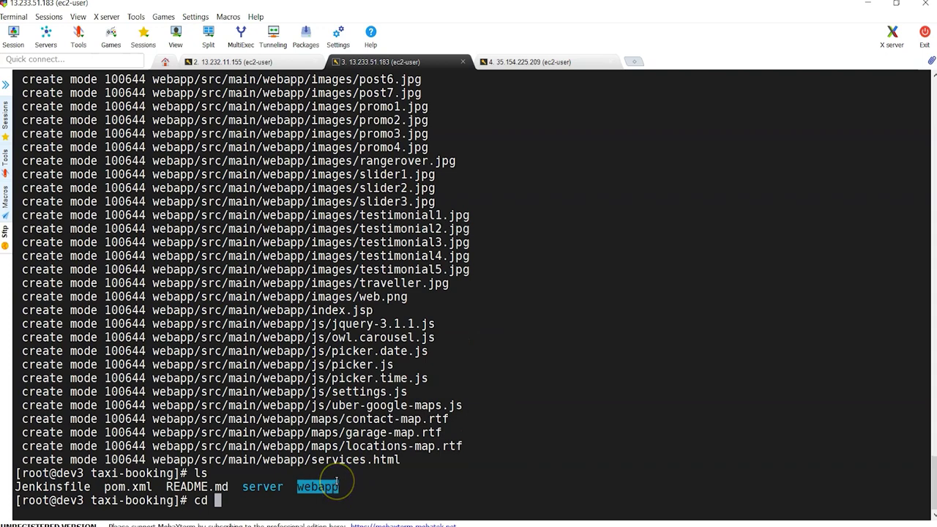
type("w")
key("Tab")
key("Tab")
key("Tab")
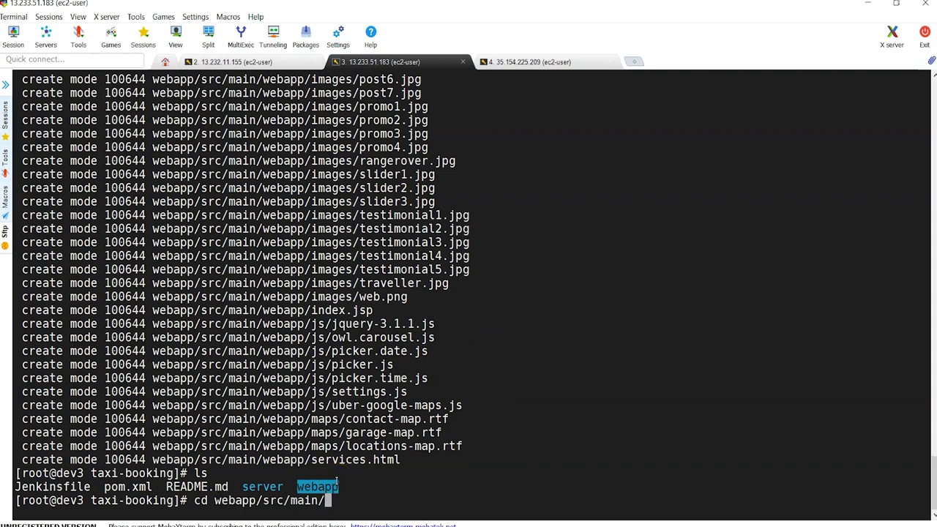
key("Tab")
key("Tab")
key("Tab")
key("Return")
type("ls")
key("Return")
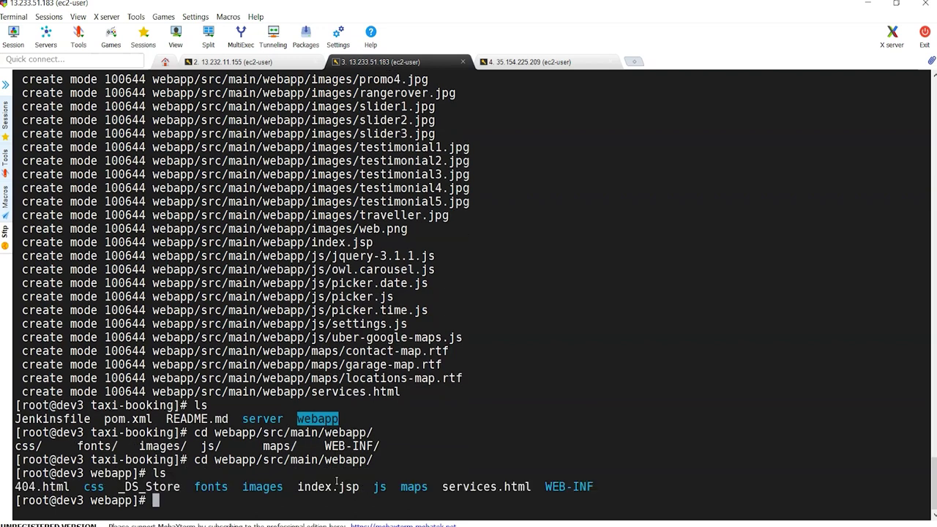
left_click(386, 455)
left_click(319, 459)
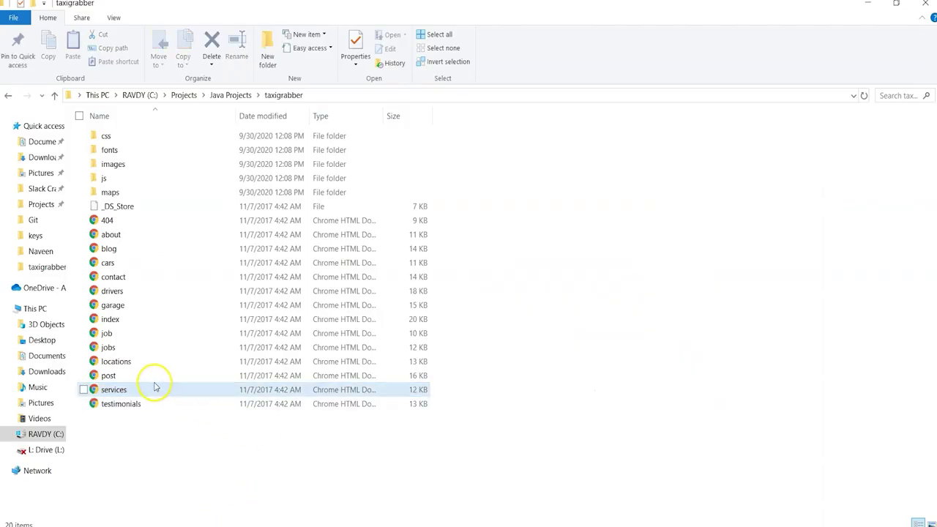
Step: Pick out the cars, drivers and garage pages and open the server's SFTP file browser
double_click(142, 291)
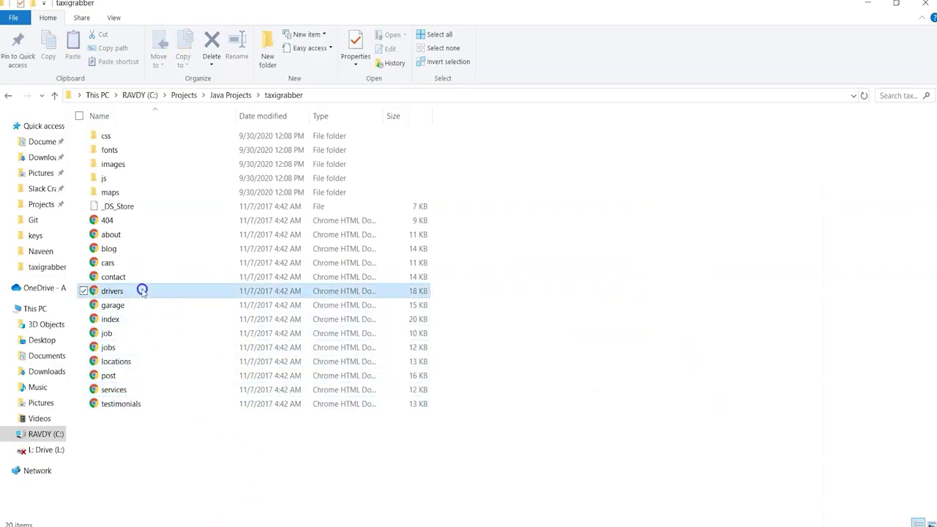
double_click(138, 305)
double_click(137, 264)
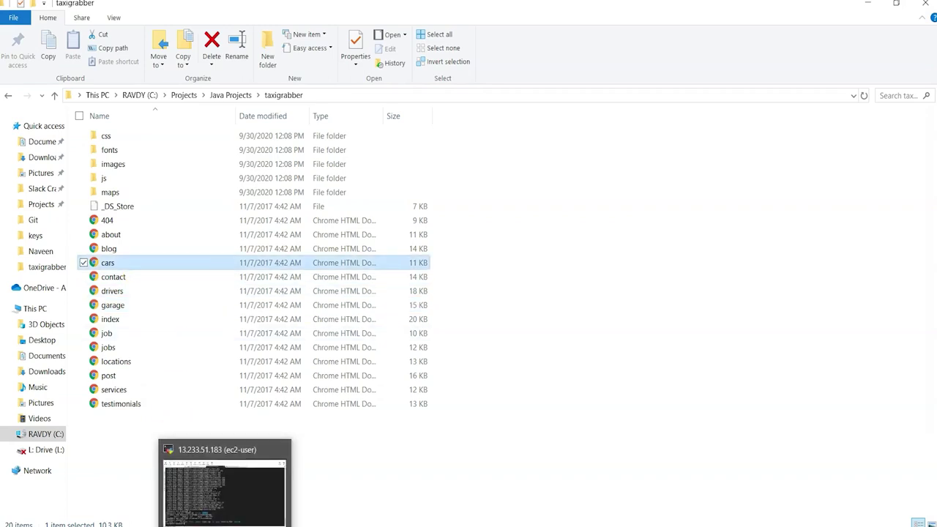
left_click(227, 490)
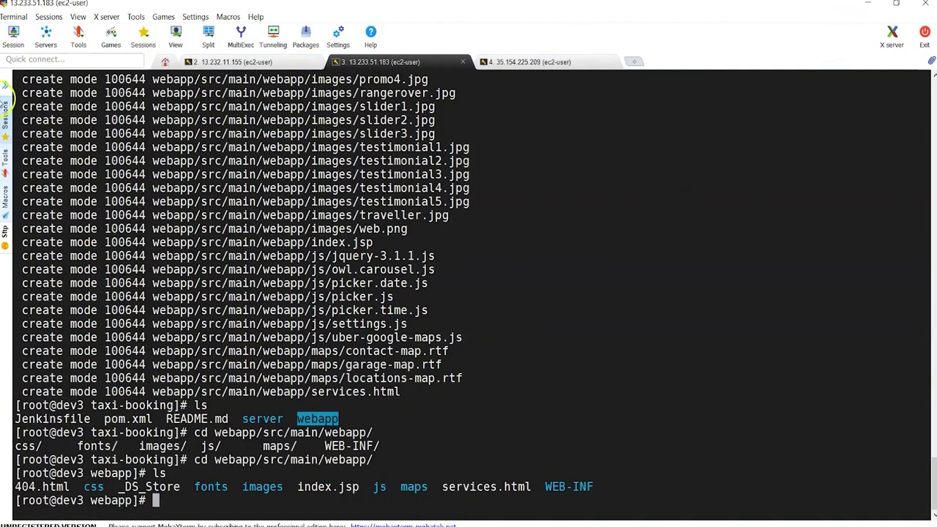
left_click(5, 85)
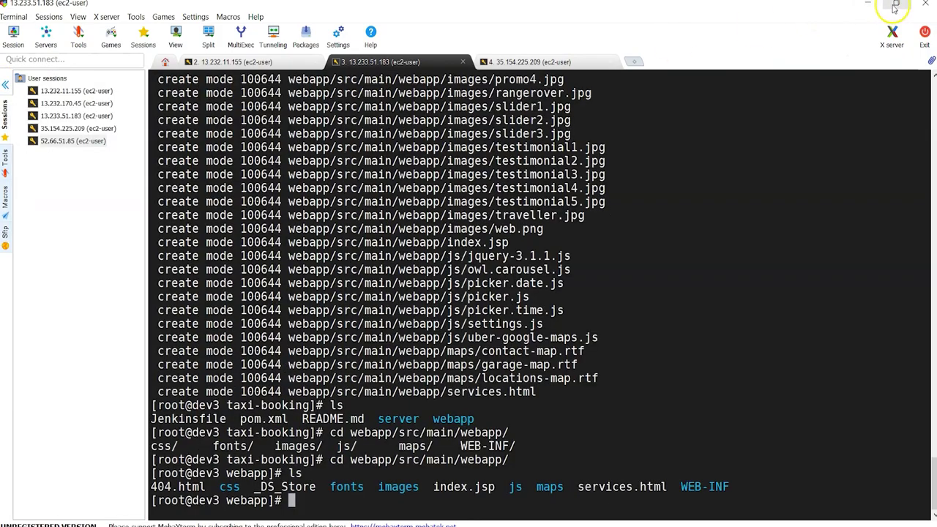
left_click(897, 4)
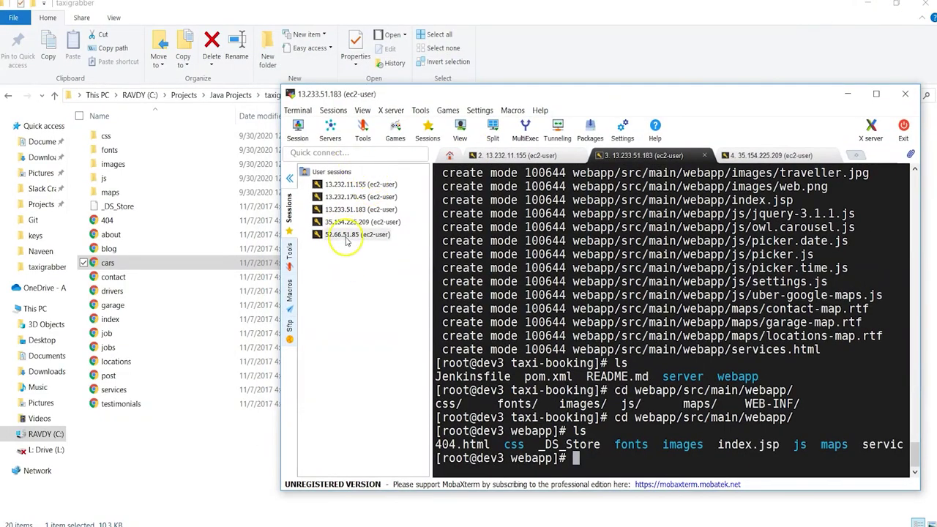
left_click(290, 326)
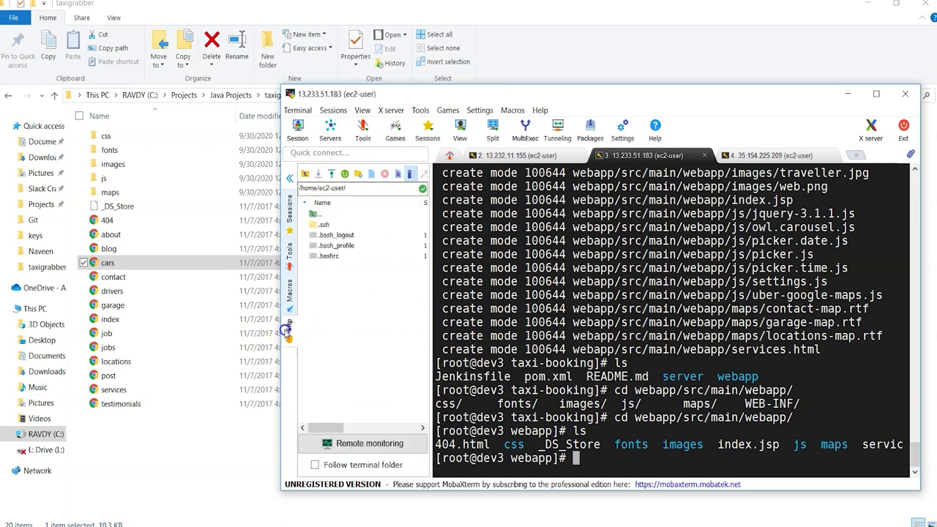
left_click(304, 188)
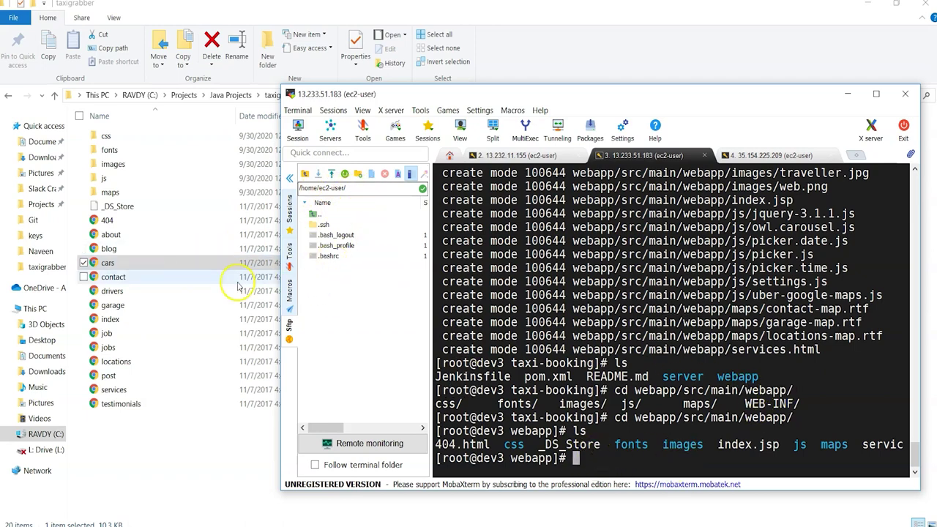
Step: Drag cars.html, drivers.html and garage.html together into /home/ec2-user over SFTP
left_click(167, 263)
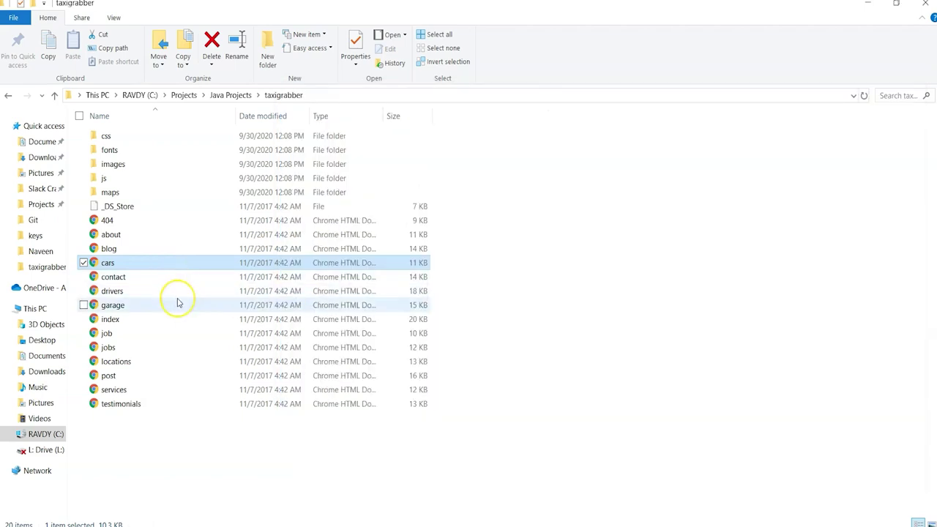
key("alt+Tab")
left_click(170, 292, "ctrl")
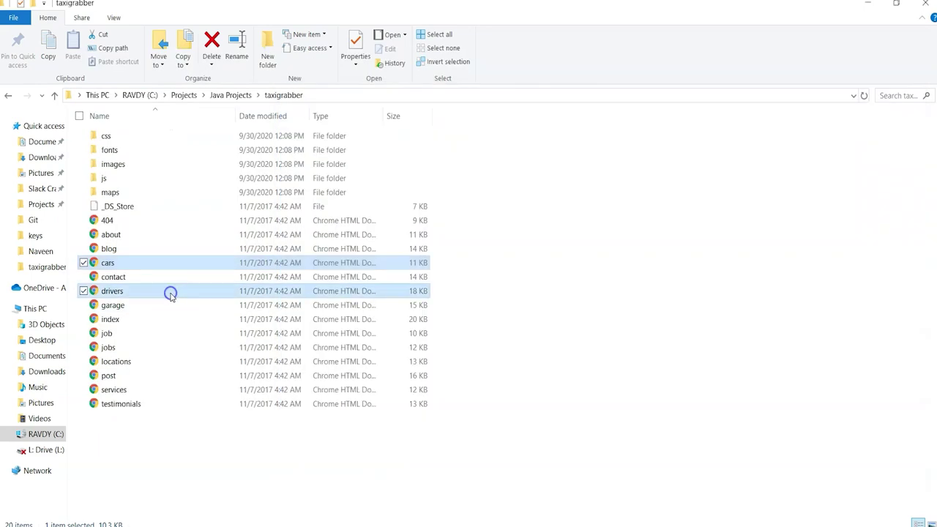
left_click(169, 306, "ctrl")
key("alt+Tab")
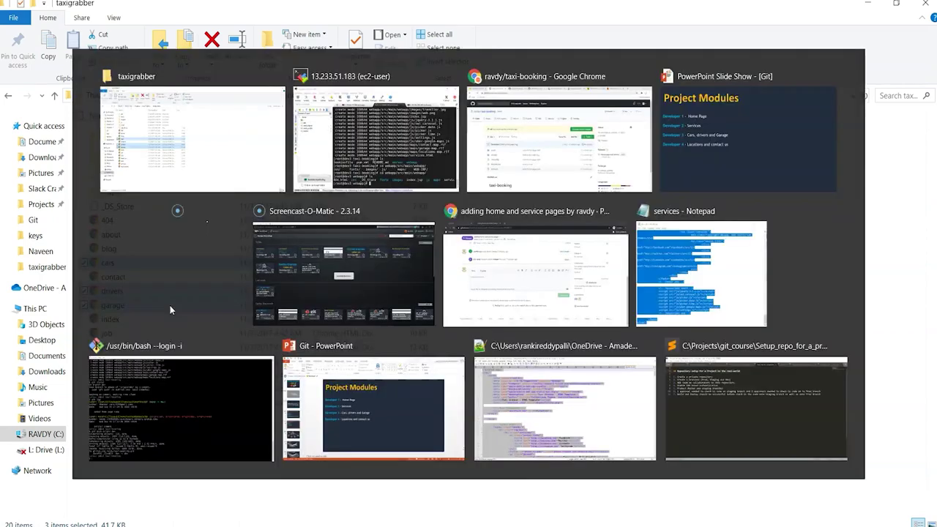
left_click_drag(157, 263, 369, 320)
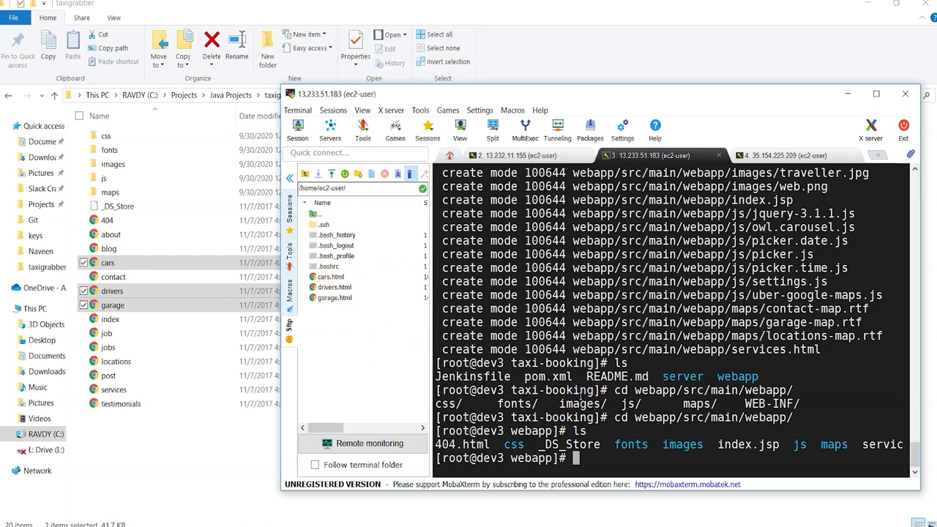
Step: Maximize the terminal and list /home/ec2-user/ with ls -l to see the uploaded pages
type("ls -l")
left_click(875, 94)
type("/home/")
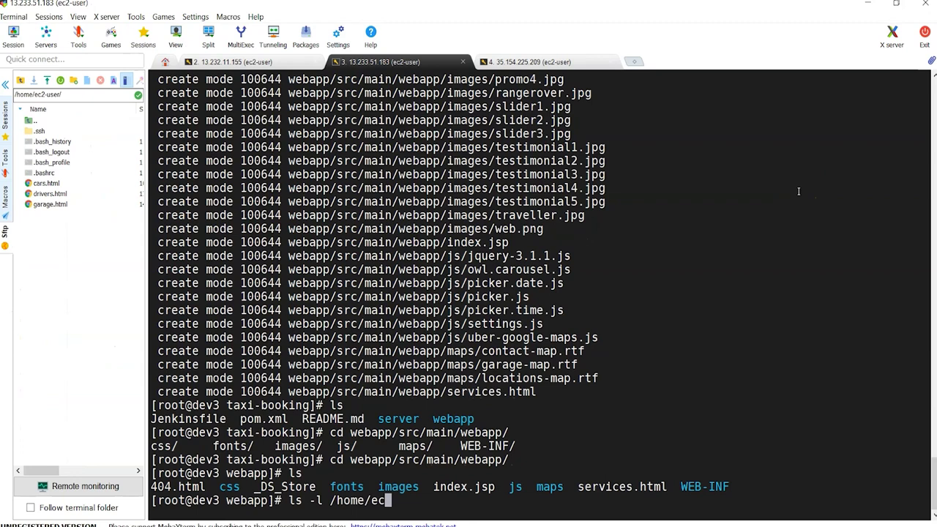
type("ec")
key("Tab")
key("Return")
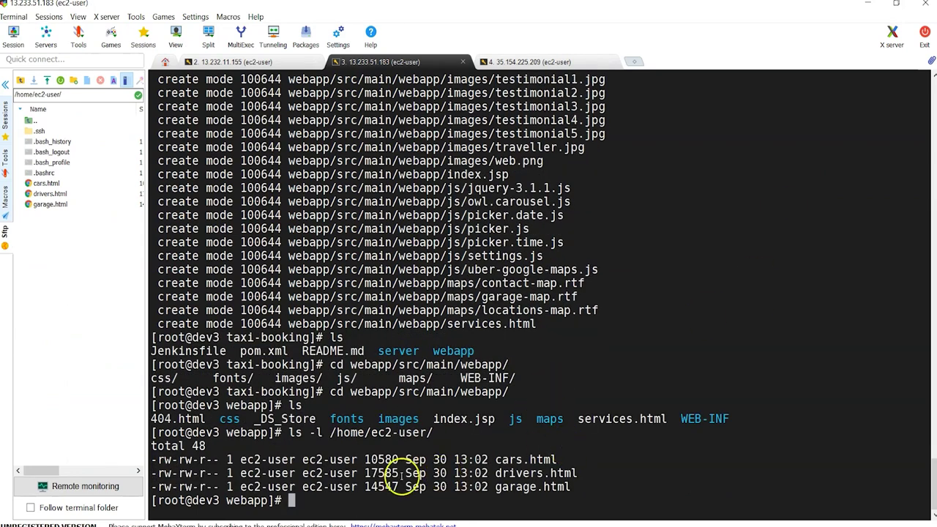
Step: Copy /home/ec2-user/* into the current webapp folder and list it to confirm
double_click(385, 433)
key("ctrl+c")
type("cp")
right_click(386, 432)
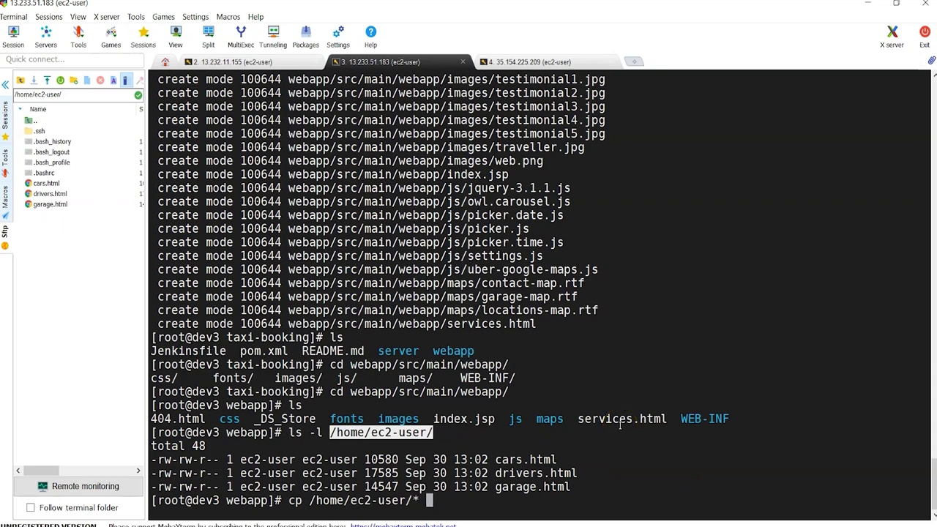
key("Return")
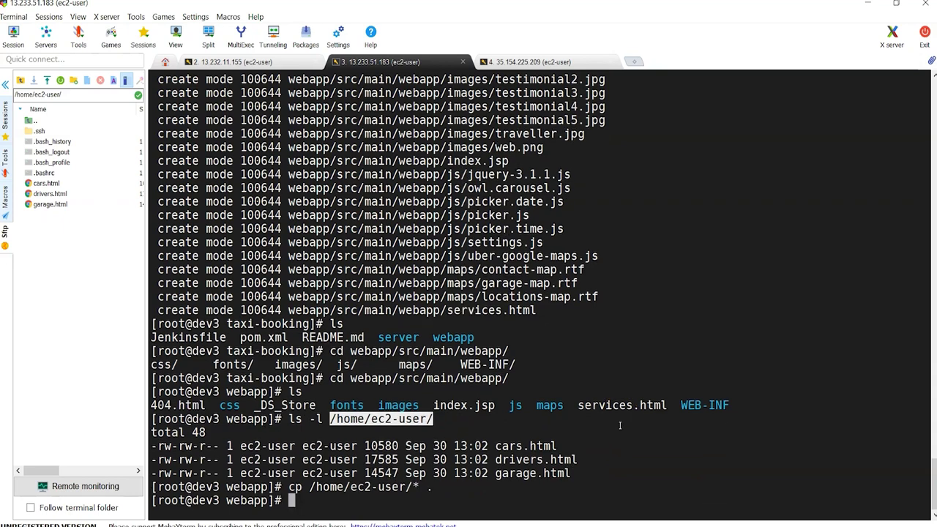
type("ls")
key("Return")
type("vi")
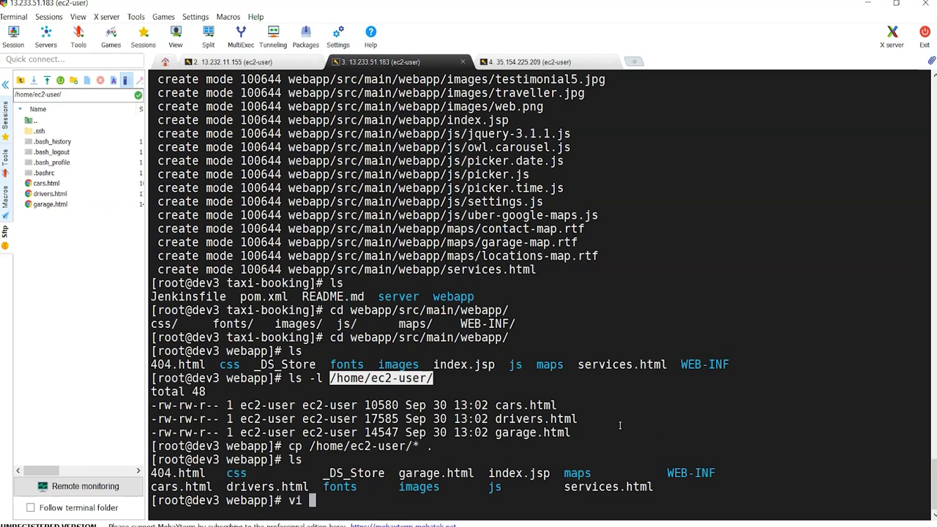
Step: Open index.jsp in vi and scroll to the commented-out menu links
double_click(544, 473)
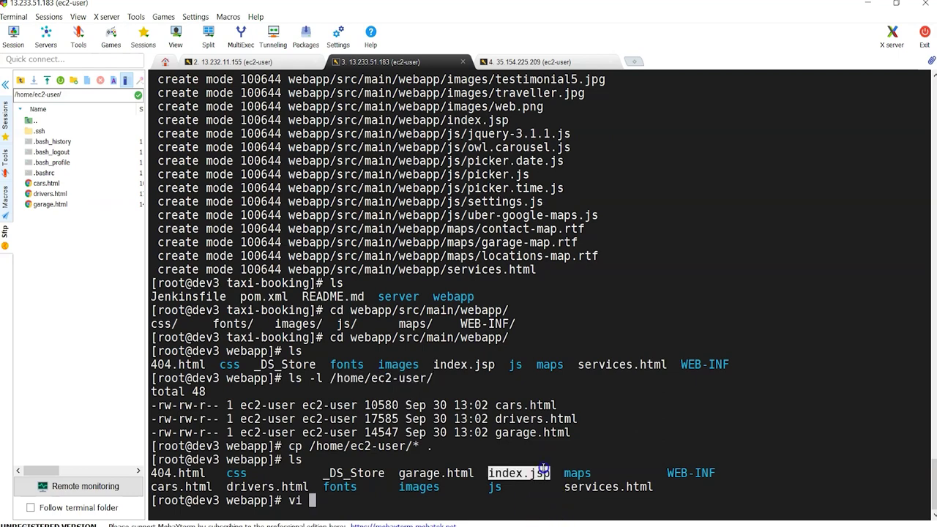
right_click(545, 472)
key("Return")
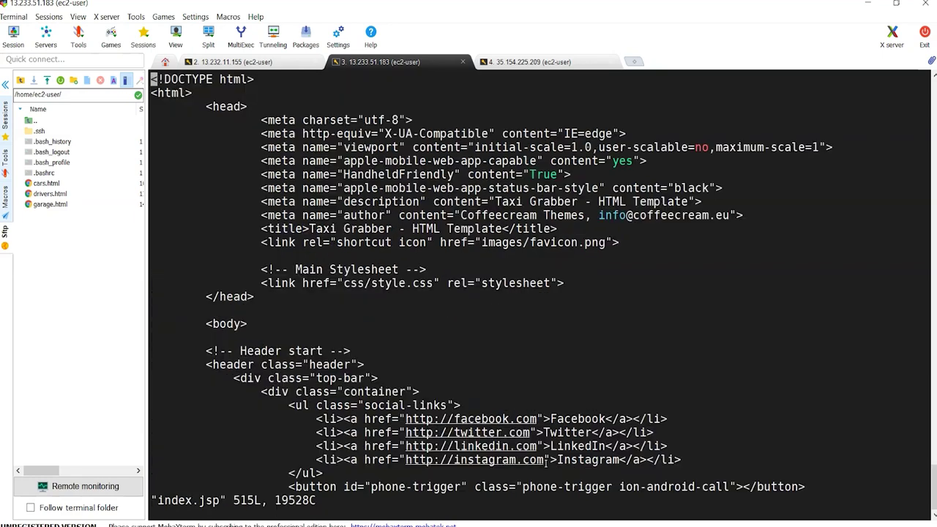
scroll(546, 461, "down", 6)
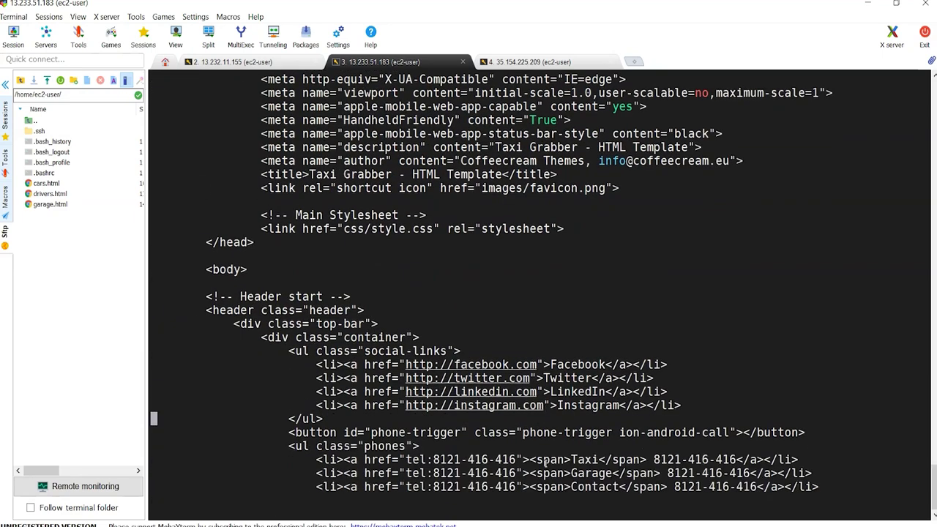
scroll(546, 461, "down", 6)
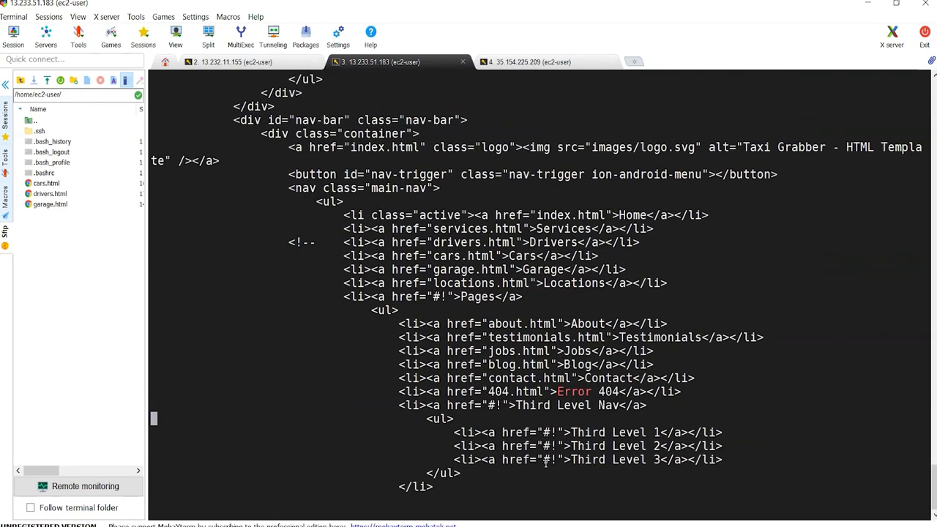
left_click(6, 85)
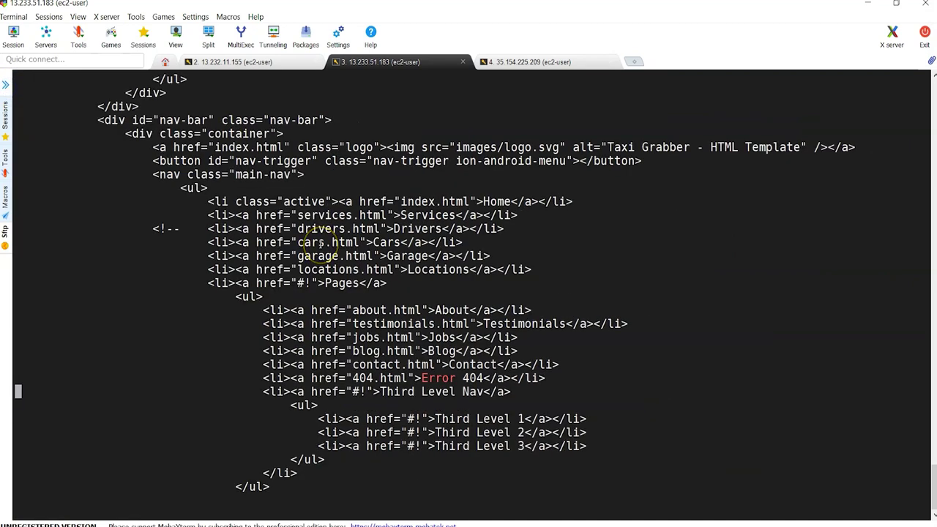
Step: Remove the <!-- before Drivers, add <!-- before Locations, and save with :wq
key("l")
key("l")
key("l")
key("l")
key("x")
key("x")
key("x")
key("x")
key("x")
key("i")
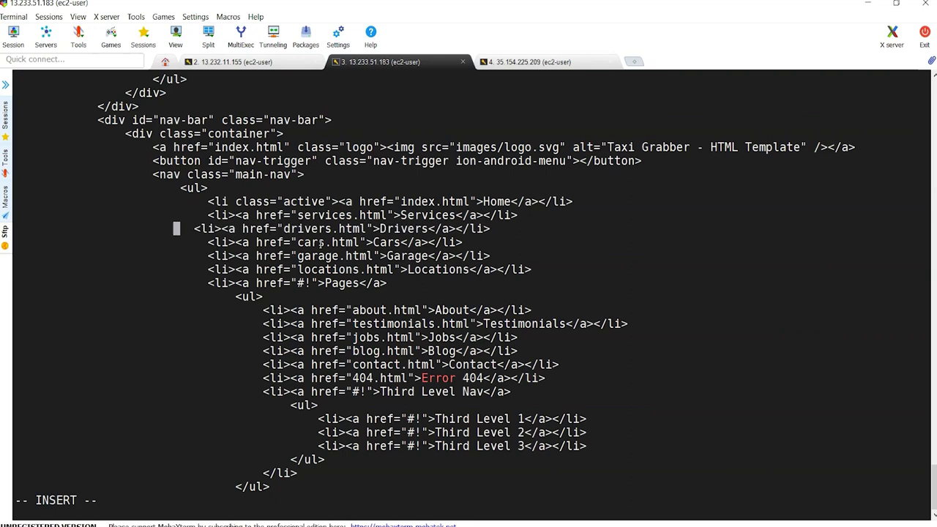
key("Down")
key("Down")
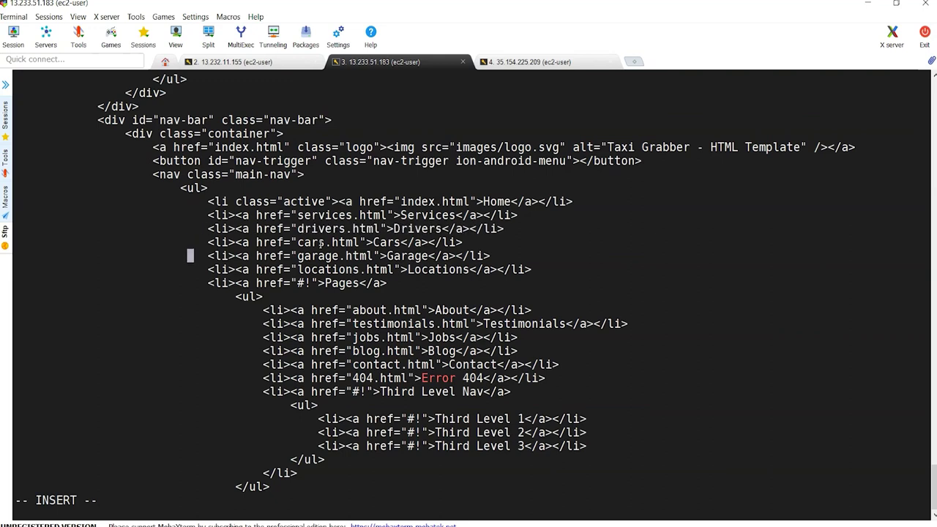
type("<!")
type("--")
key("Escape")
type(":wq")
key("Return")
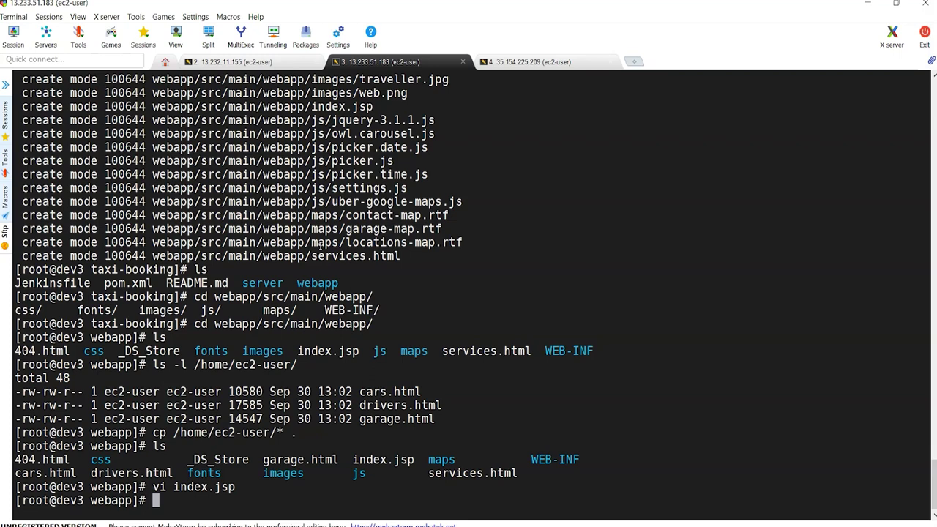
Step: Stage all changes and commit them as 'added cars, garrage and drivers info'
type("git add .")
key("Return")
type("git commit ")
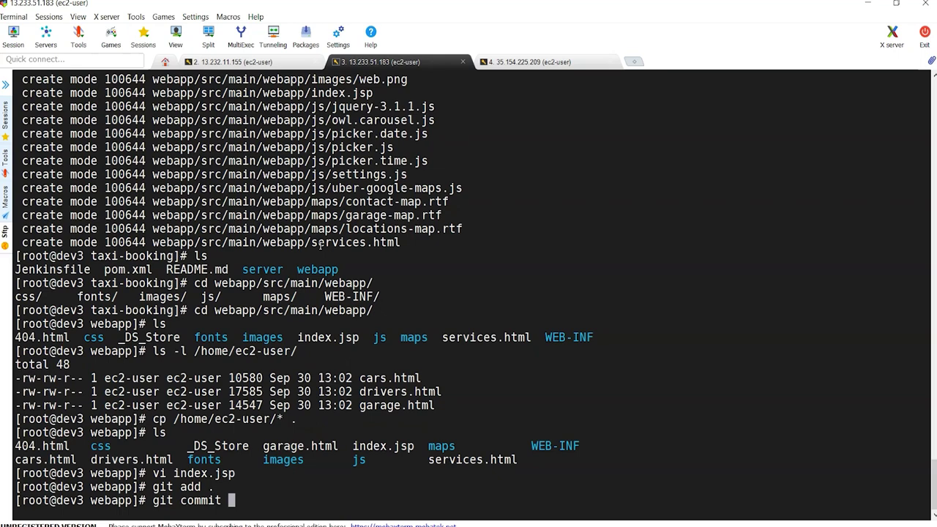
type("-m \"added cors")
key("BackSpace")
key("BackSpace")
key("BackSpace")
type("a")
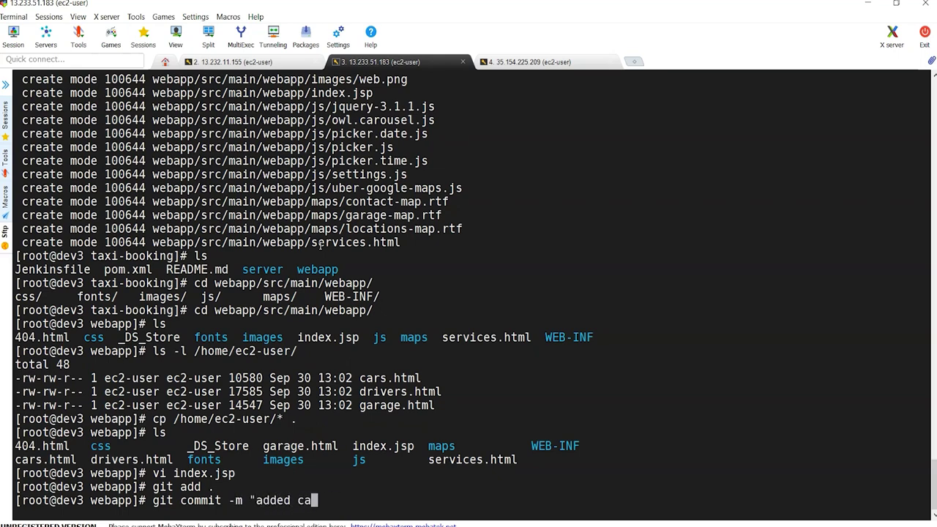
type("rs, garrage and ")
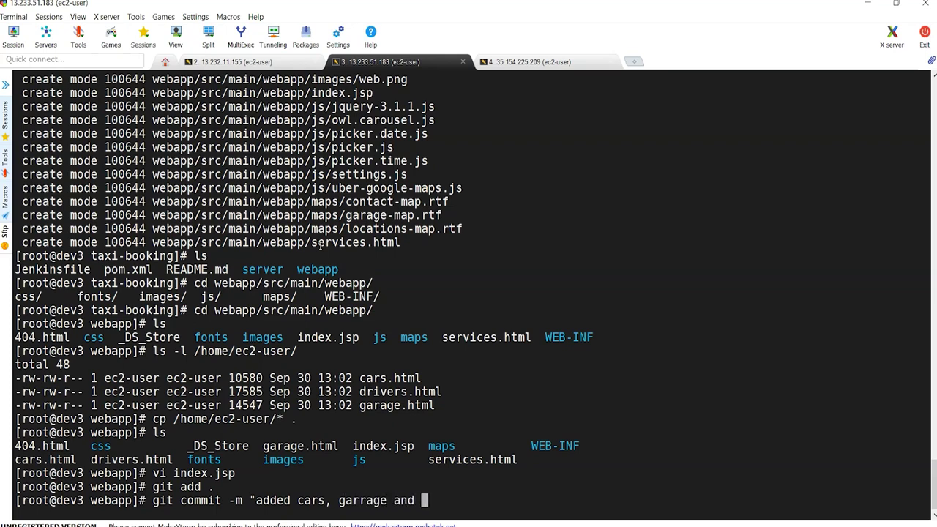
type("drivers info")
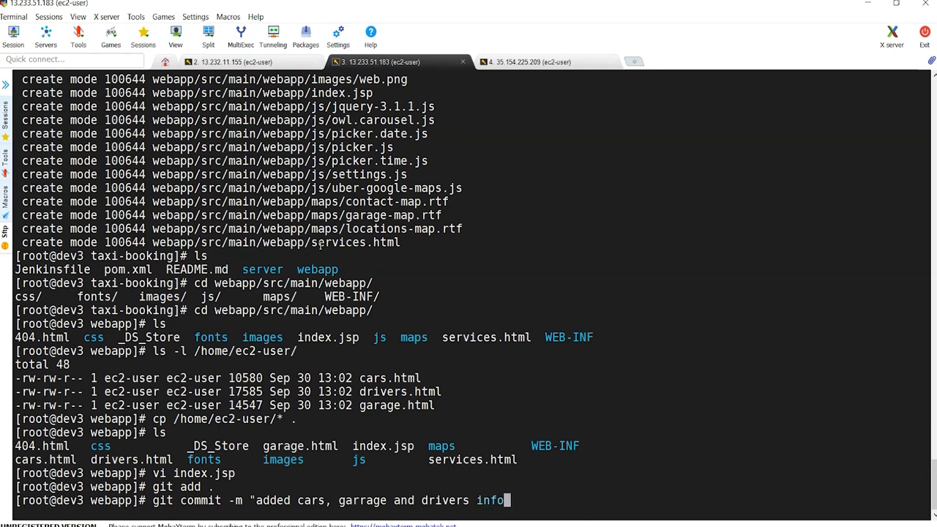
key("Return")
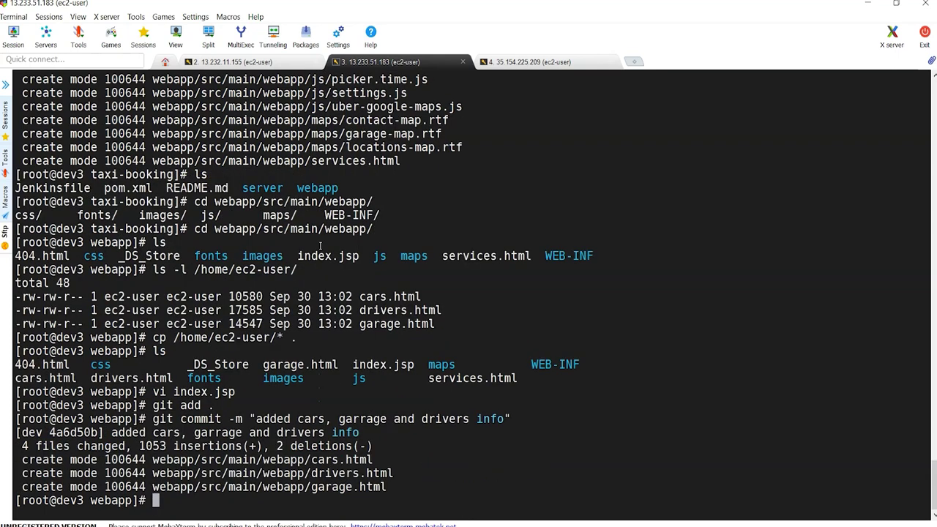
Step: Push the commit to the dev branch after a mistyped master push, then bring up GitHub
type("git push ori")
type("gin mst")
type("ster")
key("Return")
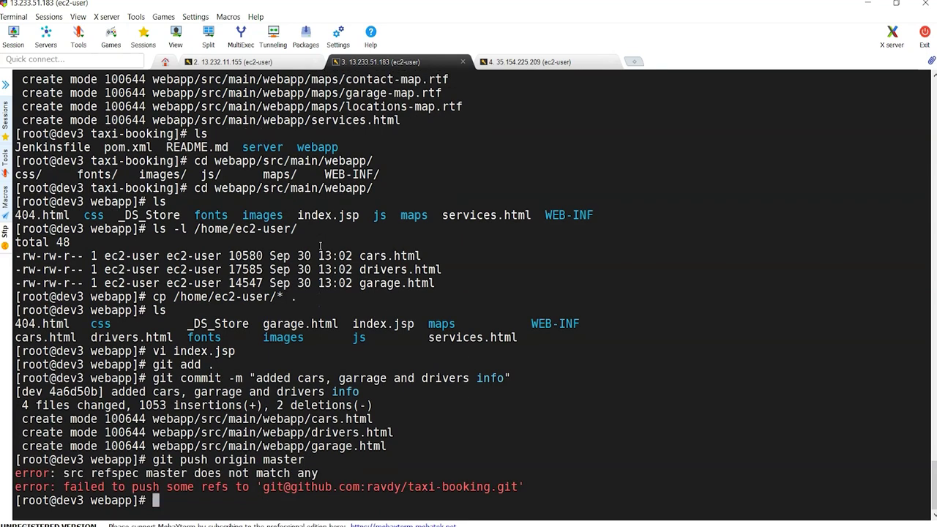
key("Up")
type("de")
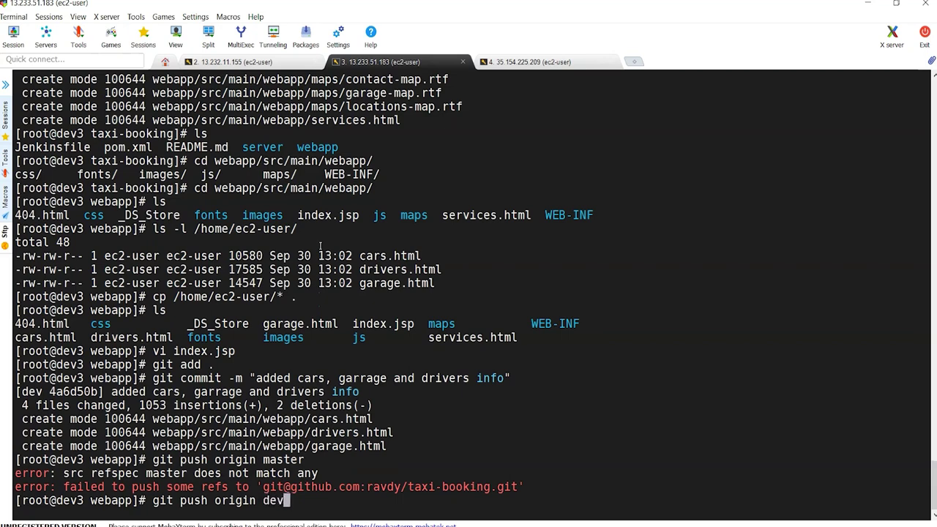
type("v")
key("Return")
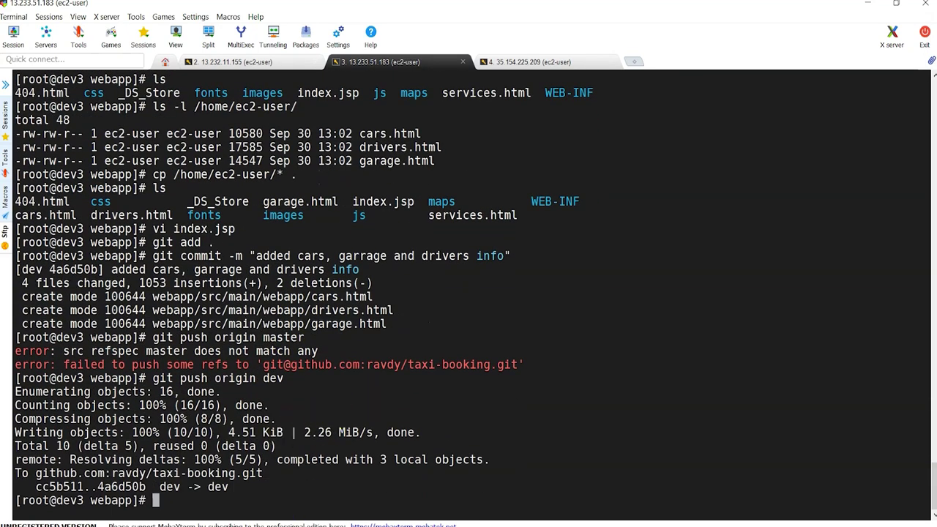
left_click(285, 502)
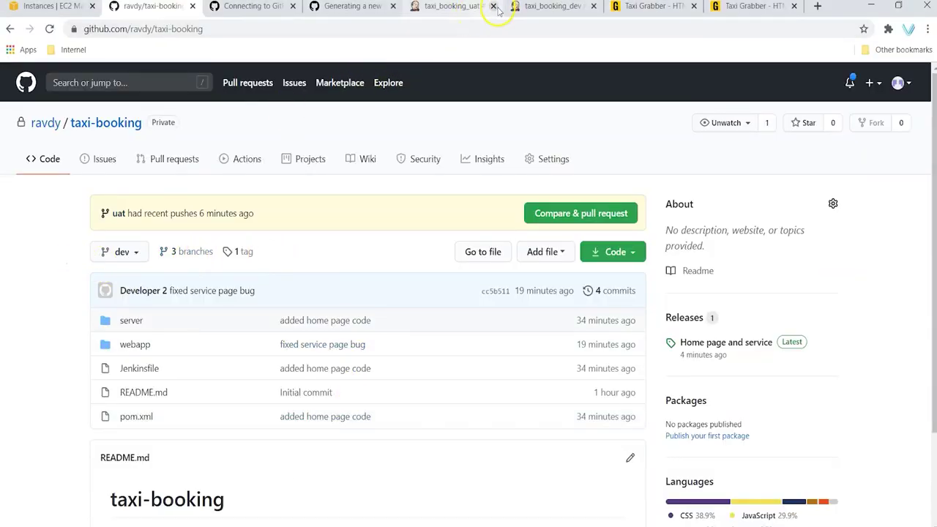
Step: Trigger a new taxi_booking_dev build and check the Taxi Grabber site
left_click(531, 8)
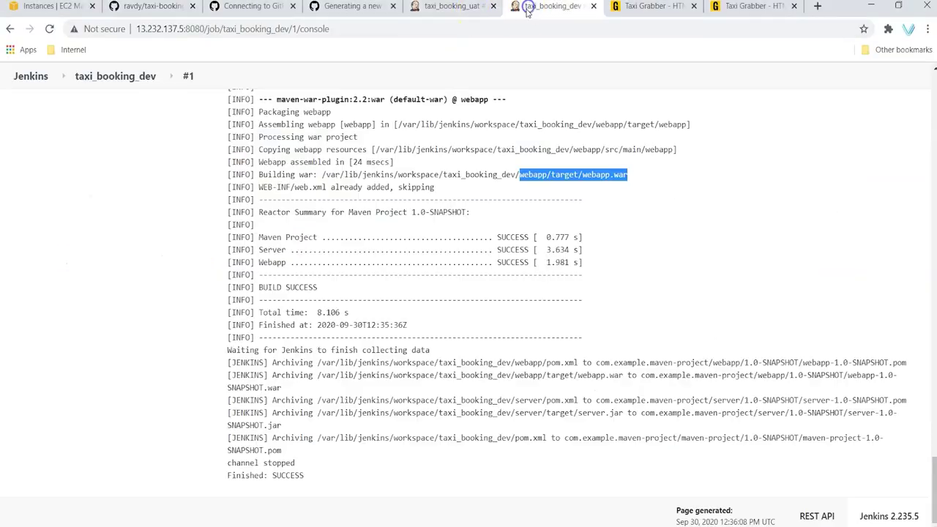
left_click(109, 85)
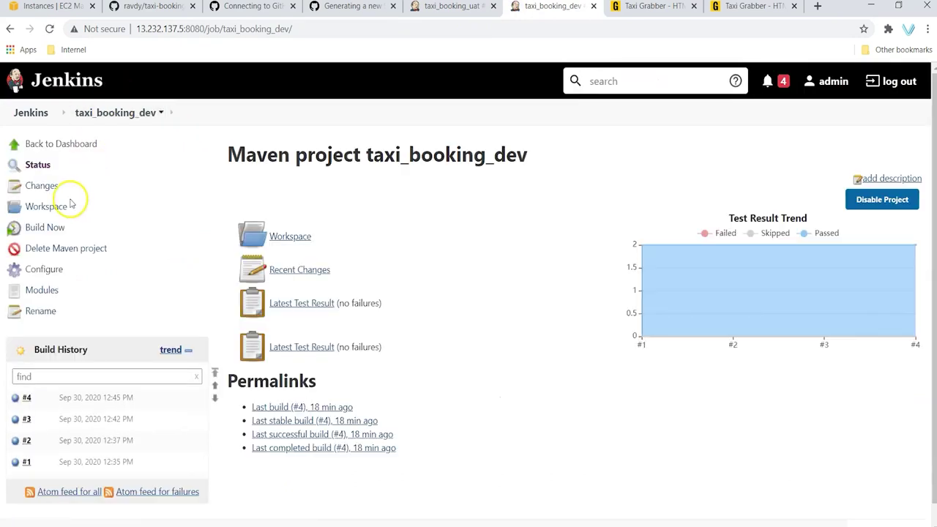
left_click(56, 232)
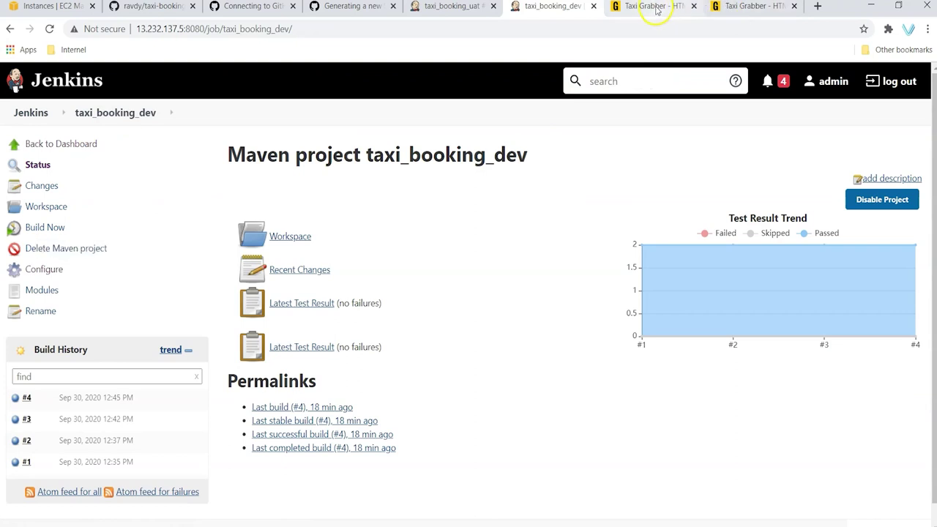
left_click(657, 8)
left_click(392, 31)
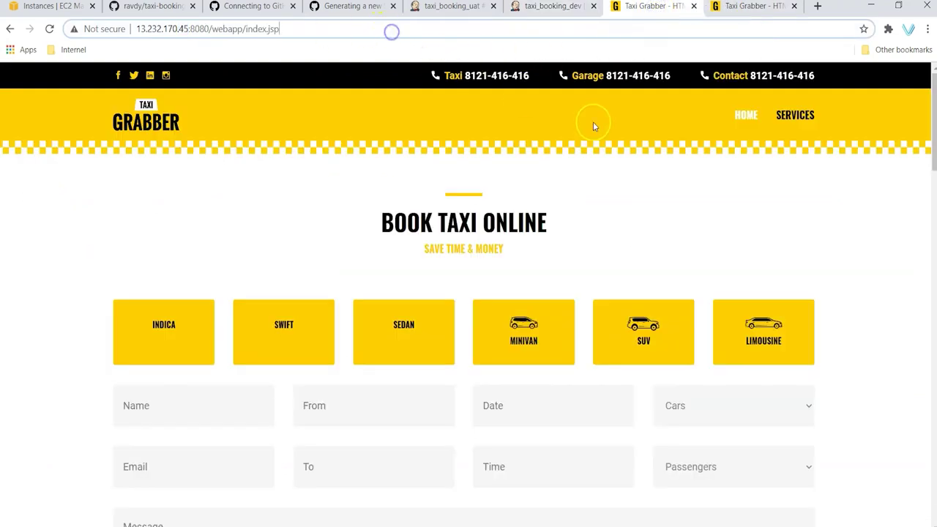
left_click(769, 183)
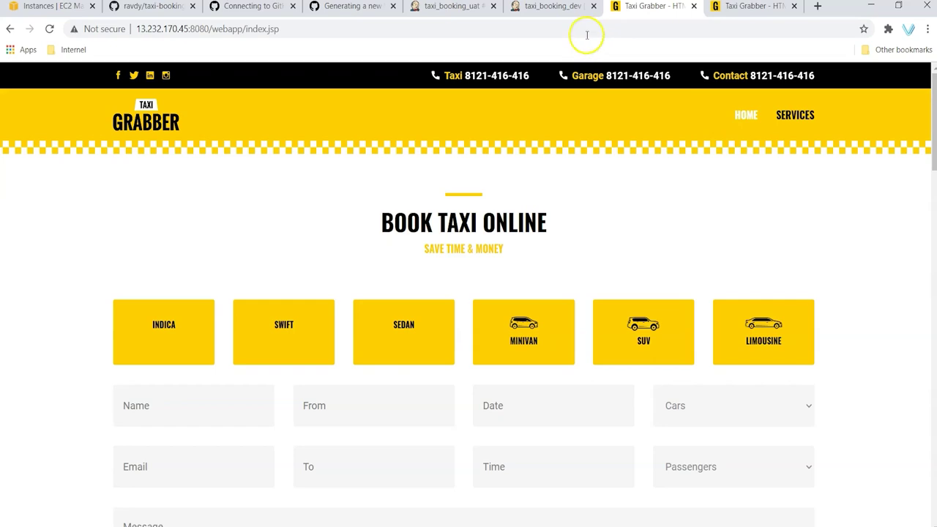
Step: Confirm build #5's console output shows BUILD SUCCESS and go back to Taxi Grabber
left_click(556, 12)
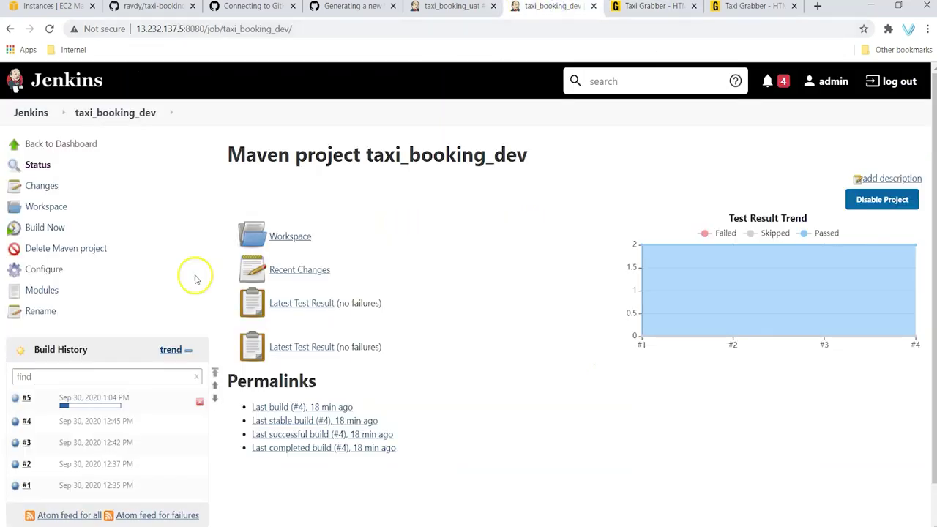
left_click(14, 402)
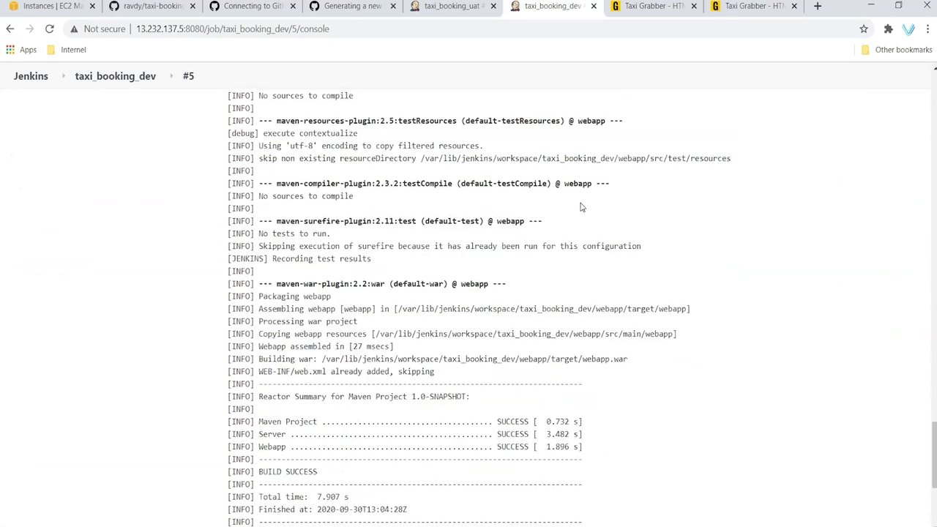
left_click(651, 13)
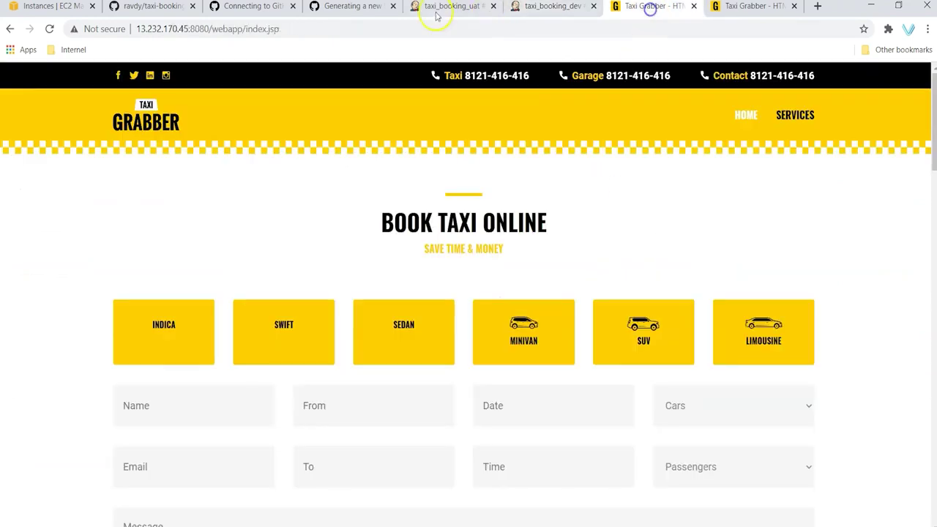
Step: Reload both the dev site and the second copy of Taxi Grabber
left_click(49, 29)
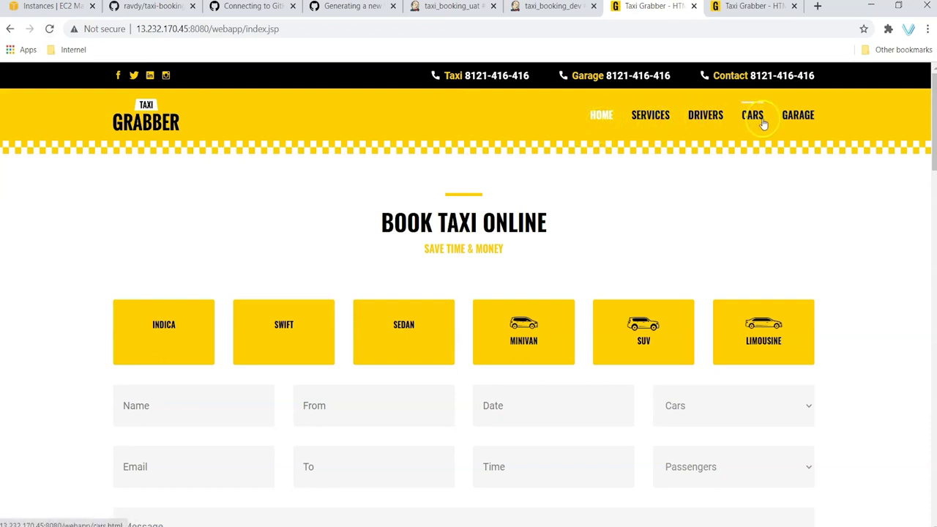
left_click(742, 6)
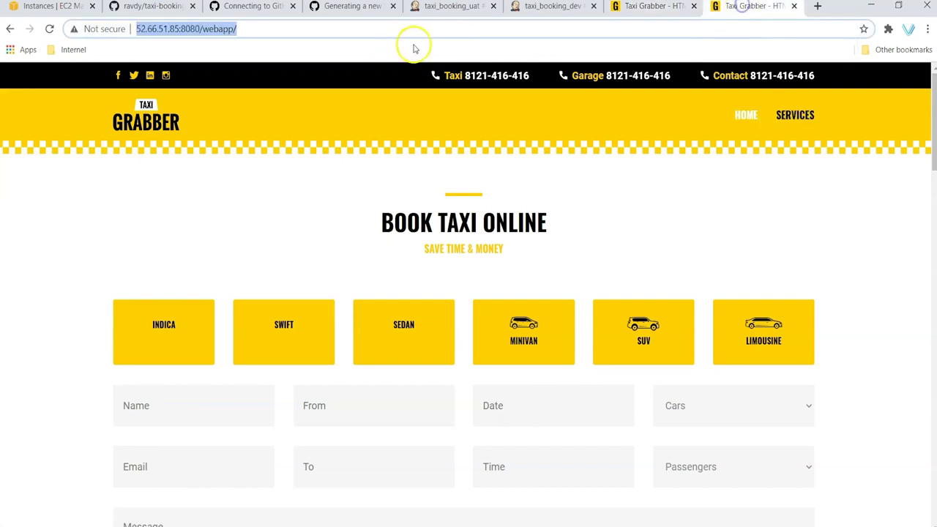
left_click(49, 28)
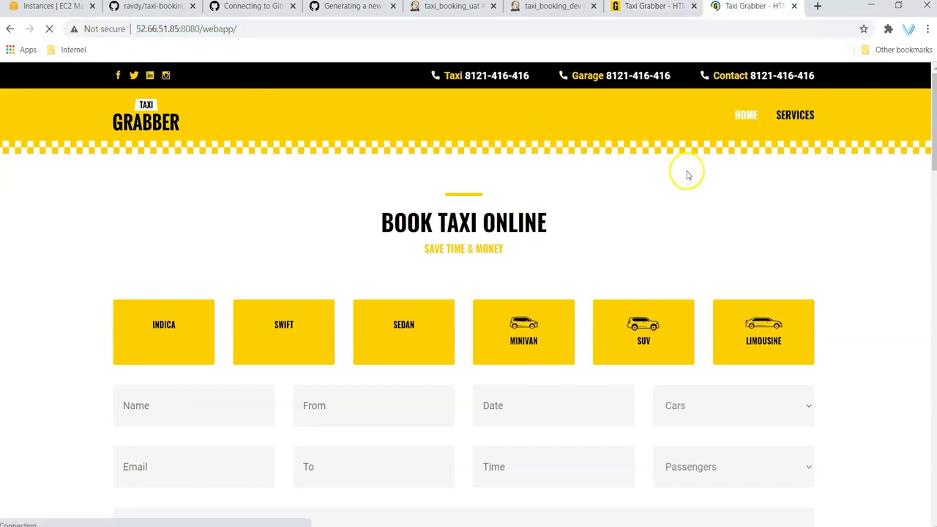
left_click(641, 7)
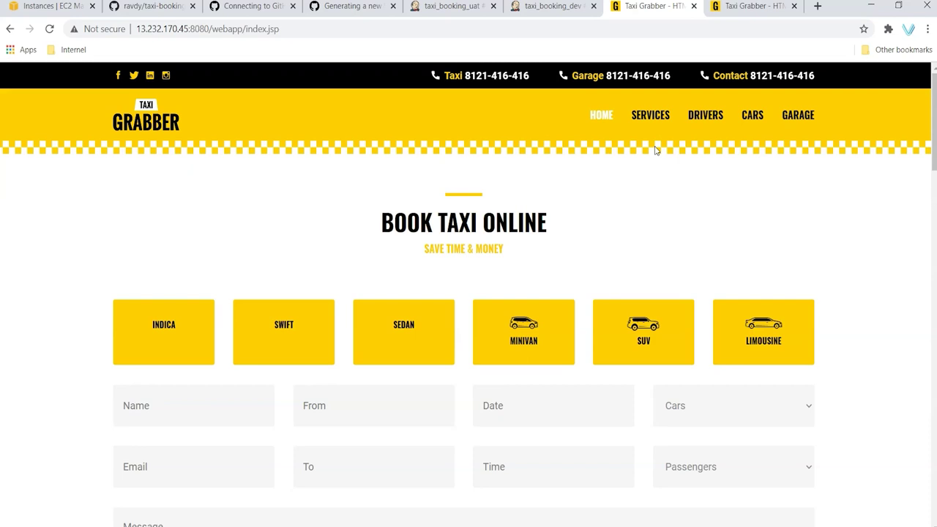
left_click(692, 134)
left_click(769, 7)
left_click(670, 8)
Step: Visit the dev site's Services, Home and Cars pages
left_click(652, 121)
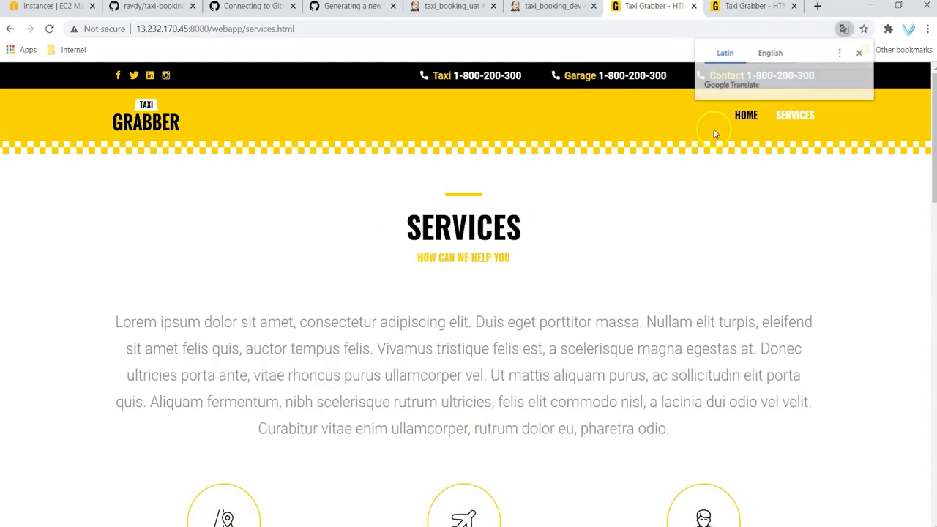
left_click(748, 119)
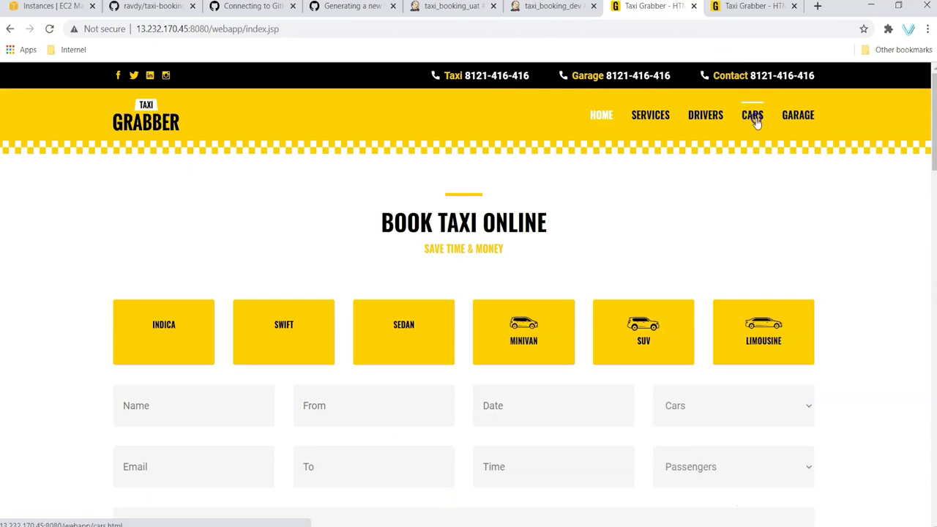
left_click(751, 118)
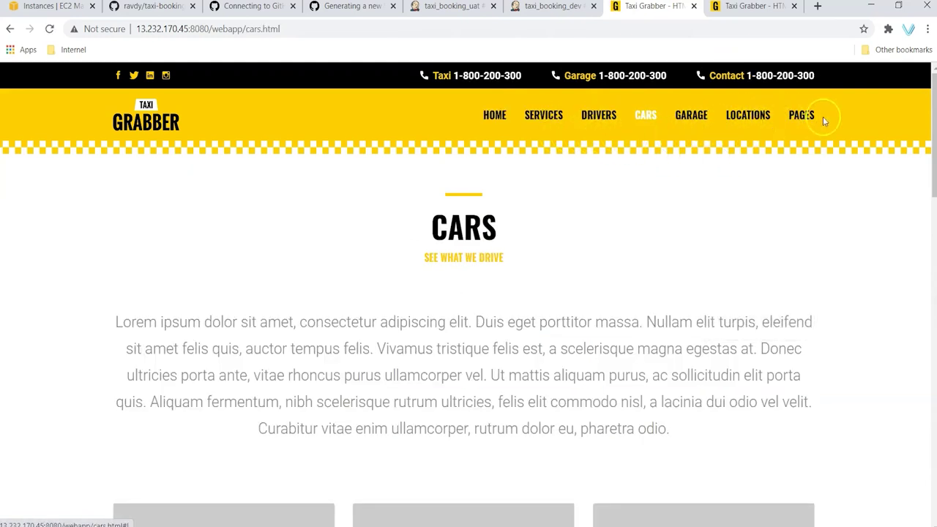
Step: Load the Taxi Grabber home page at /webapp/ without index.html, then switch to MobaXterm's dev4 session
left_click(494, 117)
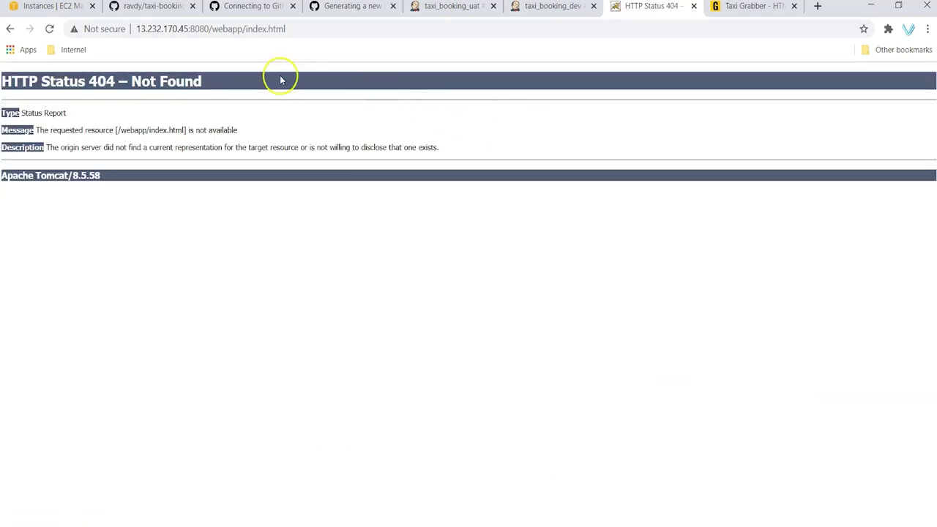
left_click_drag(246, 29, 372, 32)
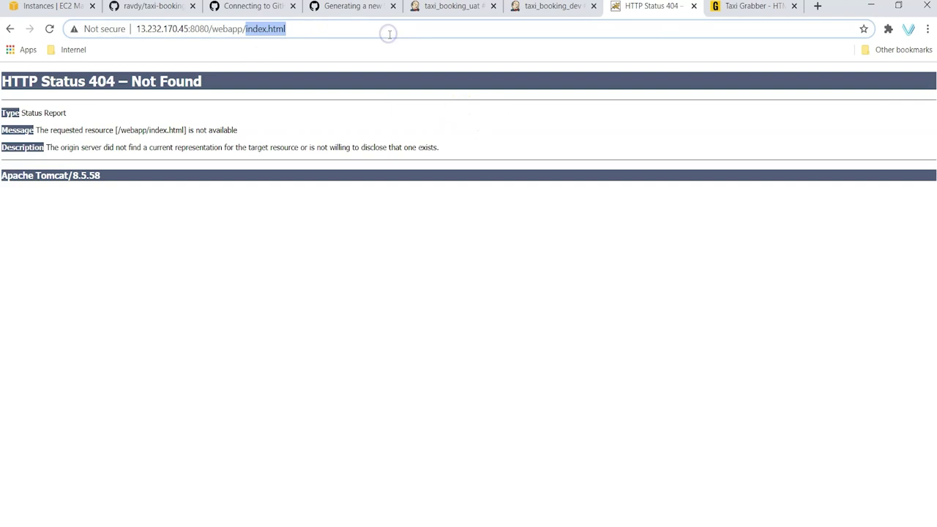
key("BackSpace")
key("Return")
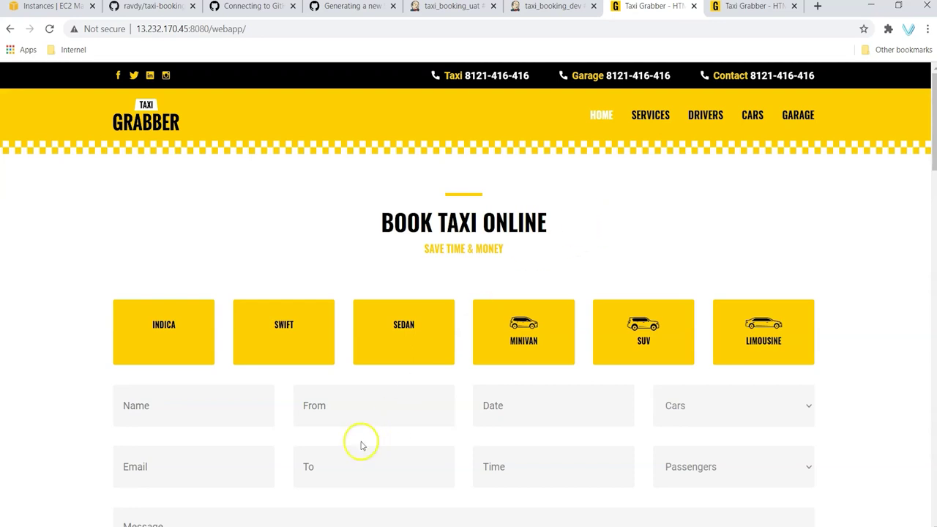
key("alt+Tab")
key("ctrl+Tab")
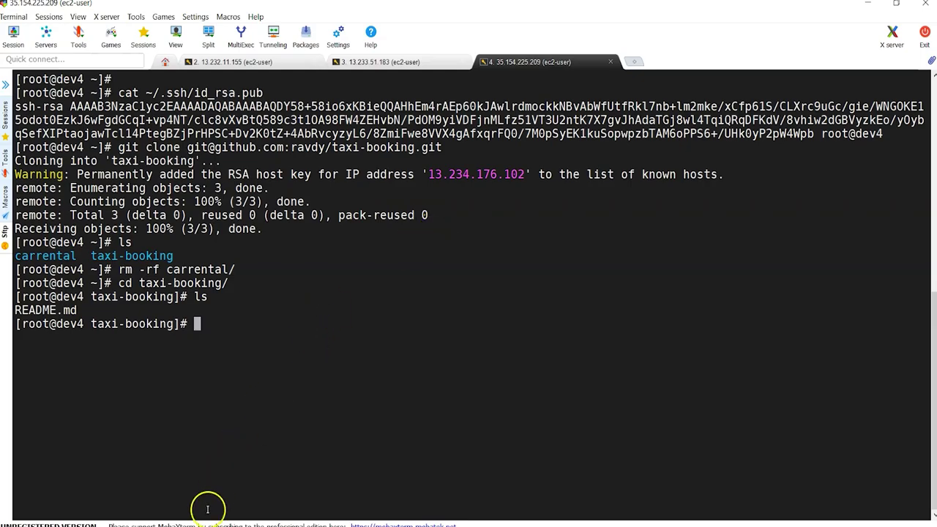
Step: Copy the 14 HTML pages, 404 through testimonials, from the taxigrabber folder
key("alt+Tab")
left_click(259, 485)
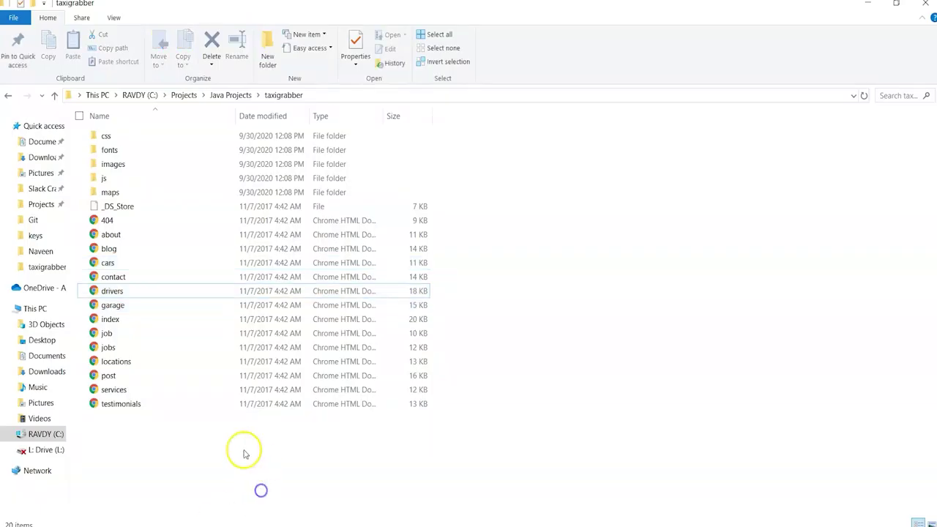
left_click(139, 408)
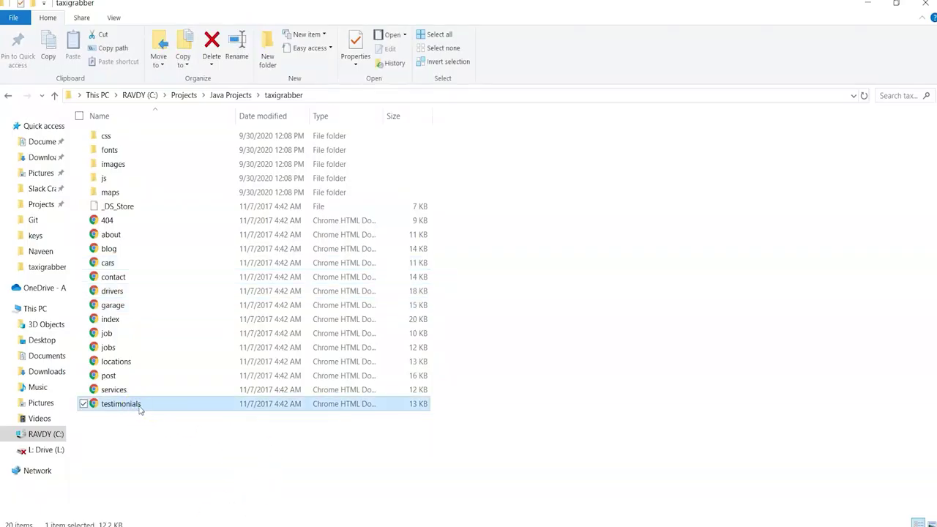
double_click(140, 409)
left_click(216, 443)
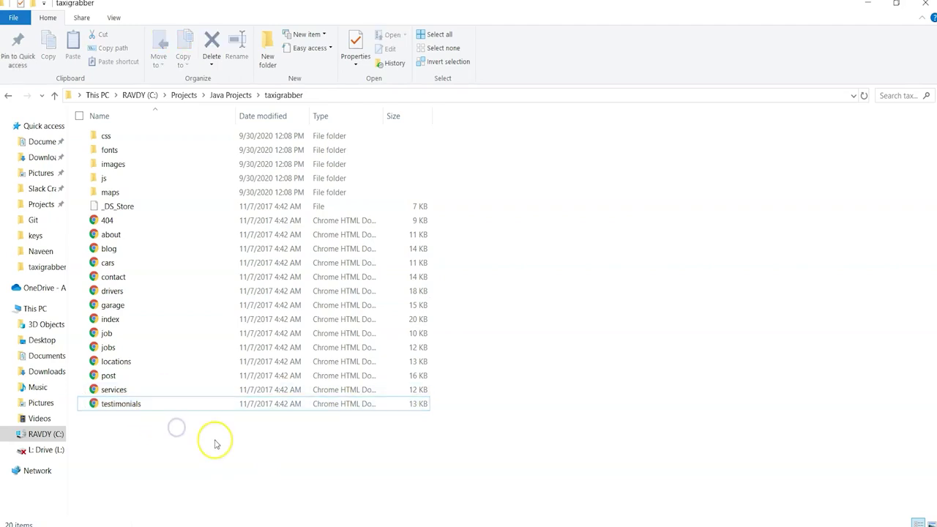
key("ctrl+a")
left_click(213, 445)
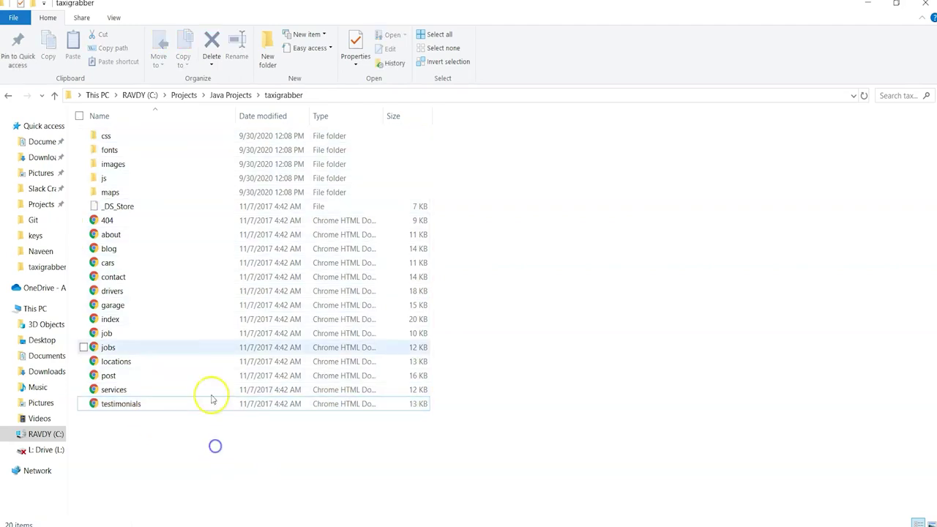
left_click(162, 222)
key("shift+Down")
key("shift+Down")
key("shift+Down")
key("shift+Down")
key("shift+Down")
key("shift+Down")
key("shift+Down")
key("shift+Down")
key("shift+Down")
key("shift+Down")
key("shift+Down")
key("shift+Down")
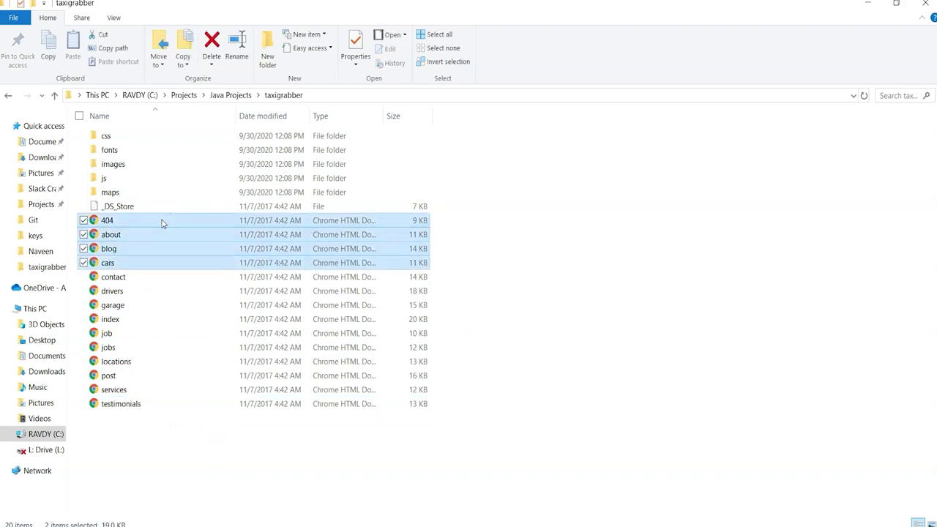
key("shift+Down")
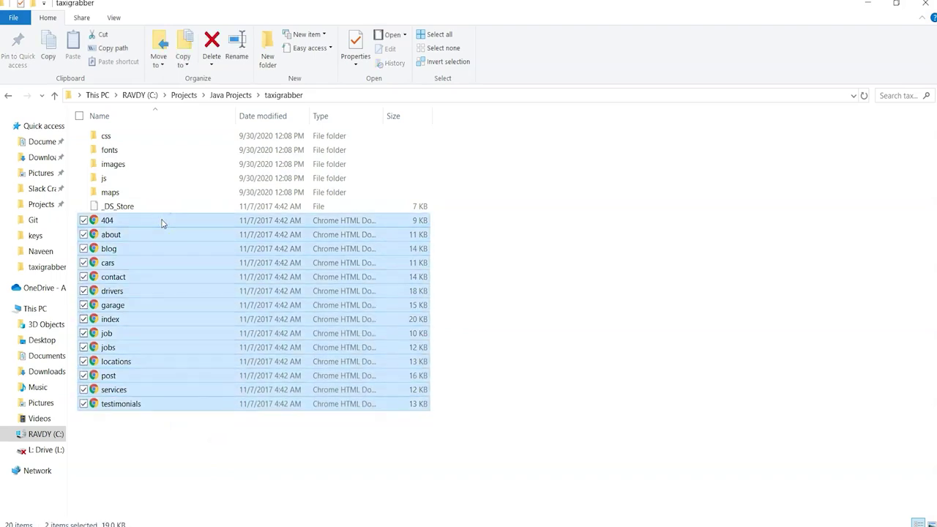
key("ctrl+c")
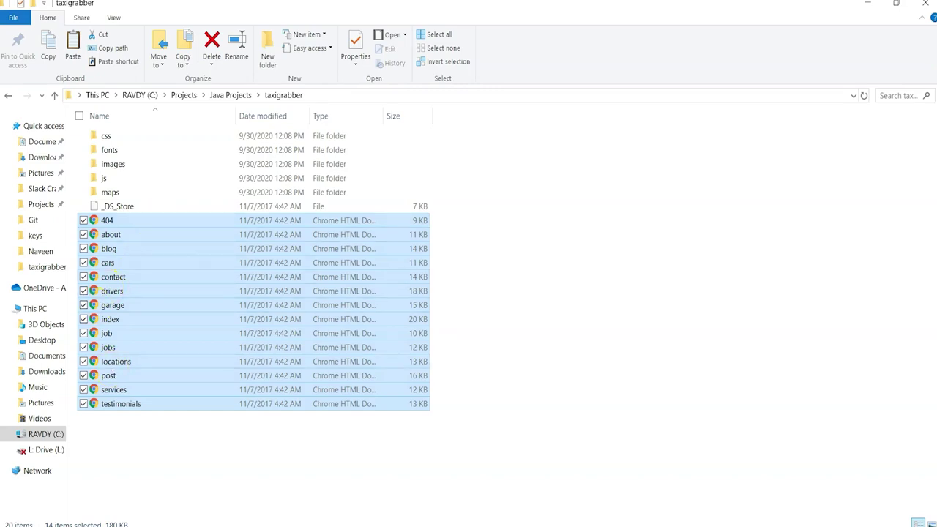
Step: Run git pull in the dev4 taxi-booking clone
key("alt+Tab")
type("git pull")
key("Return")
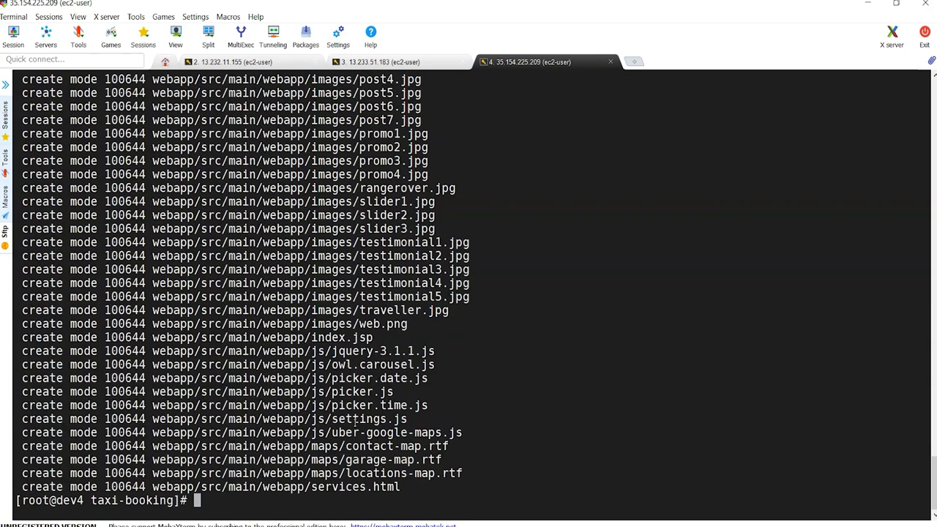
Step: Move into webapp/src/main/webapp and list its contents
type("ls")
key("Return")
type("cd webapp/src/main/")
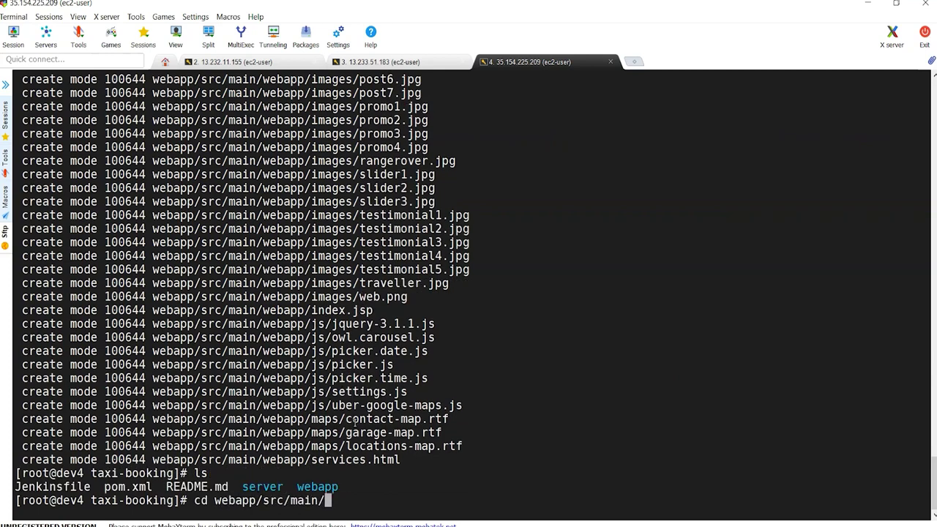
key("Tab")
key("Return")
type("ls")
key("Return")
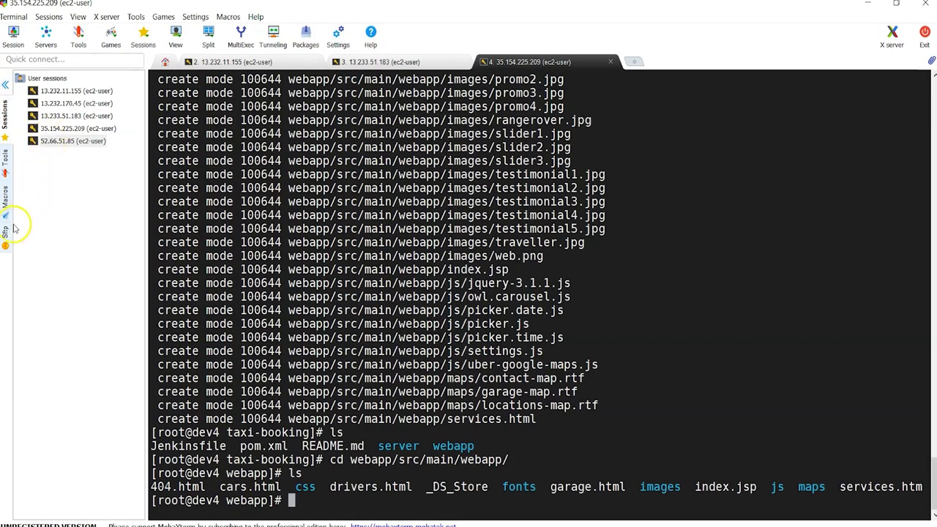
Step: Upload the 14 HTML files into /home/ec2-user/ through the Sftp panel
left_click(5, 230)
left_click(896, 4)
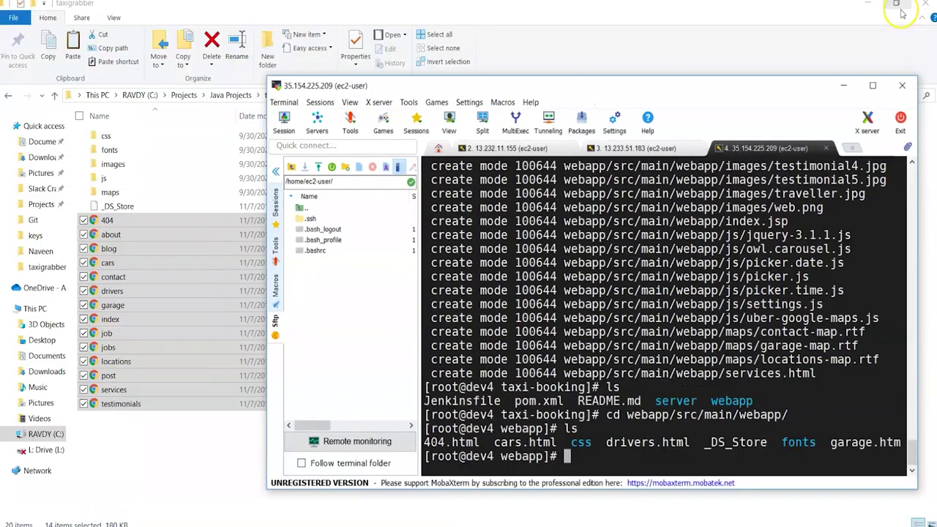
left_click_drag(153, 270, 364, 335)
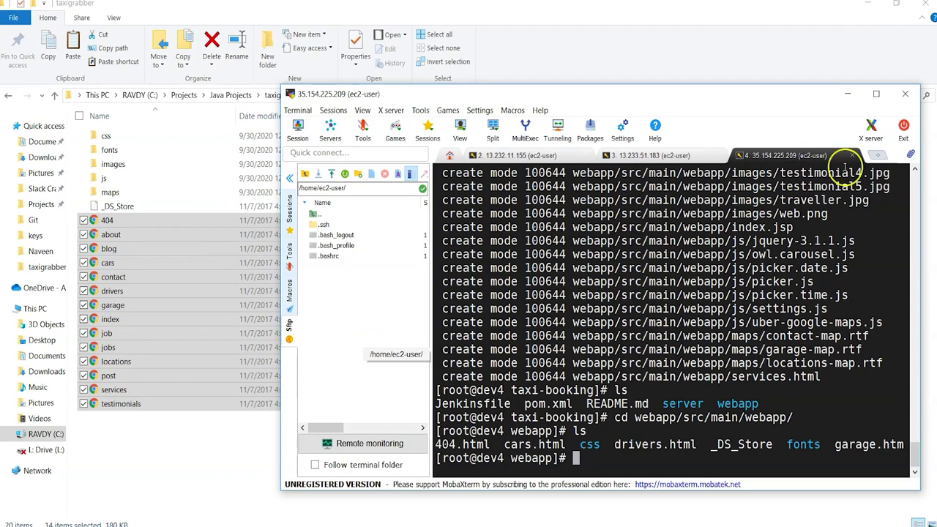
left_click(872, 95)
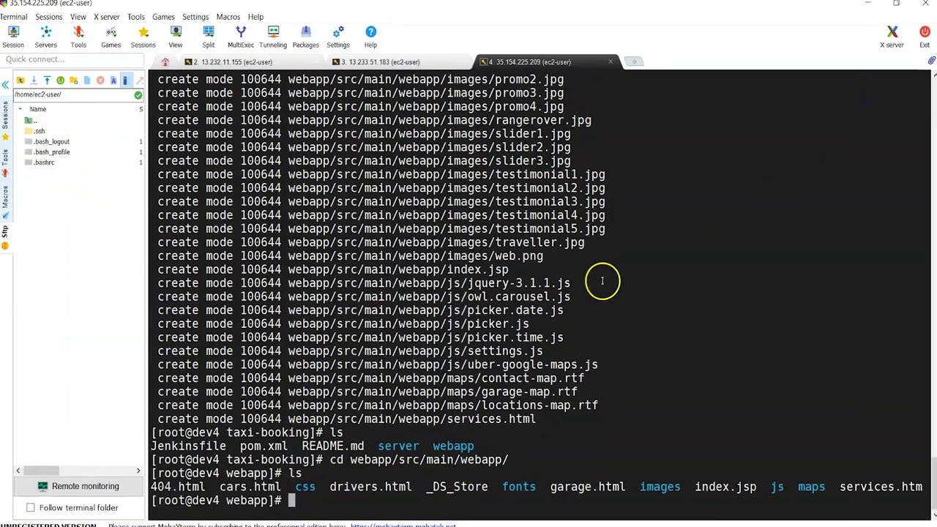
Step: List the uploaded files in /home/ec2-user/ alongside the webapp folder contents
type("ls -l /hoe")
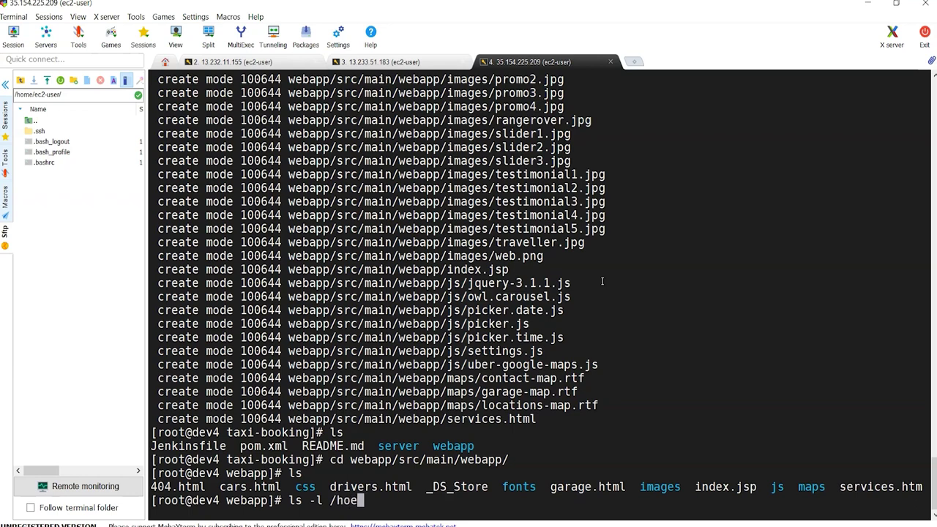
key("BackSpace")
type("me/e")
key("Tab")
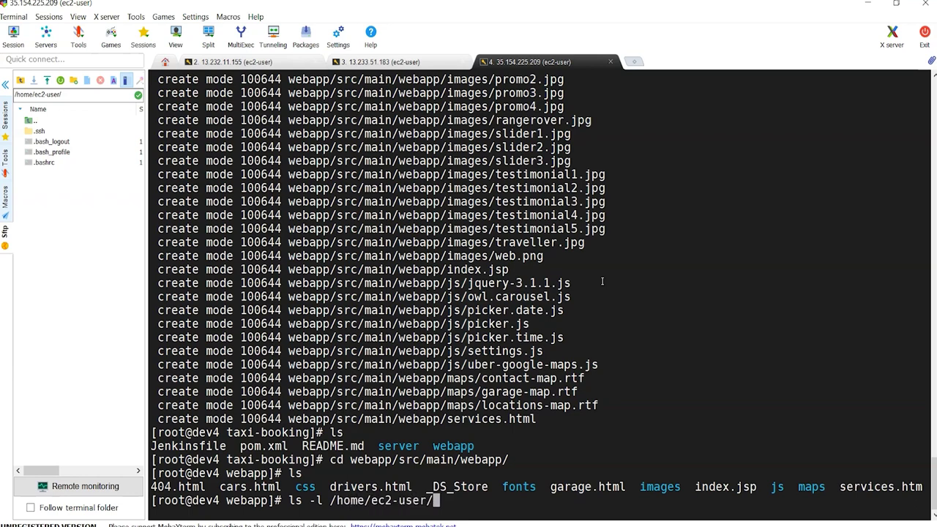
key("Return")
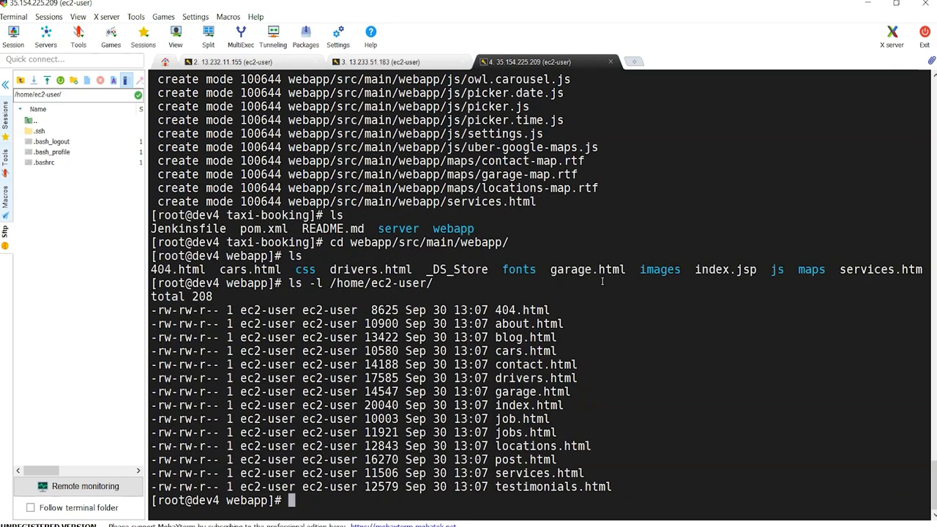
key("Up")
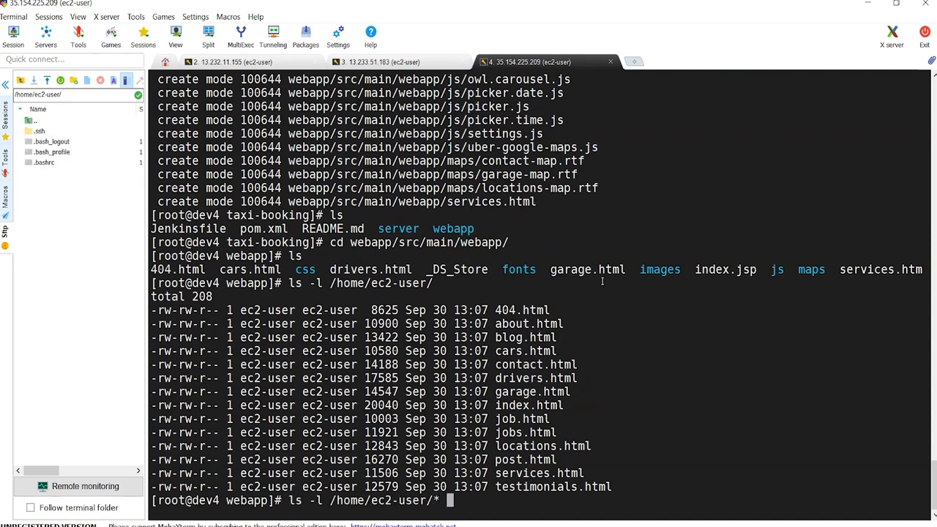
type("* .")
key("Return")
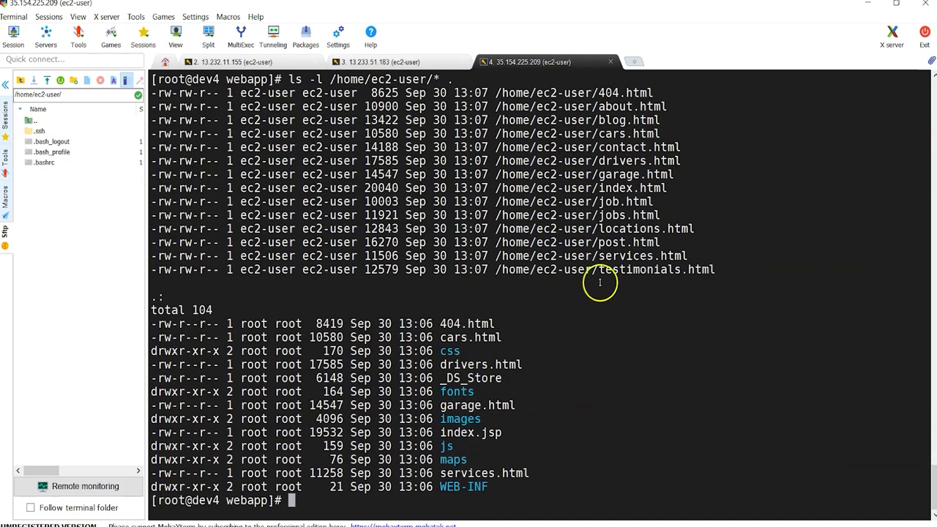
type("ls")
key("Return")
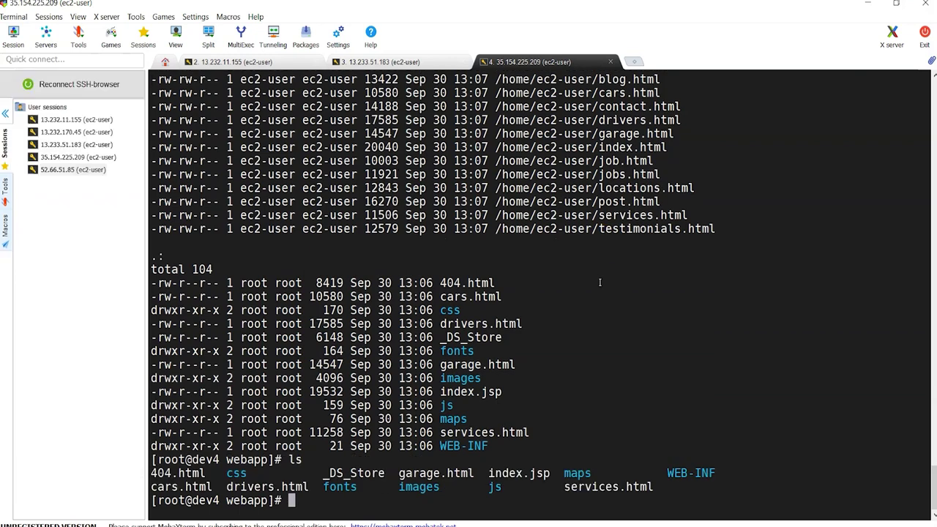
key("Up")
key("Up")
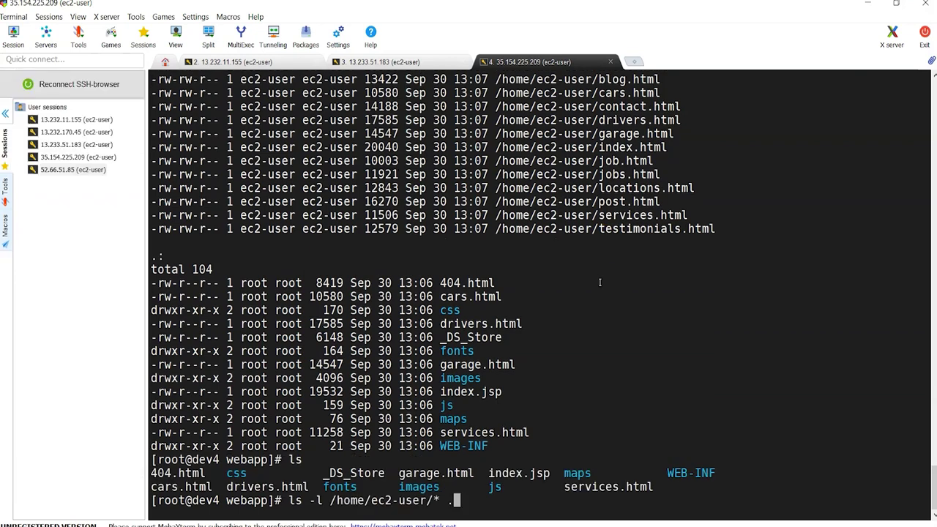
key("BackSpace")
key("BackSpace")
key("BackSpace")
key("BackSpace")
key("BackSpace")
key("BackSpace")
key("BackSpace")
key("BackSpace")
key("BackSpace")
key("BackSpace")
key("BackSpace")
key("BackSpace")
key("BackSpace")
key("BackSpace")
key("BackSpace")
key("BackSpace")
key("BackSpace")
key("BackSpace")
key("BackSpace")
key("BackSpace")
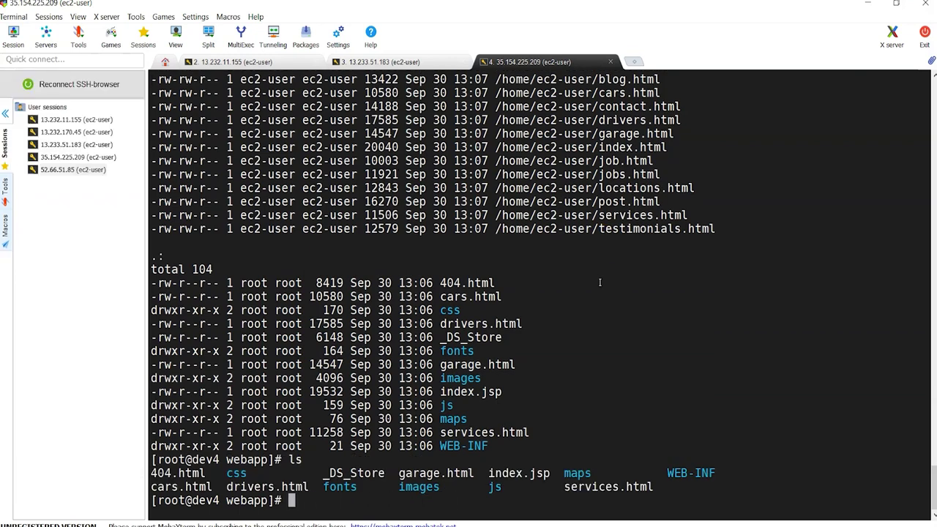
key("Up")
key("Down")
key("Up")
key("Left")
key("Left")
key("Left")
key("Left")
key("Left")
key("Left")
key("Left")
key("Left")
key("Left")
key("Left")
key("Left")
key("Left")
key("Left")
key("ctrl+c")
Step: Run cp /home/ec2-user/* . answering y to every overwrite, then clear the screen
type("cp /home/ec2-user/")
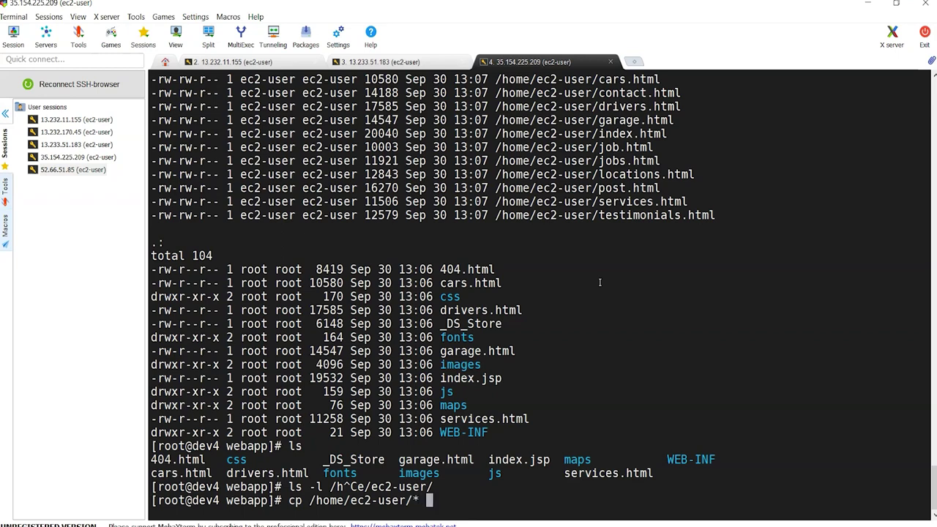
type("* .")
key("Return")
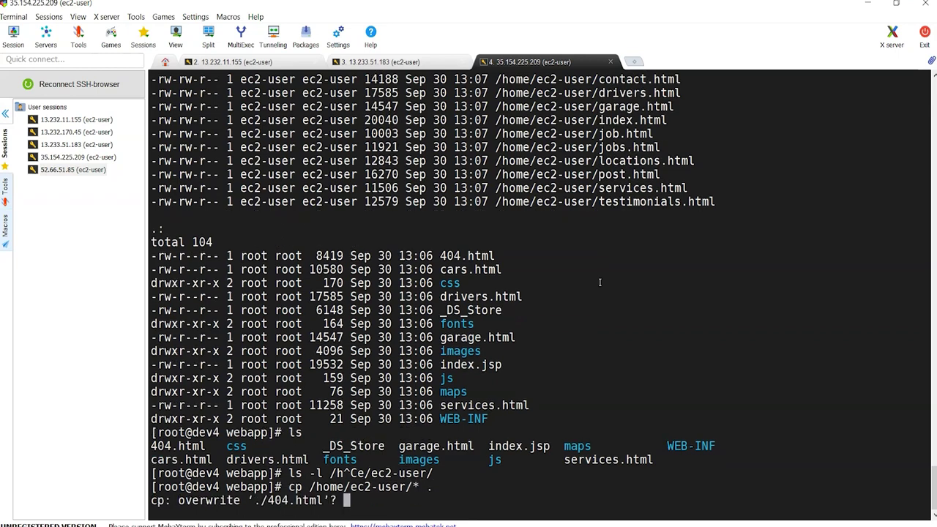
type("y")
key("Return")
type("y")
key("Return")
key("y")
key("Return")
key("y")
key("Return")
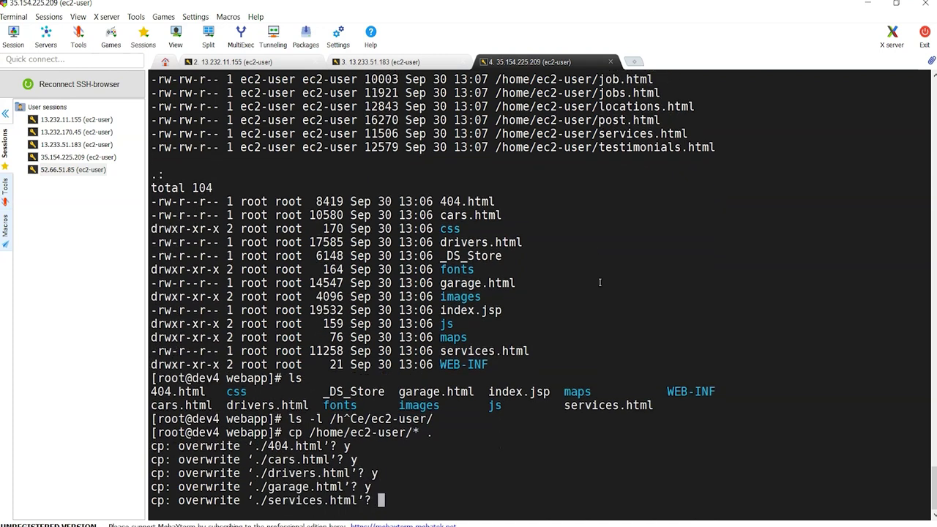
key("y")
key("Return")
type("y")
key("Return")
type("y")
key("Return")
type("clear")
key("Return")
type("lls")
Step: Stage the webapp changes and commit them as 'added dev4 code'
key("Return")
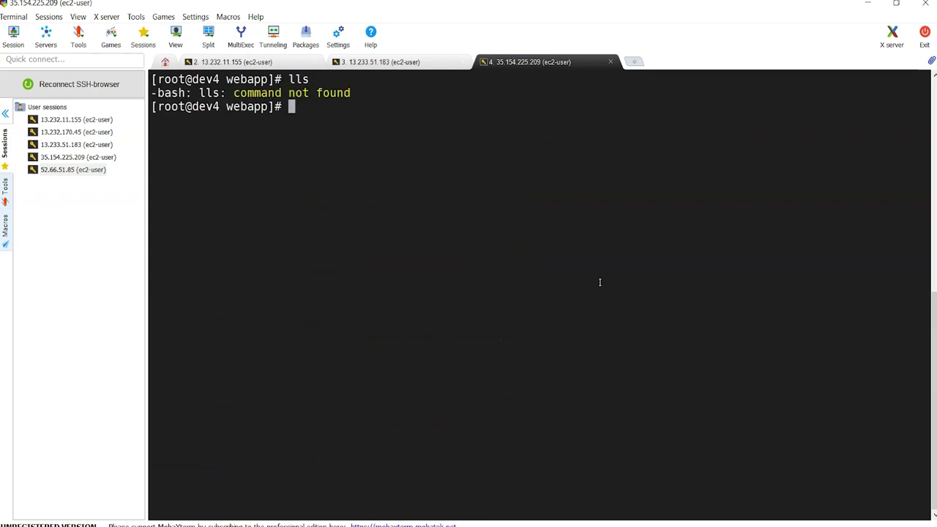
key("Return")
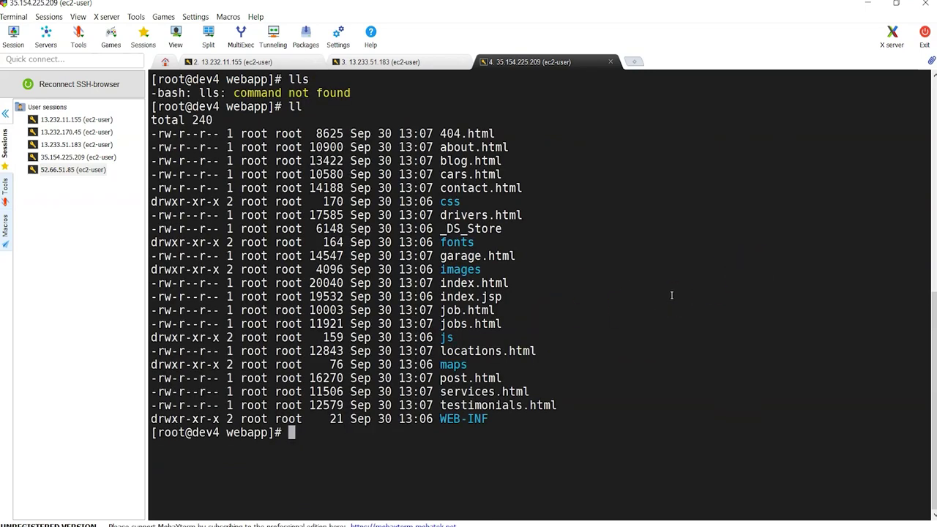
type("git add .")
key("Return")
type("git commi")
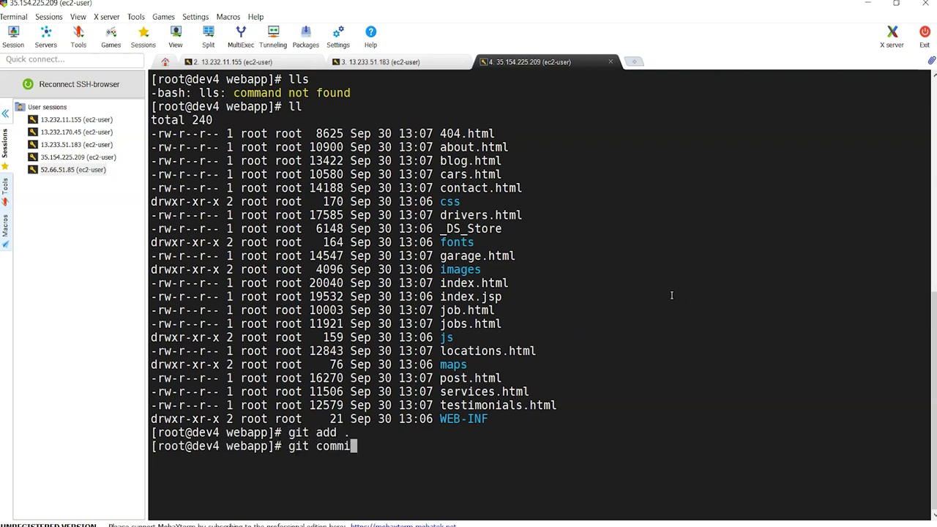
type("t -m ")
type("\"i")
type("dded ")
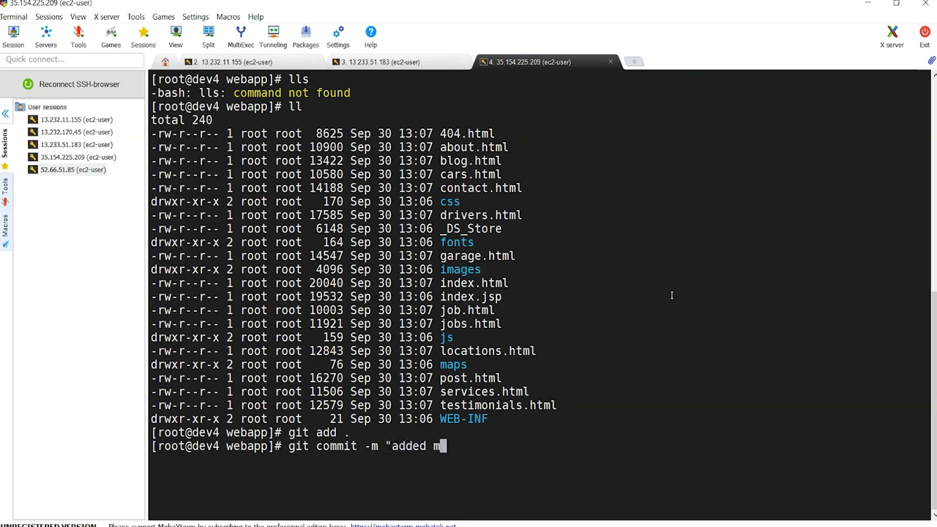
type("dev4 code")
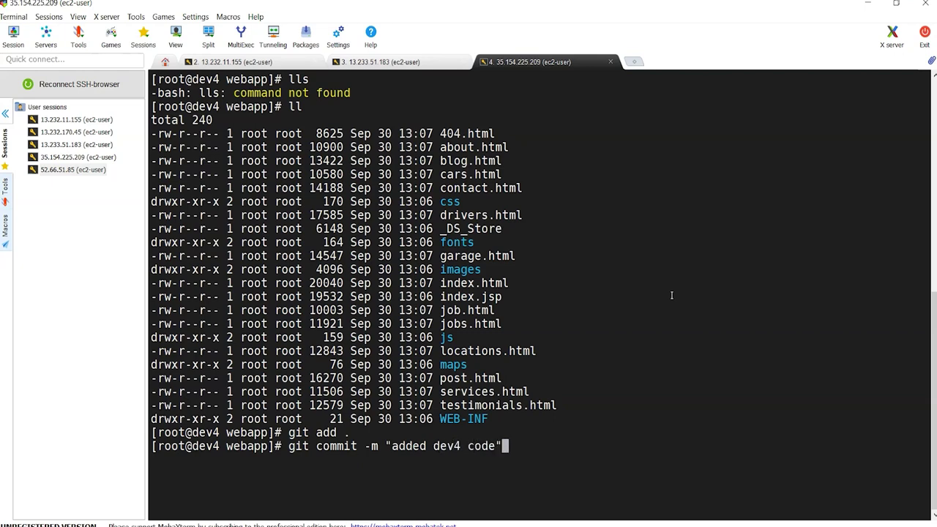
type("\"")
key("Return")
Step: Push the commit to origin dev instead of master
type("git pu")
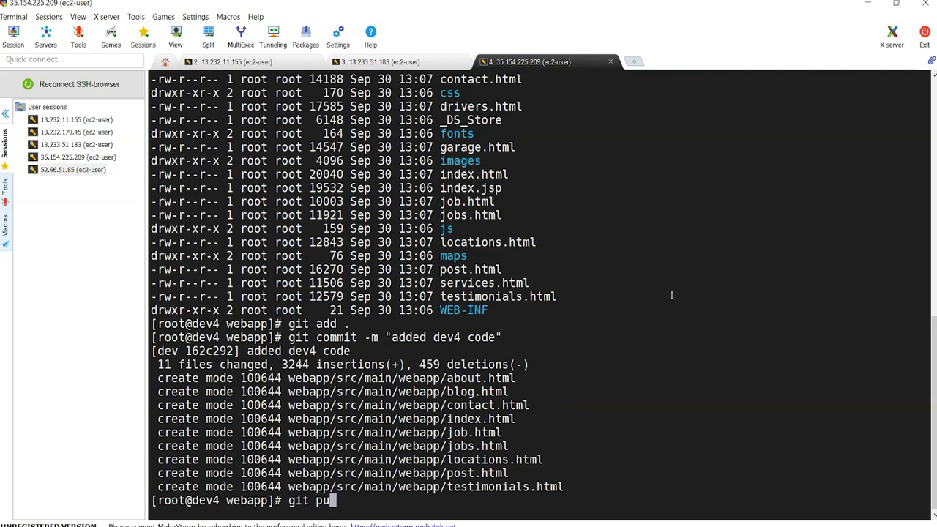
type("sh origin master")
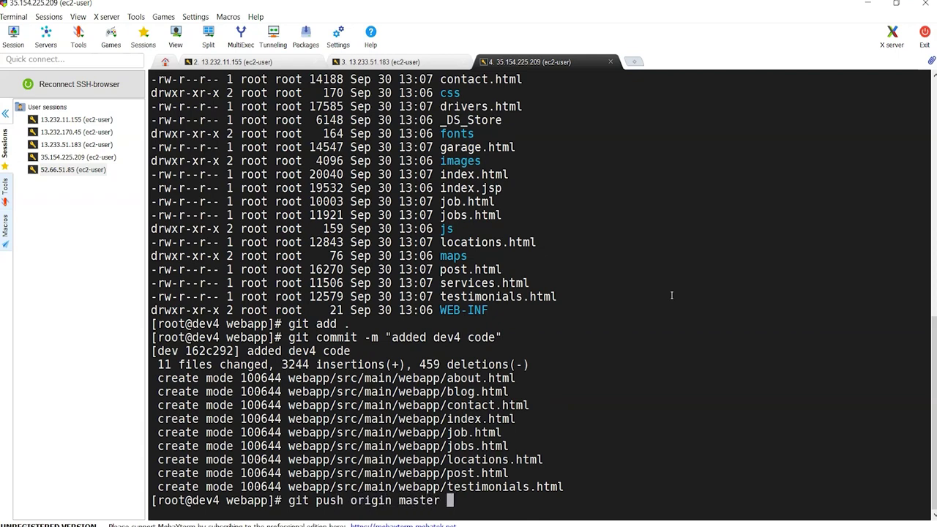
key("BackSpace")
key("BackSpace")
key("BackSpace")
key("BackSpace")
key("BackSpace")
key("BackSpace")
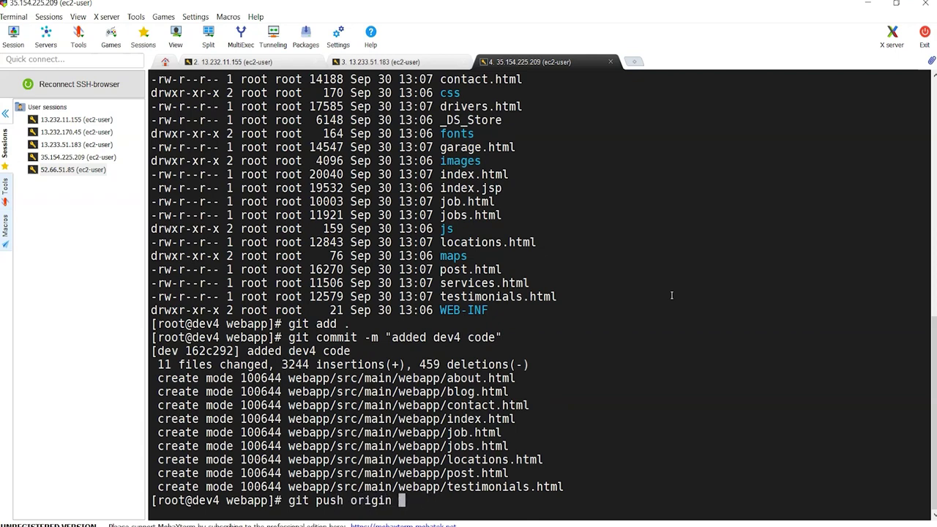
type("dev")
key("Return")
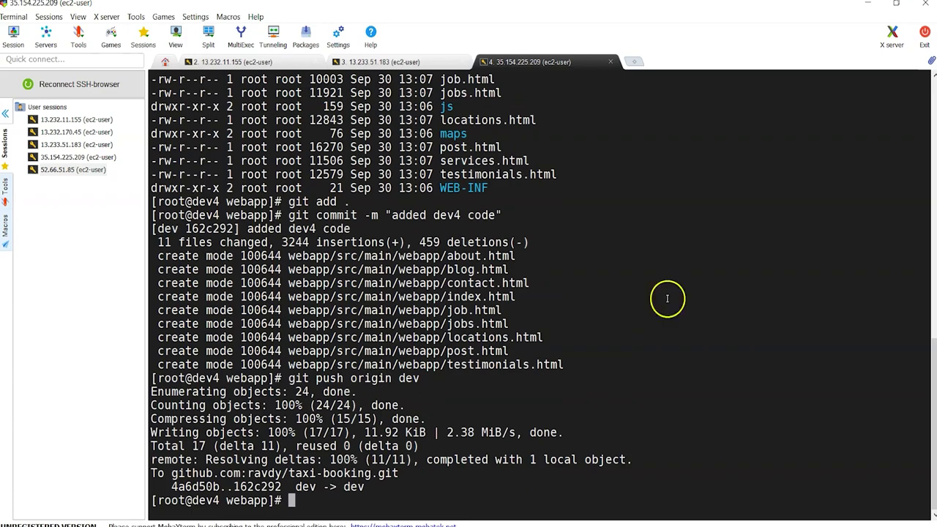
Step: Run Build Now on taxi_booking_dev and check build #6's console output for success
mouse_move(322, 524)
left_click(281, 501)
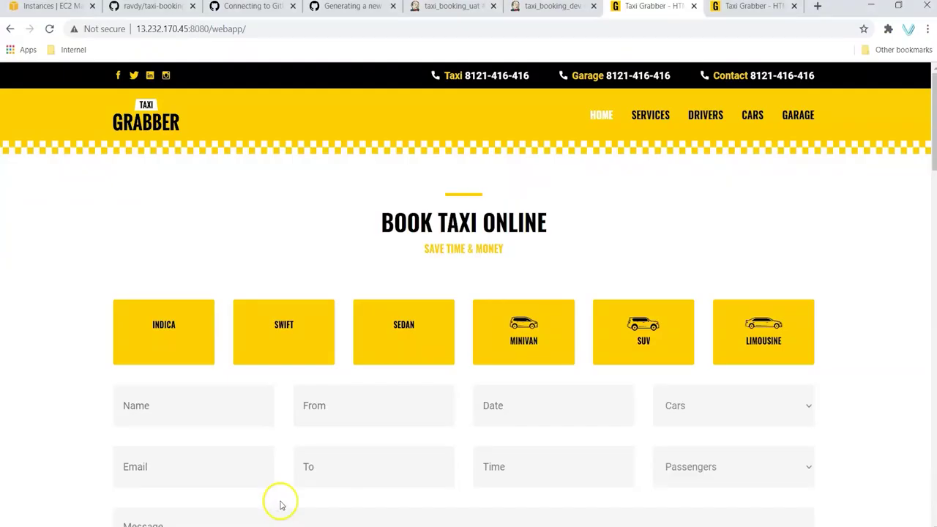
left_click(460, 9)
left_click(554, 6)
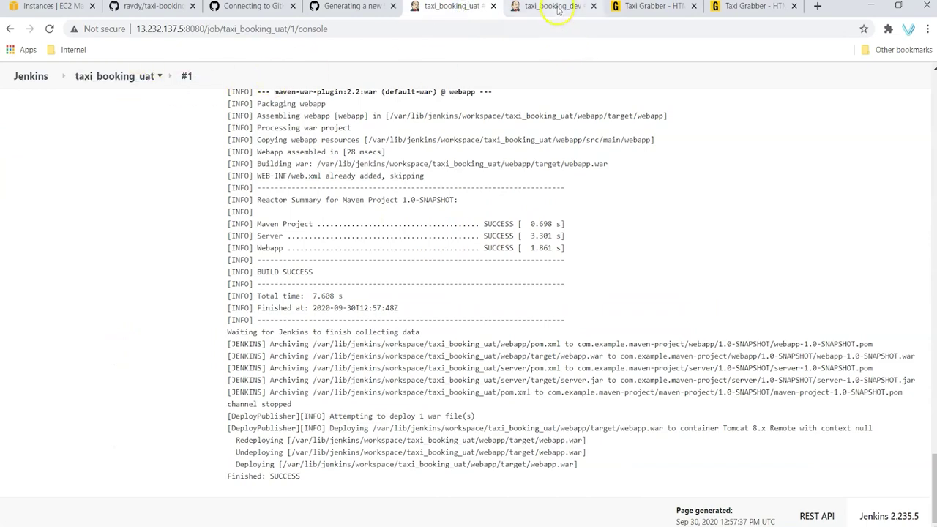
left_click(98, 82)
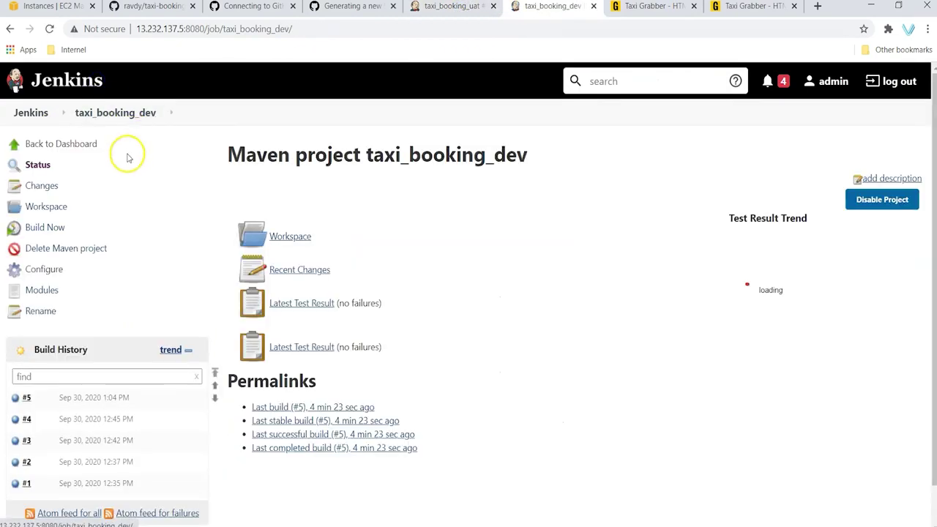
left_click(57, 231)
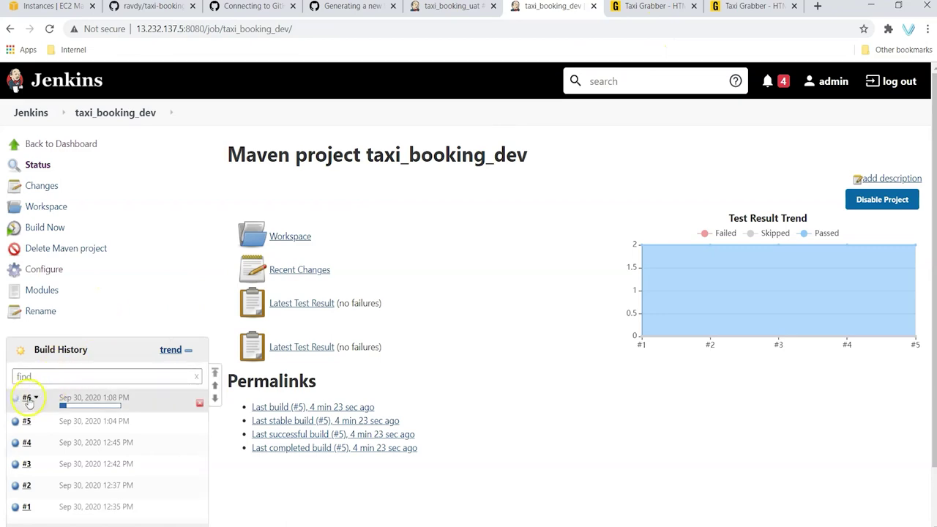
left_click(30, 399)
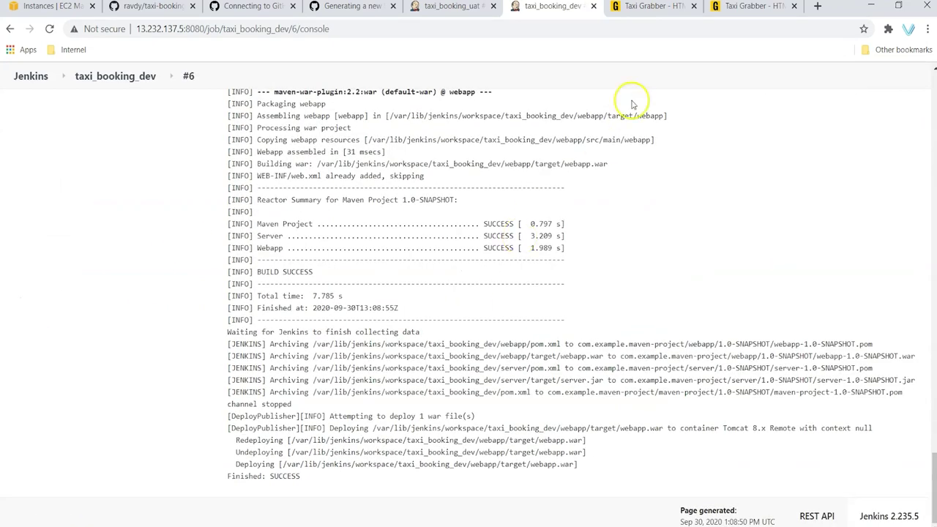
left_click(651, 6)
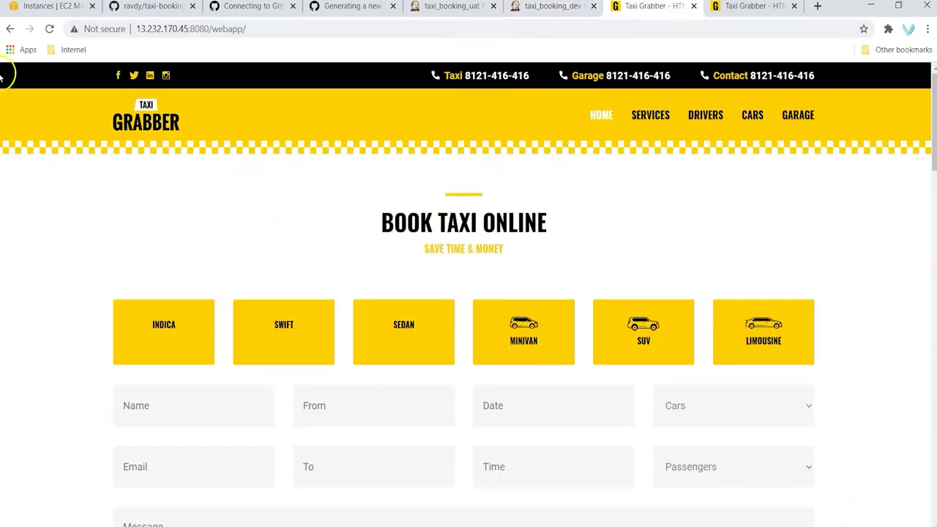
Step: Reload the dev site, visit Drivers, Cars, Garage, Locations and Home, then return to GitHub
left_click(49, 29)
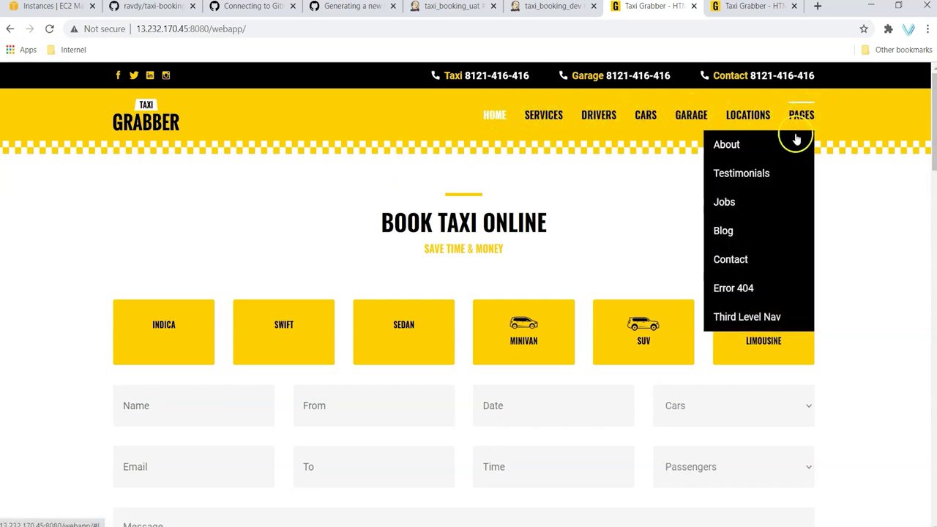
left_click(605, 126)
left_click(645, 120)
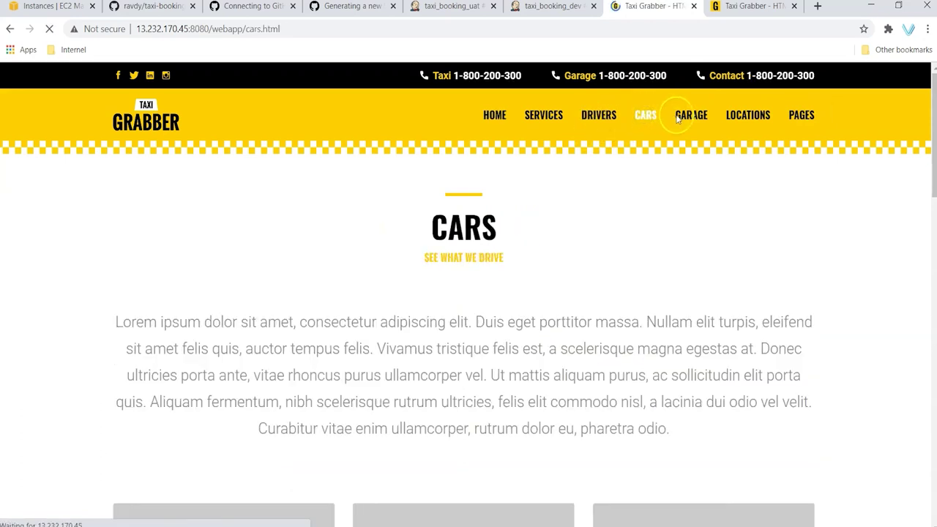
left_click(691, 117)
left_click(749, 119)
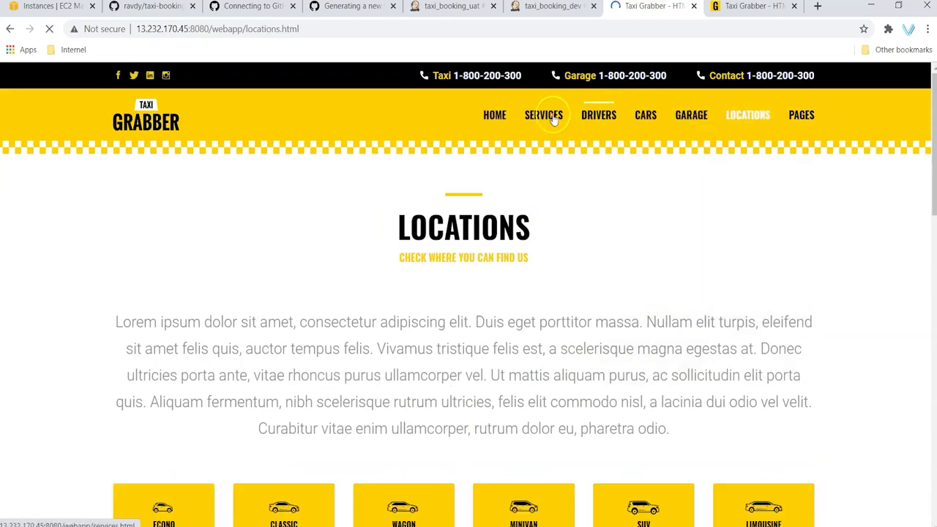
left_click(495, 118)
left_click(492, 119)
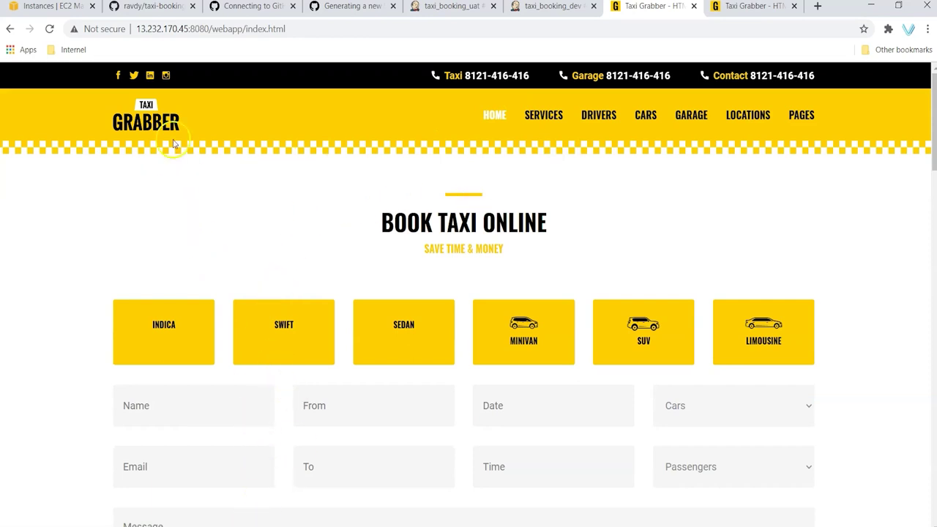
left_click(167, 9)
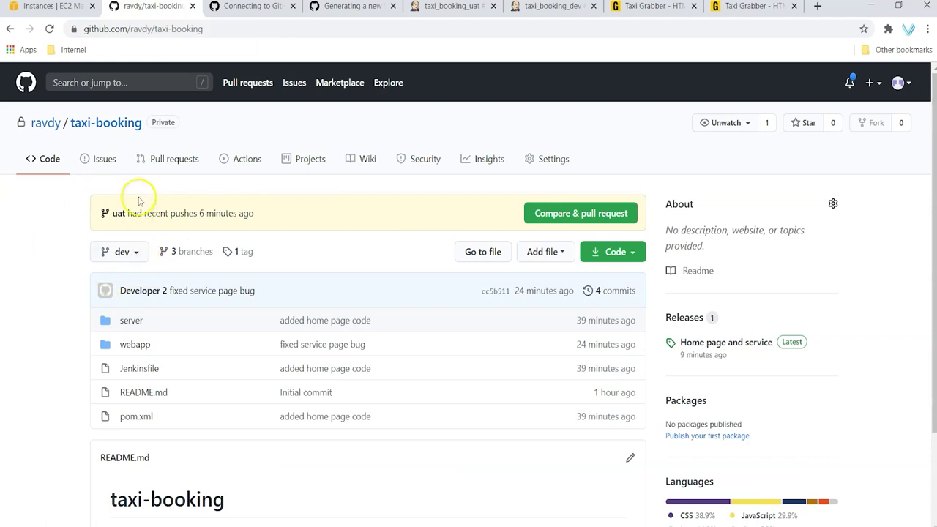
Step: Start a new pull request comparing dev into the uat base branch
left_click(163, 159)
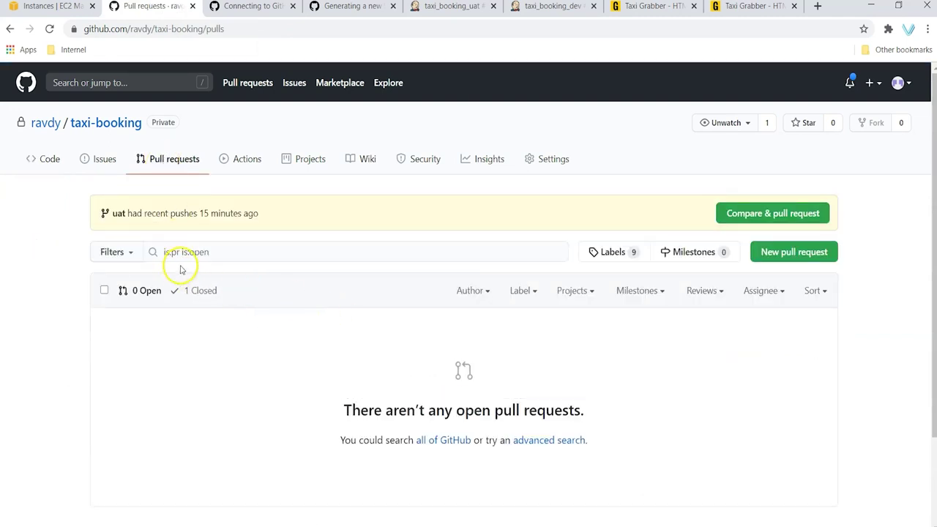
left_click(776, 253)
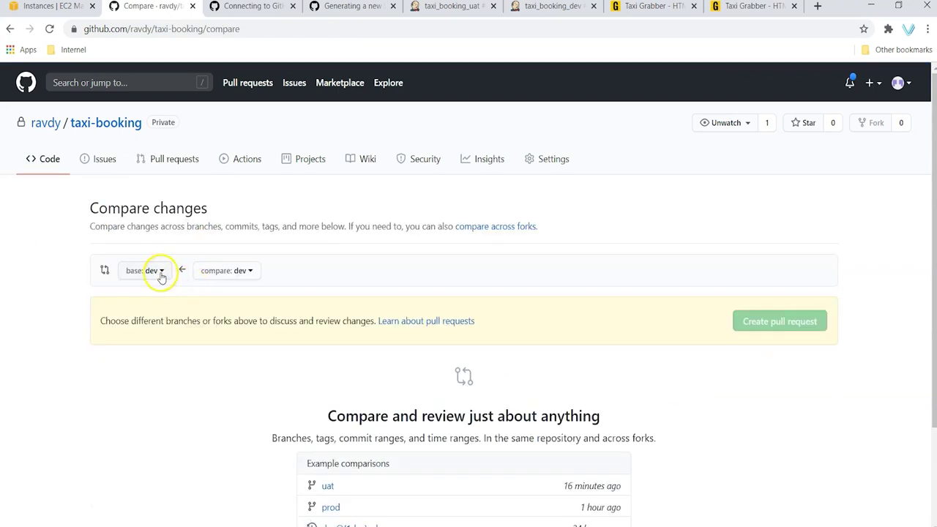
left_click(157, 271)
left_click(150, 411)
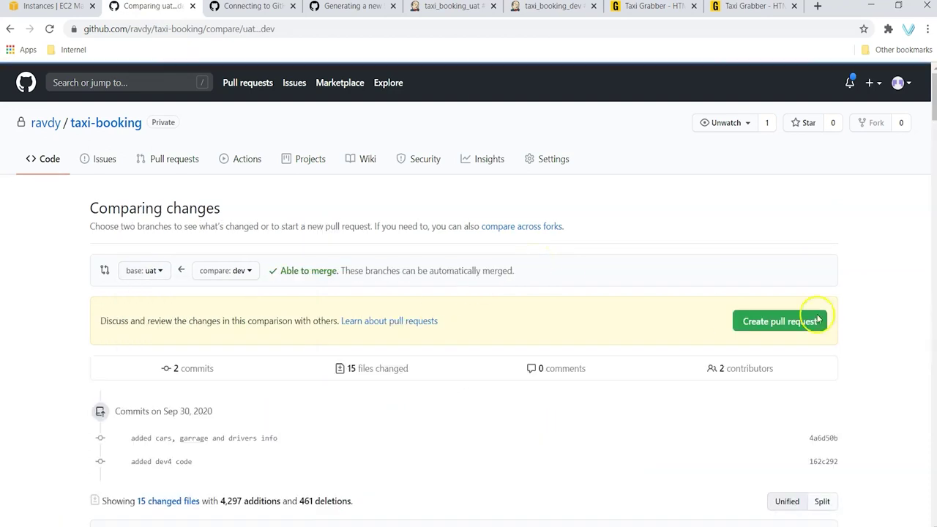
left_click(797, 325)
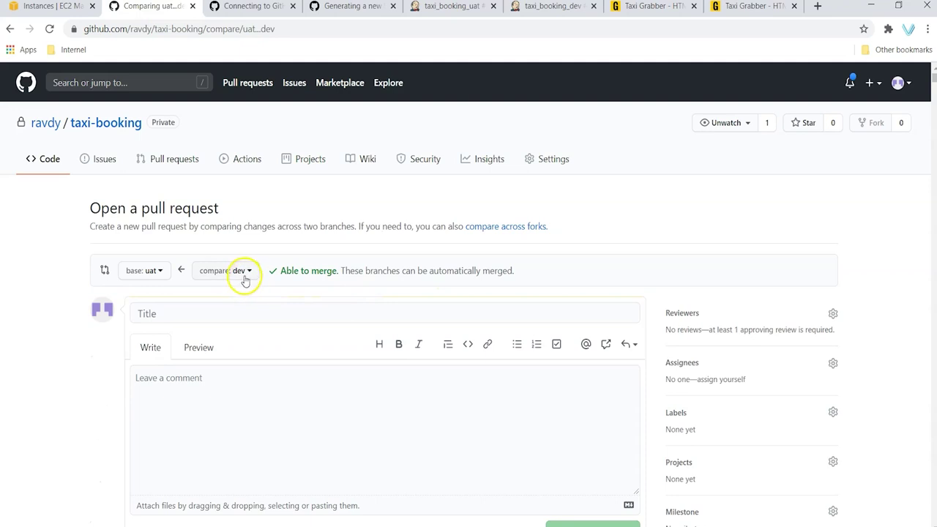
Step: Title and describe the pull request 'complete code', then create it
scroll(151, 268, "down", 2)
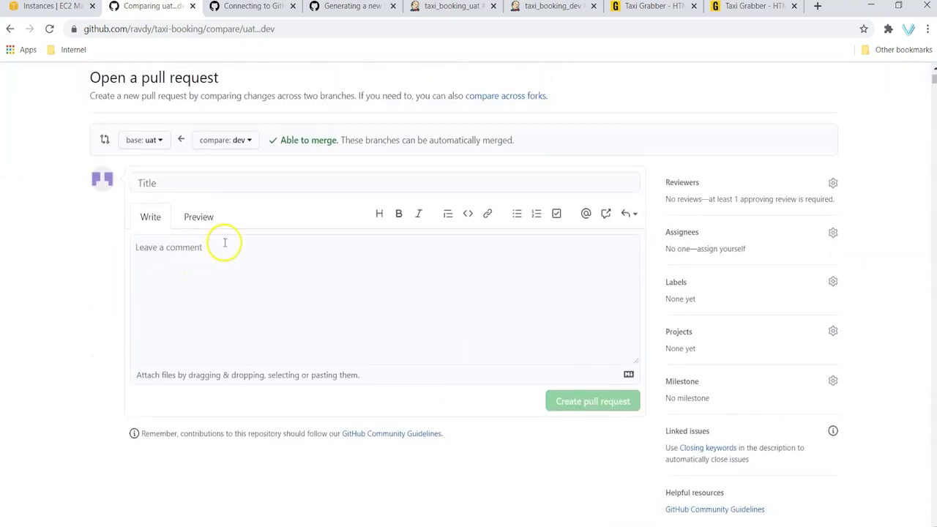
left_click(221, 176)
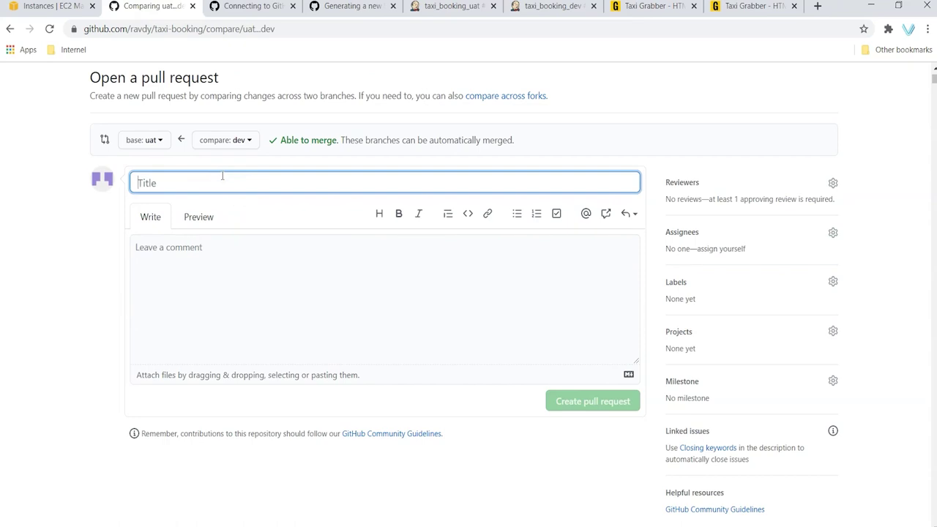
type("complete code")
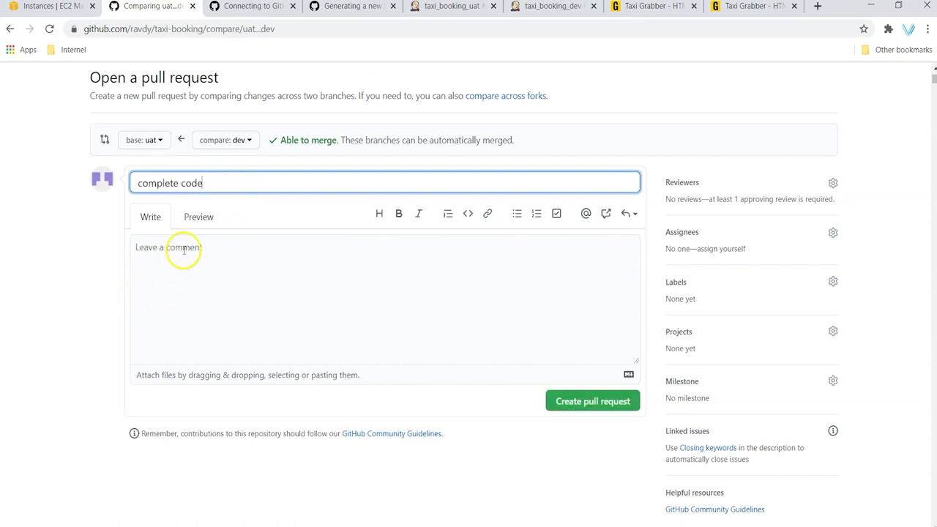
key("ctrl+a")
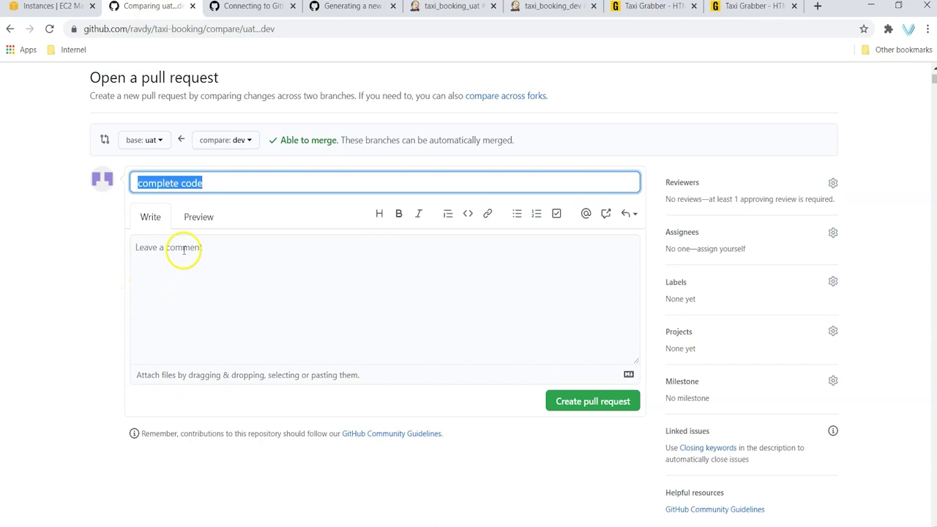
left_click(215, 282)
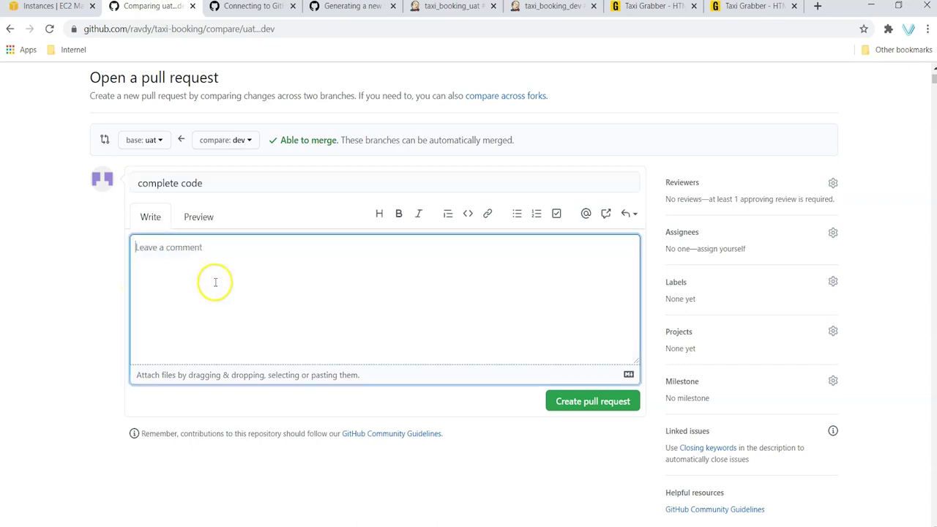
left_click(584, 403)
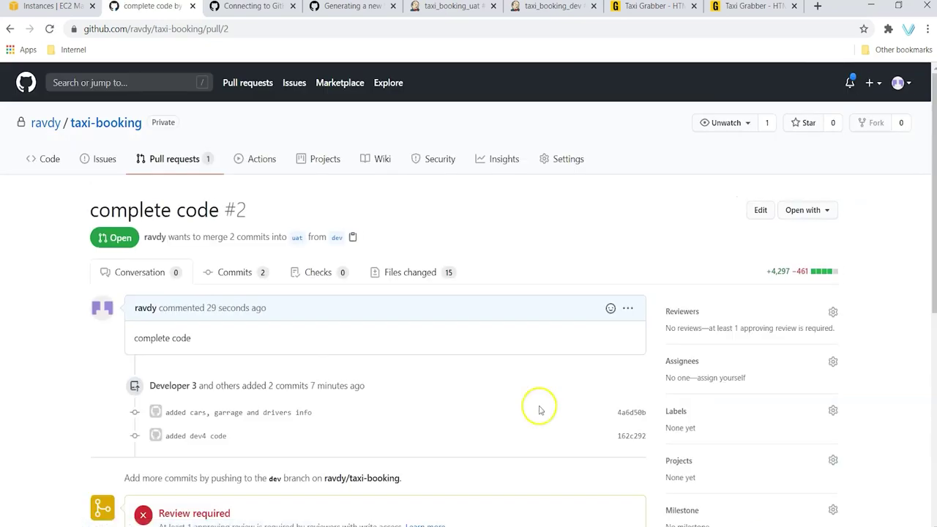
Step: Glance over the new pull request, then bring the reviewer's incognito Chrome window to the front
scroll(504, 408, "down", 2)
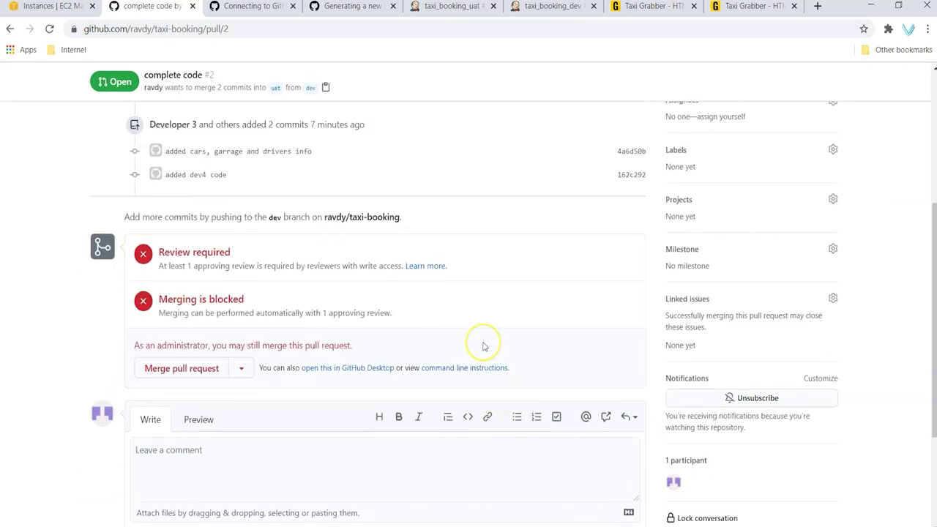
scroll(483, 347, "up", 1)
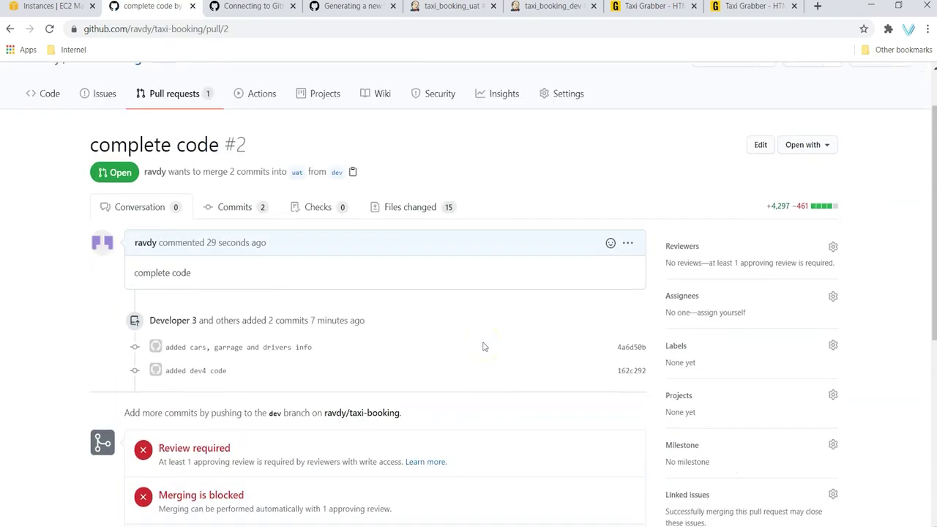
left_click(381, 498)
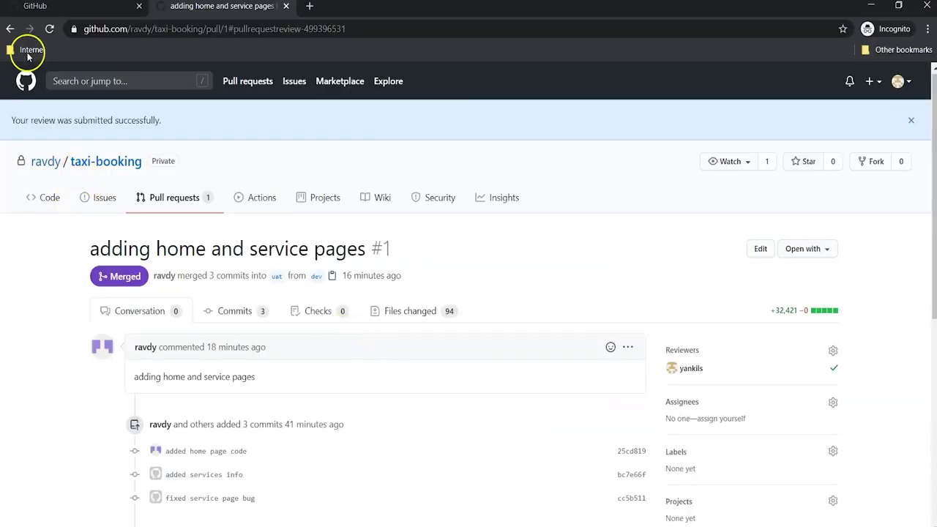
Step: Reload the repository and open the 'complete code' pull request #2 as the reviewer
left_click(49, 28)
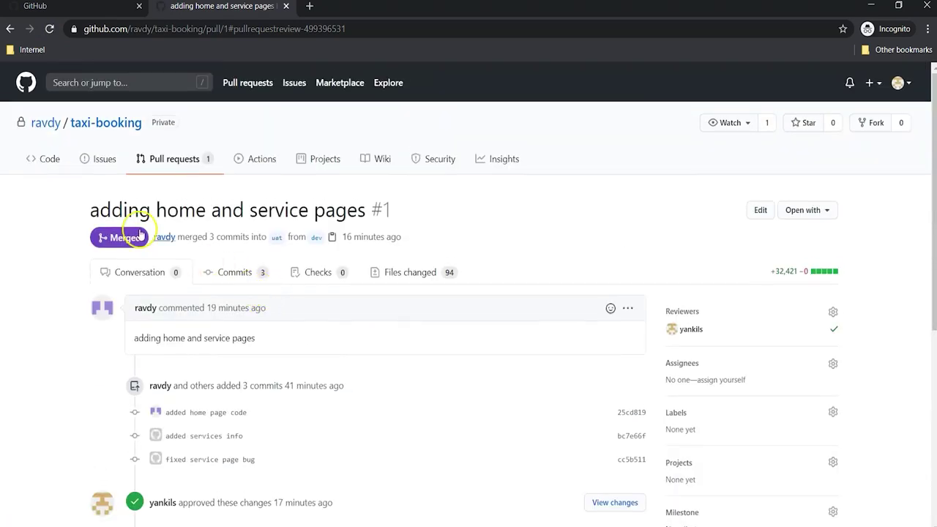
left_click(102, 159)
left_click(170, 162)
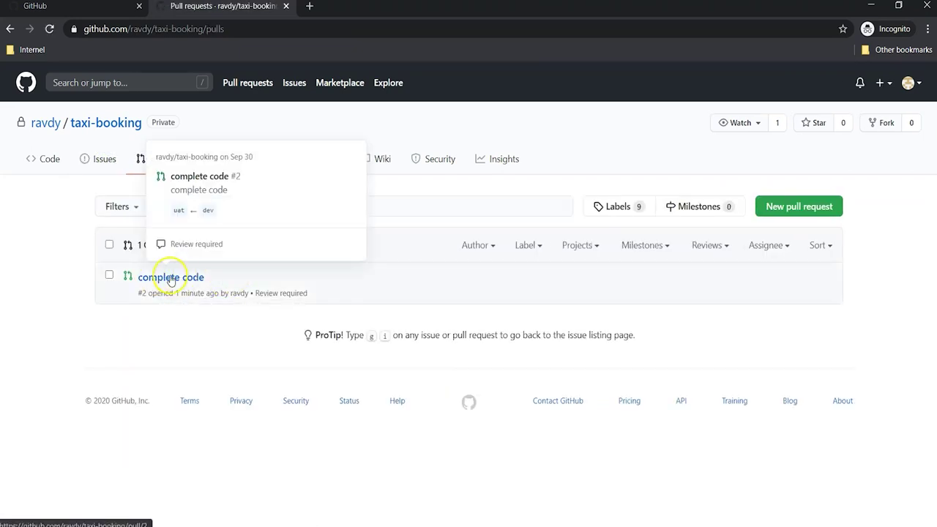
left_click(182, 280)
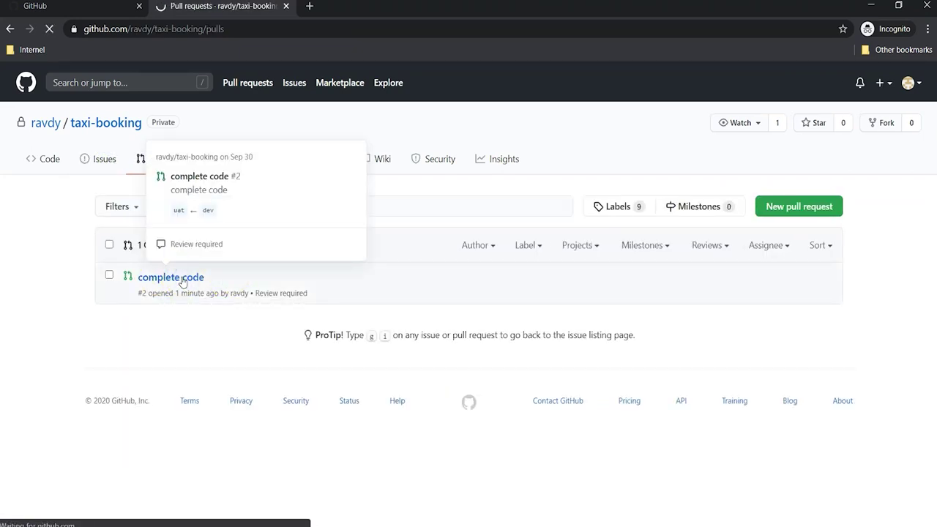
scroll(402, 288, "down", 4)
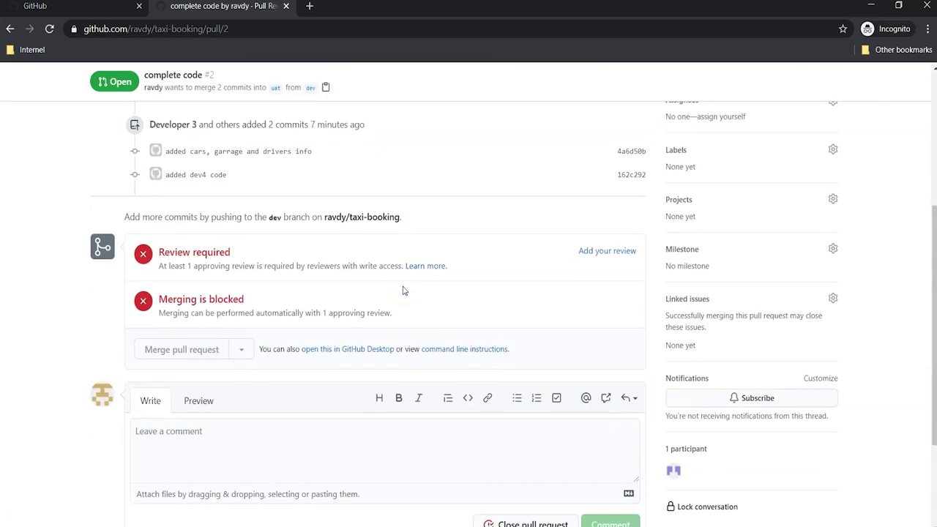
Step: Submit an Approve review, then merge and confirm pull request #2 into uat
left_click(598, 251)
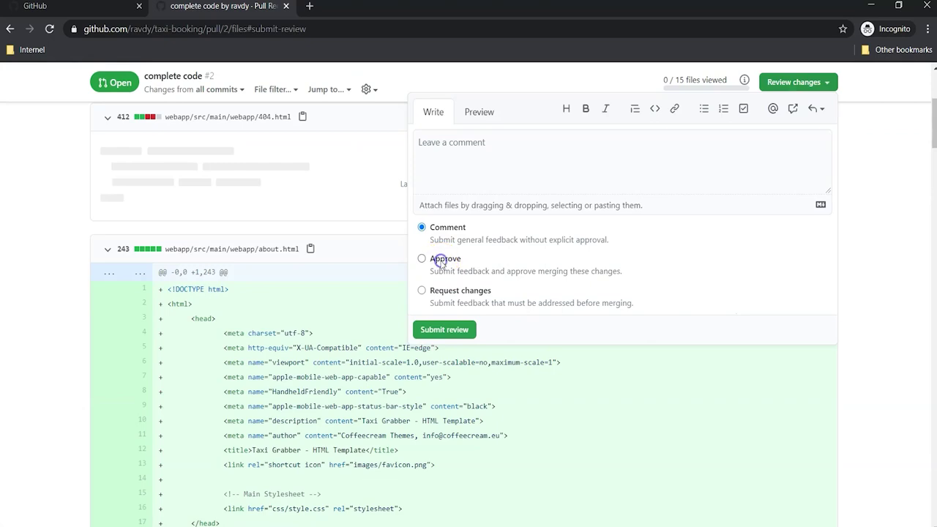
left_click(422, 260)
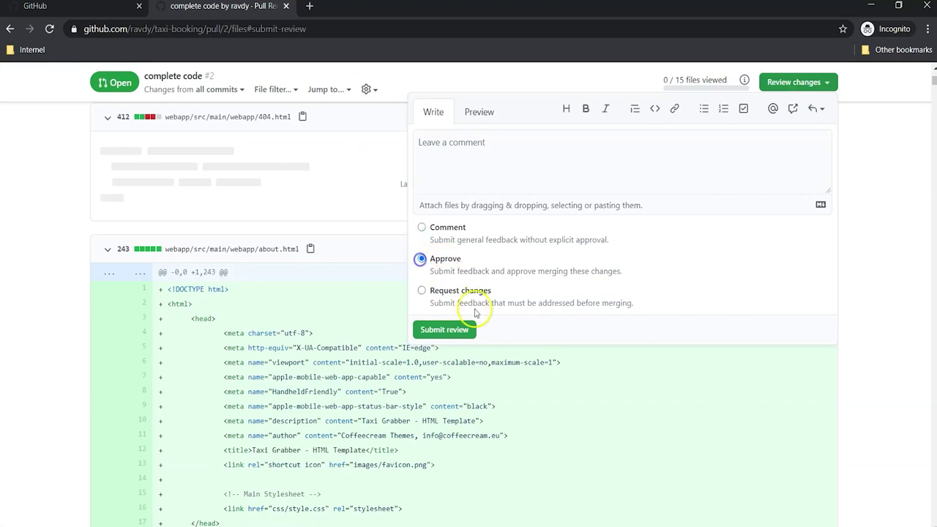
left_click(431, 328)
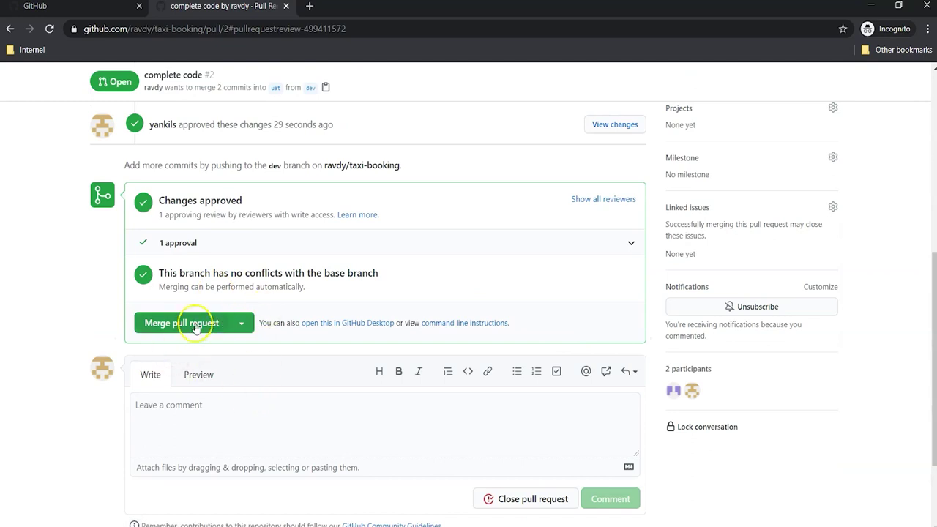
left_click(192, 323)
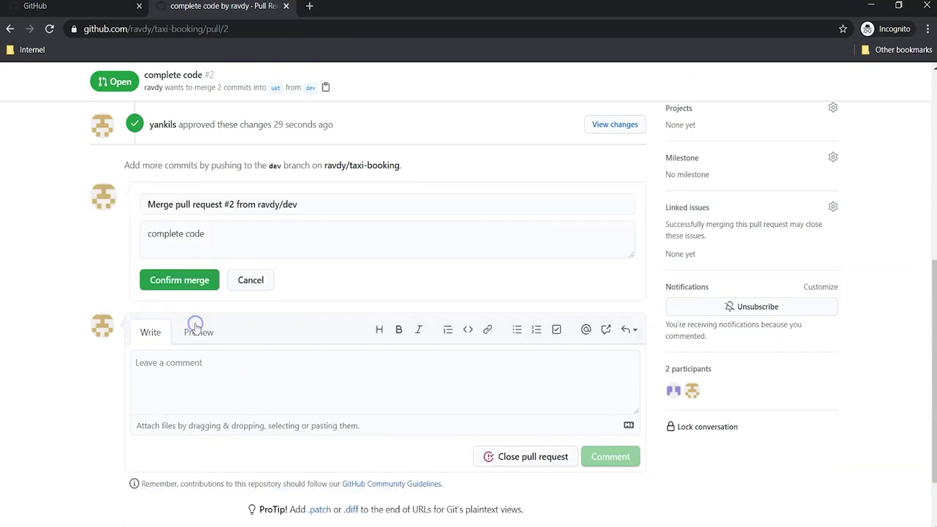
left_click(190, 284)
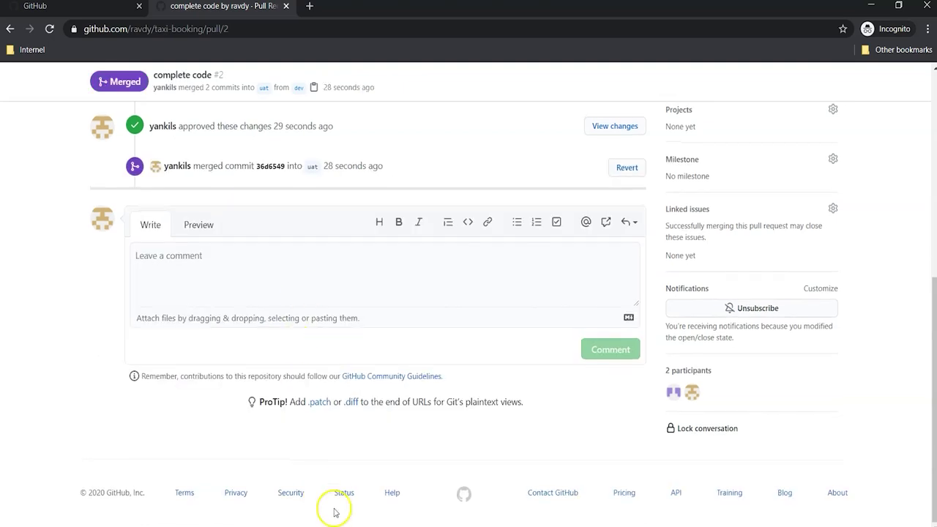
left_click(216, 487)
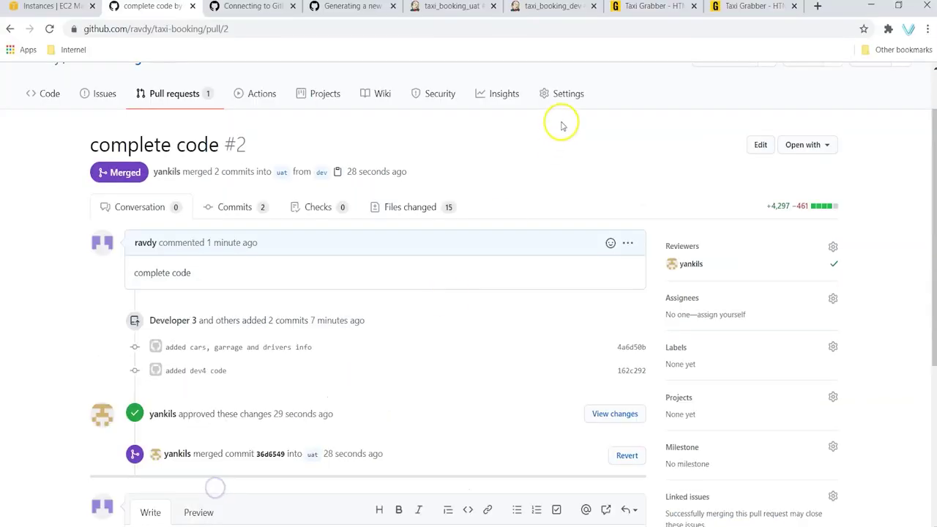
Step: Compare the taxi_booking_uat build output and uat site against the dev site's full menu
left_click(414, 9)
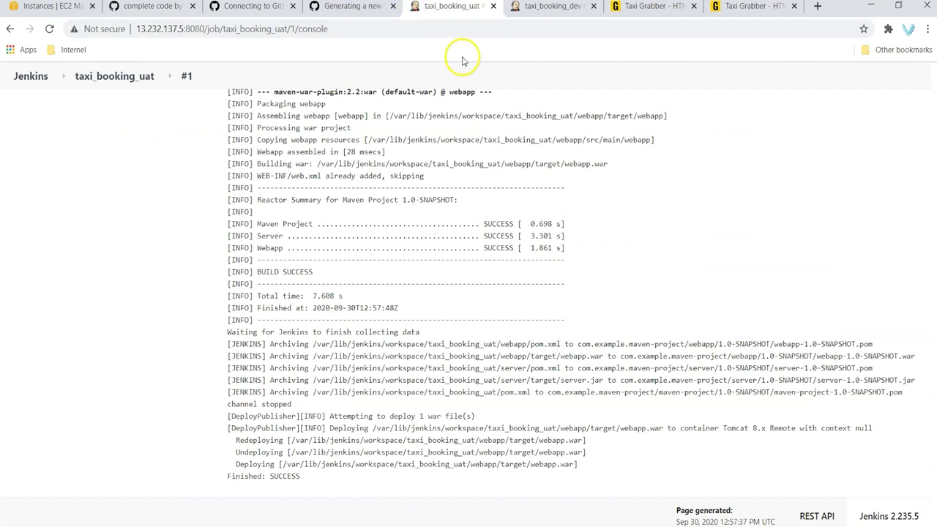
left_click(737, 6)
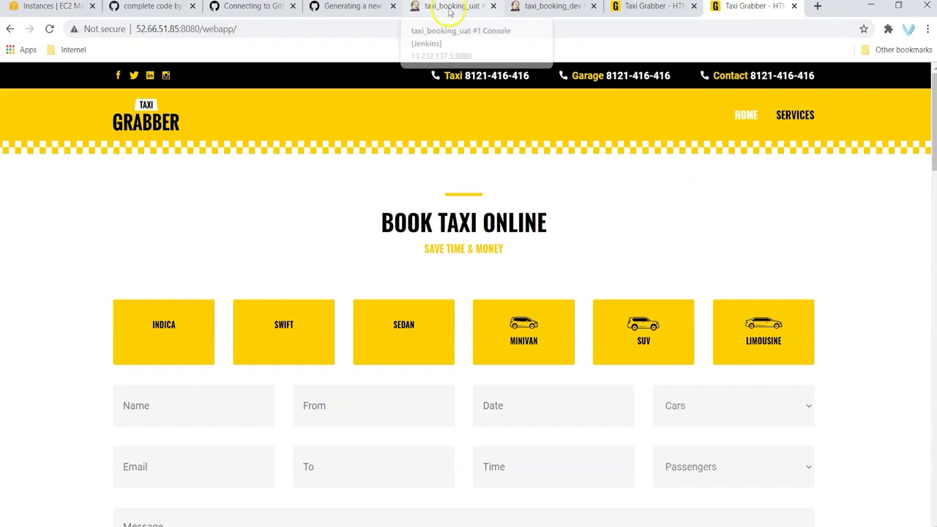
left_click(653, 8)
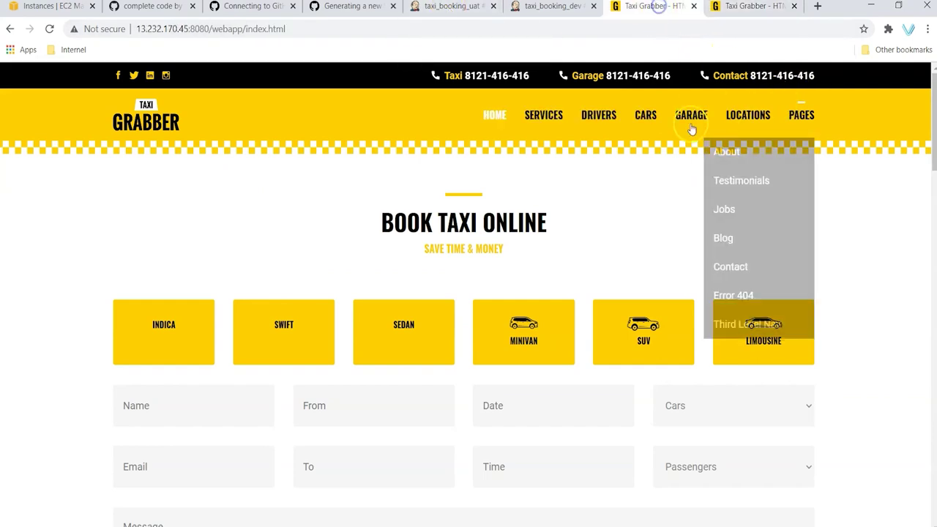
left_click(469, 9)
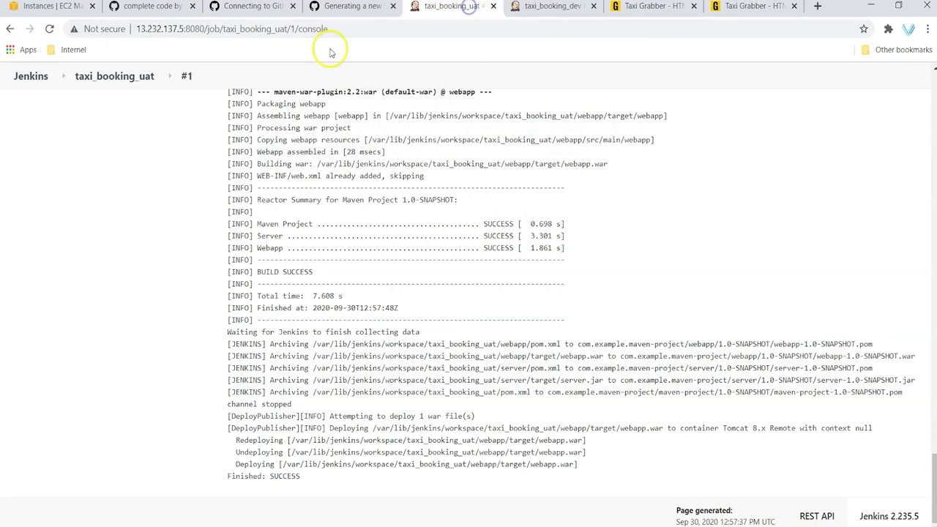
Step: Run build #2 of taxi_booking_uat, check its console log, and reload the uat site
left_click(123, 78)
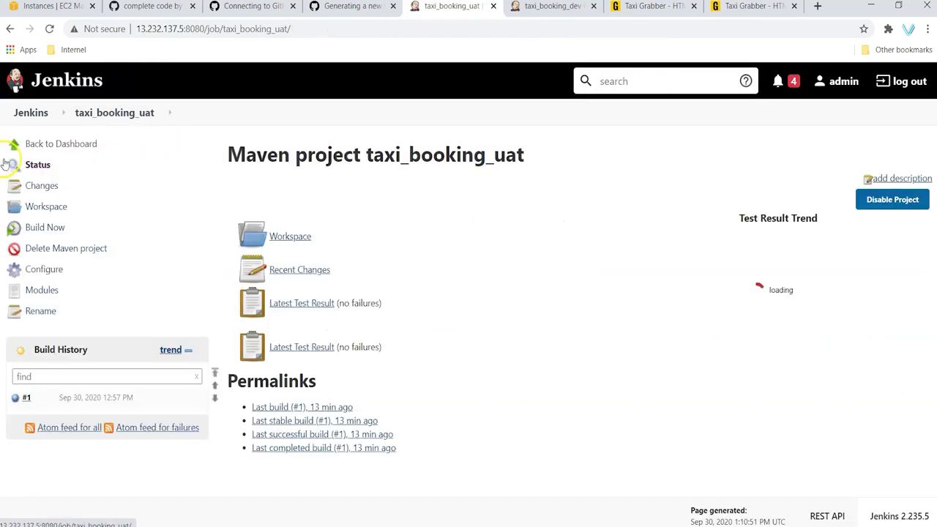
left_click(49, 230)
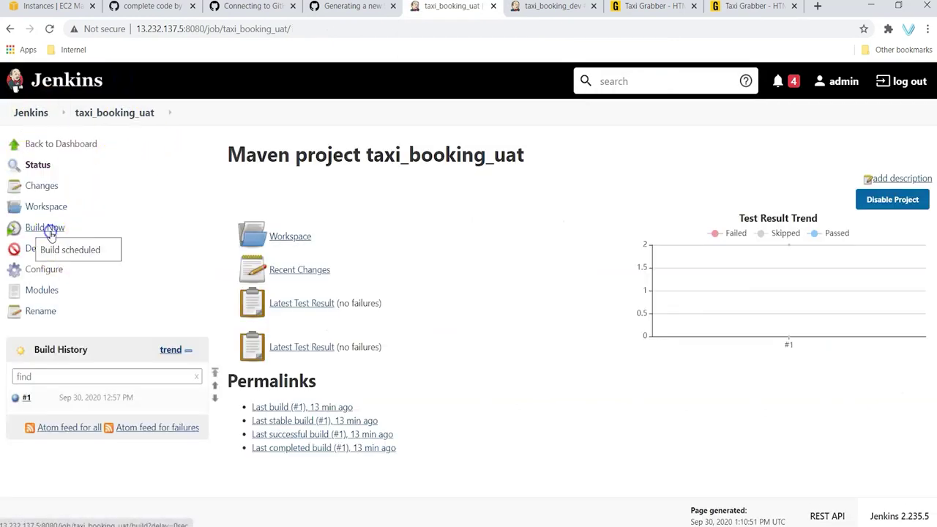
left_click(14, 402)
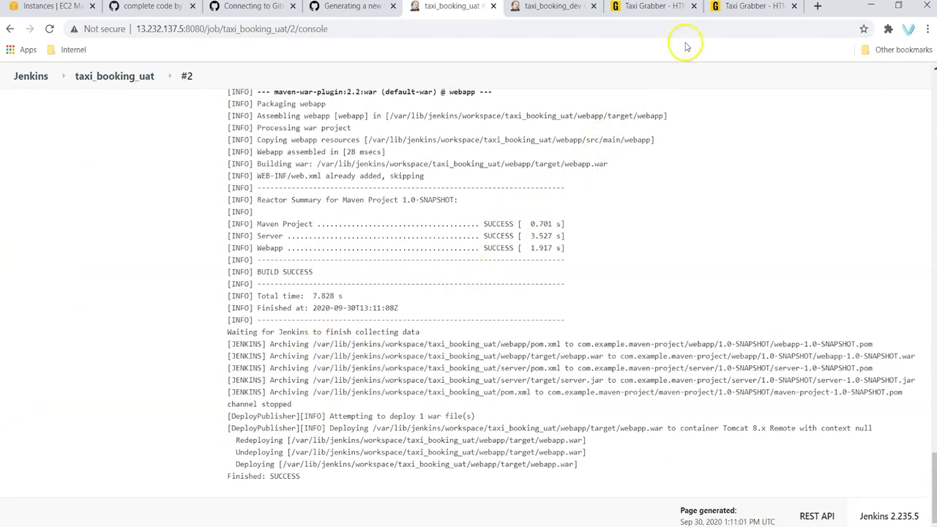
left_click(740, 7)
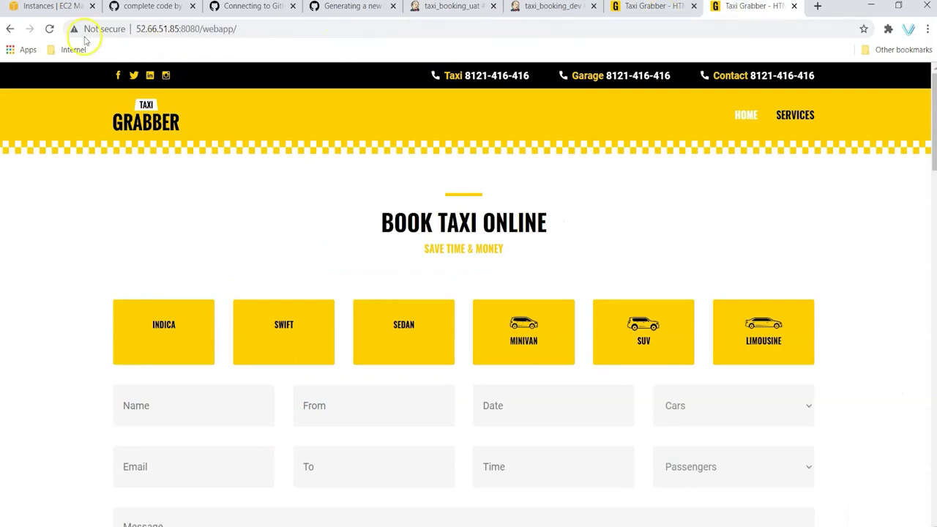
left_click(49, 29)
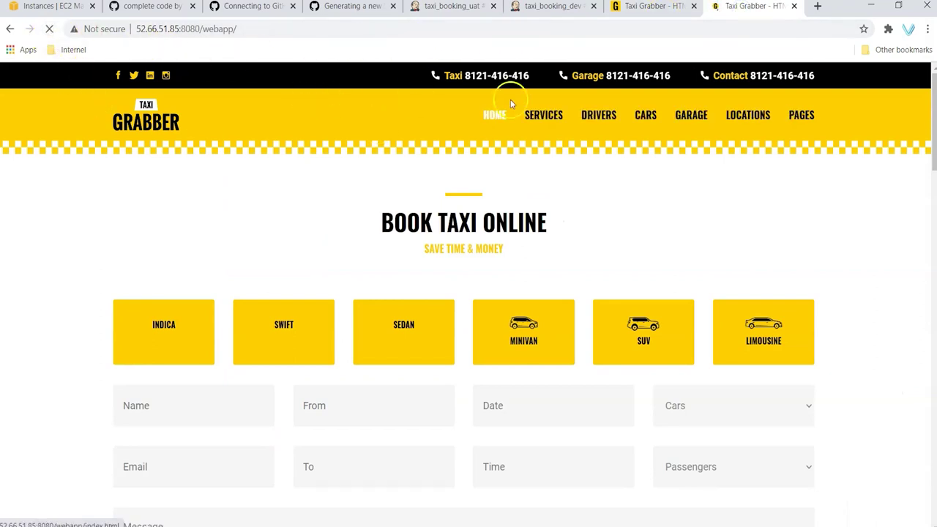
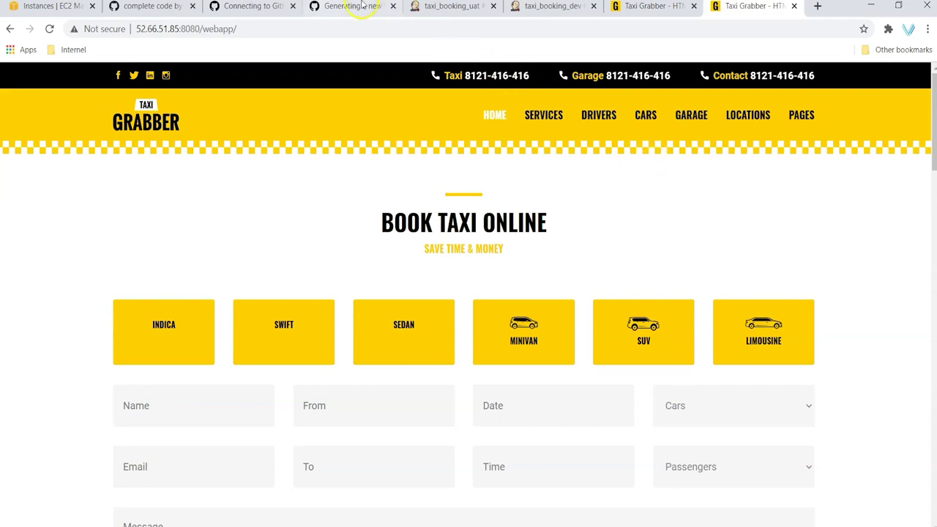
Step: Go to the taxi-booking pull requests list and start a new pull request
left_click(152, 7)
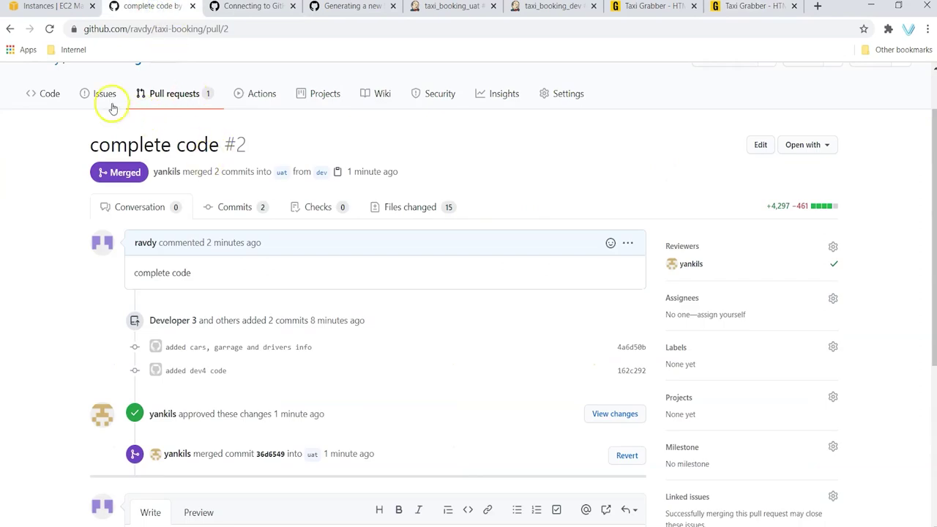
left_click(174, 97)
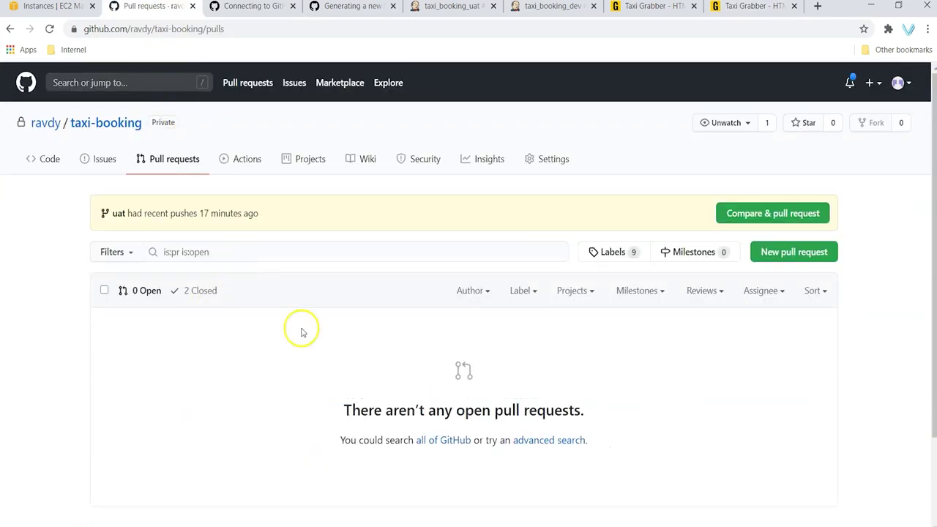
left_click(795, 252)
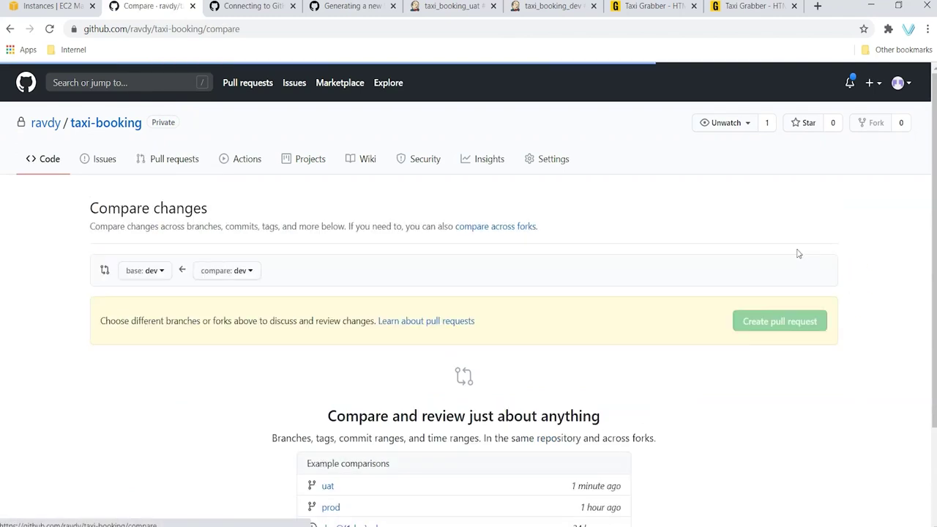
Step: Set base branch to prod and compare branch to uat, then open the pull request form
left_click(157, 271)
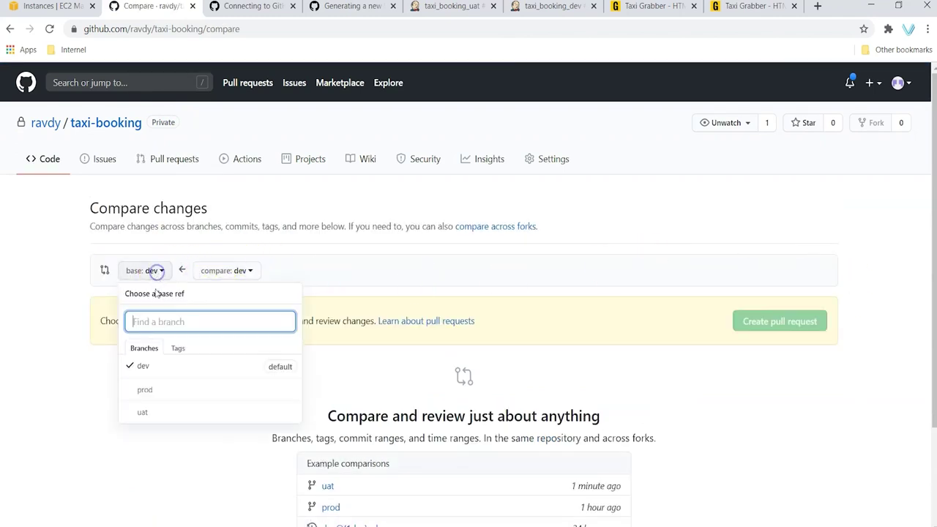
left_click(143, 394)
left_click(220, 270)
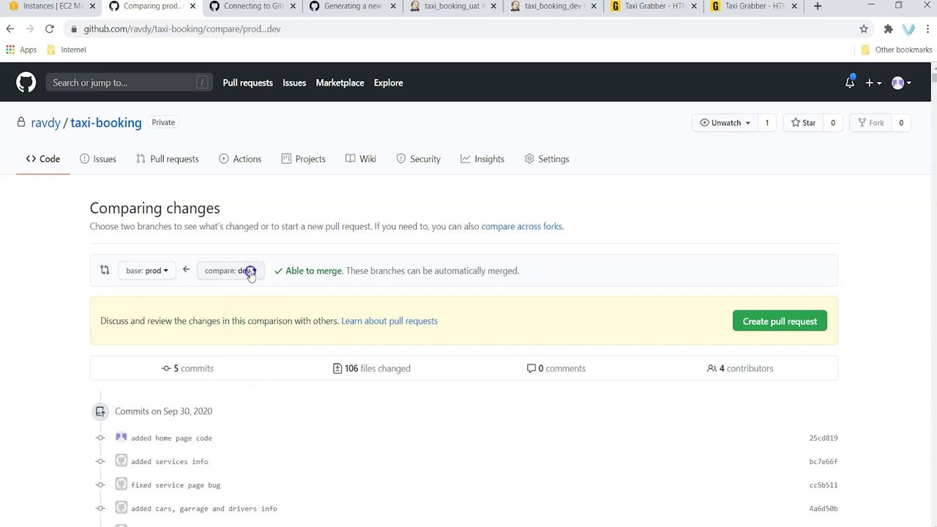
left_click(249, 271)
left_click(230, 413)
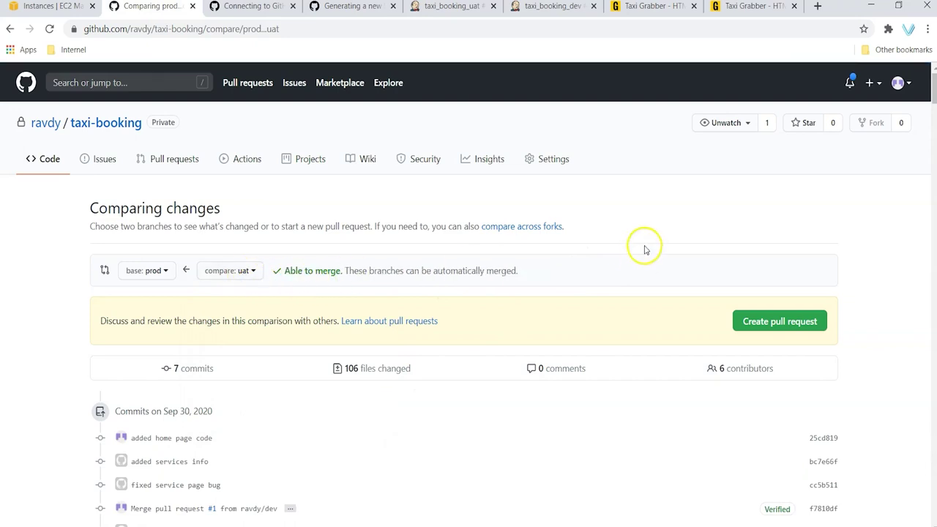
scroll(644, 252, "down", 1)
left_click(797, 256)
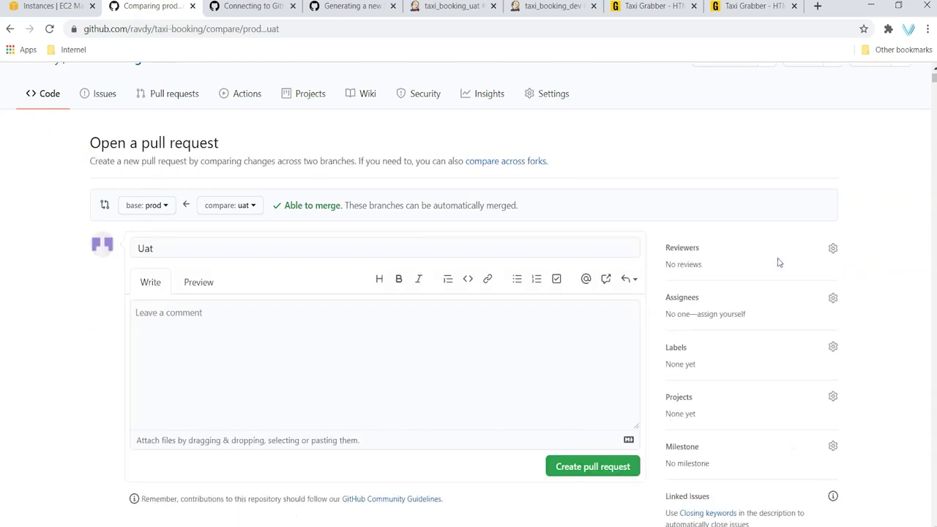
Step: Title the pull request 'Complete production code', reuse that text as its description, and create it
left_click(272, 345)
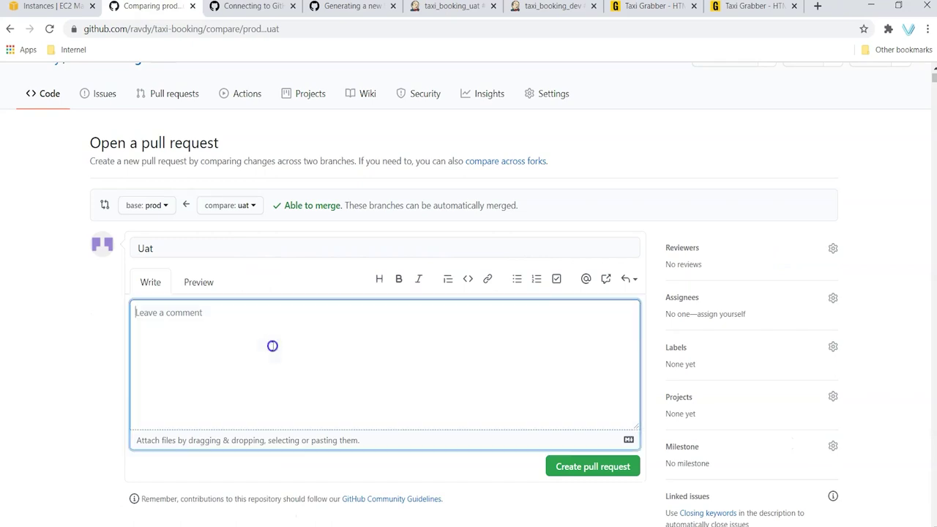
left_click(203, 251)
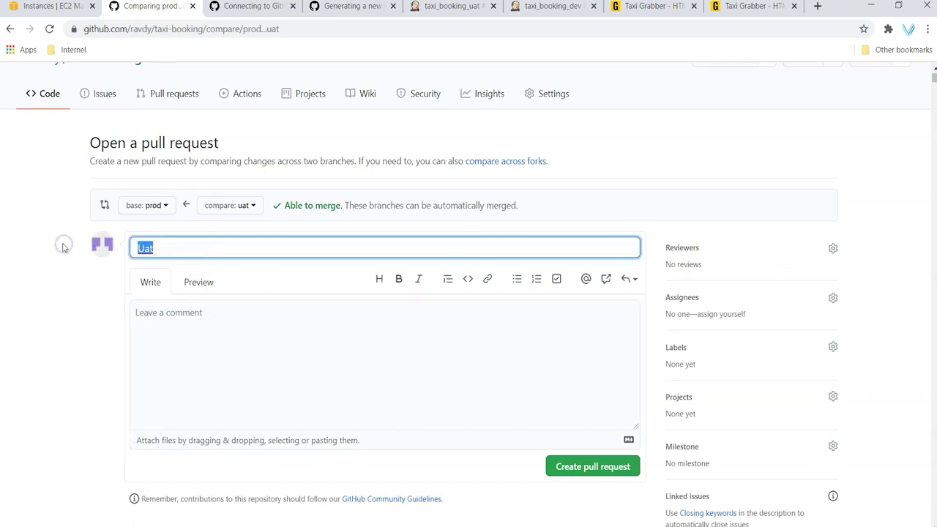
type("C")
key("BackSpace")
type("Complete production code")
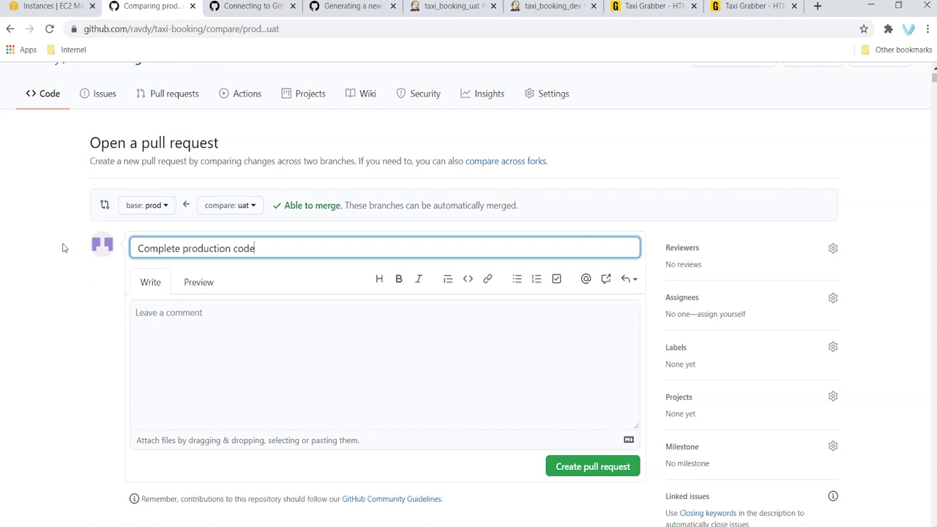
key("ctrl+a")
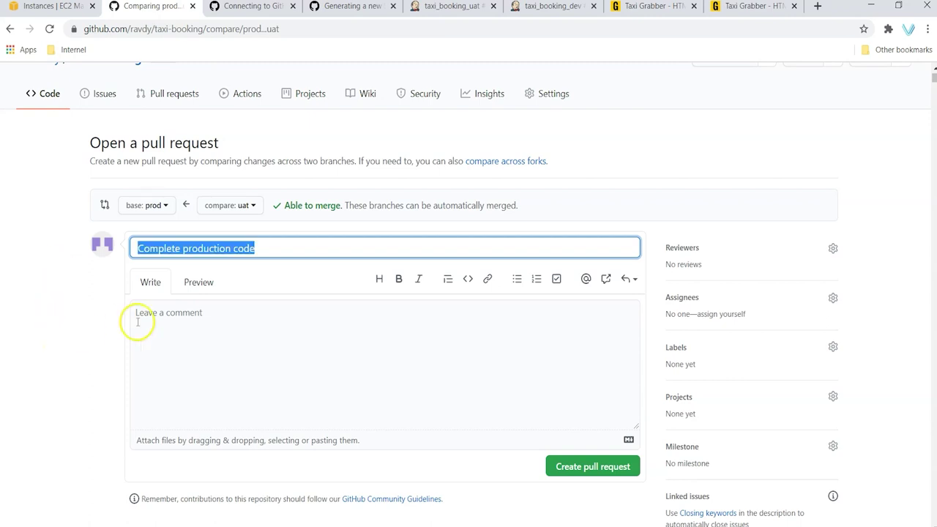
left_click(137, 322)
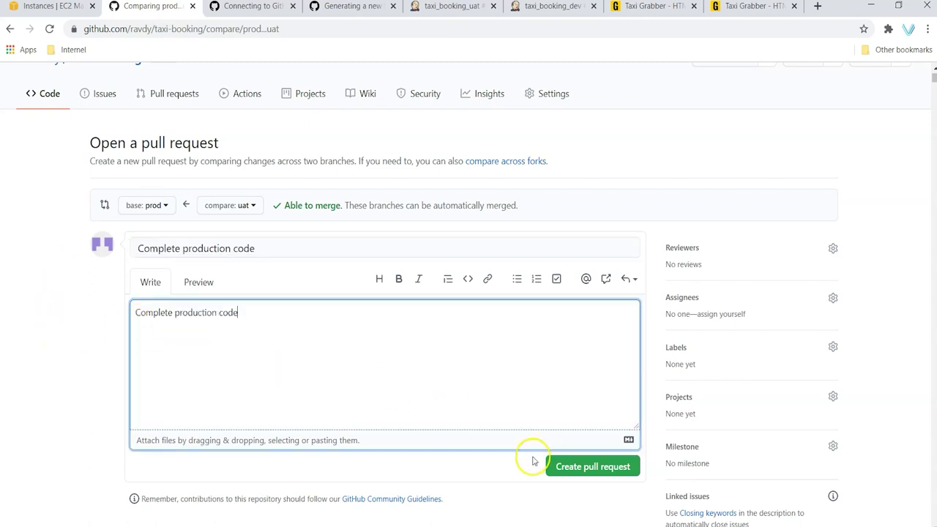
left_click(598, 467)
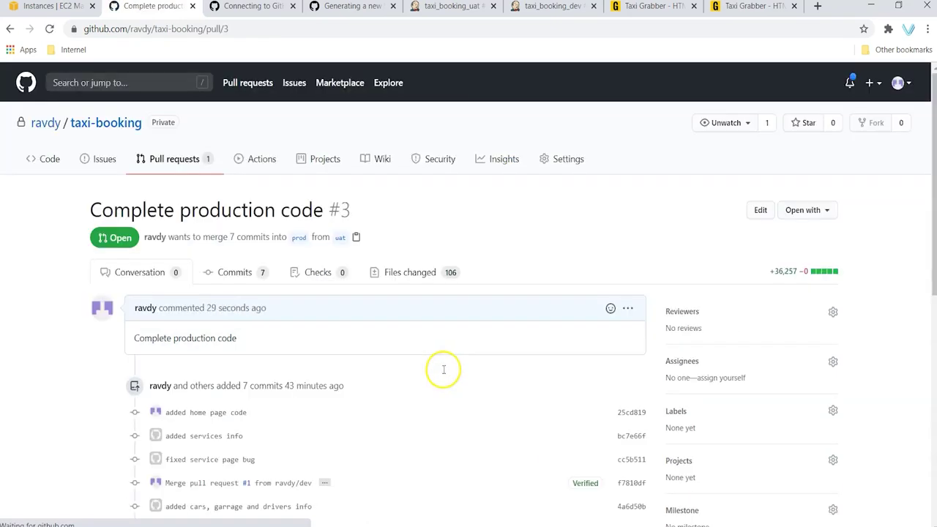
Step: Merge and confirm pull request #3, bringing uat's 7 commits into prod as acef84b
scroll(437, 368, "down", 3)
scroll(436, 368, "down", 1)
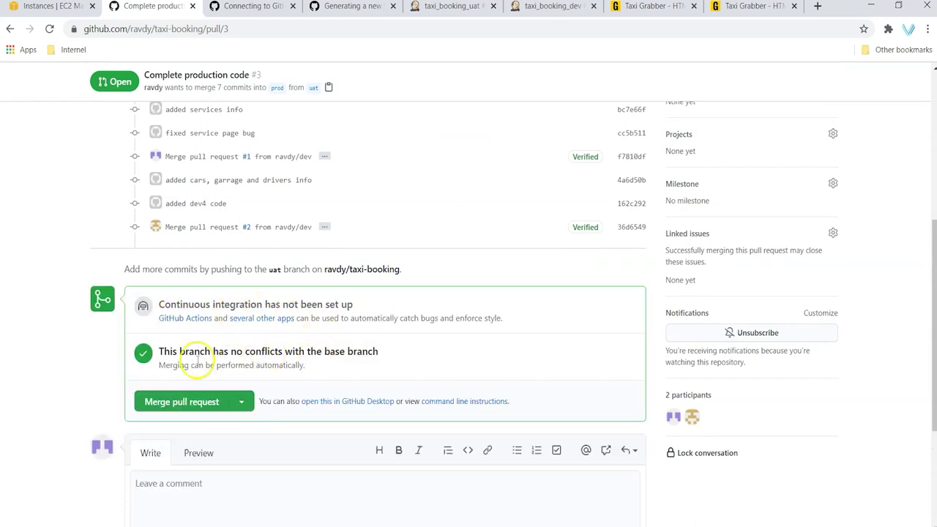
scroll(306, 355, "up", 5)
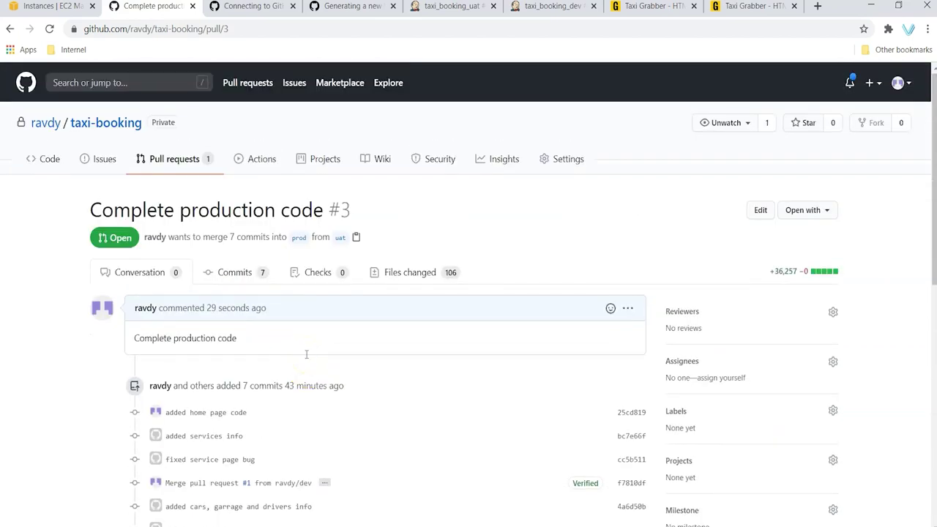
scroll(306, 355, "down", 1)
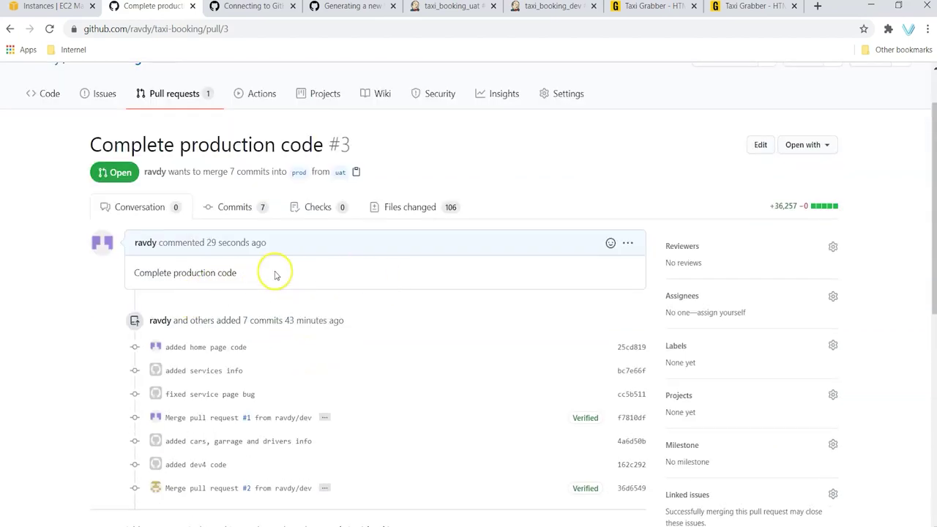
scroll(272, 271, "down", 4)
scroll(275, 276, "down", 1)
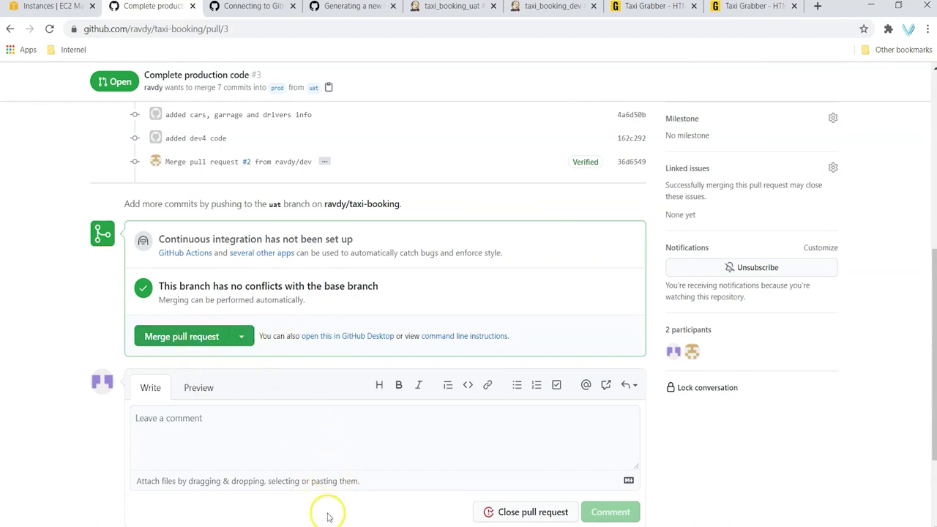
left_click(187, 336)
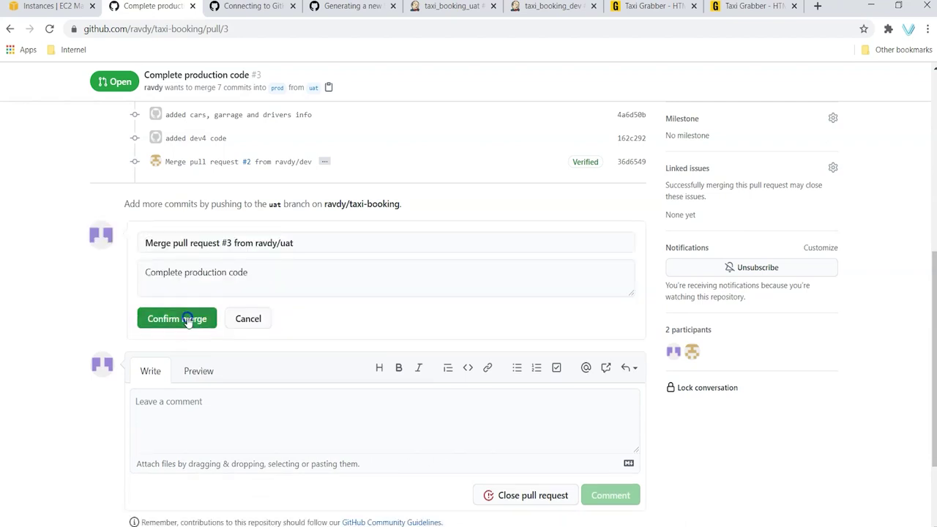
left_click(188, 320)
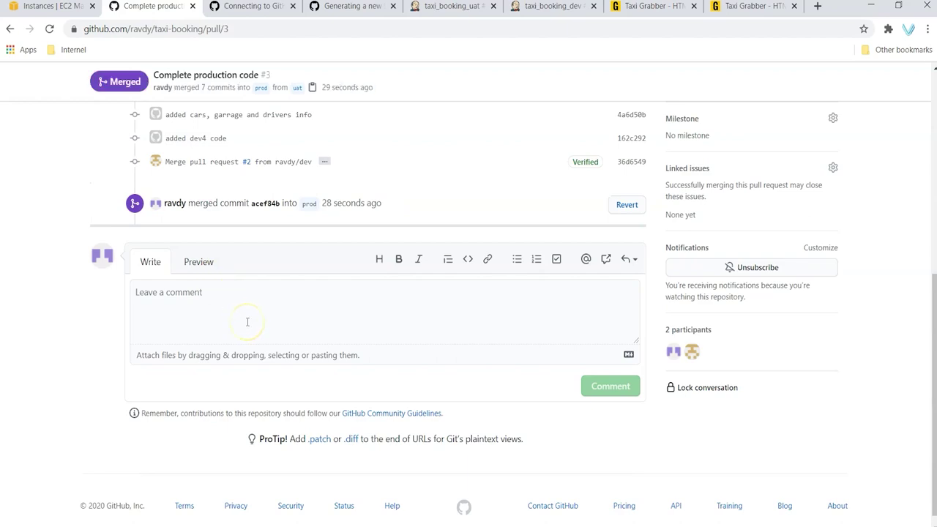
scroll(248, 322, "up", 5)
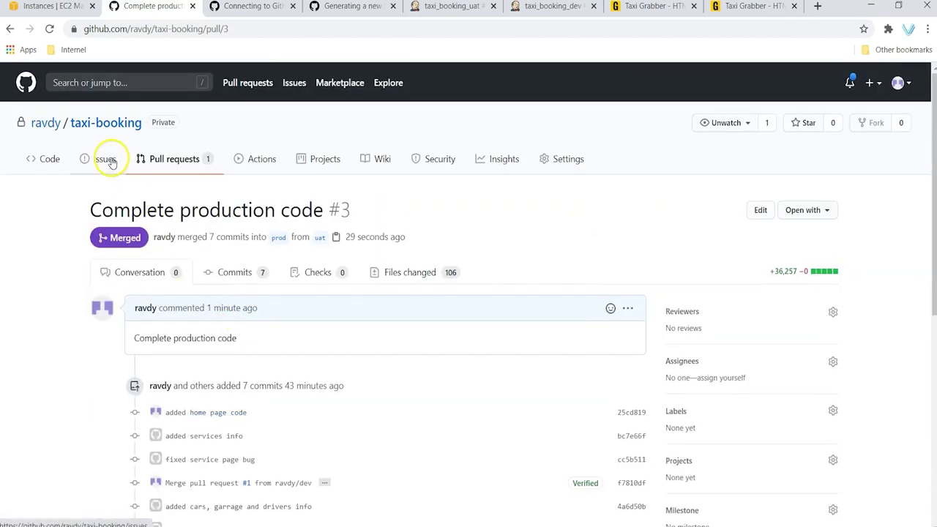
Step: View the prod branch files showing 9 commits, then return to the Jenkins dashboard
left_click(51, 166)
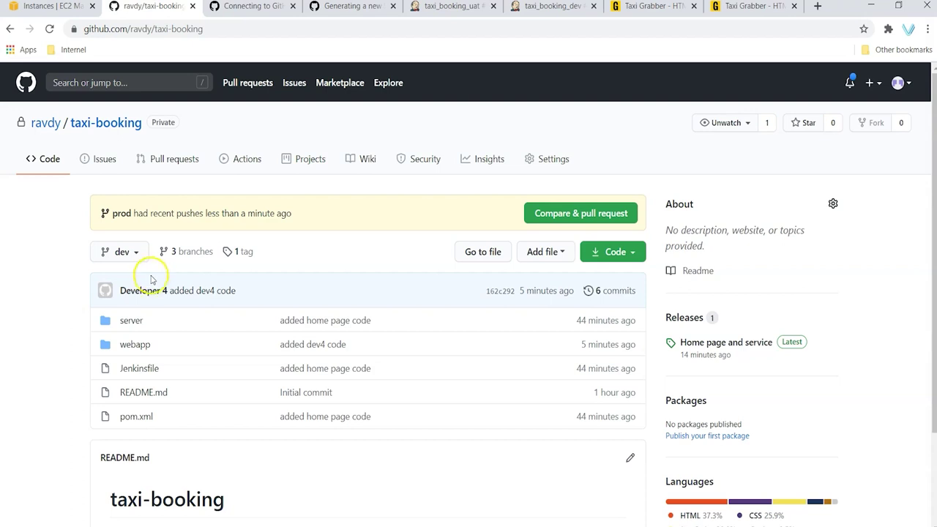
left_click(137, 256)
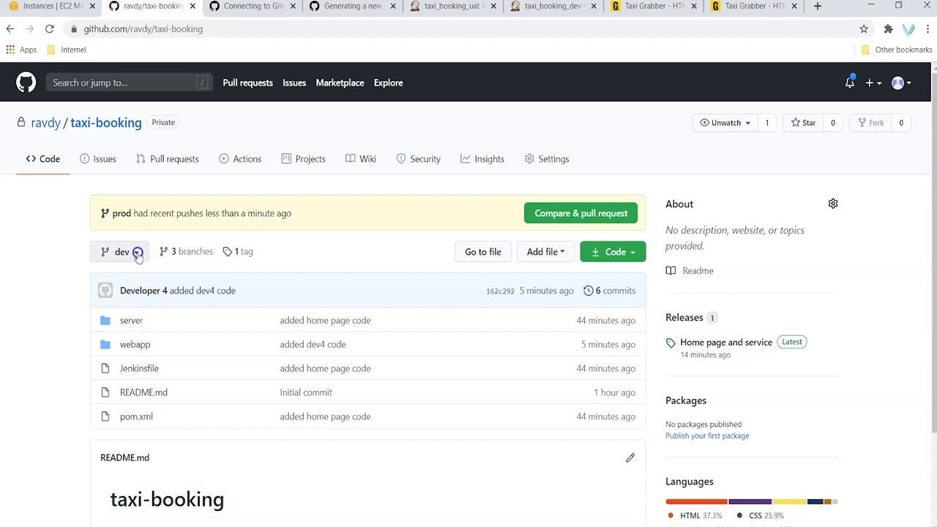
left_click(136, 377)
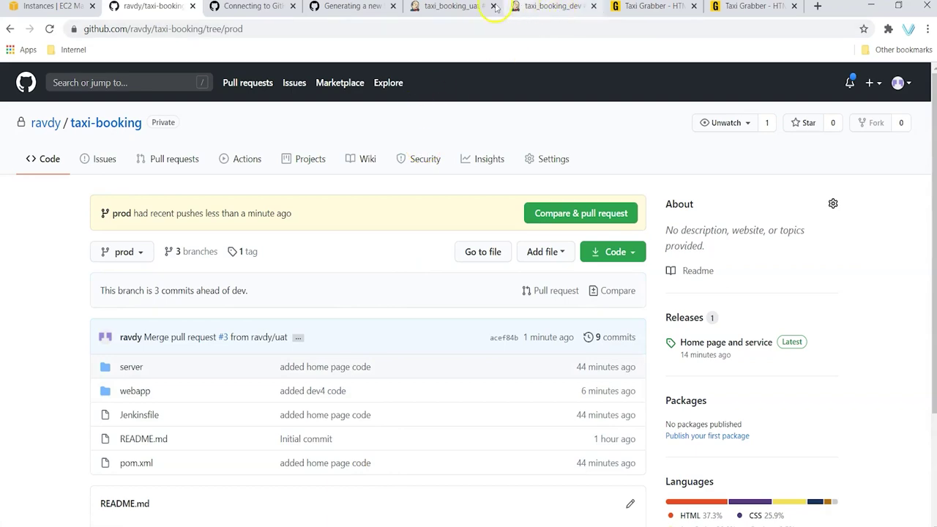
left_click(472, 7)
left_click(46, 77)
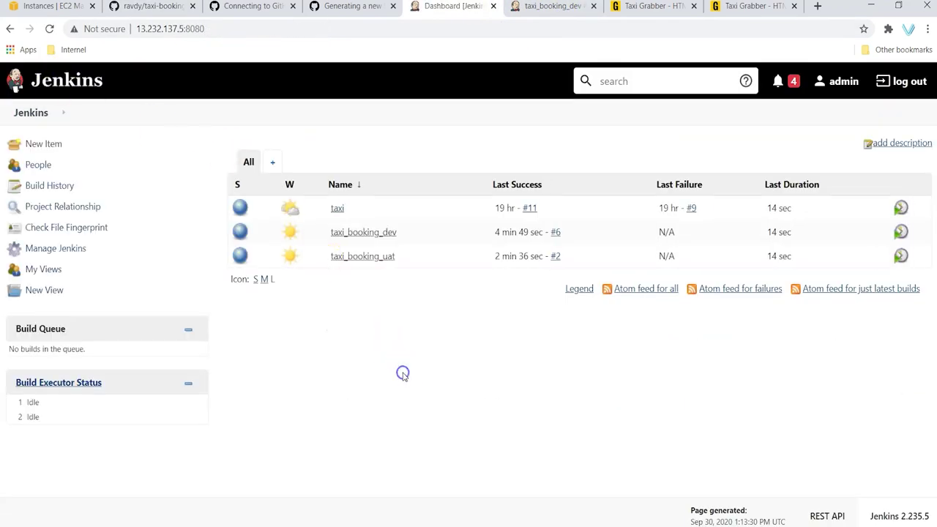
Step: Create a new Jenkins item named taxi_booking_prod, copying settings from taxi_booking_uat
left_click(51, 143)
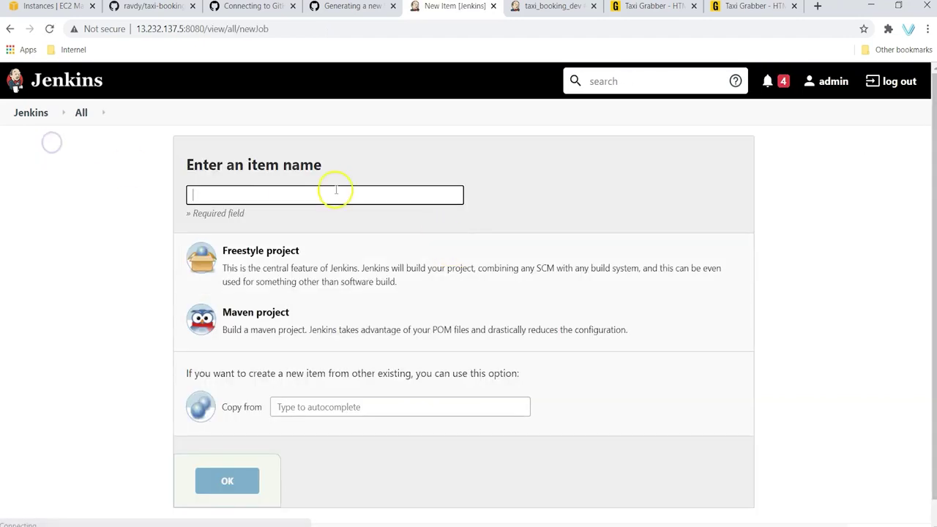
type("ta")
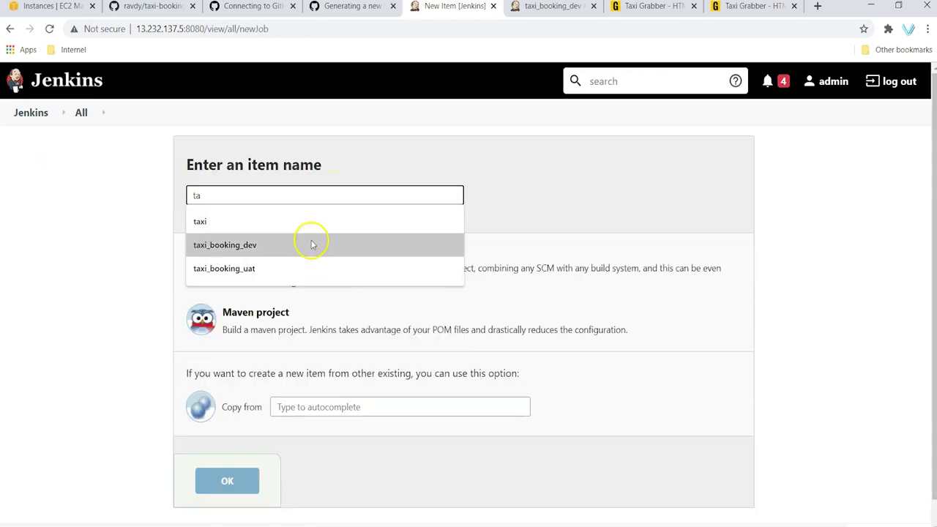
left_click(310, 268)
key("BackSpace")
key("BackSpace")
key("BackSpace")
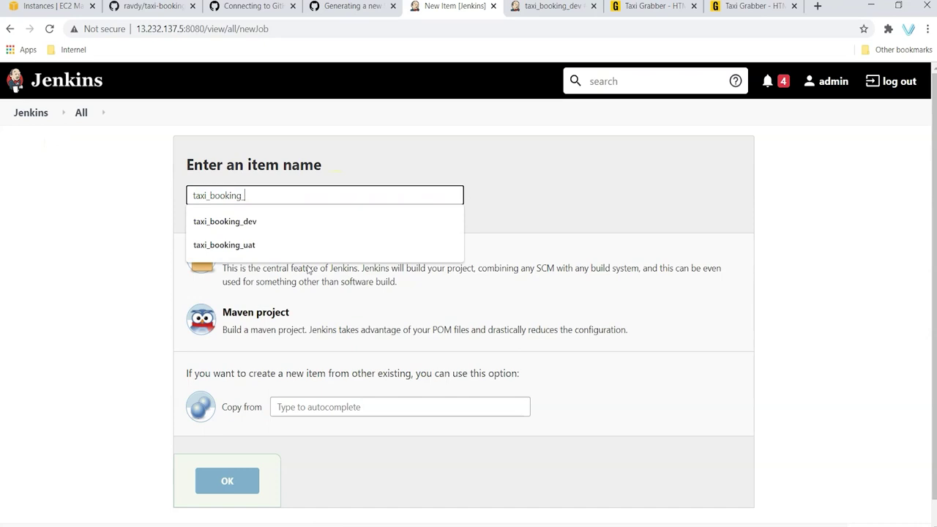
type("prod")
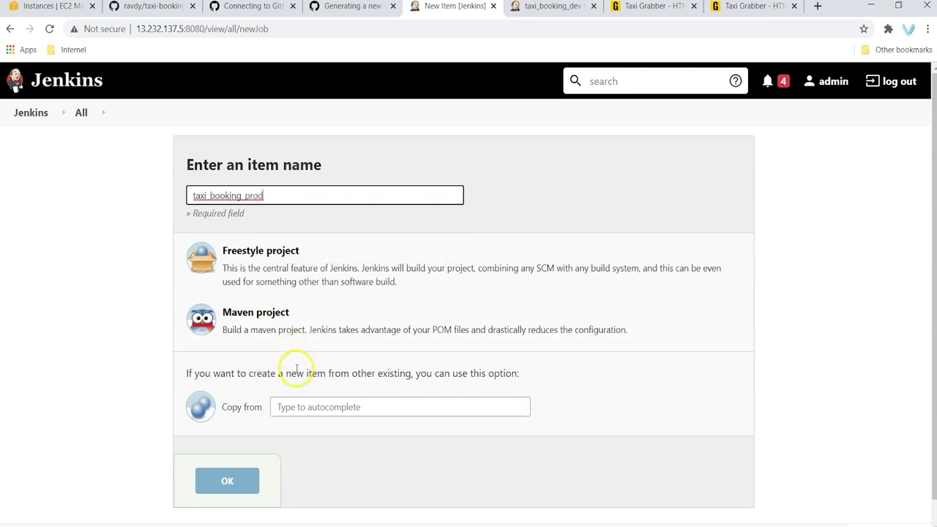
left_click(307, 409)
type("tax")
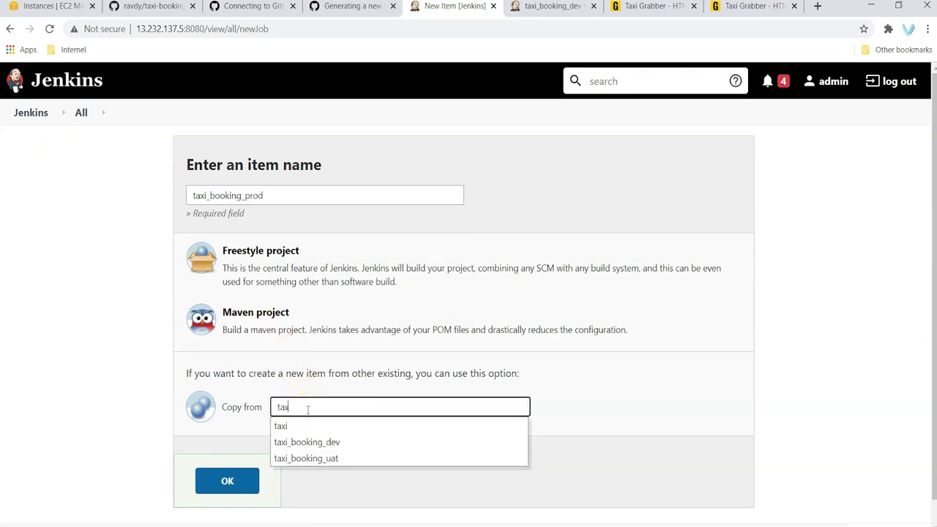
left_click(328, 459)
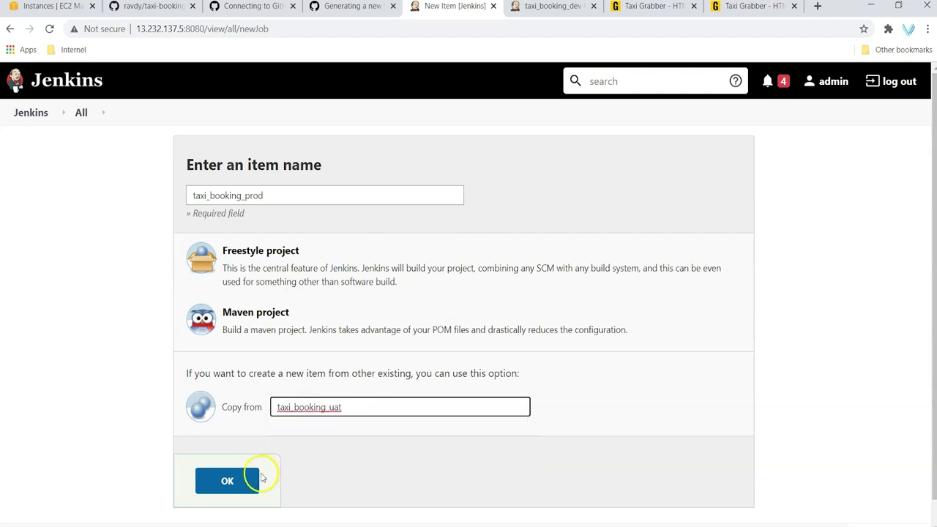
left_click(247, 480)
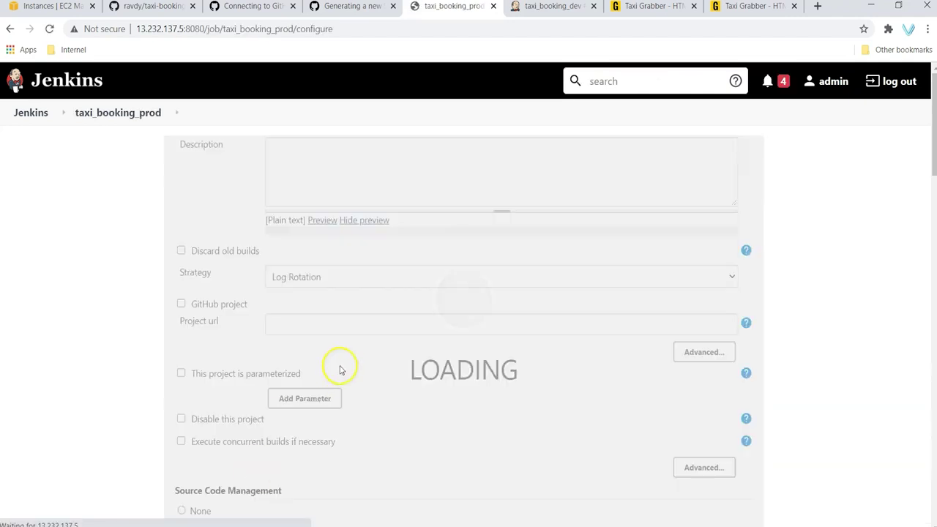
Step: Change the taxi_booking_prod branch specifier from */uat to */prod and select the Tomcat URL
scroll(339, 366, "down", 5)
scroll(500, 385, "down", 2)
double_click(457, 339)
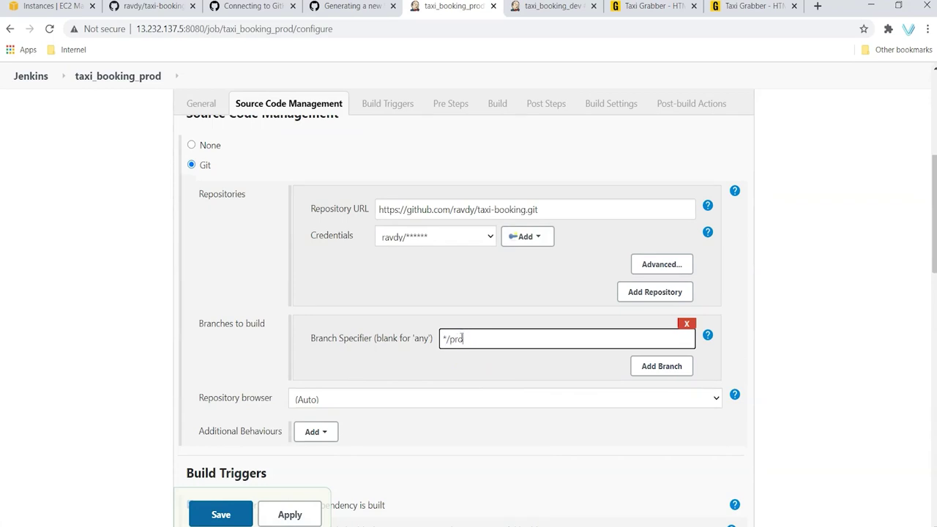
scroll(461, 339, "down", 15)
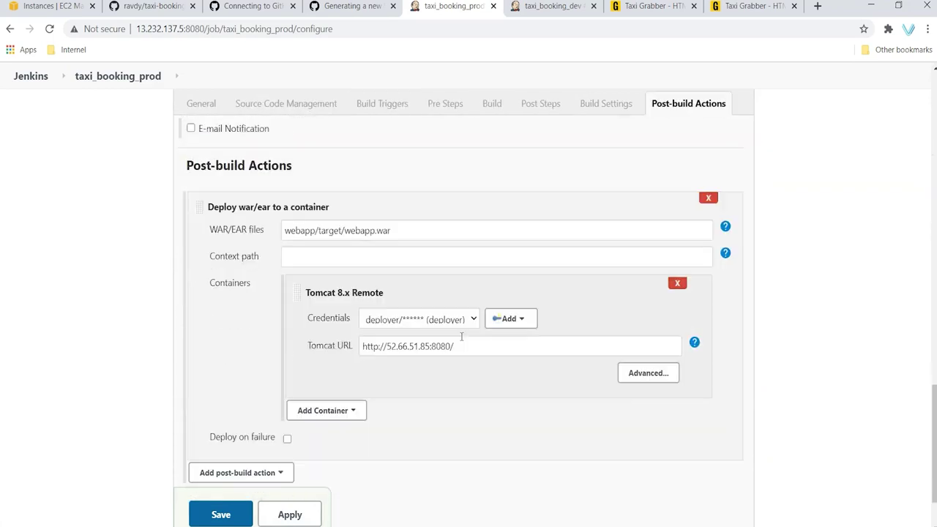
left_click_drag(478, 259, 290, 276)
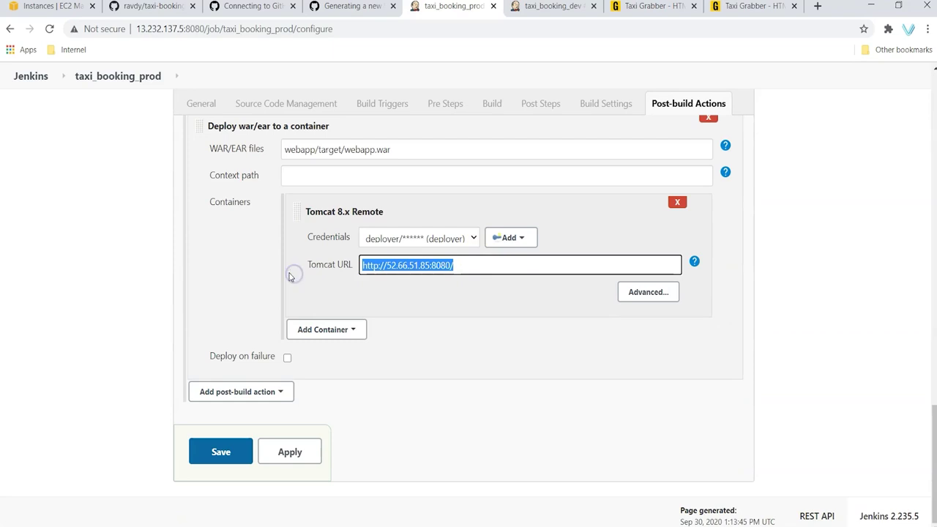
Step: Copy the Tomcat_Server_PROD public IP and start an SSH session to 15.207.21.251
left_click(57, 6)
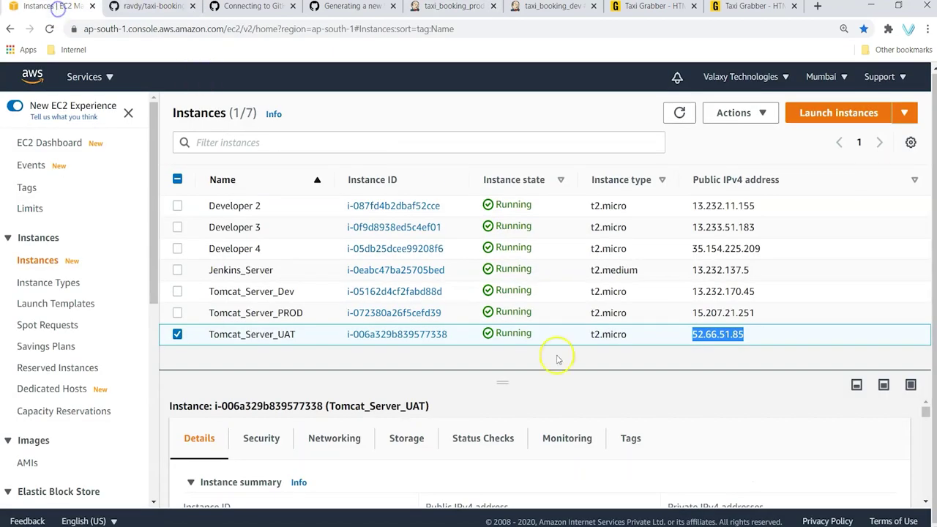
left_click_drag(693, 313, 768, 315)
key("ctrl+c")
left_click(817, 11)
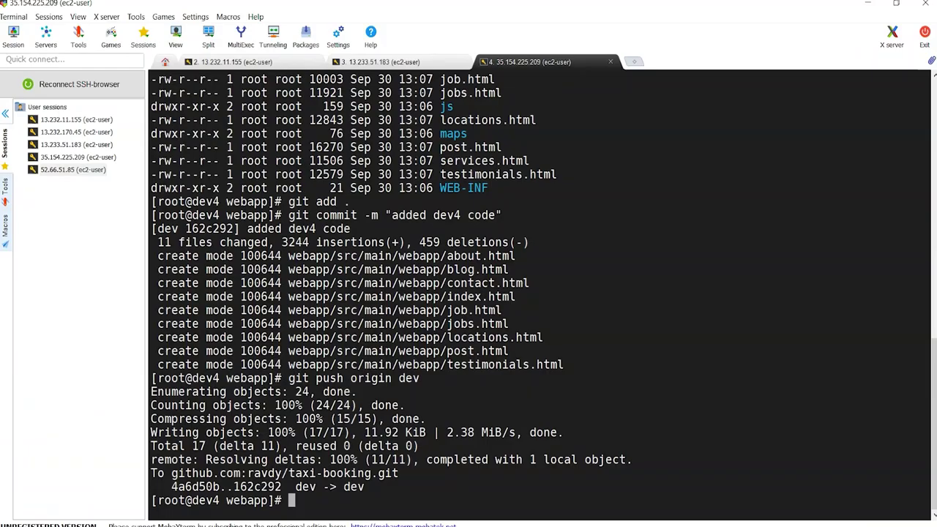
left_click(13, 35)
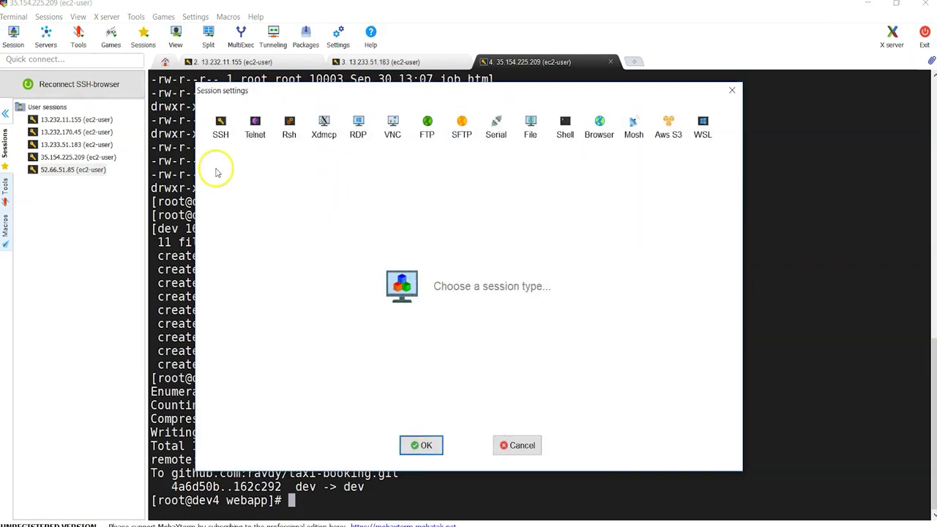
left_click(232, 136)
left_click(303, 203)
key("ctrl+v")
Step: Use private key linuxkey.pem with username ec2-user and connect to the prod server
left_click(238, 250)
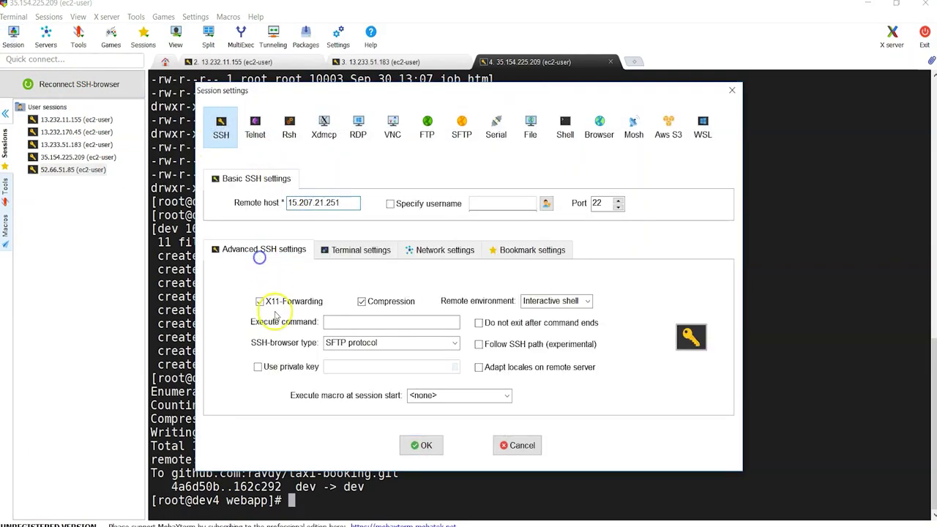
left_click(276, 369)
left_click(455, 367)
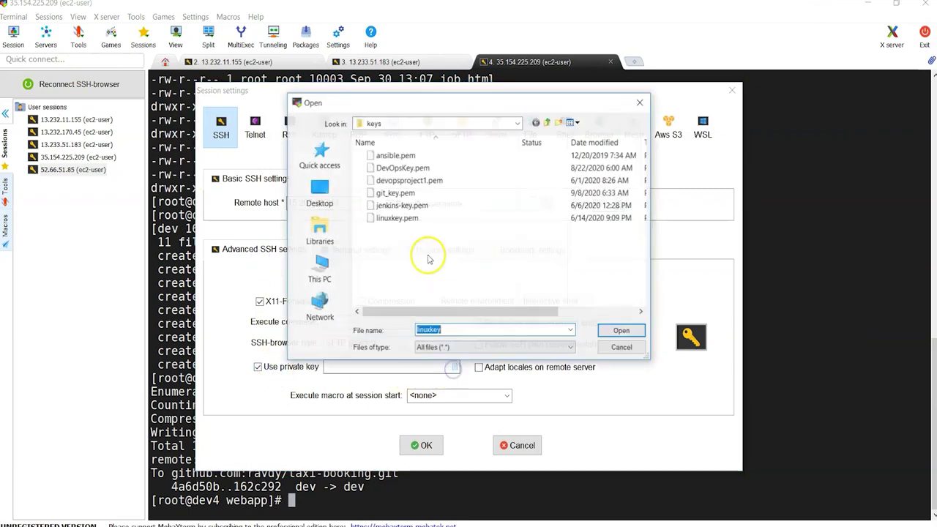
double_click(410, 218)
left_click(410, 204)
type("ec2-user")
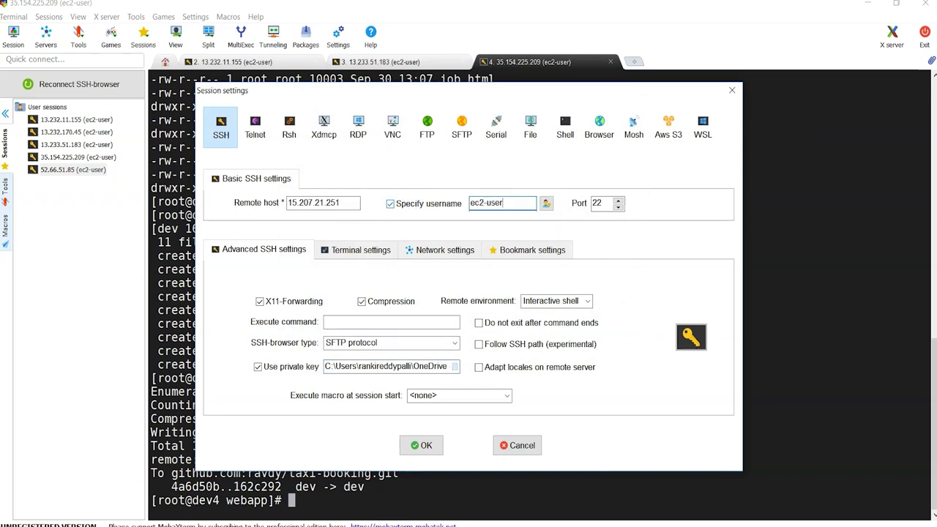
left_click(421, 445)
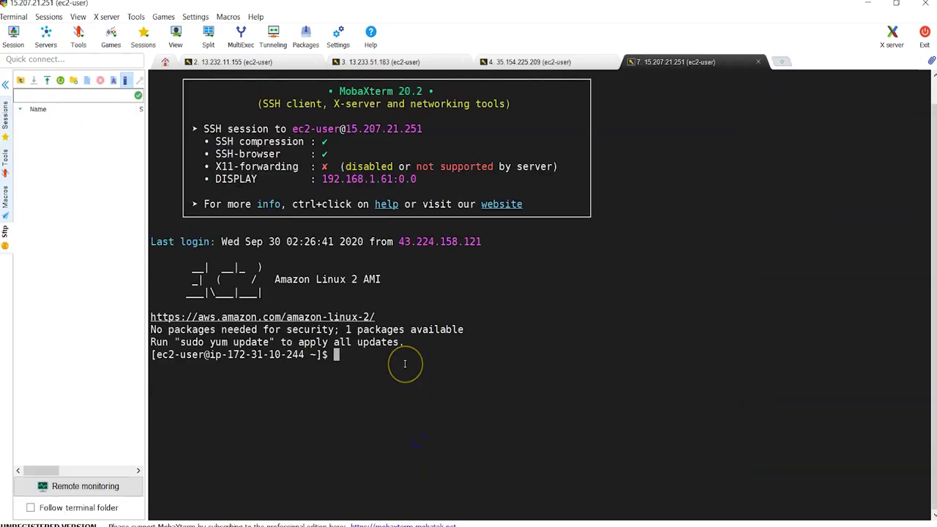
Step: Become root with sudo su - and go to /opt/apache-tomcat-8.5.58/bin
type("sudo su -")
key("Return")
type("cea")
key("BackSpace")
key("BackSpace")
key("BackSpace")
type("clear")
key("Return")
key("Return")
type("cd /")
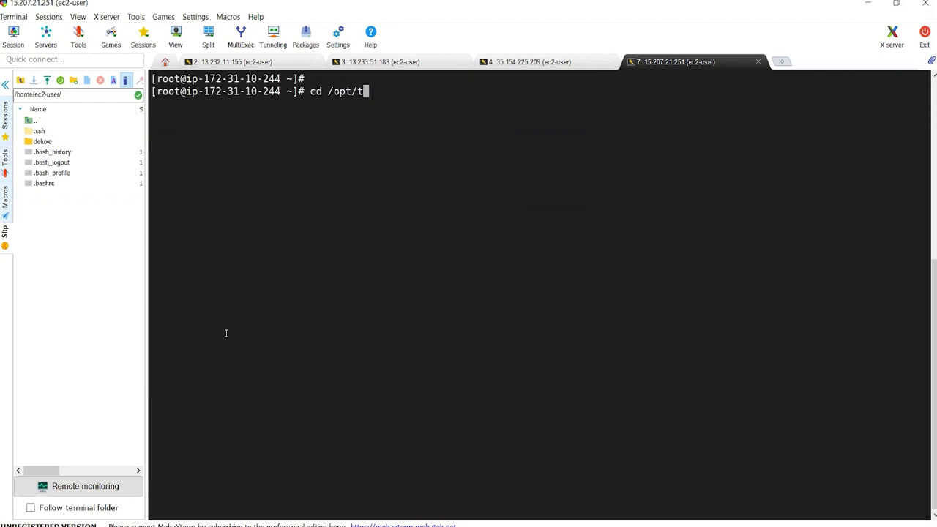
type("opt/apache-tomcat-8.5.58/")
key("Return")
type("ls")
key("Return")
type("cd bin/")
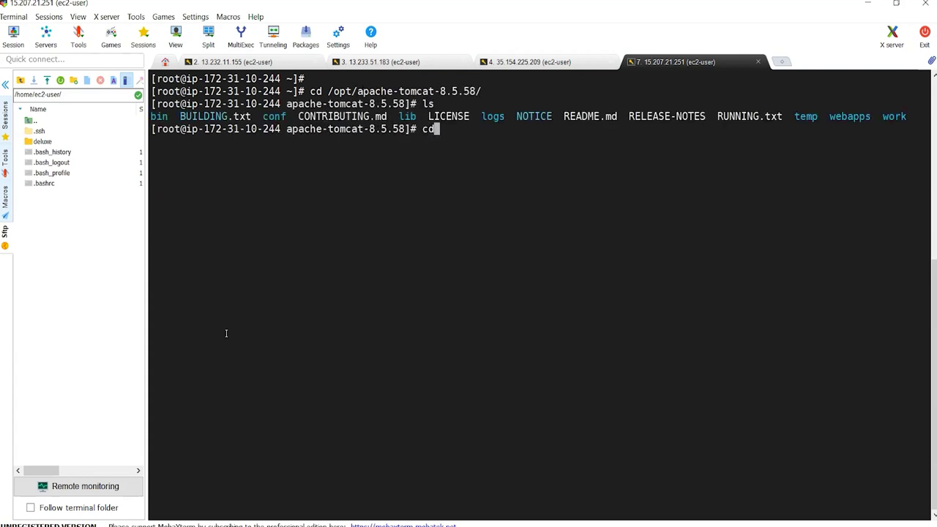
key("Return")
Step: List the bin folder and run ./startup.sh to start Tomcat 8.5.58
left_click(67, 236)
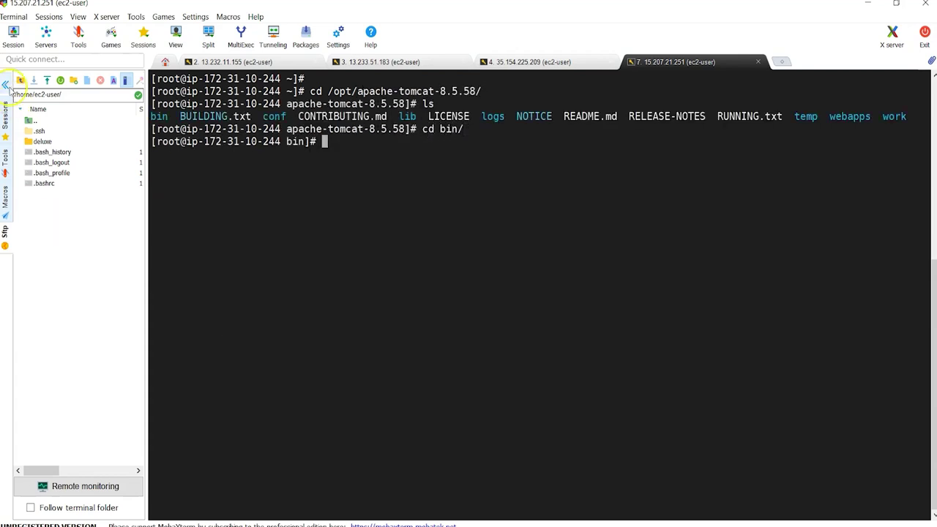
left_click(5, 85)
left_click(305, 255)
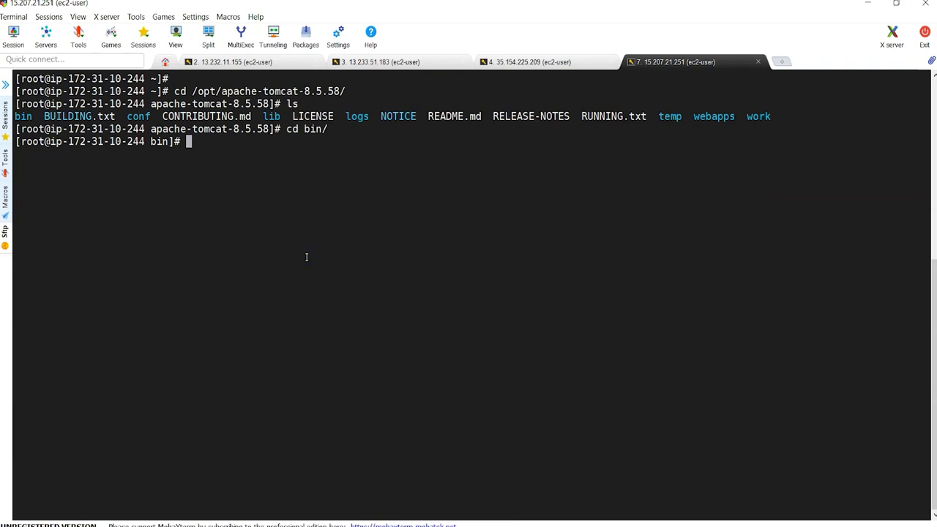
scroll(306, 257, "up", 1)
type("ls")
key("Return")
type("./")
left_click(435, 175)
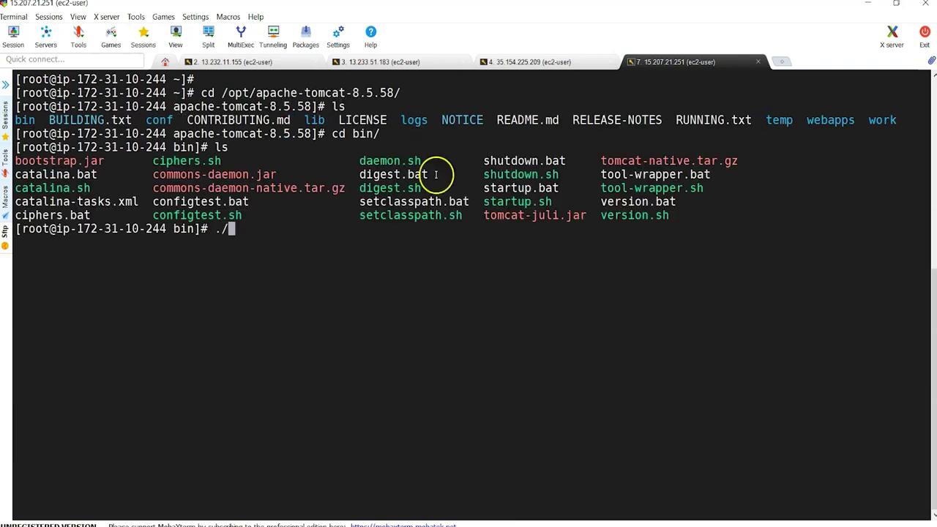
double_click(517, 201)
right_click(518, 202)
key("Return")
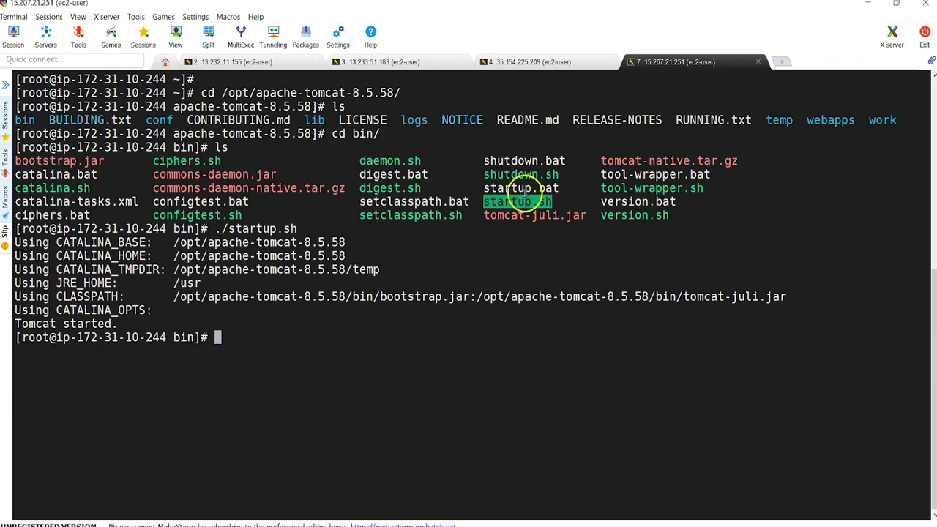
Step: Load the prod server at 15.207.21.251:8080, showing the Apache Tomcat/8.5.58 welcome page
mouse_move(288, 521)
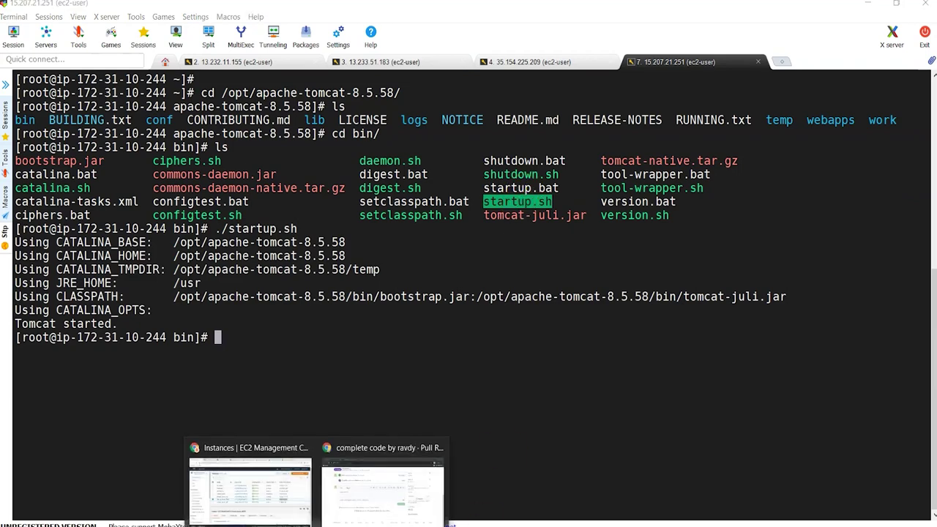
left_click(293, 479)
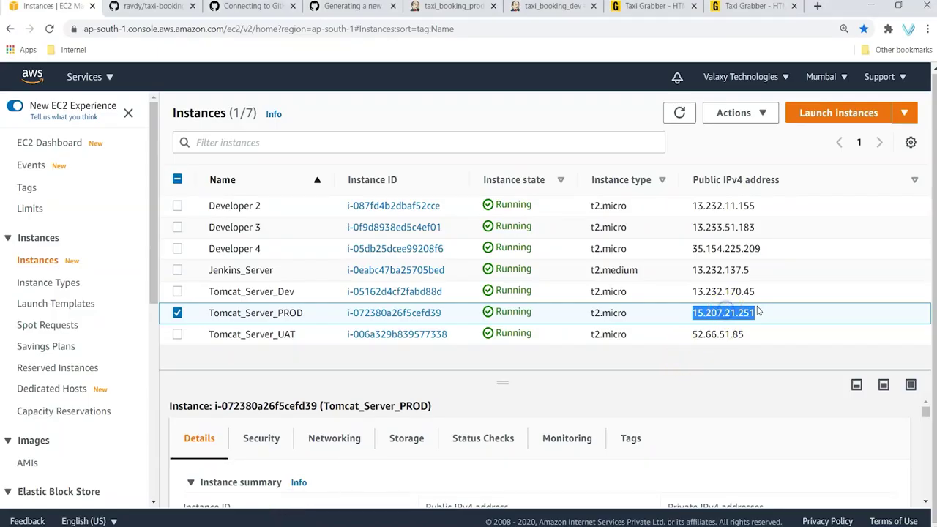
left_click(815, 6)
key("ctrl+v")
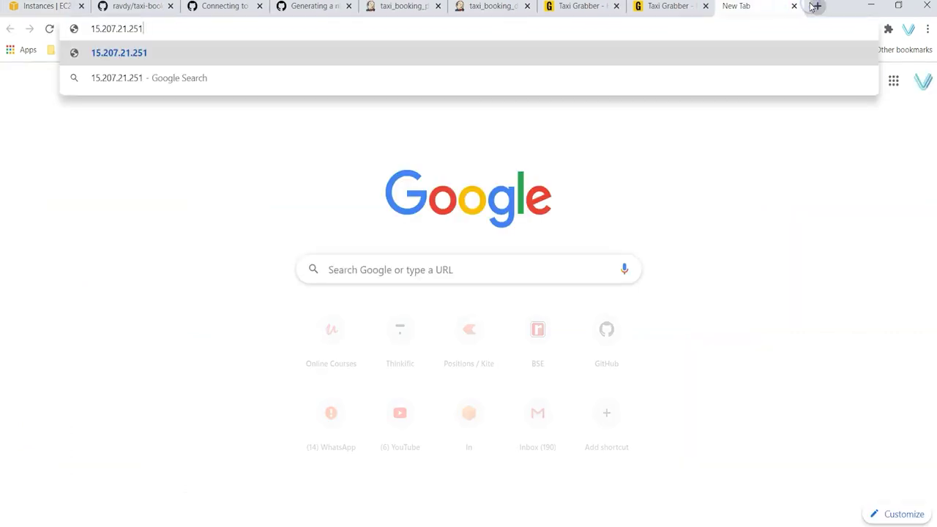
type(":8080")
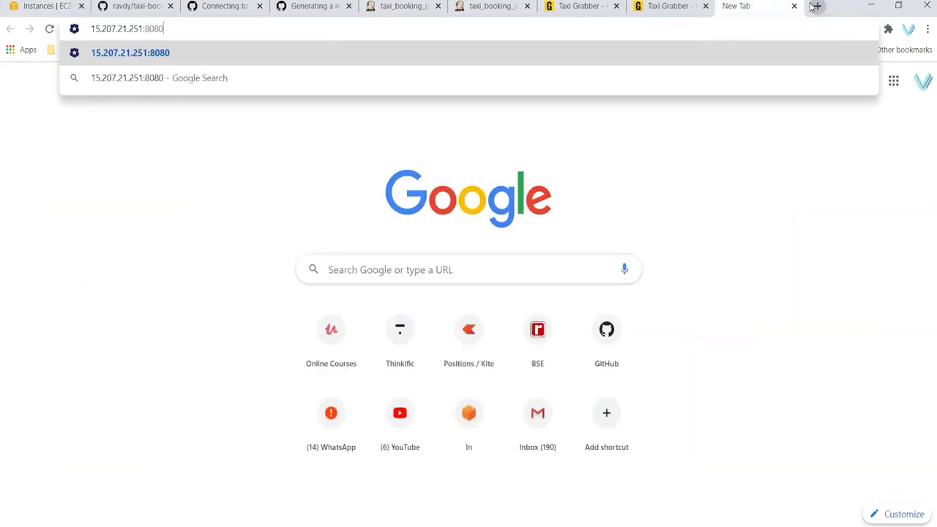
key("Return")
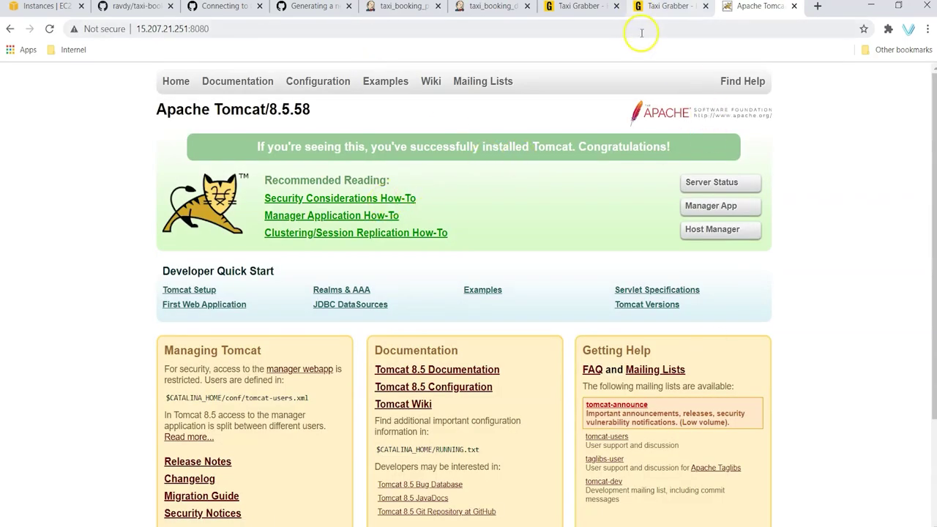
Step: Browse to 15.207.21.251:8080/webapp, which returns HTTP Status 404 – Not Found
left_click(440, 32)
key("ctrl+c")
left_click(459, 31)
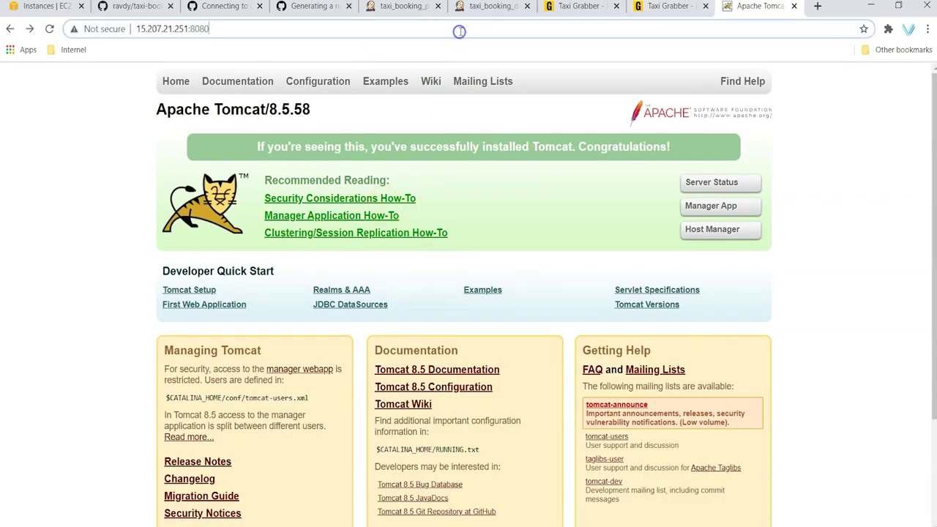
type("/webap")
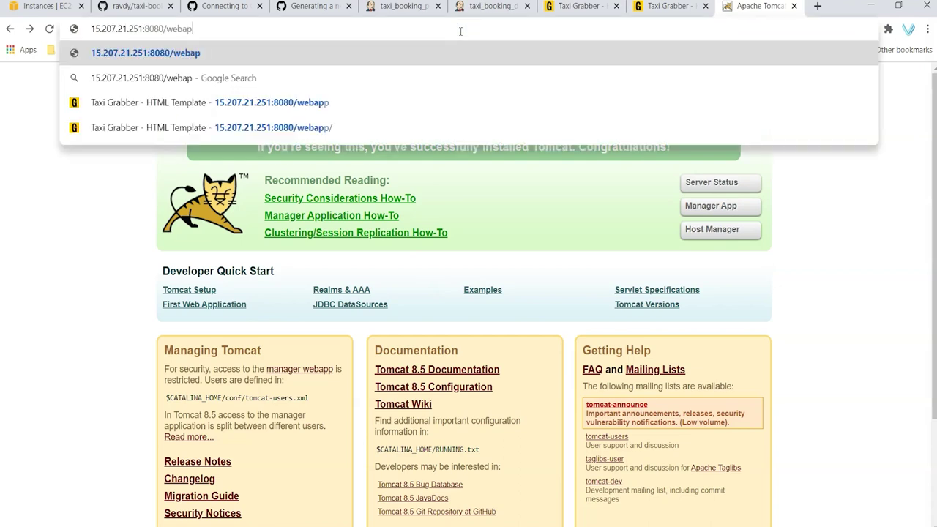
type("p")
key("Return")
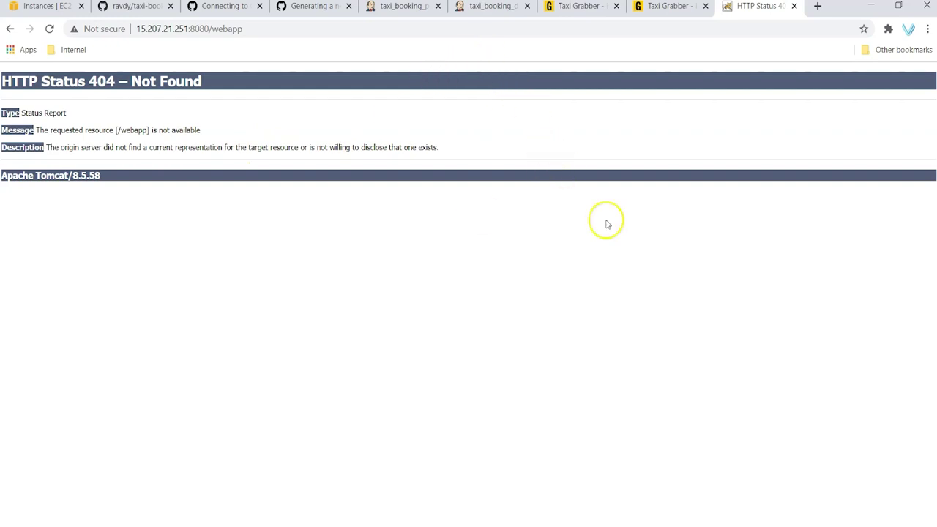
left_click(408, 18)
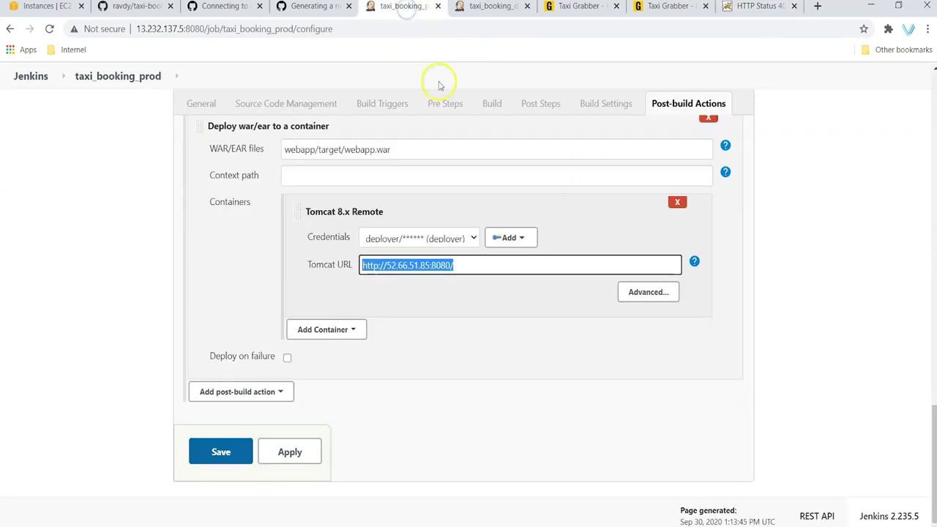
left_click(737, 7)
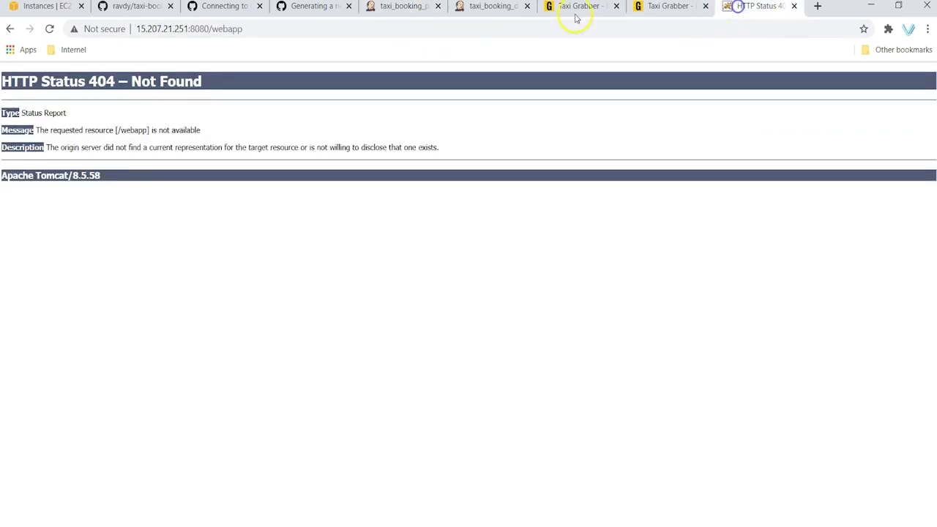
left_click(205, 29)
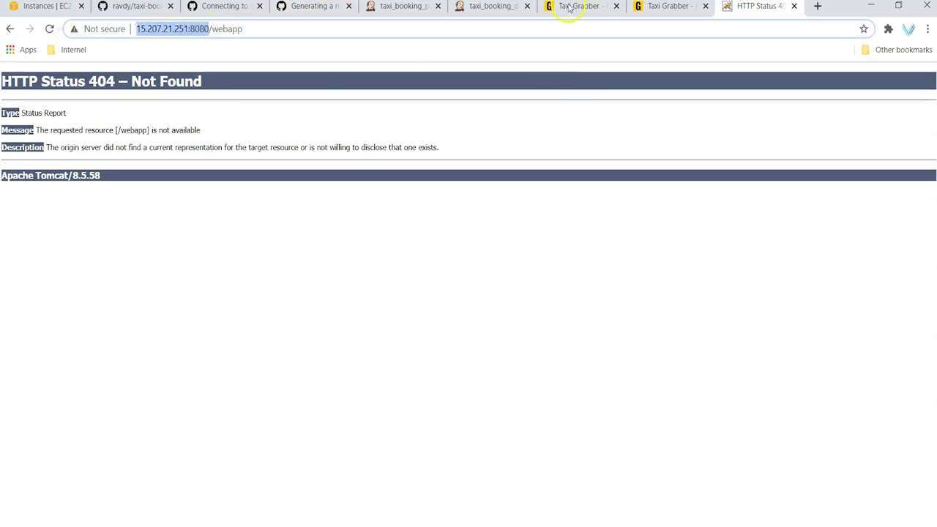
left_click(408, 6)
key("ctrl+v")
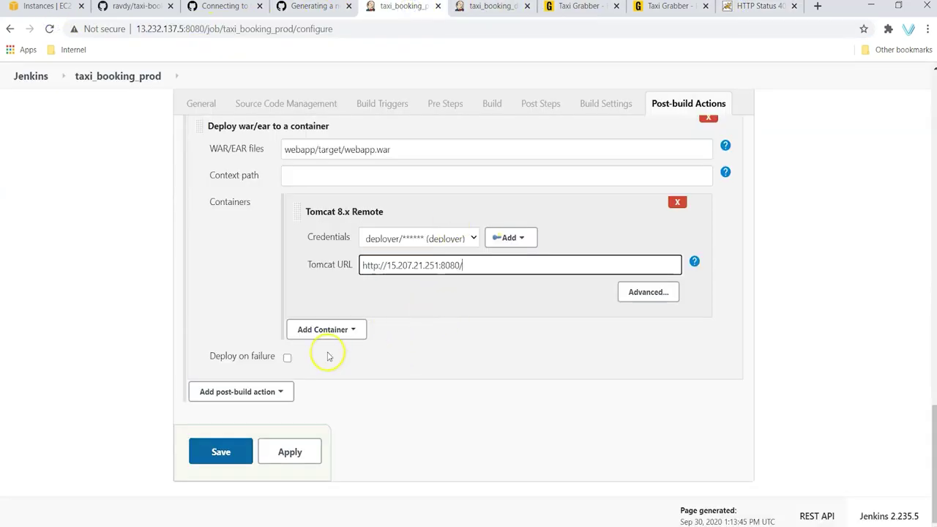
left_click(291, 452)
left_click(209, 451)
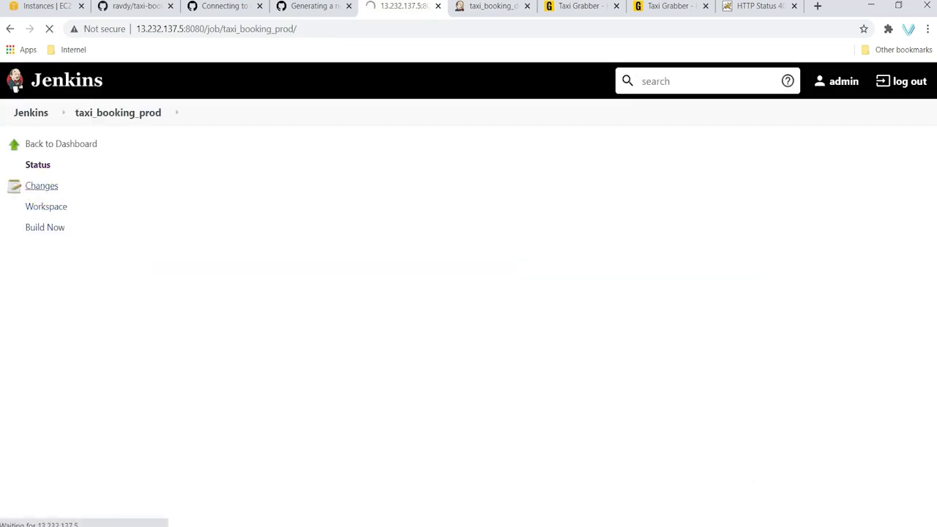
Step: Start a taxi_booking_prod build and reload the prod /webapp page
left_click(45, 227)
left_click(755, 6)
left_click(664, 29)
key("Return")
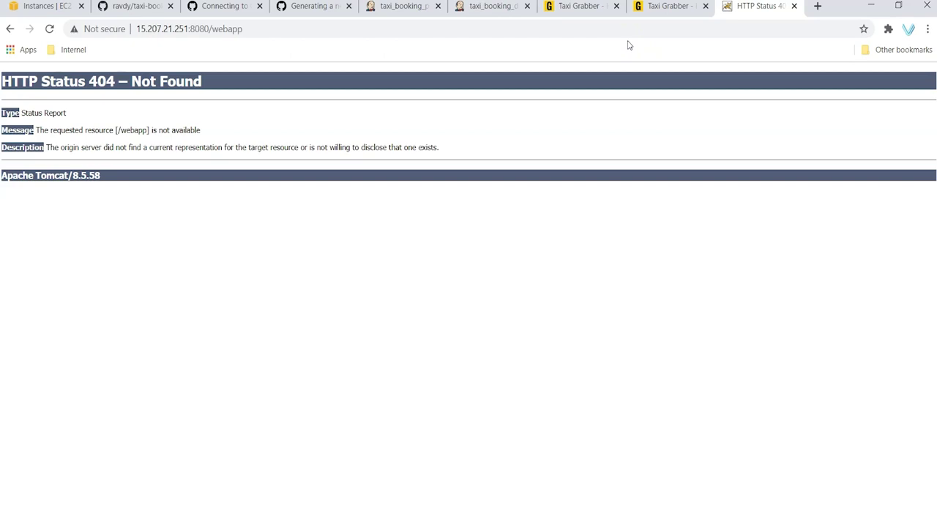
Step: Check build #1's console output for SUCCESS, then refresh /webapp to confirm the deployment
left_click(399, 8)
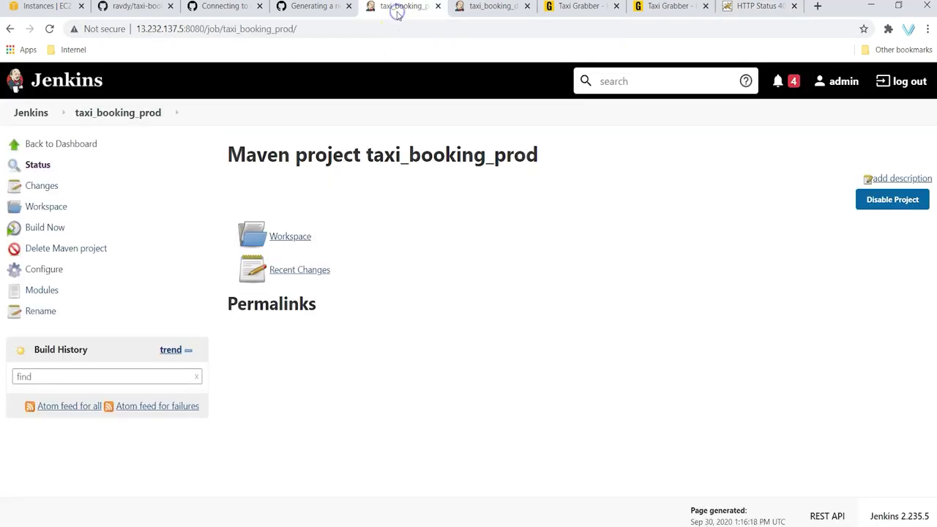
left_click(106, 305)
left_click(667, 89)
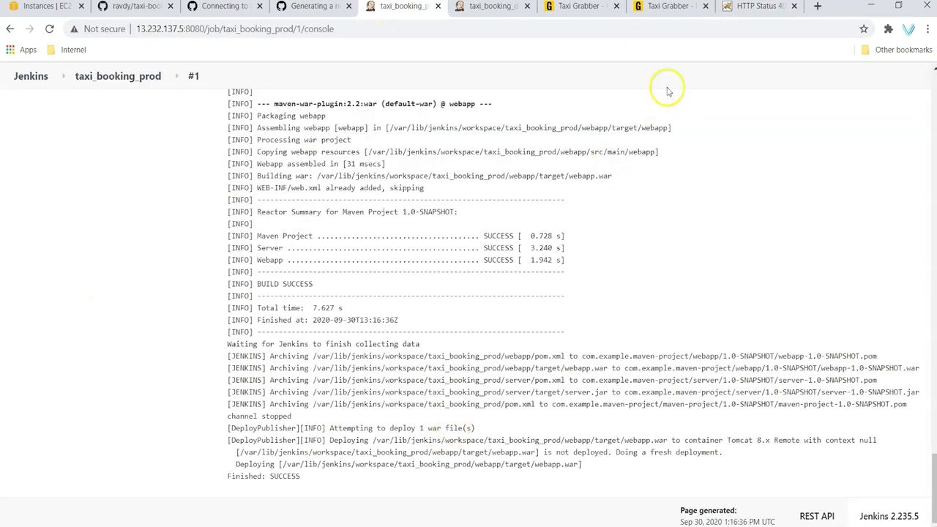
left_click(758, 5)
key("F5")
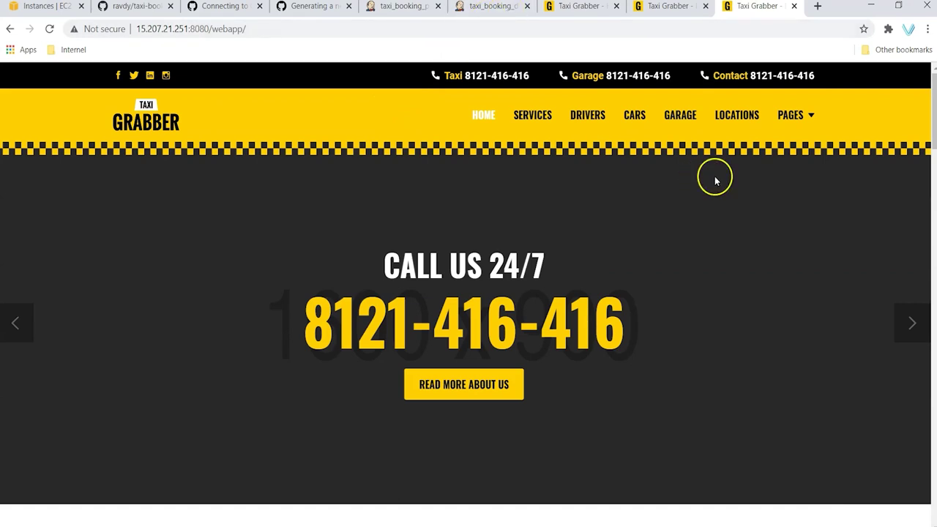
Step: Open the Taxi Grabber index.html and scroll through Book Taxi Online down to the Prices table
scroll(715, 180, "down", 7)
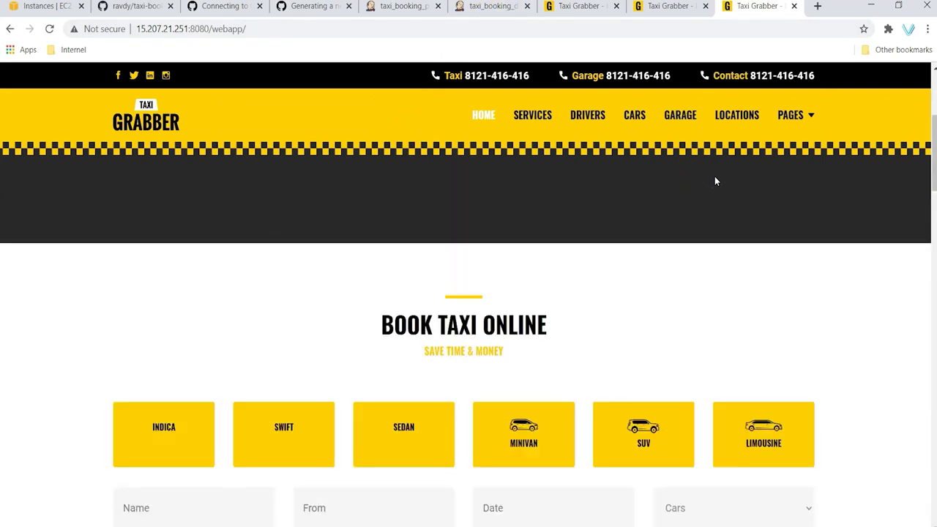
left_click(681, 115)
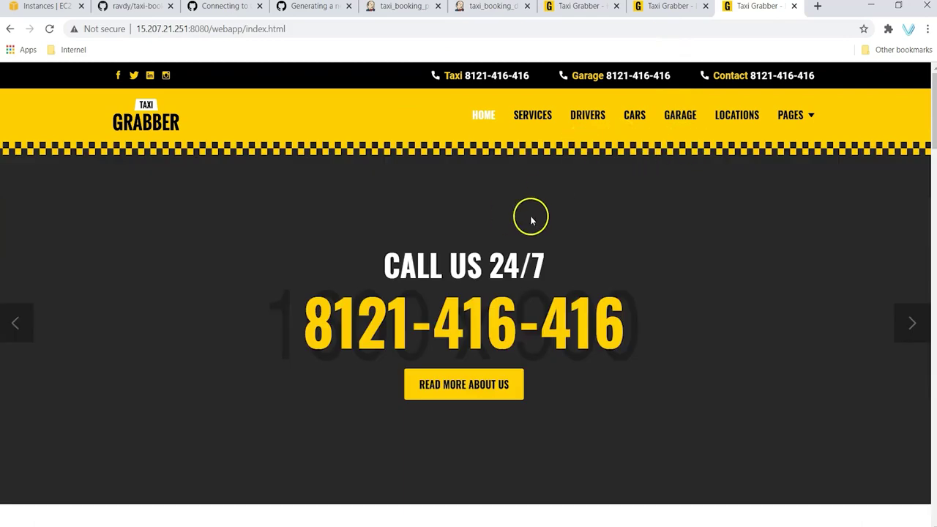
scroll(679, 199, "down", 4)
scroll(681, 203, "down", 8)
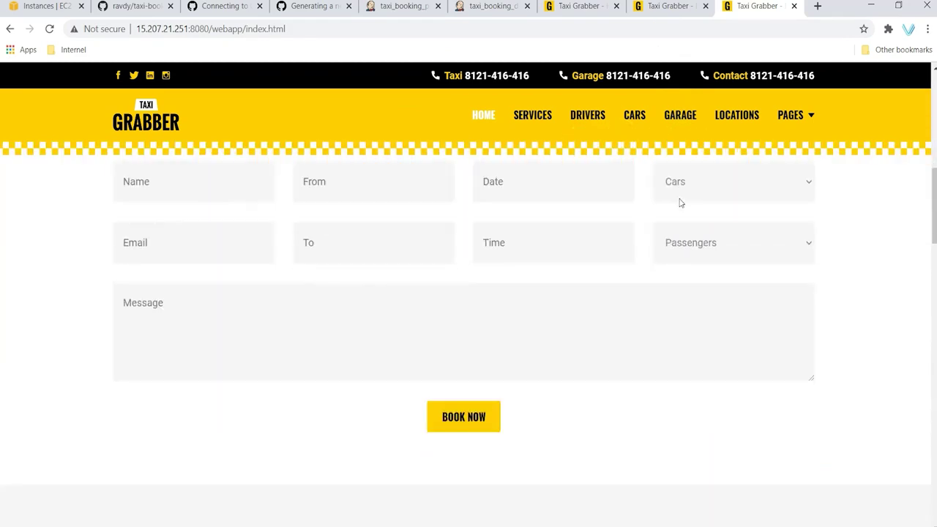
scroll(681, 203, "down", 2)
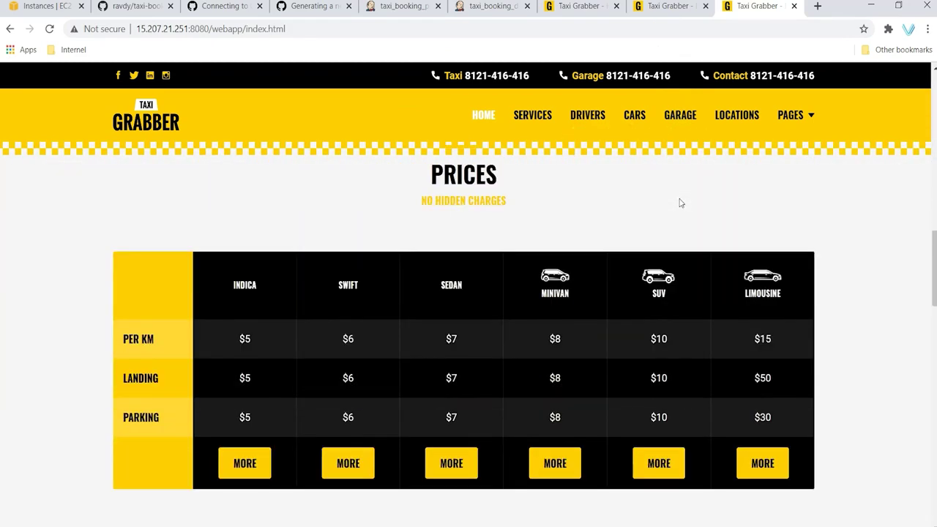
left_click(667, 193)
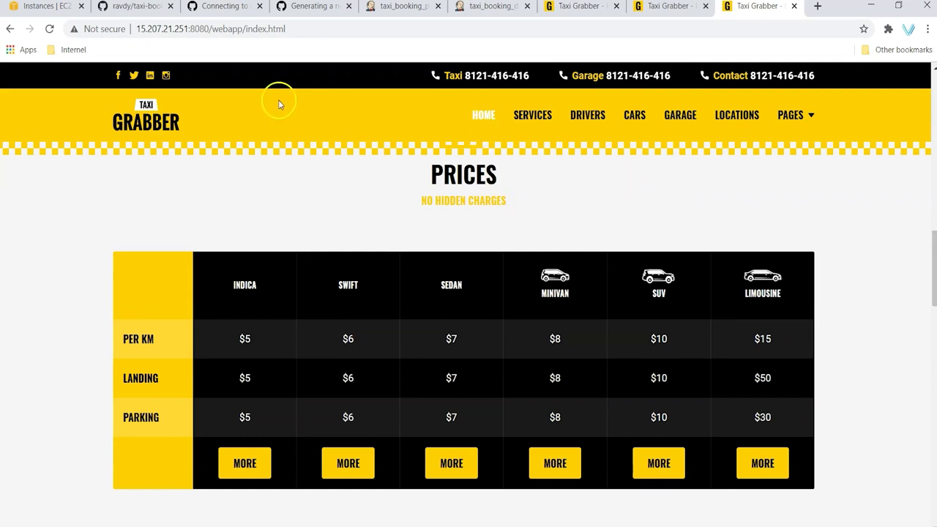